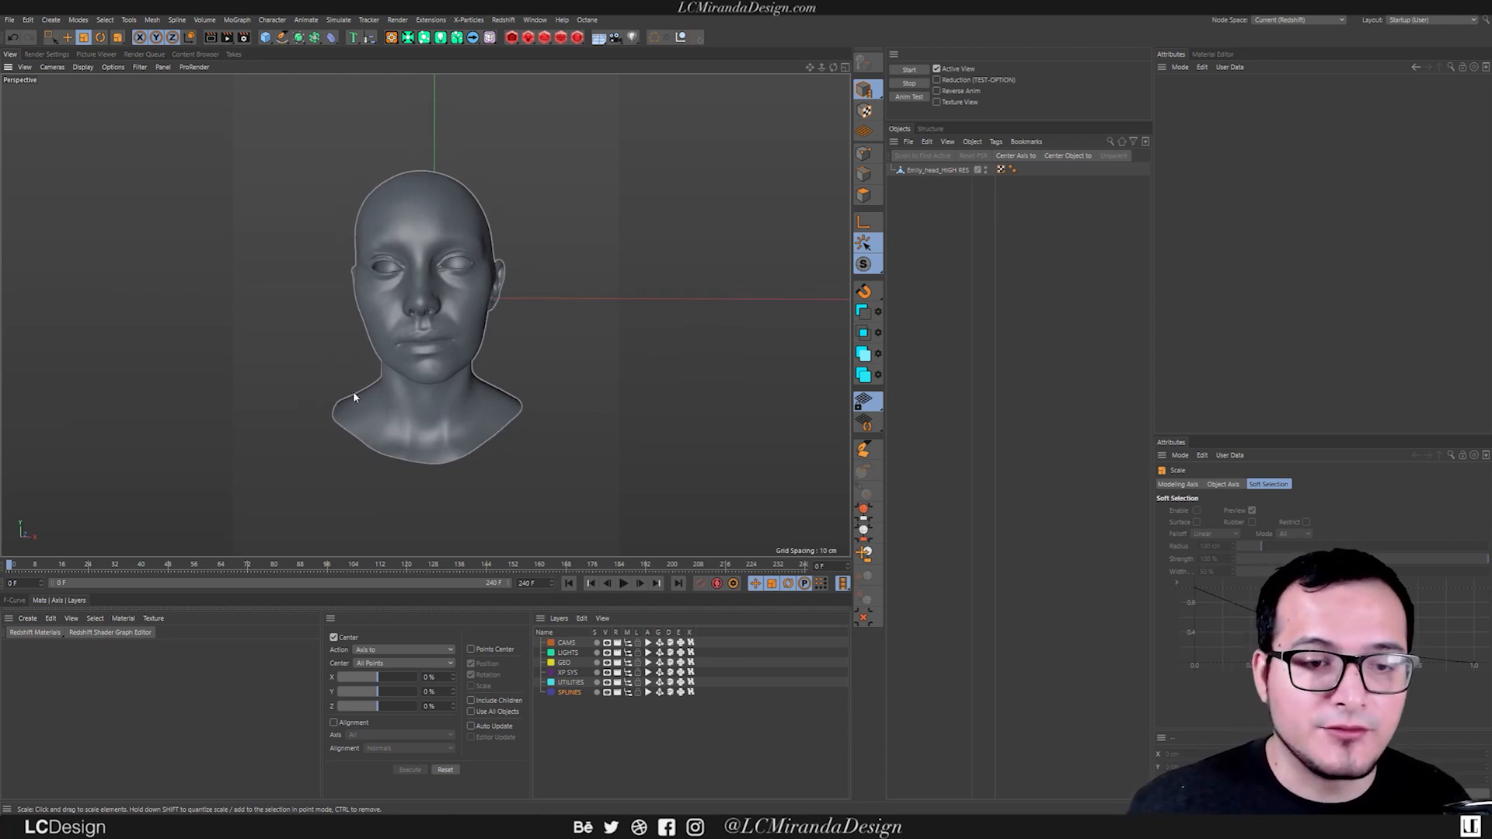
# Add an X-Particles system to the scene and turn off its icon in the viewport.
pyautogui.keyDown('alt'); pyautogui.moveTo(407, 327); pyautogui.dragTo(524, 222); pyautogui.keyUp('alt')
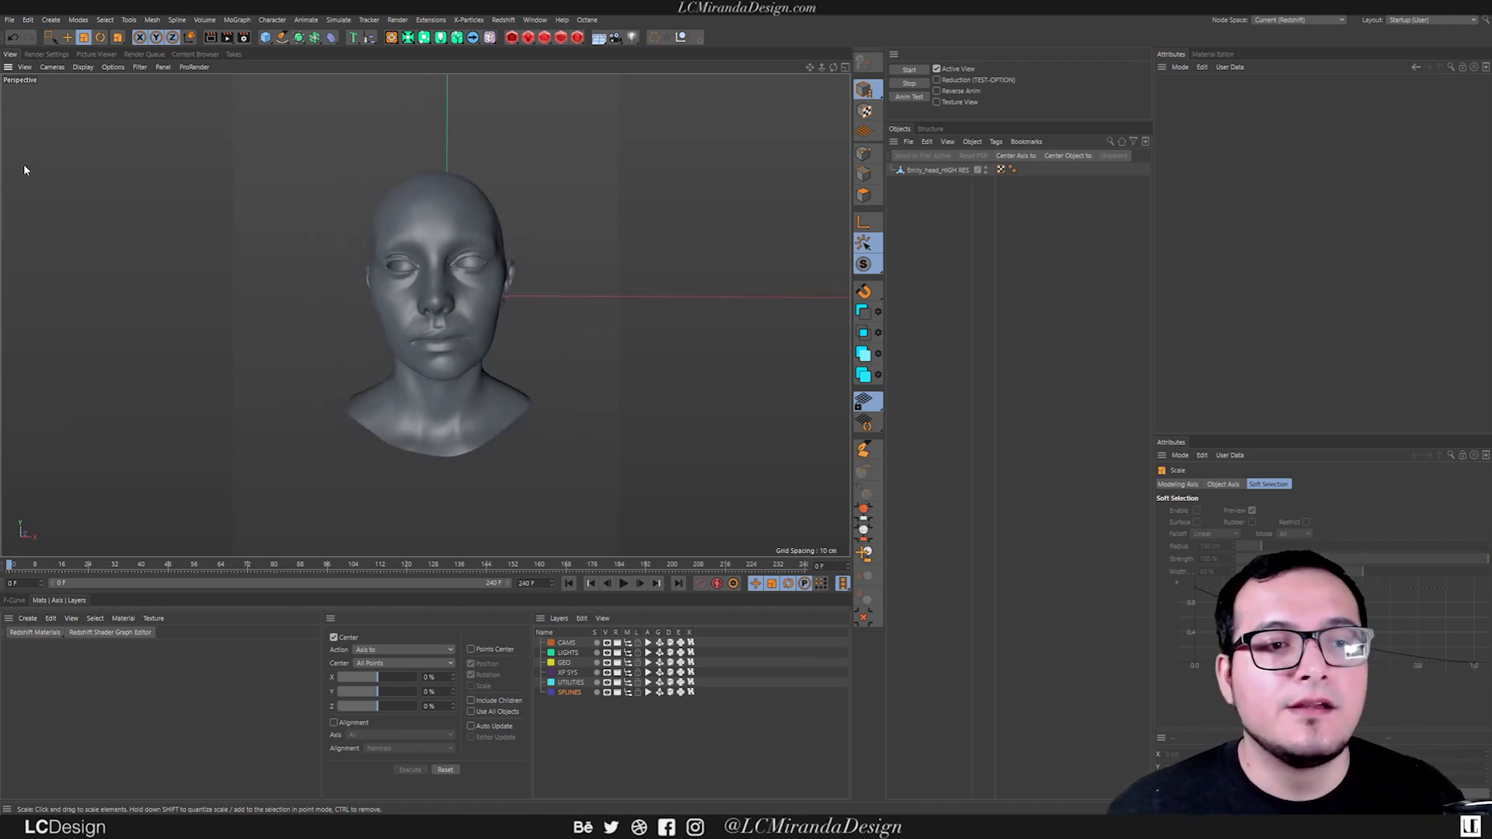
pyautogui.click(392, 38)
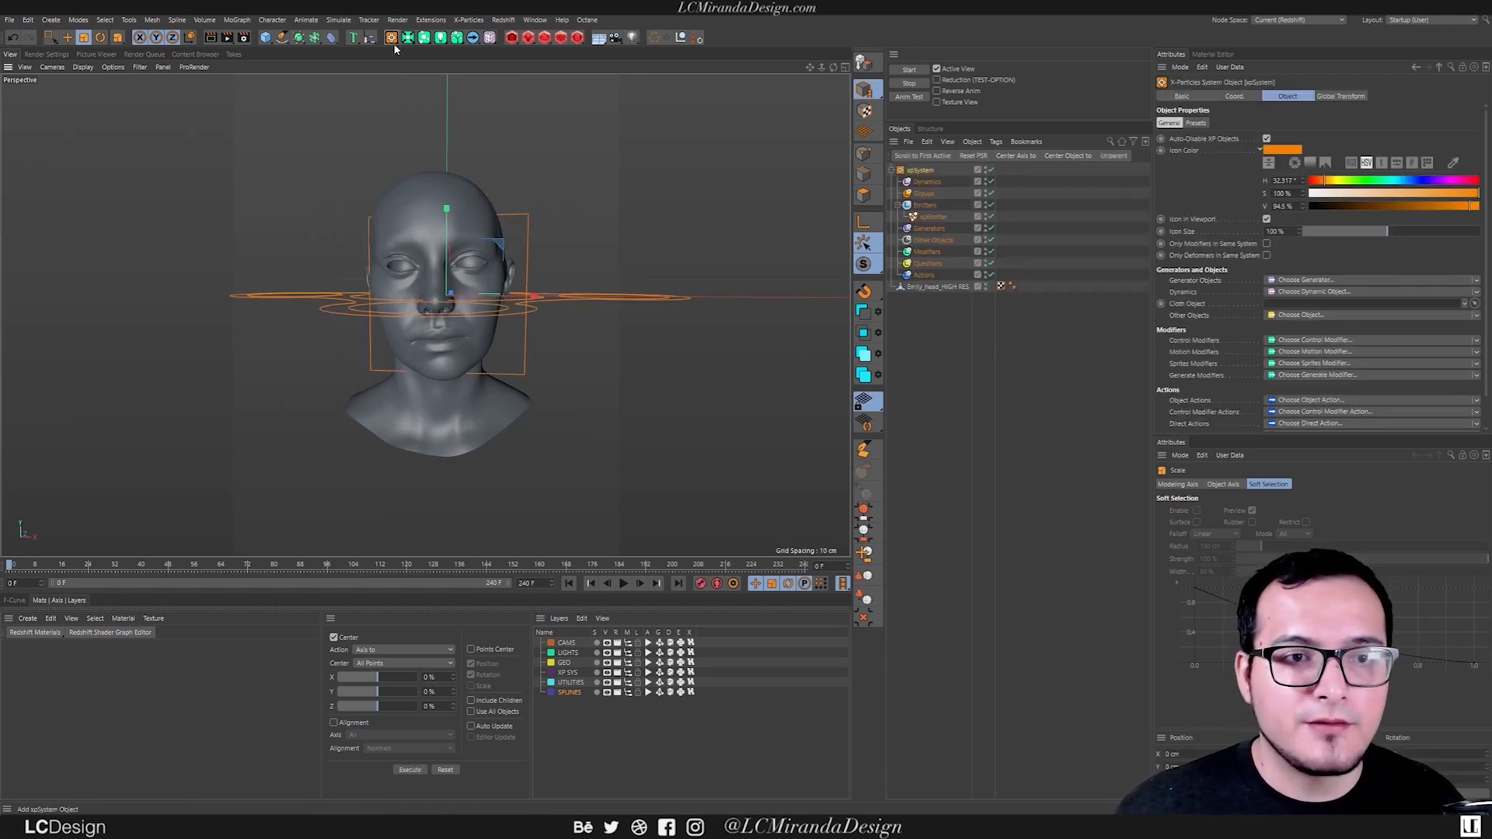
pyautogui.keyDown('alt'); pyautogui.moveTo(473, 266); pyautogui.dragTo(537, 264); pyautogui.keyUp('alt')
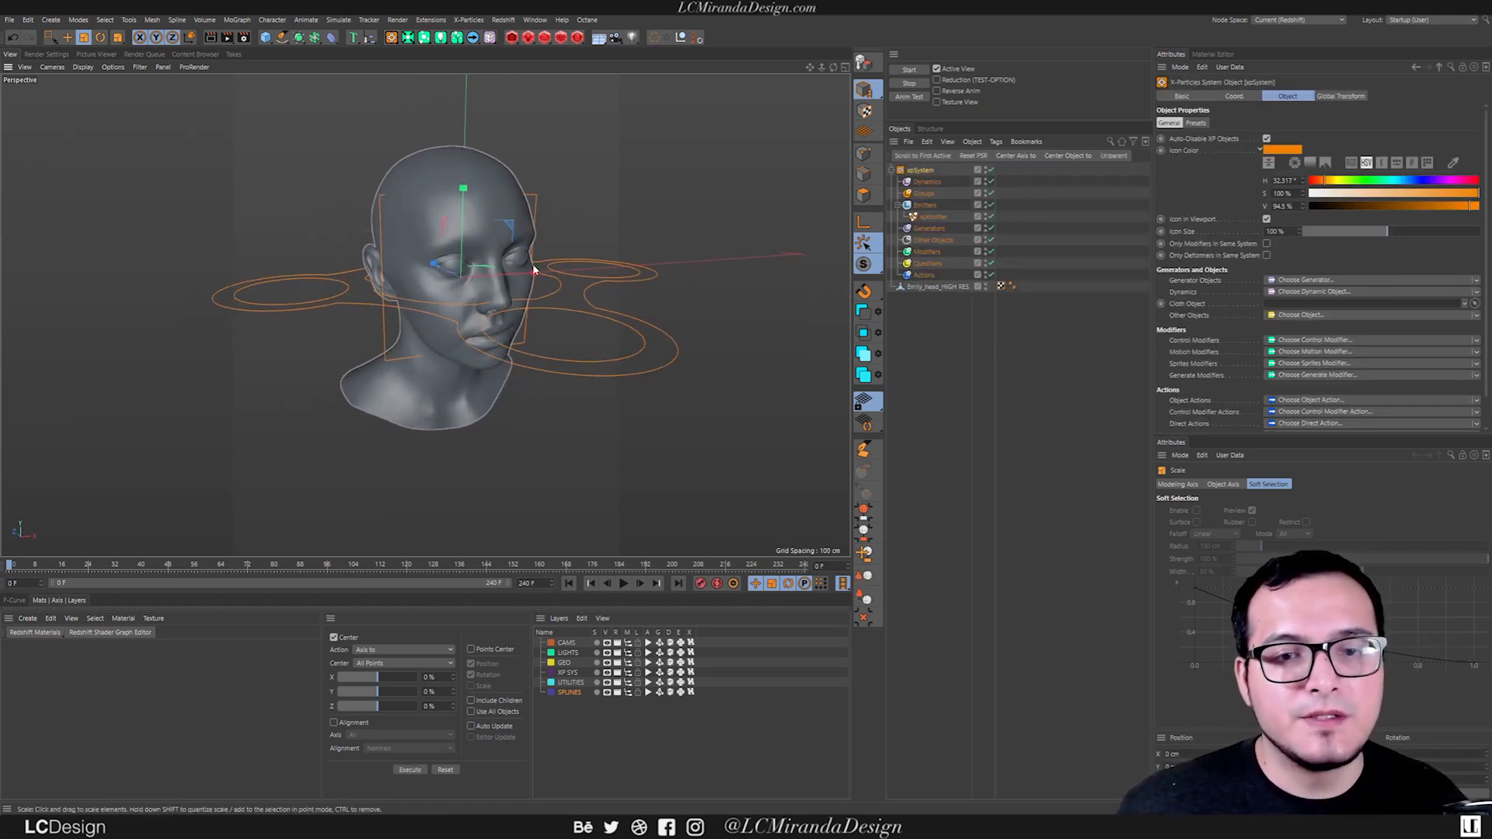
pyautogui.keyDown('alt'); pyautogui.moveTo(554, 318); pyautogui.dragTo(490, 247); pyautogui.keyUp('alt')
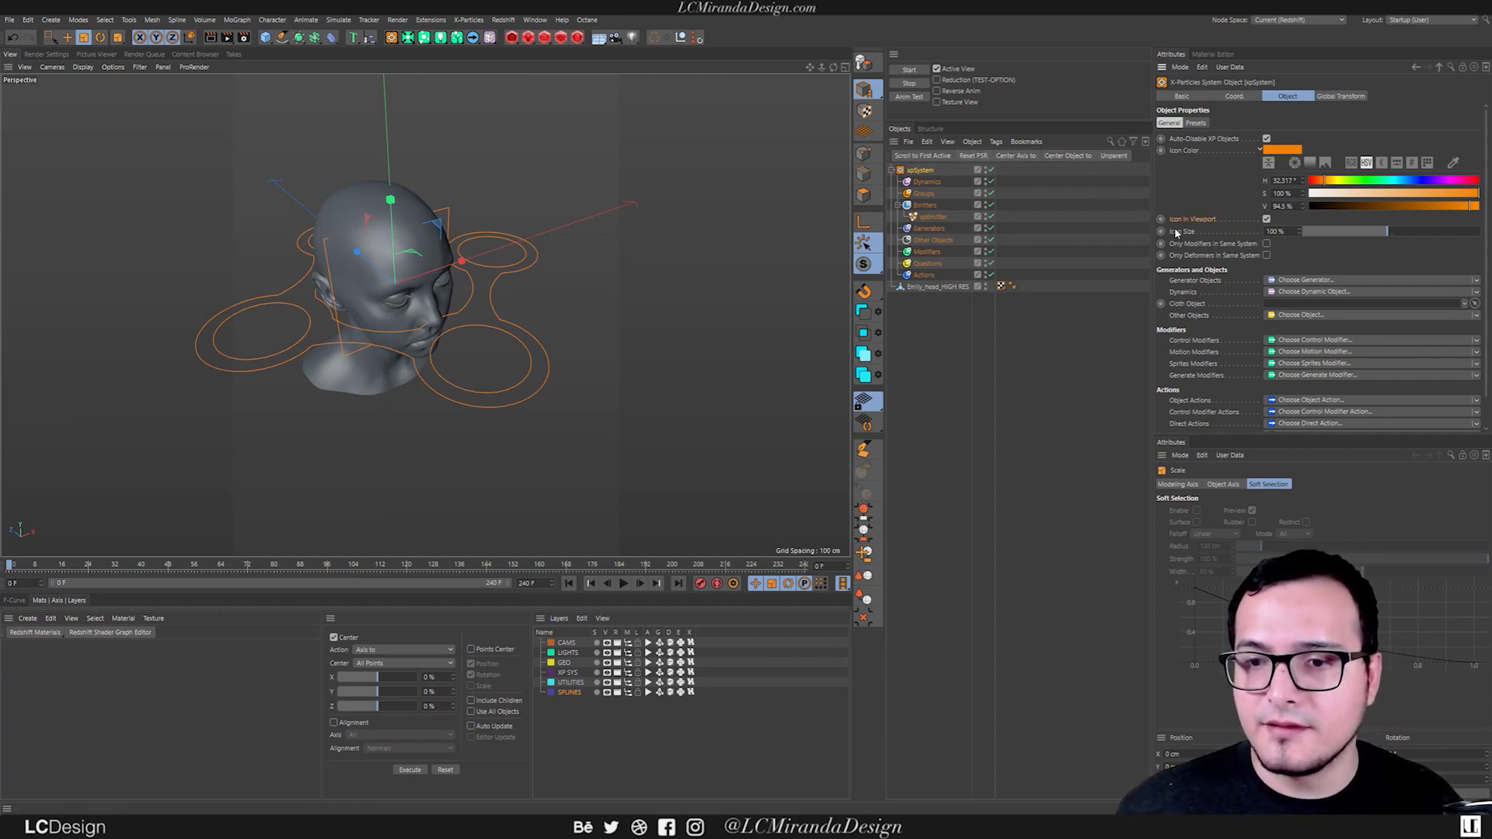
pyautogui.click(1265, 220)
pyautogui.moveTo(435, 310)
pyautogui.keyDown('alt'); pyautogui.mouseDown()
pyautogui.moveTo(349, 284)
pyautogui.moveTo(433, 295)
pyautogui.mouseUp(); pyautogui.keyUp('alt')
# Set the xpEmitter's shape to Object with Emily_head_HIGH RES as the source, emitting from Object Volume.
pyautogui.click(932, 217)
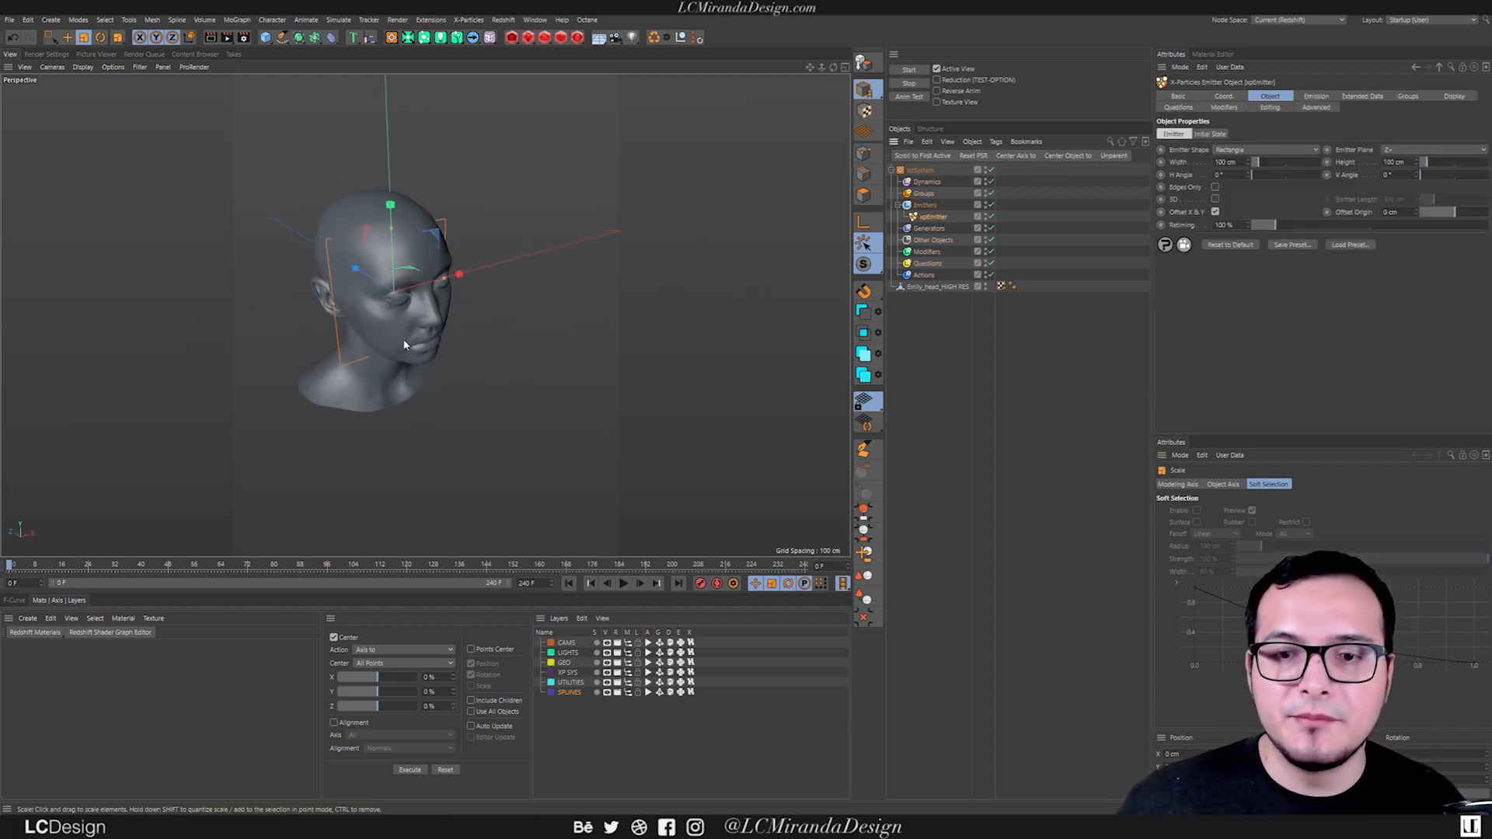
pyautogui.keyDown('alt'); pyautogui.moveTo(614, 264); pyautogui.dragTo(654, 258); pyautogui.keyUp('alt')
pyautogui.click(1243, 150)
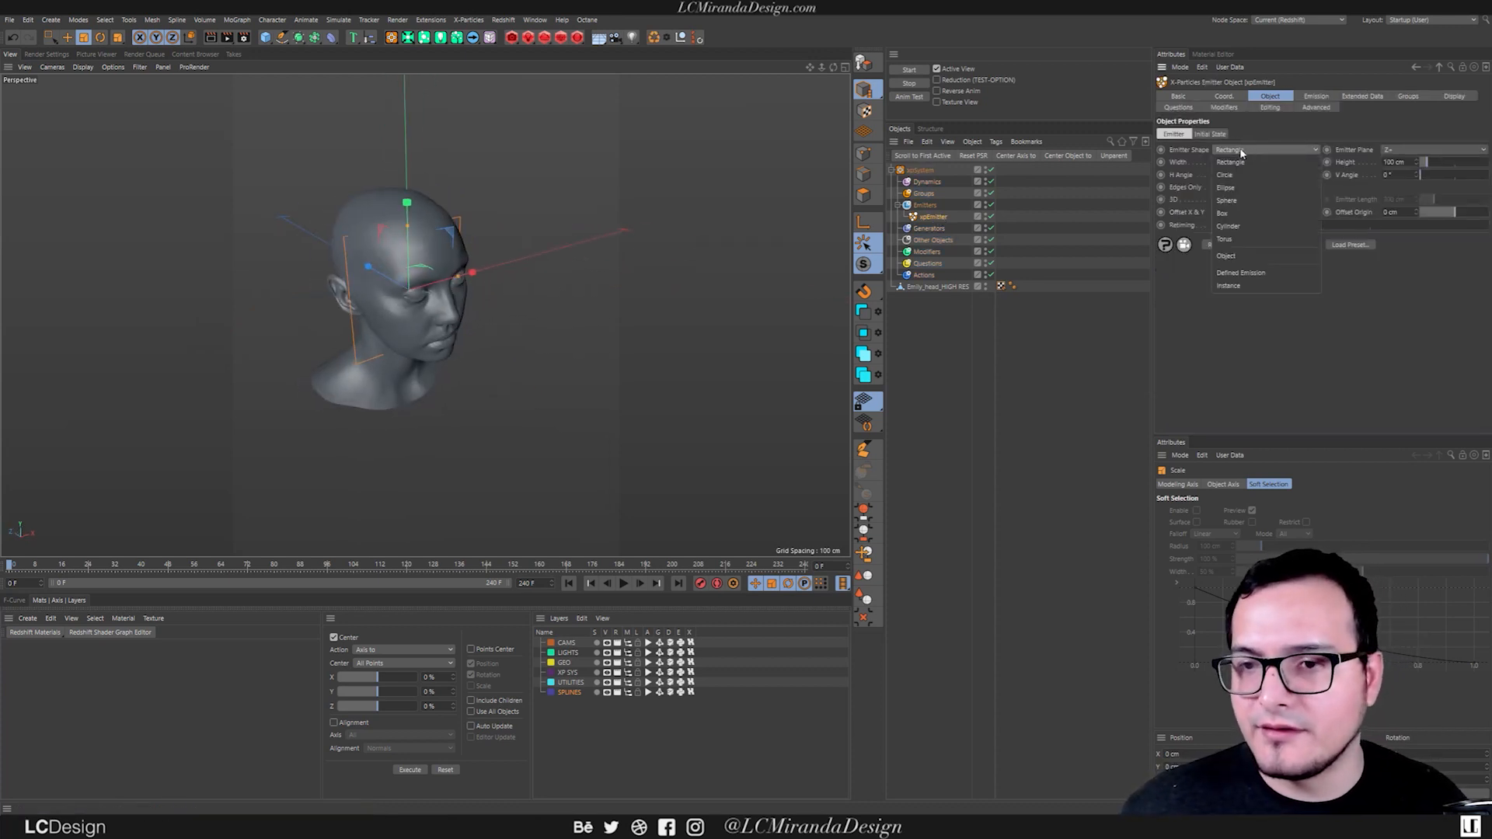
pyautogui.click(1241, 256)
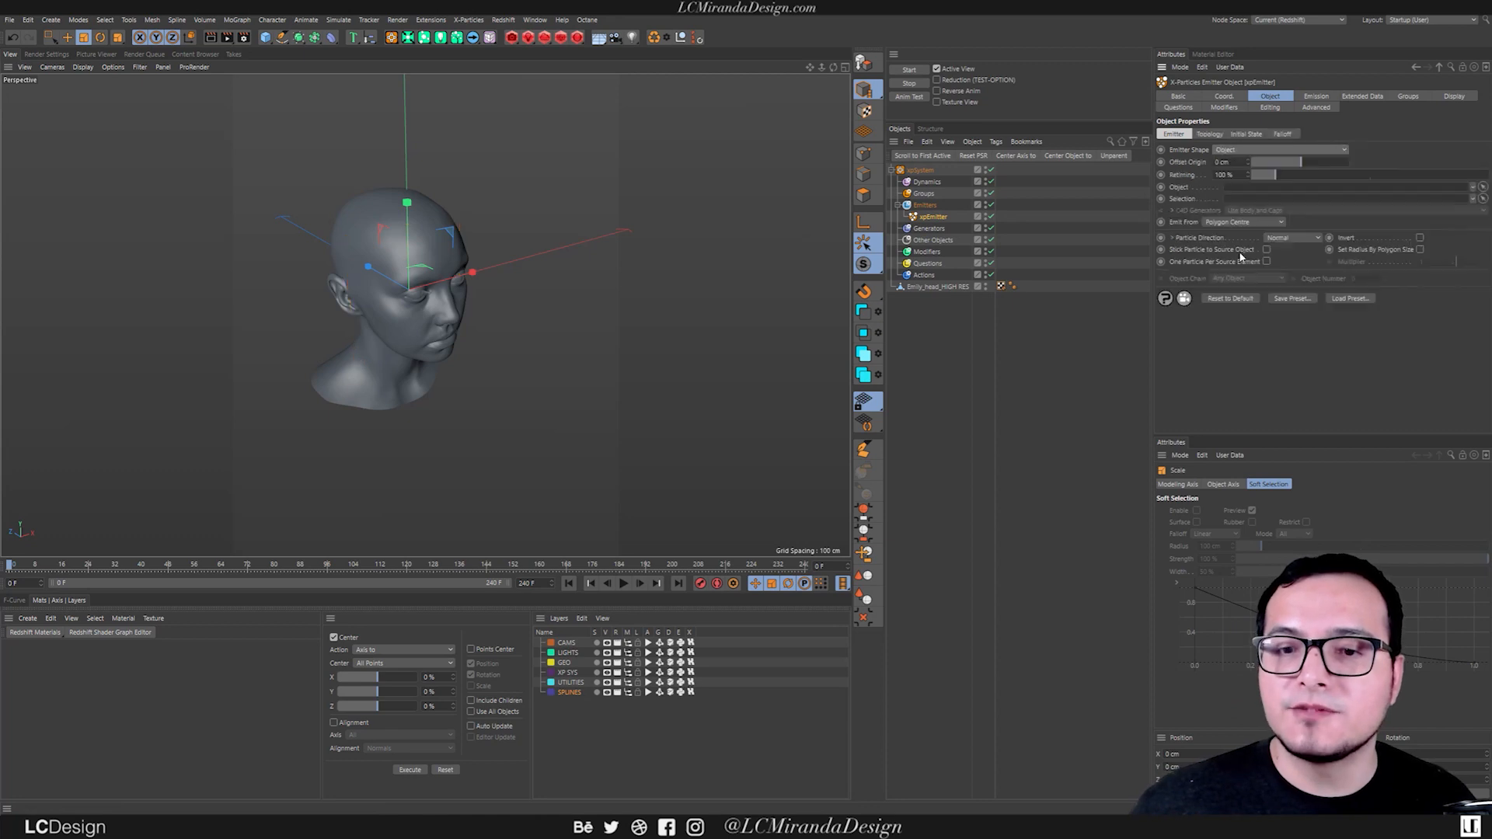
pyautogui.moveTo(936, 287); pyautogui.dragTo(1254, 192)
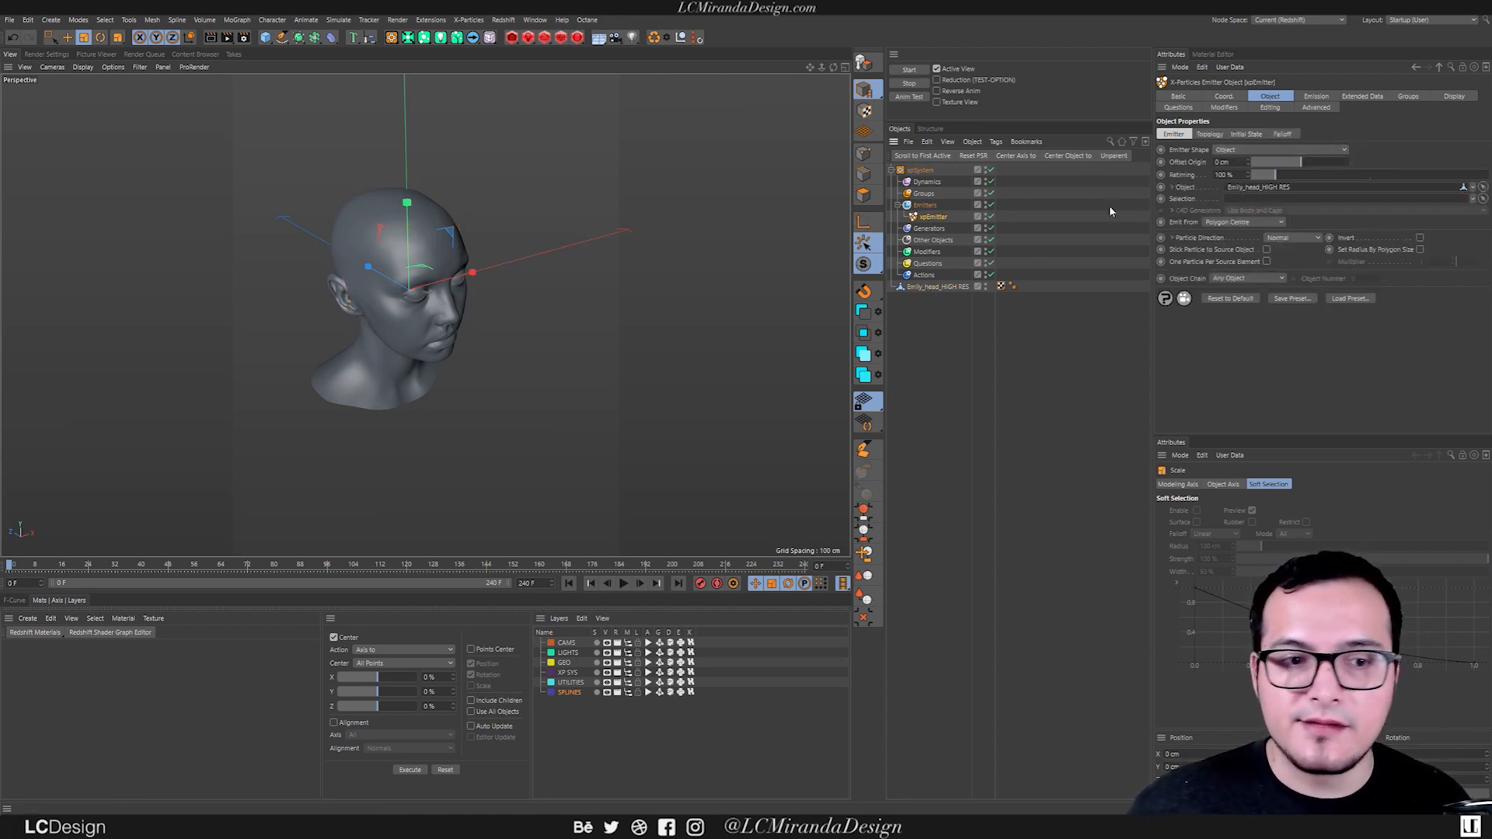
pyautogui.keyDown('alt'); pyautogui.moveTo(443, 334); pyautogui.dragTo(481, 330); pyautogui.keyUp('alt')
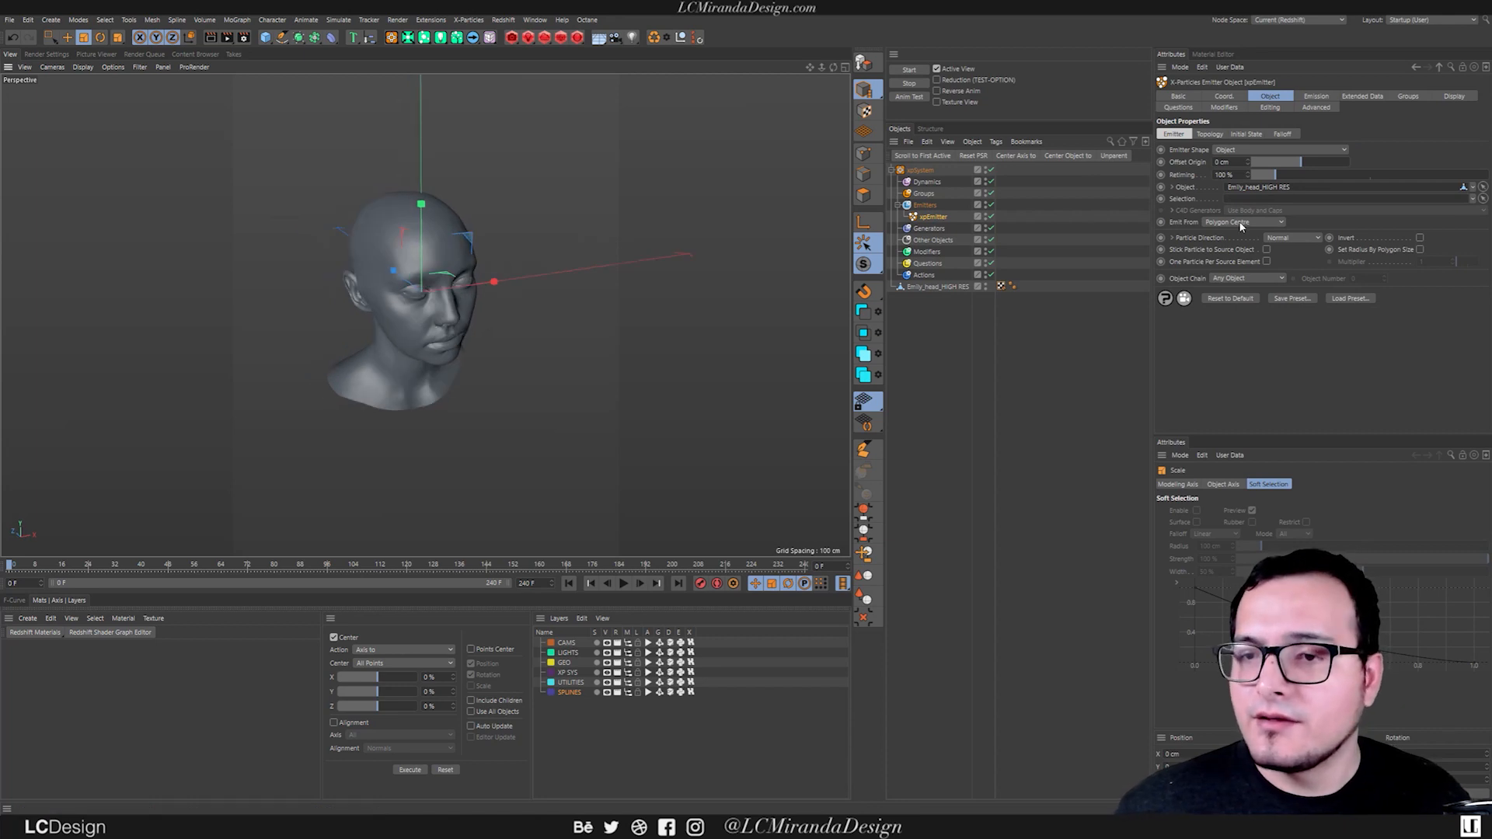
pyautogui.click(1243, 223)
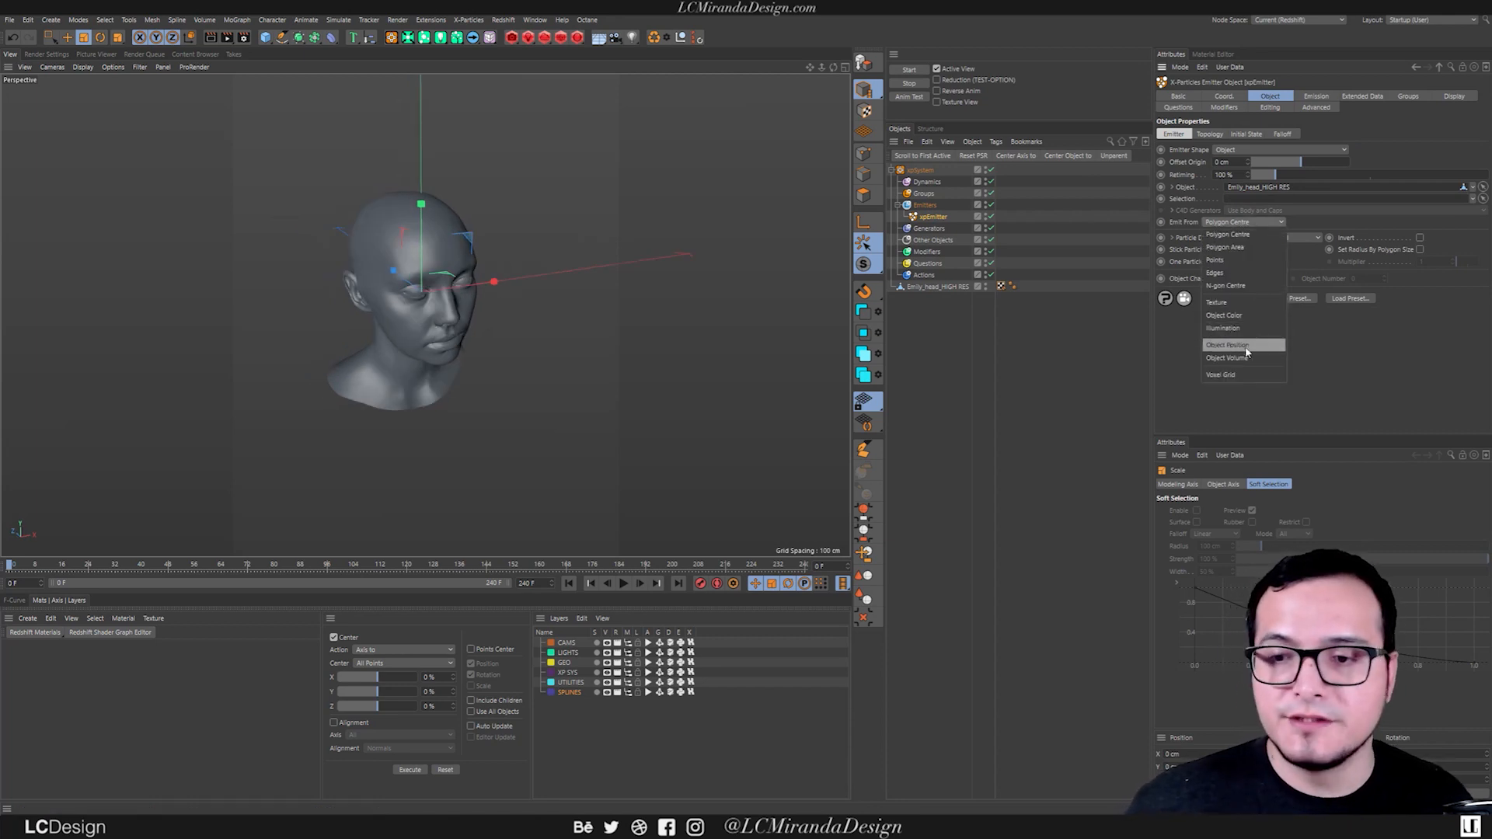
pyautogui.click(1239, 358)
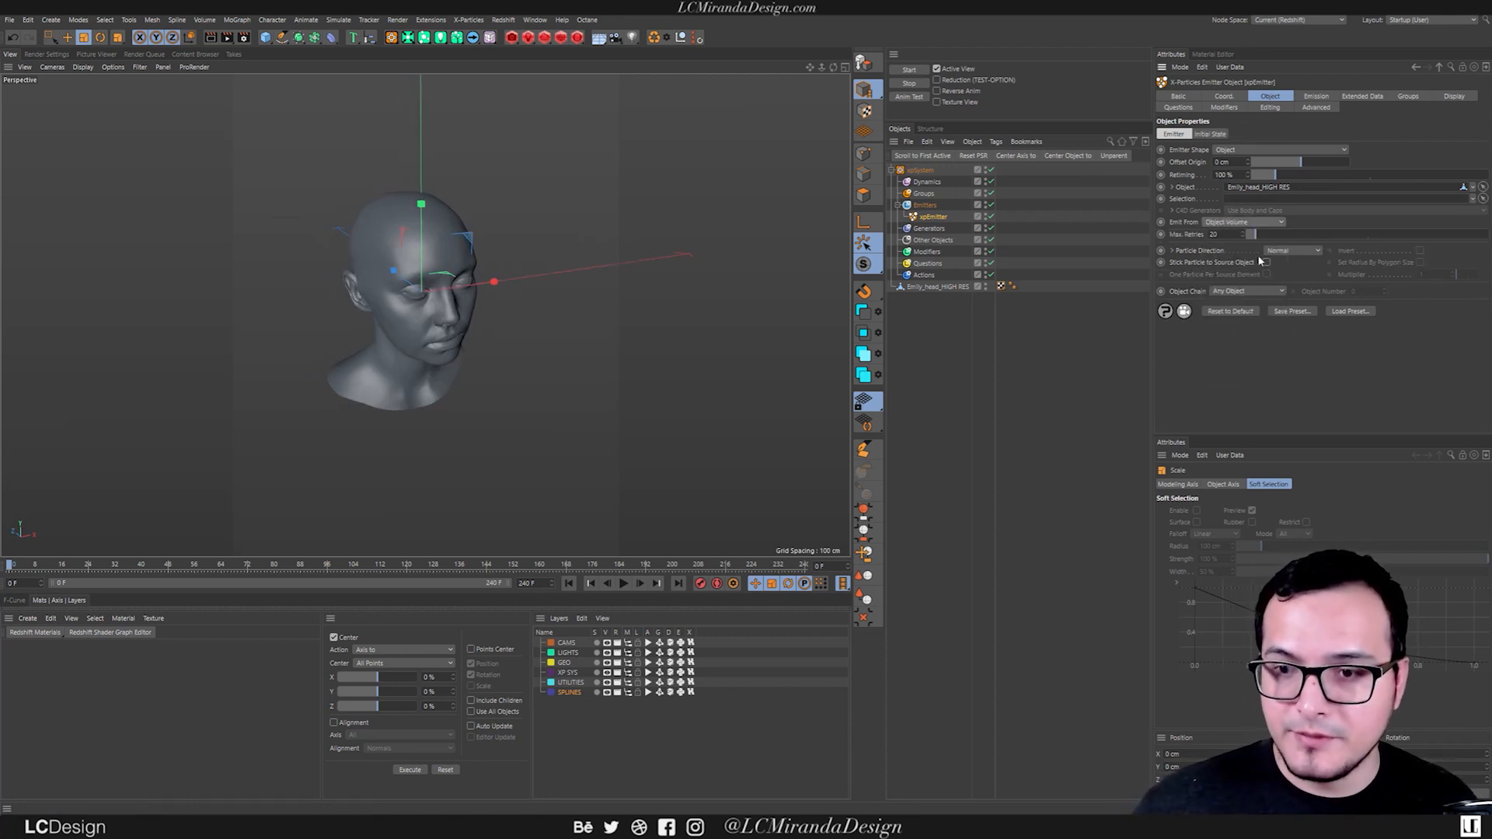
# Set the emitter's particle speed to 0 cm and its emission mode to Shot.
pyautogui.click(1315, 96)
pyautogui.moveTo(1246, 271); pyautogui.dragTo(1205, 266)
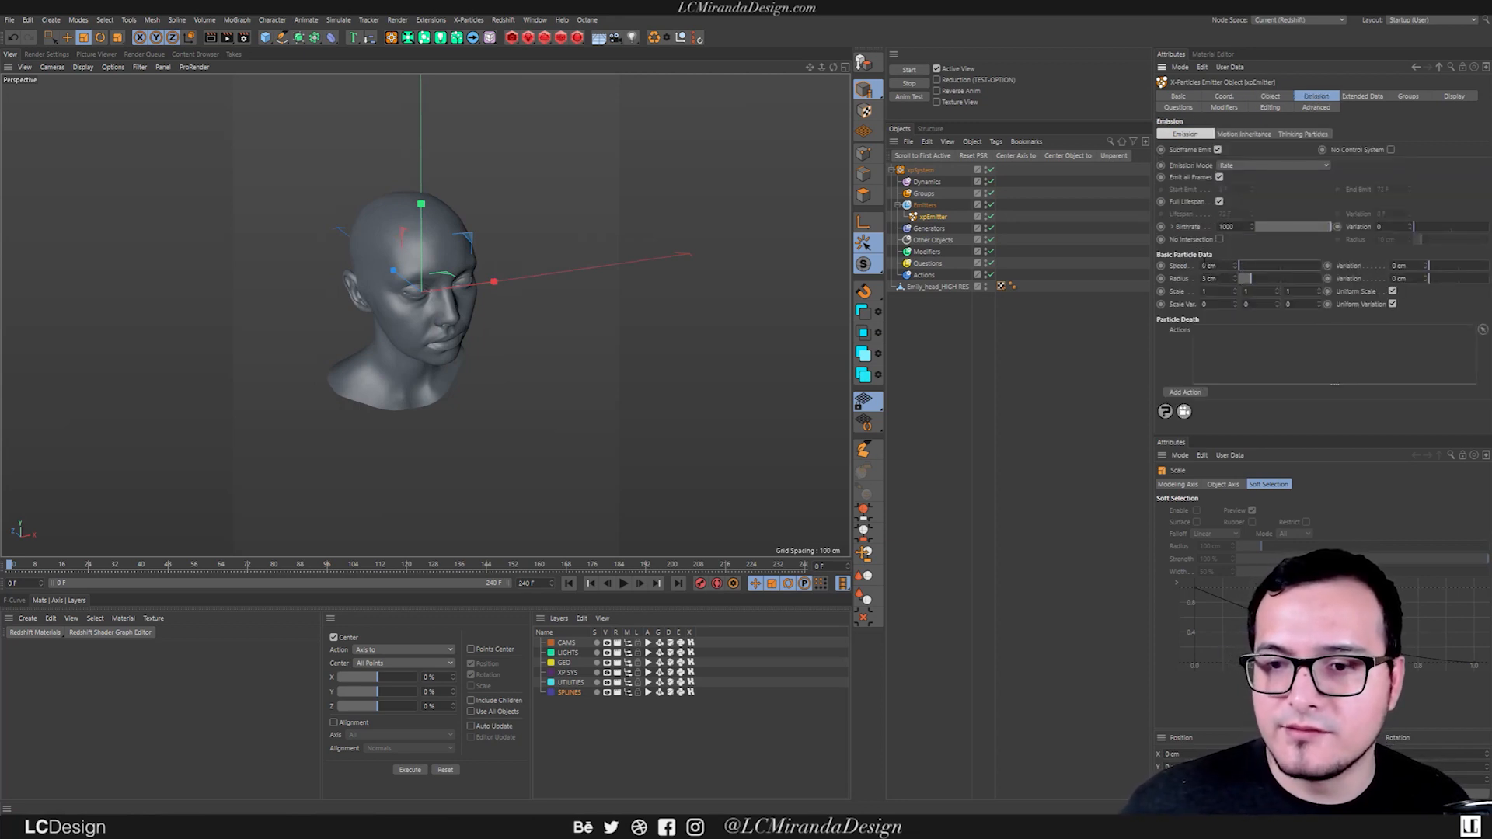
pyautogui.click(1237, 166)
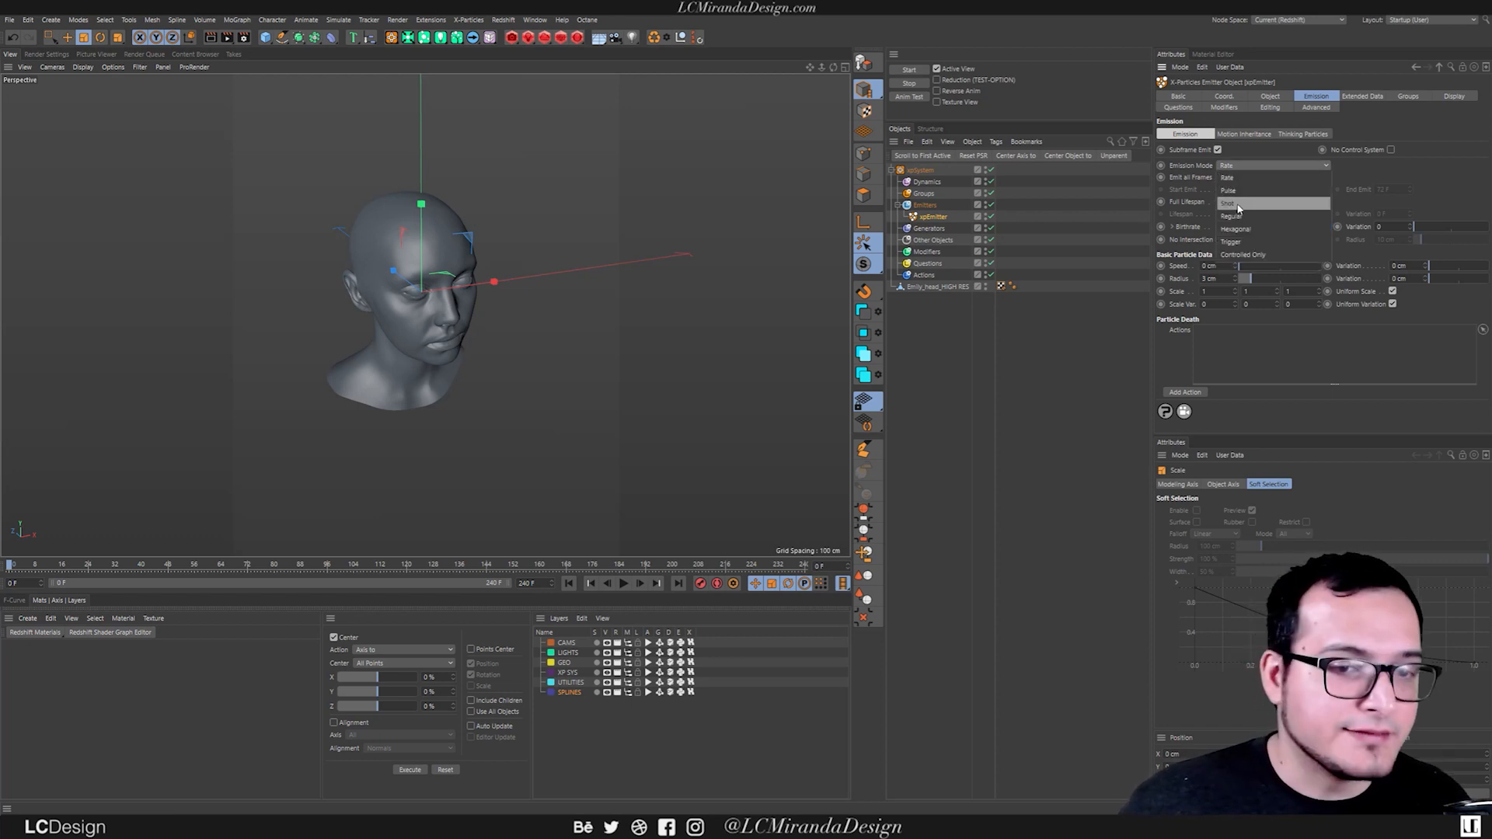
pyautogui.click(1246, 205)
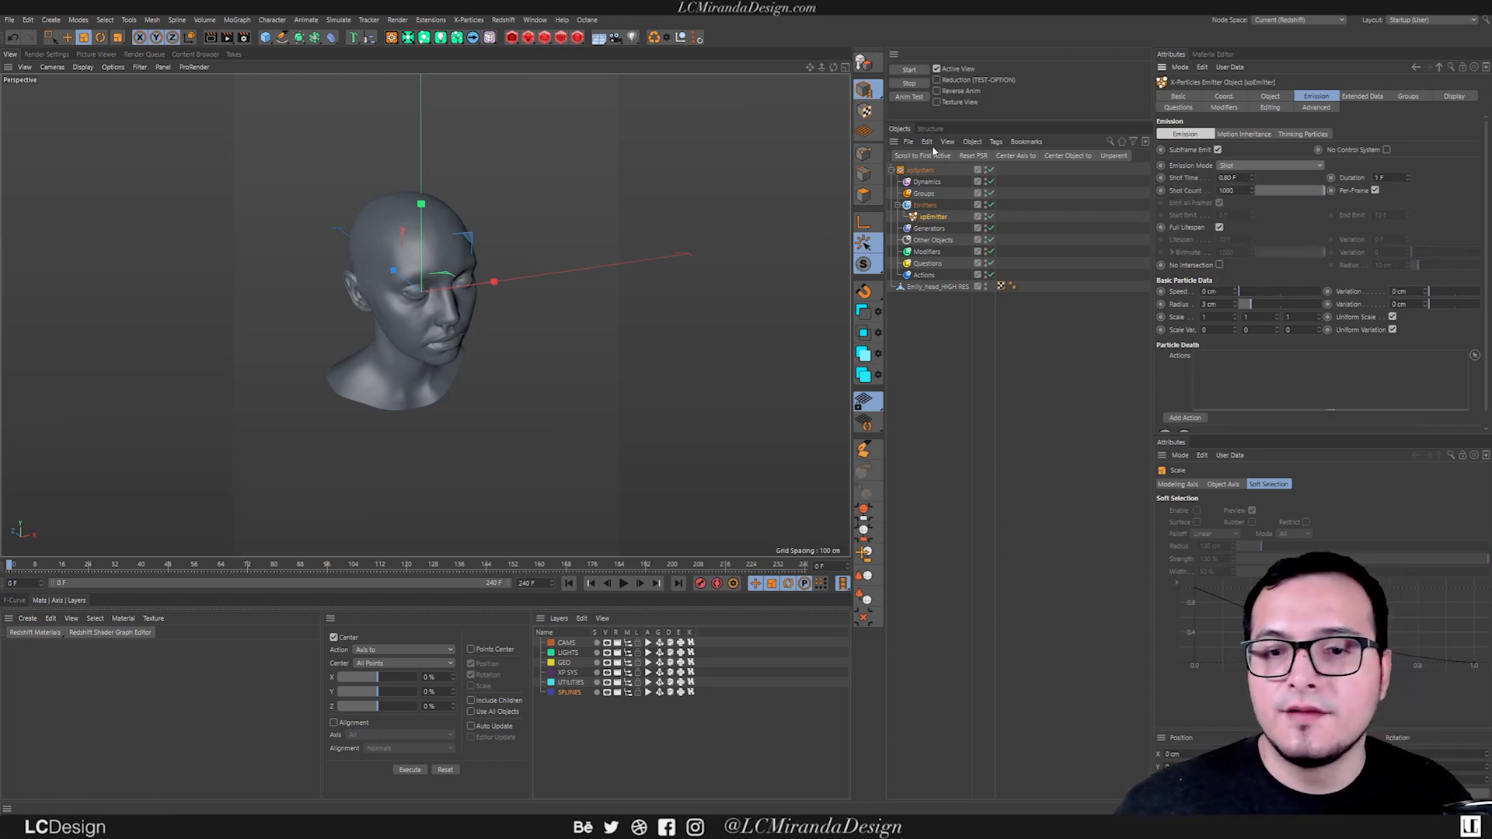
# Hide the Emily_head_HIGH RES mesh and play a few frames to inspect the emitted particles.
pyautogui.click(985, 286)
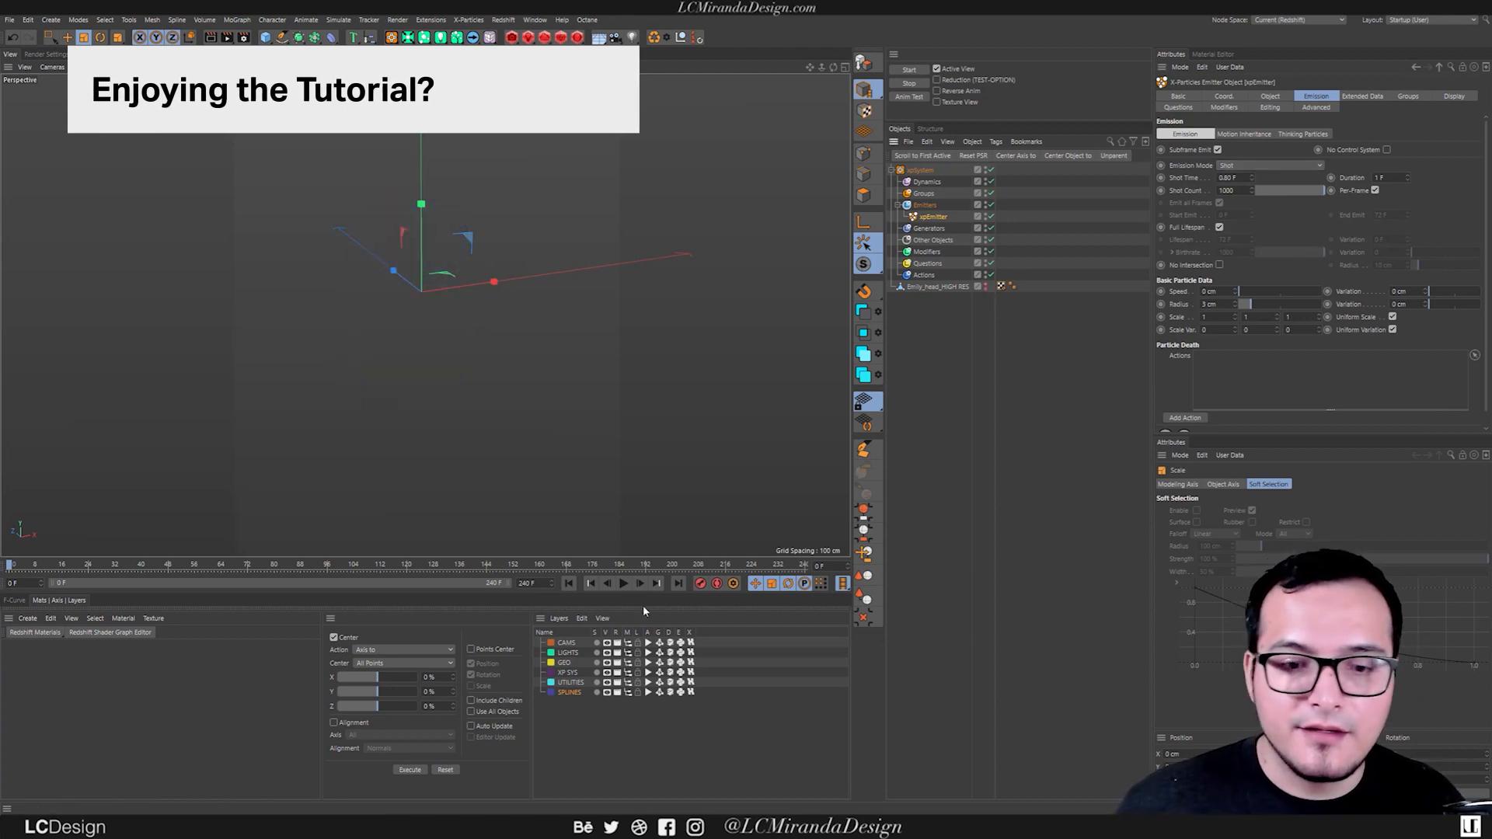
pyautogui.click(623, 584)
pyautogui.keyDown('alt'); pyautogui.moveTo(422, 381); pyautogui.dragTo(458, 371); pyautogui.keyUp('alt')
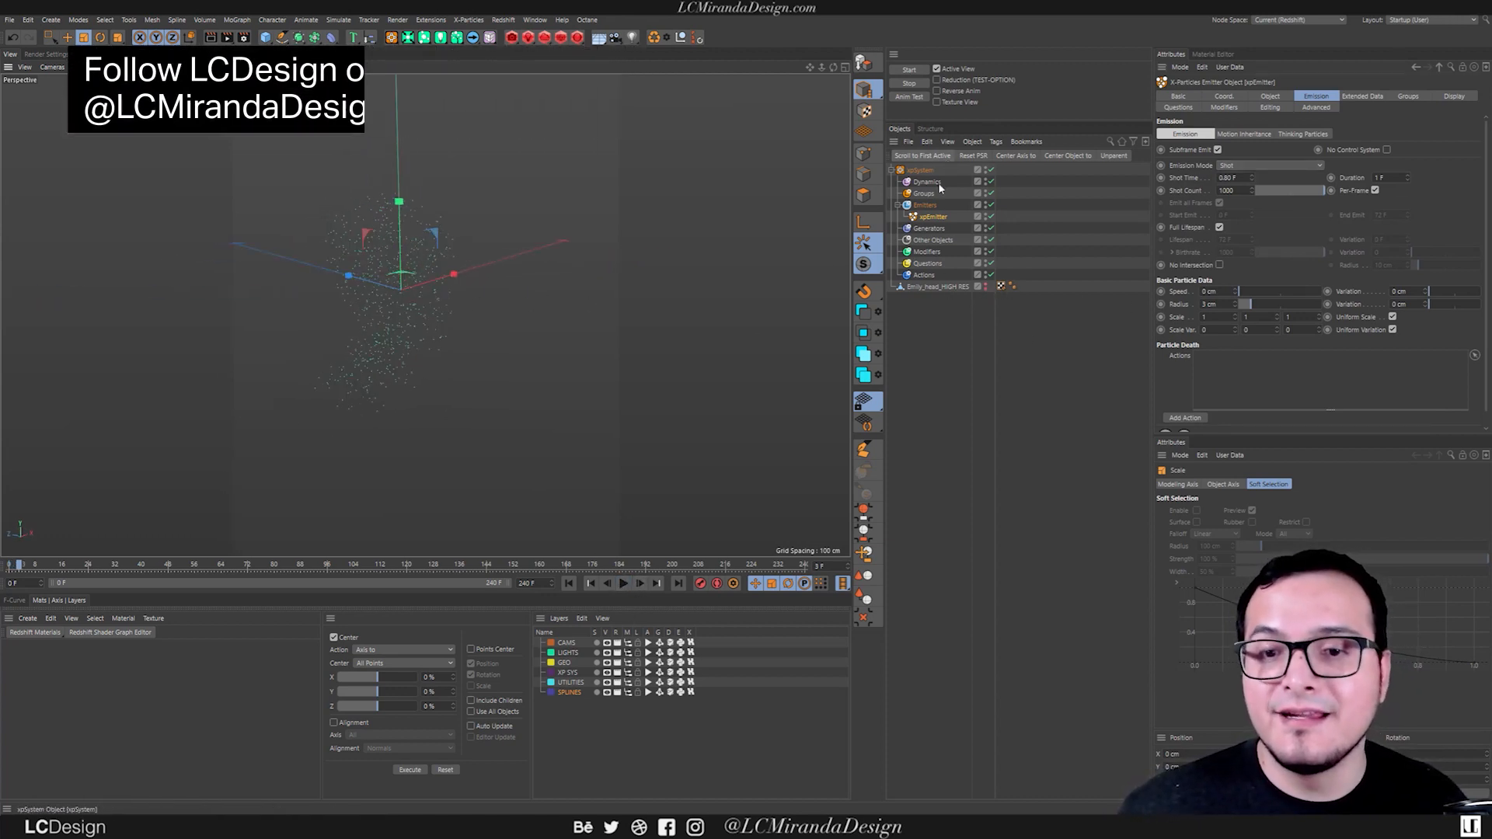
pyautogui.keyDown('alt'); pyautogui.moveTo(447, 295); pyautogui.dragTo(510, 284); pyautogui.keyUp('alt')
pyautogui.keyDown('alt'); pyautogui.moveTo(423, 306); pyautogui.dragTo(689, 250); pyautogui.keyUp('alt')
# Set the emitter's editor display to Circle (Filled) and play the animation briefly to refresh the particles.
pyautogui.click(1178, 107)
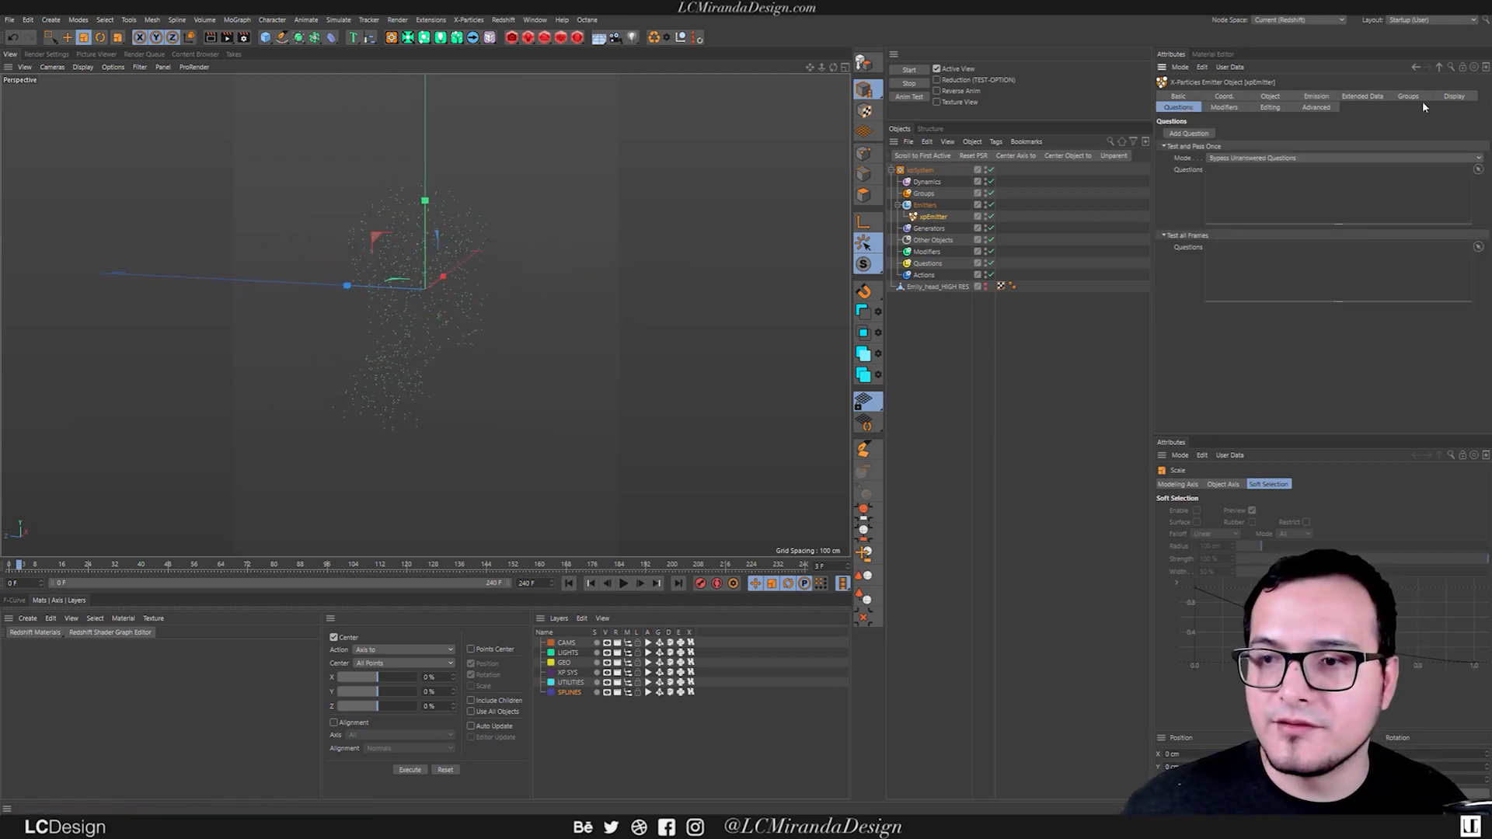
pyautogui.click(1453, 96)
pyautogui.click(1256, 273)
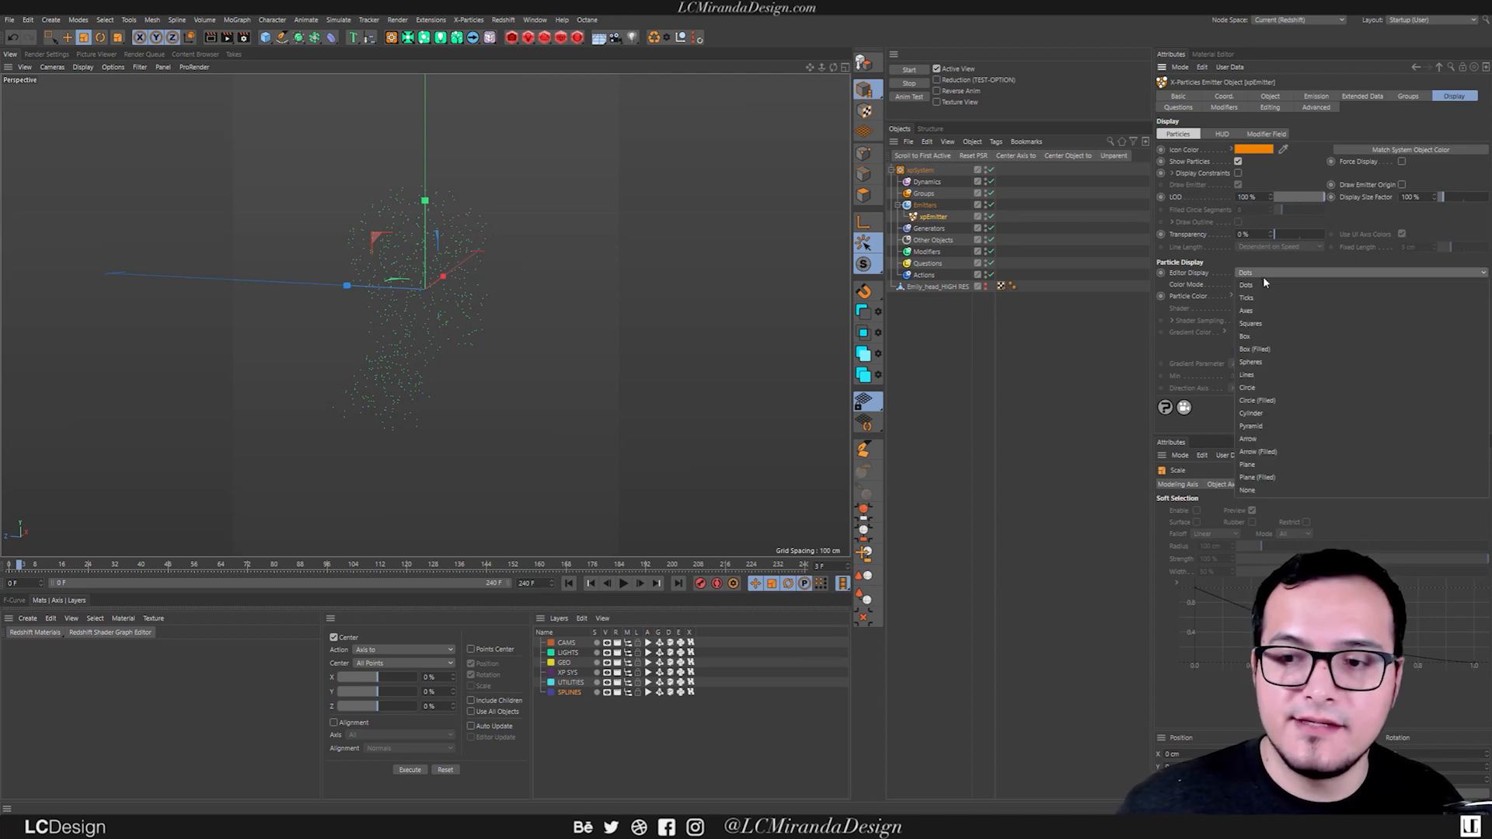
pyautogui.click(1272, 400)
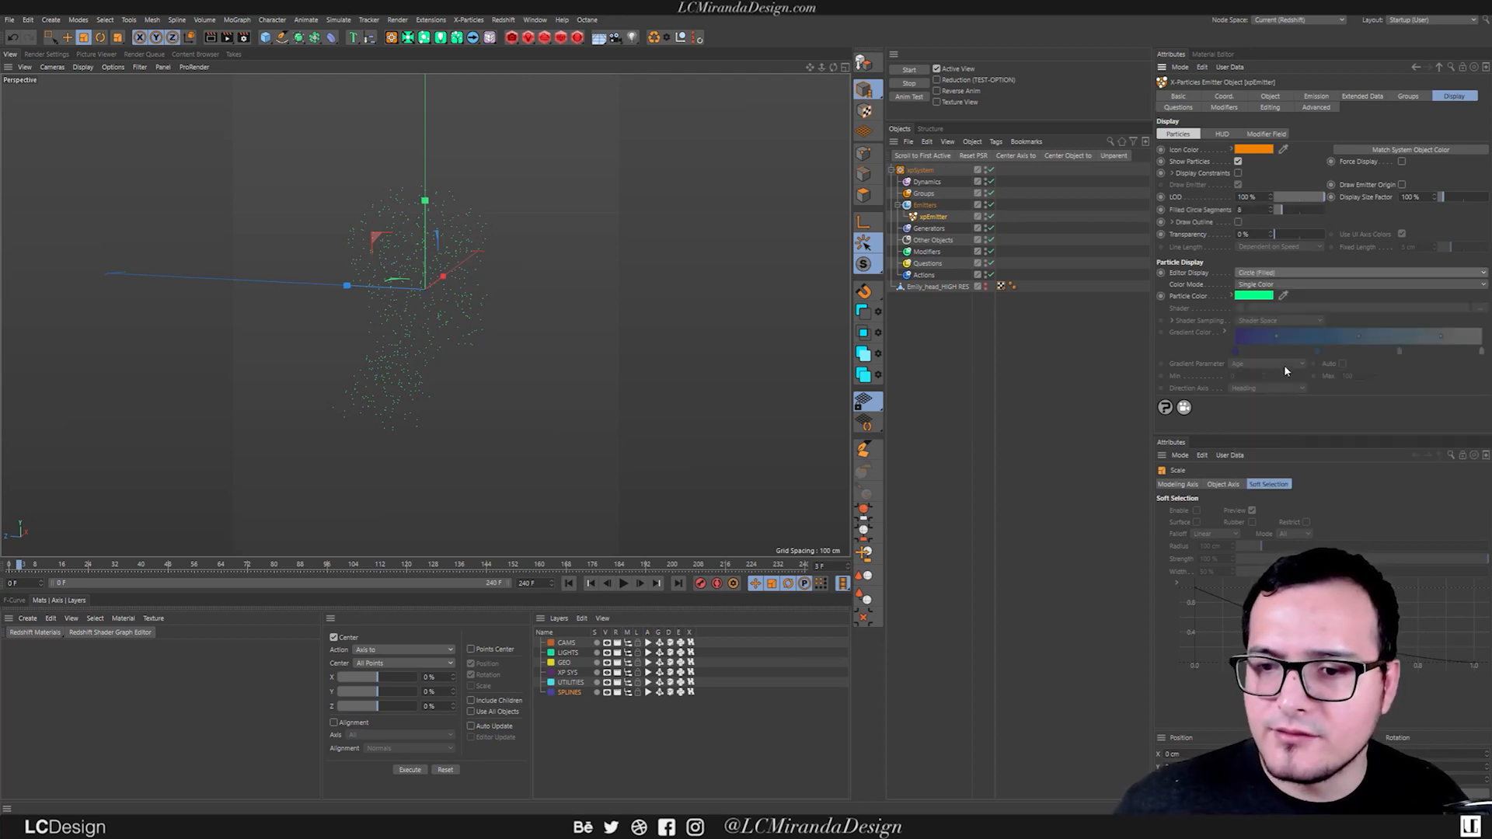
pyautogui.click(623, 583)
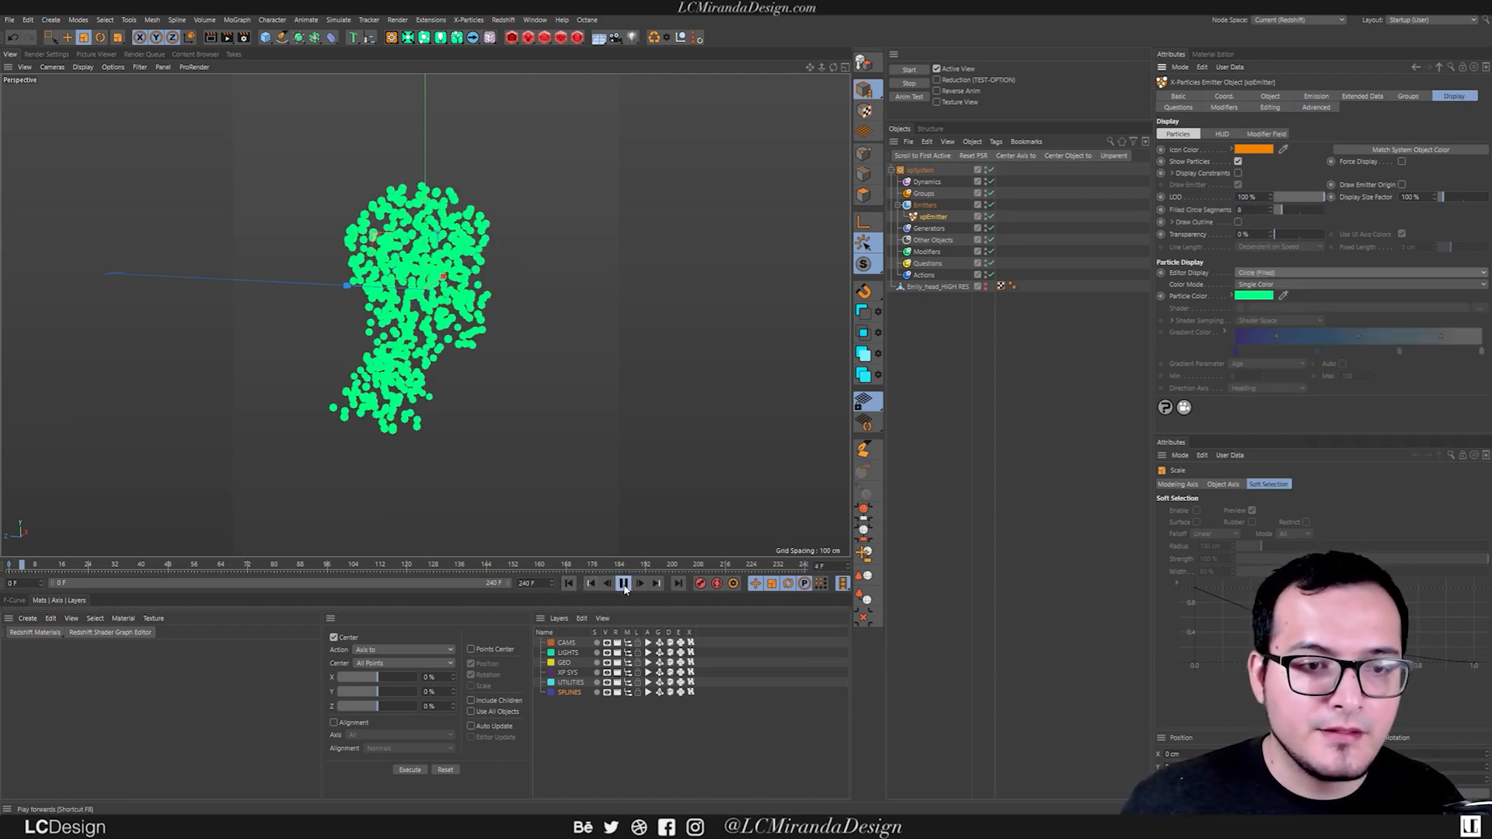
pyautogui.keyDown('alt'); pyautogui.moveTo(465, 383); pyautogui.dragTo(495, 321); pyautogui.keyUp('alt')
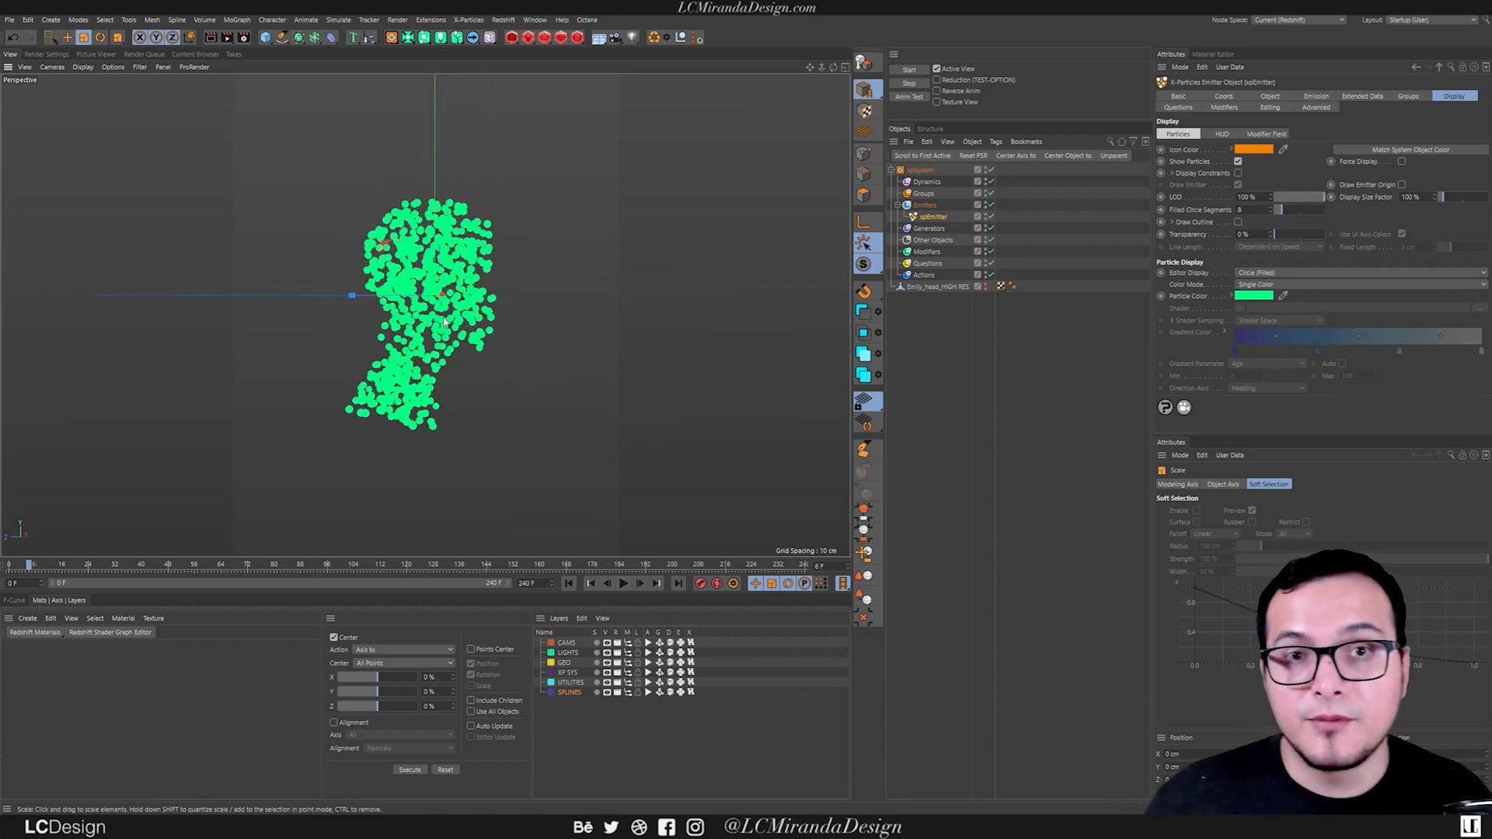
pyautogui.moveTo(448, 325)
pyautogui.keyDown('alt'); pyautogui.mouseDown()
pyautogui.moveTo(433, 348)
pyautogui.moveTo(511, 361)
pyautogui.moveTo(457, 337)
pyautogui.mouseUp(); pyautogui.keyUp('alt')
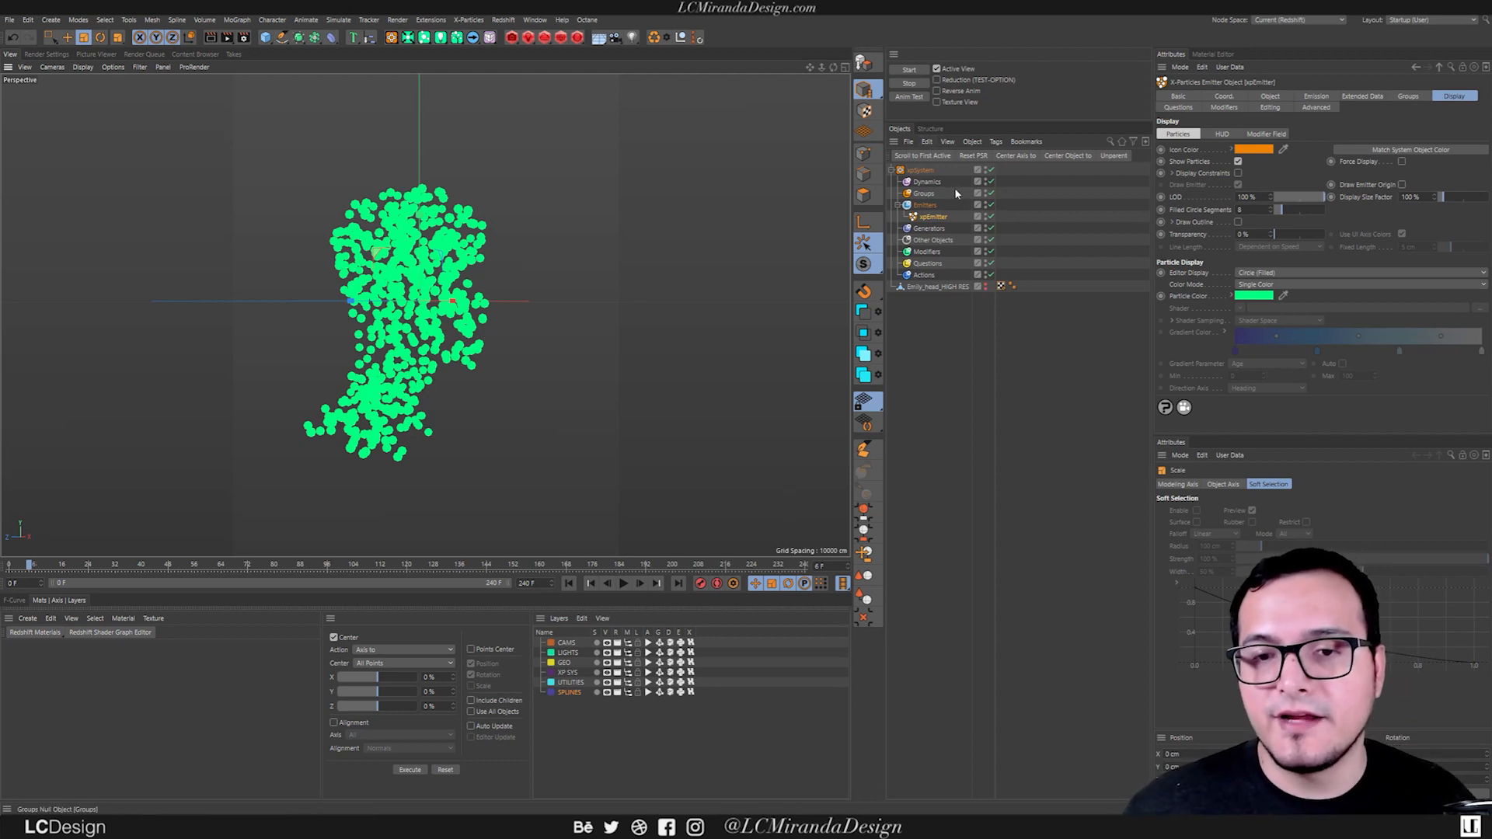
# Add an xpInfectio modifier by searching for the command and place it under the system's Modifiers group.
pyautogui.click(921, 299)
pyautogui.hotkey('shift', 'c')
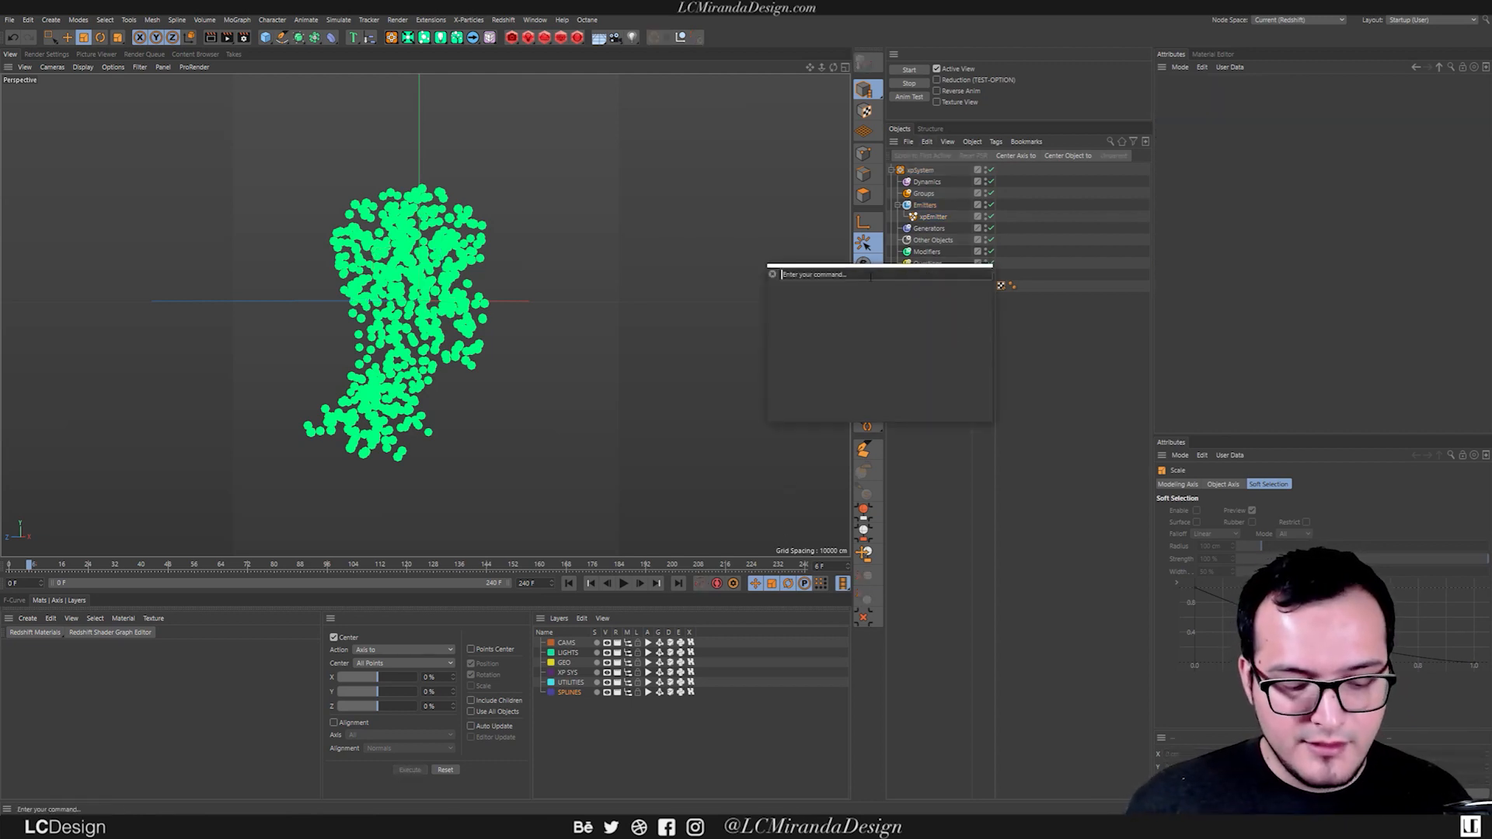
pyautogui.write('xpinfe')
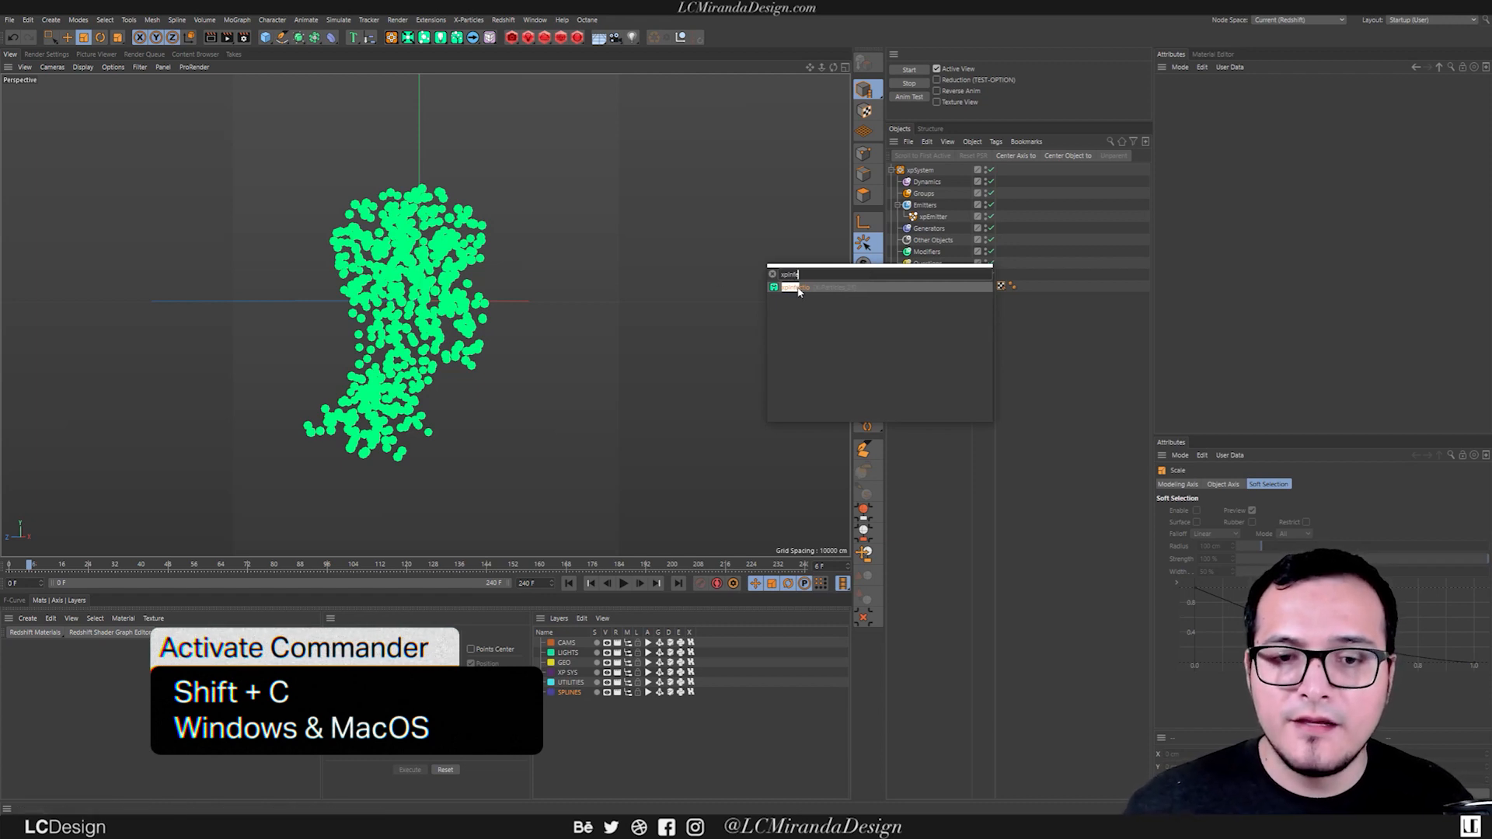
pyautogui.click(797, 287)
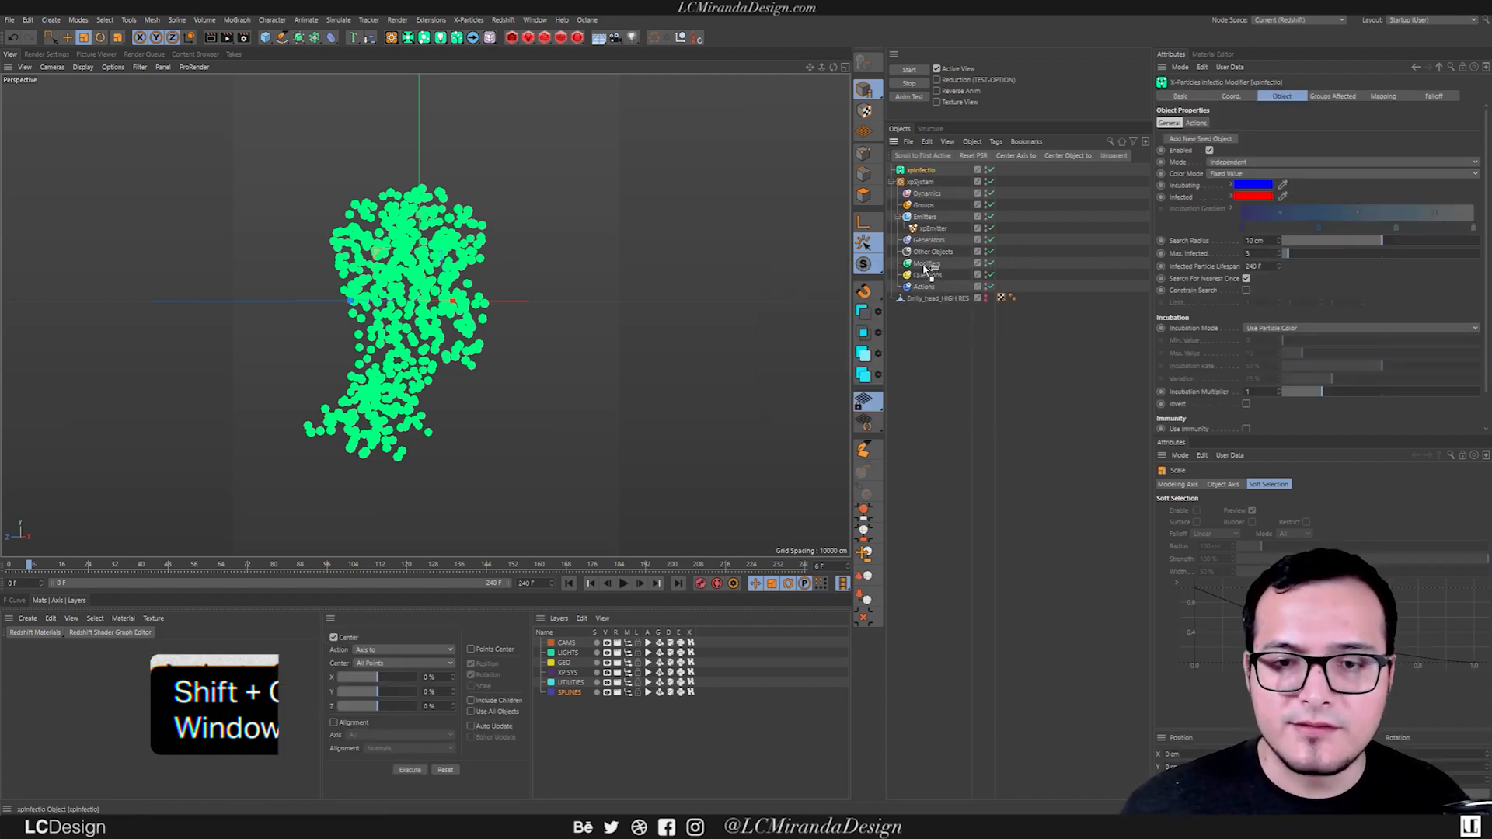
pyautogui.moveTo(924, 268); pyautogui.dragTo(926, 265)
# Add a new seed object to xpInfectio and move it to the front base of the bust's particles.
pyautogui.keyDown('alt'); pyautogui.moveTo(401, 406); pyautogui.dragTo(458, 333); pyautogui.keyUp('alt')
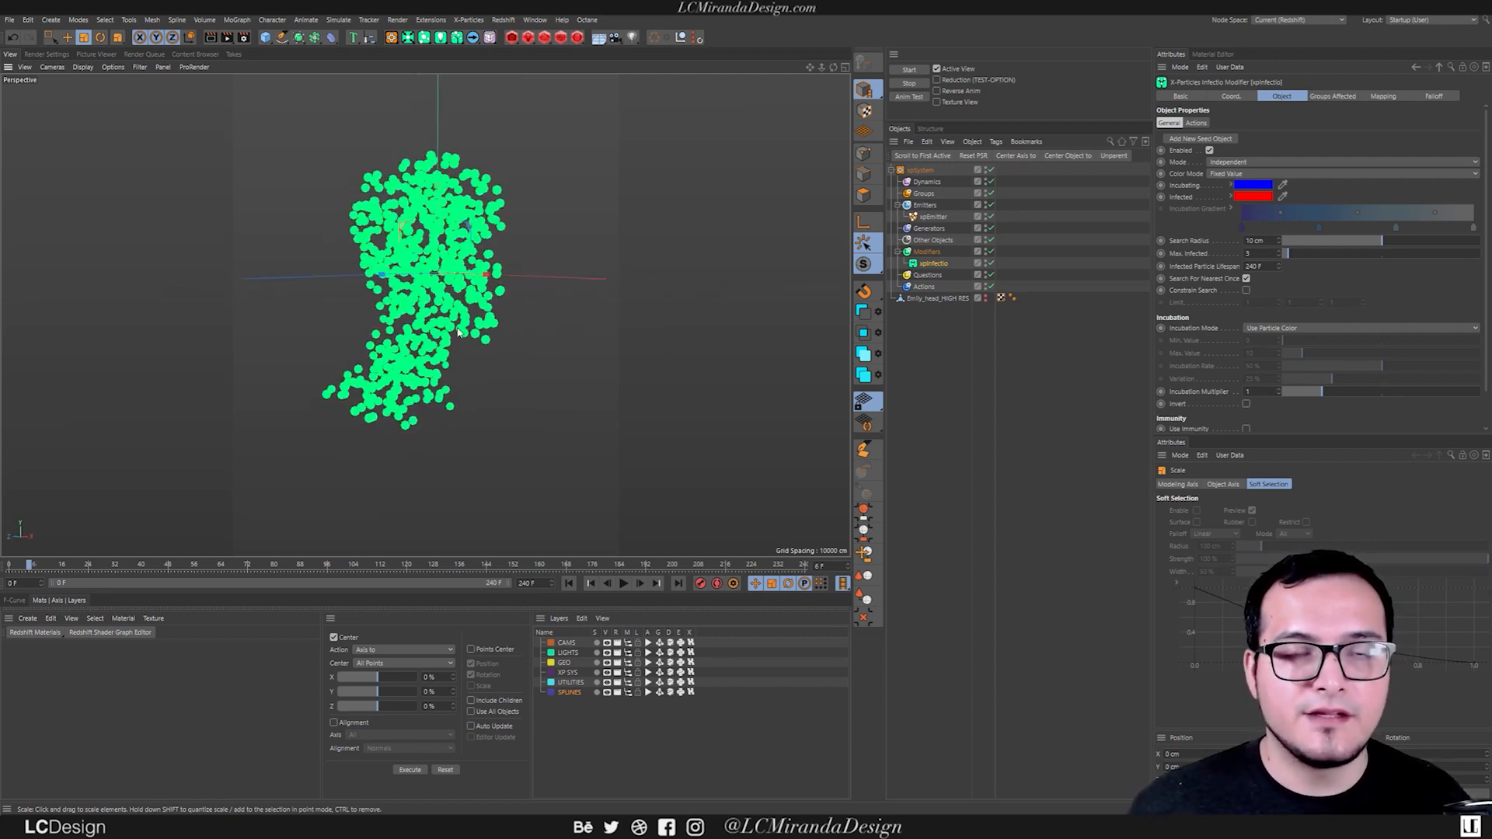
pyautogui.click(1205, 143)
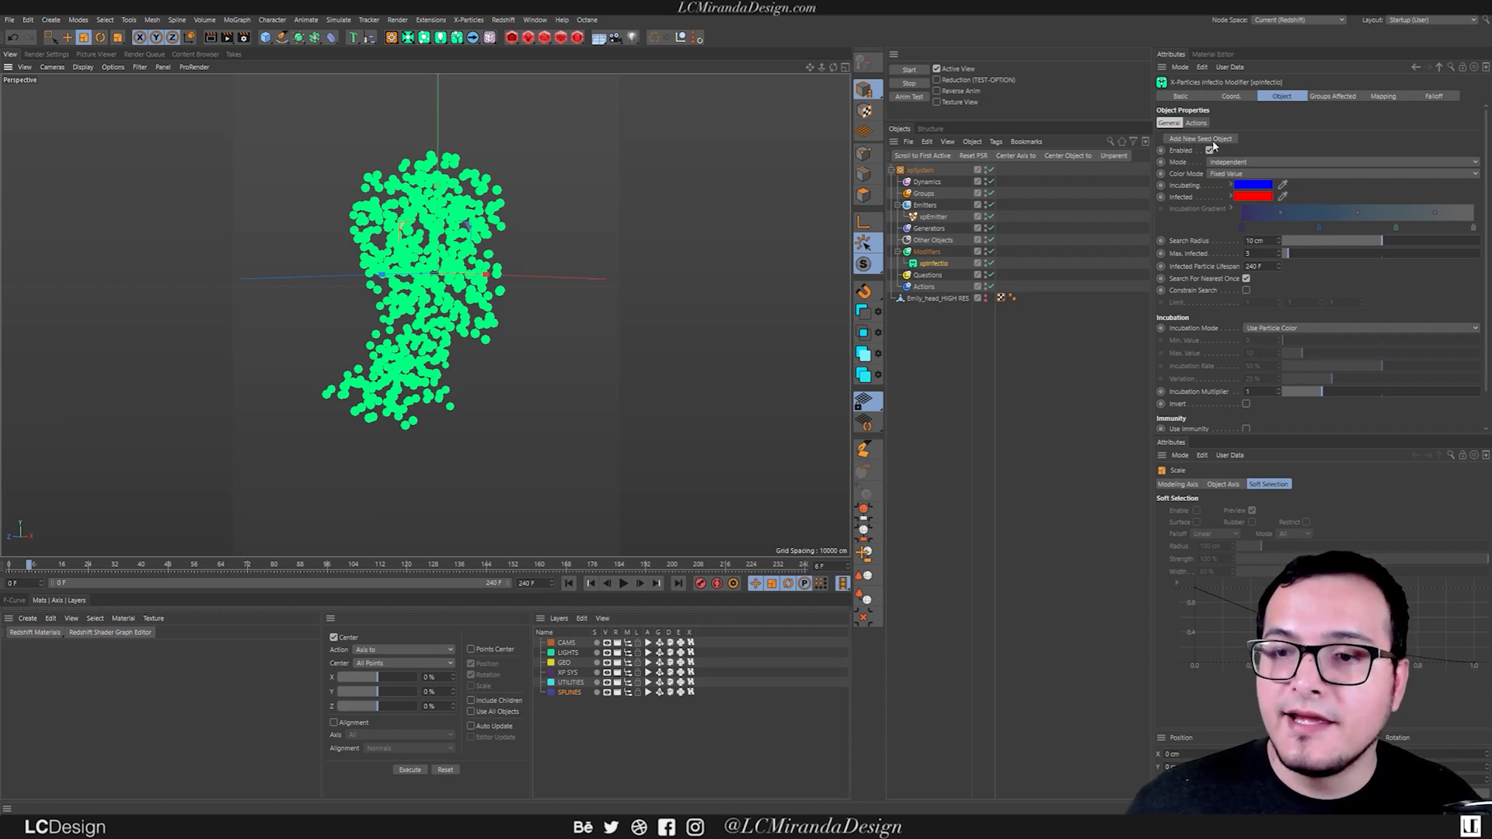
pyautogui.keyDown('alt'); pyautogui.moveTo(513, 330); pyautogui.dragTo(525, 309, button='middle'); pyautogui.keyUp('alt')
pyautogui.press('e')
pyautogui.keyDown('alt'); pyautogui.moveTo(402, 250); pyautogui.dragTo(413, 270); pyautogui.keyUp('alt')
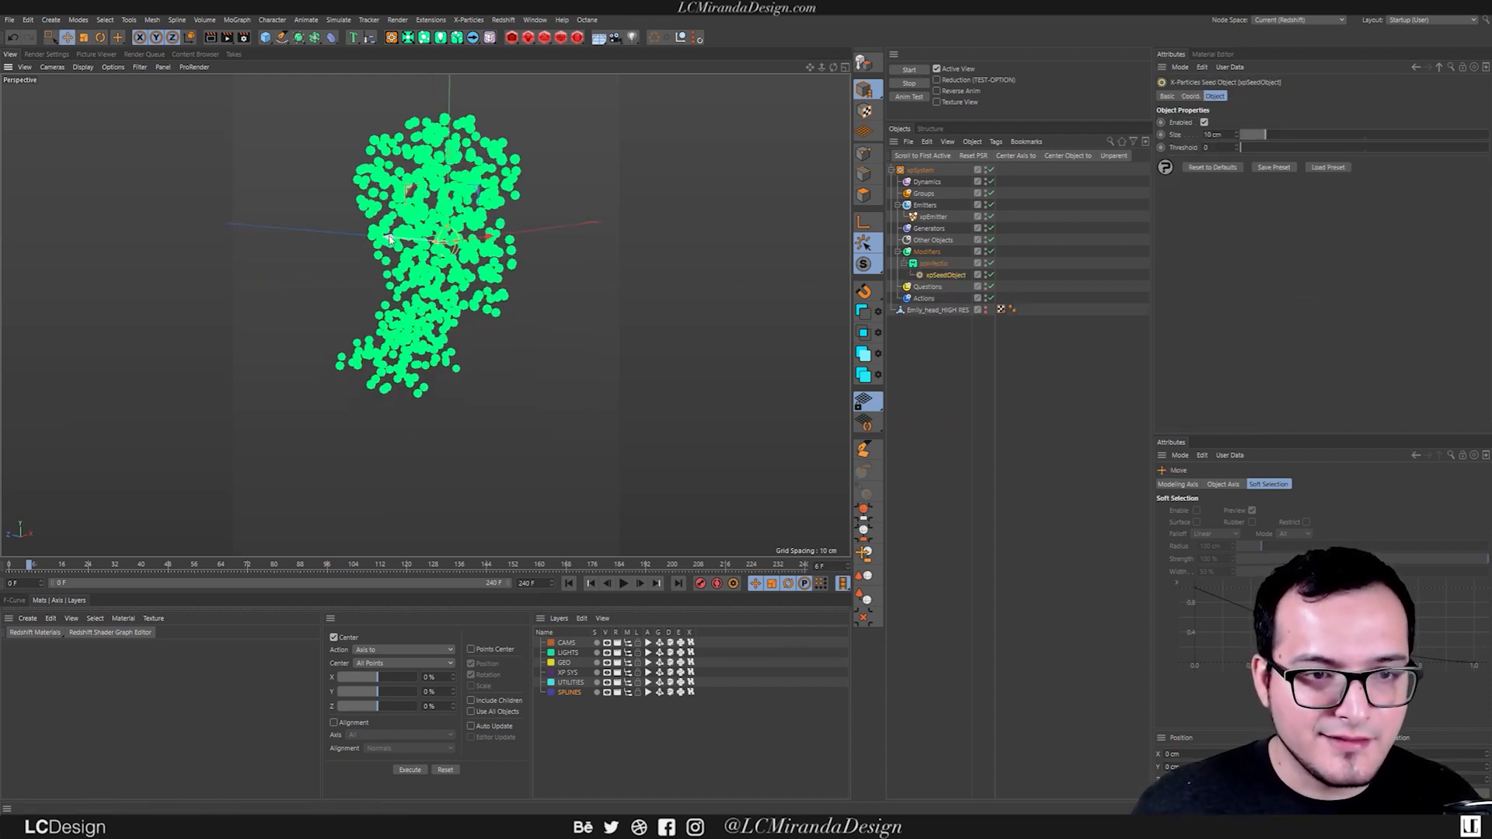
pyautogui.moveTo(472, 170); pyautogui.dragTo(434, 312)
pyautogui.keyDown('alt'); pyautogui.moveTo(433, 312); pyautogui.dragTo(365, 366); pyautogui.keyUp('alt')
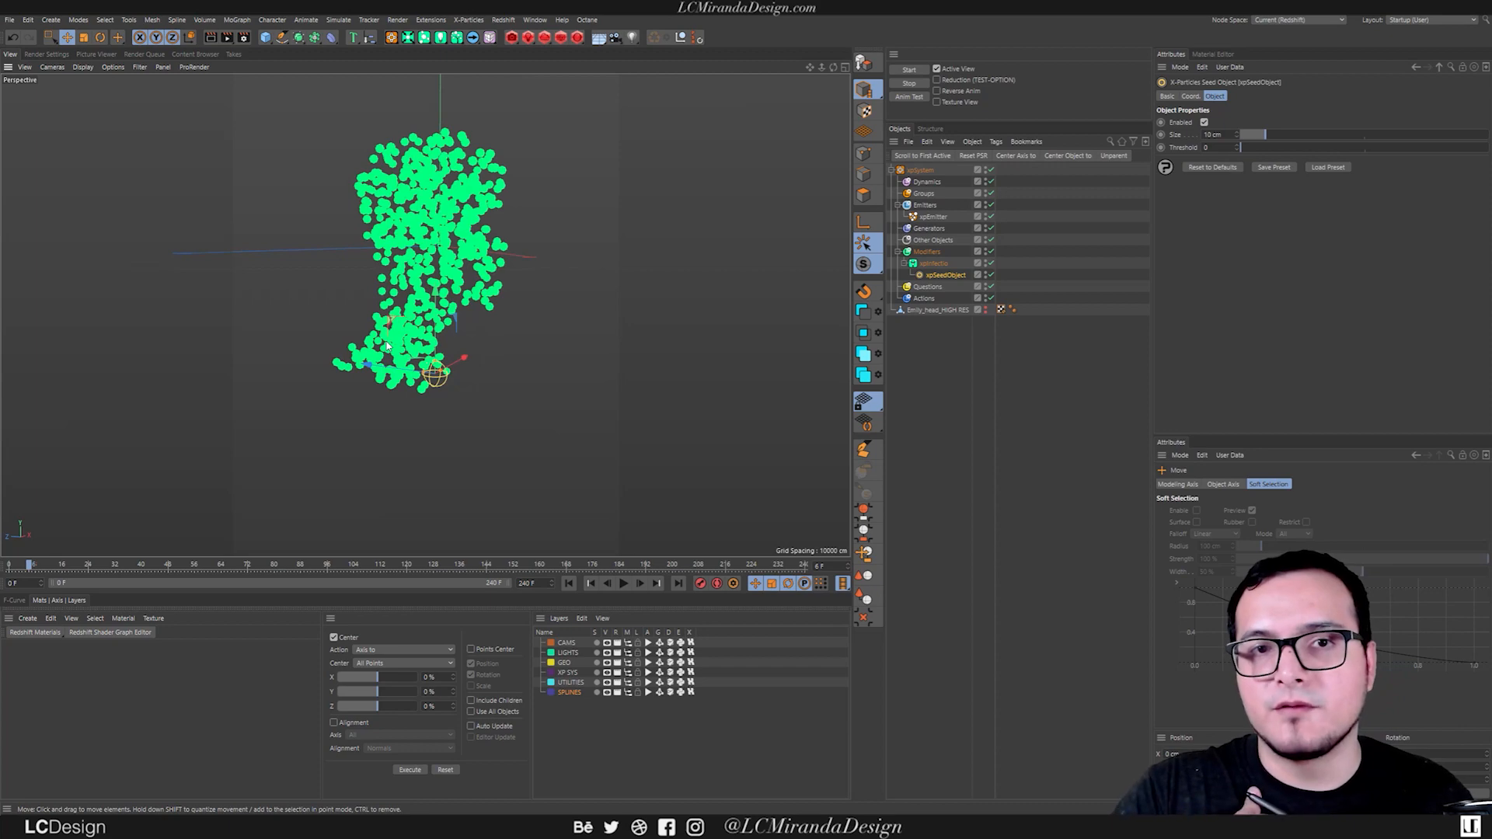
pyautogui.keyDown('alt'); pyautogui.moveTo(304, 334); pyautogui.dragTo(252, 340); pyautogui.keyUp('alt')
pyautogui.keyDown('alt'); pyautogui.moveTo(252, 341); pyautogui.dragTo(424, 351, button='right'); pyautogui.keyUp('alt')
pyautogui.keyDown('alt'); pyautogui.moveTo(423, 351); pyautogui.dragTo(497, 358); pyautogui.keyUp('alt')
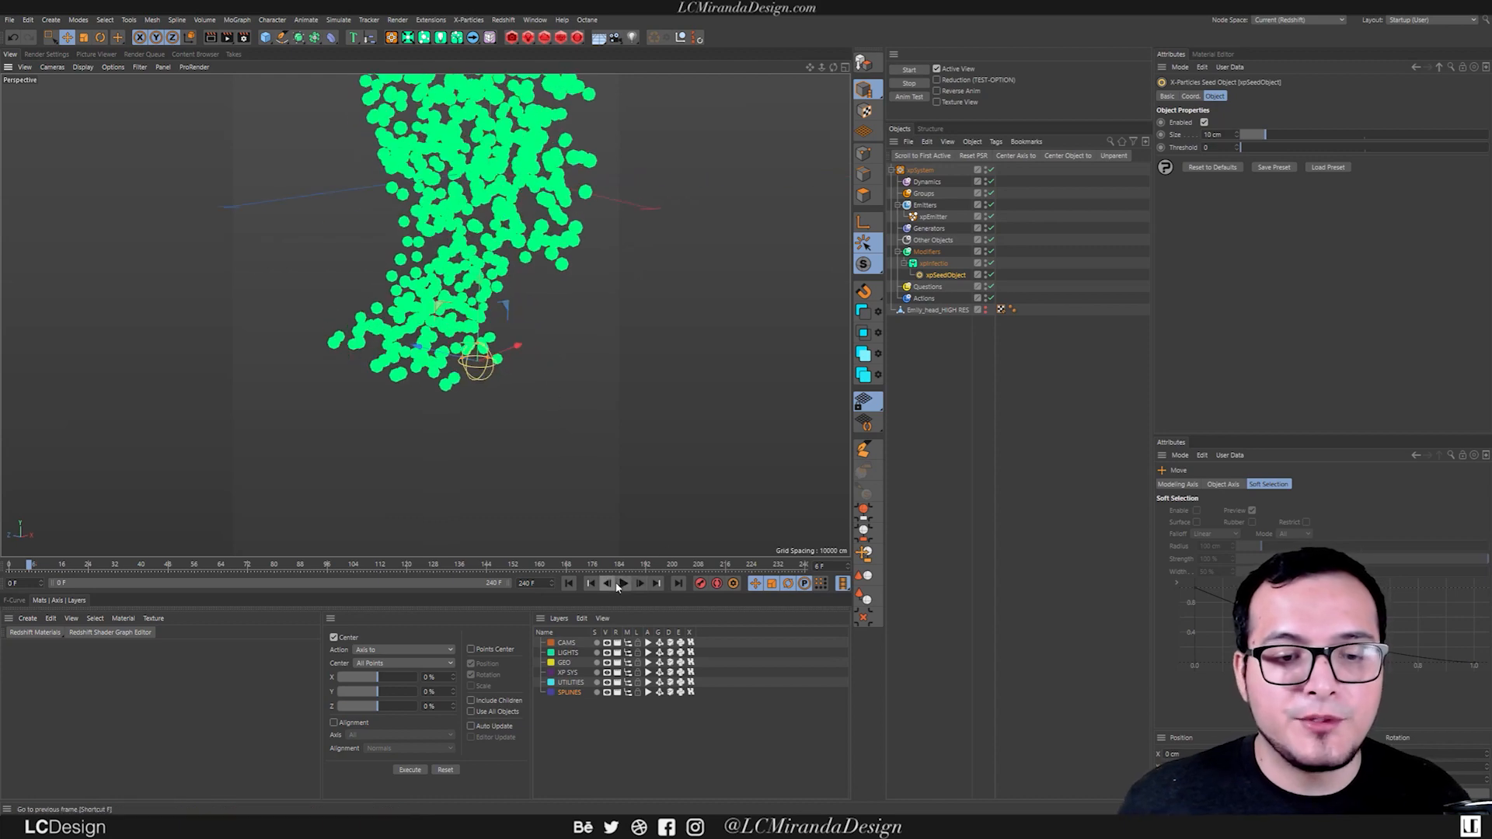
# Play the simulation to check how the infection spreads from the seed object, and return to frame 0.
pyautogui.click(623, 583)
pyautogui.keyDown('alt'); pyautogui.moveTo(358, 343); pyautogui.dragTo(519, 331); pyautogui.keyUp('alt')
pyautogui.click(624, 583)
pyautogui.click(568, 584)
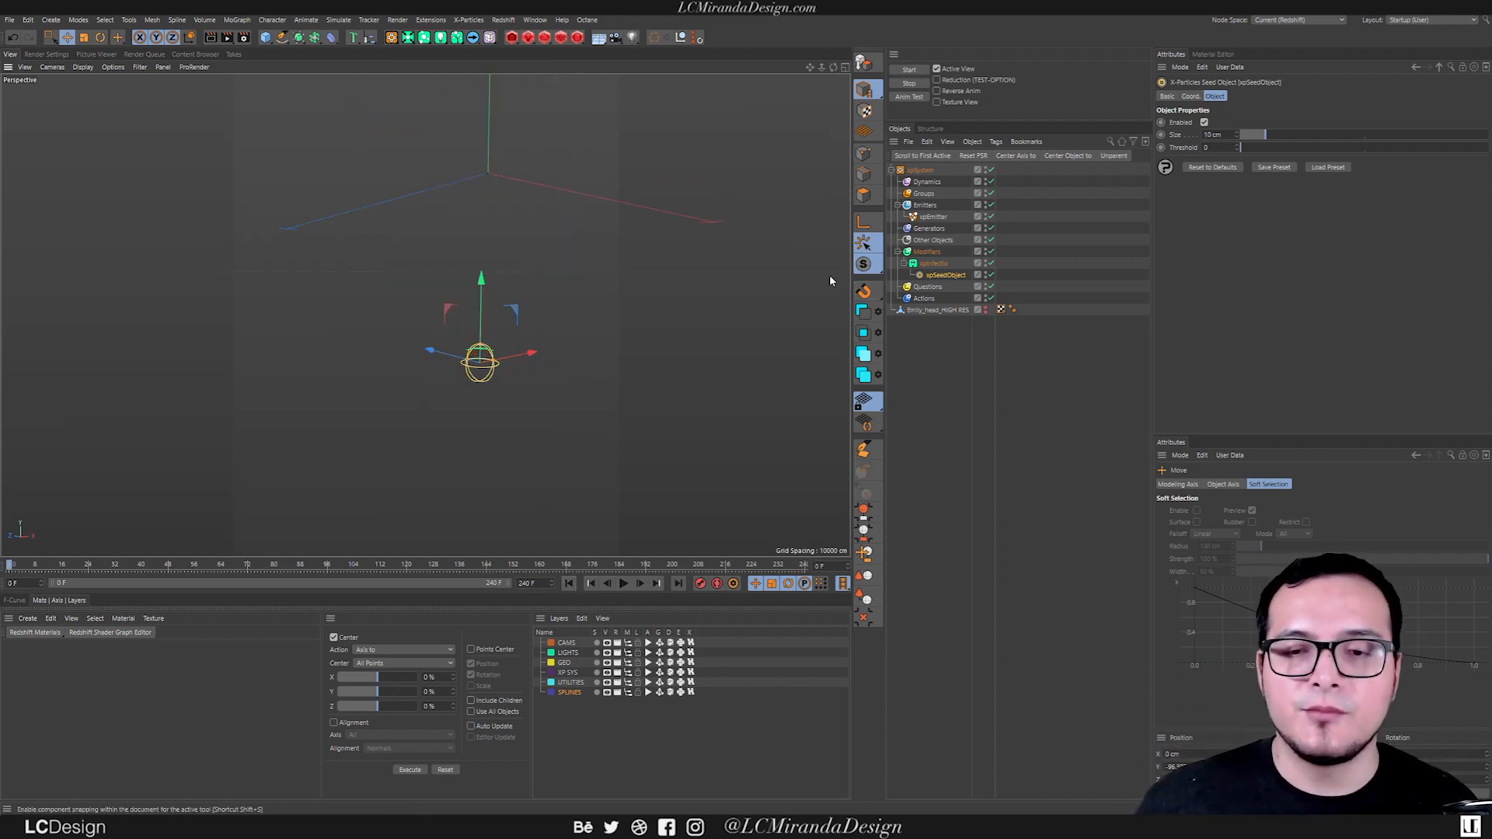
# Set the xpEmitter's shot count to 10000.
pyautogui.click(933, 217)
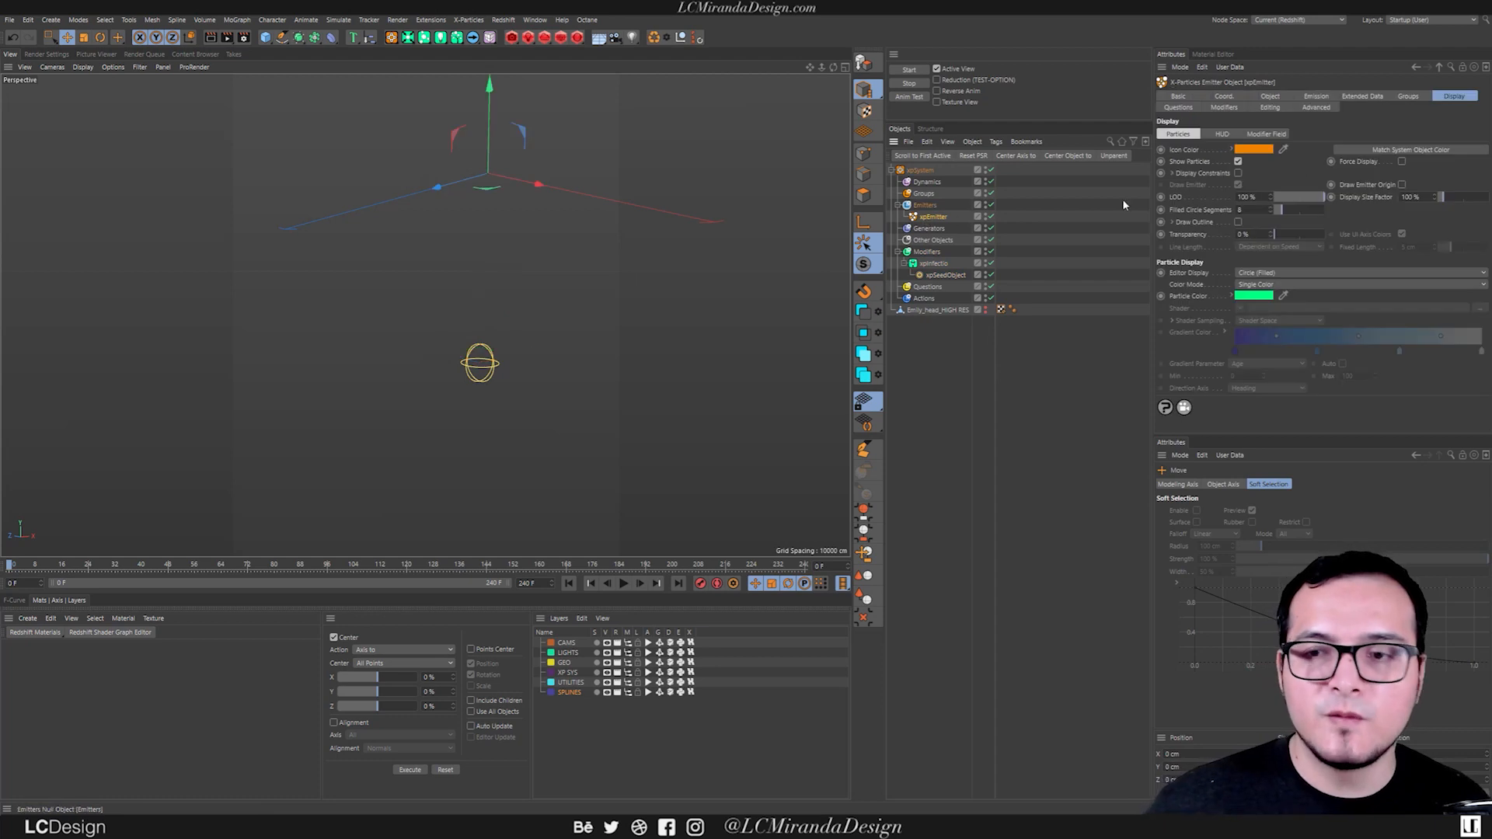
pyautogui.click(1313, 96)
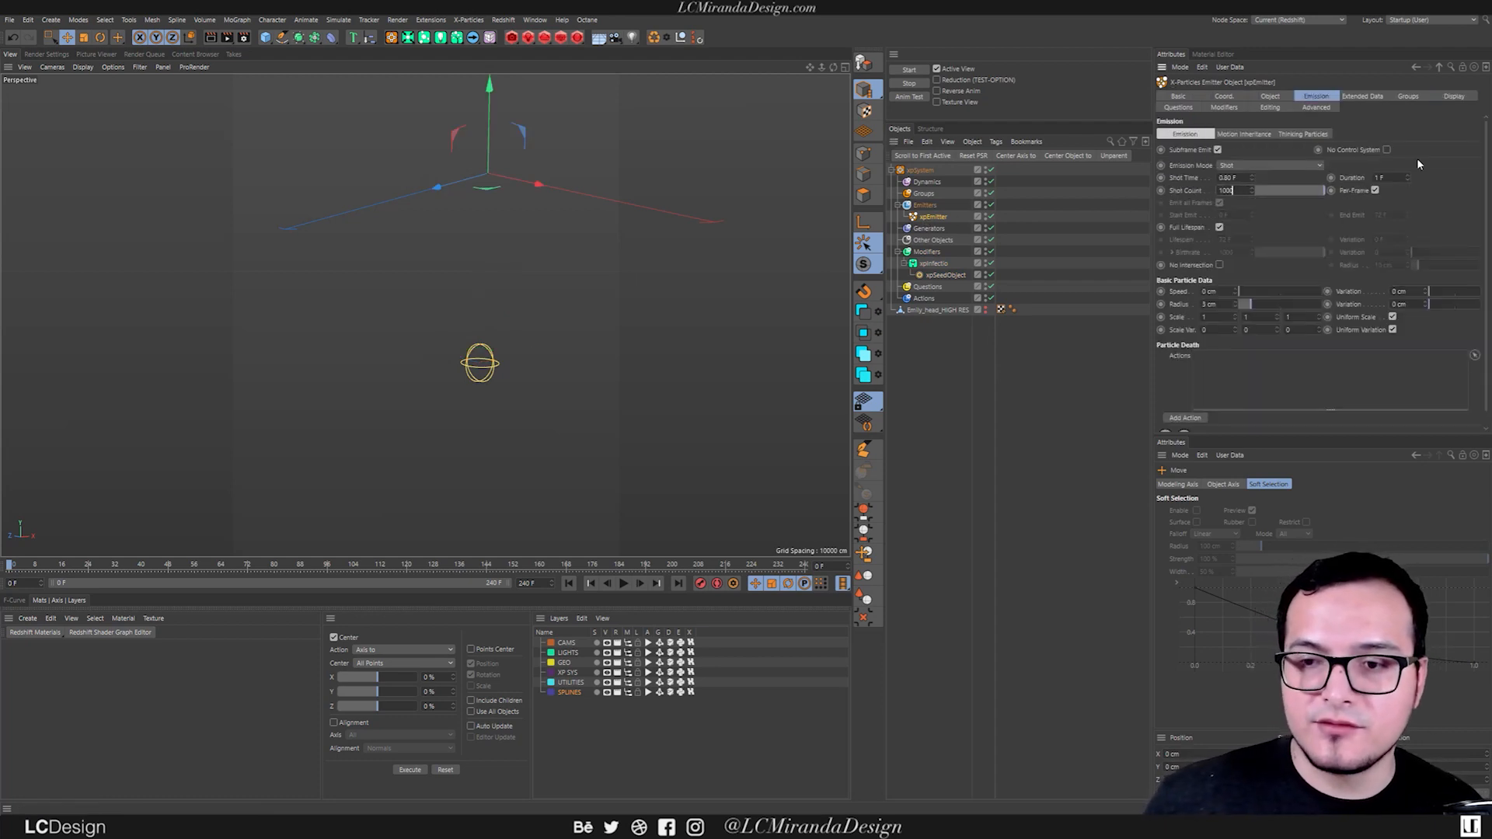
pyautogui.write('0')
pyautogui.press('Return')
# Play the simulation with the denser particles to examine the infection spread, and rewind to the start.
pyautogui.click(623, 584)
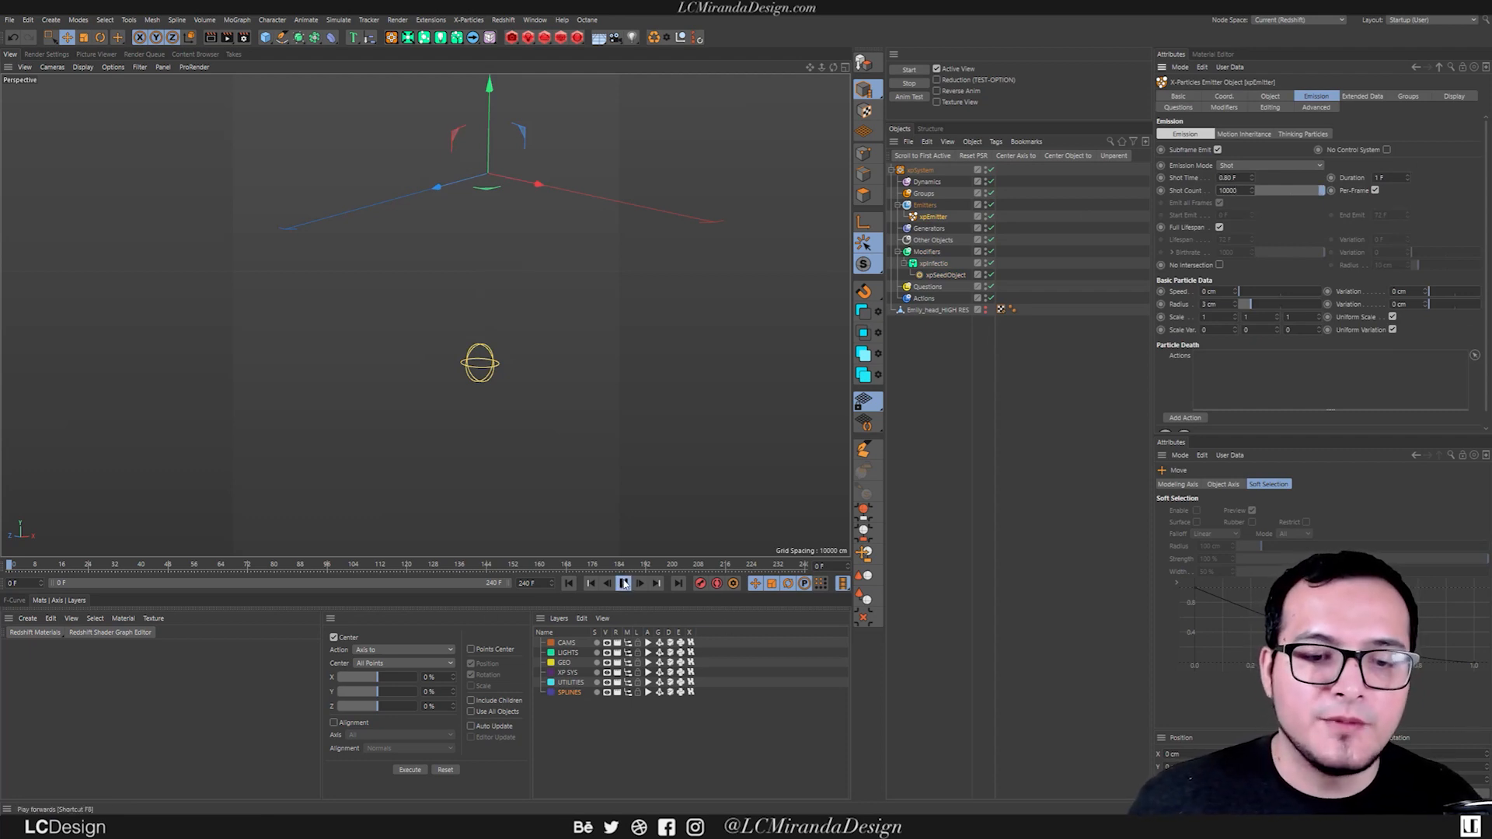
pyautogui.keyDown('alt'); pyautogui.moveTo(390, 307); pyautogui.dragTo(435, 344); pyautogui.keyUp('alt')
pyautogui.click(626, 585)
pyautogui.click(568, 583)
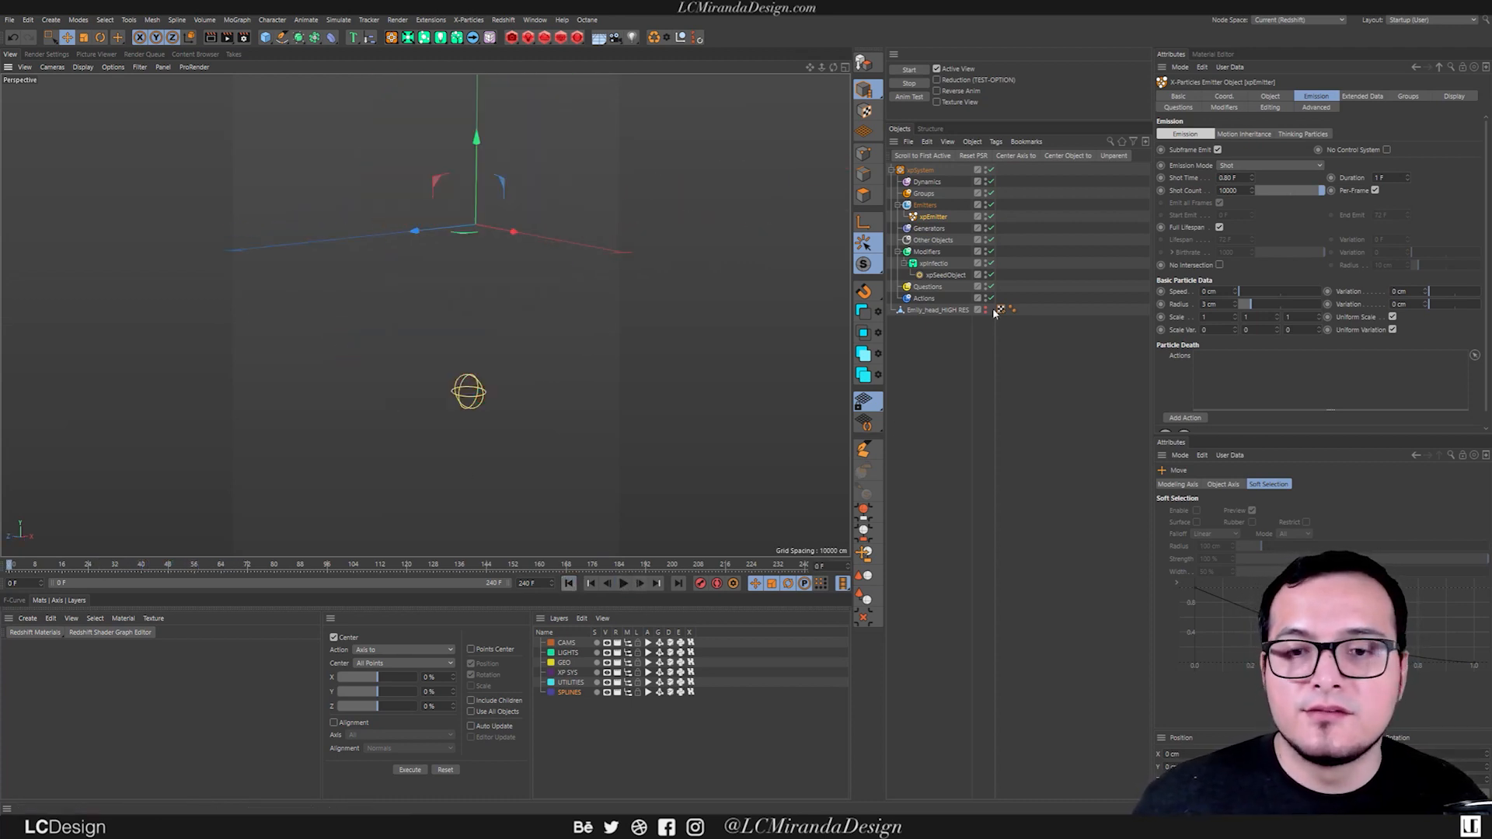
# Set xpInfectio's Max. Infected to 3 and play the simulation to check the spread.
pyautogui.click(932, 264)
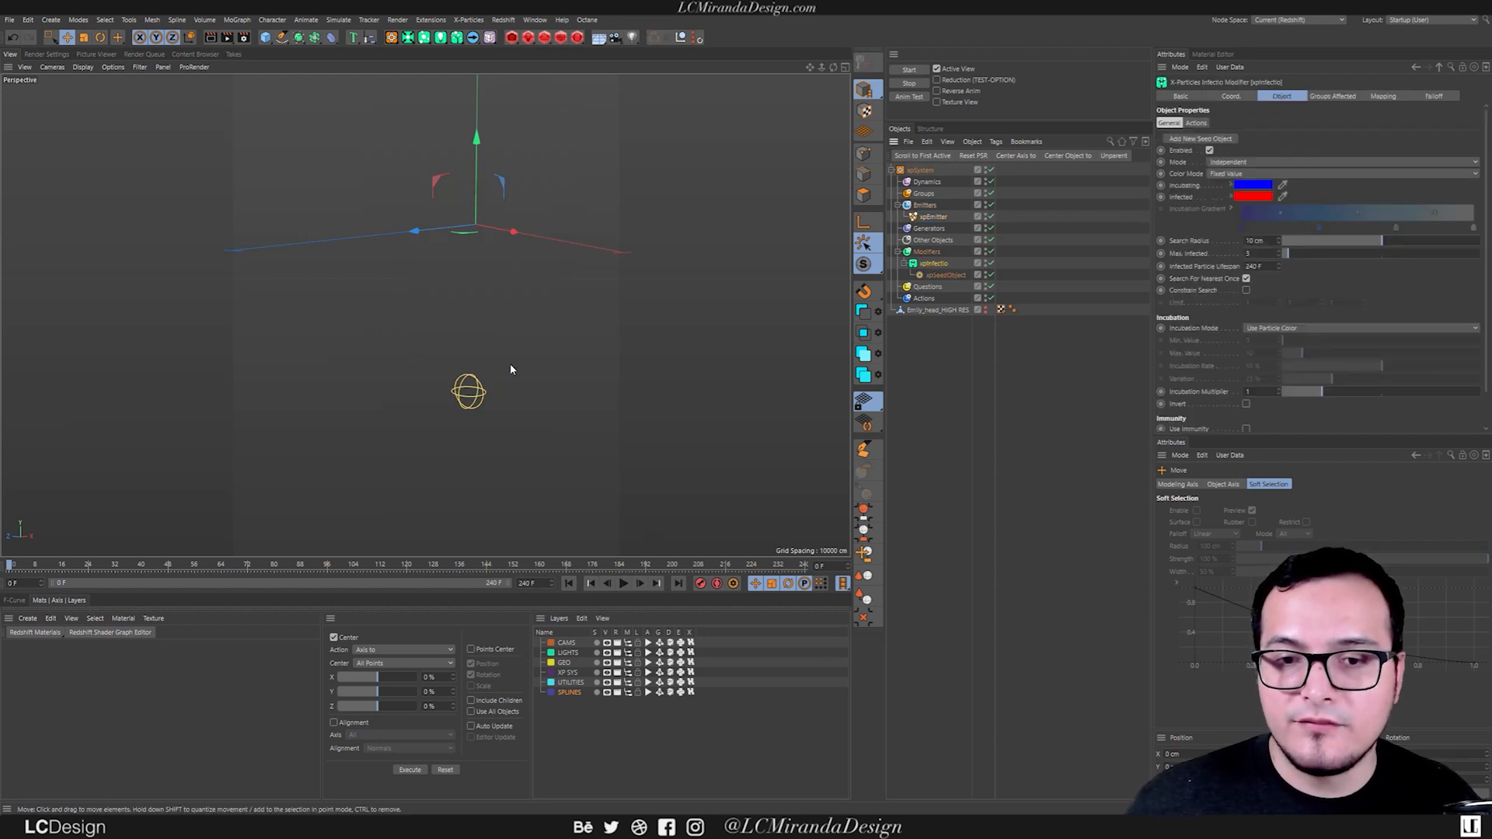
pyautogui.click(640, 583)
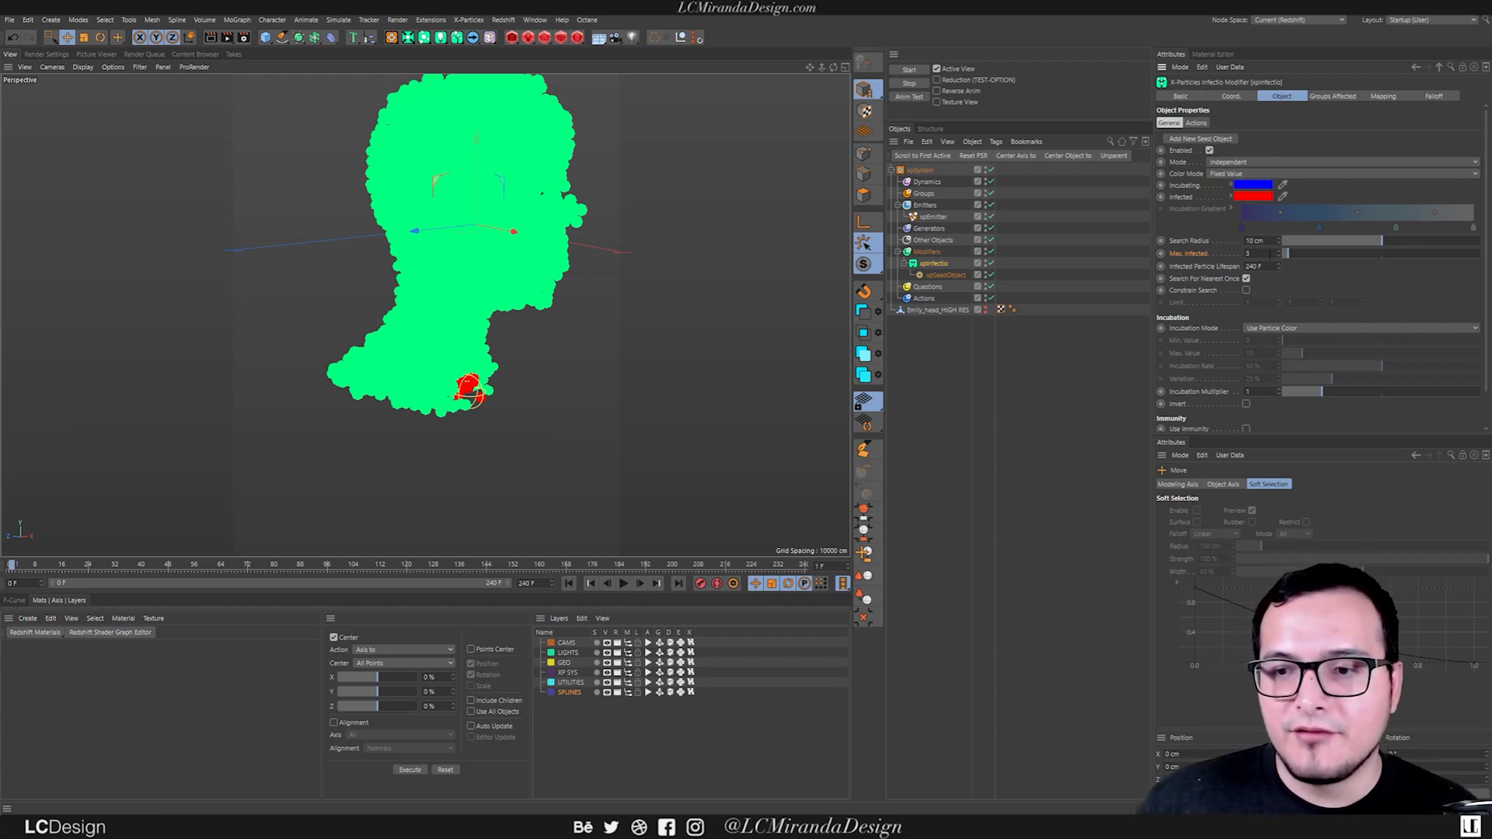
pyautogui.write('3')
pyautogui.click(623, 583)
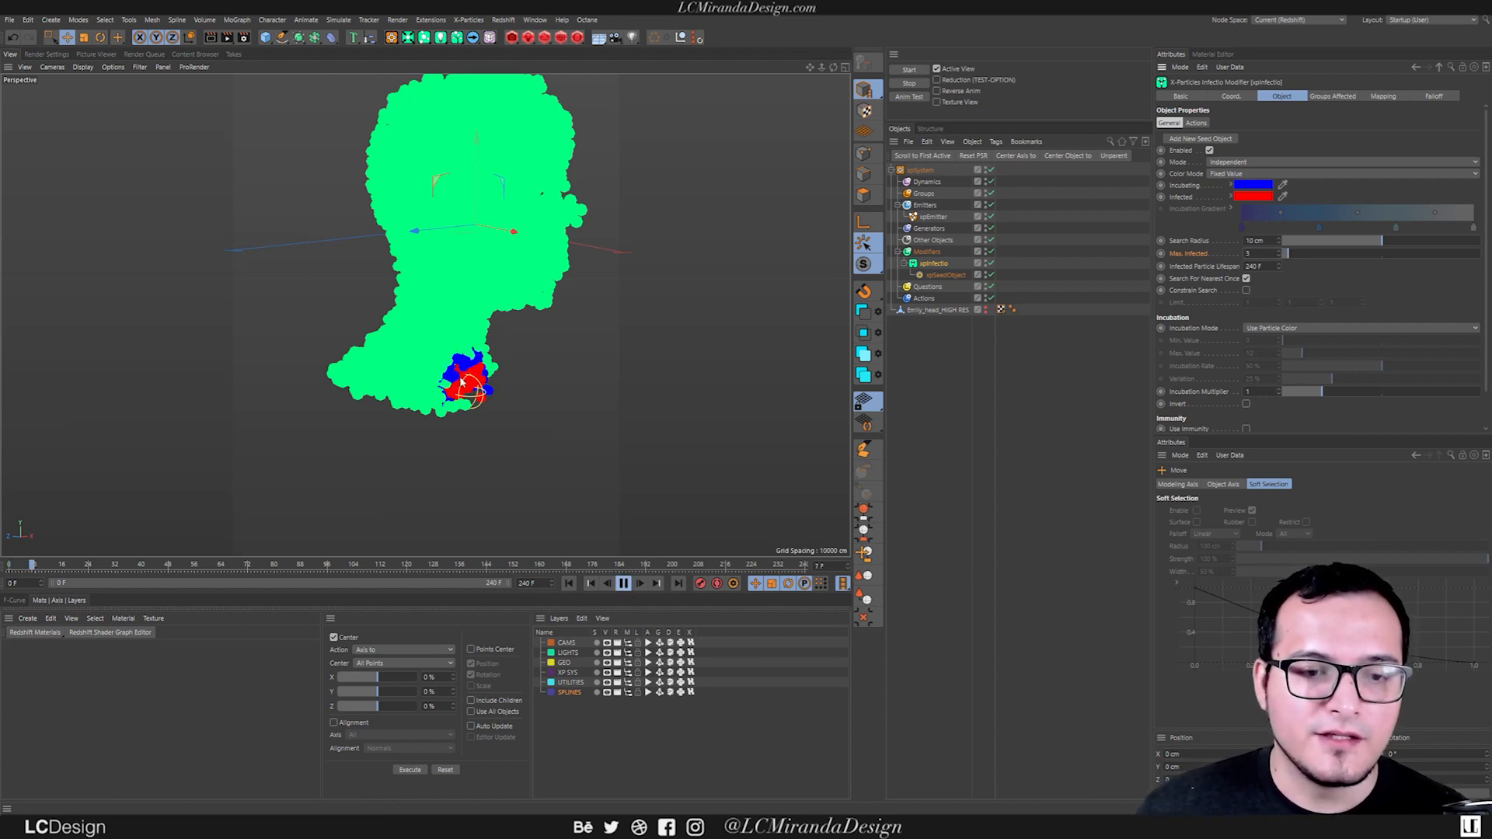
# Set Max. Infected to 2 during playback, watch the infection spread, and rewind to the start.
pyautogui.doubleClick(1249, 254)
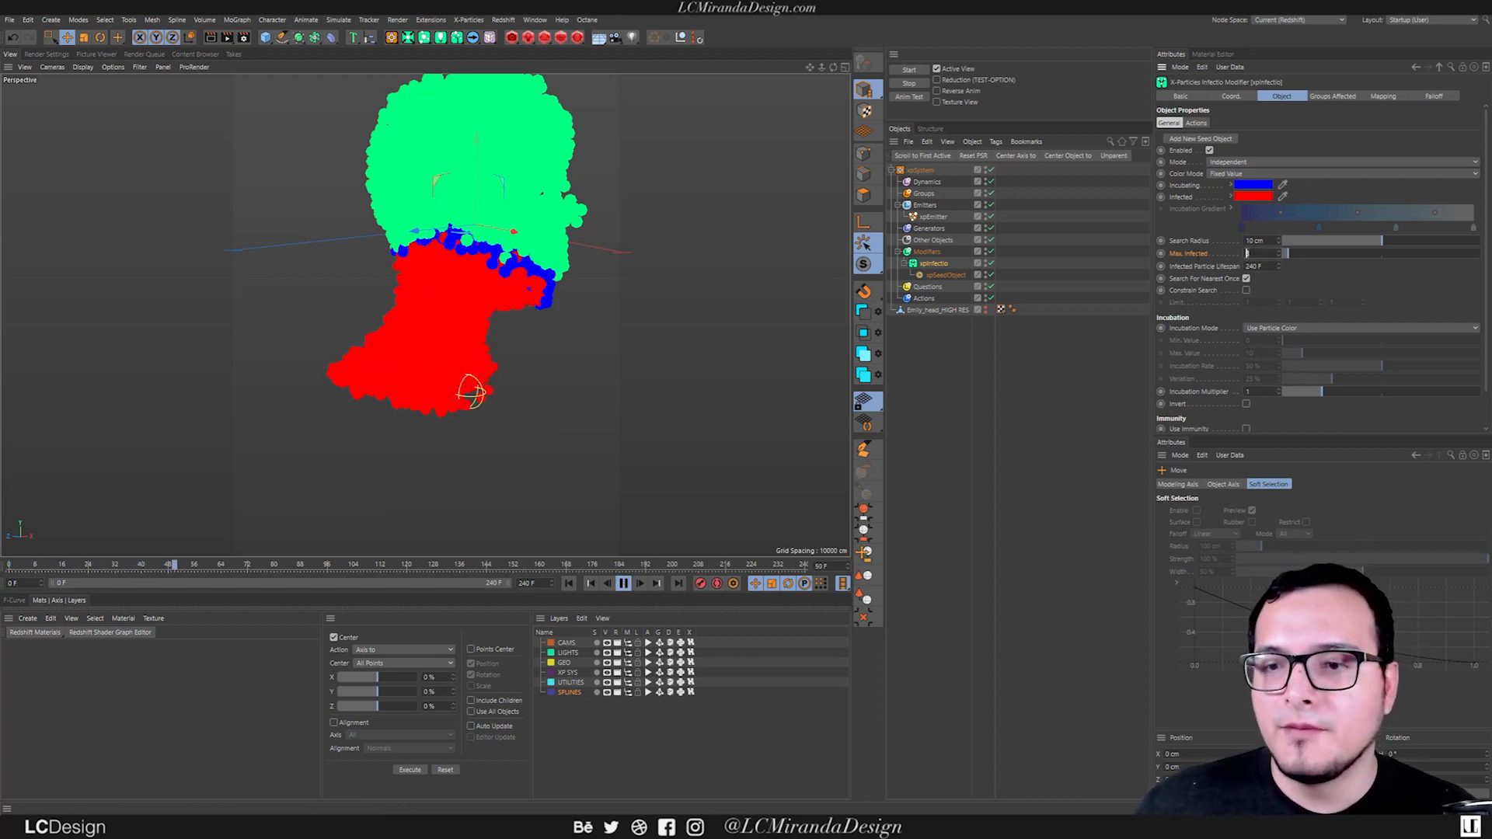
pyautogui.write('2')
pyautogui.press('Return')
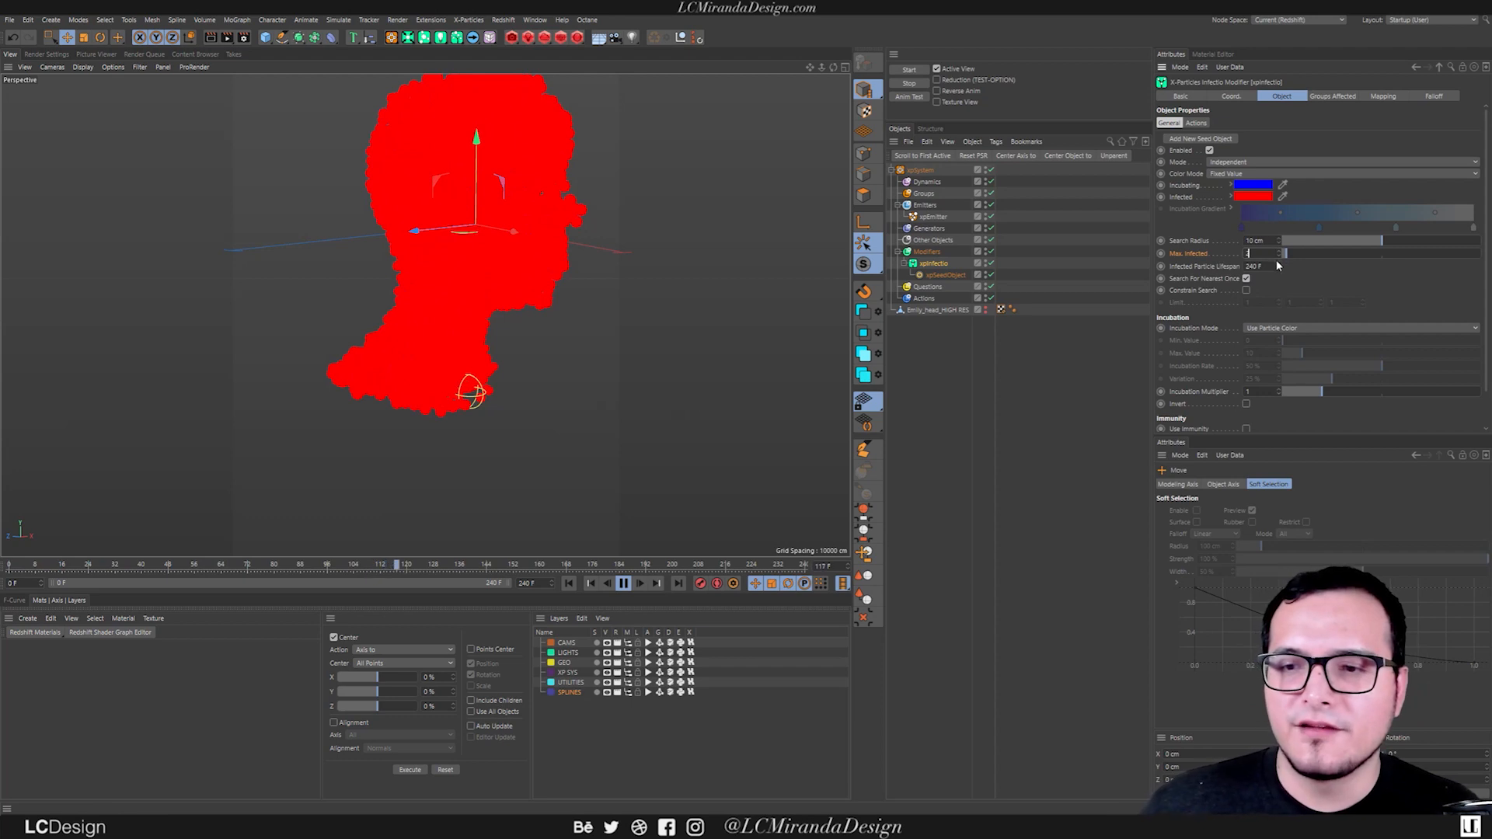
pyautogui.click(568, 583)
# Try Max. Infected at 76 and Search Radius at 20 cm, replaying the simulation to compare the infection speed.
pyautogui.moveTo(1364, 254); pyautogui.dragTo(1433, 254)
pyautogui.keyDown('alt'); pyautogui.moveTo(525, 351); pyautogui.dragTo(426, 316, button='right'); pyautogui.keyUp('alt')
pyautogui.keyDown('alt'); pyautogui.moveTo(426, 317); pyautogui.dragTo(432, 299); pyautogui.keyUp('alt')
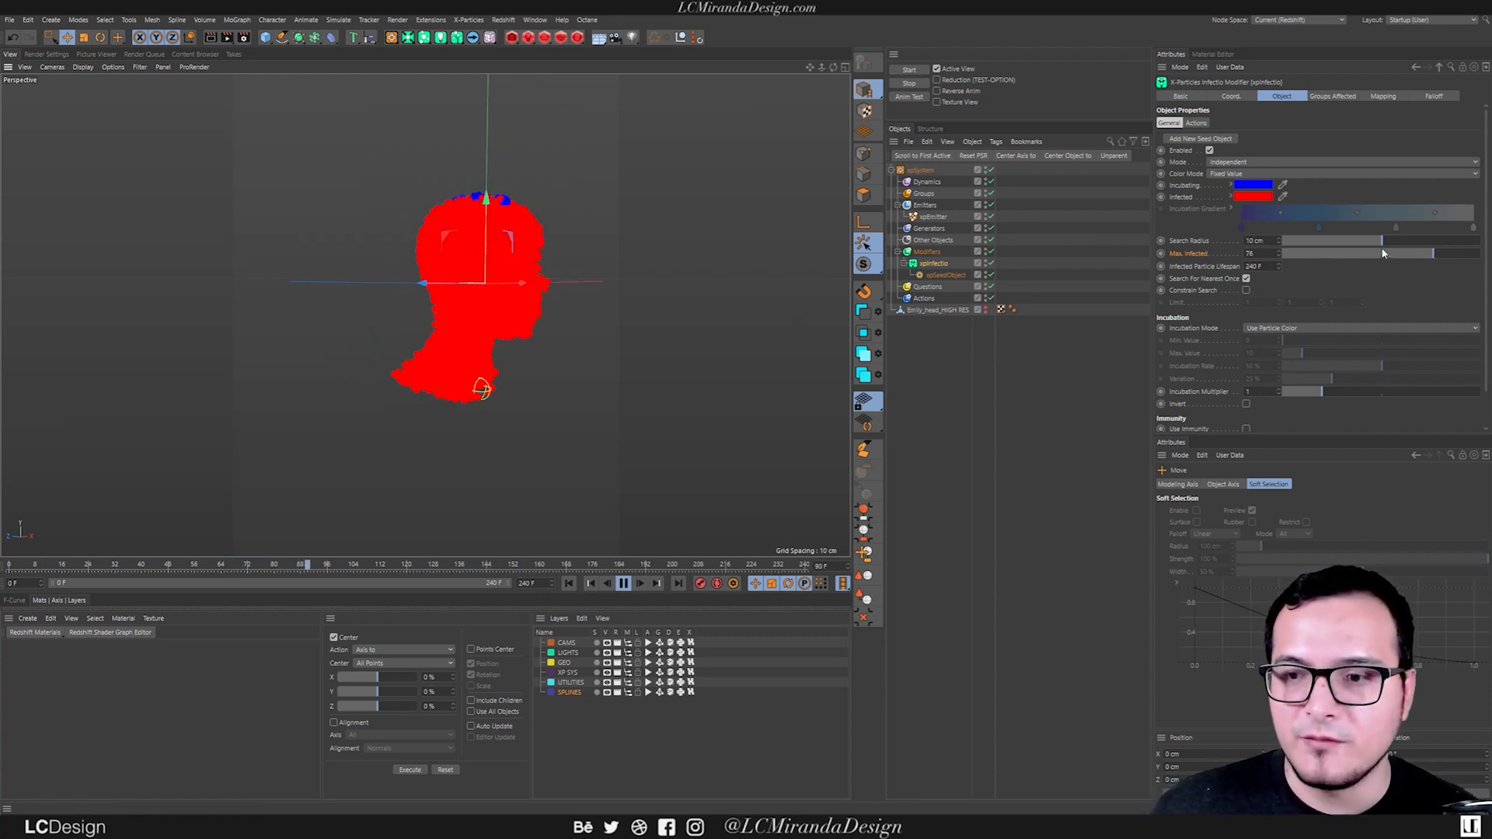
pyautogui.moveTo(1383, 242); pyautogui.dragTo(1481, 242)
pyautogui.hotkey('shift', 'f')
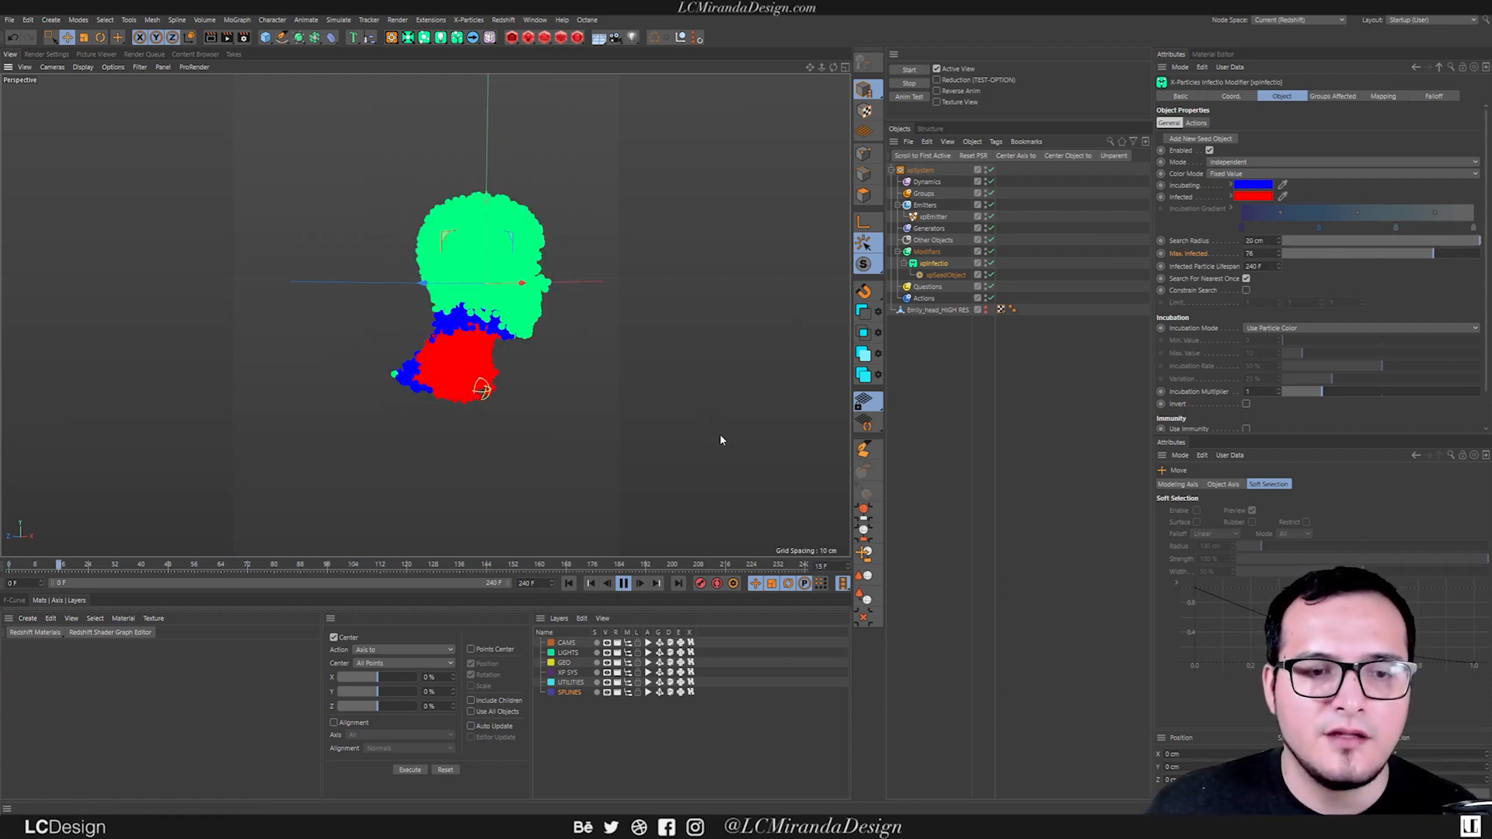
pyautogui.click(624, 582)
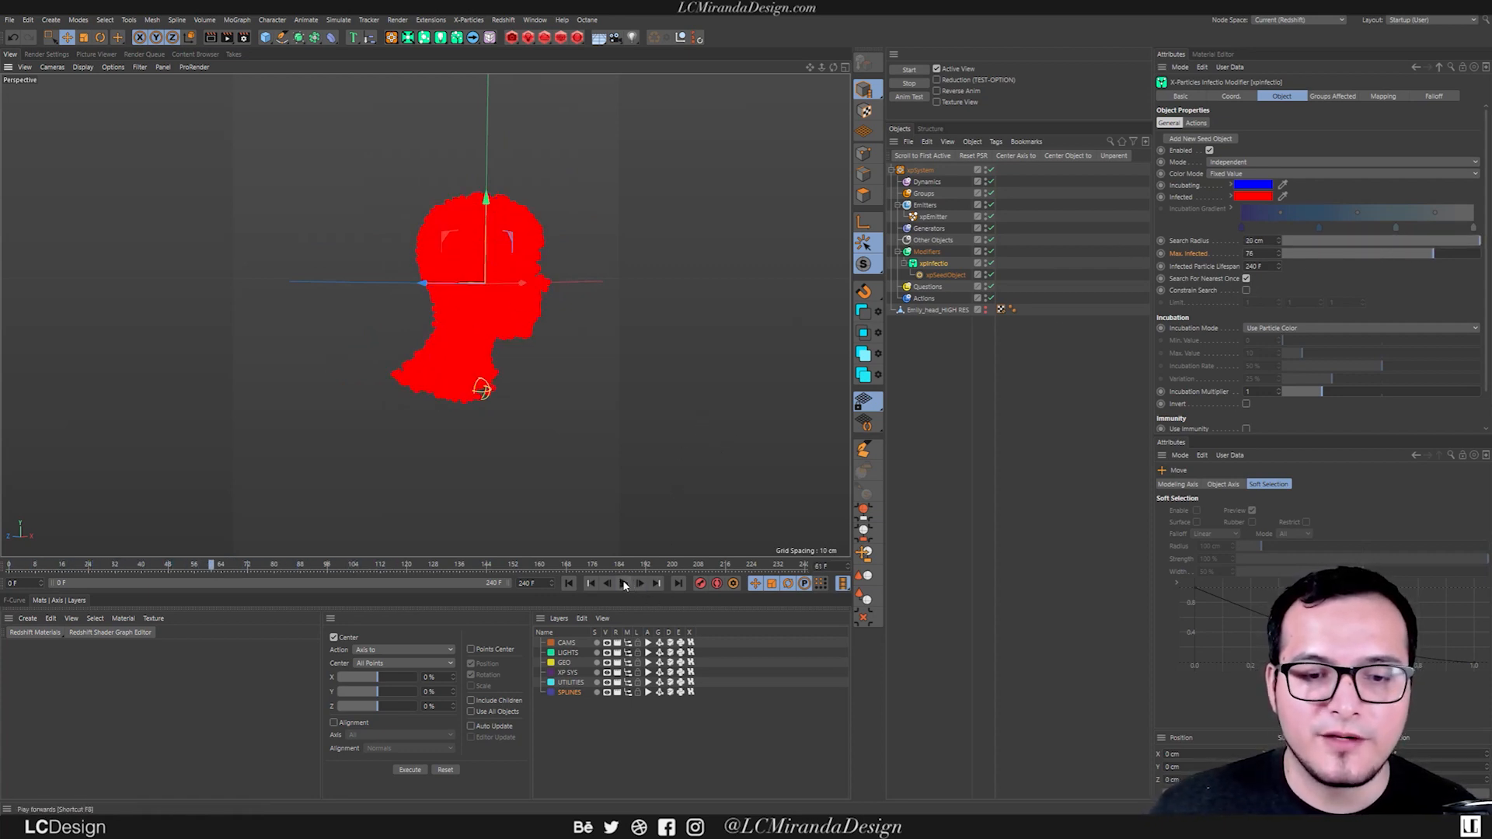
# Set xpInfectio's Search Radius to 10 cm and Max. Infected to 2.
pyautogui.moveTo(1272, 241); pyautogui.dragTo(1023, 253)
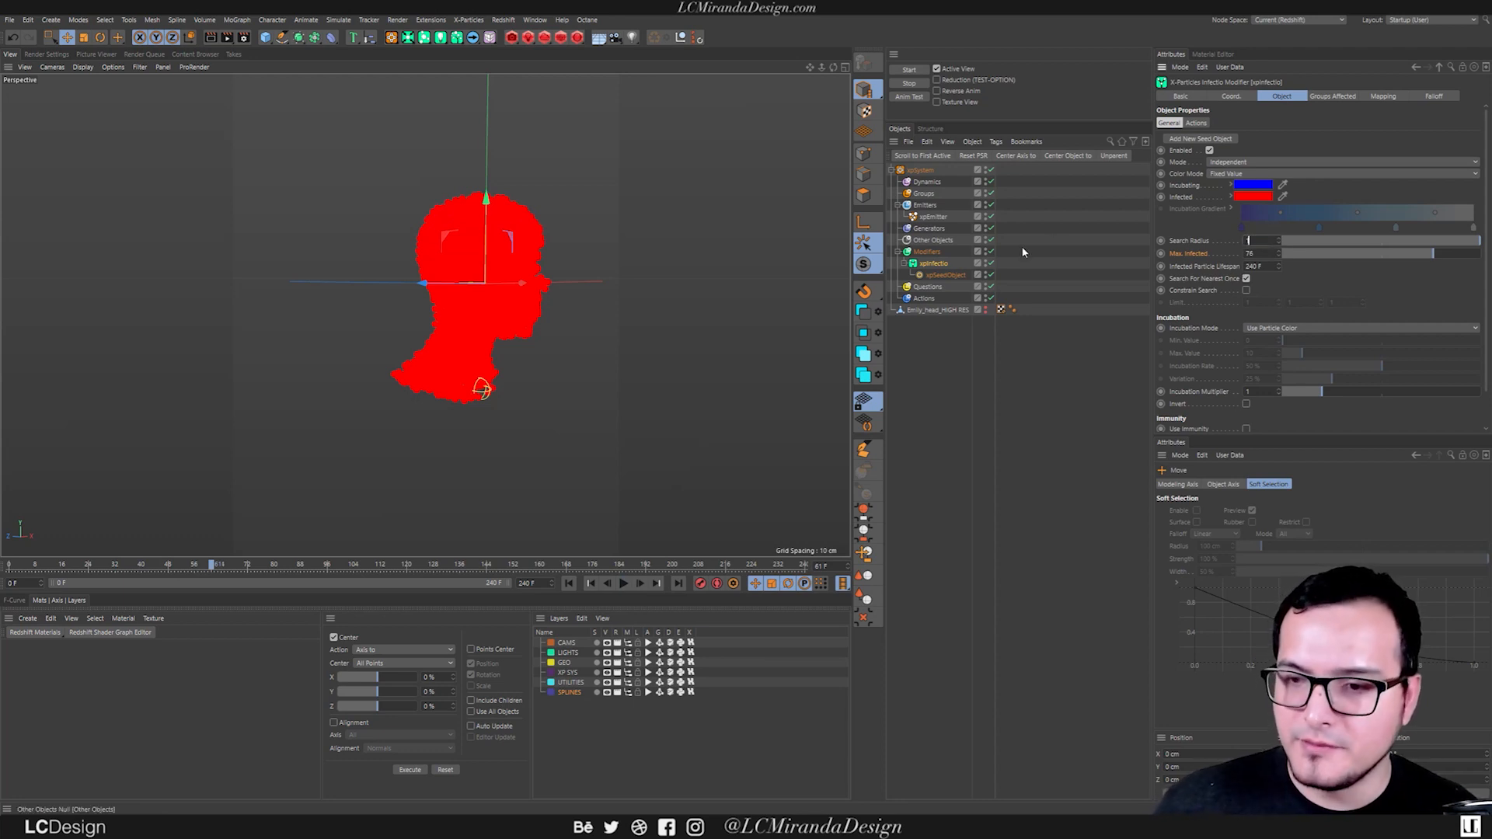
pyautogui.write('10')
pyautogui.press('Tab')
pyautogui.write('2')
pyautogui.press('Return')
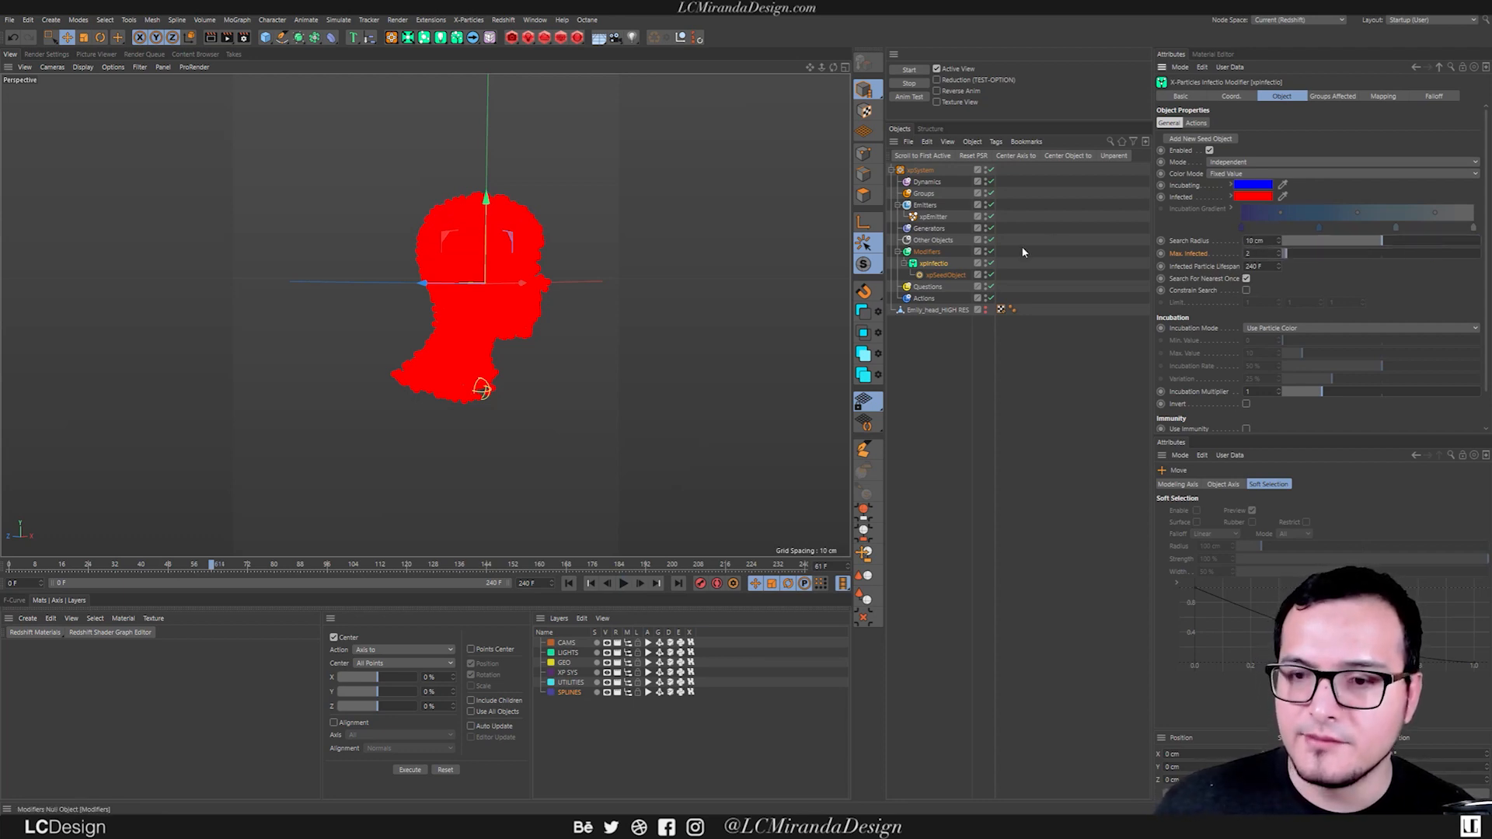
# Replay the simulation from the start up to frame 8 and examine the incubating and infected particles around the seed object.
pyautogui.click(575, 583)
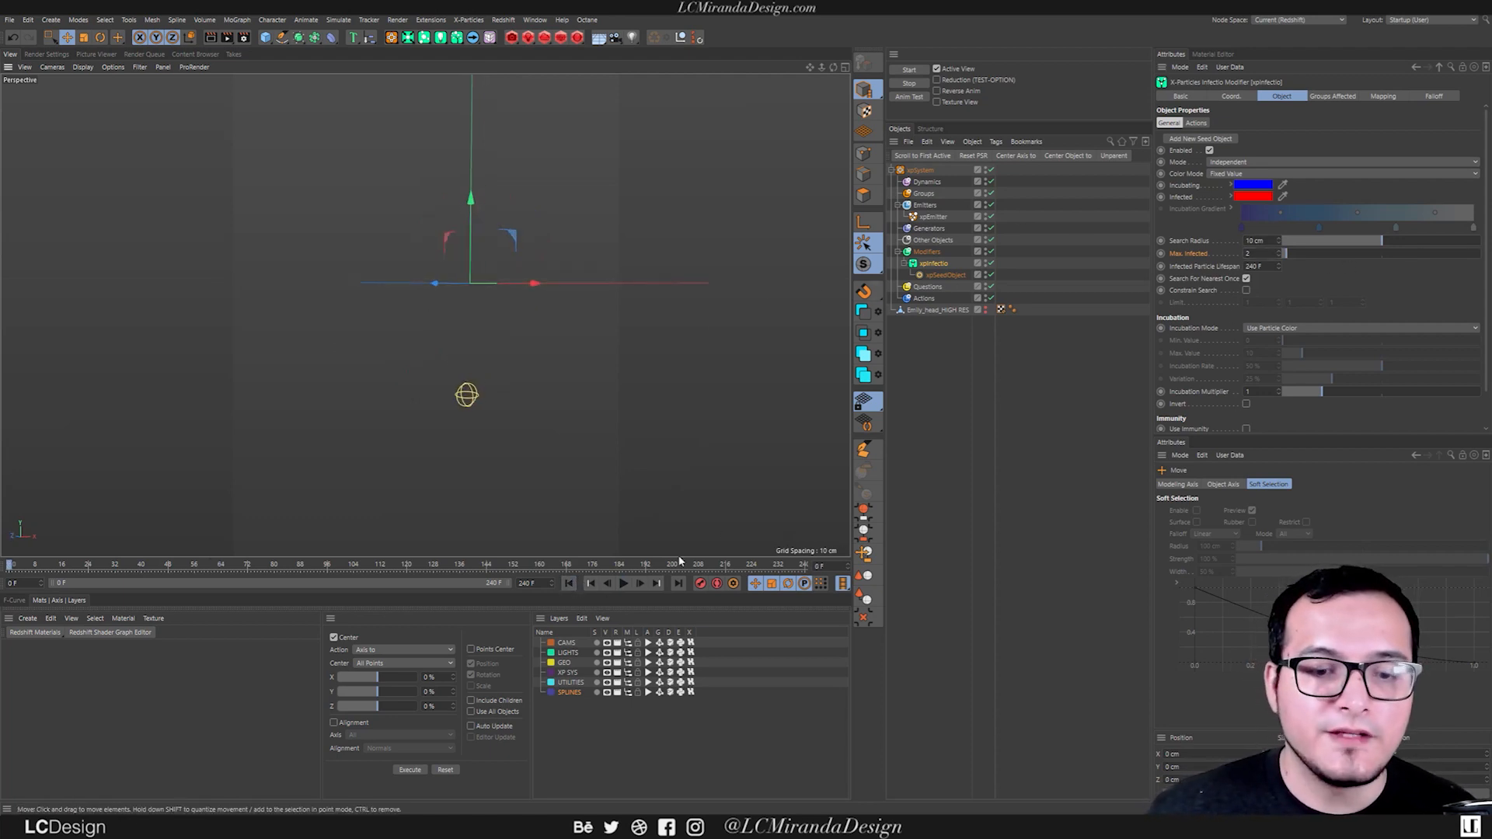
pyautogui.click(623, 583)
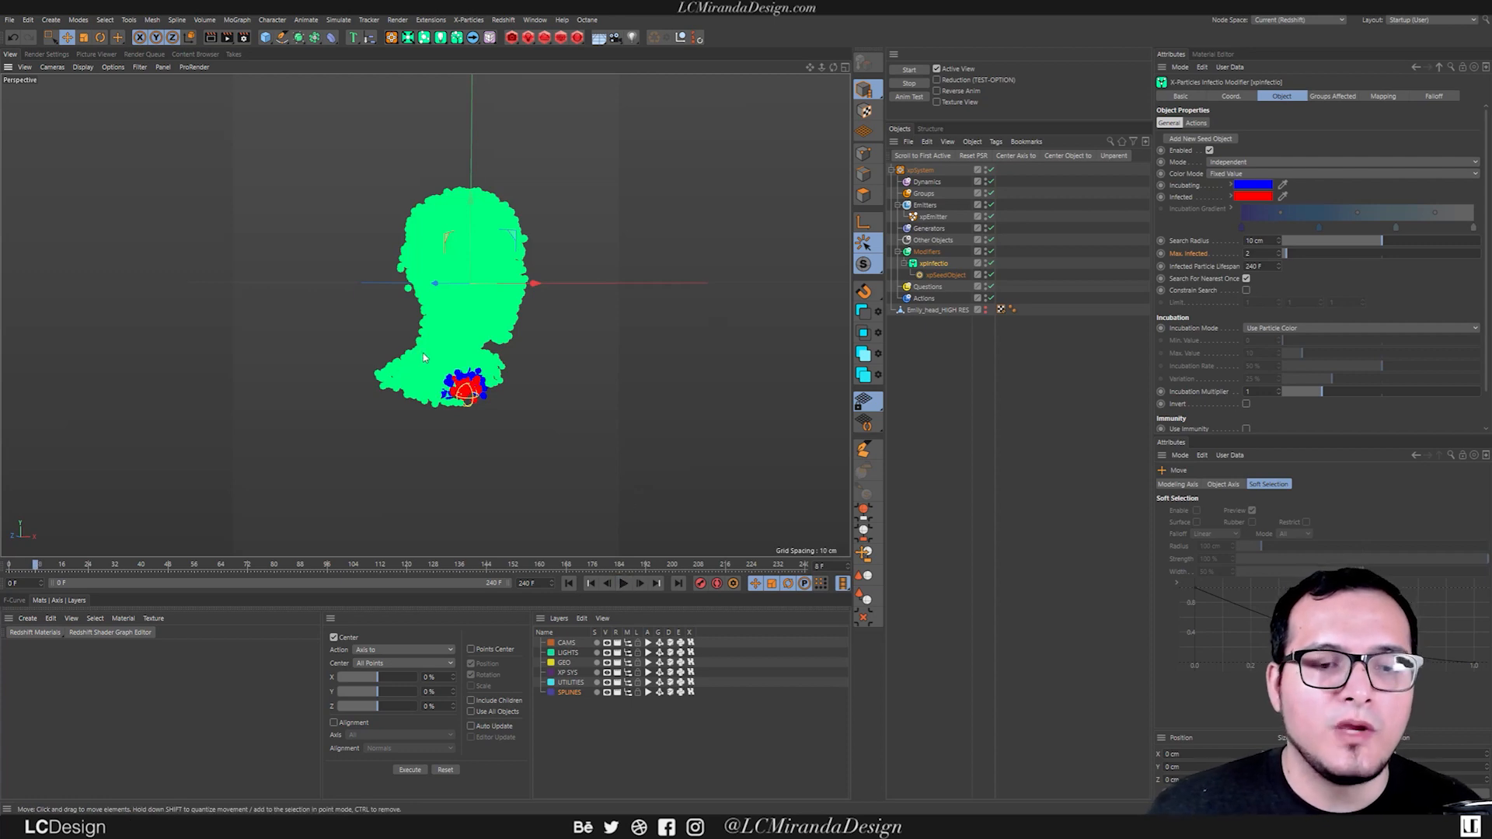
pyautogui.keyDown('alt'); pyautogui.moveTo(423, 353); pyautogui.dragTo(478, 351); pyautogui.keyUp('alt')
pyautogui.scroll(3, 478, 351)
pyautogui.keyDown('alt'); pyautogui.moveTo(470, 373); pyautogui.dragTo(480, 334, button='middle'); pyautogui.keyUp('alt')
pyautogui.keyDown('alt'); pyautogui.moveTo(481, 334); pyautogui.dragTo(467, 338); pyautogui.keyUp('alt')
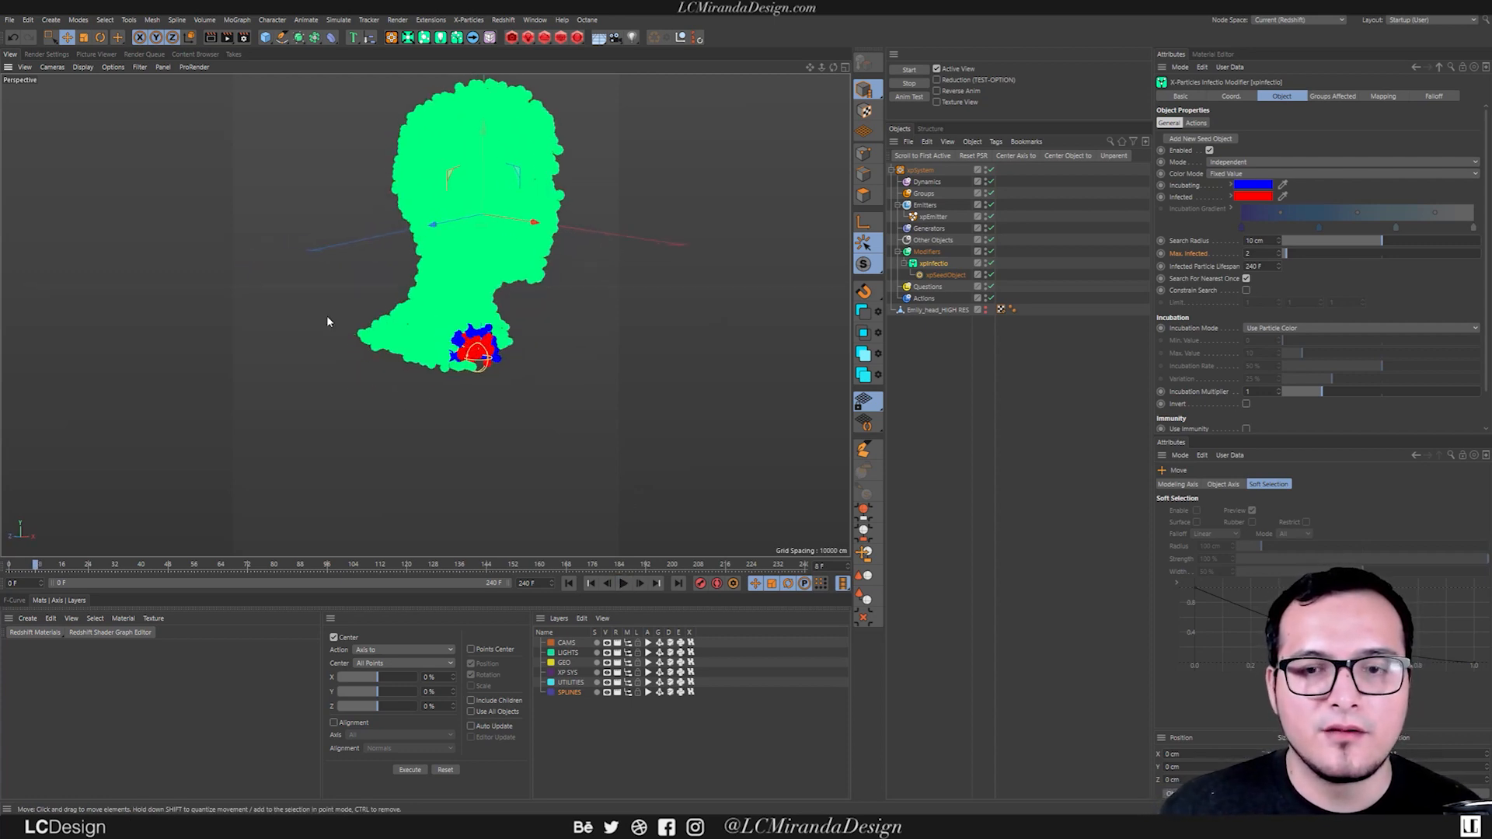
pyautogui.keyDown('alt'); pyautogui.moveTo(472, 202); pyautogui.dragTo(473, 241); pyautogui.keyUp('alt')
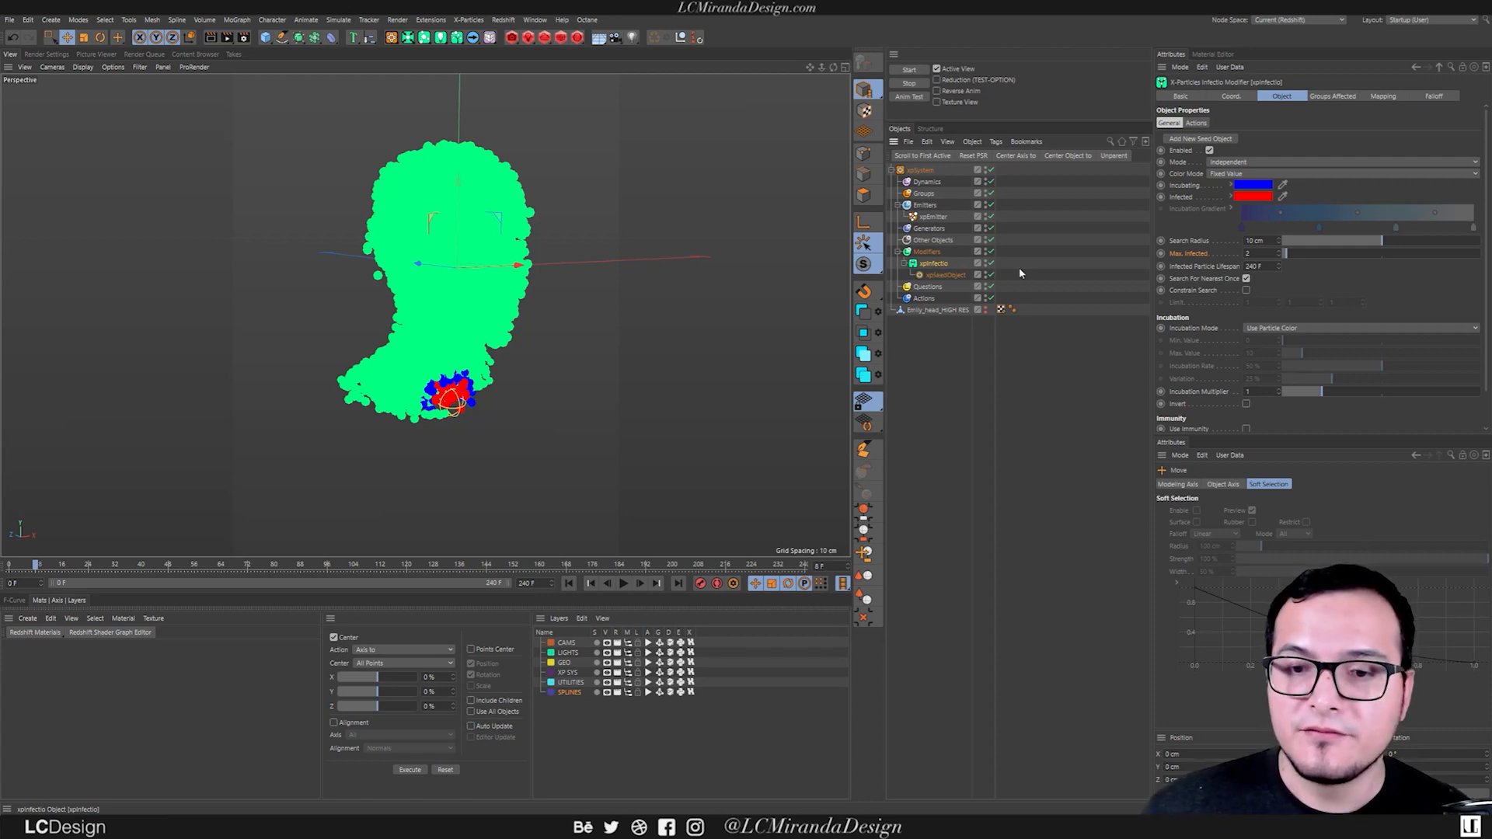
# Set xpInfectio's Color Mode to Use Groups, and add an incubating particle group named INCUBATION.
pyautogui.click(1226, 175)
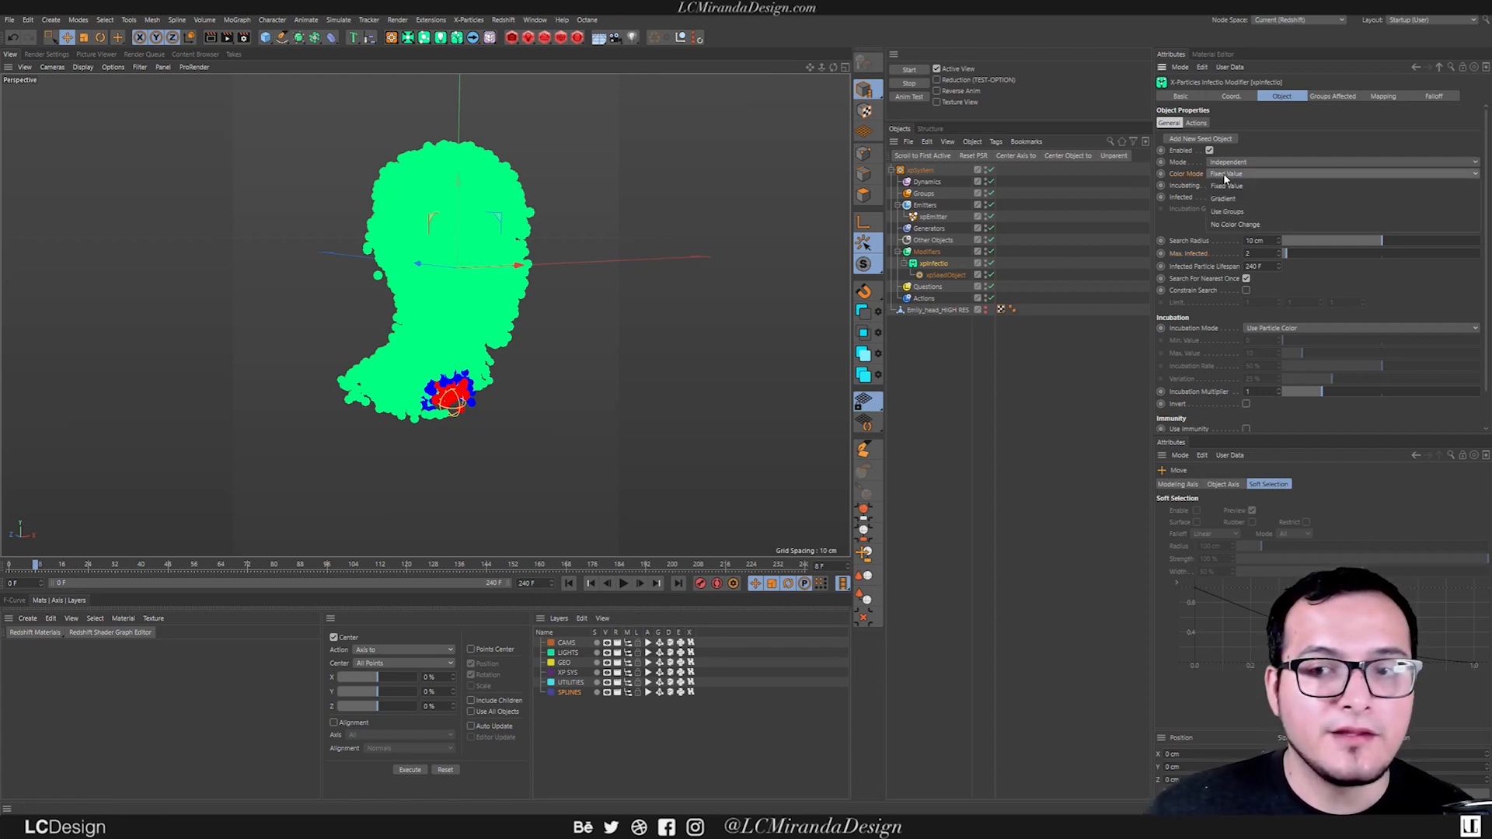
pyautogui.click(1244, 215)
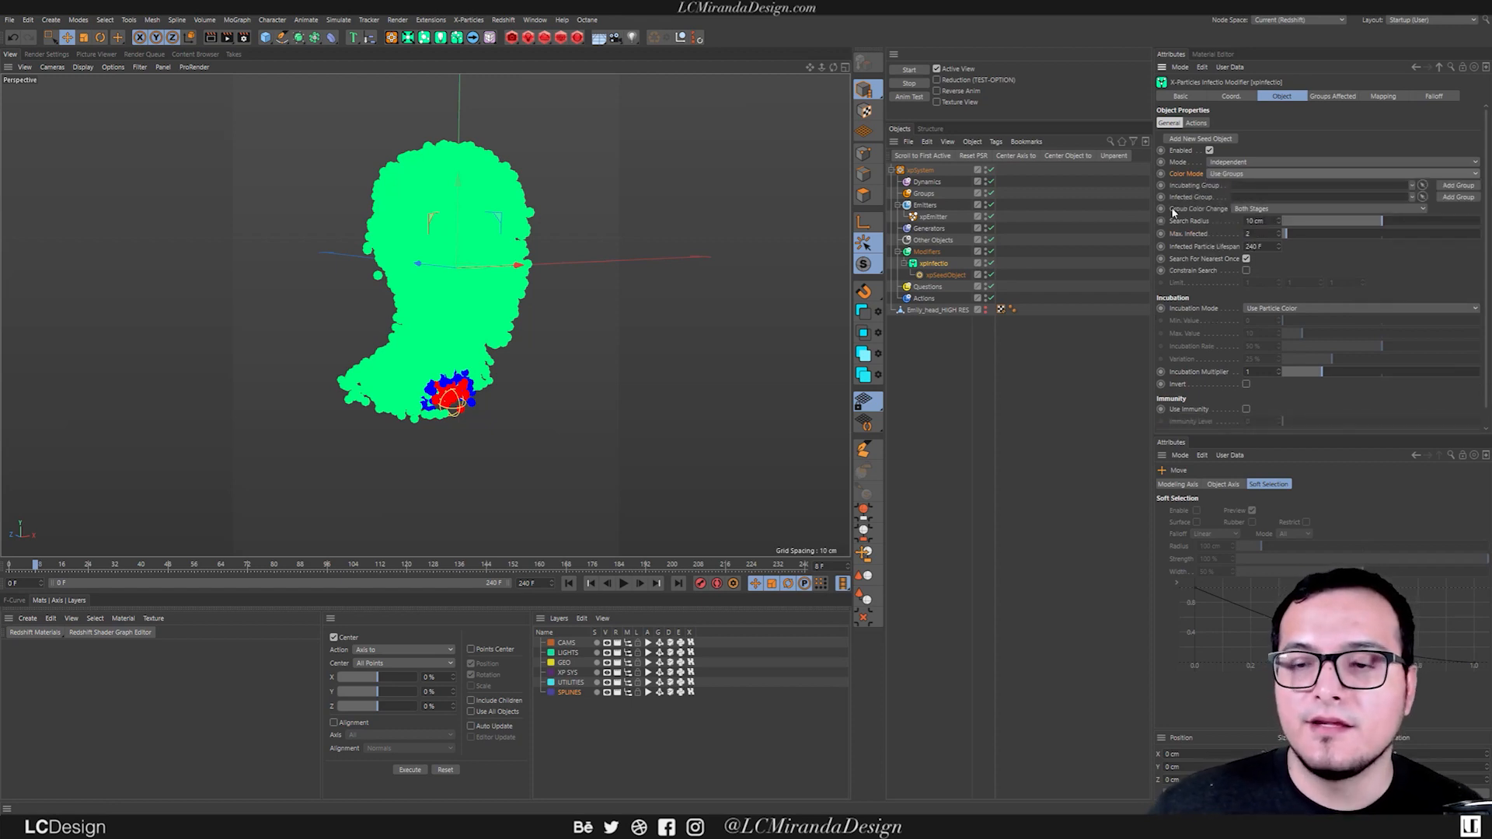
pyautogui.click(1457, 187)
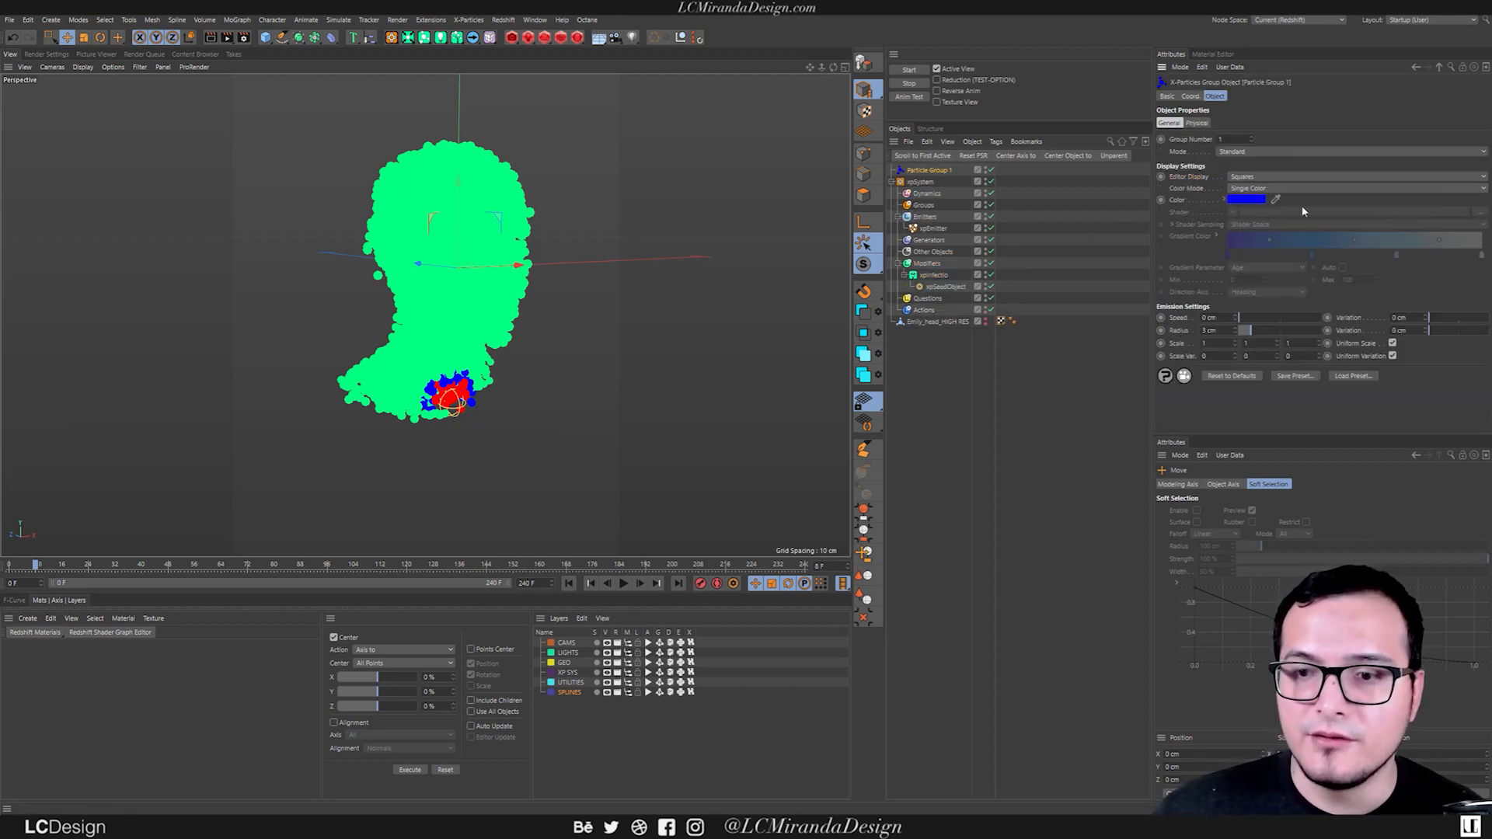
pyautogui.write('INCUBATIO')
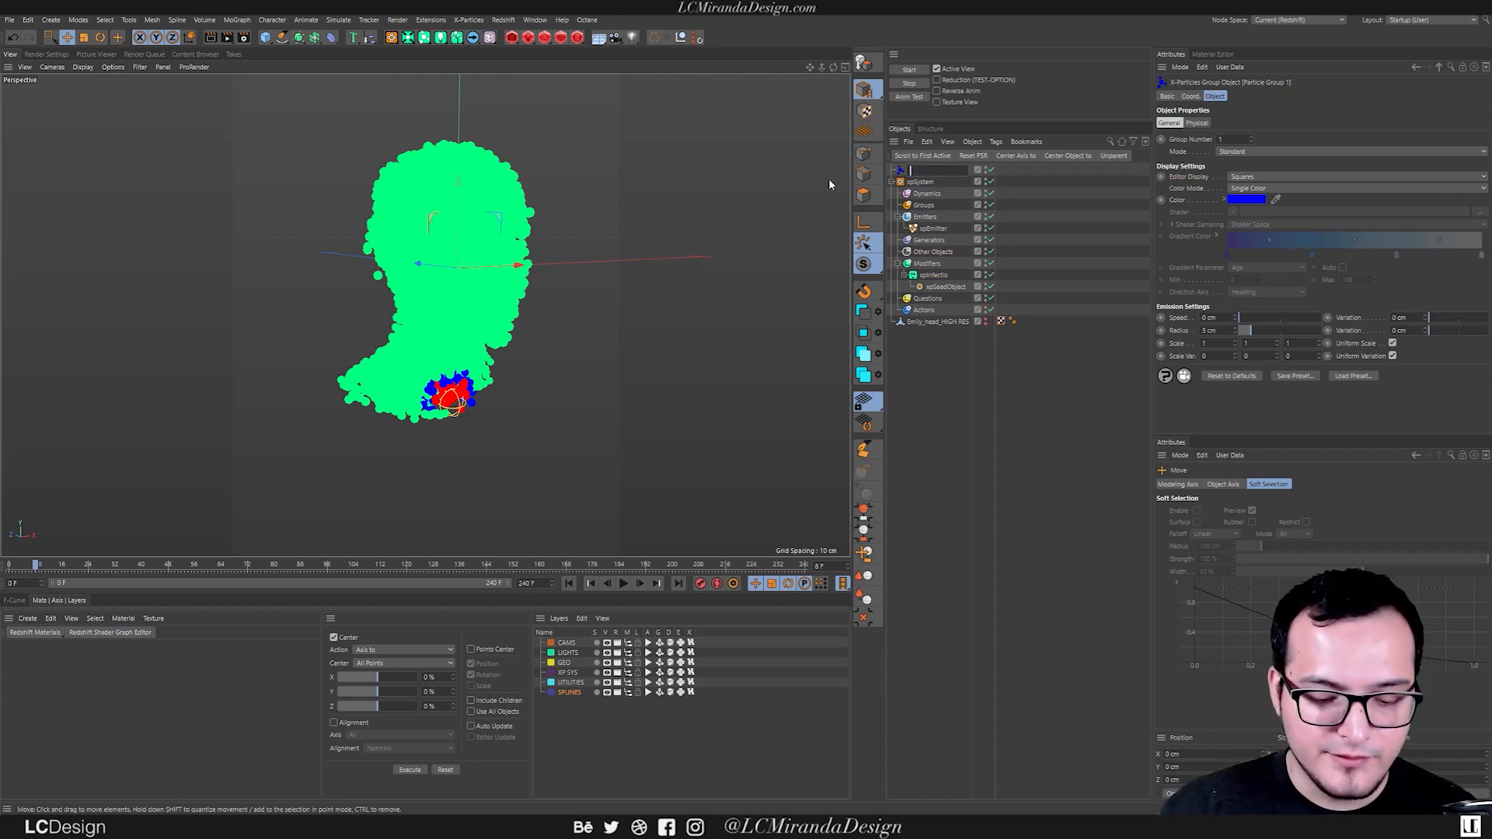
pyautogui.write('N')
pyautogui.press('Return')
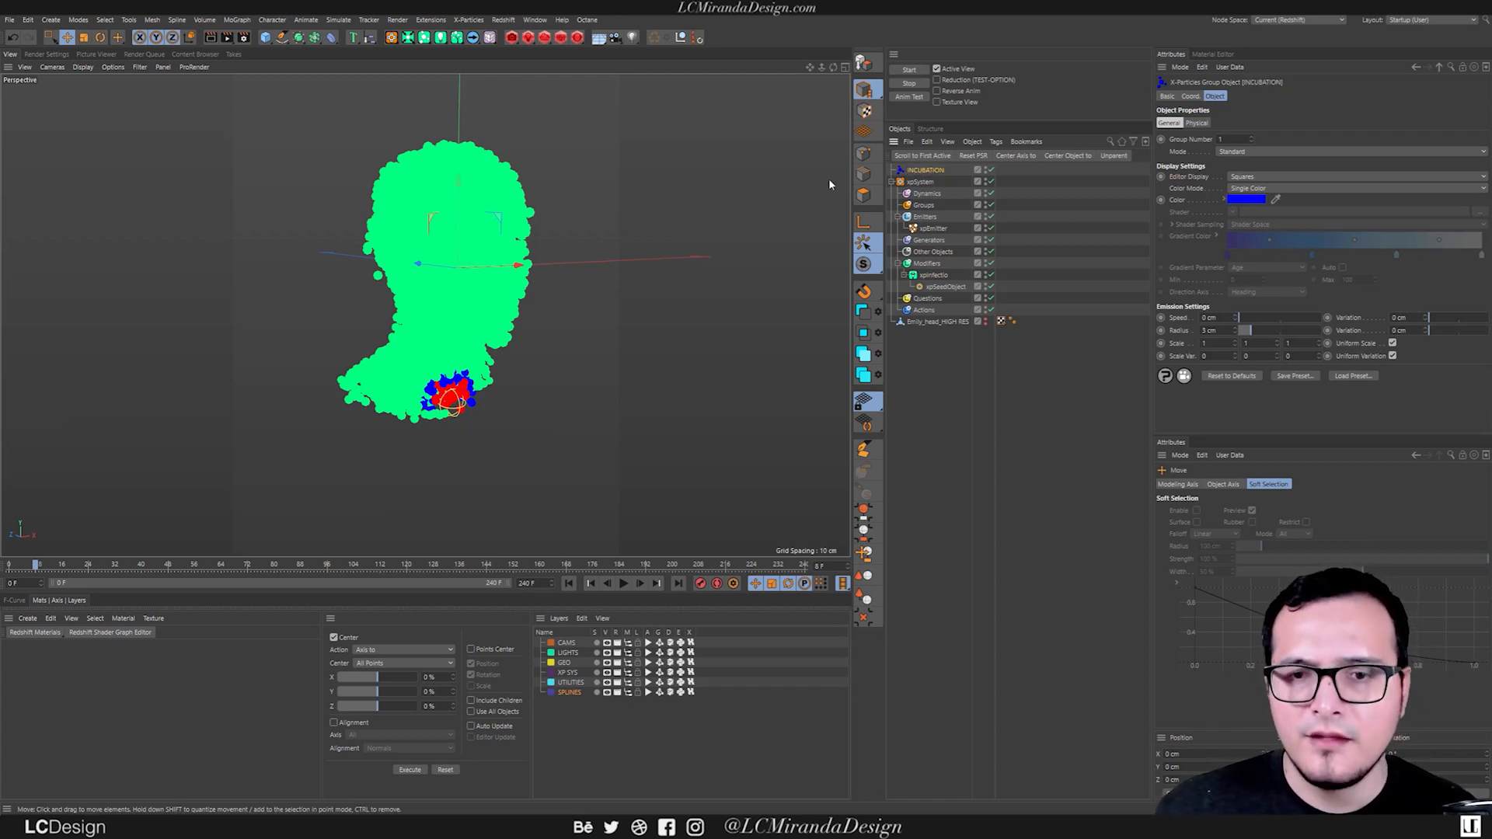
# Add an infected particle group to xpInfectio and rename it INFECTED.
pyautogui.click(1011, 277)
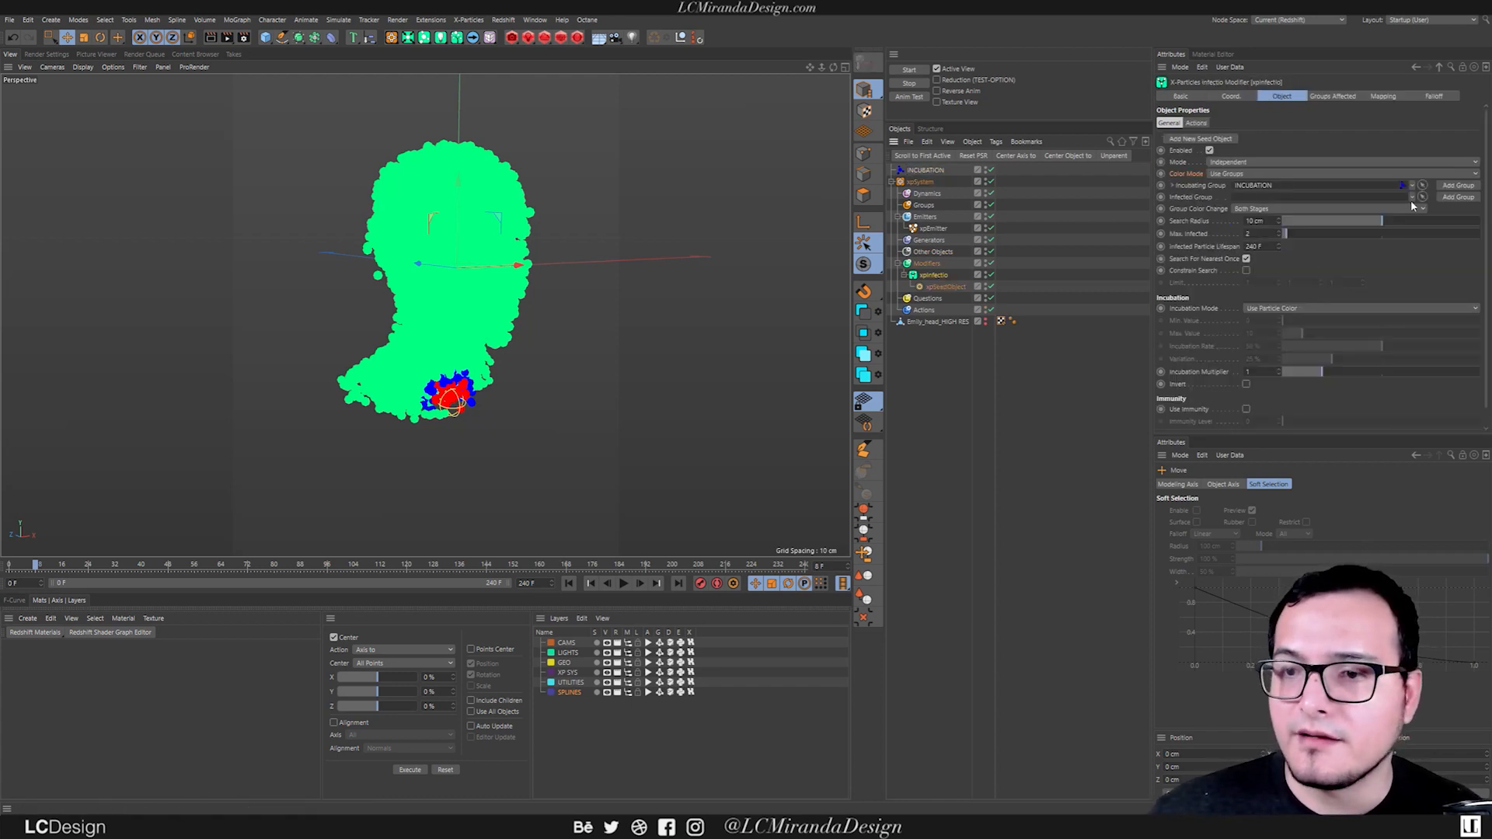
pyautogui.click(1449, 198)
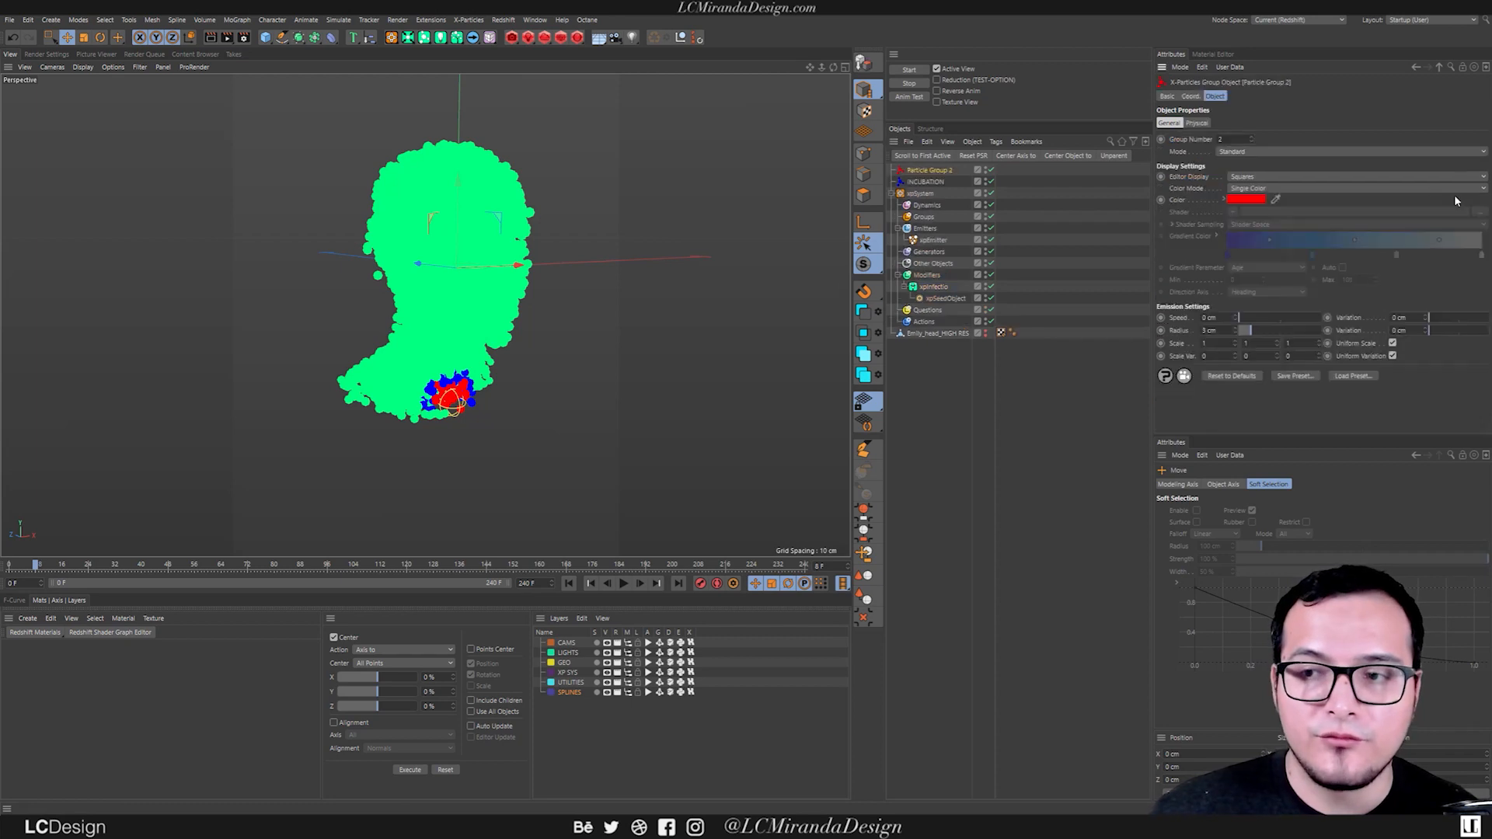
pyautogui.doubleClick(932, 170)
pyautogui.press('BackSpace')
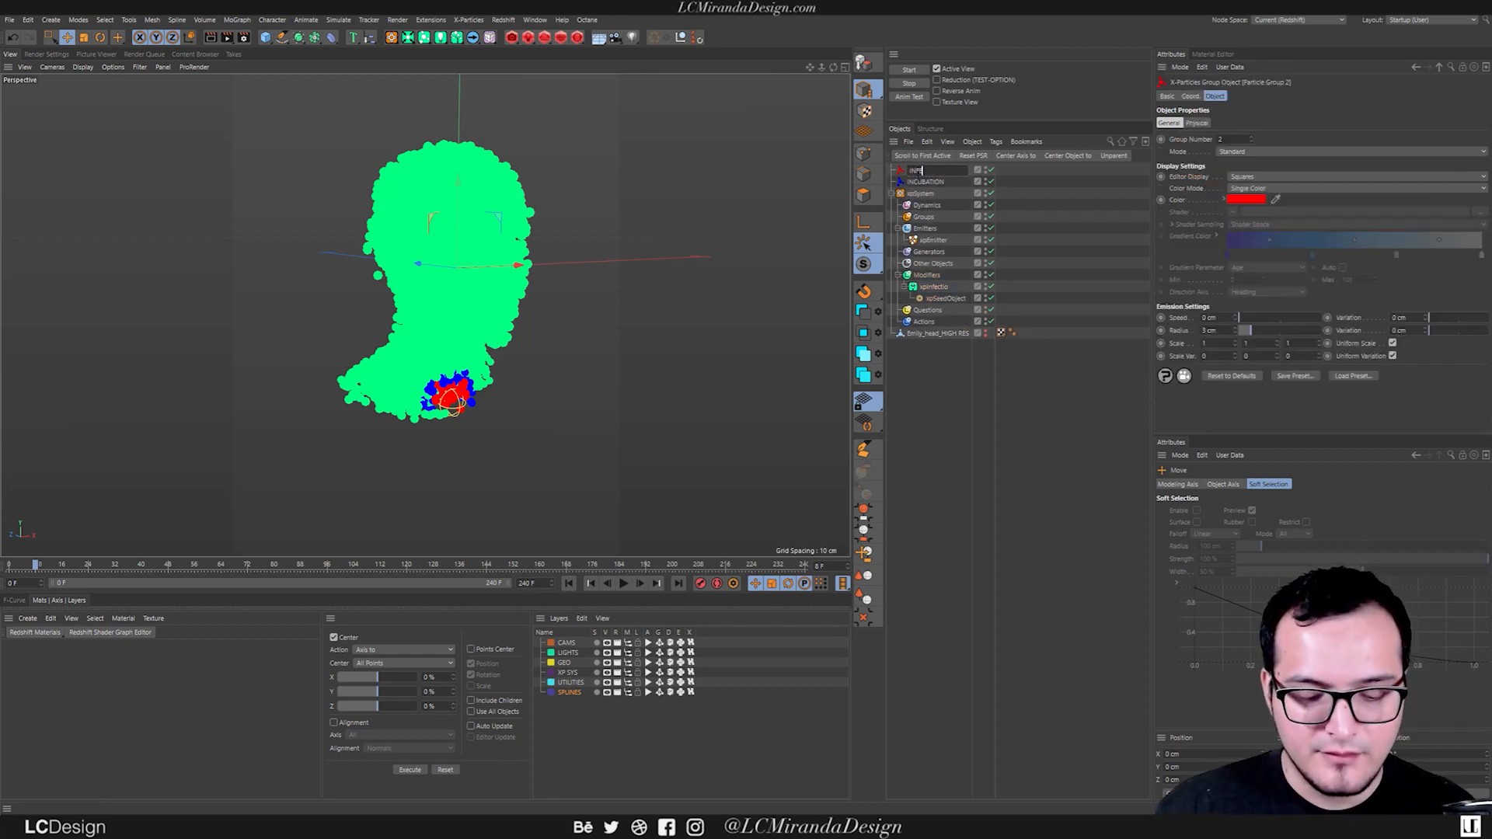
pyautogui.write('INFECTED')
pyautogui.press('Return')
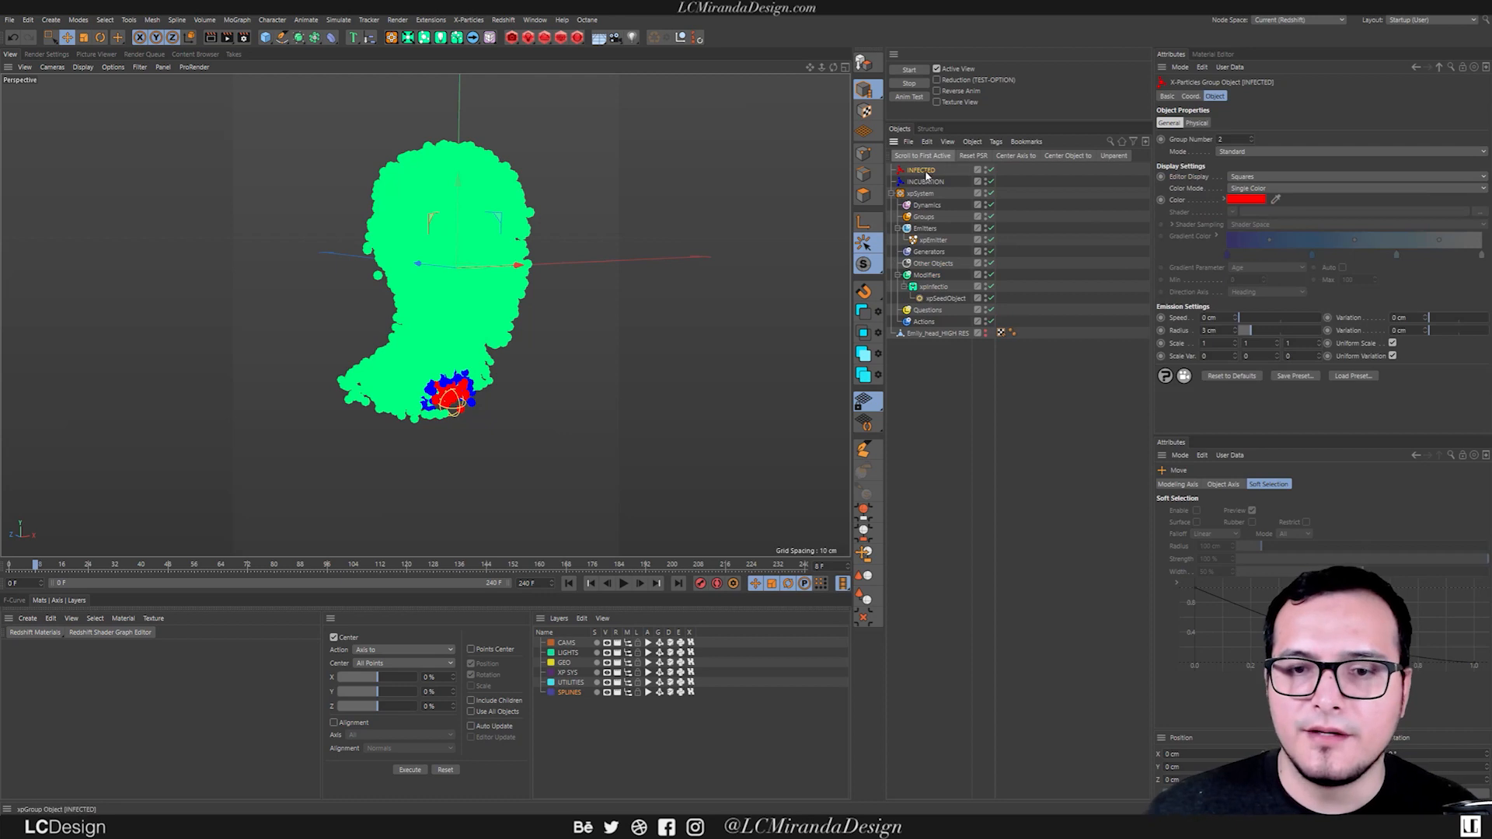
# Move the INFECTED and INCUBATION groups into the xpSystem's Groups folder.
pyautogui.keyDown('ctrl'); pyautogui.click(926, 181); pyautogui.keyUp('ctrl')
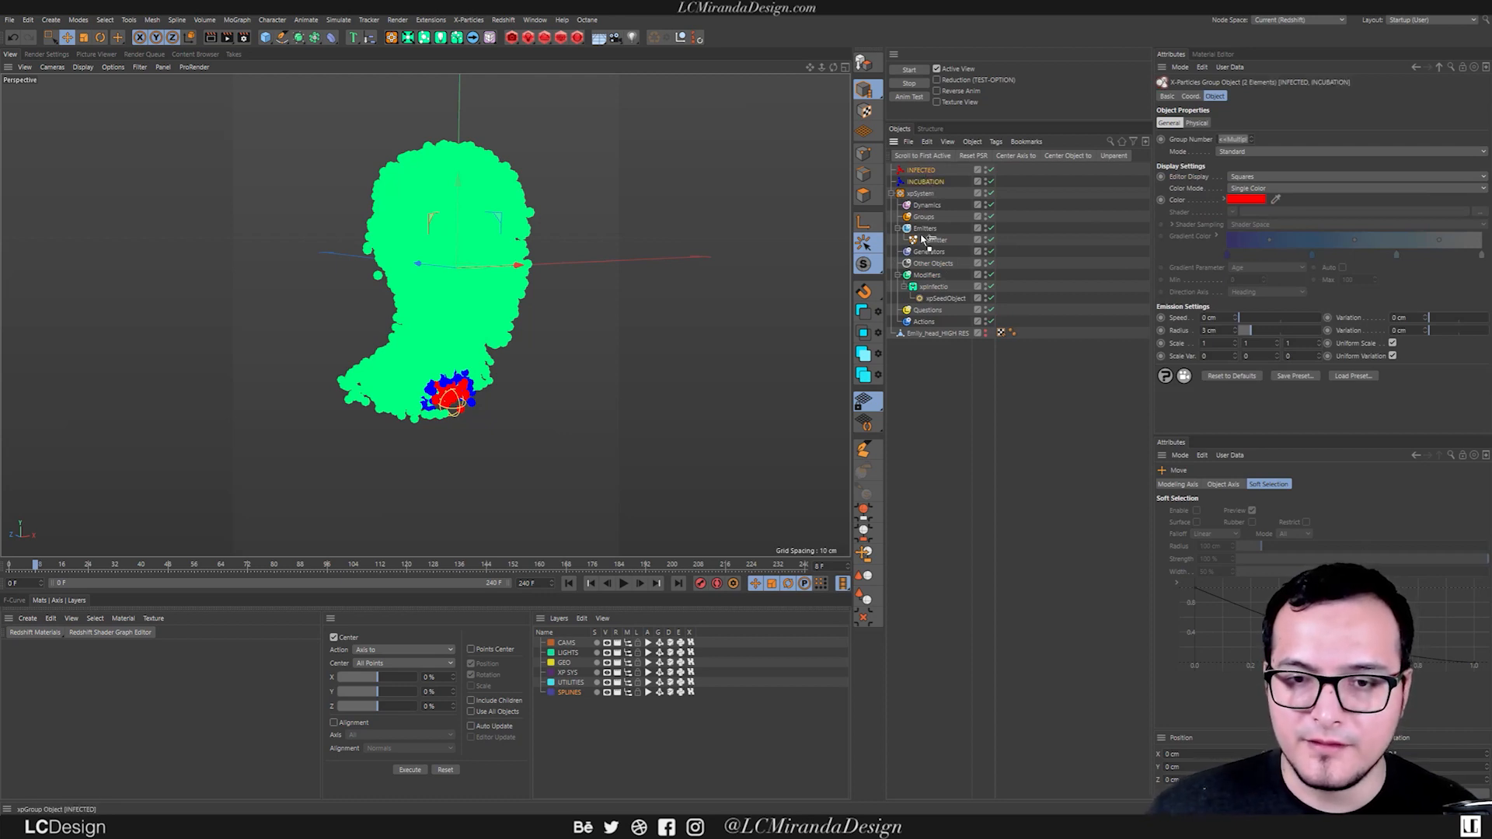
pyautogui.moveTo(929, 221); pyautogui.dragTo(929, 219)
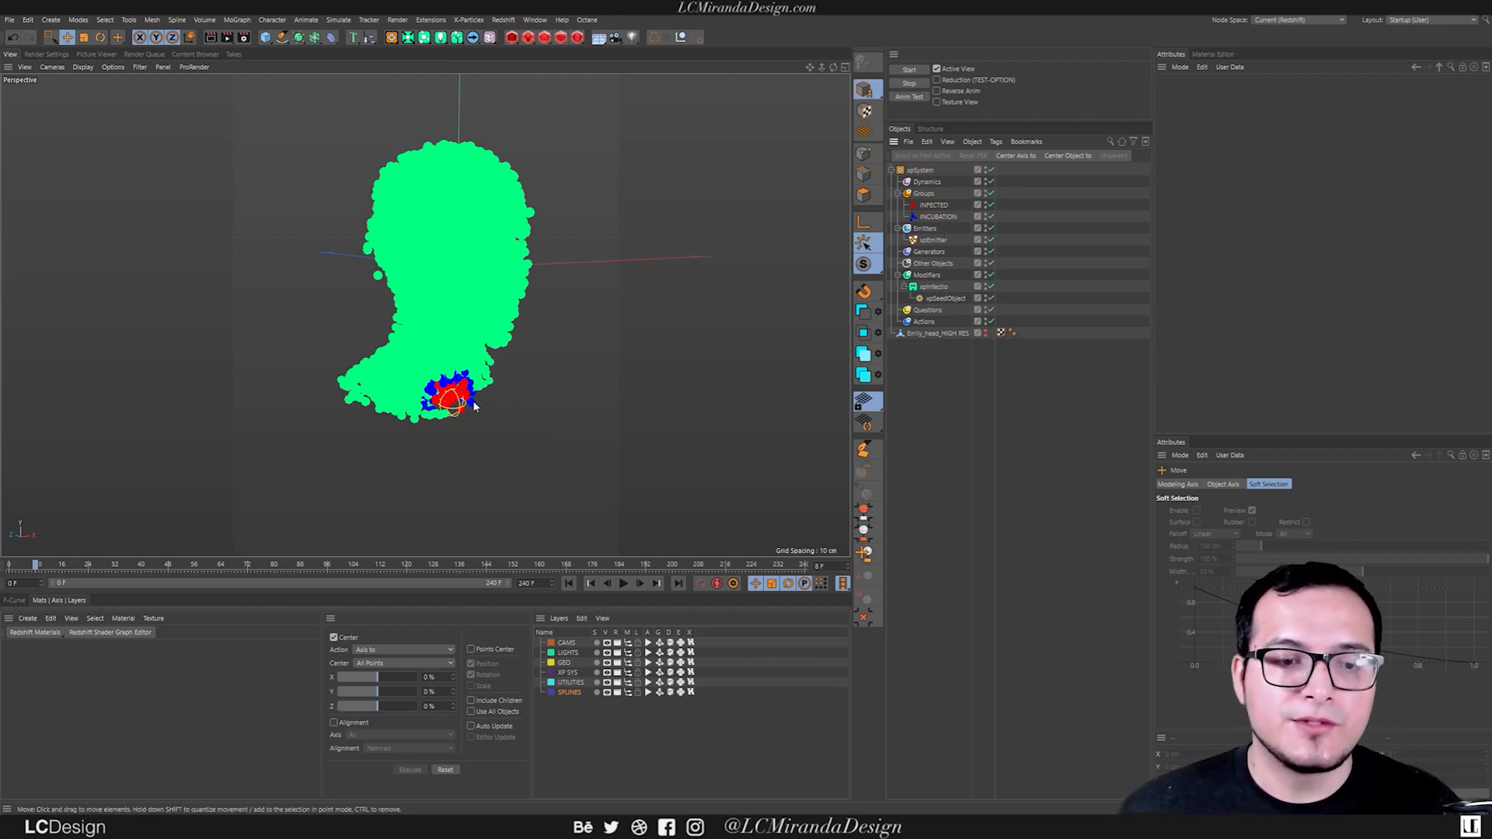
# Set the Editor Display of the INFECTED and INCUBATION groups to Circle (Filled), and play the simulation to check their display.
pyautogui.click(933, 204)
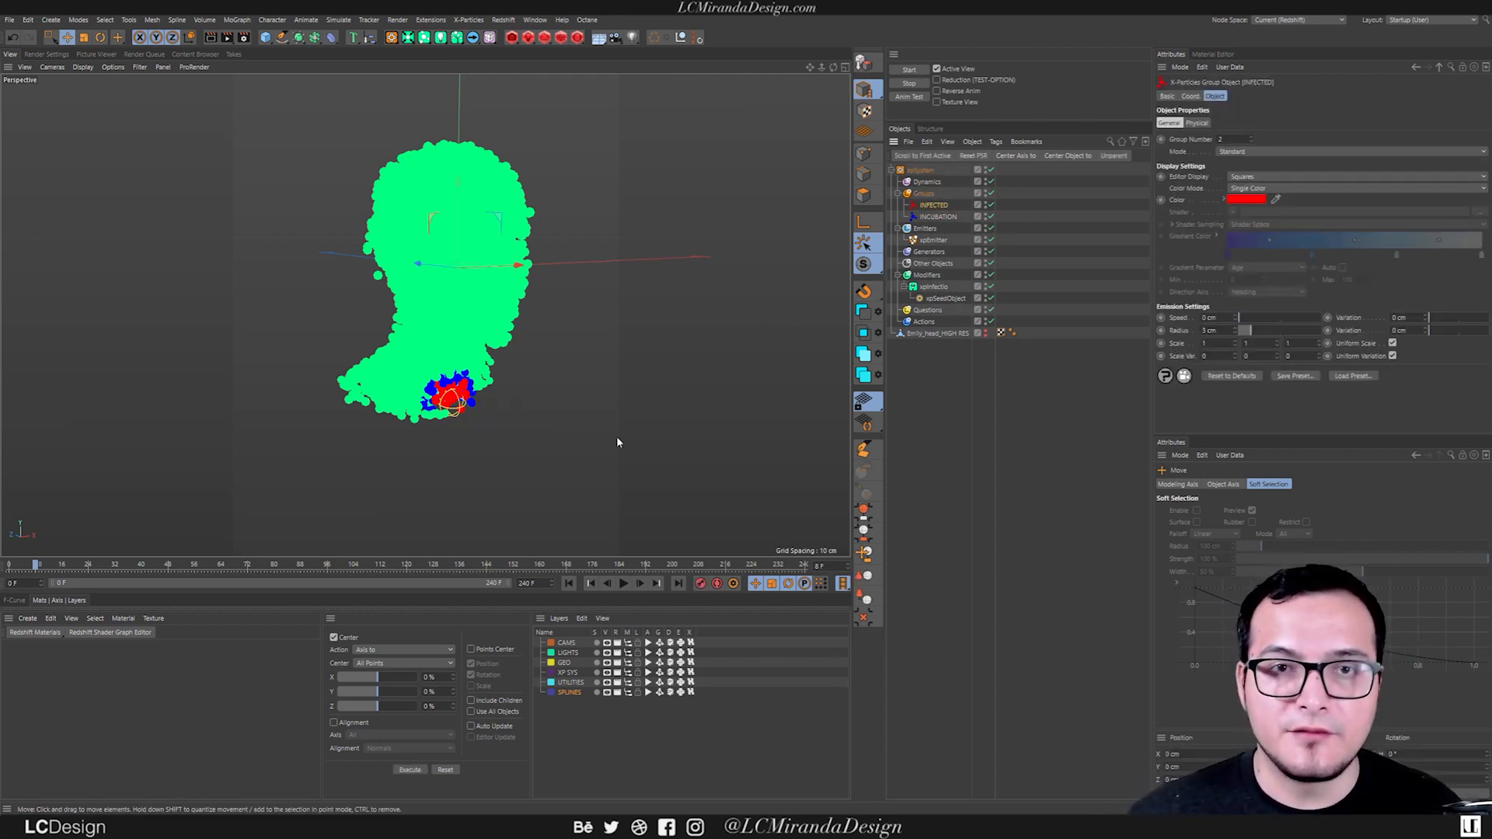
pyautogui.click(568, 582)
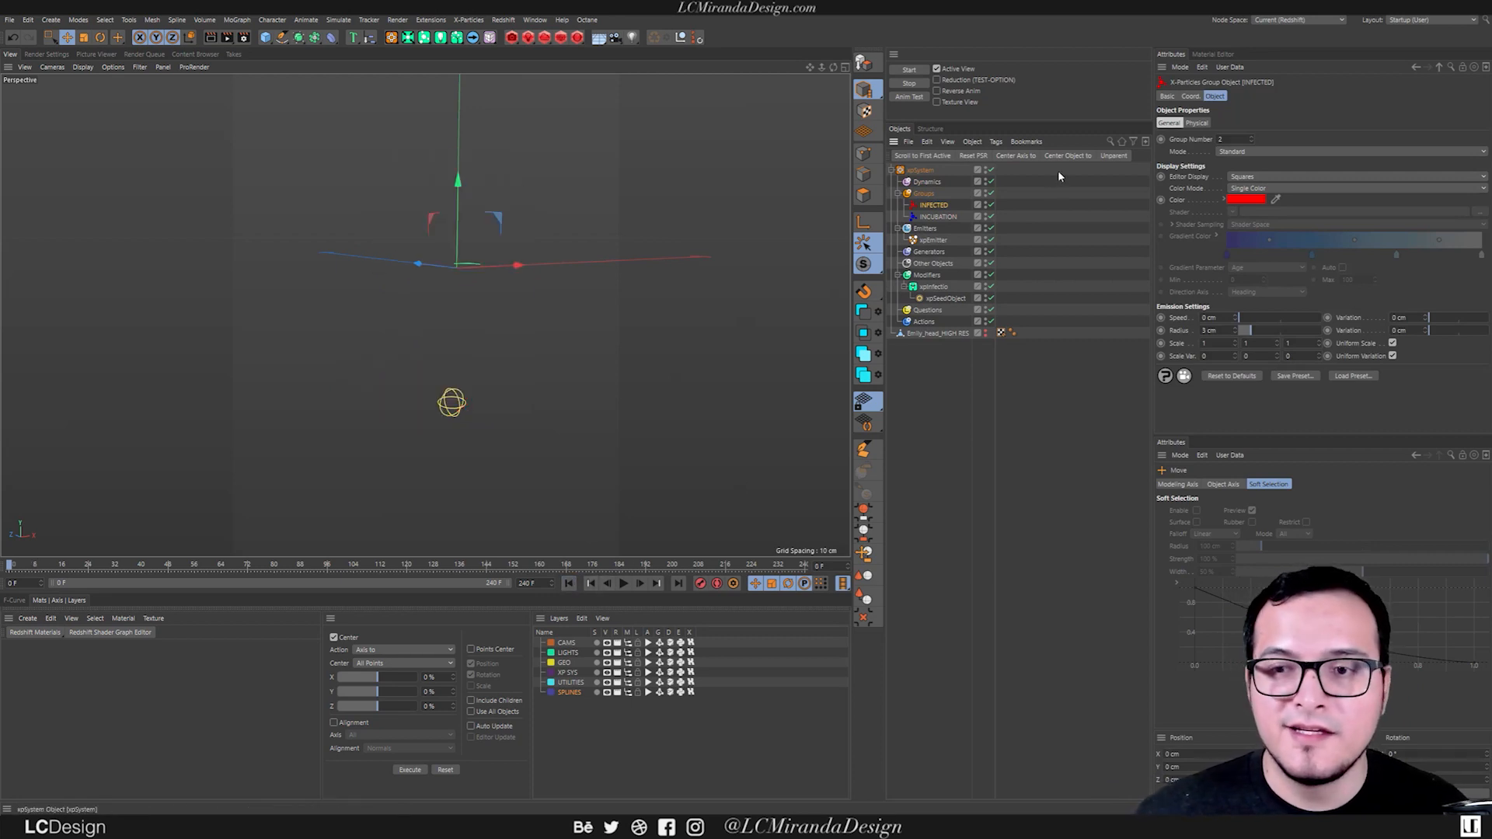
pyautogui.keyDown('ctrl'); pyautogui.click(956, 217); pyautogui.keyUp('ctrl')
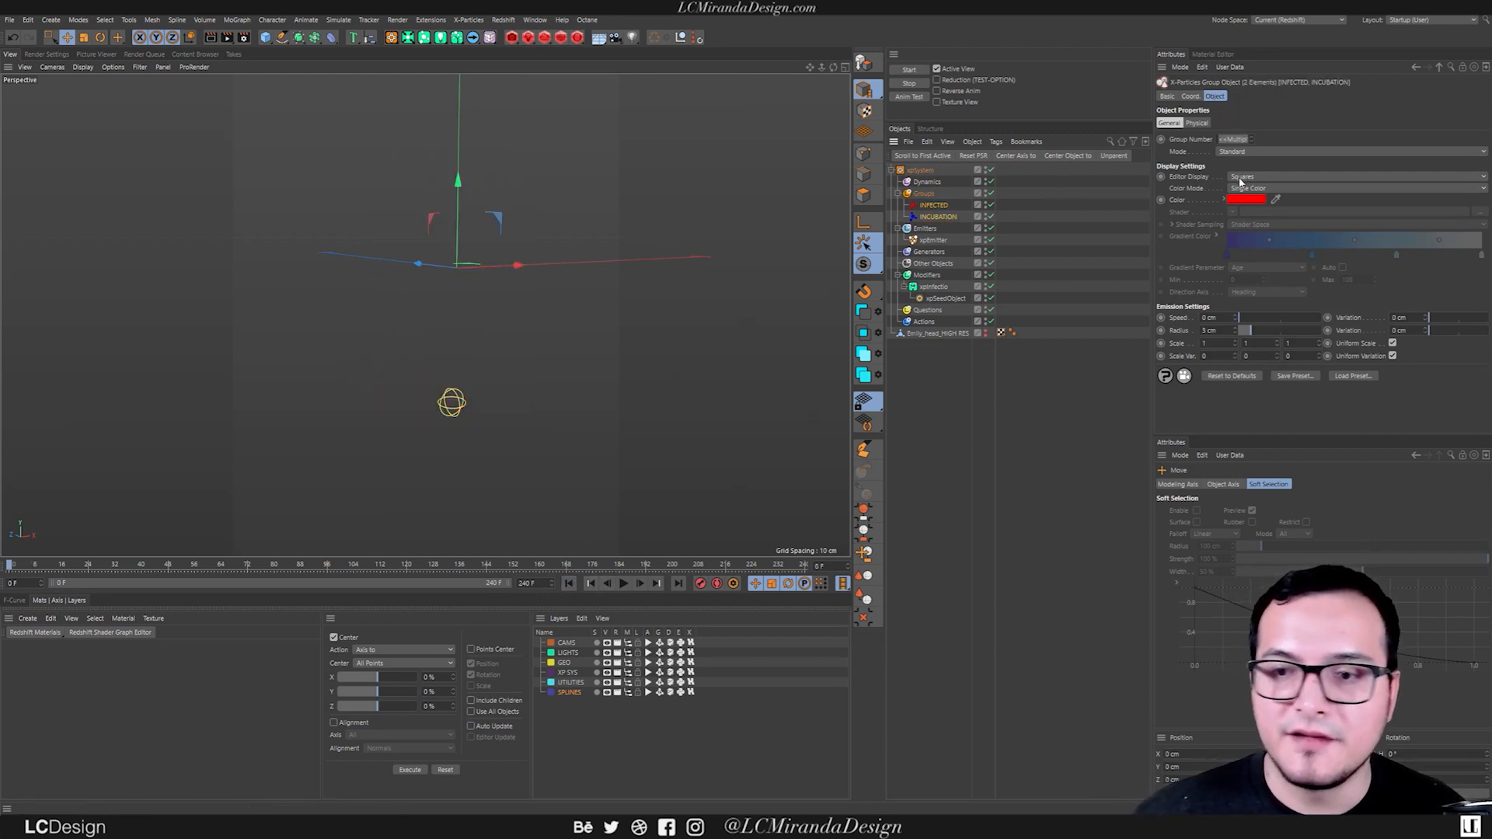
pyautogui.click(623, 583)
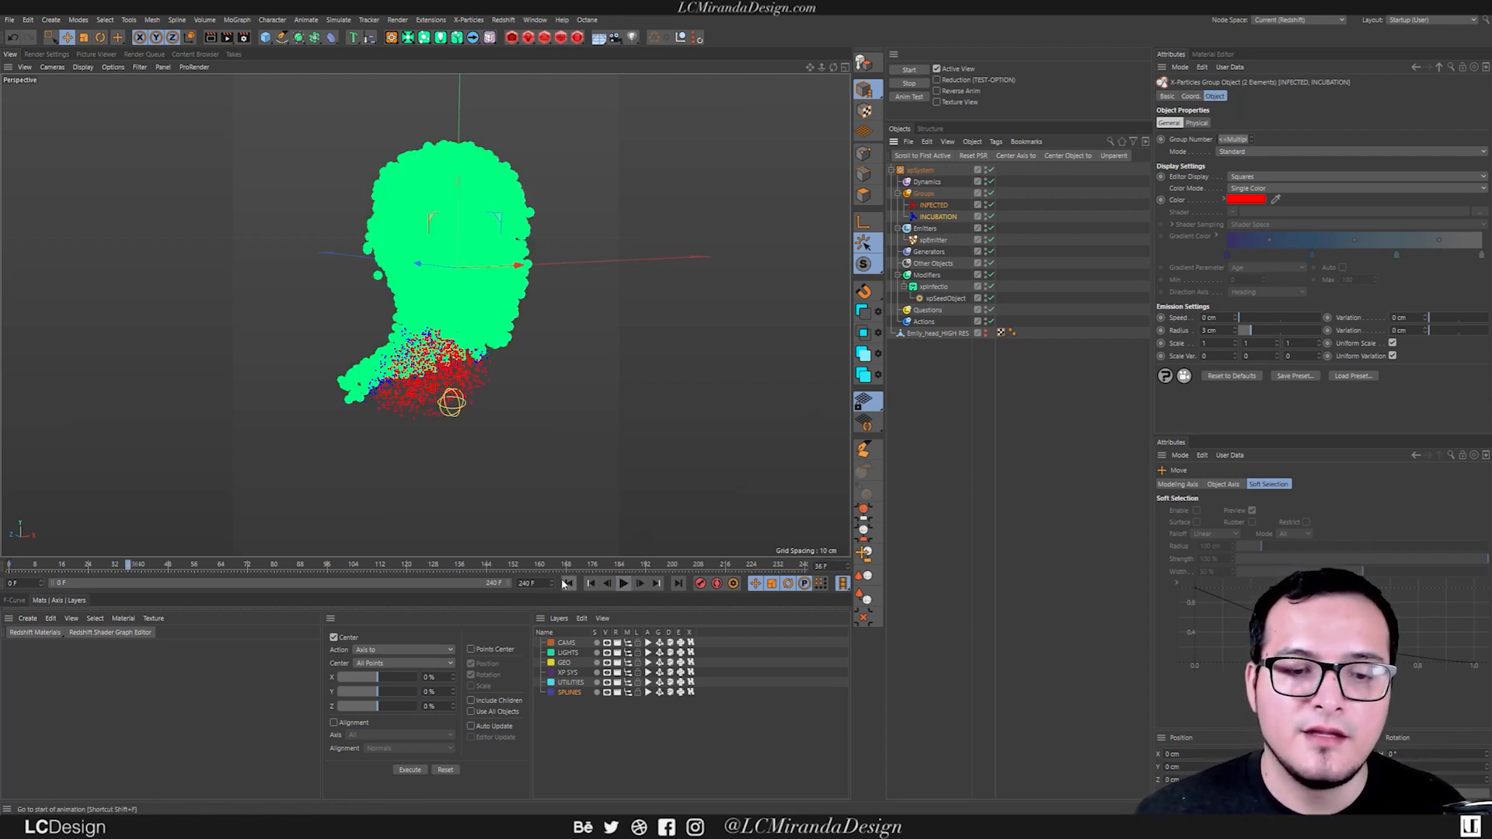
pyautogui.click(567, 584)
pyautogui.click(1248, 179)
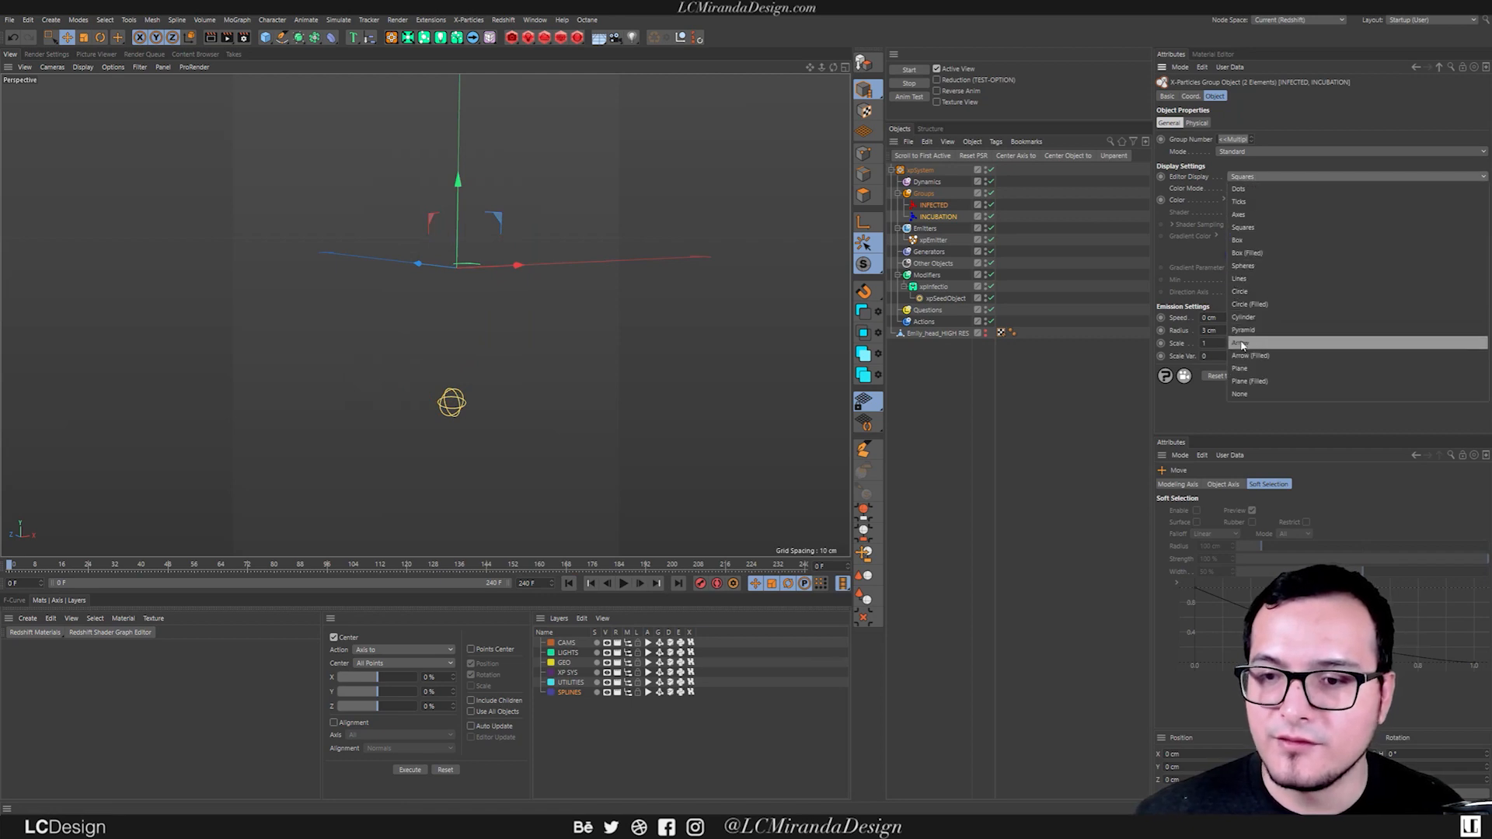
pyautogui.click(1260, 306)
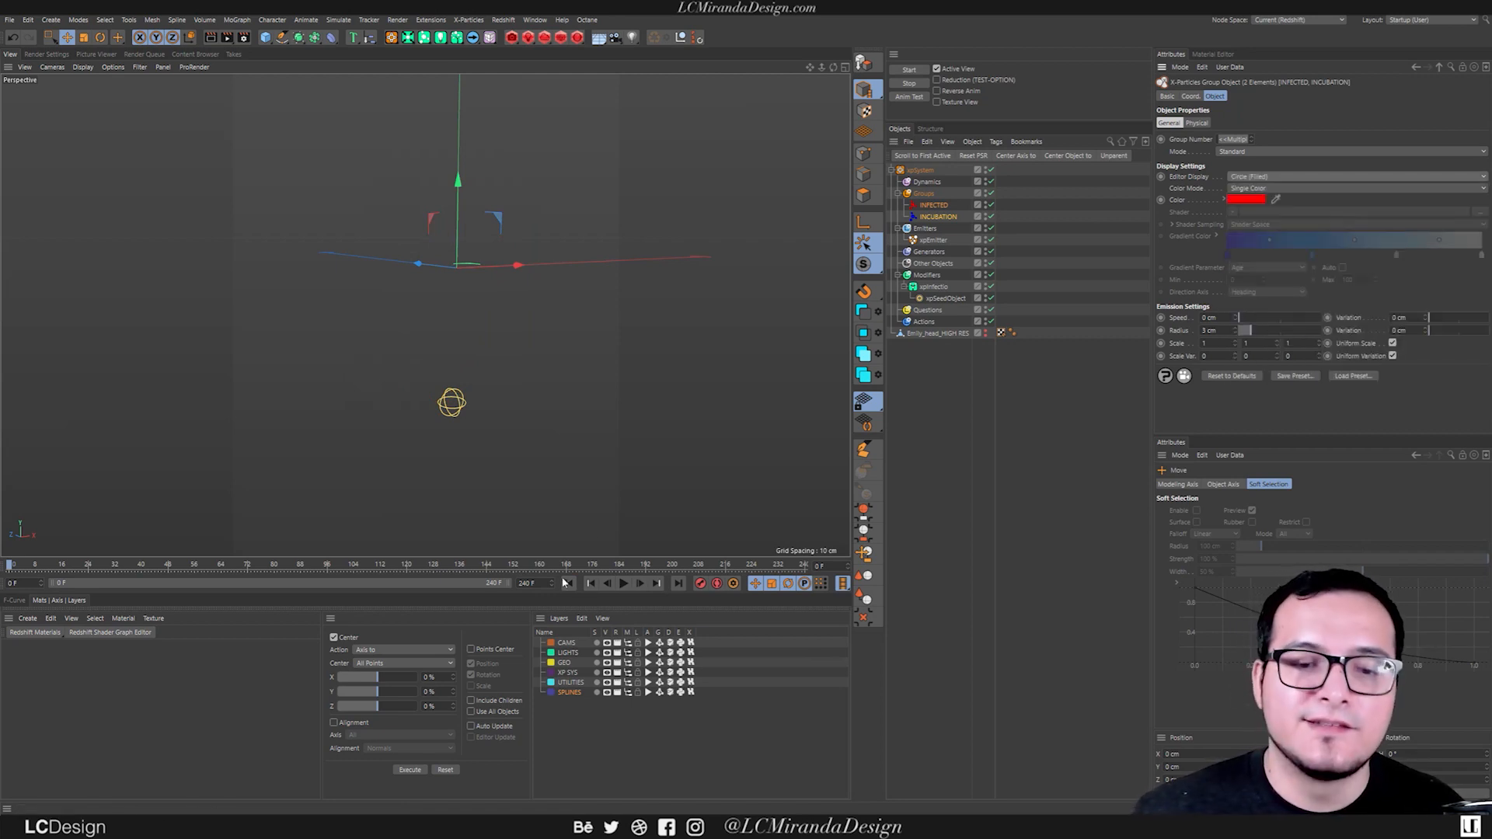
pyautogui.click(623, 583)
pyautogui.click(623, 583)
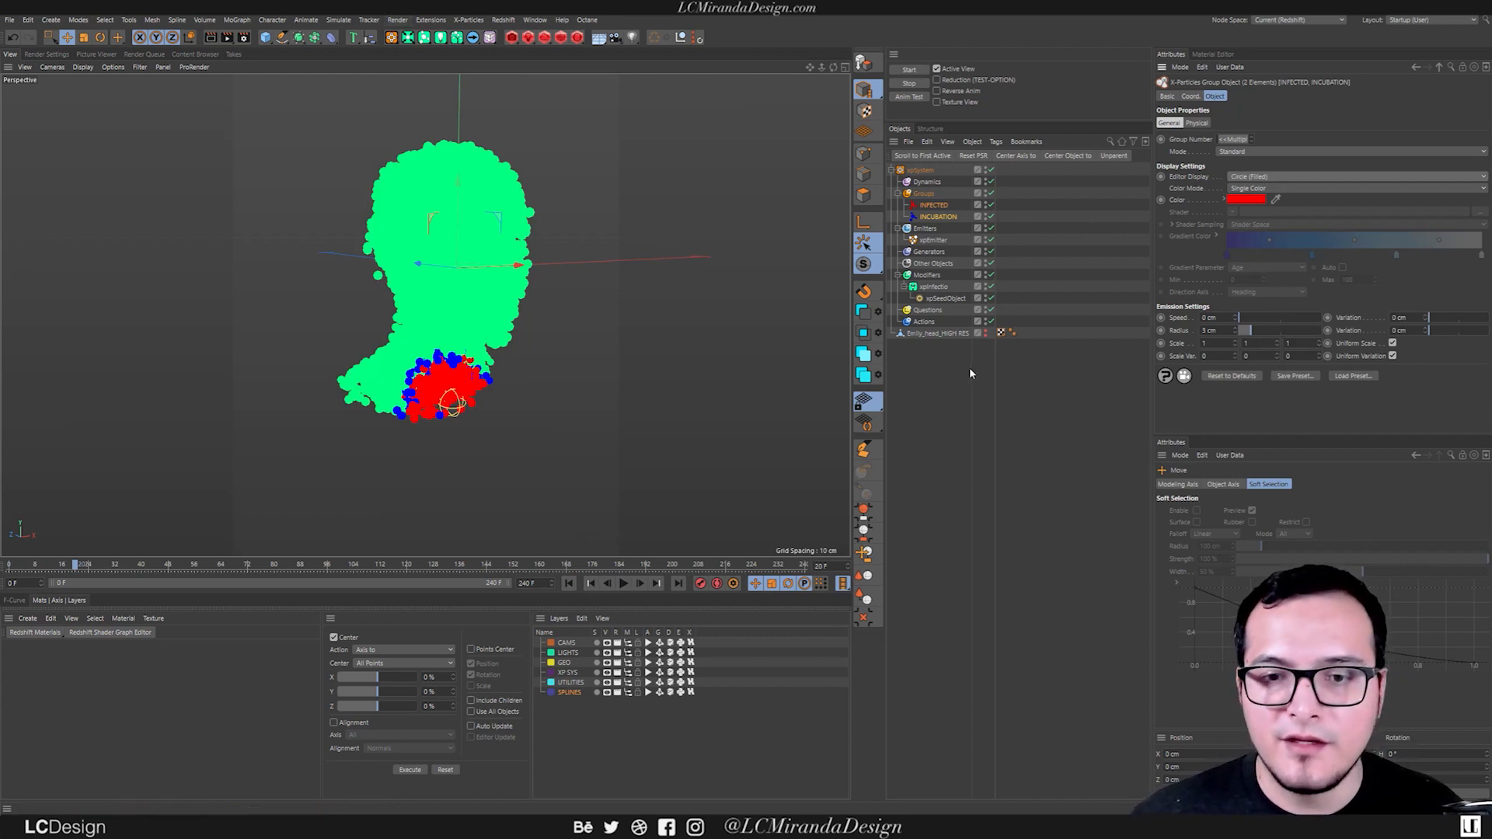
# Add an xpTurbulence modifier and place it in the xpSystem's Modifiers folder.
pyautogui.click(940, 376)
pyautogui.hotkey('shift', 'c')
pyautogui.write('xpturb')
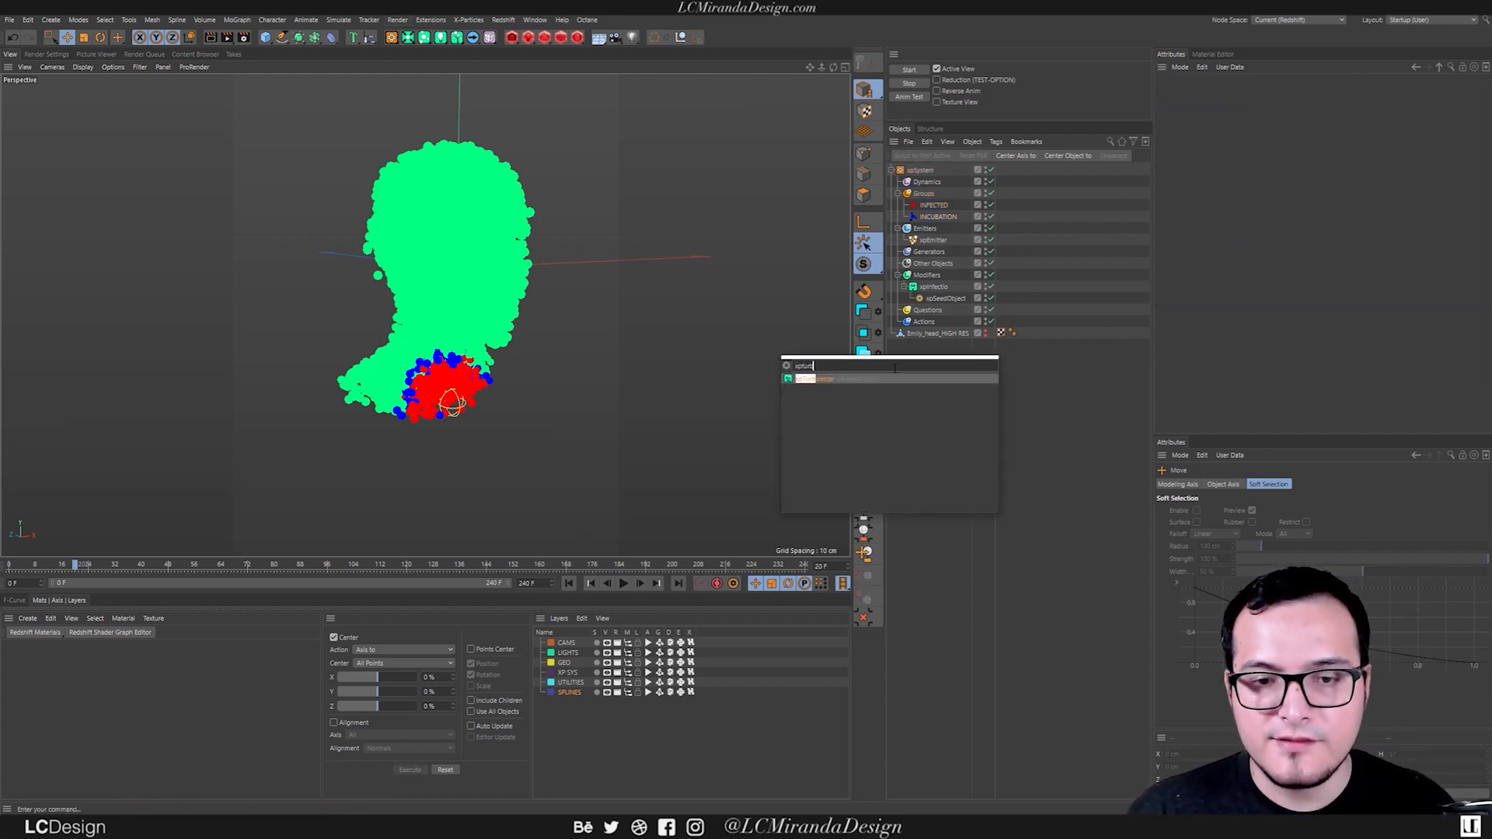
pyautogui.press('Return')
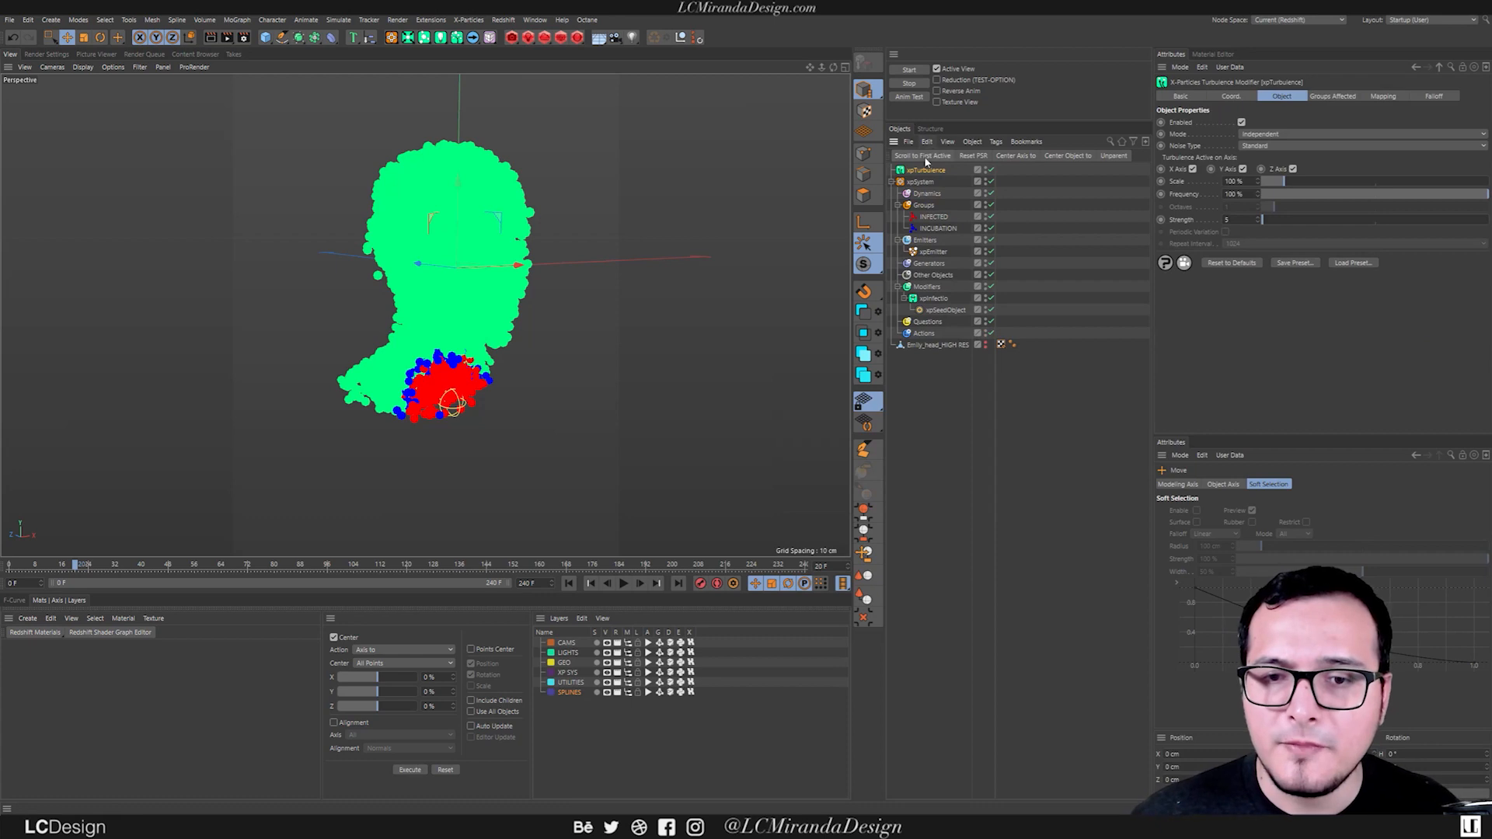
pyautogui.moveTo(930, 289); pyautogui.dragTo(930, 289)
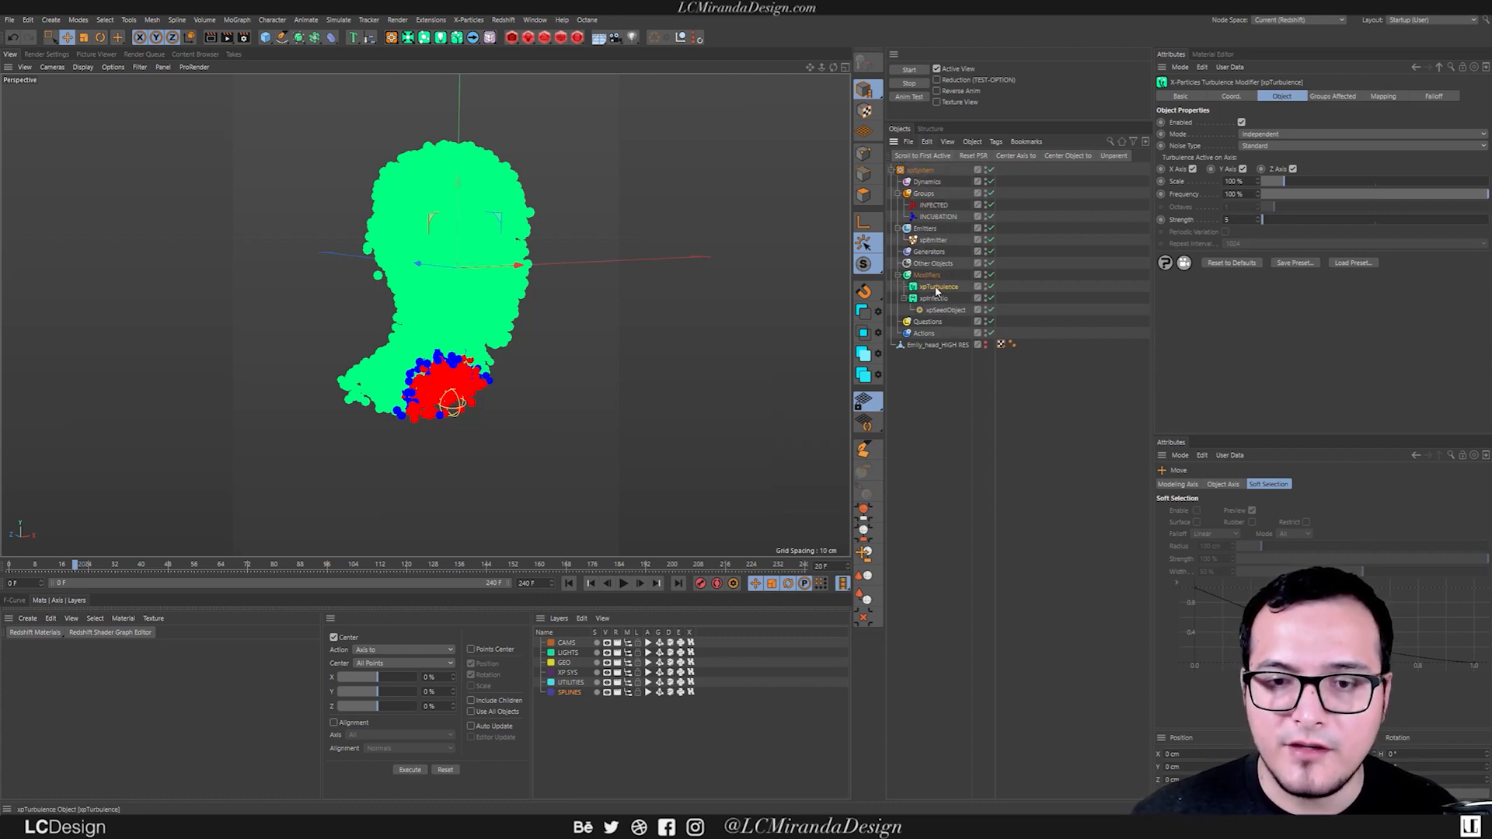
# Play the simulation from the first frame to check the turbulence on all particles, and rewind it.
pyautogui.click(568, 583)
pyautogui.click(622, 582)
pyautogui.click(622, 583)
pyautogui.click(568, 583)
# Limit the xpTurbulence modifier to the INFECTED group, and play the simulation to examine its effect from several angles.
pyautogui.click(1344, 96)
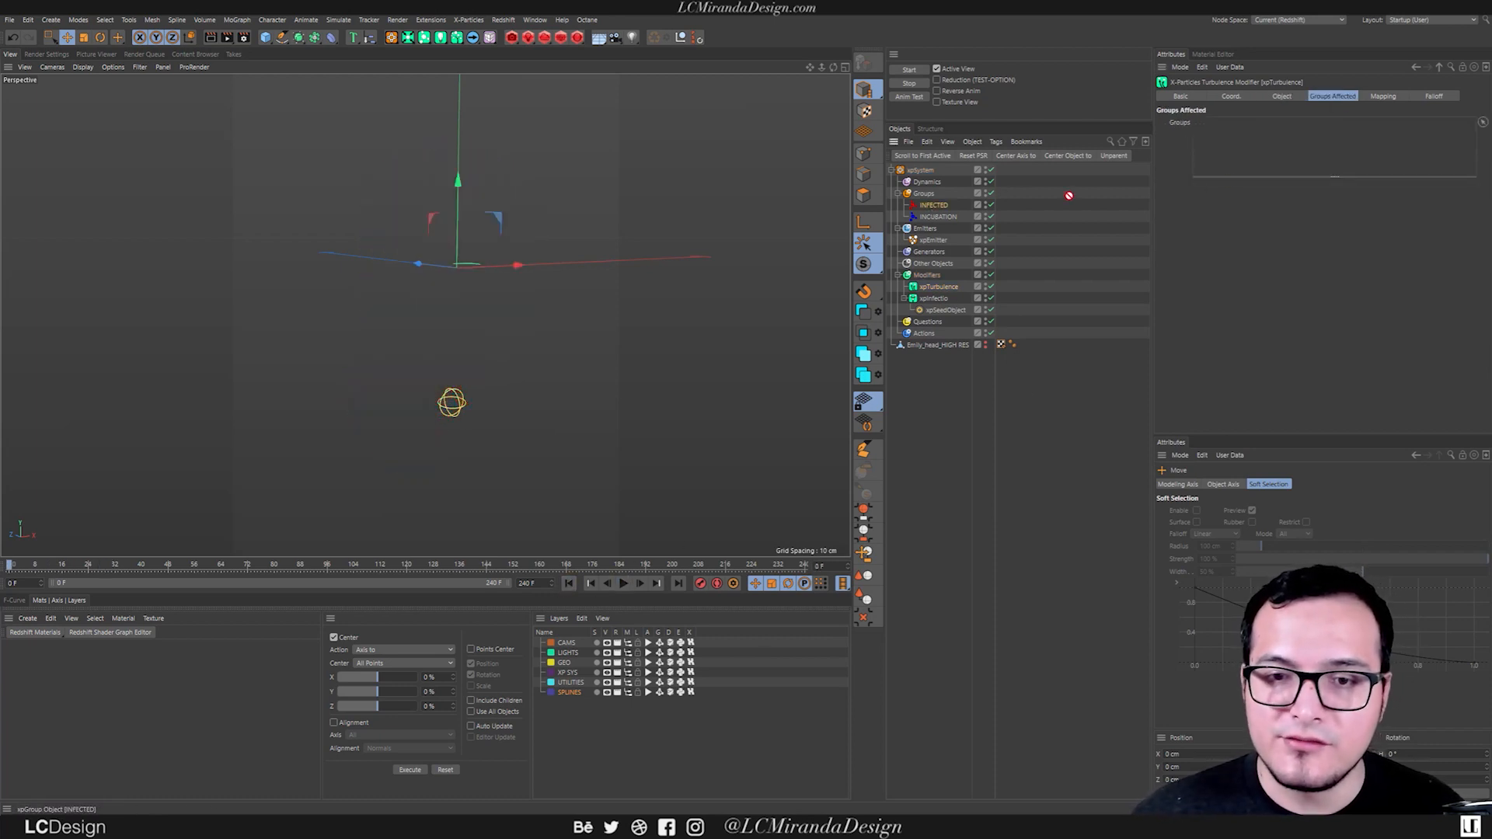
pyautogui.moveTo(1312, 150); pyautogui.dragTo(1313, 148)
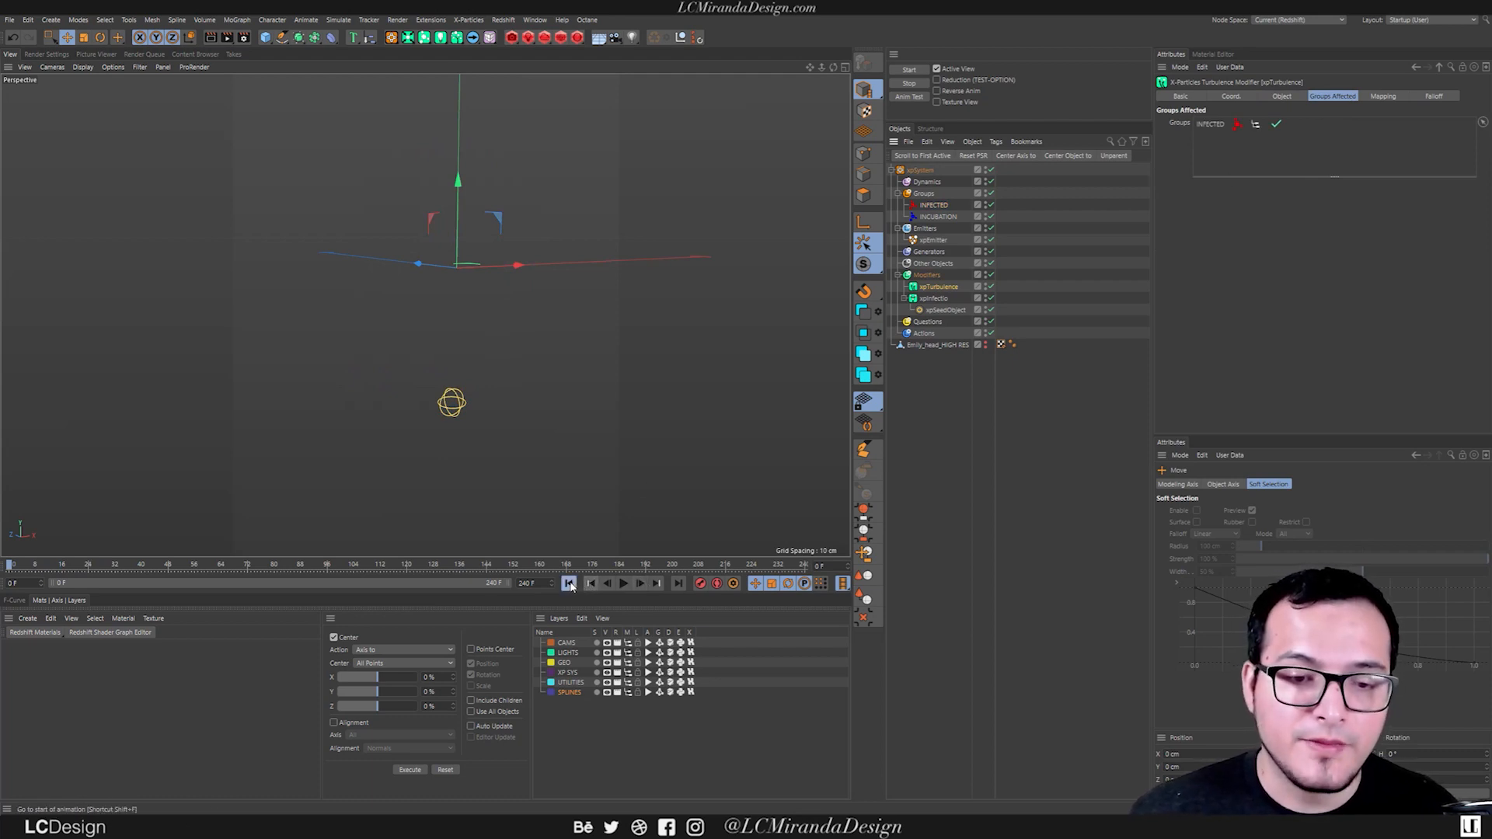
pyautogui.click(622, 583)
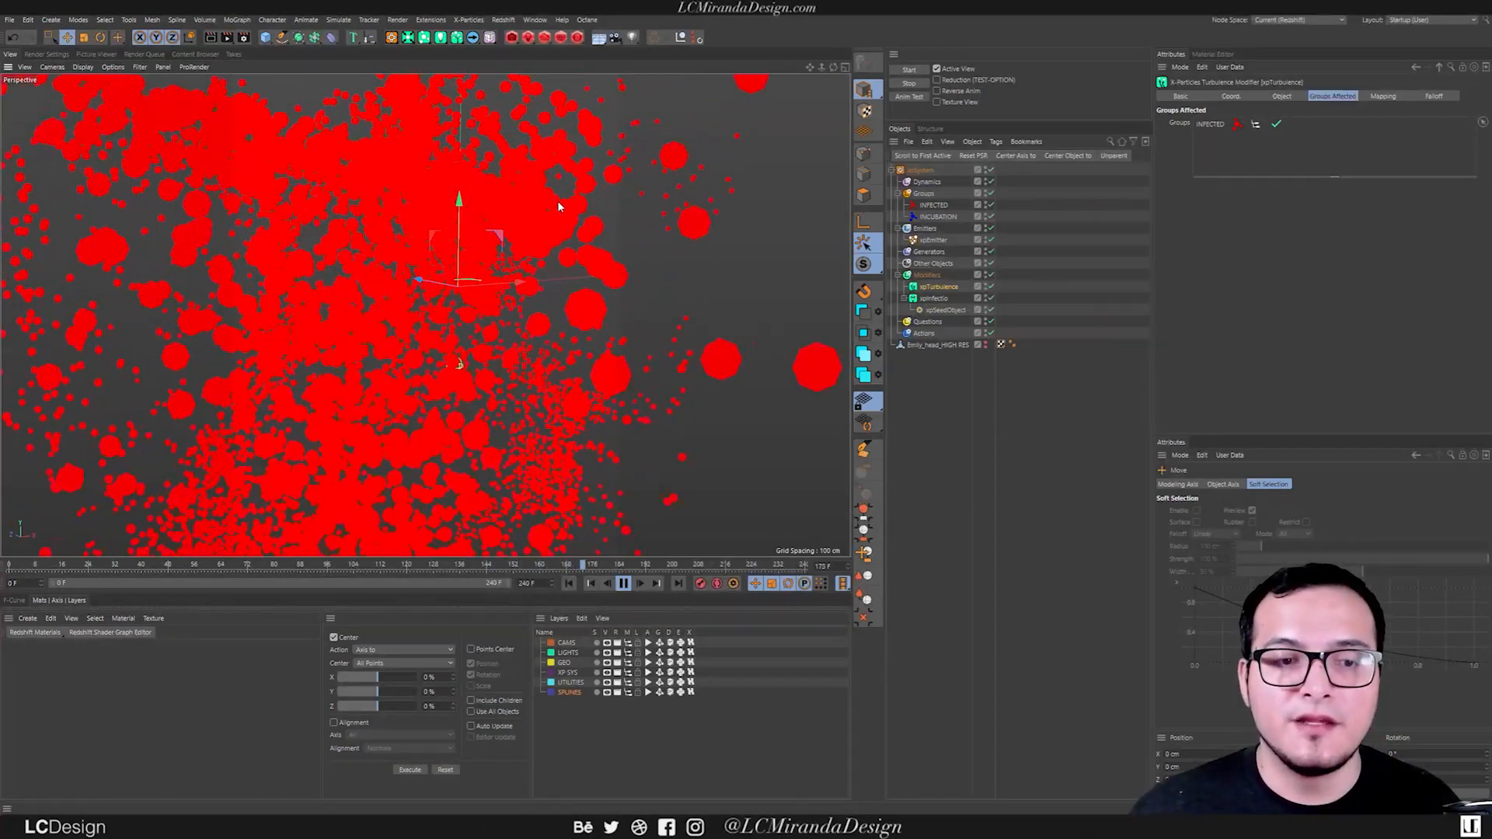
pyautogui.click(625, 584)
pyautogui.keyDown('alt'); pyautogui.moveTo(497, 349); pyautogui.dragTo(466, 300); pyautogui.keyUp('alt')
pyautogui.keyDown('alt'); pyautogui.moveTo(466, 299); pyautogui.dragTo(443, 309, button='right'); pyautogui.keyUp('alt')
pyautogui.moveTo(443, 310)
pyautogui.keyDown('alt'); pyautogui.mouseDown()
pyautogui.moveTo(412, 310)
pyautogui.moveTo(452, 304)
pyautogui.mouseUp(); pyautogui.keyUp('alt')
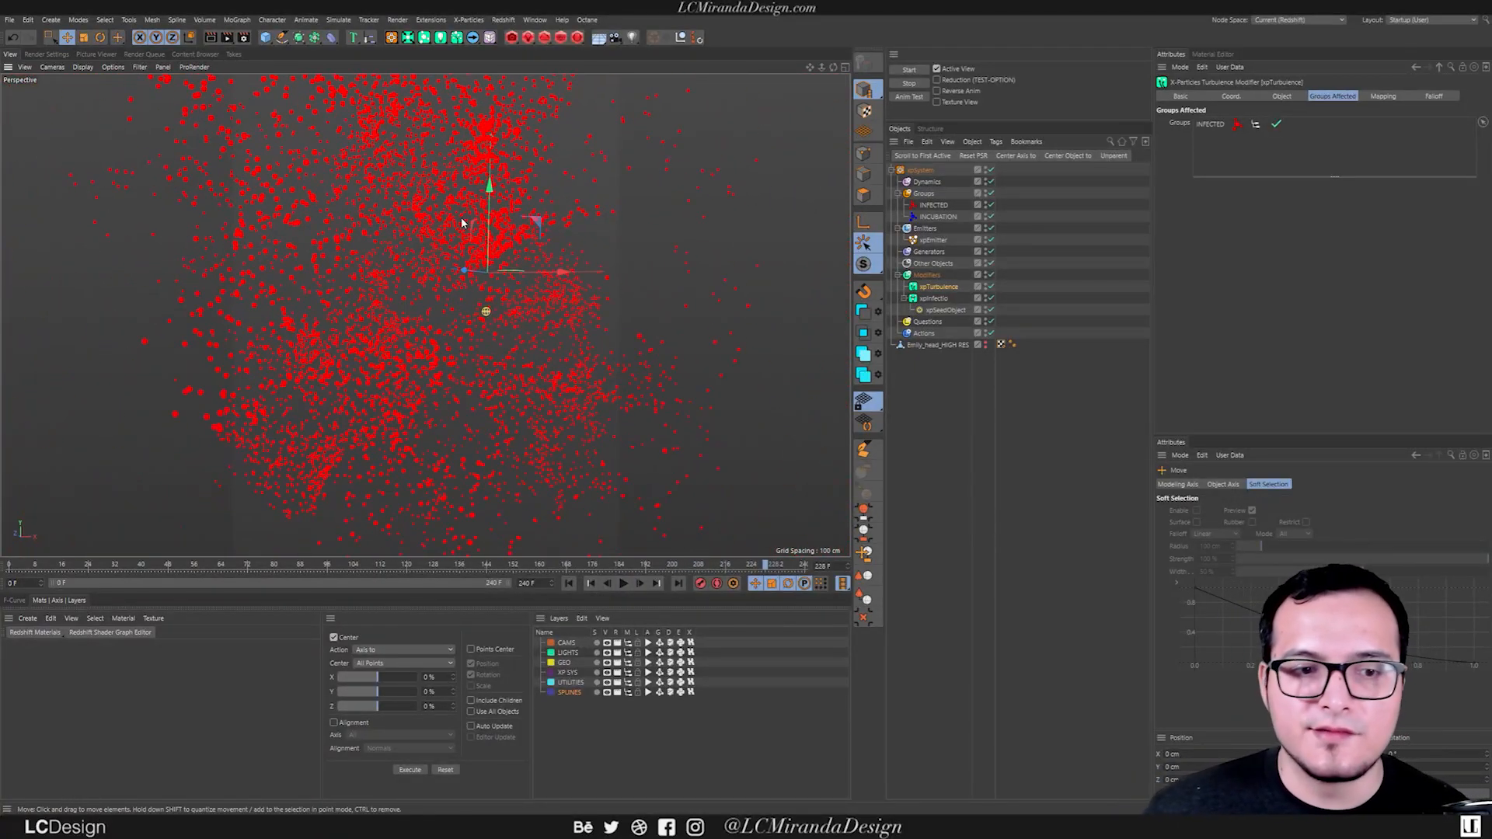
pyautogui.moveTo(463, 332)
pyautogui.keyDown('alt'); pyautogui.mouseDown()
pyautogui.moveTo(474, 339)
pyautogui.moveTo(443, 346)
pyautogui.moveTo(433, 330)
pyautogui.mouseUp(); pyautogui.keyUp('alt')
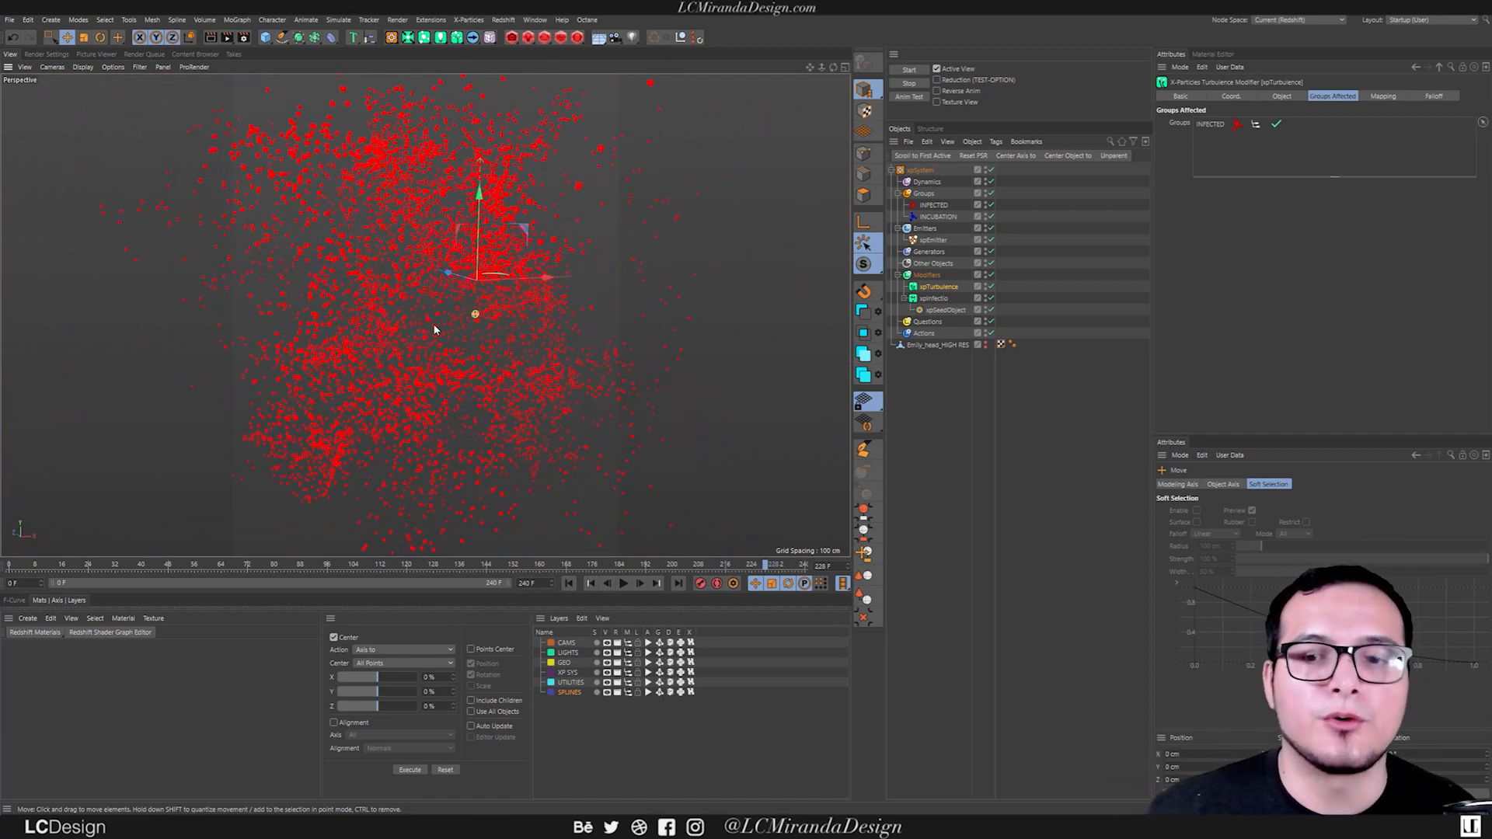
pyautogui.click(569, 583)
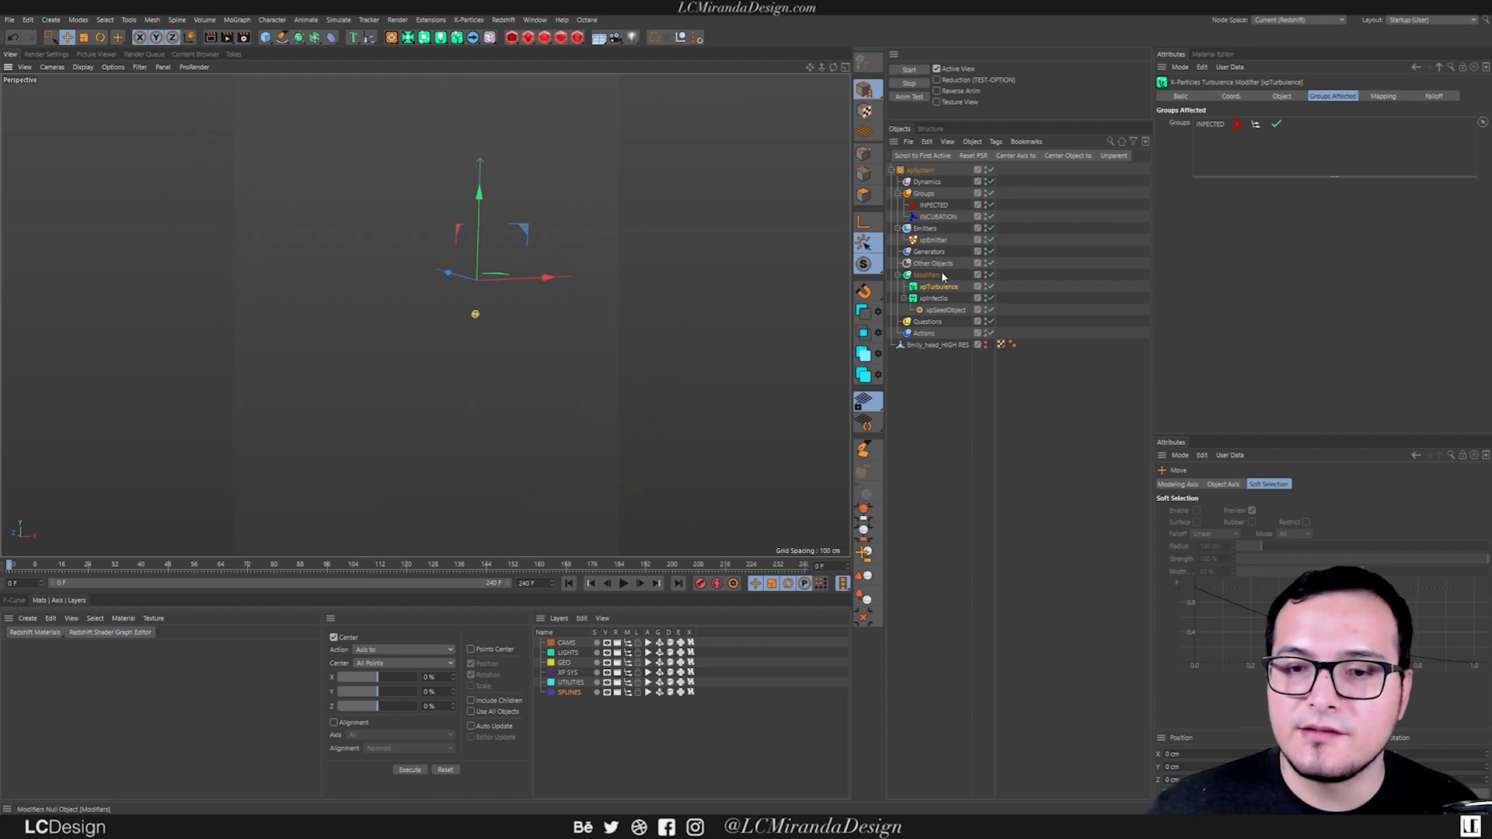
# Delete the xpTurbulence modifier and play the simulation without it.
pyautogui.press('Delete')
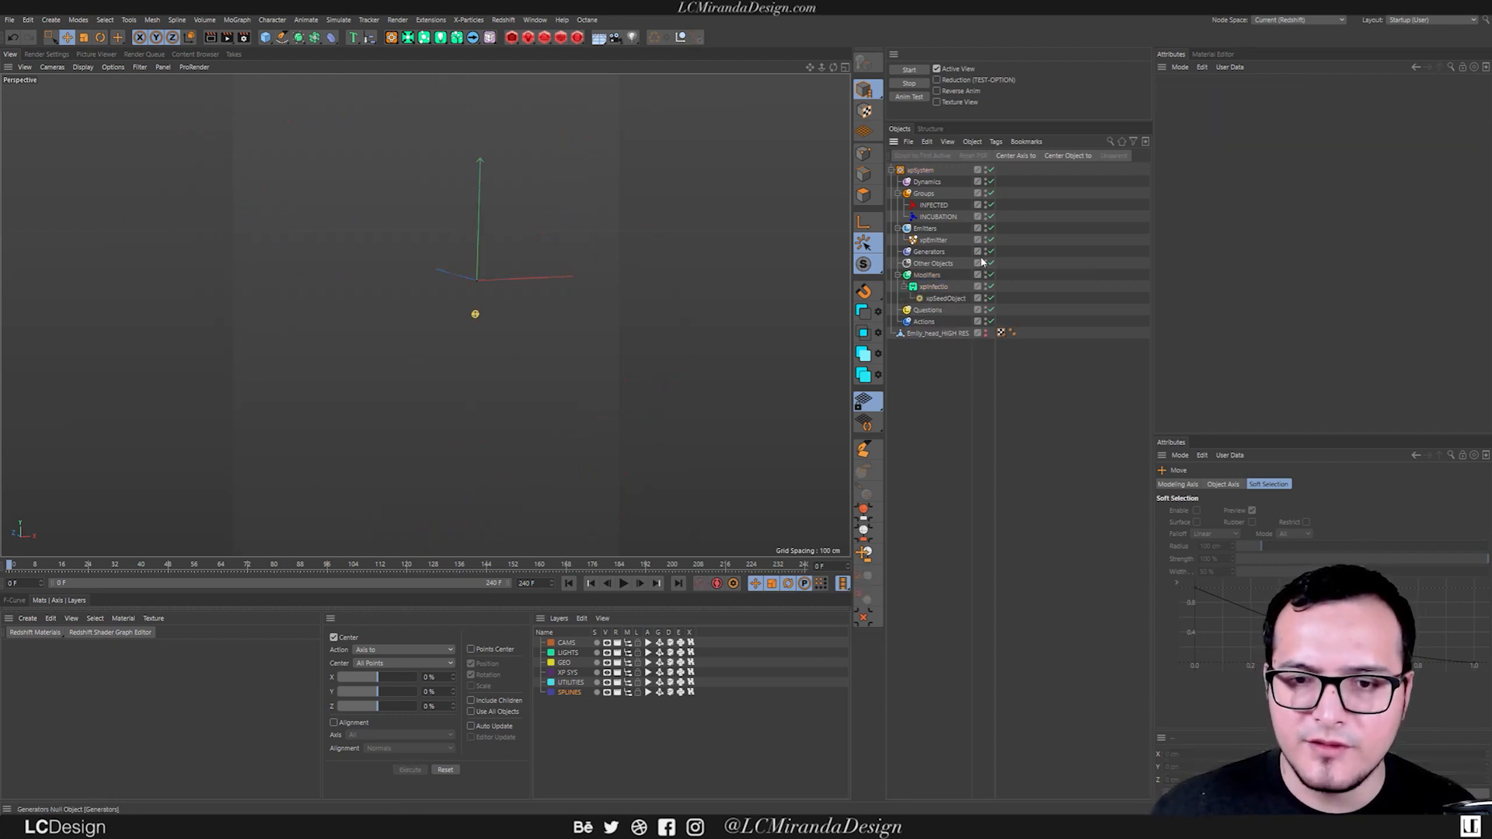
pyautogui.click(621, 587)
pyautogui.keyDown('alt'); pyautogui.moveTo(423, 325); pyautogui.dragTo(484, 319, button='right'); pyautogui.keyUp('alt')
pyautogui.keyDown('alt'); pyautogui.moveTo(484, 319); pyautogui.dragTo(423, 303); pyautogui.keyUp('alt')
pyautogui.keyDown('alt'); pyautogui.moveTo(457, 303); pyautogui.dragTo(446, 322, button='middle'); pyautogui.keyUp('alt')
pyautogui.scroll(3, 444, 321)
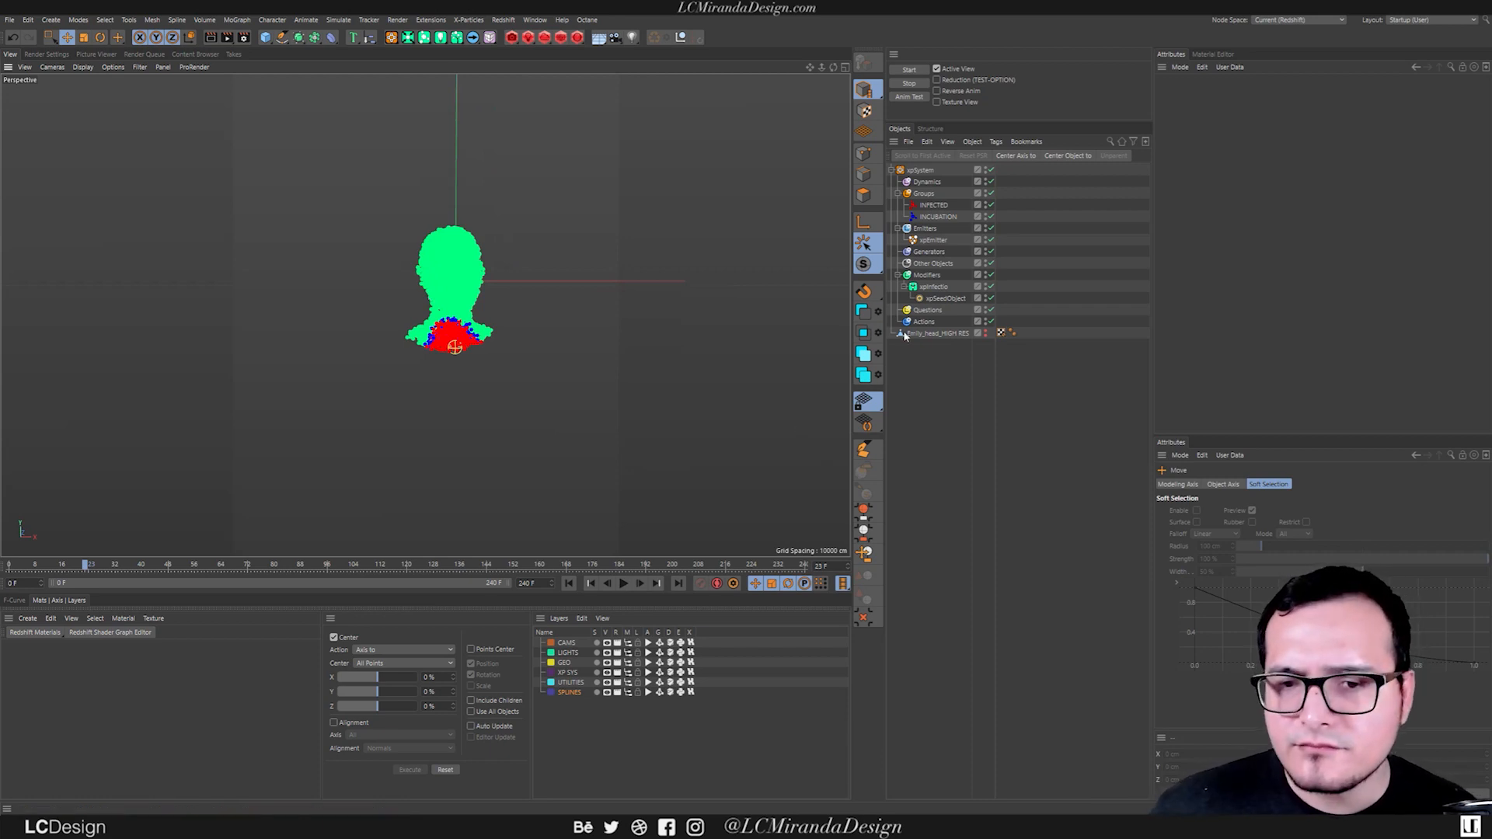
# Add an xpGravity modifier and place it in the xpSystem's Modifiers folder.
pyautogui.hotkey('shift', 'c')
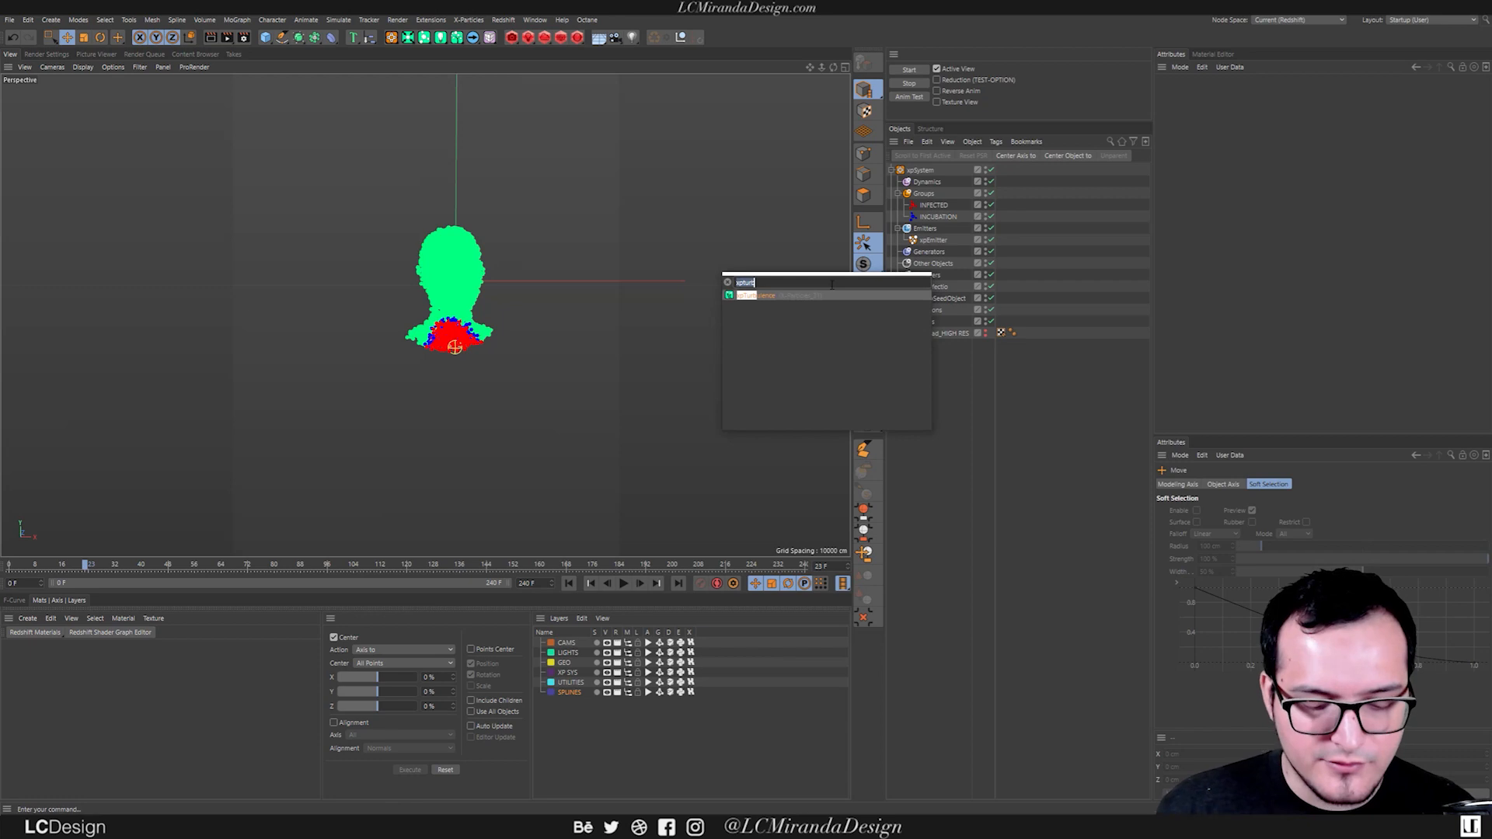
pyautogui.write('gr')
pyautogui.press('Down')
pyautogui.press('Down')
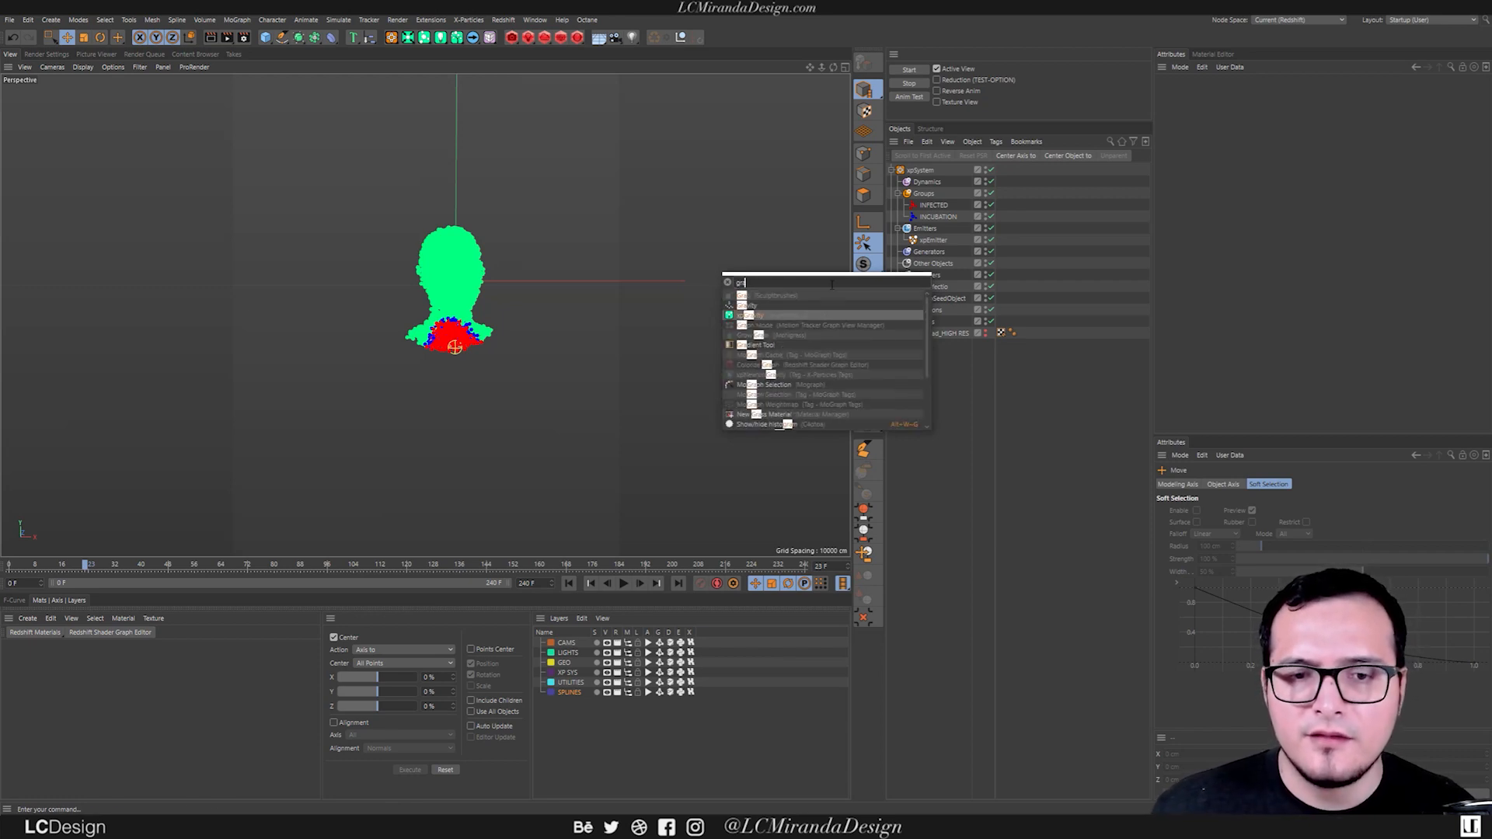
pyautogui.press('Return')
pyautogui.moveTo(930, 288); pyautogui.dragTo(935, 299)
# Limit the xpGravity modifier to the INFECTED group, play the simulation to check its effect, and rewind it.
pyautogui.click(1332, 96)
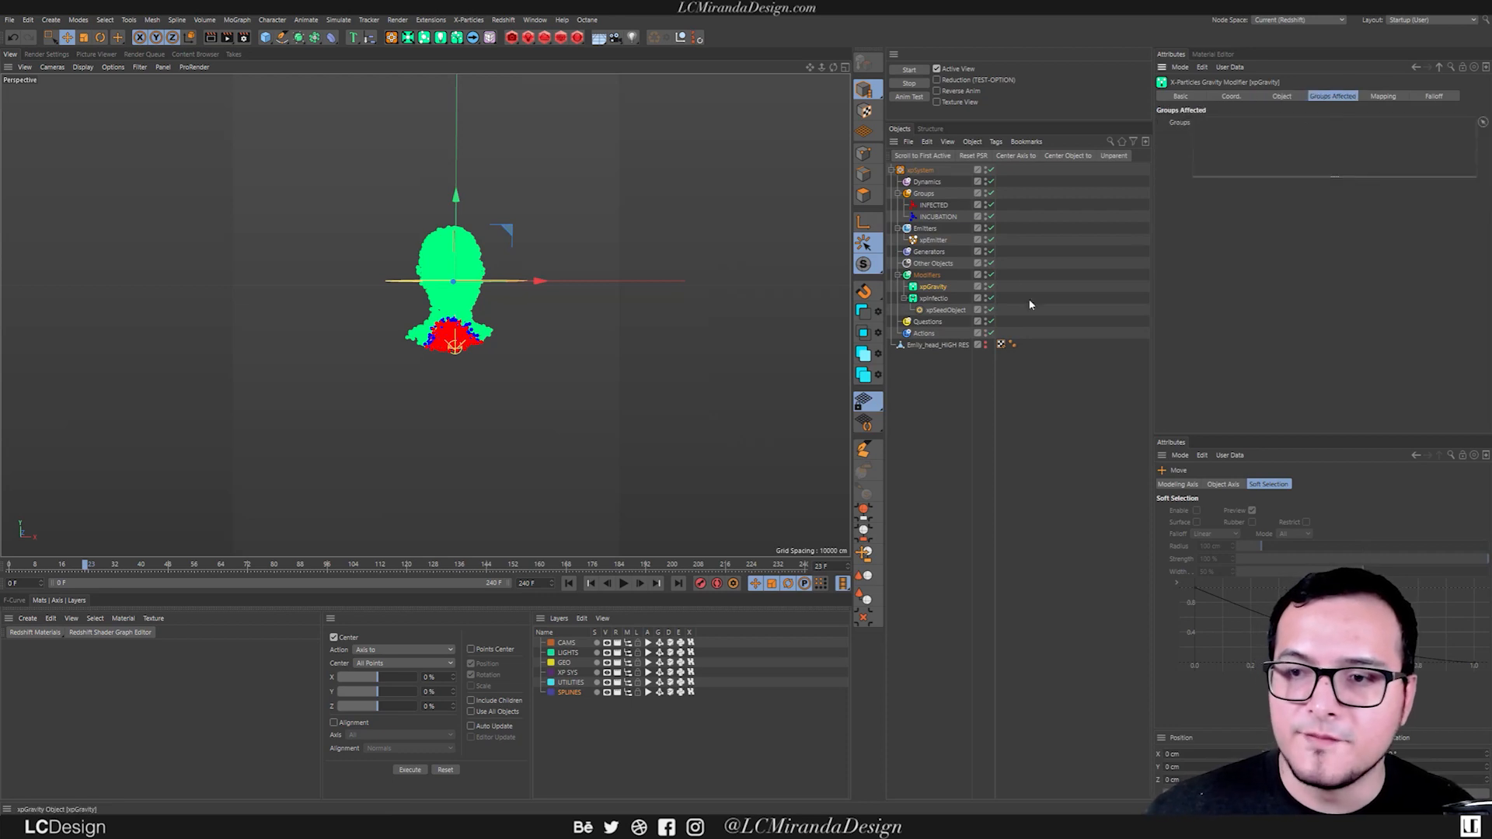
pyautogui.moveTo(933, 205); pyautogui.dragTo(1278, 156)
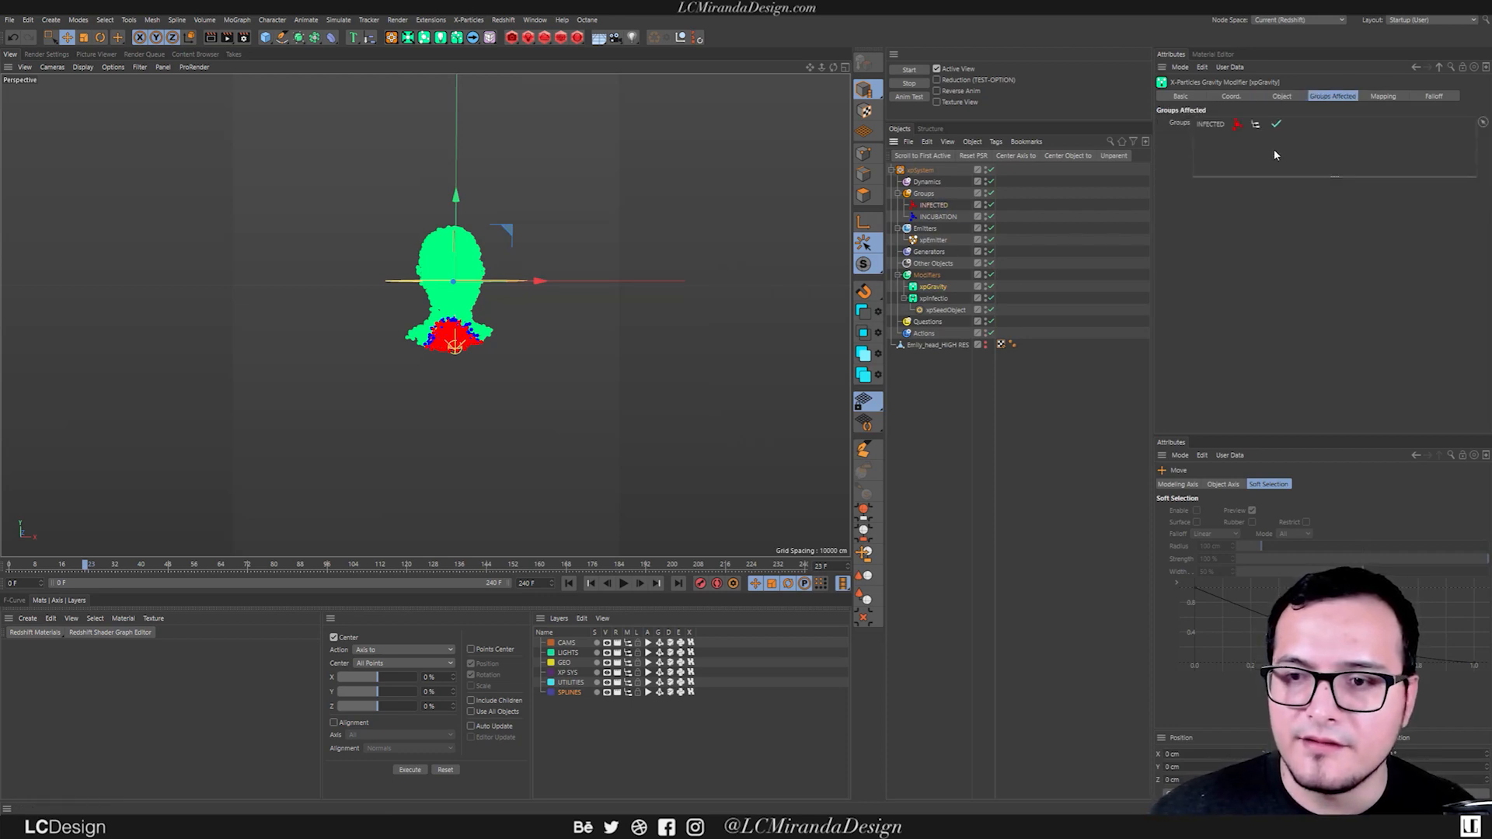
pyautogui.click(623, 582)
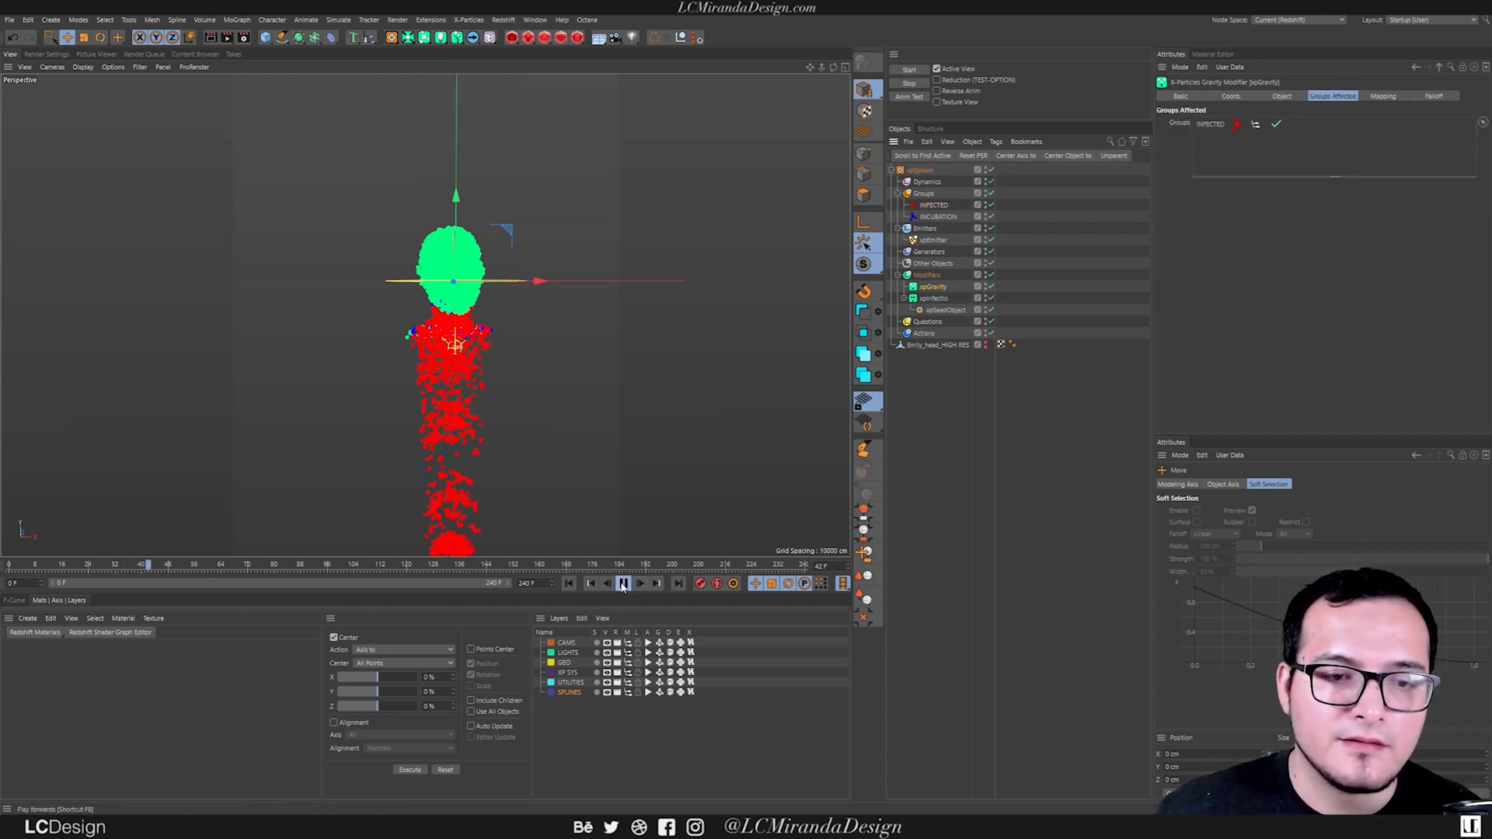
pyautogui.click(623, 583)
pyautogui.click(568, 582)
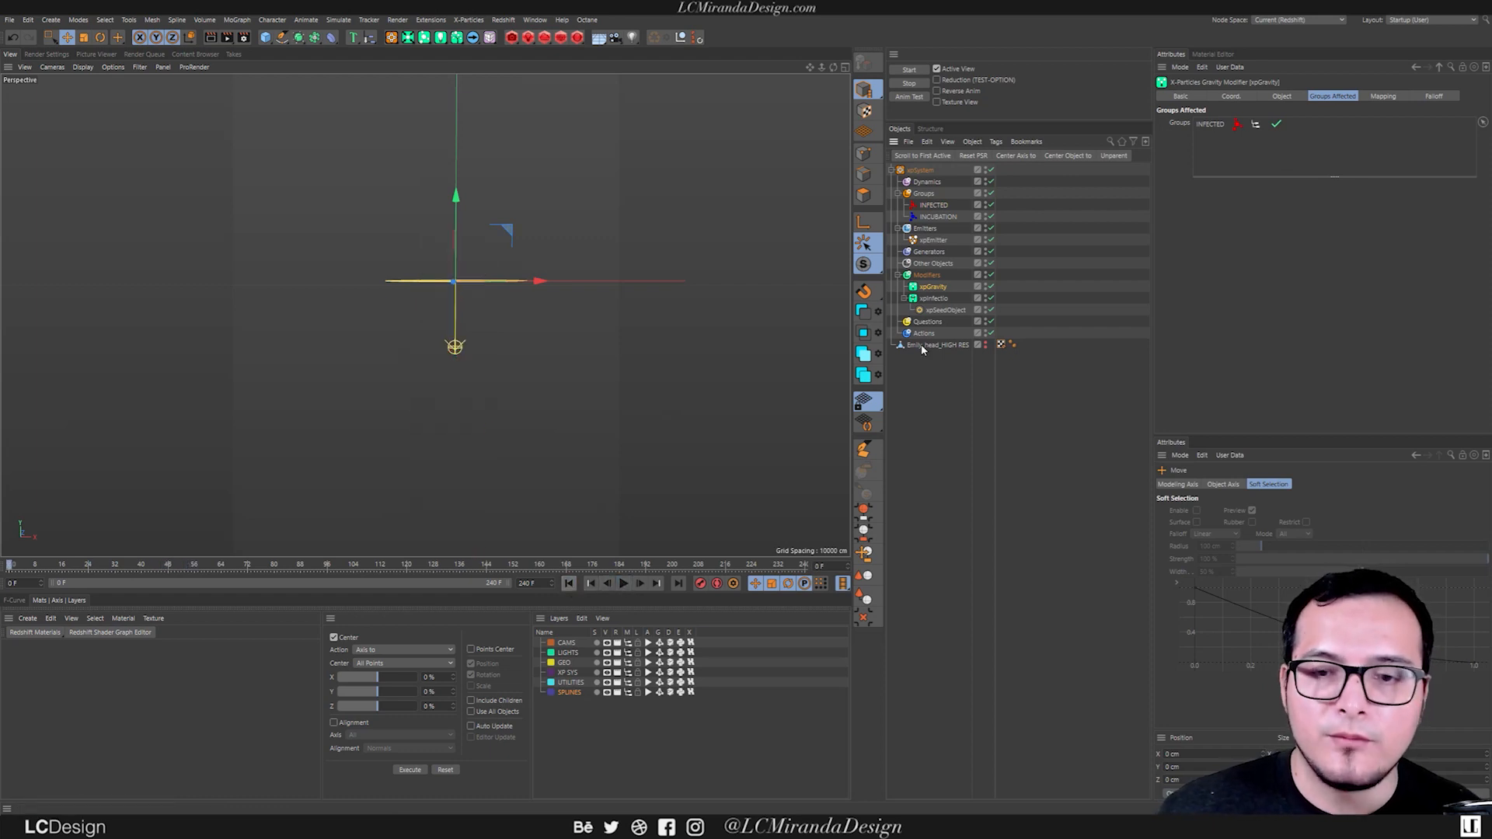
# Rotate the xpGravity modifier to point upward and set its Gravity Strength to 217 cm.
pyautogui.press('r')
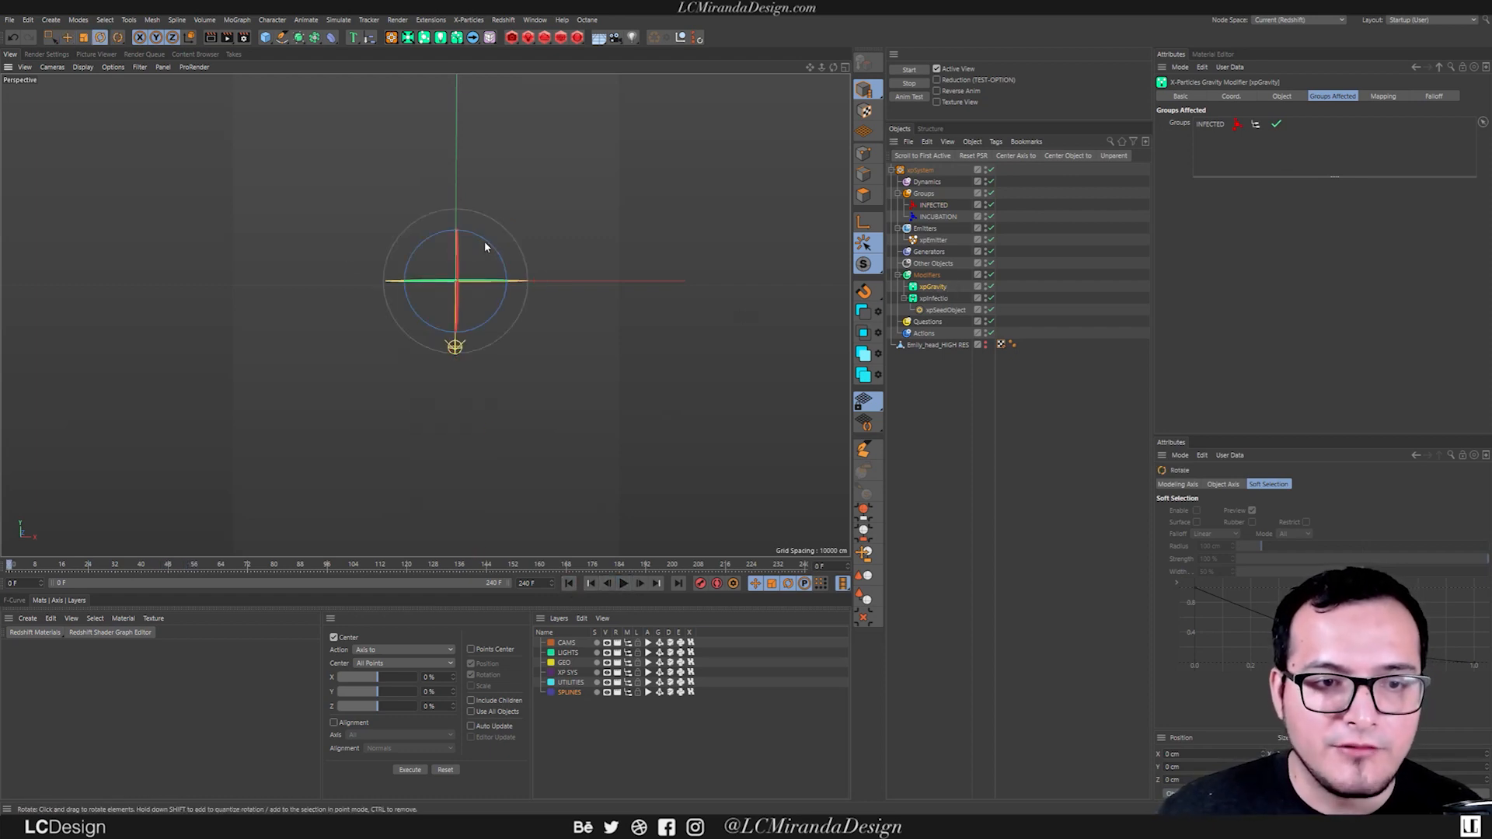
pyautogui.moveTo(486, 244); pyautogui.dragTo(416, 332)
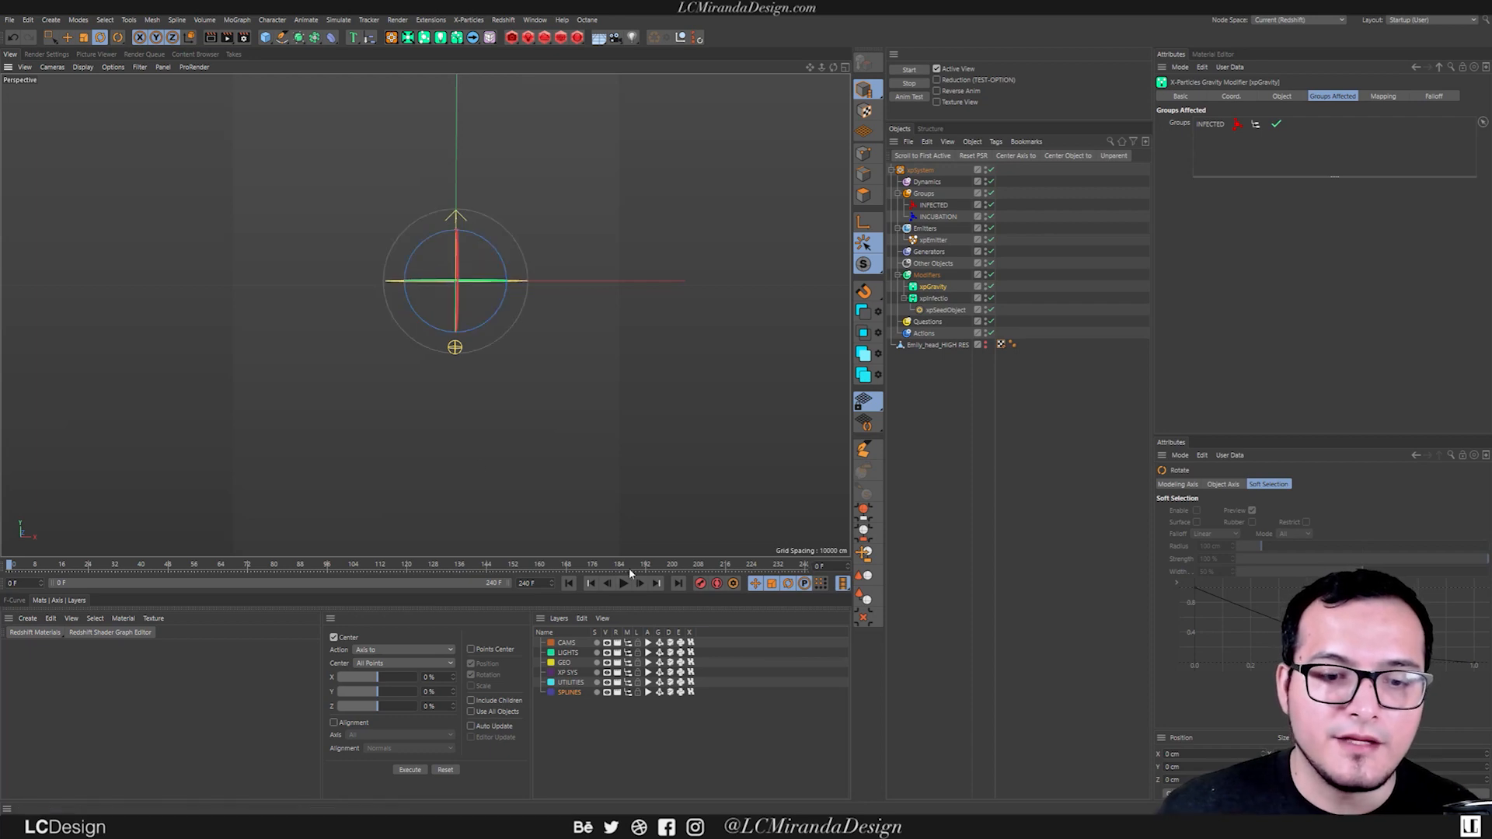
pyautogui.click(1282, 96)
pyautogui.moveTo(1329, 168); pyautogui.dragTo(1305, 172)
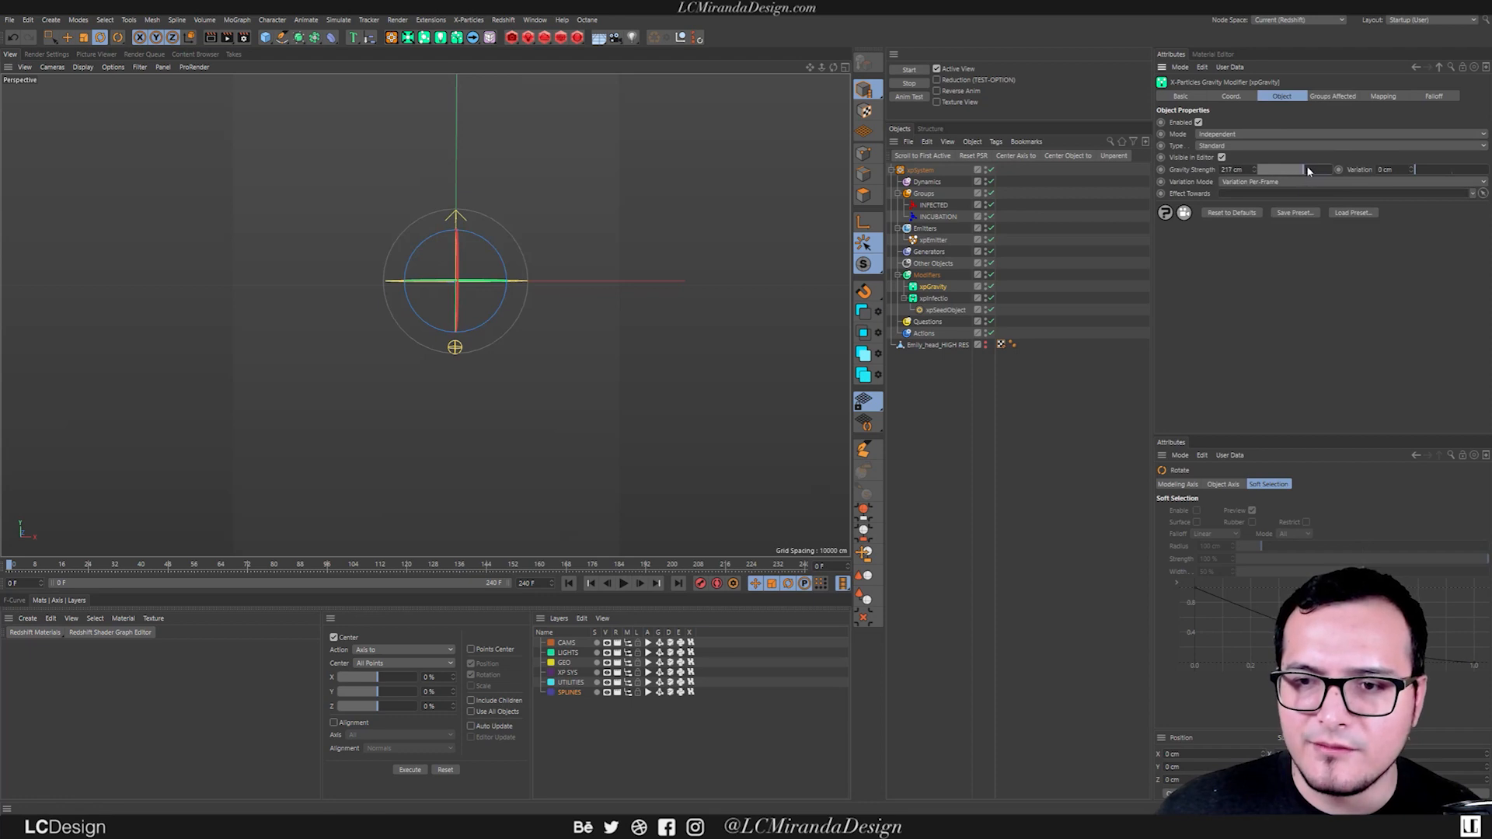
# Play the simulation to check the upward gravity on the infected particles, and rewind it.
pyautogui.click(623, 582)
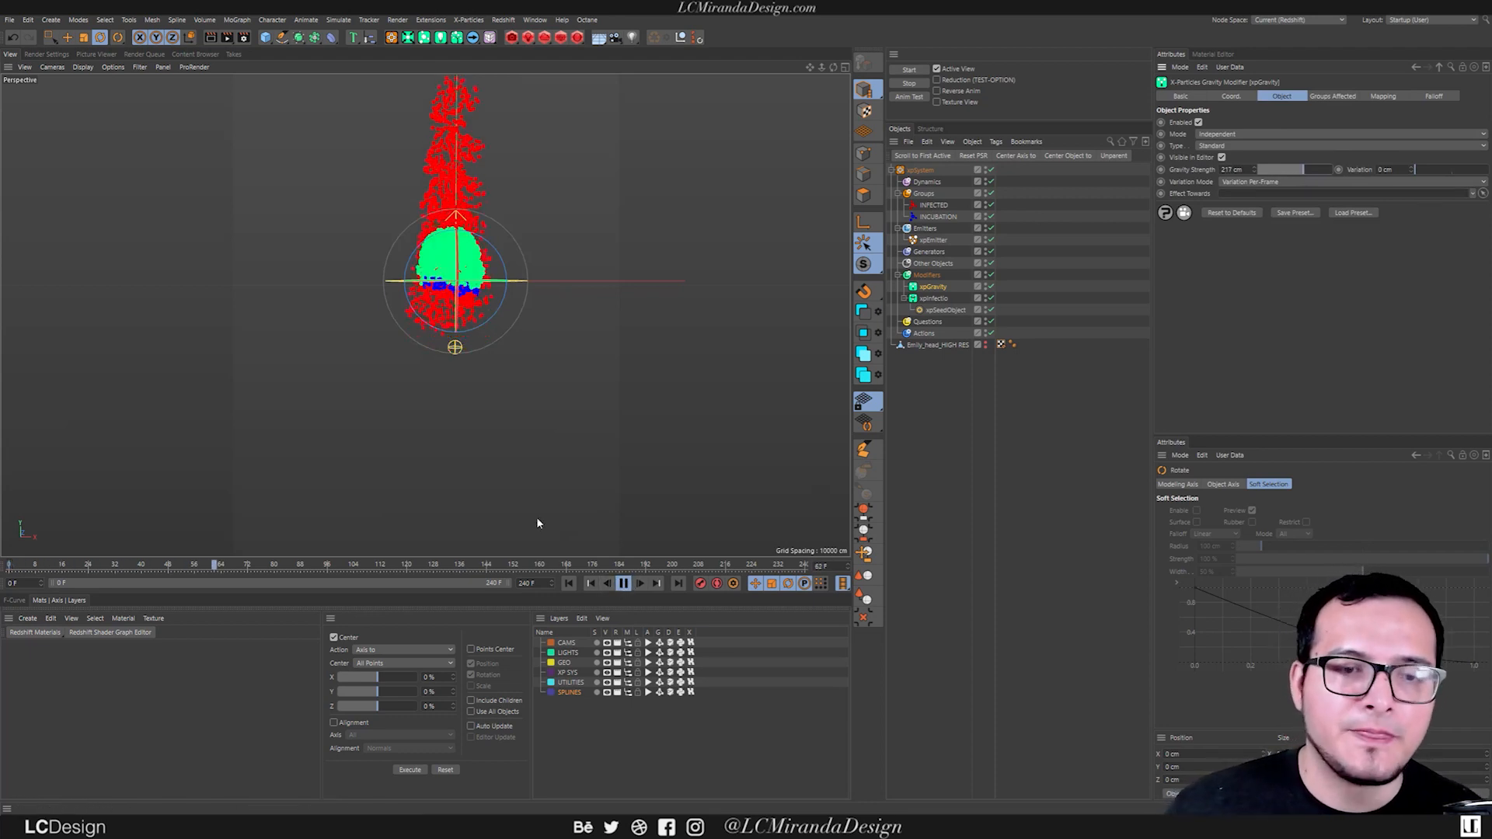
pyautogui.keyDown('alt'); pyautogui.moveTo(437, 249); pyautogui.dragTo(427, 295); pyautogui.keyUp('alt')
pyautogui.moveTo(425, 295)
pyautogui.keyDown('alt'); pyautogui.mouseDown(button='right')
pyautogui.moveTo(362, 313)
pyautogui.moveTo(425, 297)
pyautogui.mouseUp(button='right'); pyautogui.keyUp('alt')
pyautogui.keyDown('alt'); pyautogui.moveTo(446, 365); pyautogui.dragTo(381, 288, button='right'); pyautogui.keyUp('alt')
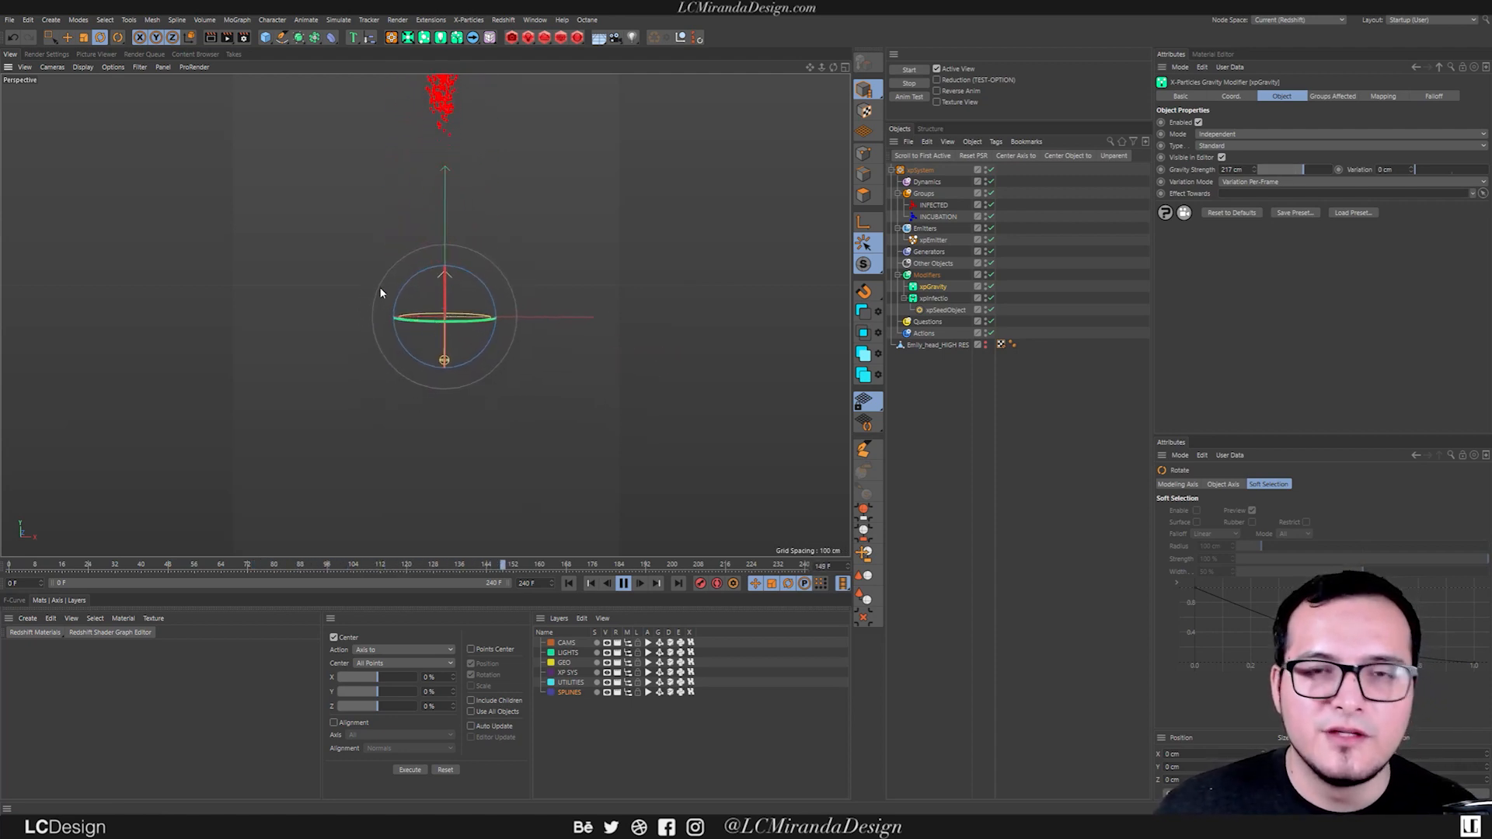
pyautogui.click(623, 583)
pyautogui.click(568, 582)
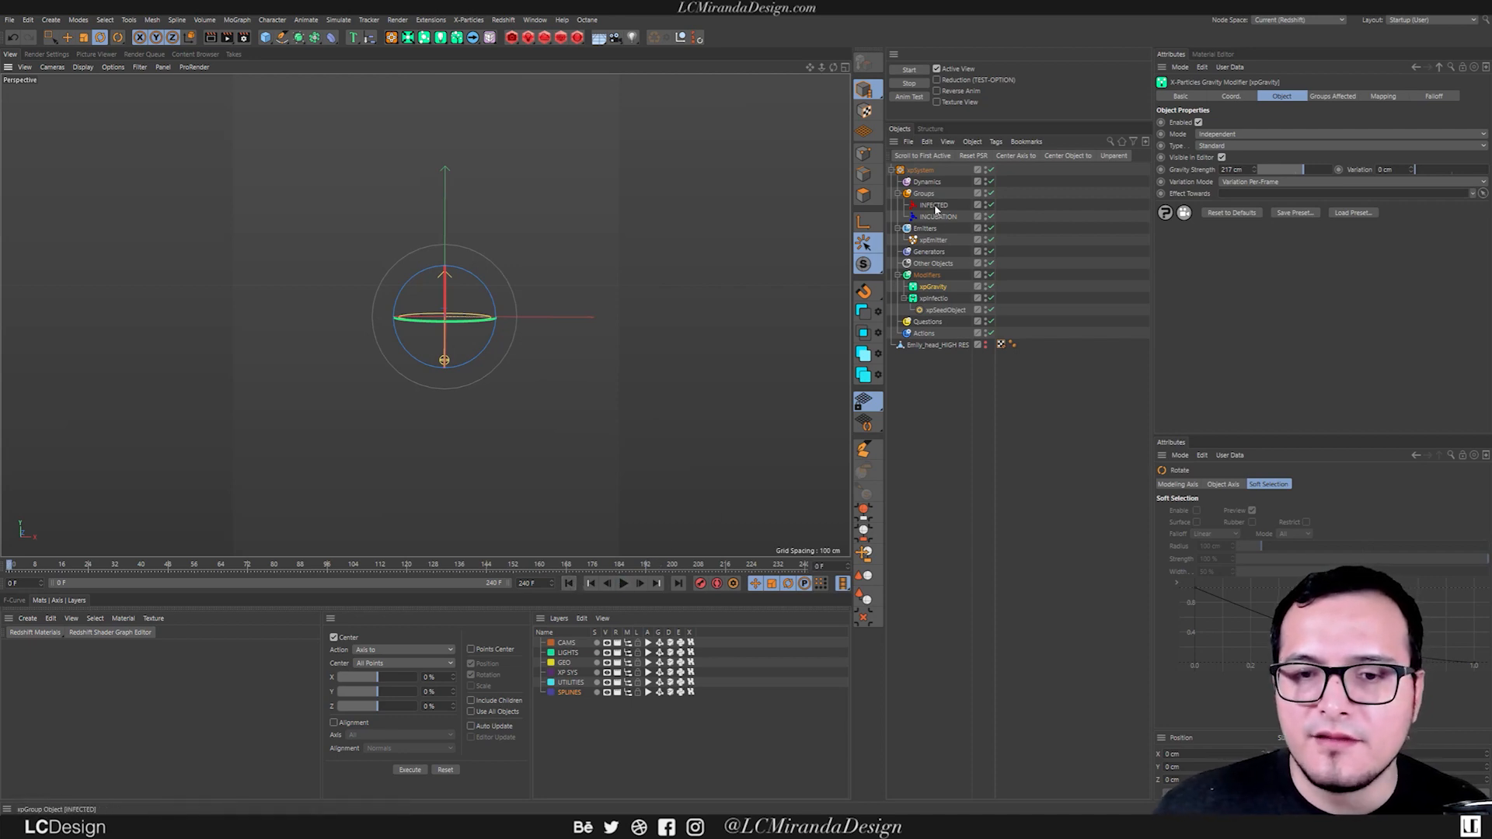
# Add an xpFlowField to the xpSystem's Dynamics folder and view its field around the head.
pyautogui.click(926, 183)
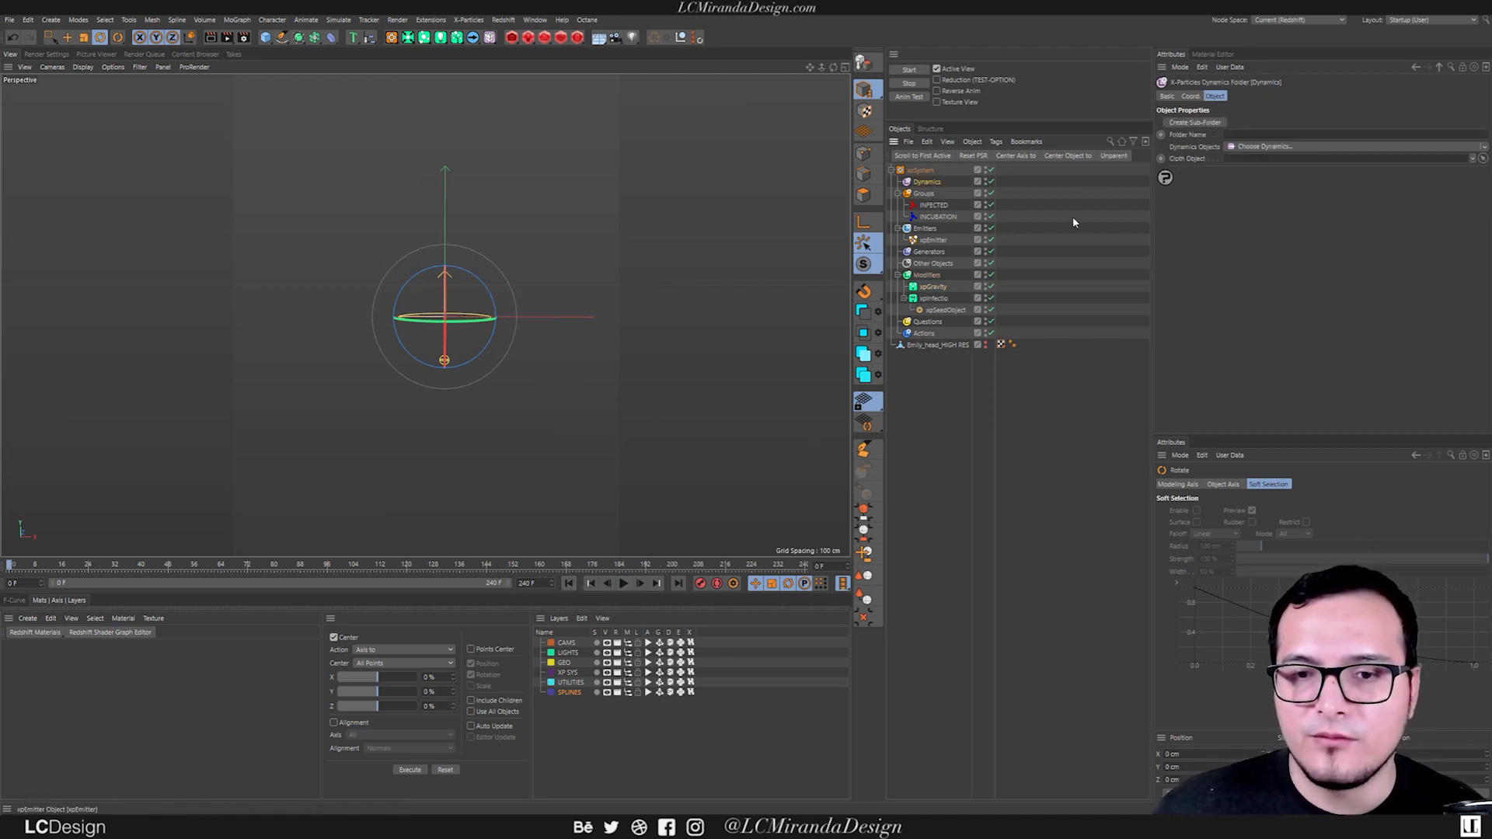
pyautogui.click(1259, 147)
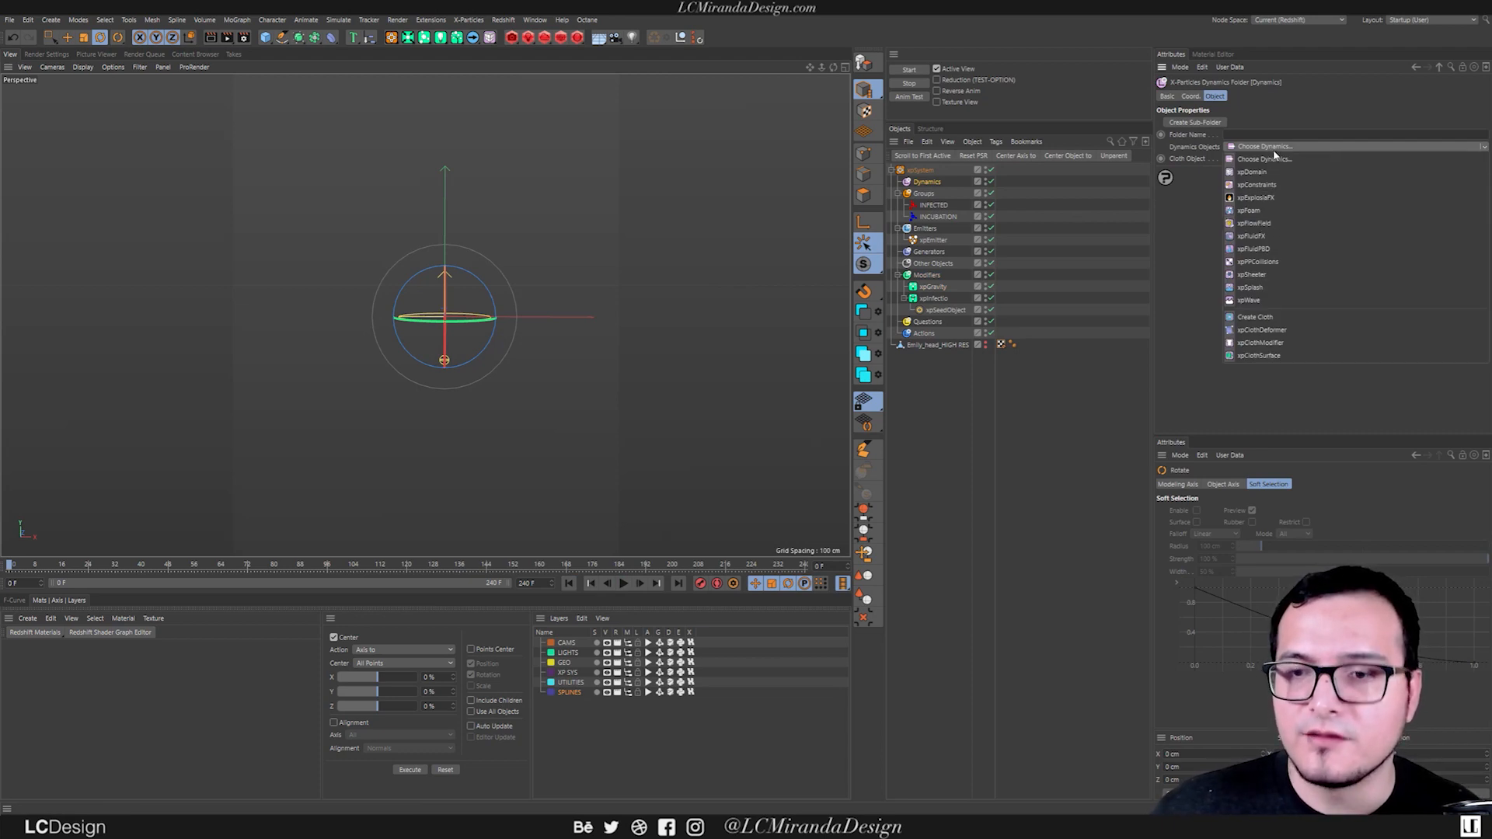
pyautogui.click(1259, 224)
pyautogui.keyDown('alt'); pyautogui.moveTo(405, 309); pyautogui.dragTo(628, 317); pyautogui.keyUp('alt')
pyautogui.moveTo(460, 320)
pyautogui.keyDown('alt'); pyautogui.mouseDown(button='right')
pyautogui.moveTo(470, 298)
pyautogui.moveTo(447, 305)
pyautogui.mouseUp(button='right'); pyautogui.keyUp('alt')
pyautogui.keyDown('alt'); pyautogui.moveTo(447, 304); pyautogui.dragTo(418, 303, button='middle'); pyautogui.keyUp('alt')
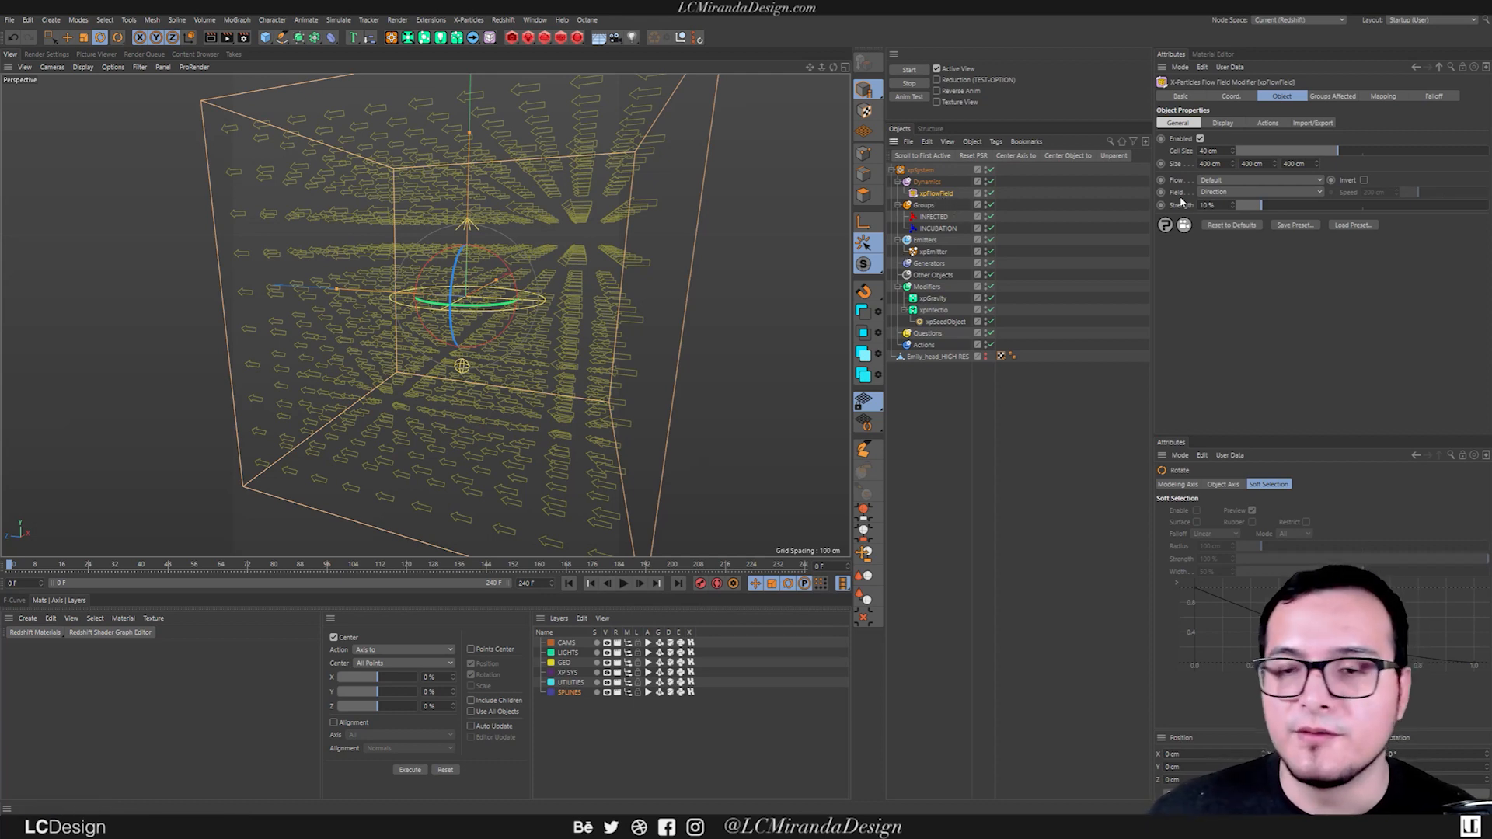
# Set the xpFlowField's Flow to Random and view the field's arrows from several angles.
pyautogui.click(1214, 183)
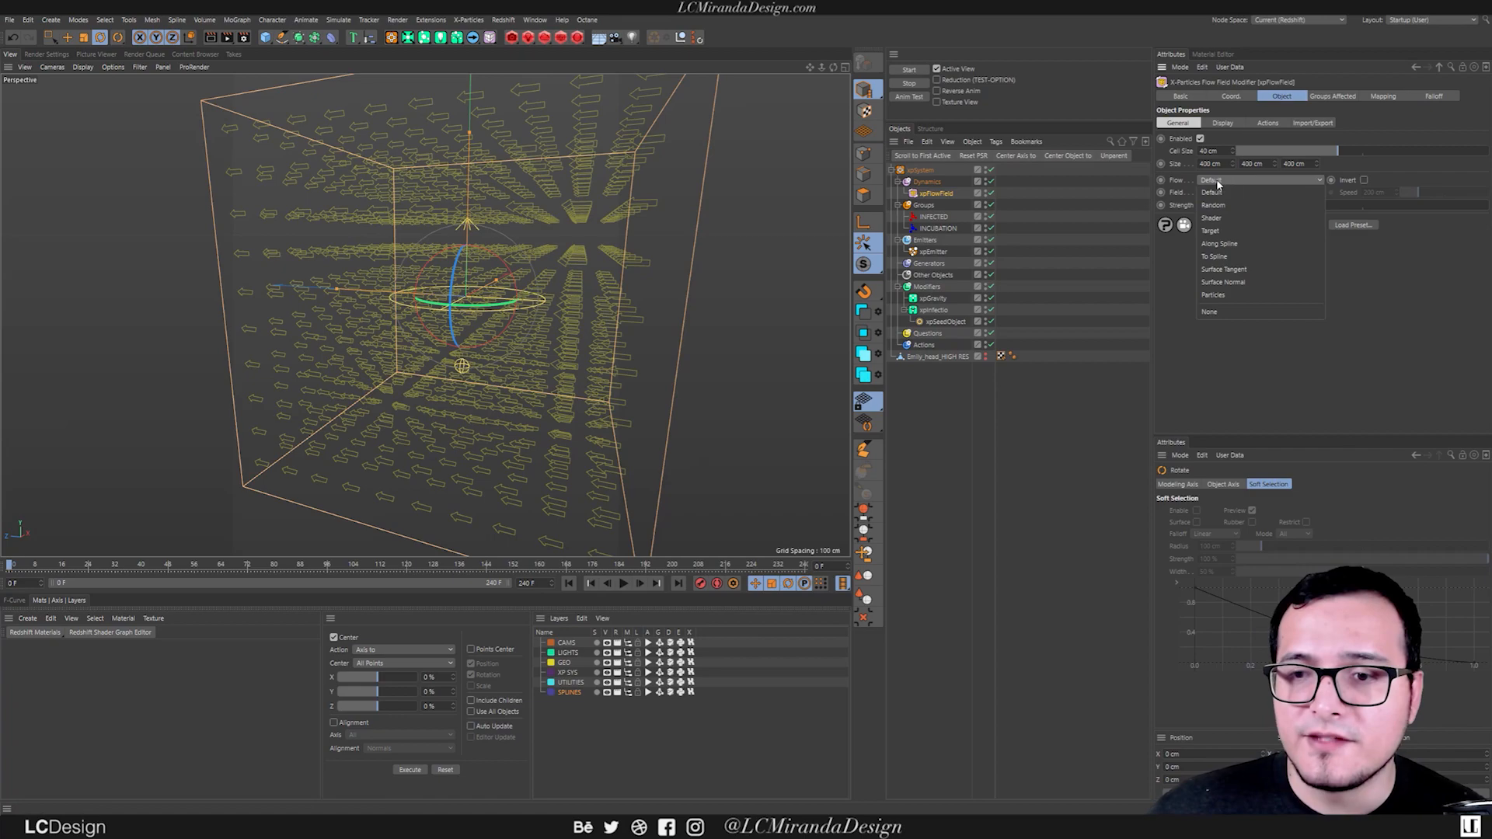
pyautogui.click(1213, 205)
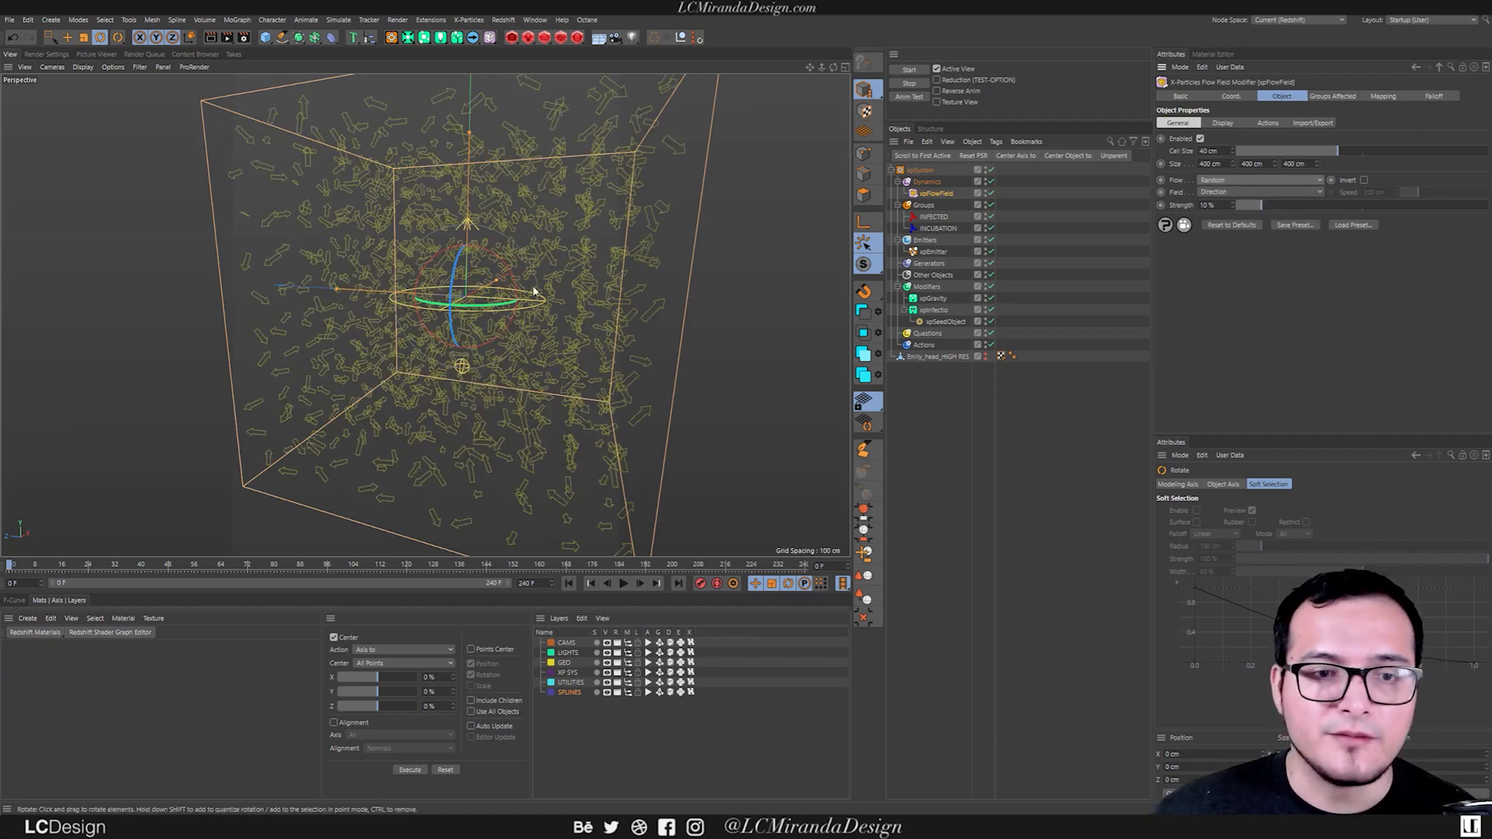
pyautogui.scroll(3, 640, 239)
pyautogui.keyDown('alt'); pyautogui.moveTo(642, 245); pyautogui.dragTo(688, 250, button='right'); pyautogui.keyUp('alt')
pyautogui.keyDown('alt'); pyautogui.moveTo(443, 293); pyautogui.dragTo(569, 263); pyautogui.keyUp('alt')
pyautogui.keyDown('alt'); pyautogui.moveTo(569, 263); pyautogui.dragTo(436, 311, button='right'); pyautogui.keyUp('alt')
pyautogui.keyDown('alt'); pyautogui.moveTo(425, 316); pyautogui.dragTo(505, 326); pyautogui.keyUp('alt')
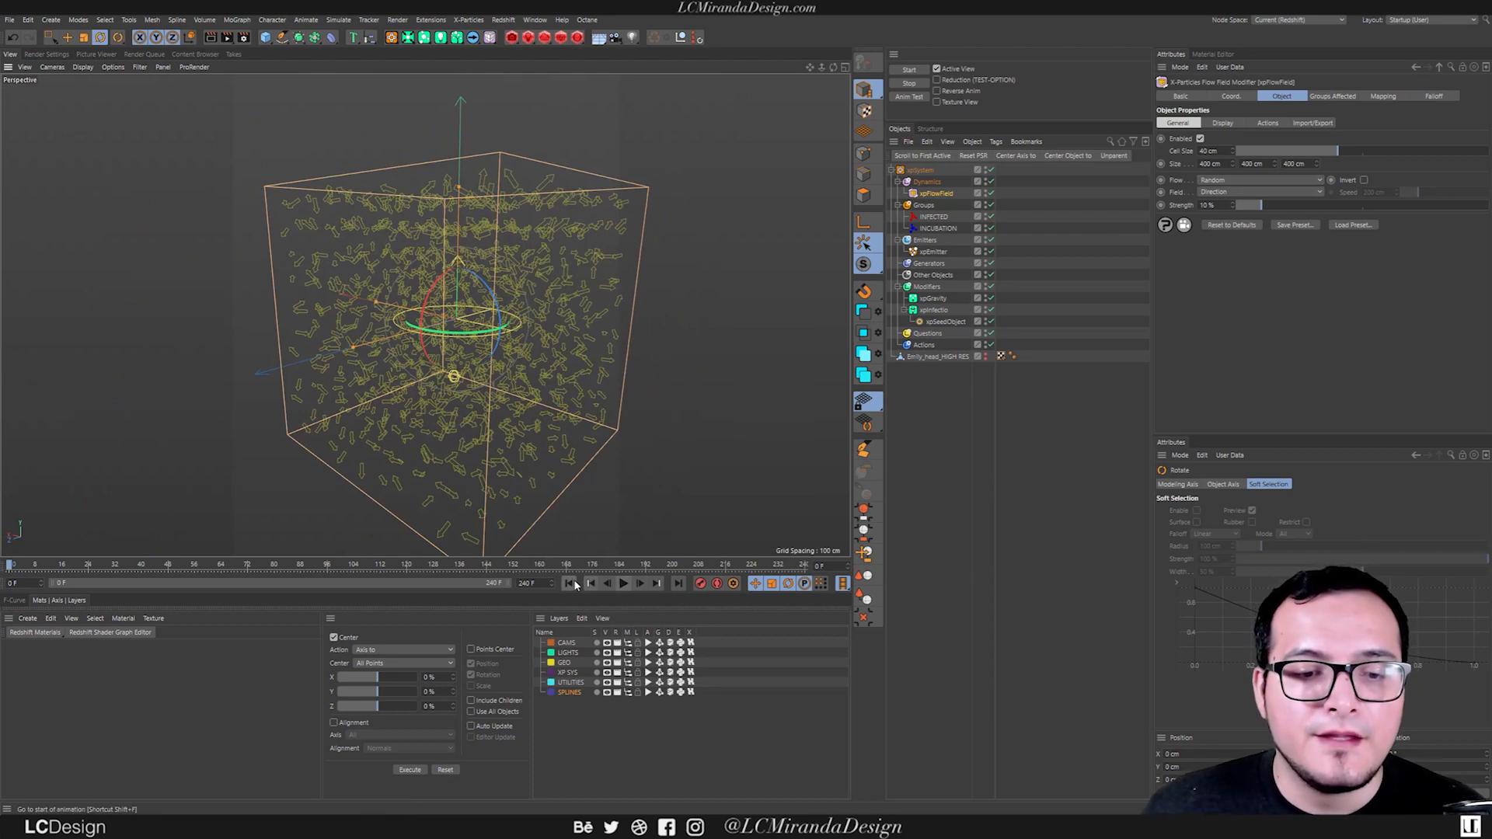
# Play the simulation to check the random flow field's effect on the particles, and rewind it.
pyautogui.click(623, 585)
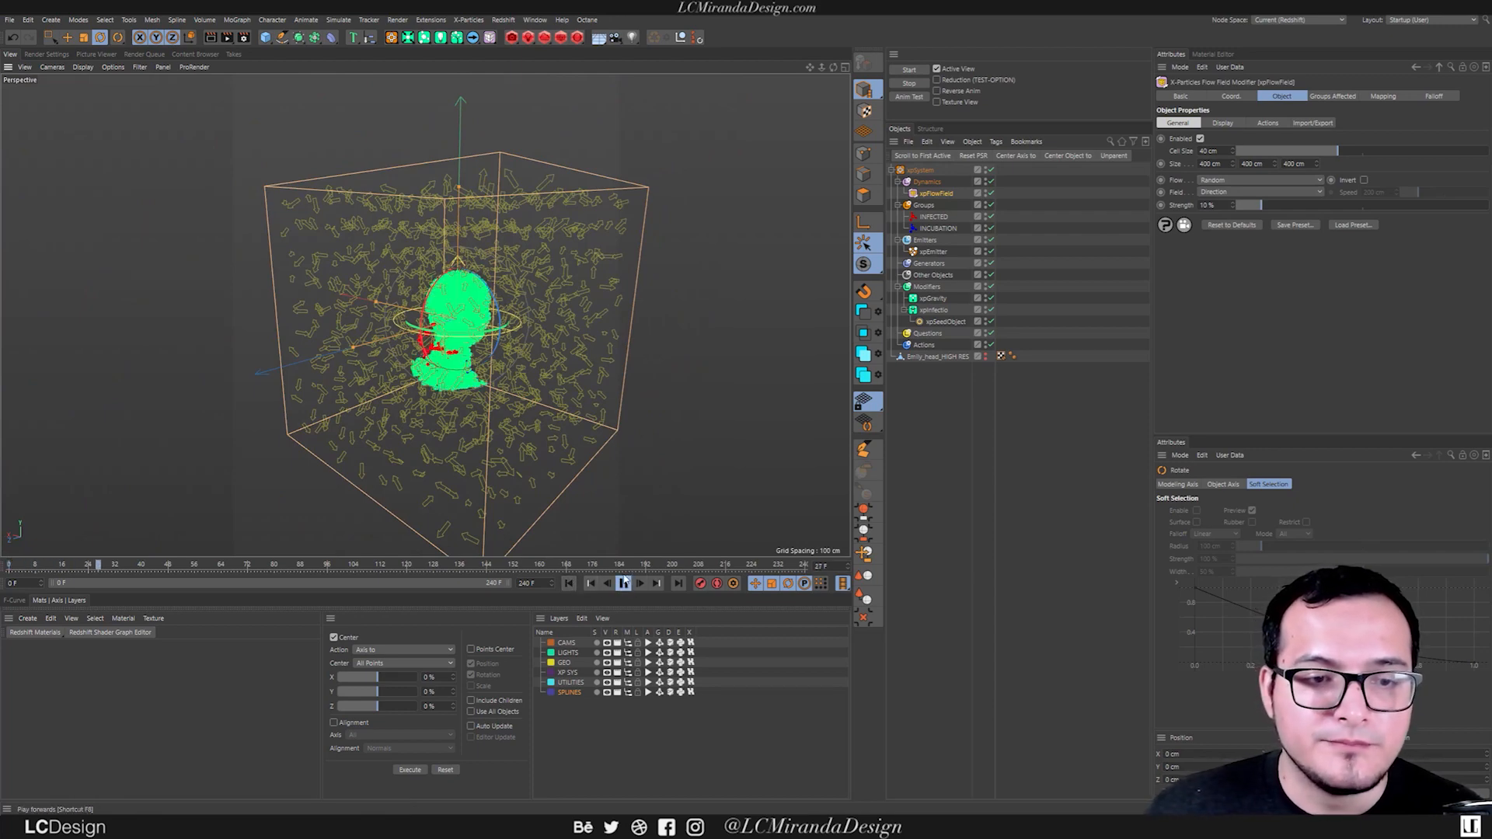
pyautogui.keyDown('alt'); pyautogui.moveTo(567, 334); pyautogui.dragTo(536, 297); pyautogui.keyUp('alt')
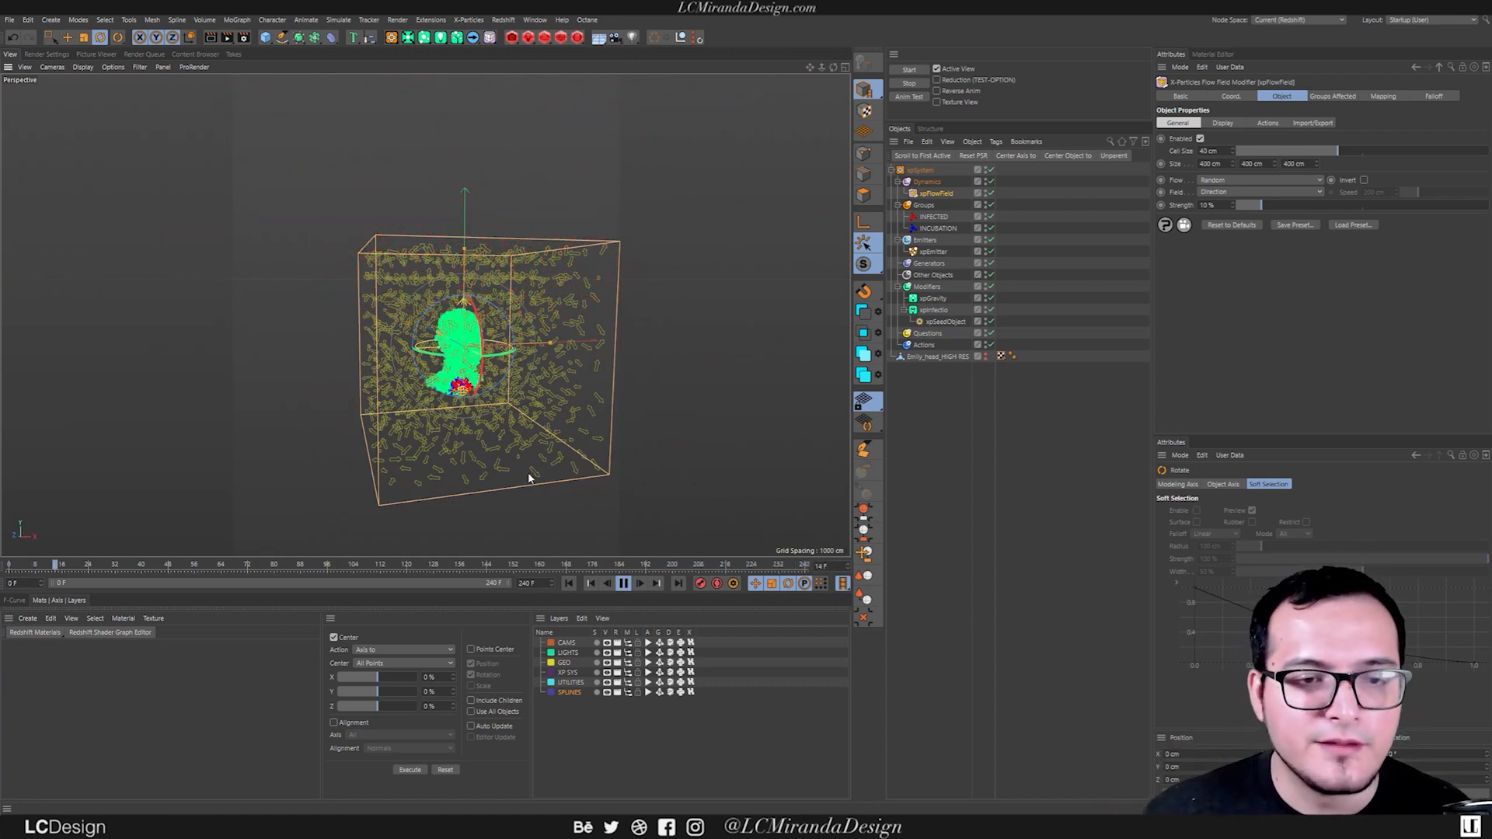
pyautogui.click(623, 583)
pyautogui.click(569, 583)
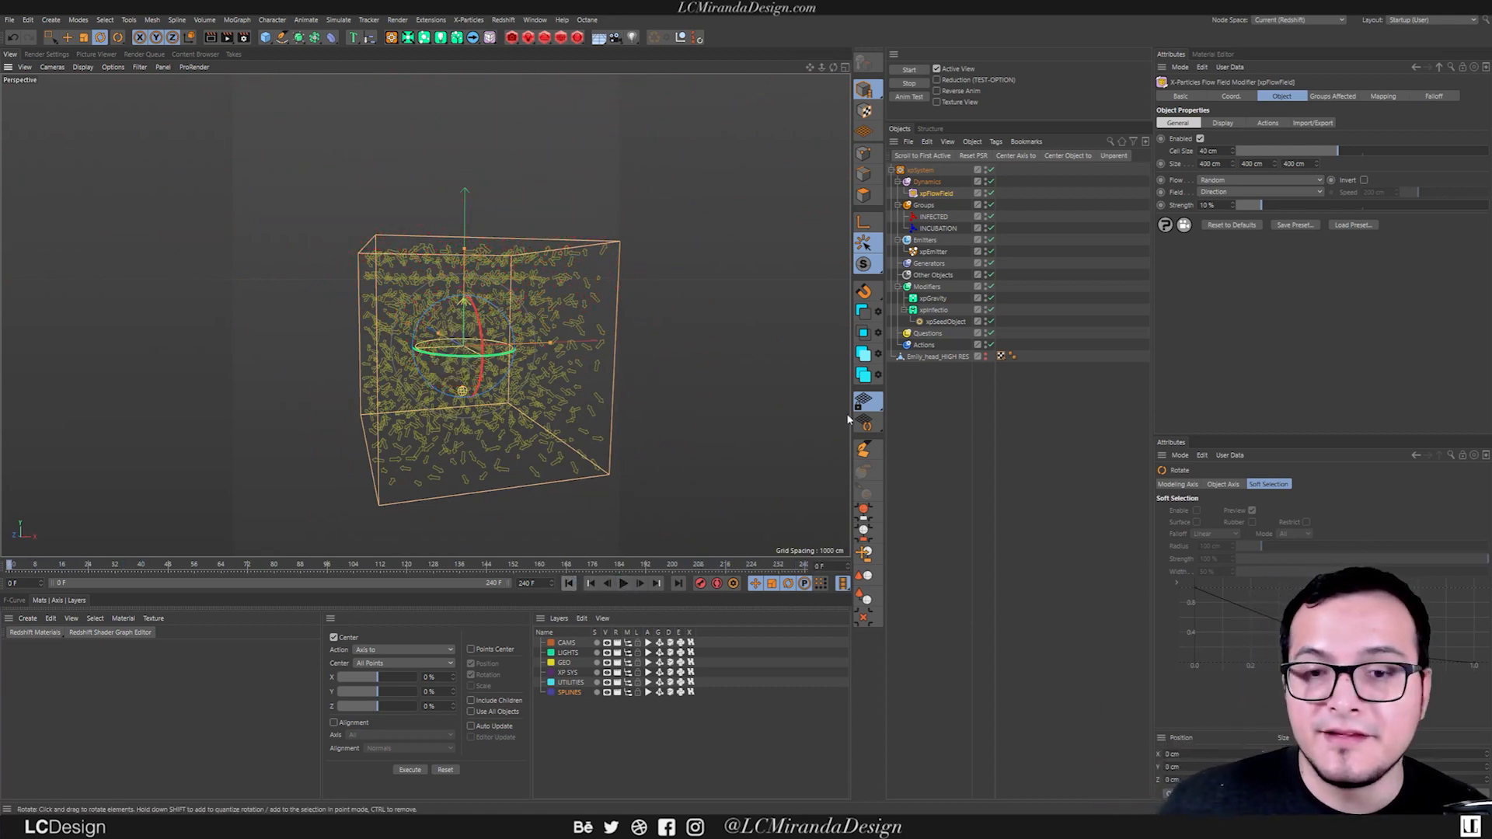
pyautogui.moveTo(488, 336)
pyautogui.keyDown('alt'); pyautogui.mouseDown()
pyautogui.moveTo(557, 343)
pyautogui.moveTo(495, 347)
pyautogui.mouseUp(); pyautogui.keyUp('alt')
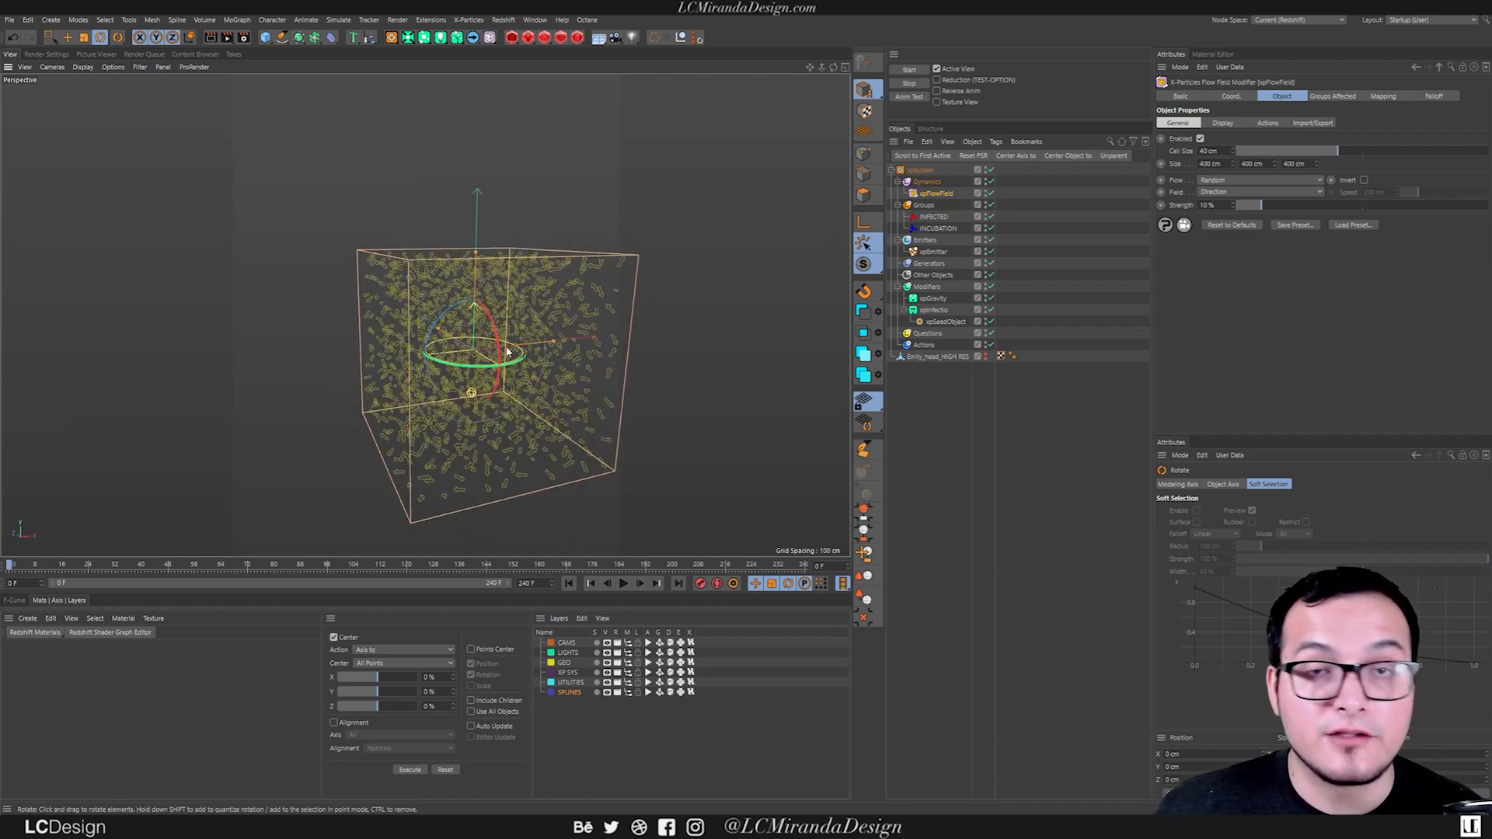
pyautogui.keyDown('alt'); pyautogui.moveTo(465, 347); pyautogui.dragTo(451, 336, button='middle'); pyautogui.keyUp('alt')
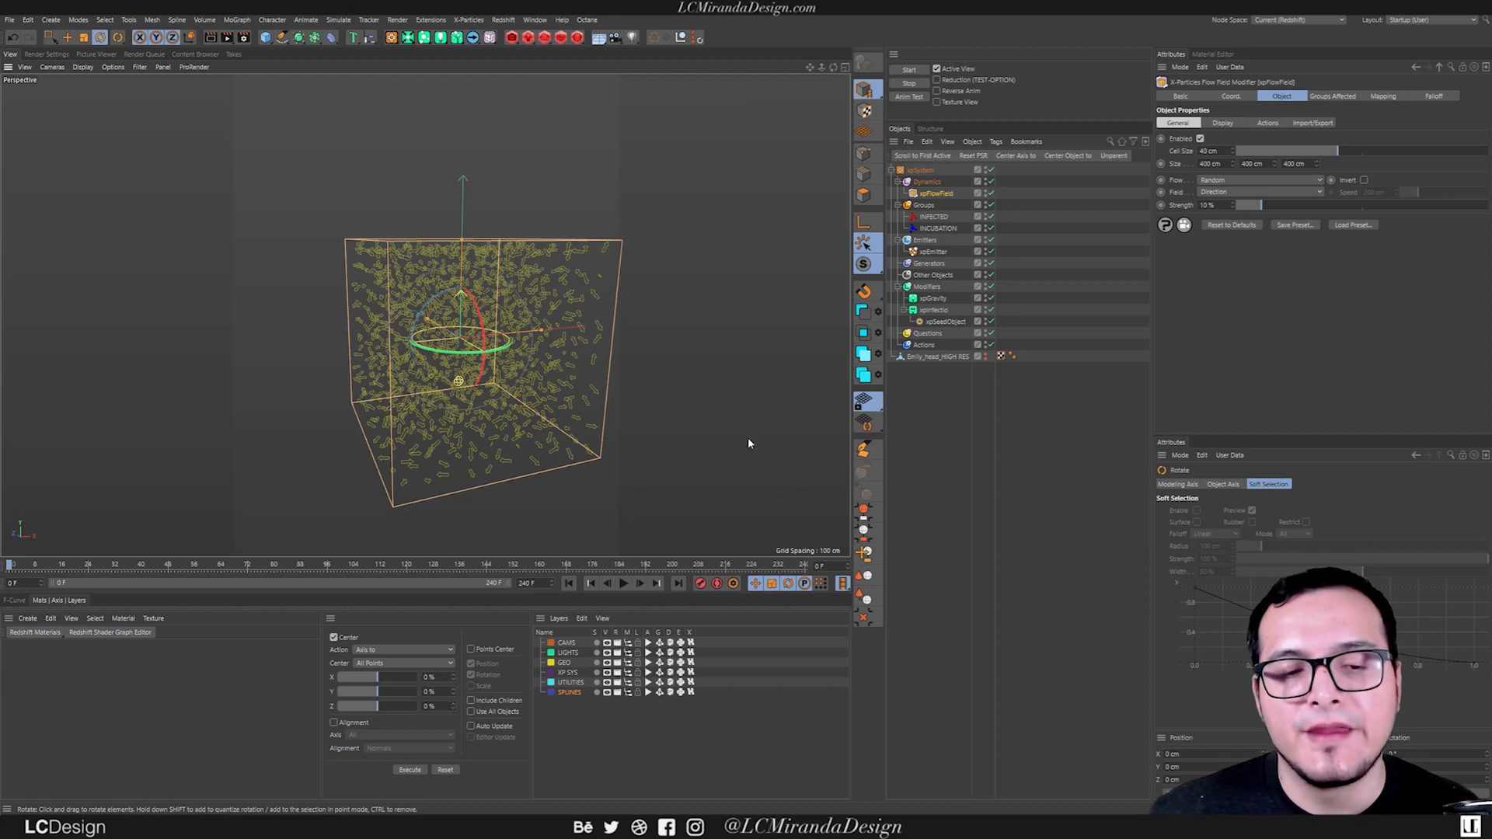
pyautogui.keyDown('alt'); pyautogui.moveTo(514, 345); pyautogui.dragTo(522, 345, button='middle'); pyautogui.keyUp('alt')
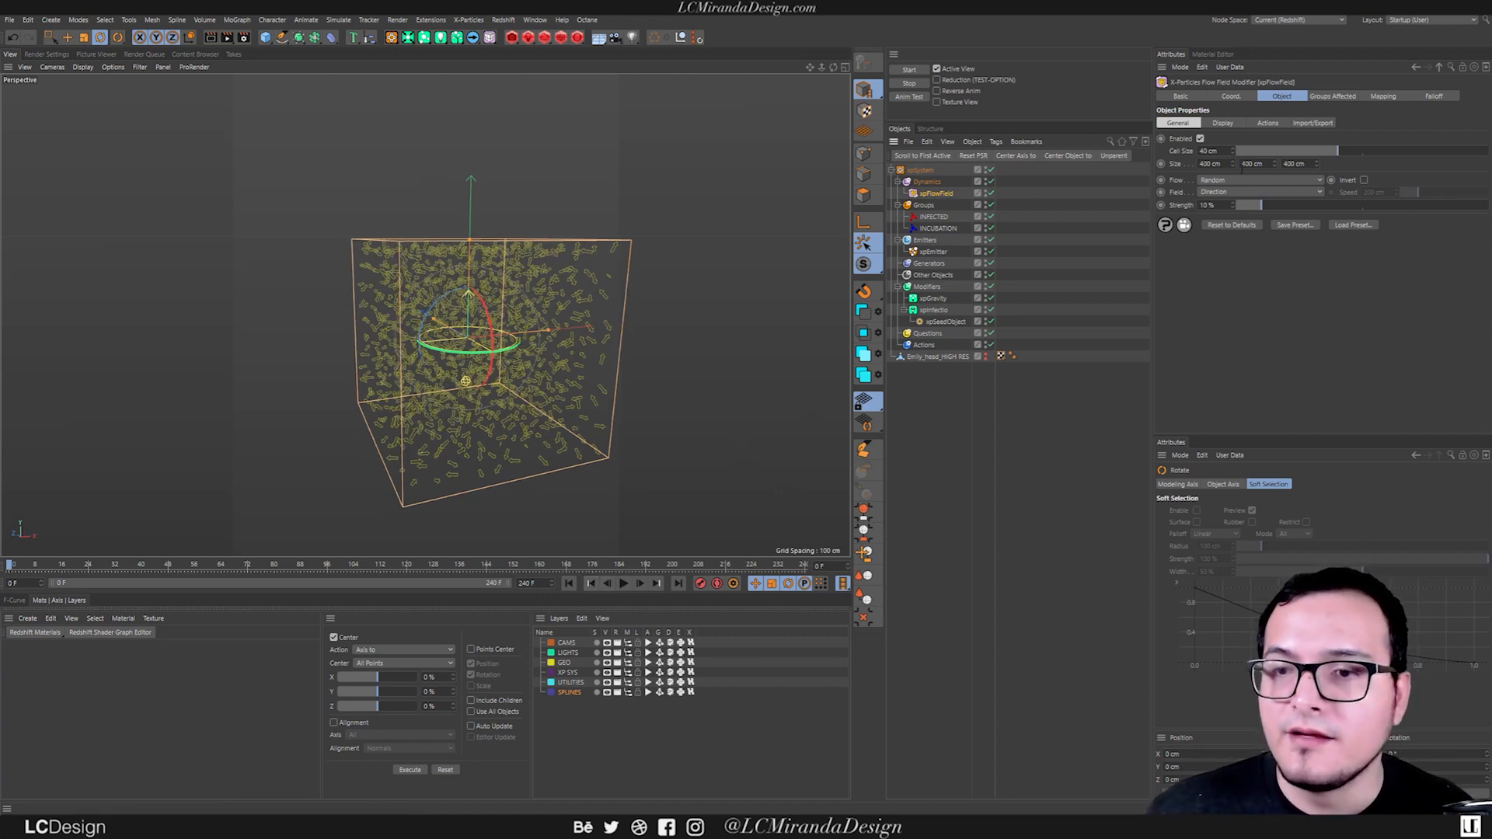
# Set the xpFlowField's Flow to Default.
pyautogui.click(1226, 180)
pyautogui.click(1227, 196)
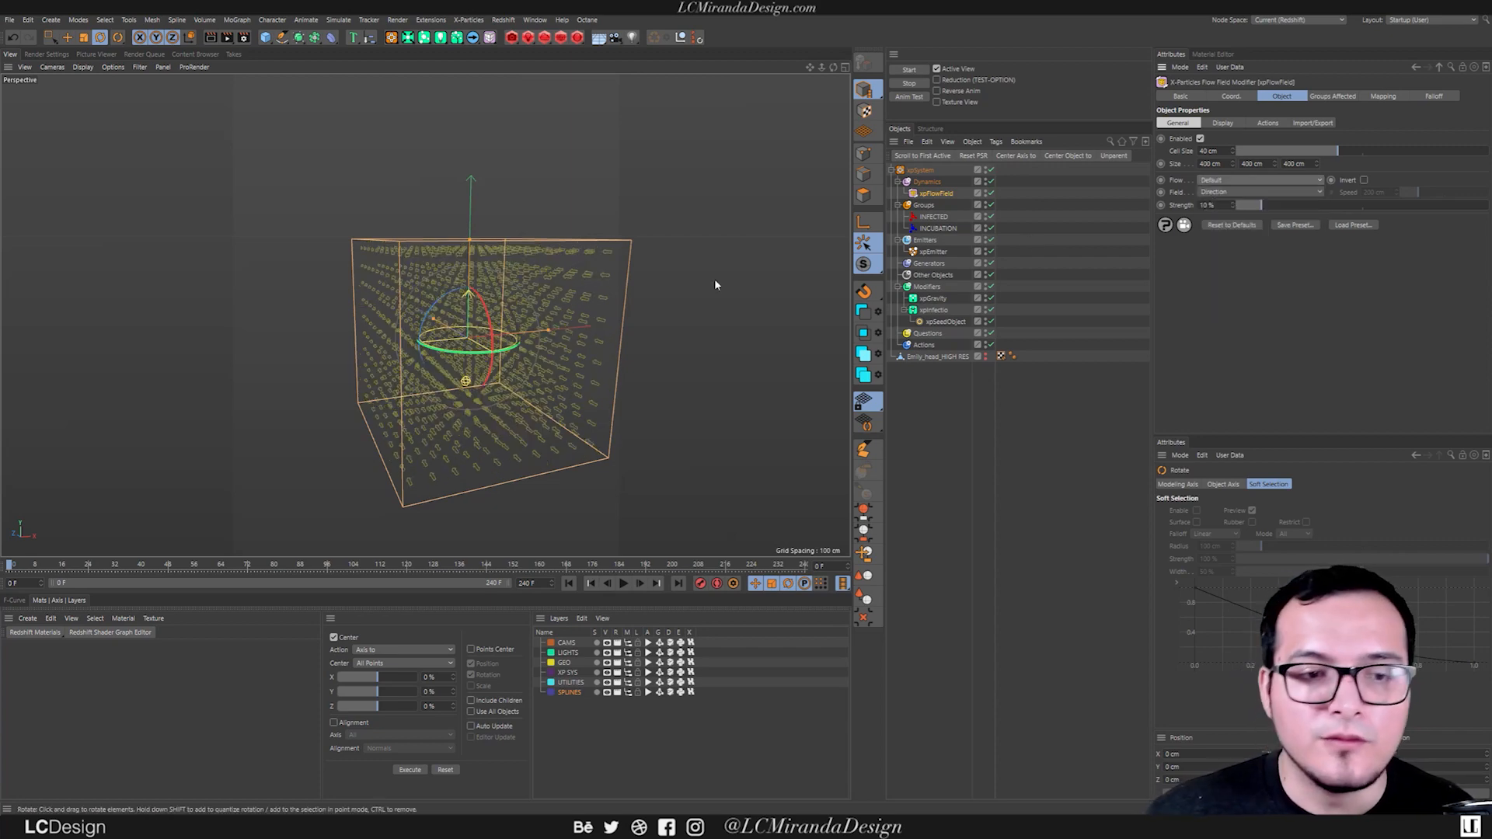
pyautogui.keyDown('alt'); pyautogui.moveTo(442, 298); pyautogui.dragTo(494, 285); pyautogui.keyUp('alt')
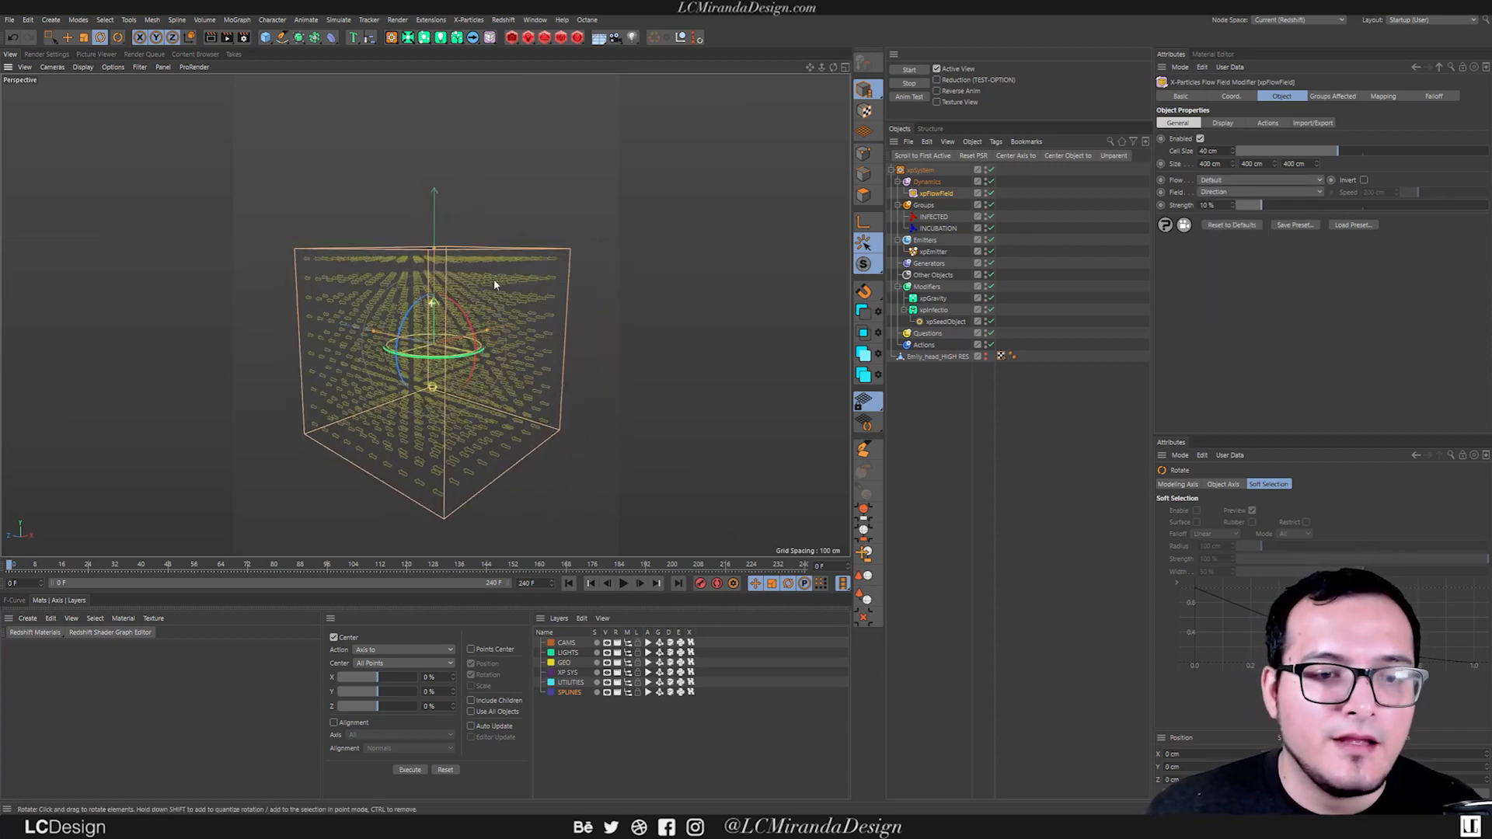
# Add a Circle spline to the scene.
pyautogui.click(282, 37)
pyautogui.click(399, 74)
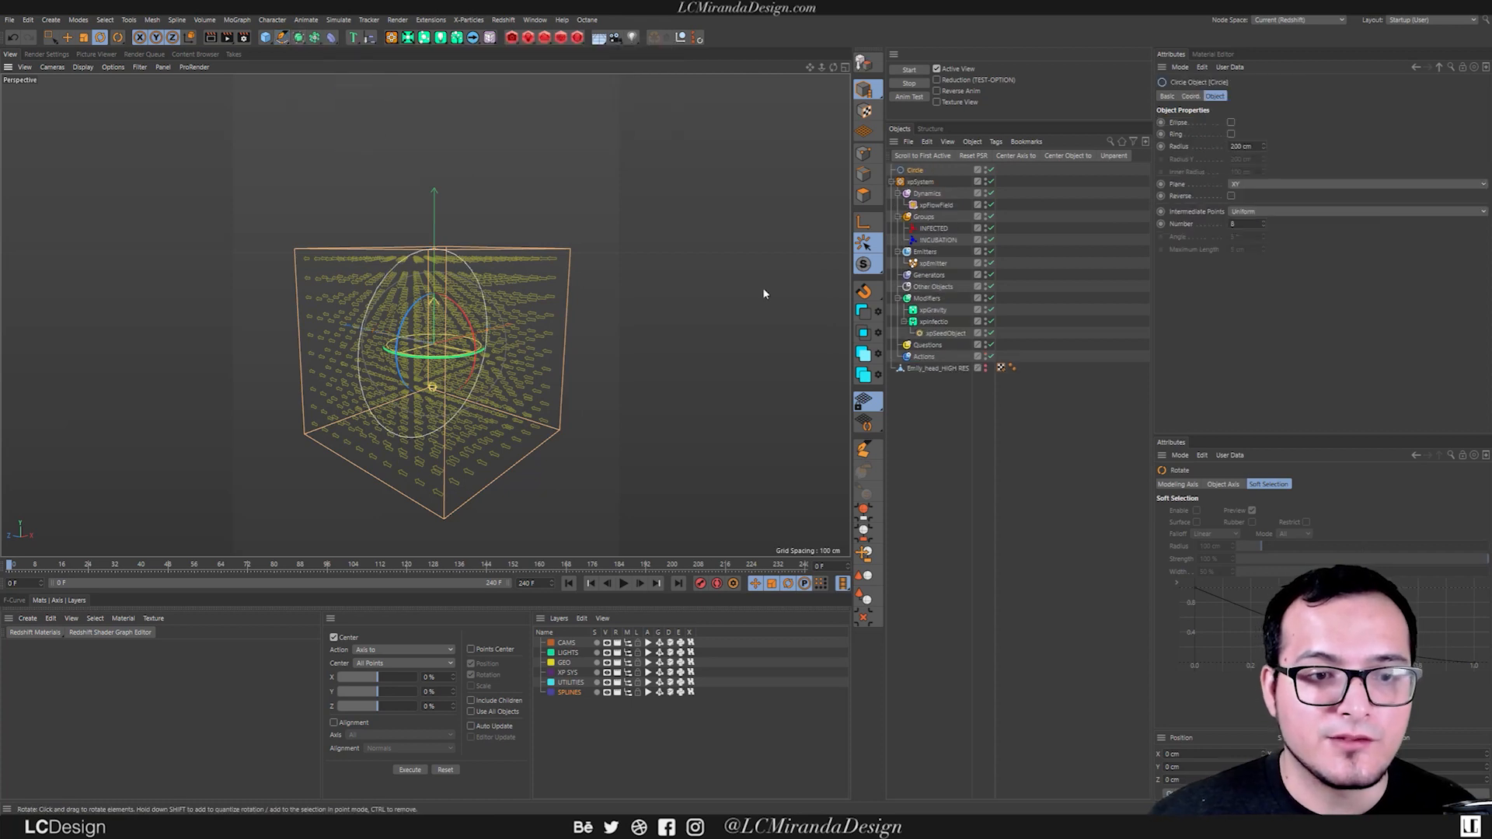
# With the xpFlowField hidden in the viewport, duplicate the Circle spline and scale the copy down to a small profile.
pyautogui.click(985, 205)
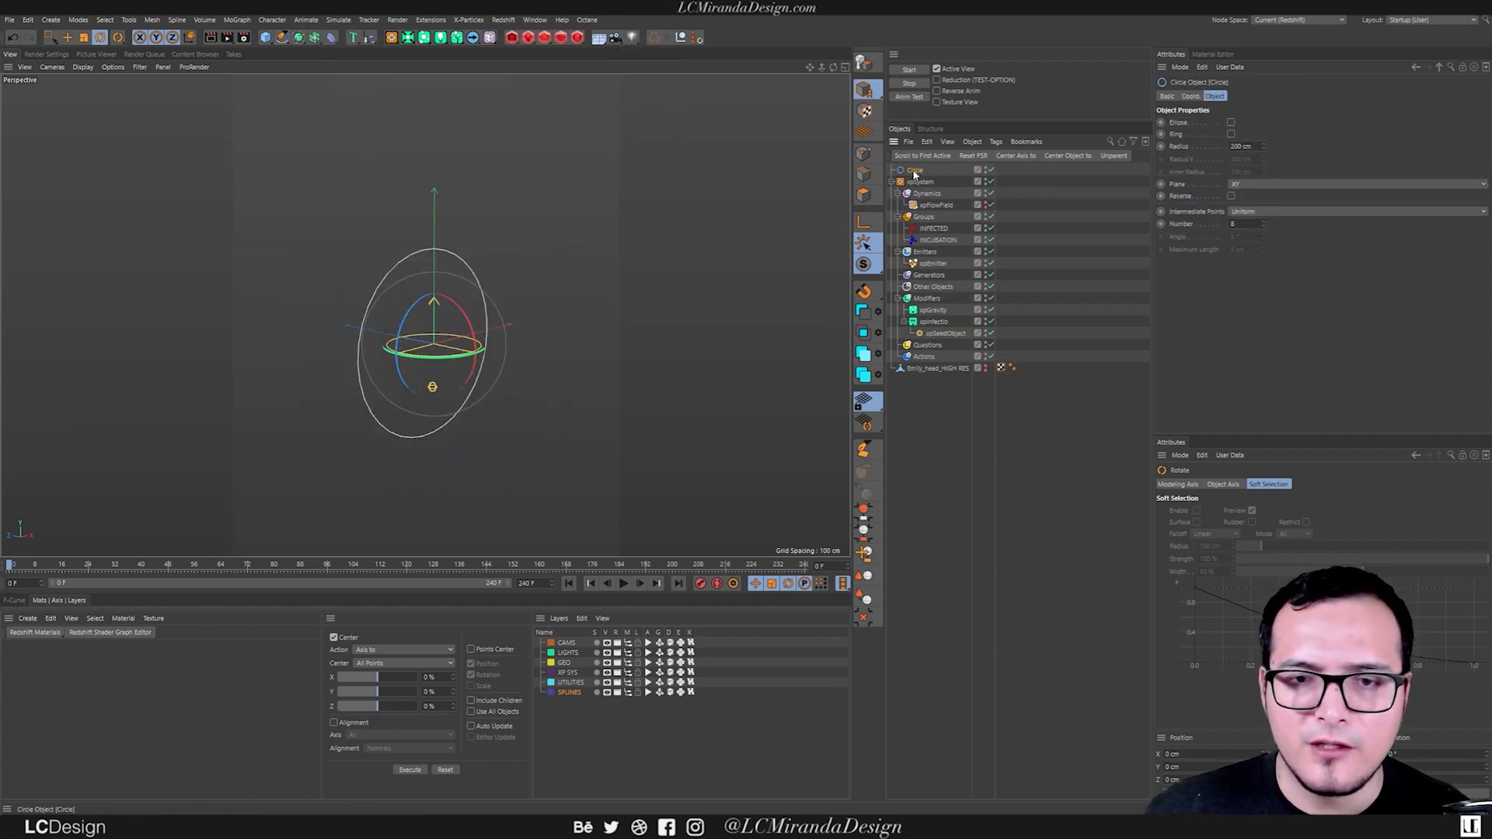
pyautogui.keyDown('alt'); pyautogui.moveTo(382, 346); pyautogui.dragTo(454, 323); pyautogui.keyUp('alt')
pyautogui.press('t')
pyautogui.moveTo(676, 326); pyautogui.dragTo(434, 357)
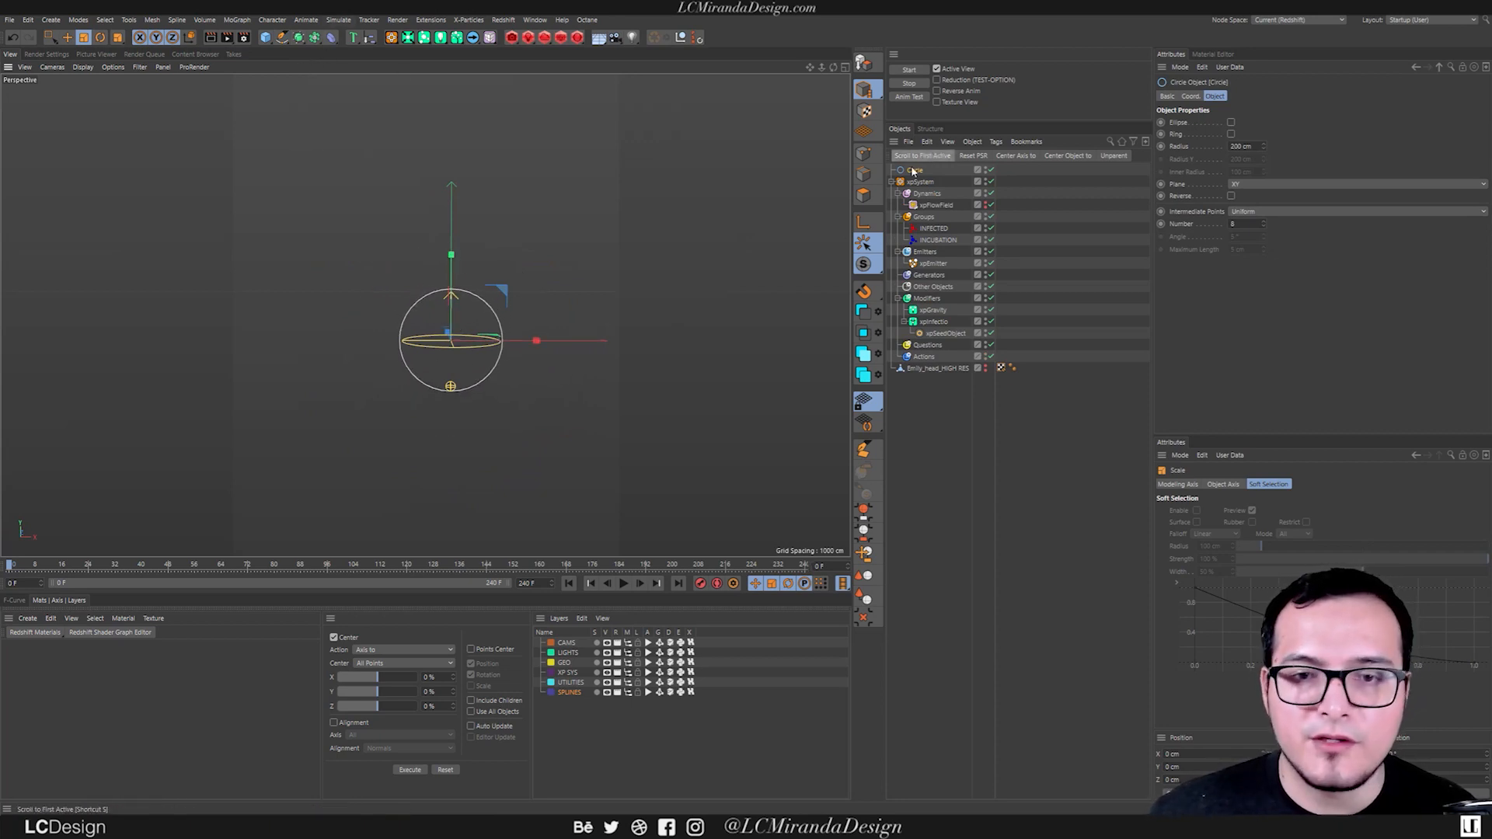
pyautogui.keyDown('ctrl'); pyautogui.moveTo(915, 174); pyautogui.dragTo(917, 184); pyautogui.keyUp('ctrl')
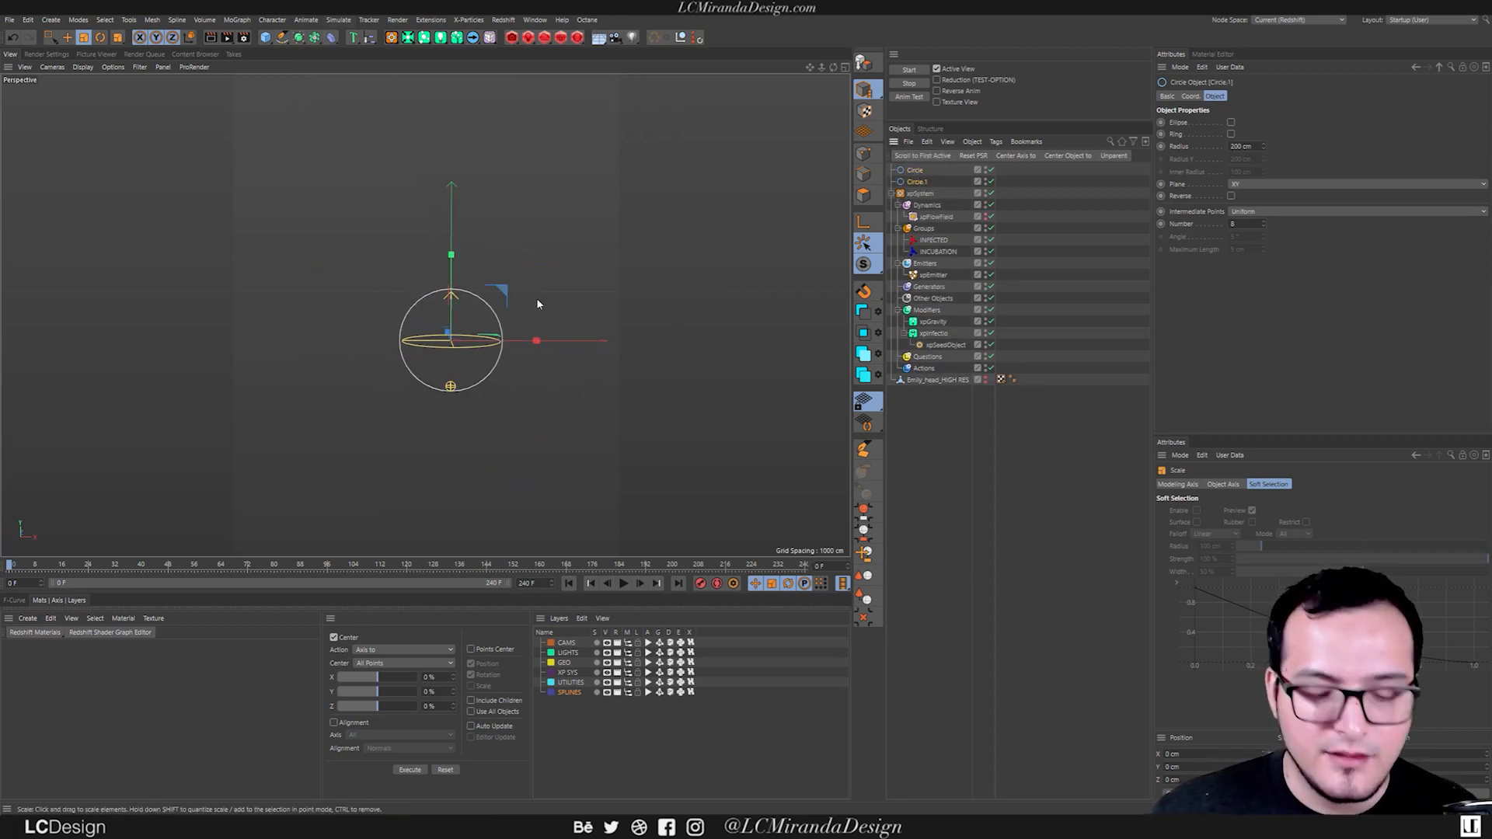
pyautogui.moveTo(604, 315); pyautogui.dragTo(318, 388)
# Add a Sweep object and nest both circles under it, with the small circle as the profile, to form a ring.
pyautogui.hotkey('shift', 'c')
pyautogui.write('sweep')
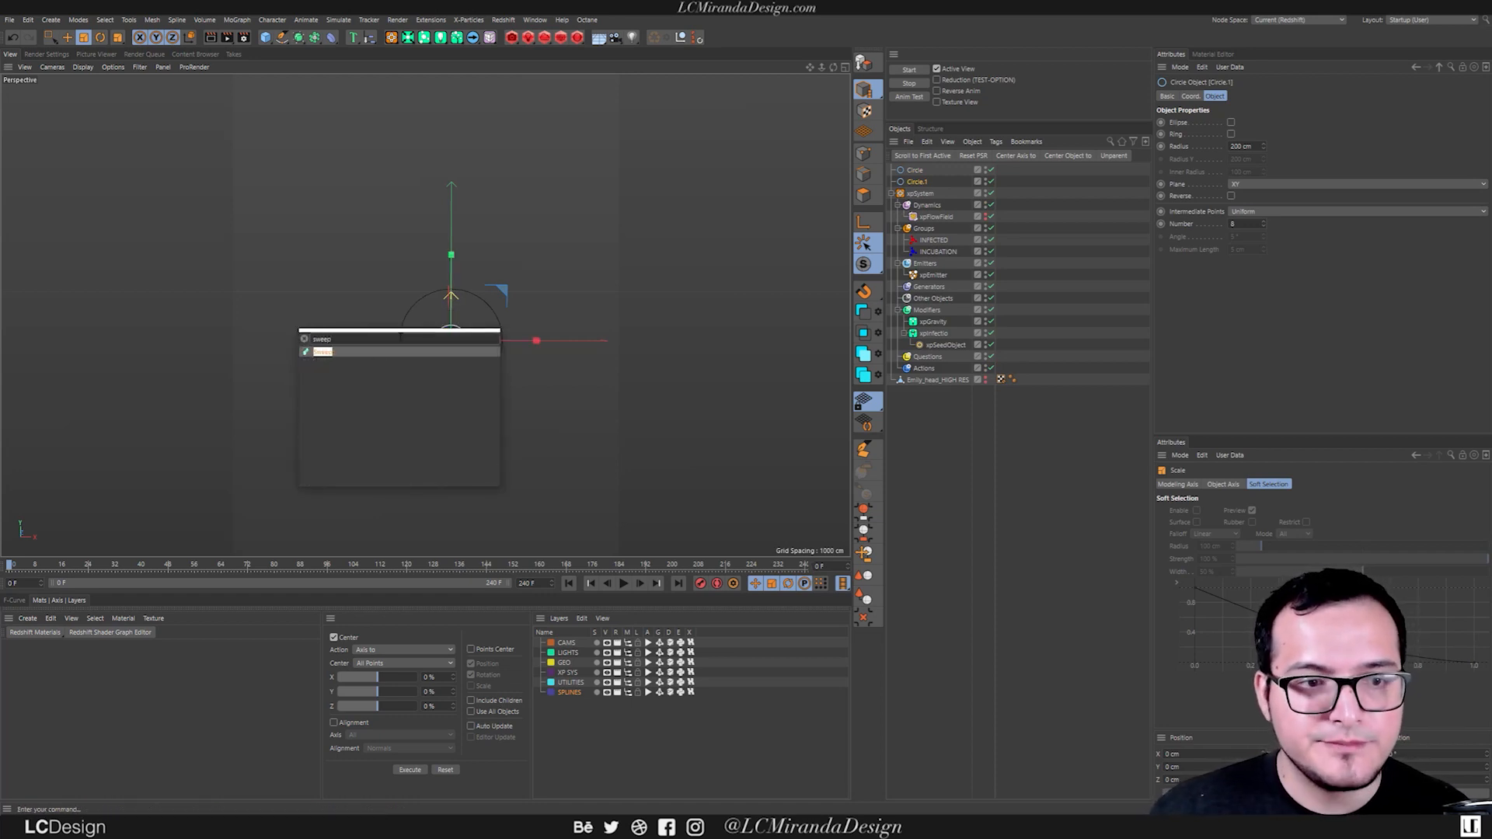
pyautogui.press('Return')
pyautogui.moveTo(915, 182); pyautogui.dragTo(921, 171)
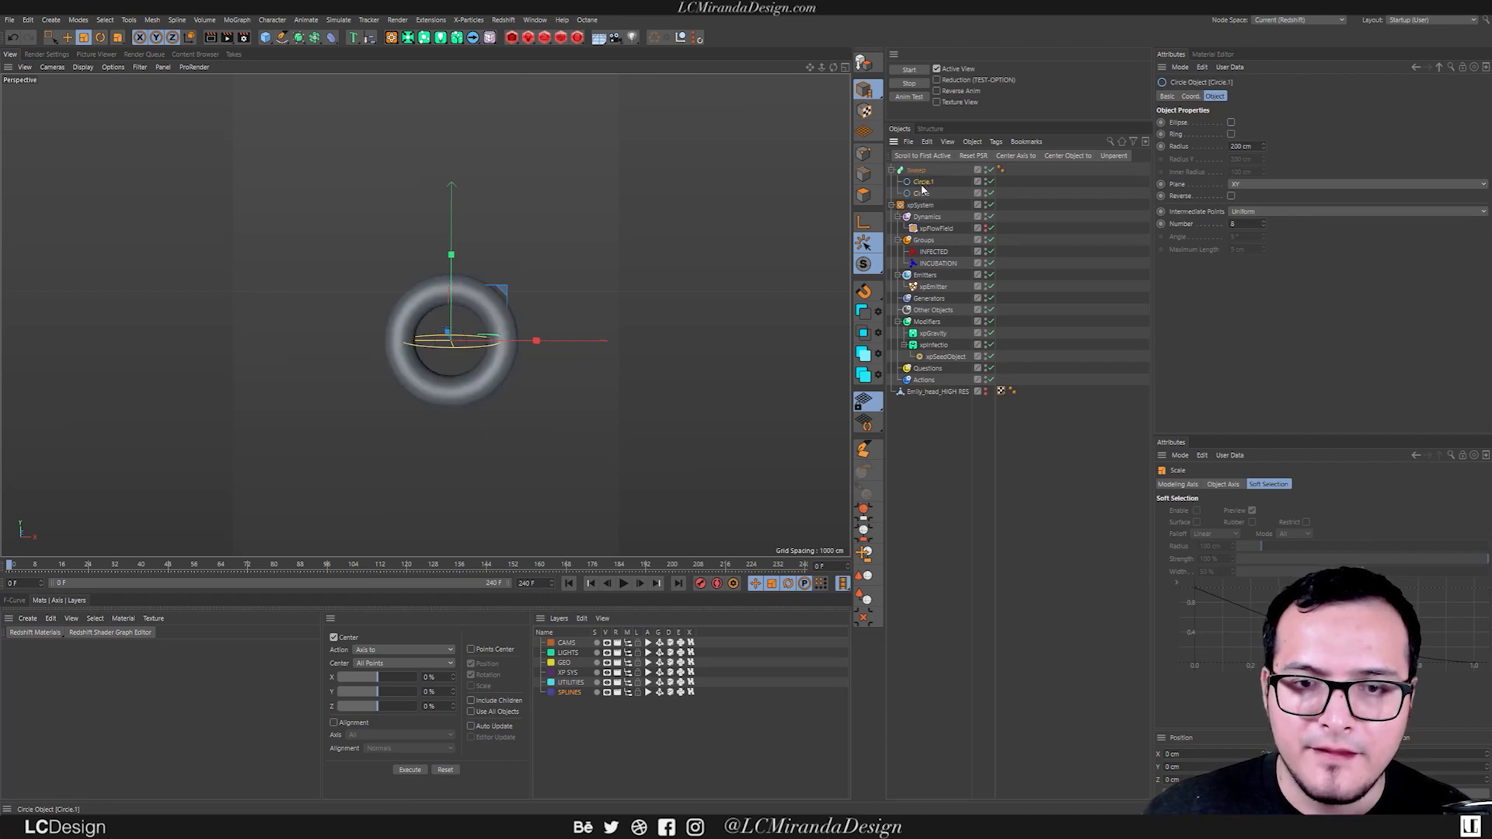
pyautogui.keyDown('alt'); pyautogui.moveTo(448, 331); pyautogui.dragTo(622, 296); pyautogui.keyUp('alt')
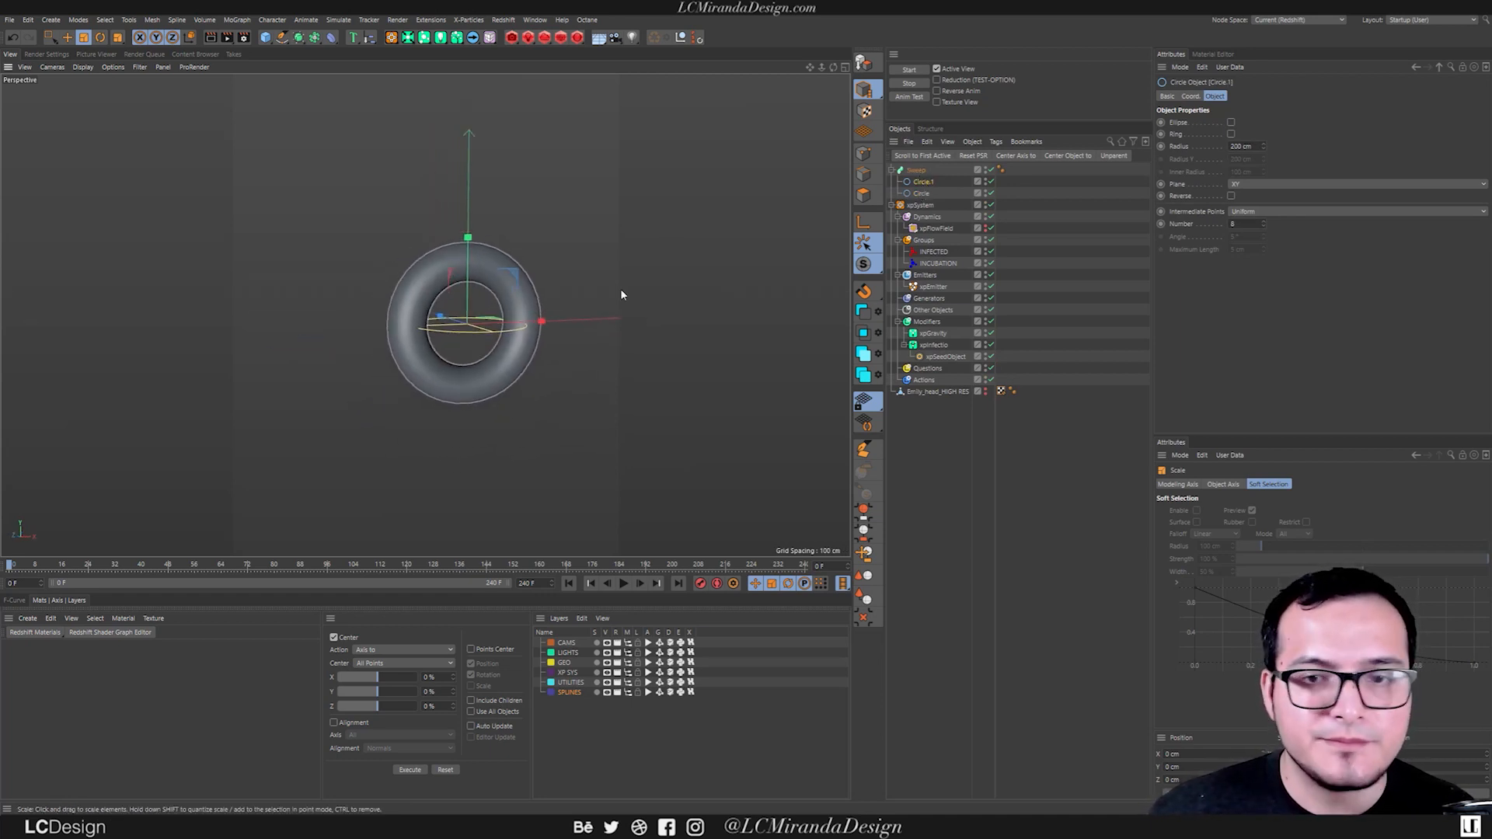
# Make the xpFlowField visible in the viewport again and select it.
pyautogui.click(942, 229)
pyautogui.click(986, 229)
pyautogui.keyDown('alt'); pyautogui.moveTo(497, 301); pyautogui.dragTo(469, 314); pyautogui.keyUp('alt')
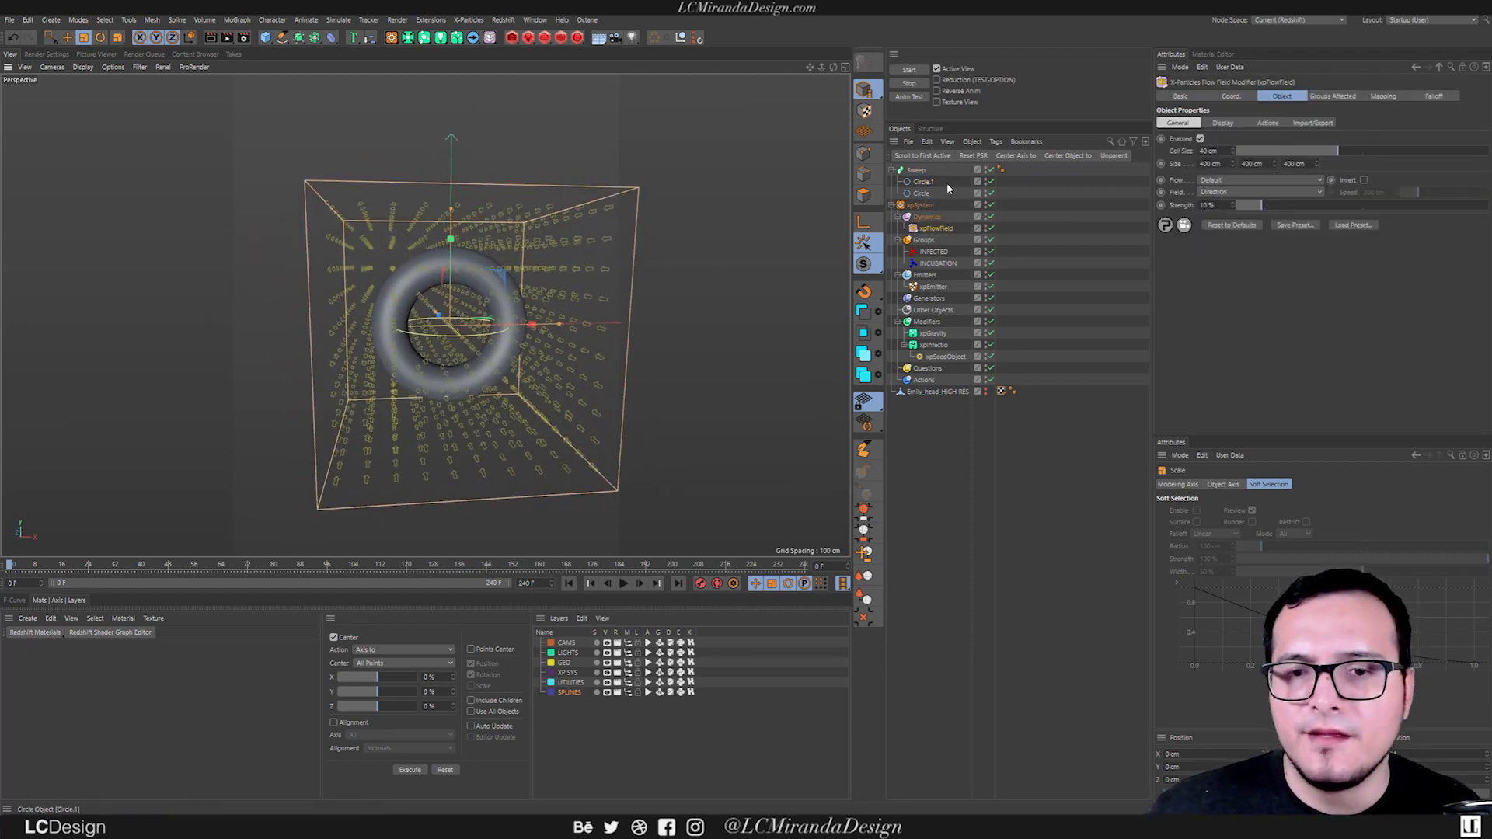
# Set the xpFlowField's Flow to Surface Normal with the Sweep as its object, and inspect the arrows around the ring.
pyautogui.click(1220, 180)
pyautogui.click(1219, 184)
pyautogui.click(1219, 182)
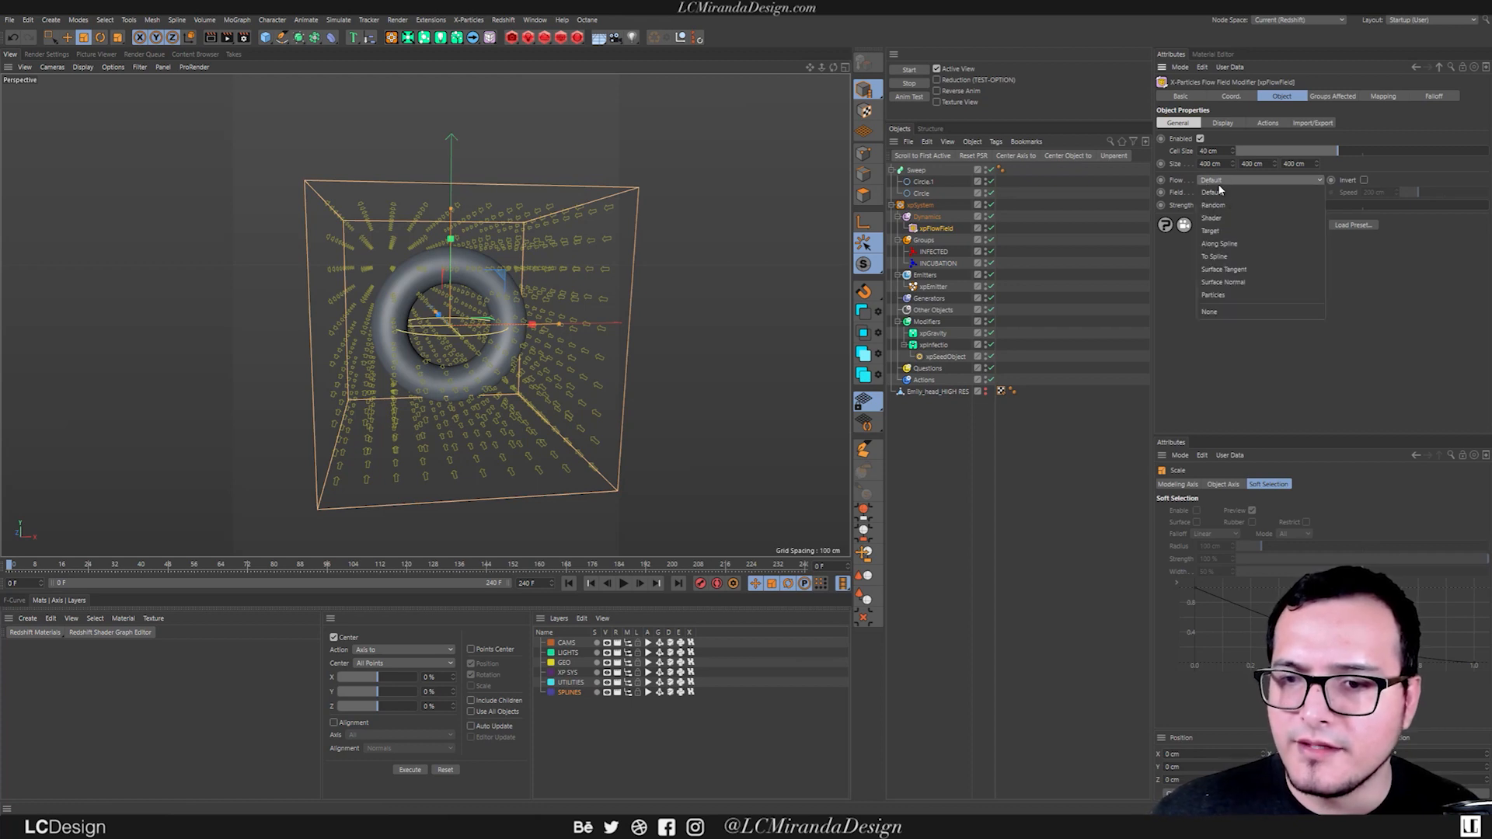
pyautogui.click(1244, 283)
pyautogui.moveTo(915, 174); pyautogui.dragTo(1226, 237)
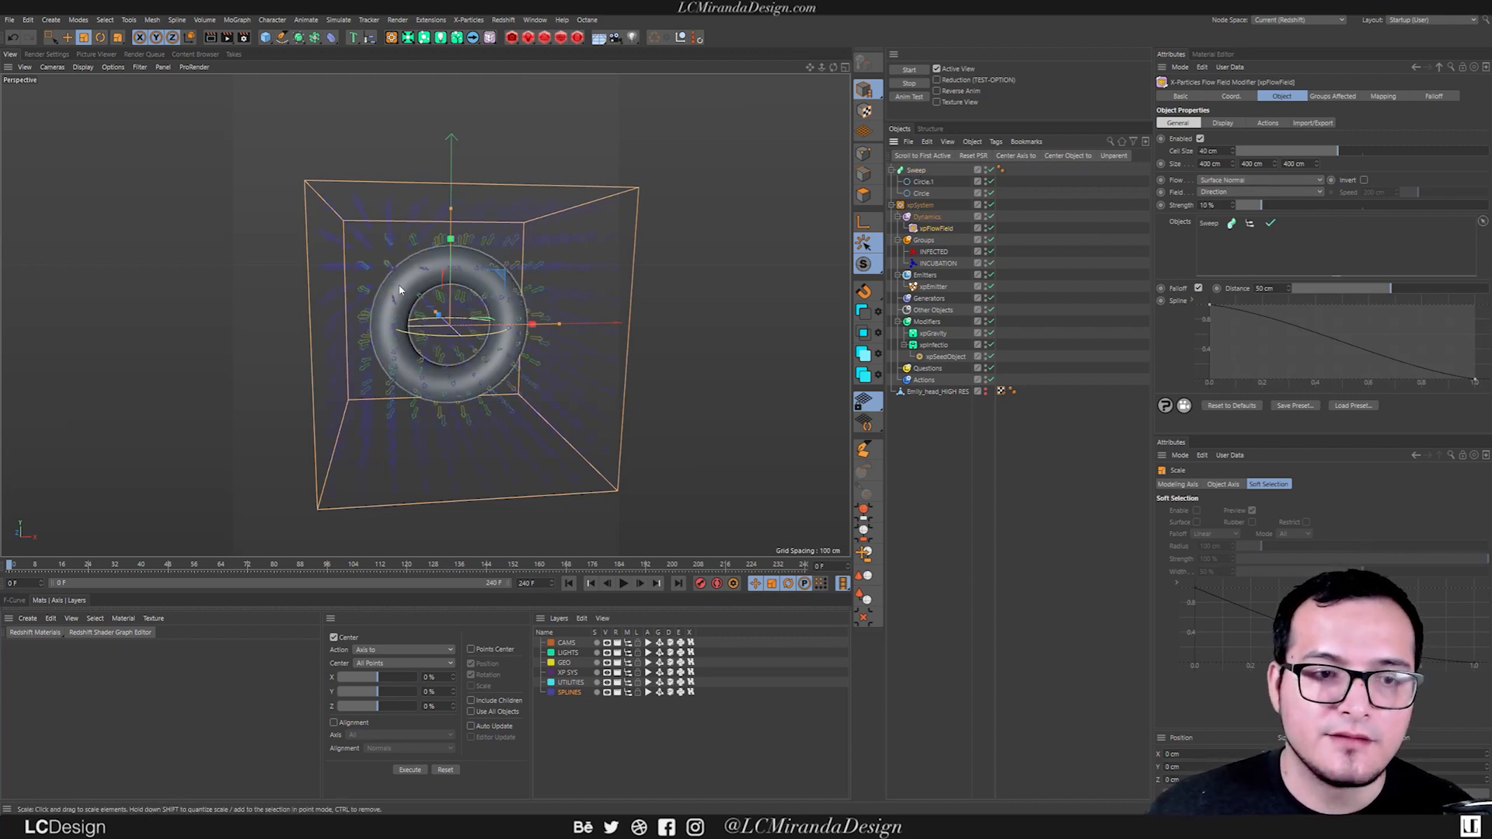
pyautogui.scroll(3, 408, 284)
pyautogui.keyDown('alt'); pyautogui.moveTo(413, 280); pyautogui.dragTo(427, 240); pyautogui.keyUp('alt')
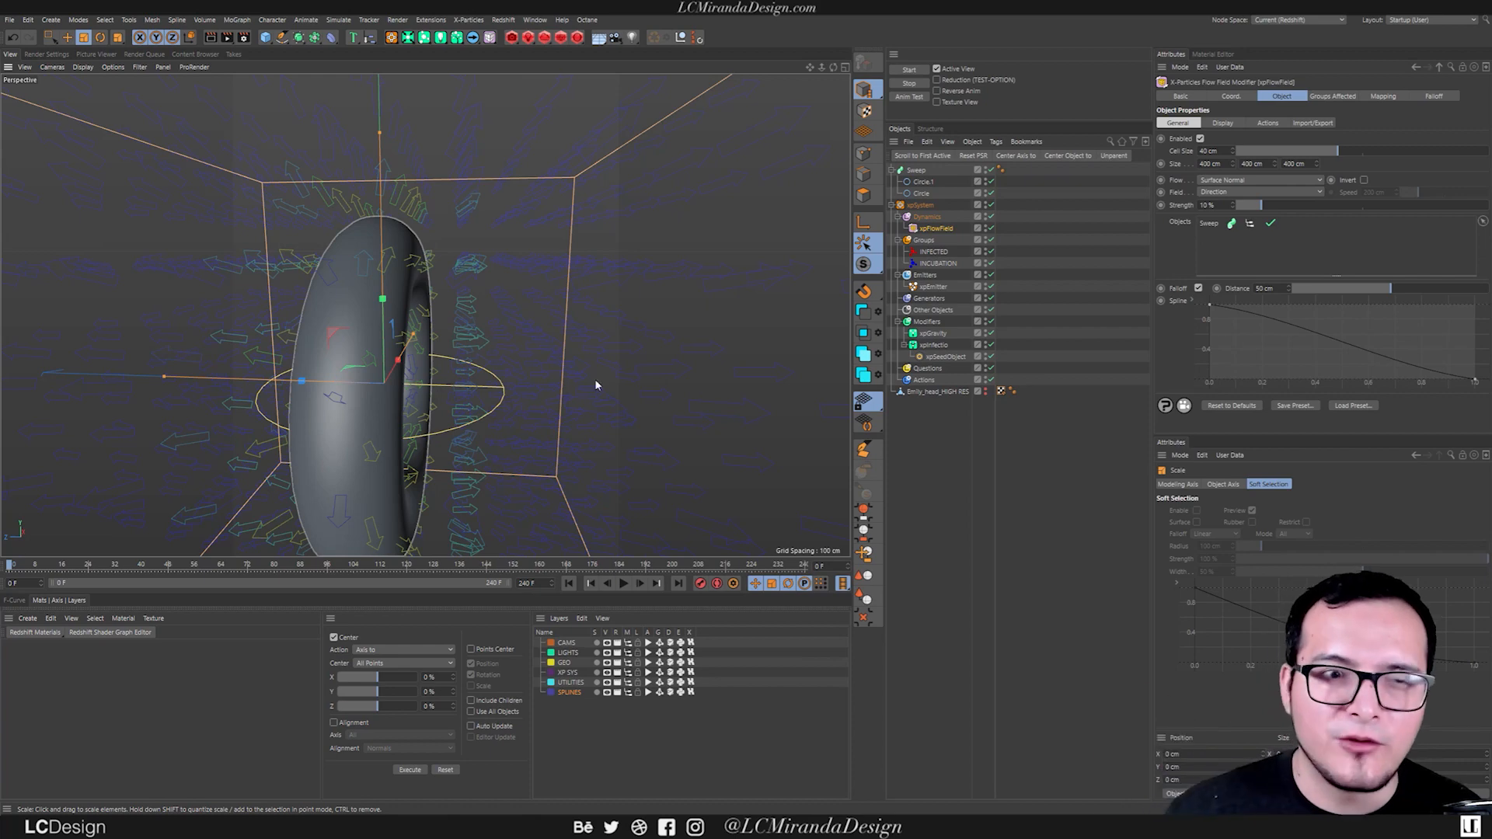
pyautogui.keyDown('alt'); pyautogui.moveTo(301, 305); pyautogui.dragTo(384, 268); pyautogui.keyUp('alt')
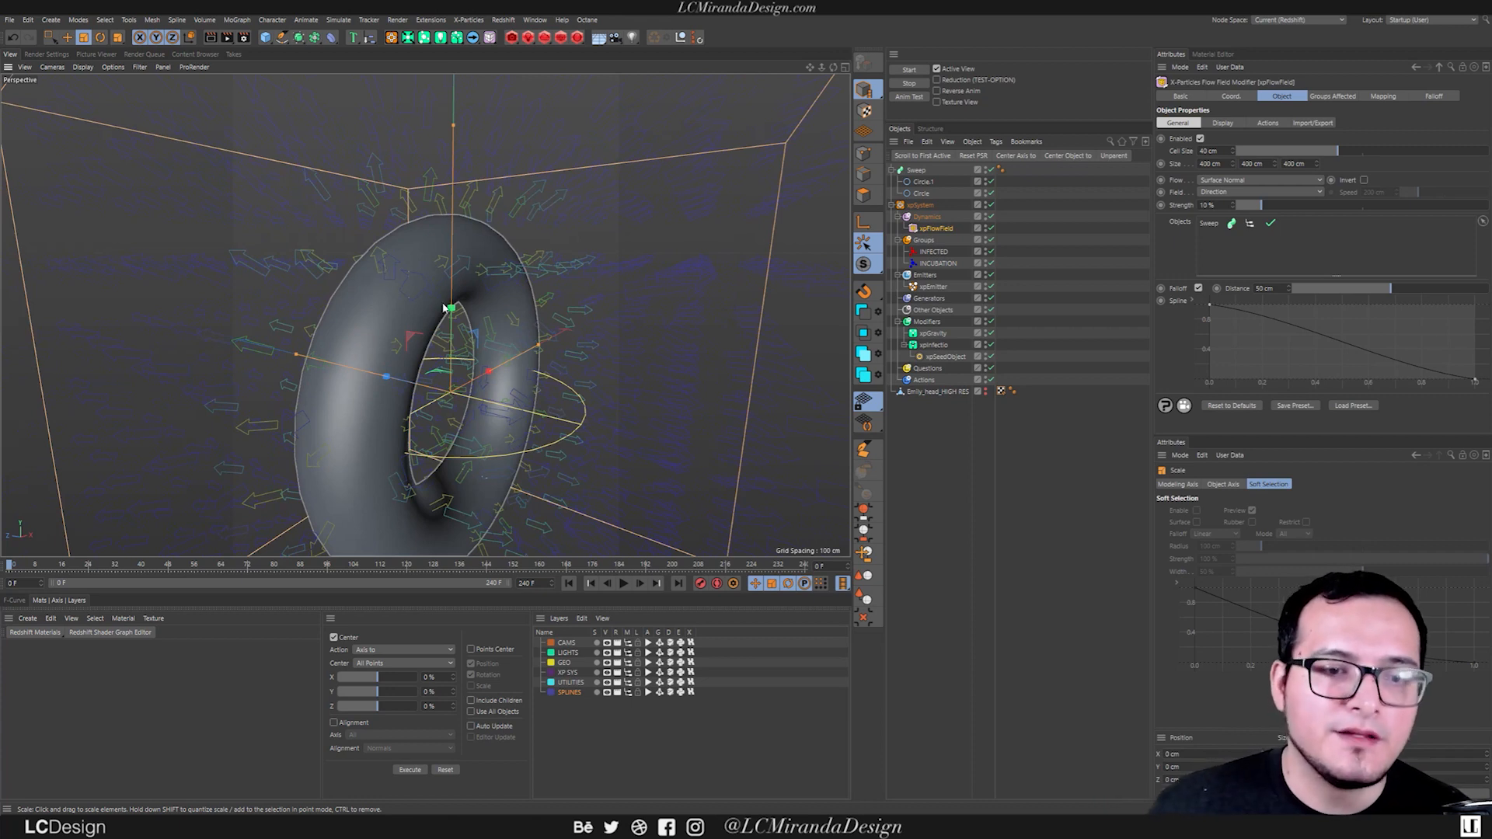
# Set the xpFlowField's Flow to Surface Tangent and view the arrows around the ring from several angles.
pyautogui.click(1233, 180)
pyautogui.click(1246, 272)
pyautogui.keyDown('alt'); pyautogui.moveTo(373, 265); pyautogui.dragTo(471, 187); pyautogui.keyUp('alt')
pyautogui.keyDown('alt'); pyautogui.moveTo(488, 267); pyautogui.dragTo(516, 294, button='middle'); pyautogui.keyUp('alt')
pyautogui.keyDown('alt'); pyautogui.moveTo(516, 294); pyautogui.dragTo(495, 267, button='right'); pyautogui.keyUp('alt')
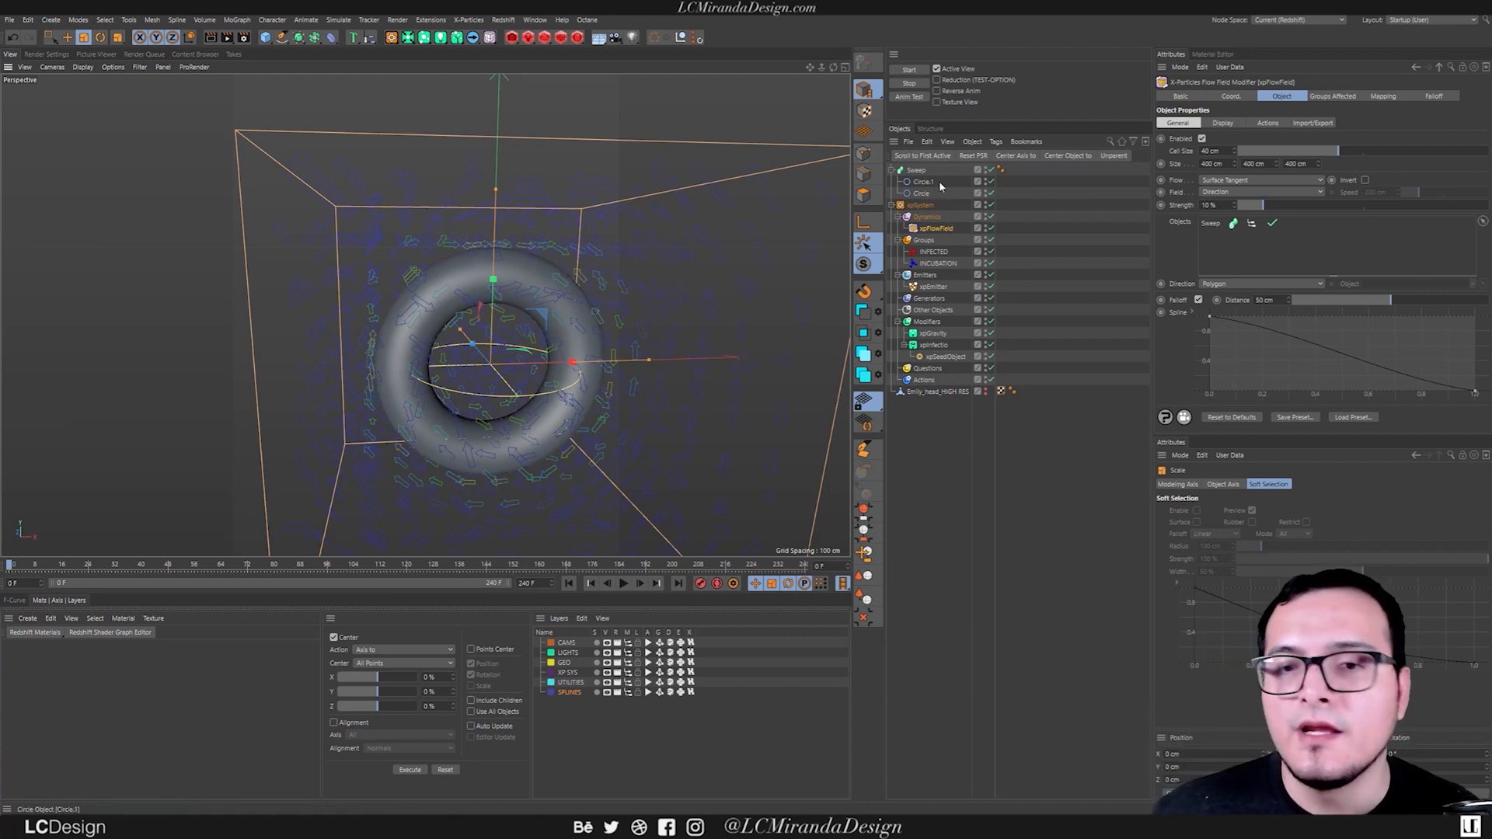
# Set the Sweep's End Scale to 0% and adjust its Start Growth and End Growth to keep only the ring's lower half.
pyautogui.click(916, 170)
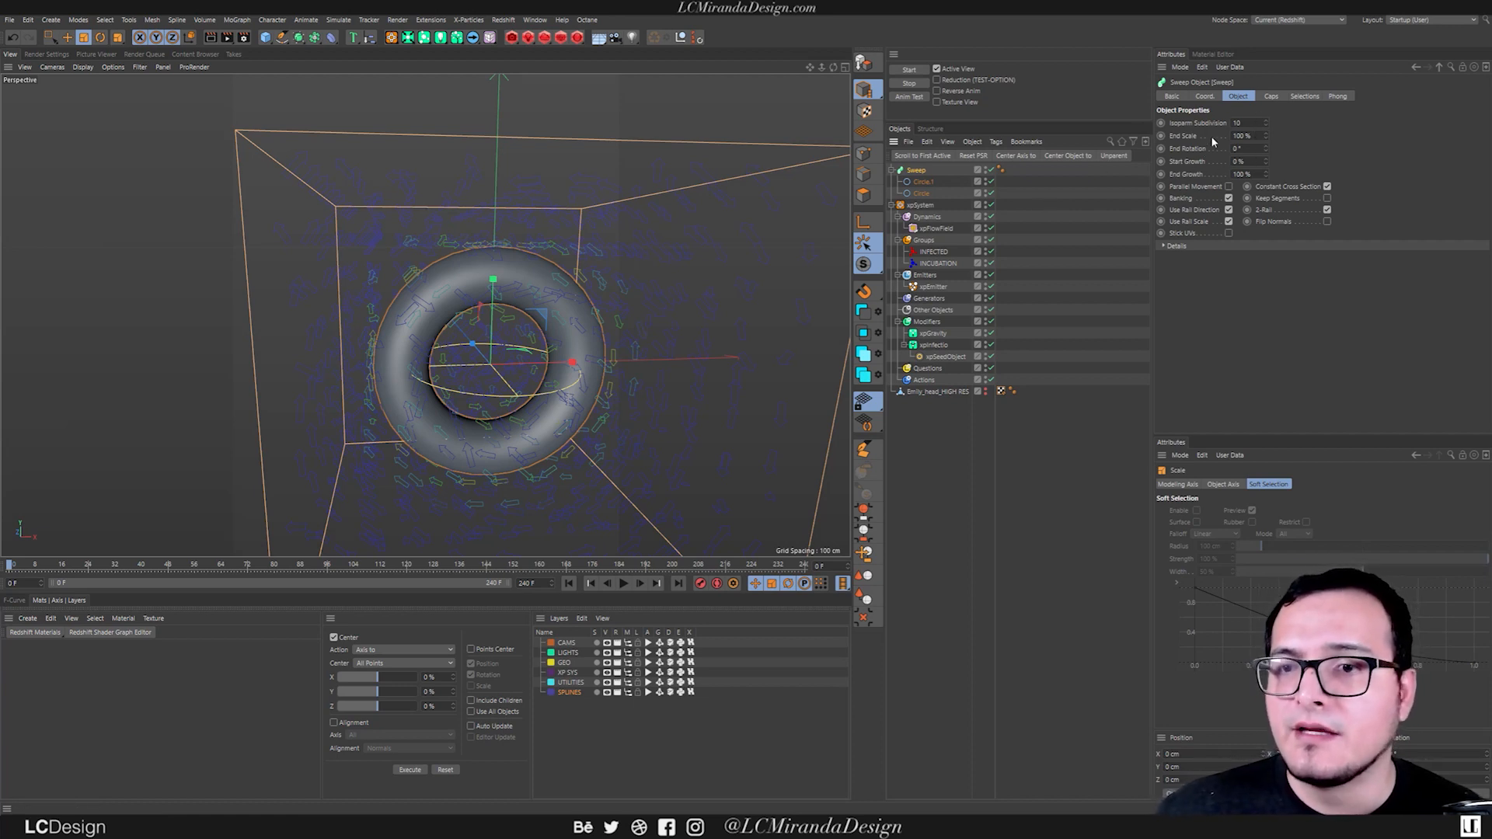
pyautogui.moveTo(1265, 136); pyautogui.dragTo(1246, 200)
pyautogui.keyDown('alt'); pyautogui.moveTo(556, 359); pyautogui.dragTo(550, 339); pyautogui.keyUp('alt')
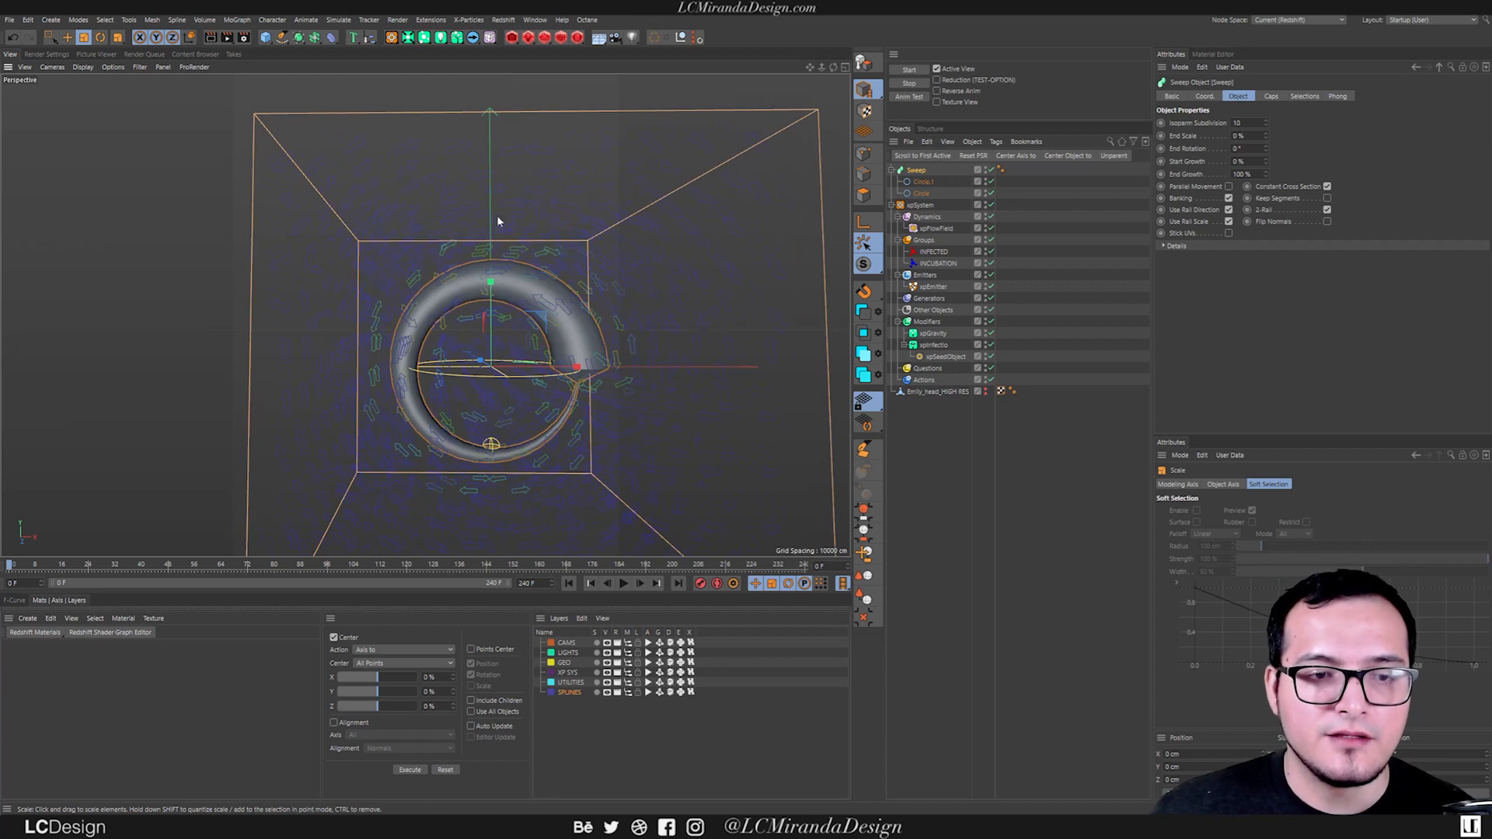
pyautogui.keyDown('alt'); pyautogui.moveTo(570, 330); pyautogui.dragTo(548, 308, button='middle'); pyautogui.keyUp('alt')
pyautogui.keyDown('alt'); pyautogui.moveTo(546, 329); pyautogui.dragTo(550, 358, button='right'); pyautogui.keyUp('alt')
pyautogui.keyDown('alt'); pyautogui.moveTo(550, 358); pyautogui.dragTo(559, 353, button='middle'); pyautogui.keyUp('alt')
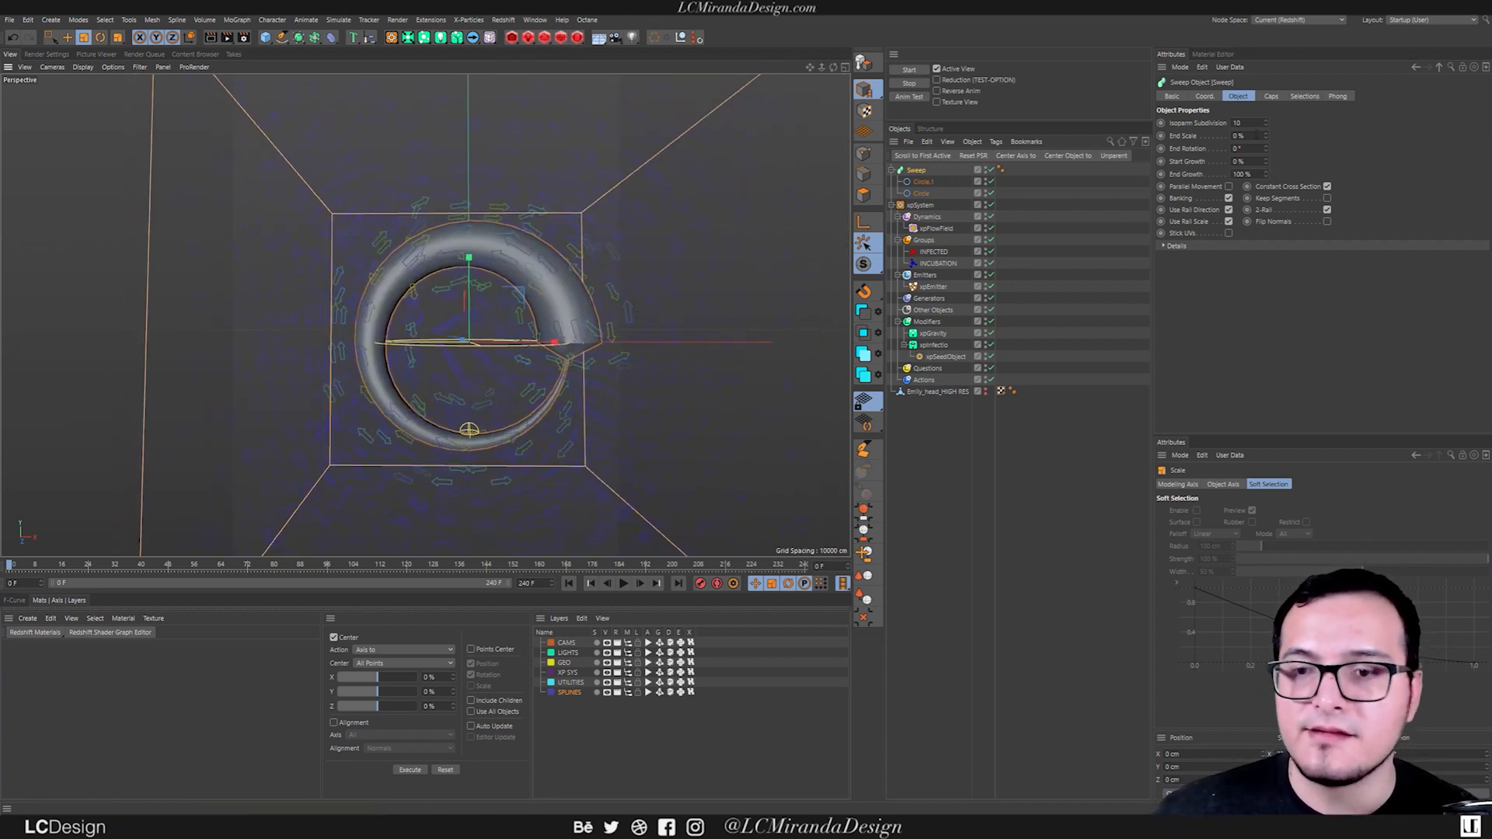
pyautogui.moveTo(1267, 162)
pyautogui.mouseDown()
pyautogui.moveTo(1266, 124)
pyautogui.moveTo(1264, 188)
pyautogui.mouseUp()
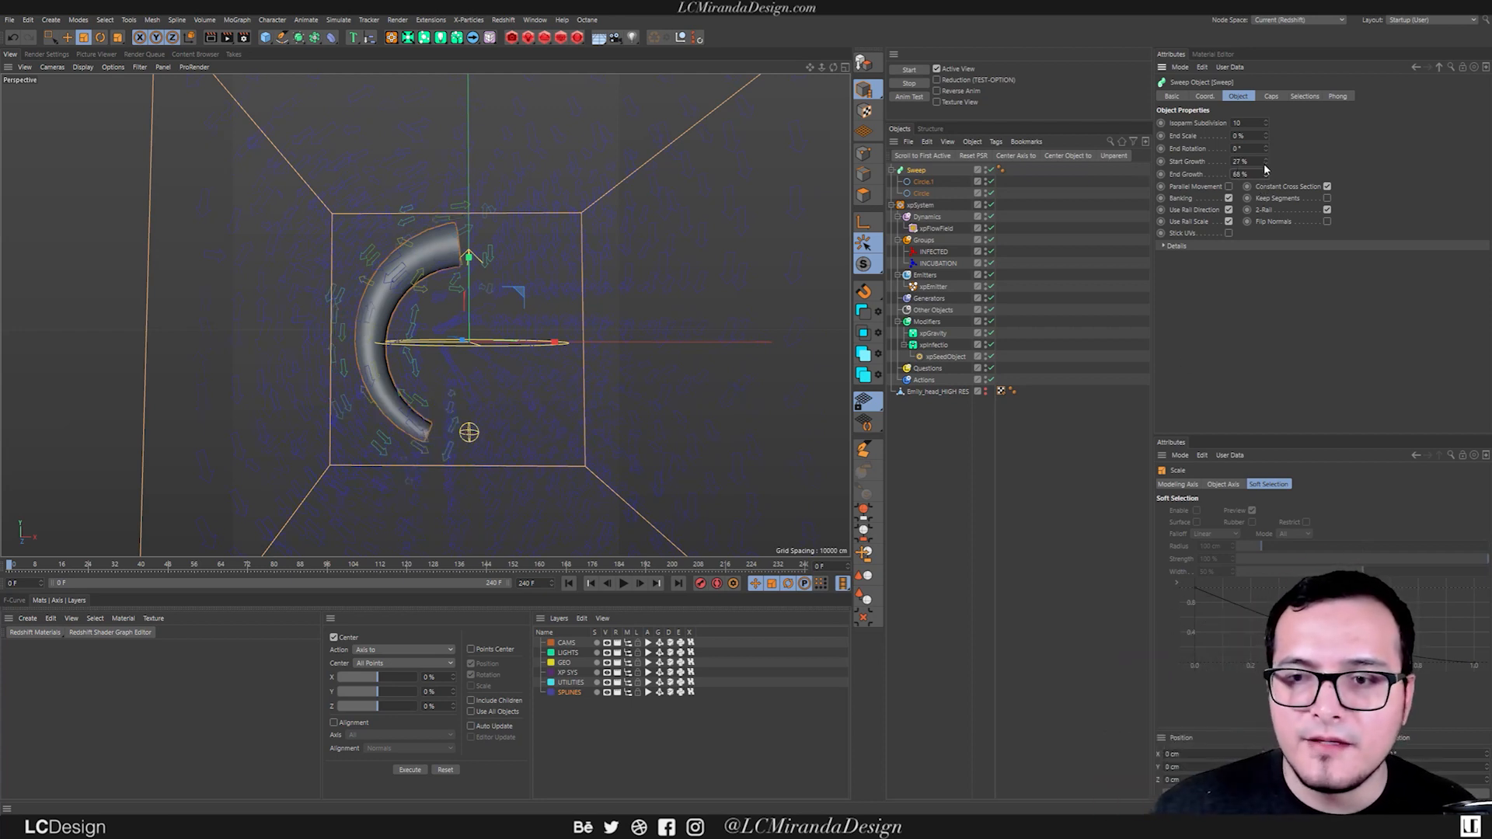
pyautogui.moveTo(1266, 174); pyautogui.dragTo(1273, 145)
# Toggle the Sweep's End Cap while leaving it enabled, and set the caps' bevel size to 26.83 cm.
pyautogui.click(1272, 96)
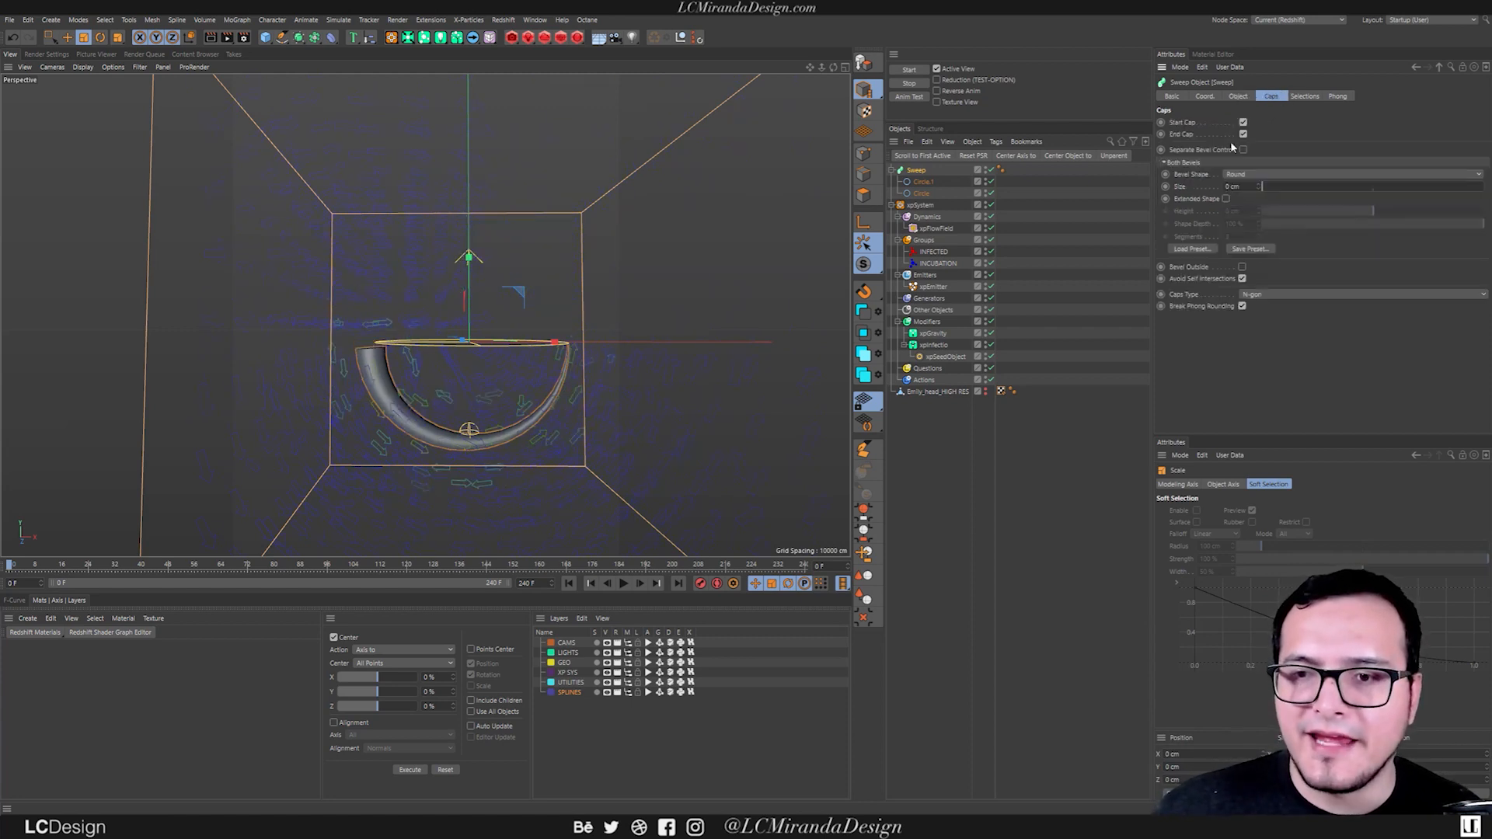
pyautogui.click(1244, 134)
pyautogui.click(1243, 135)
pyautogui.click(1244, 134)
pyautogui.click(1245, 134)
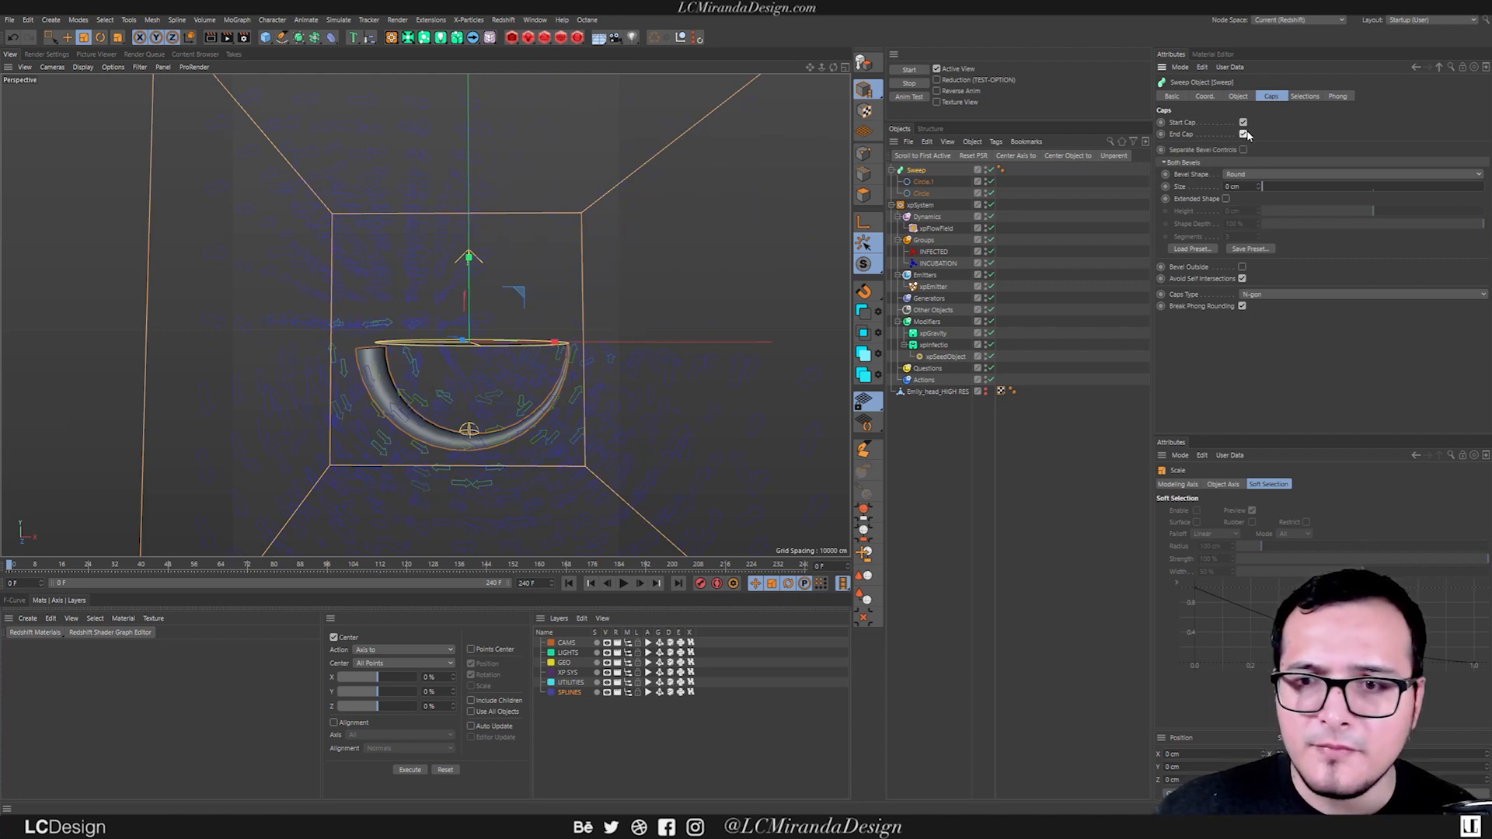
pyautogui.click(1244, 135)
pyautogui.click(1244, 135)
pyautogui.moveTo(1261, 187); pyautogui.dragTo(1321, 162)
pyautogui.keyDown('alt'); pyautogui.moveTo(504, 380); pyautogui.dragTo(536, 367); pyautogui.keyUp('alt')
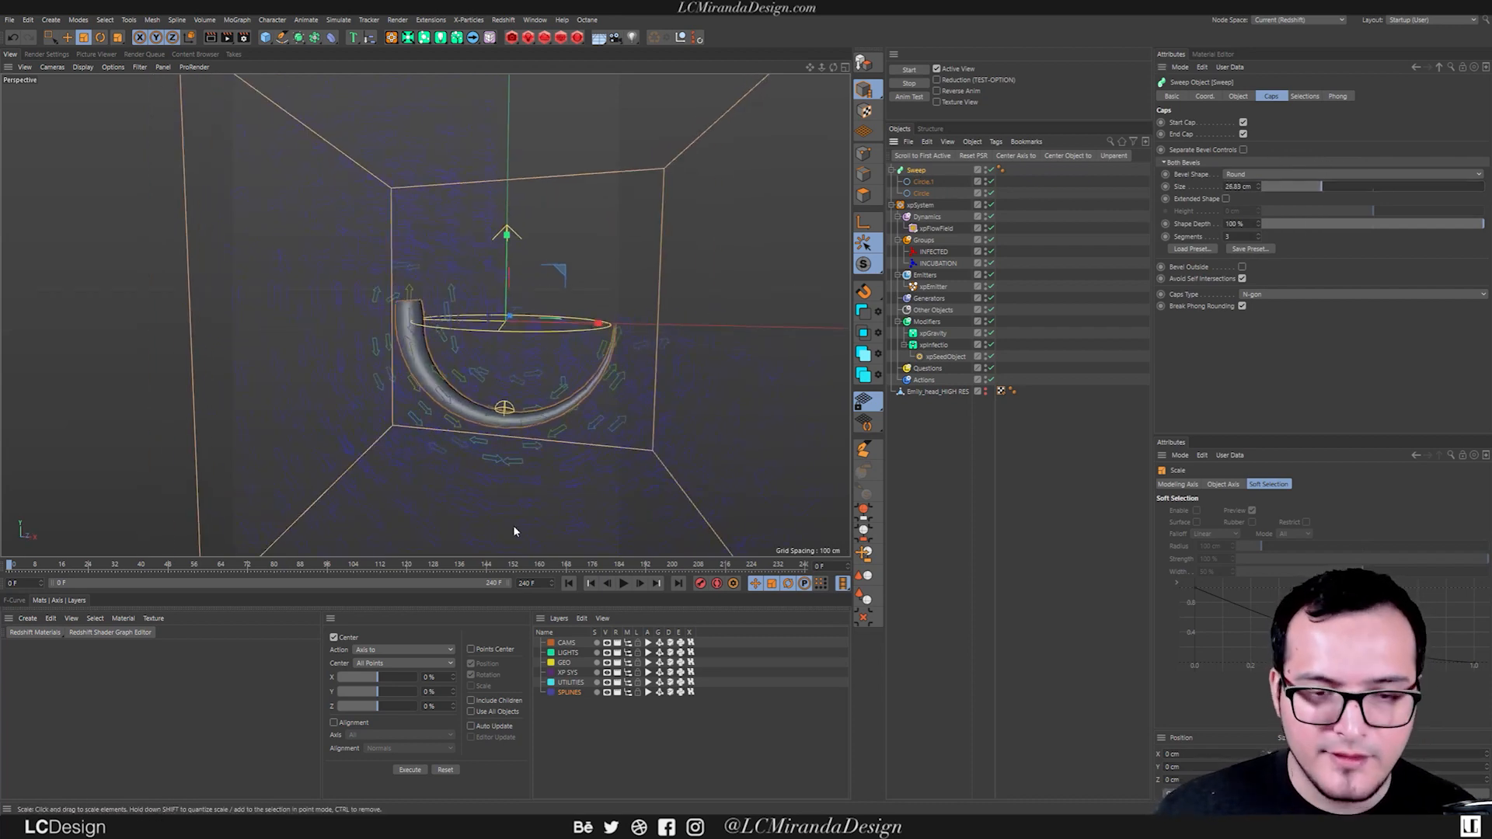
# Play the simulation and raise the xpFlowField's Strength to 100% to test how particles follow the tapered tube.
pyautogui.click(623, 583)
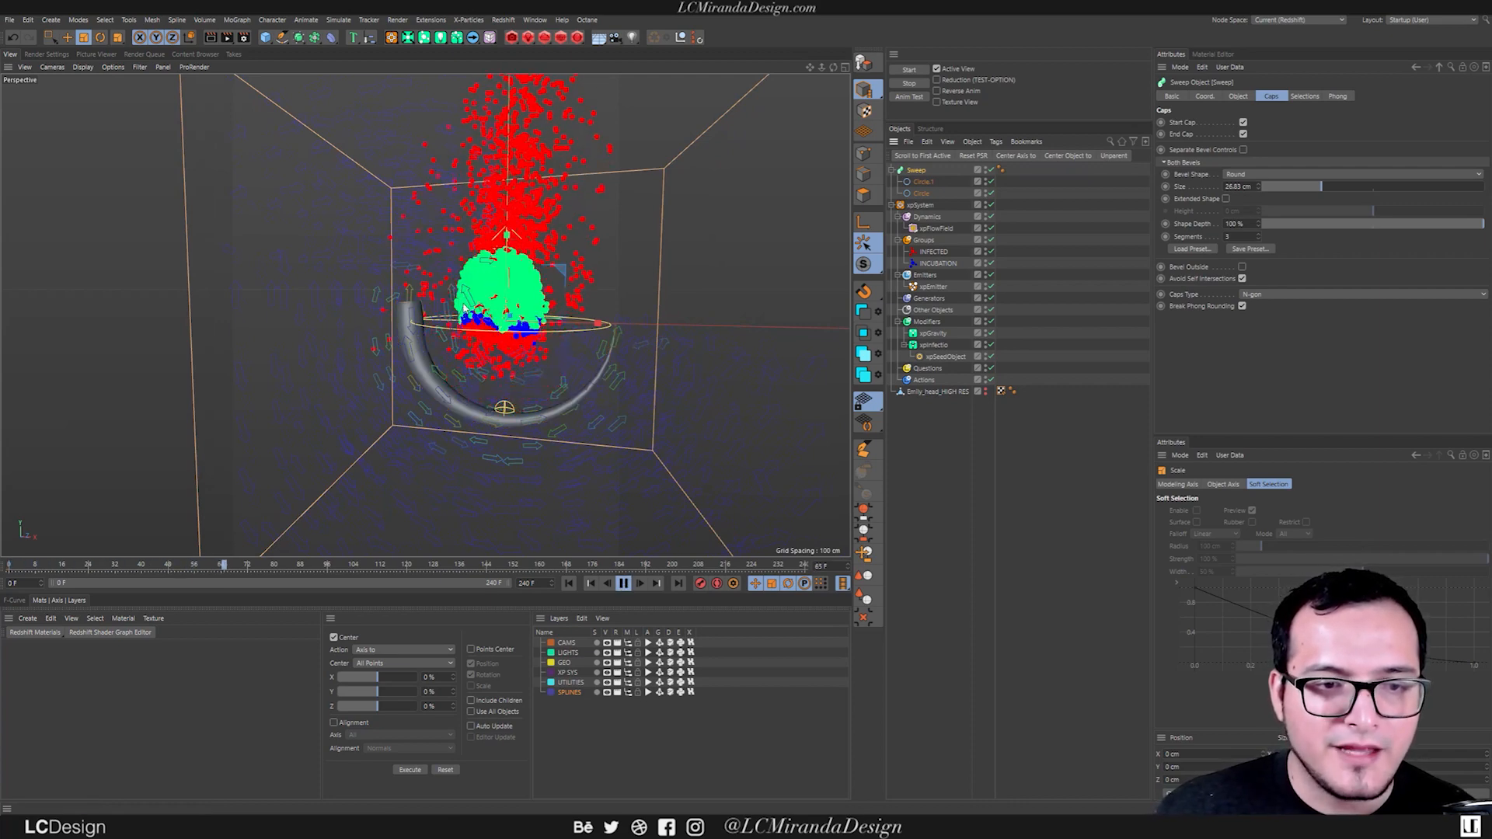
pyautogui.scroll(-1, 519, 342)
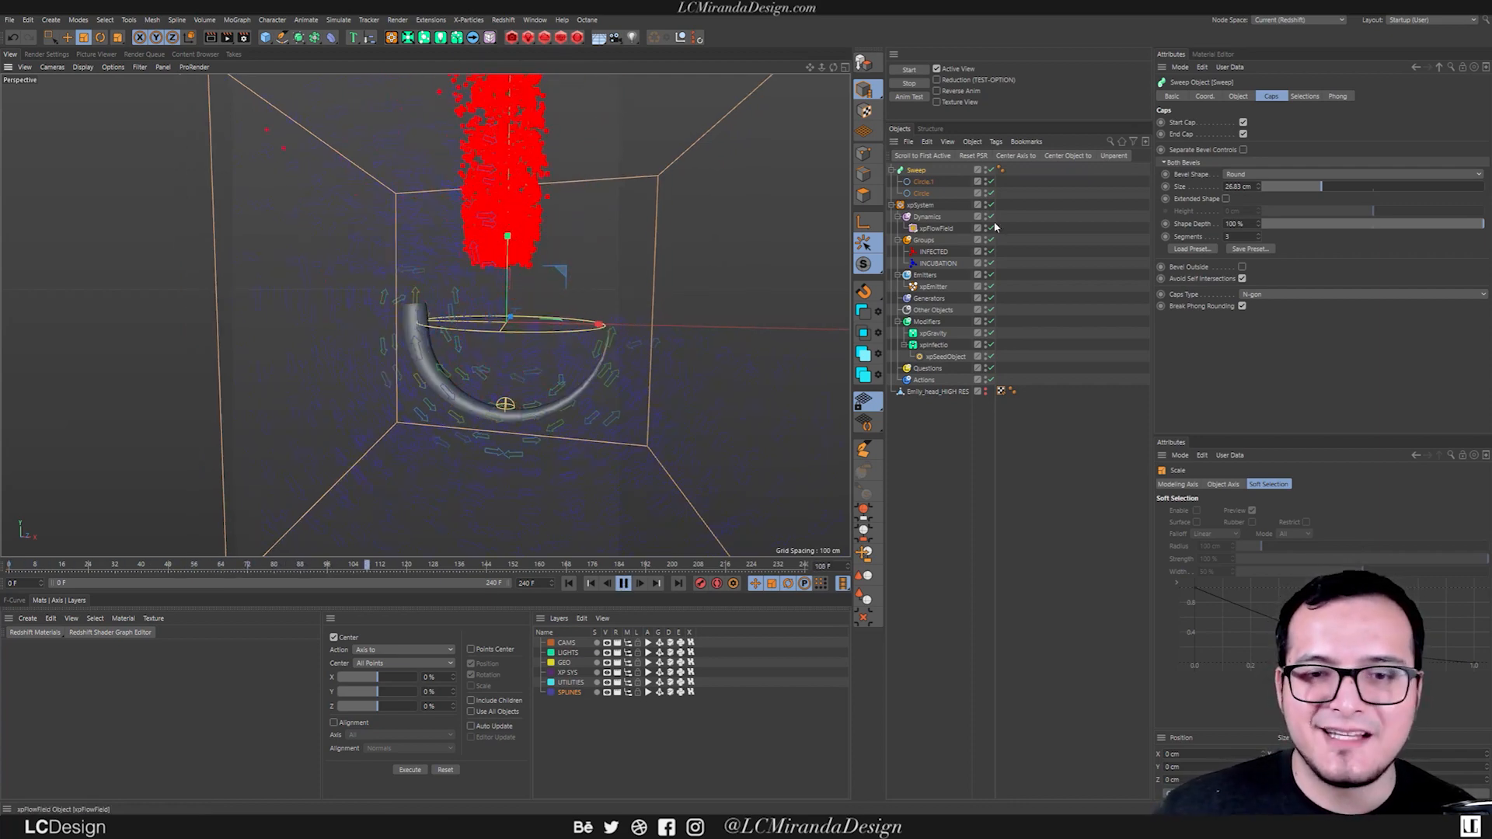
pyautogui.click(936, 229)
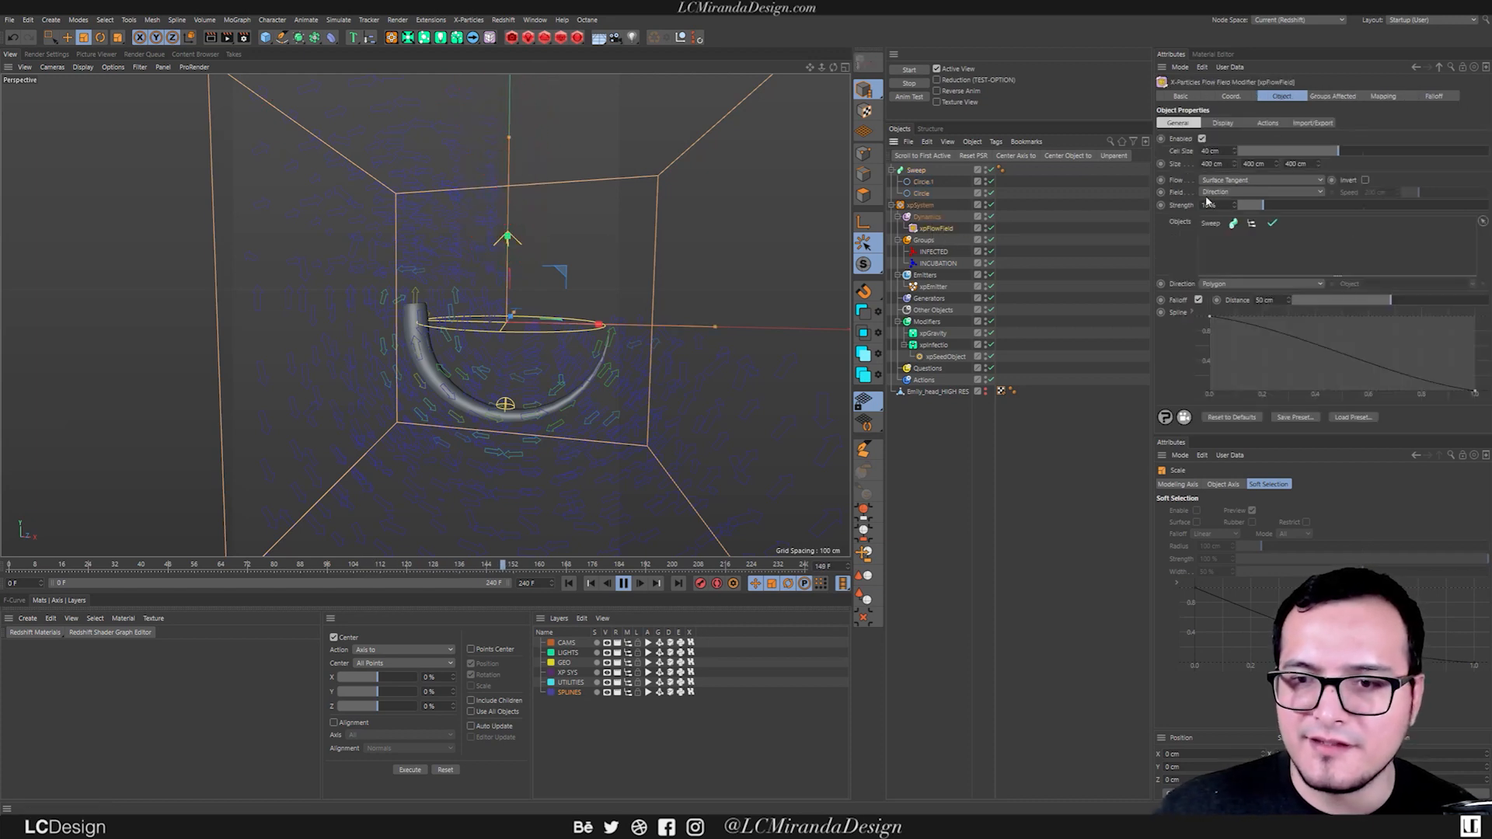
pyautogui.moveTo(1262, 205); pyautogui.dragTo(1429, 213)
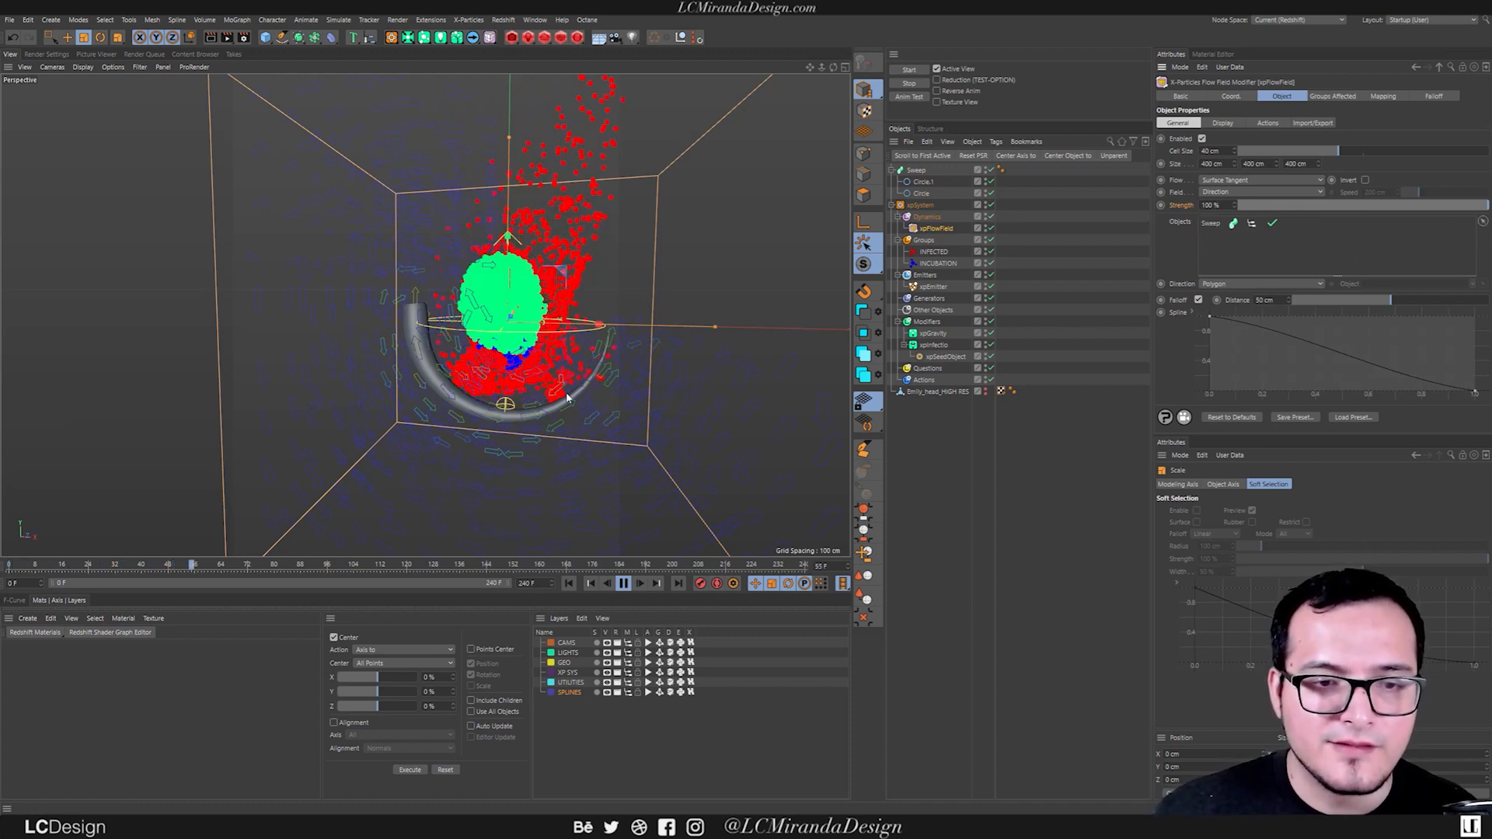
pyautogui.keyDown('alt'); pyautogui.moveTo(550, 363); pyautogui.dragTo(514, 360); pyautogui.keyUp('alt')
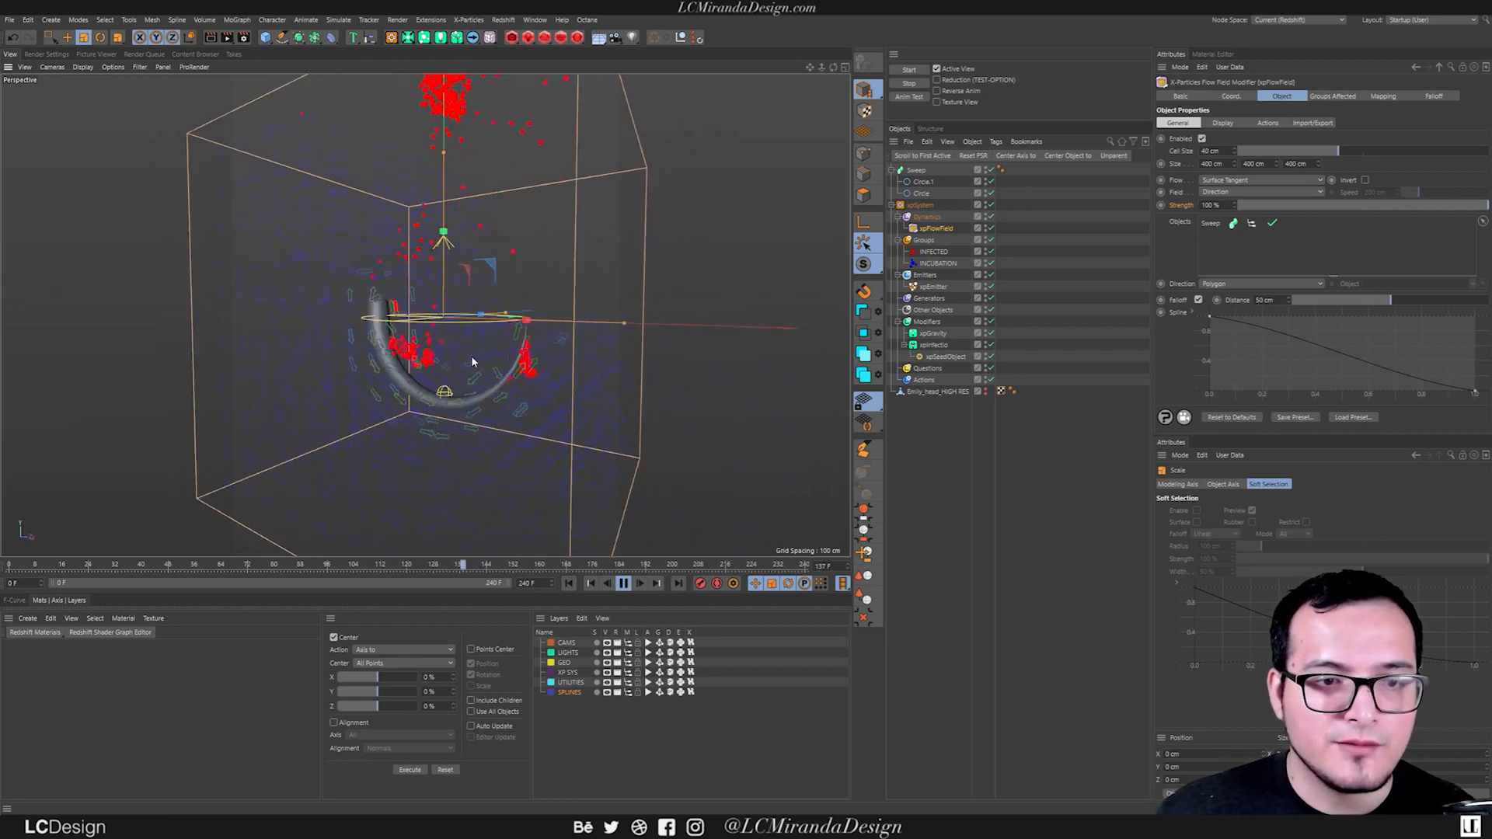
pyautogui.keyDown('alt'); pyautogui.moveTo(472, 362); pyautogui.dragTo(481, 361, button='middle'); pyautogui.keyUp('alt')
# Stop and rewind the simulation, and lower the xpFlowField's Strength to 29%.
pyautogui.moveTo(1366, 207); pyautogui.dragTo(1318, 208)
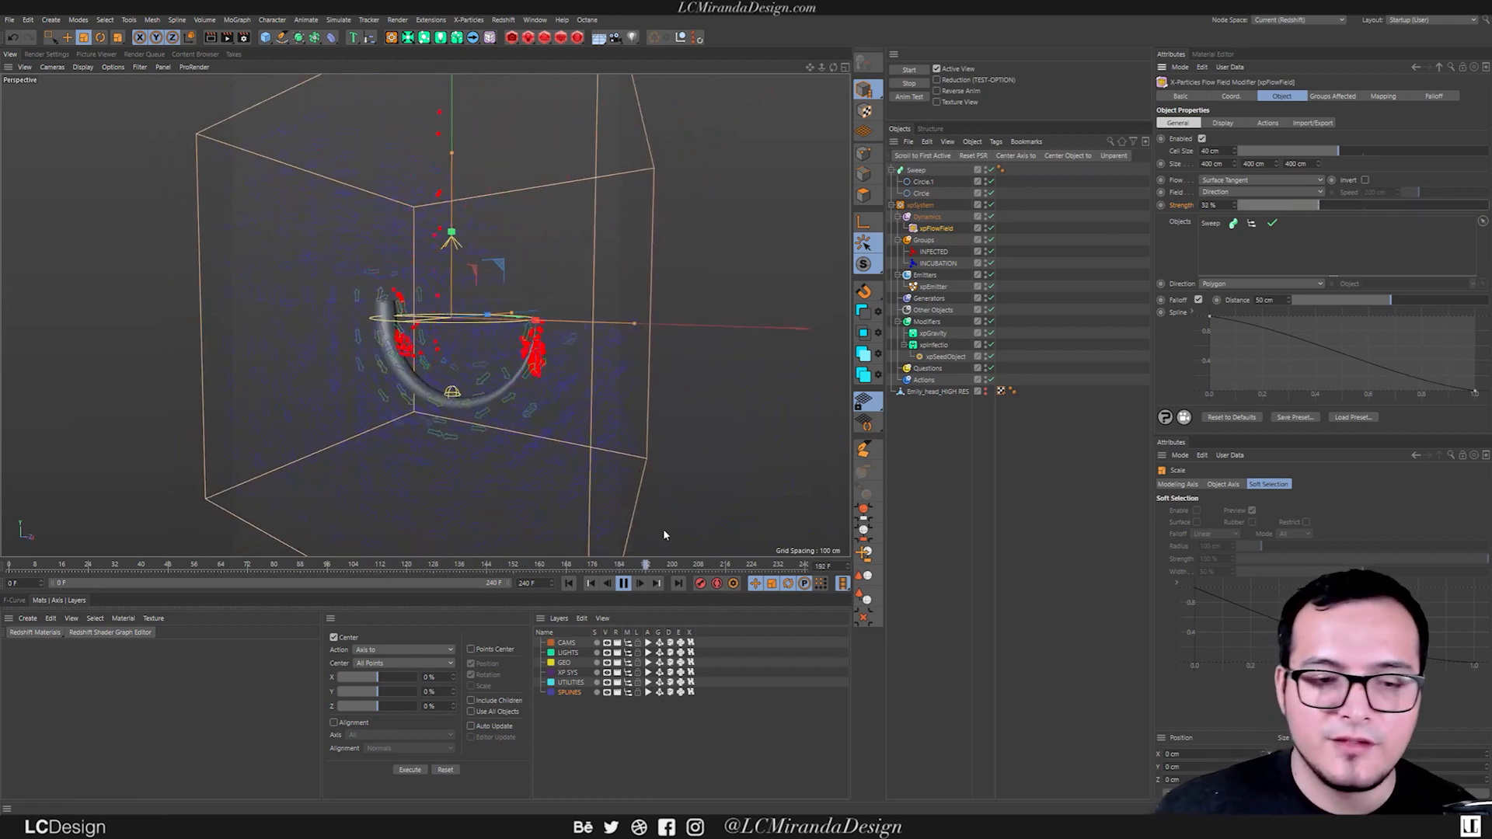
pyautogui.click(623, 585)
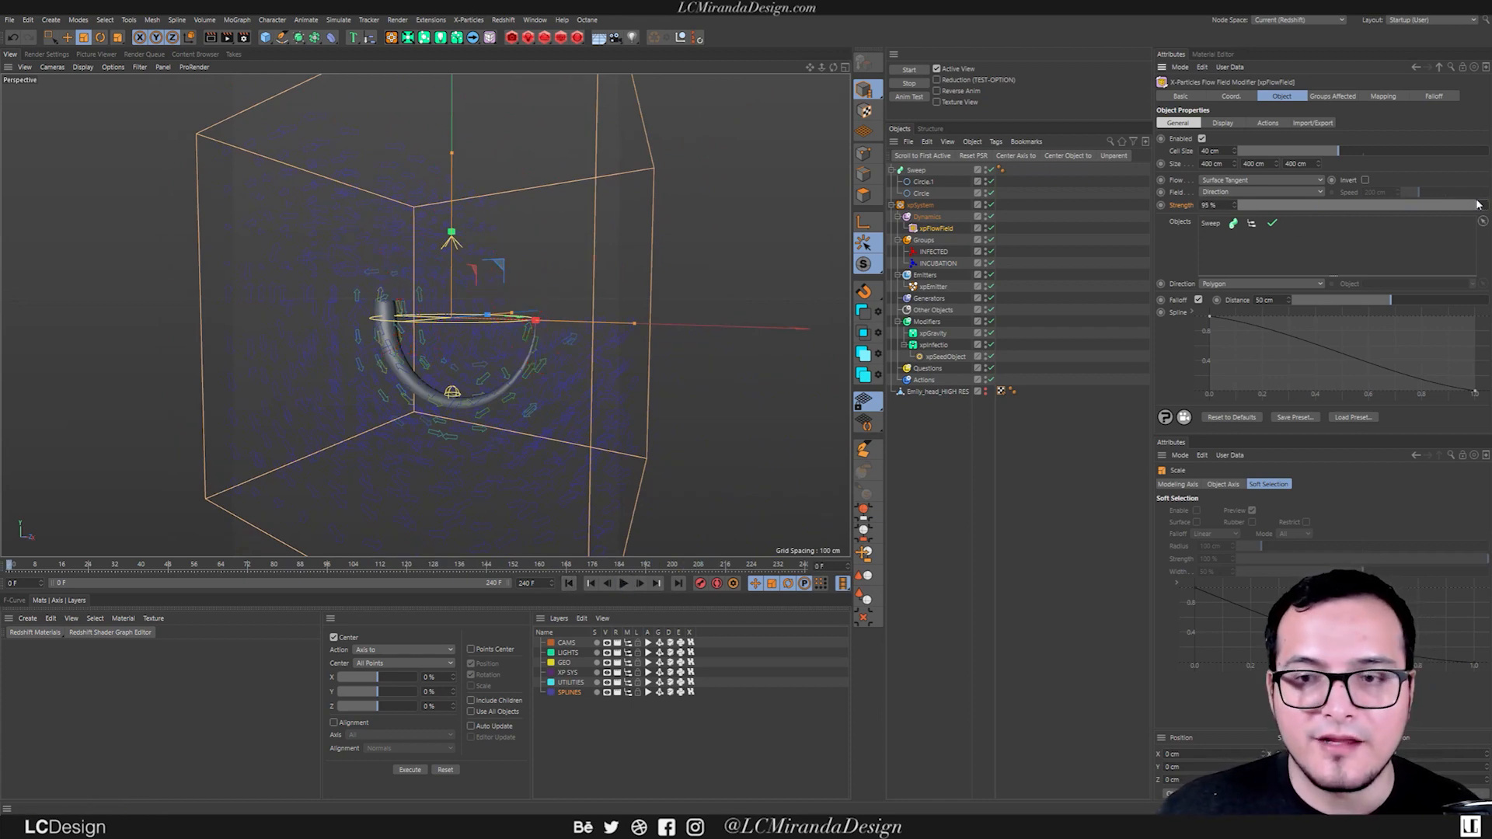
pyautogui.moveTo(1464, 207); pyautogui.dragTo(1350, 203)
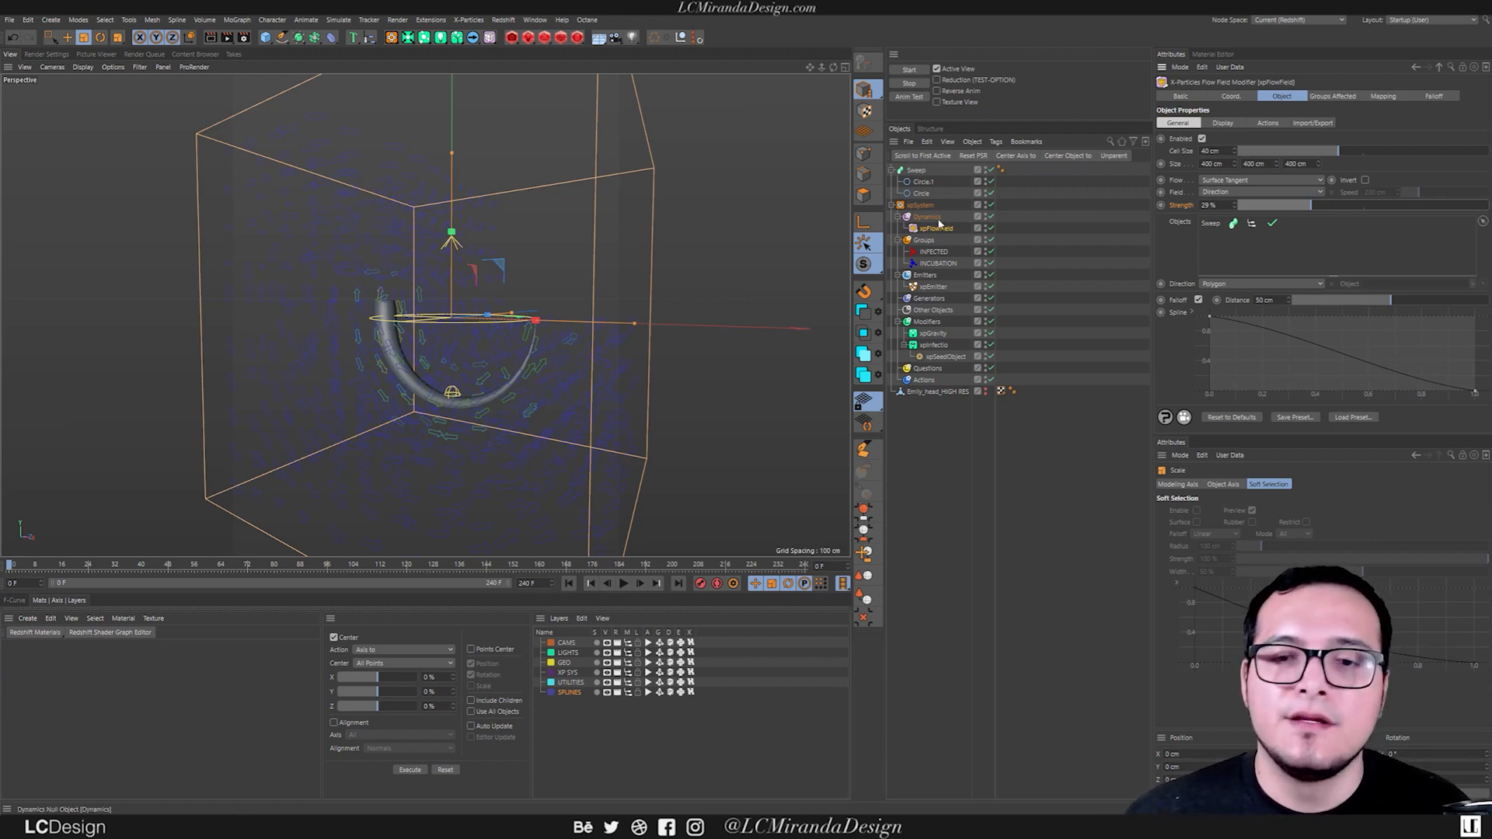
# Add a Cloner object and make the Sweep its child.
pyautogui.click(915, 170)
pyautogui.keyDown('alt'); pyautogui.moveTo(463, 349); pyautogui.dragTo(525, 312); pyautogui.keyUp('alt')
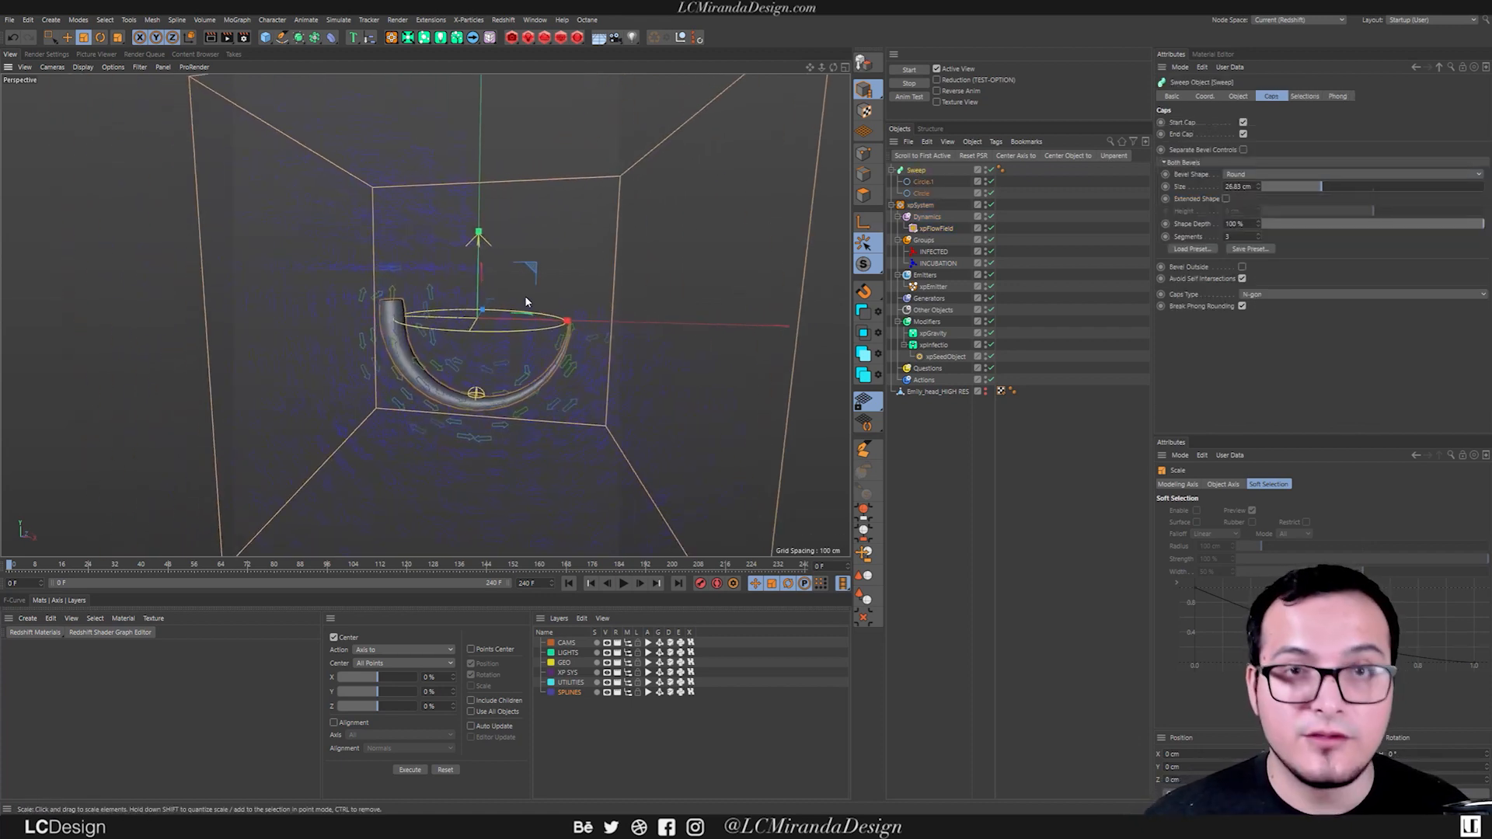
pyautogui.hotkey('shift', 'c')
pyautogui.write('c')
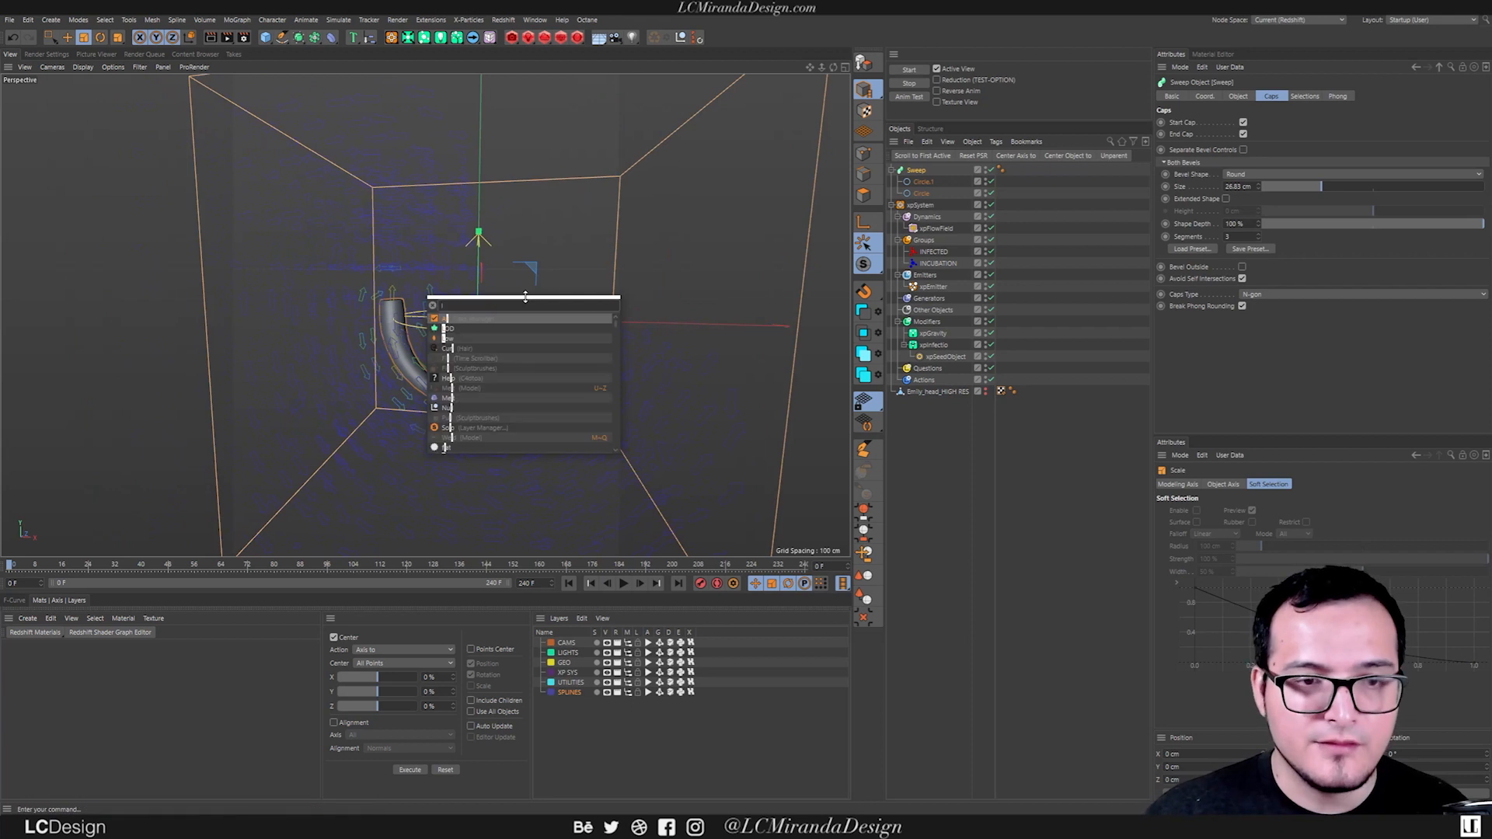
pyautogui.write('loner')
pyautogui.press('Return')
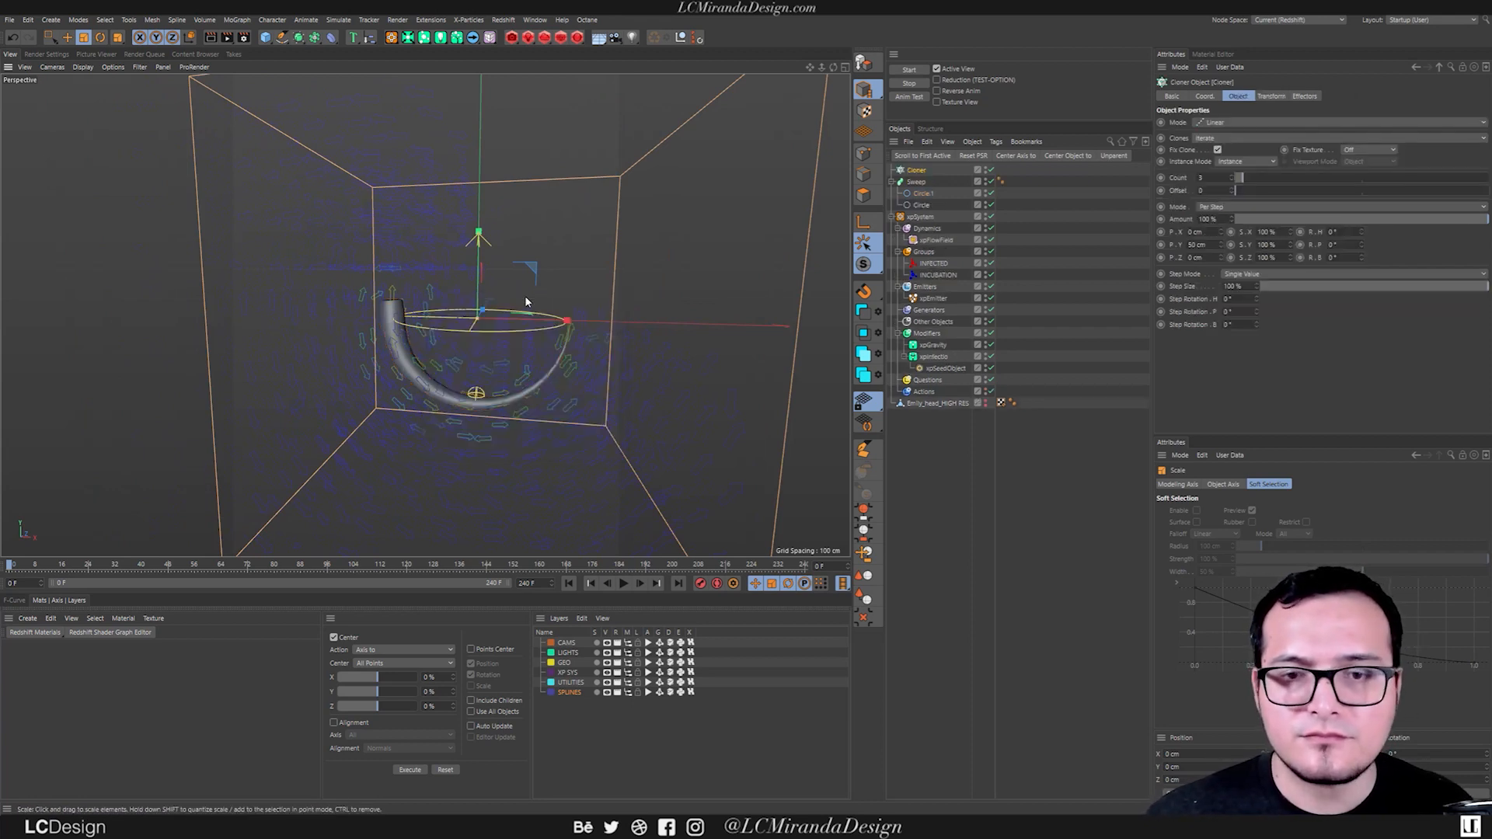
pyautogui.moveTo(919, 171); pyautogui.dragTo(919, 171)
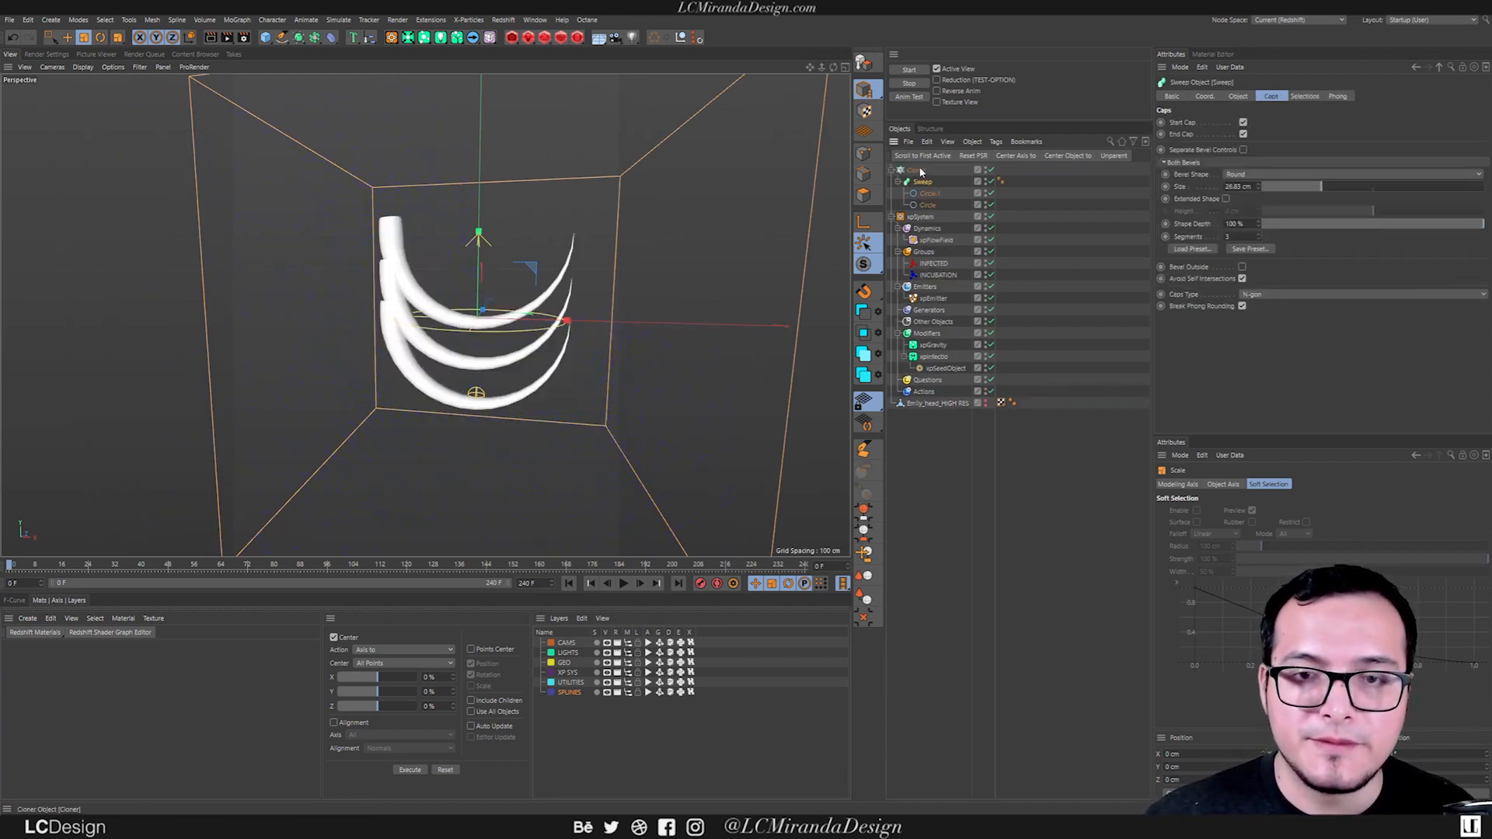
pyautogui.keyDown('alt'); pyautogui.moveTo(466, 330); pyautogui.dragTo(514, 320); pyautogui.keyUp('alt')
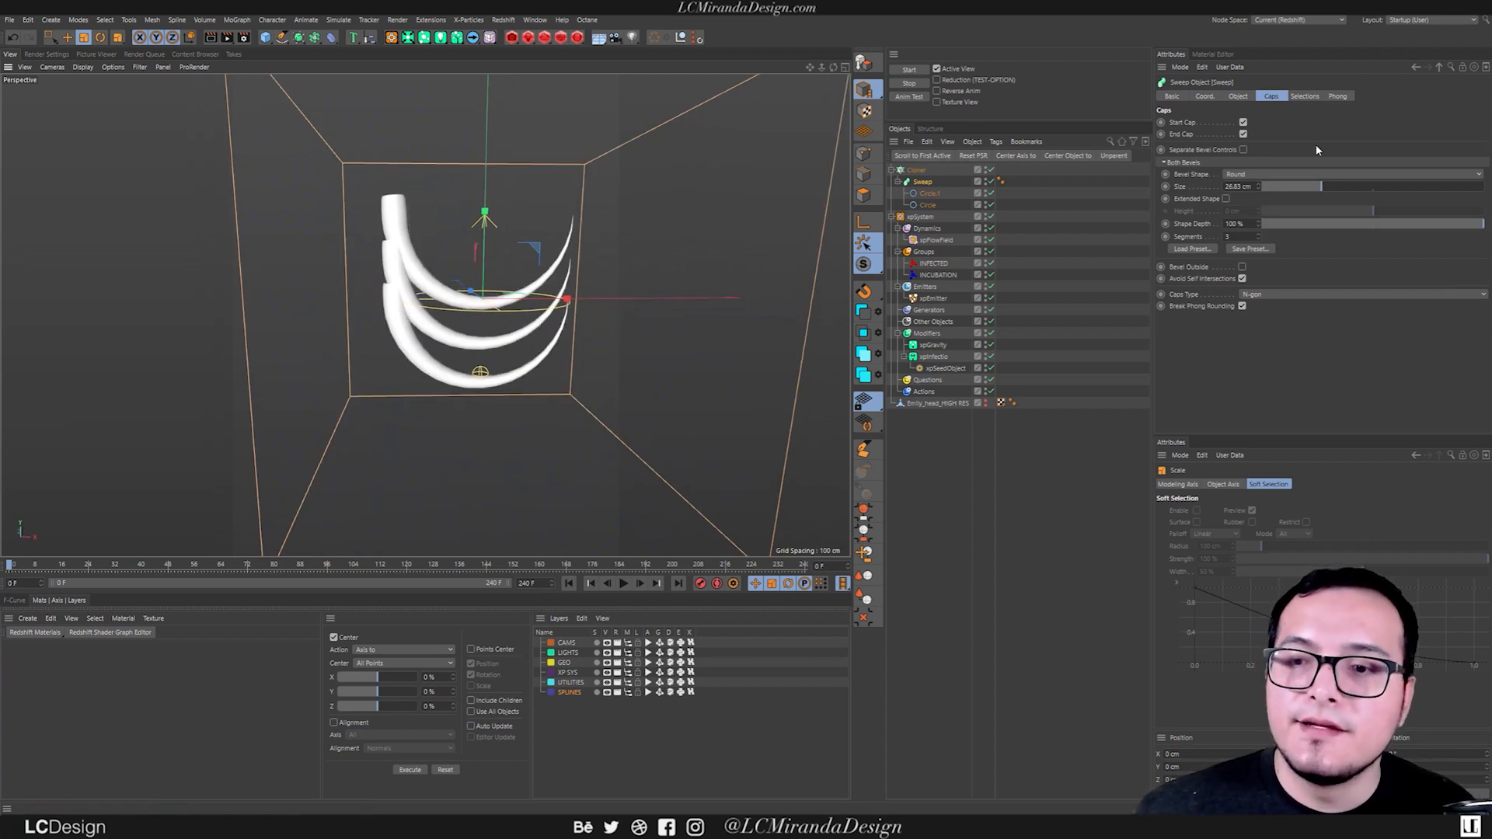
# Set the Cloner's Mode to Radial and increase its radius to spread the tube clones in a circle.
pyautogui.click(916, 170)
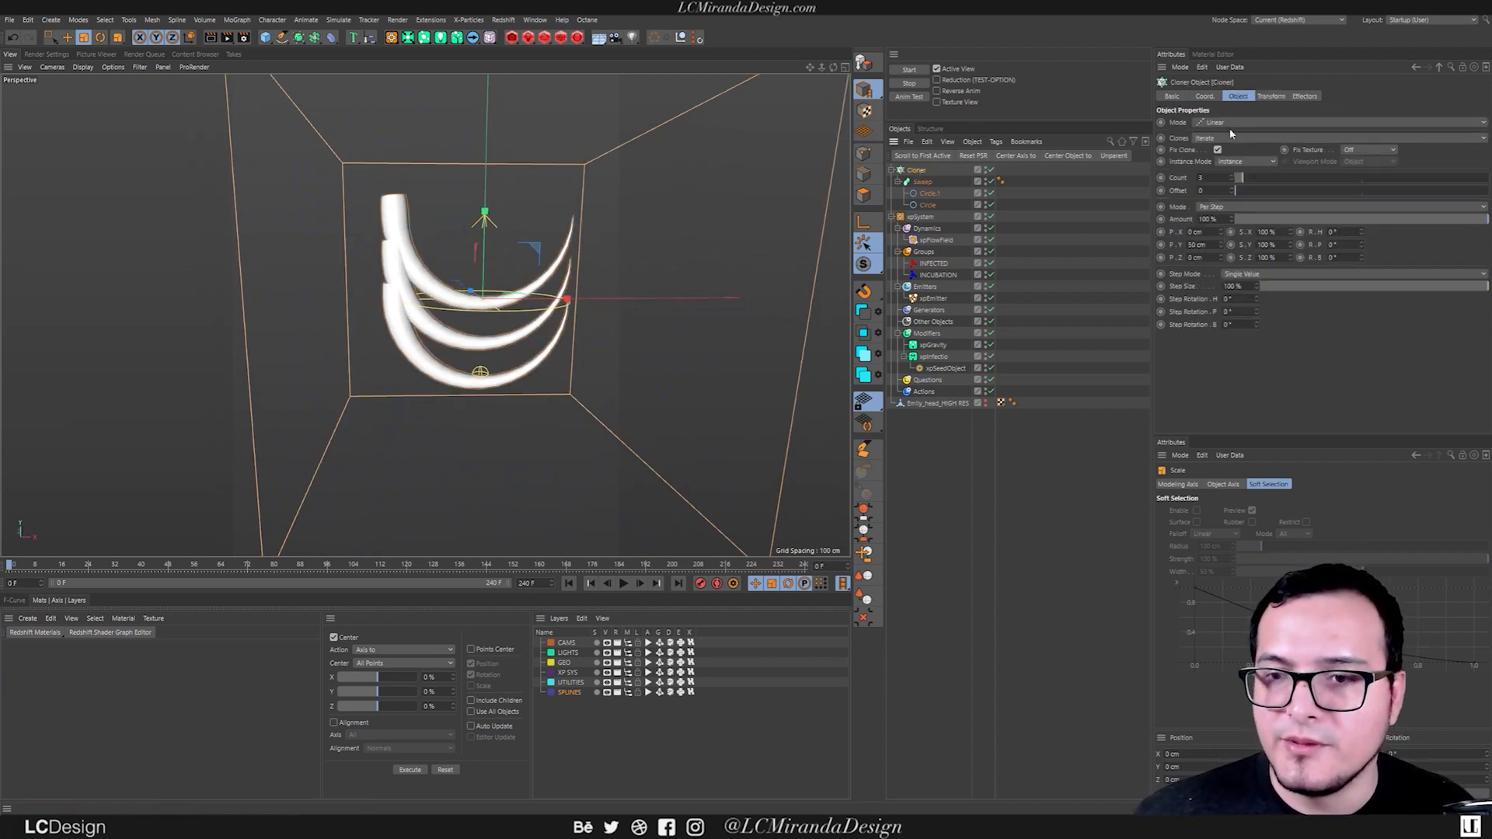
pyautogui.click(1234, 121)
pyautogui.click(1243, 153)
pyautogui.moveTo(509, 320)
pyautogui.keyDown('alt'); pyautogui.mouseDown()
pyautogui.moveTo(721, 321)
pyautogui.moveTo(482, 342)
pyautogui.mouseUp(); pyautogui.keyUp('alt')
pyautogui.moveTo(1243, 190); pyautogui.dragTo(1263, 189)
pyautogui.keyDown('alt'); pyautogui.moveTo(547, 312); pyautogui.dragTo(604, 333); pyautogui.keyUp('alt')
# Set the Cloner's transform heading rotation (R.H) to -87° so the tubes fan outward from the center.
pyautogui.click(1271, 96)
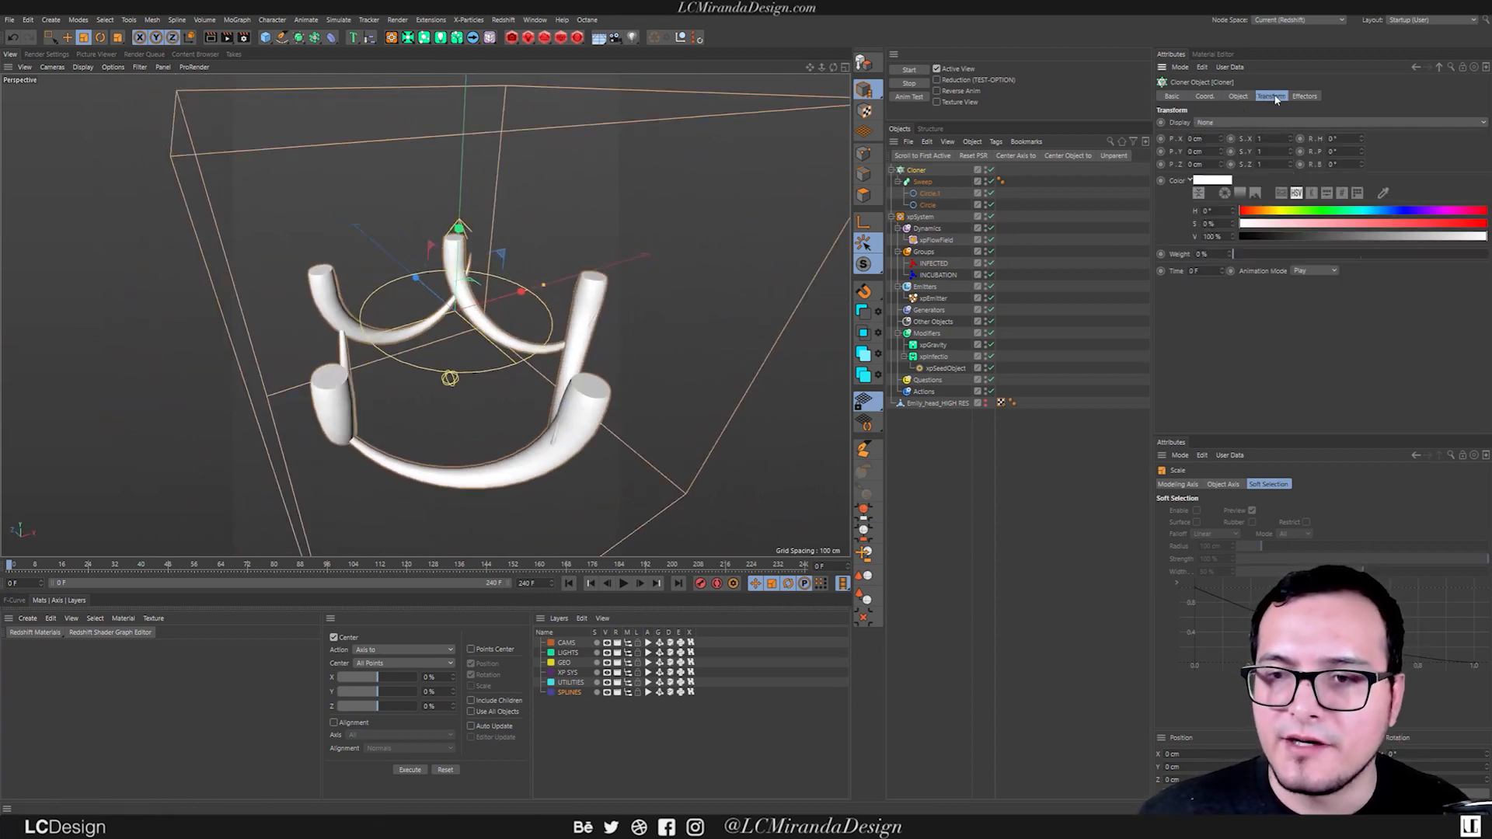
pyautogui.moveTo(1360, 140); pyautogui.dragTo(1298, 191)
pyautogui.scroll(-5, 512, 289)
pyautogui.keyDown('alt'); pyautogui.moveTo(509, 289); pyautogui.dragTo(529, 246); pyautogui.keyUp('alt')
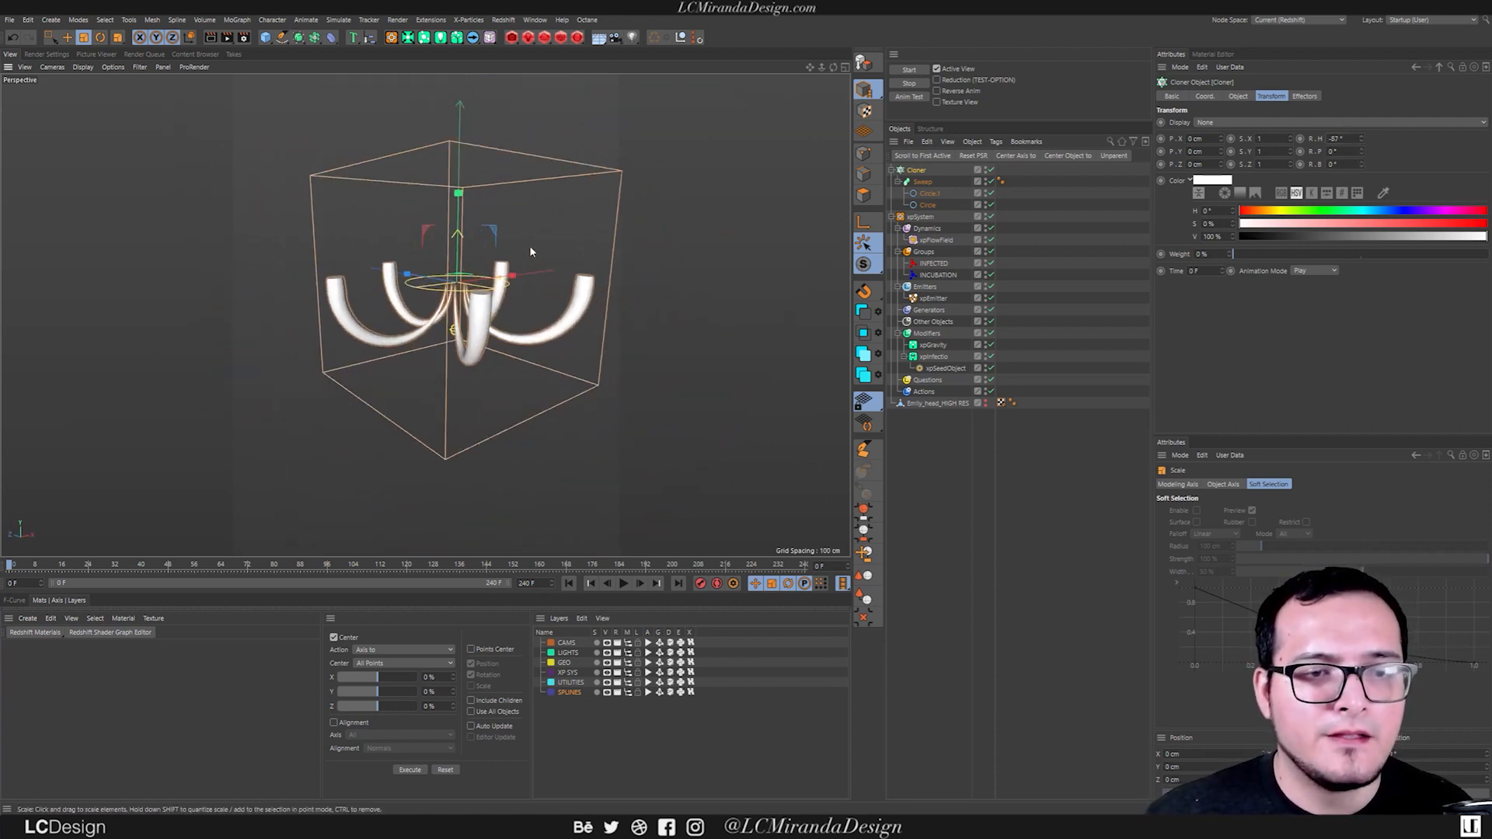
# Undo the pitch change on the Cloner's transform and set its bank rotation (R.B) to 67°.
pyautogui.moveTo(1362, 153); pyautogui.dragTo(1369, 123)
pyautogui.hotkey('ctrl', 'z')
pyautogui.keyDown('alt'); pyautogui.moveTo(546, 264); pyautogui.dragTo(365, 319); pyautogui.keyUp('alt')
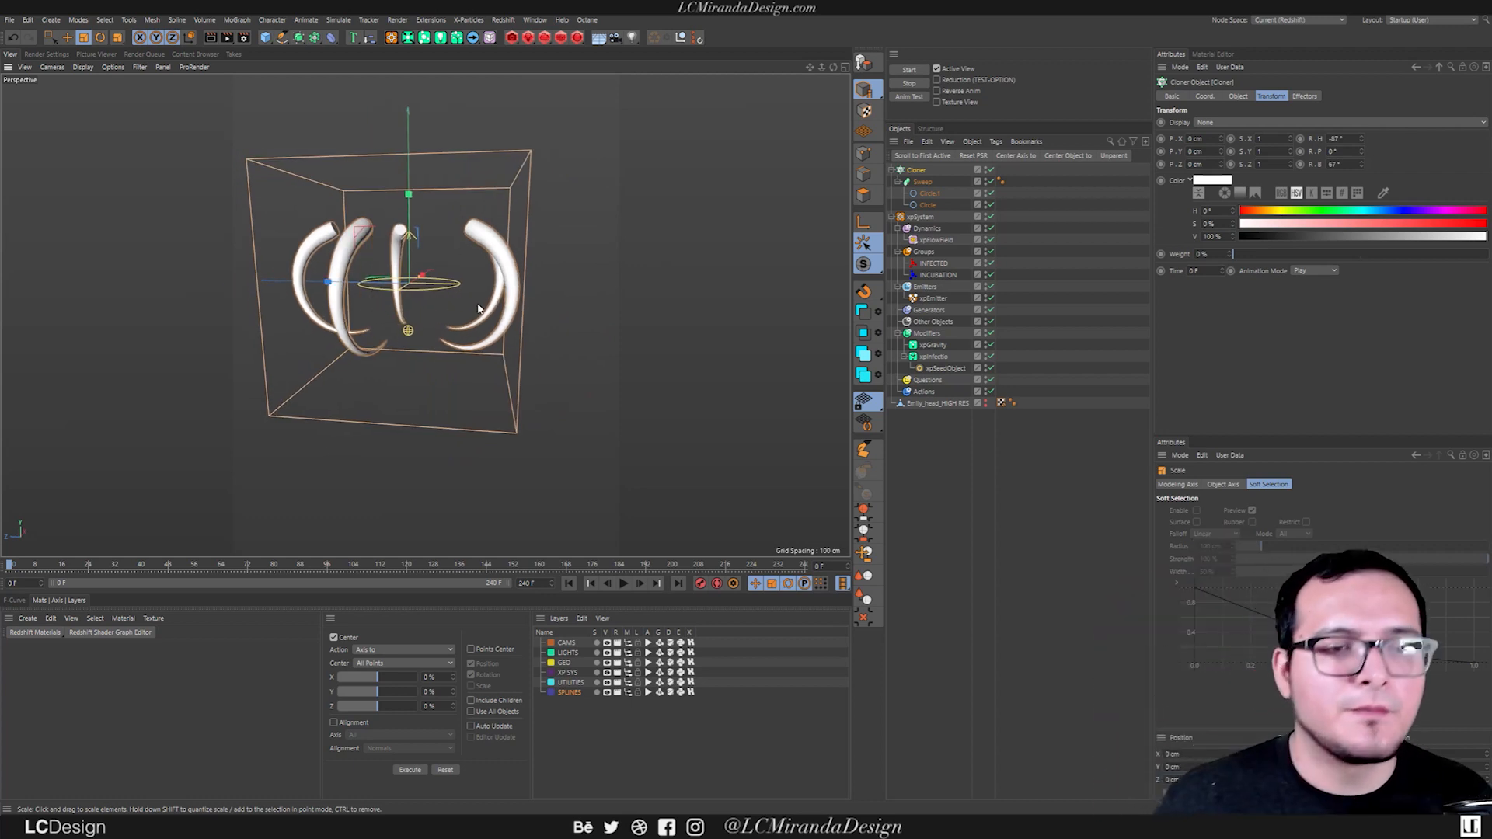
pyautogui.keyDown('alt'); pyautogui.moveTo(440, 333); pyautogui.dragTo(415, 314); pyautogui.keyUp('alt')
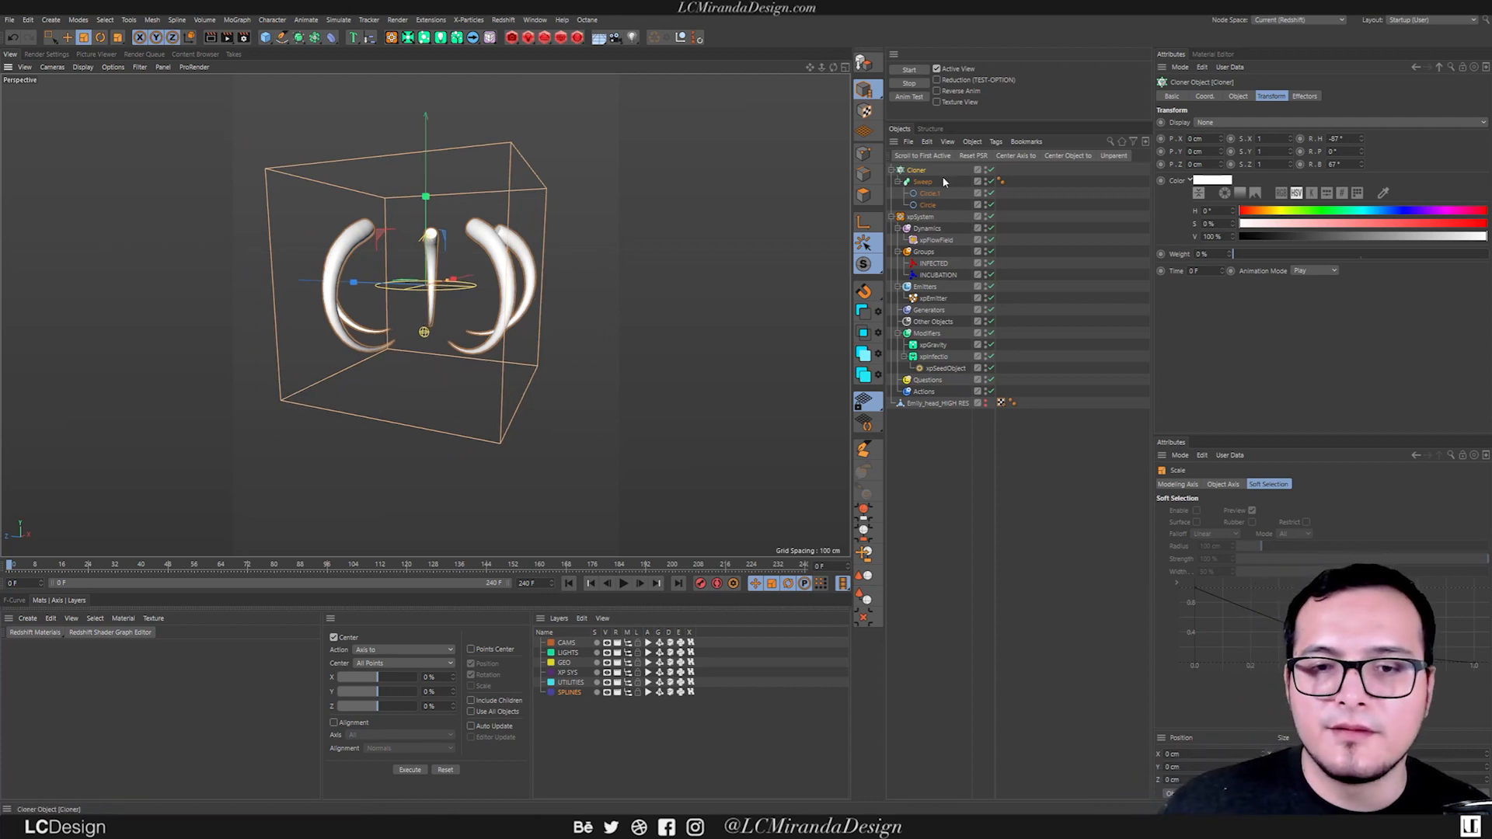
# Add the Cloner to the xpFlowField's Objects list and inspect the flow arrows around the tube clones.
pyautogui.click(937, 240)
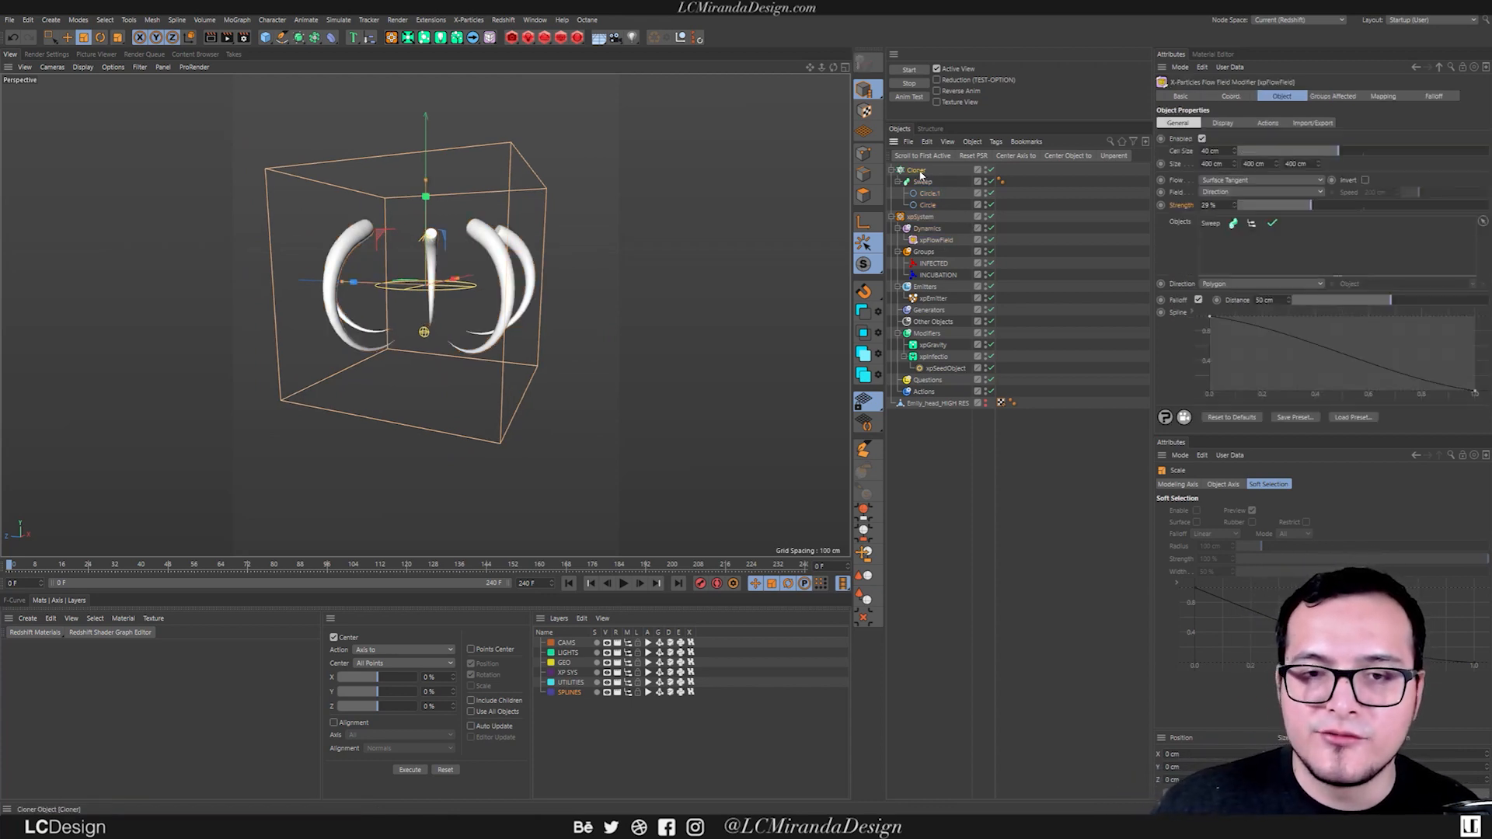
pyautogui.moveTo(1228, 250); pyautogui.dragTo(1229, 247)
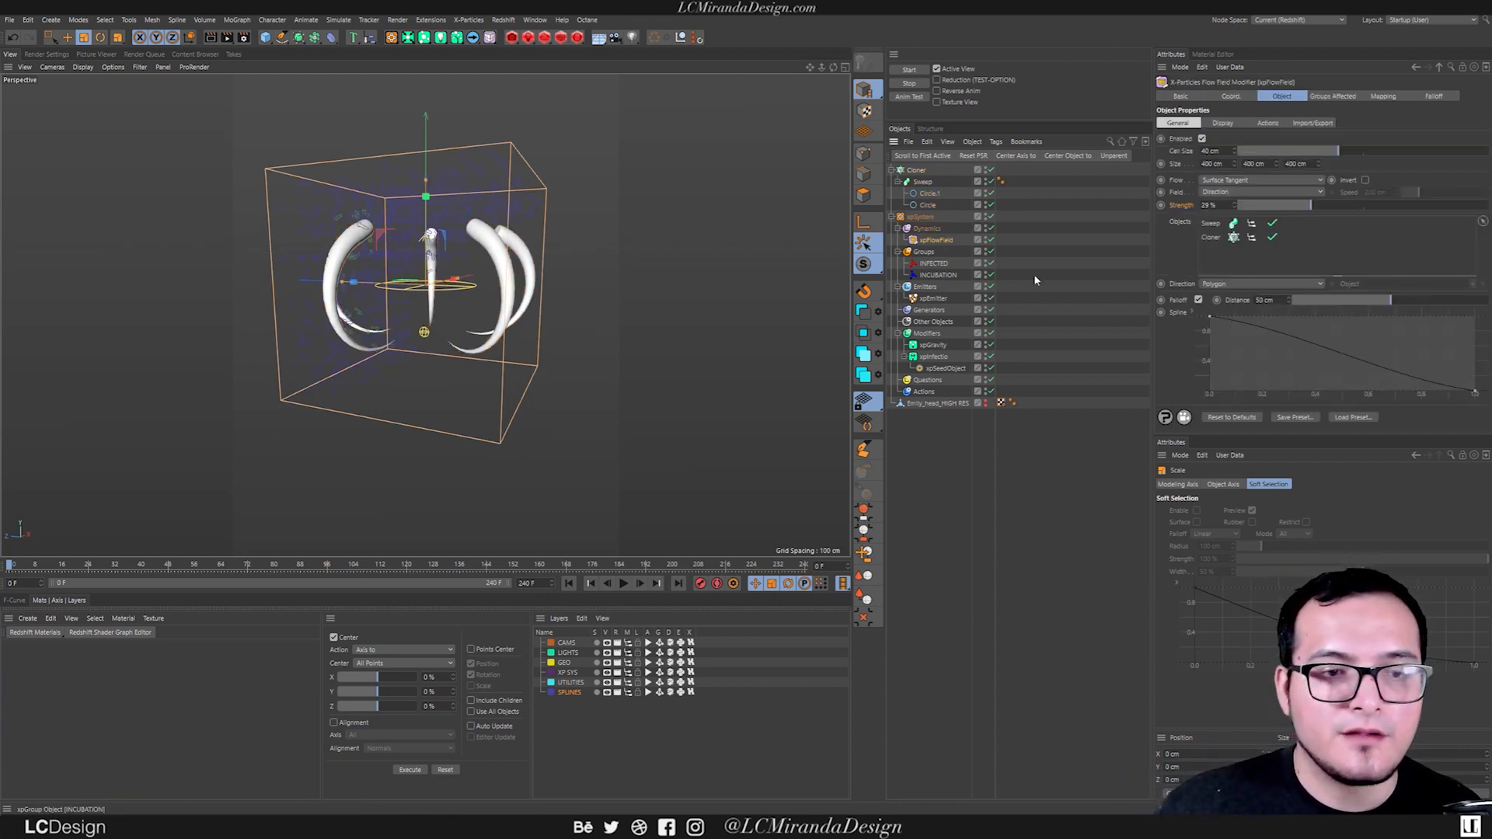
pyautogui.keyDown('alt'); pyautogui.moveTo(552, 268); pyautogui.dragTo(508, 269); pyautogui.keyUp('alt')
pyautogui.keyDown('alt'); pyautogui.moveTo(273, 244); pyautogui.dragTo(343, 231); pyautogui.keyUp('alt')
pyautogui.keyDown('alt'); pyautogui.moveTo(344, 232); pyautogui.dragTo(432, 242, button='right'); pyautogui.keyUp('alt')
pyautogui.keyDown('alt'); pyautogui.moveTo(432, 243); pyautogui.dragTo(327, 314); pyautogui.keyUp('alt')
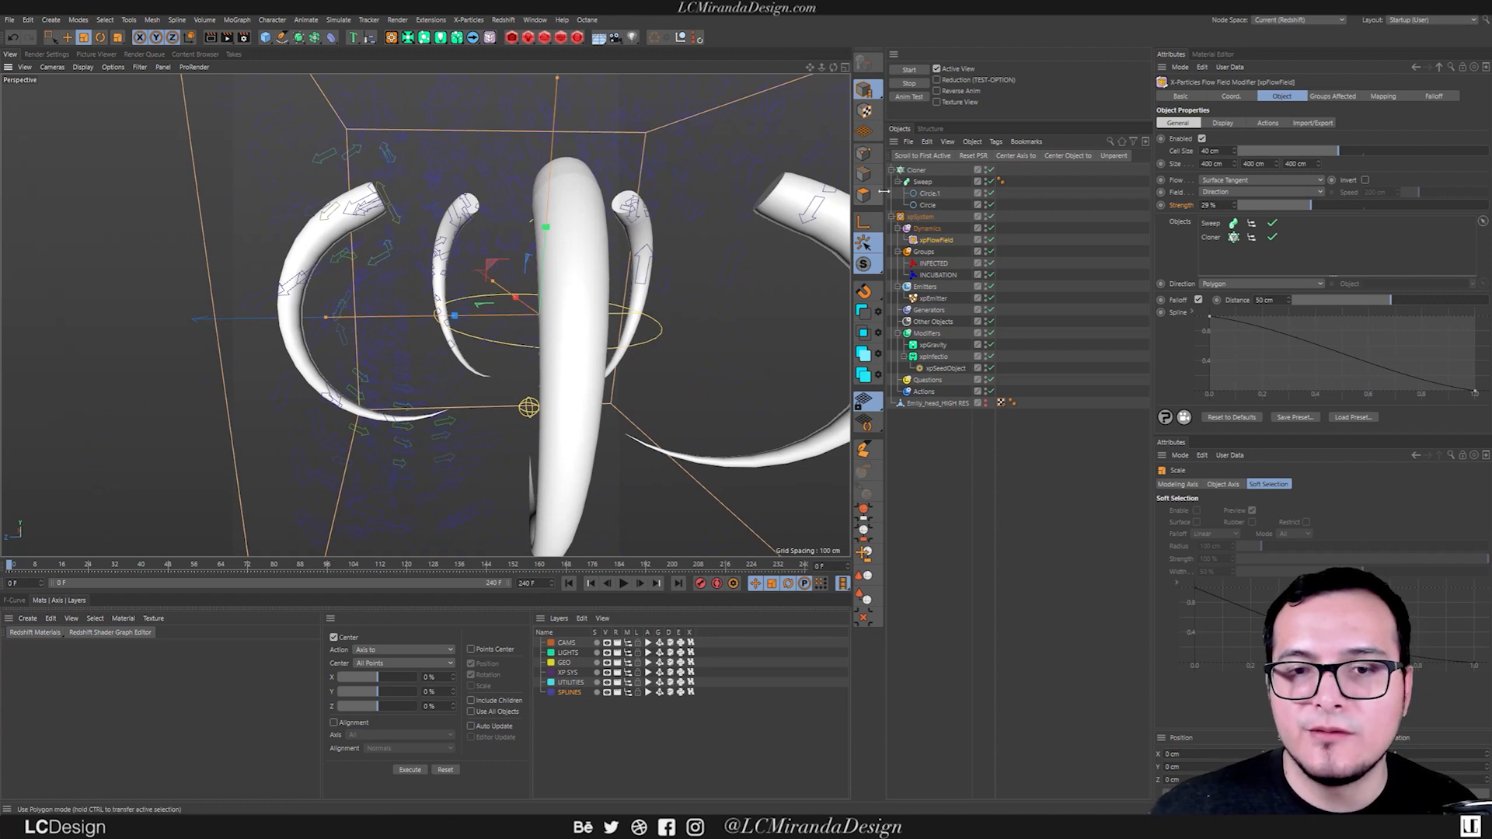
# Add a Connect object and make the Cloner its child.
pyautogui.click(893, 169)
pyautogui.click(921, 171)
pyautogui.hotkey('shift', 'c')
pyautogui.write('connec')
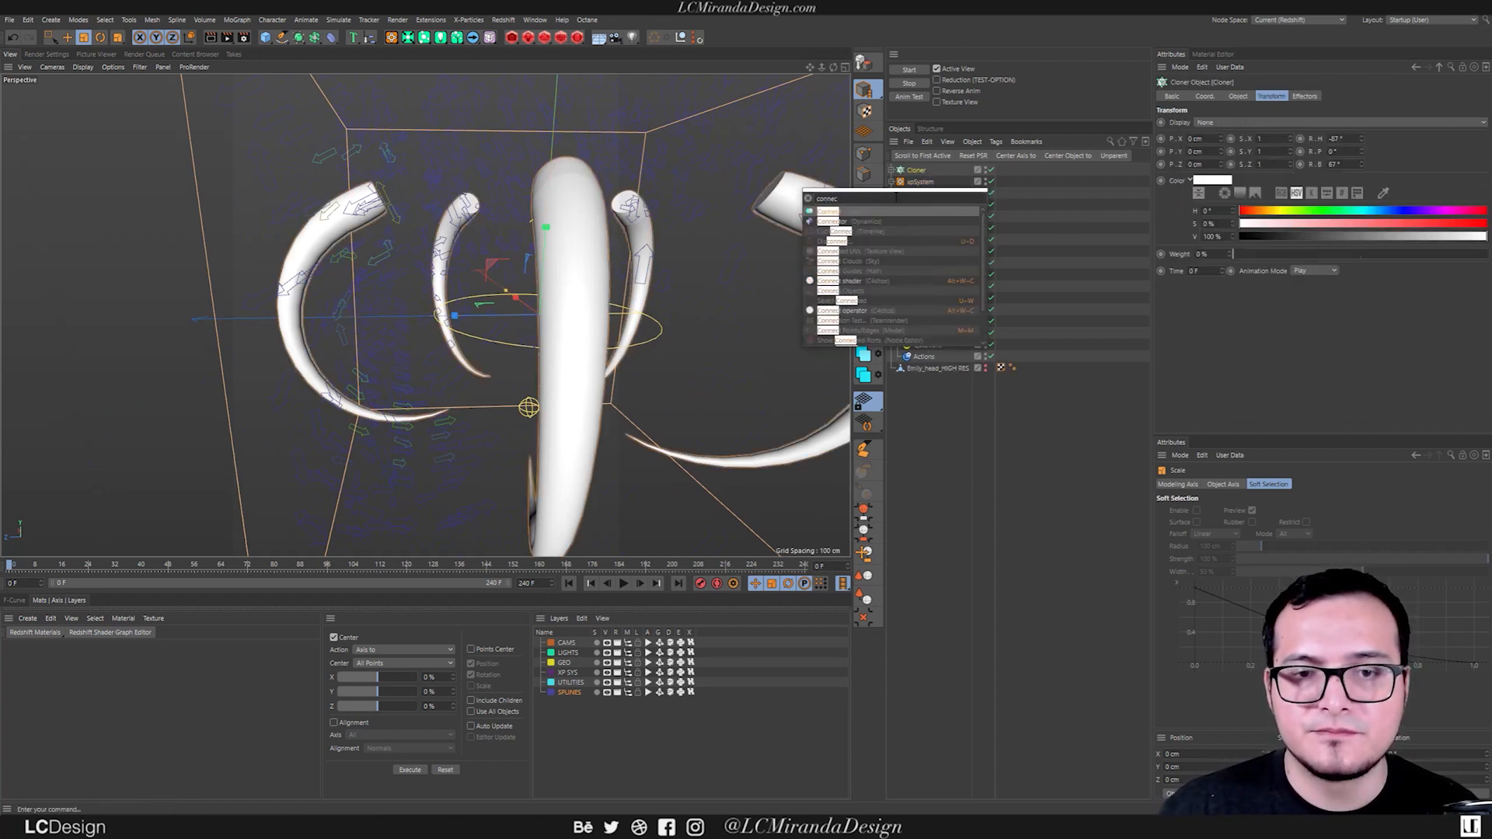
pyautogui.press('Return')
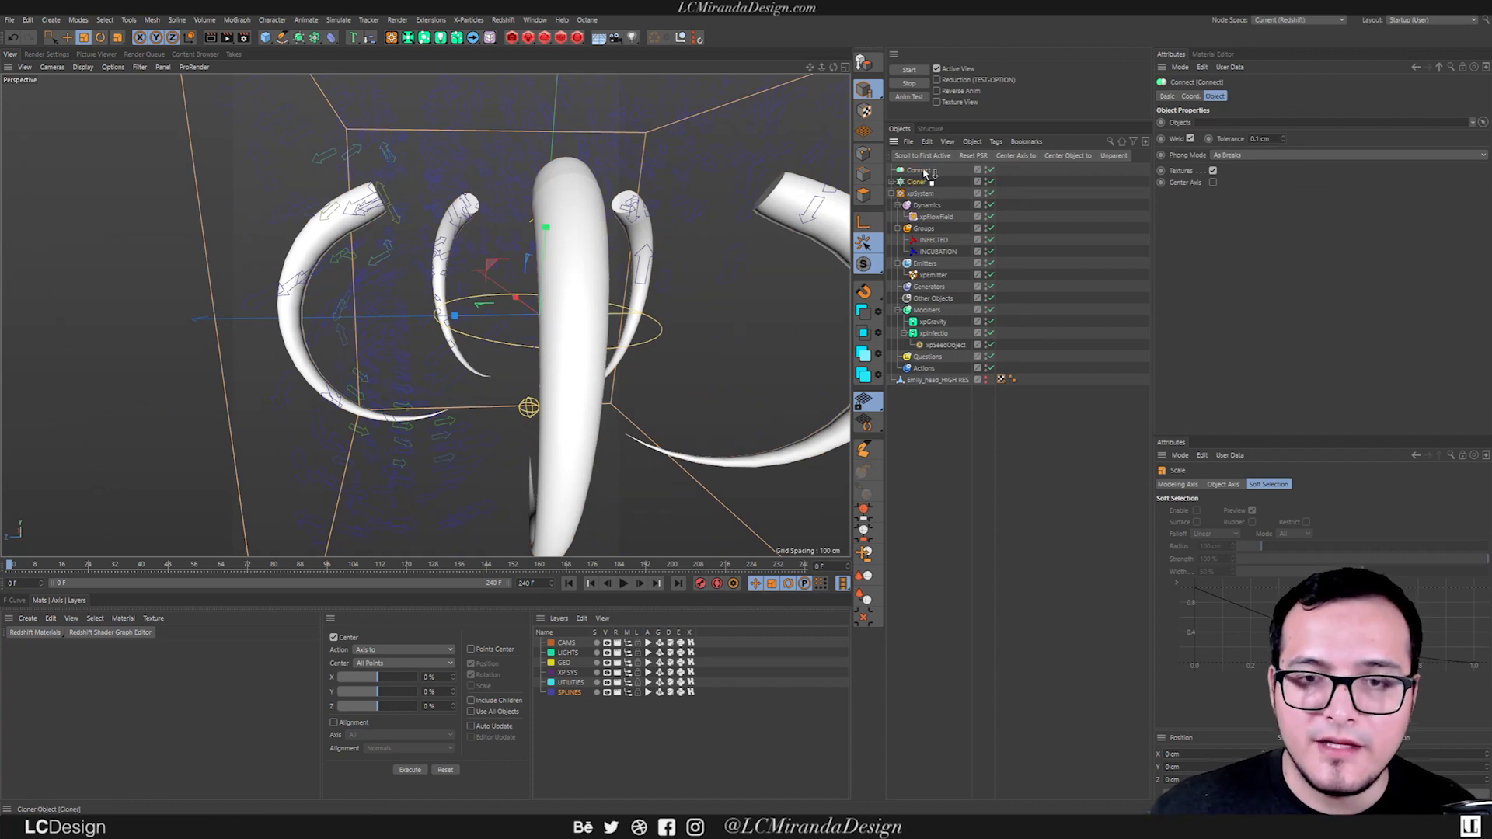
pyautogui.moveTo(924, 173); pyautogui.dragTo(925, 172)
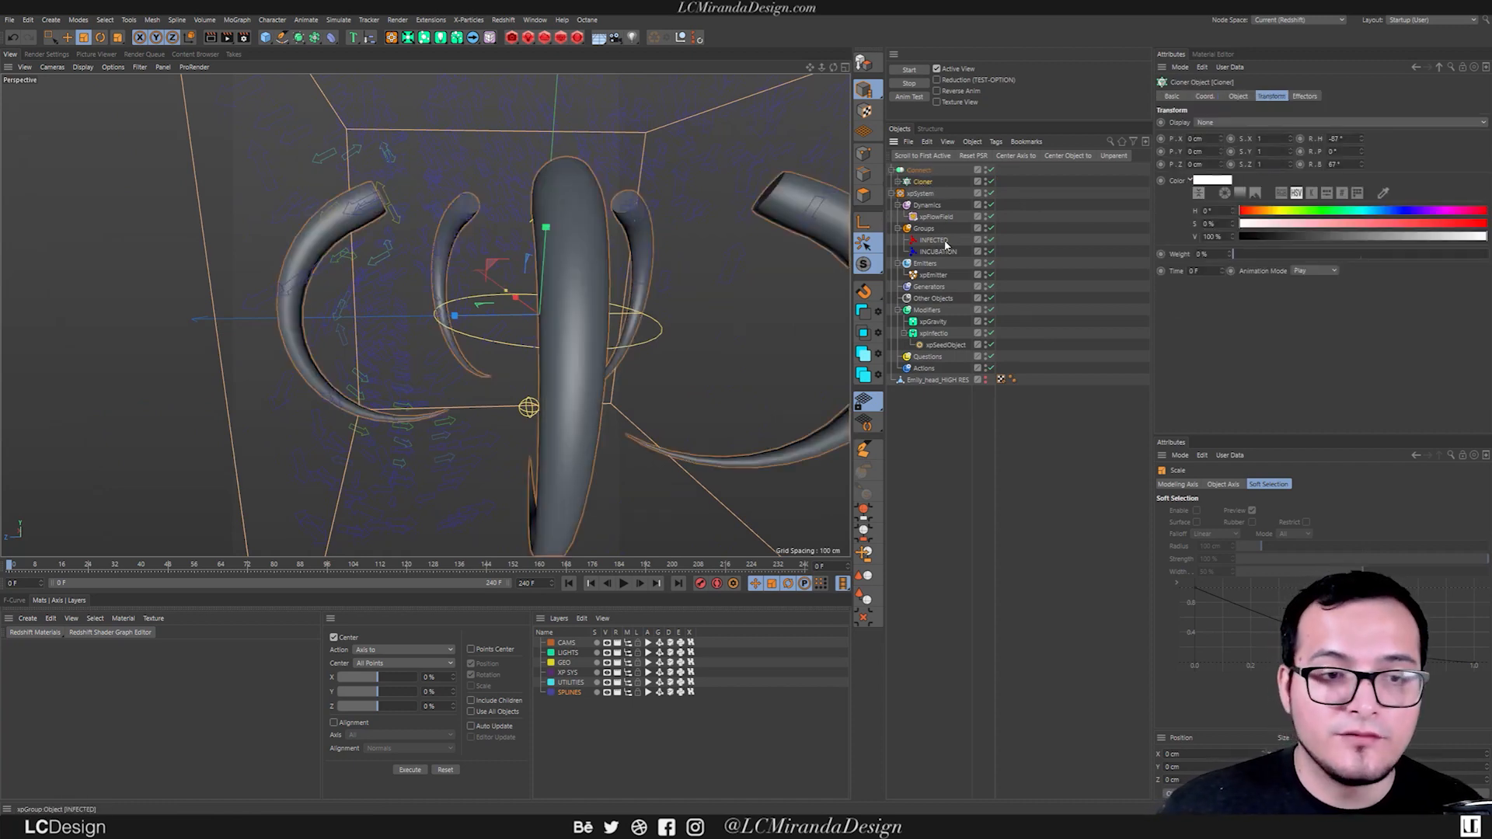
# Add the Connect object to the xpFlowField's Objects list and remove the Sweep and Cloner entries.
pyautogui.click(935, 217)
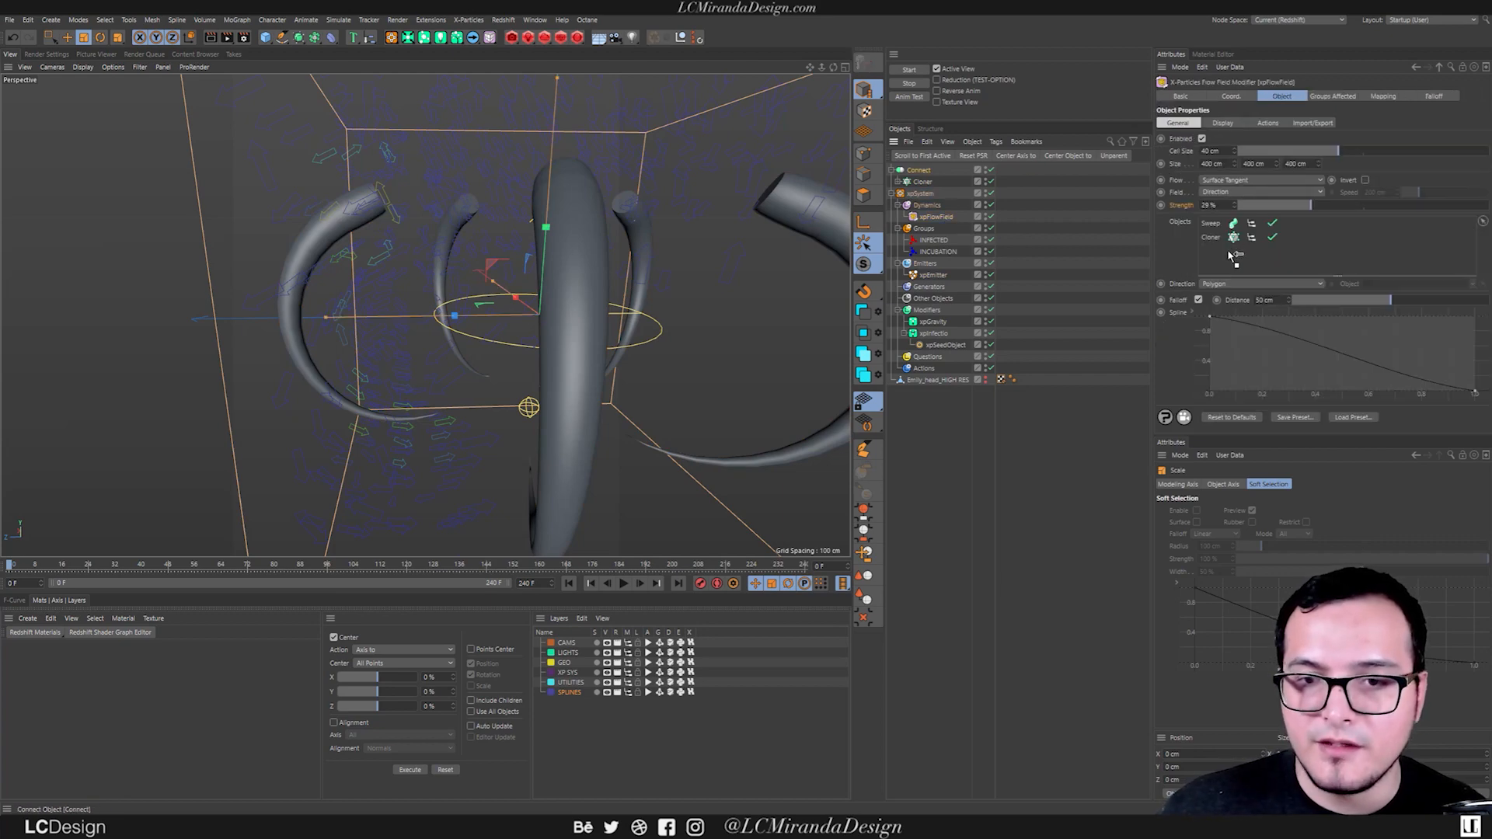
pyautogui.moveTo(1235, 256); pyautogui.dragTo(1235, 252)
pyautogui.keyDown('alt'); pyautogui.moveTo(683, 326); pyautogui.dragTo(466, 312); pyautogui.keyUp('alt')
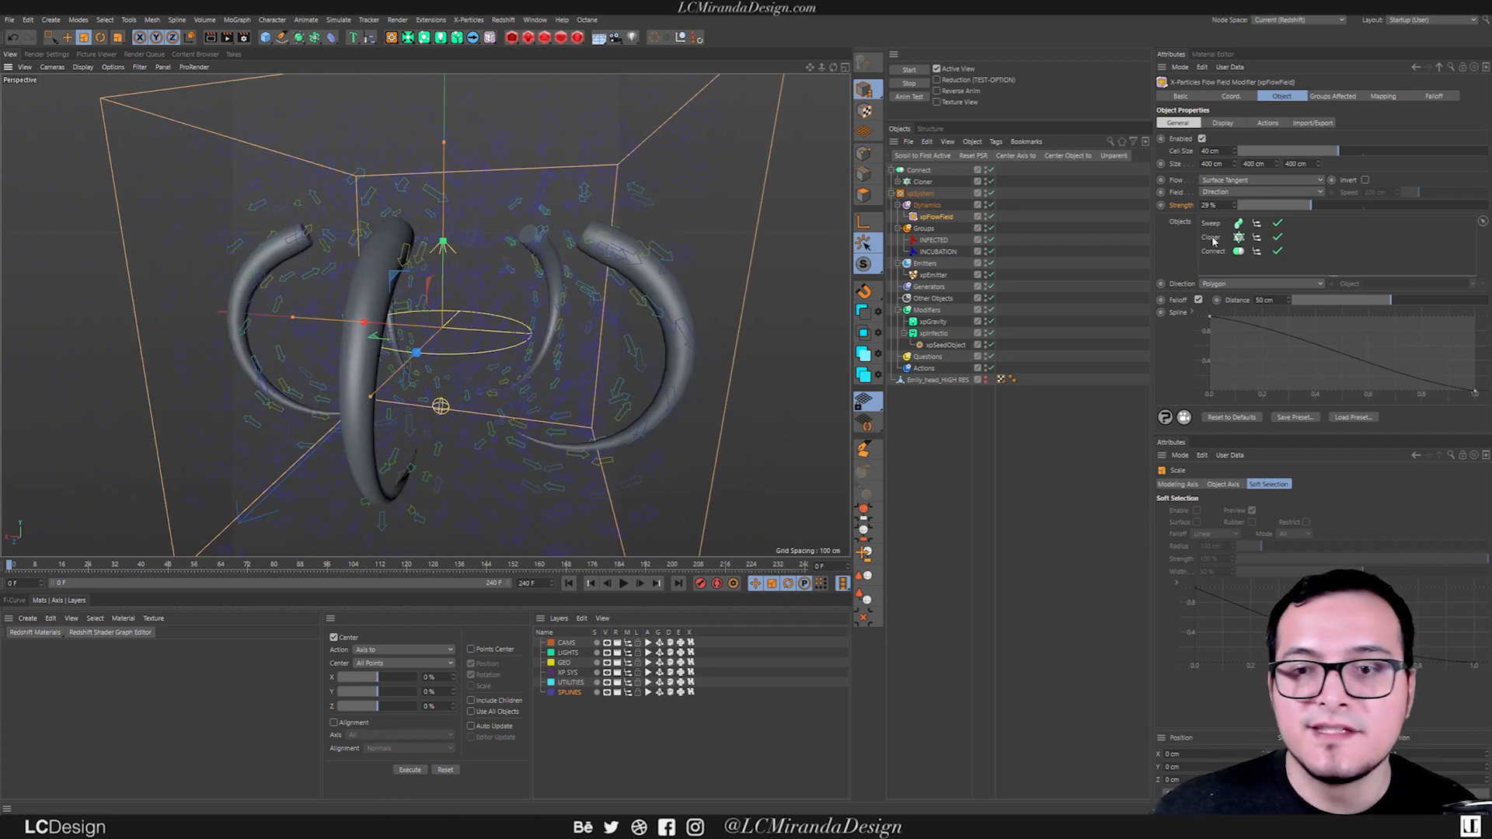
pyautogui.press('Delete')
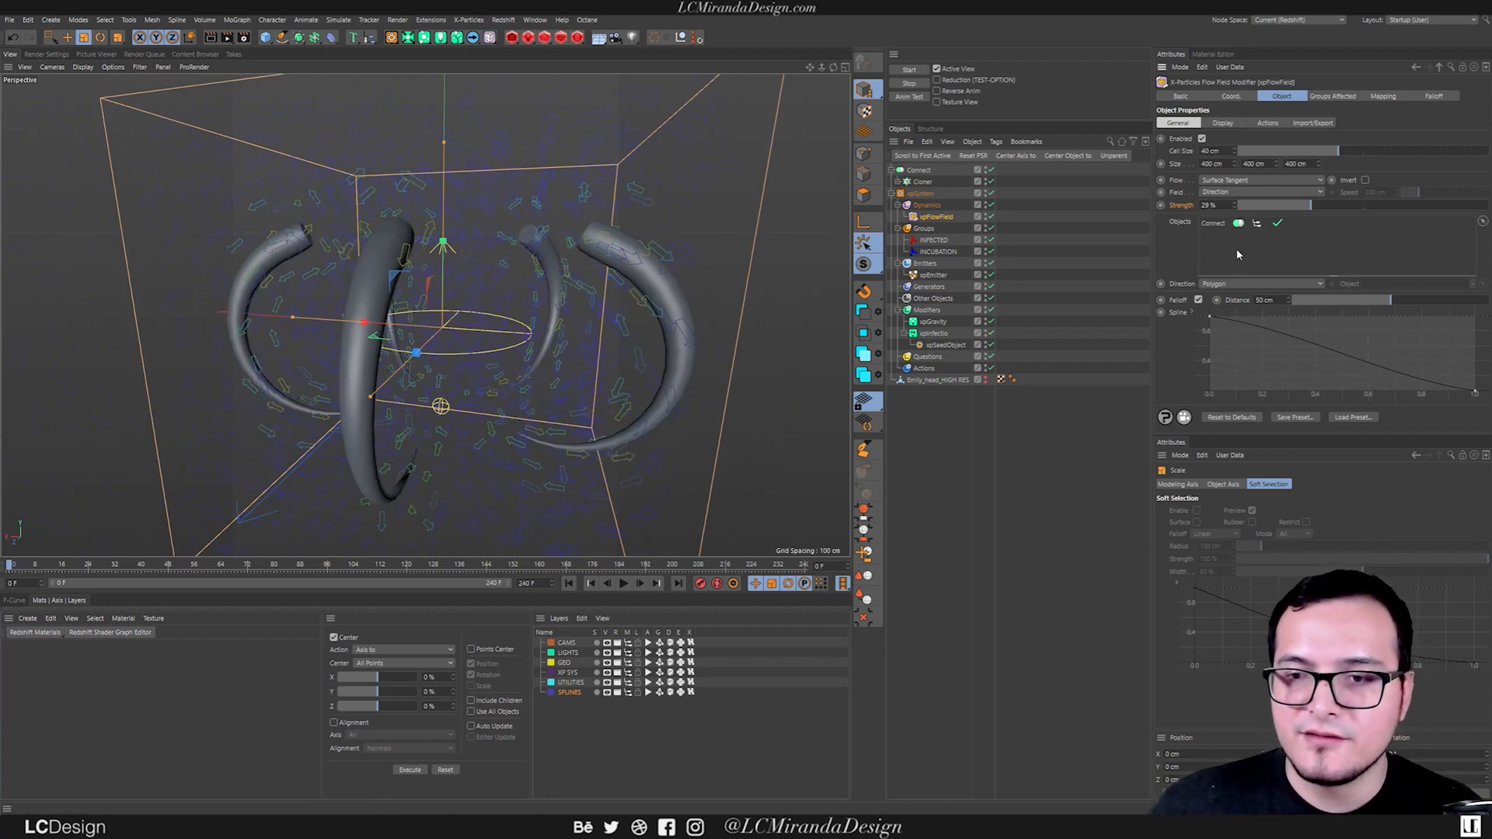
pyautogui.keyDown('alt'); pyautogui.moveTo(410, 336); pyautogui.dragTo(366, 335); pyautogui.keyUp('alt')
pyautogui.keyDown('alt'); pyautogui.moveTo(405, 253); pyautogui.dragTo(443, 195); pyautogui.keyUp('alt')
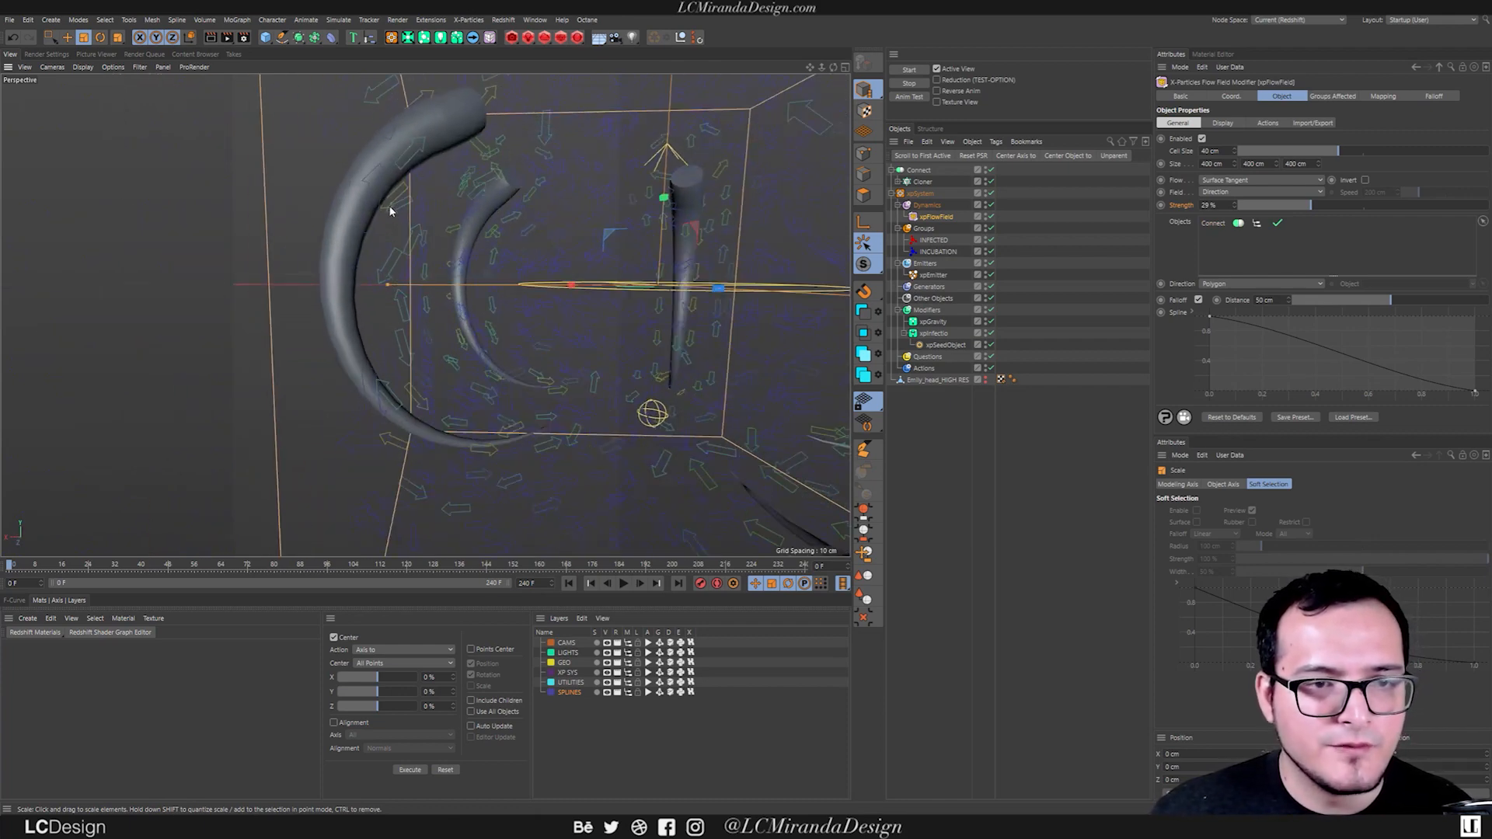
pyautogui.keyDown('alt'); pyautogui.moveTo(513, 386); pyautogui.dragTo(544, 296); pyautogui.keyUp('alt')
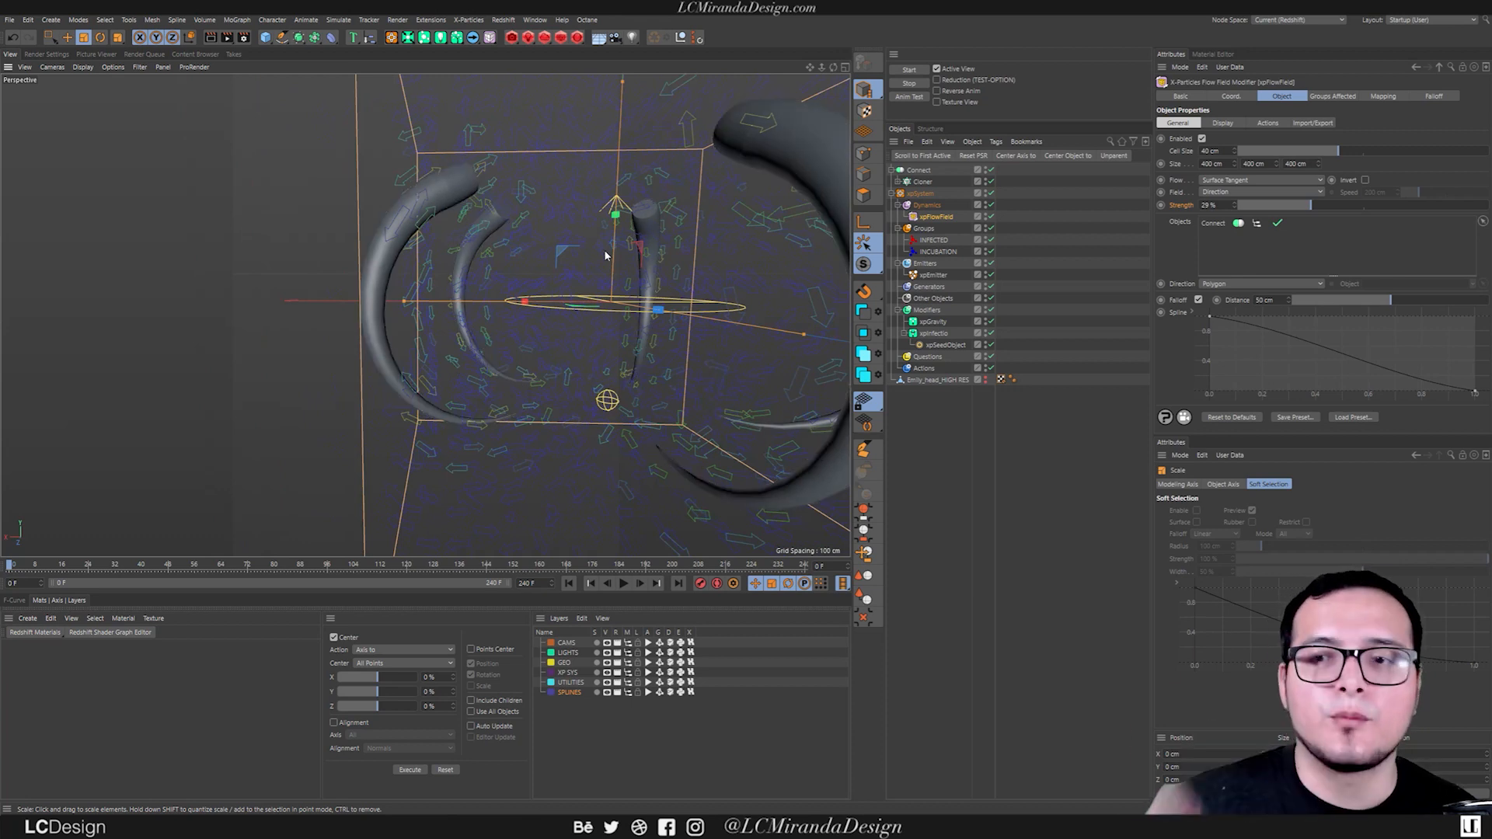
# Enable Flip Normals on the Sweep object inside the Cloner.
pyautogui.click(925, 182)
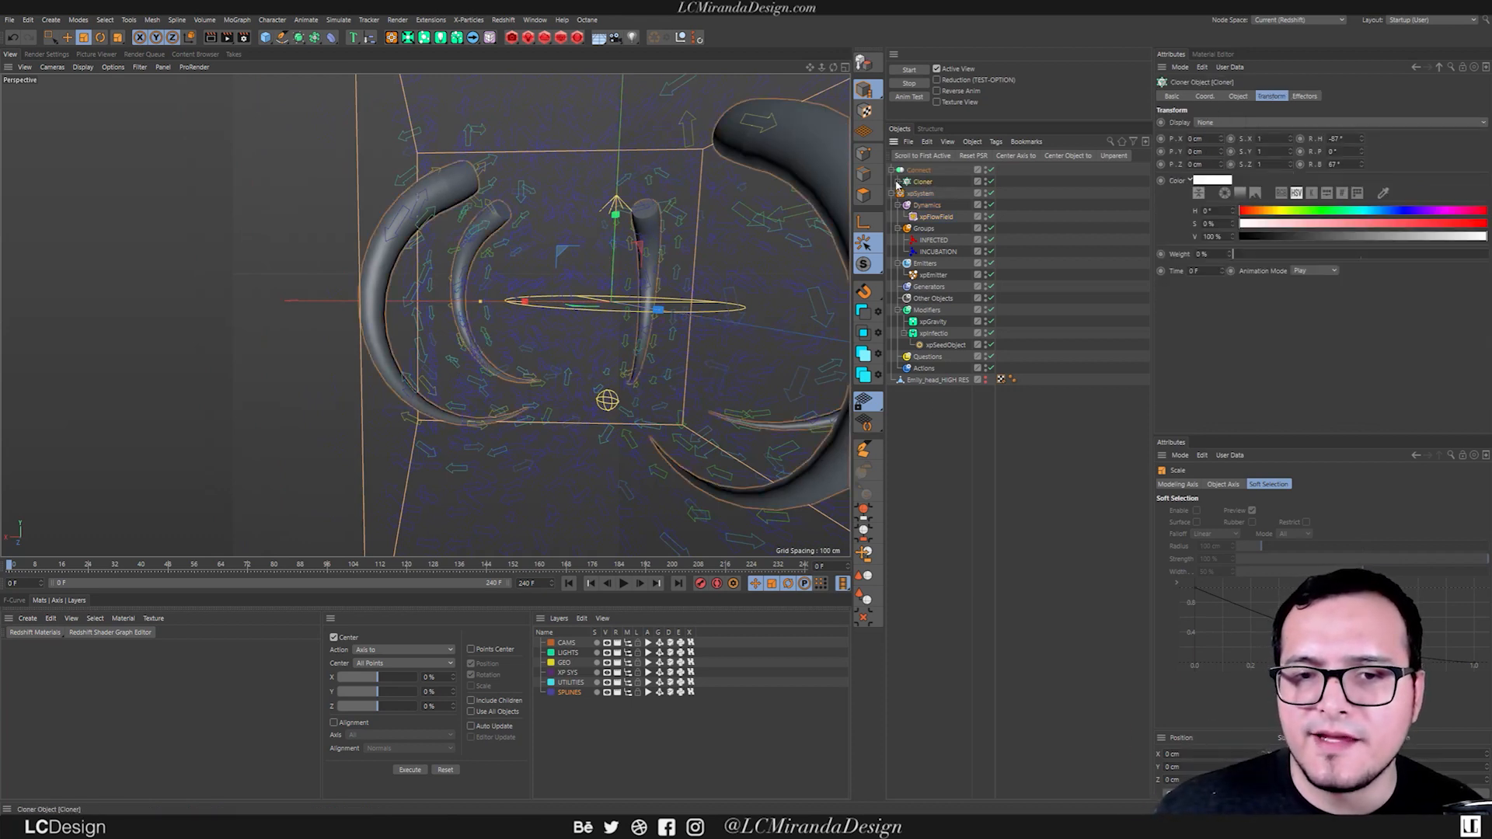
pyautogui.click(898, 182)
pyautogui.click(926, 193)
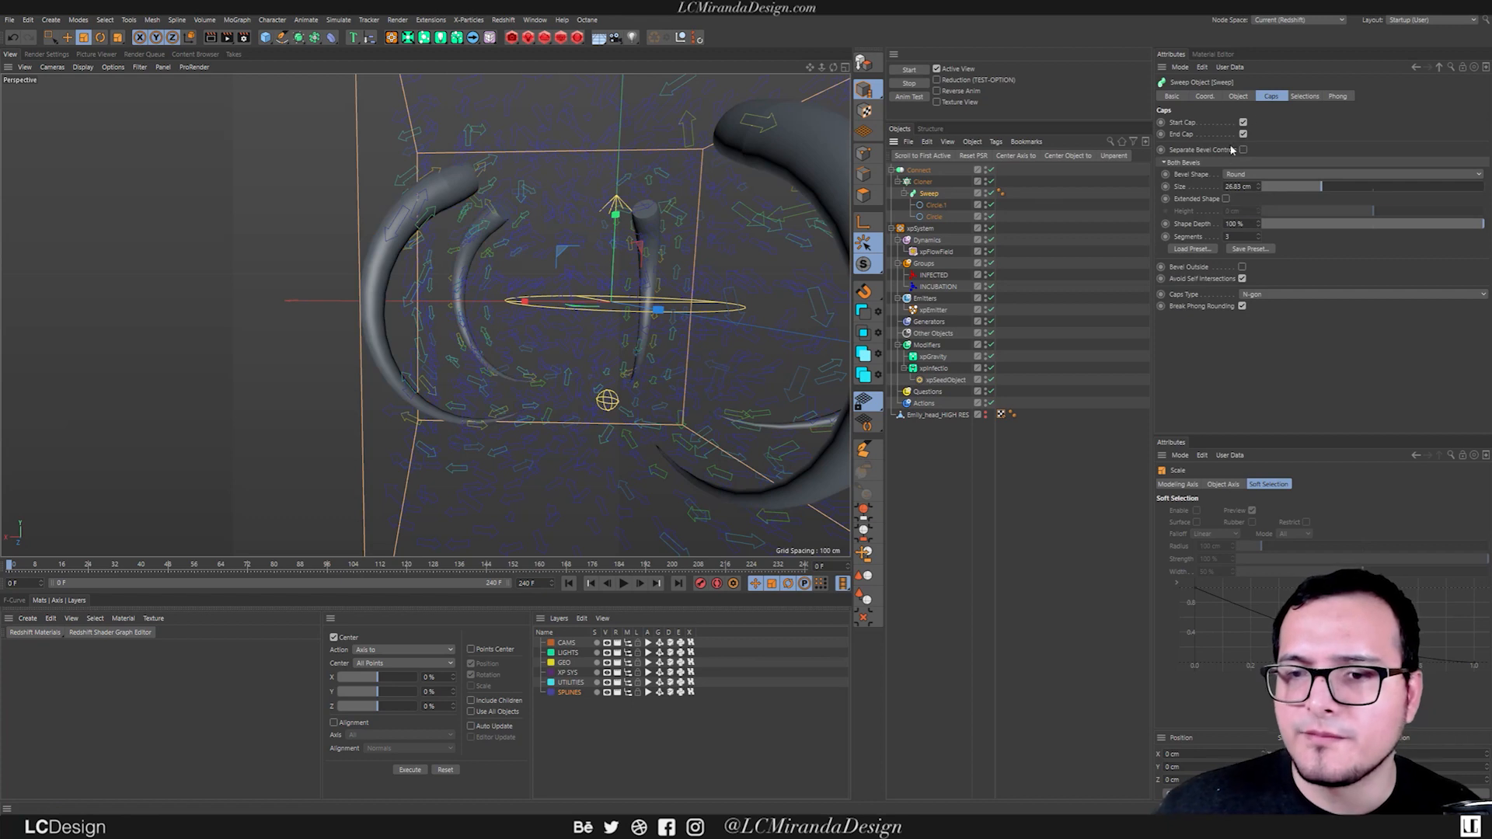
pyautogui.click(1238, 97)
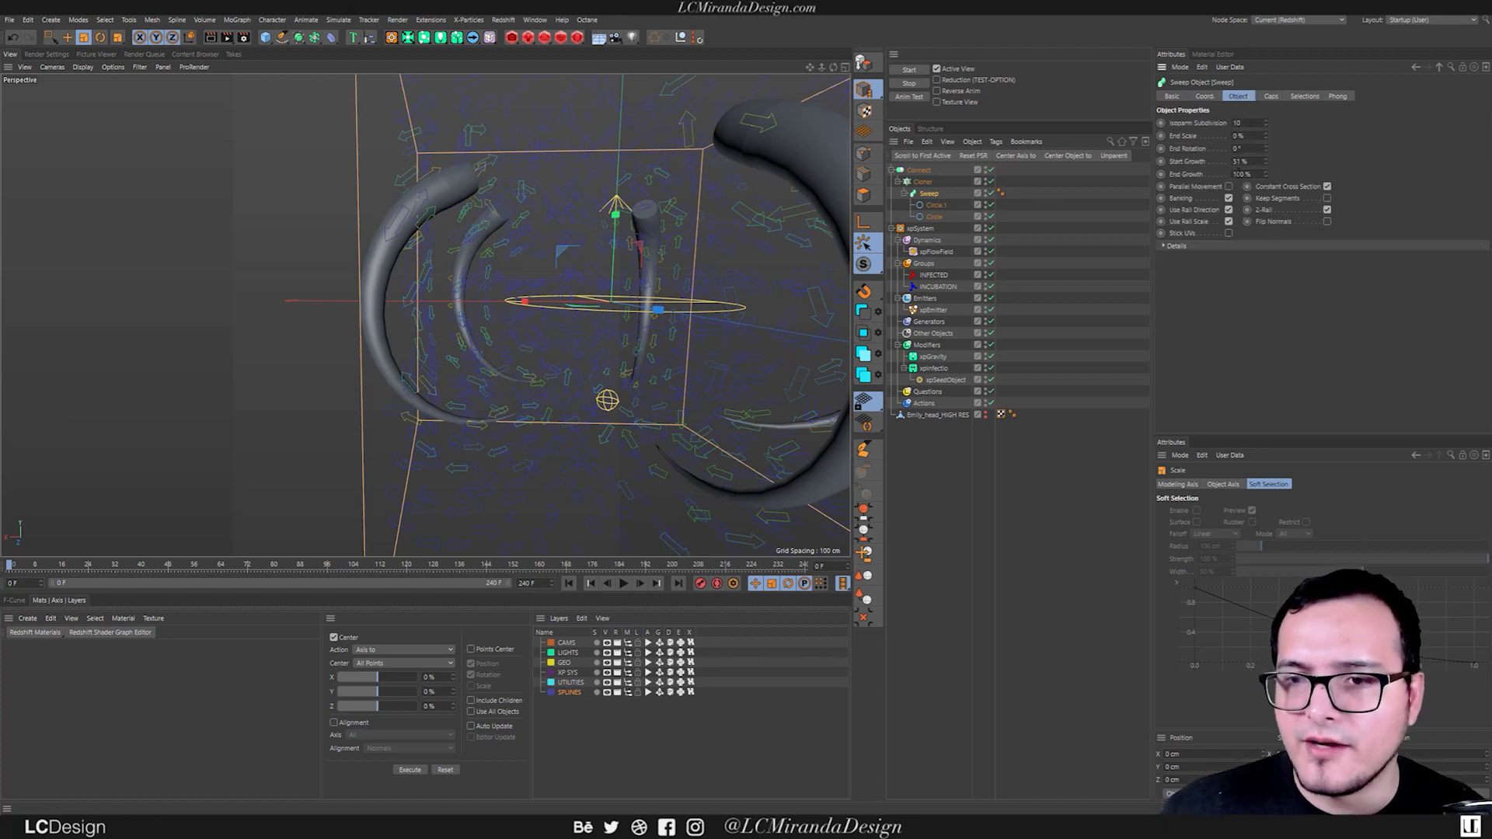
pyautogui.click(1328, 222)
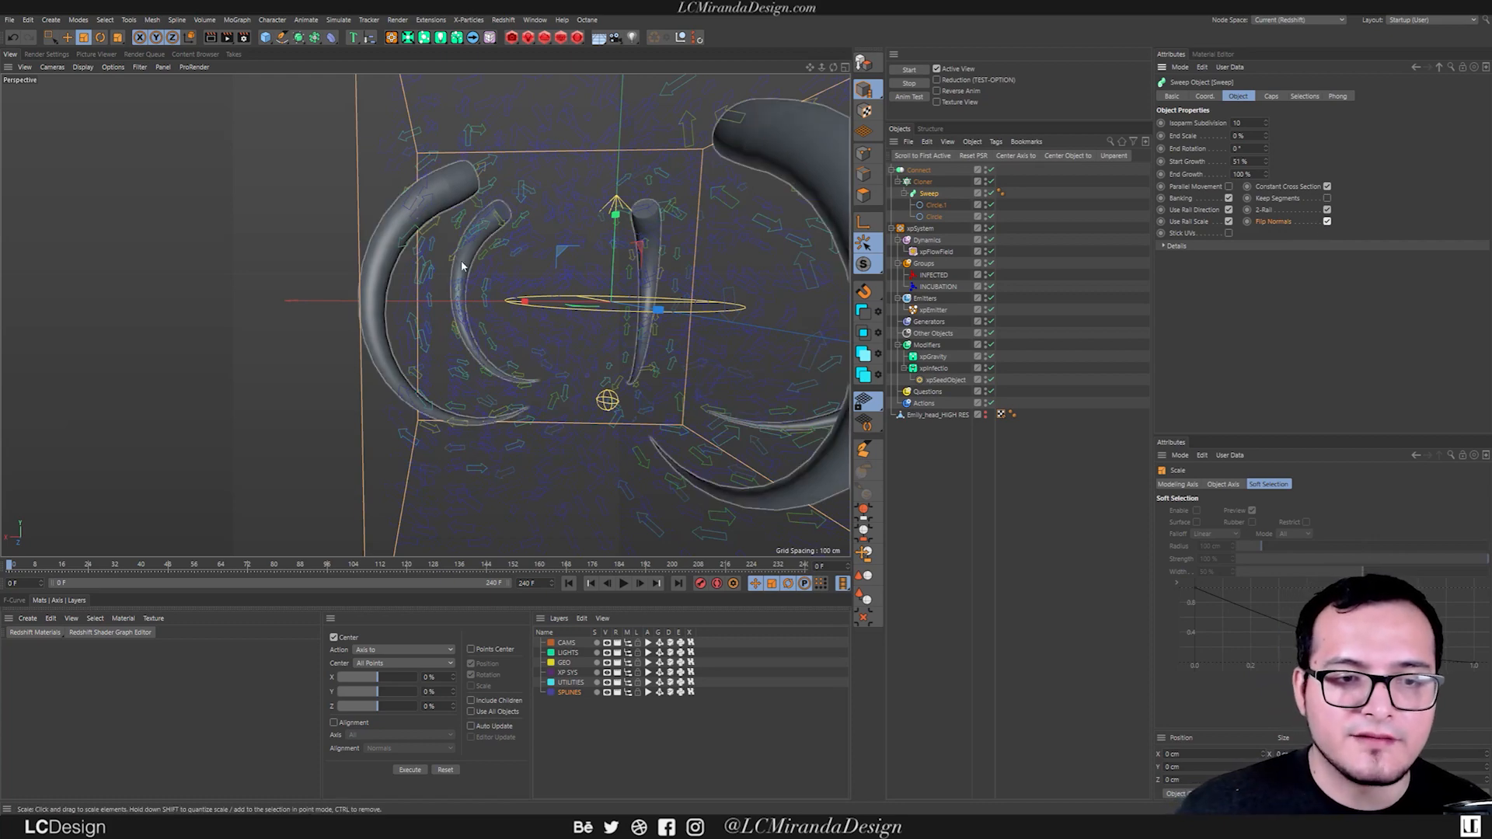
pyautogui.keyDown('alt'); pyautogui.moveTo(555, 315); pyautogui.dragTo(622, 374); pyautogui.keyUp('alt')
pyautogui.scroll(-4, 569, 326)
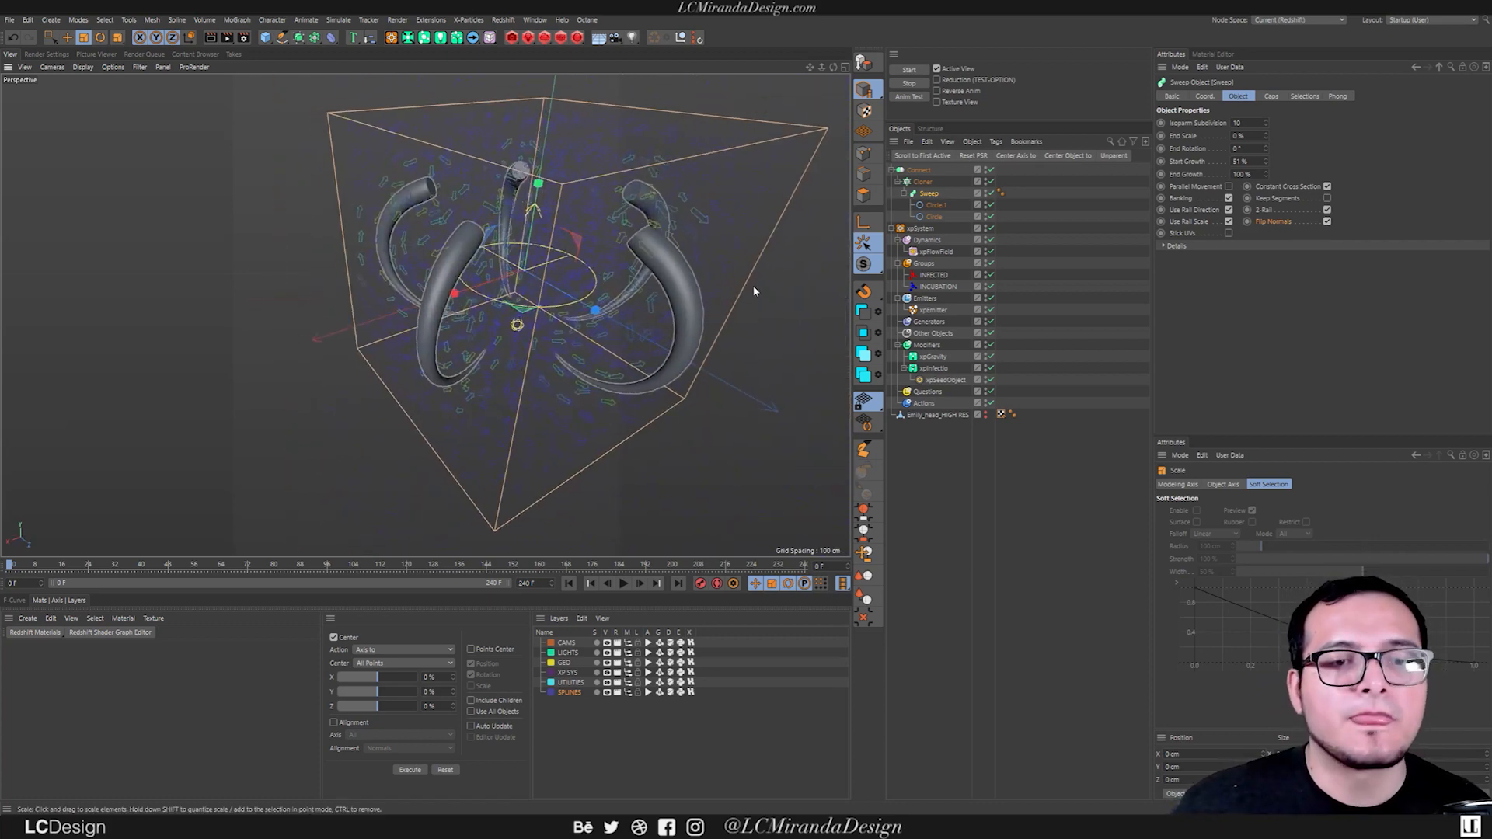
# Reduce the Cloner's Radius to 31 cm and play the simulation, stopping it at frame 47.
pyautogui.click(925, 183)
pyautogui.moveTo(1260, 188); pyautogui.dragTo(1245, 191)
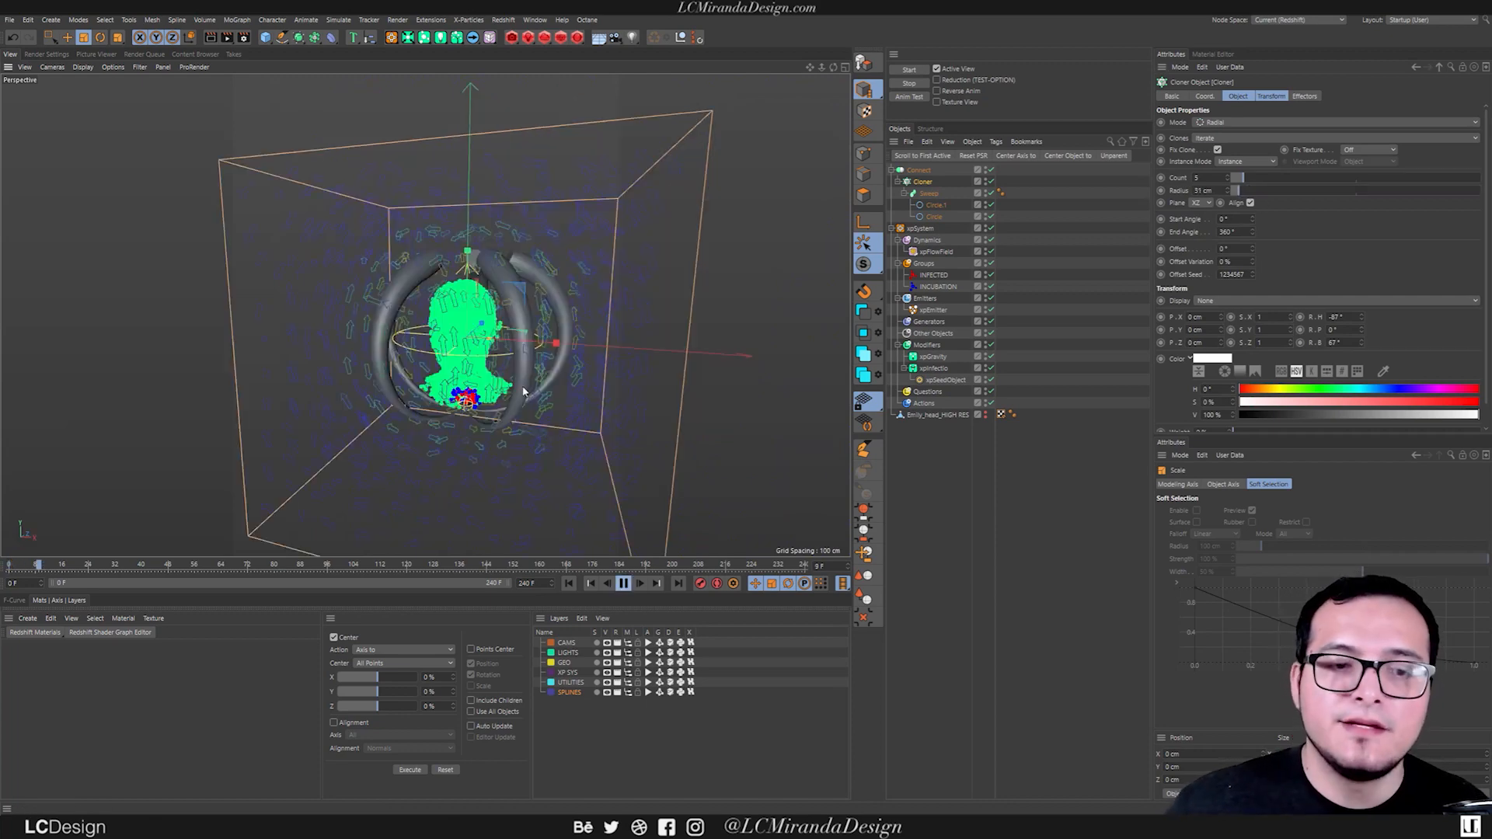
pyautogui.keyDown('alt'); pyautogui.moveTo(526, 390); pyautogui.dragTo(529, 380); pyautogui.keyUp('alt')
pyautogui.scroll(-3, 513, 387)
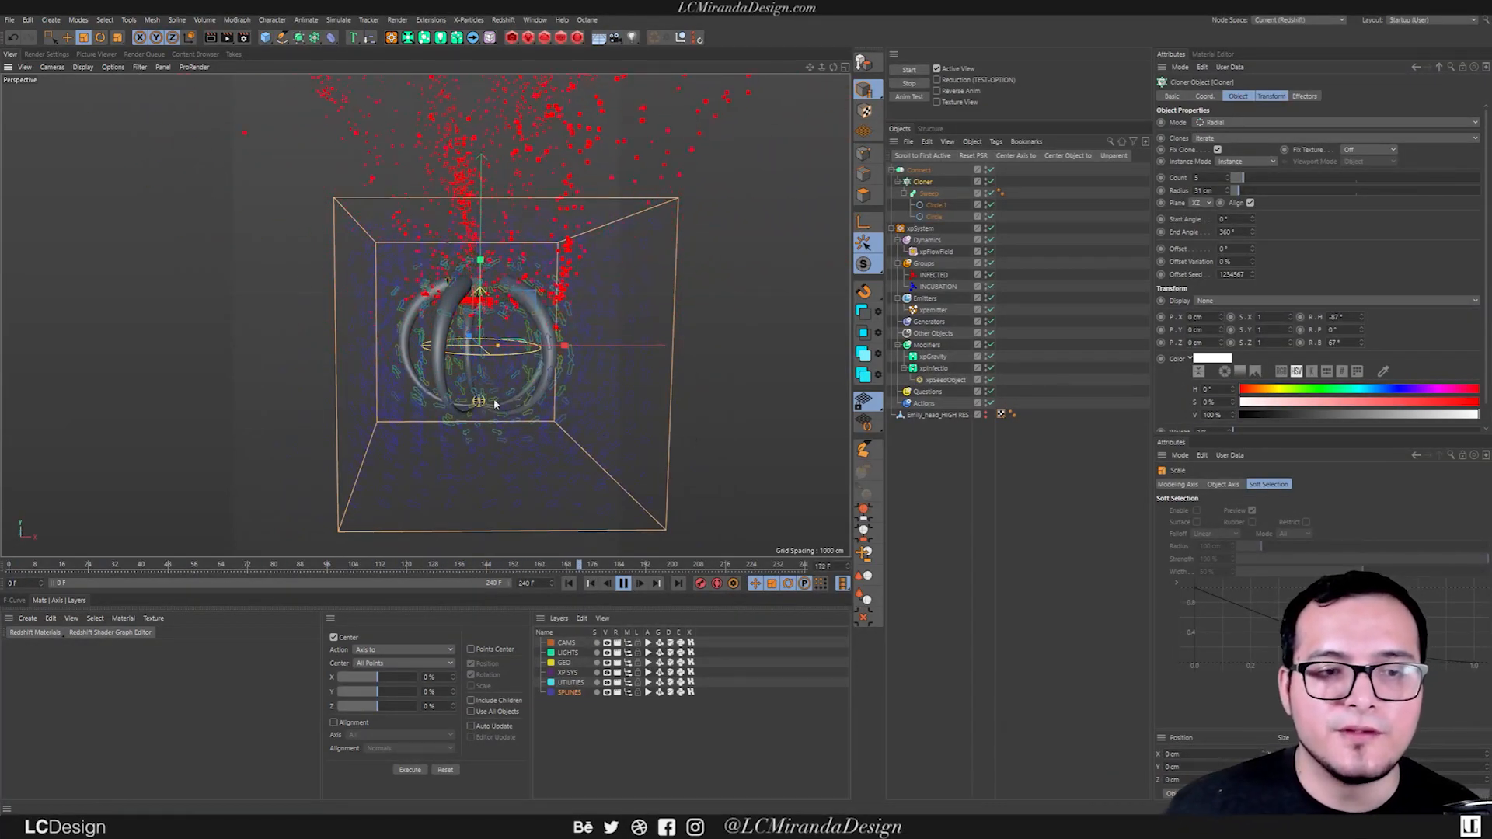
pyautogui.scroll(6, 483, 298)
pyautogui.moveTo(487, 293)
pyautogui.keyDown('alt'); pyautogui.mouseDown()
pyautogui.moveTo(417, 264)
pyautogui.moveTo(569, 279)
pyautogui.moveTo(478, 299)
pyautogui.mouseUp(); pyautogui.keyUp('alt')
pyautogui.click(623, 583)
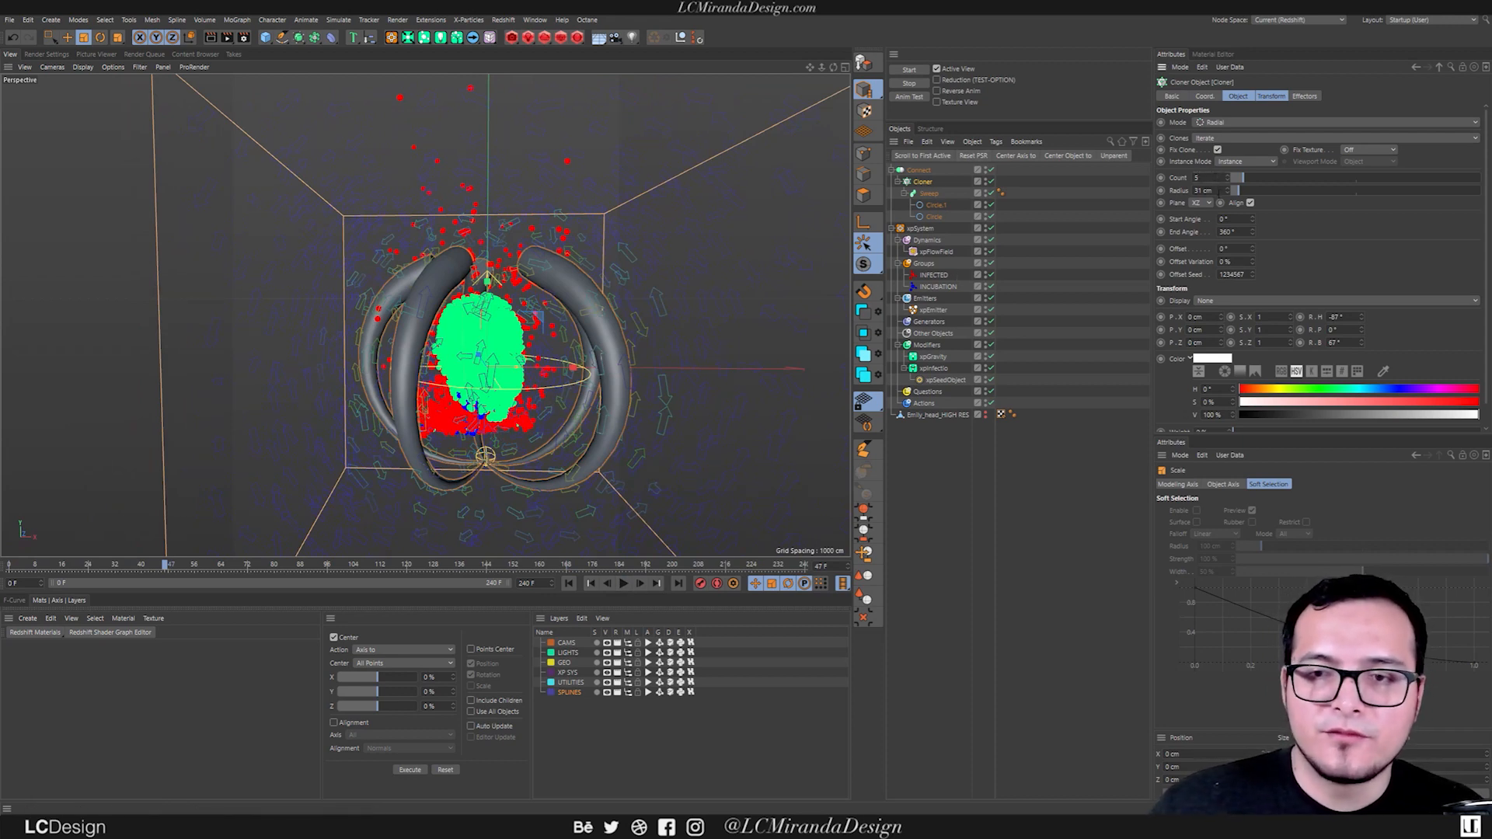
# Set the Cloner's Count to 4 and its Radius to 59 cm.
pyautogui.scroll(-1, 1218, 179)
pyautogui.keyDown('alt'); pyautogui.moveTo(536, 320); pyautogui.dragTo(653, 334); pyautogui.keyUp('alt')
pyautogui.moveTo(1244, 193); pyautogui.dragTo(1252, 195)
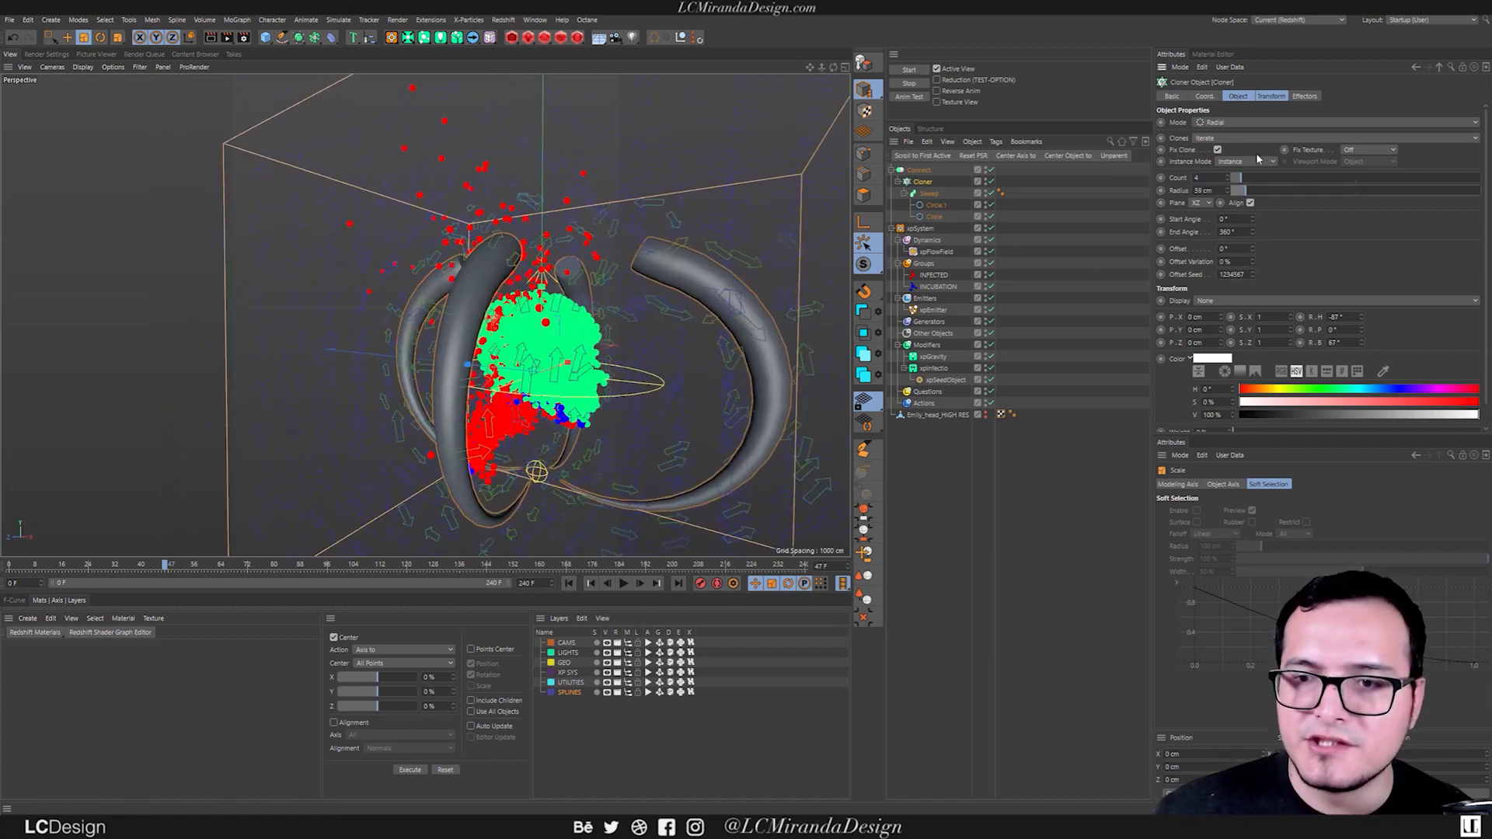
# Set the Cloner's transform rotation to -91° heading (R.H) and 28° bank (R.B), and inspect the flow arrows at the tube ends.
pyautogui.click(1274, 97)
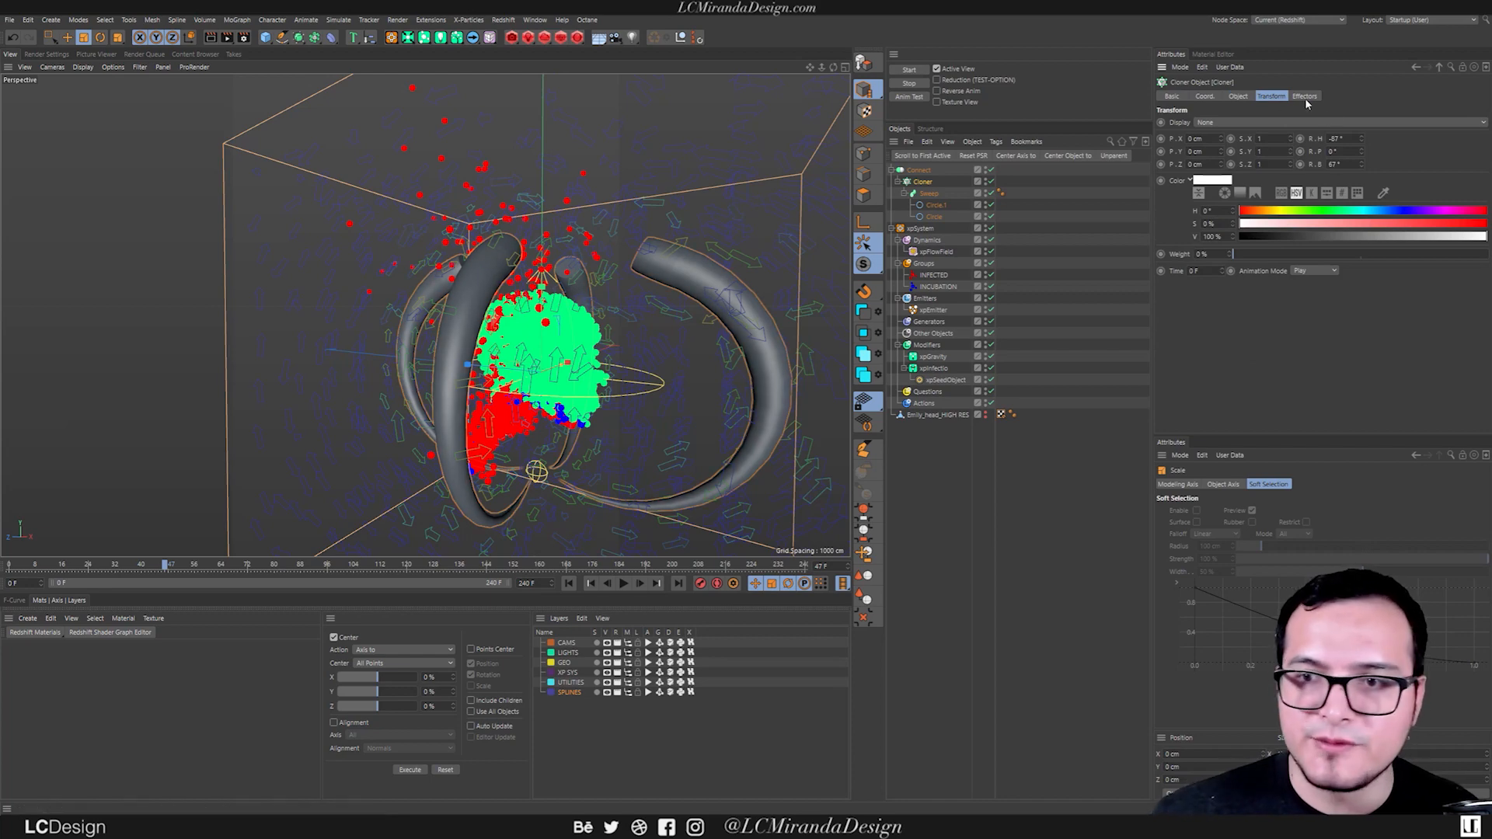
pyautogui.moveTo(1361, 138); pyautogui.dragTo(1345, 193)
pyautogui.keyDown('alt'); pyautogui.moveTo(740, 322); pyautogui.dragTo(388, 311); pyautogui.keyUp('alt')
pyautogui.keyDown('alt'); pyautogui.moveTo(683, 329); pyautogui.dragTo(645, 324); pyautogui.keyUp('alt')
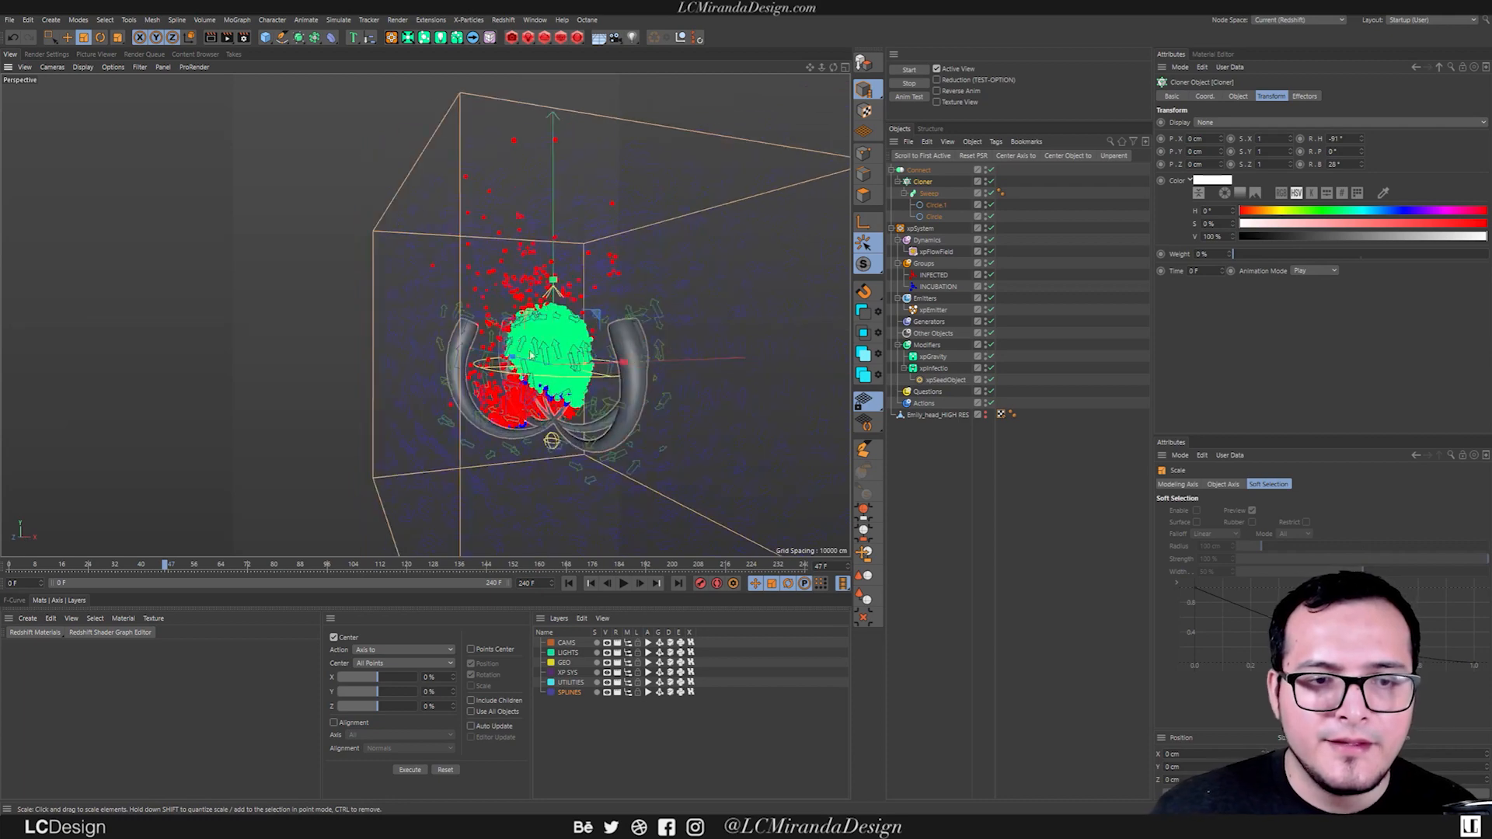
pyautogui.scroll(5, 426, 262)
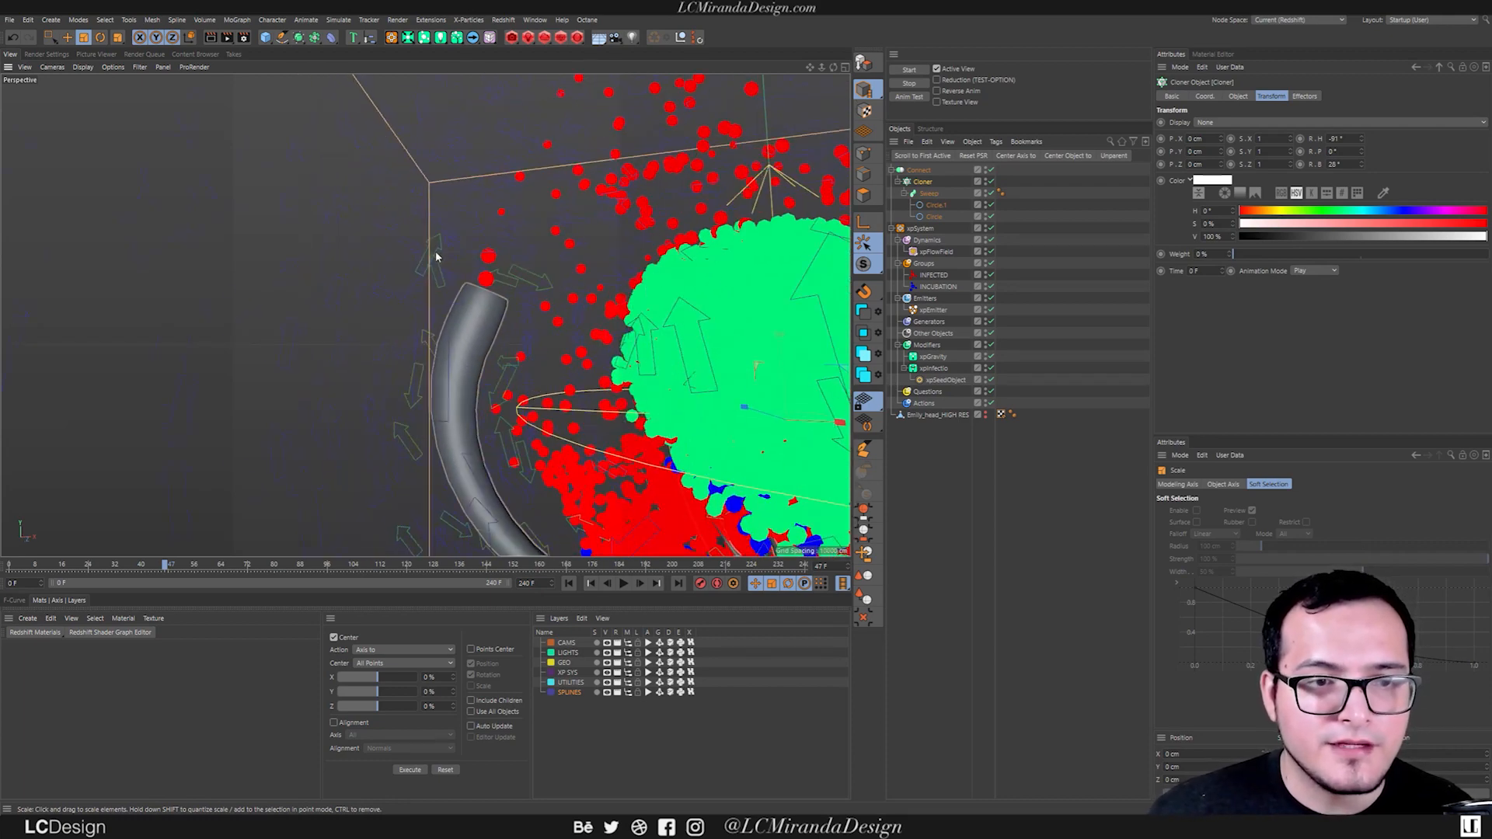
pyautogui.keyDown('alt'); pyautogui.moveTo(423, 284); pyautogui.dragTo(424, 317); pyautogui.keyUp('alt')
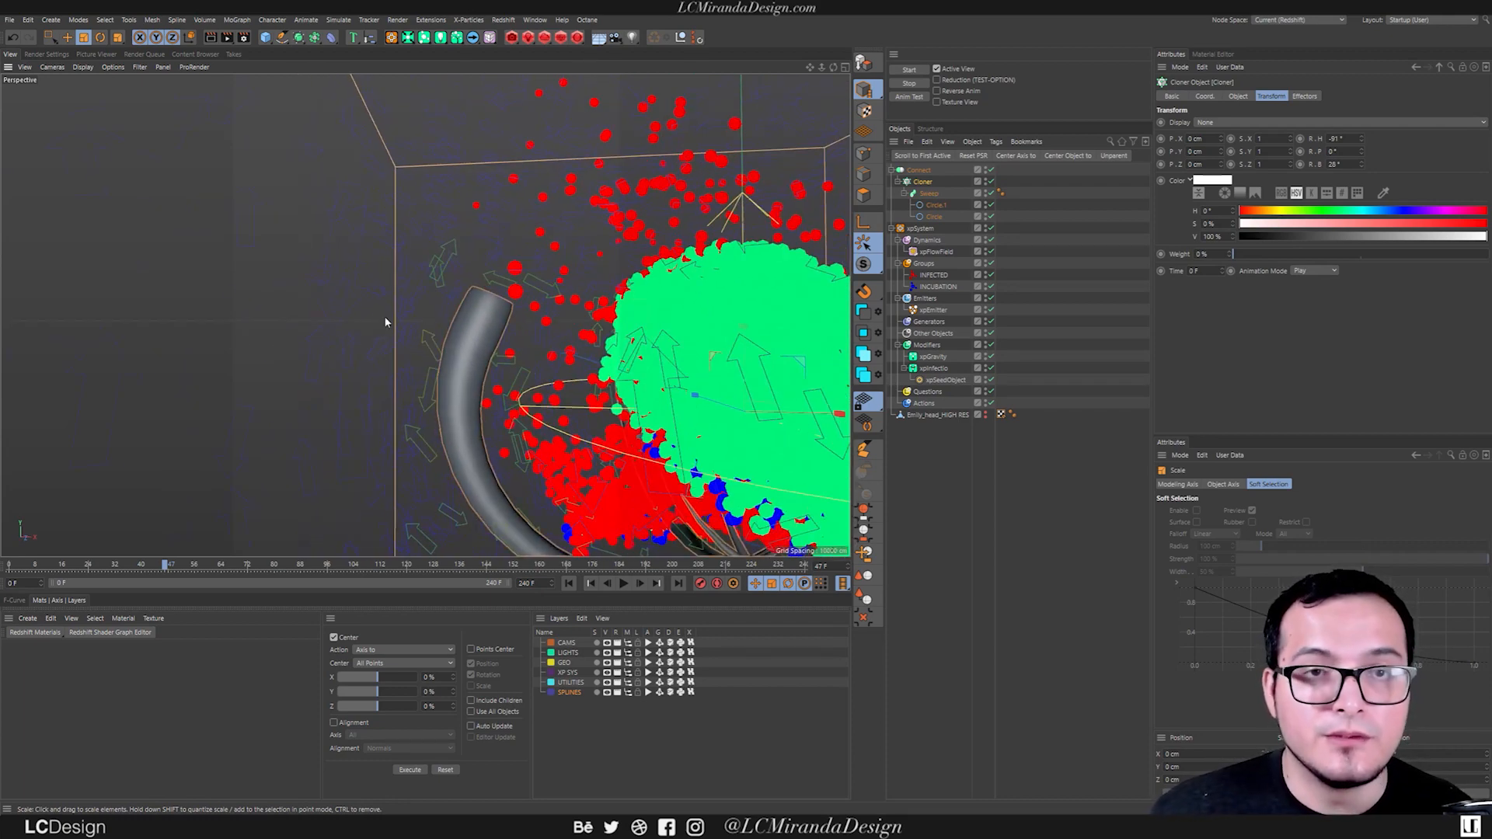
pyautogui.scroll(-2, 620, 325)
pyautogui.keyDown('alt'); pyautogui.moveTo(619, 324); pyautogui.dragTo(516, 332, button='middle'); pyautogui.keyUp('alt')
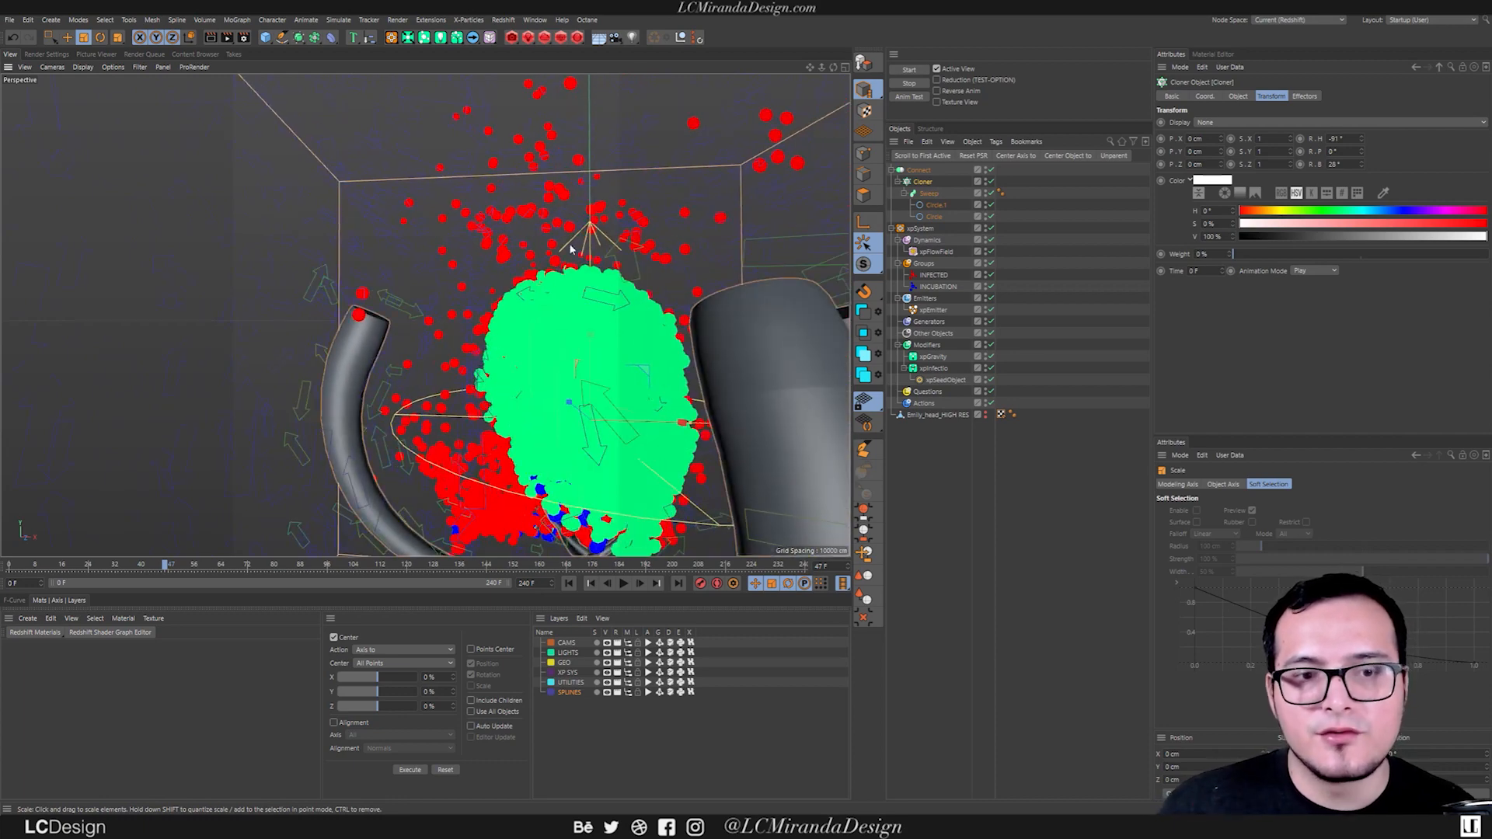
# Rewind the simulation, and set the xpFlowField's falloff Distance to 86 cm and its Strength to 18%.
pyautogui.click(568, 582)
pyautogui.scroll(-5, 510, 342)
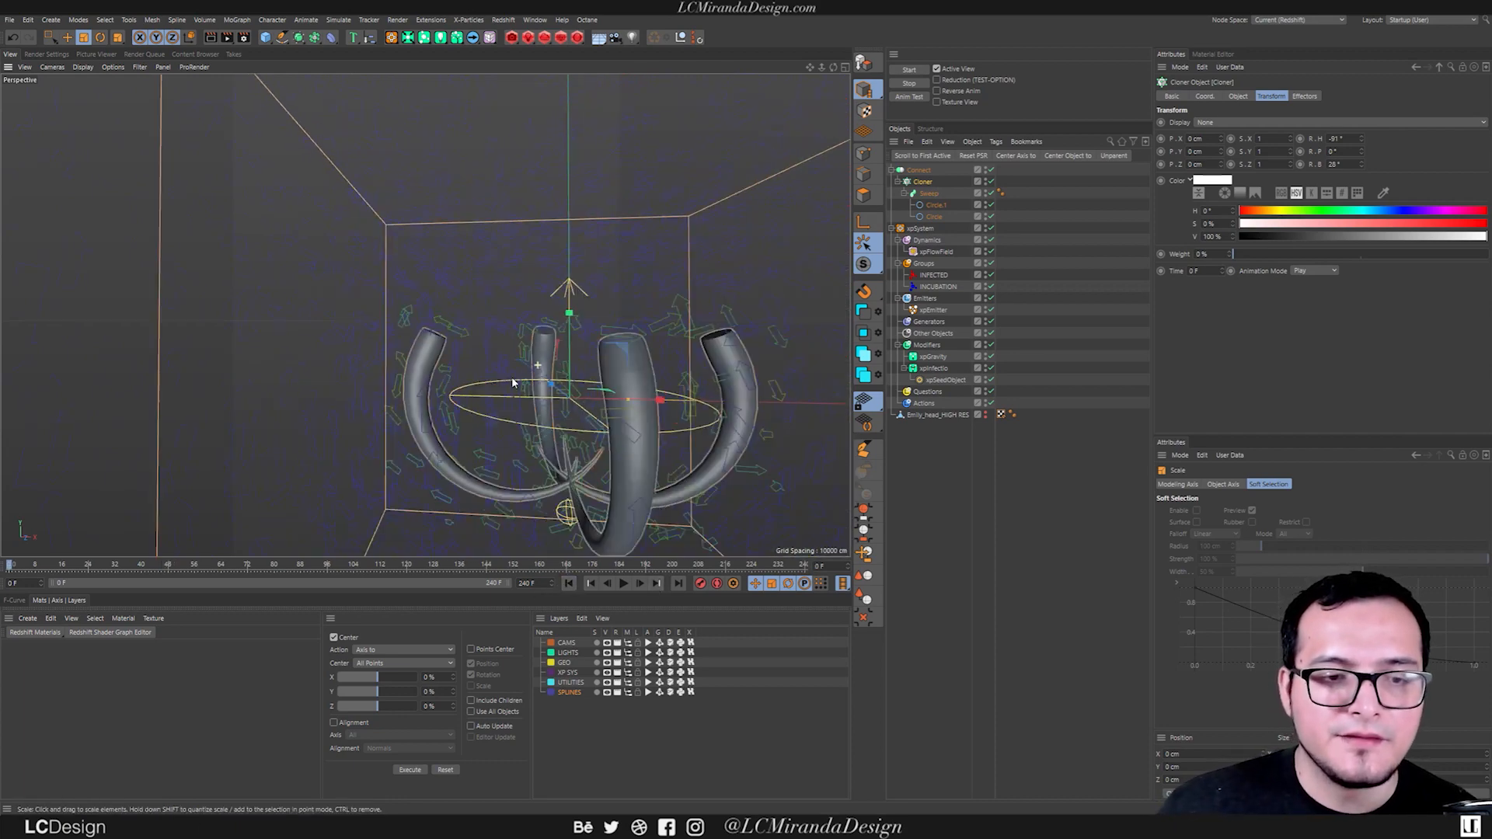
pyautogui.click(936, 251)
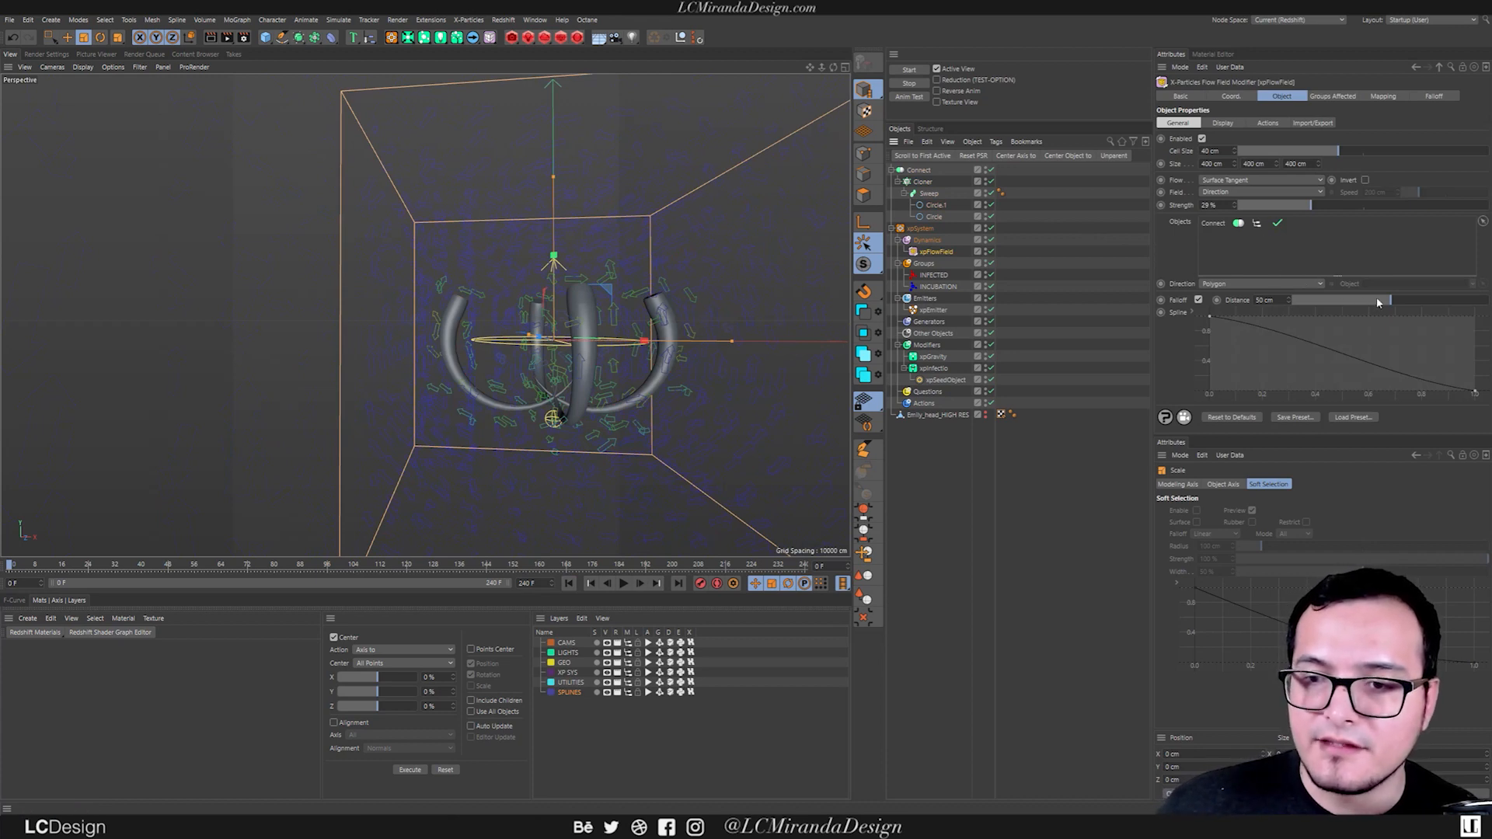
pyautogui.click(1396, 301)
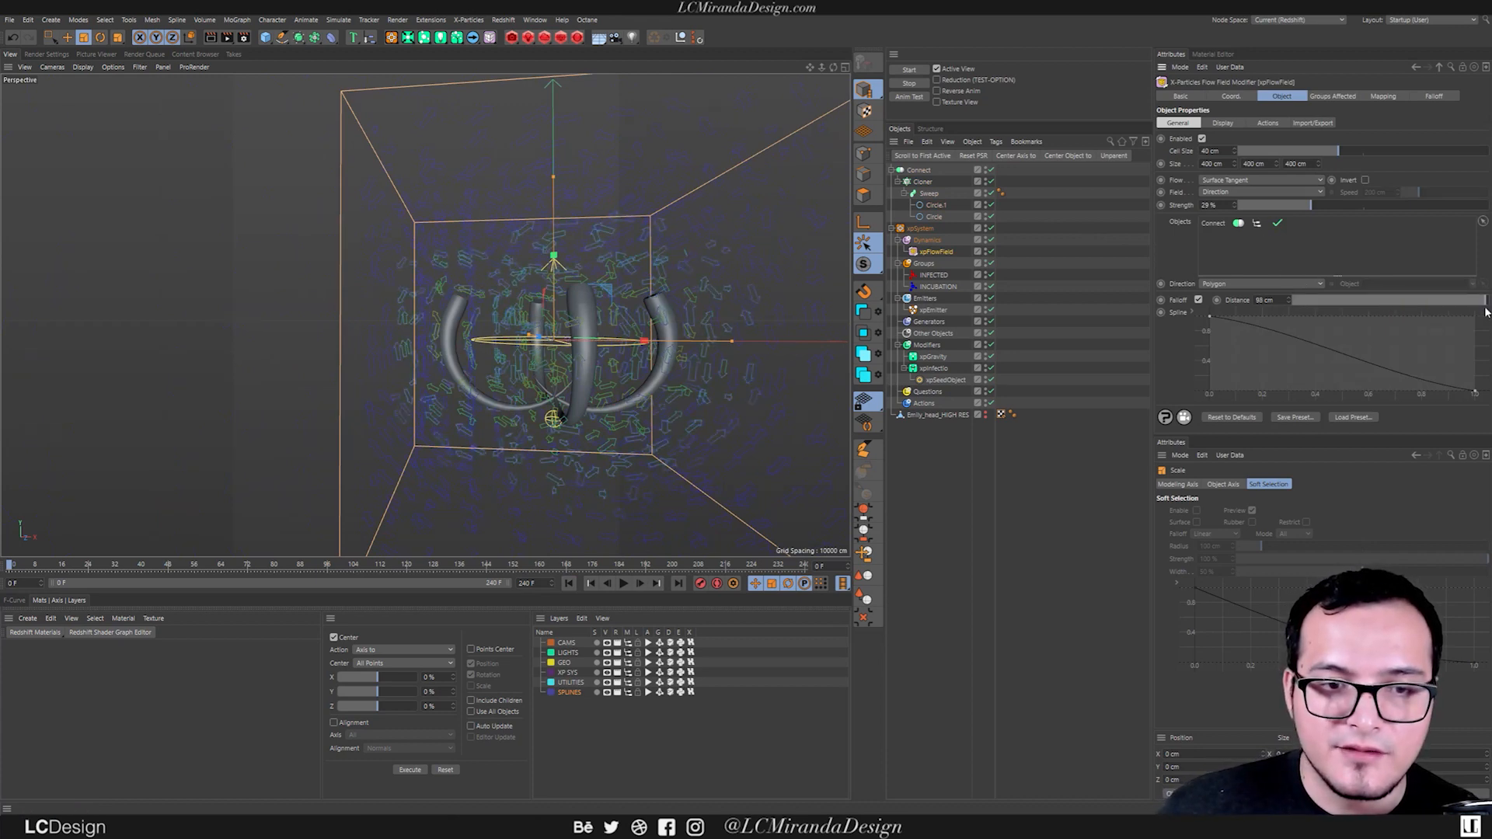
pyautogui.moveTo(1390, 308); pyautogui.dragTo(1464, 313)
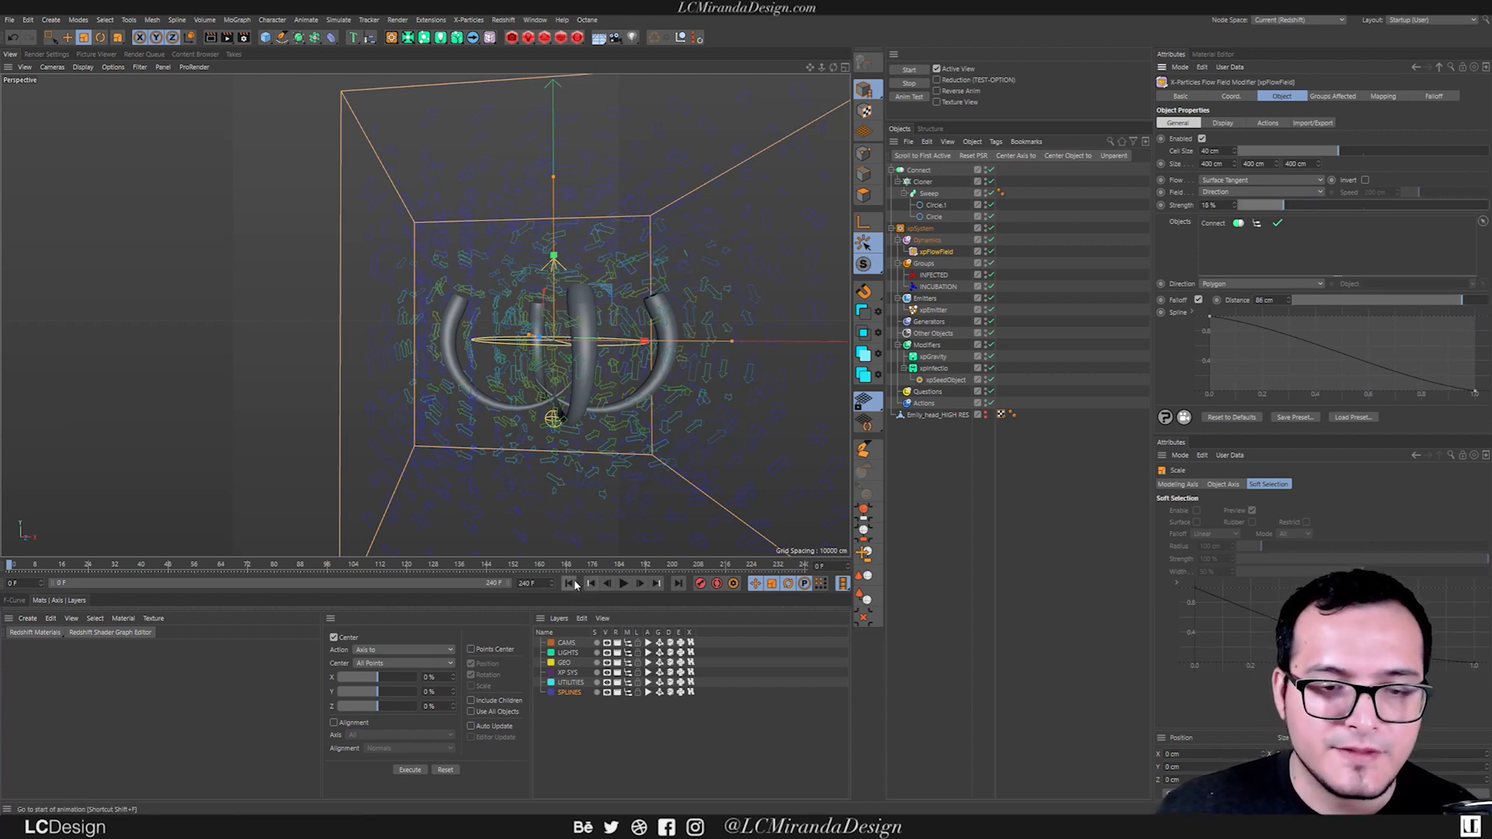
# Play the simulation and watch how the infected particles move around the tubes.
pyautogui.click(623, 583)
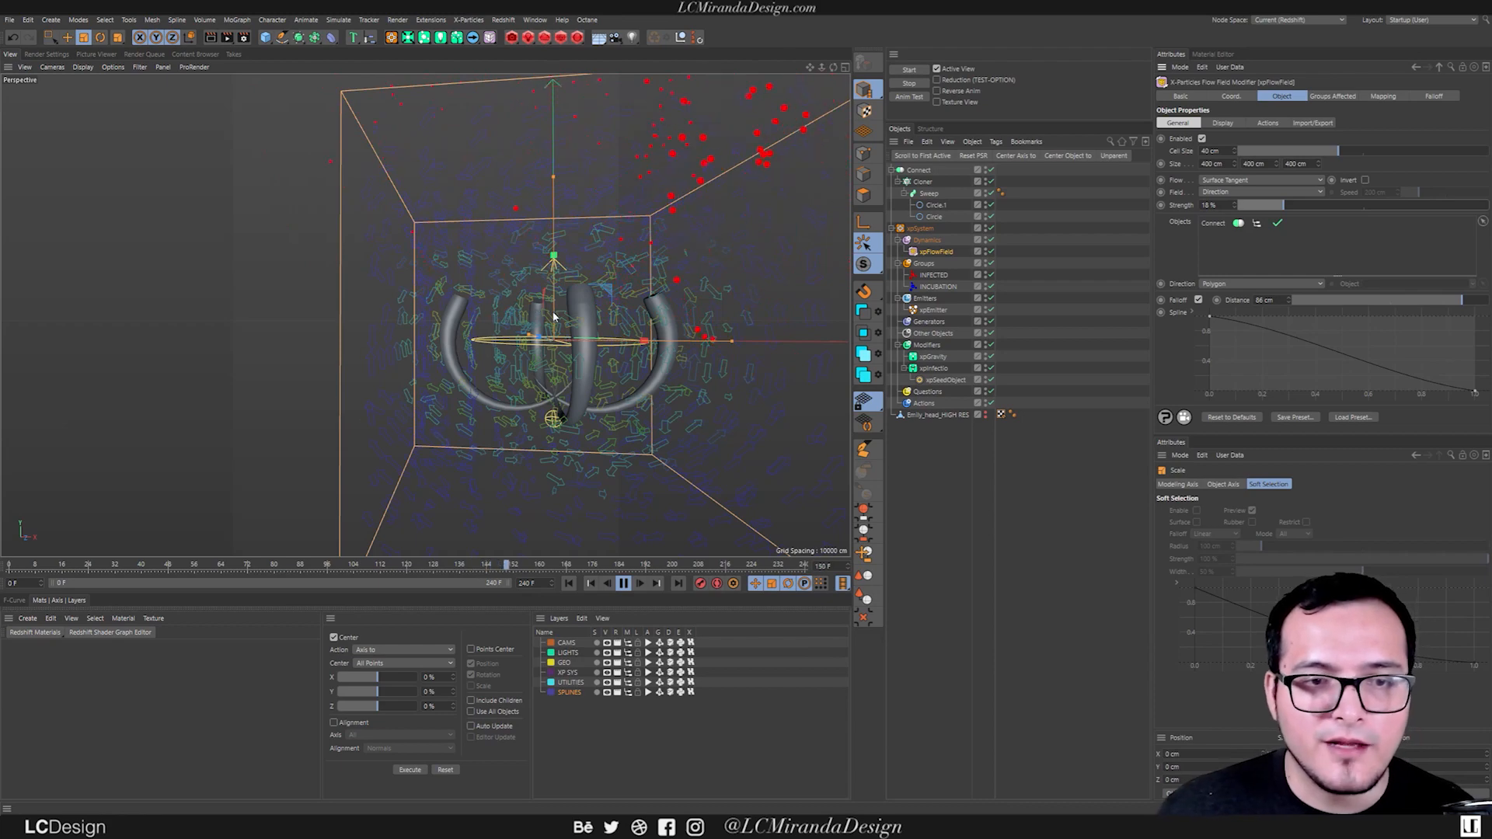
pyautogui.keyDown('alt'); pyautogui.moveTo(553, 317); pyautogui.dragTo(504, 352, button='middle'); pyautogui.keyUp('alt')
pyautogui.moveTo(552, 321)
pyautogui.keyDown('alt'); pyautogui.mouseDown(button='right')
pyautogui.moveTo(452, 335)
pyautogui.moveTo(548, 344)
pyautogui.mouseUp(button='right'); pyautogui.keyUp('alt')
pyautogui.keyDown('alt'); pyautogui.moveTo(520, 346); pyautogui.dragTo(523, 334, button='middle'); pyautogui.keyUp('alt')
pyautogui.keyDown('alt'); pyautogui.moveTo(523, 334); pyautogui.dragTo(576, 339, button='right'); pyautogui.keyUp('alt')
pyautogui.moveTo(576, 339)
pyautogui.keyDown('alt'); pyautogui.mouseDown()
pyautogui.moveTo(543, 337)
pyautogui.moveTo(573, 337)
pyautogui.mouseUp(); pyautogui.keyUp('alt')
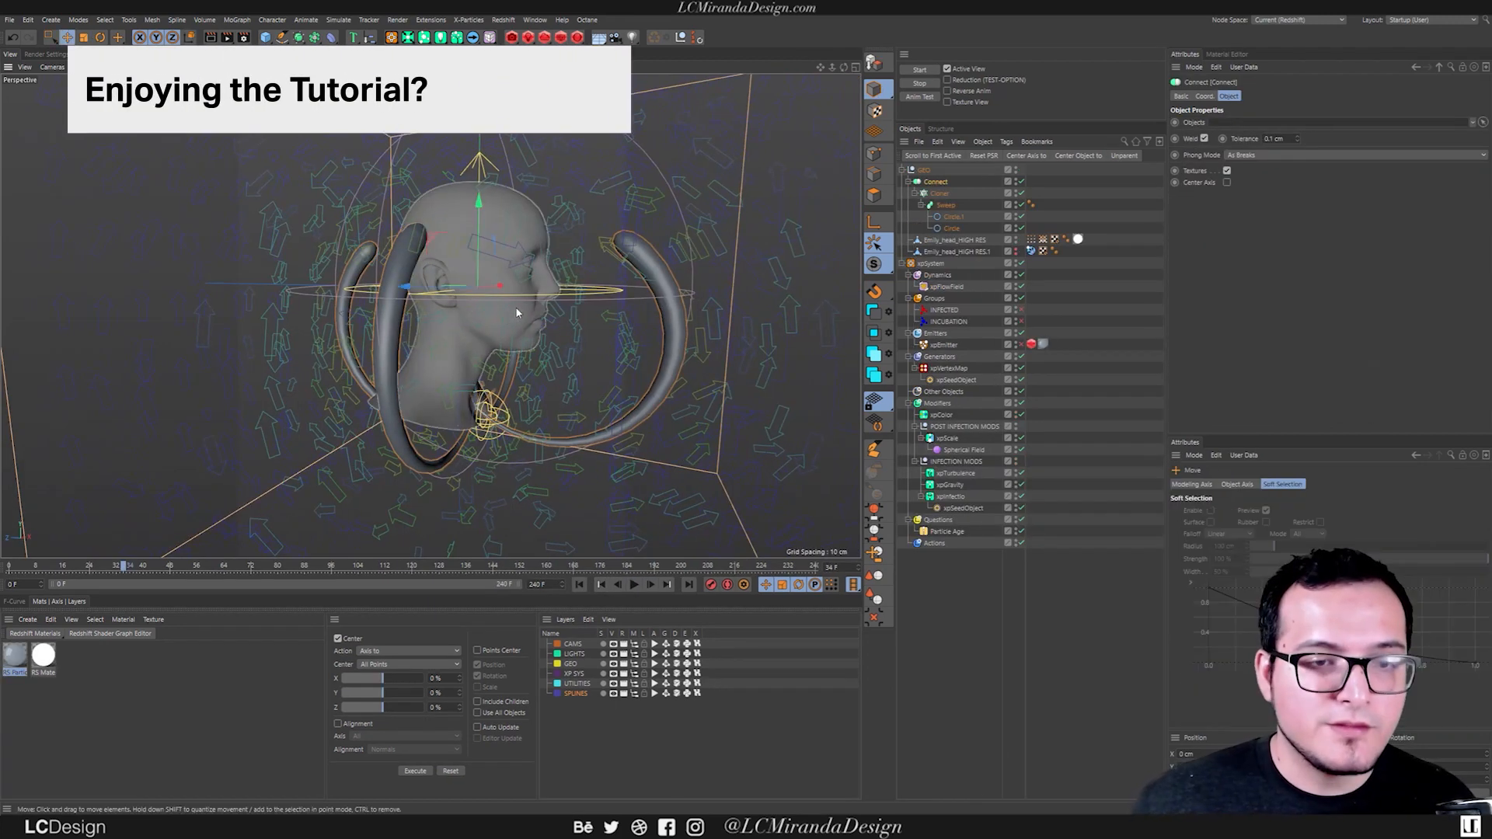
# Add a Random effector to the scene.
pyautogui.moveTo(539, 290)
pyautogui.keyDown('alt'); pyautogui.mouseDown()
pyautogui.moveTo(467, 308)
pyautogui.moveTo(532, 288)
pyautogui.mouseUp(); pyautogui.keyUp('alt')
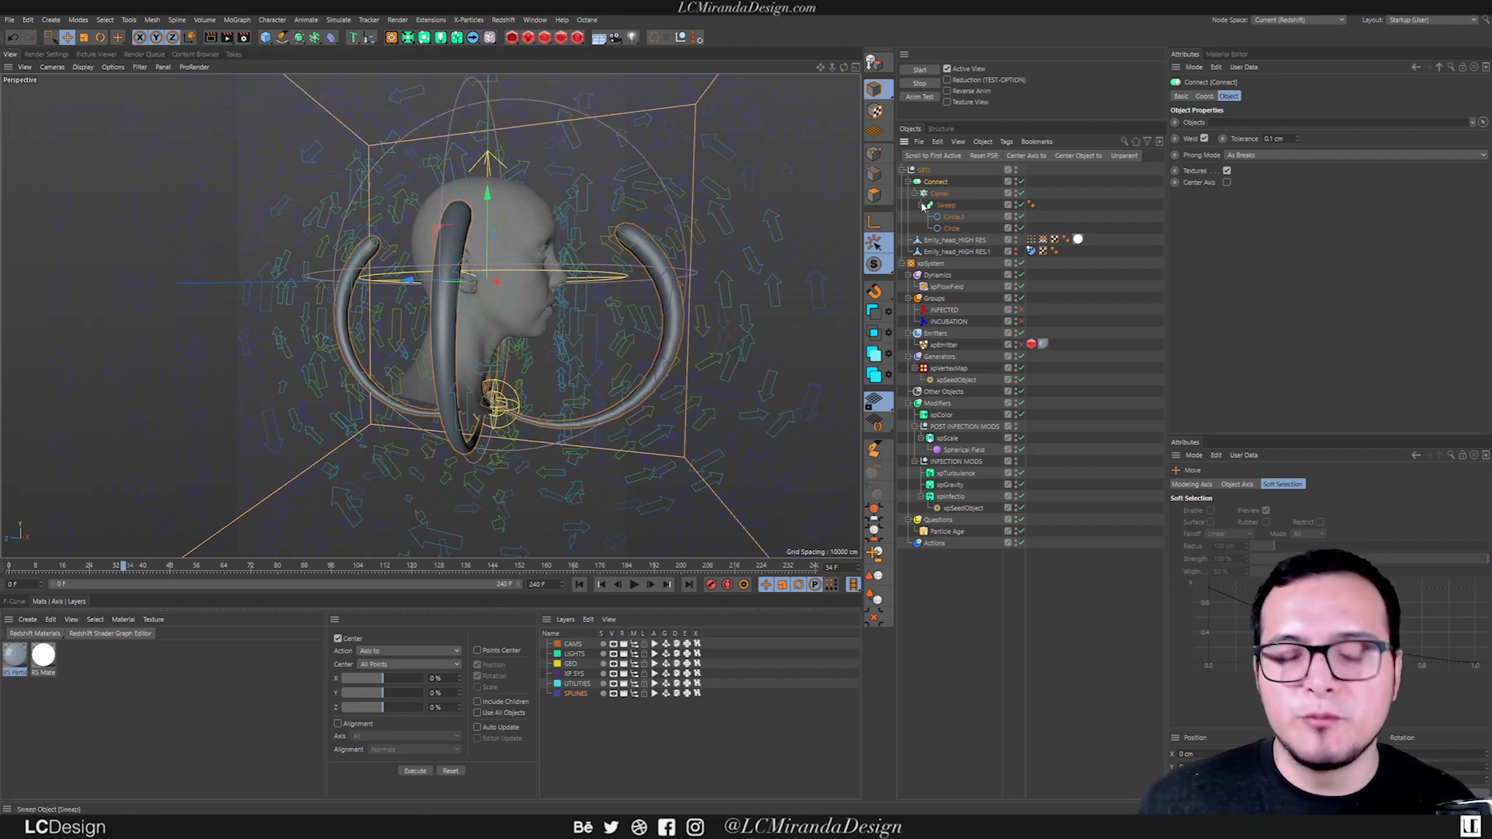
pyautogui.hotkey('shift', 'c')
pyautogui.write('pla')
pyautogui.press('BackSpace')
pyautogui.press('BackSpace')
pyautogui.press('BackSpace')
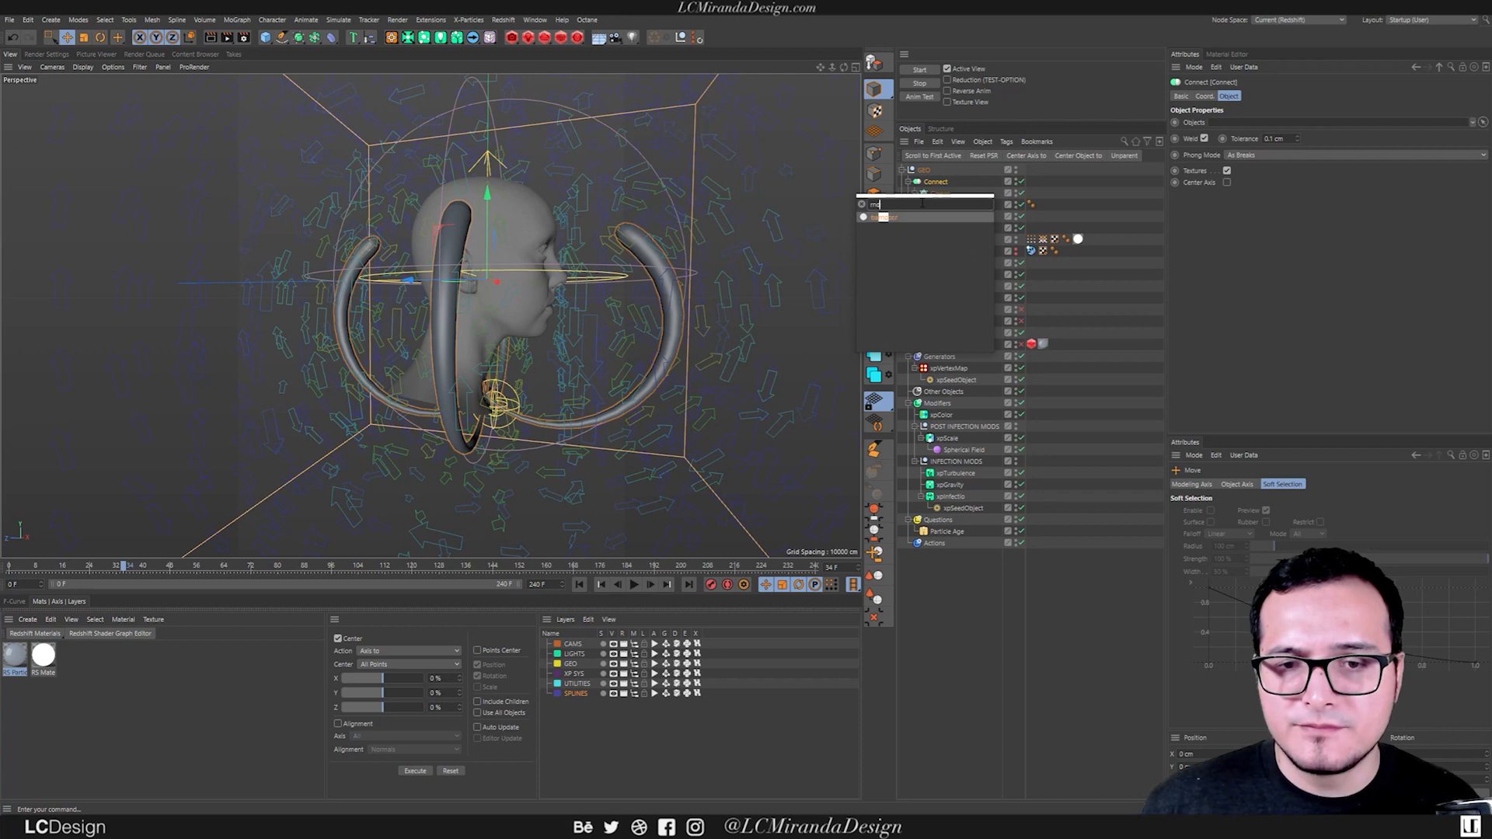
pyautogui.write('ran')
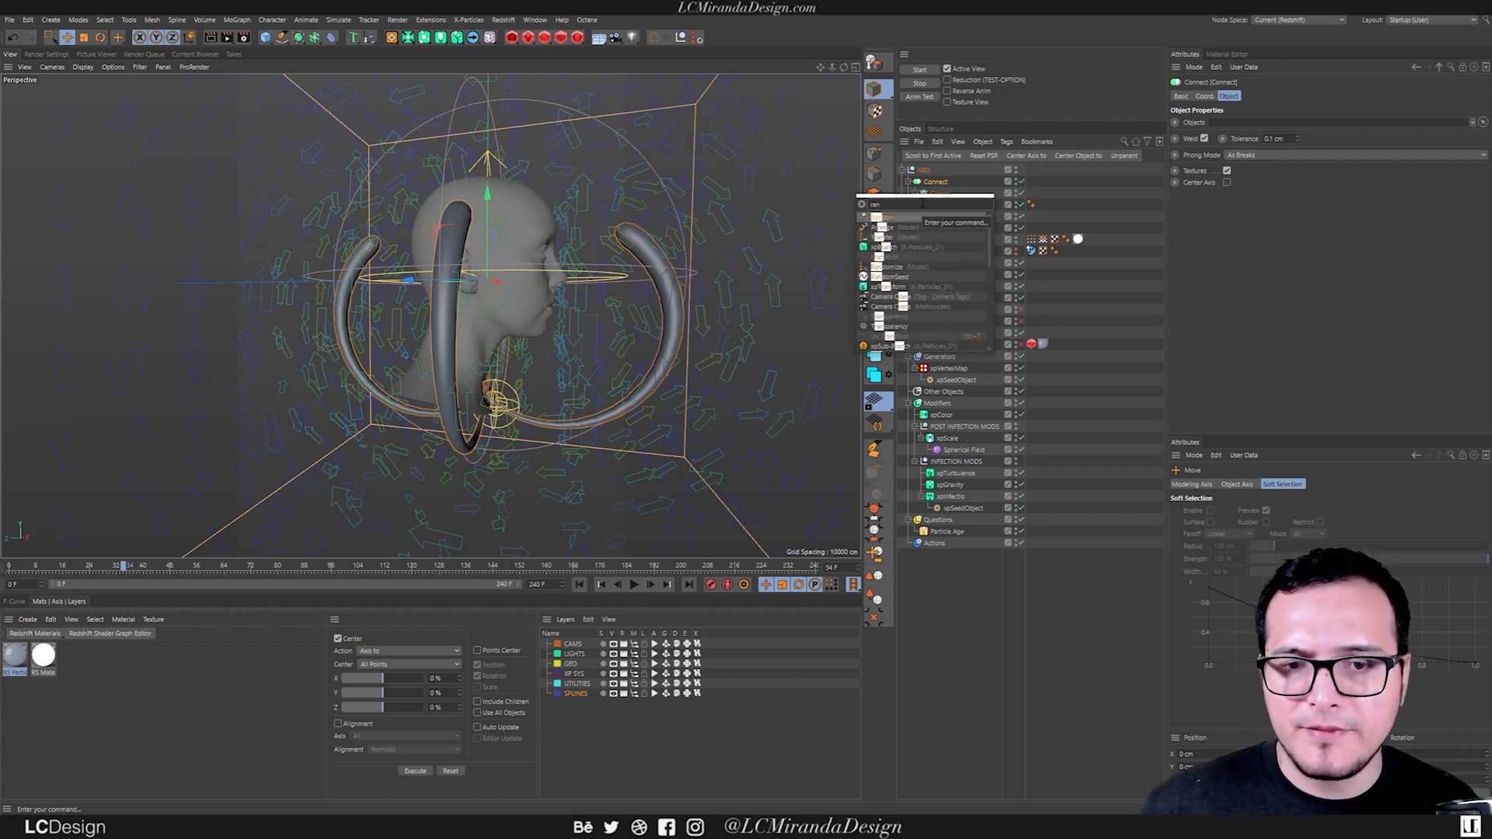
pyautogui.press('Return')
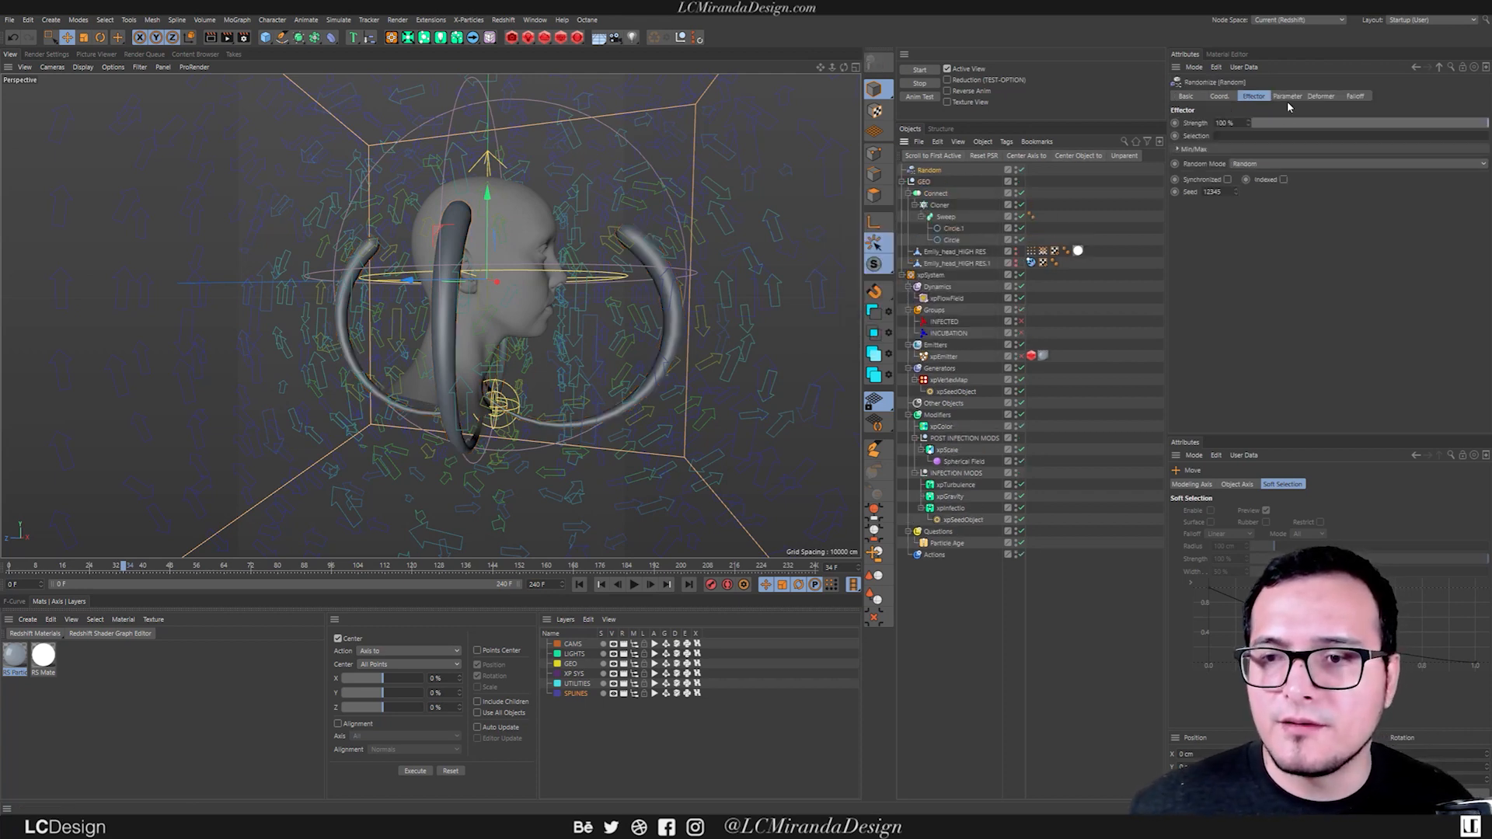
# Assign the Random effector to the Cloner's effectors list and open the effector's parameters.
pyautogui.click(937, 205)
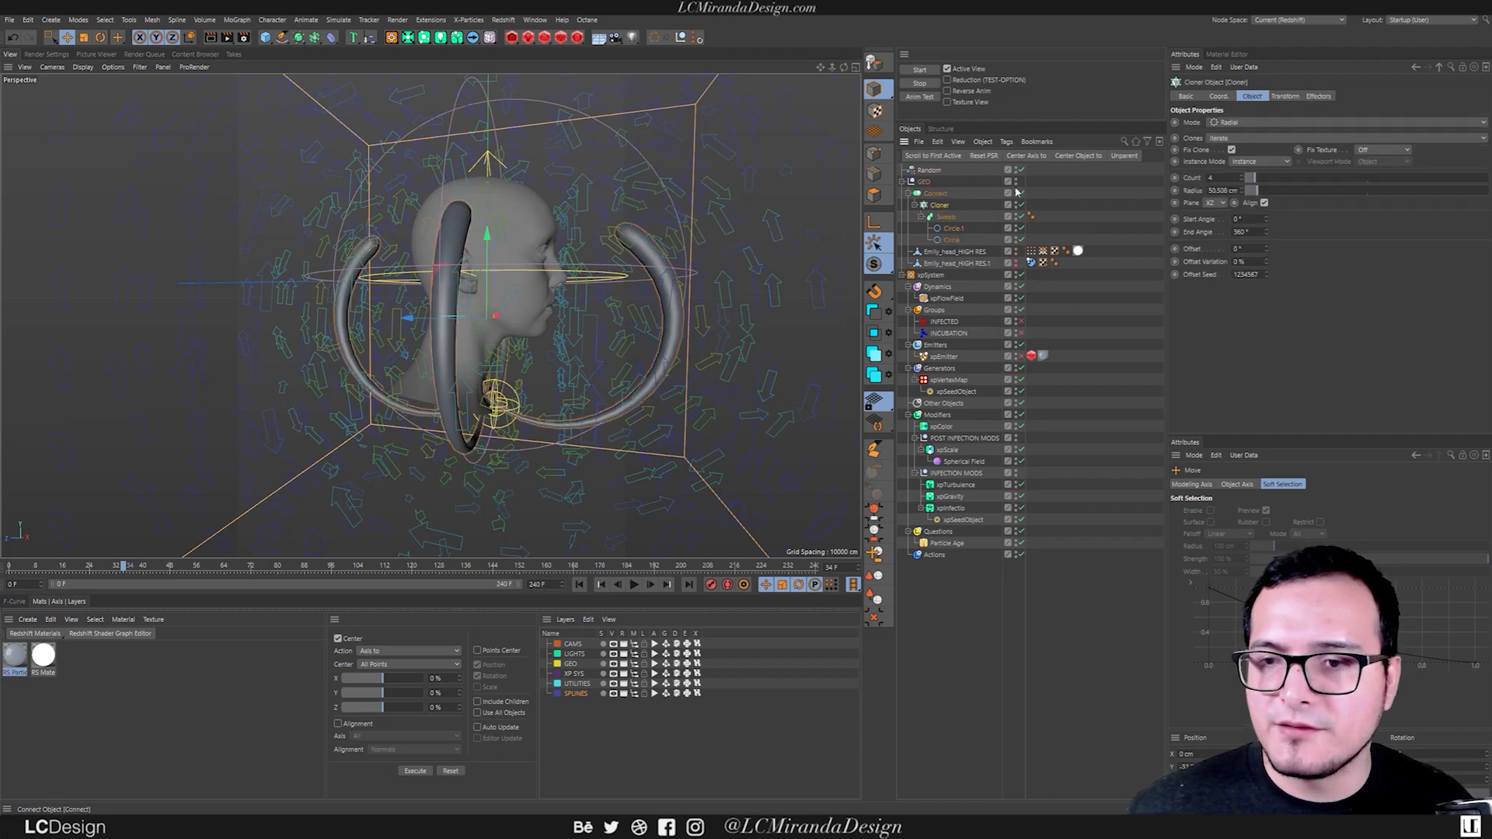
pyautogui.click(1318, 96)
pyautogui.moveTo(917, 172); pyautogui.dragTo(1266, 148)
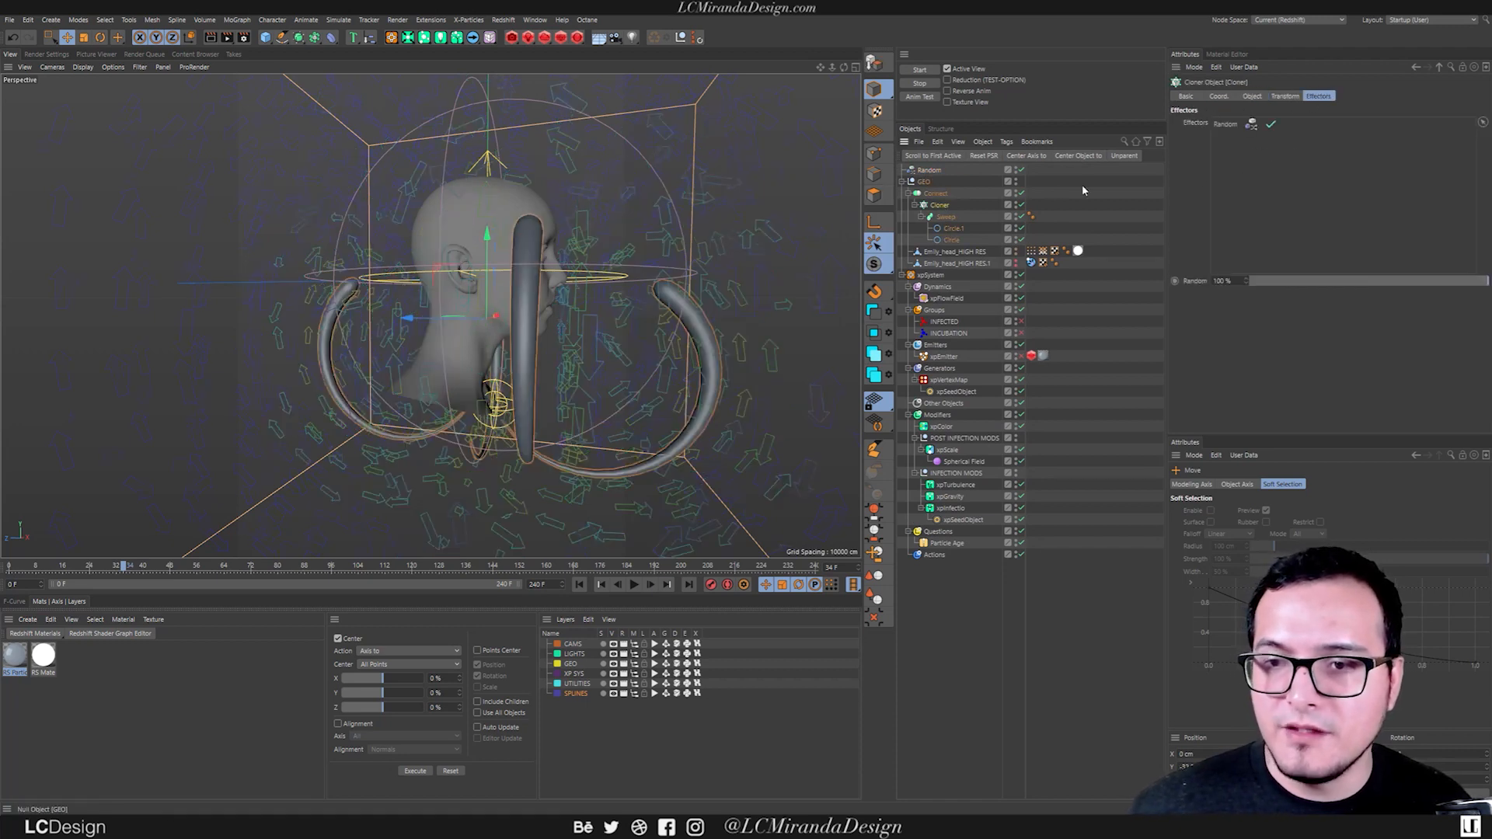
pyautogui.doubleClick(1225, 124)
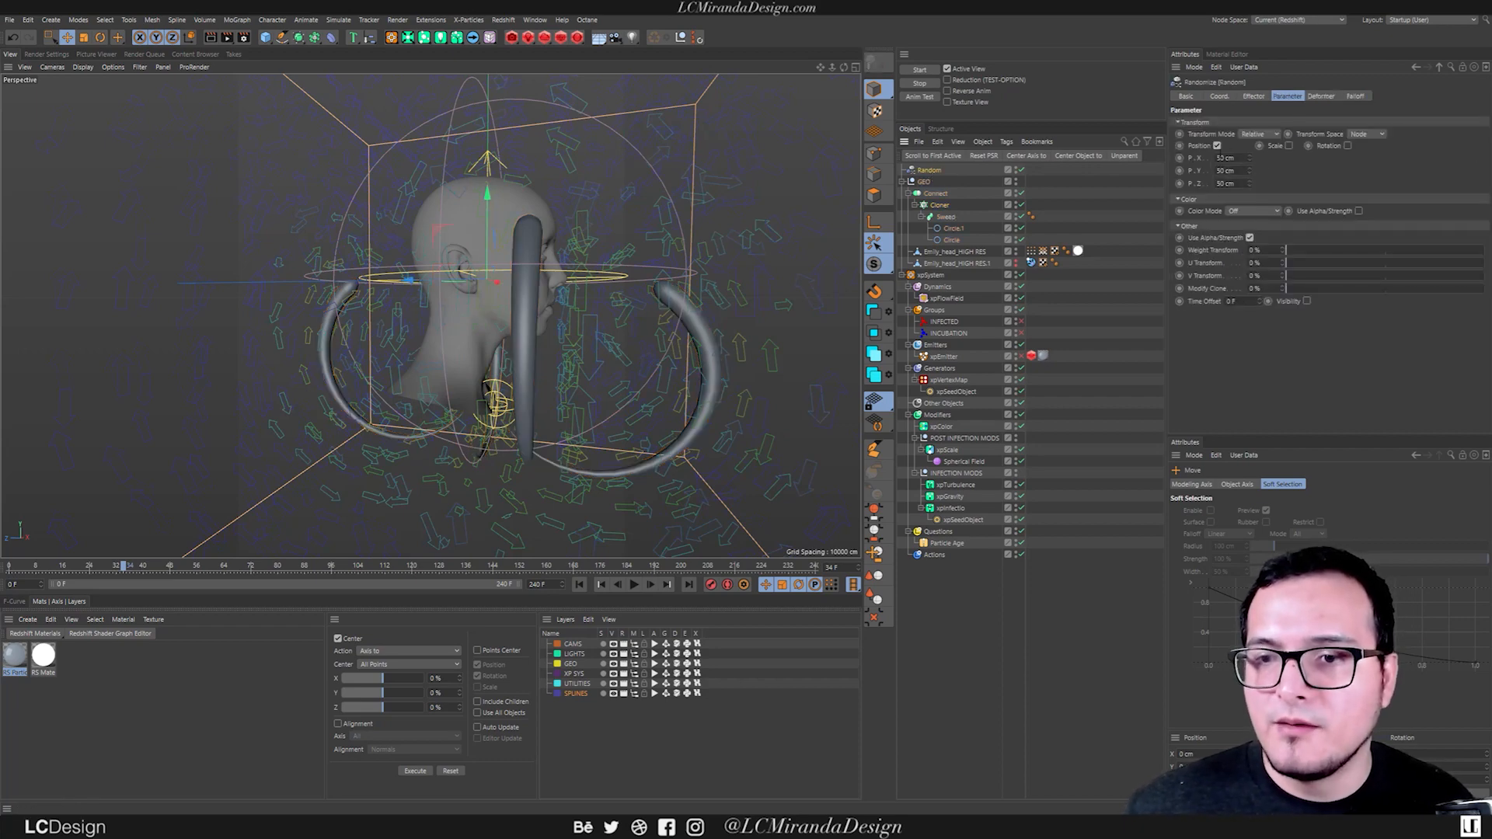
# Set the Random effector's position offsets P.X, P.Y and P.Z to 0 cm.
pyautogui.click(1217, 146)
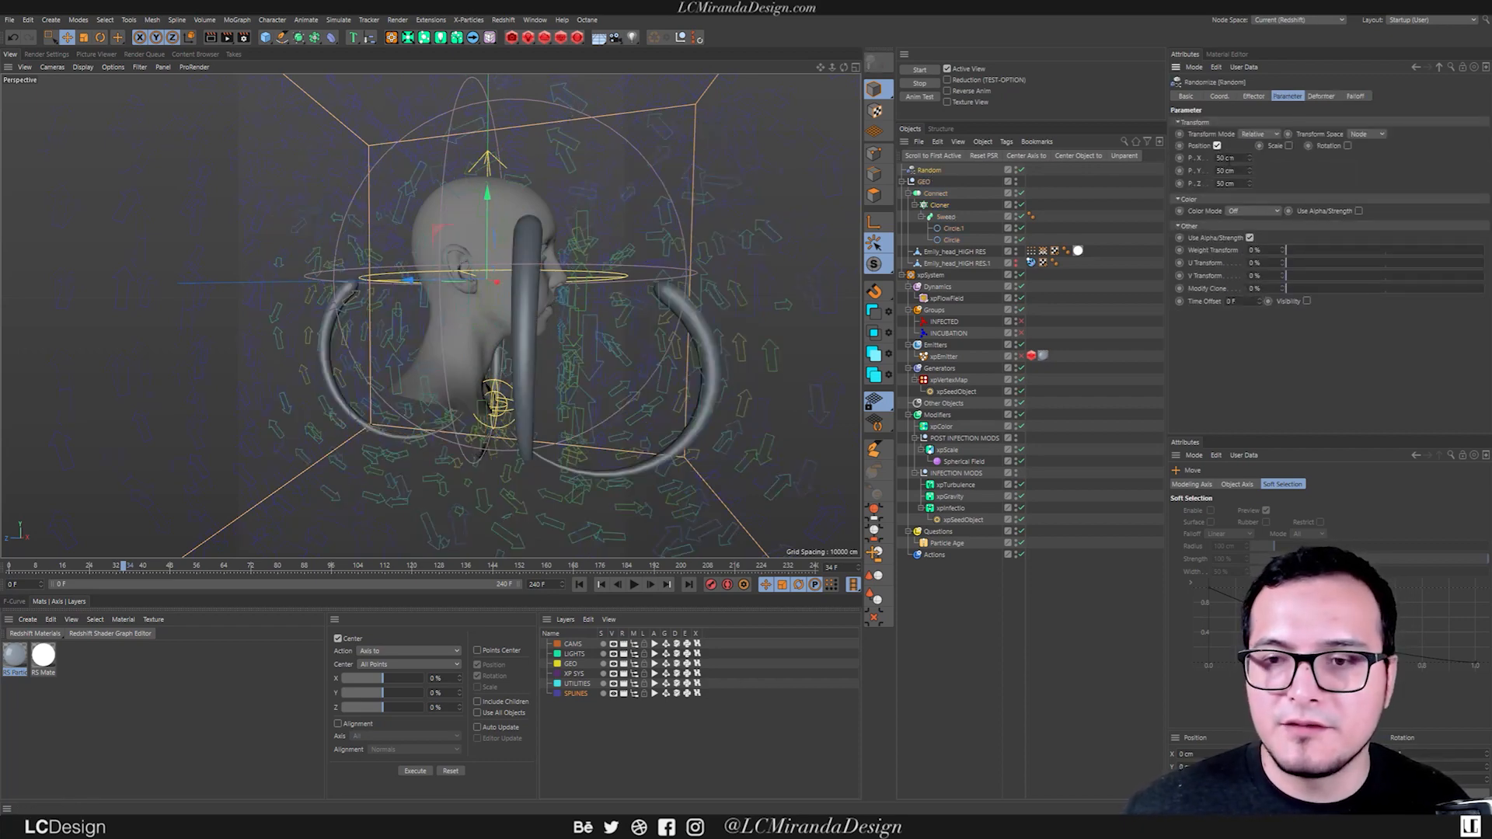
pyautogui.moveTo(1241, 157); pyautogui.dragTo(1111, 152)
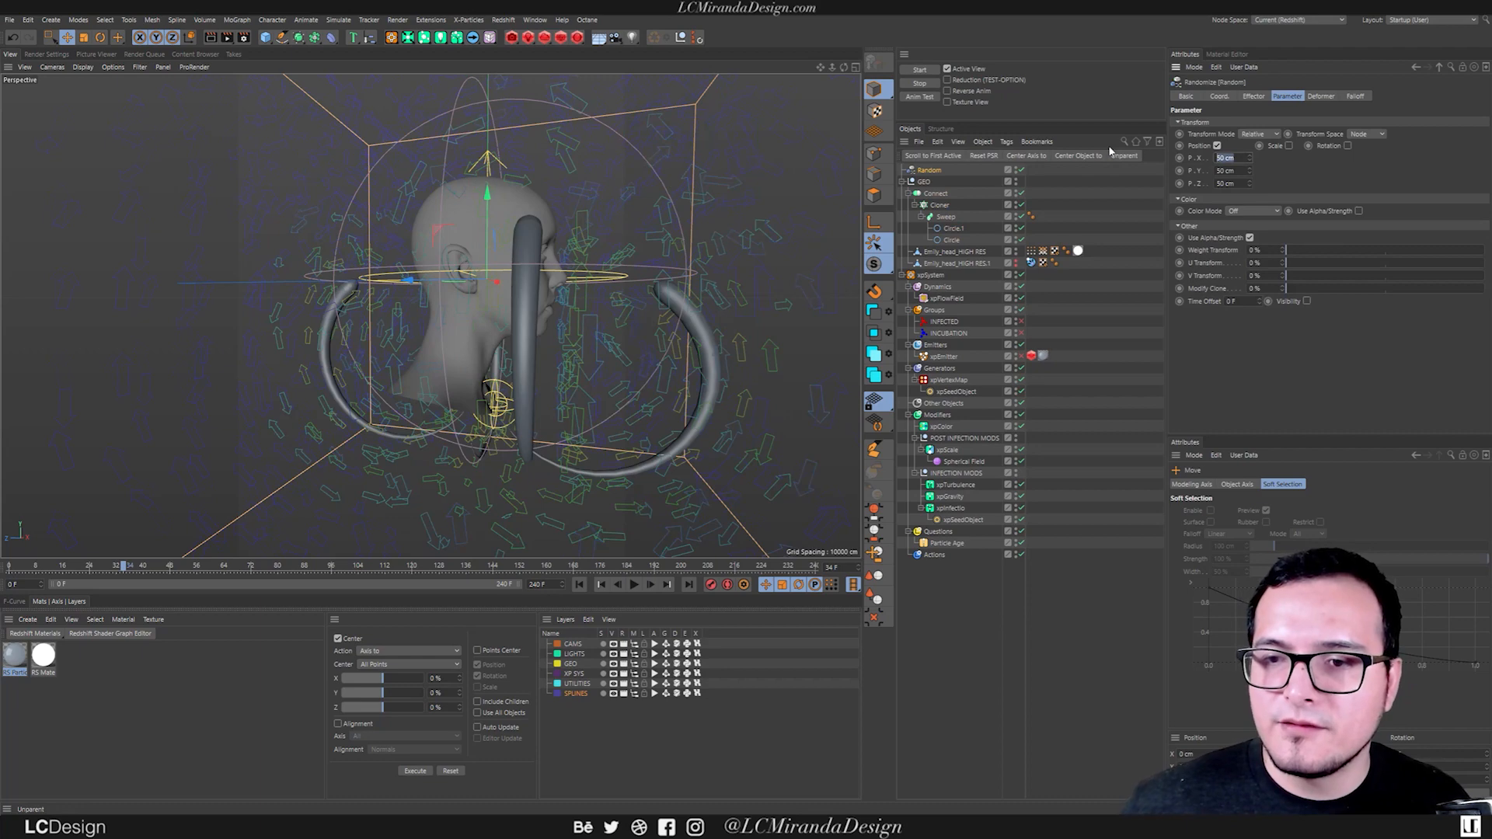
pyautogui.write('0')
pyautogui.press('Tab')
pyautogui.write('0')
pyautogui.press('Tab')
pyautogui.write('0')
pyautogui.press('Return')
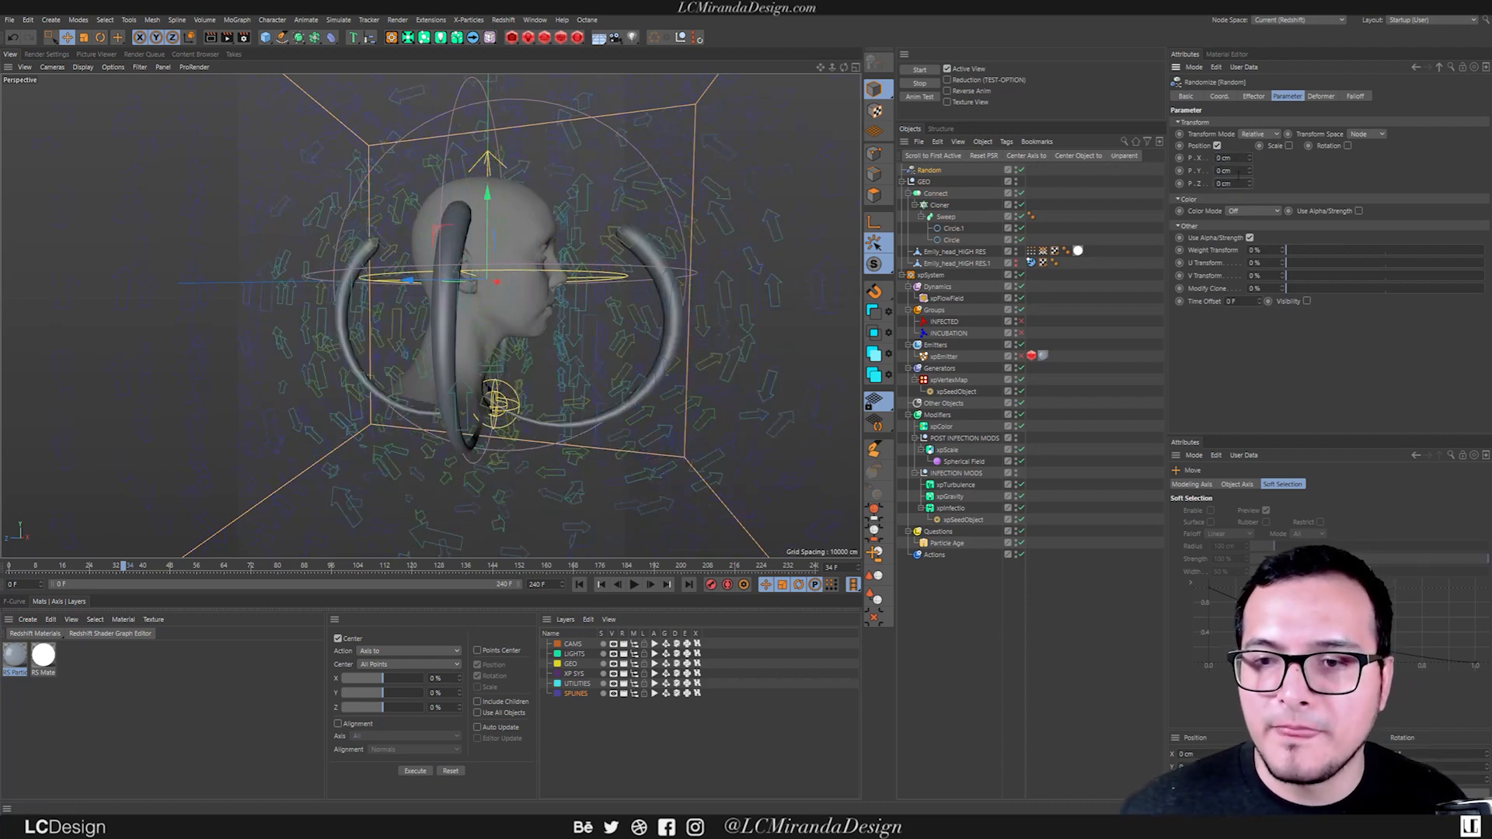
# Set the Random effector's position to 36, 25 and 28 cm, and enable Rotation with 41° heading, 17° pitch and 9° bank.
pyautogui.moveTo(1250, 175)
pyautogui.mouseDown()
pyautogui.moveTo(1268, 158)
pyautogui.moveTo(1250, 181)
pyautogui.moveTo(1274, 157)
pyautogui.moveTo(1344, 156)
pyautogui.mouseUp()
pyautogui.click(1348, 147)
pyautogui.moveTo(1382, 160); pyautogui.dragTo(1382, 179)
pyautogui.moveTo(579, 314)
pyautogui.keyDown('alt'); pyautogui.mouseDown()
pyautogui.moveTo(524, 317)
pyautogui.moveTo(697, 293)
pyautogui.moveTo(506, 258)
pyautogui.mouseUp(); pyautogui.keyUp('alt')
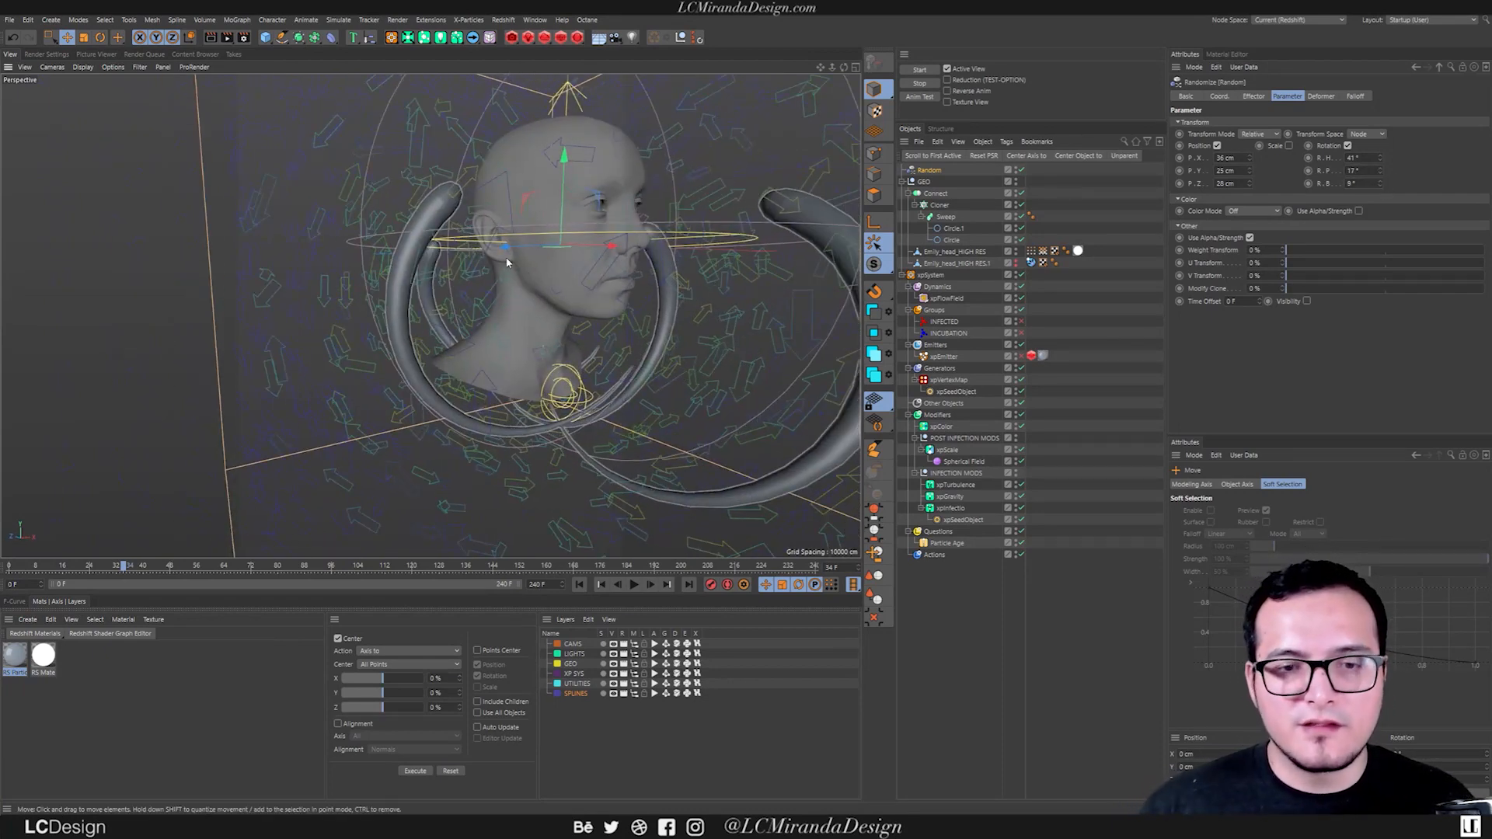
pyautogui.keyDown('alt'); pyautogui.moveTo(430, 316); pyautogui.dragTo(564, 321); pyautogui.keyUp('alt')
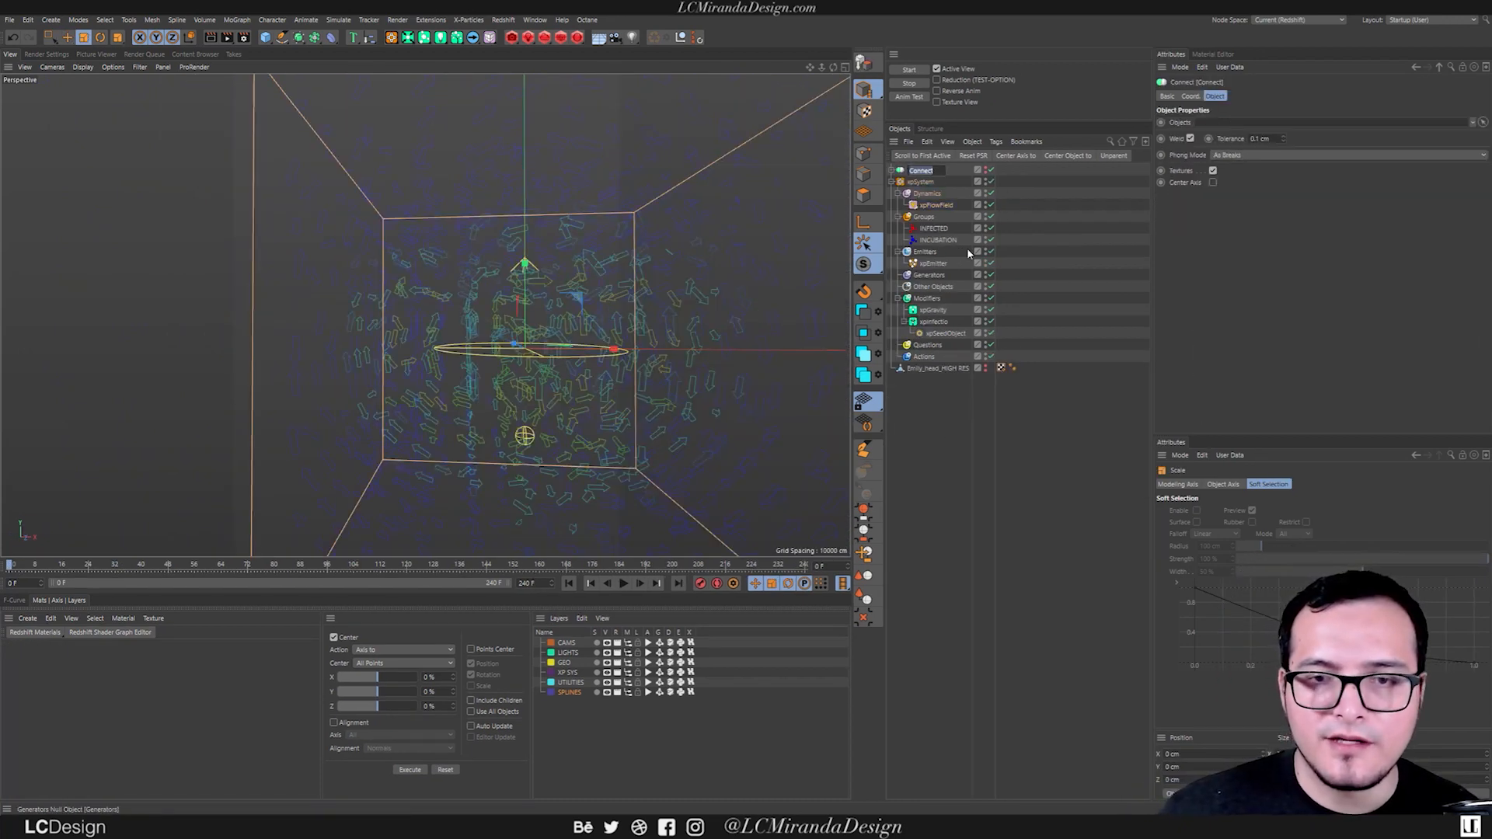
# Move the Connect object below the head mesh in the hierarchy, and add a null named 00_GEO.
pyautogui.moveTo(922, 172); pyautogui.dragTo(919, 404)
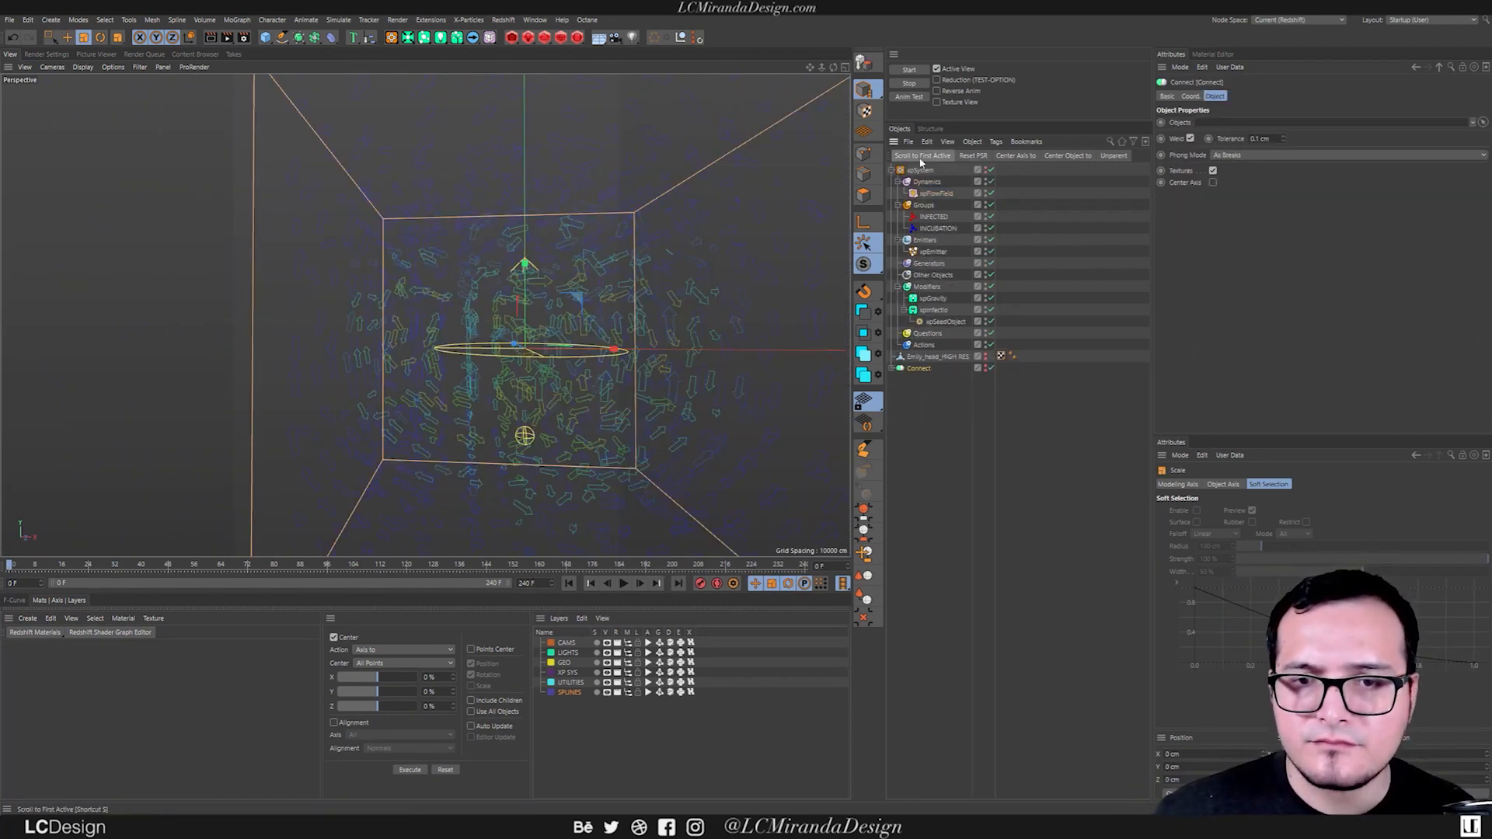
pyautogui.click(891, 170)
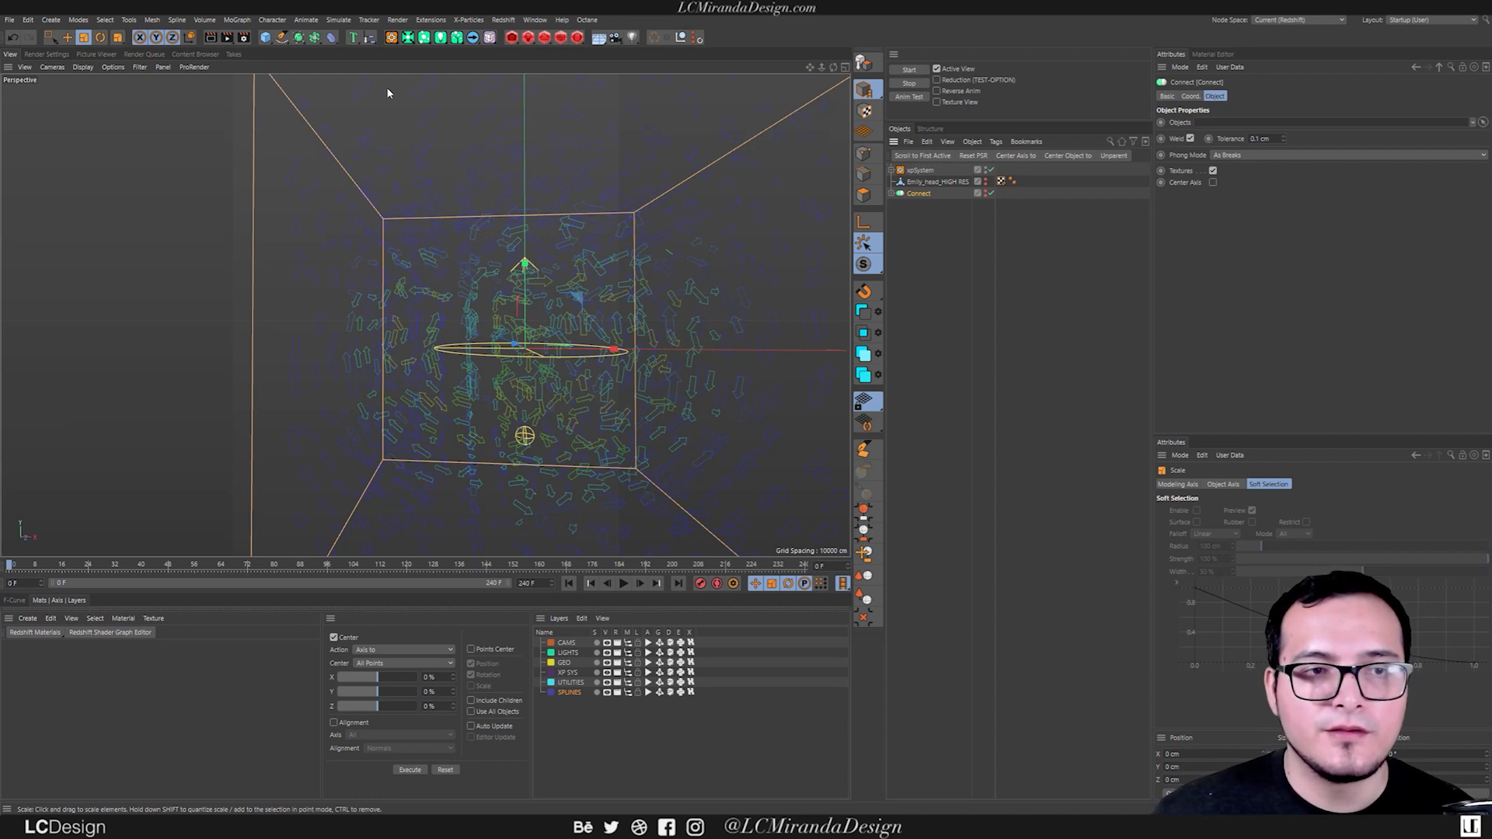
pyautogui.click(683, 39)
pyautogui.doubleClick(917, 171)
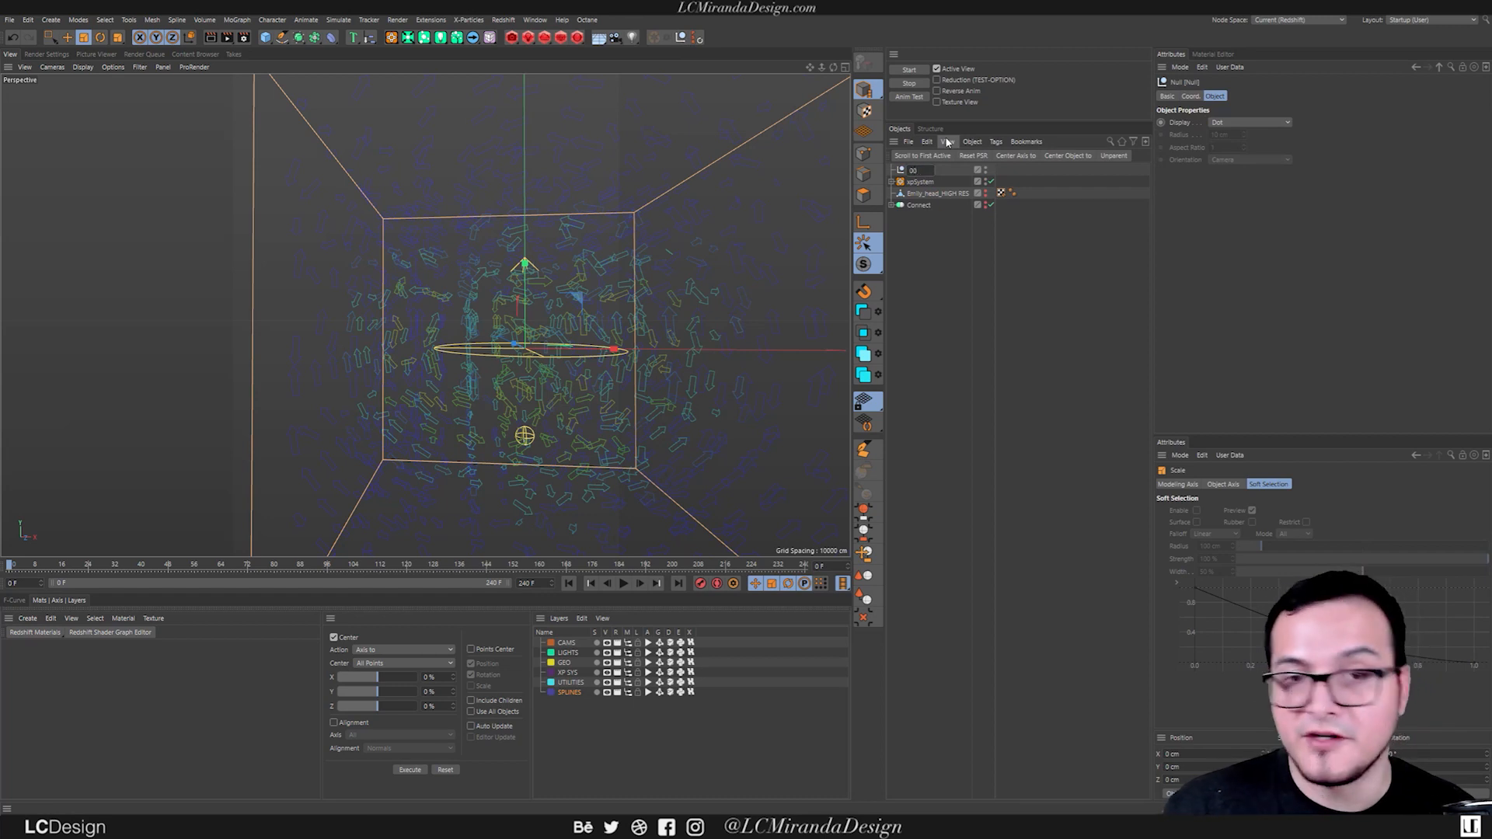
pyautogui.write('00_GEO')
pyautogui.press('Return')
# Group the Emily_head_HIGH RES mesh and the Connect object under the 00_GEO null, and collapse it.
pyautogui.click(926, 193)
pyautogui.keyDown('ctrl'); pyautogui.click(919, 205); pyautogui.keyUp('ctrl')
pyautogui.moveTo(922, 172); pyautogui.dragTo(921, 171)
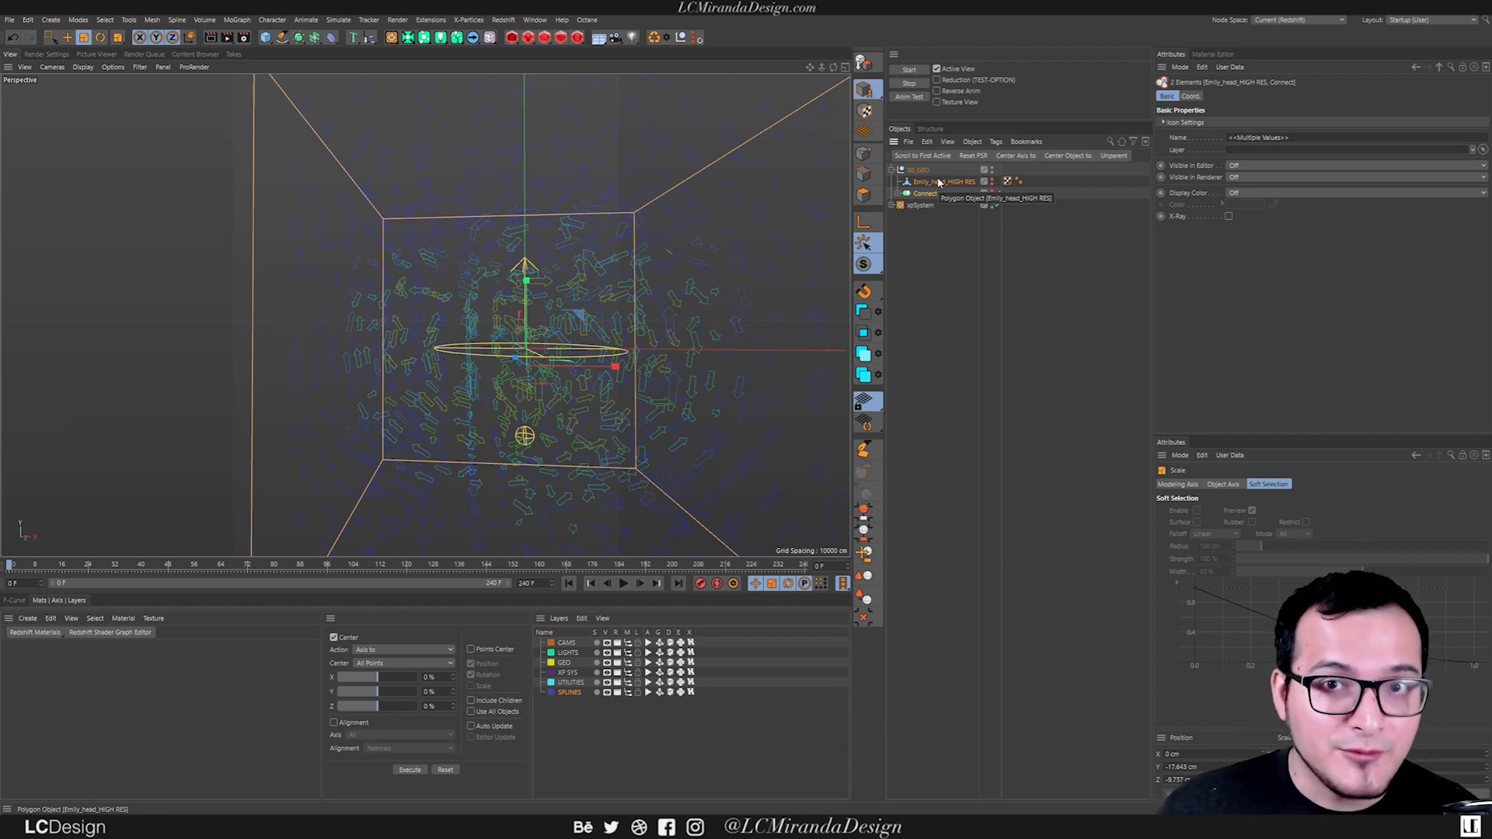
pyautogui.click(892, 170)
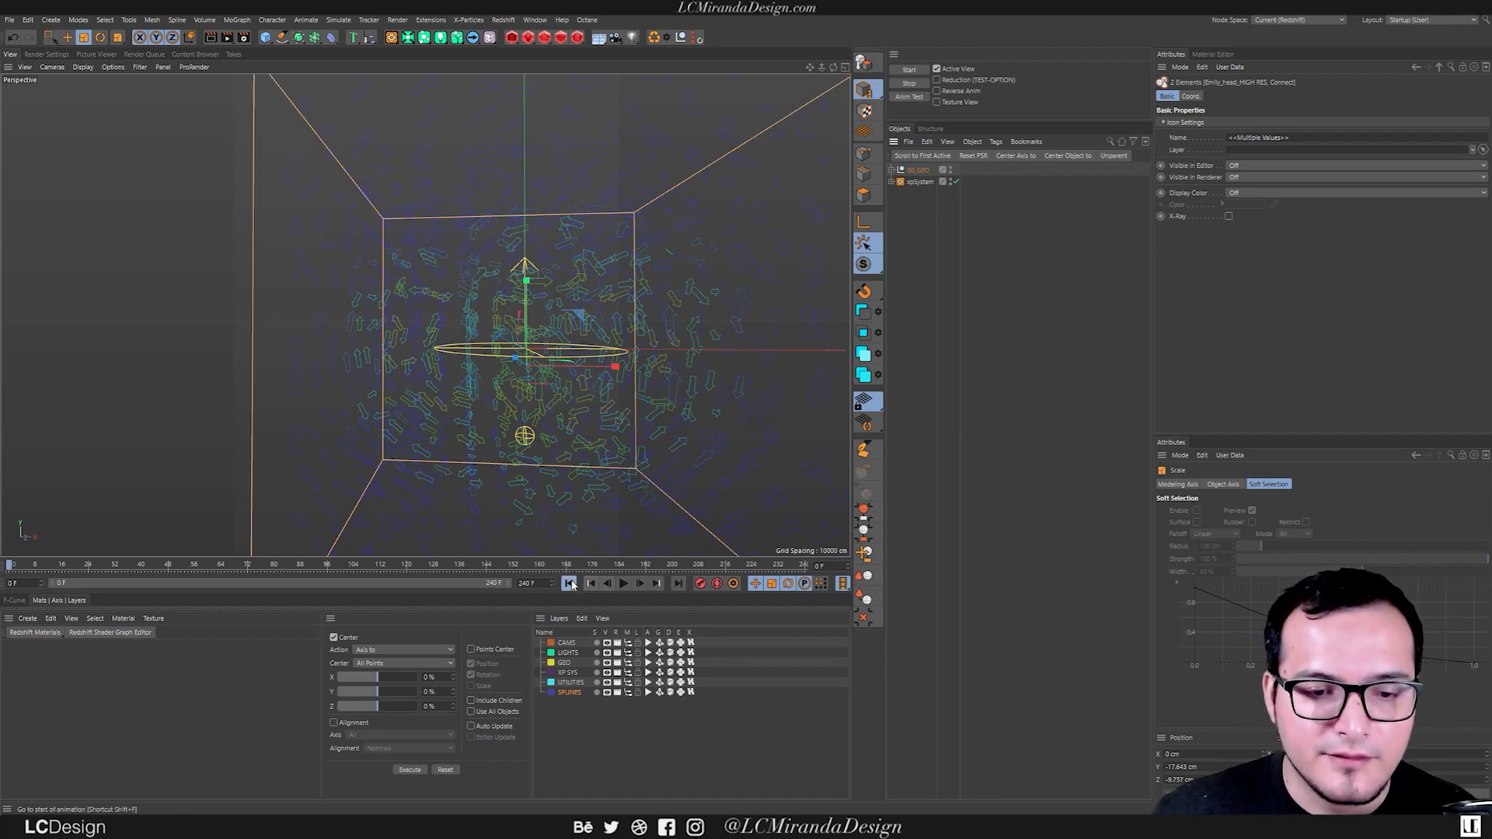
# Play the simulation and check how the infected particles spread around the flow field.
pyautogui.click(624, 583)
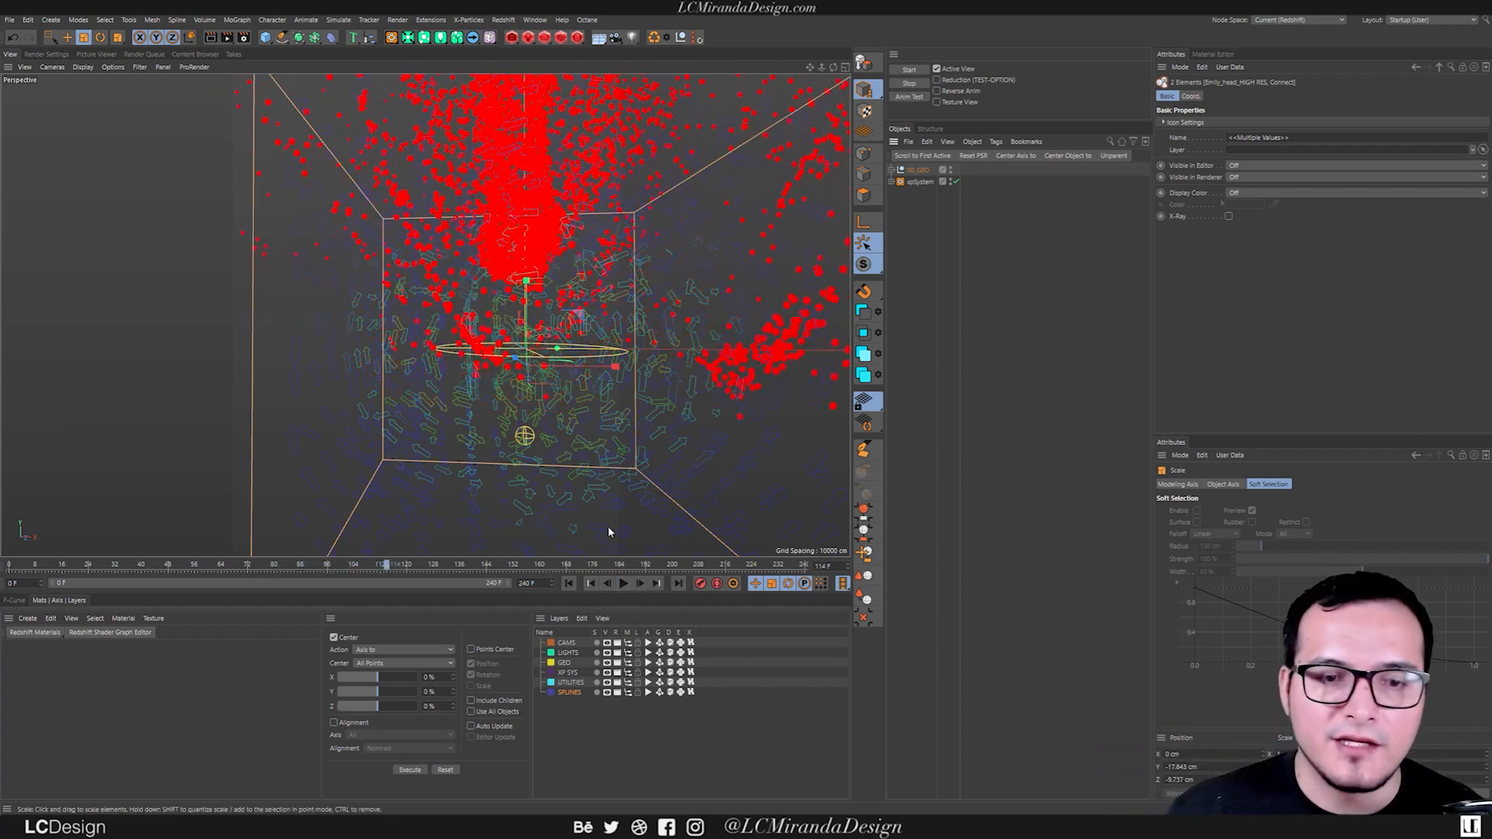
pyautogui.keyDown('alt'); pyautogui.moveTo(575, 328); pyautogui.dragTo(549, 306); pyautogui.keyUp('alt')
pyautogui.keyDown('alt'); pyautogui.moveTo(549, 306); pyautogui.dragTo(549, 340, button='right'); pyautogui.keyUp('alt')
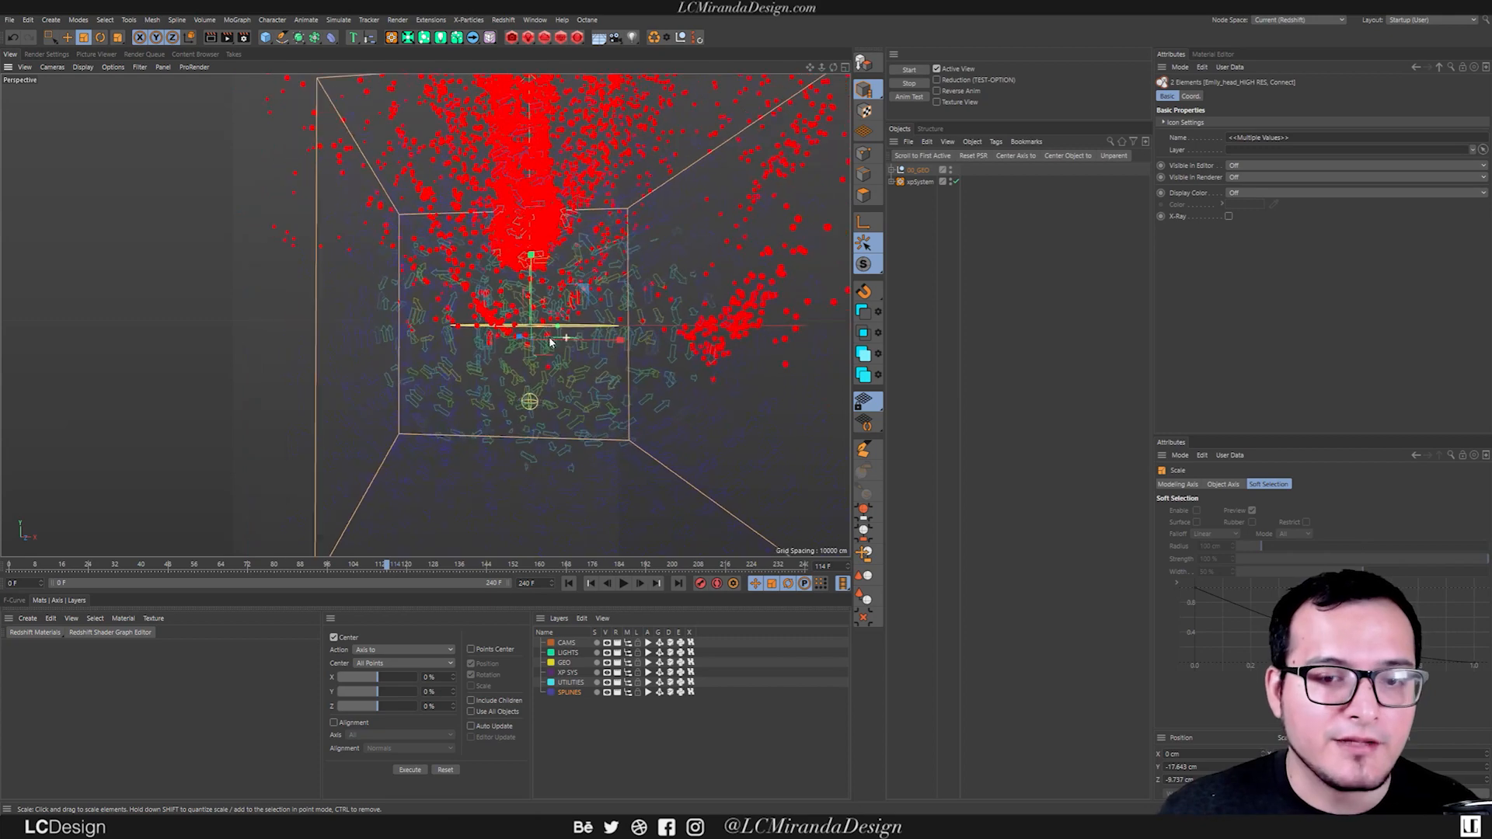
pyautogui.keyDown('alt'); pyautogui.moveTo(549, 340); pyautogui.dragTo(626, 463); pyautogui.keyUp('alt')
# Turn off the xpFlowField's visibility in the viewport so only the particles are displayed.
pyautogui.click(891, 182)
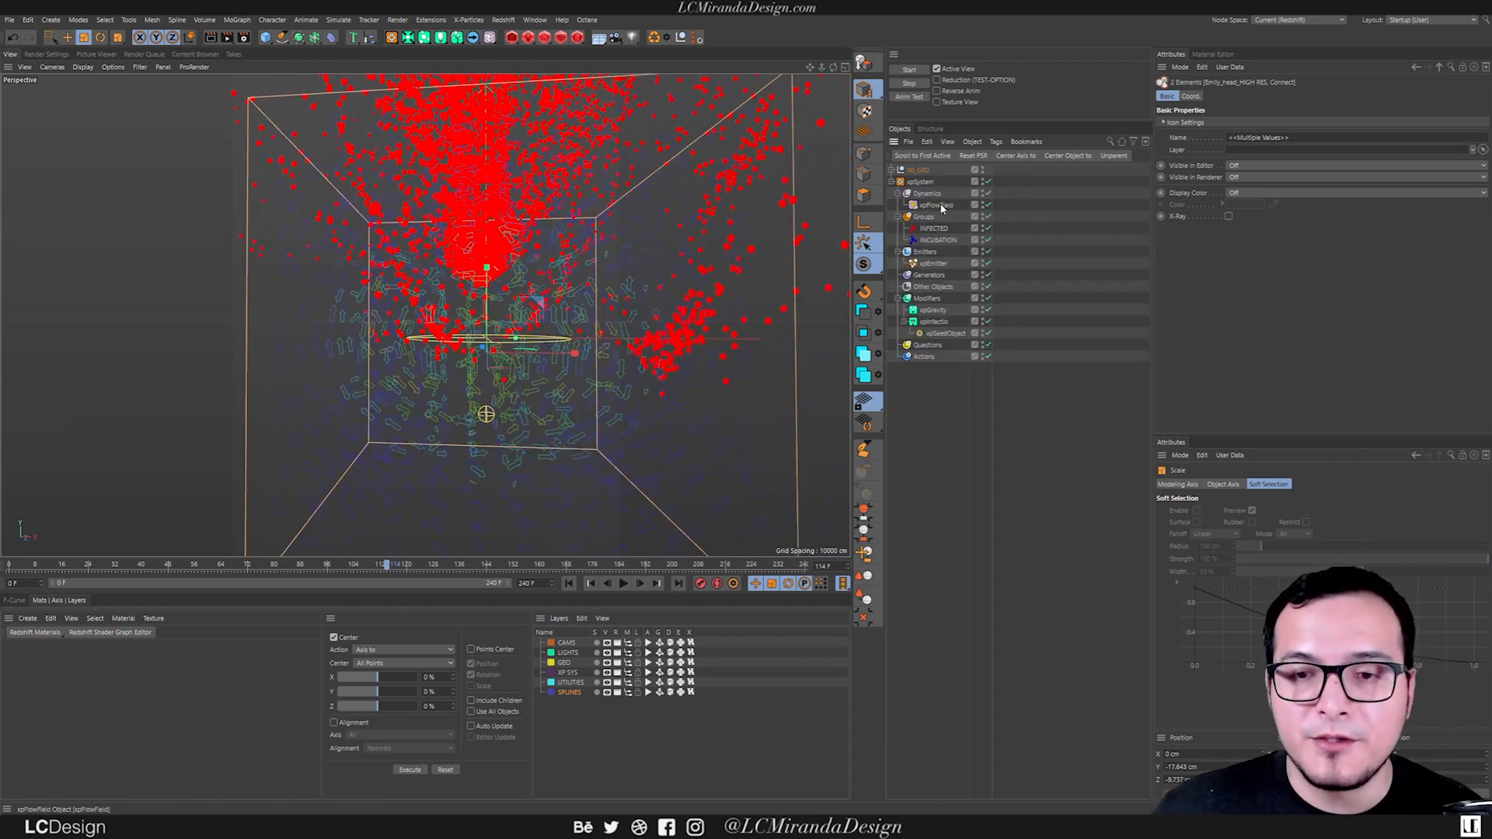
pyautogui.click(943, 206)
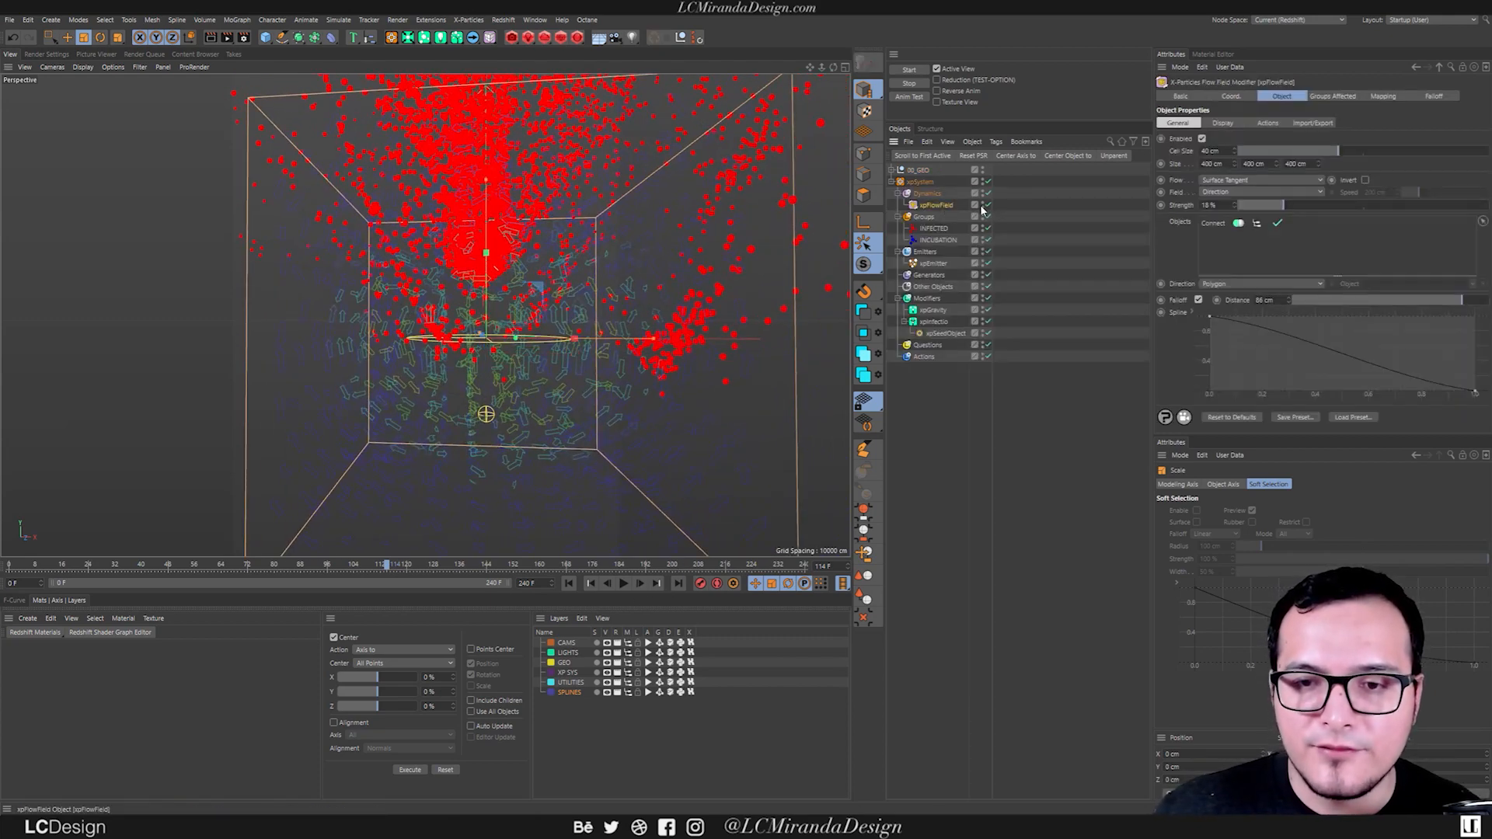
pyautogui.keyDown('alt'); pyautogui.doubleClick(982, 208); pyautogui.keyUp('alt')
pyautogui.keyDown('alt'); pyautogui.moveTo(525, 348); pyautogui.dragTo(556, 440); pyautogui.keyUp('alt')
pyautogui.keyDown('alt'); pyautogui.moveTo(472, 281); pyautogui.dragTo(441, 293, button='right'); pyautogui.keyUp('alt')
pyautogui.keyDown('alt'); pyautogui.moveTo(494, 284); pyautogui.dragTo(456, 322, button='middle'); pyautogui.keyUp('alt')
pyautogui.keyDown('alt'); pyautogui.moveTo(456, 321); pyautogui.dragTo(449, 330); pyautogui.keyUp('alt')
# Play the simulation further and examine how far the particles travel from the emitter.
pyautogui.click(625, 585)
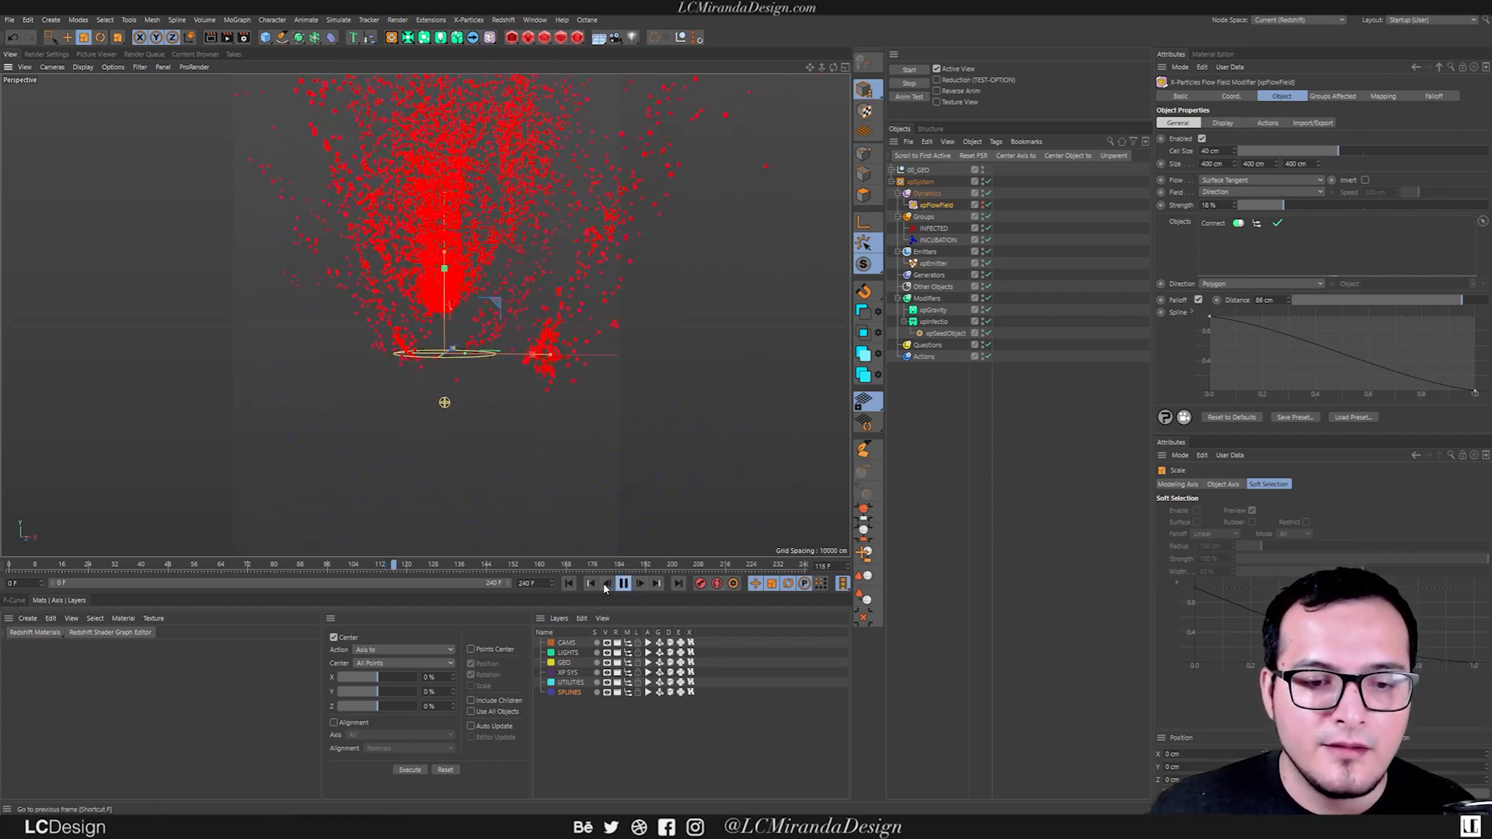
pyautogui.click(623, 585)
pyautogui.keyDown('alt'); pyautogui.moveTo(435, 243); pyautogui.dragTo(353, 312, button='right'); pyautogui.keyUp('alt')
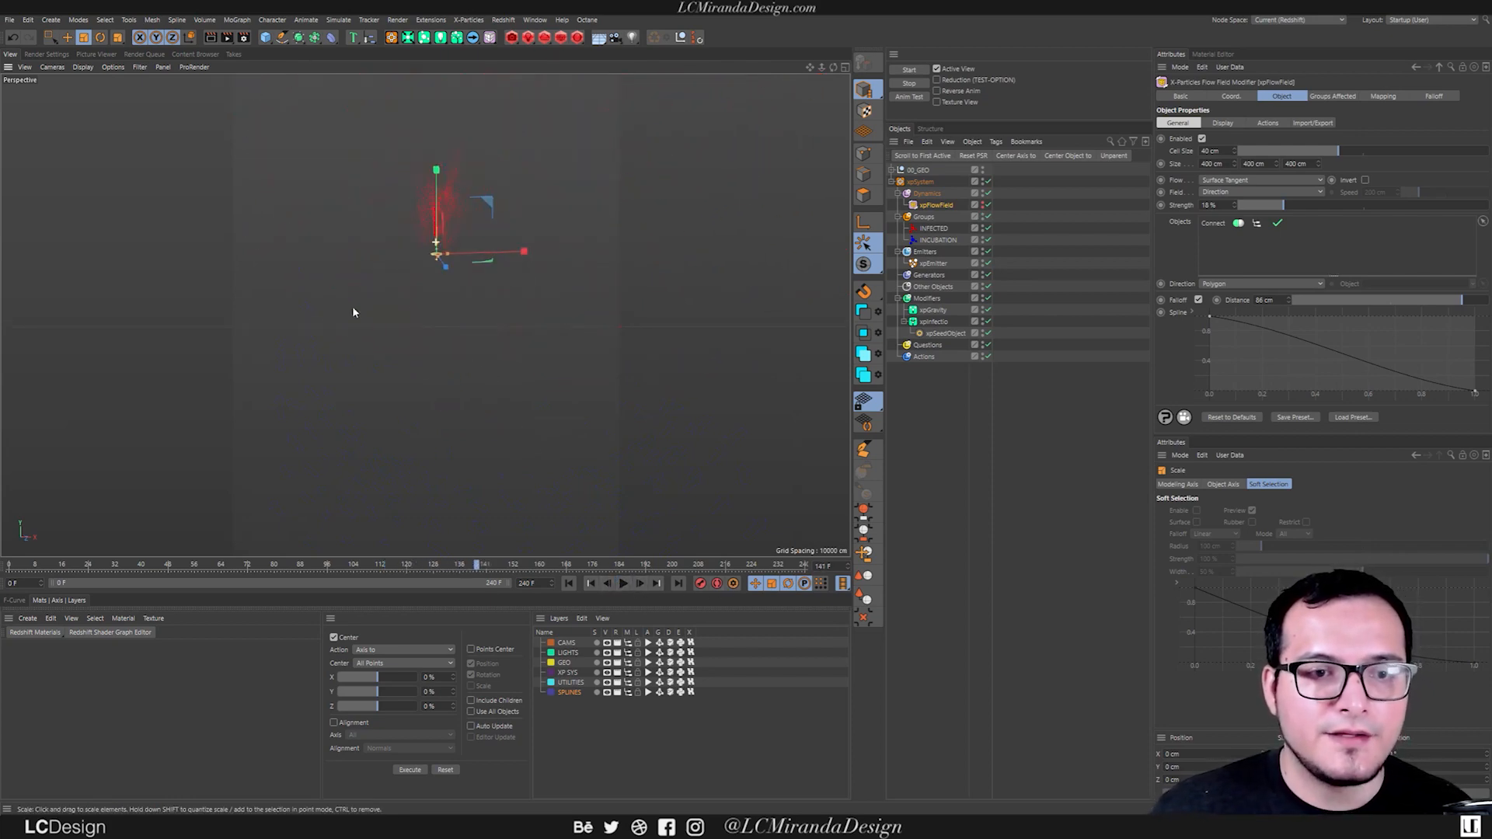
pyautogui.keyDown('alt'); pyautogui.moveTo(449, 219); pyautogui.dragTo(422, 310, button='middle'); pyautogui.keyUp('alt')
pyautogui.keyDown('alt'); pyautogui.moveTo(422, 310); pyautogui.dragTo(421, 254, button='right'); pyautogui.keyUp('alt')
pyautogui.keyDown('alt'); pyautogui.moveTo(421, 254); pyautogui.dragTo(449, 268); pyautogui.keyUp('alt')
pyautogui.keyDown('alt'); pyautogui.moveTo(449, 268); pyautogui.dragTo(430, 357, button='right'); pyautogui.keyUp('alt')
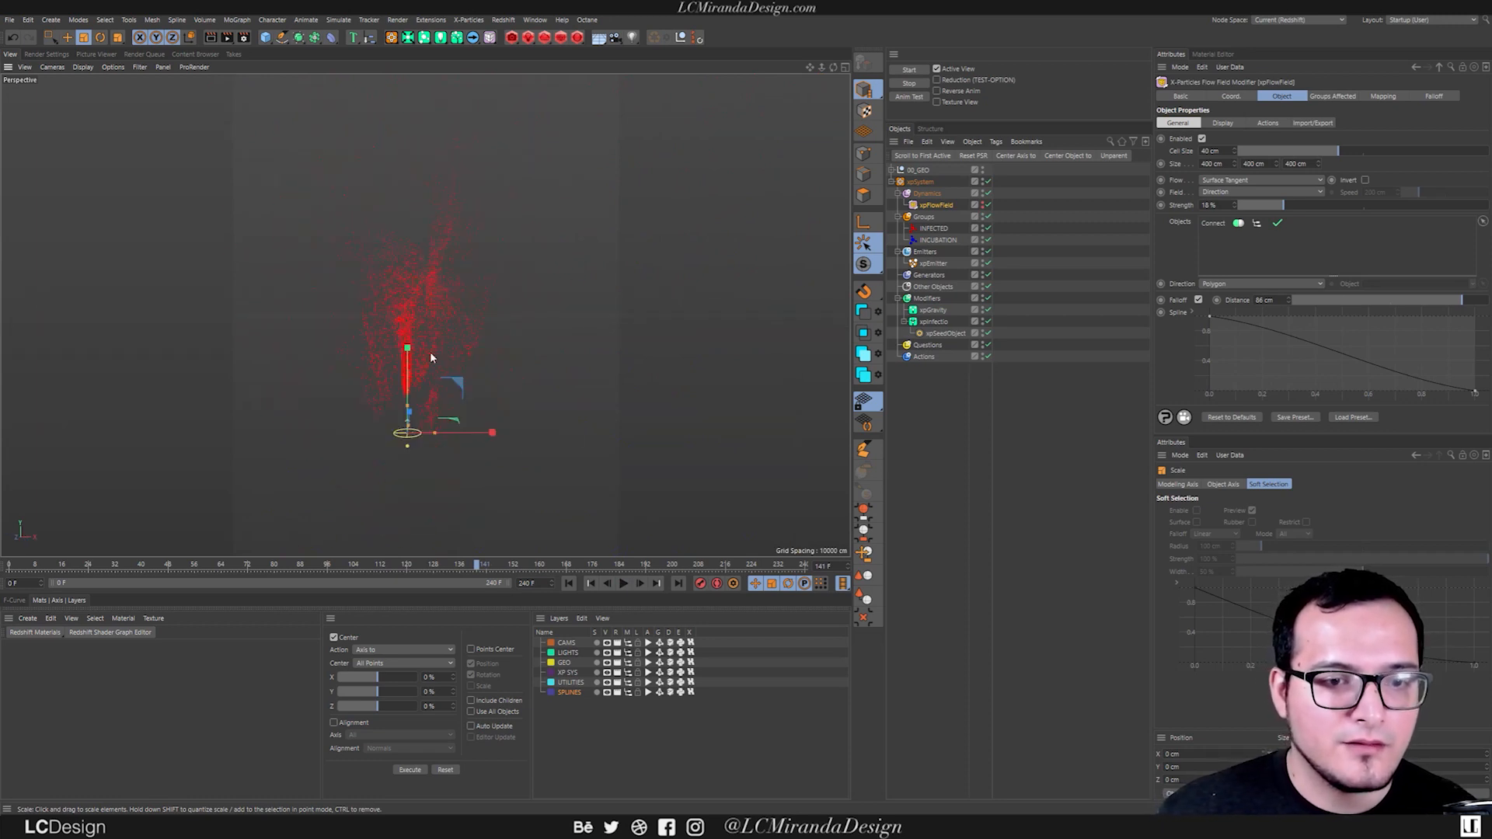
# Resume playback to follow the escaping particles, and rewind the simulation to frame 0.
pyautogui.click(626, 588)
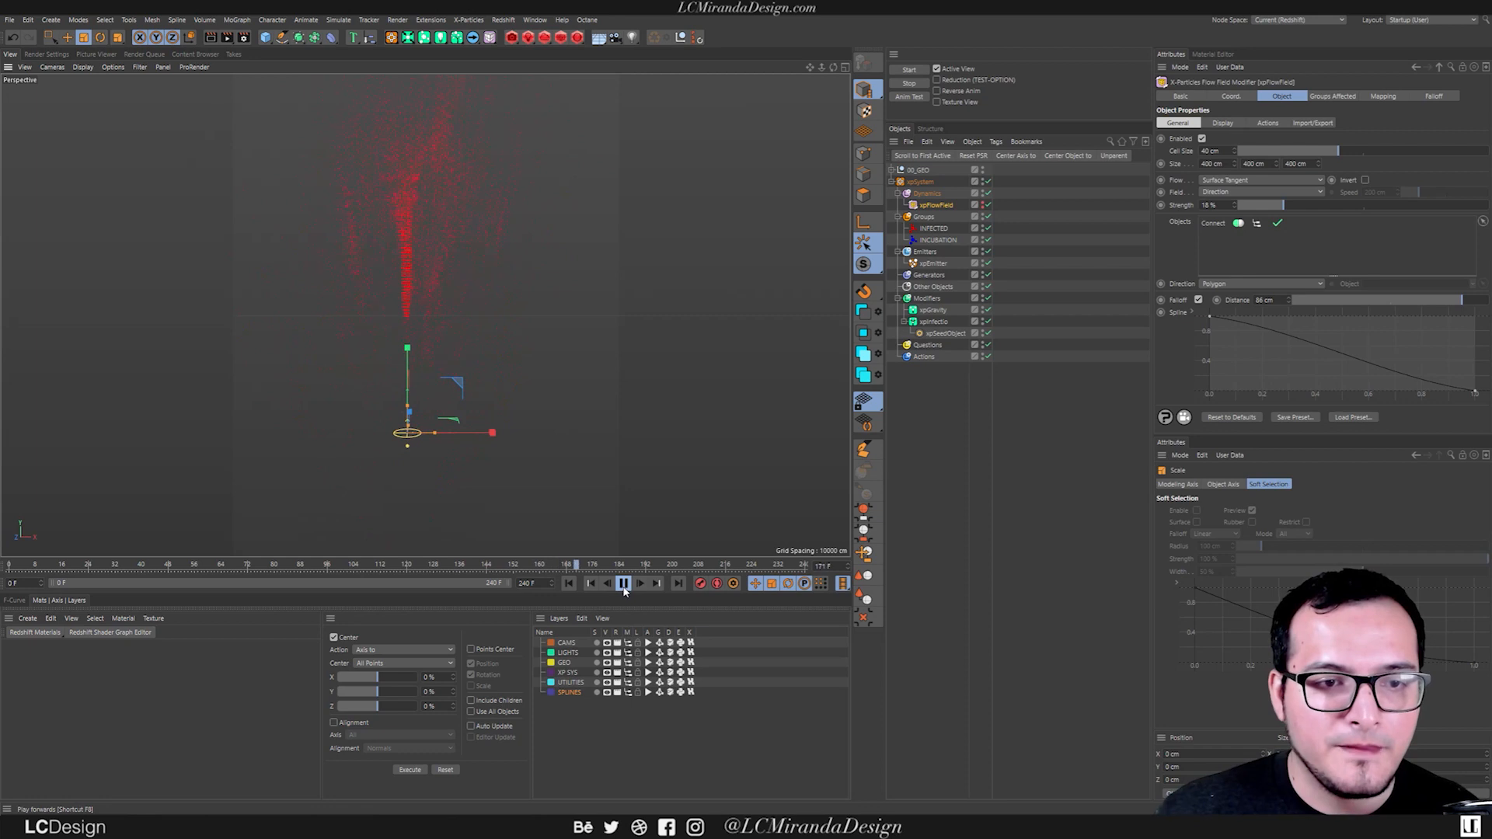
pyautogui.click(626, 584)
pyautogui.keyDown('alt'); pyautogui.moveTo(485, 291); pyautogui.dragTo(413, 325, button='right'); pyautogui.keyUp('alt')
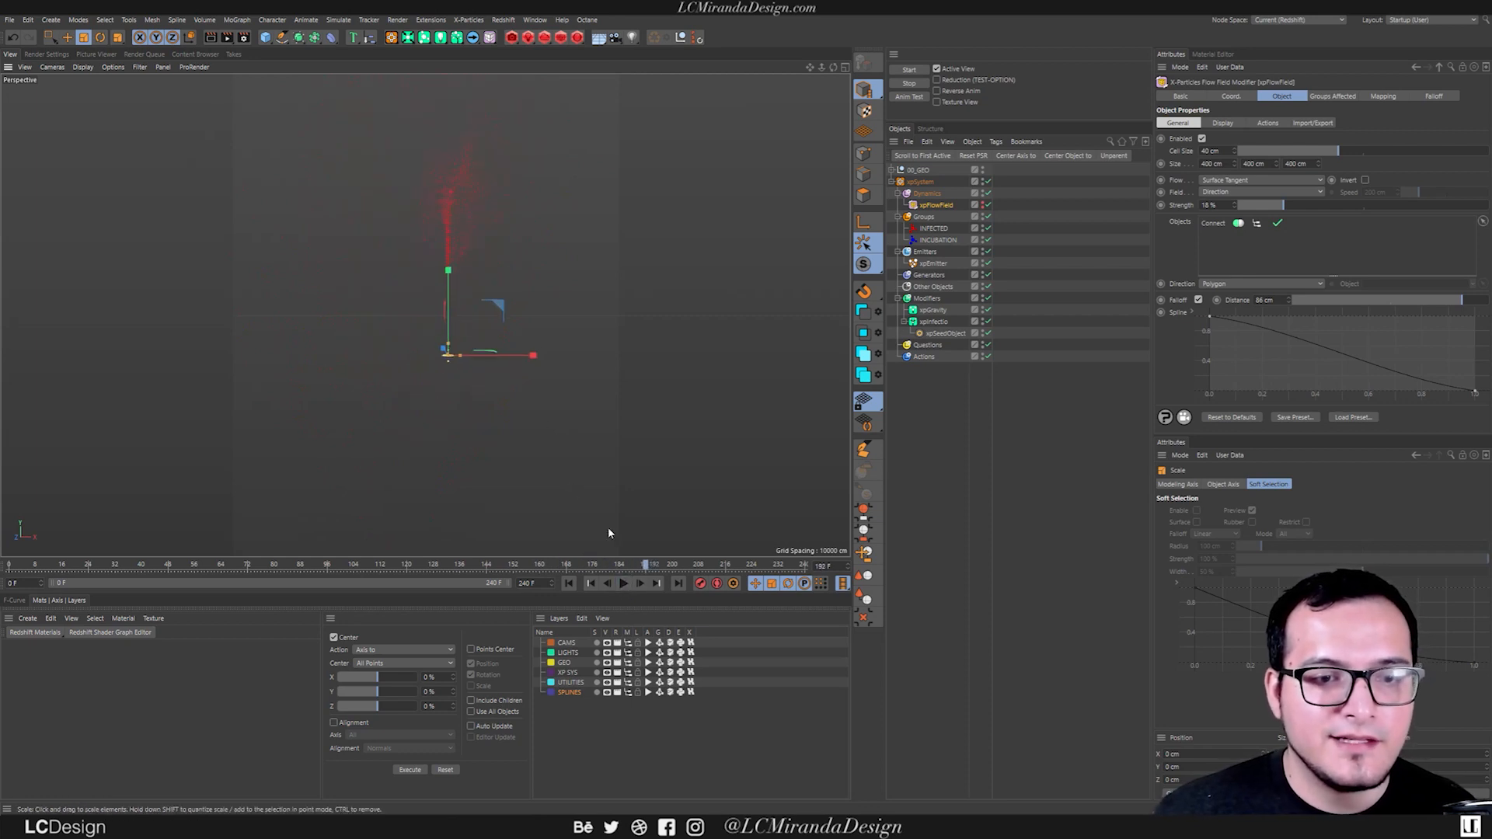
pyautogui.click(621, 583)
pyautogui.click(568, 583)
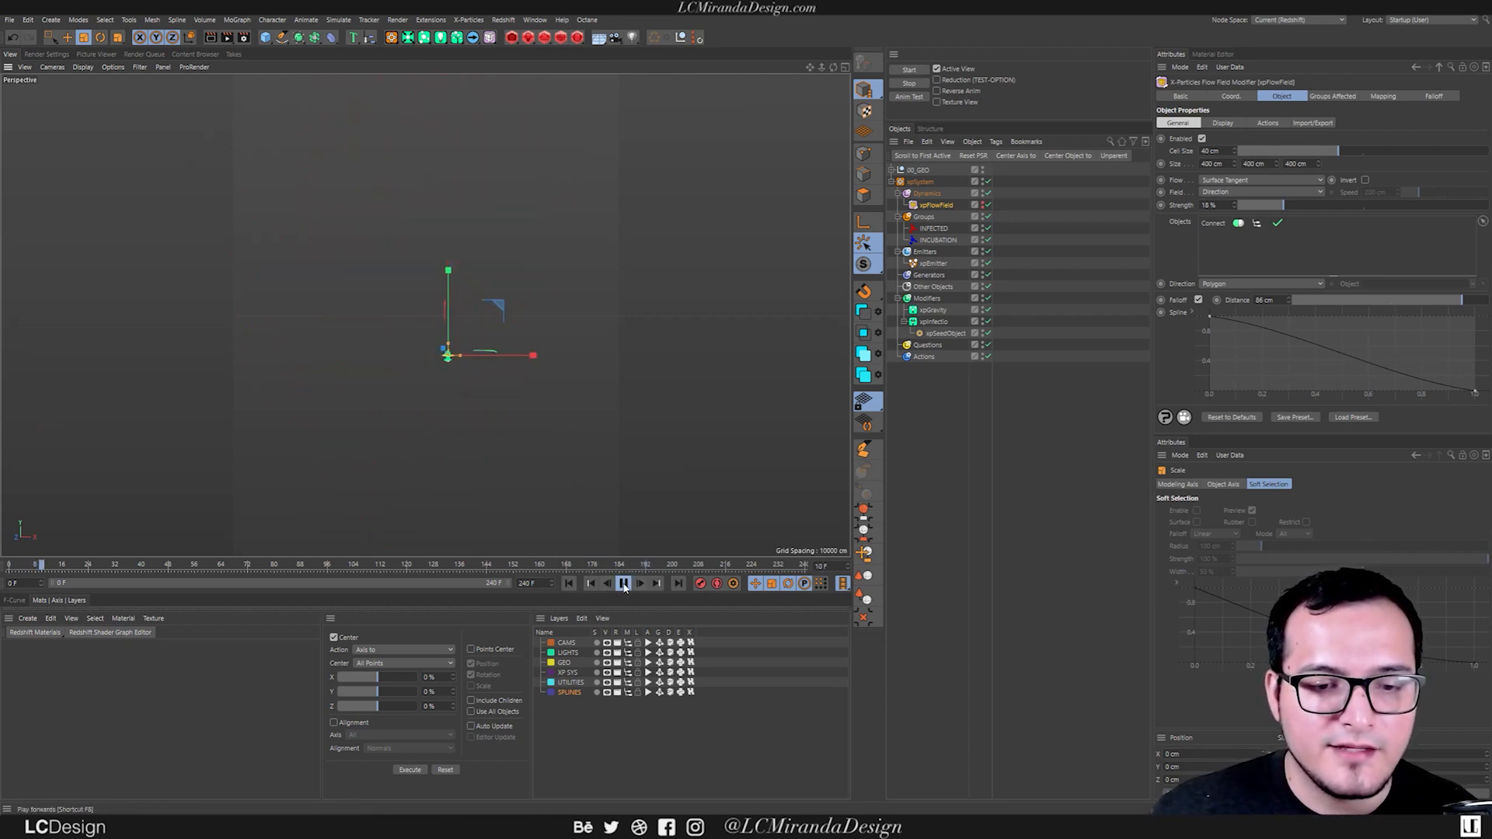
pyautogui.click(570, 584)
pyautogui.keyDown('alt'); pyautogui.moveTo(453, 350); pyautogui.dragTo(477, 380, button='right'); pyautogui.keyUp('alt')
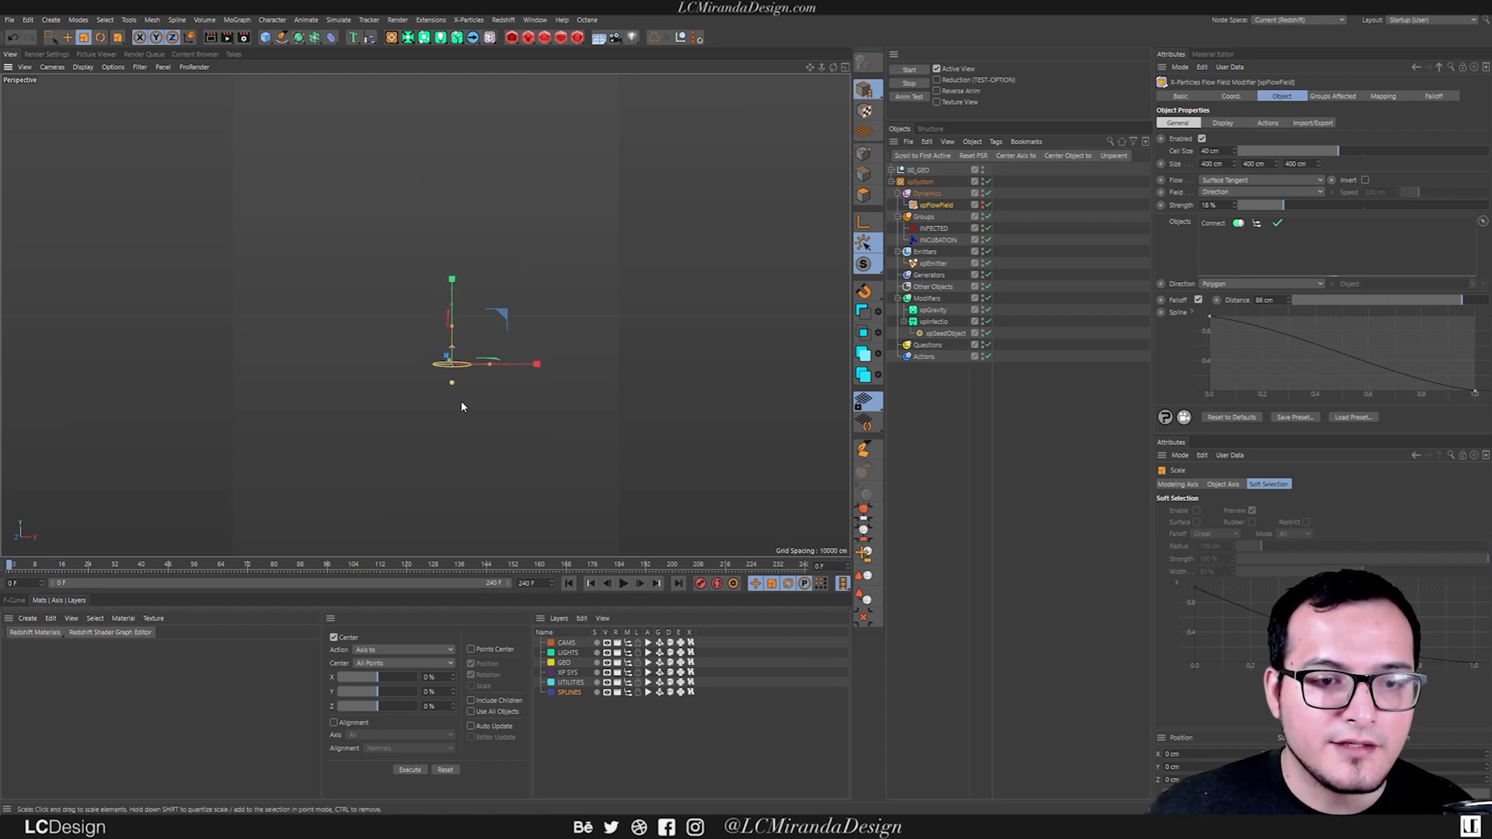
pyautogui.keyDown('alt'); pyautogui.moveTo(445, 395); pyautogui.dragTo(457, 379, button='middle'); pyautogui.keyUp('alt')
# Add an xpKill modifier and place it in the xpSystem's Modifiers group.
pyautogui.hotkey('shift', 'c')
pyautogui.write('connecxpkill')
pyautogui.press('Return')
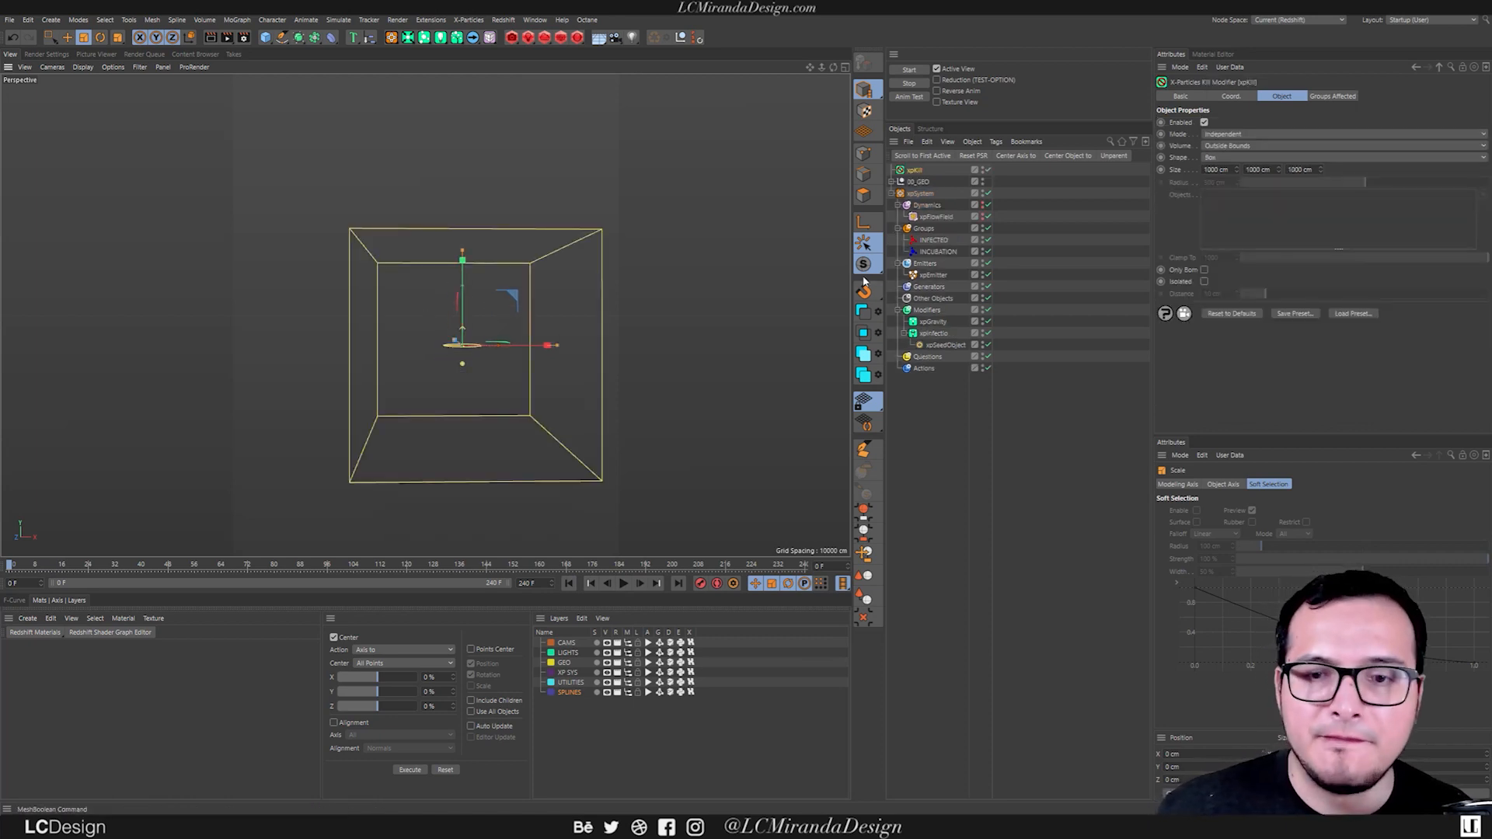
pyautogui.moveTo(914, 170); pyautogui.dragTo(917, 174)
pyautogui.moveTo(929, 312); pyautogui.dragTo(929, 312)
# Play the simulation and watch how the particles behave at the xpKill box's bounds.
pyautogui.moveTo(404, 330)
pyautogui.keyDown('alt'); pyautogui.mouseDown()
pyautogui.moveTo(533, 343)
pyautogui.moveTo(396, 311)
pyautogui.mouseUp(); pyautogui.keyUp('alt')
pyautogui.keyDown('alt'); pyautogui.moveTo(554, 237); pyautogui.dragTo(474, 255); pyautogui.keyUp('alt')
pyautogui.keyDown('alt'); pyautogui.moveTo(492, 201); pyautogui.dragTo(502, 298); pyautogui.keyUp('alt')
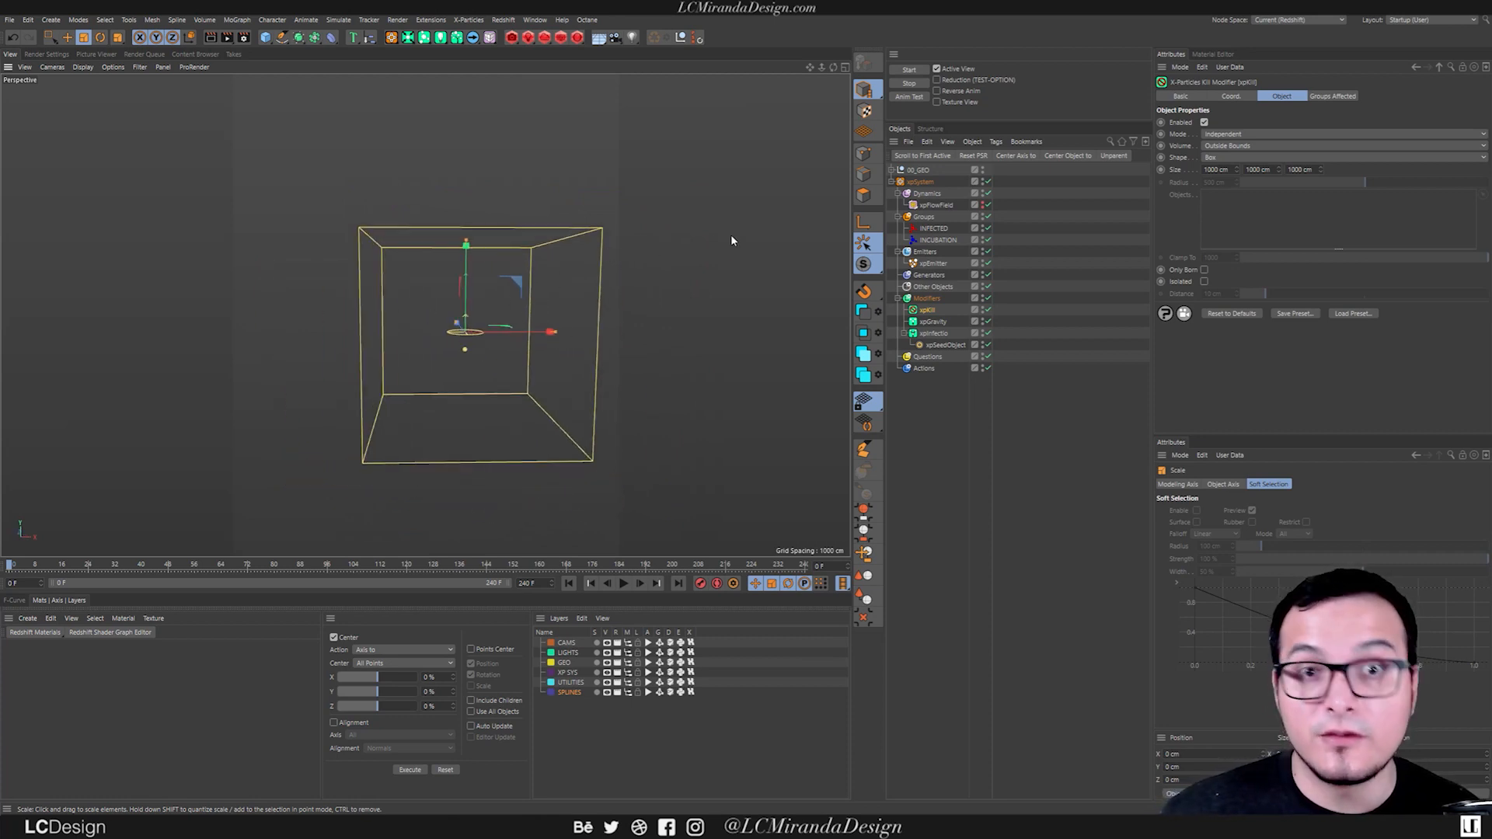
pyautogui.click(623, 583)
pyautogui.scroll(1, 497, 317)
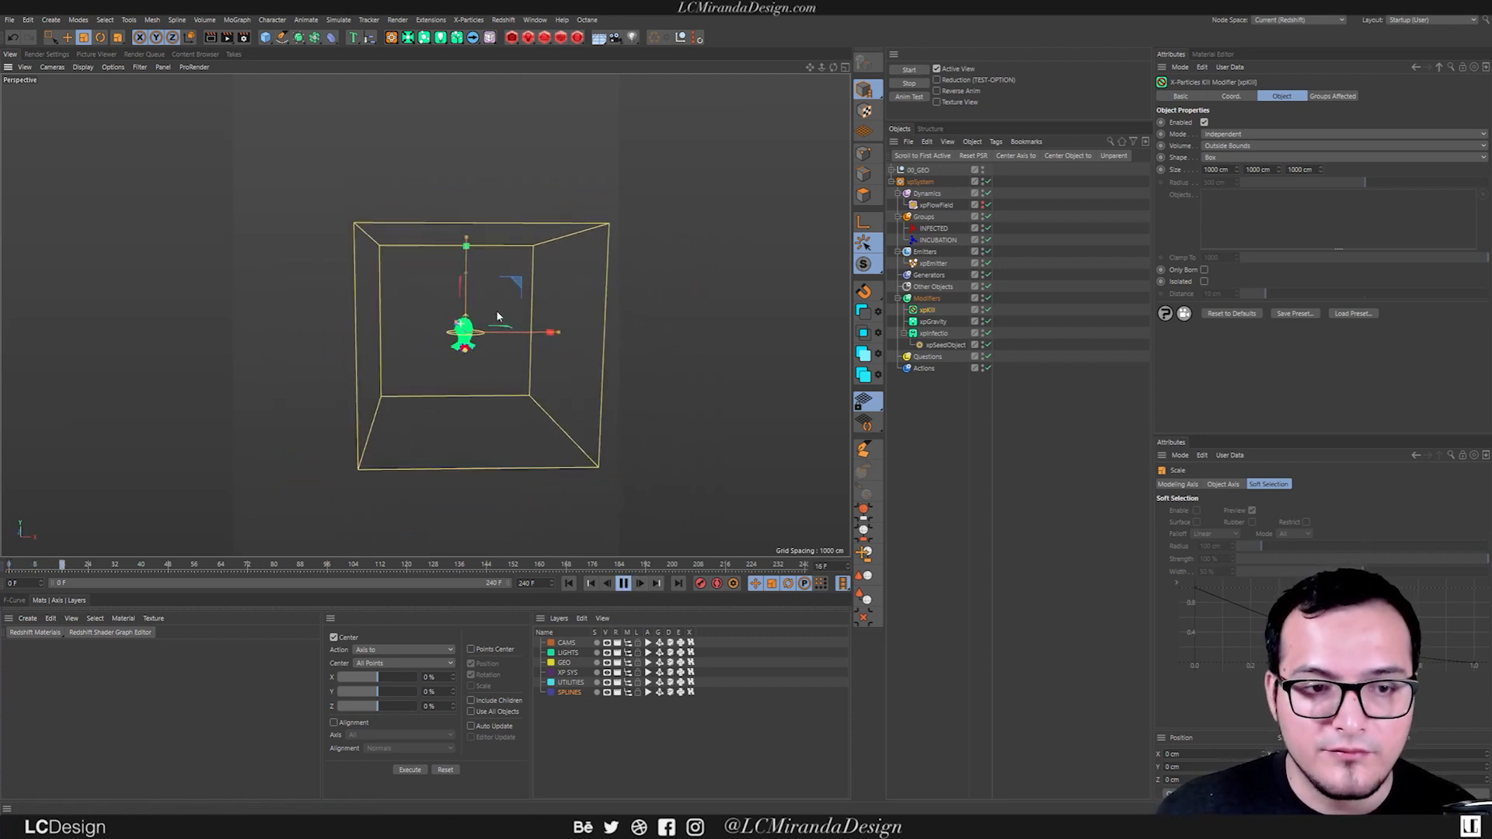
pyautogui.scroll(5, 497, 316)
pyautogui.keyDown('alt'); pyautogui.moveTo(497, 316); pyautogui.dragTo(482, 305); pyautogui.keyUp('alt')
pyautogui.keyDown('alt'); pyautogui.moveTo(483, 305); pyautogui.dragTo(447, 391, button='middle'); pyautogui.keyUp('alt')
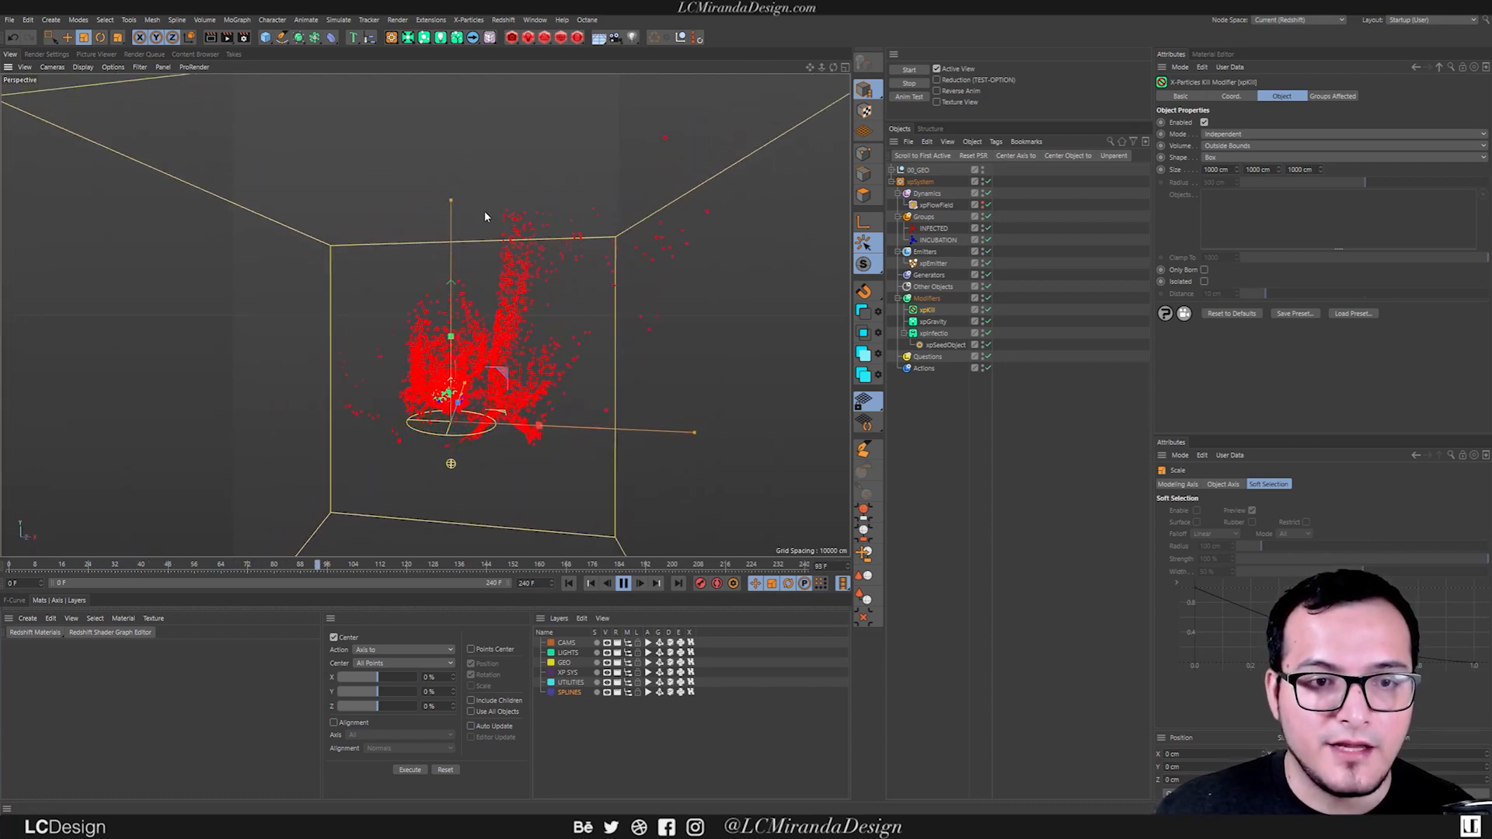
pyautogui.keyDown('alt'); pyautogui.moveTo(579, 340); pyautogui.dragTo(516, 333, button='right'); pyautogui.keyUp('alt')
pyautogui.click(623, 582)
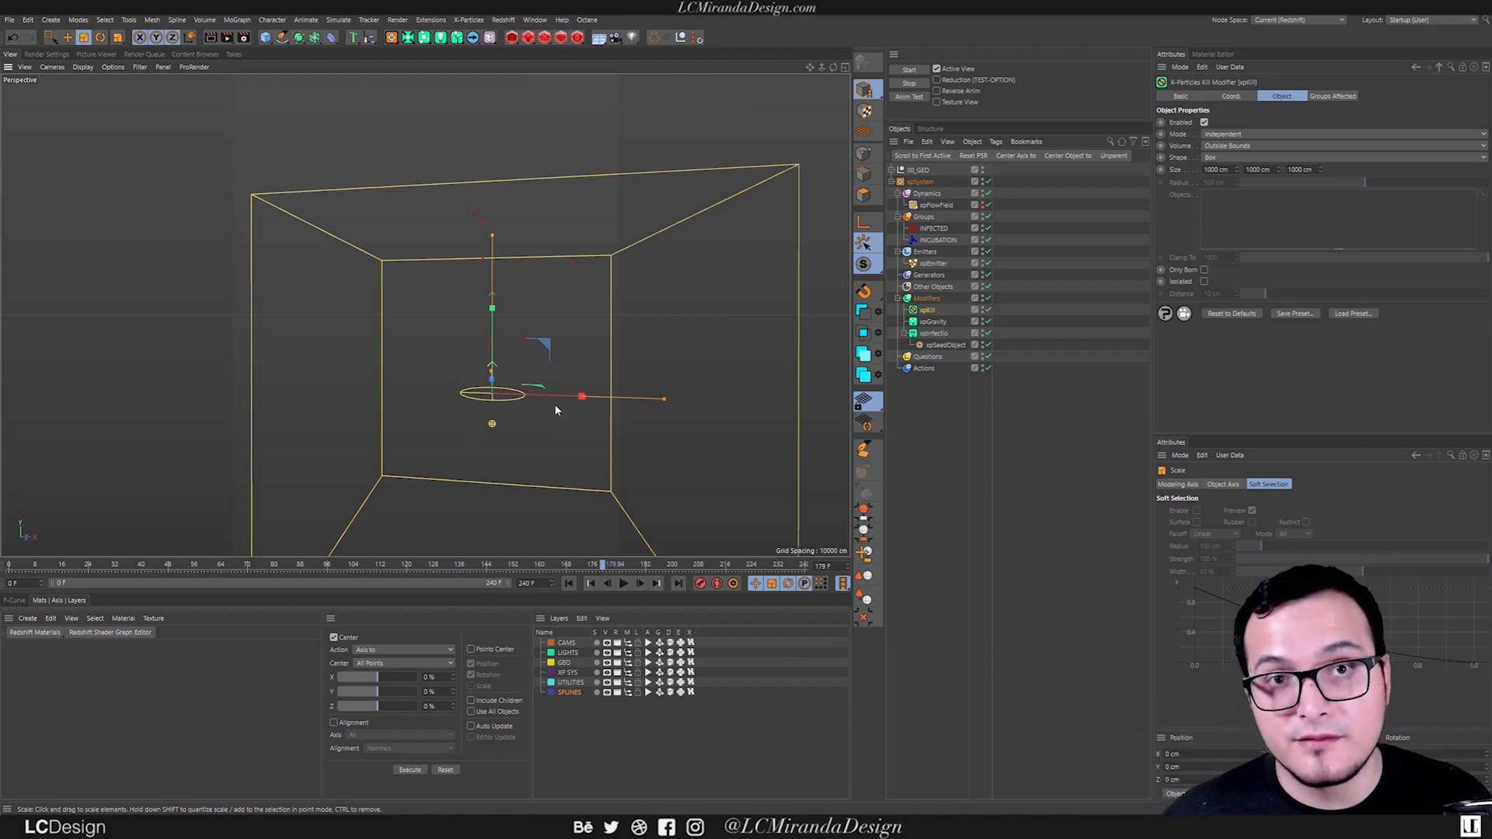
# Replay the simulation in stages, examine from several angles how the infected particles spread within the xpKill bounds, and rewind to frame 0.
pyautogui.keyDown('alt'); pyautogui.moveTo(386, 437); pyautogui.dragTo(428, 416); pyautogui.keyUp('alt')
pyautogui.click(569, 583)
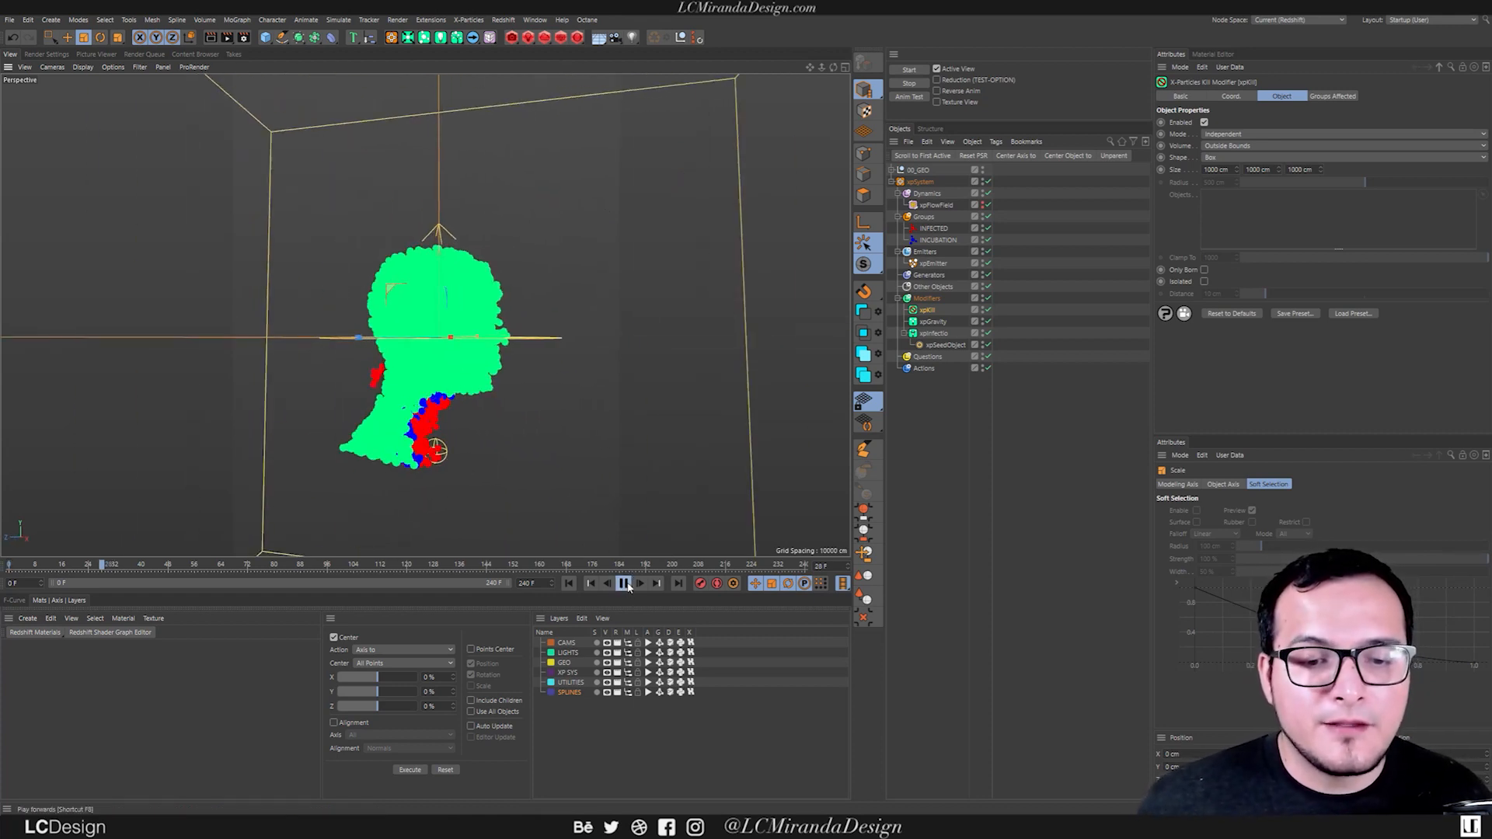
pyautogui.click(624, 584)
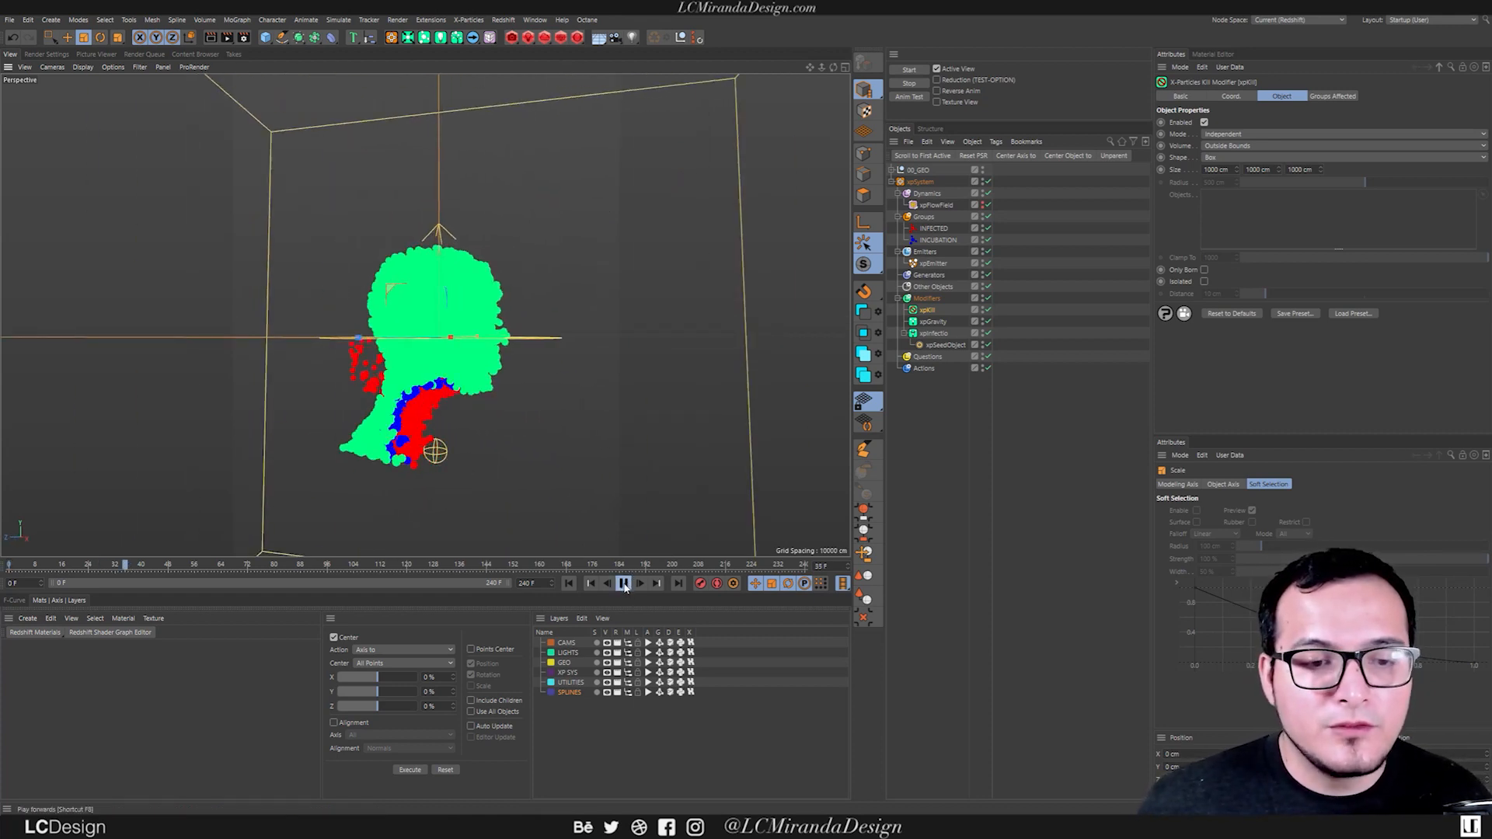
pyautogui.click(621, 582)
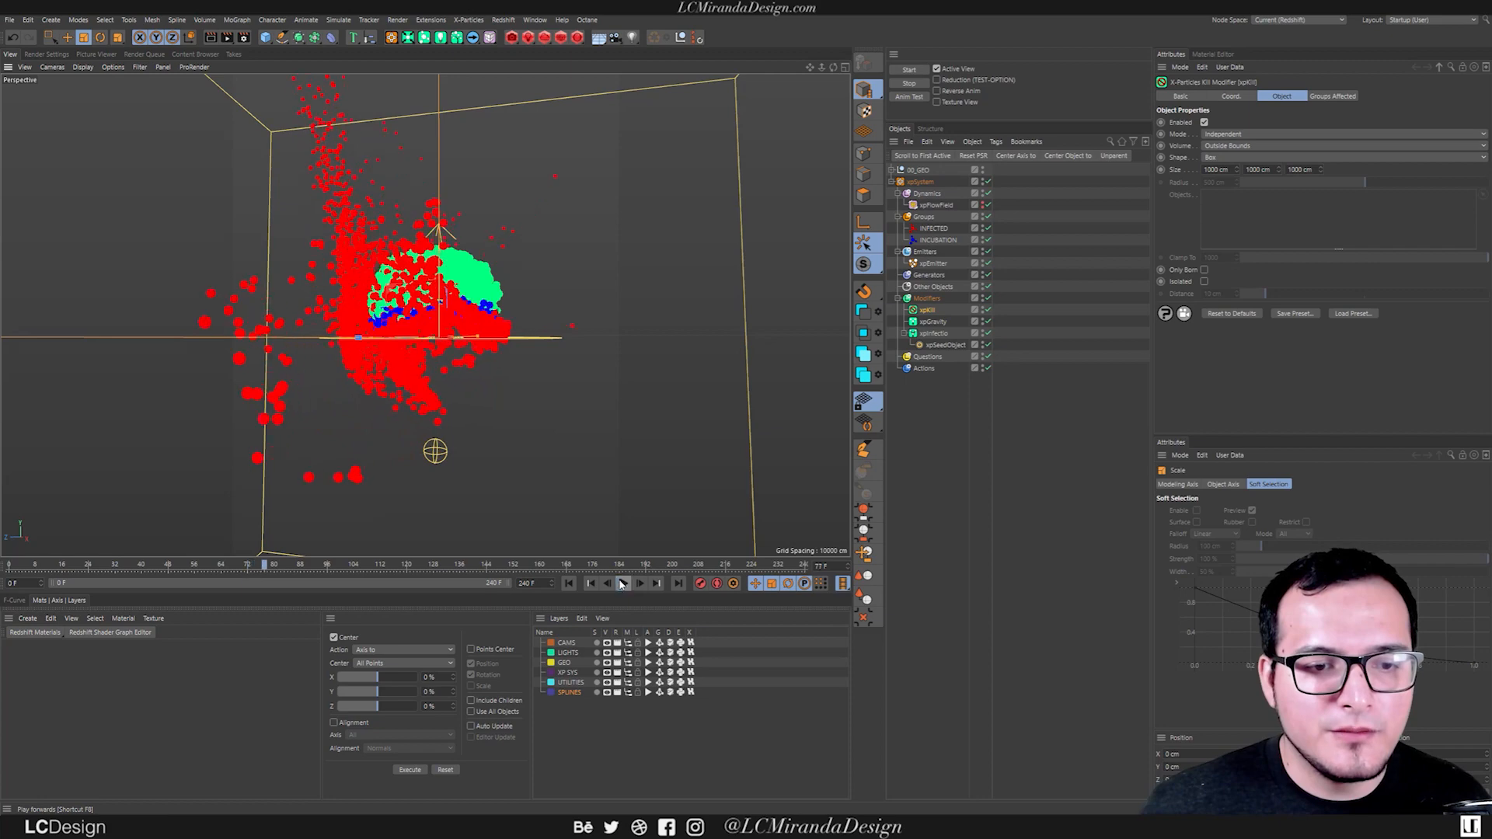
pyautogui.keyDown('alt'); pyautogui.moveTo(402, 372); pyautogui.dragTo(428, 329); pyautogui.keyUp('alt')
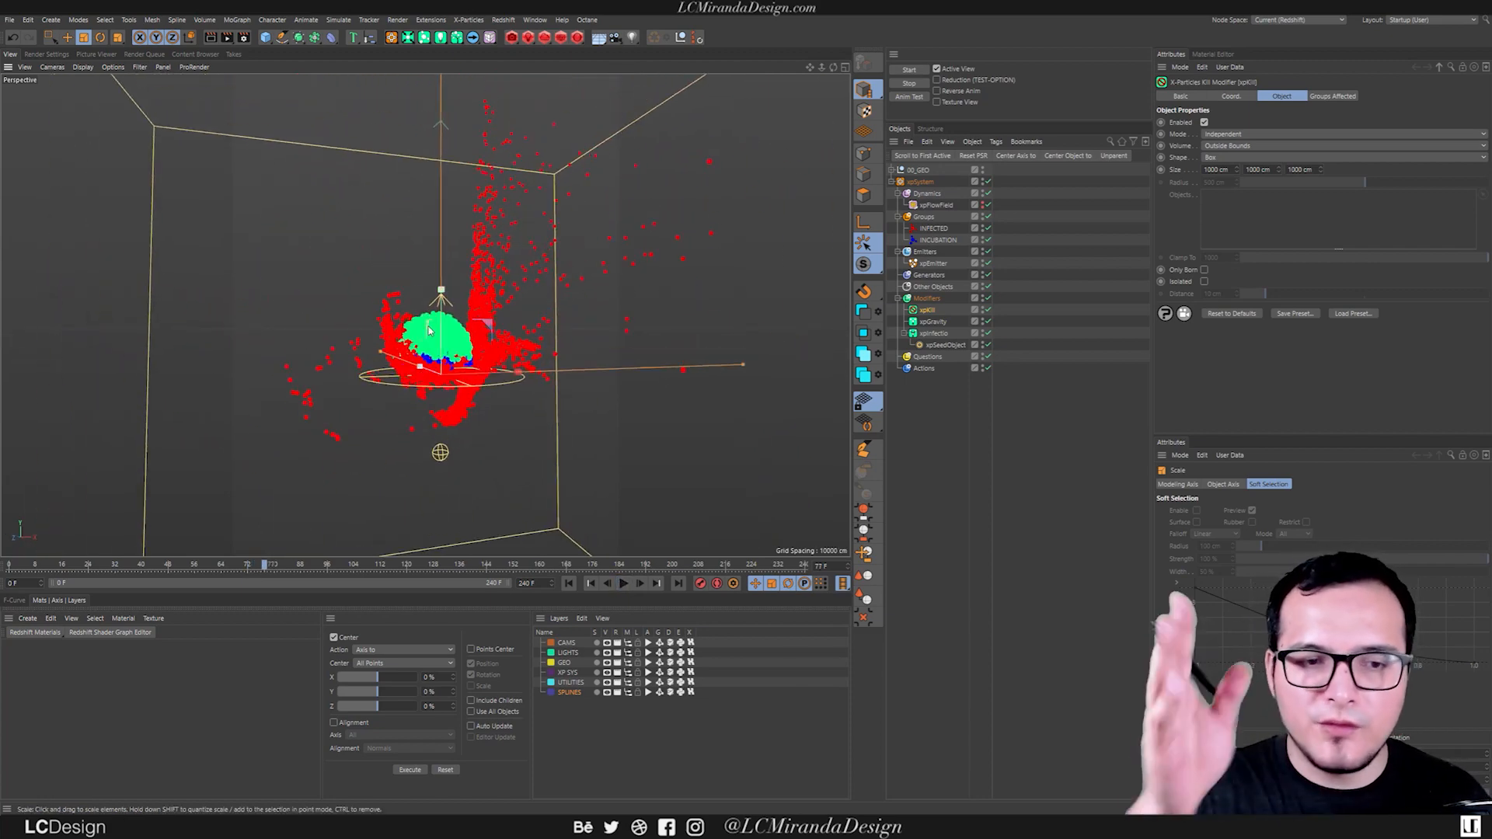
pyautogui.click(623, 582)
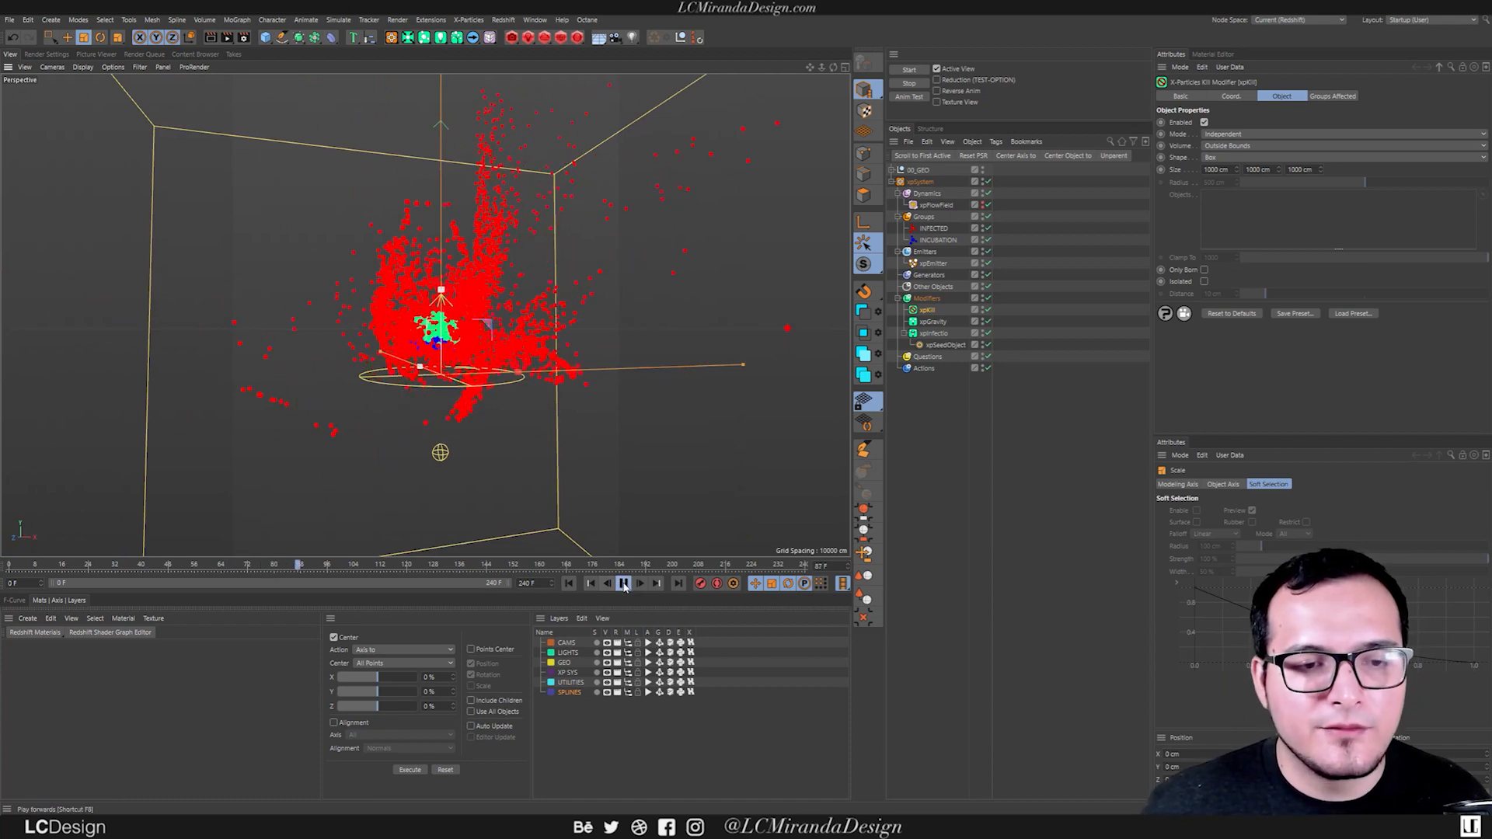
pyautogui.click(623, 583)
pyautogui.click(570, 583)
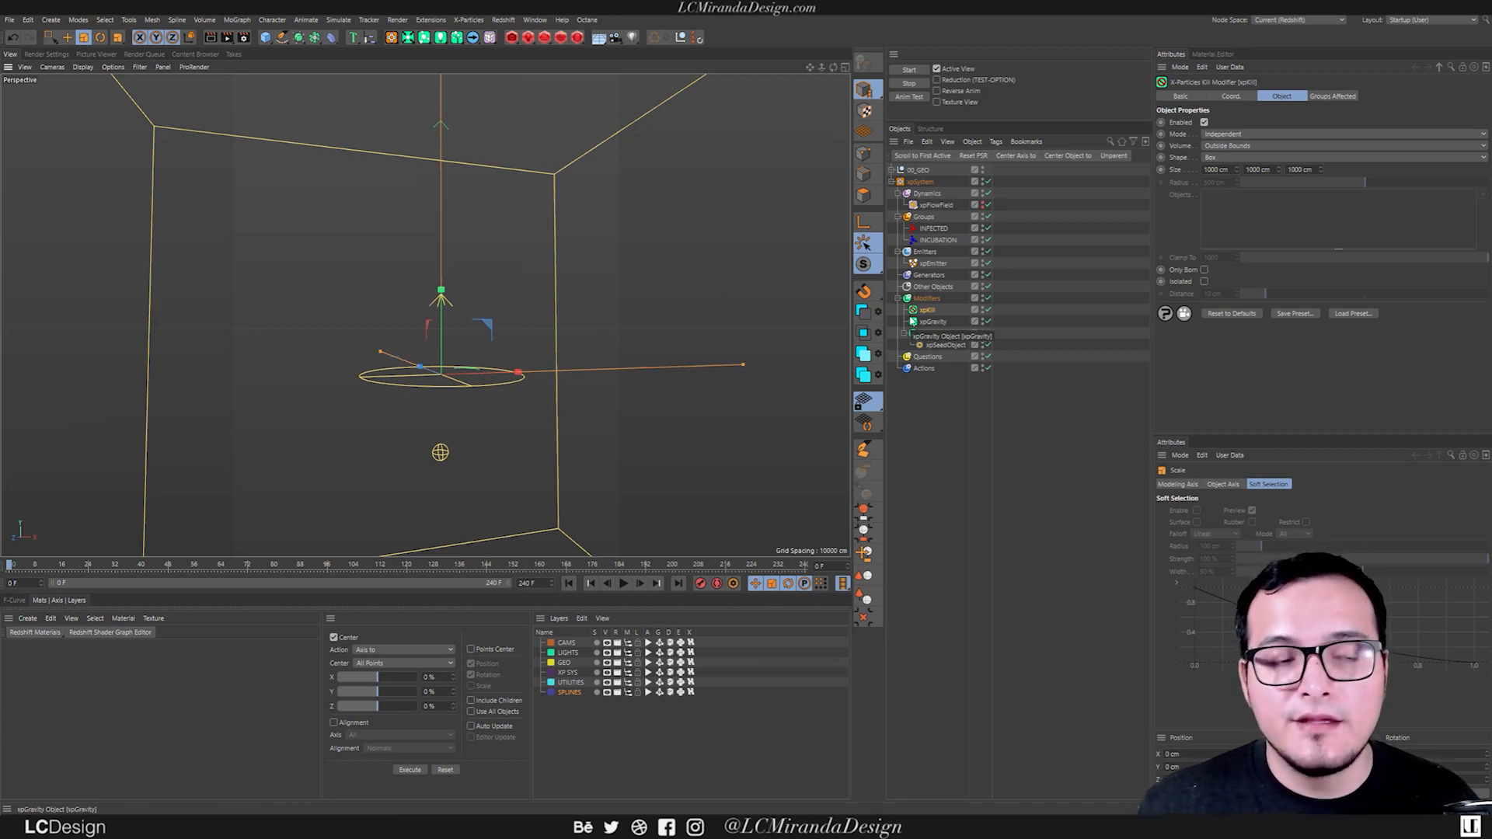
# Add an xpCollider tag to the Emily_head_HIGH RES mesh inside the 00_GEO group.
pyautogui.click(892, 169)
pyautogui.click(944, 181)
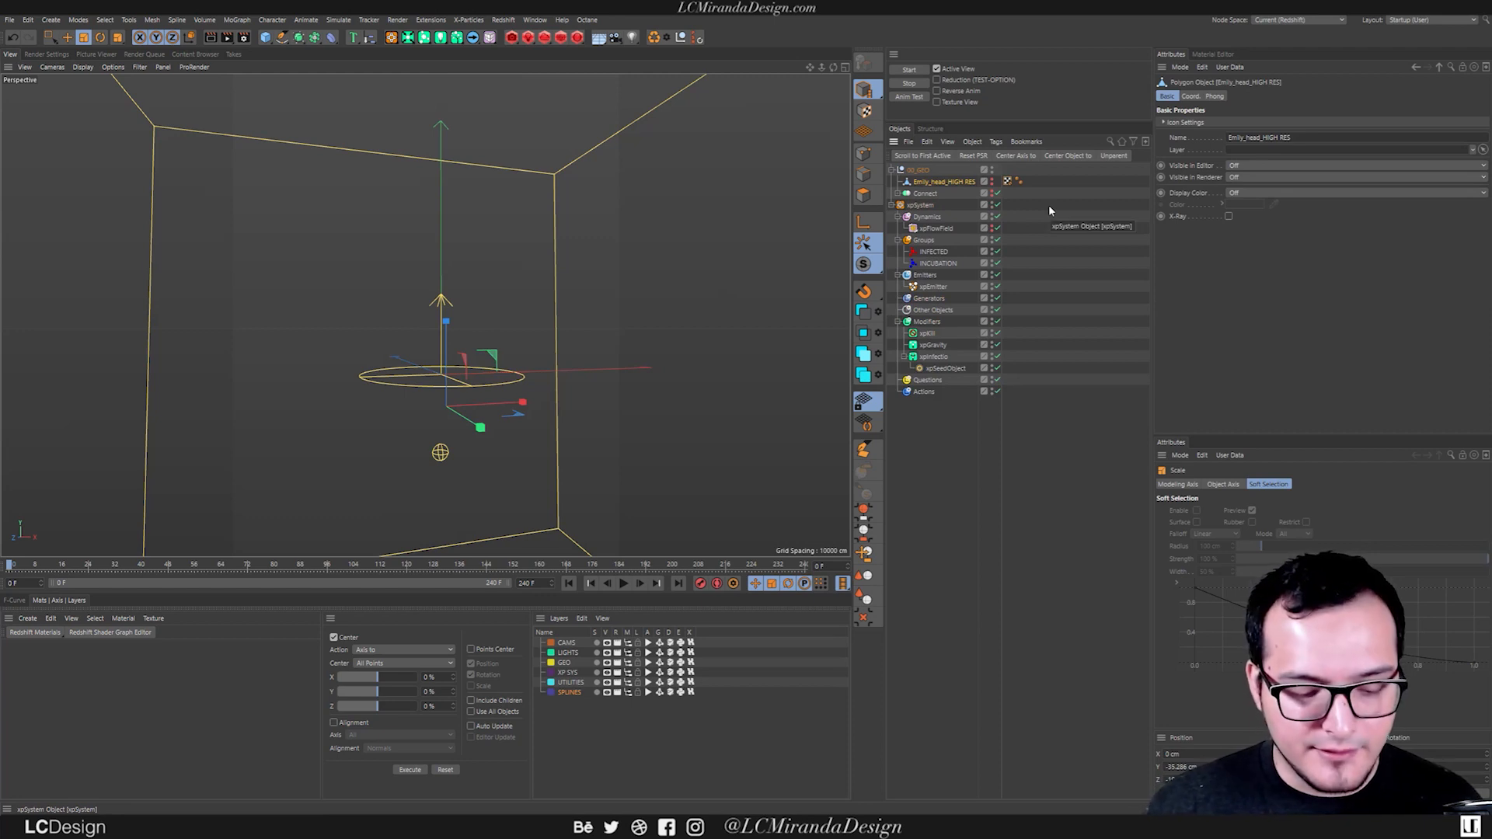
pyautogui.hotkey('shift', 'c')
pyautogui.write('xpcol')
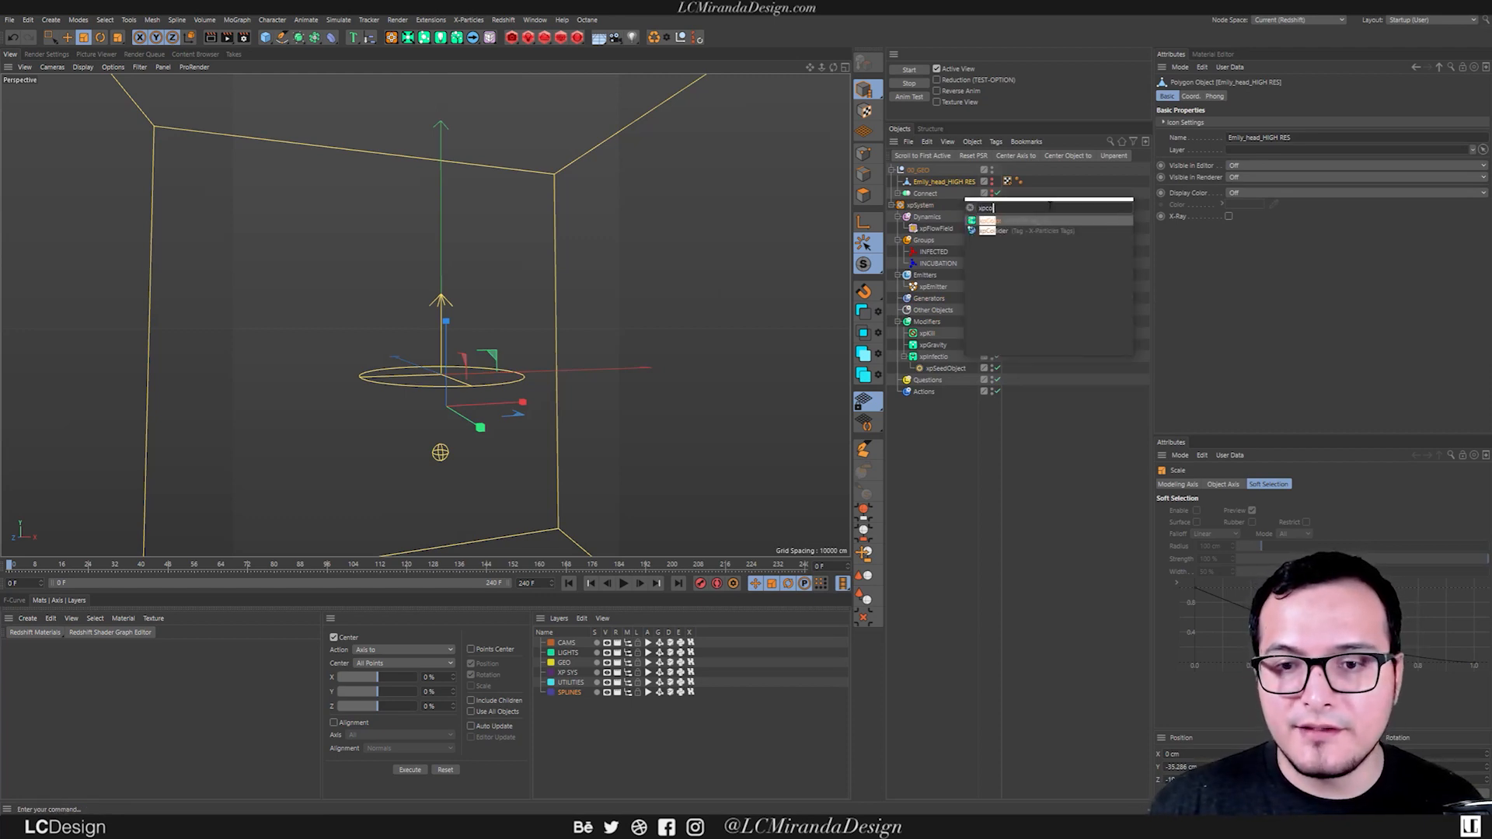
pyautogui.press('Return')
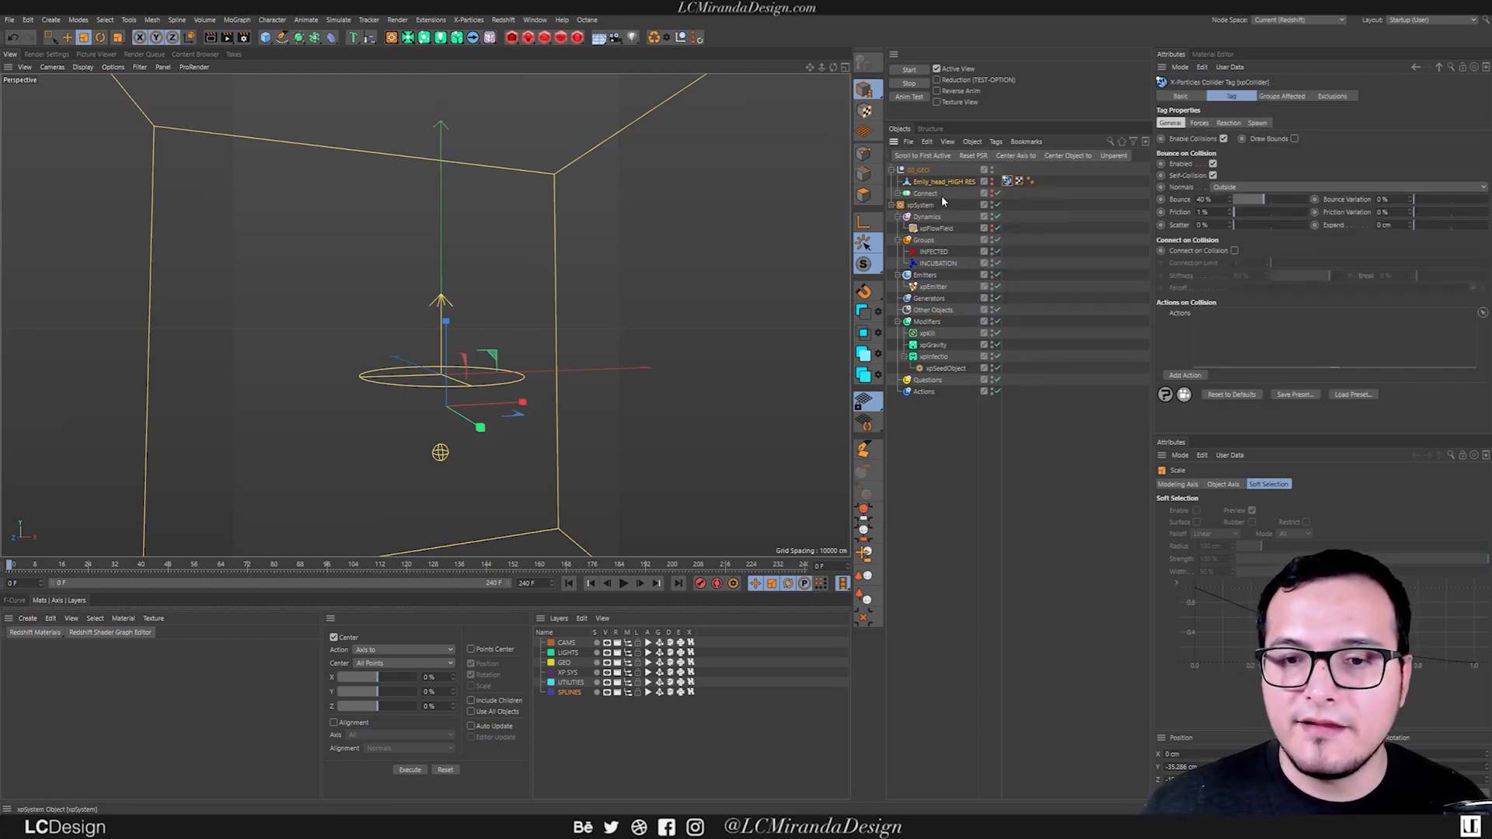
# Play the simulation briefly to check how the particles respond to the head's collider, and pause it.
pyautogui.click(623, 584)
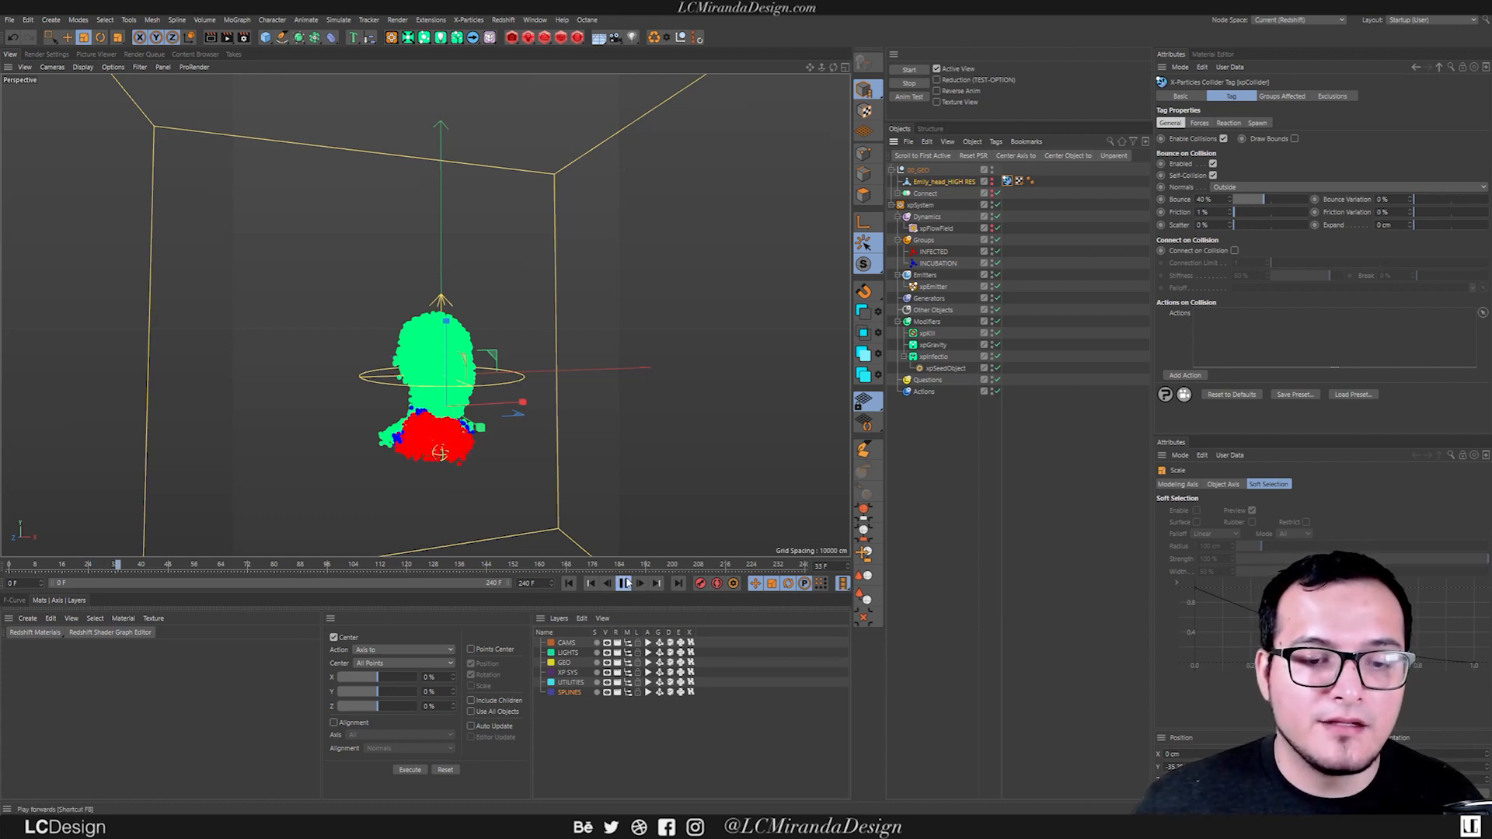
pyautogui.click(622, 583)
pyautogui.keyDown('alt'); pyautogui.moveTo(556, 486); pyautogui.dragTo(634, 454); pyautogui.keyUp('alt')
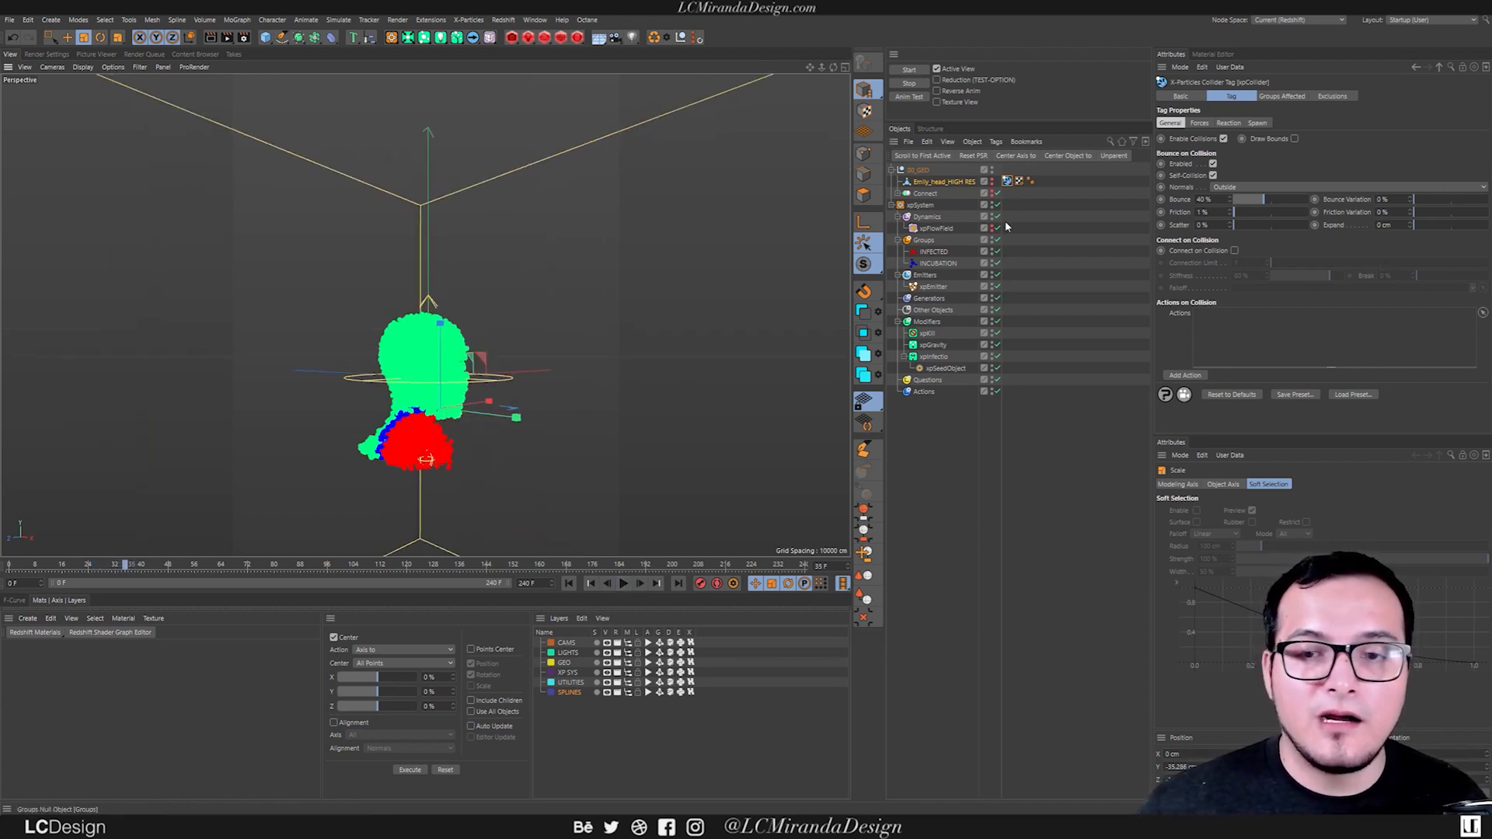
# Make the Emily_head_HIGH RES mesh visible, inspect its wireframe against the particles, and rewind the simulation to frame 0.
pyautogui.click(992, 179)
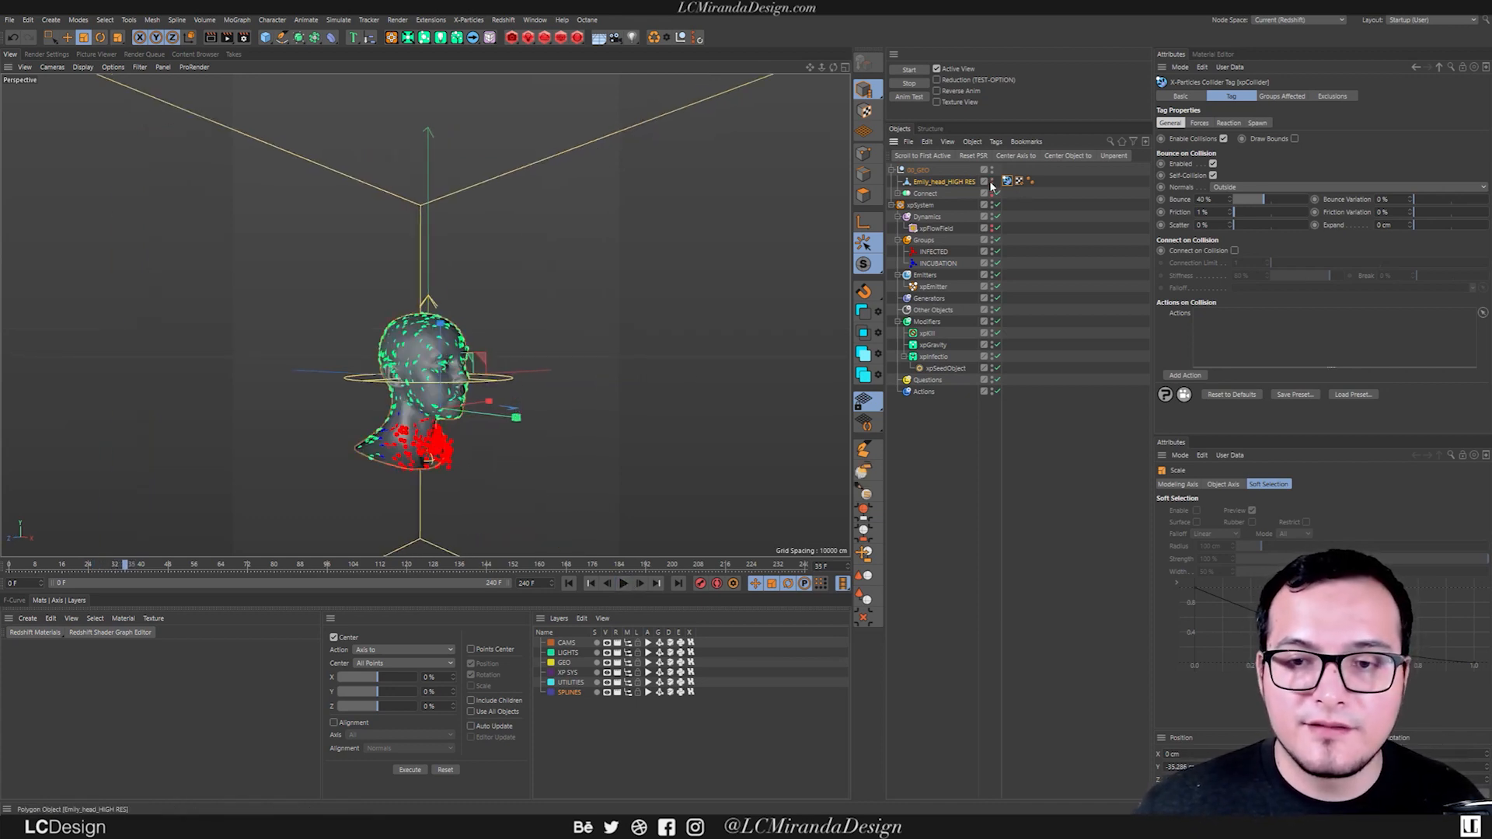
pyautogui.click(947, 182)
pyautogui.keyDown('alt'); pyautogui.moveTo(424, 375); pyautogui.dragTo(497, 382, button='right'); pyautogui.keyUp('alt')
pyautogui.keyDown('alt'); pyautogui.moveTo(497, 382); pyautogui.dragTo(363, 237); pyautogui.keyUp('alt')
pyautogui.keyDown('alt'); pyautogui.moveTo(363, 236); pyautogui.dragTo(336, 239, button='right'); pyautogui.keyUp('alt')
pyautogui.keyDown('alt'); pyautogui.moveTo(482, 308); pyautogui.dragTo(499, 356); pyautogui.keyUp('alt')
pyautogui.keyDown('alt'); pyautogui.moveTo(500, 357); pyautogui.dragTo(521, 351, button='right'); pyautogui.keyUp('alt')
pyautogui.keyDown('alt'); pyautogui.moveTo(522, 351); pyautogui.dragTo(559, 346); pyautogui.keyUp('alt')
pyautogui.keyDown('alt'); pyautogui.moveTo(559, 347); pyautogui.dragTo(537, 353, button='right'); pyautogui.keyUp('alt')
pyautogui.keyDown('alt'); pyautogui.moveTo(536, 353); pyautogui.dragTo(746, 237); pyautogui.keyUp('alt')
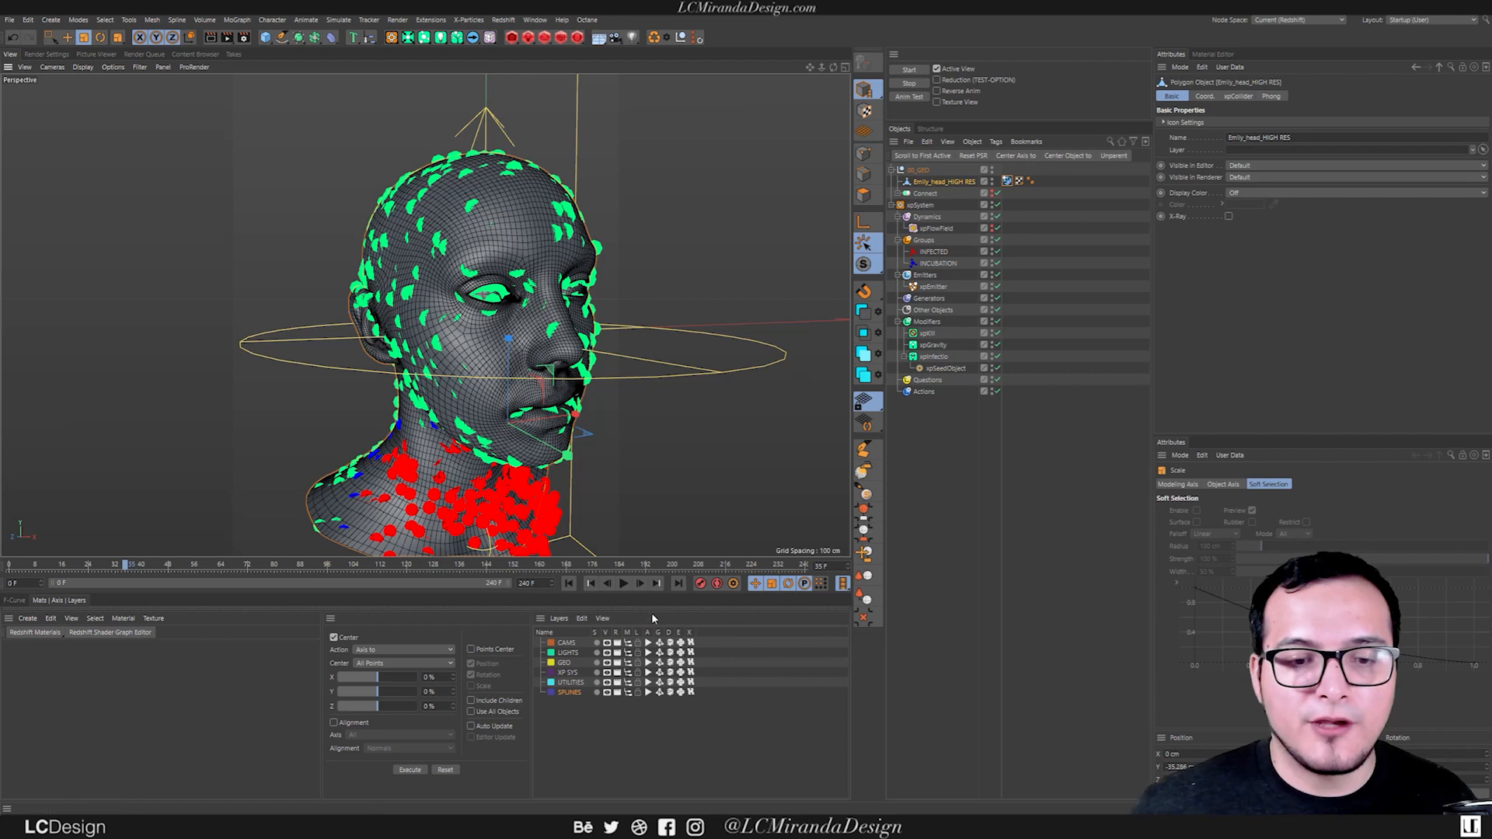
pyautogui.click(569, 584)
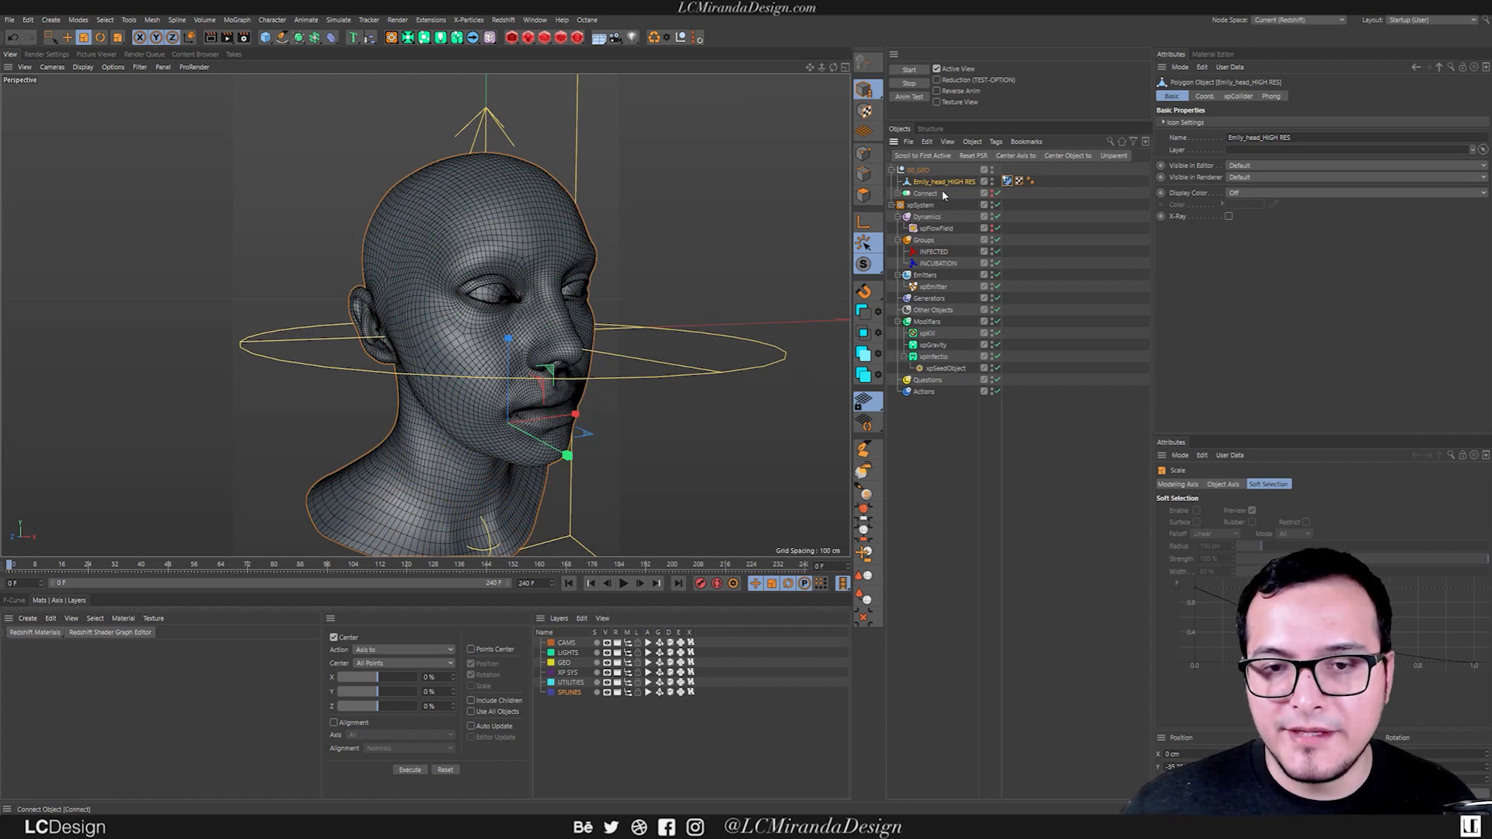
# Duplicate the Emily_head_HIGH RES mesh, leaving the original hidden and without its xpCollider tag.
pyautogui.hotkey('ctrl', 'c')
pyautogui.hotkey('ctrl', 'v')
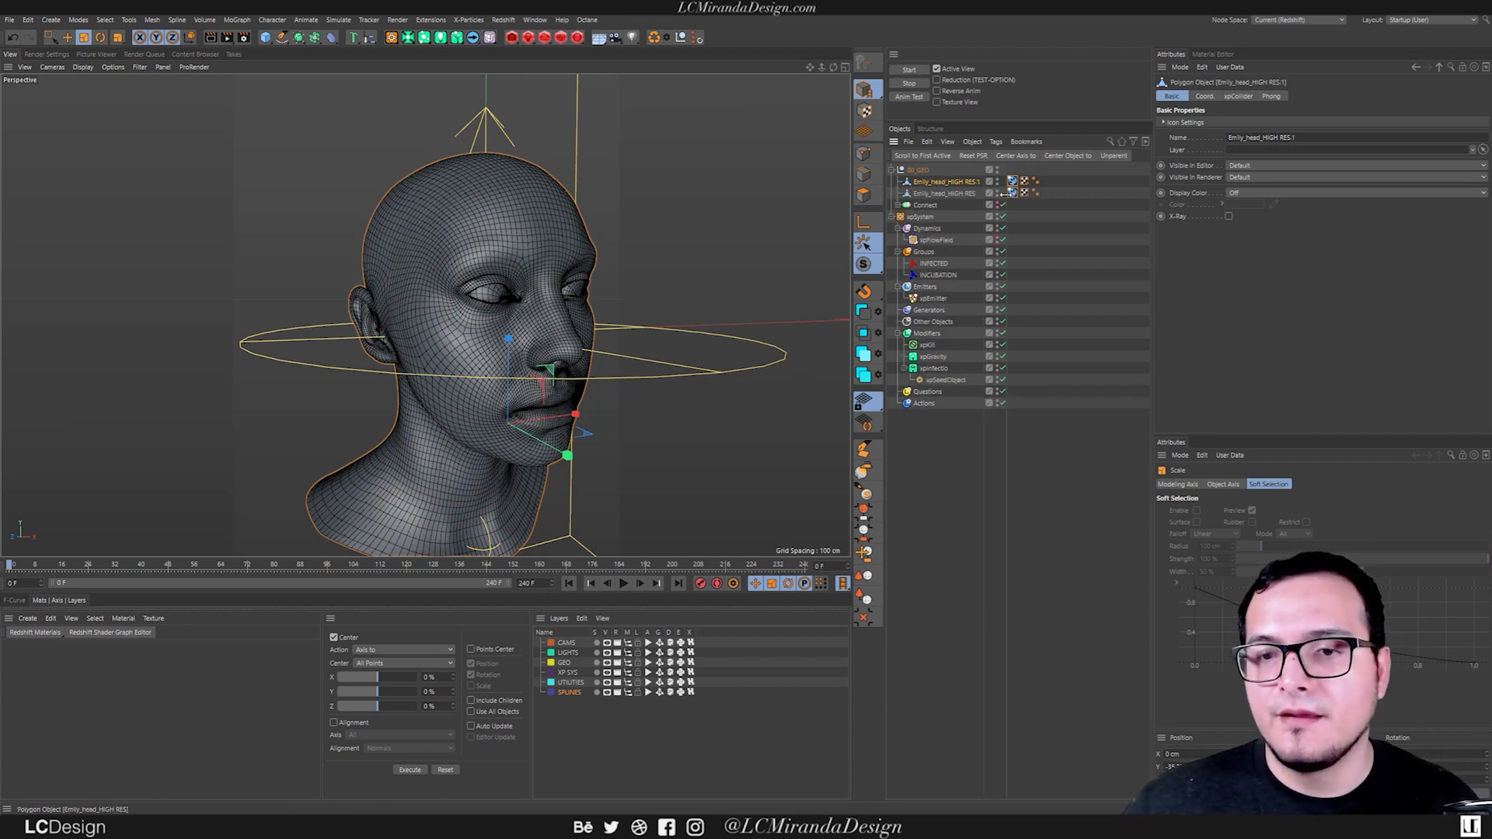
pyautogui.click(1011, 194)
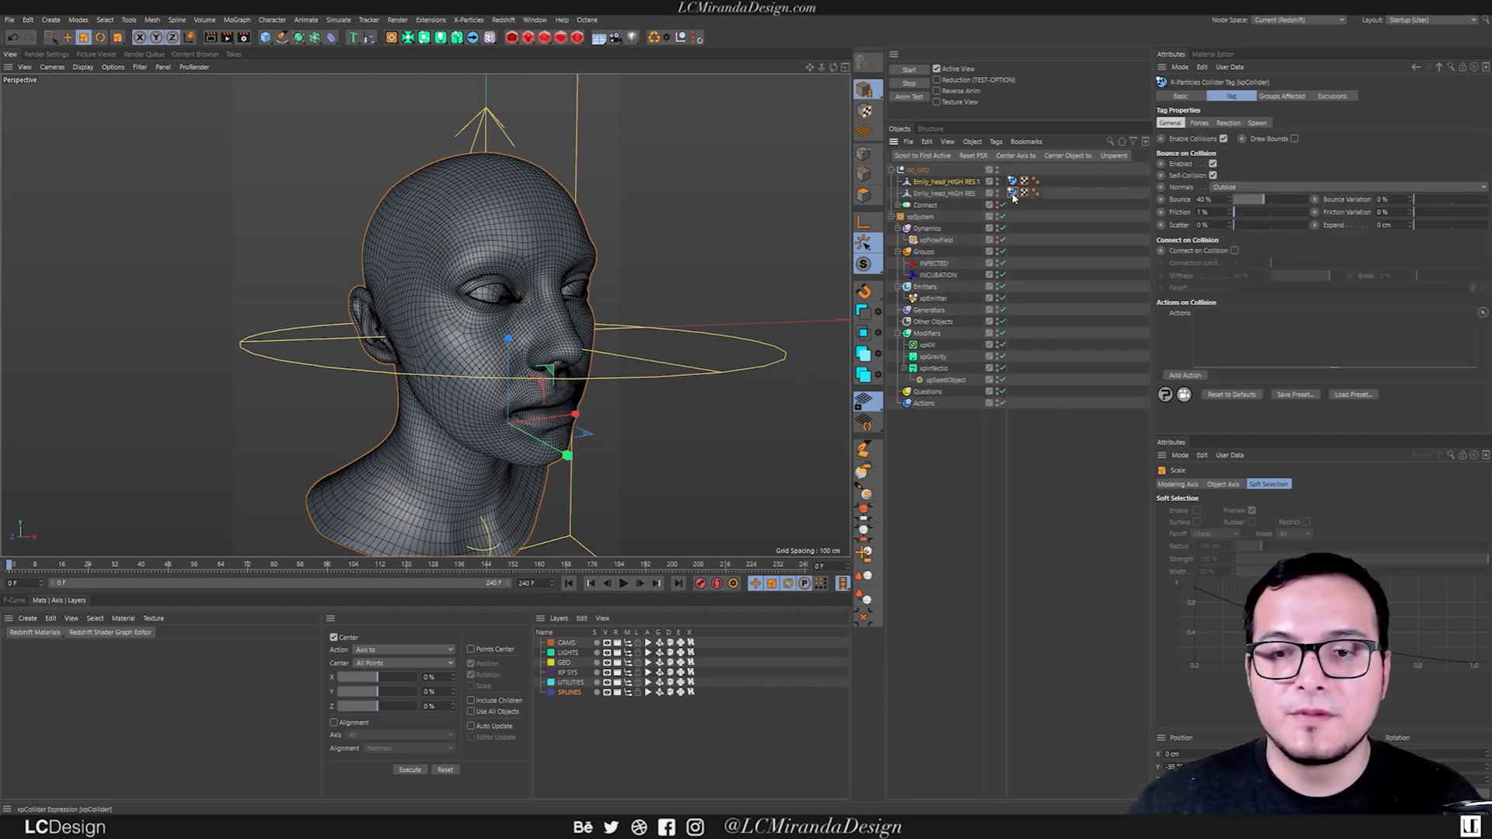
pyautogui.press('Delete')
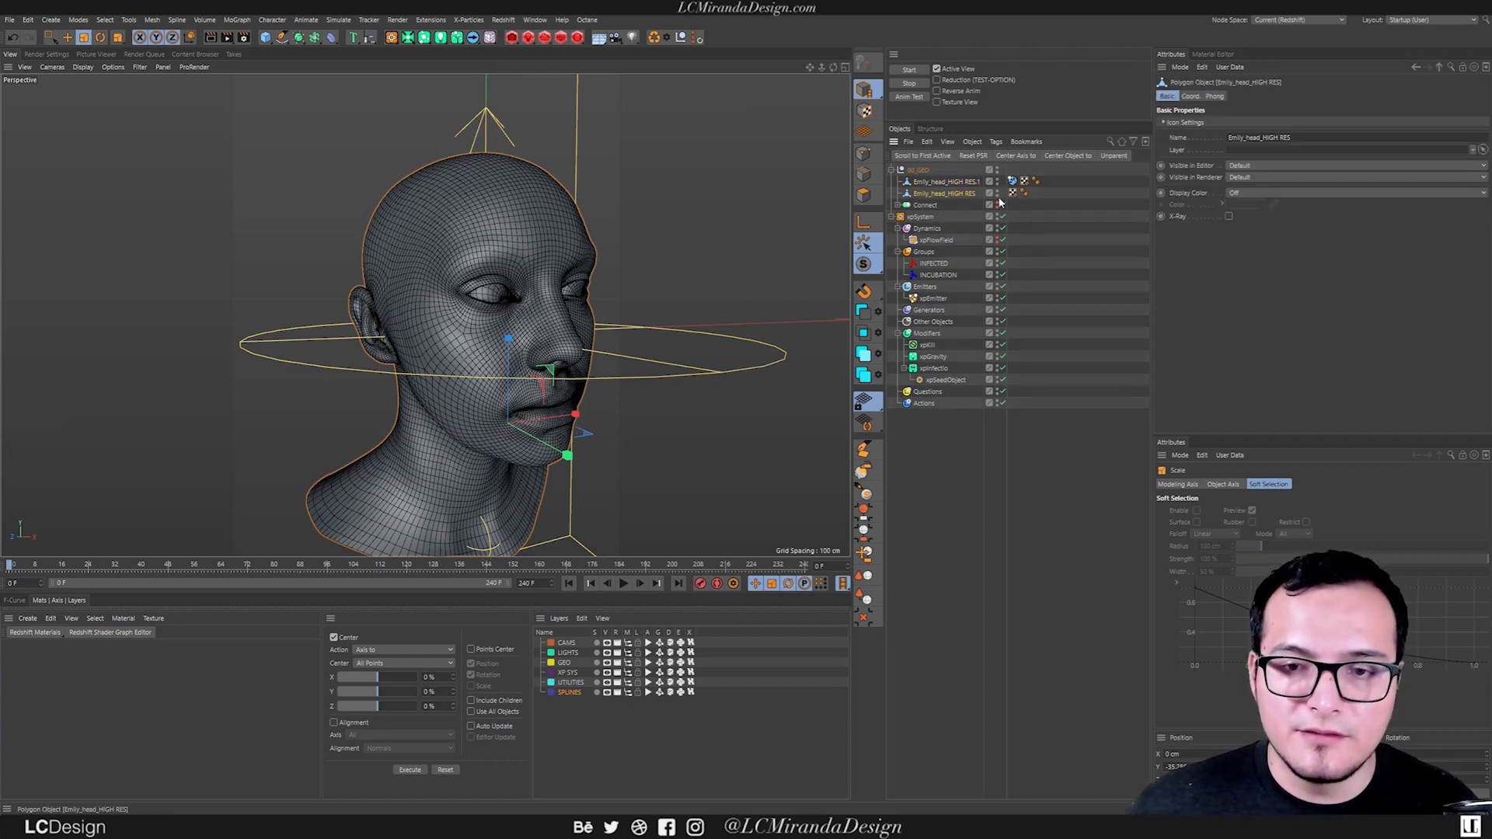
pyautogui.keyDown('ctrl'); pyautogui.click(996, 193); pyautogui.keyUp('ctrl')
# Add a Polygon Reduction object and make it a child of Emily_head_HIGH RES.1.
pyautogui.click(963, 182)
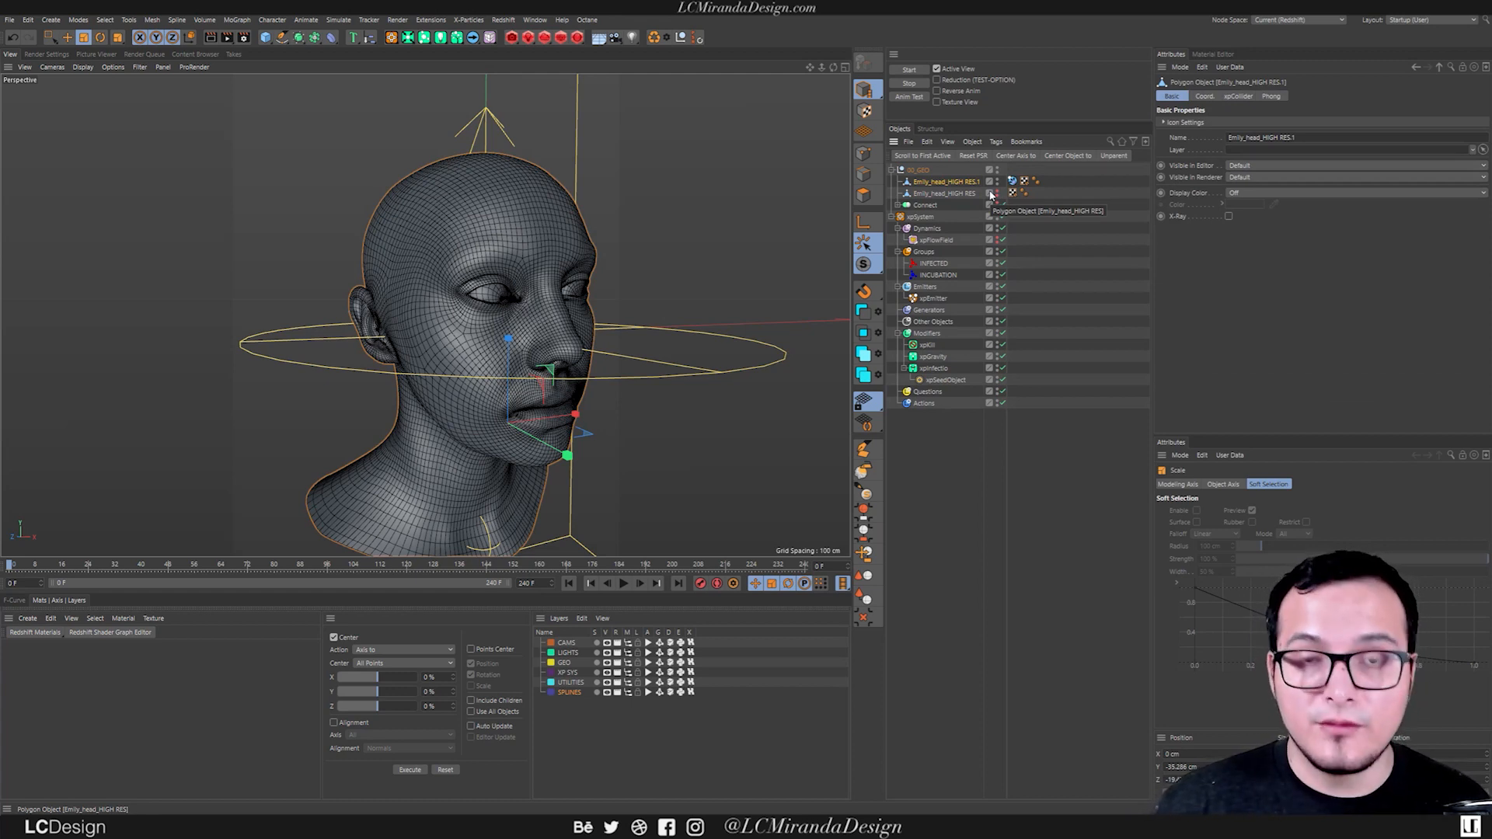
pyautogui.hotkey('shift', 'c')
pyautogui.write('poly')
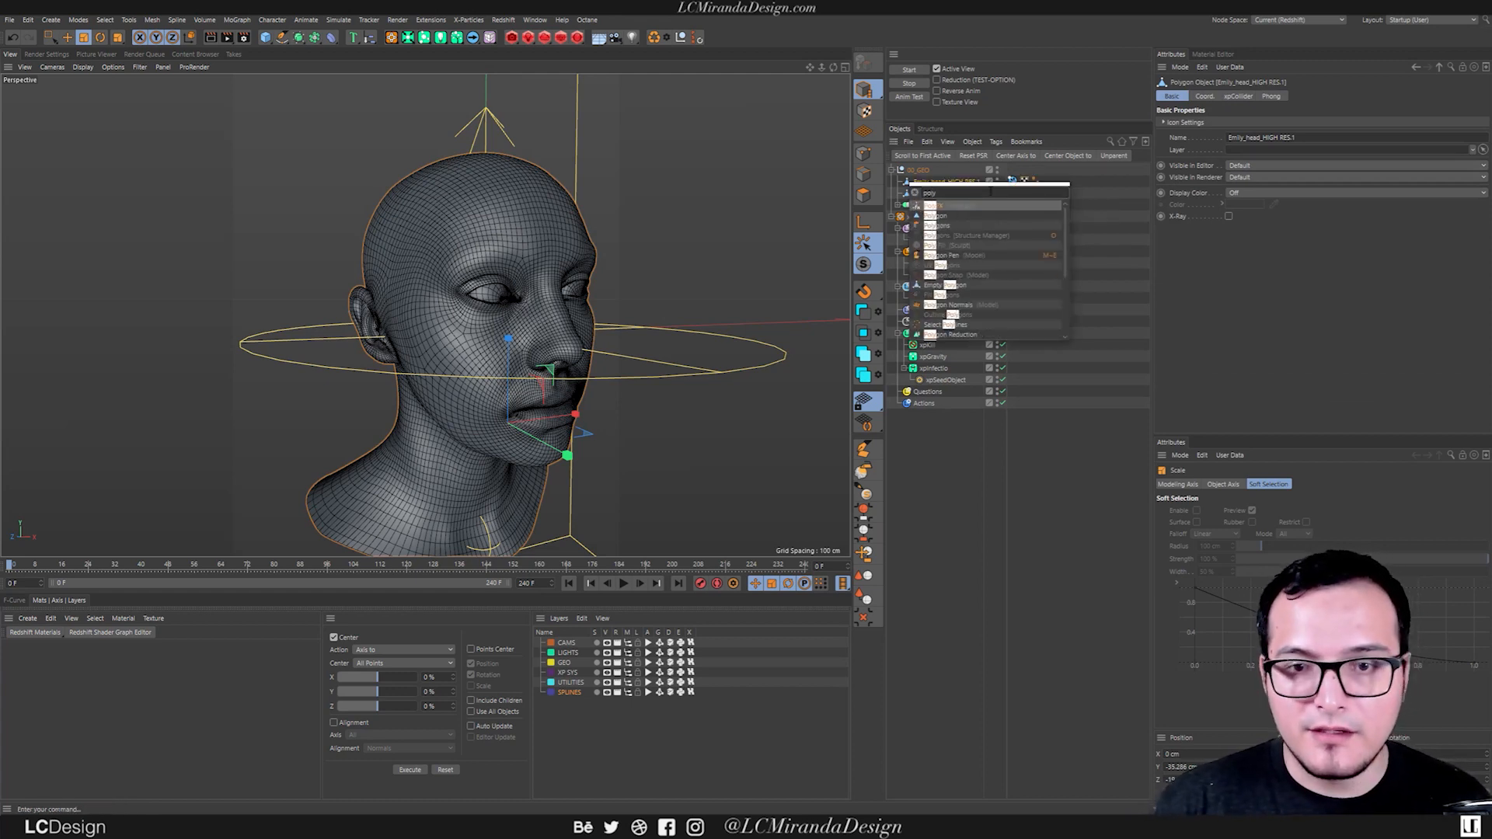
pyautogui.write('gon red')
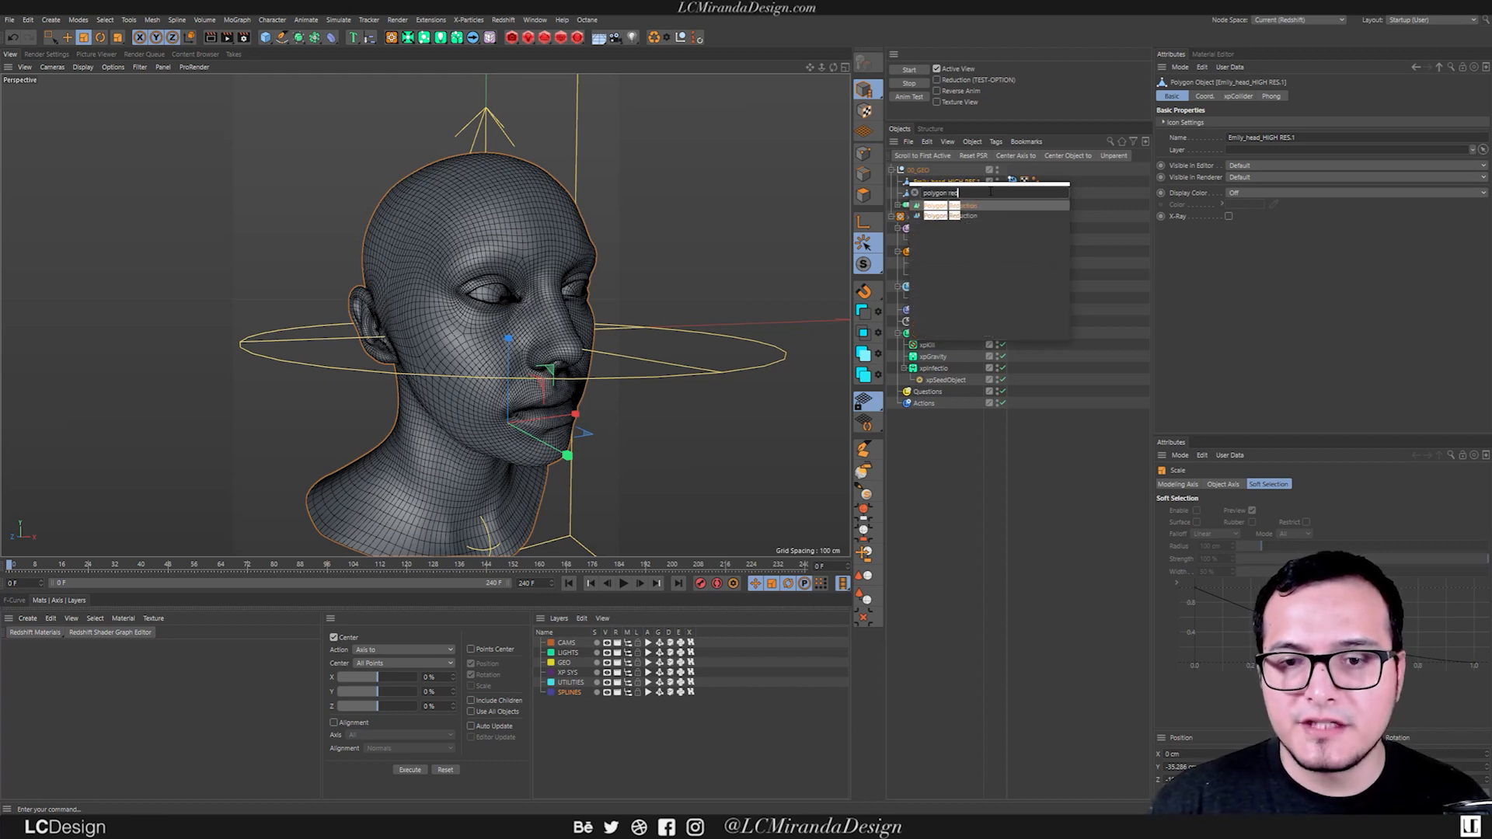
pyautogui.press('Down')
pyautogui.press('Up')
pyautogui.press('Down')
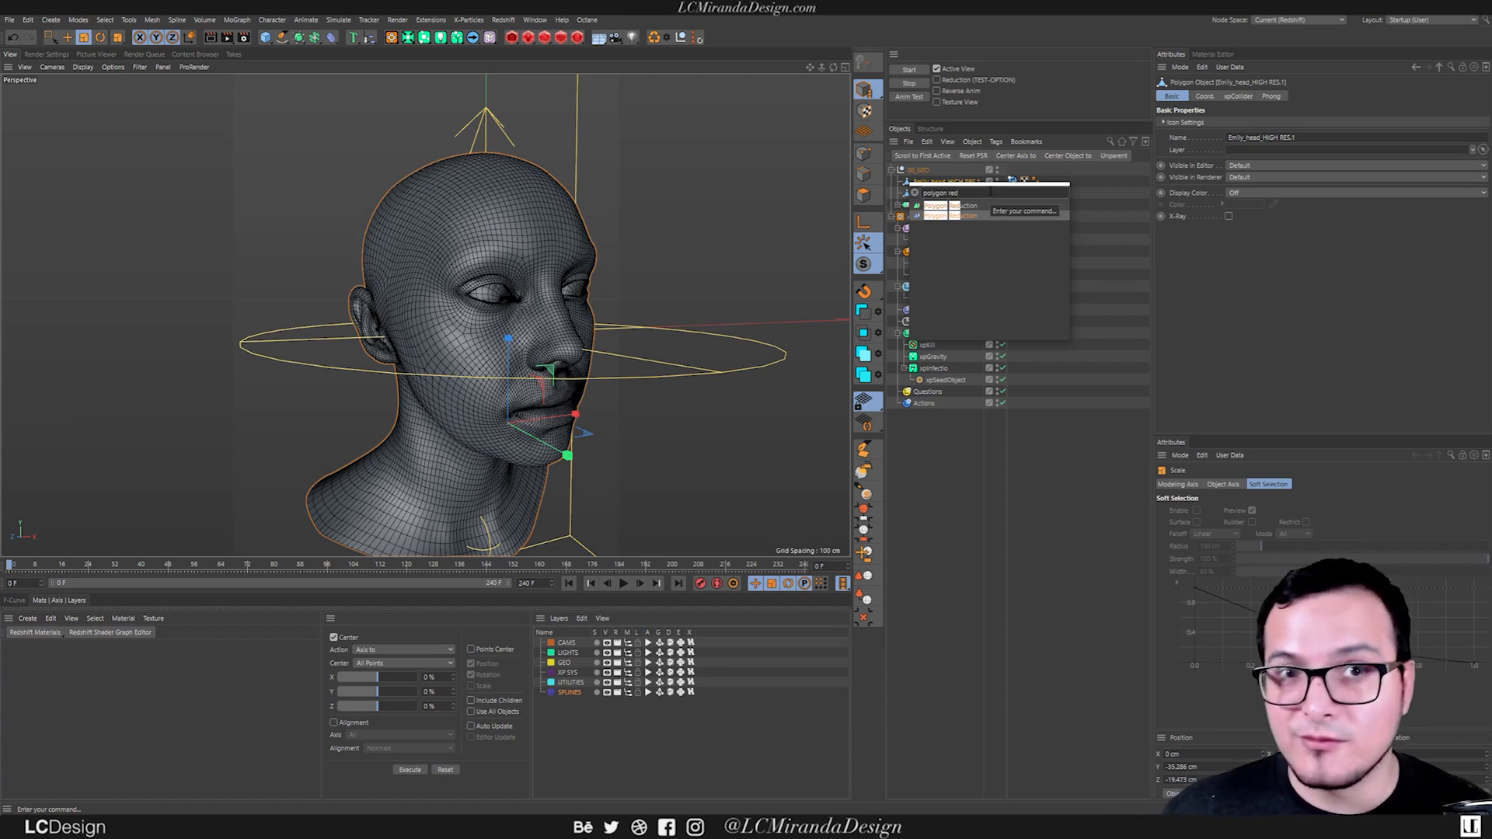
pyautogui.press('Return')
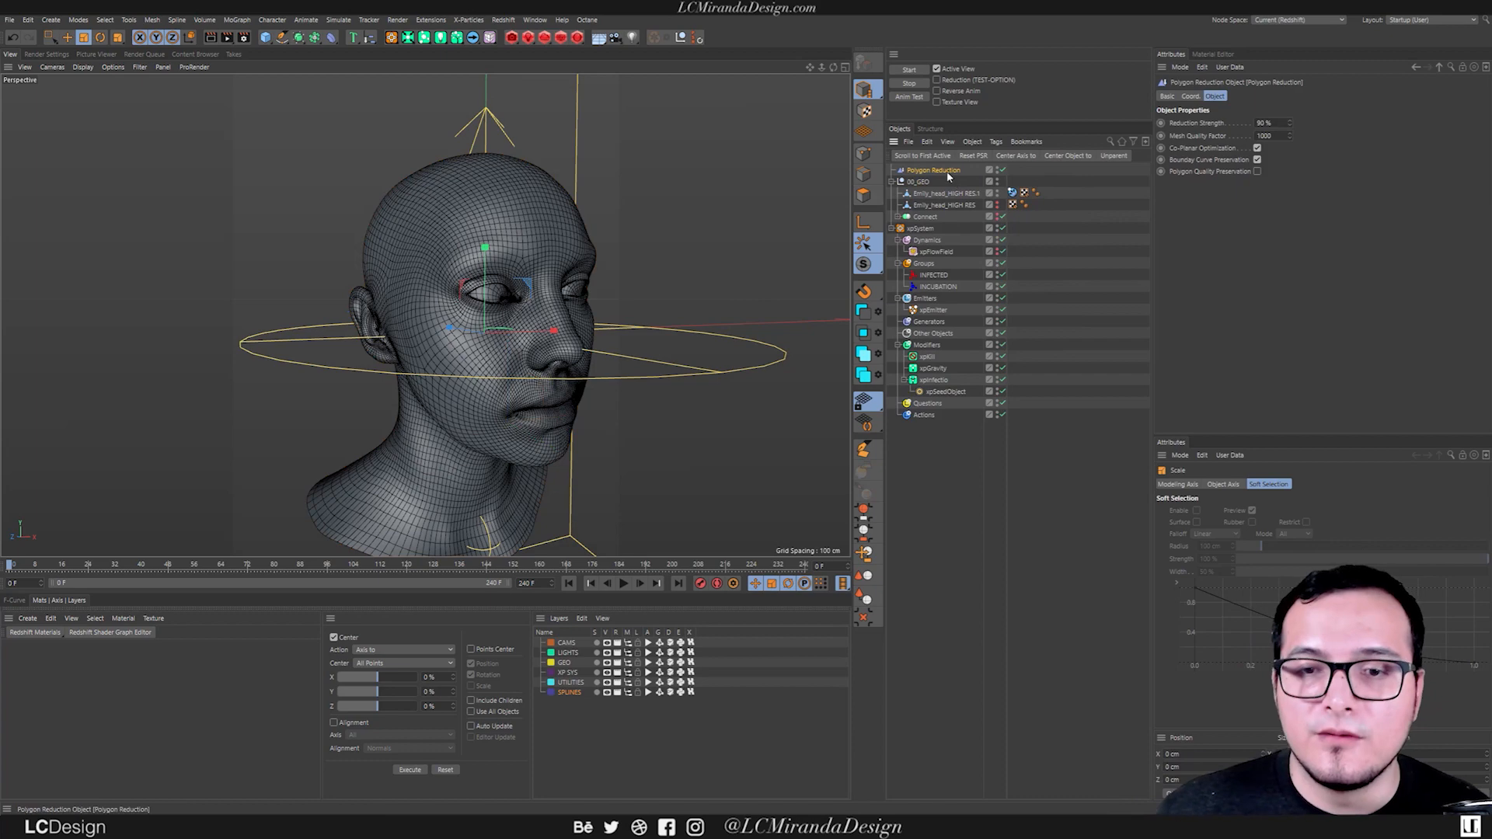
pyautogui.moveTo(957, 194); pyautogui.dragTo(958, 195)
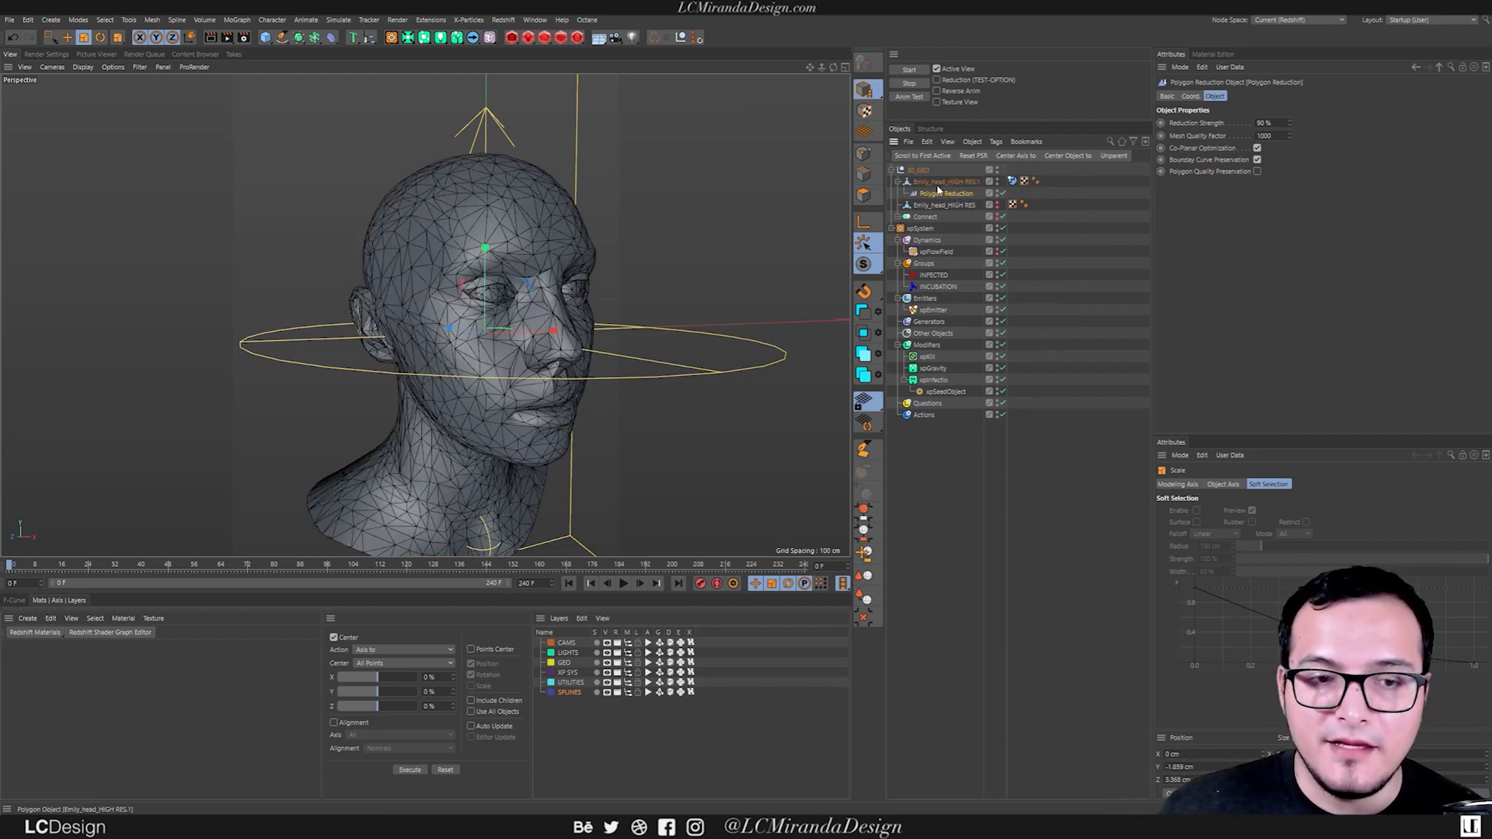
# Try a reduction strength of 99% on the duplicated head and inspect the resulting mesh.
pyautogui.keyDown('alt'); pyautogui.moveTo(504, 353); pyautogui.dragTo(532, 332); pyautogui.keyUp('alt')
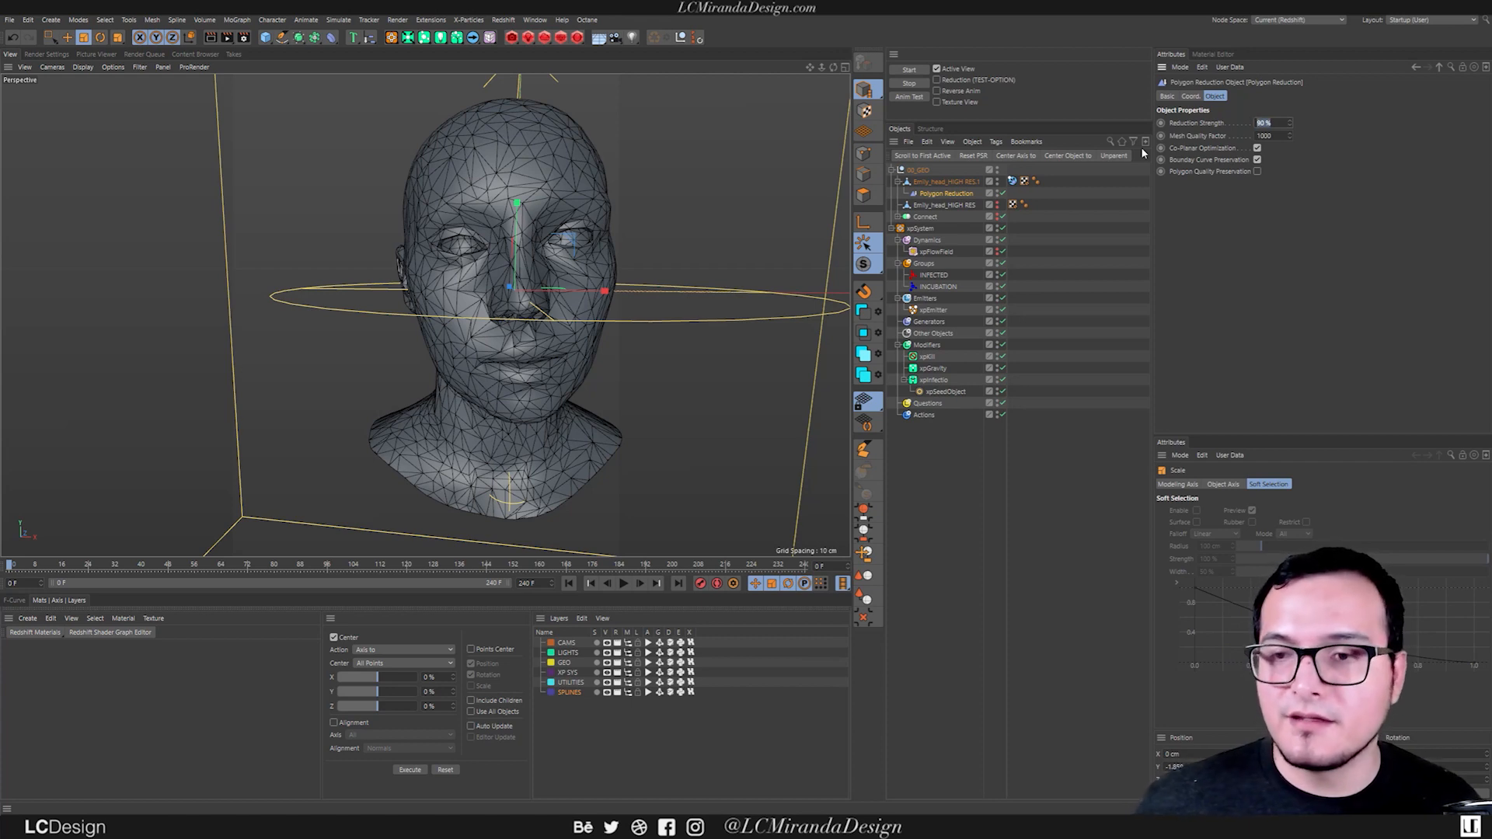
pyautogui.write('99')
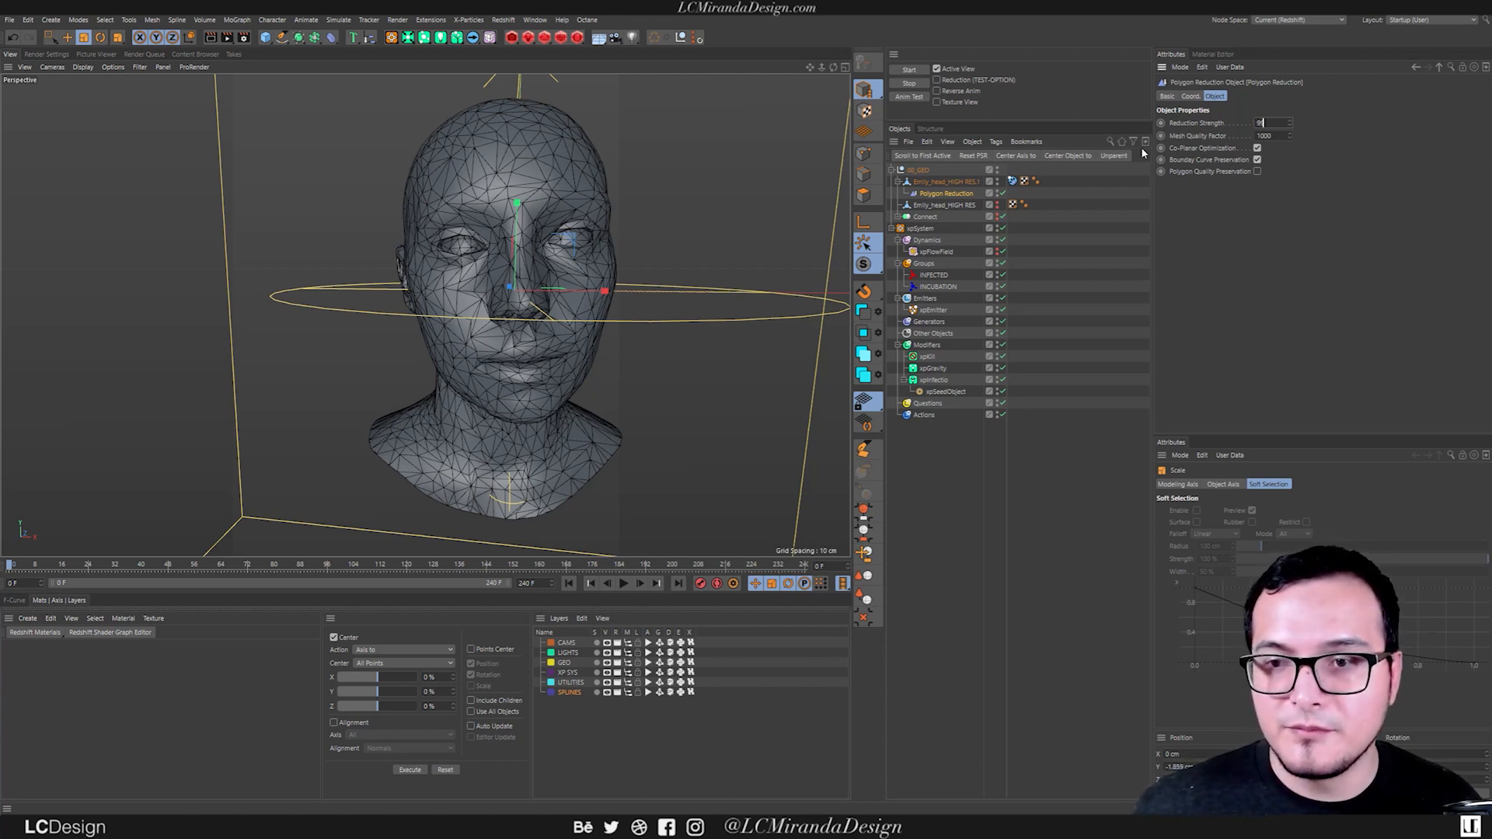
pyautogui.press('Return')
pyautogui.keyDown('alt'); pyautogui.moveTo(529, 310); pyautogui.dragTo(463, 301); pyautogui.keyUp('alt')
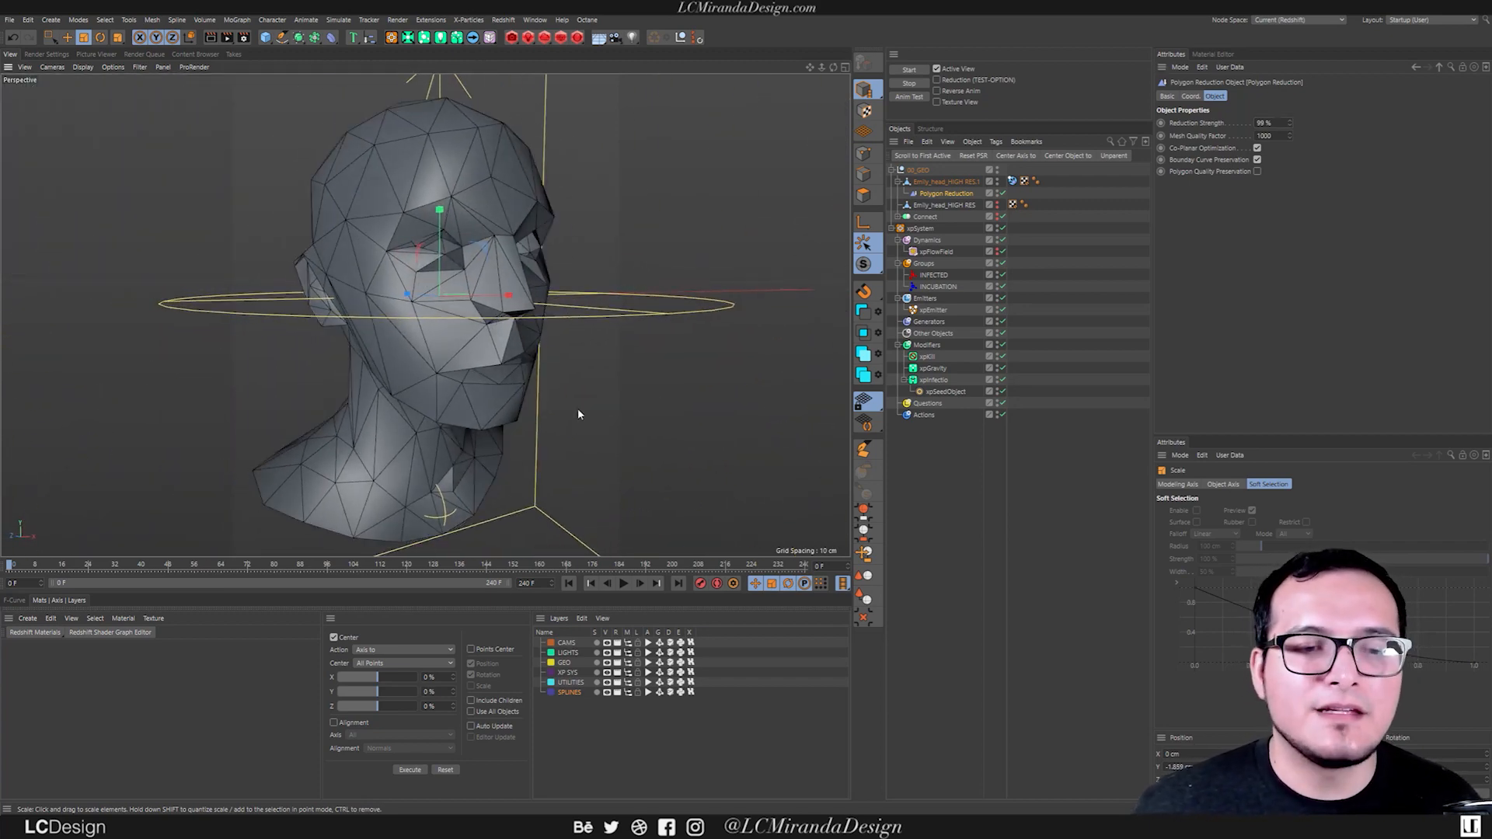
pyautogui.keyDown('alt'); pyautogui.moveTo(578, 414); pyautogui.dragTo(520, 386); pyautogui.keyUp('alt')
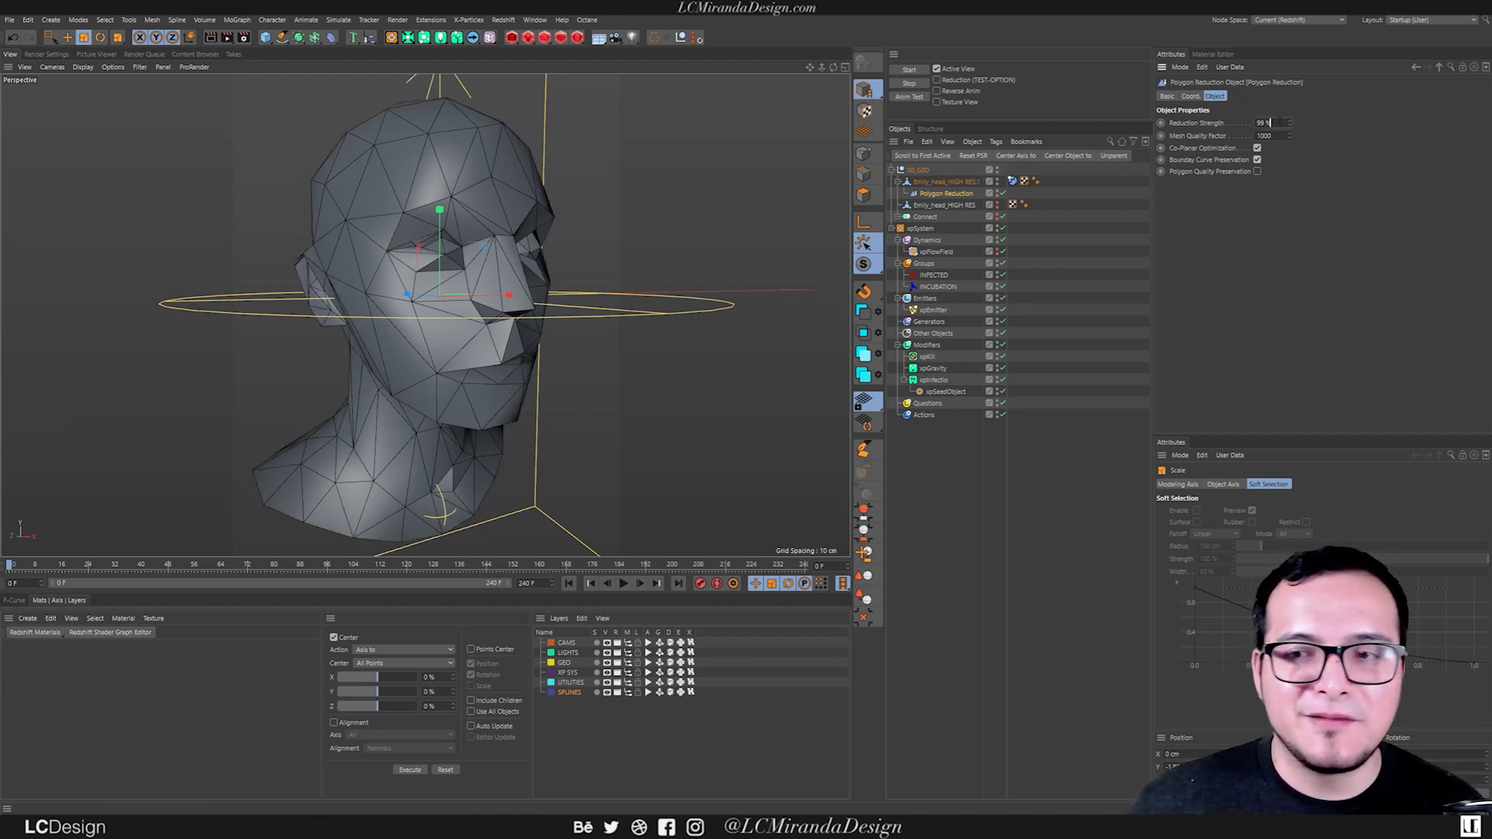
# Set the Polygon Reduction strength to 97% and check the head's shape from several angles.
pyautogui.scroll(-1, 1279, 123)
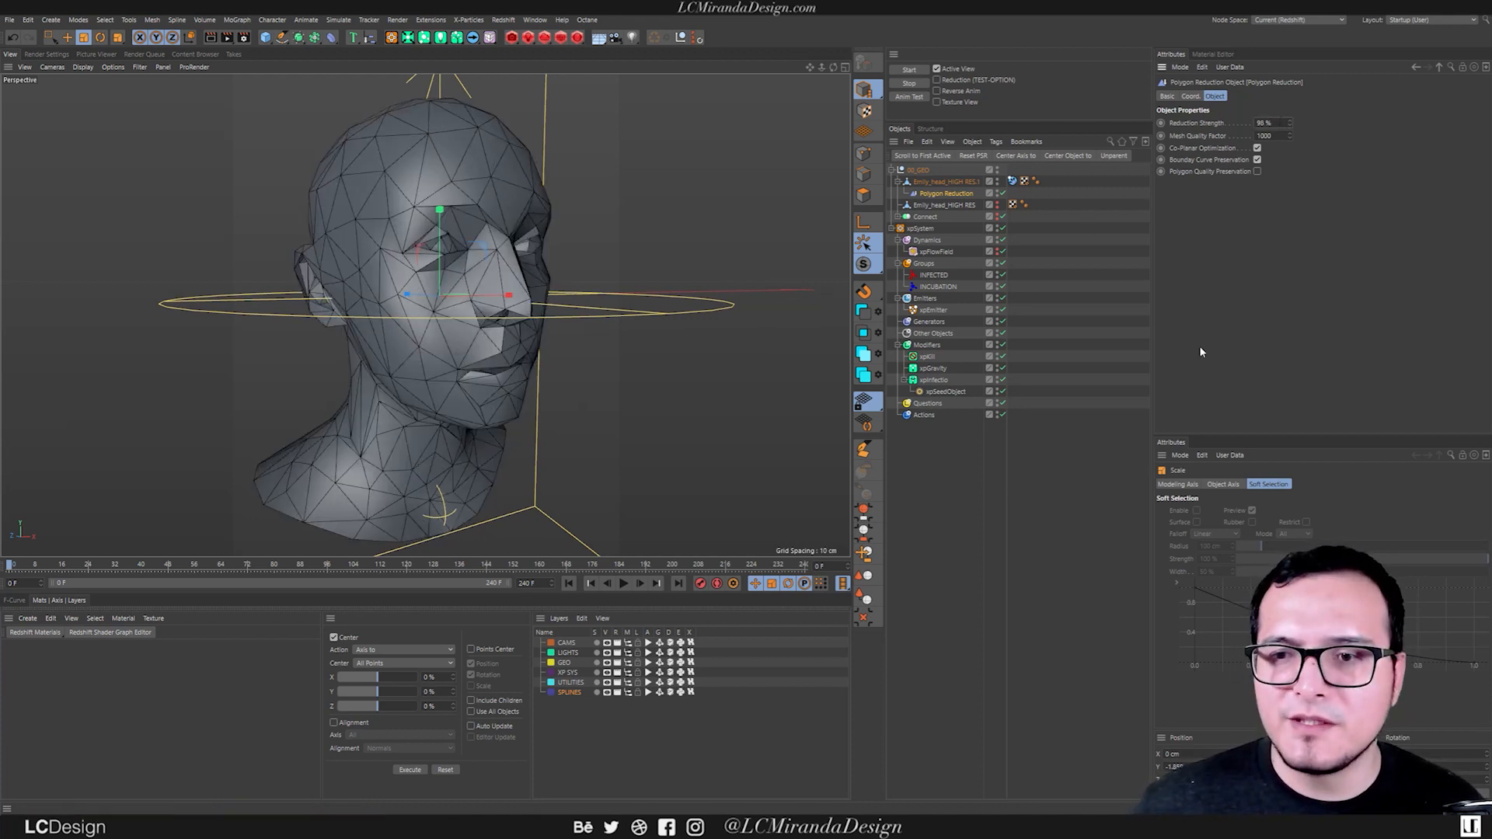
pyautogui.write('97')
pyautogui.press('Return')
pyautogui.keyDown('alt'); pyautogui.moveTo(346, 243); pyautogui.dragTo(374, 272); pyautogui.keyUp('alt')
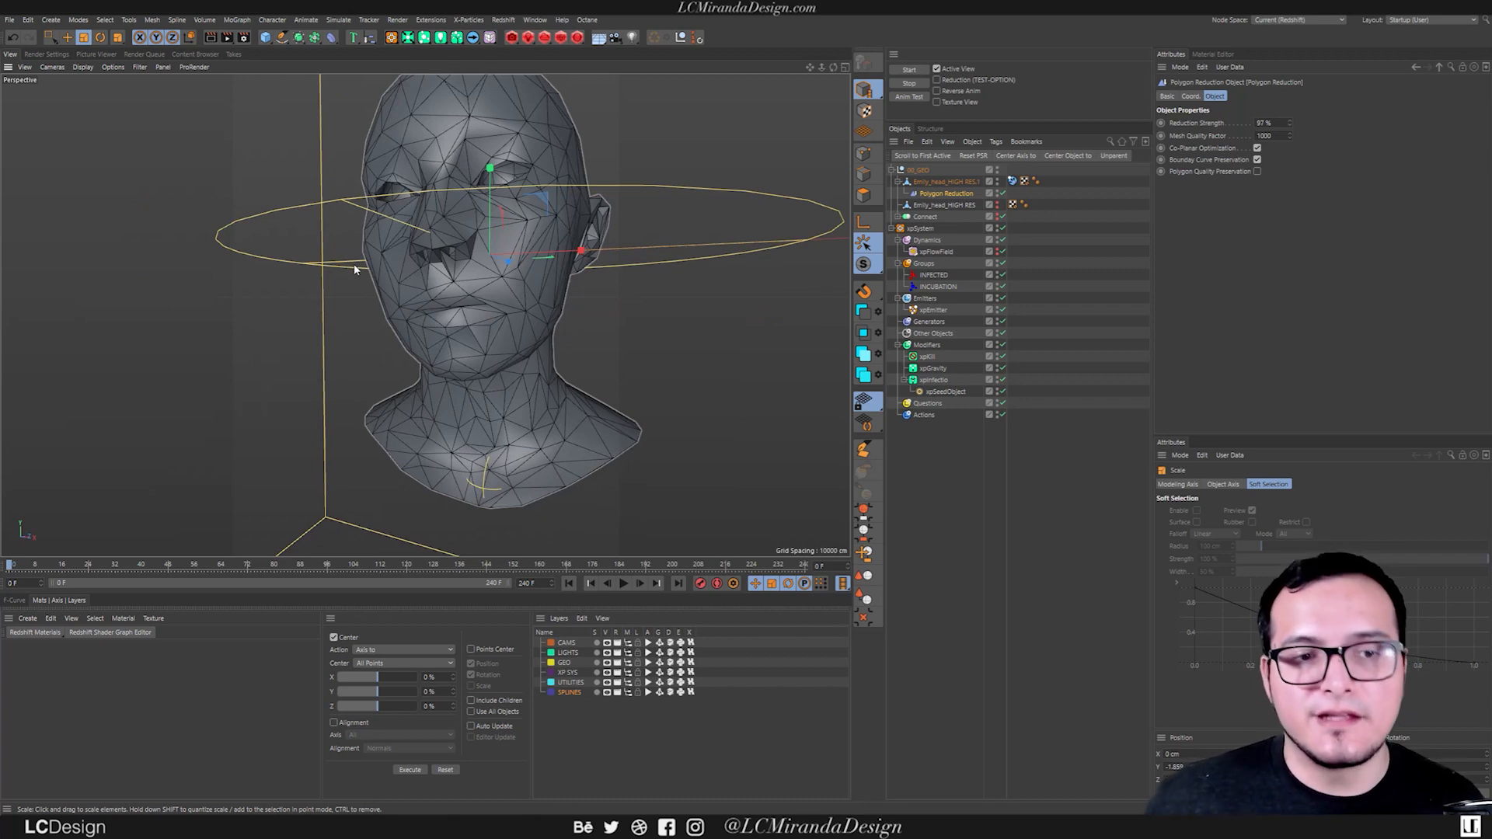
pyautogui.keyDown('alt'); pyautogui.moveTo(571, 219); pyautogui.dragTo(540, 227); pyautogui.keyUp('alt')
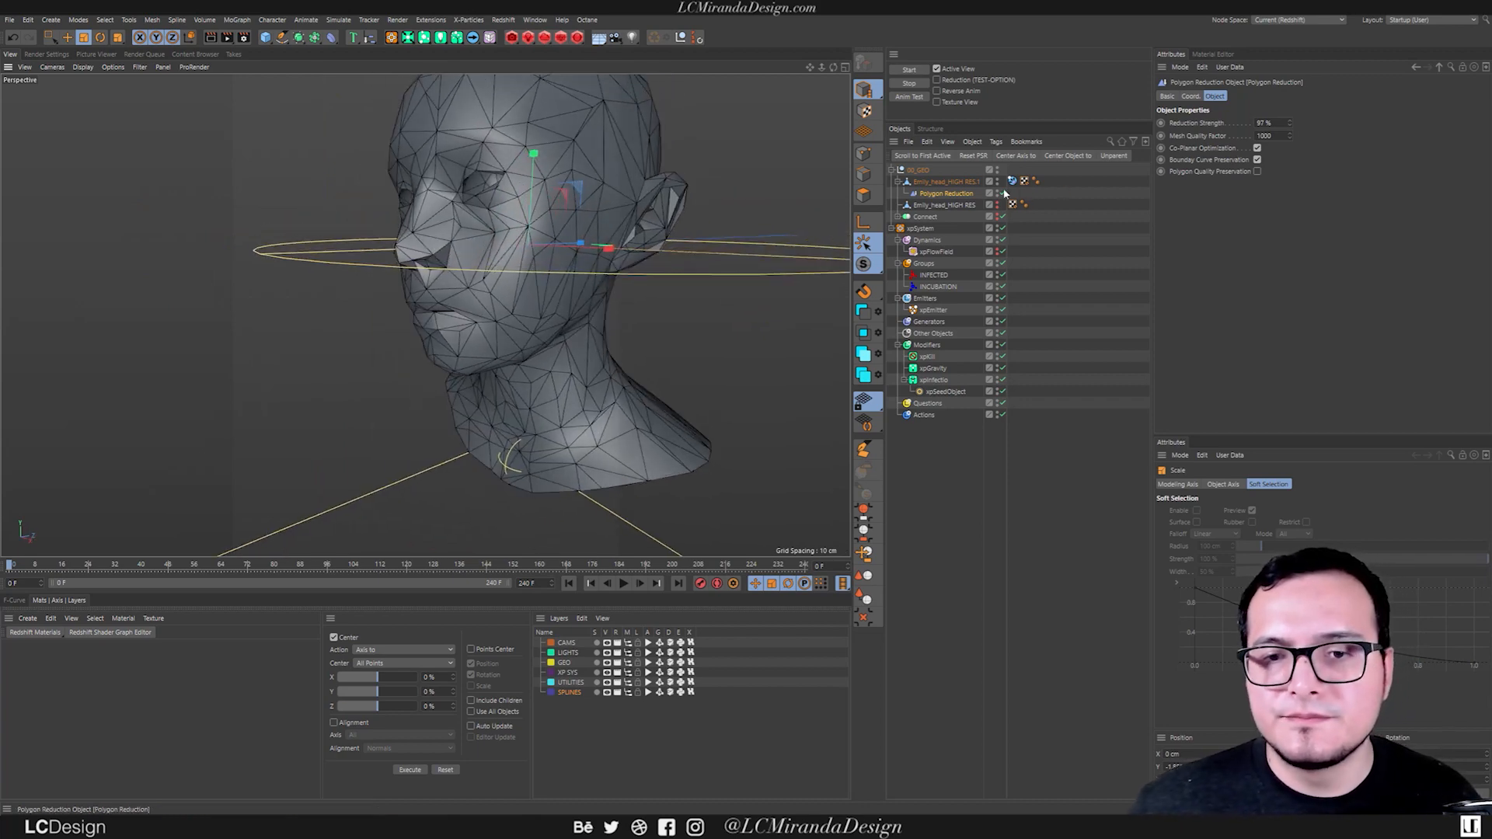
# Merge the duplicated head and its Polygon Reduction with Connect Objects + Delete, and open the merged mesh's xpCollider tag settings.
pyautogui.keyDown('ctrl'); pyautogui.click(948, 185); pyautogui.keyUp('ctrl')
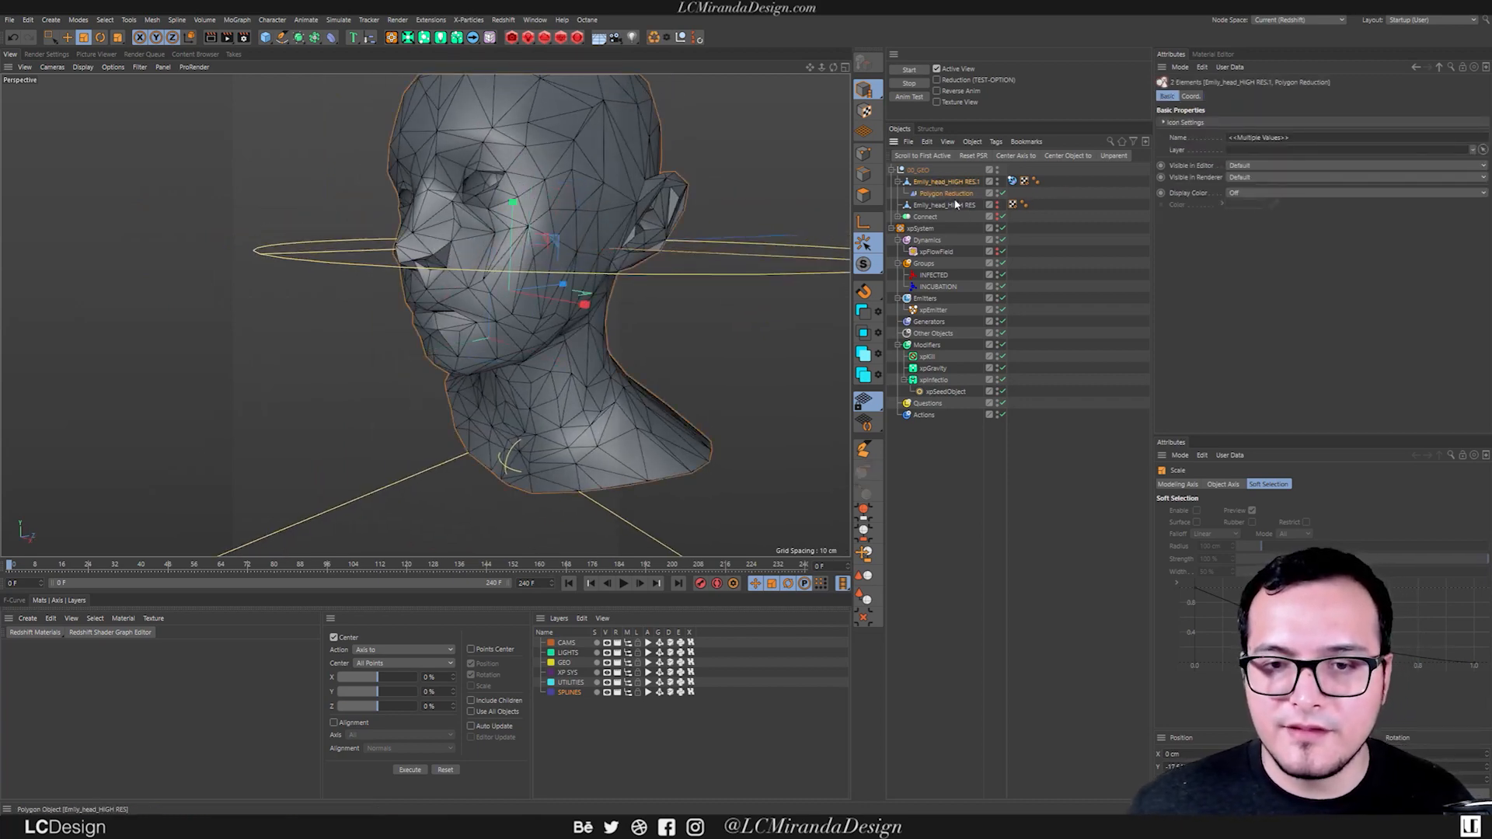
pyautogui.rightClick(957, 198)
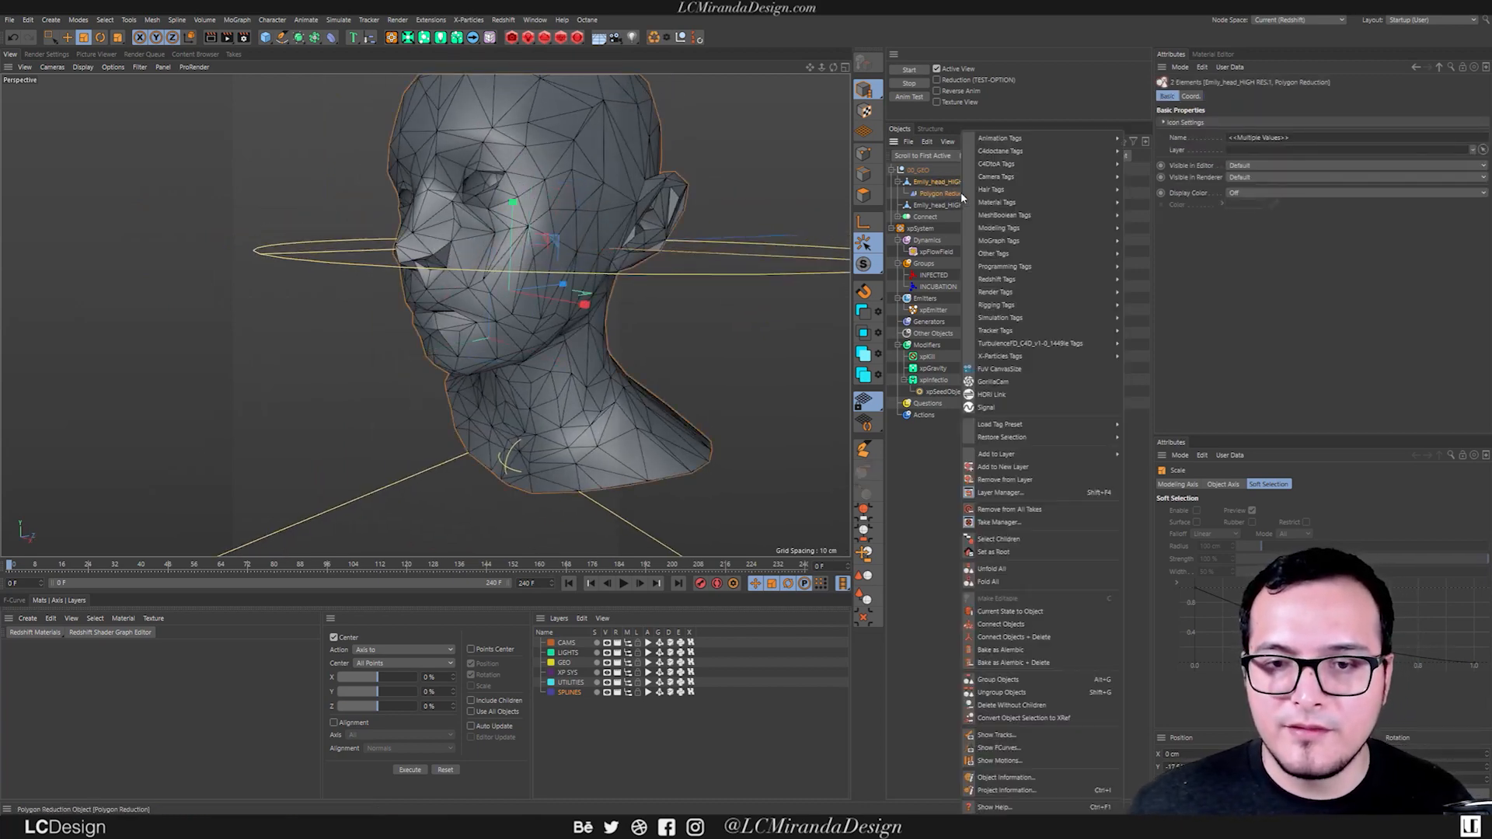
pyautogui.click(1041, 639)
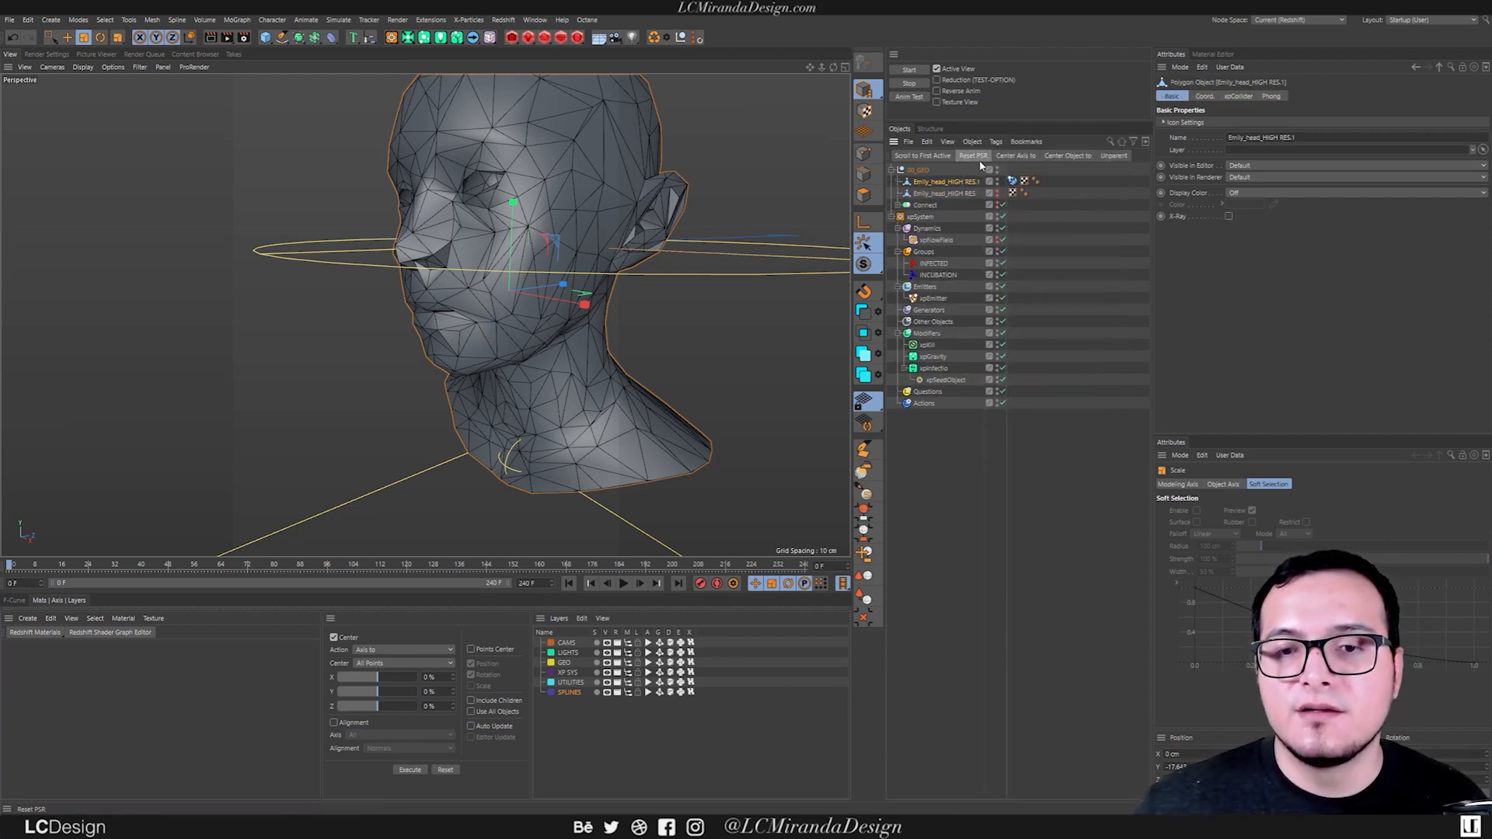
pyautogui.click(1013, 181)
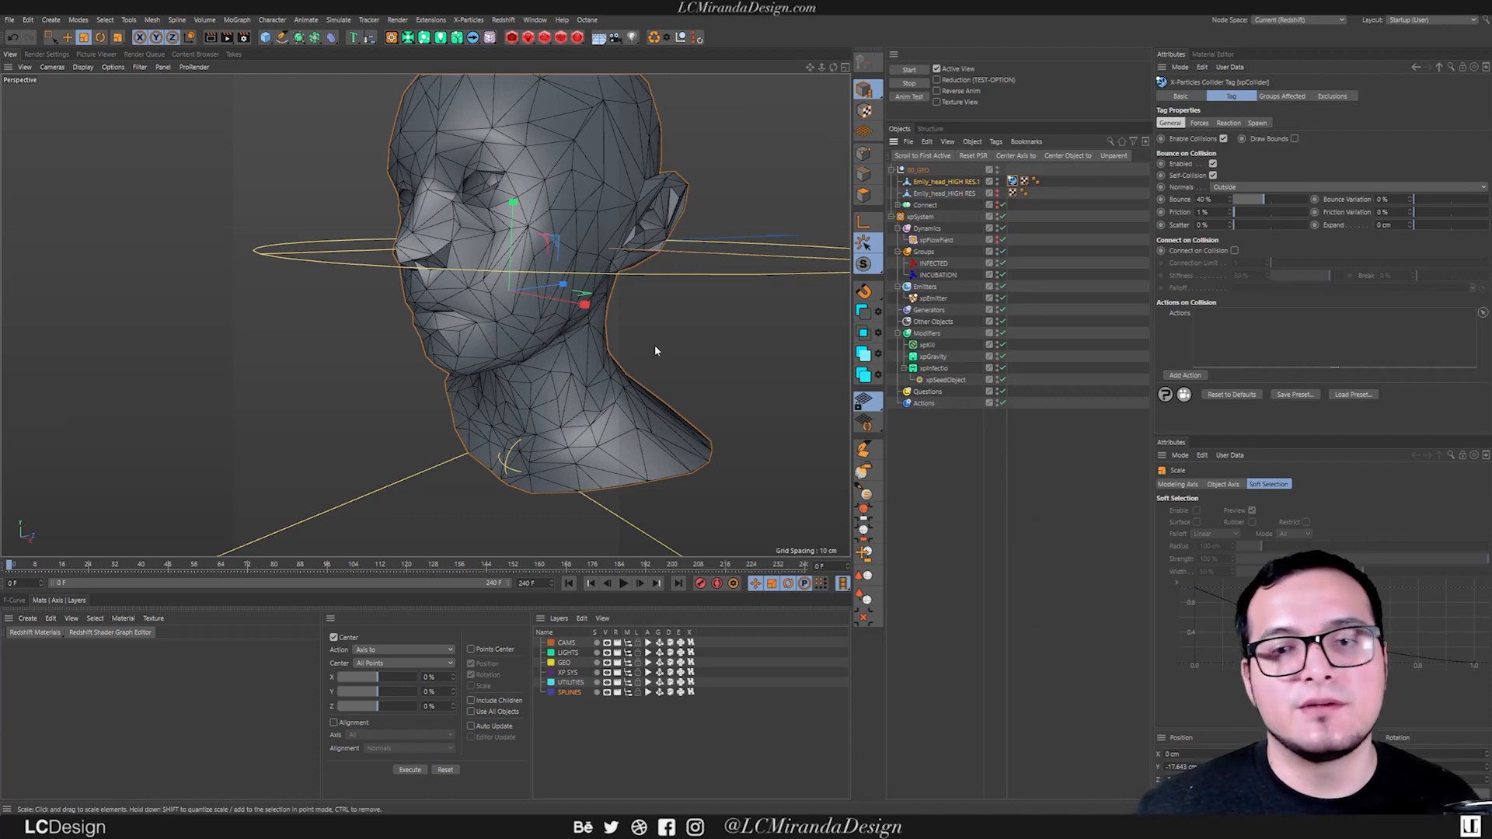
pyautogui.keyDown('alt'); pyautogui.moveTo(535, 281); pyautogui.dragTo(637, 299); pyautogui.keyUp('alt')
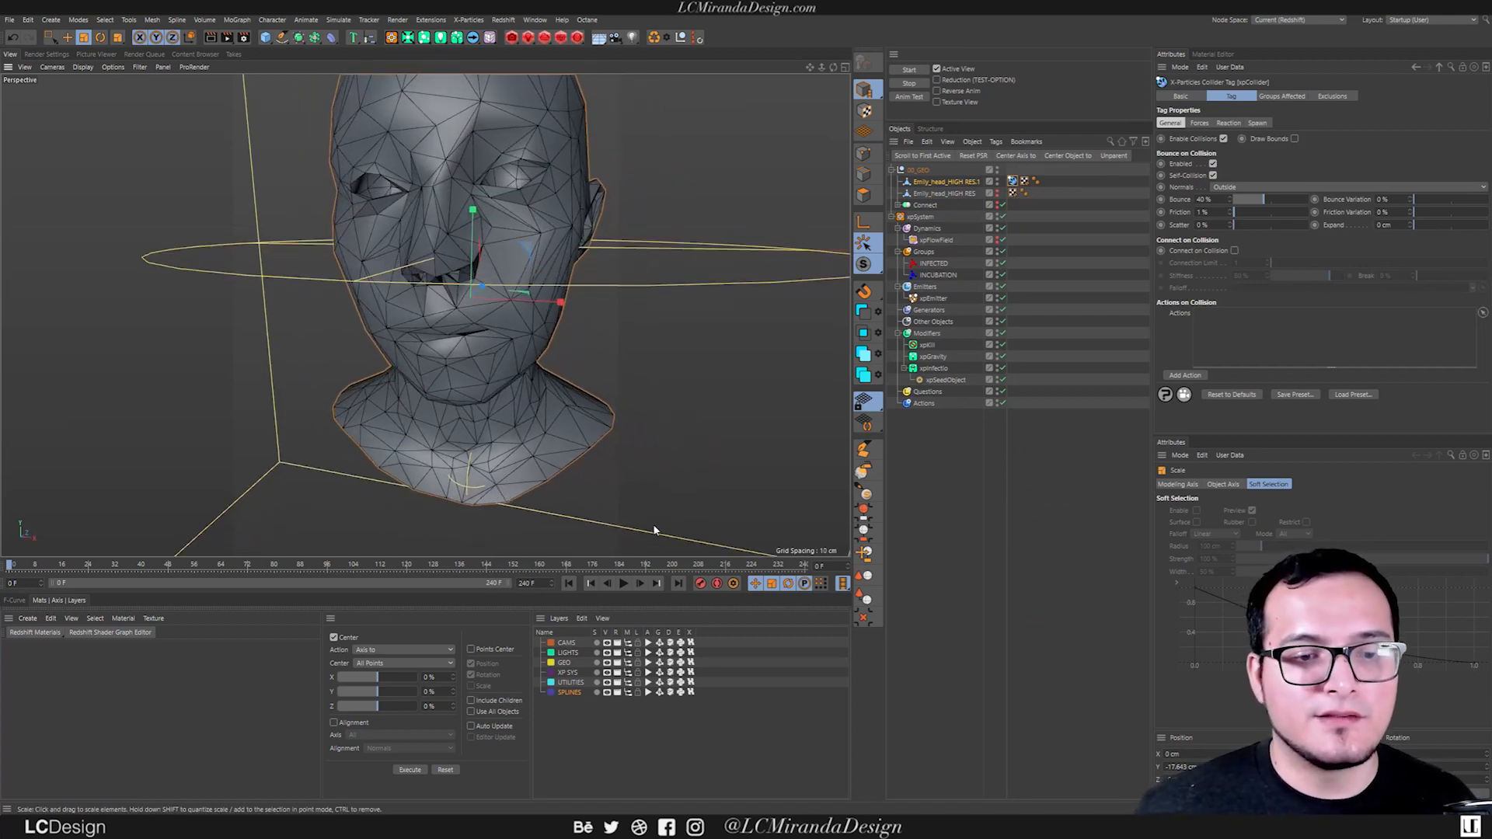
# Hide Emily_head_HIGH RES.1 in the viewport and play the simulation to examine how the particles behave with the low-poly collider.
pyautogui.click(997, 181)
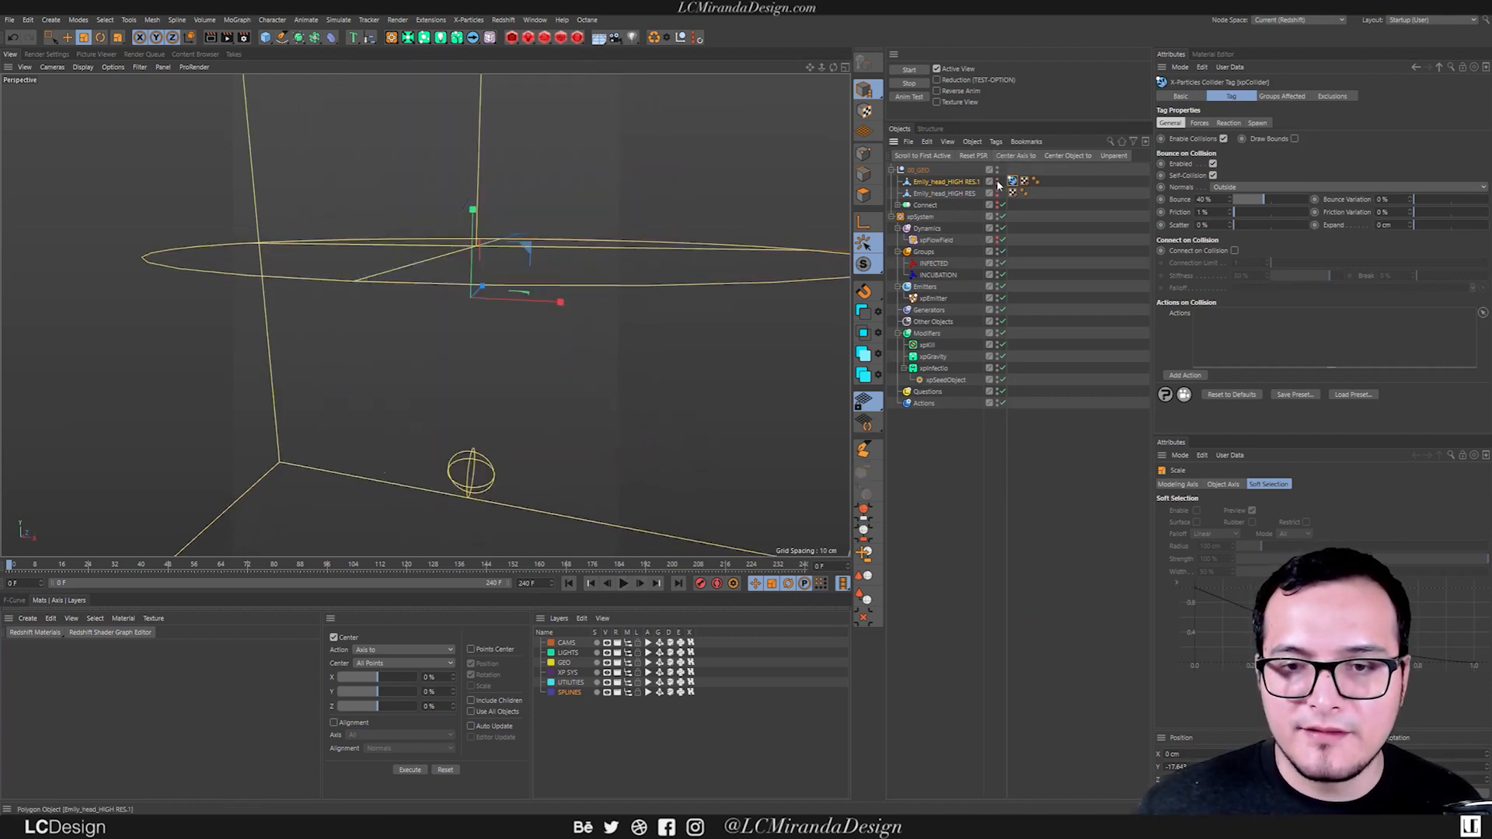
pyautogui.click(623, 583)
pyautogui.scroll(-8, 556, 361)
pyautogui.keyDown('alt'); pyautogui.moveTo(556, 361); pyautogui.dragTo(602, 355); pyautogui.keyUp('alt')
pyautogui.scroll(8, 531, 359)
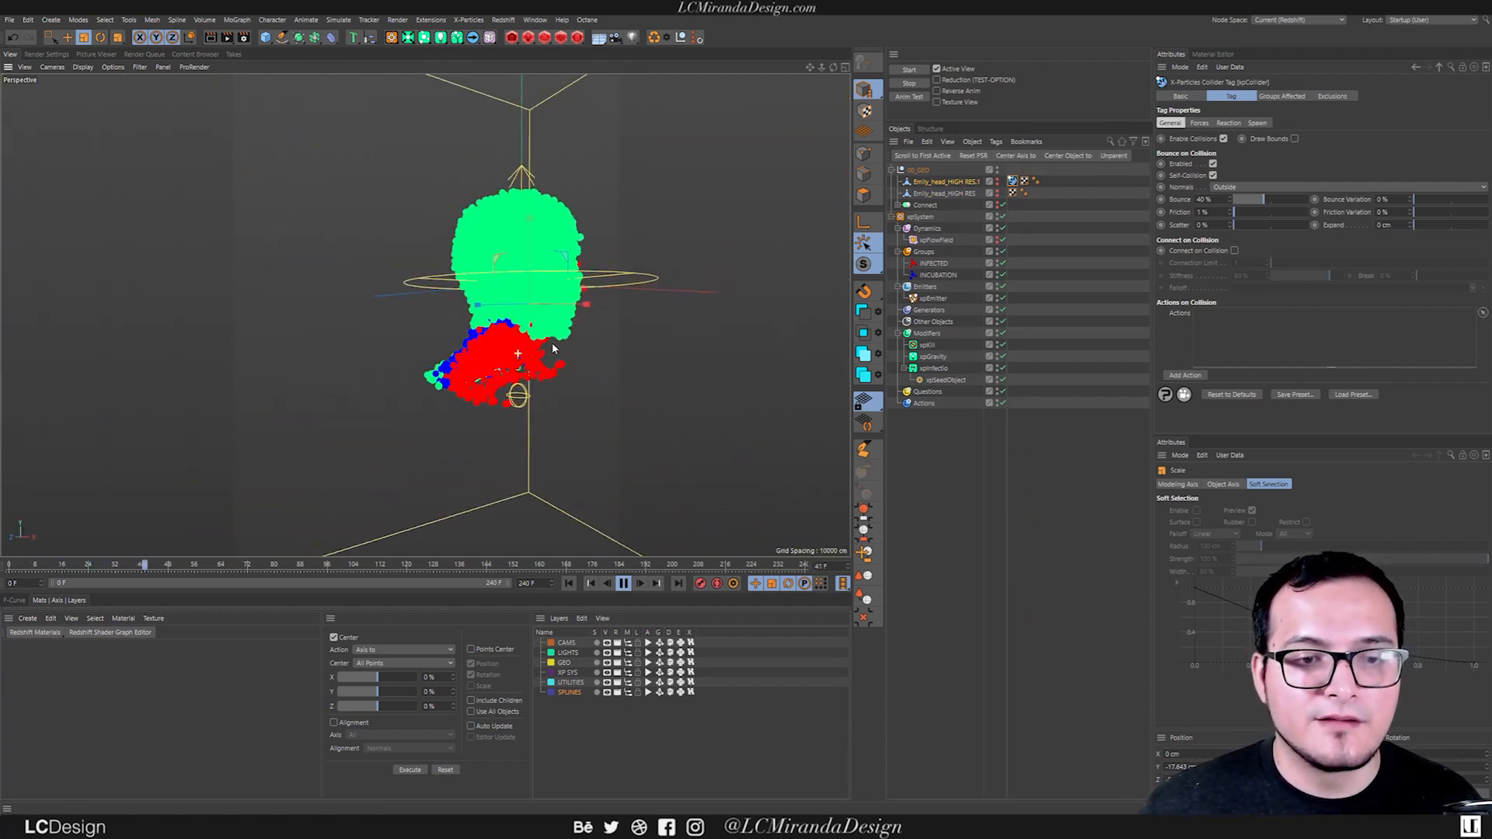
pyautogui.keyDown('alt'); pyautogui.moveTo(548, 356); pyautogui.dragTo(535, 345); pyautogui.keyUp('alt')
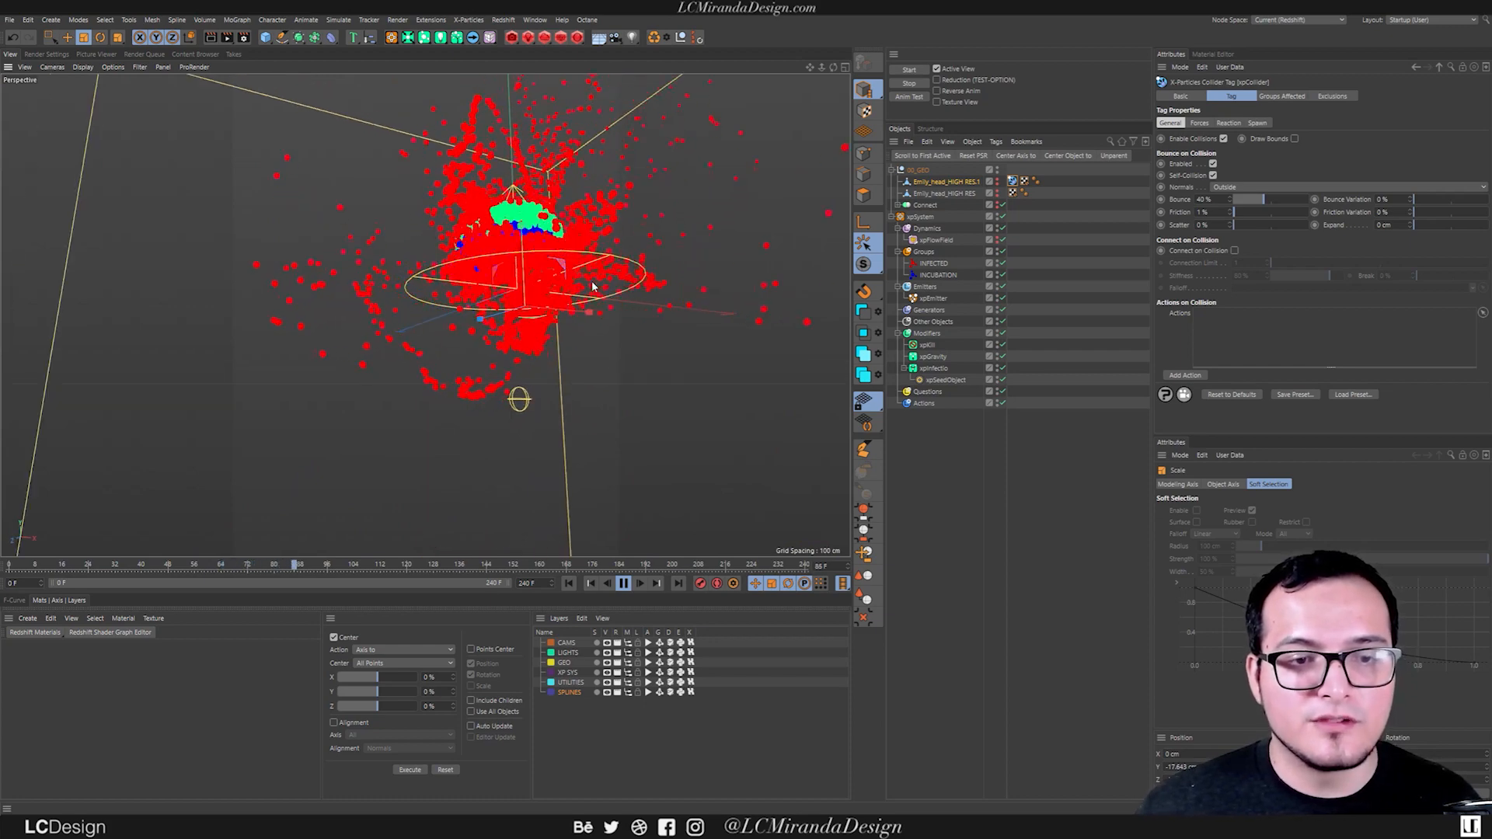
pyautogui.keyDown('alt'); pyautogui.moveTo(551, 305); pyautogui.dragTo(481, 320); pyautogui.keyUp('alt')
pyautogui.click(625, 583)
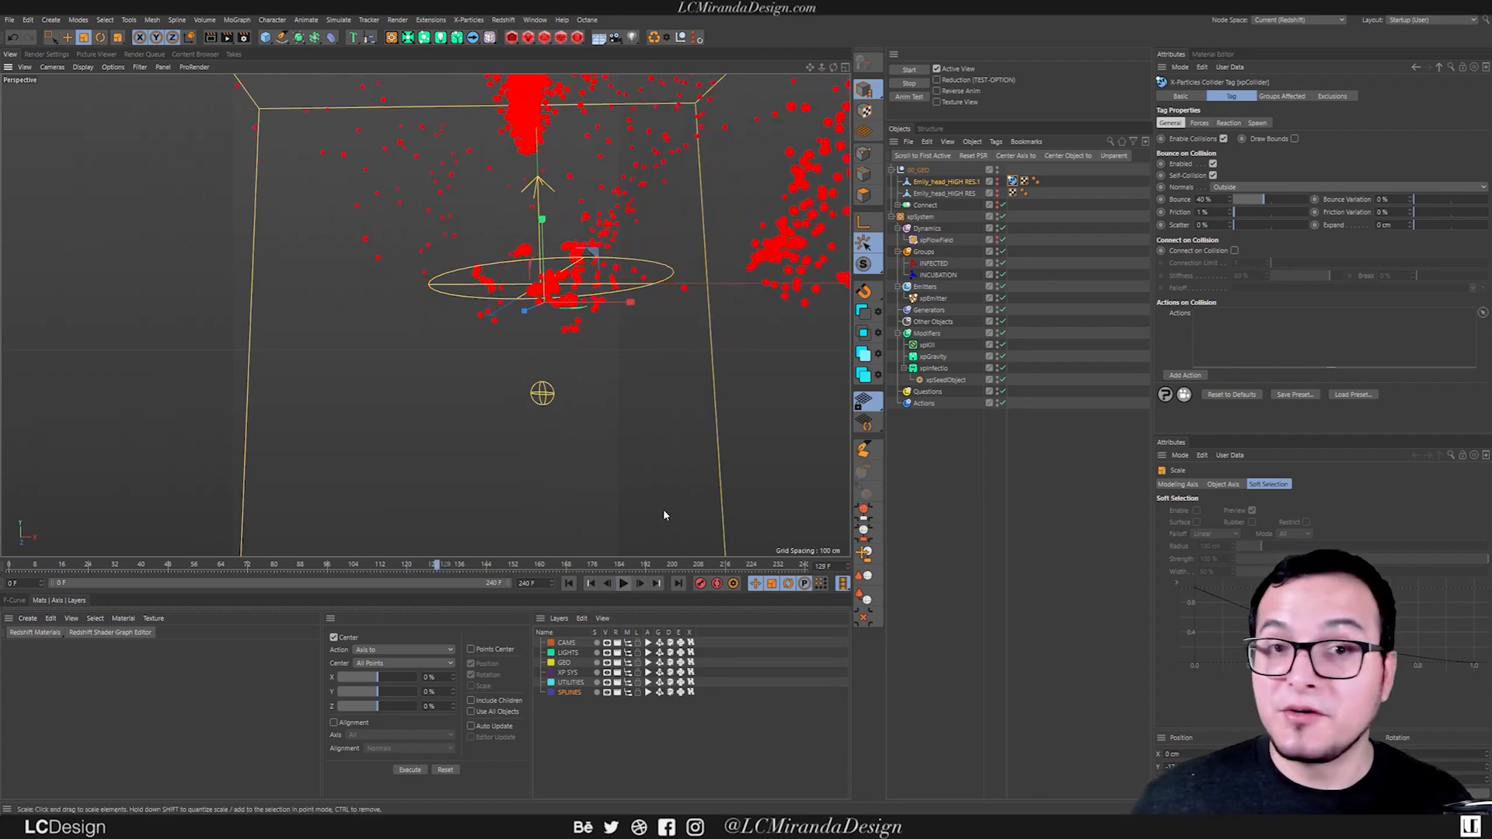
# Examine the infected particles lingering around the head area up close, briefly replay the simulation, and return to frame 0.
pyautogui.scroll(3, 614, 256)
pyautogui.keyDown('alt'); pyautogui.moveTo(614, 257); pyautogui.dragTo(567, 327); pyautogui.keyUp('alt')
pyautogui.keyDown('alt'); pyautogui.moveTo(567, 327); pyautogui.dragTo(651, 337, button='right'); pyautogui.keyUp('alt')
pyautogui.keyDown('alt'); pyautogui.moveTo(651, 337); pyautogui.dragTo(603, 333); pyautogui.keyUp('alt')
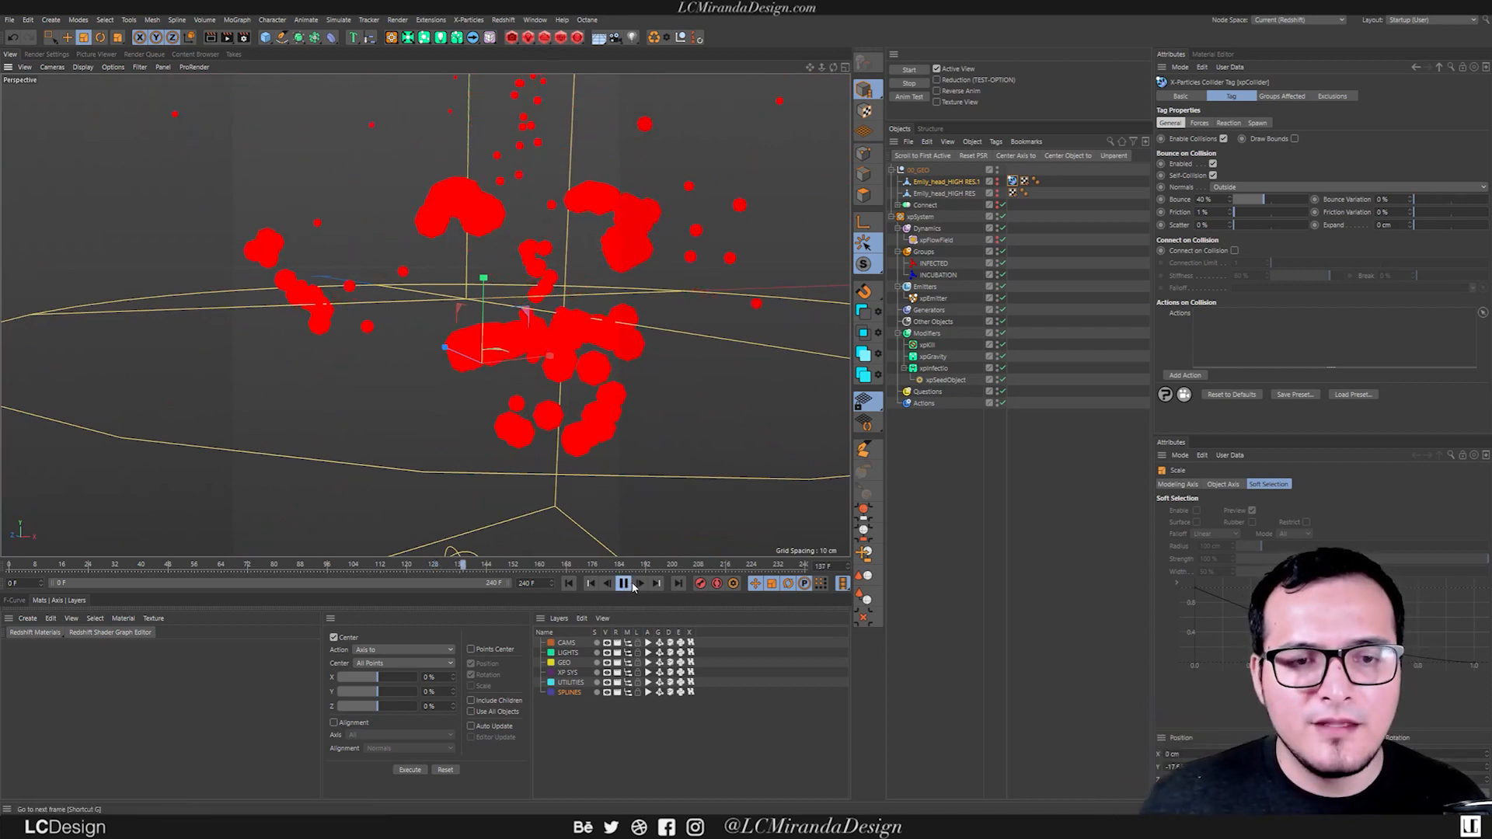
pyautogui.click(568, 585)
pyautogui.click(625, 587)
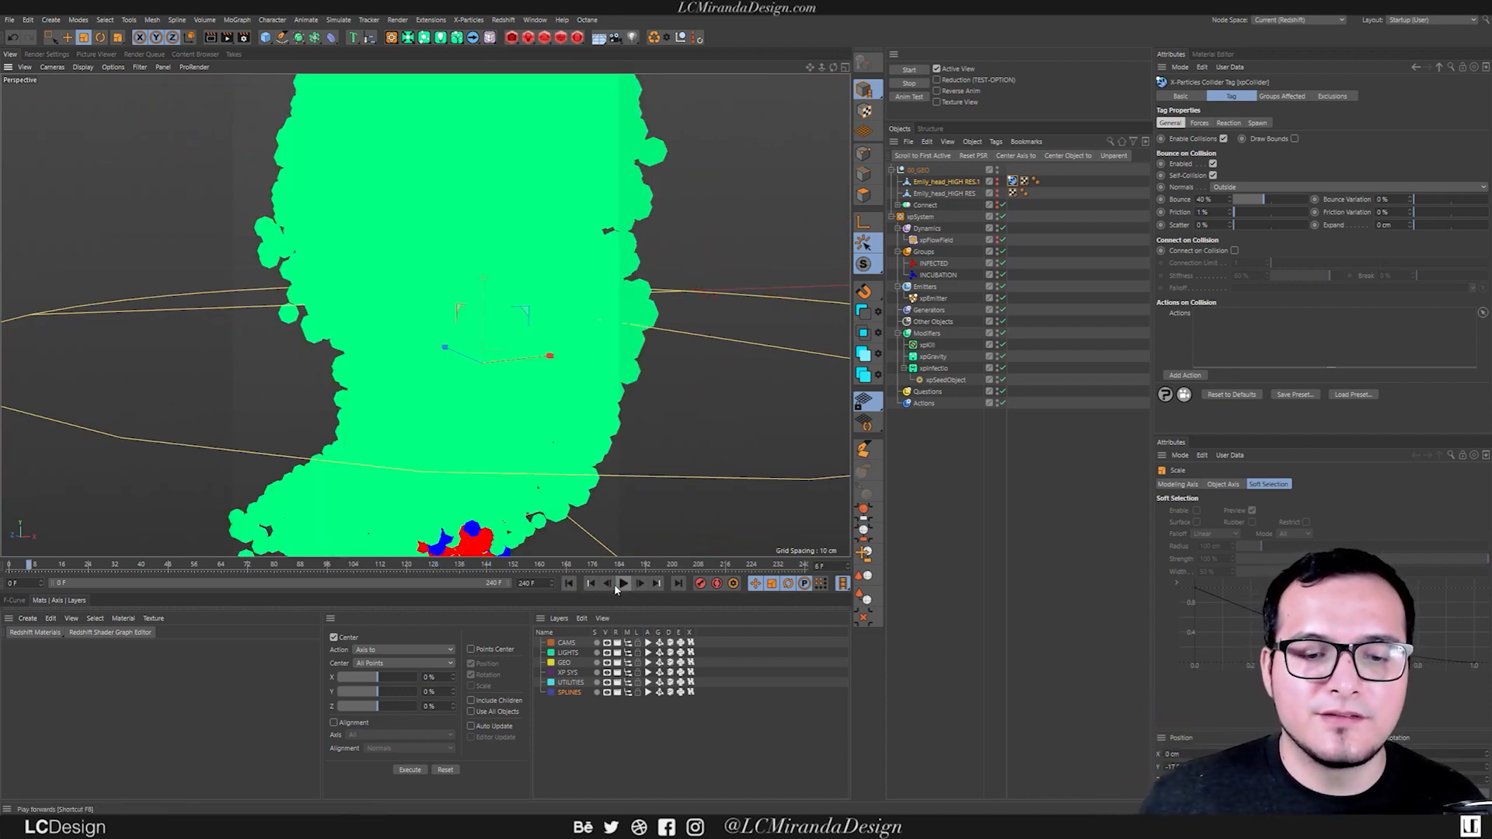
pyautogui.click(569, 583)
# Show Emily_head_HIGH RES.1 again and examine the geometry inside the head.
pyautogui.click(997, 181)
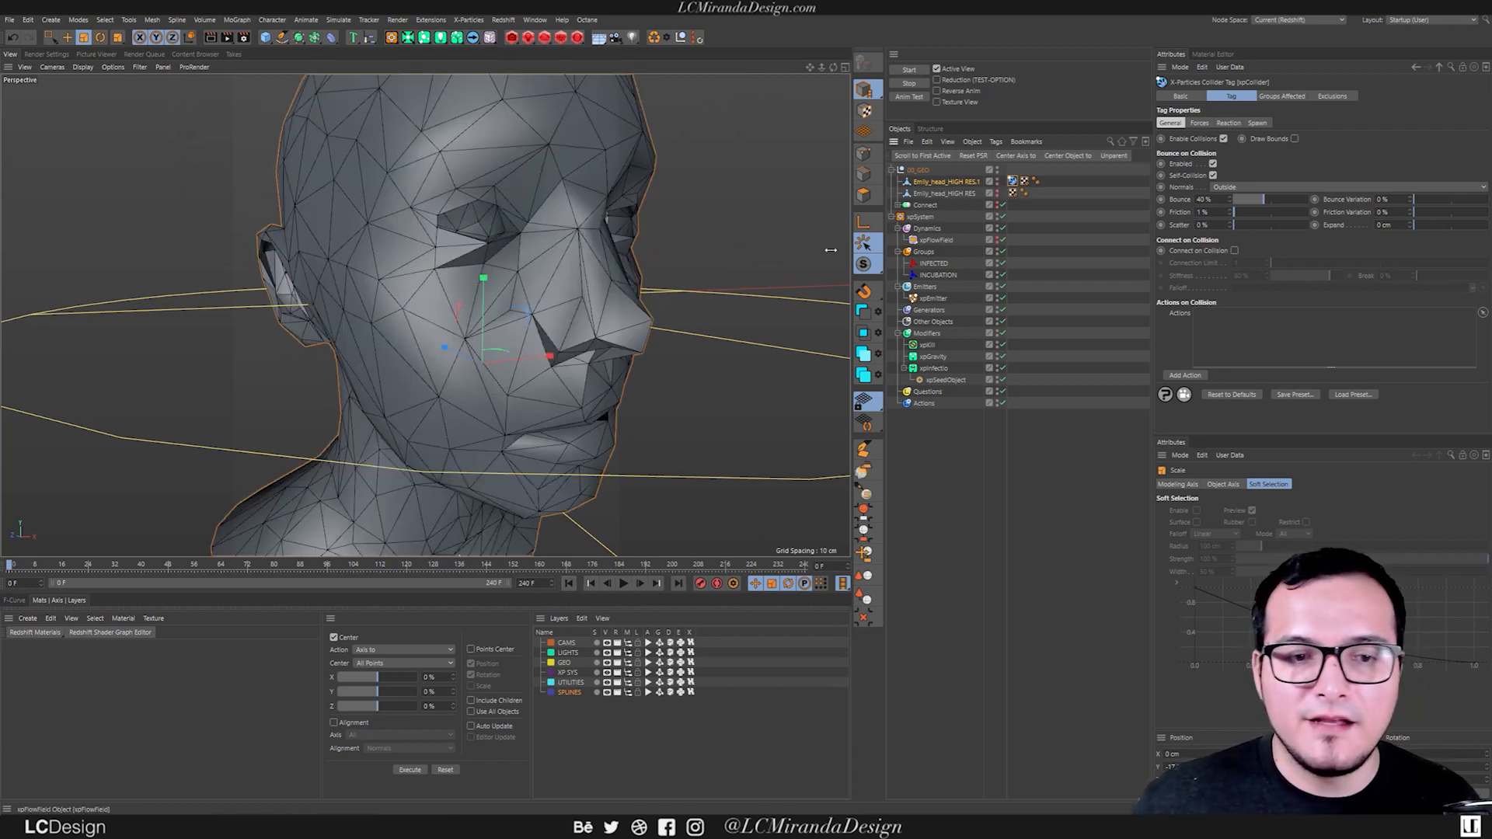
pyautogui.keyDown('alt'); pyautogui.moveTo(562, 269); pyautogui.dragTo(513, 284); pyautogui.keyUp('alt')
pyautogui.keyDown('alt'); pyautogui.moveTo(473, 243); pyautogui.dragTo(523, 228, button='right'); pyautogui.keyUp('alt')
pyautogui.keyDown('alt'); pyautogui.moveTo(486, 253); pyautogui.dragTo(699, 261); pyautogui.keyUp('alt')
pyautogui.keyDown('alt'); pyautogui.moveTo(693, 232); pyautogui.dragTo(585, 247, button='right'); pyautogui.keyUp('alt')
pyautogui.keyDown('alt'); pyautogui.moveTo(592, 246); pyautogui.dragTo(699, 231); pyautogui.keyUp('alt')
# Select both eyeballs inside Emily_head_HIGH RES.1 in polygon mode with Phong Break Selection and delete them.
pyautogui.click(938, 185)
pyautogui.click(864, 195)
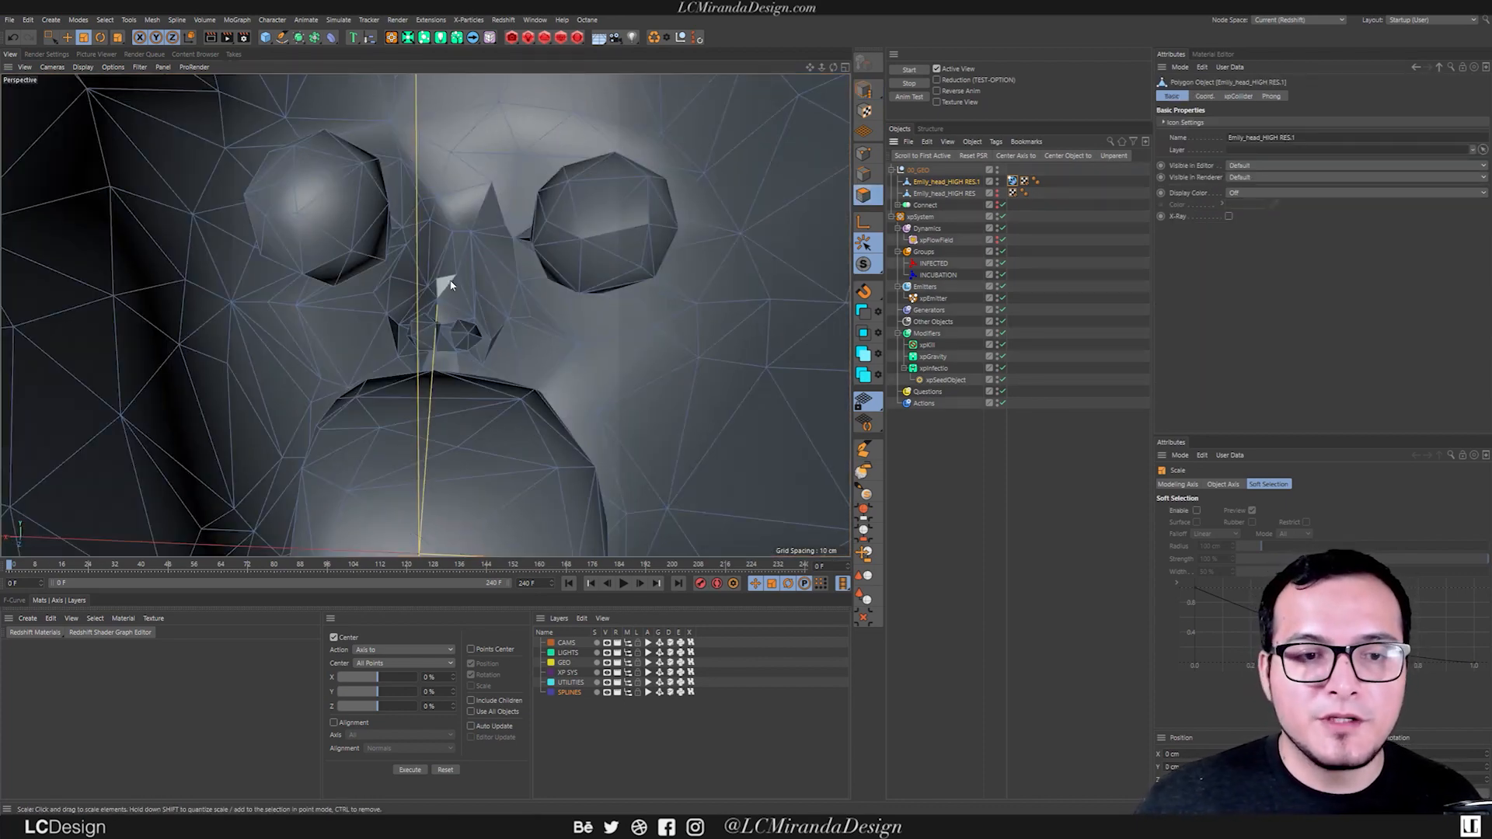
pyautogui.keyDown('alt'); pyautogui.moveTo(472, 276); pyautogui.dragTo(484, 269); pyautogui.keyUp('alt')
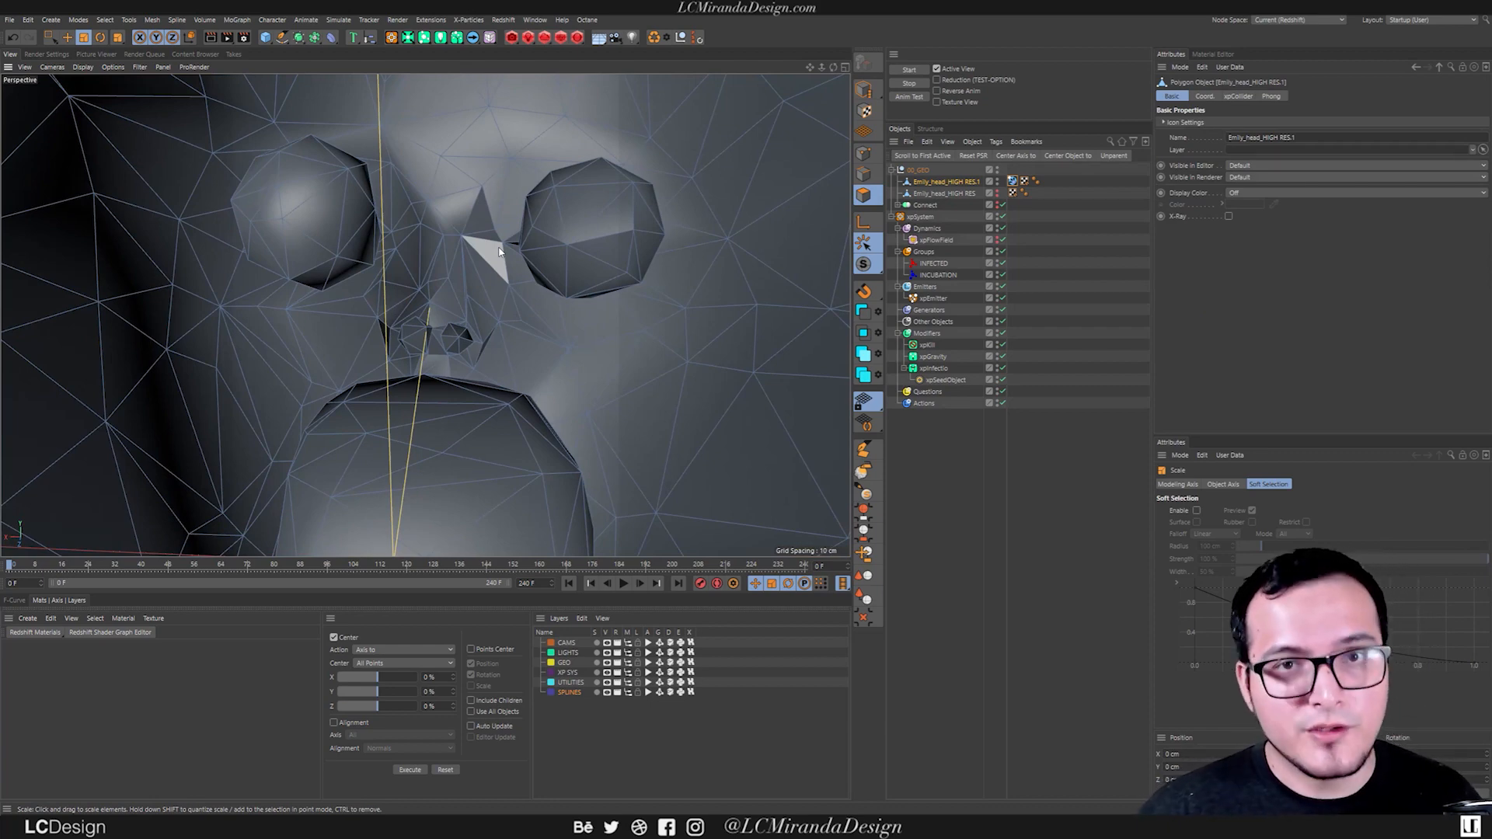
pyautogui.press('u')
pyautogui.press('n')
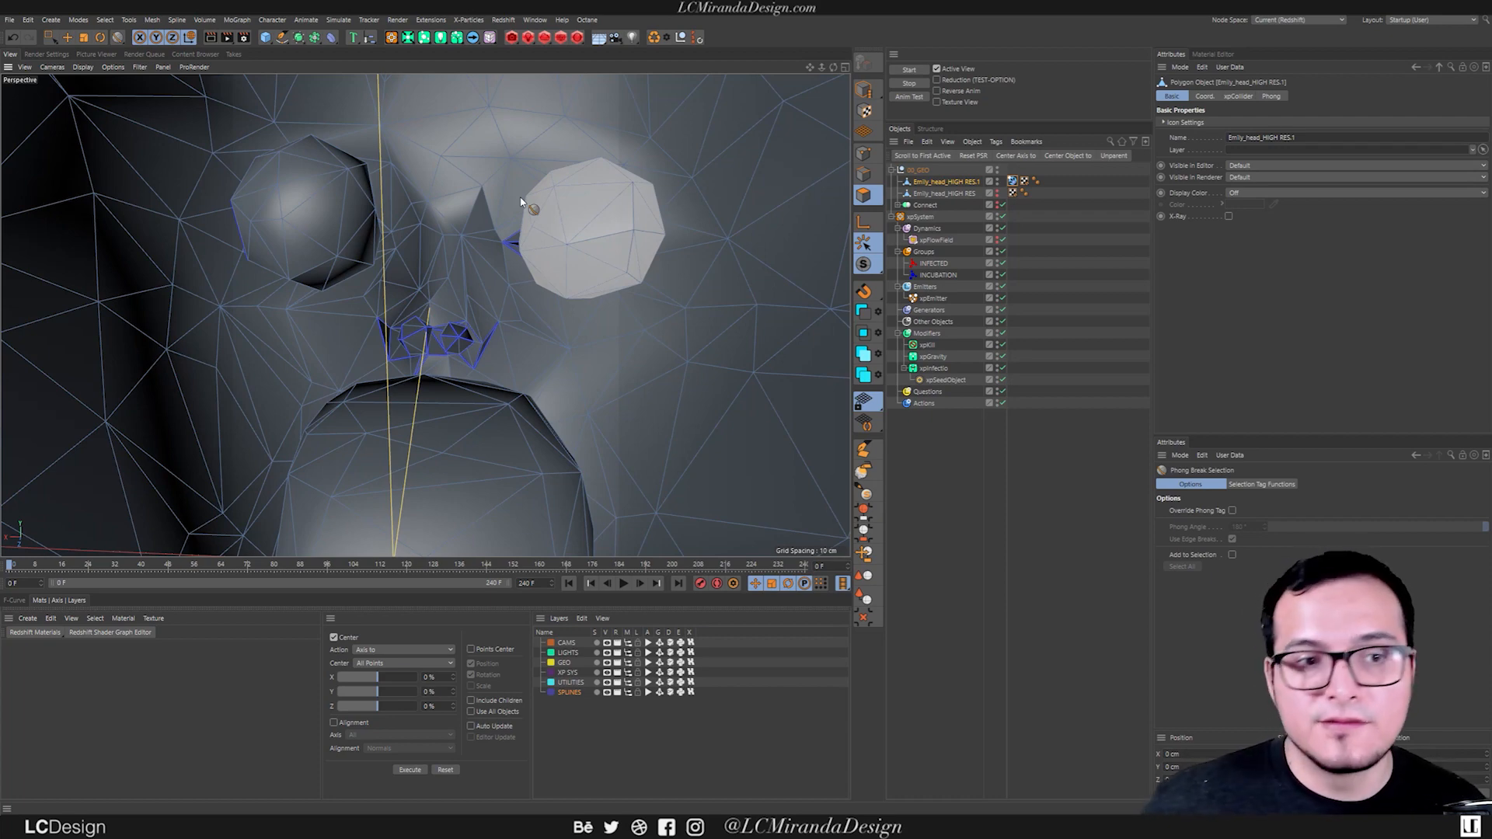
pyautogui.click(321, 220)
pyautogui.keyDown('shift'); pyautogui.click(600, 255); pyautogui.keyUp('shift')
pyautogui.keyDown('alt'); pyautogui.moveTo(600, 255); pyautogui.dragTo(622, 177); pyautogui.keyUp('alt')
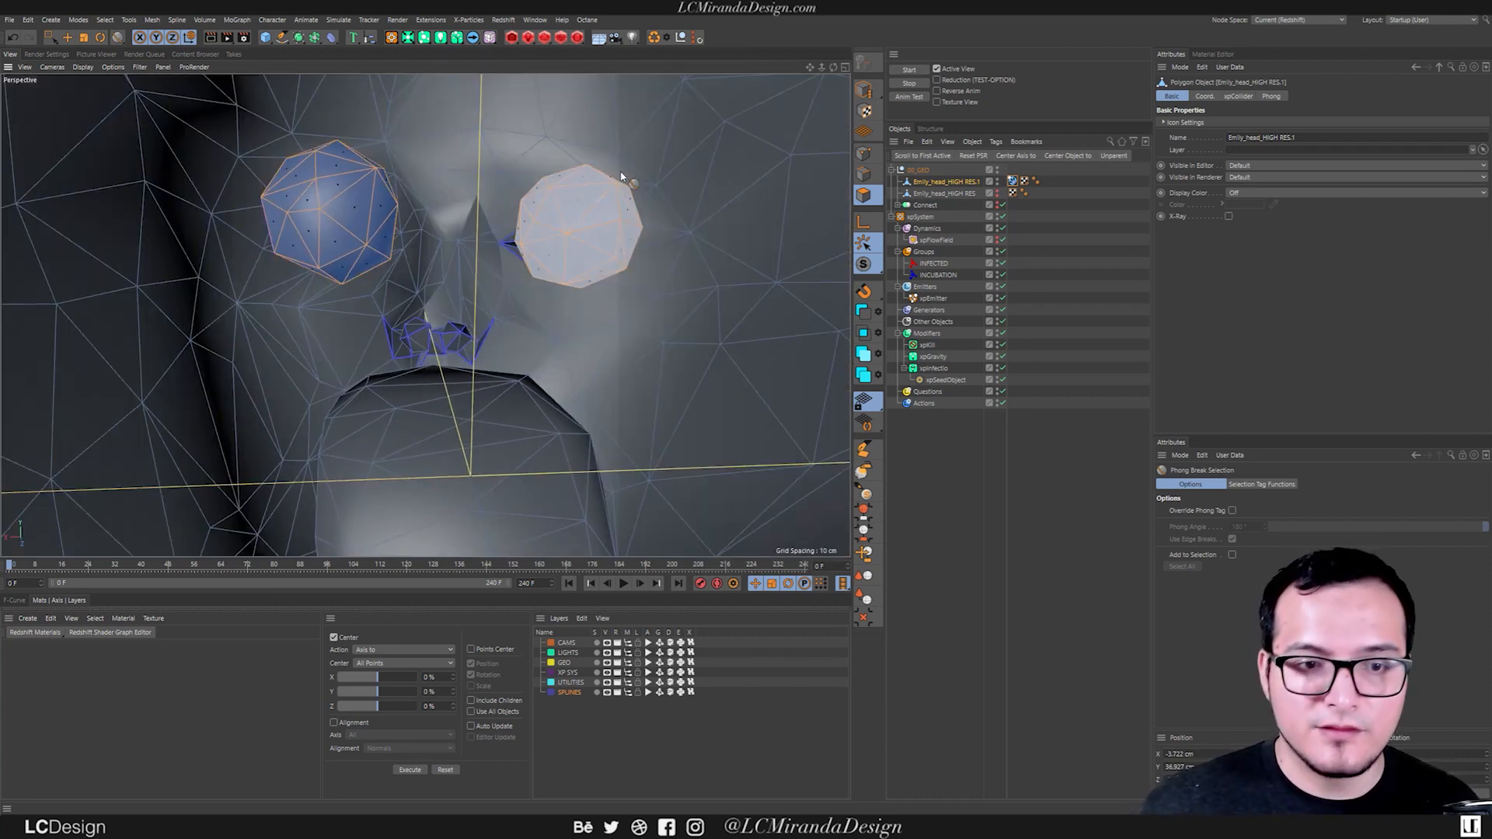
pyautogui.press('Delete')
# Select the large mouth cavity geometry inside the head and delete it.
pyautogui.keyDown('alt'); pyautogui.moveTo(455, 294); pyautogui.dragTo(422, 397); pyautogui.keyUp('alt')
pyautogui.hotkey('ctrl', 'a')
pyautogui.keyDown('alt'); pyautogui.moveTo(547, 305); pyautogui.dragTo(467, 336); pyautogui.keyUp('alt')
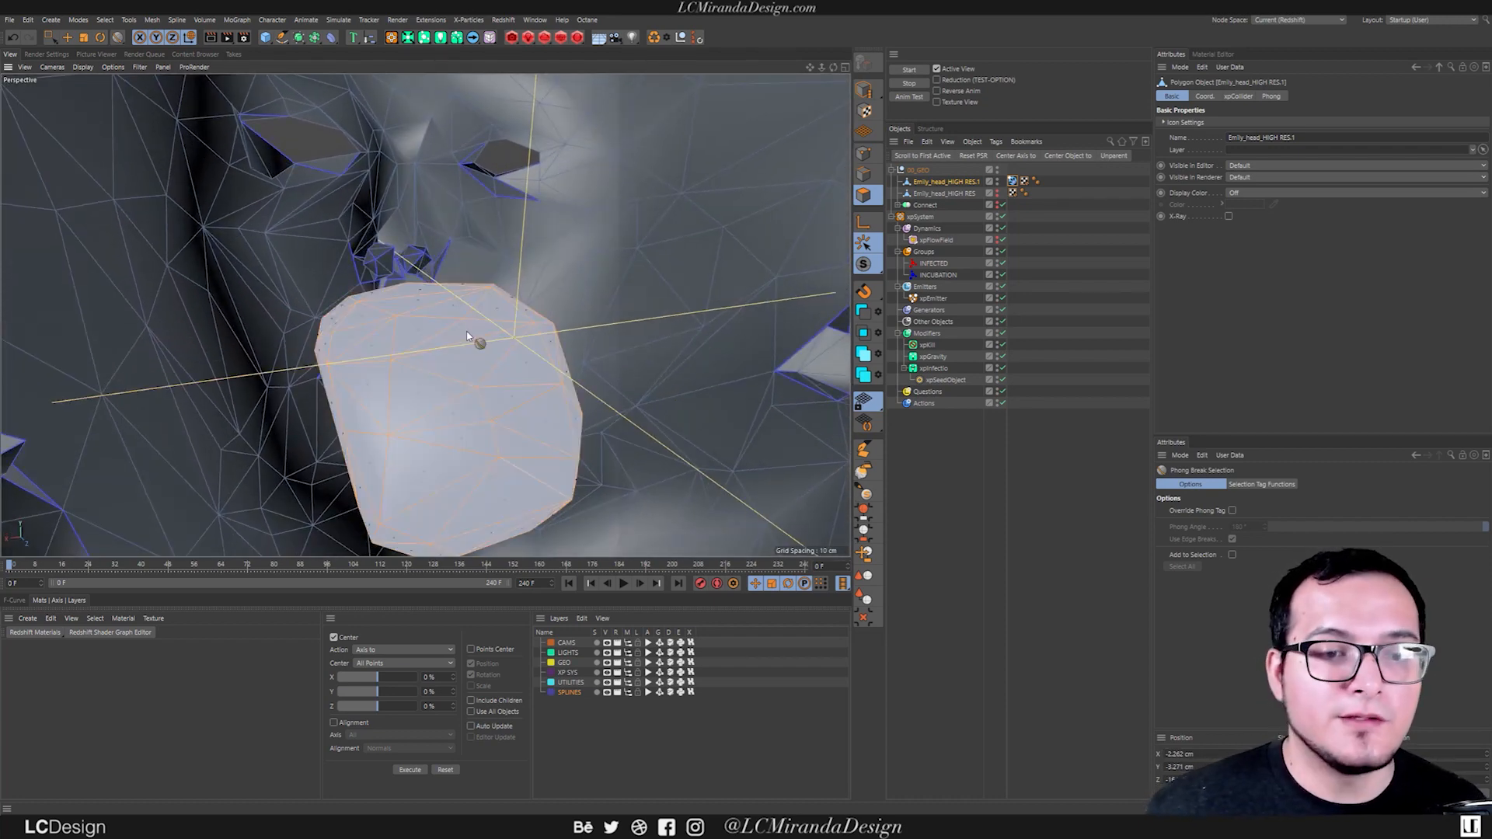
pyautogui.press('Delete')
# Select the polygons of both nostril cavities inside the head and delete them.
pyautogui.keyDown('alt'); pyautogui.moveTo(406, 291); pyautogui.dragTo(412, 255); pyautogui.keyUp('alt')
pyautogui.scroll(5, 419, 260)
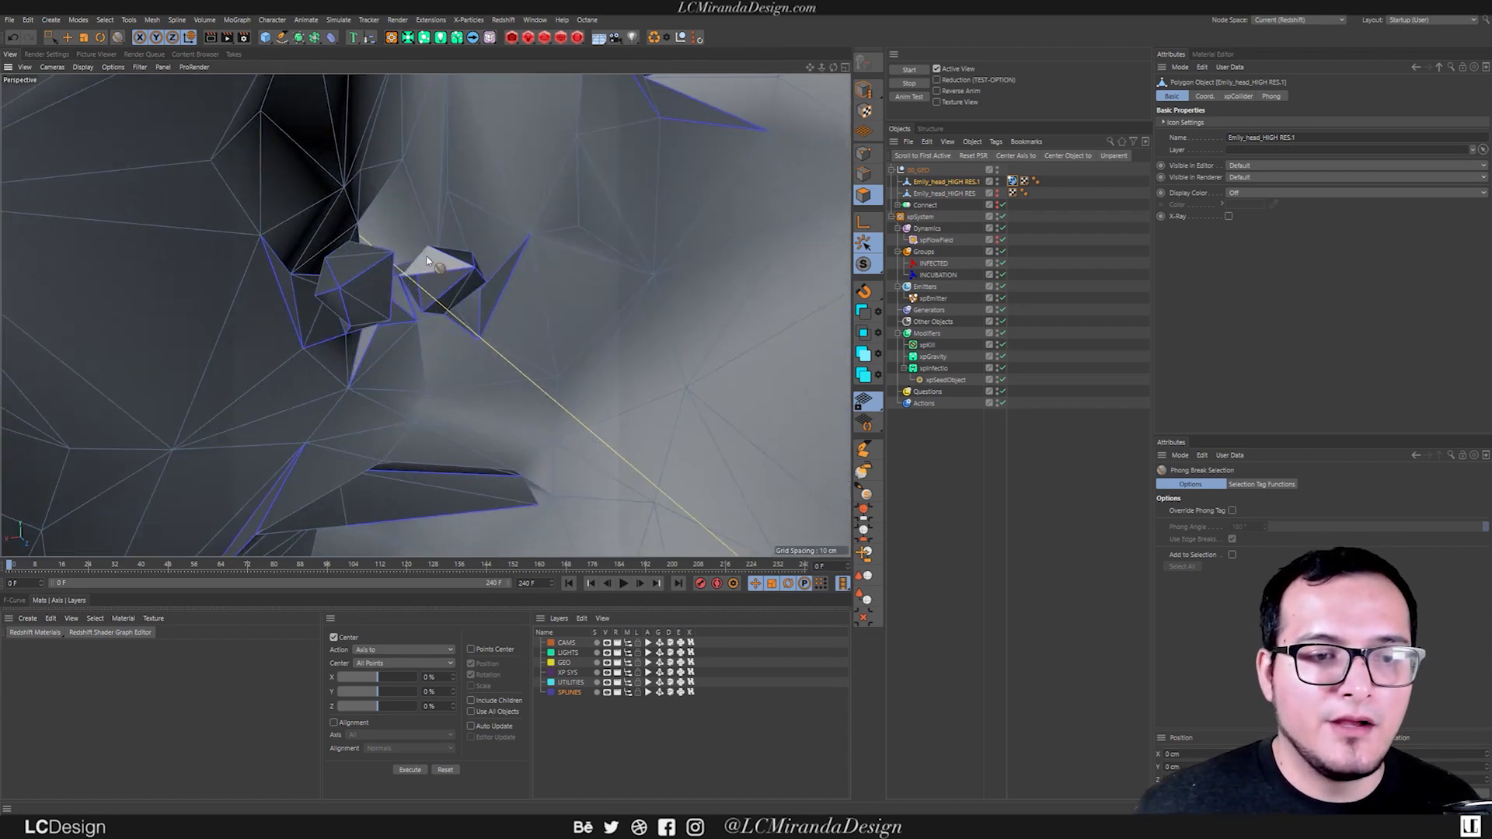
pyautogui.keyDown('alt'); pyautogui.moveTo(460, 307); pyautogui.dragTo(360, 280); pyautogui.keyUp('alt')
pyautogui.click(318, 281)
pyautogui.keyDown('shift'); pyautogui.click(344, 275); pyautogui.keyUp('shift')
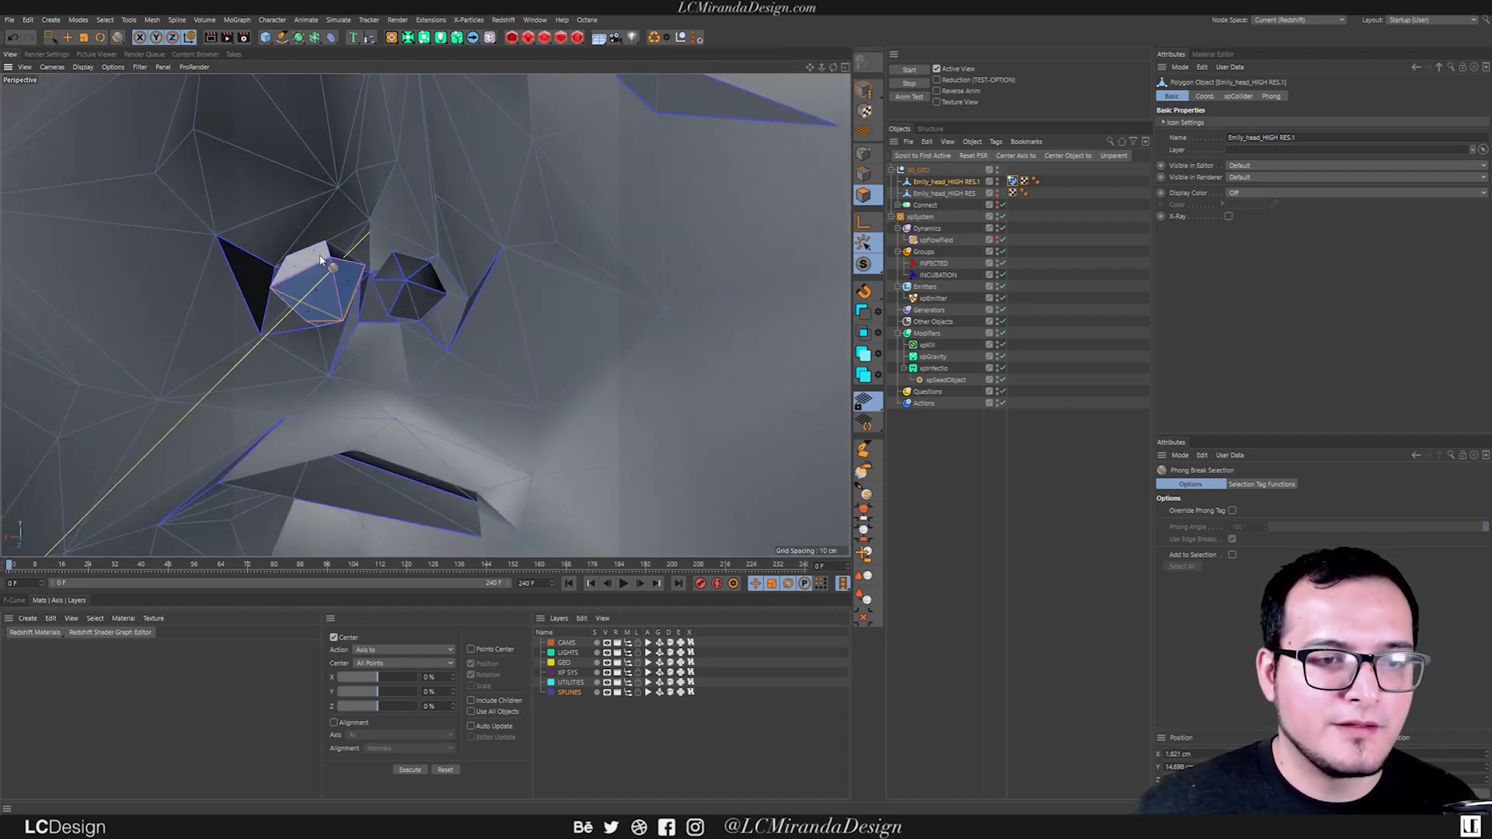
pyautogui.keyDown('shift'); pyautogui.click(316, 255); pyautogui.keyUp('shift')
pyautogui.keyDown('shift'); pyautogui.click(338, 252); pyautogui.keyUp('shift')
pyautogui.keyDown('shift'); pyautogui.click(411, 272); pyautogui.keyUp('shift')
pyautogui.keyDown('shift'); pyautogui.click(430, 280); pyautogui.keyUp('shift')
pyautogui.keyDown('shift'); pyautogui.click(424, 298); pyautogui.keyUp('shift')
pyautogui.keyDown('shift'); pyautogui.click(406, 306); pyautogui.keyUp('shift')
pyautogui.keyDown('shift'); pyautogui.click(388, 293); pyautogui.keyUp('shift')
pyautogui.keyDown('shift'); pyautogui.click(392, 272); pyautogui.keyUp('shift')
pyautogui.press('Delete')
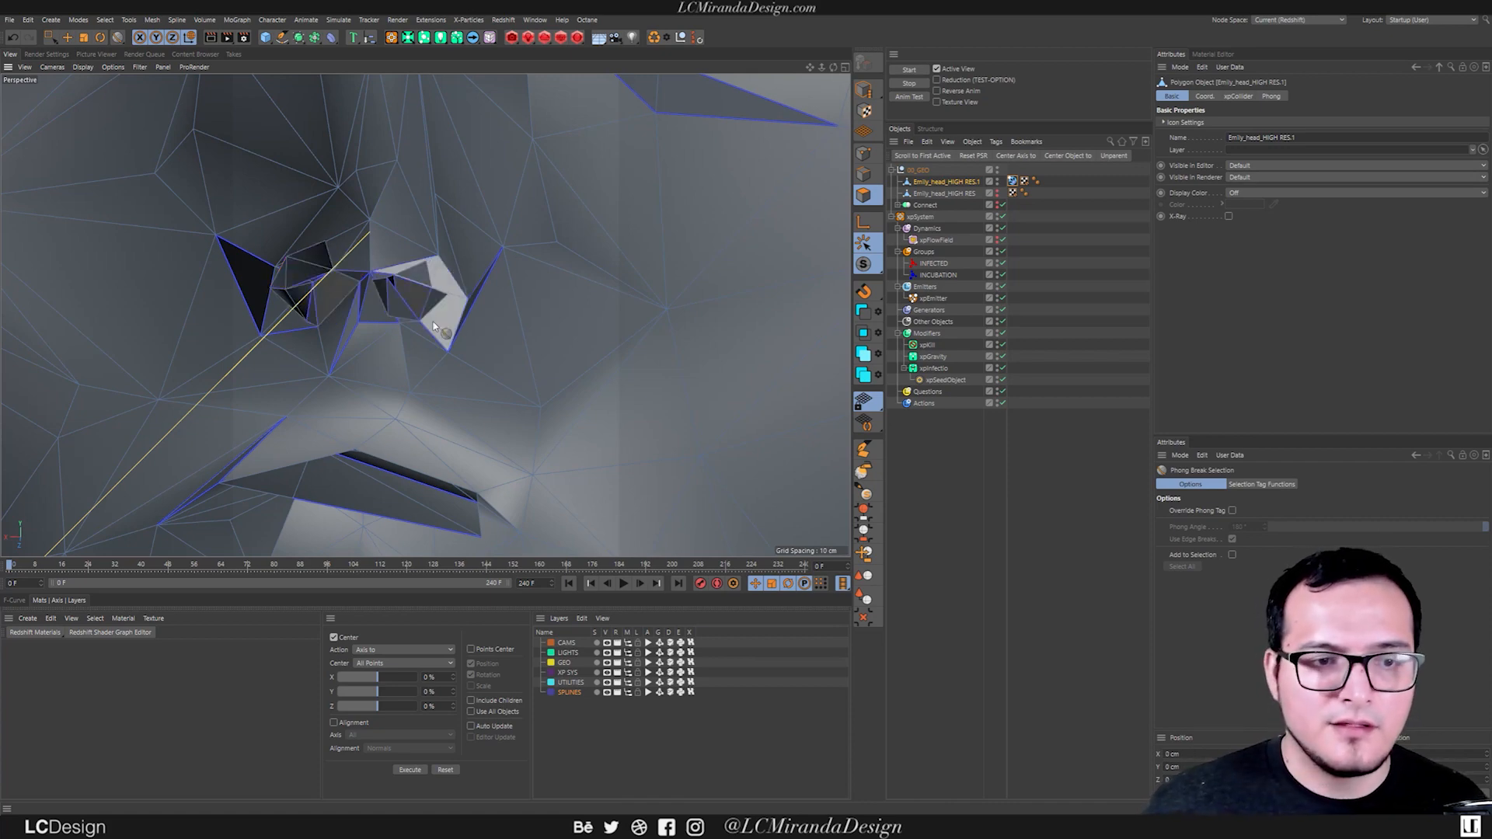
# Check the cleaned head mesh from inside and outside, activate the Move tool, and hide the mesh in the viewport.
pyautogui.scroll(-5, 336, 319)
pyautogui.keyDown('alt'); pyautogui.moveTo(336, 320); pyautogui.dragTo(378, 277); pyautogui.keyUp('alt')
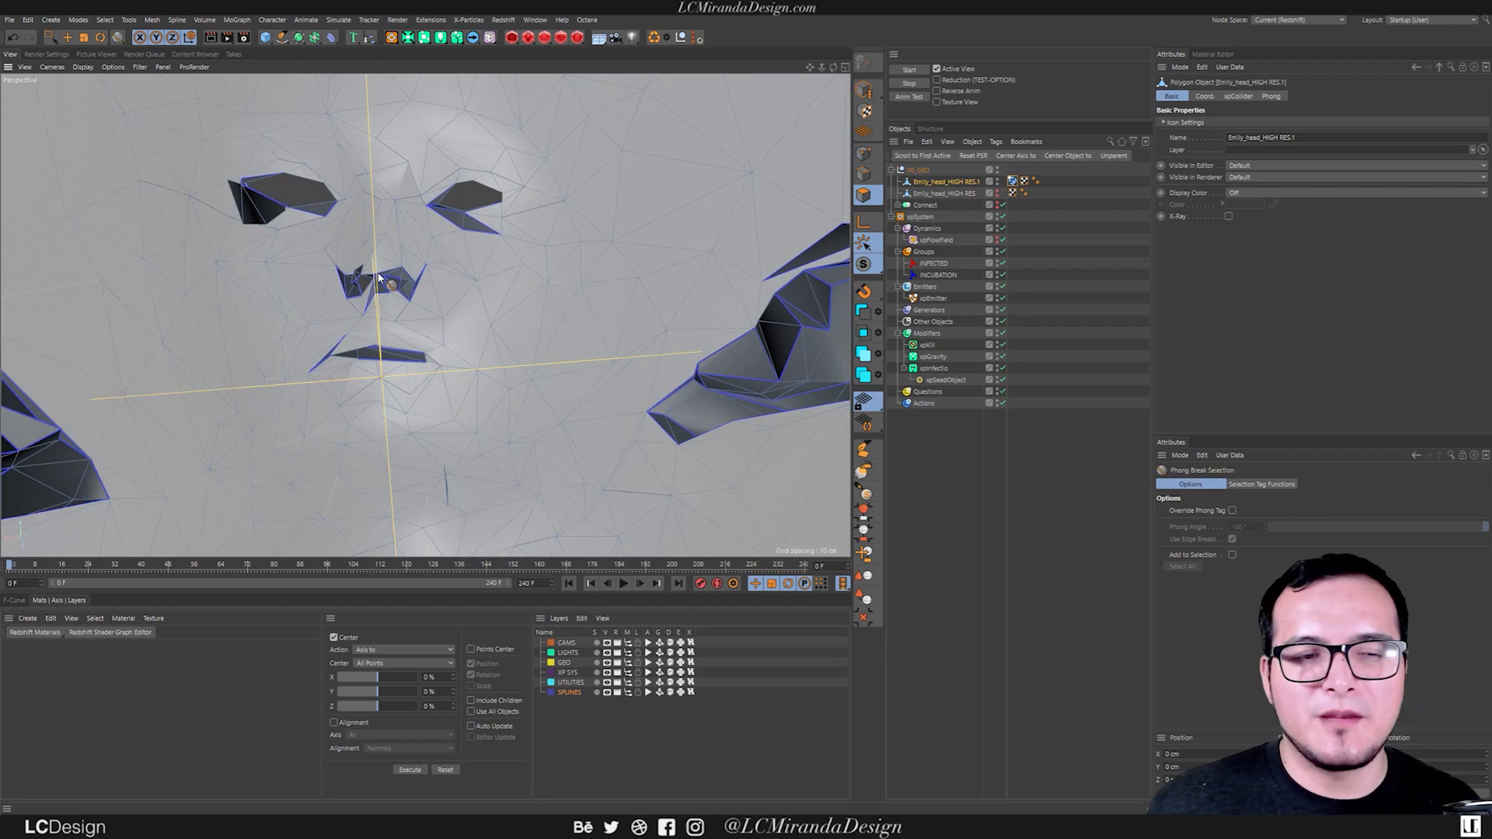
pyautogui.keyDown('alt'); pyautogui.moveTo(379, 278); pyautogui.dragTo(558, 295); pyautogui.keyUp('alt')
pyautogui.scroll(-5, 516, 280)
pyautogui.keyDown('alt'); pyautogui.moveTo(467, 271); pyautogui.dragTo(531, 278); pyautogui.keyUp('alt')
pyautogui.press('e')
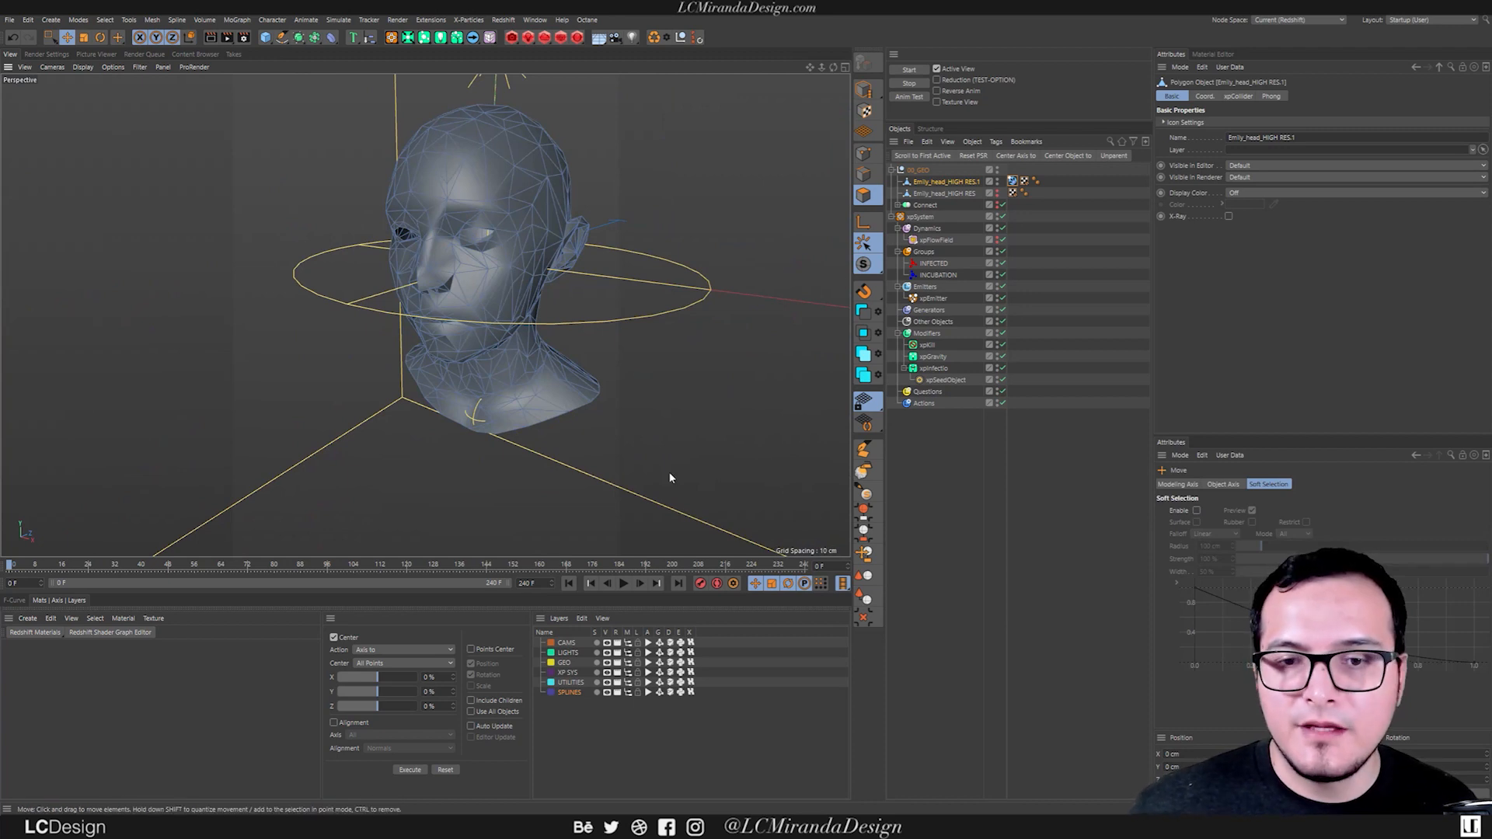
pyautogui.click(997, 181)
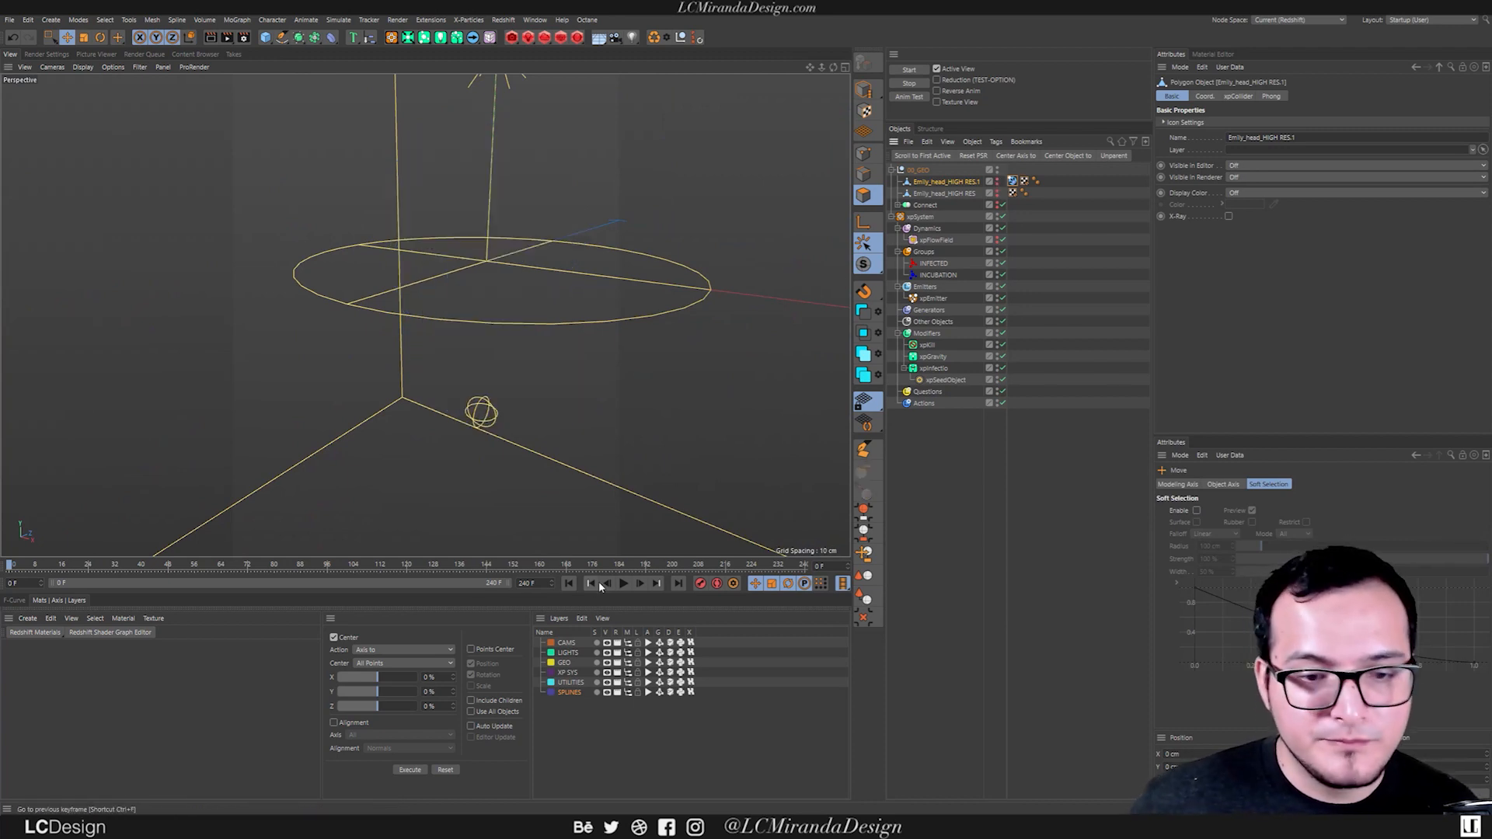
# Play the simulation with the cleaned collider, inspect the particles left around the head, and return to frame 0.
pyautogui.click(623, 582)
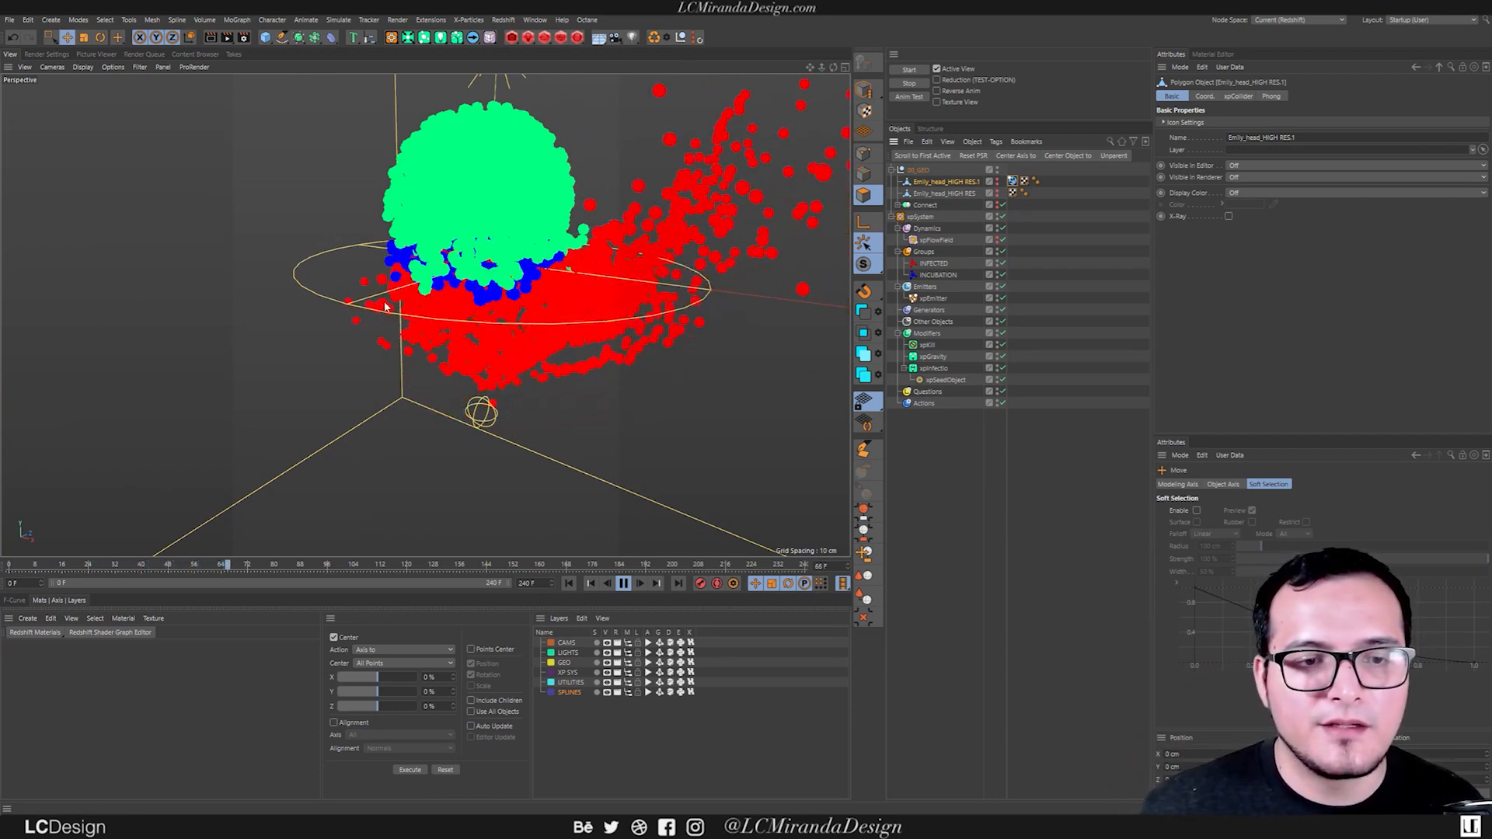
pyautogui.keyDown('alt'); pyautogui.moveTo(535, 371); pyautogui.dragTo(520, 292); pyautogui.keyUp('alt')
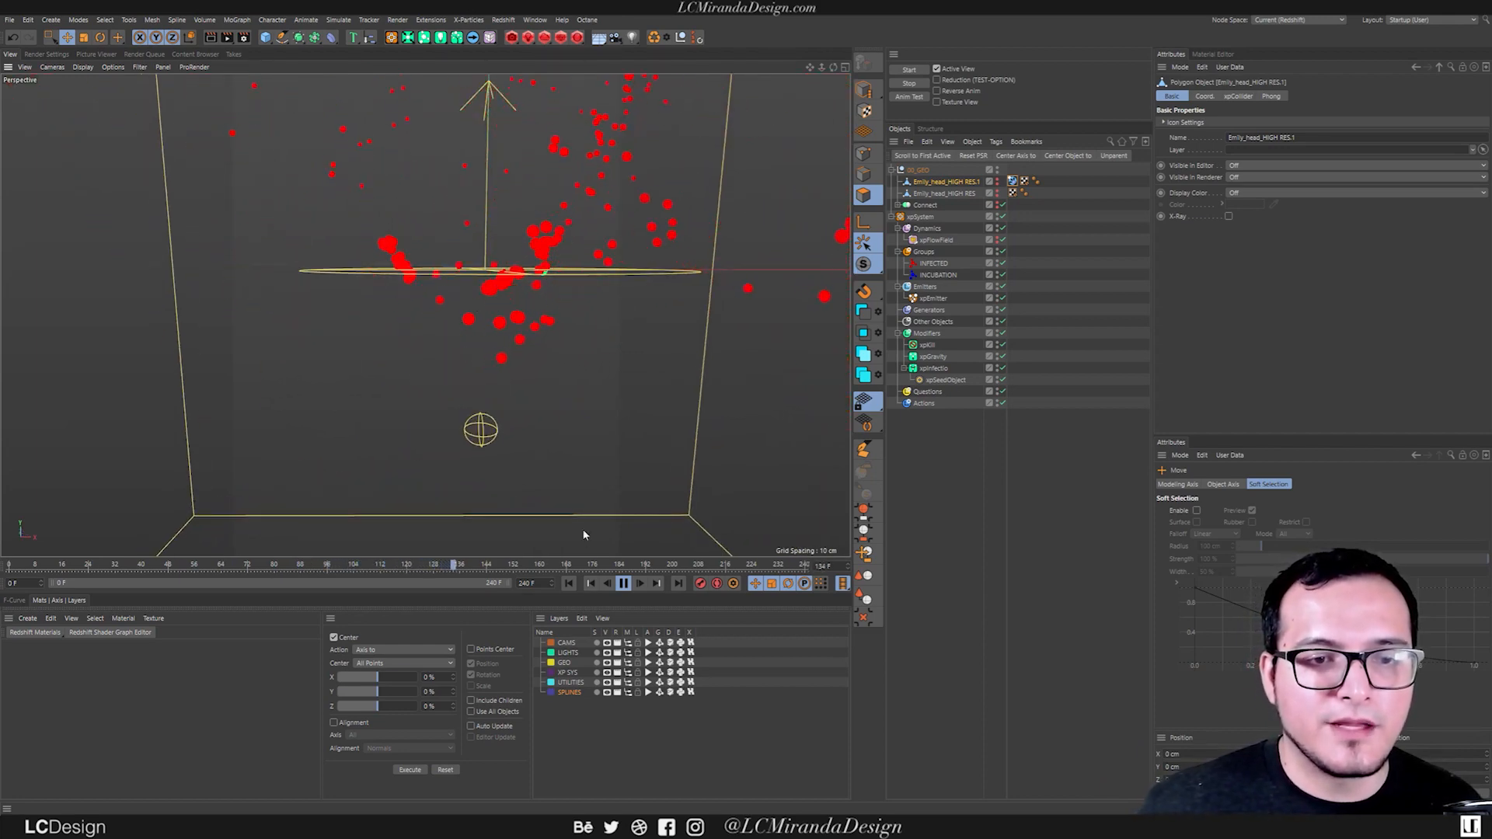
pyautogui.click(624, 583)
pyautogui.keyDown('alt'); pyautogui.moveTo(423, 313); pyautogui.dragTo(390, 290); pyautogui.keyUp('alt')
pyautogui.keyDown('alt'); pyautogui.moveTo(445, 281); pyautogui.dragTo(433, 287, button='right'); pyautogui.keyUp('alt')
pyautogui.keyDown('alt'); pyautogui.moveTo(433, 287); pyautogui.dragTo(431, 280); pyautogui.keyUp('alt')
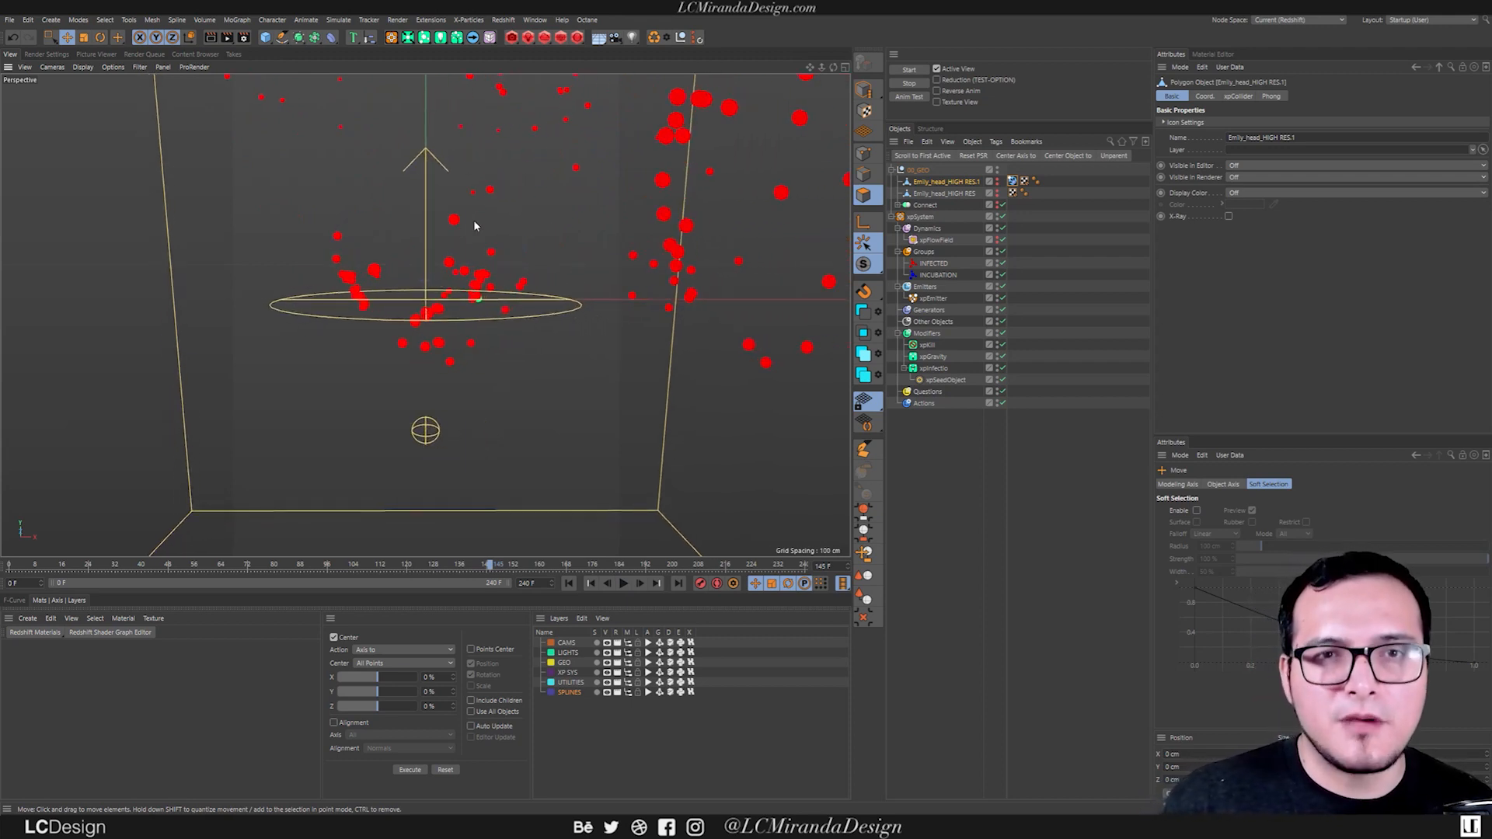
pyautogui.click(568, 582)
# Replay the simulation twice from wider views to examine particle motion within the bounds box, and rewind to the first frame.
pyautogui.keyDown('alt'); pyautogui.moveTo(602, 367); pyautogui.dragTo(449, 327); pyautogui.keyUp('alt')
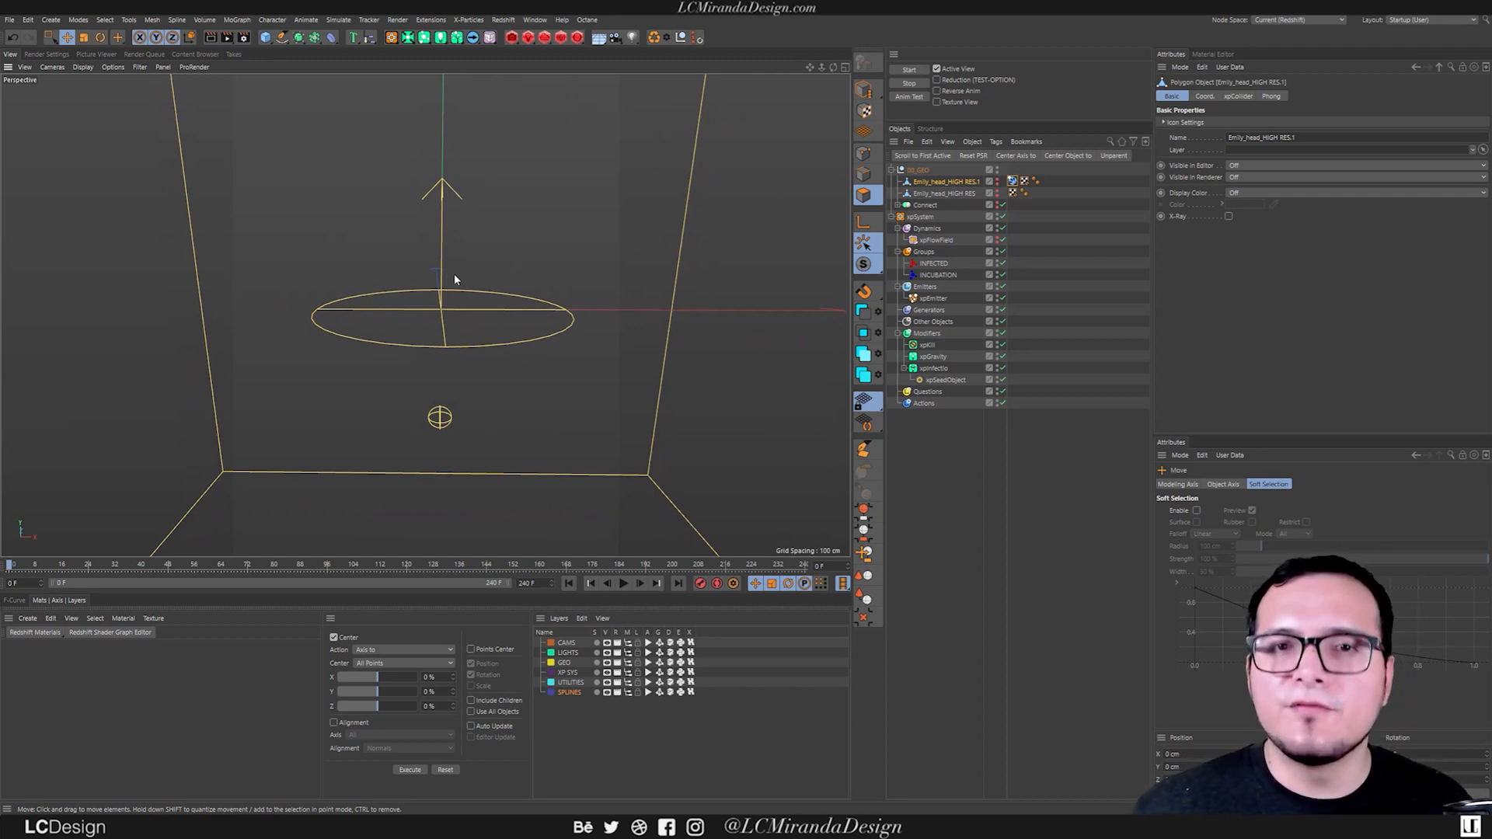
pyautogui.keyDown('alt'); pyautogui.moveTo(463, 356); pyautogui.dragTo(498, 433); pyautogui.keyUp('alt')
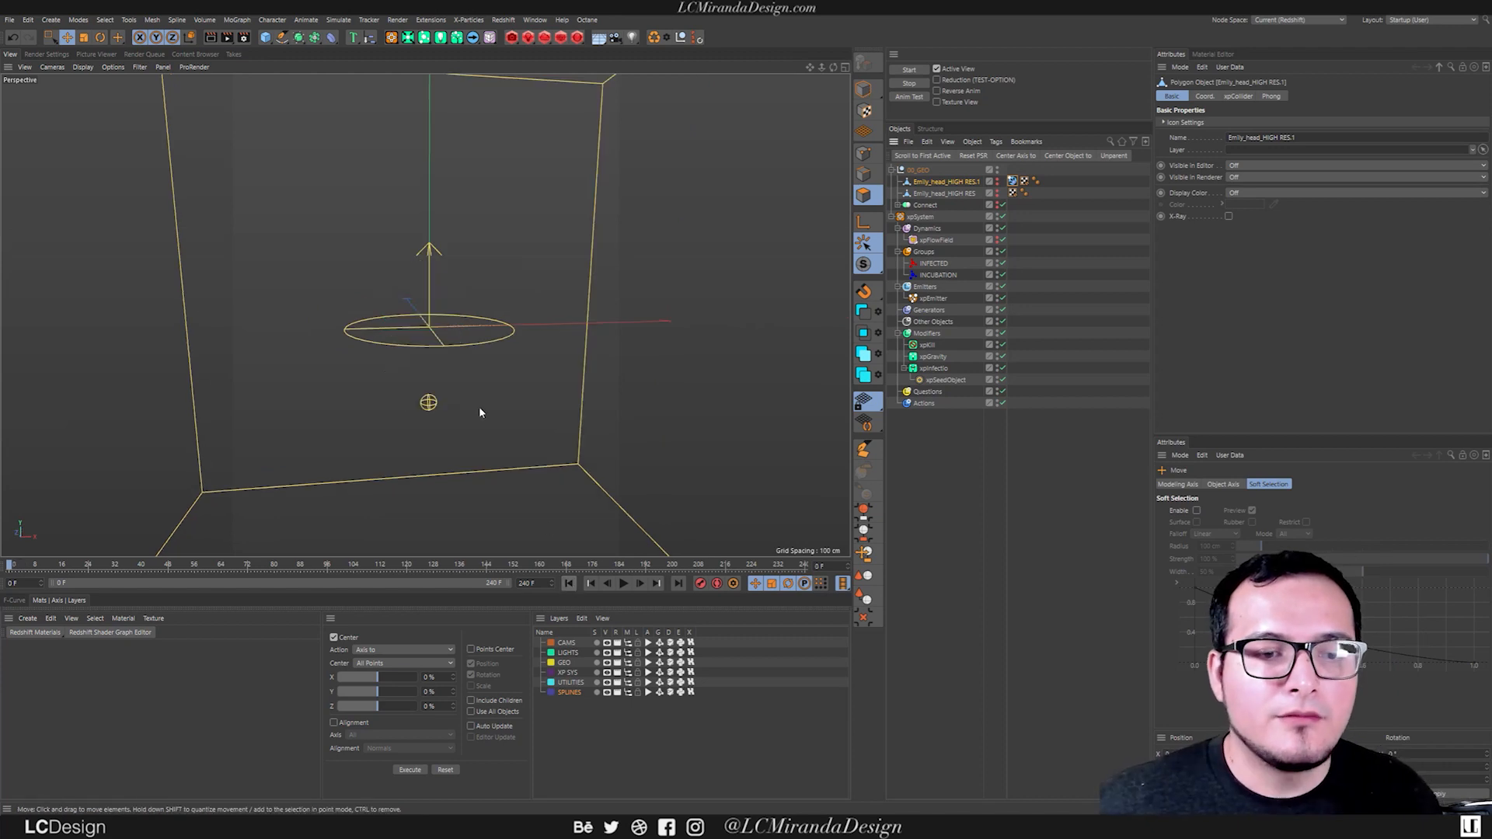
pyautogui.click(624, 585)
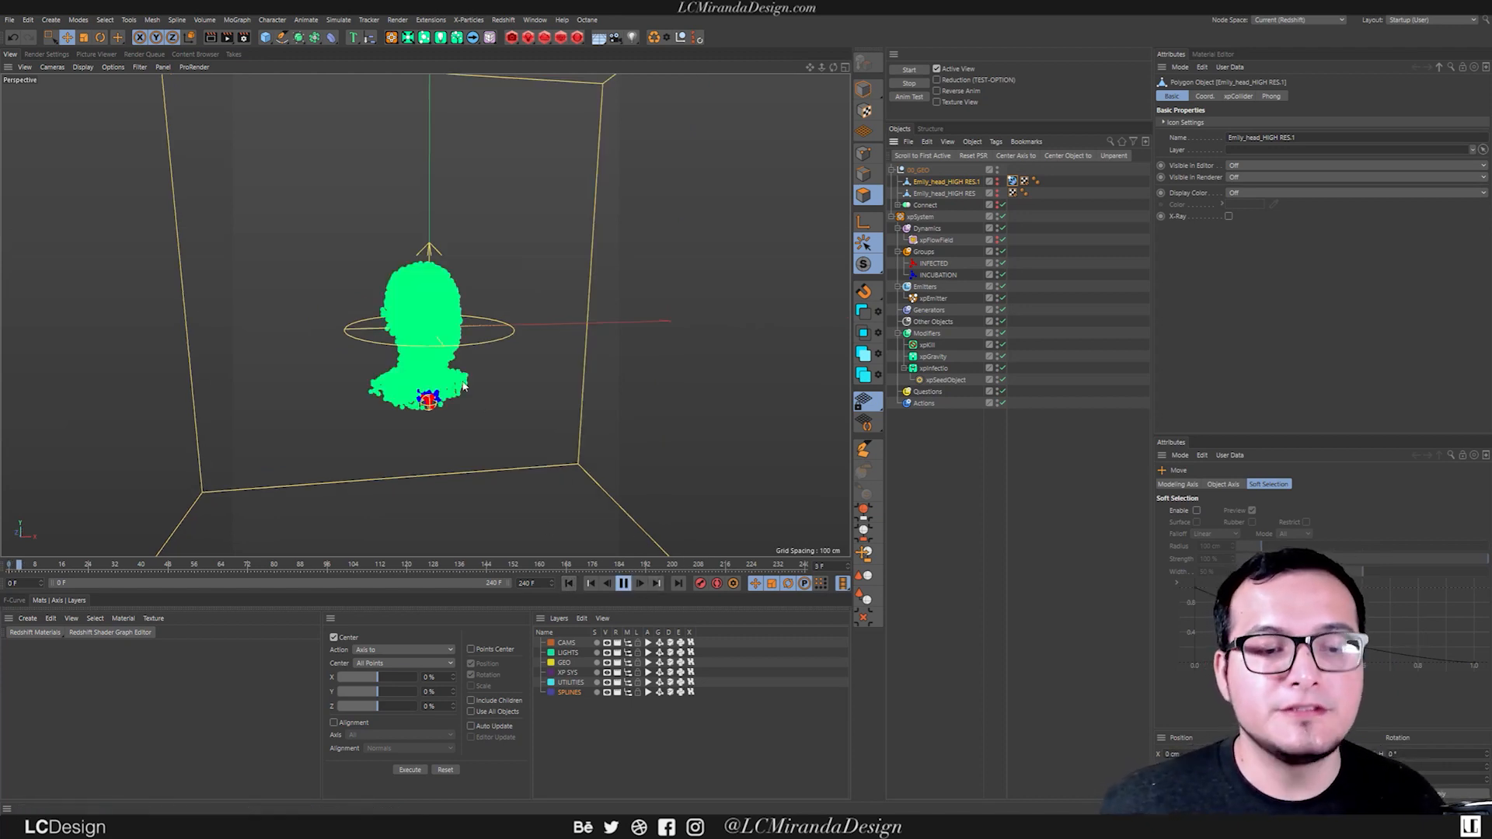
pyautogui.keyDown('alt'); pyautogui.moveTo(481, 397); pyautogui.dragTo(435, 348); pyautogui.keyUp('alt')
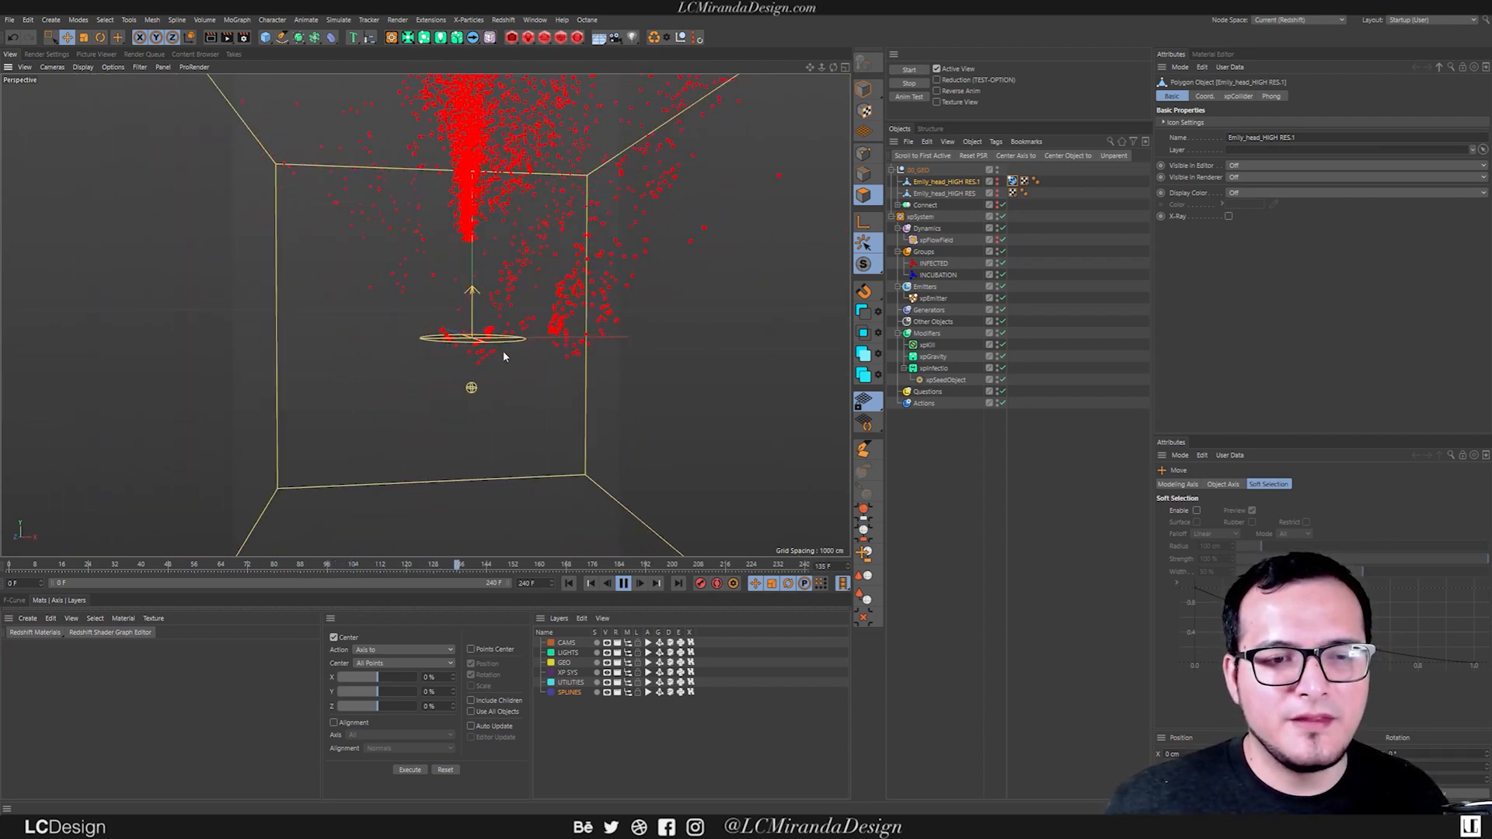
pyautogui.keyDown('alt'); pyautogui.moveTo(486, 288); pyautogui.dragTo(391, 338, button='right'); pyautogui.keyUp('alt')
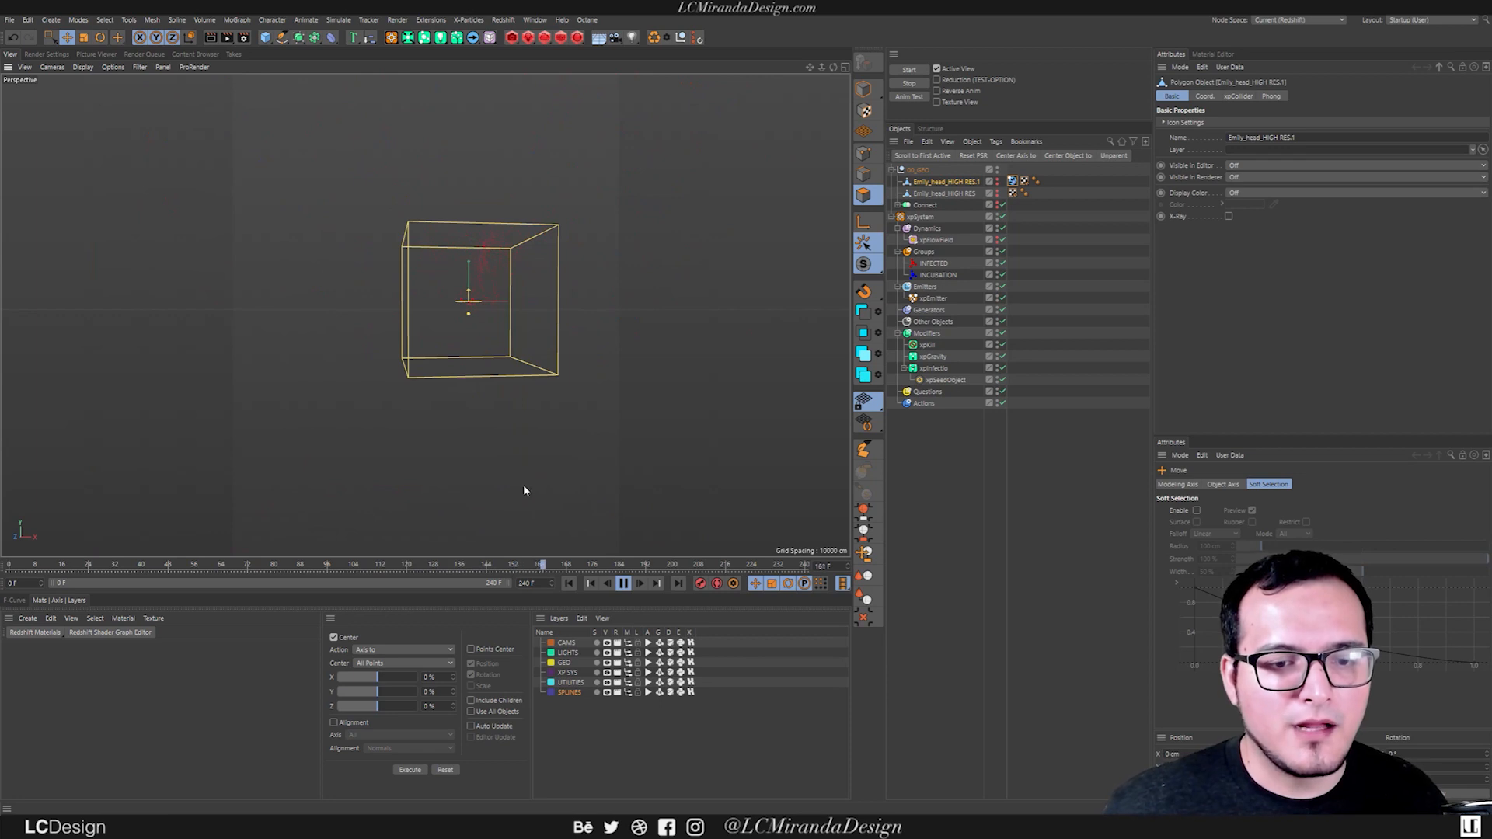
pyautogui.click(568, 582)
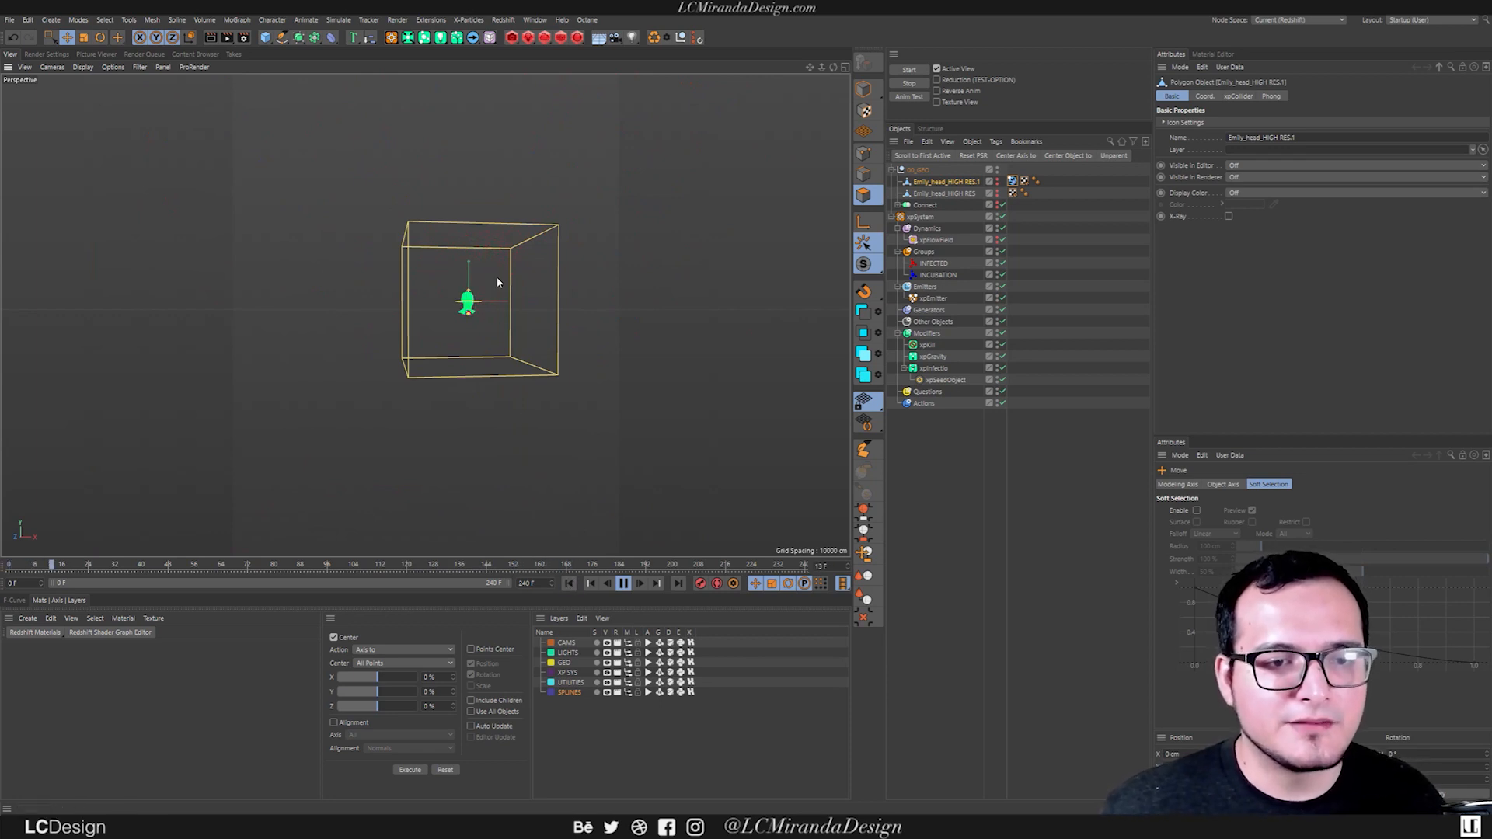
pyautogui.keyDown('alt'); pyautogui.moveTo(484, 283); pyautogui.dragTo(517, 260, button='right'); pyautogui.keyUp('alt')
pyautogui.keyDown('alt'); pyautogui.moveTo(412, 330); pyautogui.dragTo(439, 325); pyautogui.keyUp('alt')
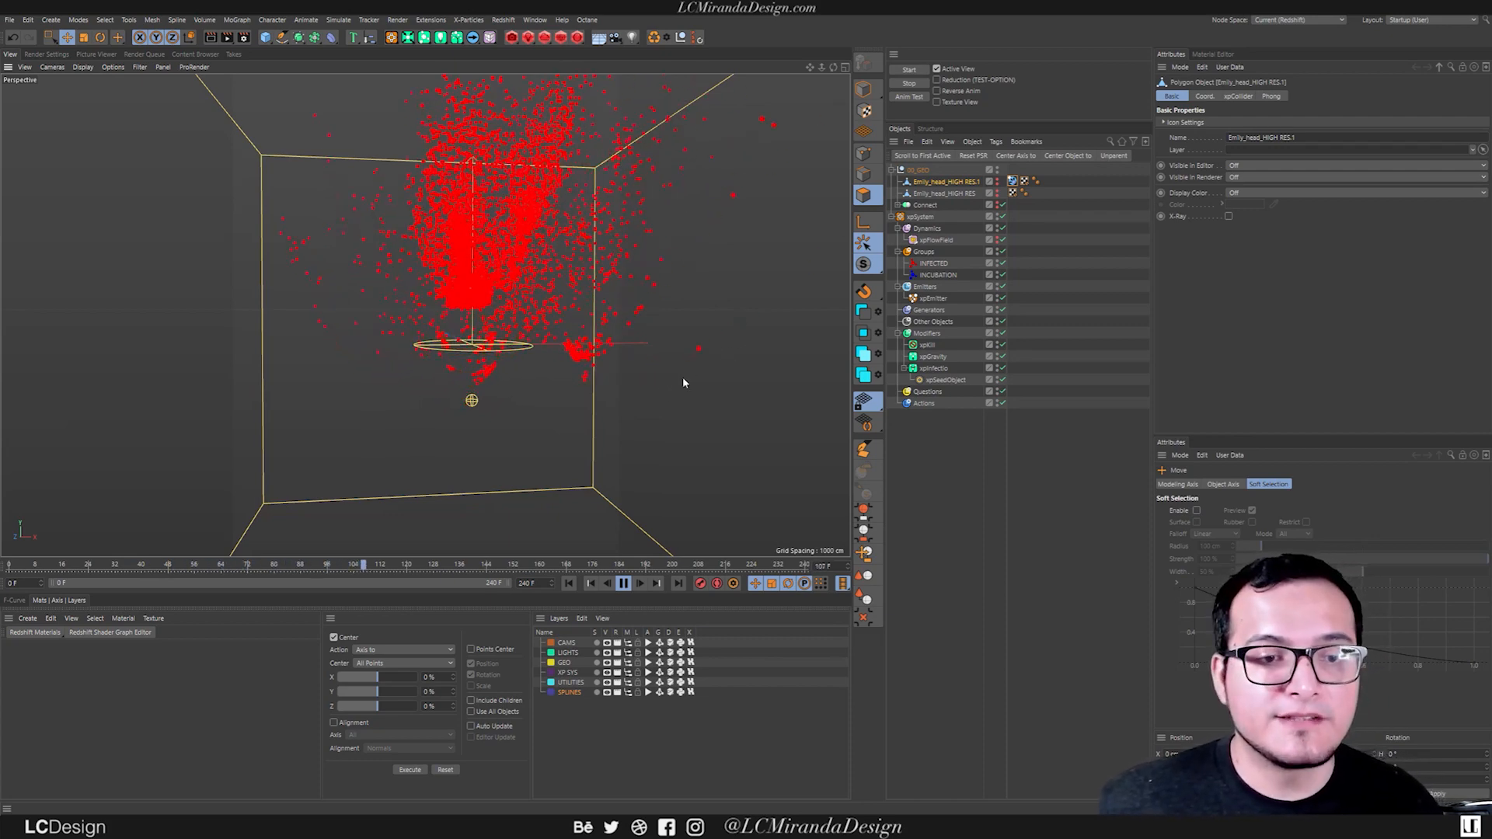
pyautogui.click(626, 583)
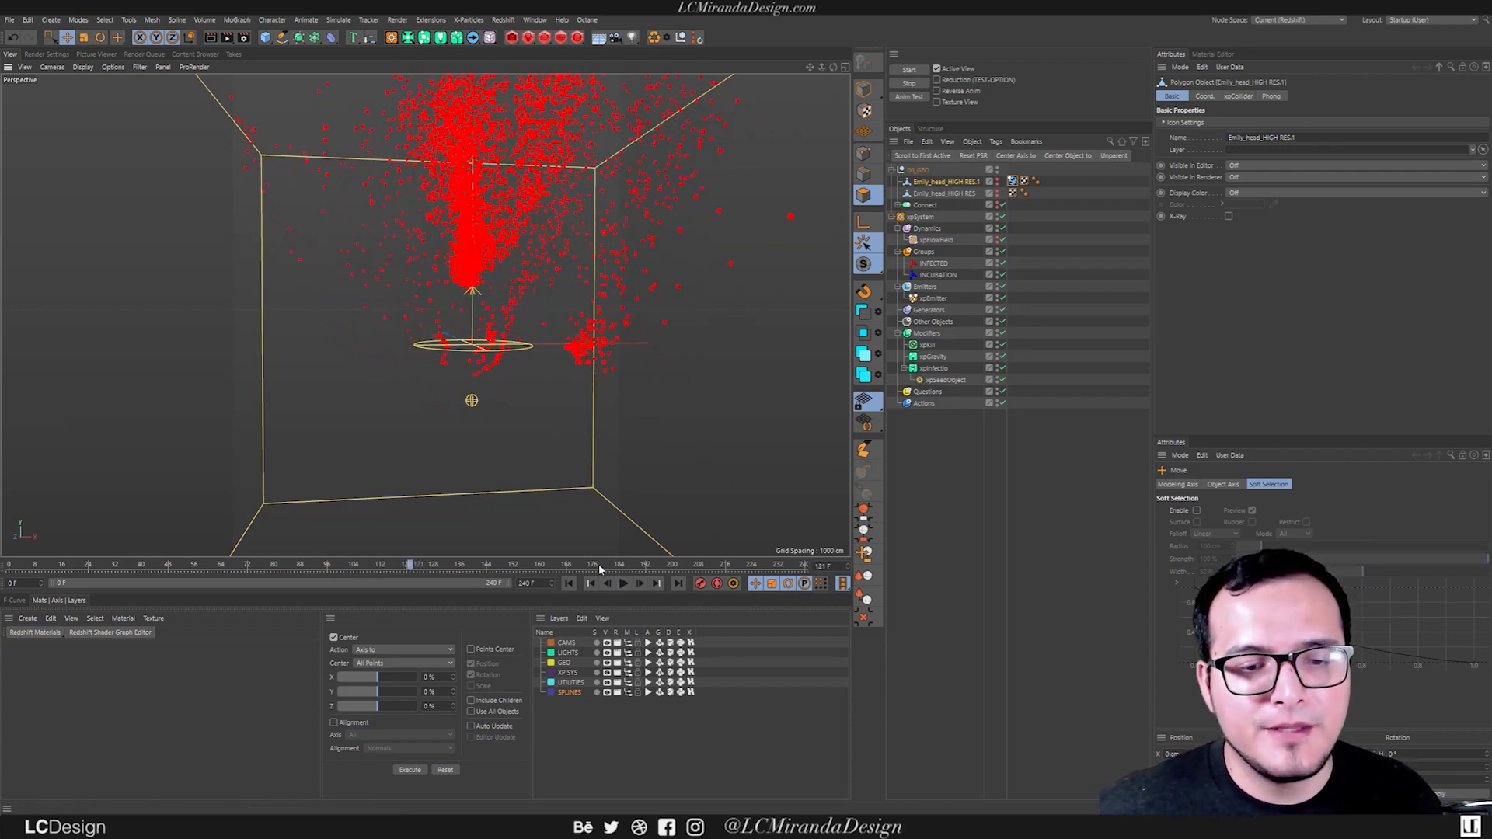
pyautogui.click(567, 583)
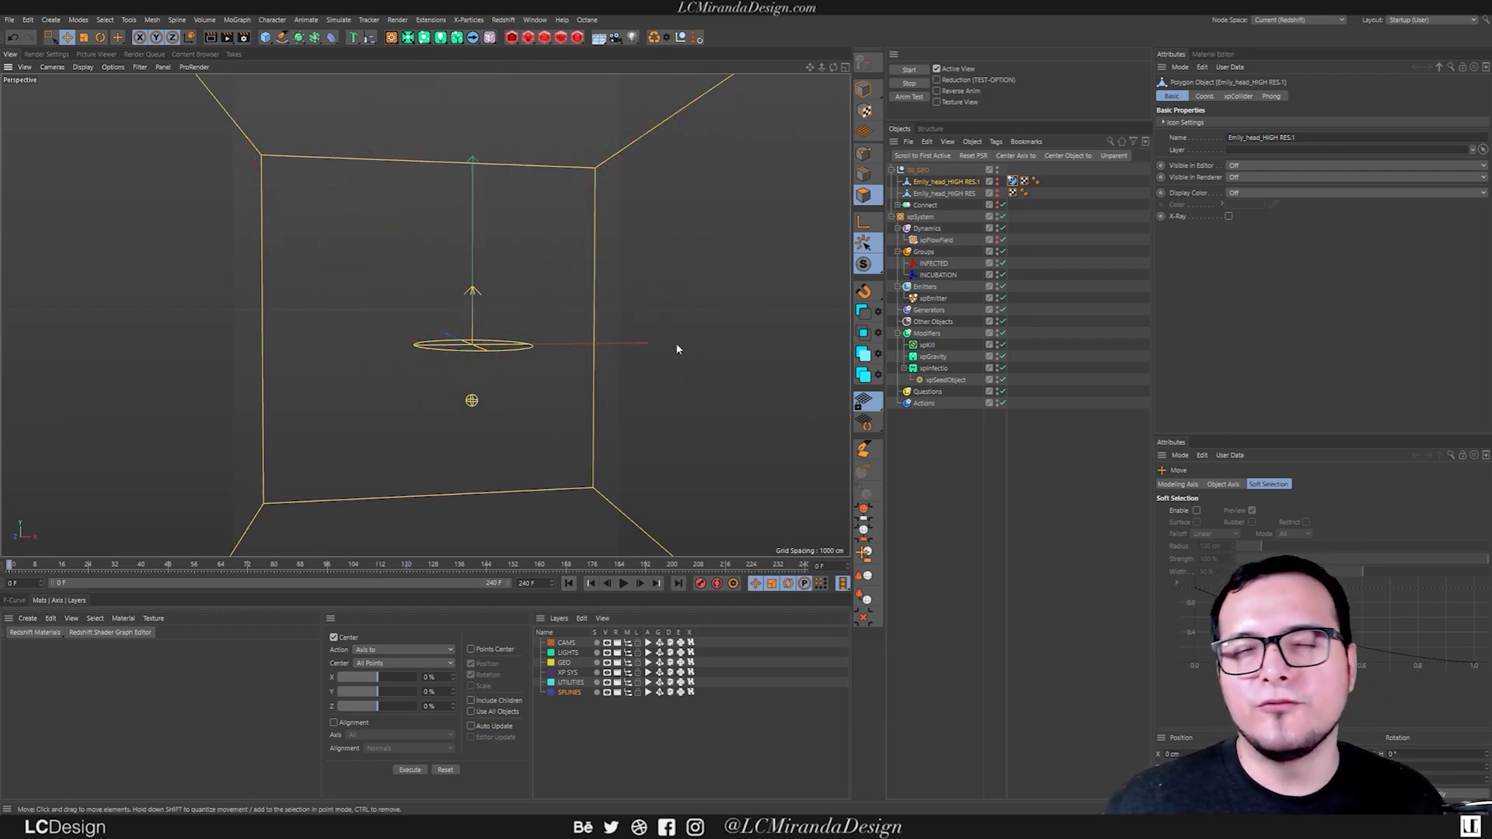
# Add an xpTurbulence modifier limited to the INFECTED group and play the simulation to preview its effect.
pyautogui.click(928, 334)
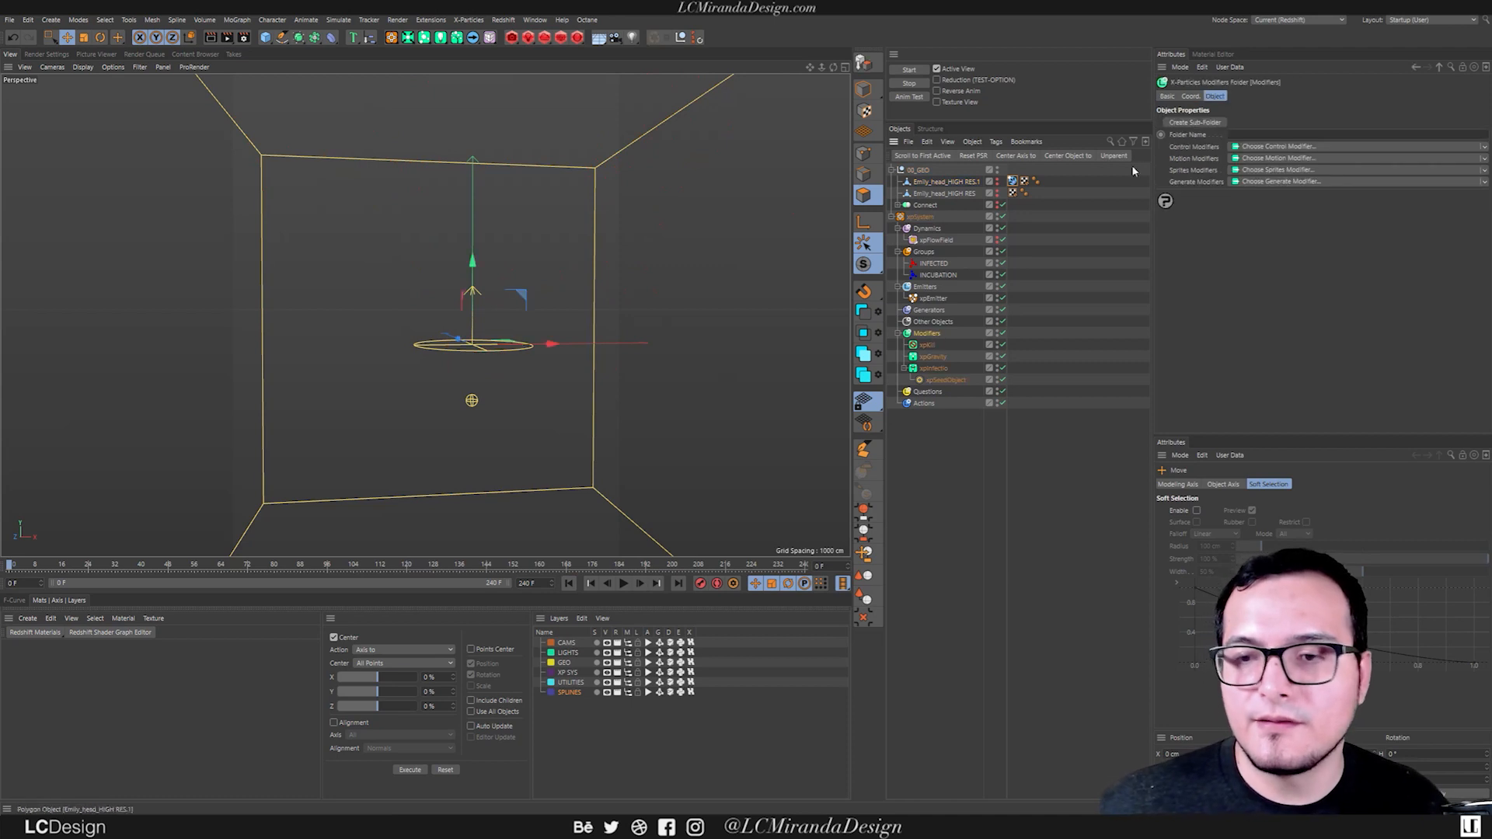
pyautogui.click(1278, 158)
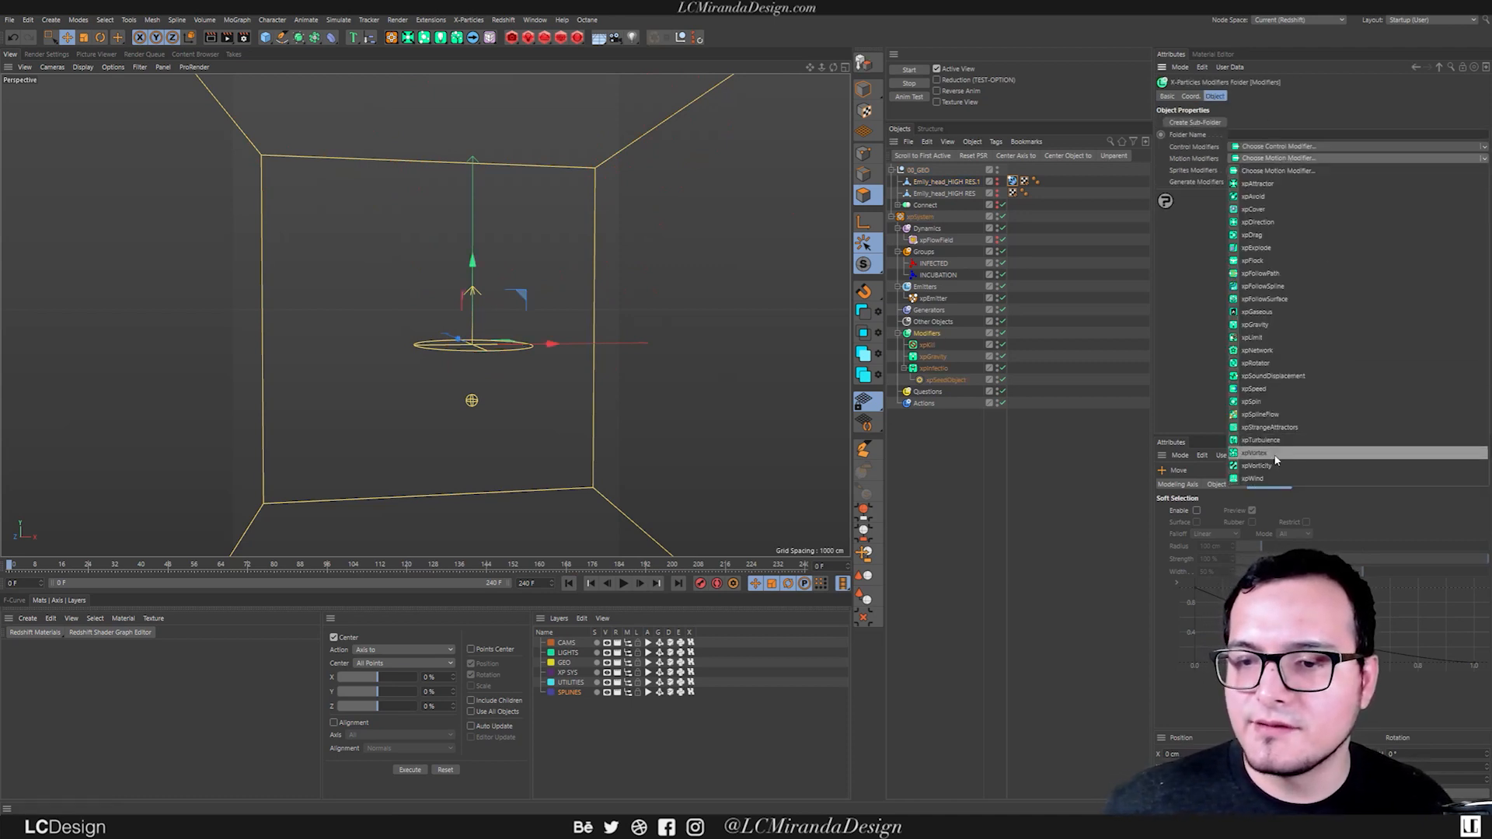
pyautogui.click(1275, 440)
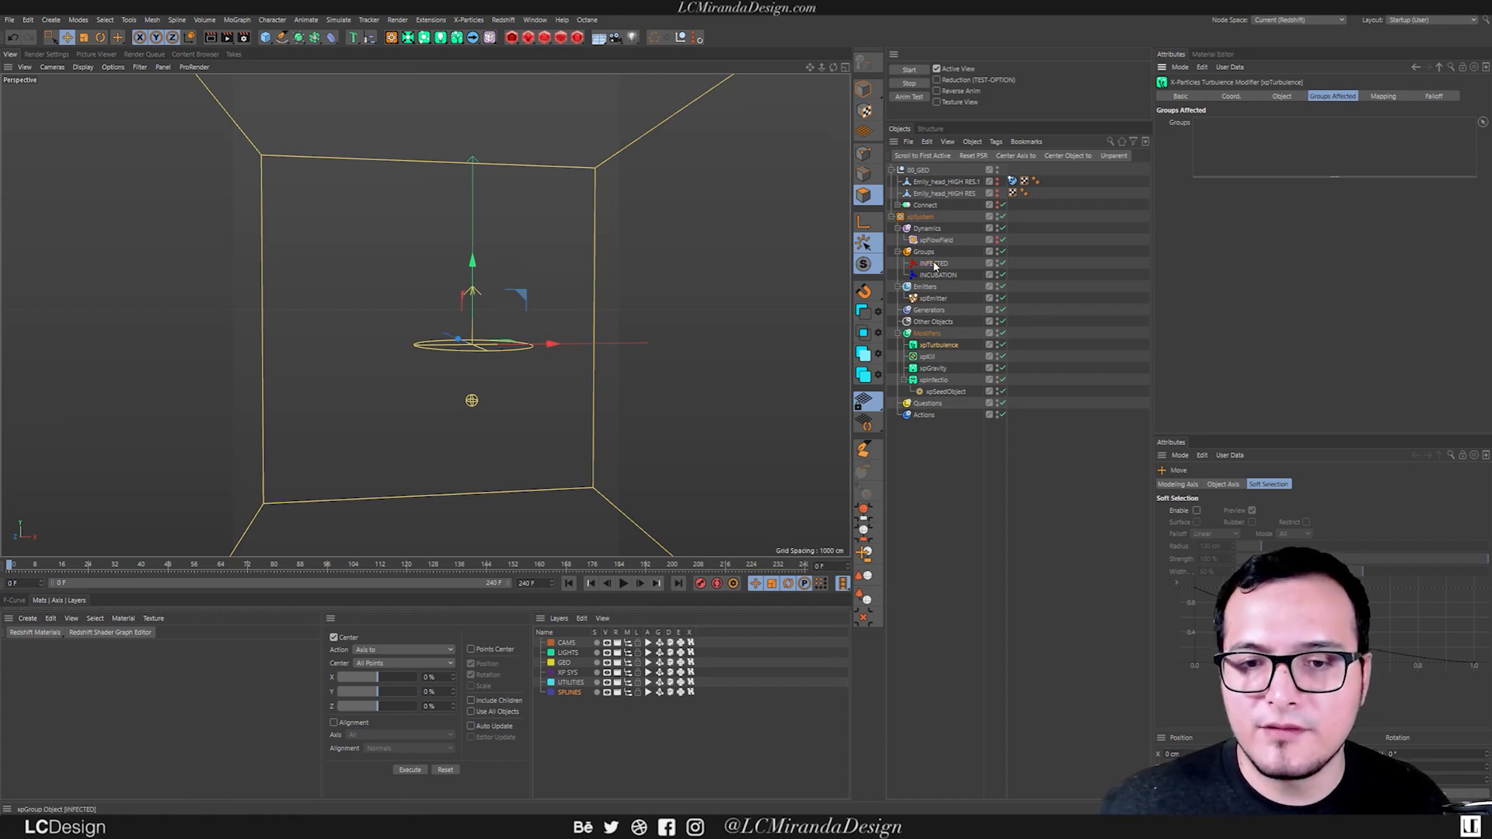
pyautogui.moveTo(1278, 142); pyautogui.dragTo(1279, 144)
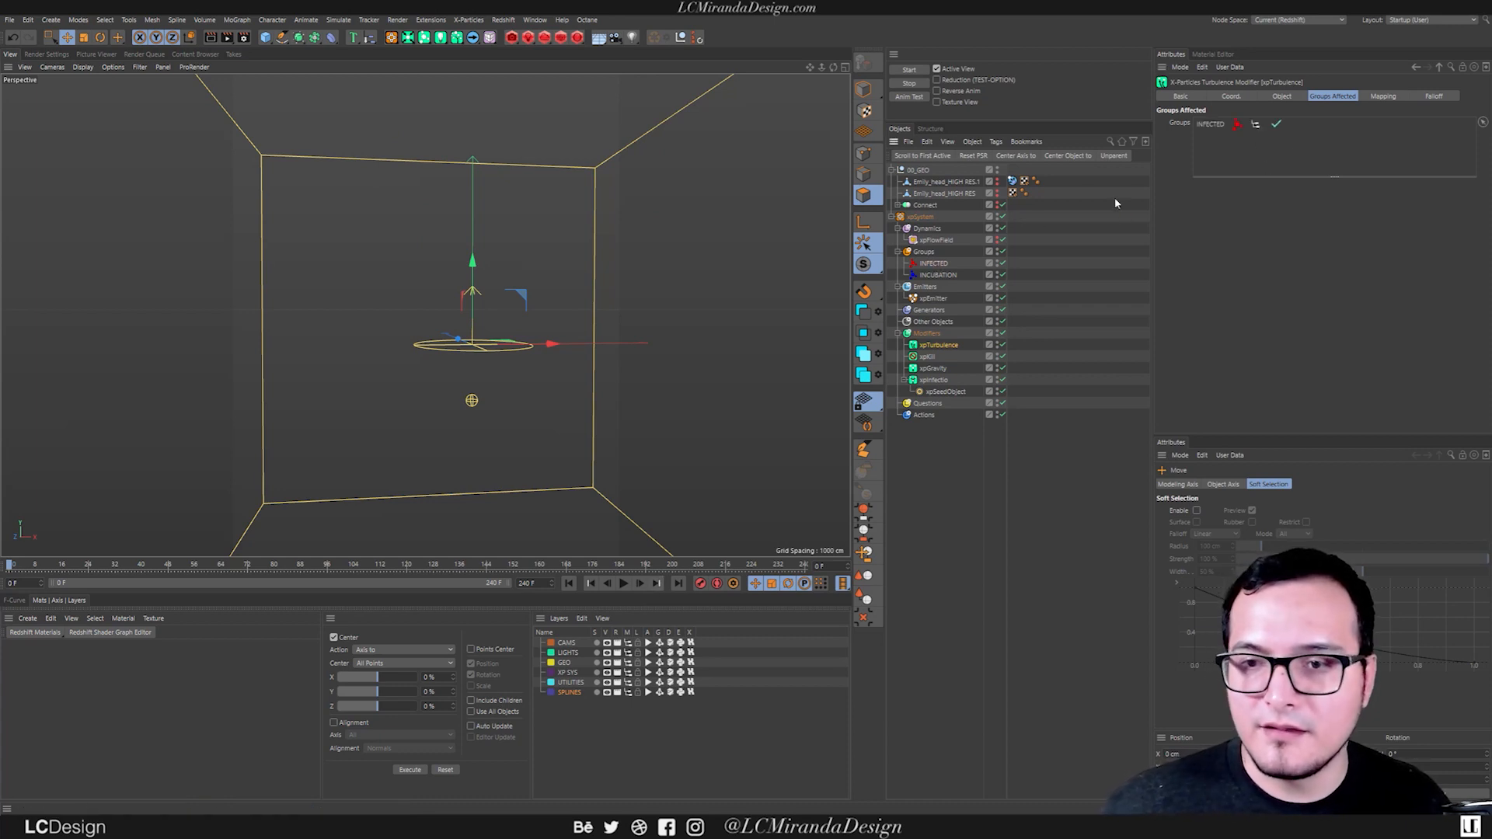
pyautogui.click(625, 584)
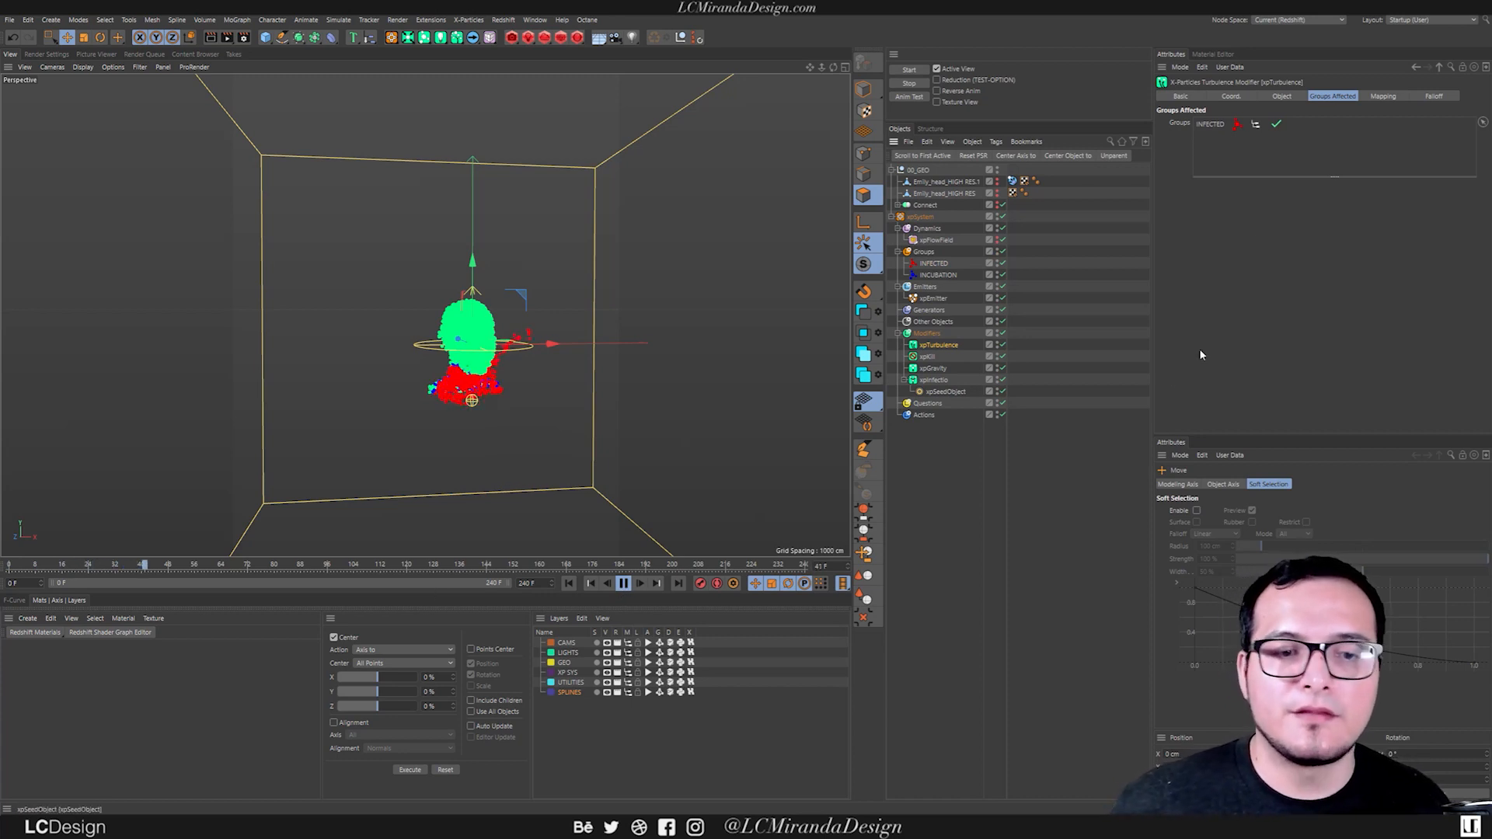
# Lower the xpTurbulence strength to 20 and watch the particles from farther away during playback.
pyautogui.click(1283, 96)
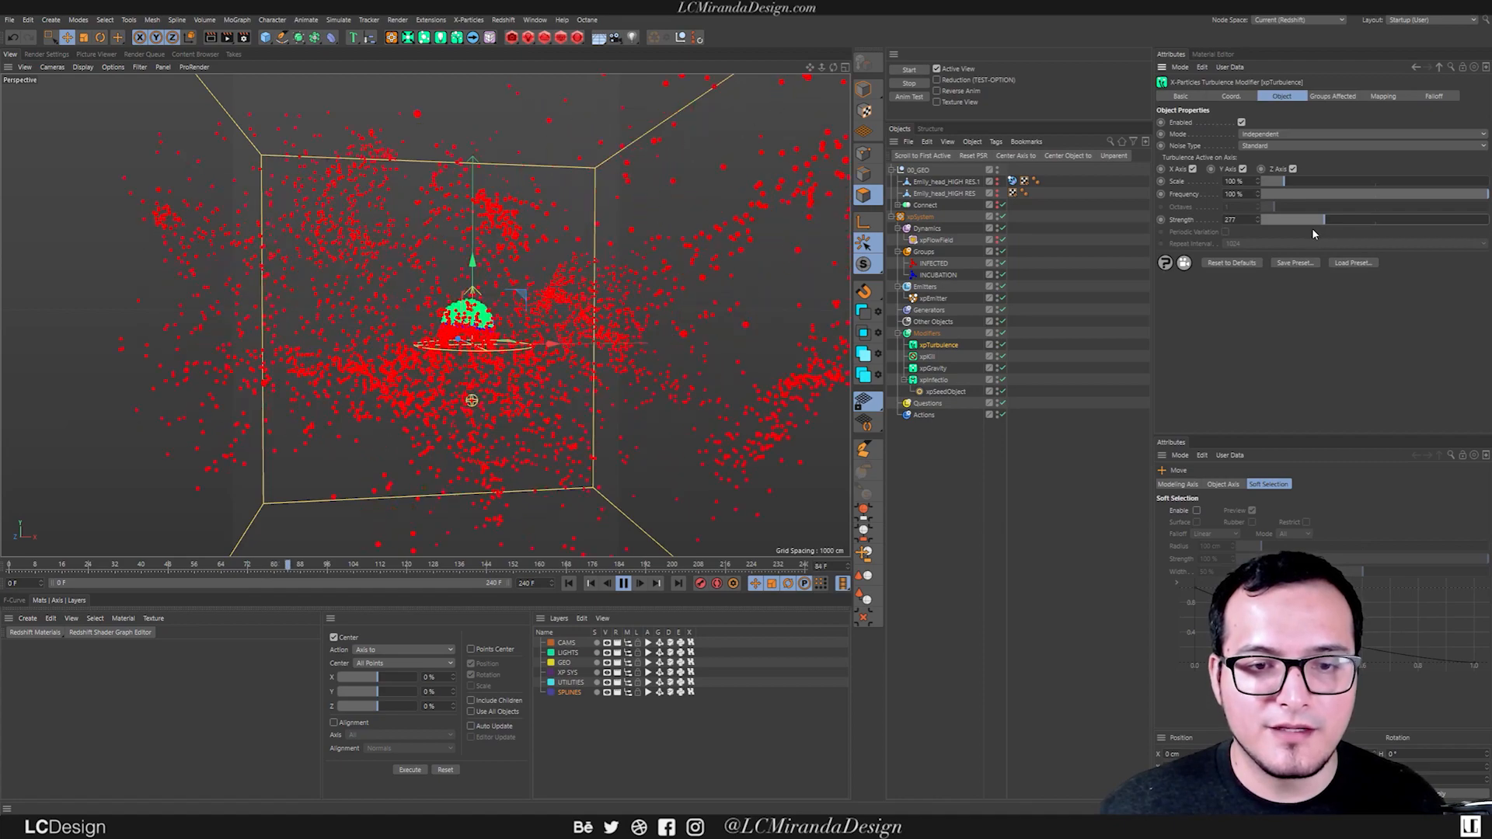
pyautogui.moveTo(1285, 225); pyautogui.dragTo(1142, 225)
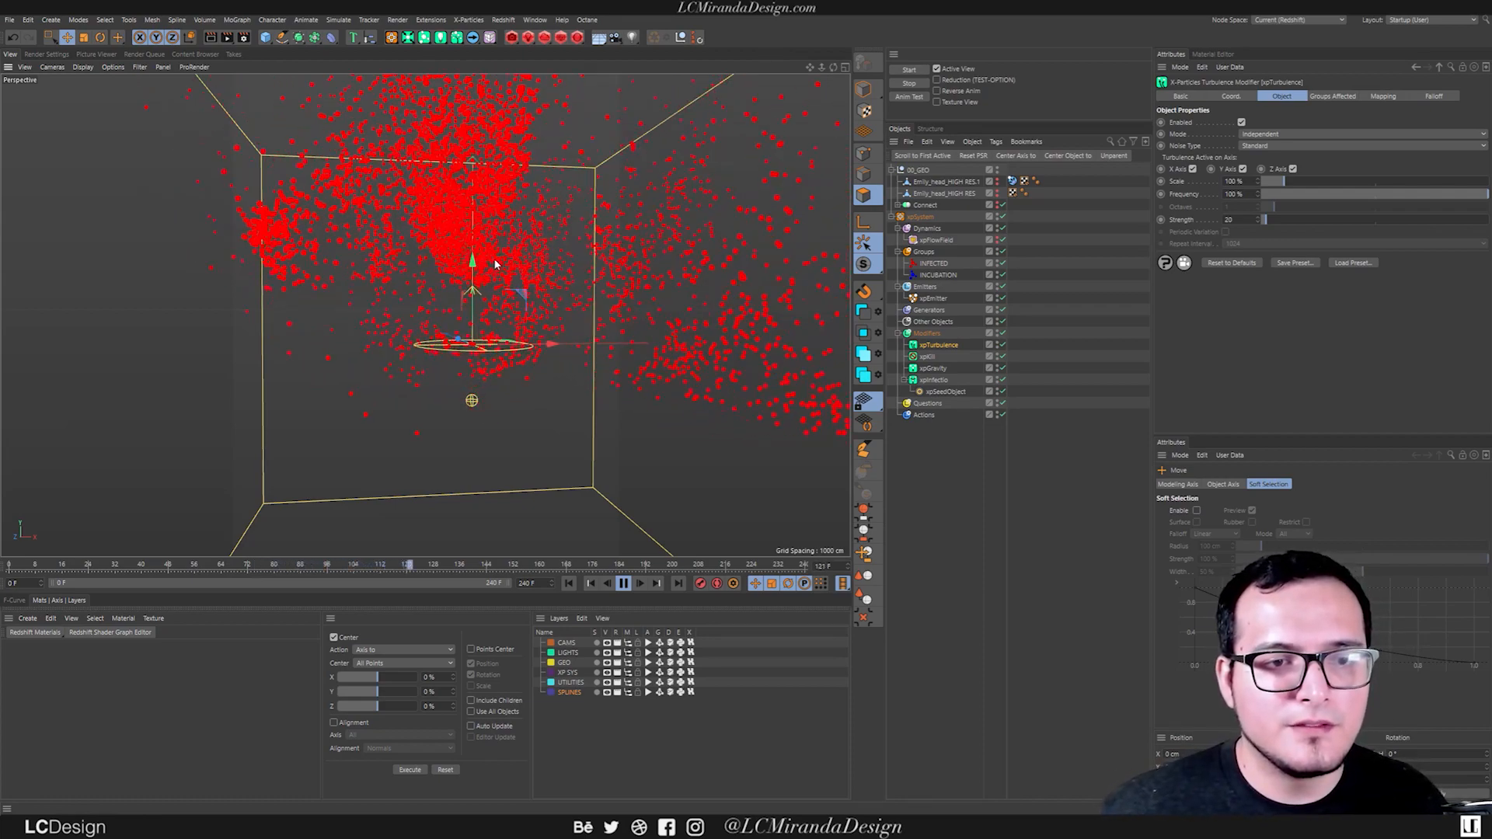
pyautogui.scroll(-5, 459, 219)
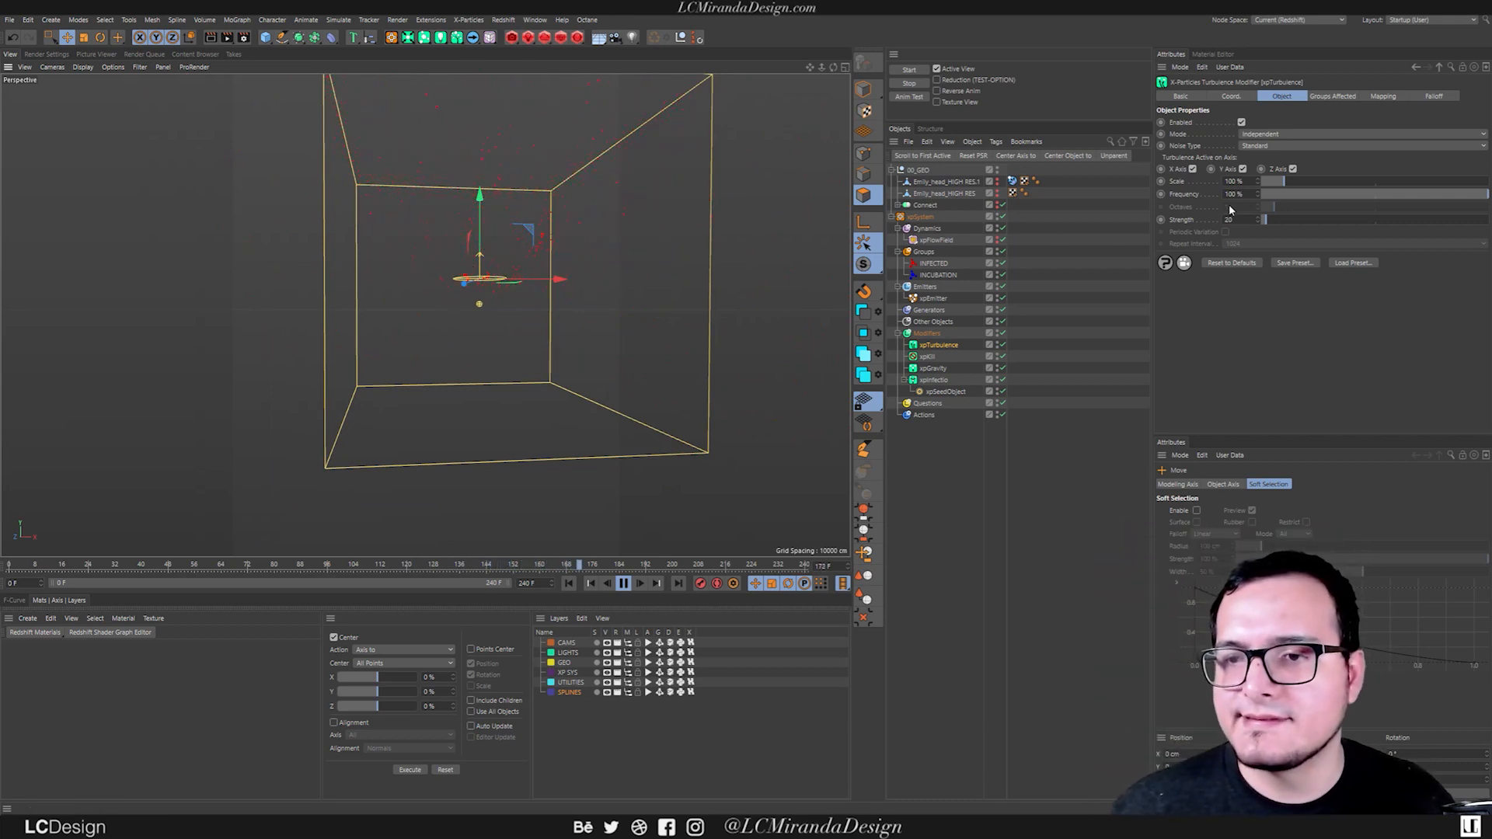
# Add an xpWind modifier, place it in the Modifiers folder, and view its effect on the head particles from the side.
pyautogui.click(931, 335)
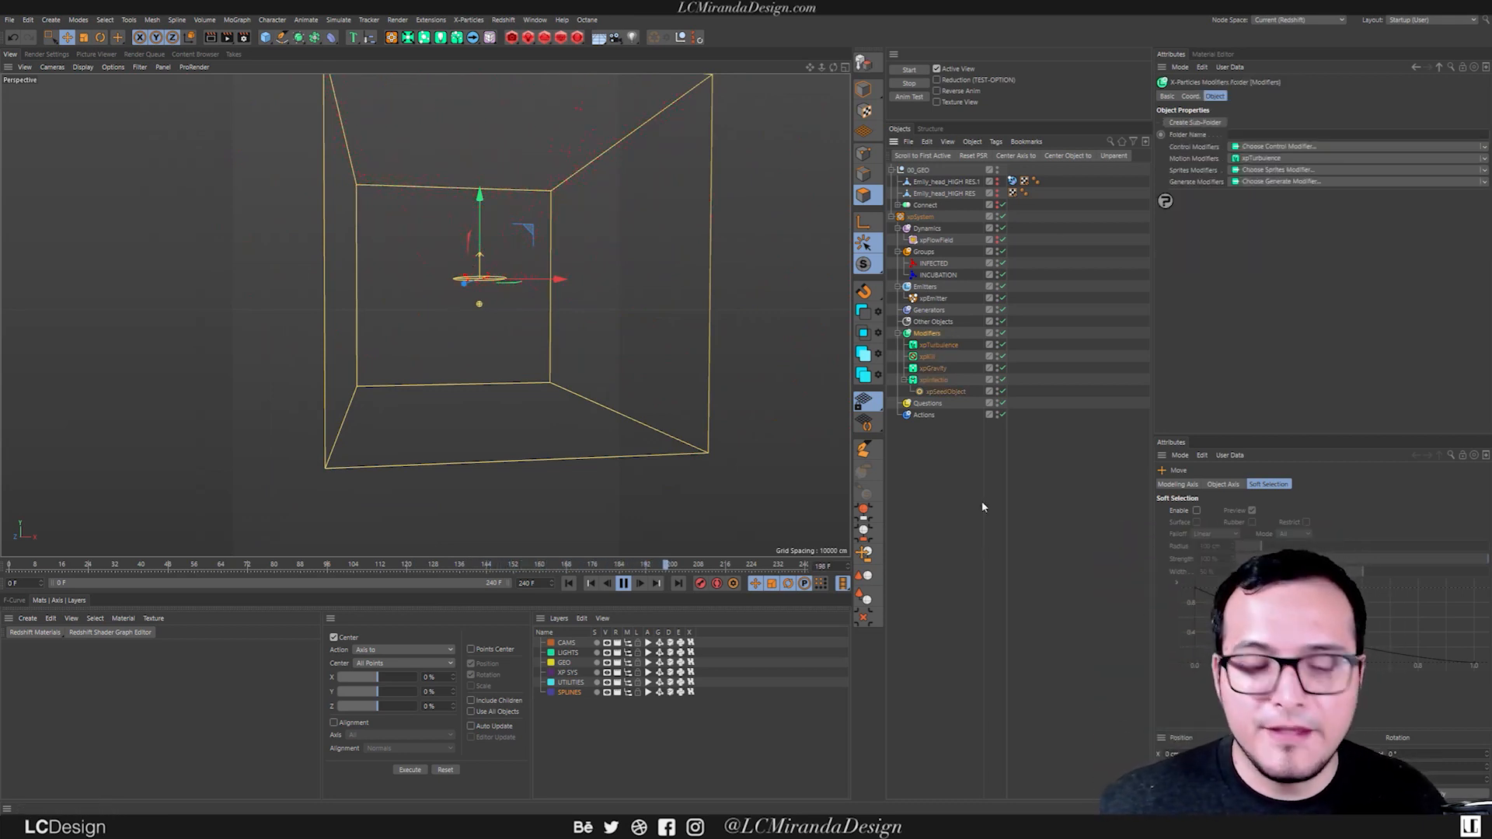
pyautogui.hotkey('shift', 'c')
pyautogui.write('xp')
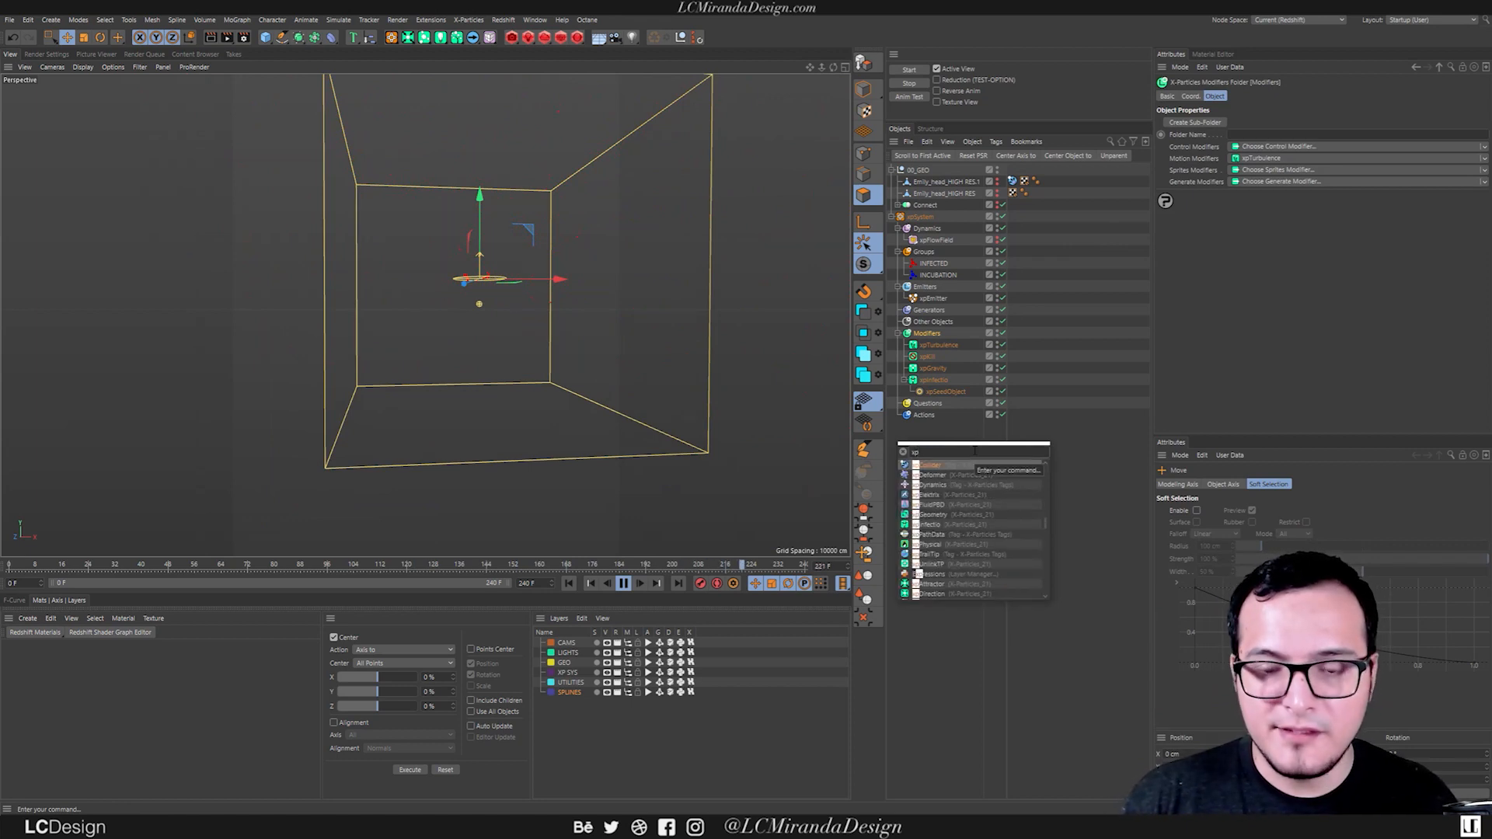
pyautogui.write('scale')
pyautogui.press('Return')
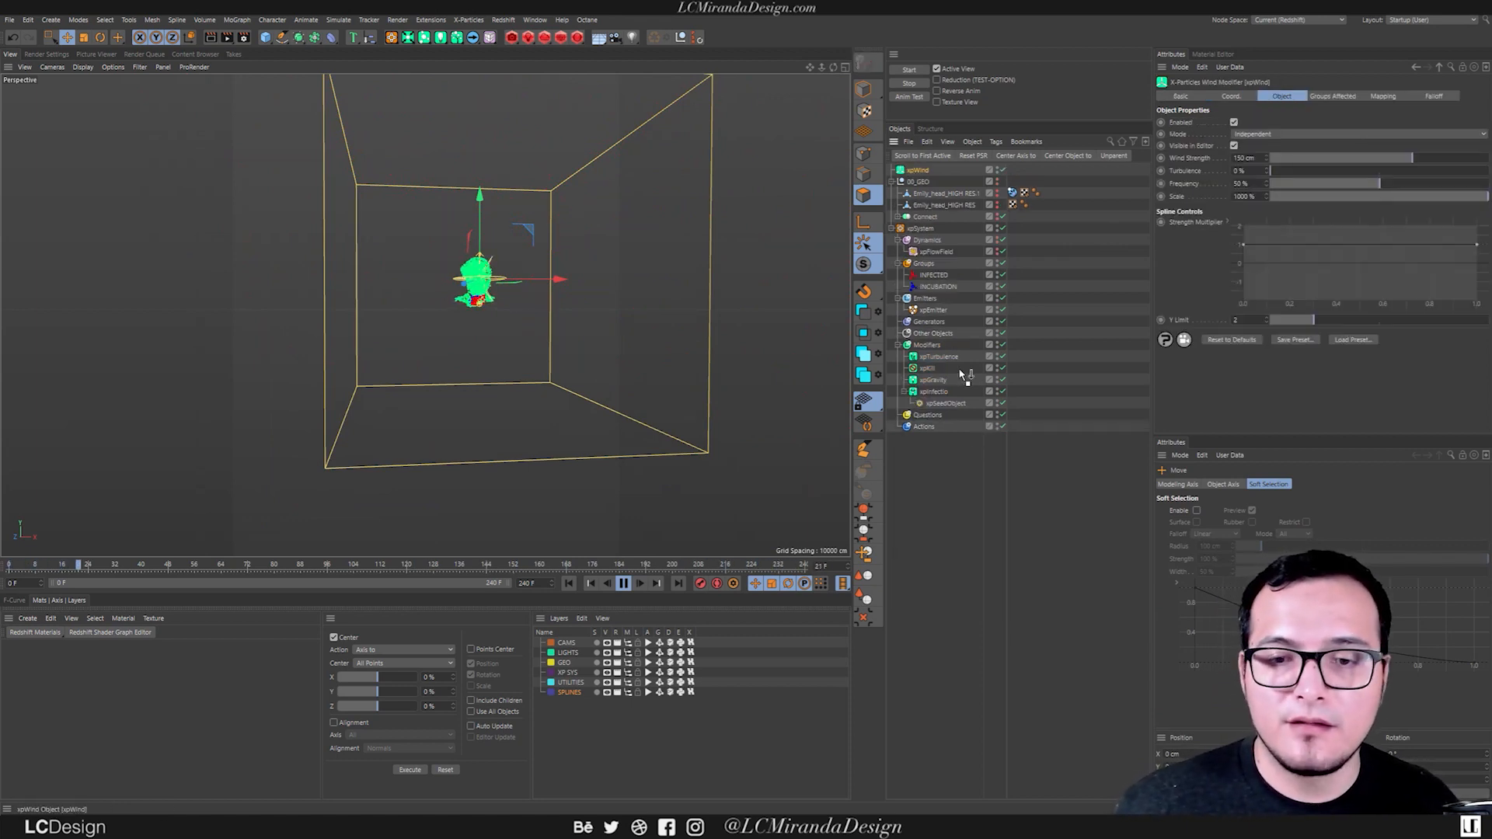
pyautogui.moveTo(930, 349); pyautogui.dragTo(929, 346)
pyautogui.keyDown('alt'); pyautogui.moveTo(513, 278); pyautogui.dragTo(626, 269); pyautogui.keyUp('alt')
pyautogui.scroll(3, 420, 293)
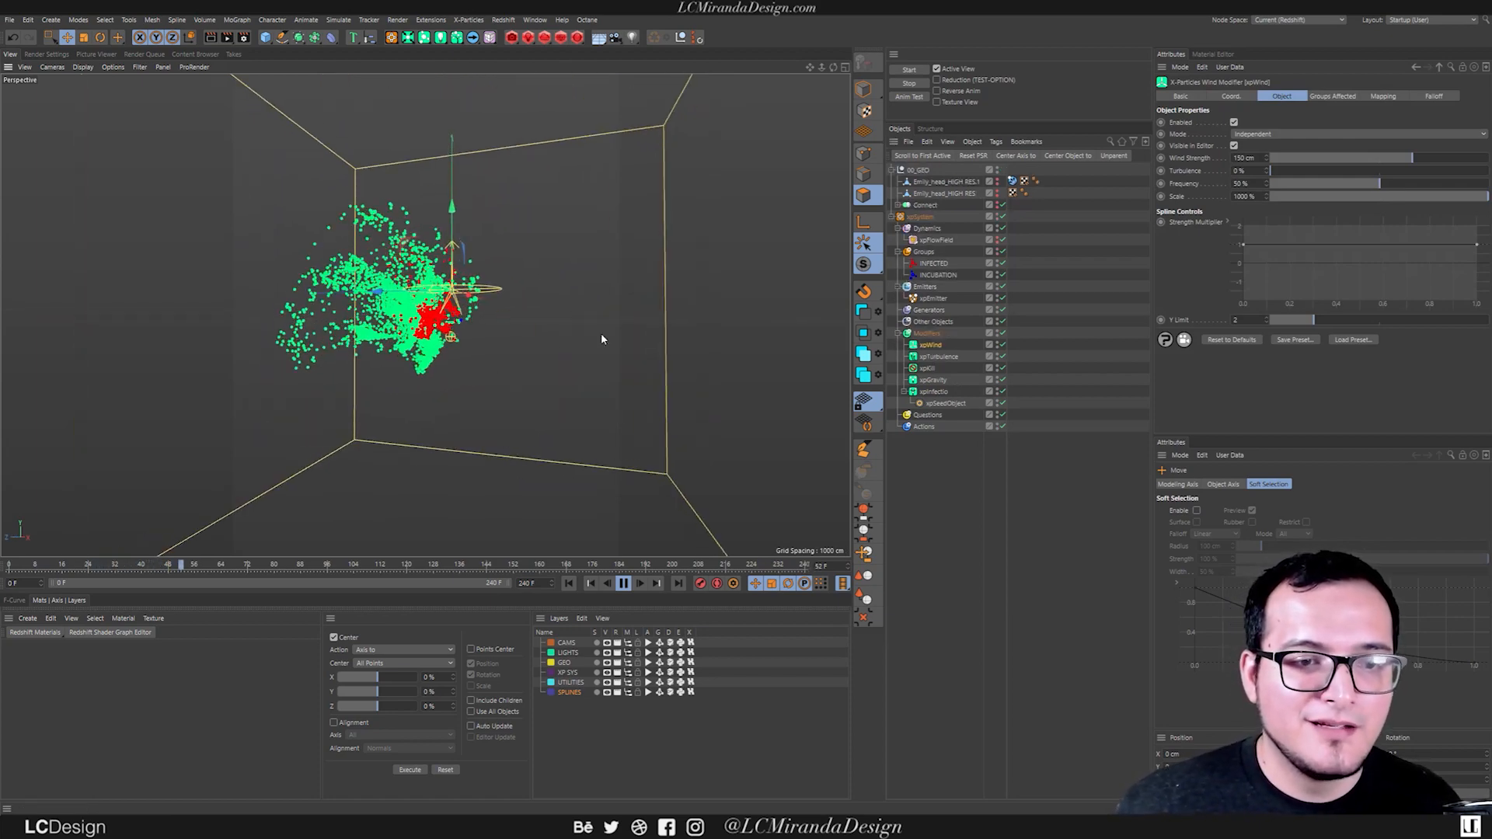
# Limit xpWind to the INFECTED group and rotate the wind so it blows upward while the simulation replays.
pyautogui.click(1332, 95)
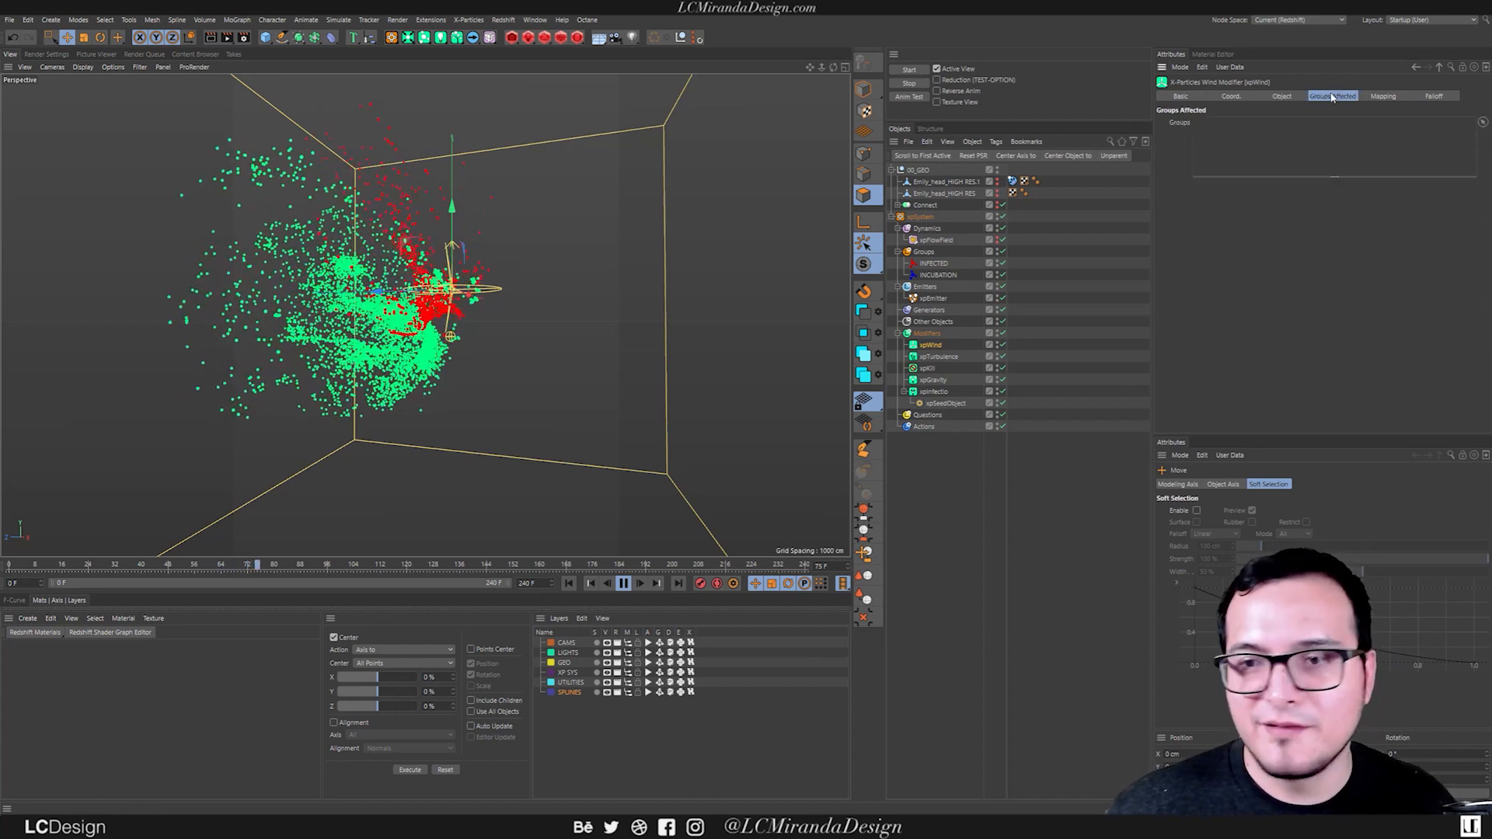
pyautogui.moveTo(933, 264); pyautogui.dragTo(1313, 124)
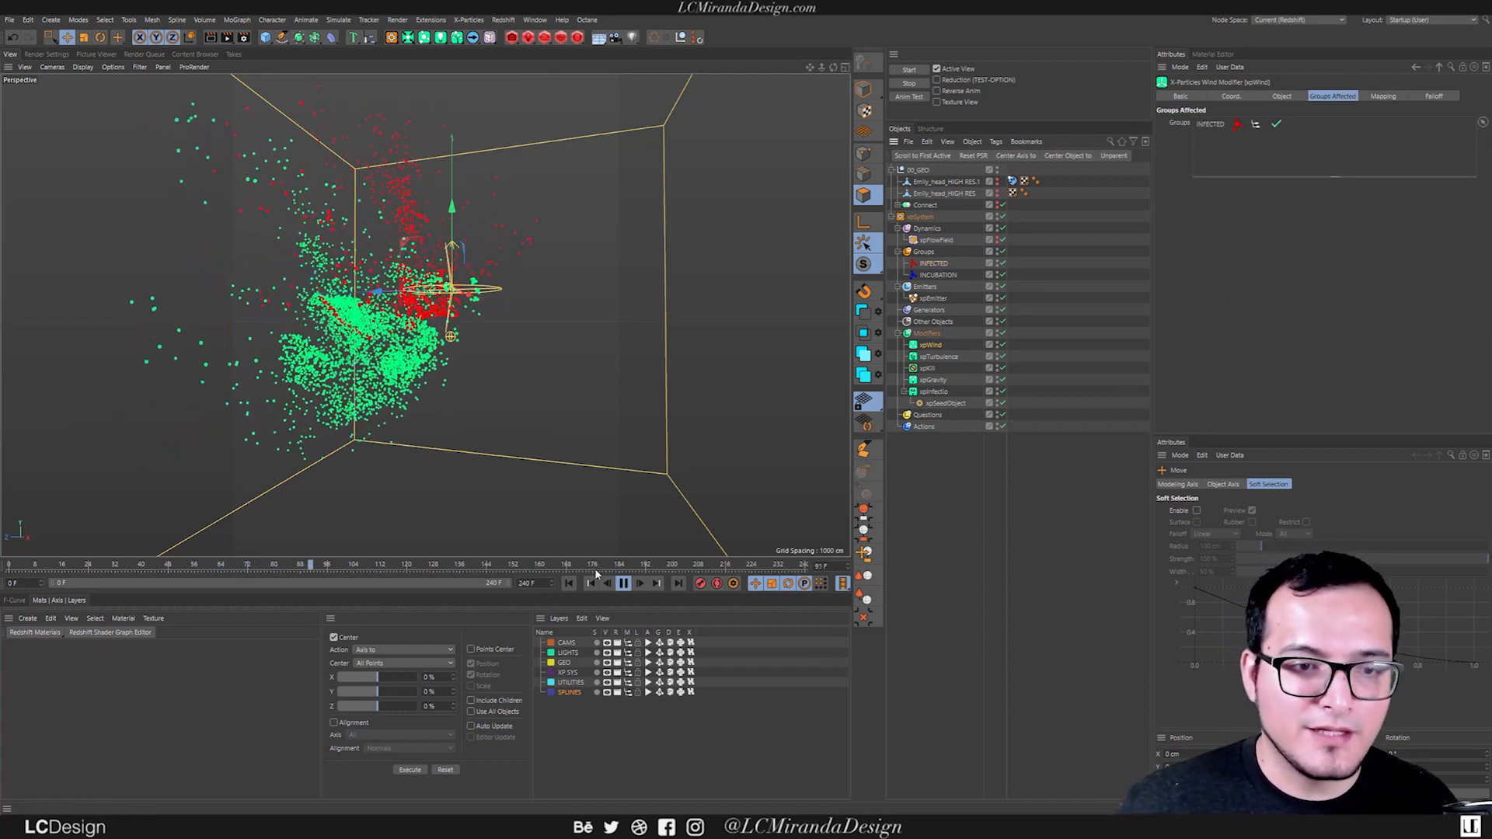
pyautogui.click(569, 583)
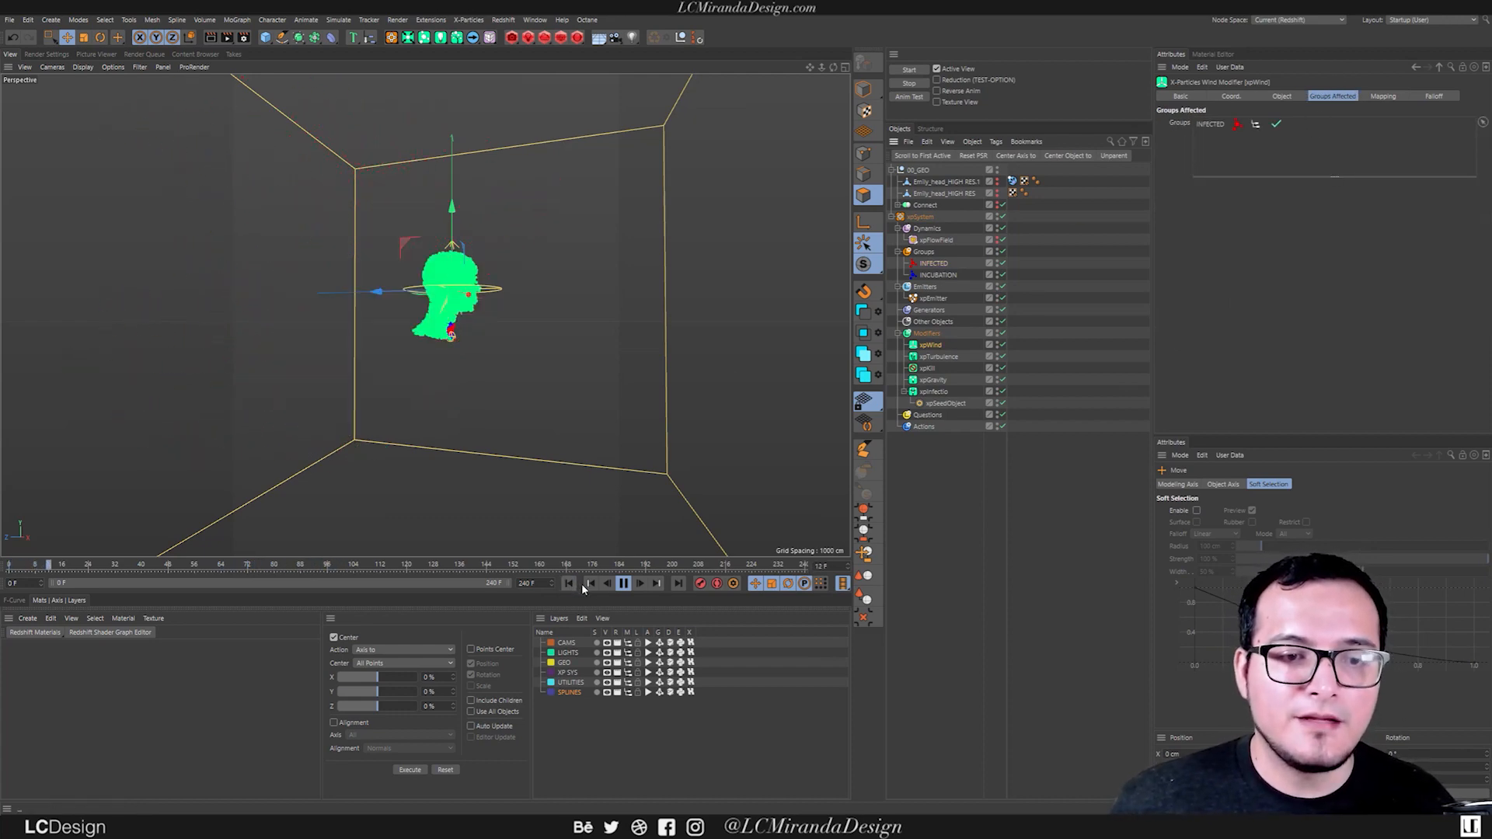
pyautogui.press('r')
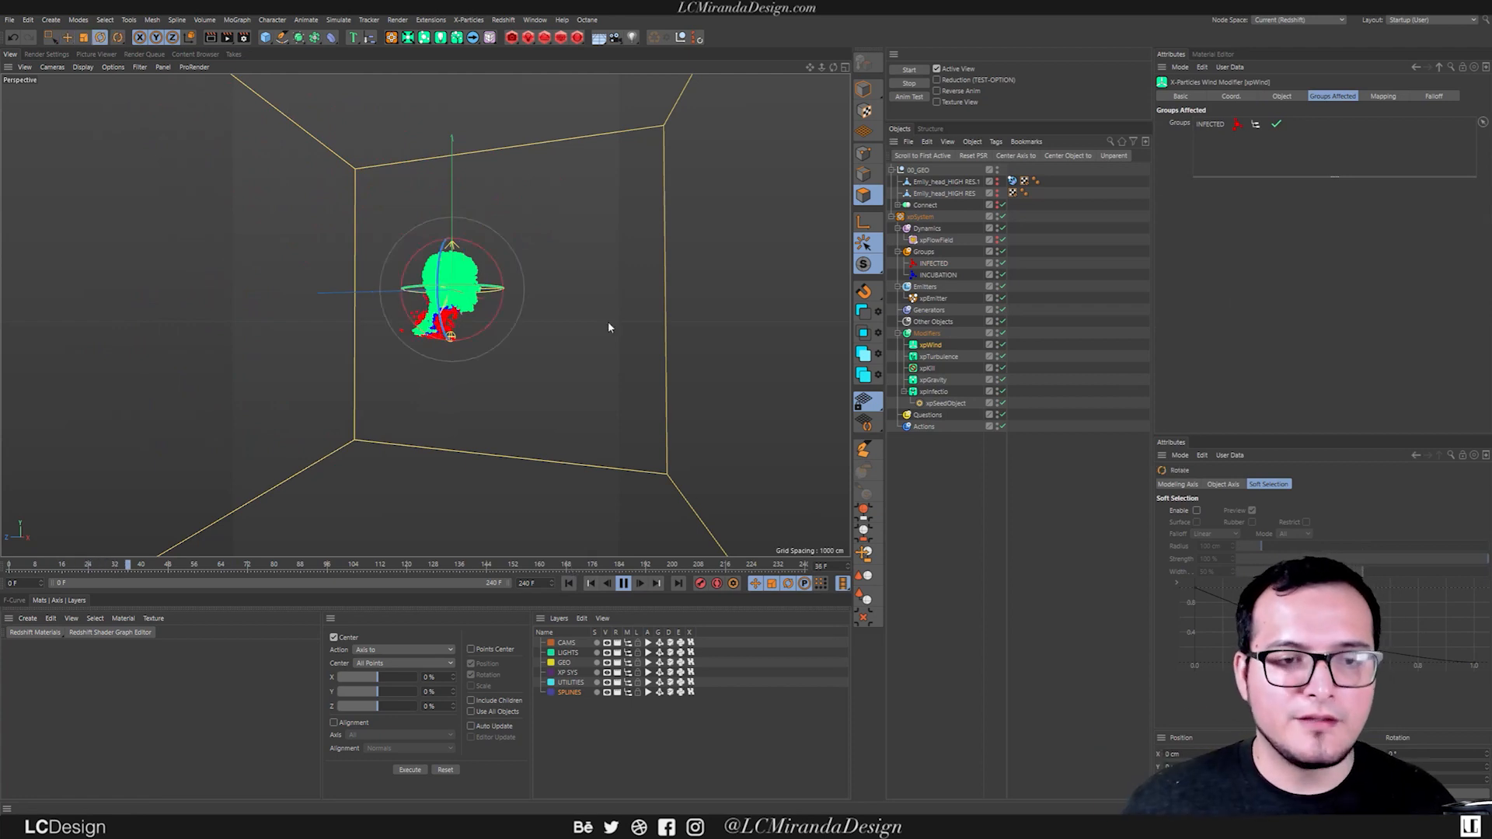
pyautogui.moveTo(492, 256); pyautogui.dragTo(330, 309)
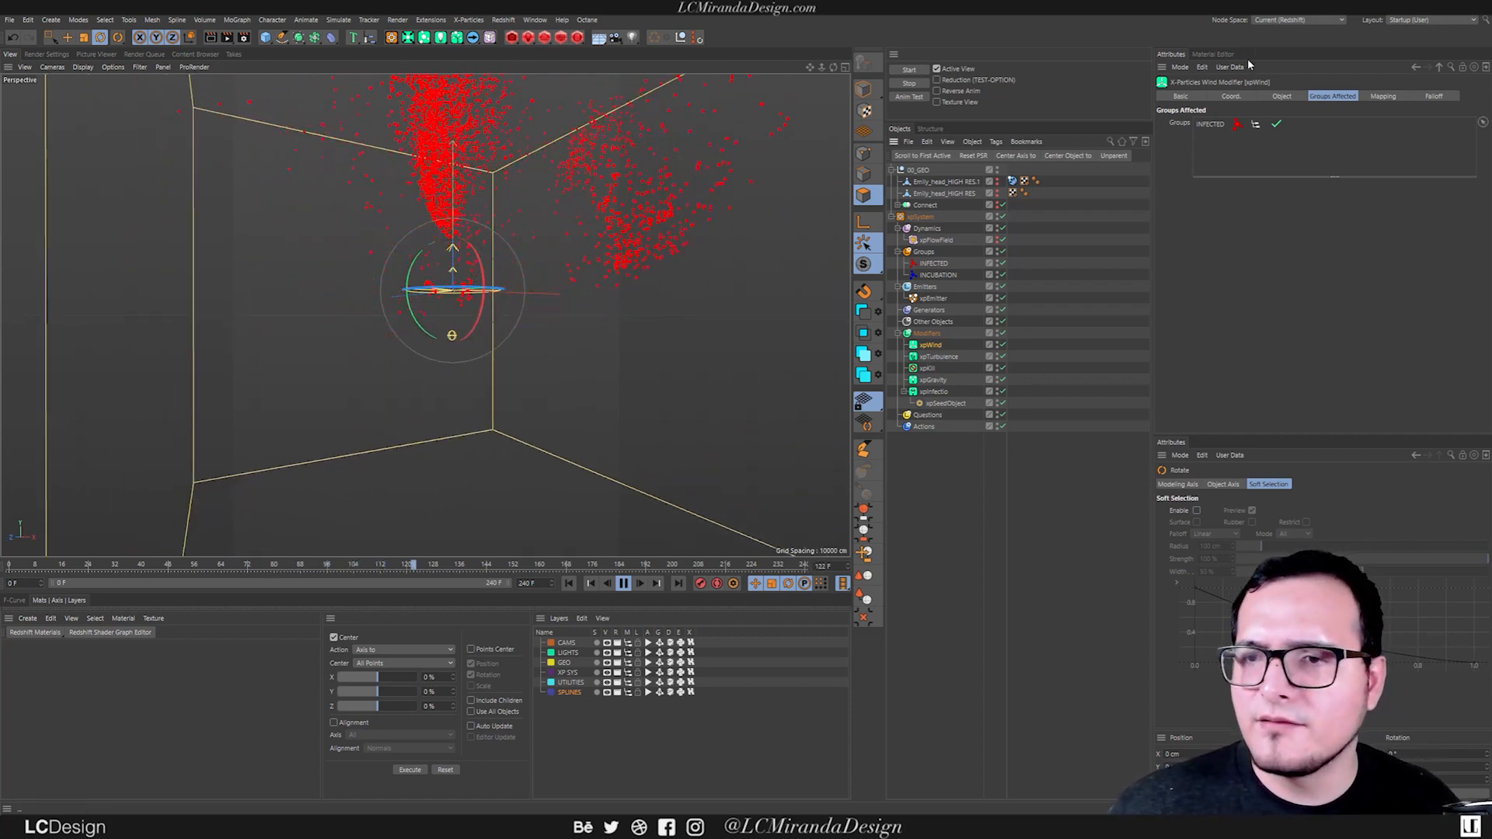
# Reduce the wind strength to 81 cm, replay the simulation to inspect the particle motion, and stop playback.
pyautogui.click(1281, 96)
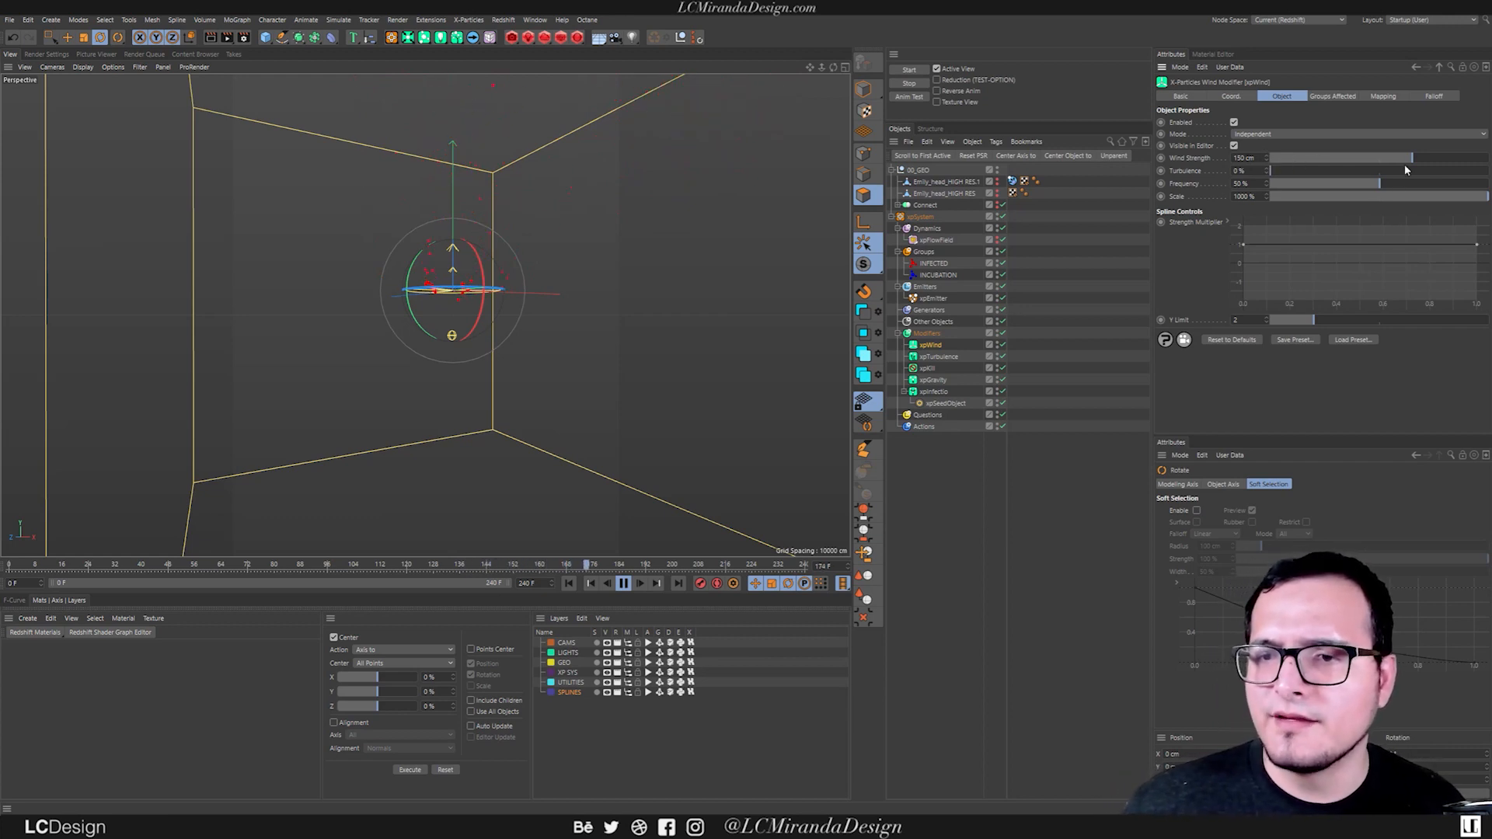
pyautogui.moveTo(1409, 160); pyautogui.dragTo(1399, 159)
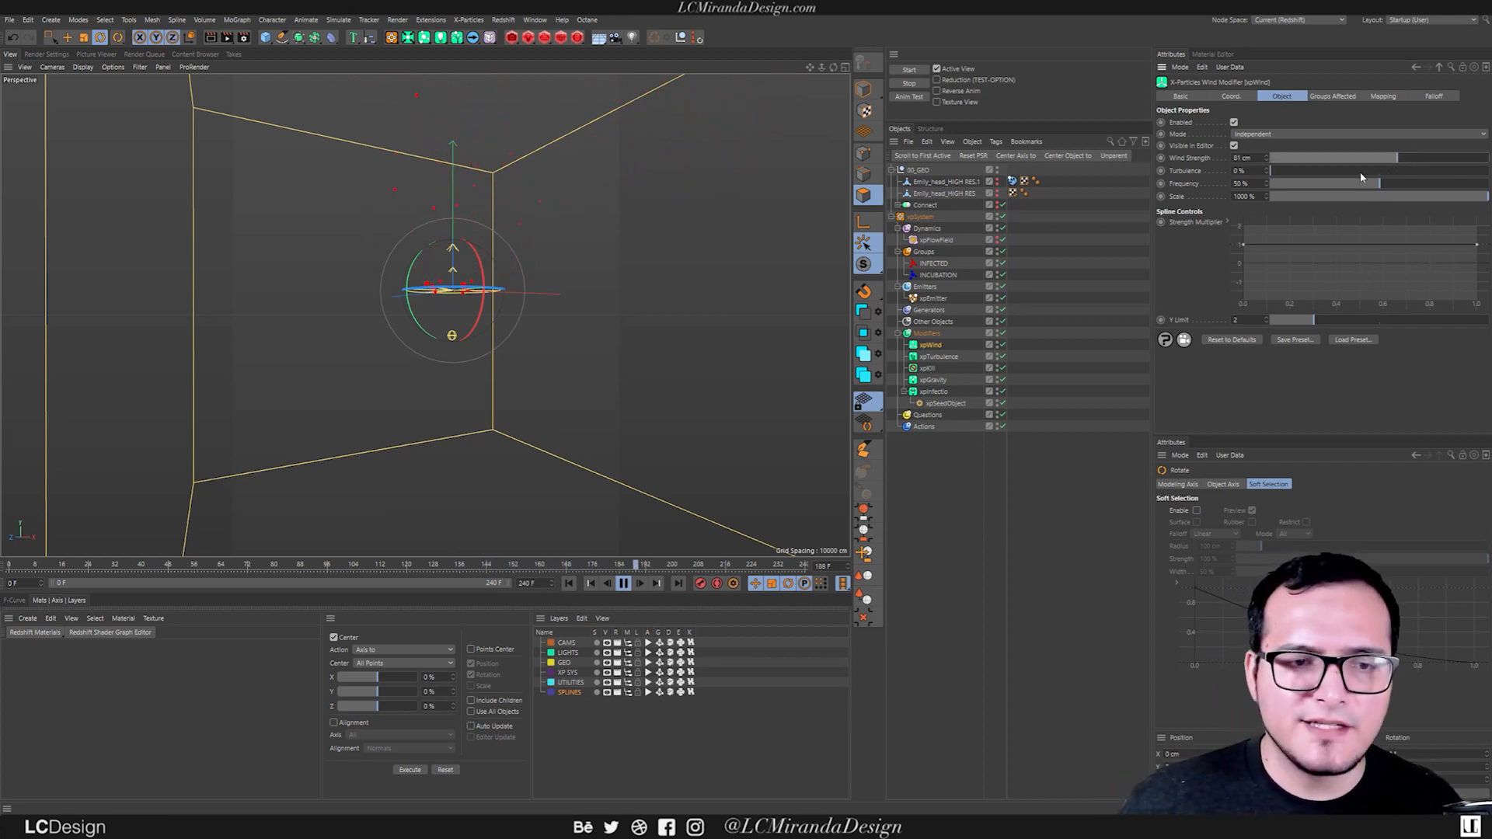
pyautogui.hotkey('shift', 'f')
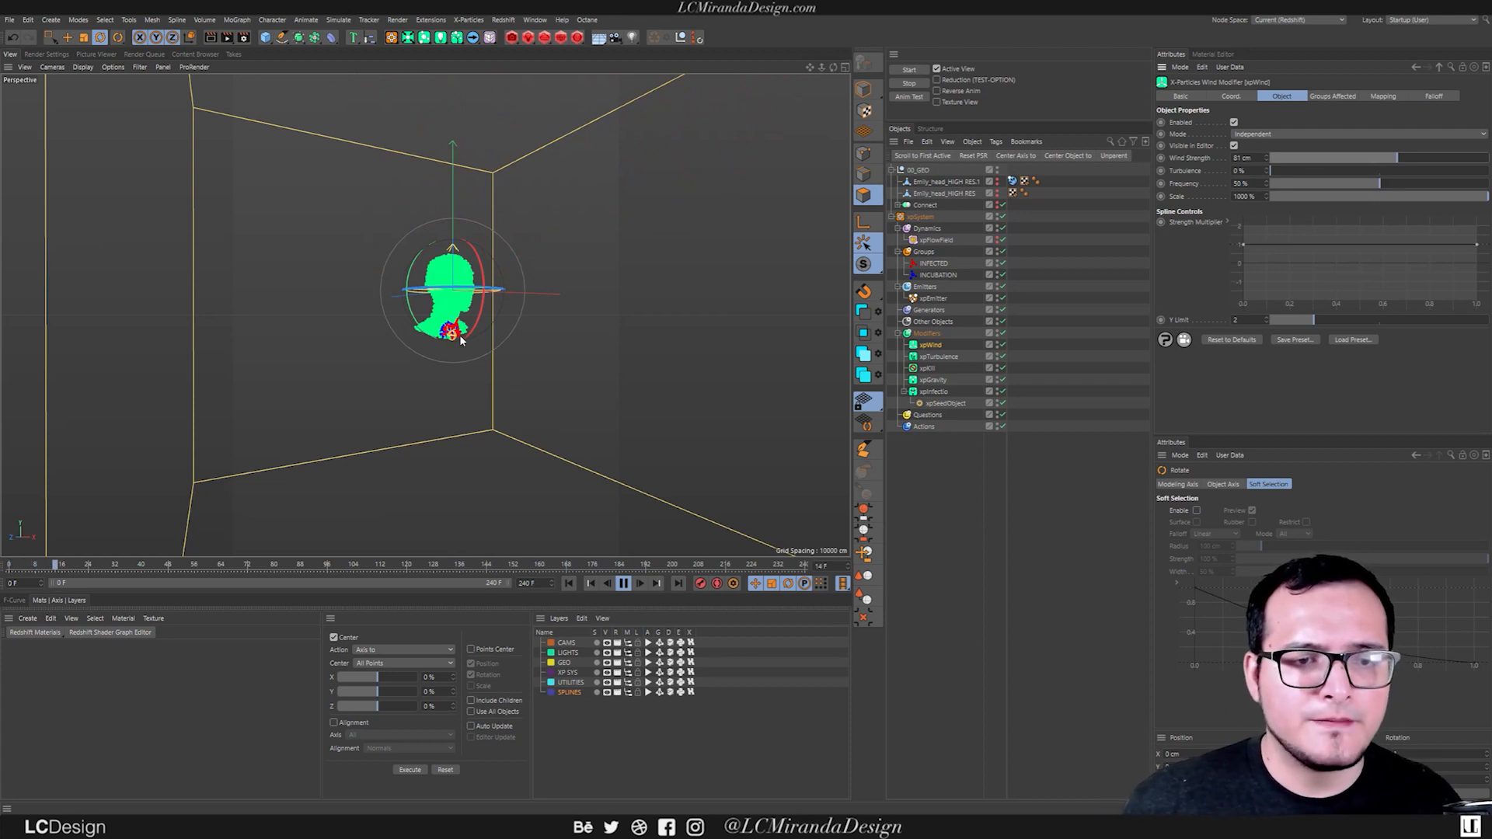
pyautogui.scroll(3, 465, 342)
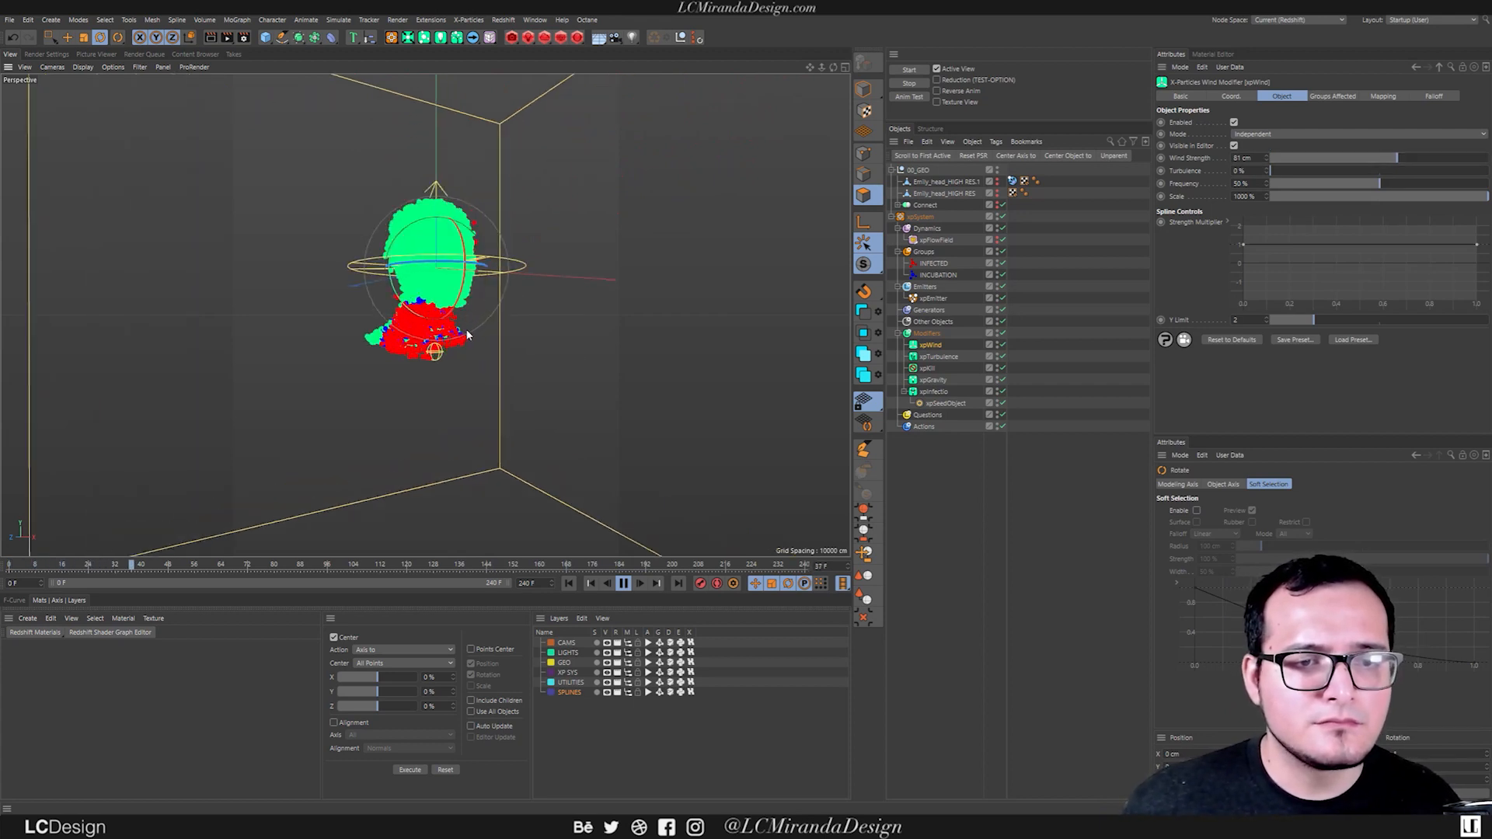
pyautogui.keyDown('alt'); pyautogui.moveTo(468, 334); pyautogui.dragTo(390, 334); pyautogui.keyUp('alt')
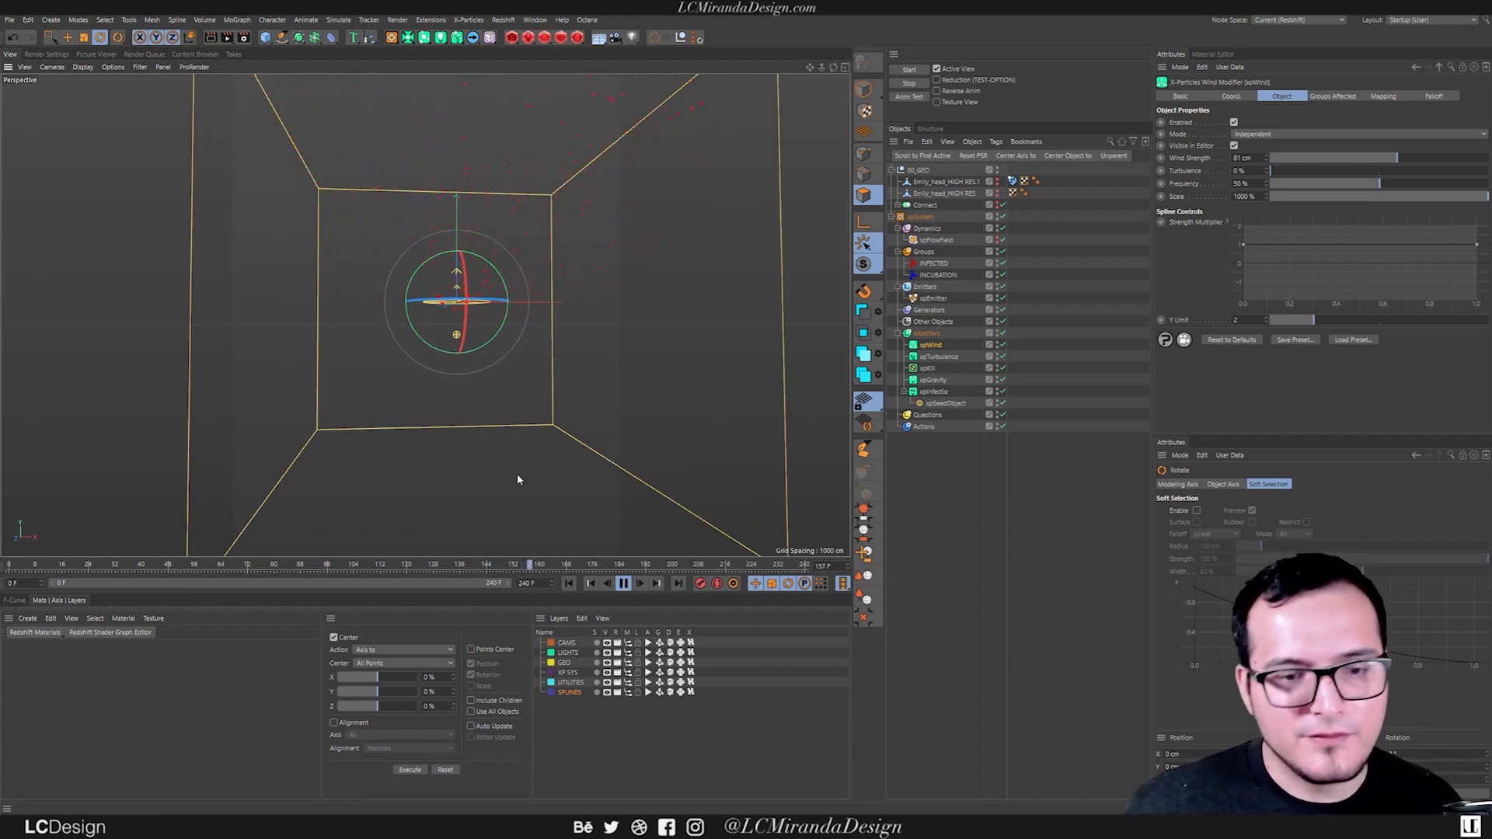
pyautogui.click(626, 585)
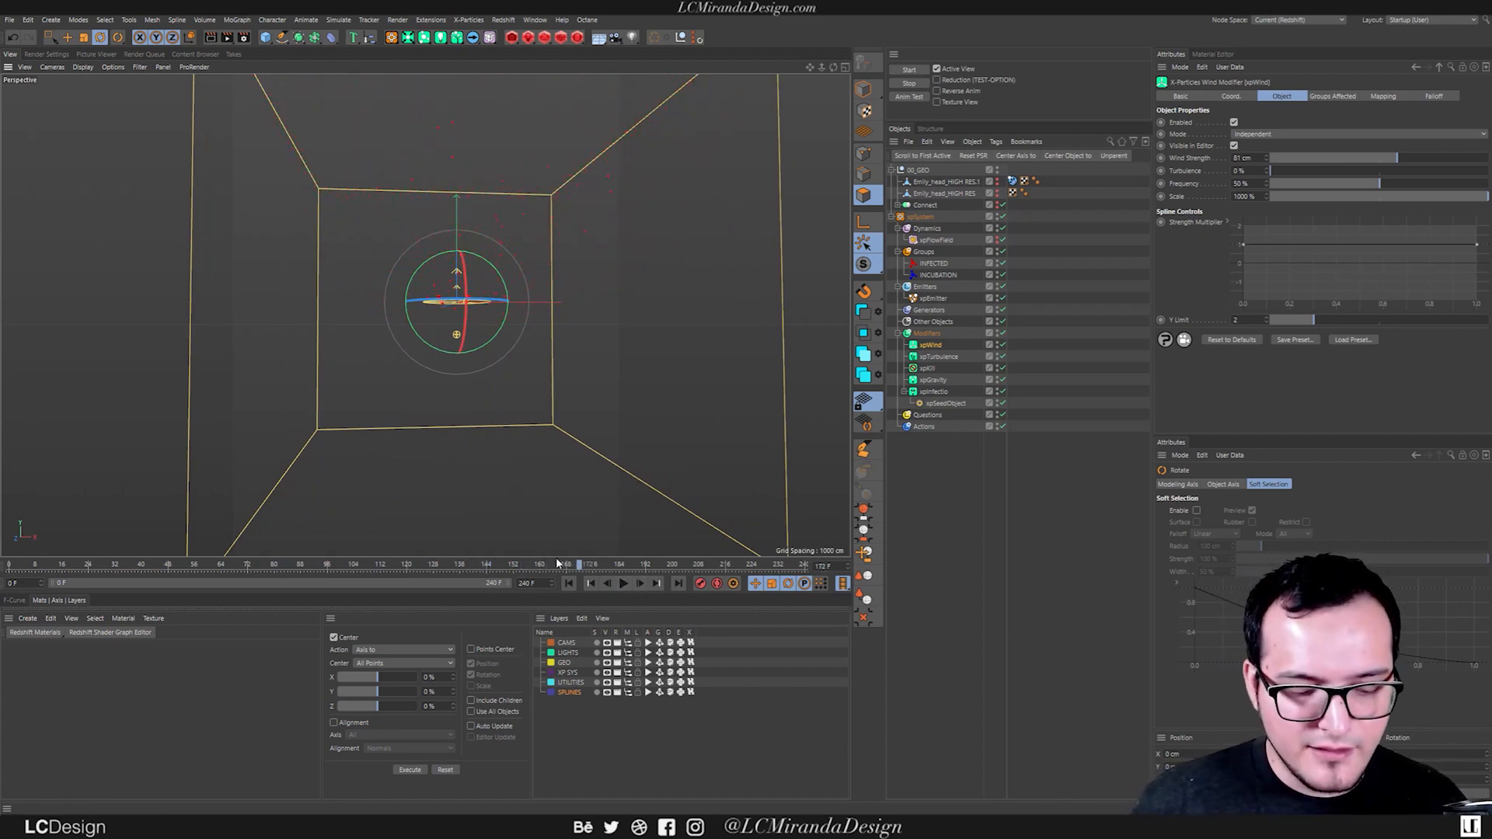
# Add an xpAttractor modifier and place it at the start of the Modifiers folder.
pyautogui.hotkey('shift', 'c')
pyautogui.write('xpa')
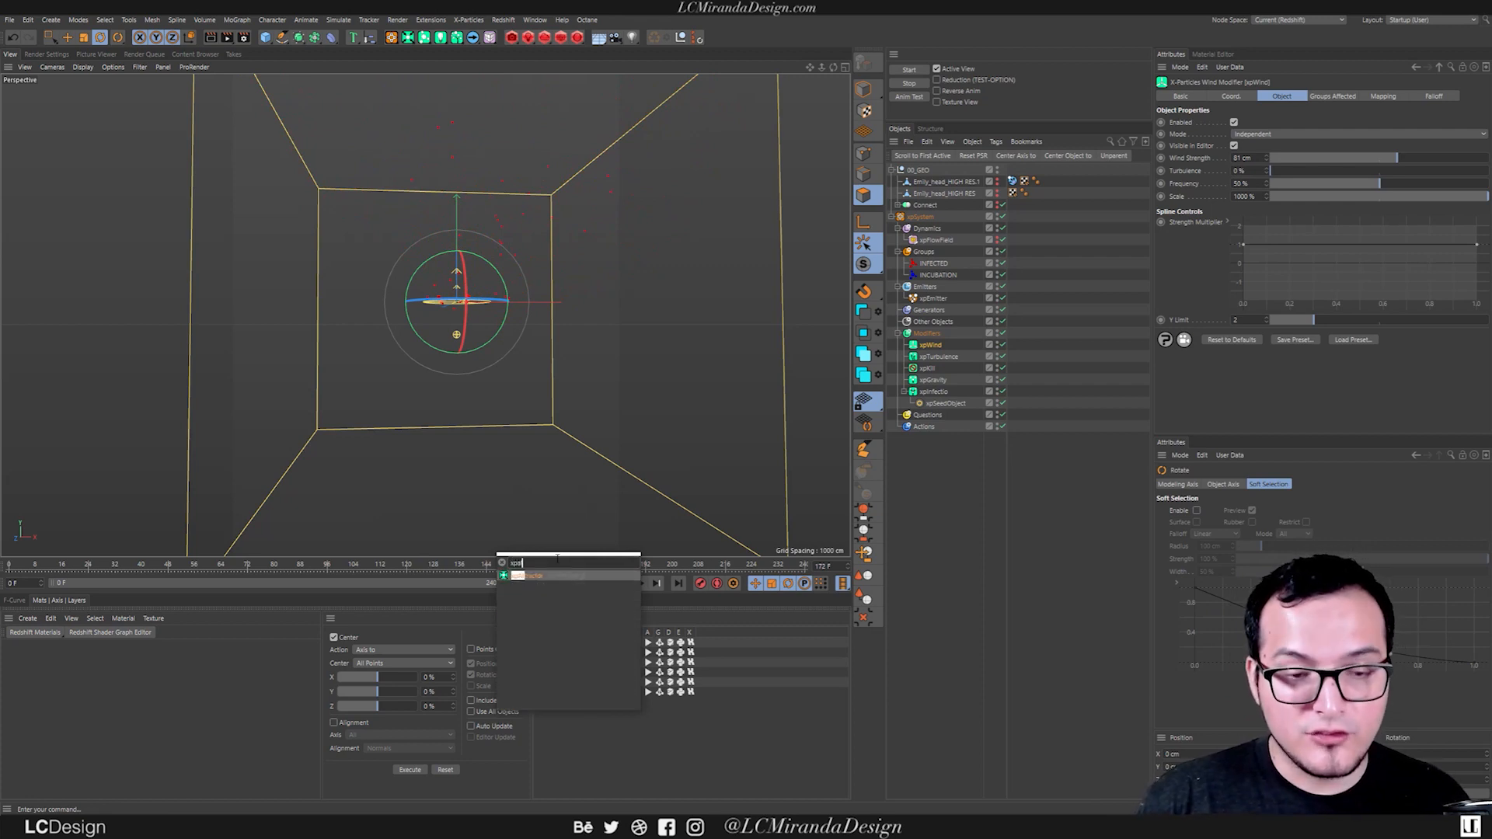
pyautogui.press('Return')
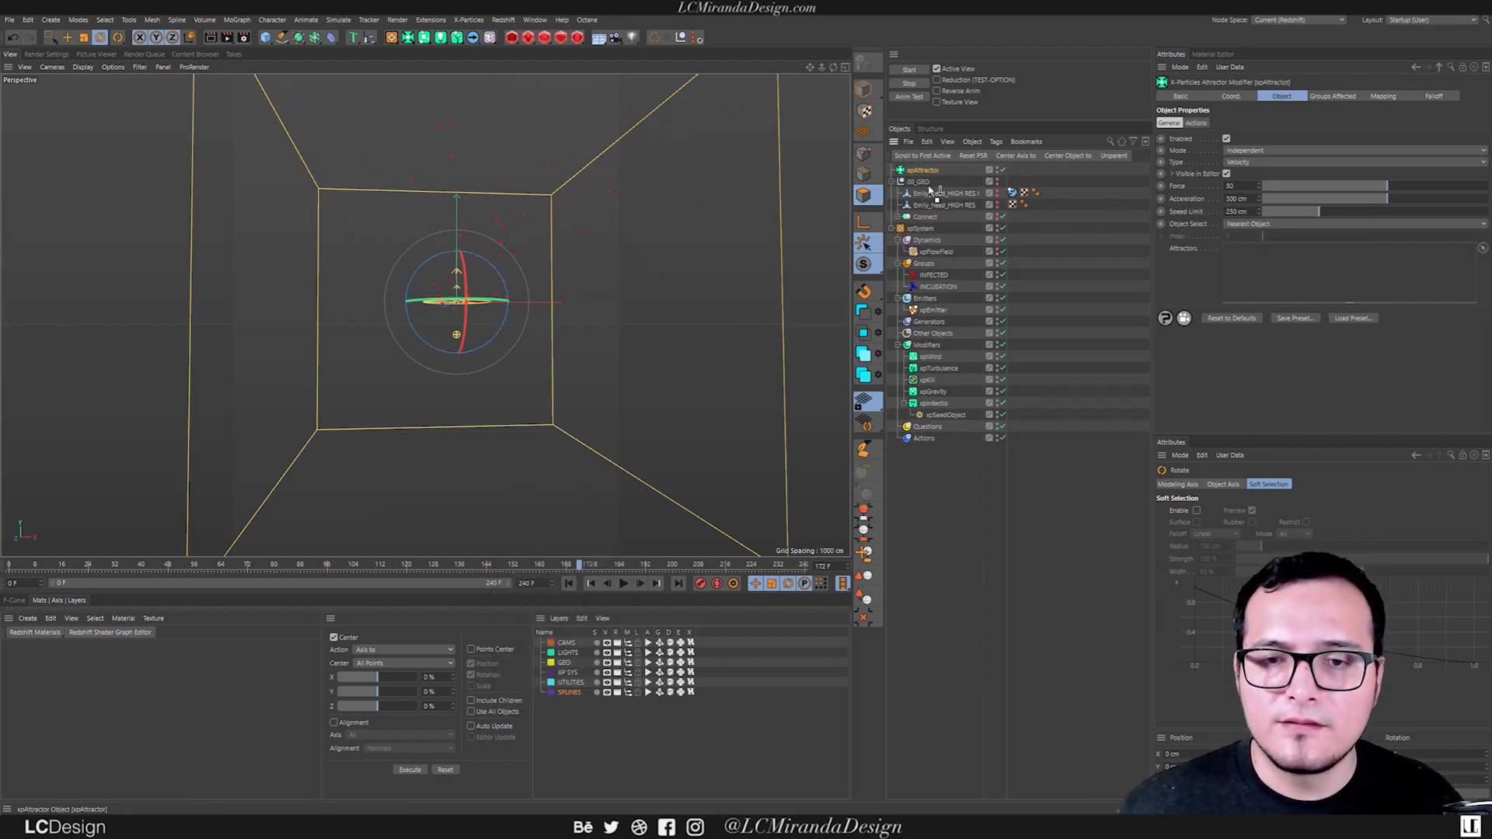
pyautogui.moveTo(916, 353); pyautogui.dragTo(936, 347)
# Move the attractor straight up to near the ceiling of the bounds box and replay the simulation from the first frame.
pyautogui.keyDown('alt'); pyautogui.moveTo(400, 326); pyautogui.dragTo(482, 314); pyautogui.keyUp('alt')
pyautogui.press('e')
pyautogui.moveTo(449, 213); pyautogui.dragTo(403, 204)
pyautogui.moveTo(447, 121); pyautogui.dragTo(440, 70)
pyautogui.click(568, 583)
pyautogui.click(623, 582)
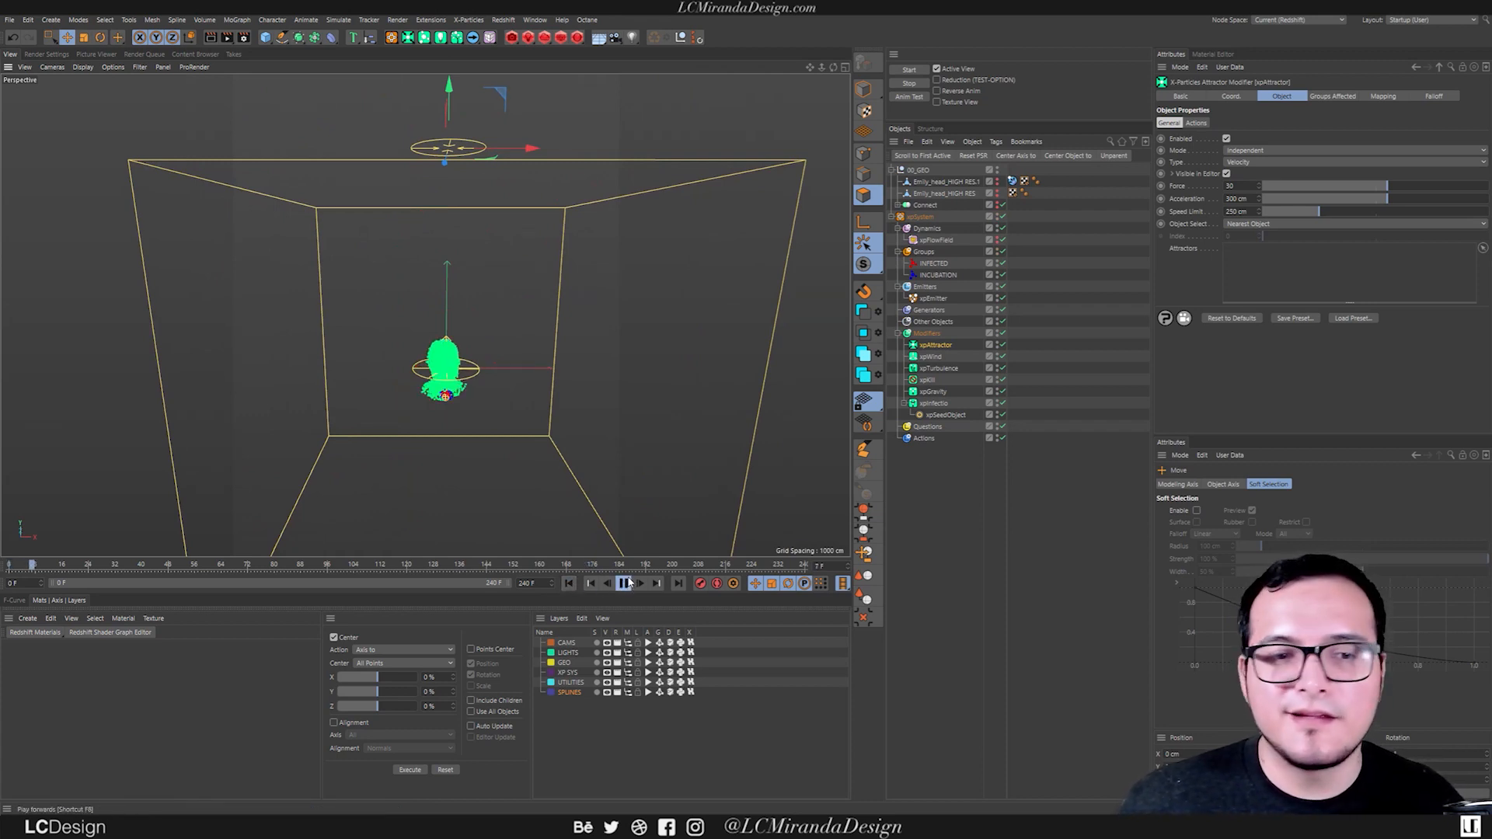
pyautogui.keyDown('alt'); pyautogui.moveTo(449, 370); pyautogui.dragTo(510, 356); pyautogui.keyUp('alt')
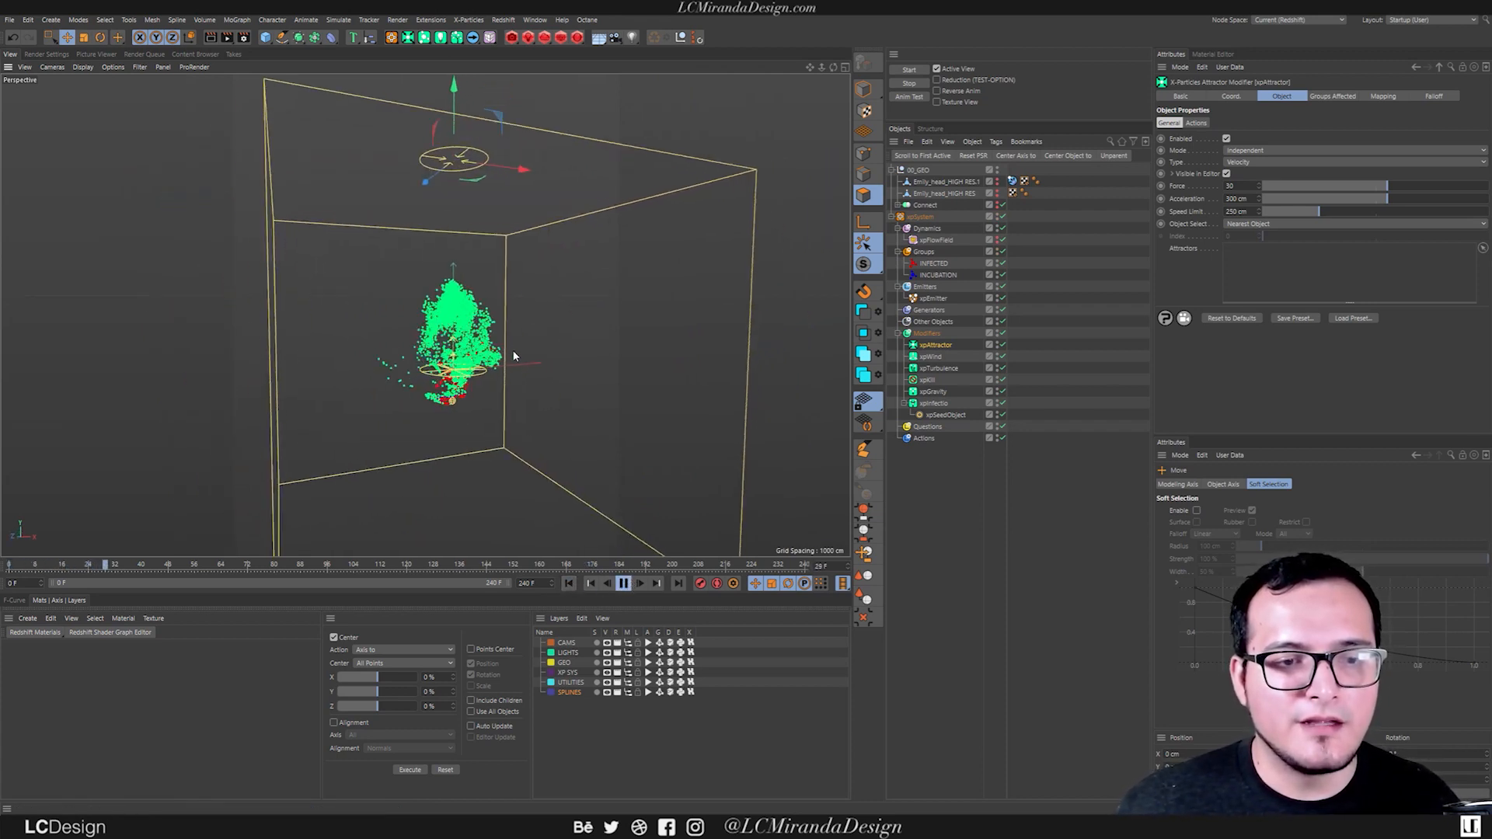
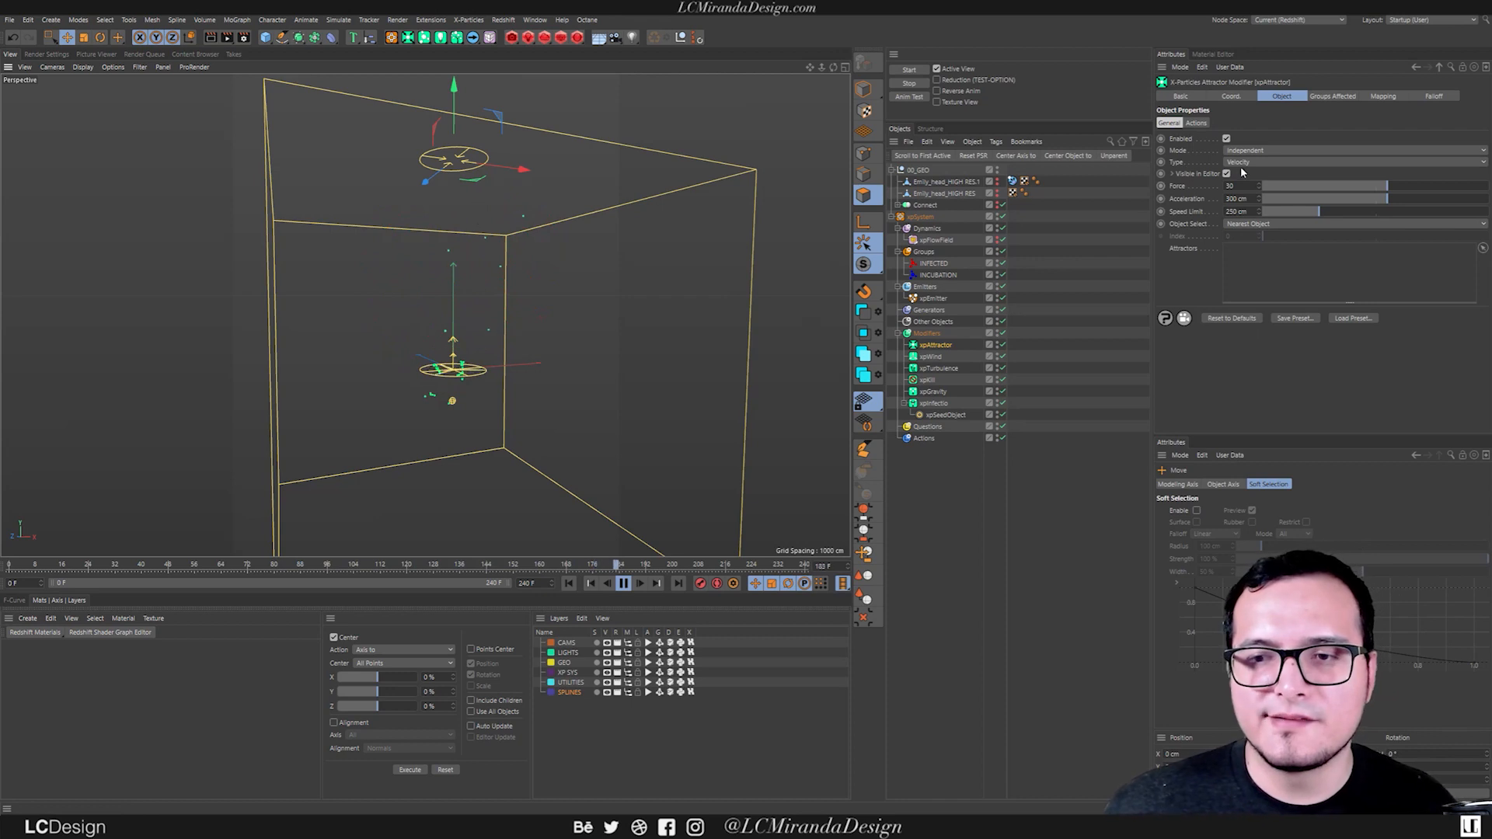
# Switch the attractor's type to Force and replay the simulation from the first frame, stopping it shortly after.
pyautogui.click(568, 582)
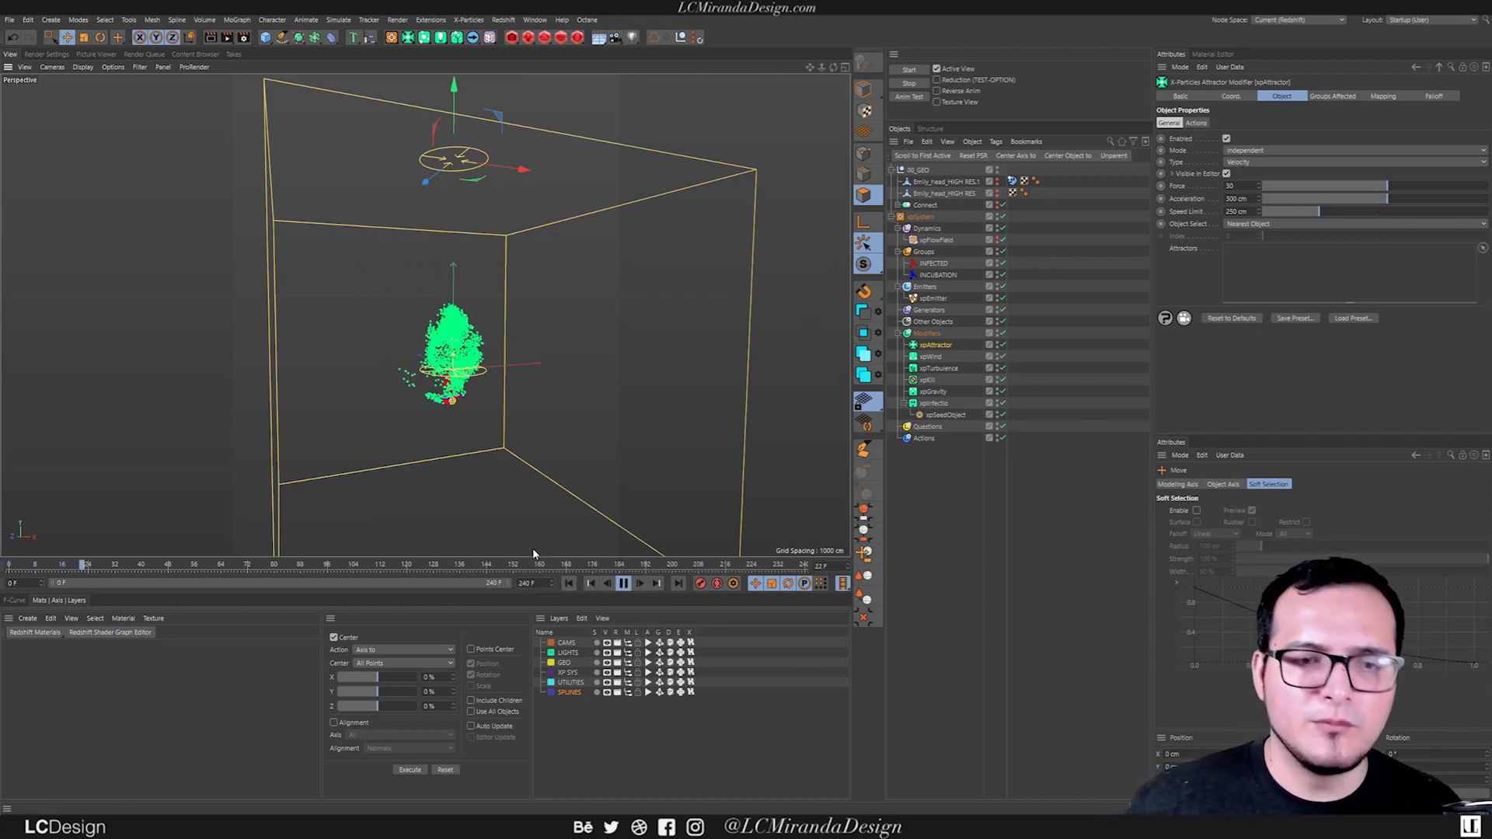
pyautogui.click(1240, 162)
pyautogui.click(1243, 174)
pyautogui.click(569, 584)
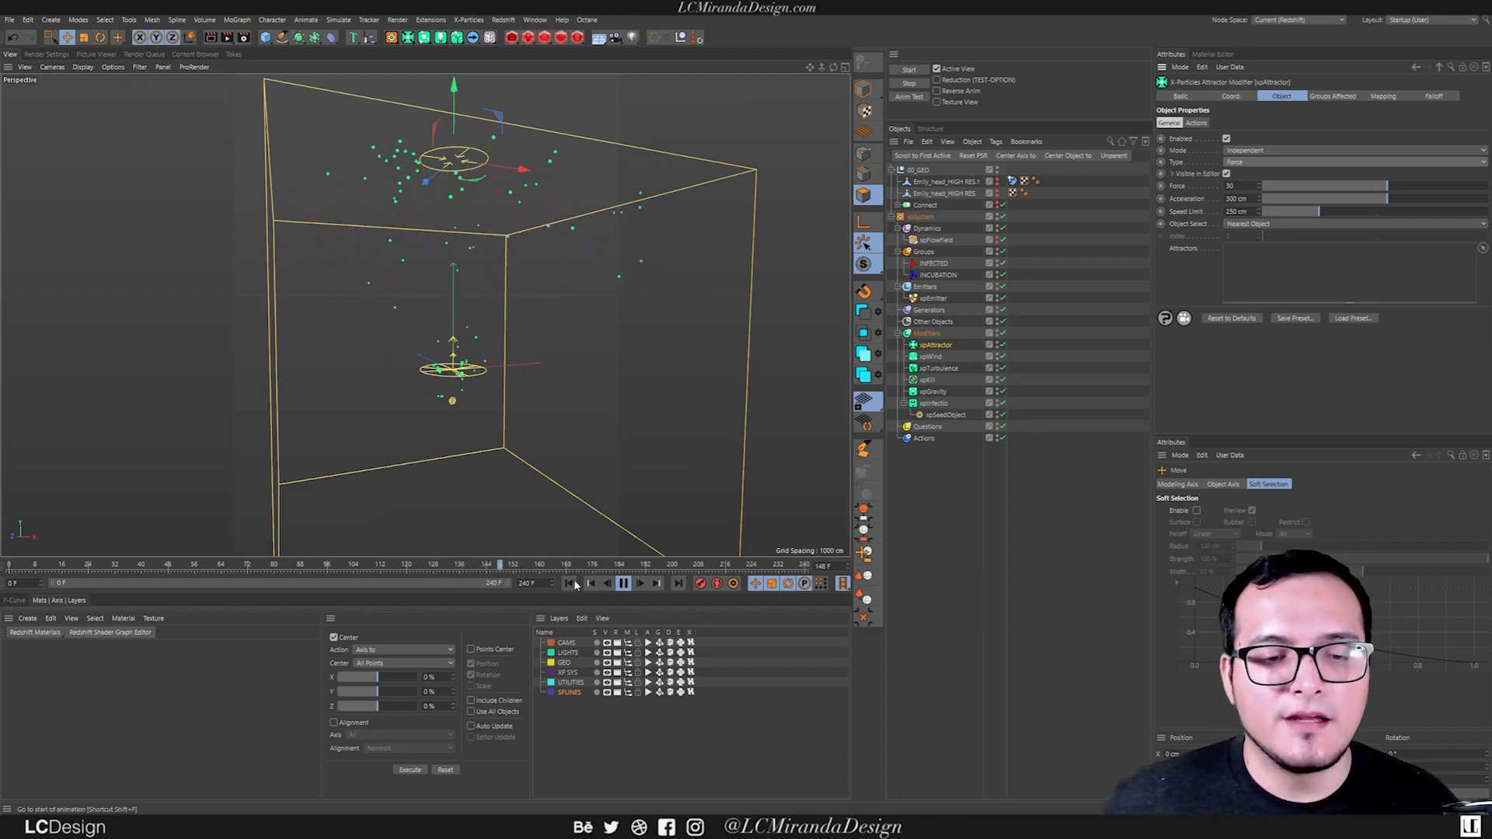
pyautogui.click(623, 583)
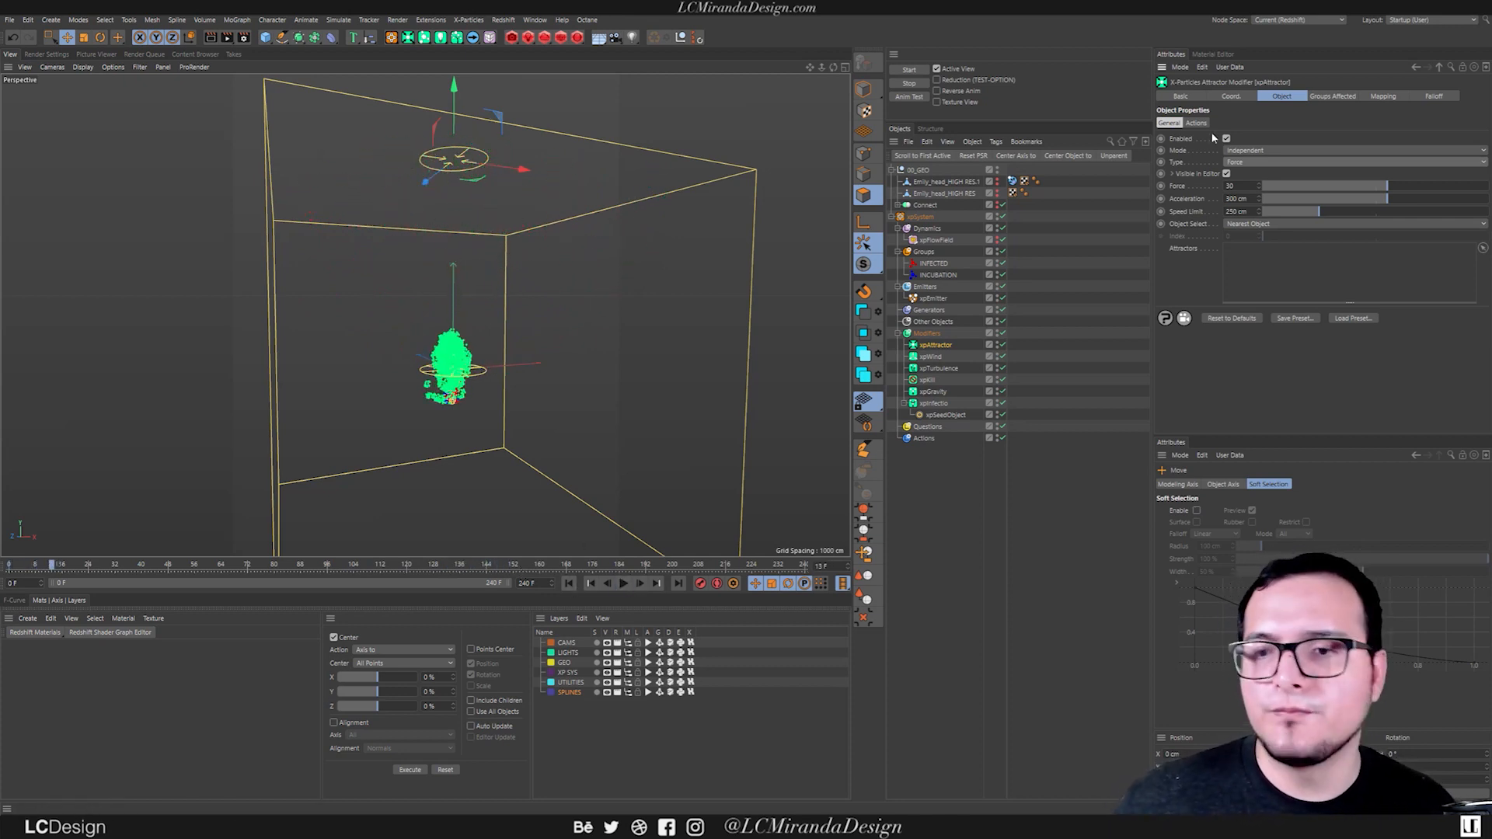
# Limit the attractor to the INFECTED group and play the simulation from the first frame.
pyautogui.click(1355, 95)
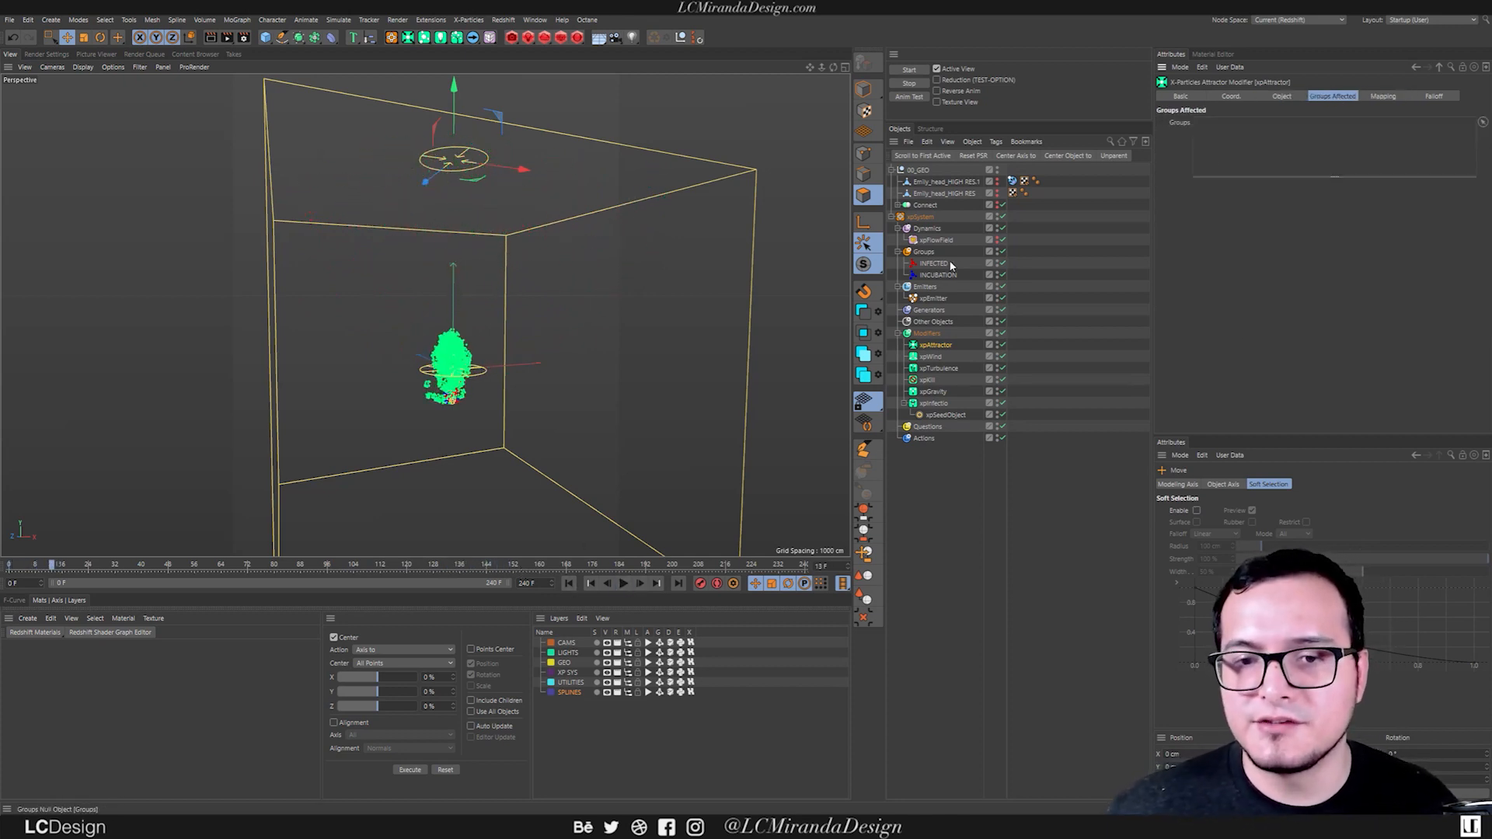
pyautogui.click(568, 583)
pyautogui.click(624, 583)
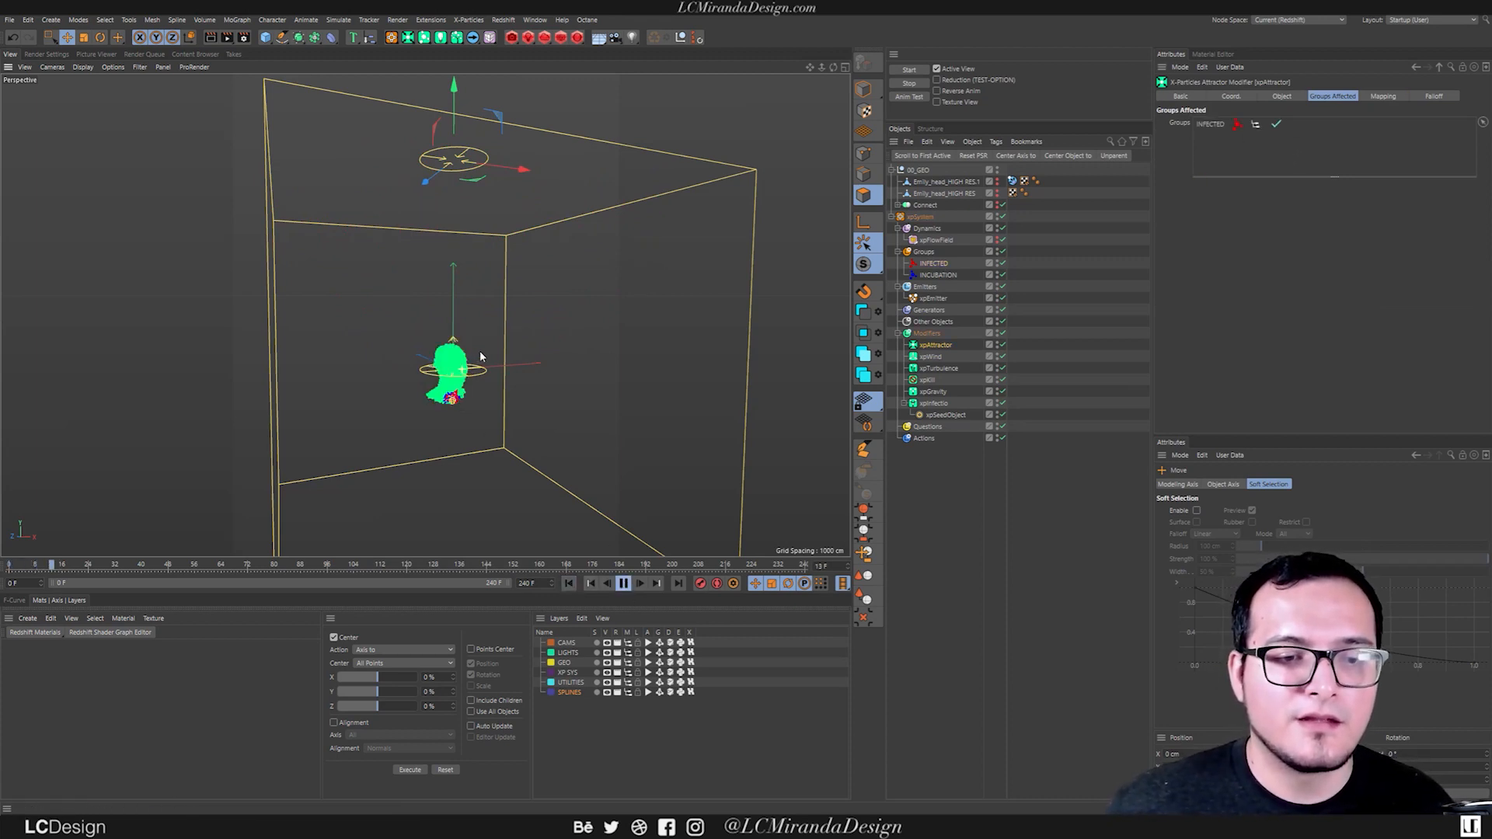
# Examine from several angles how the infected particles leave the head and rise toward the attractor, and stop playback.
pyautogui.scroll(5, 474, 358)
pyautogui.keyDown('alt'); pyautogui.moveTo(474, 358); pyautogui.dragTo(381, 366); pyautogui.keyUp('alt')
pyautogui.scroll(-5, 418, 380)
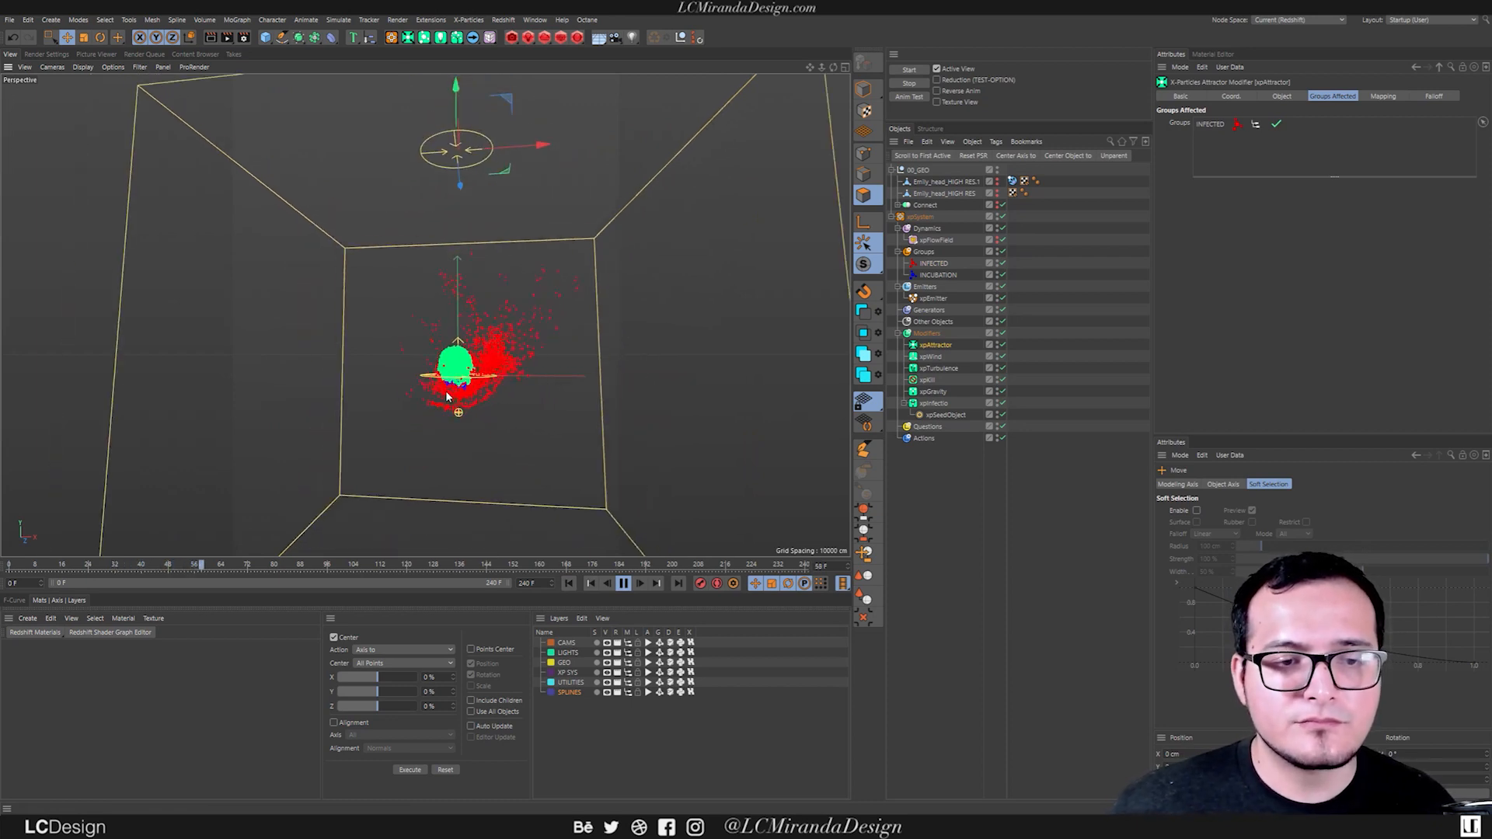
pyautogui.keyDown('alt'); pyautogui.moveTo(452, 270); pyautogui.dragTo(542, 299); pyautogui.keyUp('alt')
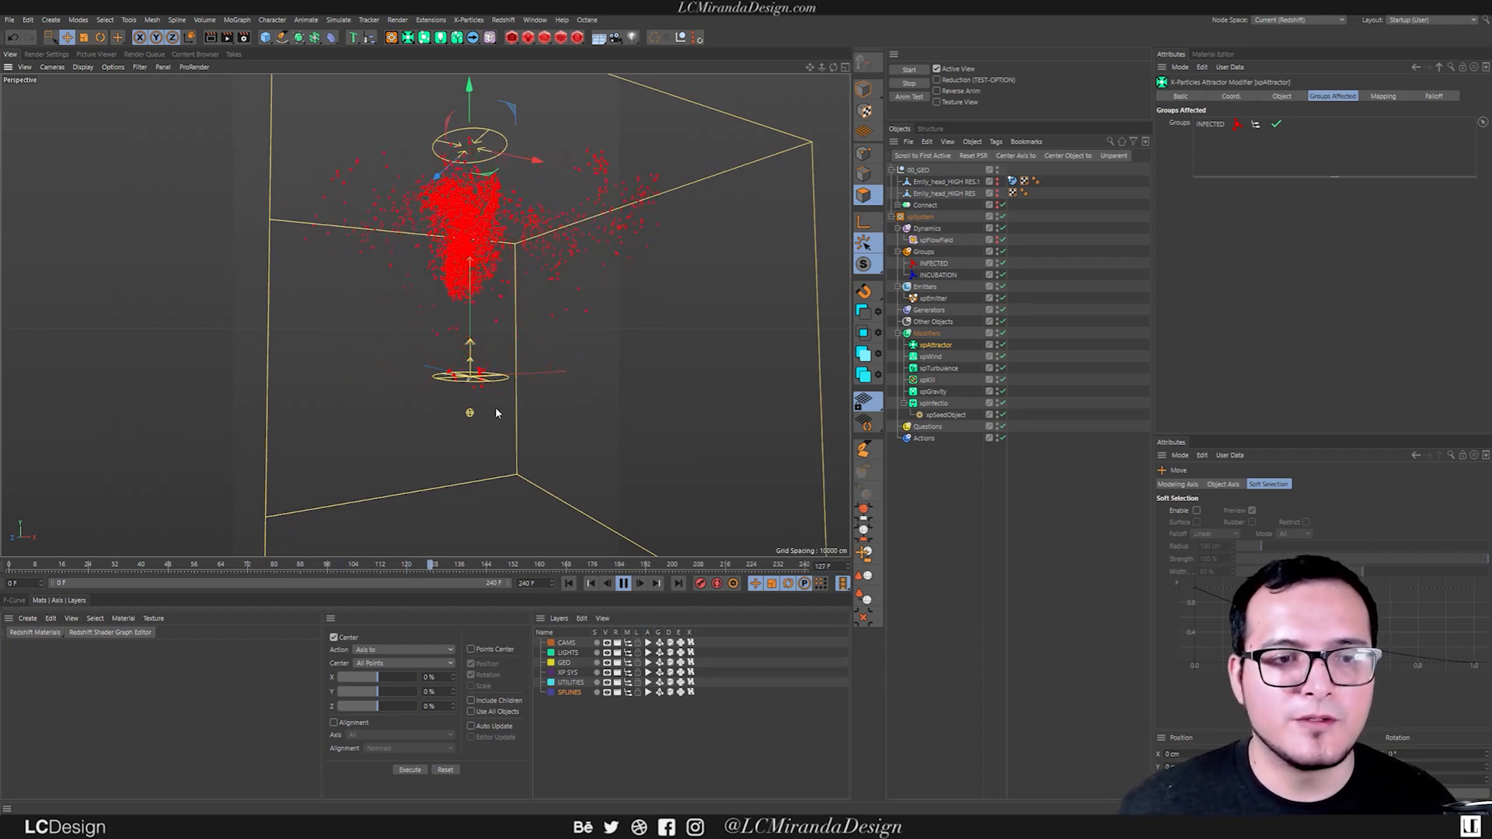
pyautogui.keyDown('alt'); pyautogui.moveTo(464, 299); pyautogui.dragTo(413, 323); pyautogui.keyUp('alt')
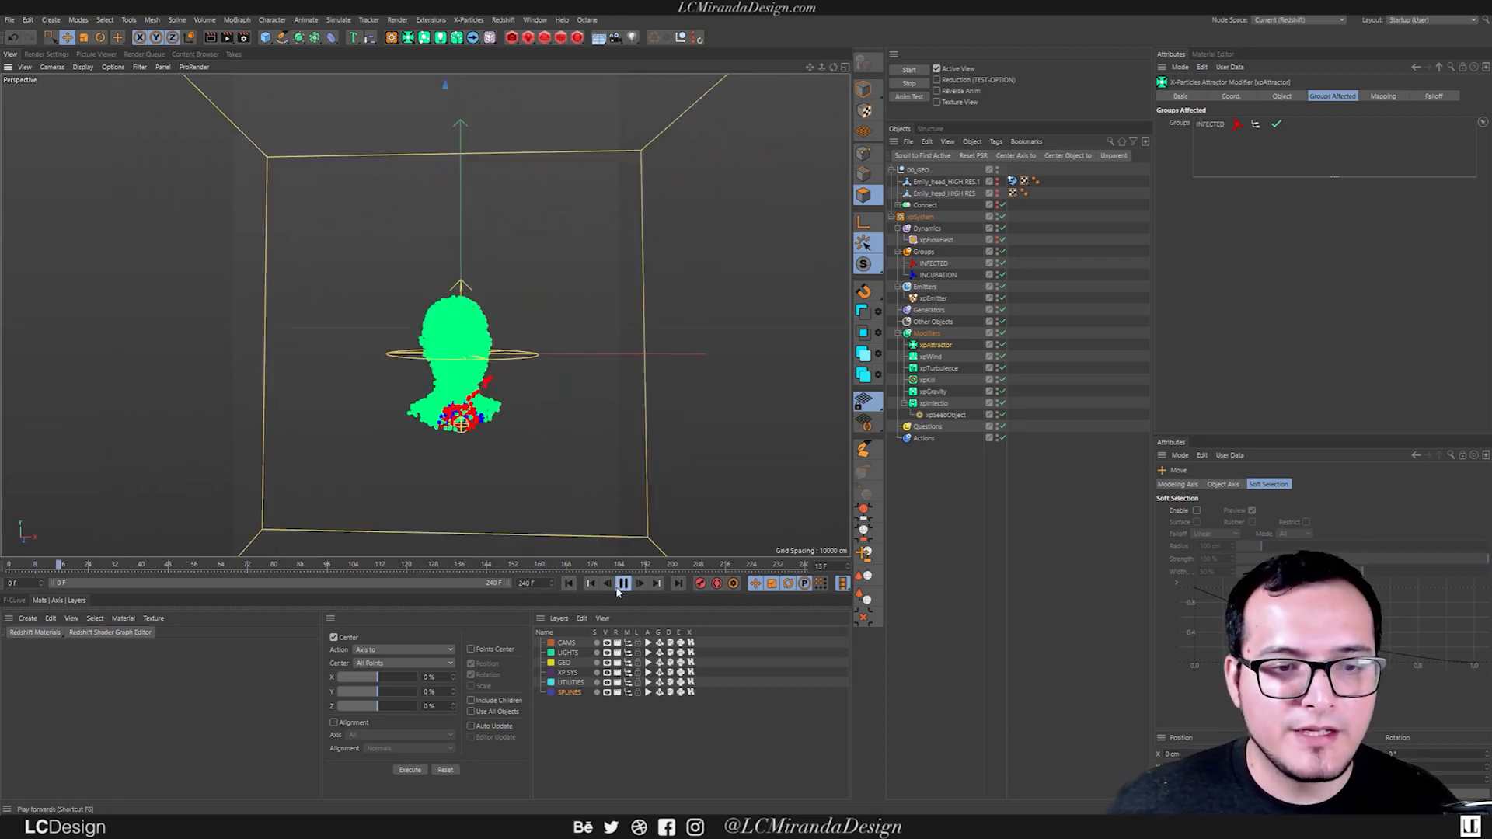
pyautogui.click(622, 584)
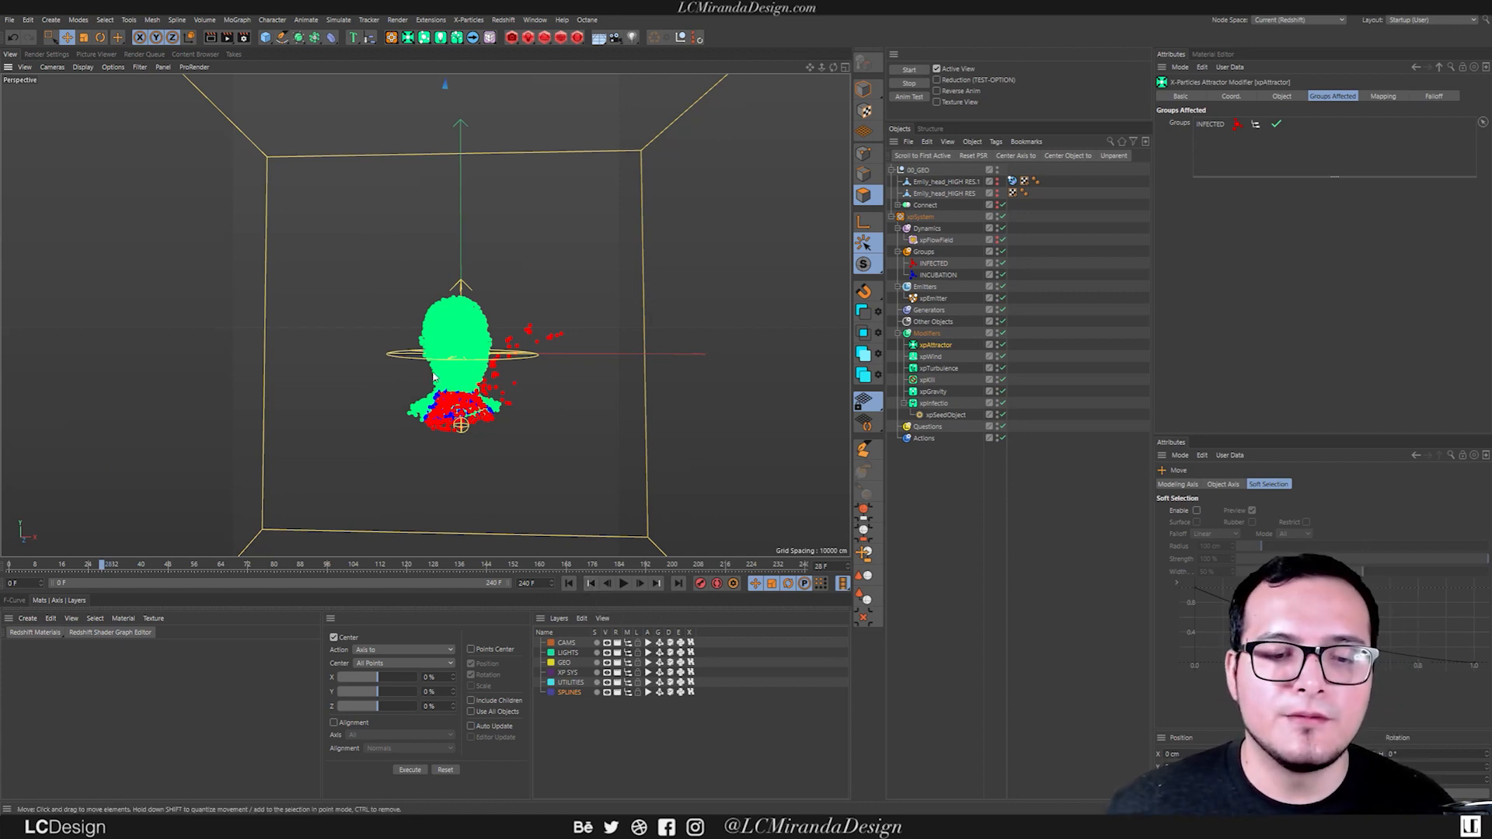
pyautogui.click(623, 584)
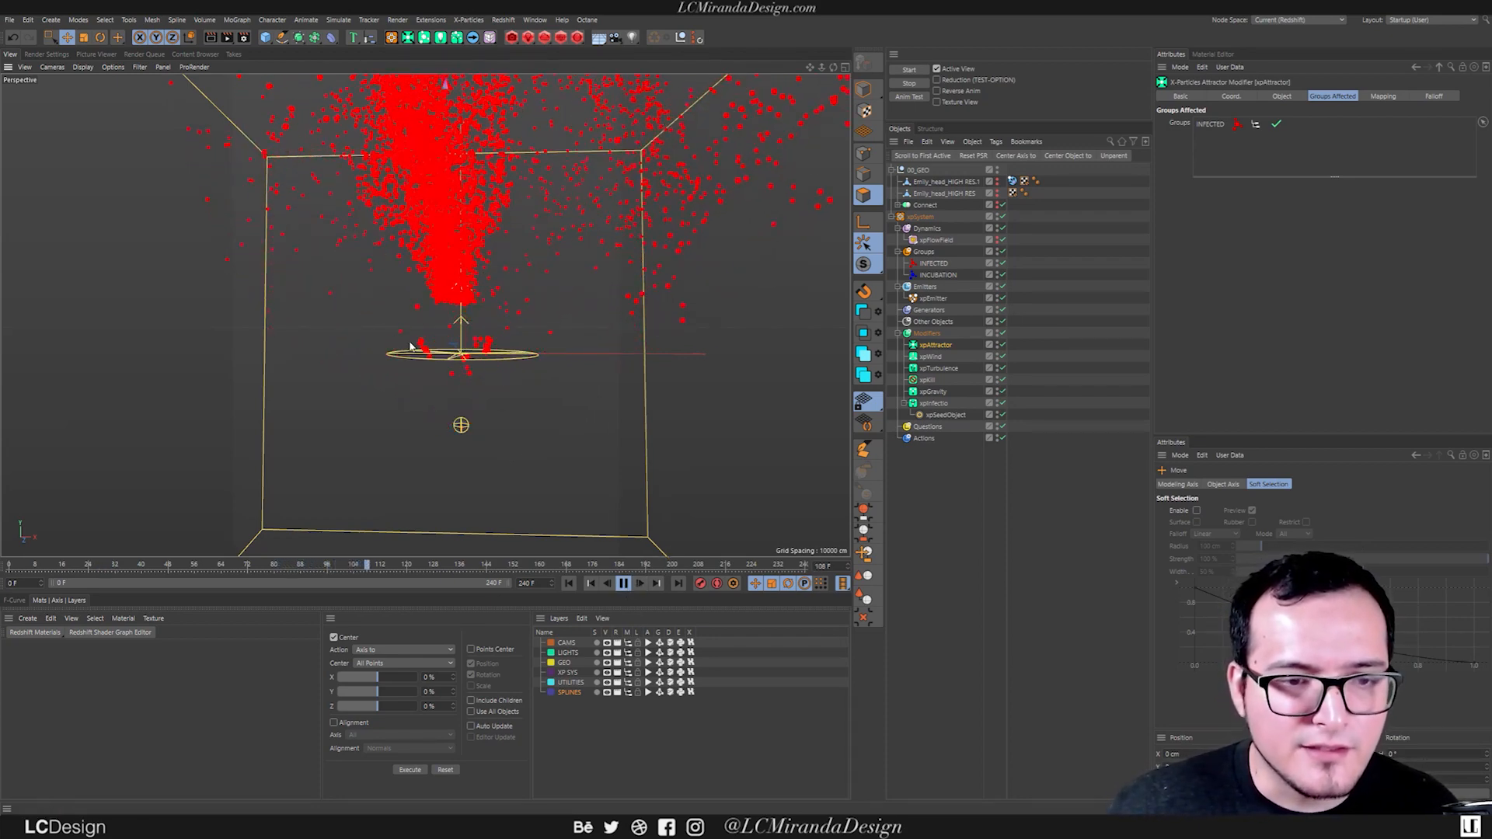
pyautogui.press('F8')
pyautogui.keyDown('alt'); pyautogui.moveTo(473, 352); pyautogui.dragTo(510, 332); pyautogui.keyUp('alt')
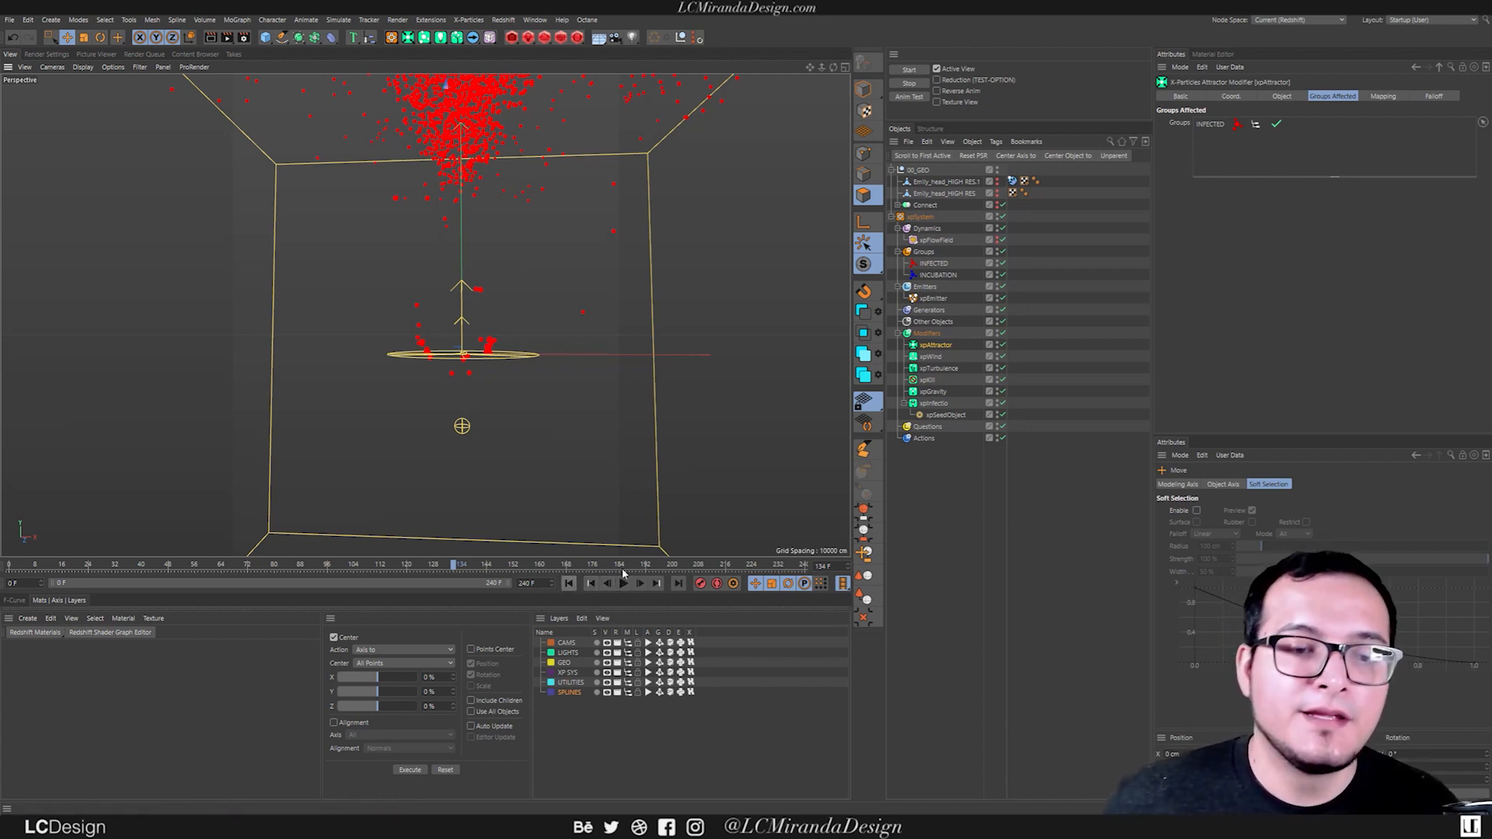
# Add an xpScale modifier and place it at the start of the Modifiers folder.
pyautogui.click(926, 333)
pyautogui.hotkey('shift', 'c')
pyautogui.write('xpsc')
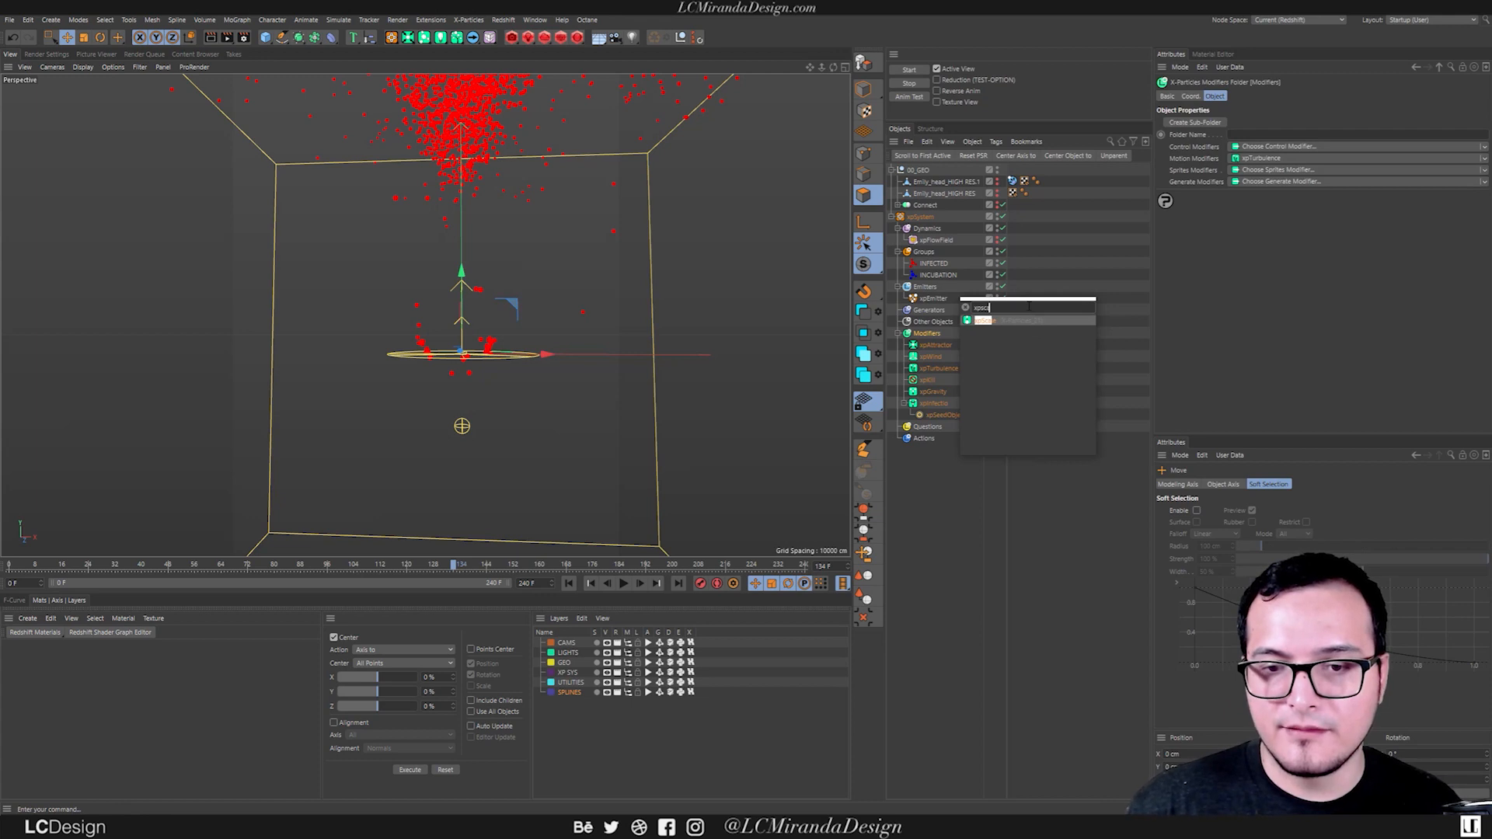
pyautogui.press('Return')
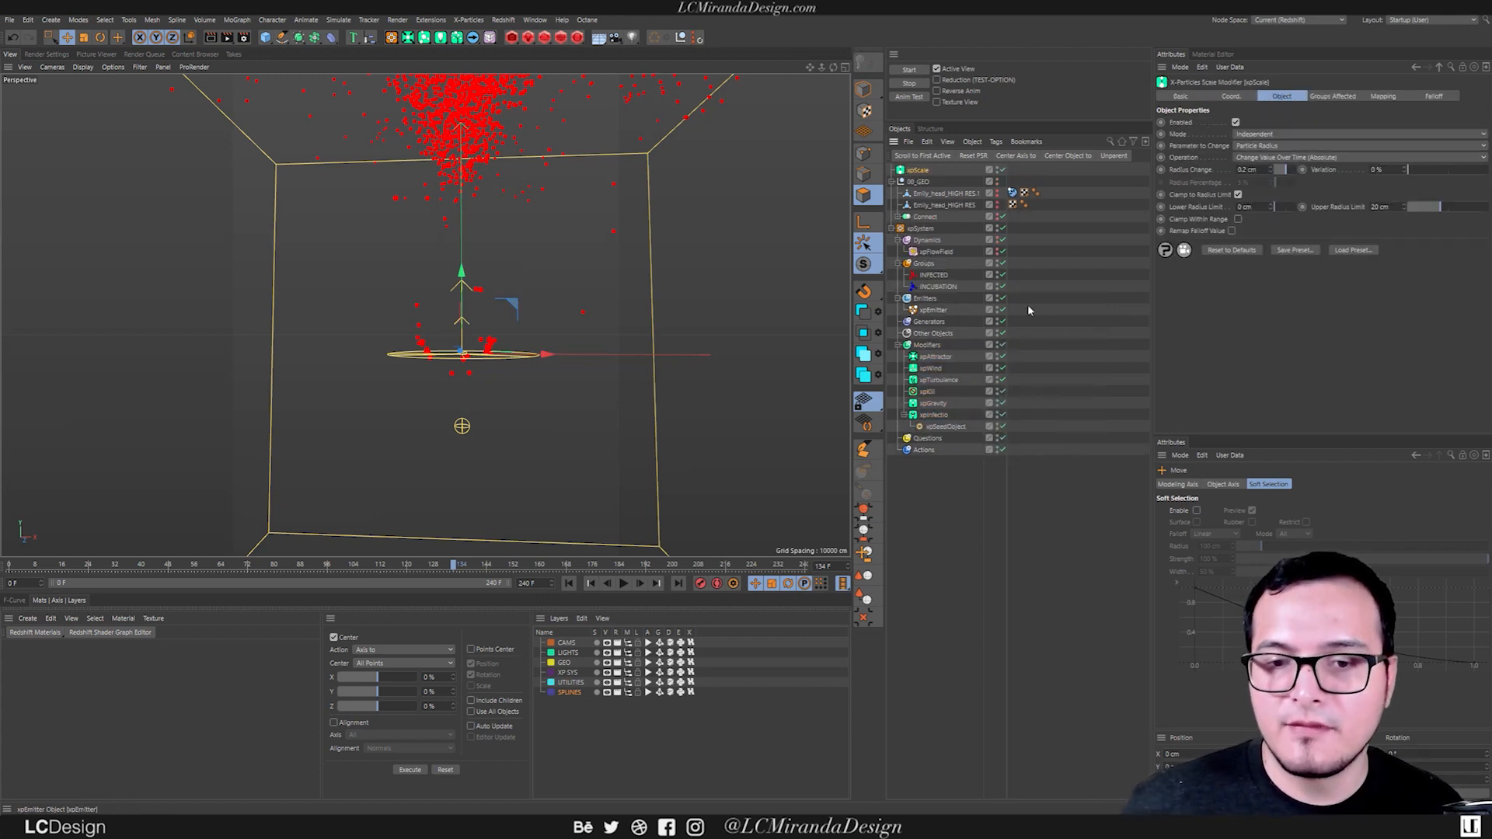
pyautogui.moveTo(933, 348); pyautogui.dragTo(931, 345)
# Create two null objects and name them "POST INFECTION MODS" and "INFECTION MODS".
pyautogui.click(929, 335)
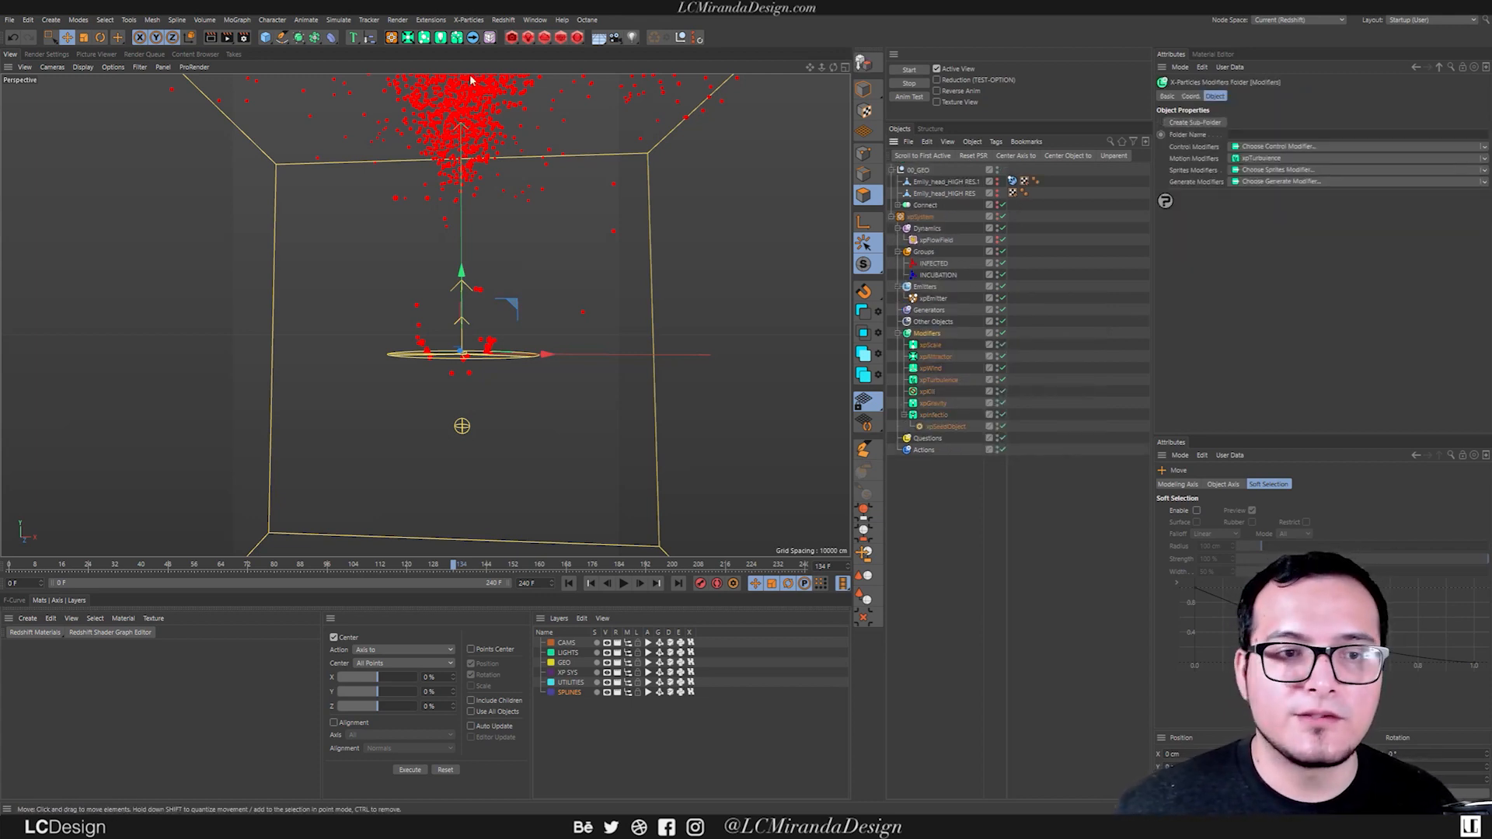
pyautogui.click(681, 38)
pyautogui.doubleClick(917, 171)
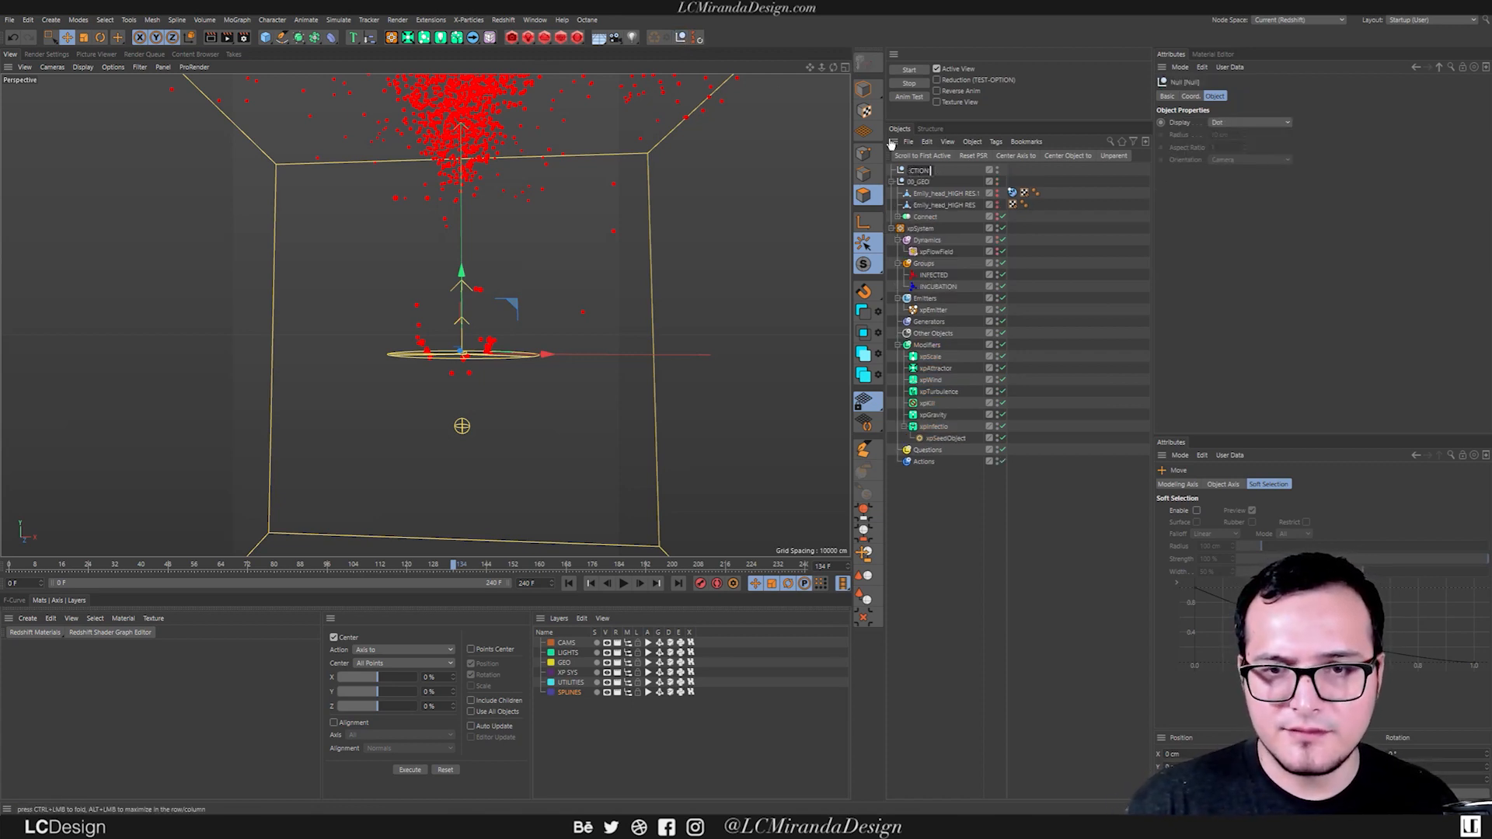
pyautogui.write('MODS')
pyautogui.press('Return')
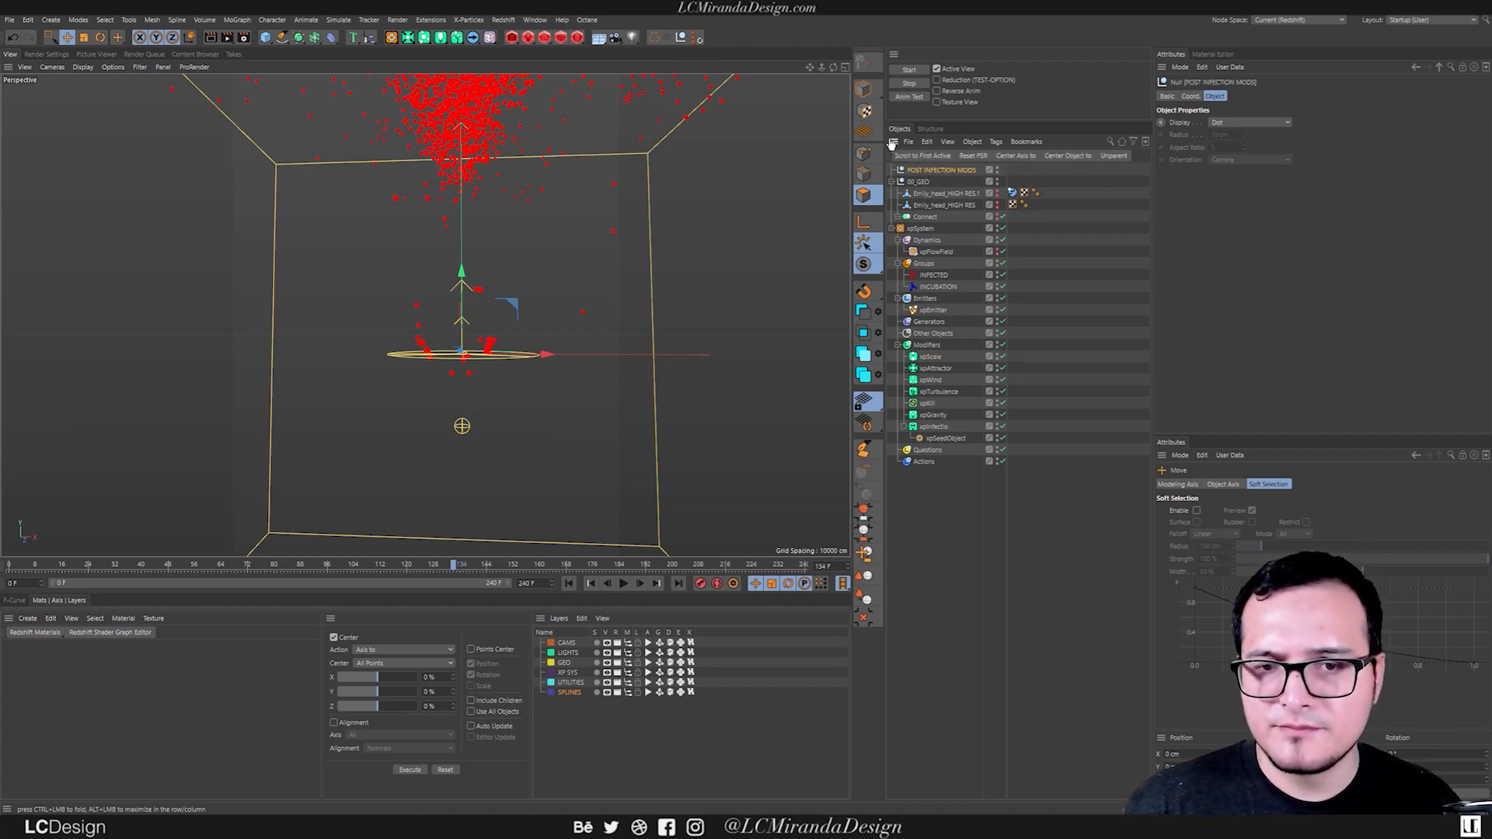
pyautogui.click(682, 37)
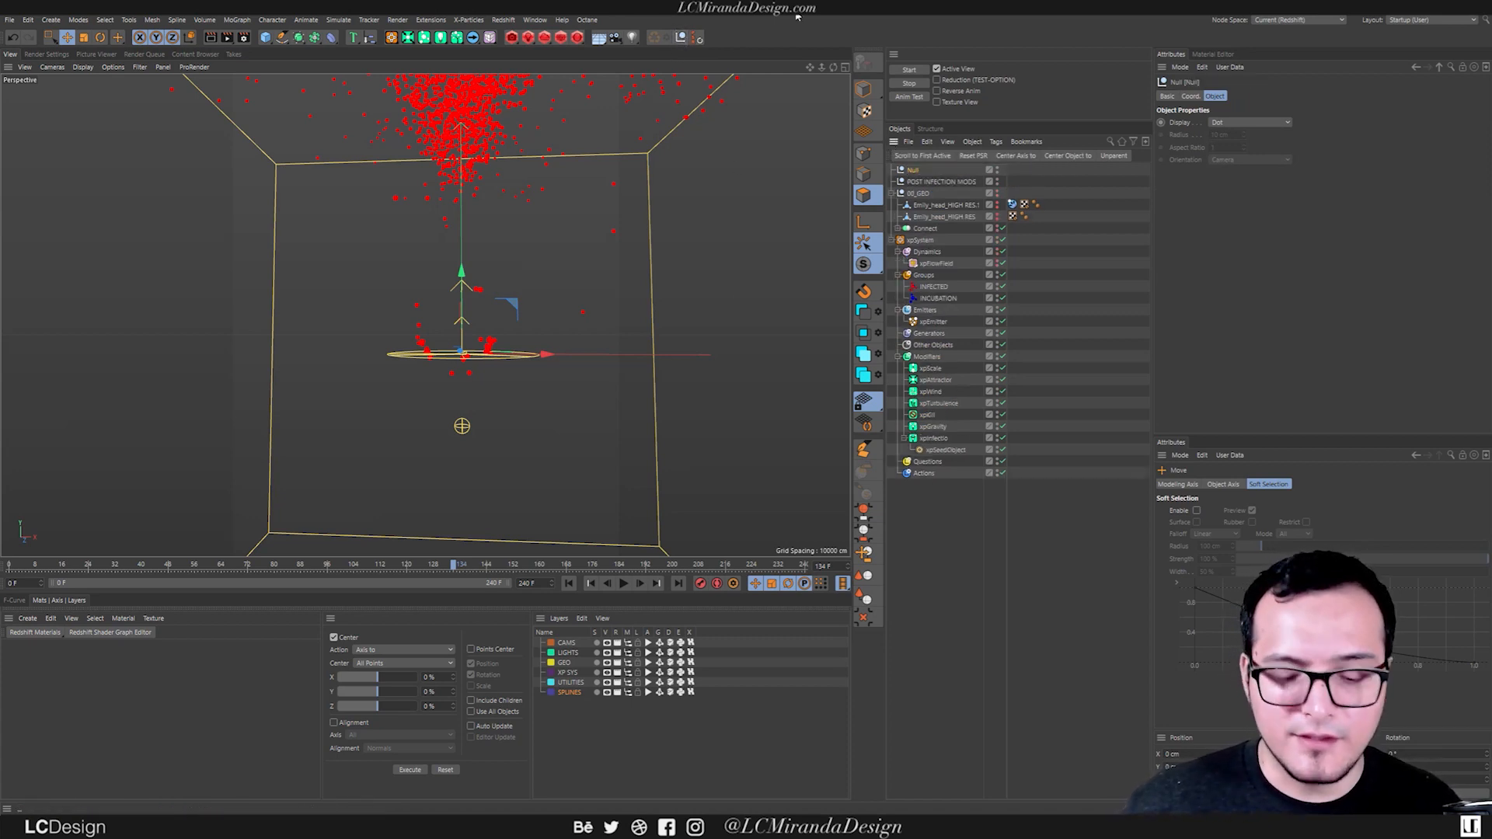
pyautogui.doubleClick(918, 170)
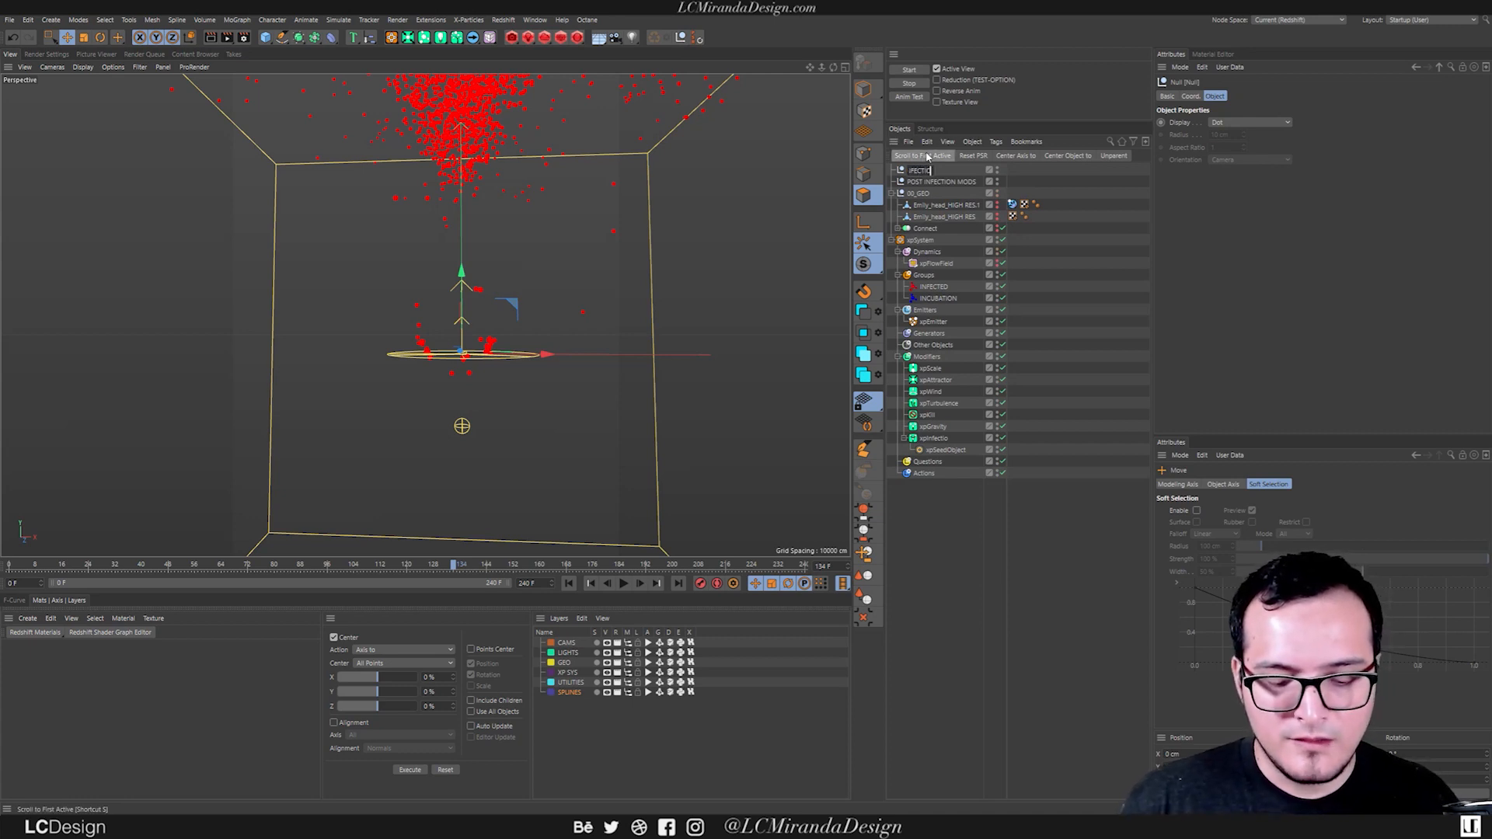
pyautogui.press('Return')
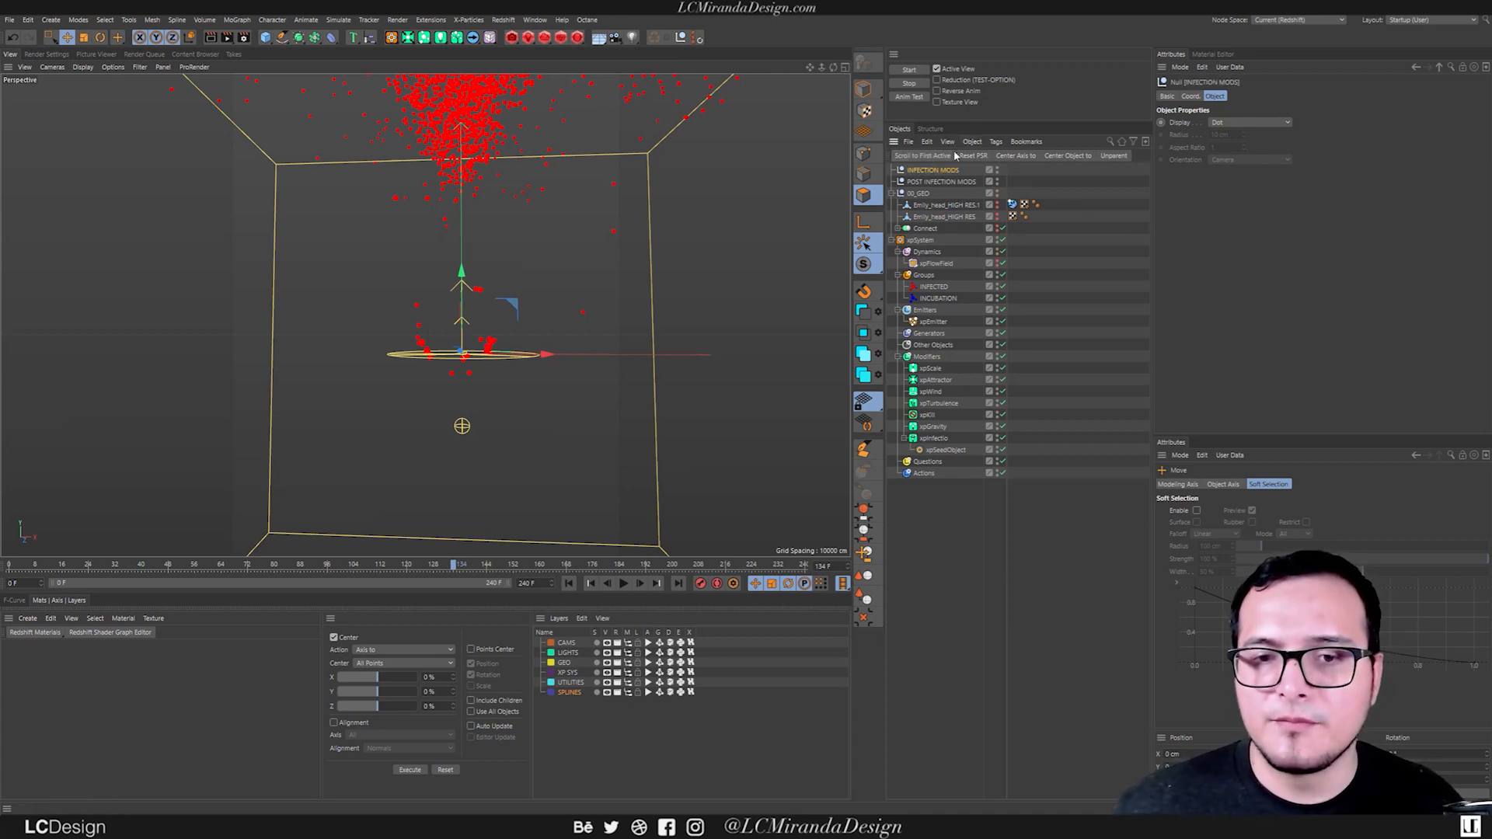
# Move both nulls into the Modifiers folder, nesting xpScale under POST INFECTION MODS and all other modifiers under INFECTION MODS.
pyautogui.moveTo(955, 382); pyautogui.dragTo(934, 351)
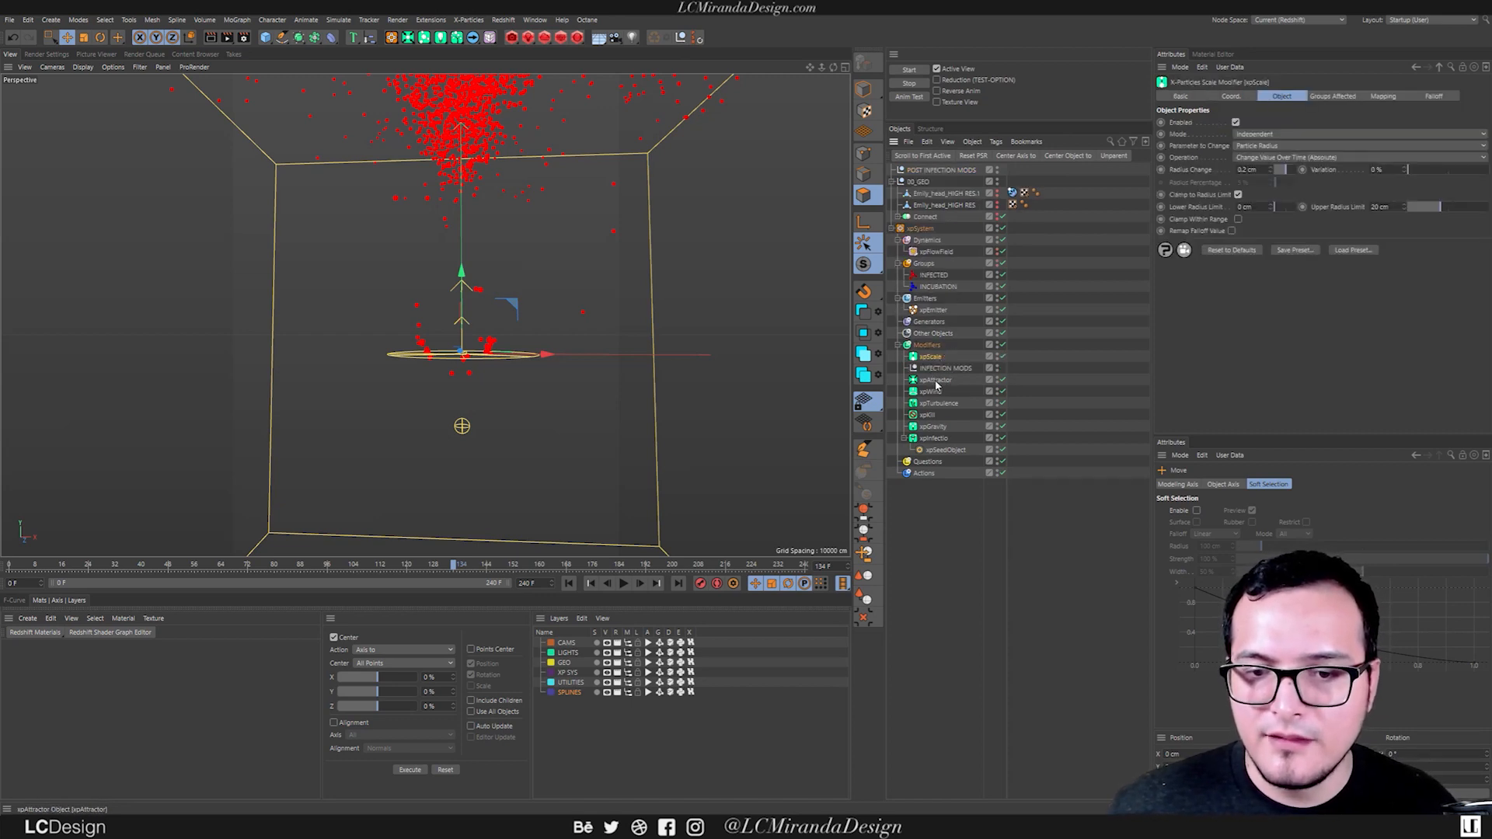
pyautogui.click(935, 382)
pyautogui.click(904, 439)
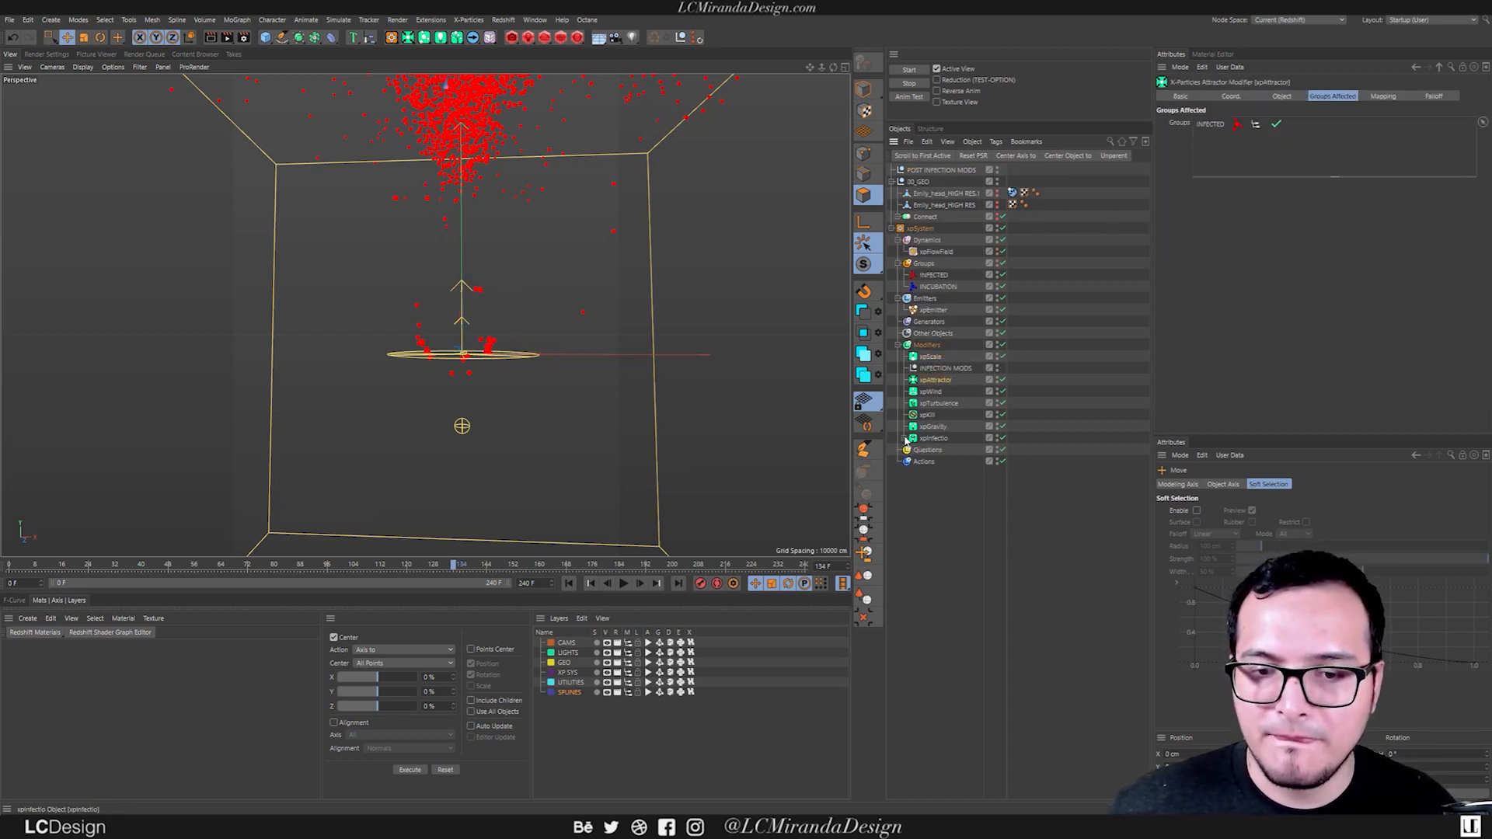
pyautogui.keyDown('shift'); pyautogui.click(931, 439); pyautogui.keyUp('shift')
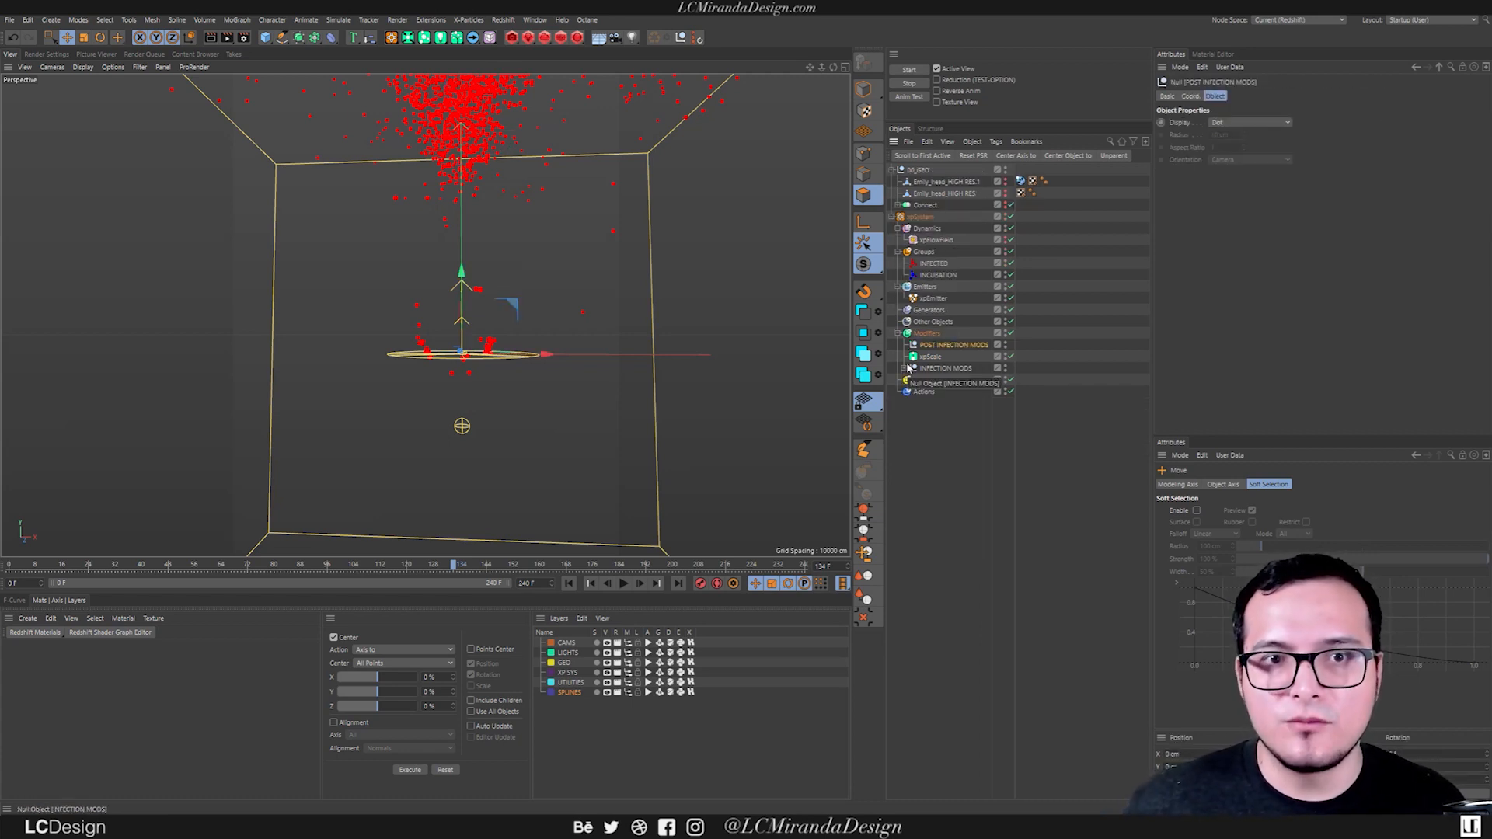
pyautogui.moveTo(936, 358); pyautogui.dragTo(952, 345)
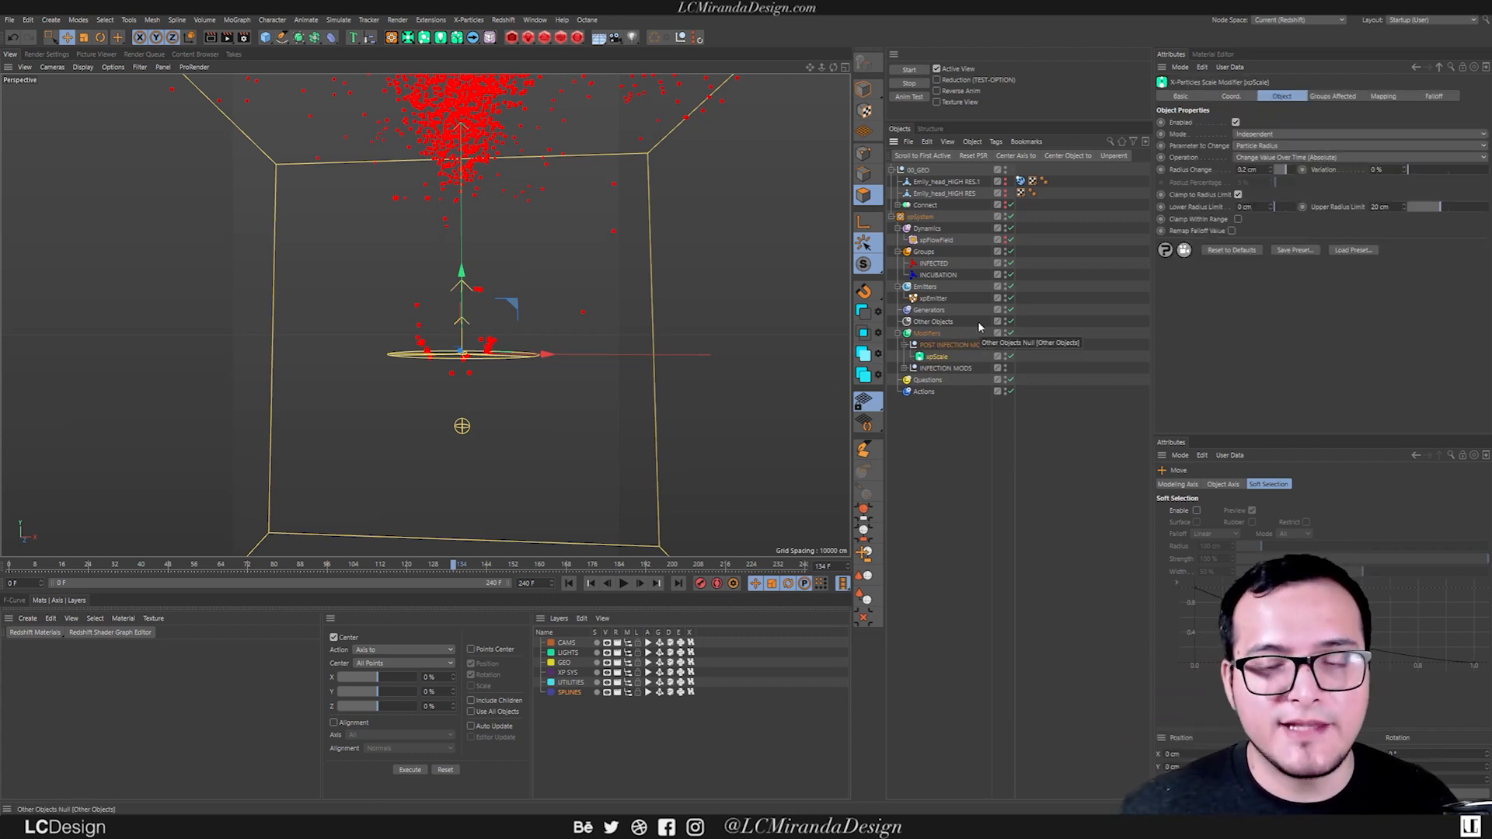
# Play the simulation to check how xpScale changes the particle size, and return to the first frame.
pyautogui.click(570, 584)
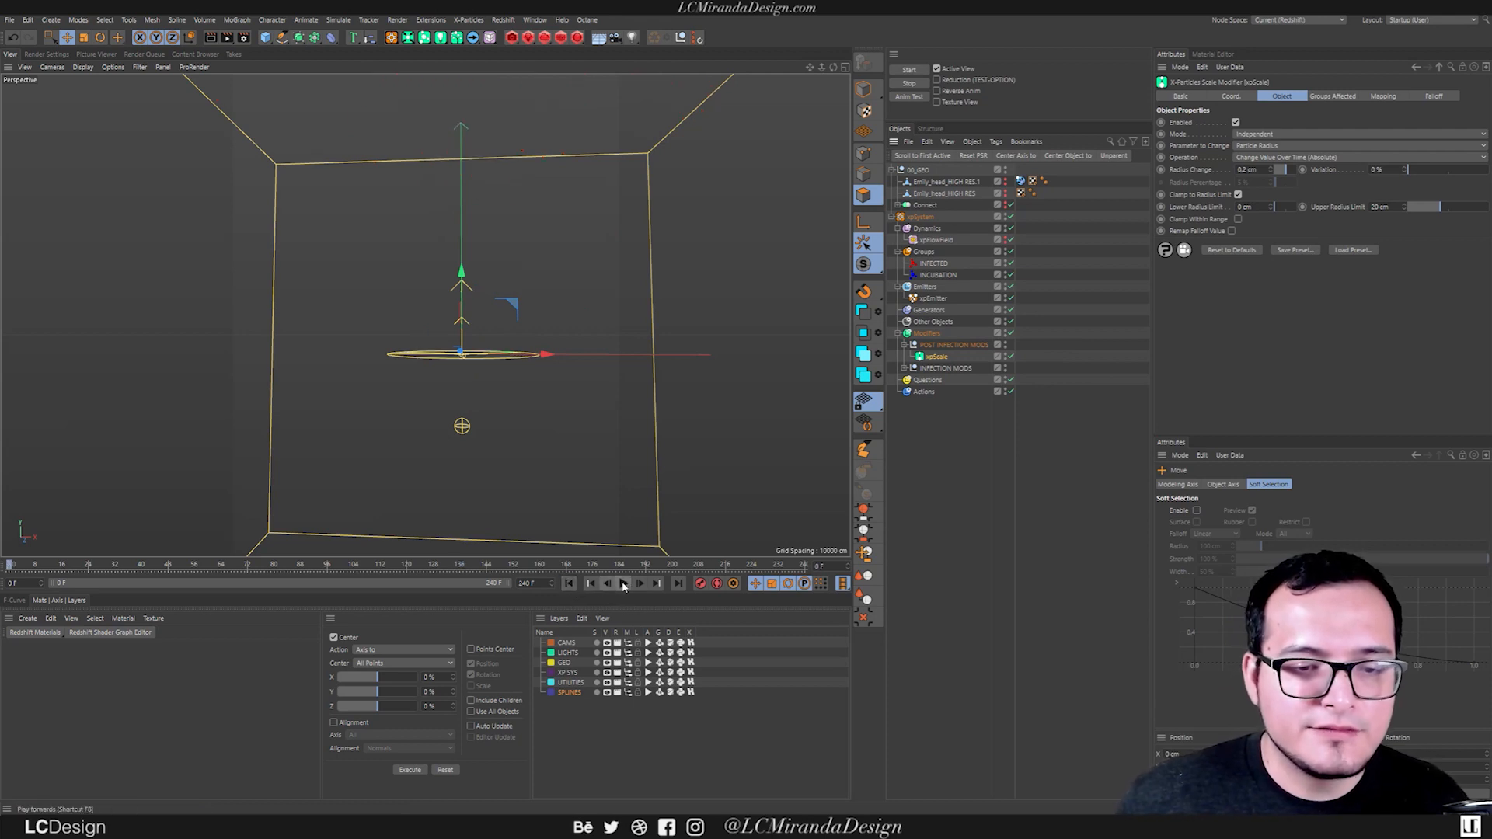
pyautogui.click(623, 583)
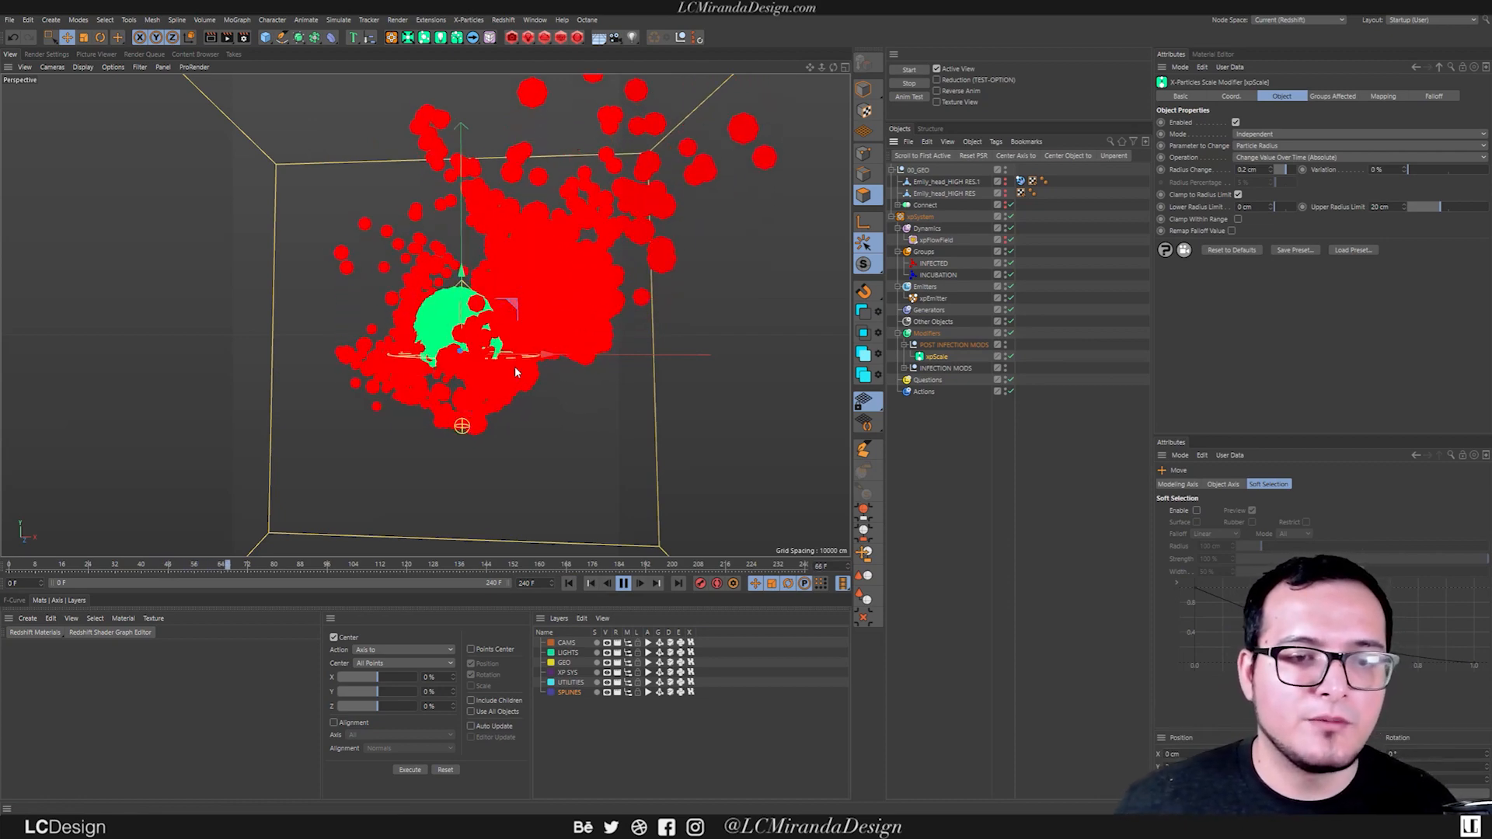
pyautogui.click(623, 584)
pyautogui.click(568, 584)
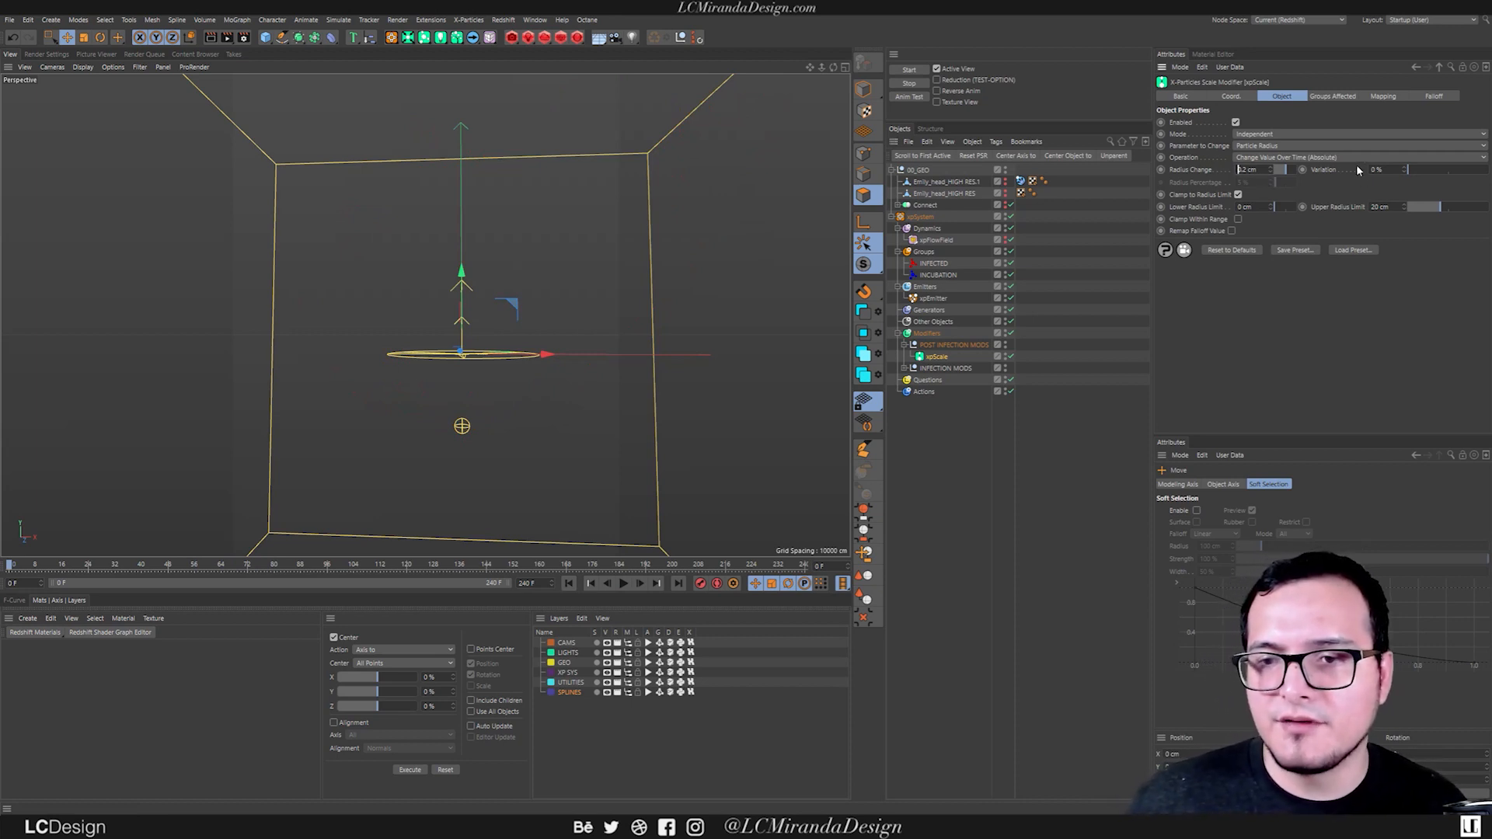
# Set xpScale's radius change to -0.2 cm with about 84% variation and replay the simulation to check the shrinking.
pyautogui.write('-')
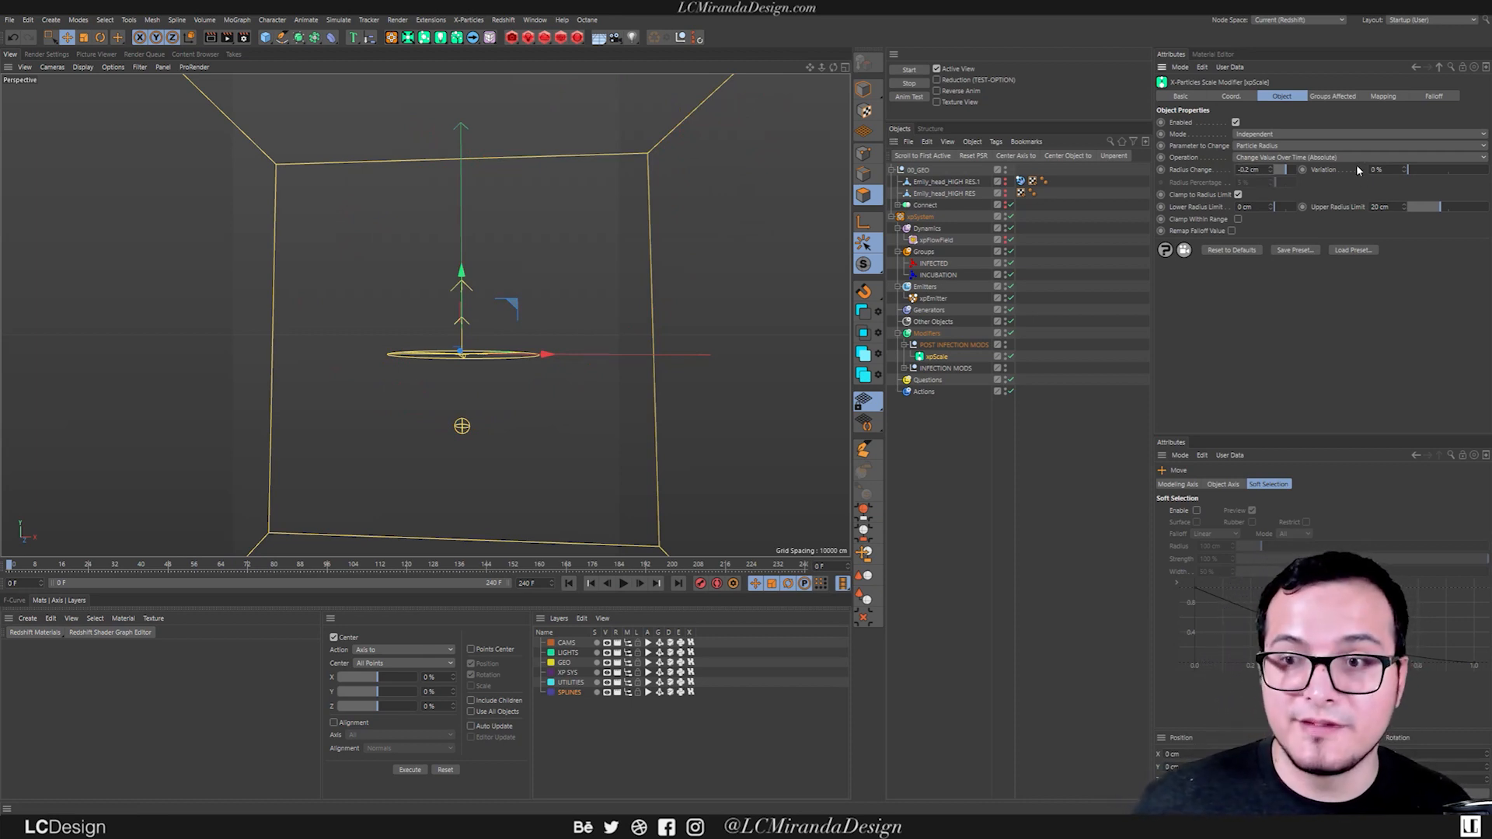
pyautogui.moveTo(1412, 169); pyautogui.dragTo(1474, 173)
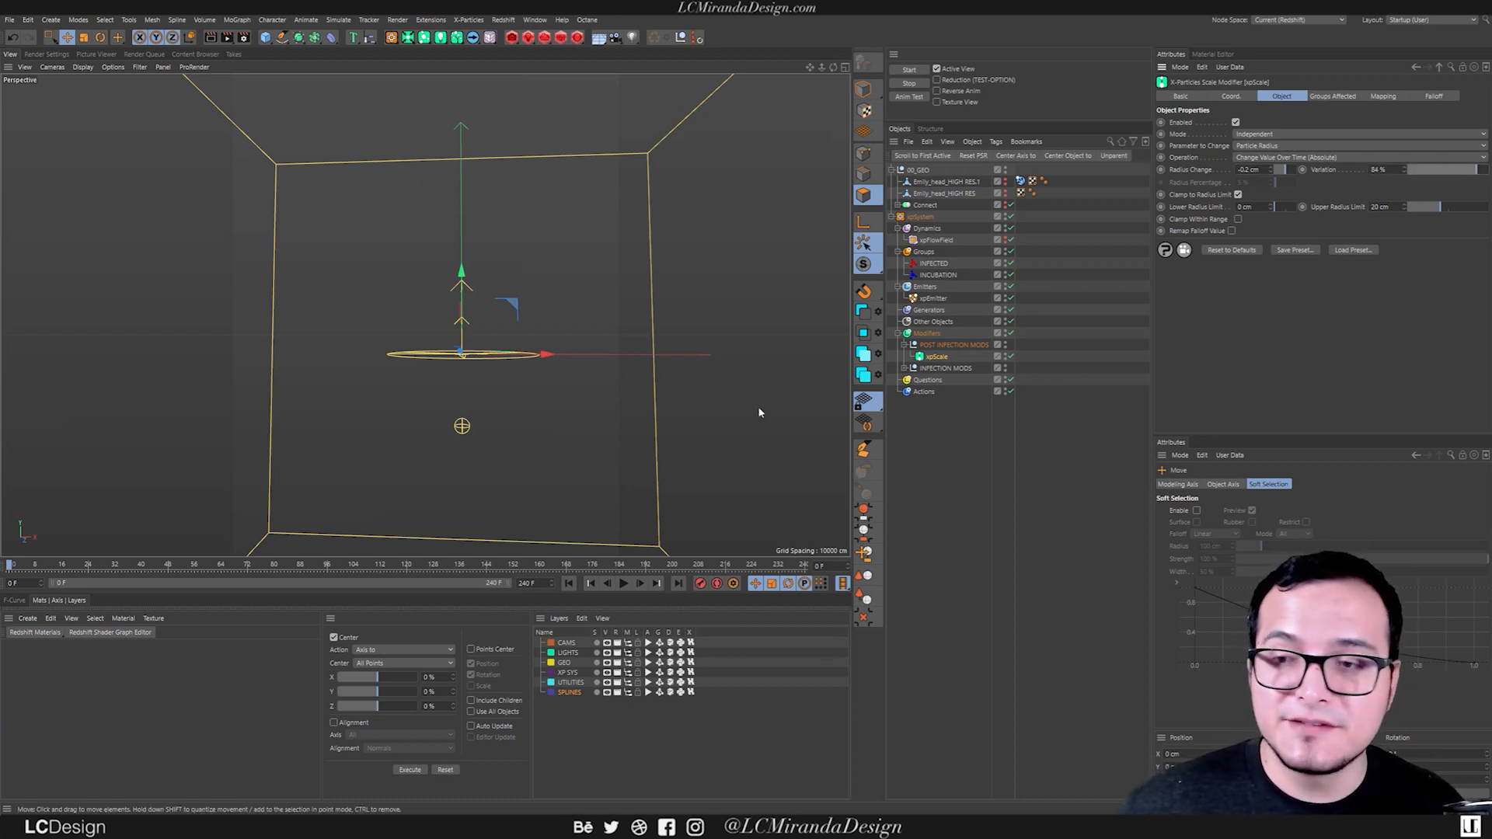
pyautogui.click(624, 583)
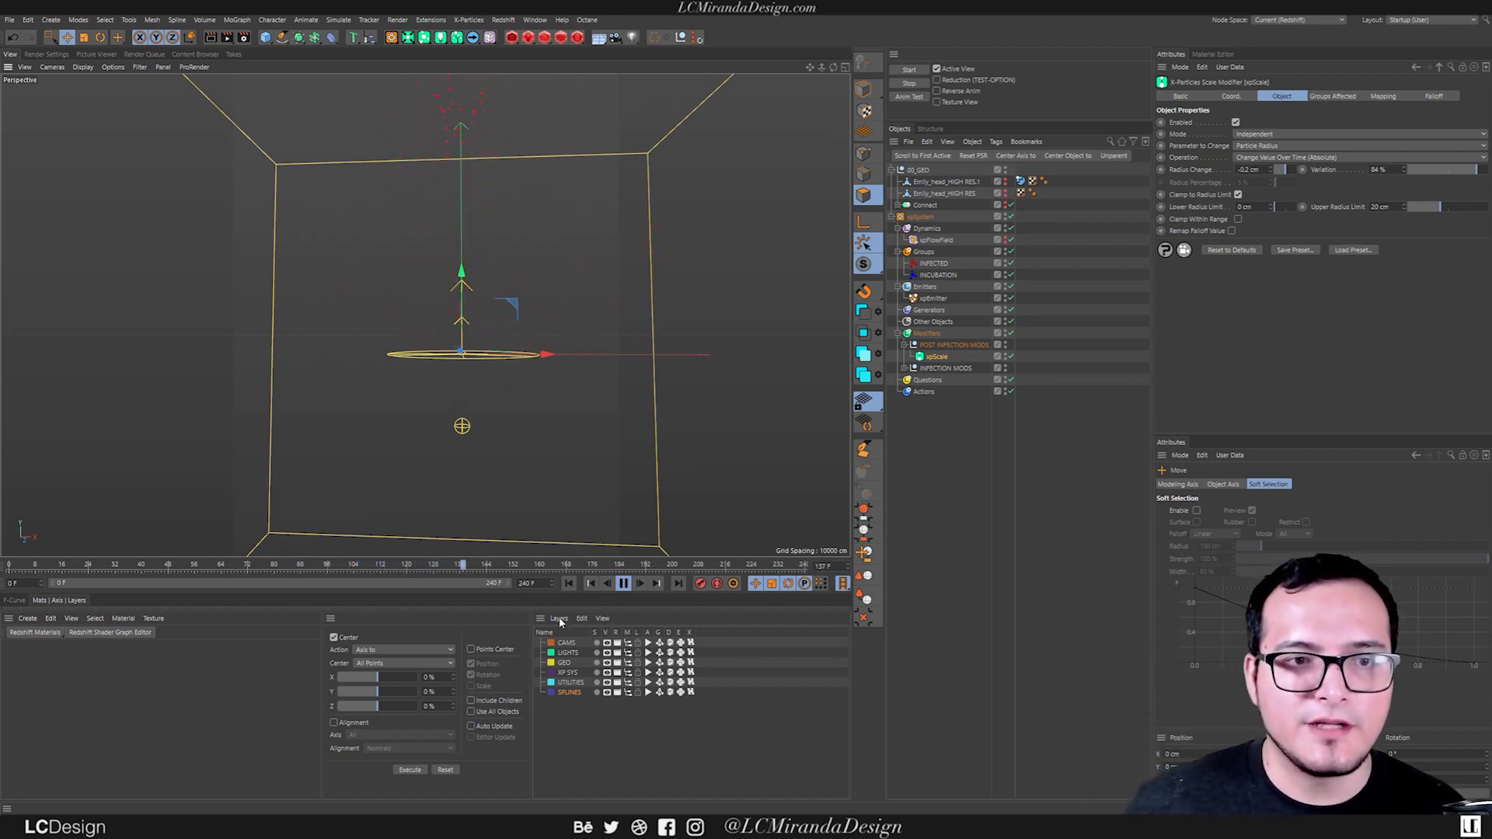
pyautogui.click(623, 583)
pyautogui.click(579, 583)
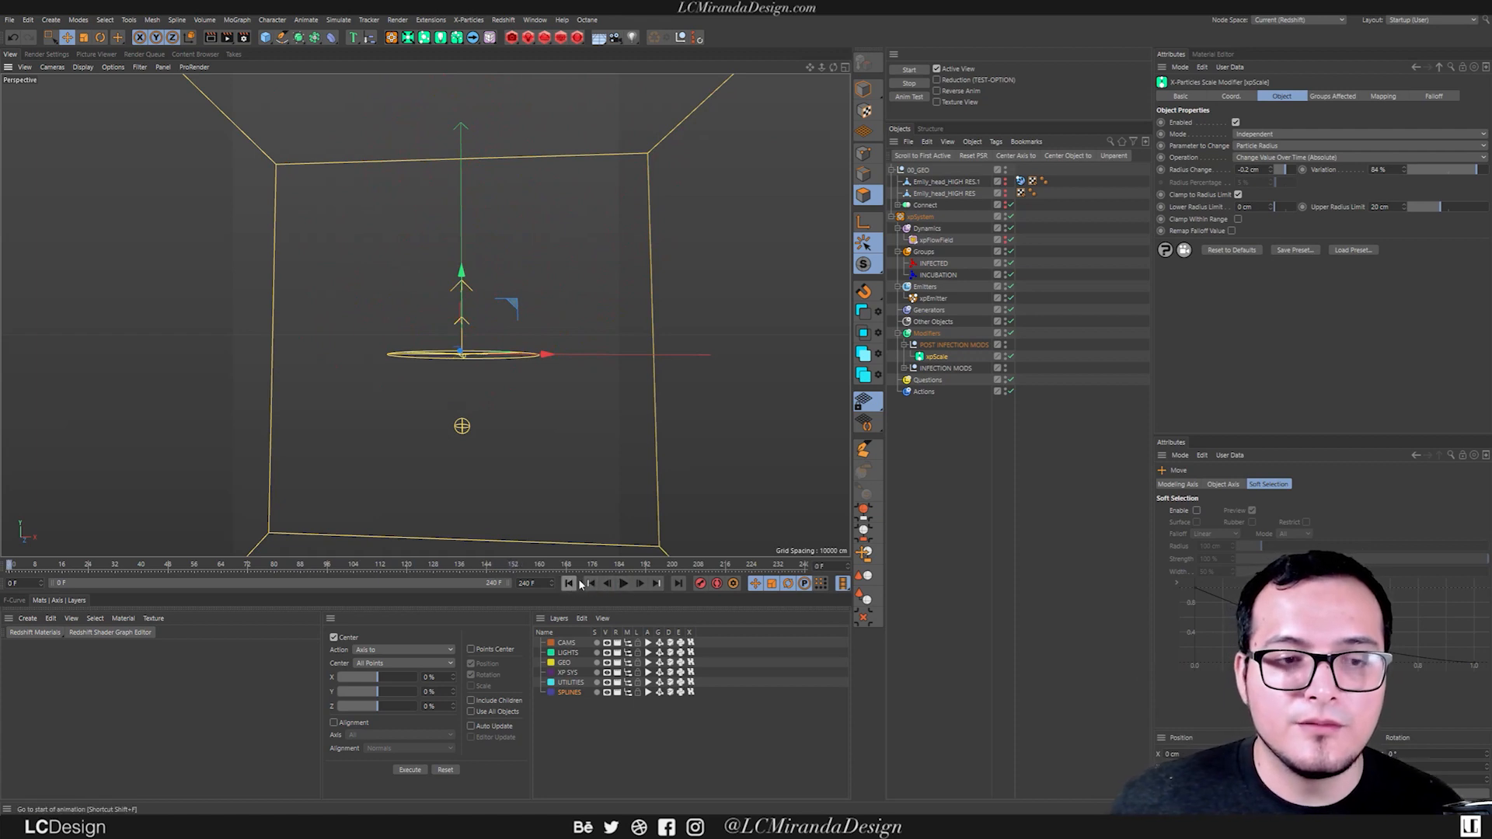
pyautogui.click(623, 584)
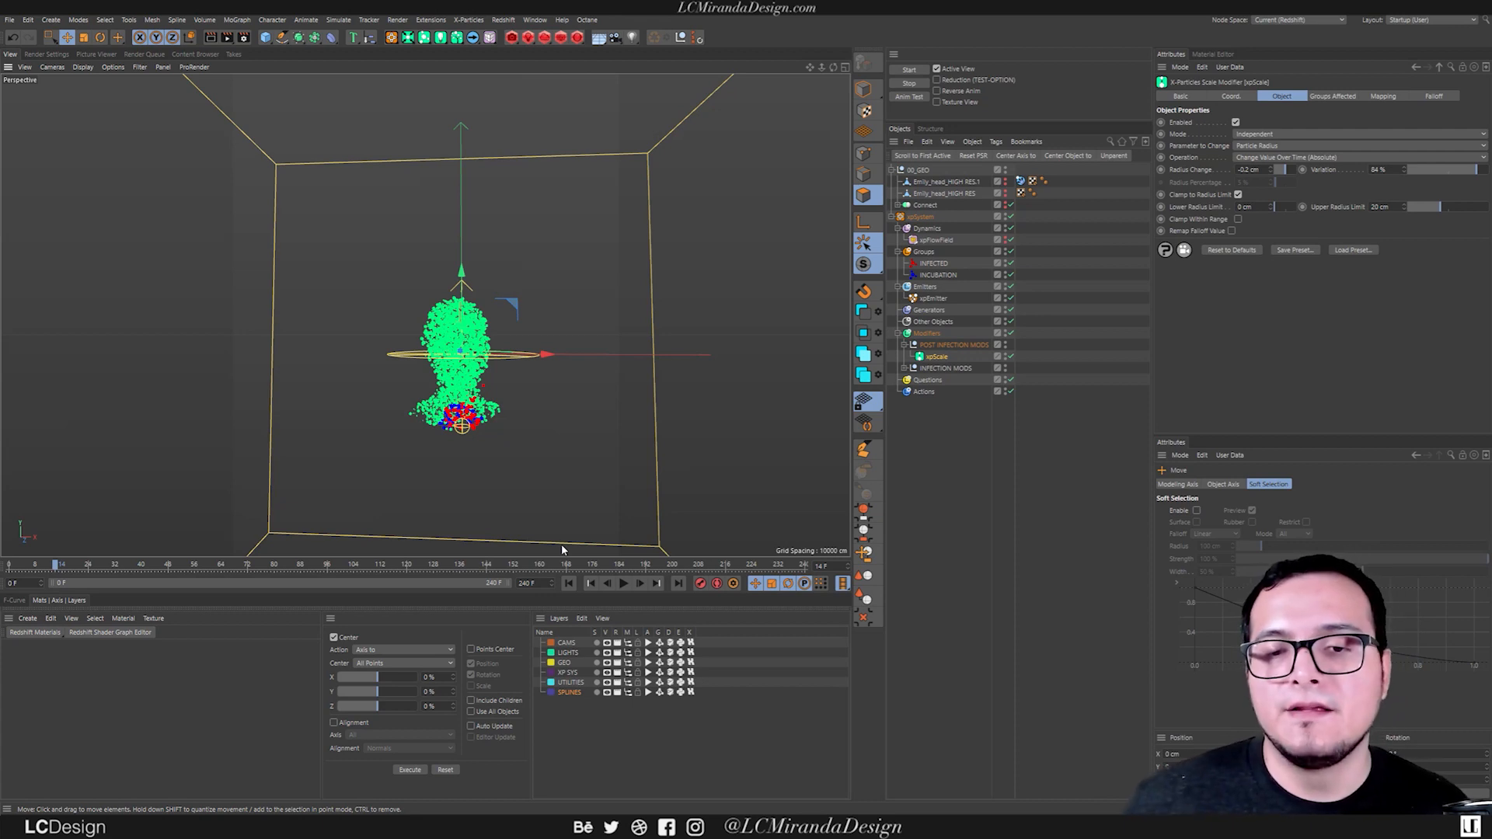
# Limit xpScale to the INFECTED group, replay the simulation, and return to the first frame.
pyautogui.click(1340, 99)
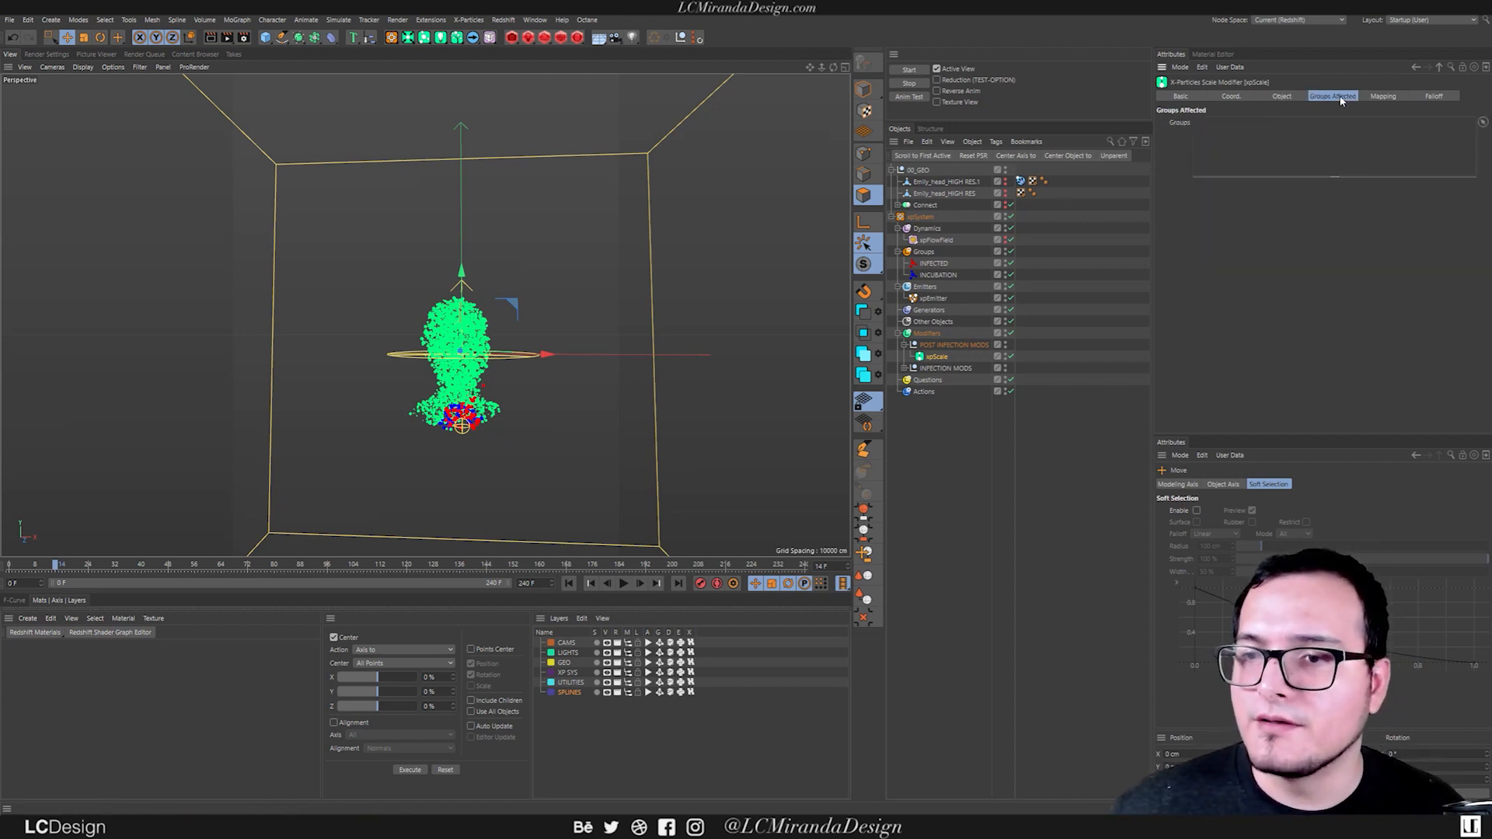
pyautogui.moveTo(937, 264); pyautogui.dragTo(1275, 136)
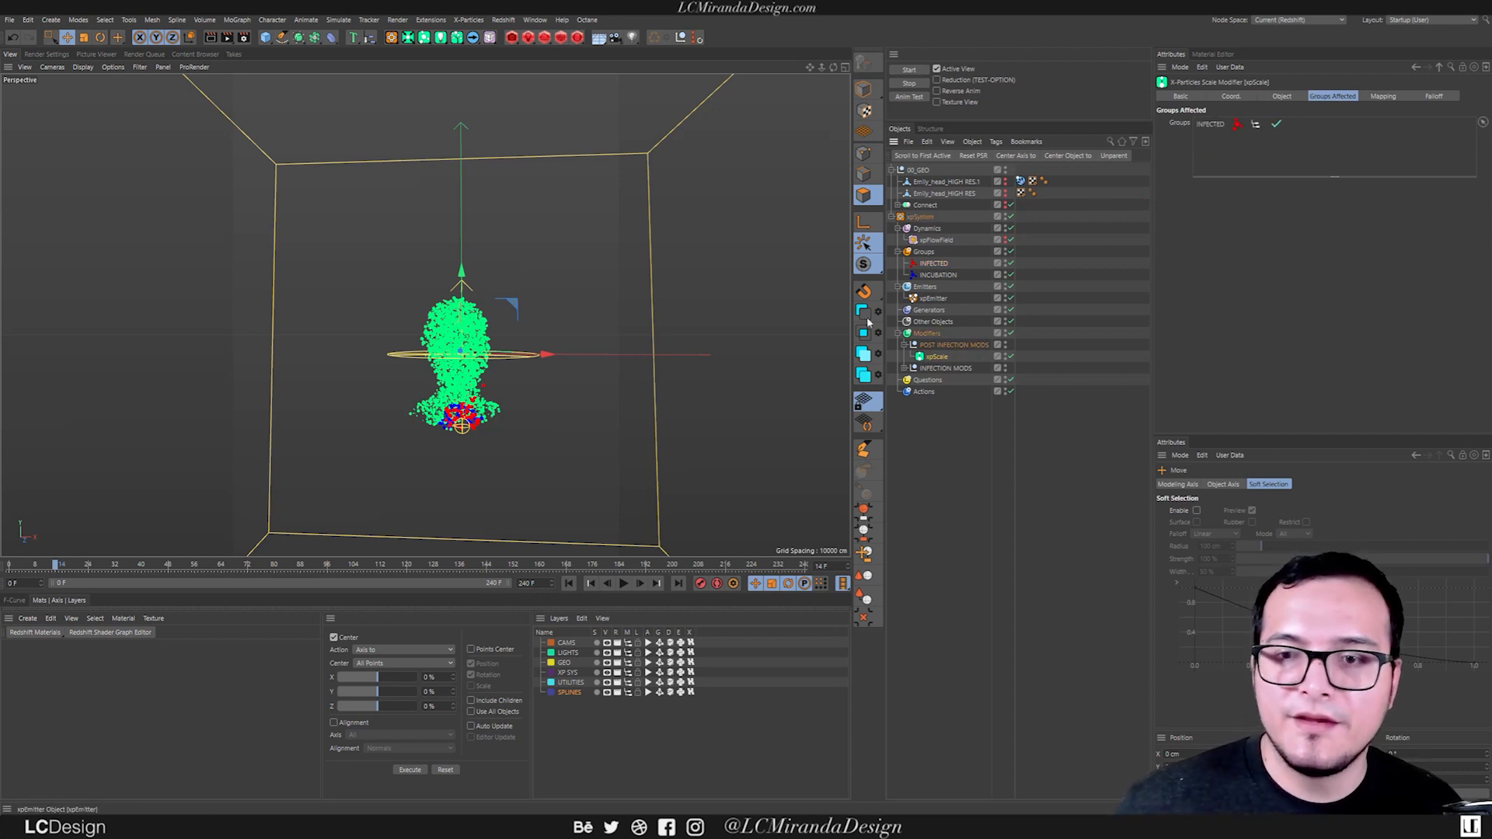
pyautogui.click(568, 582)
pyautogui.click(624, 583)
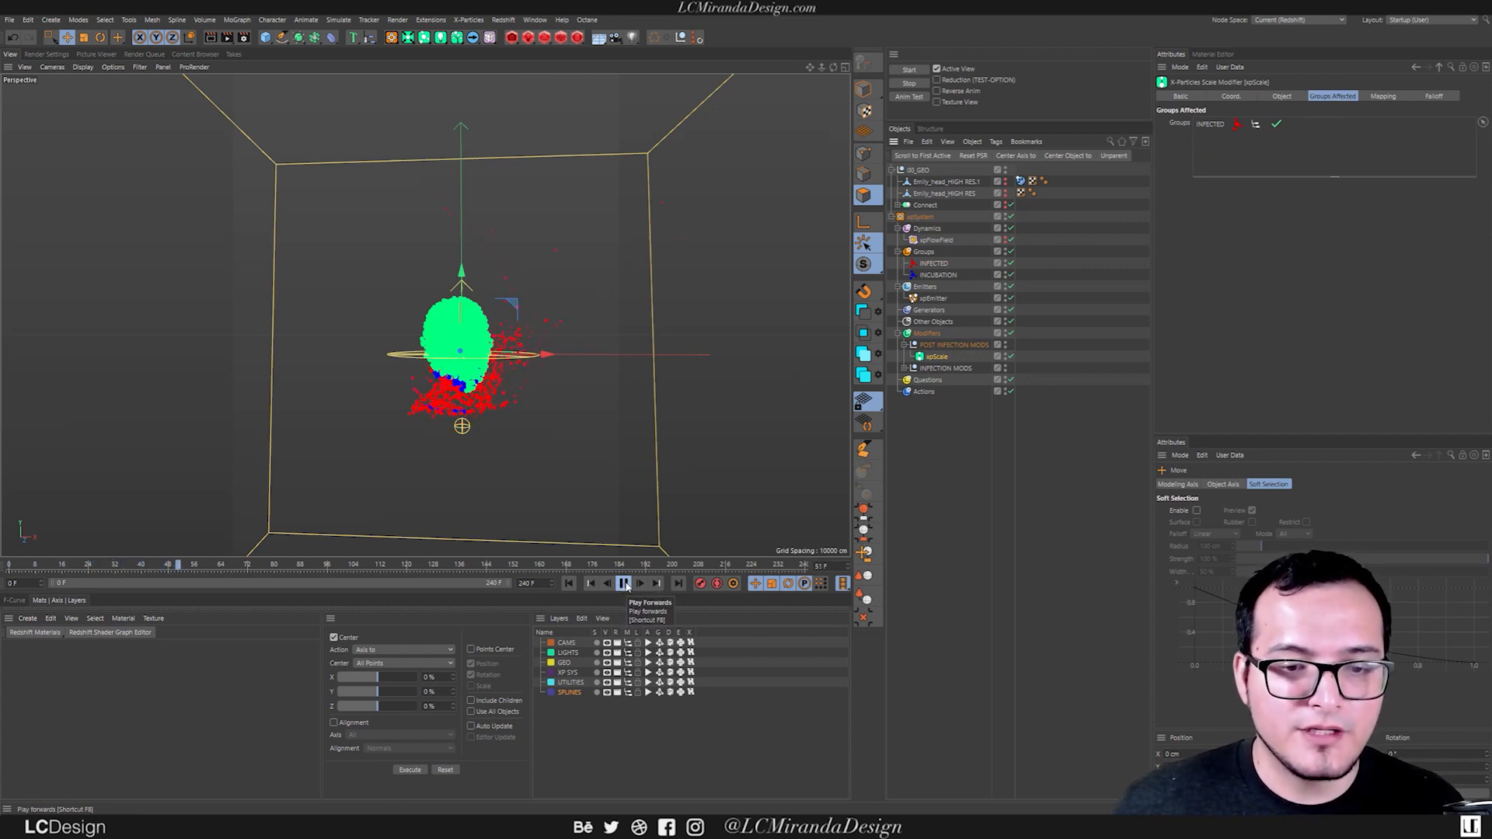
pyautogui.click(571, 584)
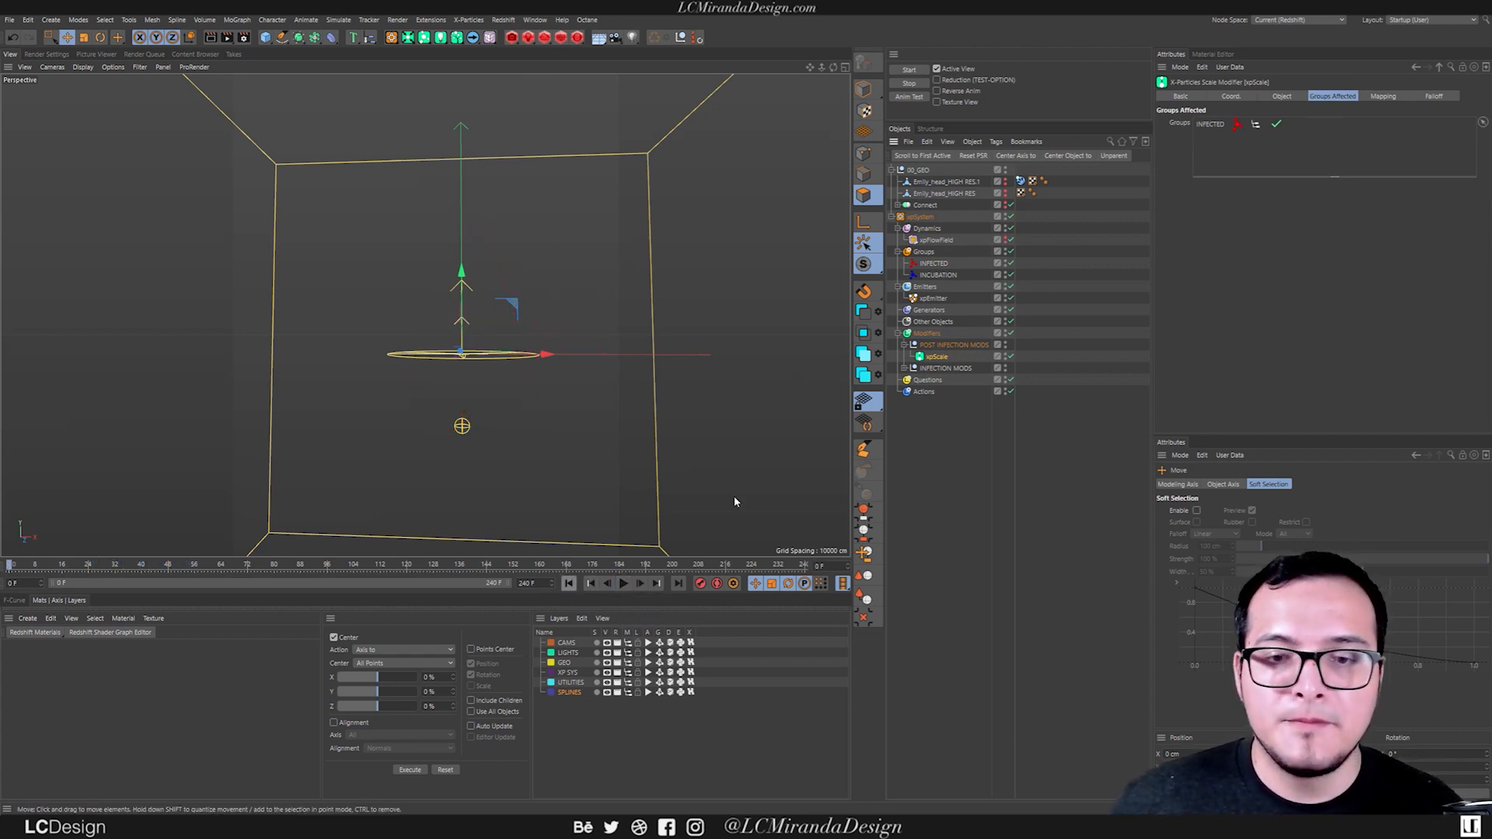
# Add a question to xpEmitter that tests the particles' Age.
pyautogui.click(933, 299)
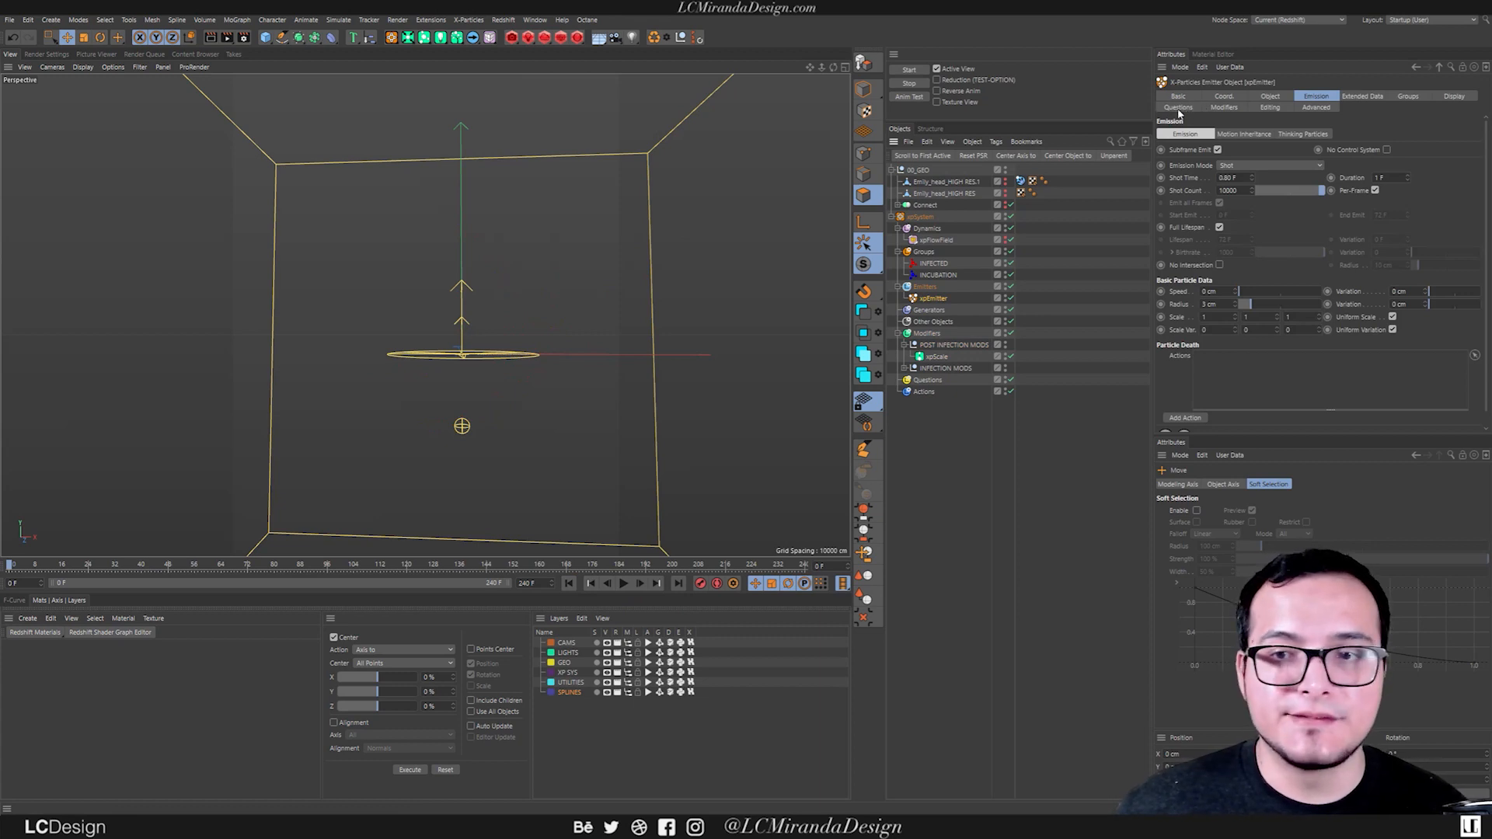
pyautogui.click(1178, 108)
pyautogui.click(1188, 133)
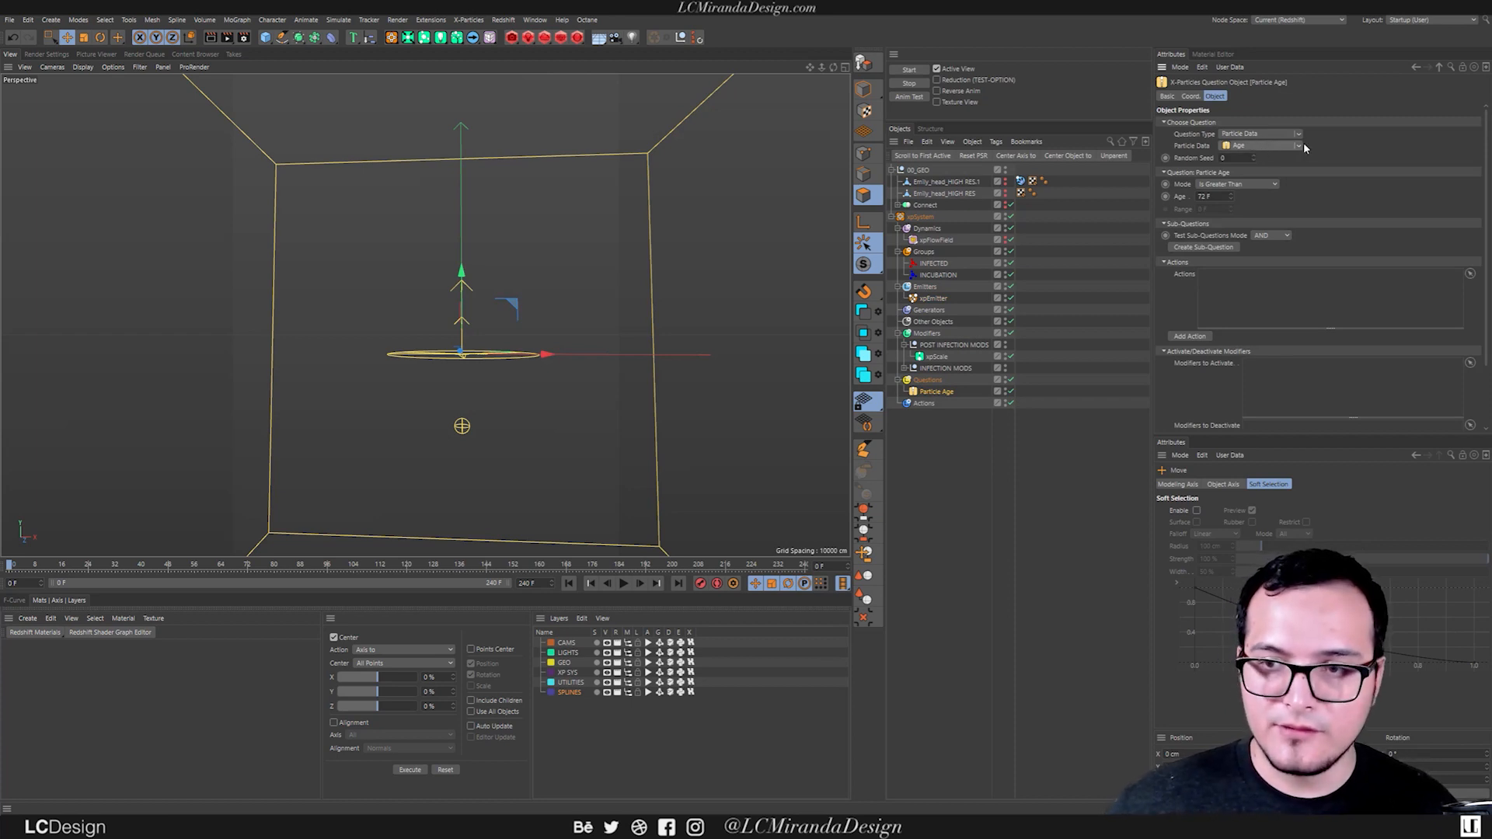
pyautogui.click(1297, 145)
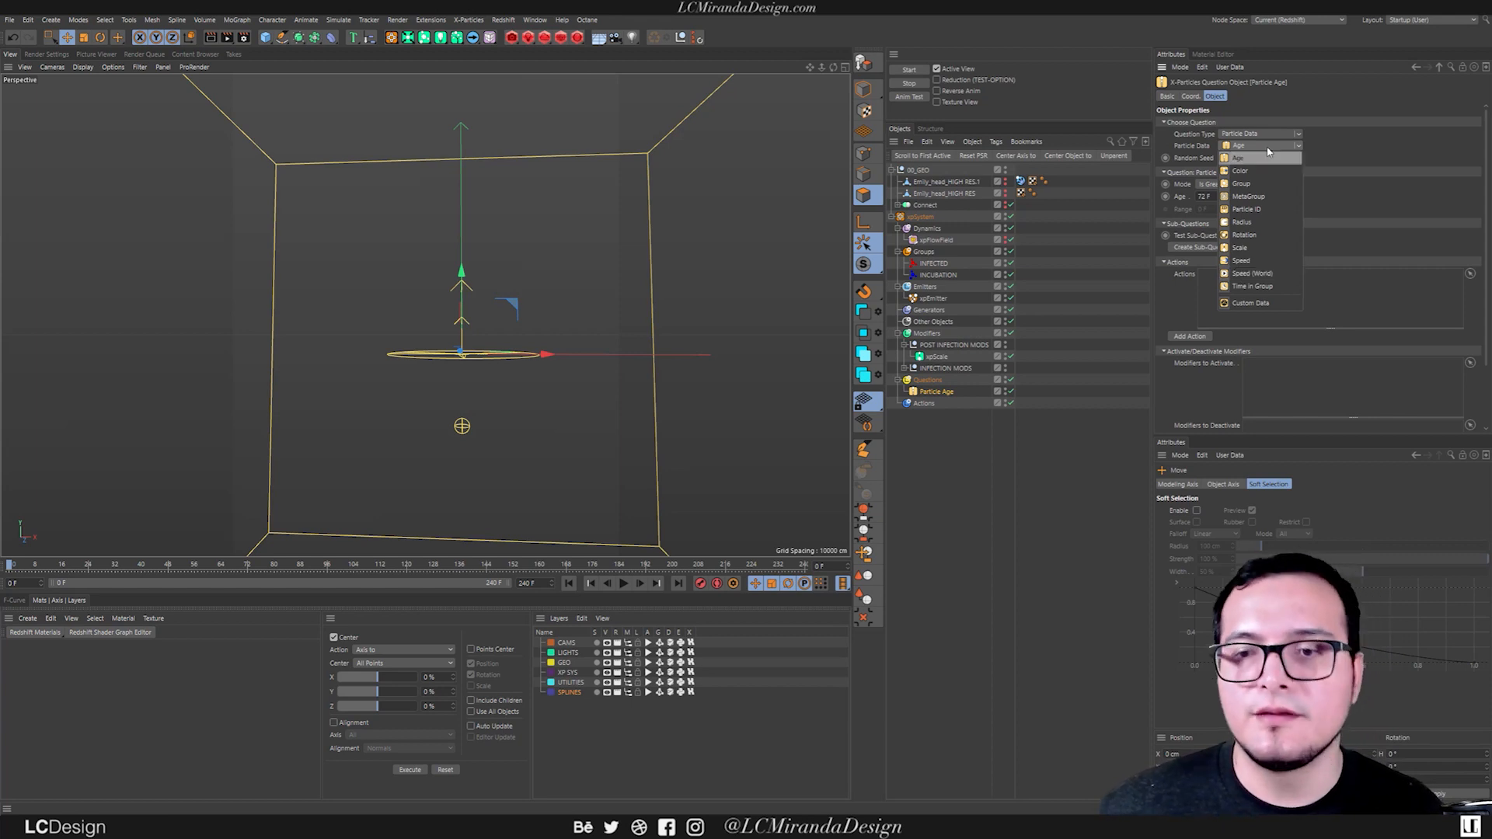
pyautogui.click(1241, 160)
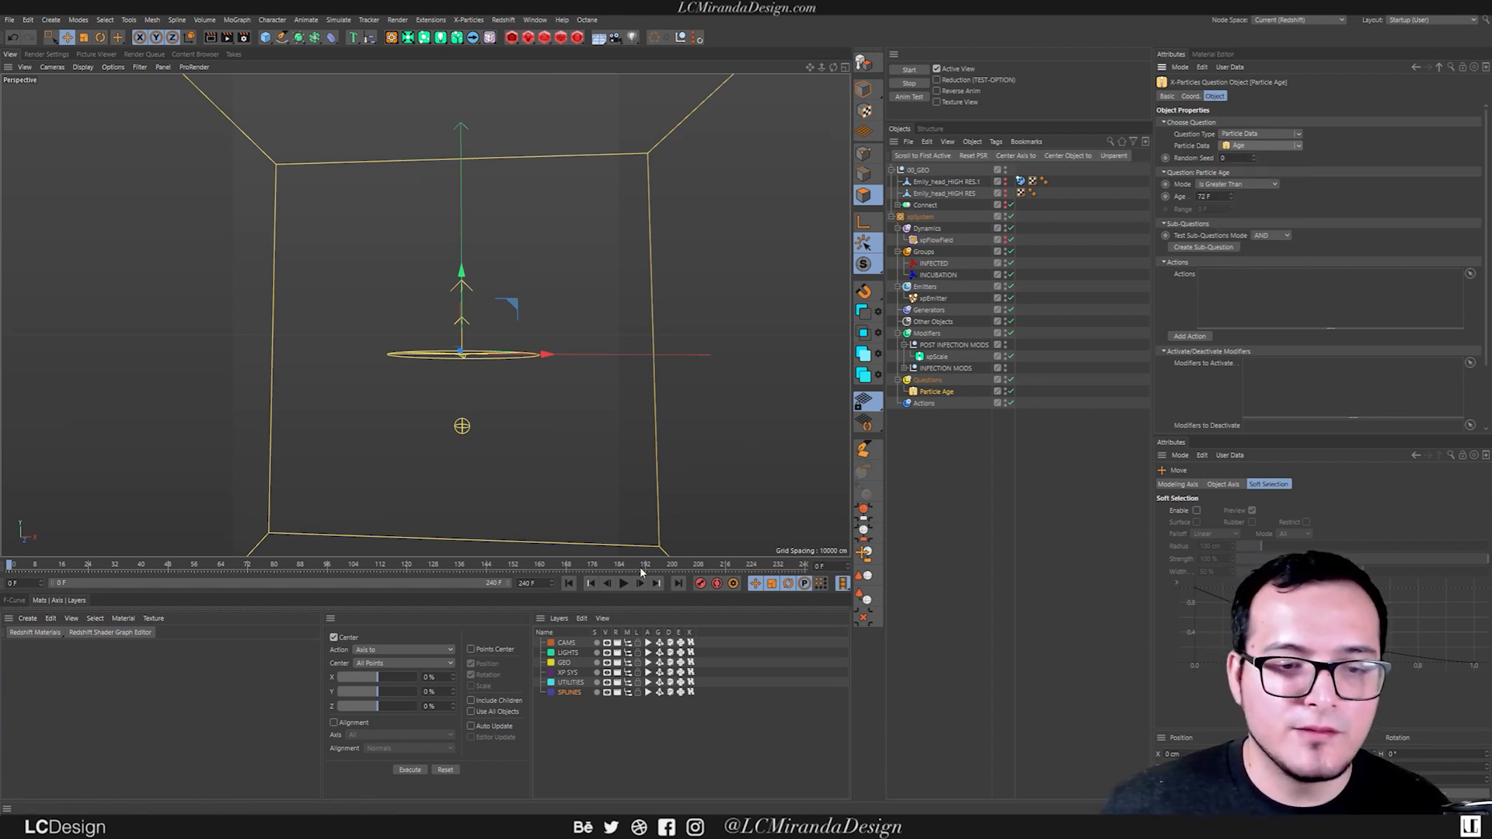
# Disable xpScale, play the simulation to check when the particles disperse, and return to the first frame.
pyautogui.click(1011, 356)
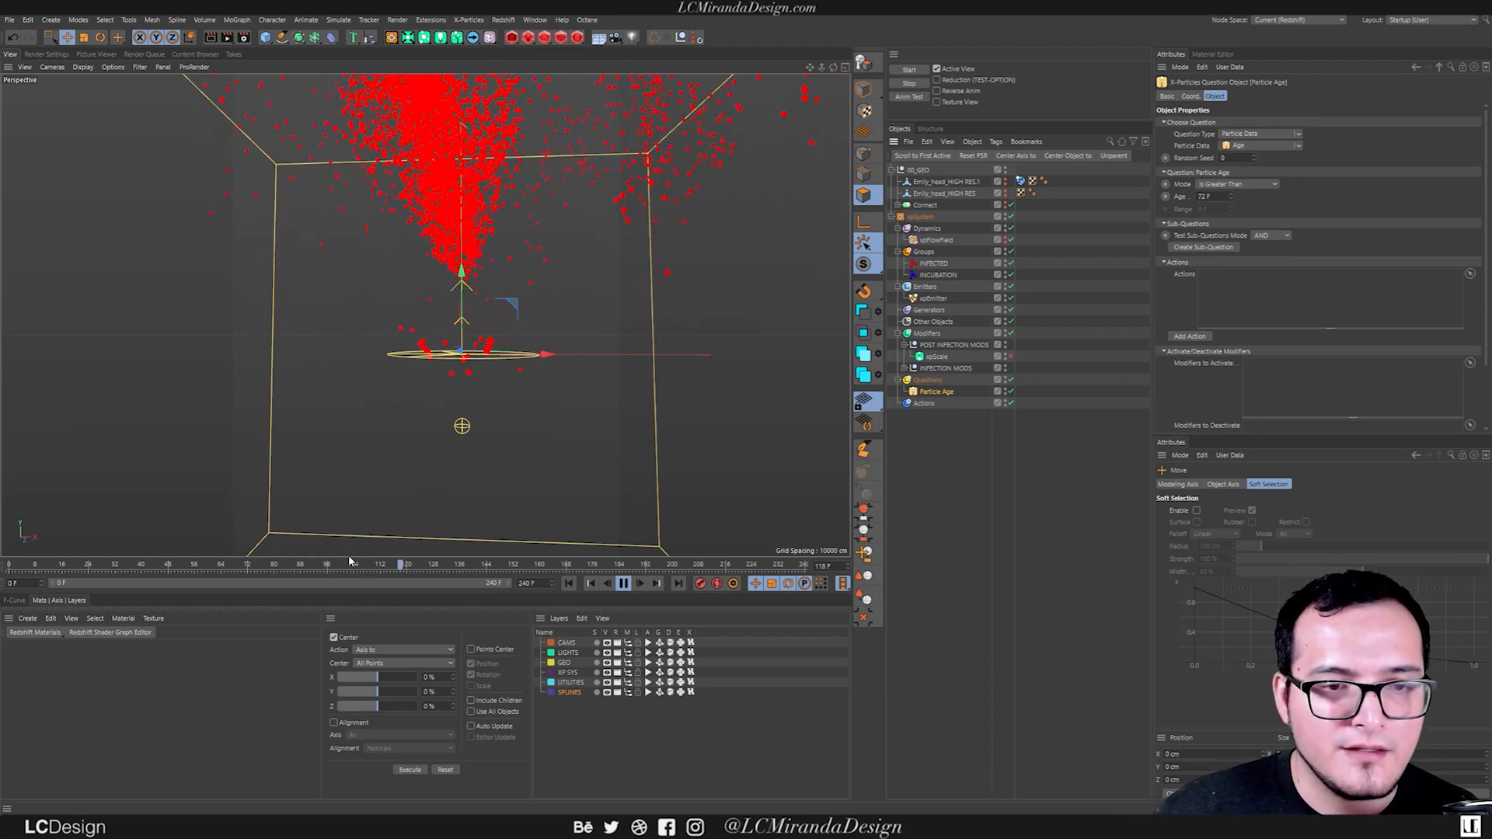
pyautogui.click(623, 582)
pyautogui.click(569, 583)
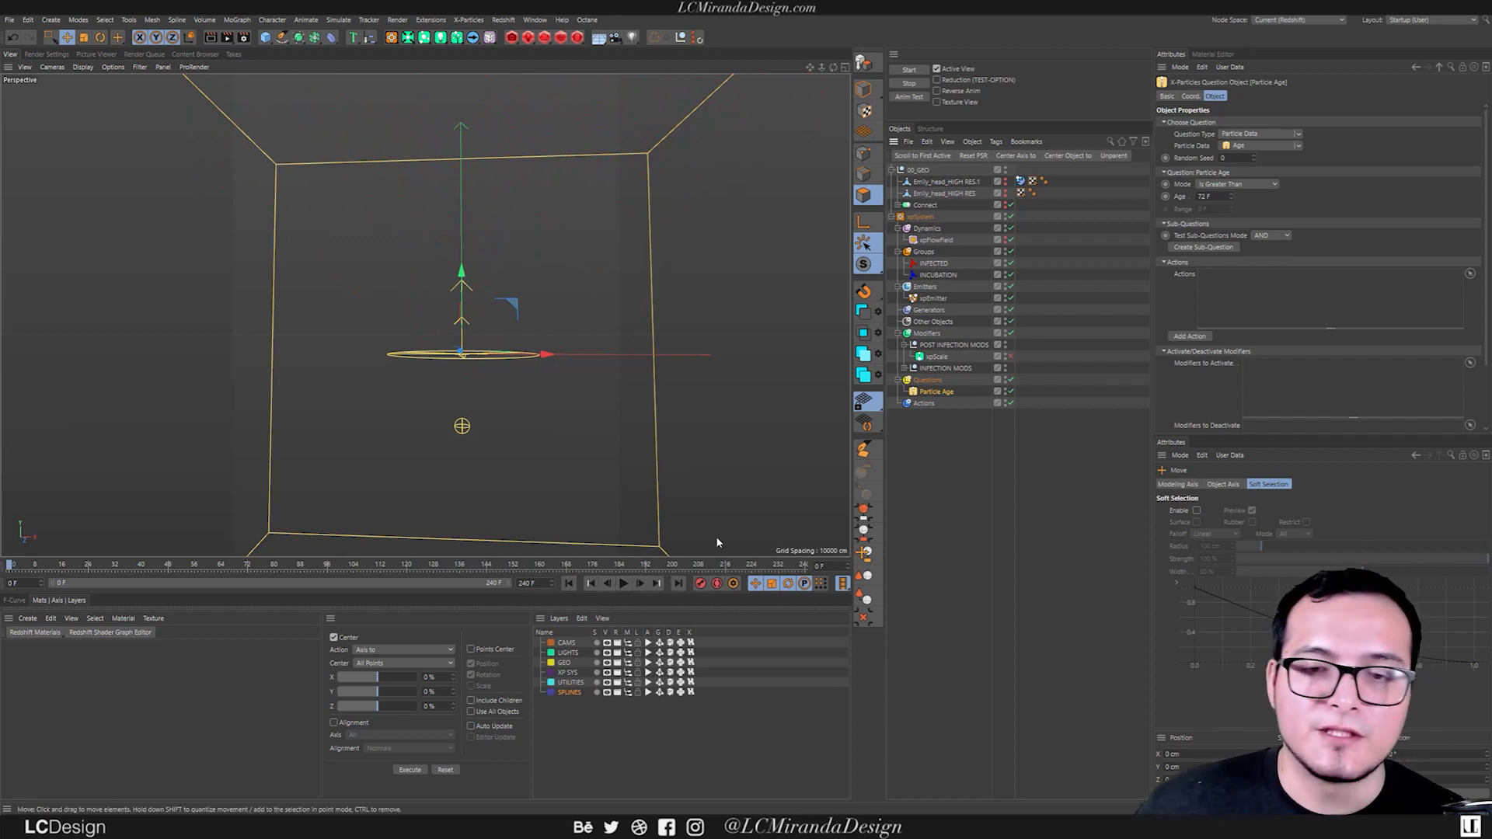
# Make the Particle Age question activate xpScale when age exceeds 90 F, replay the simulation, and return to the first frame.
pyautogui.click(939, 358)
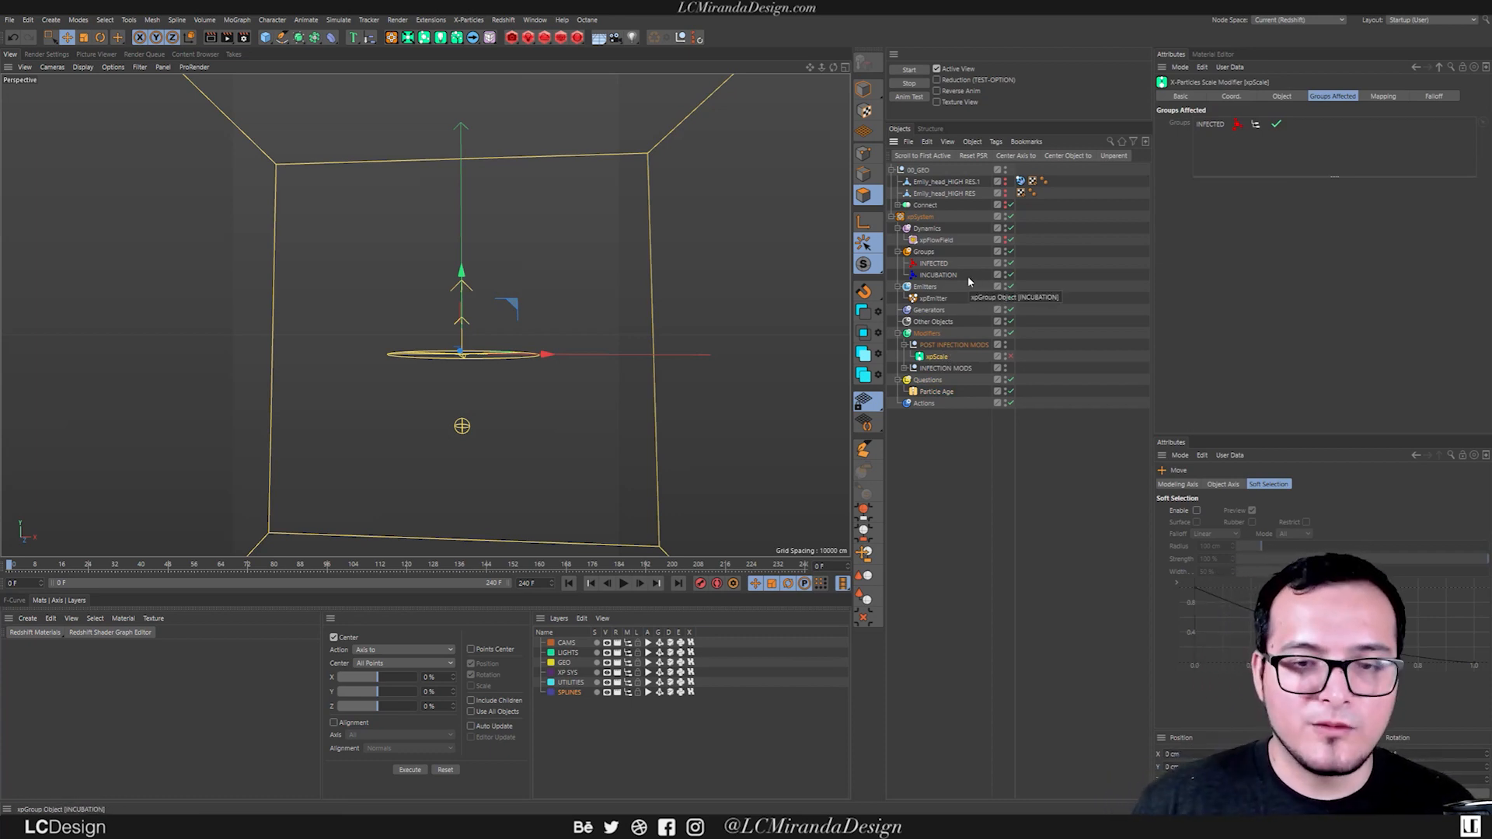
pyautogui.click(937, 391)
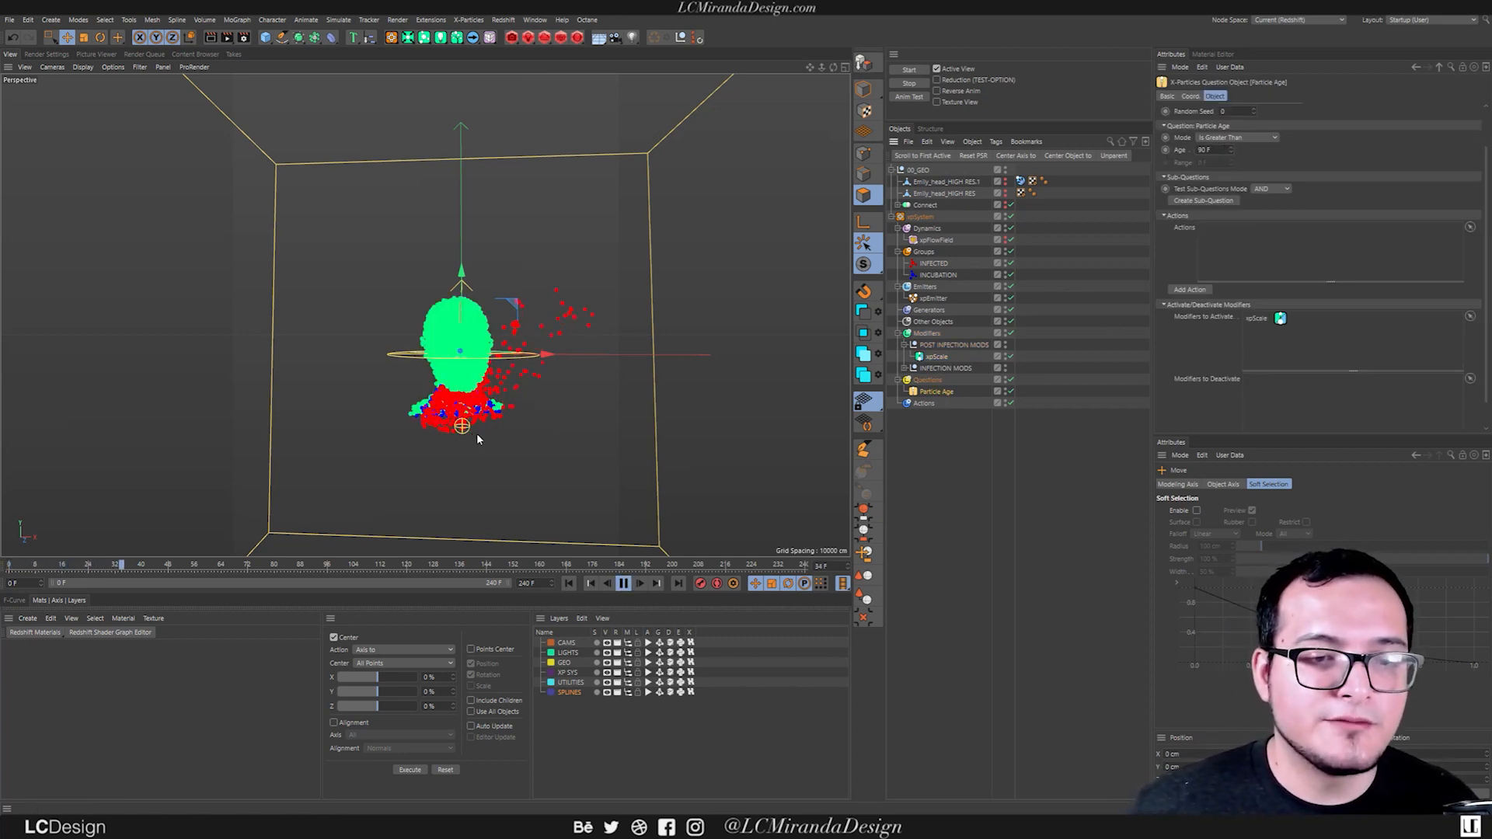
pyautogui.keyDown('alt'); pyautogui.moveTo(482, 412); pyautogui.dragTo(511, 407); pyautogui.keyUp('alt')
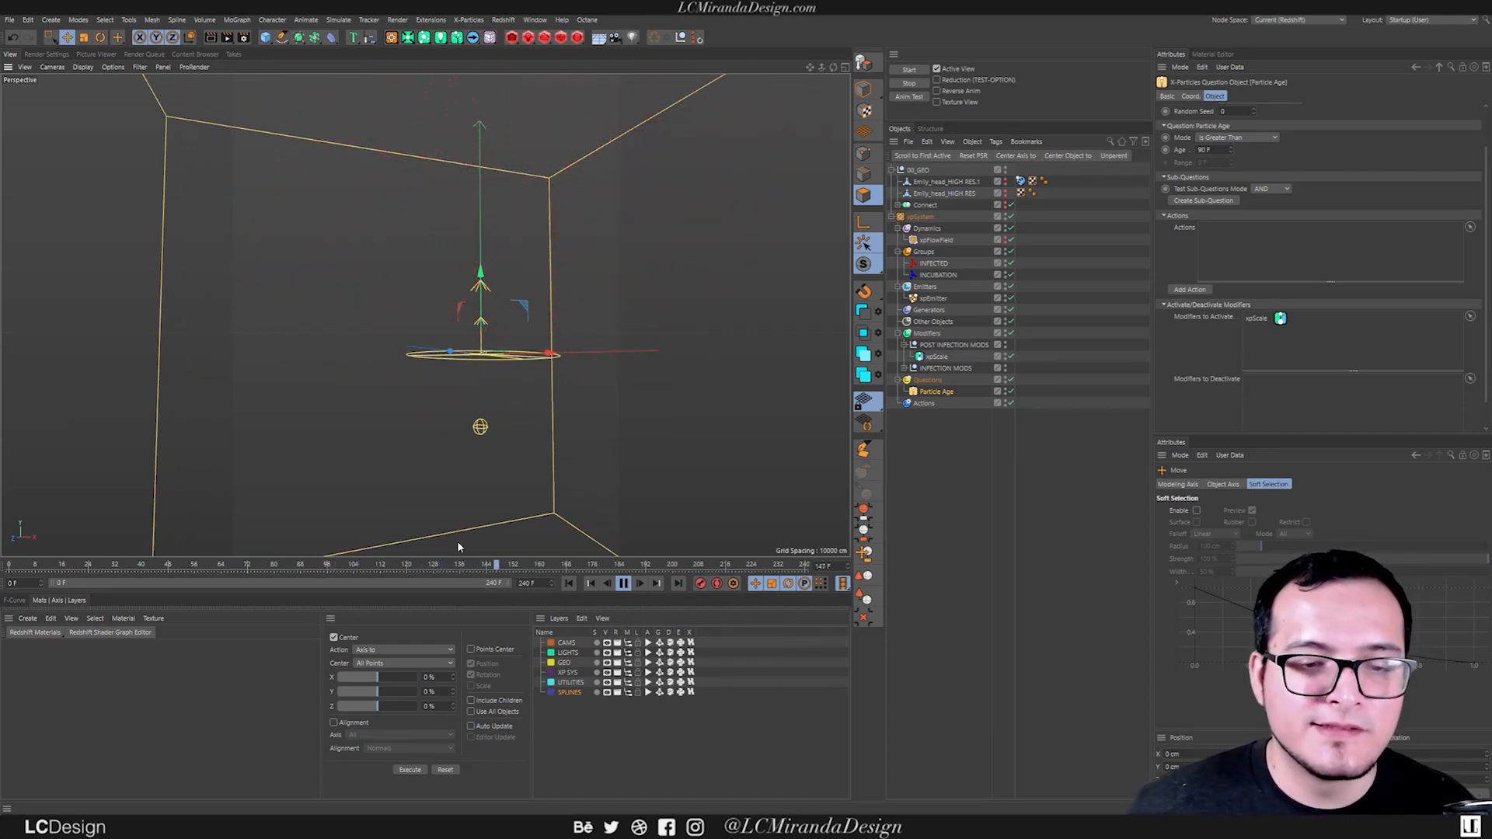
pyautogui.click(623, 583)
pyautogui.click(569, 583)
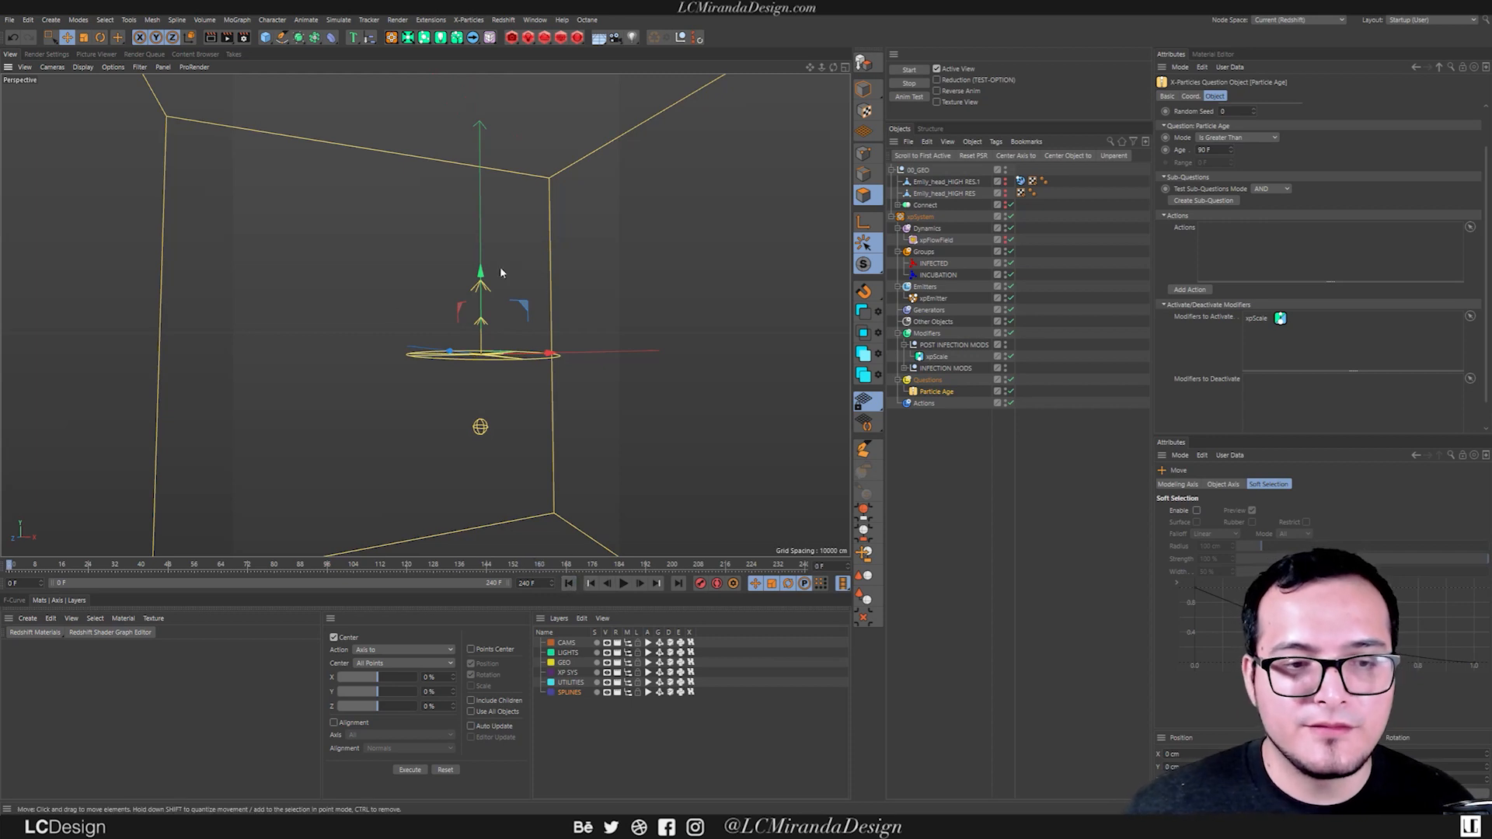
# Add a Spherical Field to xpScale's falloff.
pyautogui.click(937, 359)
pyautogui.click(1434, 97)
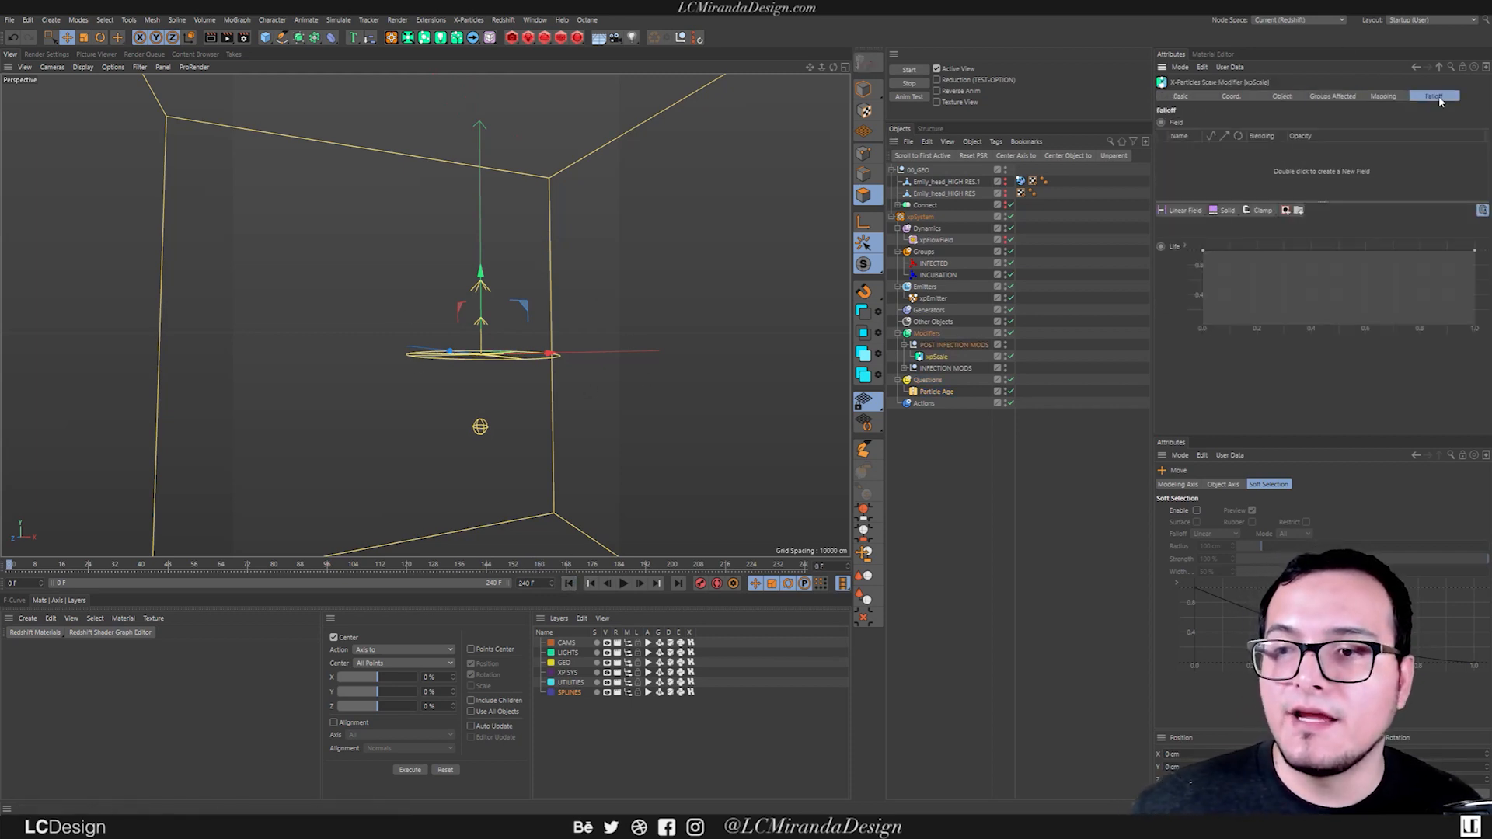
pyautogui.click(1182, 210)
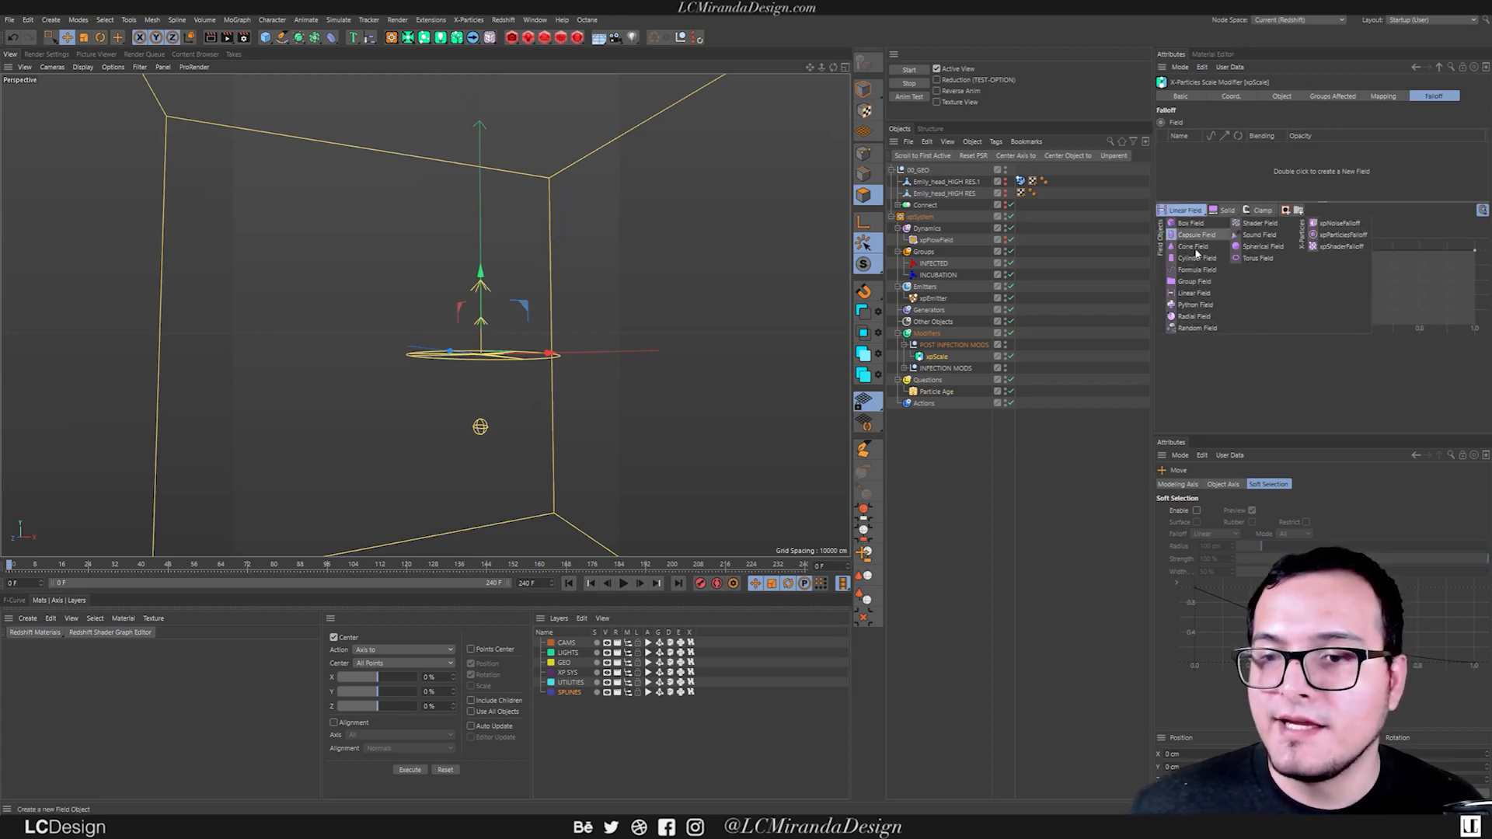
pyautogui.click(1262, 246)
pyautogui.scroll(3, 514, 427)
pyautogui.keyDown('alt'); pyautogui.moveTo(451, 413); pyautogui.dragTo(500, 327); pyautogui.keyUp('alt')
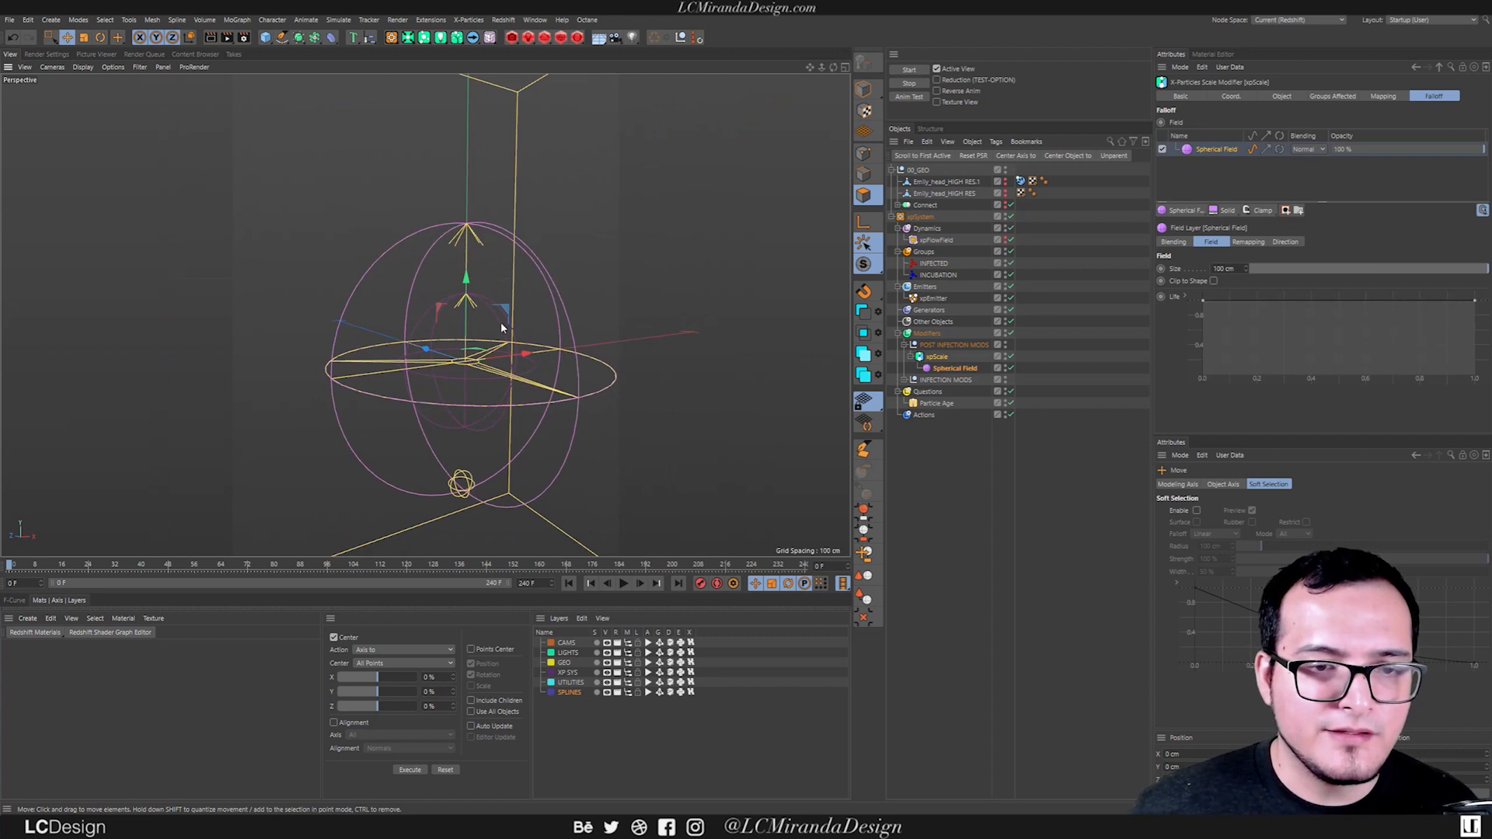
pyautogui.keyDown('alt'); pyautogui.moveTo(429, 296); pyautogui.dragTo(415, 340); pyautogui.keyUp('alt')
# Set the Spherical Field's remapping inner offset to 100%.
pyautogui.click(1333, 96)
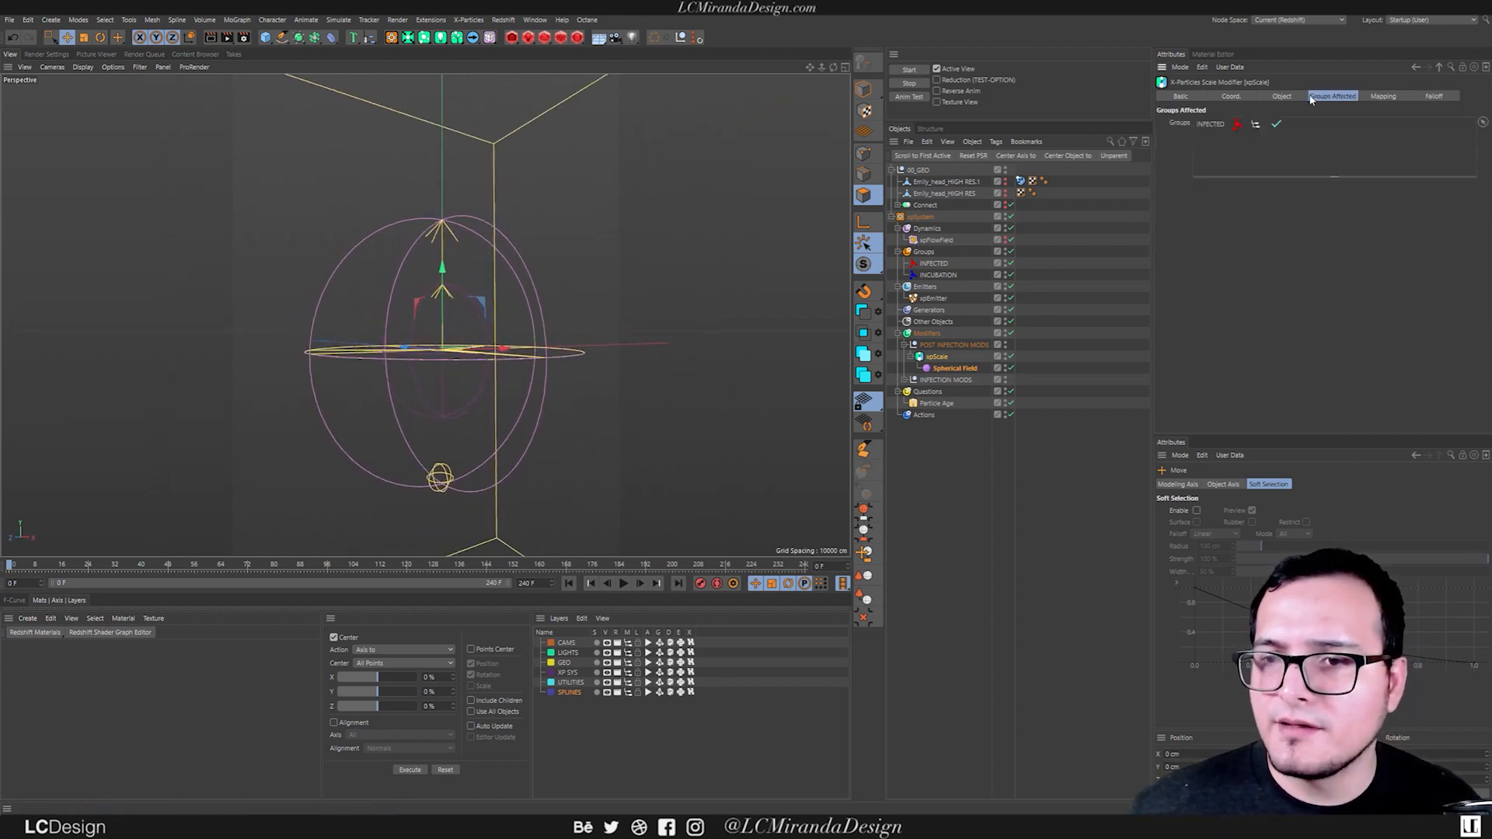
pyautogui.click(1436, 96)
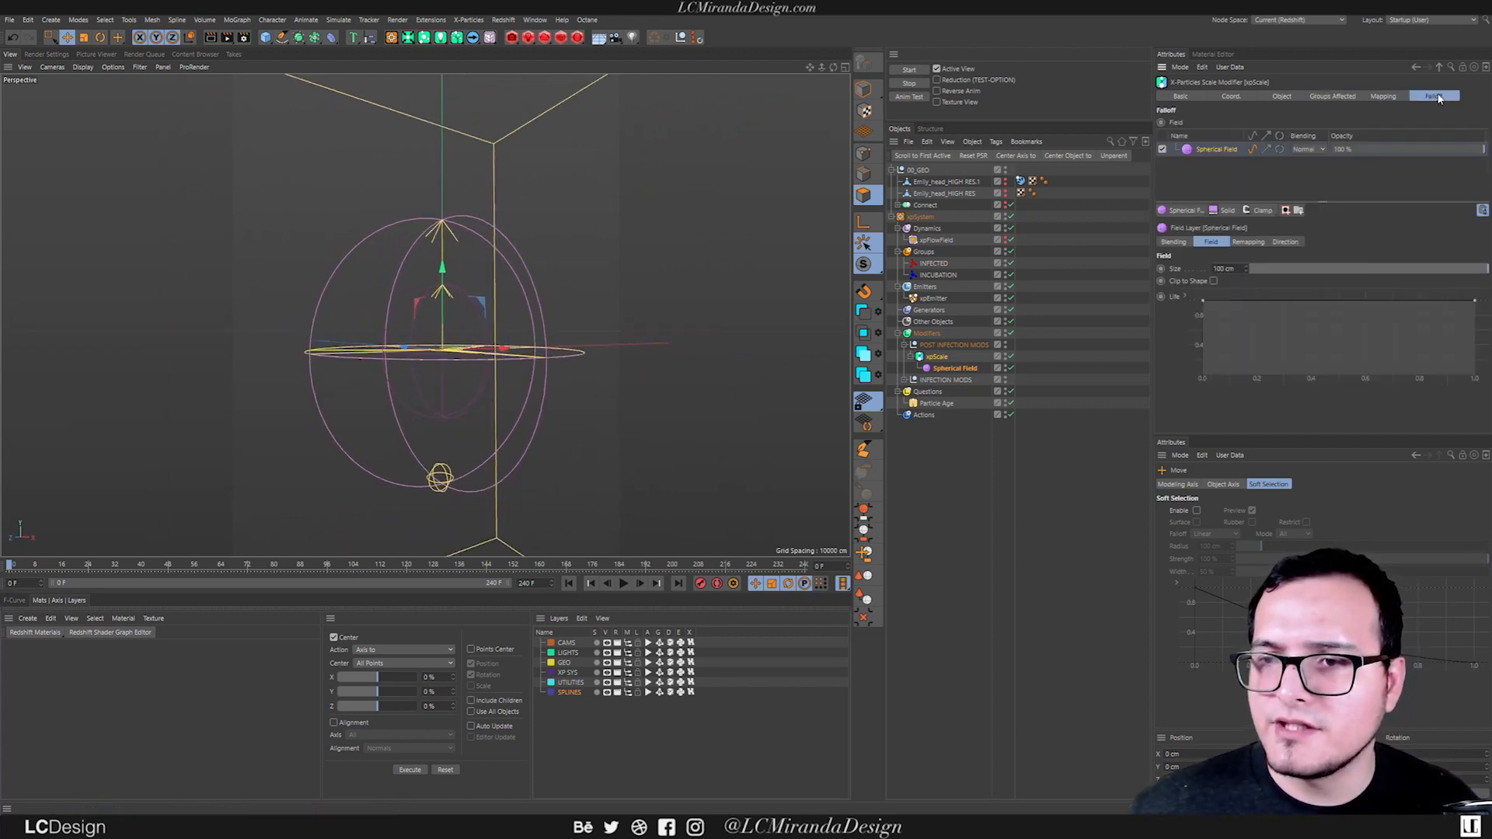
pyautogui.click(951, 369)
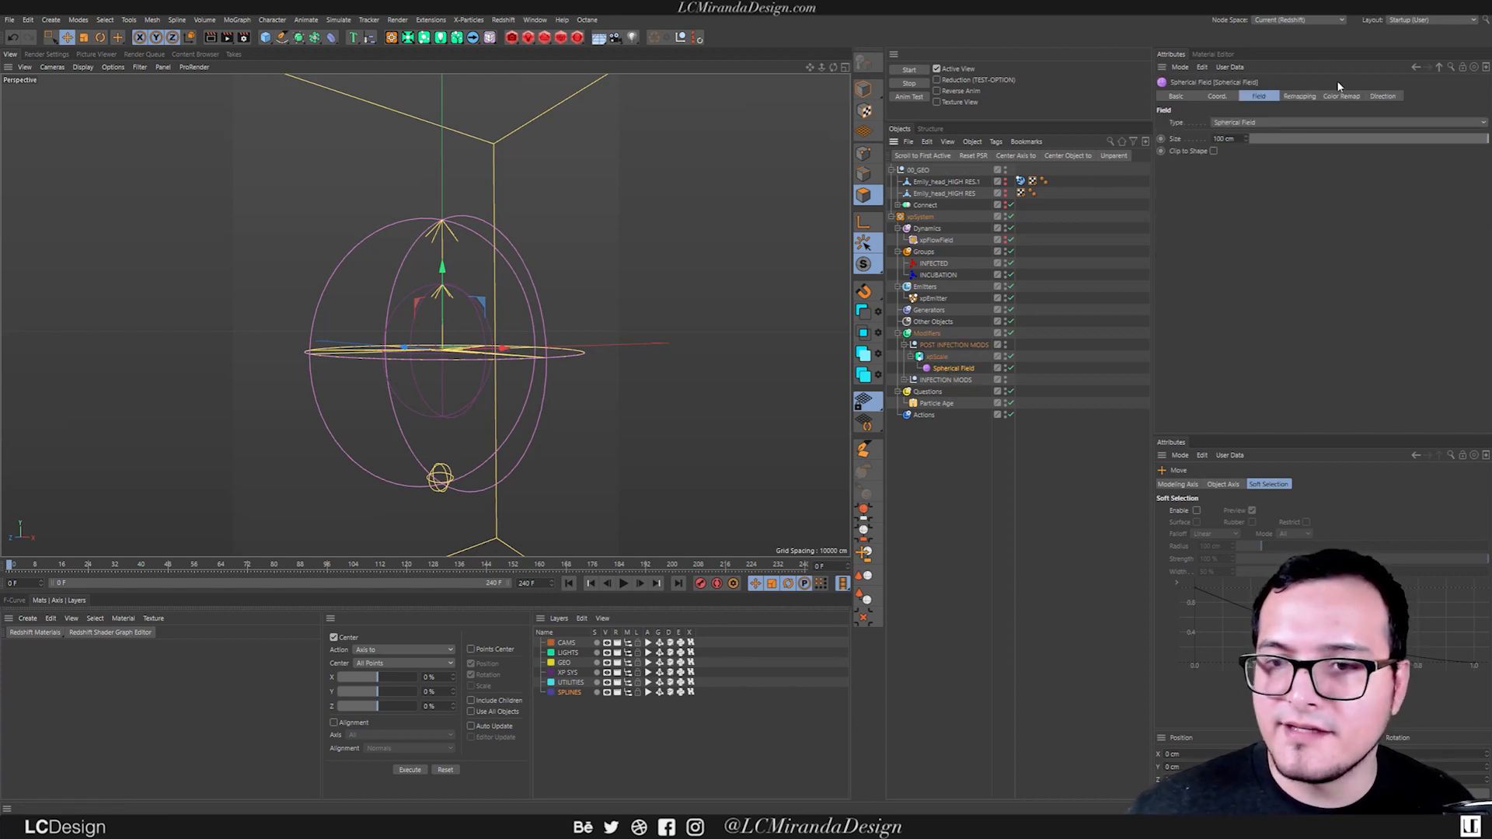
pyautogui.click(1299, 96)
pyautogui.moveTo(1352, 210); pyautogui.dragTo(1489, 214)
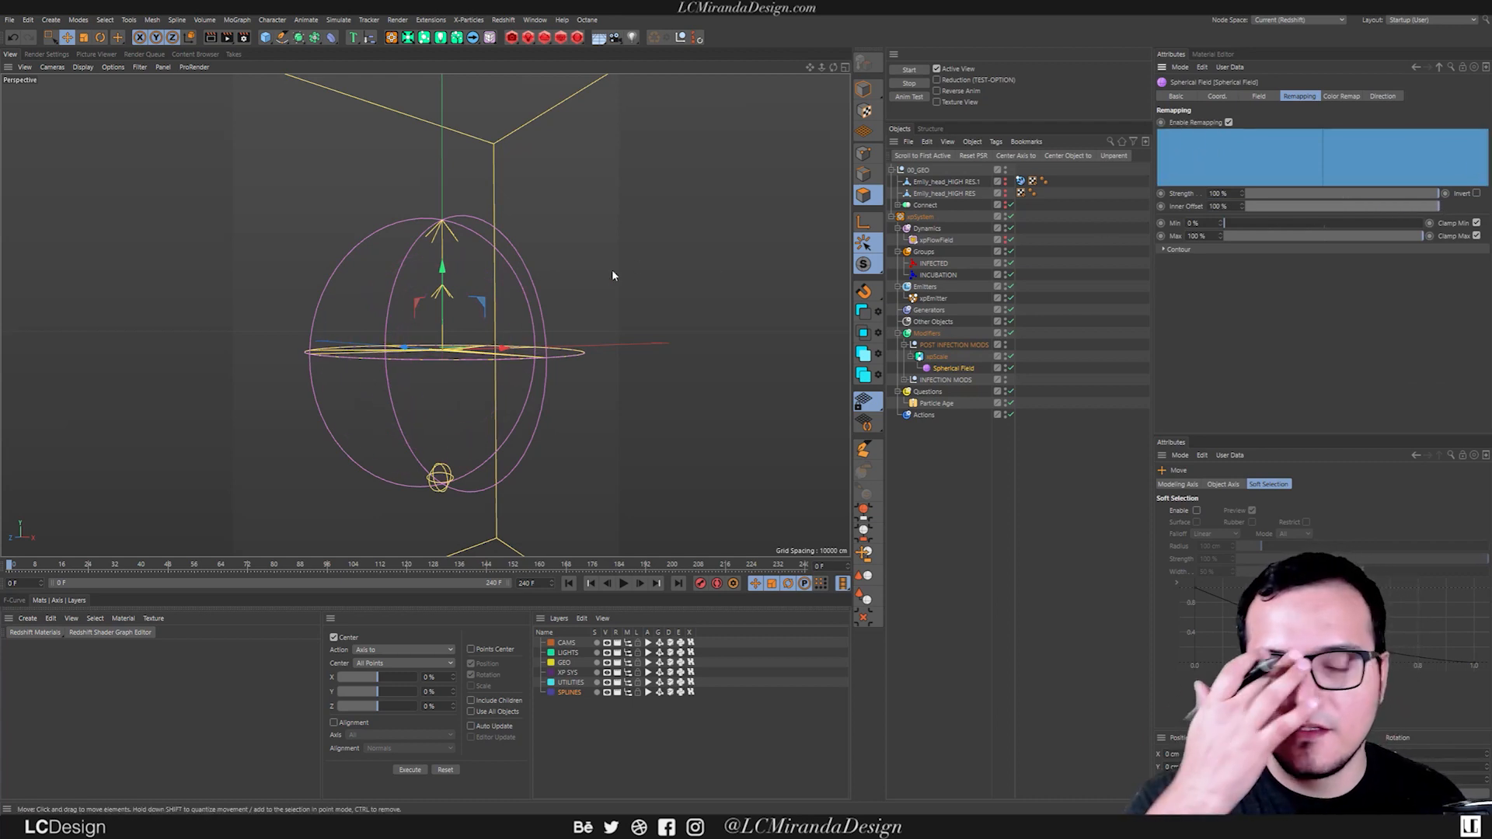
# Advance to frame 1 and scale up the Spherical Field until it encloses the whole particle head.
pyautogui.keyDown('alt'); pyautogui.moveTo(407, 245); pyautogui.dragTo(390, 339); pyautogui.keyUp('alt')
pyautogui.click(641, 583)
pyautogui.keyDown('alt'); pyautogui.moveTo(544, 523); pyautogui.dragTo(539, 457); pyautogui.keyUp('alt')
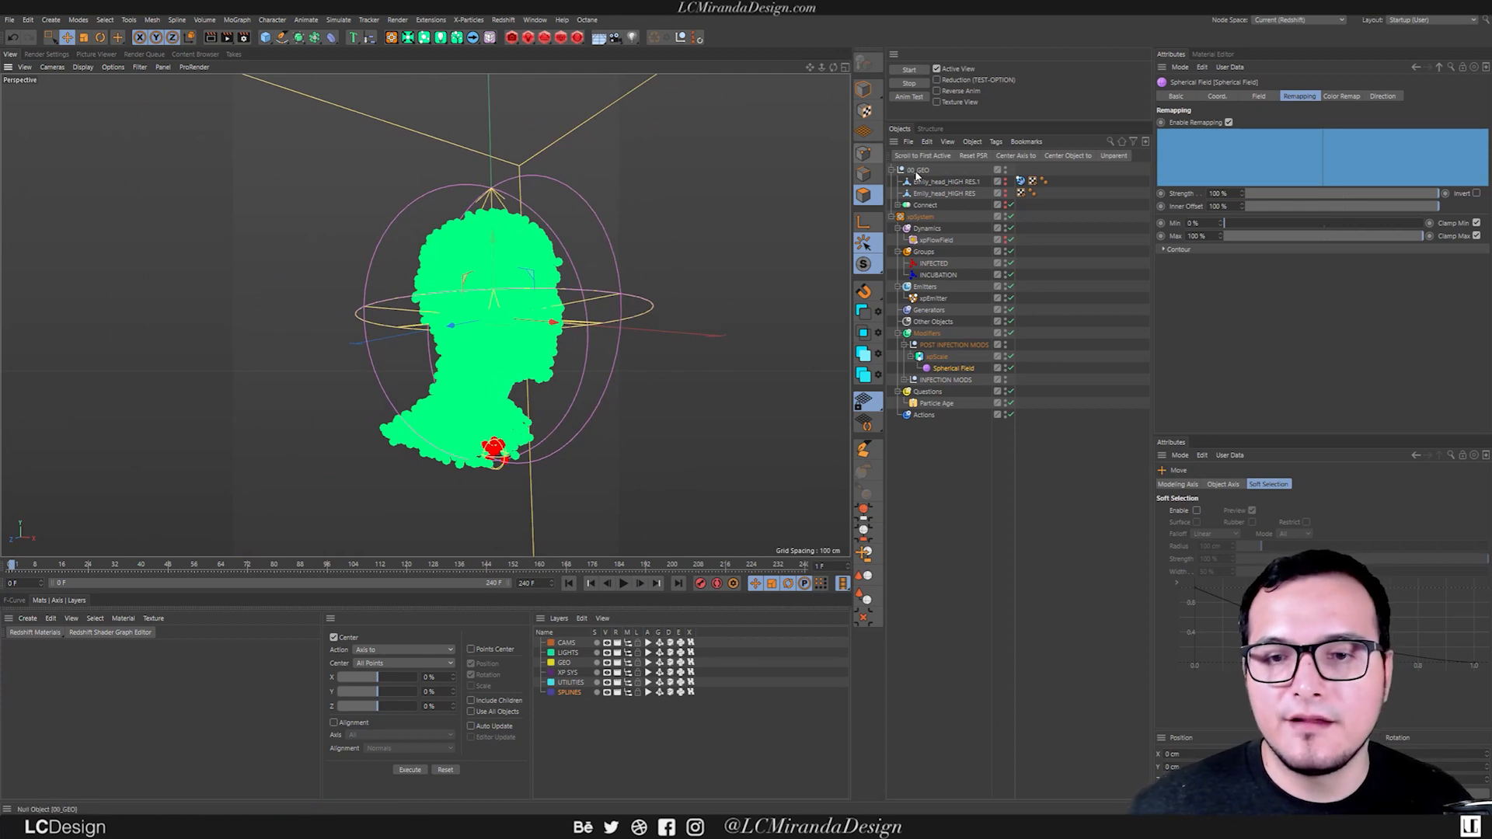
pyautogui.press('t')
pyautogui.keyDown('alt'); pyautogui.moveTo(617, 460); pyautogui.dragTo(725, 431); pyautogui.keyUp('alt')
pyautogui.keyDown('alt'); pyautogui.moveTo(539, 413); pyautogui.dragTo(498, 373); pyautogui.keyUp('alt')
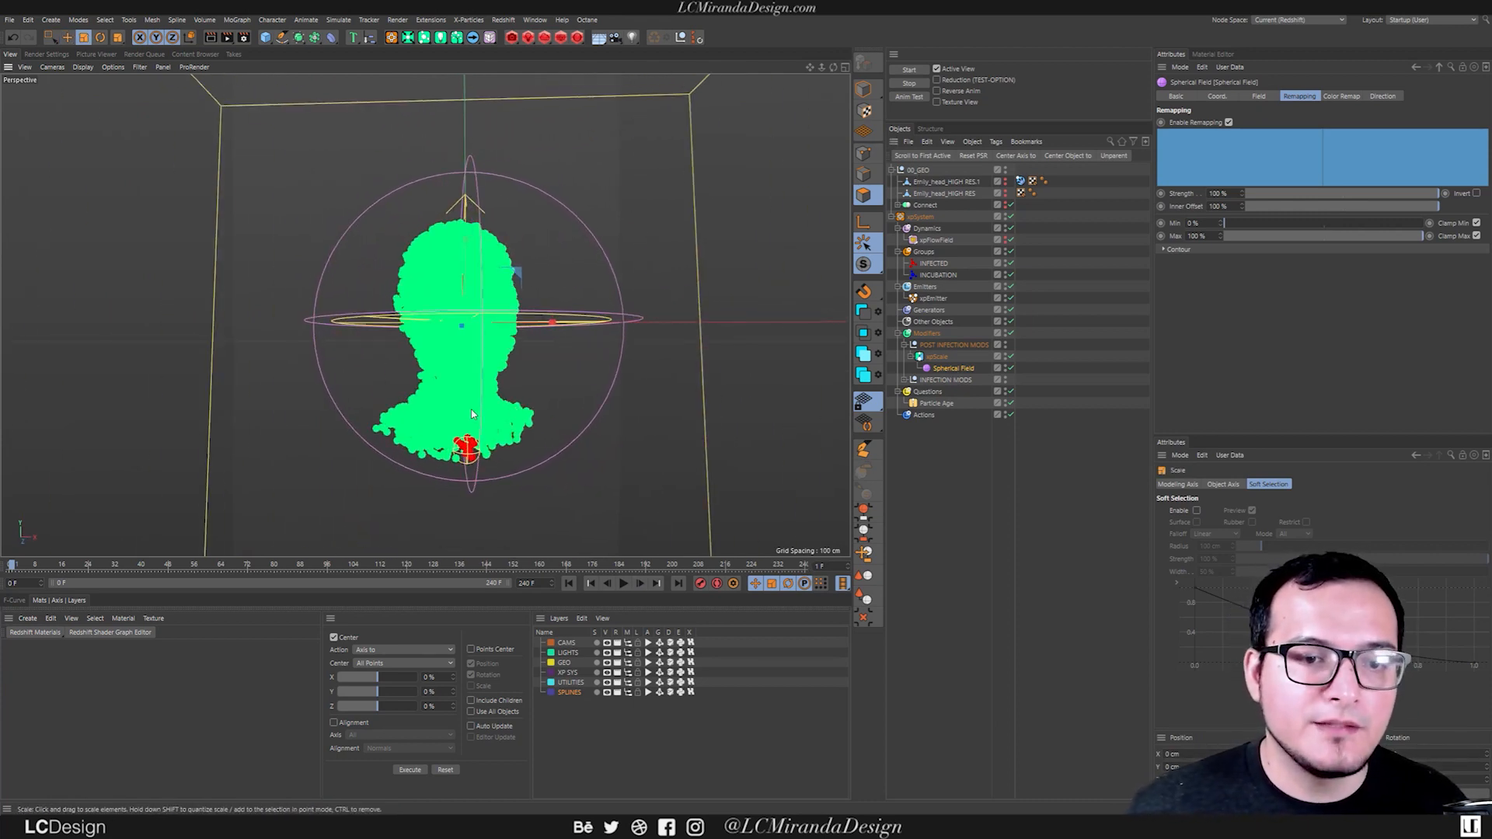
pyautogui.keyDown('alt'); pyautogui.moveTo(497, 365); pyautogui.dragTo(543, 355, button='middle'); pyautogui.keyUp('alt')
pyautogui.scroll(-2, 542, 354)
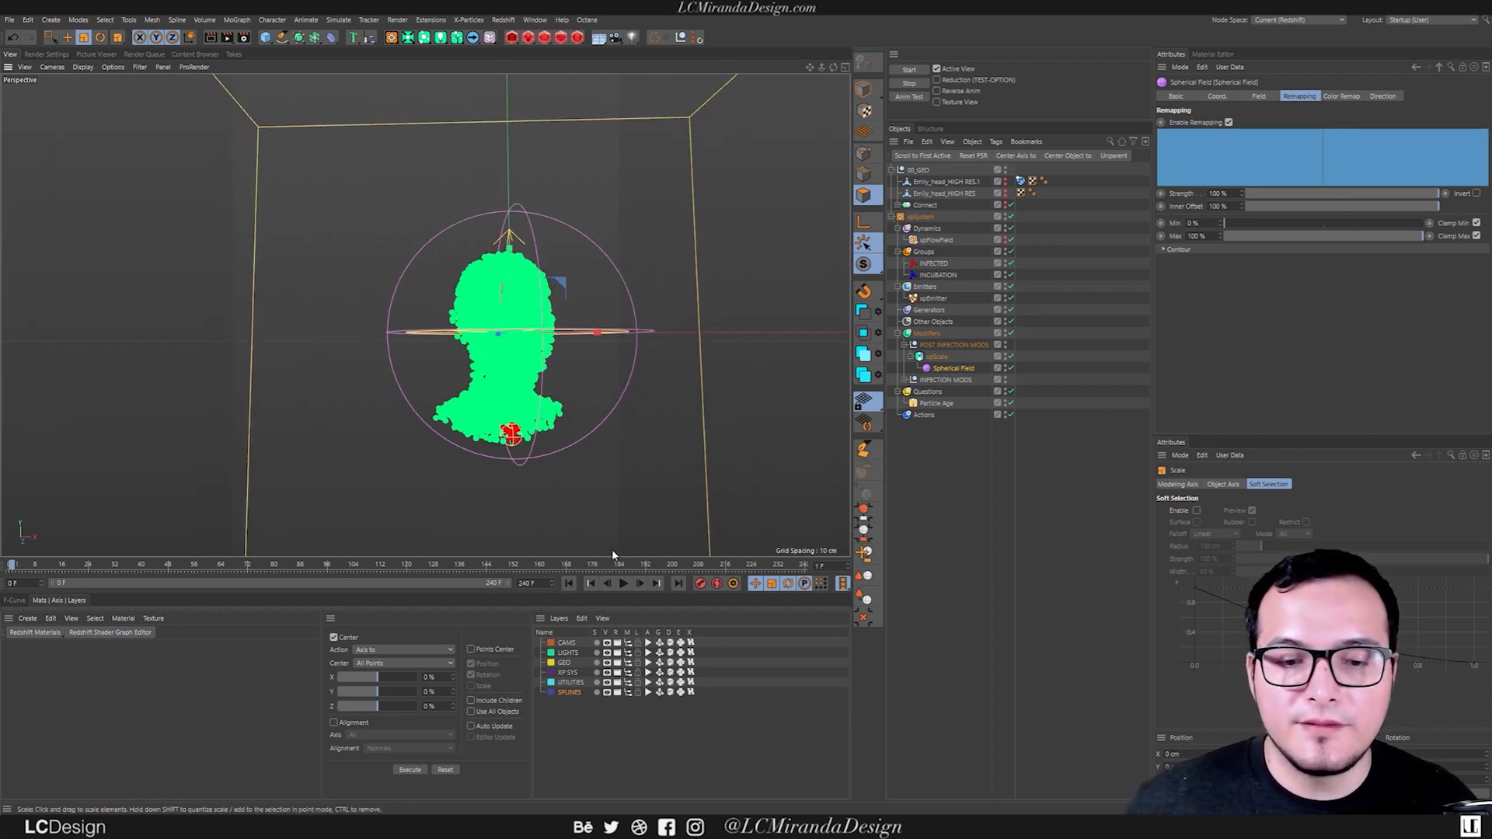
# Play the simulation twice, rewinding in between, to check how the particles shrink with the enlarged Spherical Field.
pyautogui.click(623, 583)
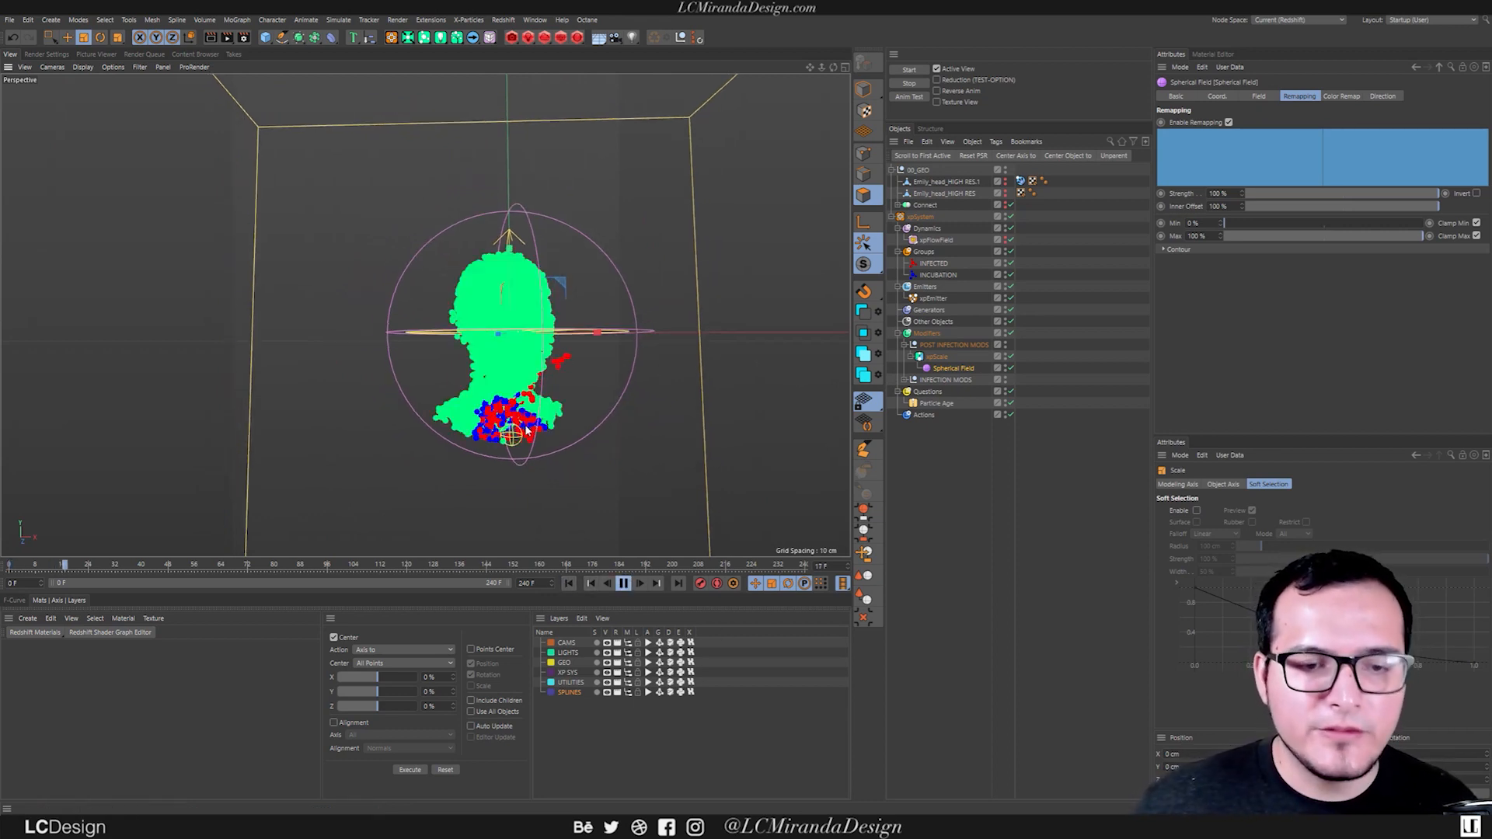
pyautogui.scroll(-3, 500, 381)
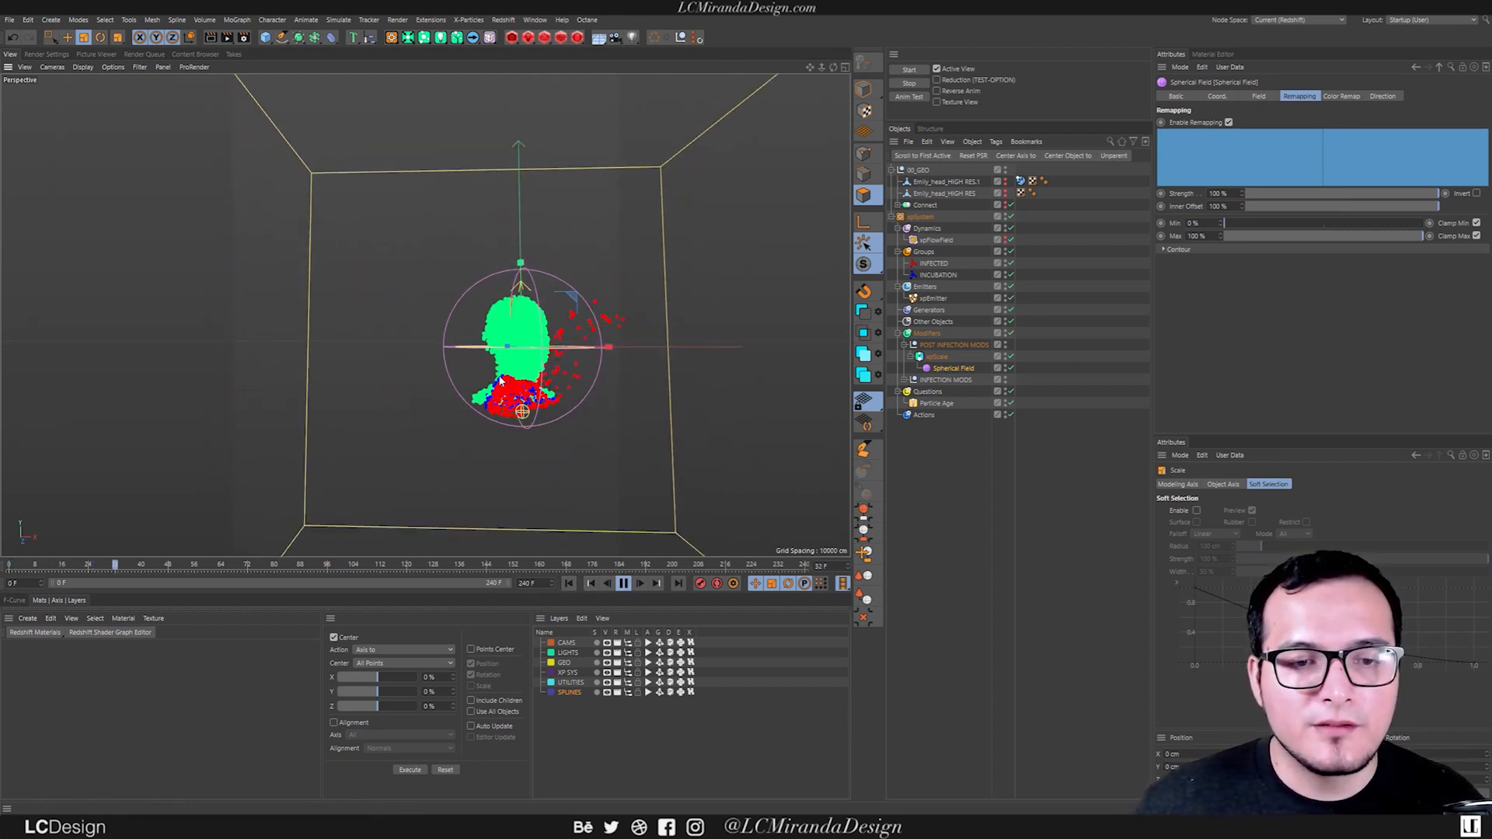
pyautogui.keyDown('alt'); pyautogui.moveTo(499, 381); pyautogui.dragTo(467, 389, button='middle'); pyautogui.keyUp('alt')
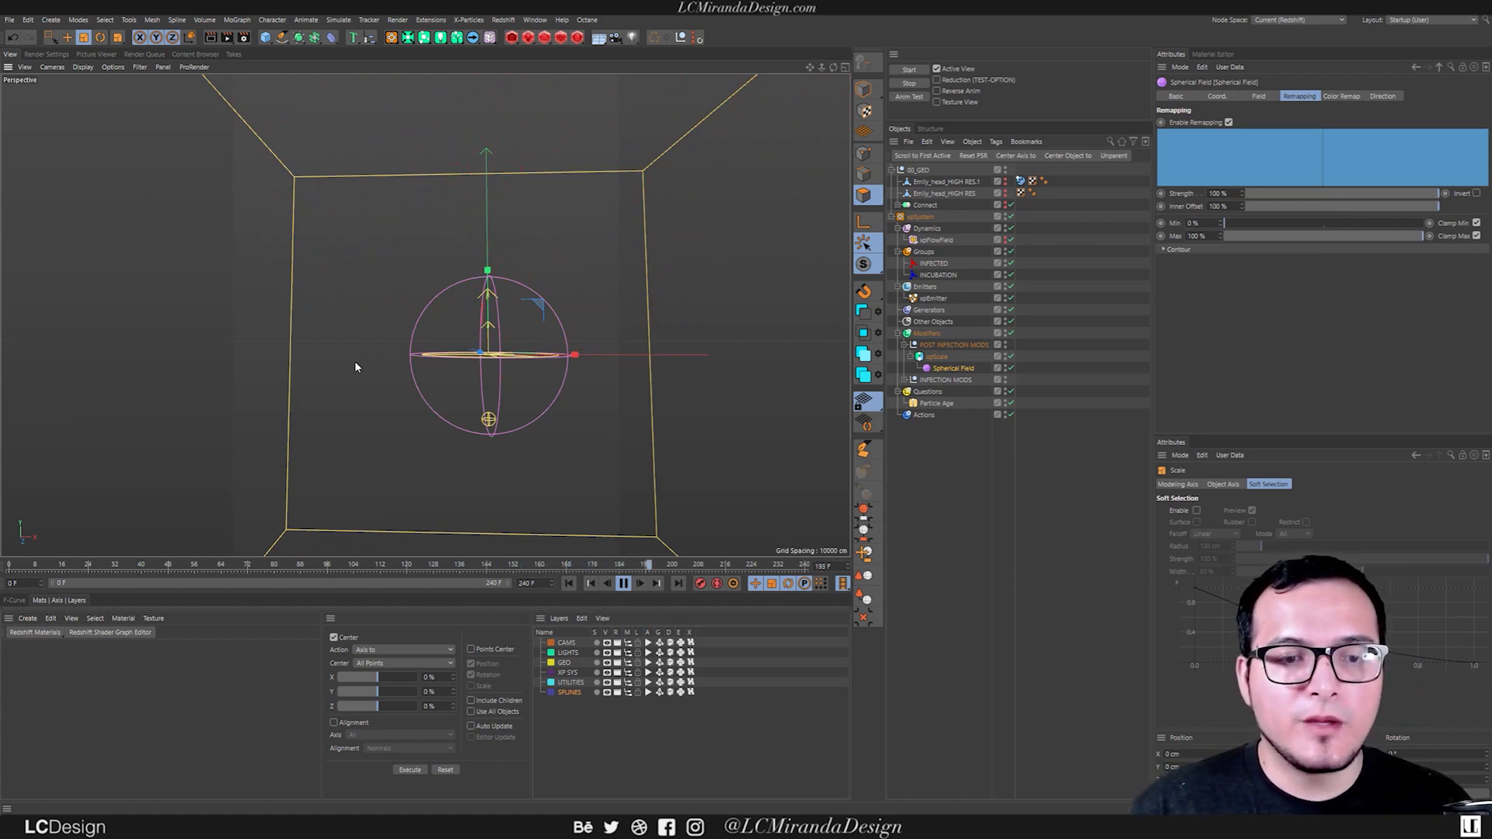
pyautogui.click(624, 584)
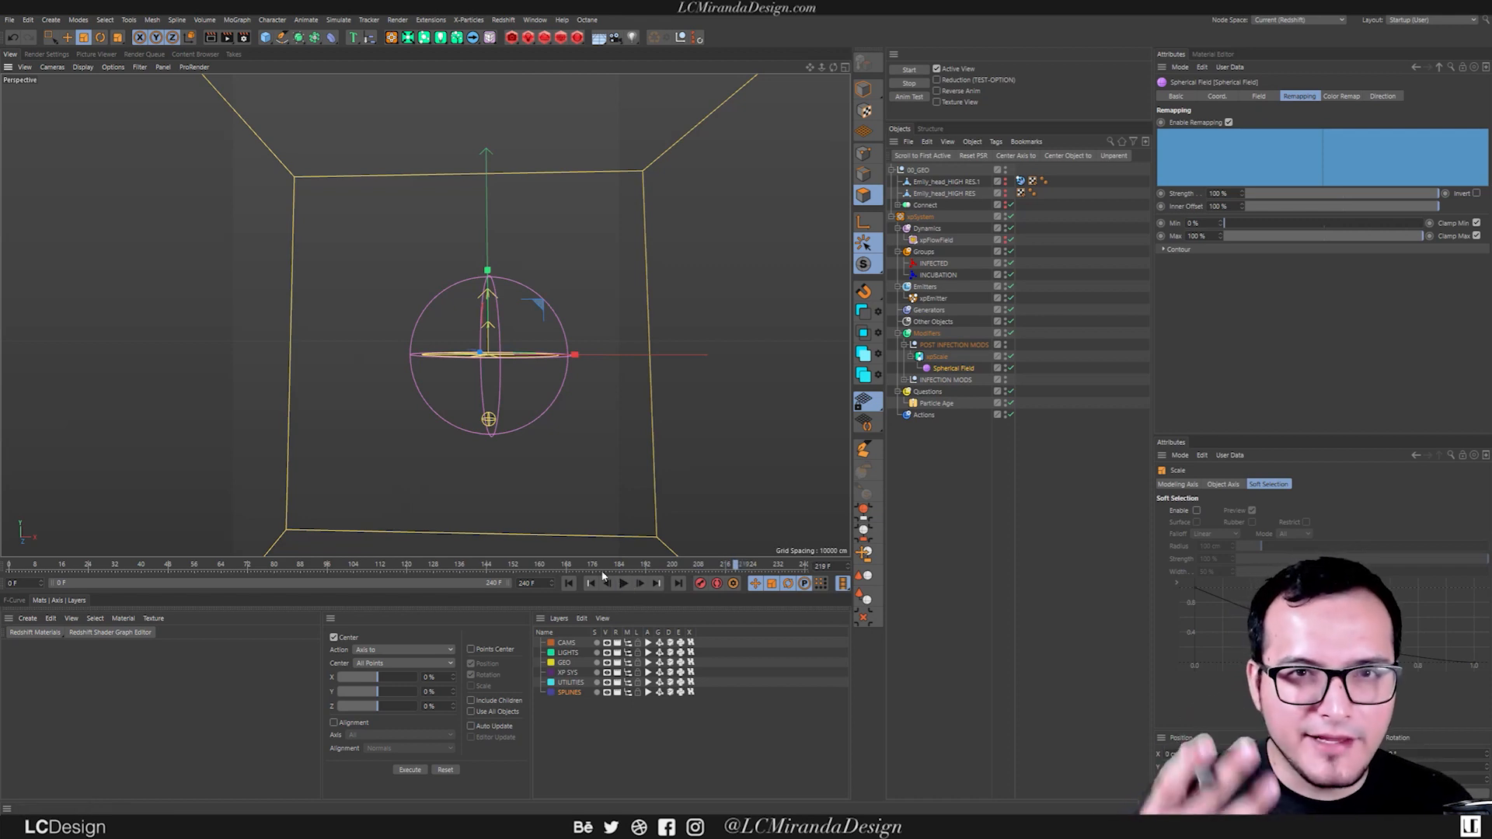
pyautogui.click(568, 584)
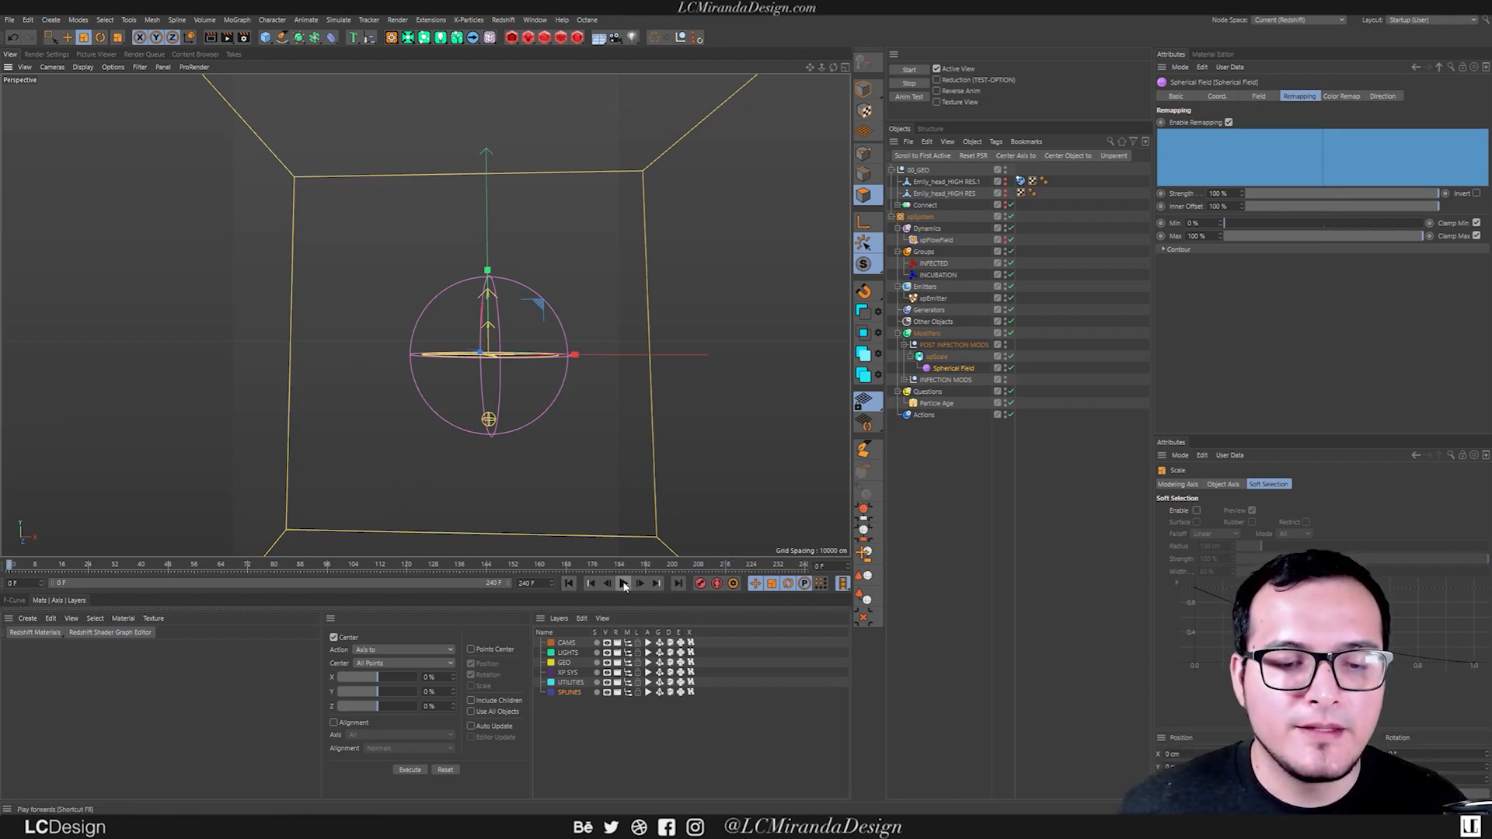
pyautogui.click(623, 583)
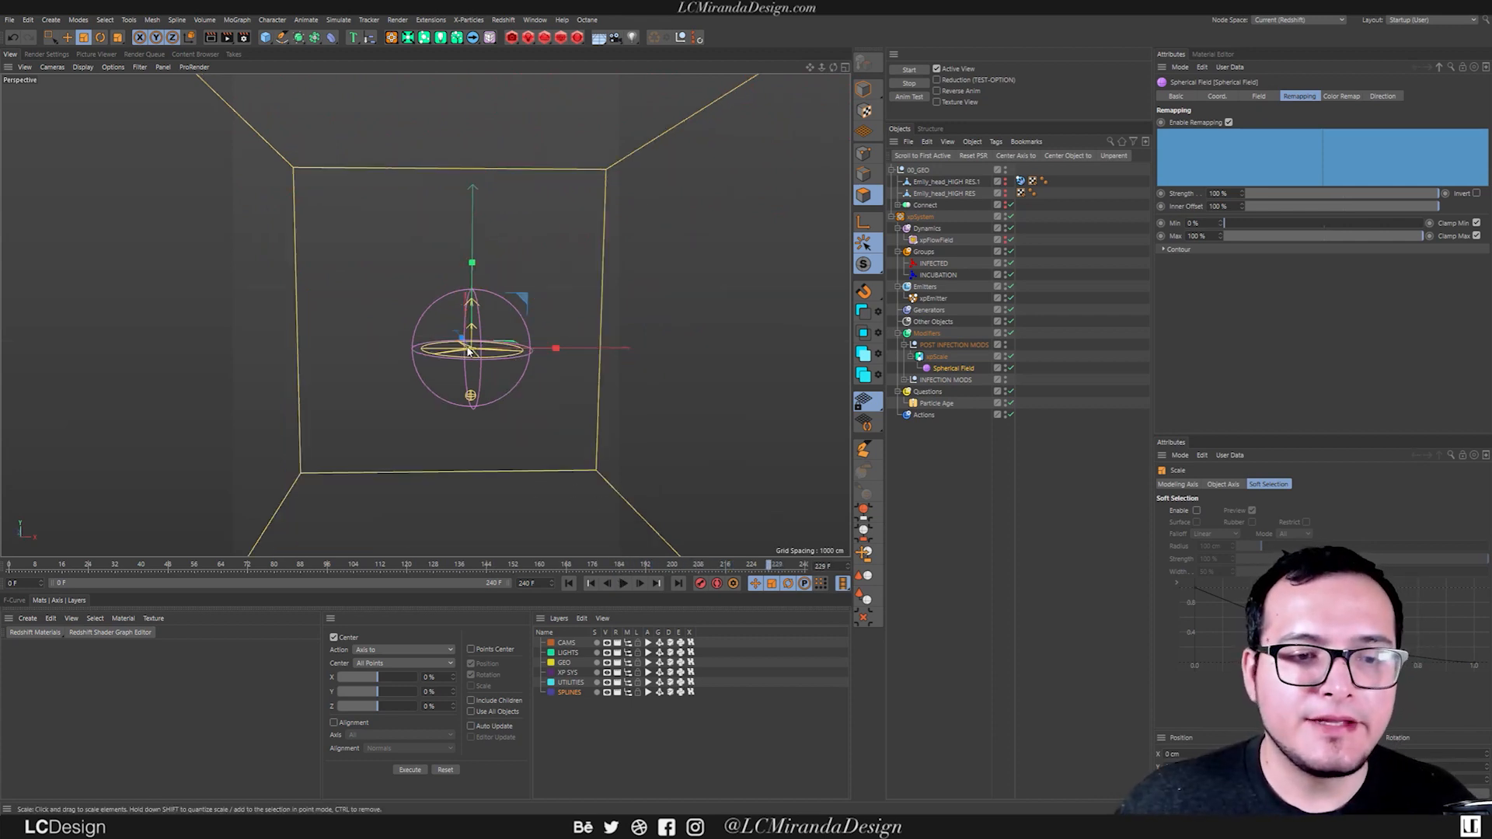
pyautogui.scroll(2, 468, 351)
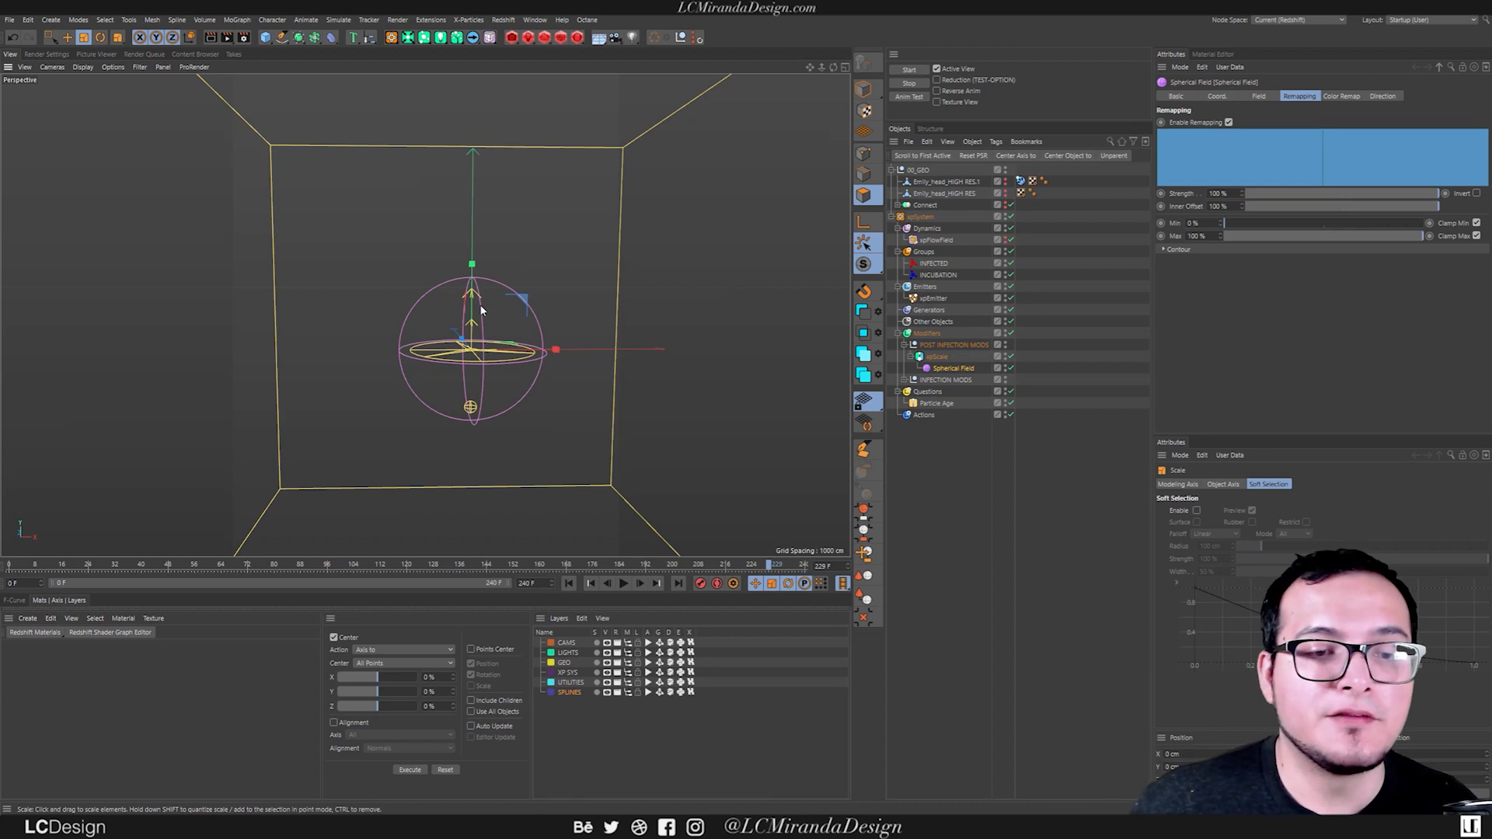
# Make the Emily_head_HIGH RES mesh visible in the viewport, select it, and switch to Model mode.
pyautogui.keyDown('alt'); pyautogui.click(1003, 194); pyautogui.keyUp('alt')
pyautogui.click(963, 194)
pyautogui.keyDown('alt'); pyautogui.moveTo(417, 330); pyautogui.dragTo(497, 320, button='right'); pyautogui.keyUp('alt')
pyautogui.keyDown('alt'); pyautogui.moveTo(426, 315); pyautogui.dragTo(389, 301); pyautogui.keyUp('alt')
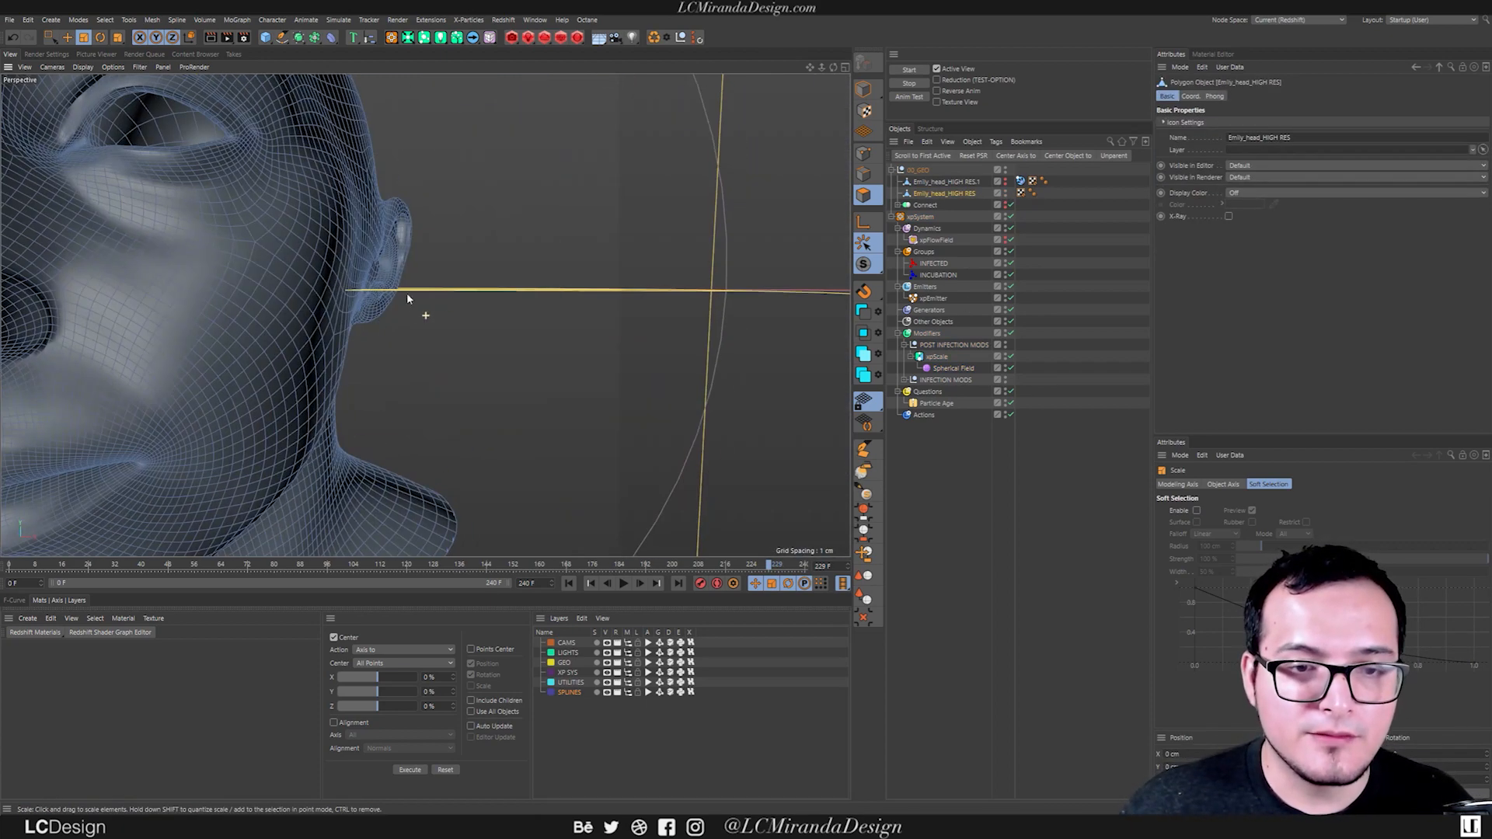
pyautogui.keyDown('alt'); pyautogui.moveTo(389, 303); pyautogui.dragTo(409, 325, button='right'); pyautogui.keyUp('alt')
pyautogui.keyDown('alt'); pyautogui.moveTo(410, 325); pyautogui.dragTo(439, 314); pyautogui.keyUp('alt')
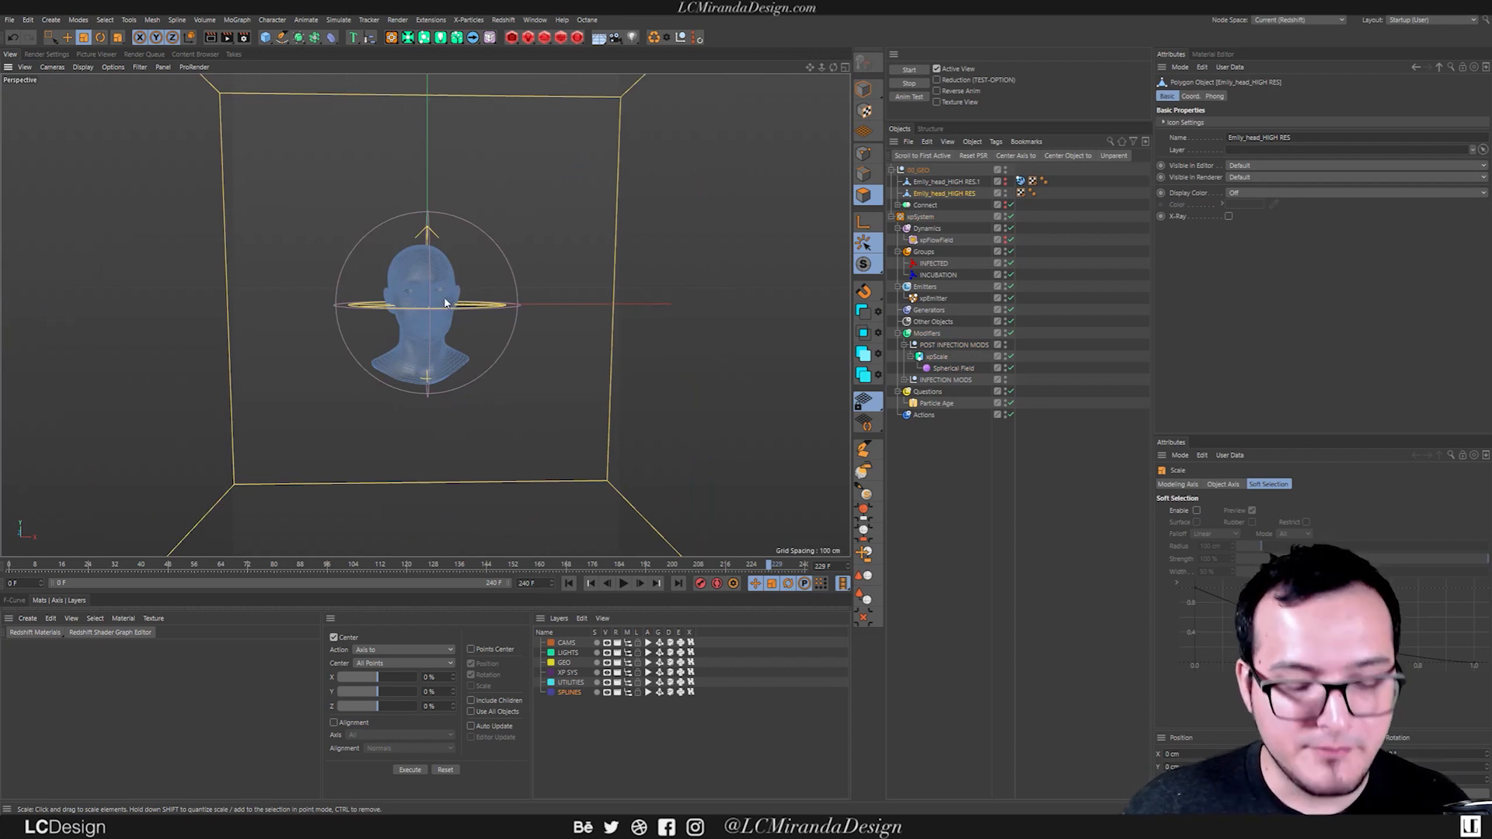
pyautogui.click(863, 90)
pyautogui.keyDown('alt'); pyautogui.moveTo(434, 292); pyautogui.dragTo(455, 289, button='right'); pyautogui.keyUp('alt')
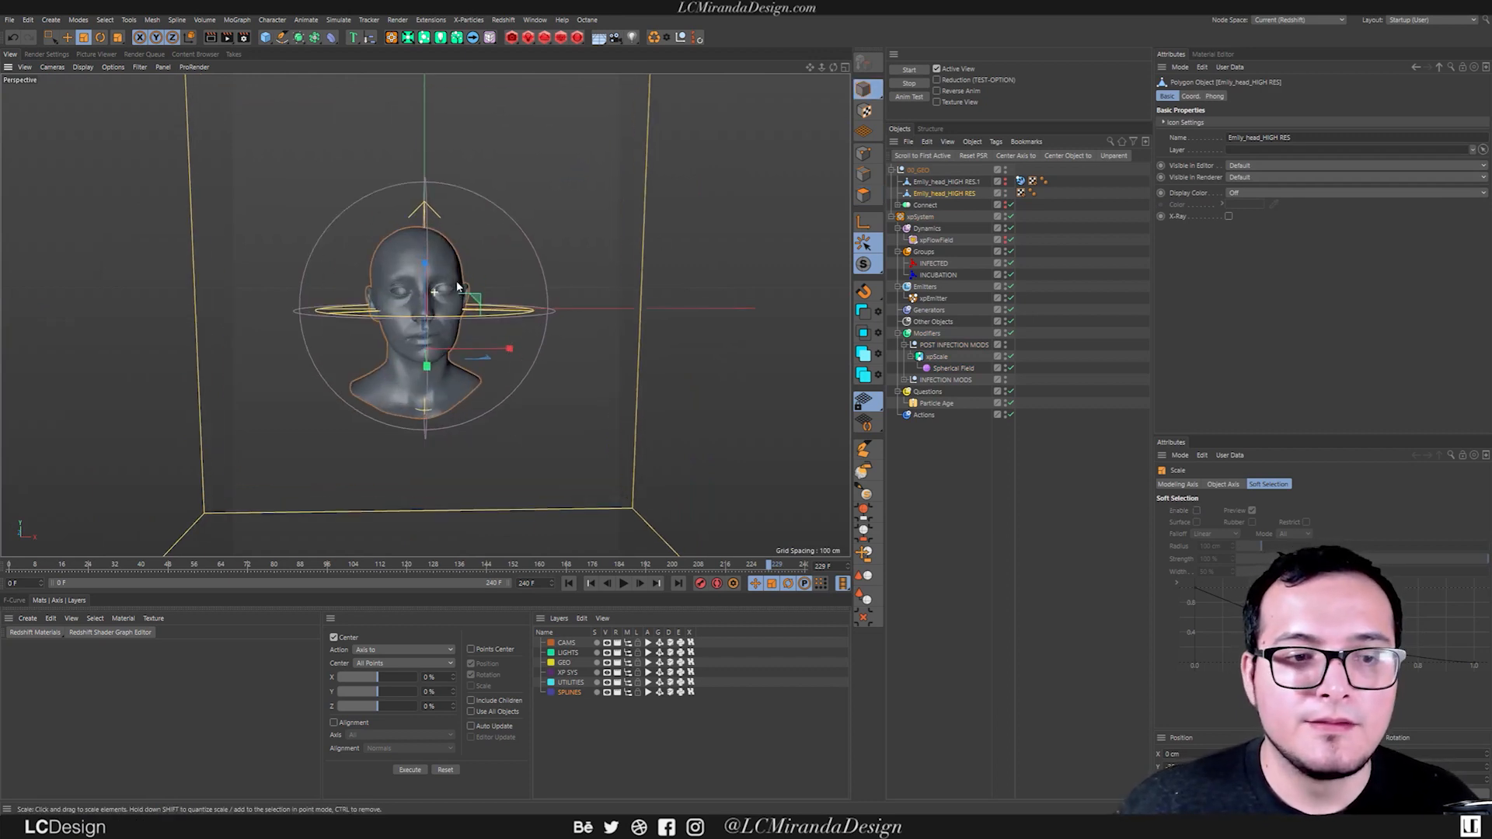
# Add an xpVertexMap object to the X-Particles system's Generators and open its object properties.
pyautogui.hotkey('shift', 'c')
pyautogui.write('xpsc')
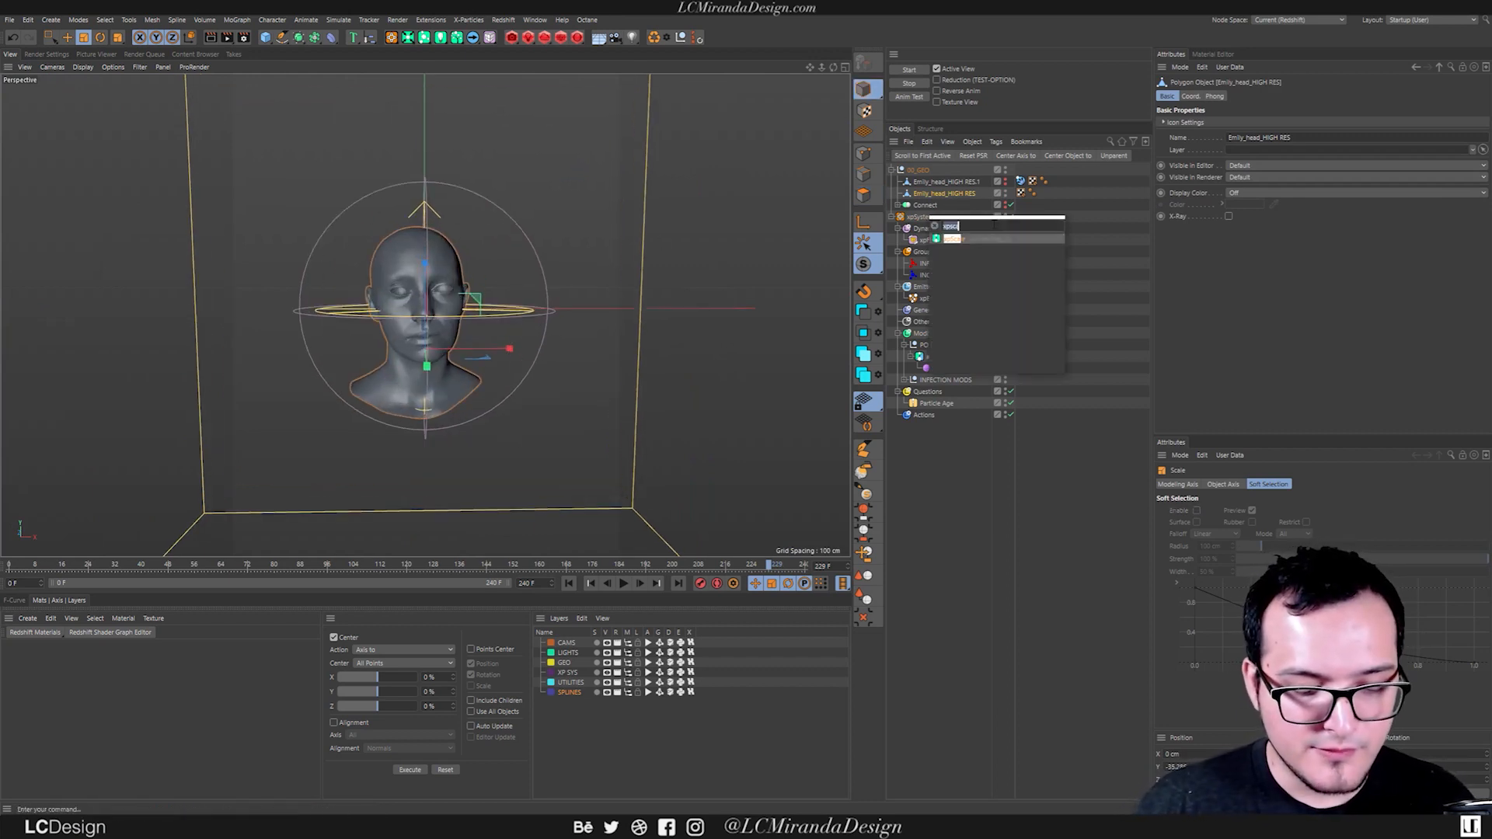
pyautogui.write('ver')
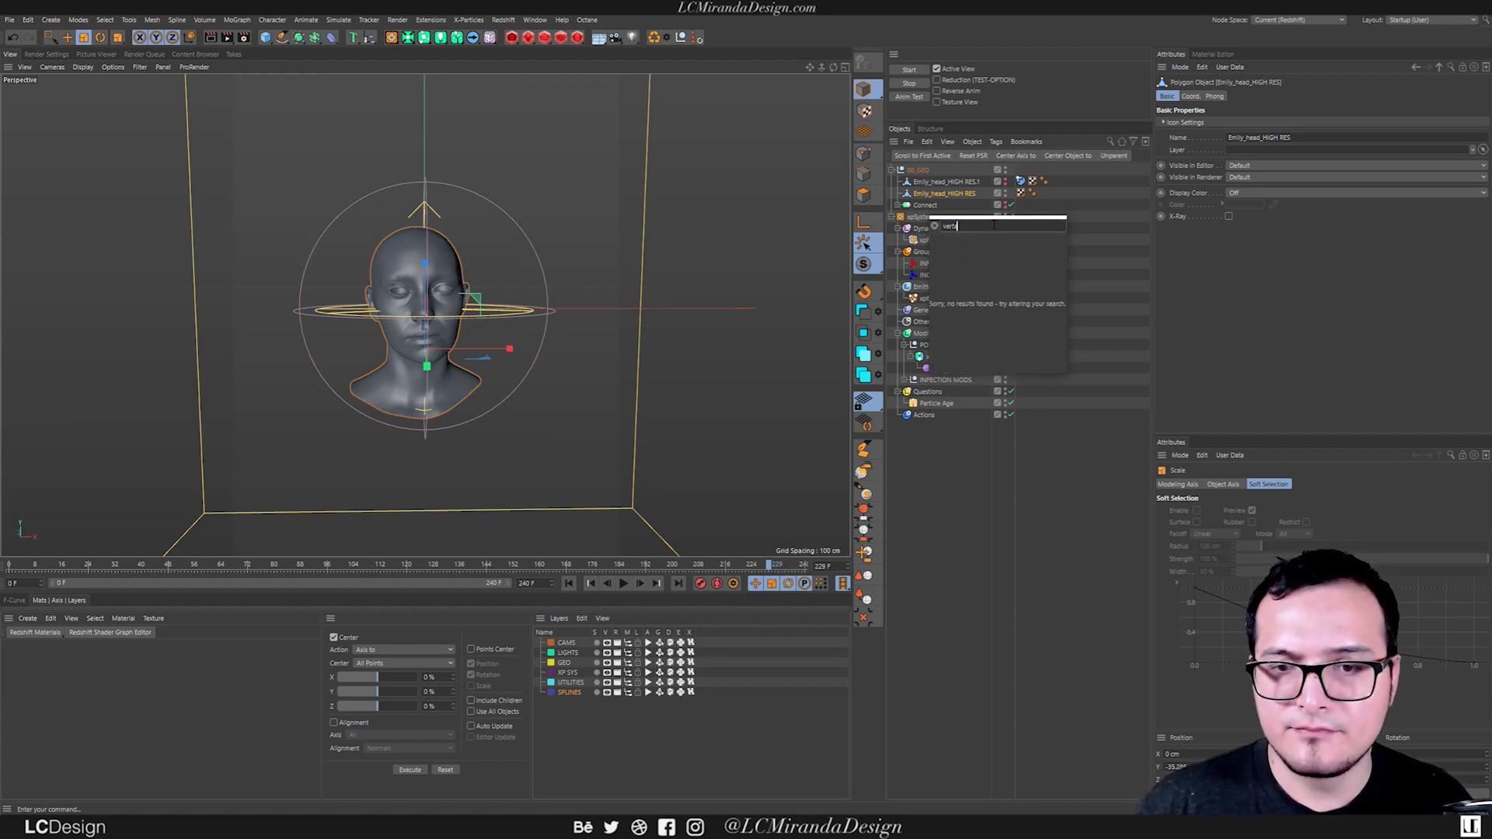
pyautogui.write('tex')
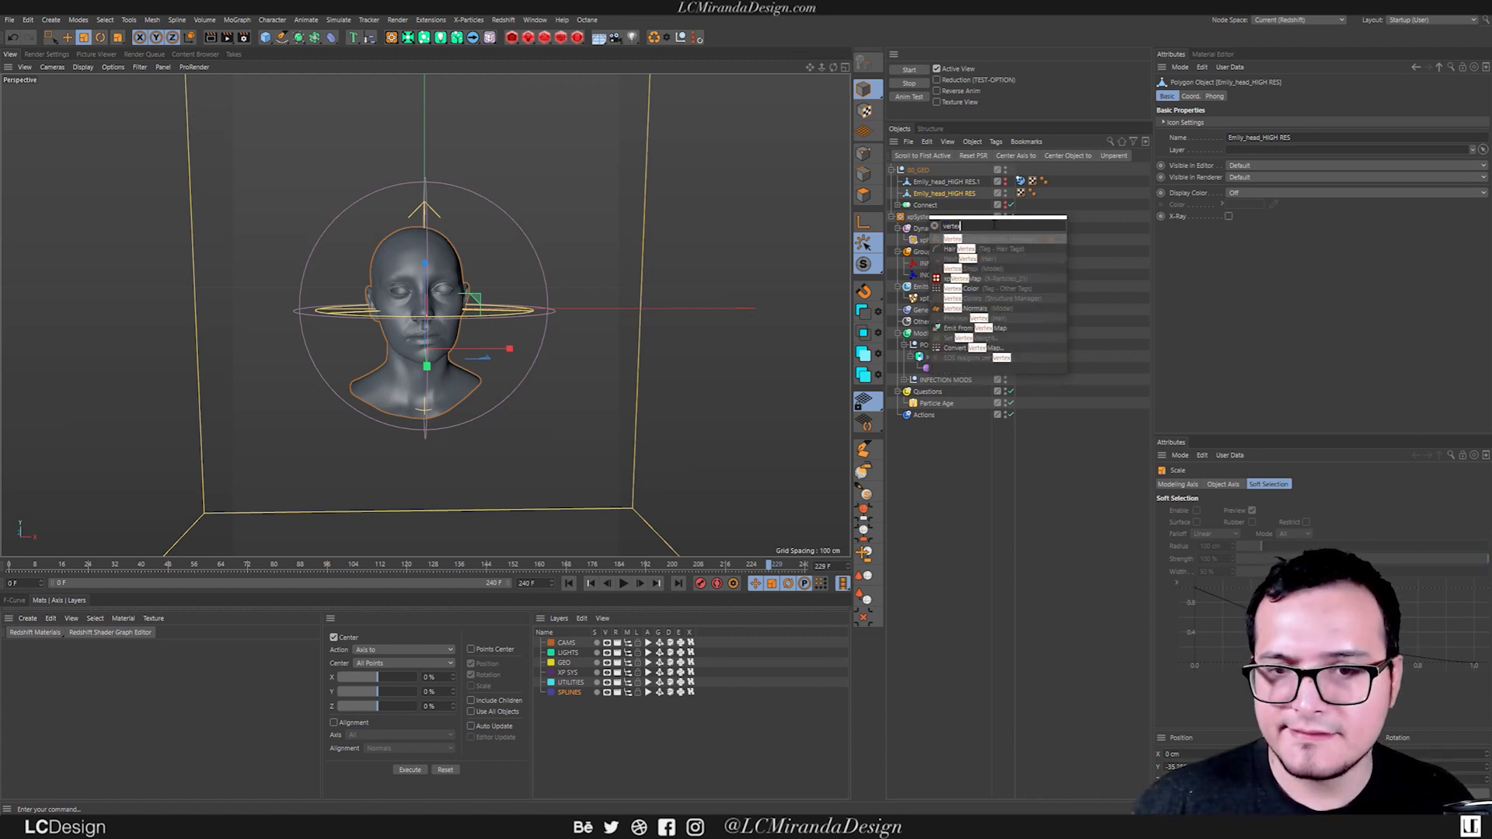
pyautogui.press('Down')
pyautogui.press('Down')
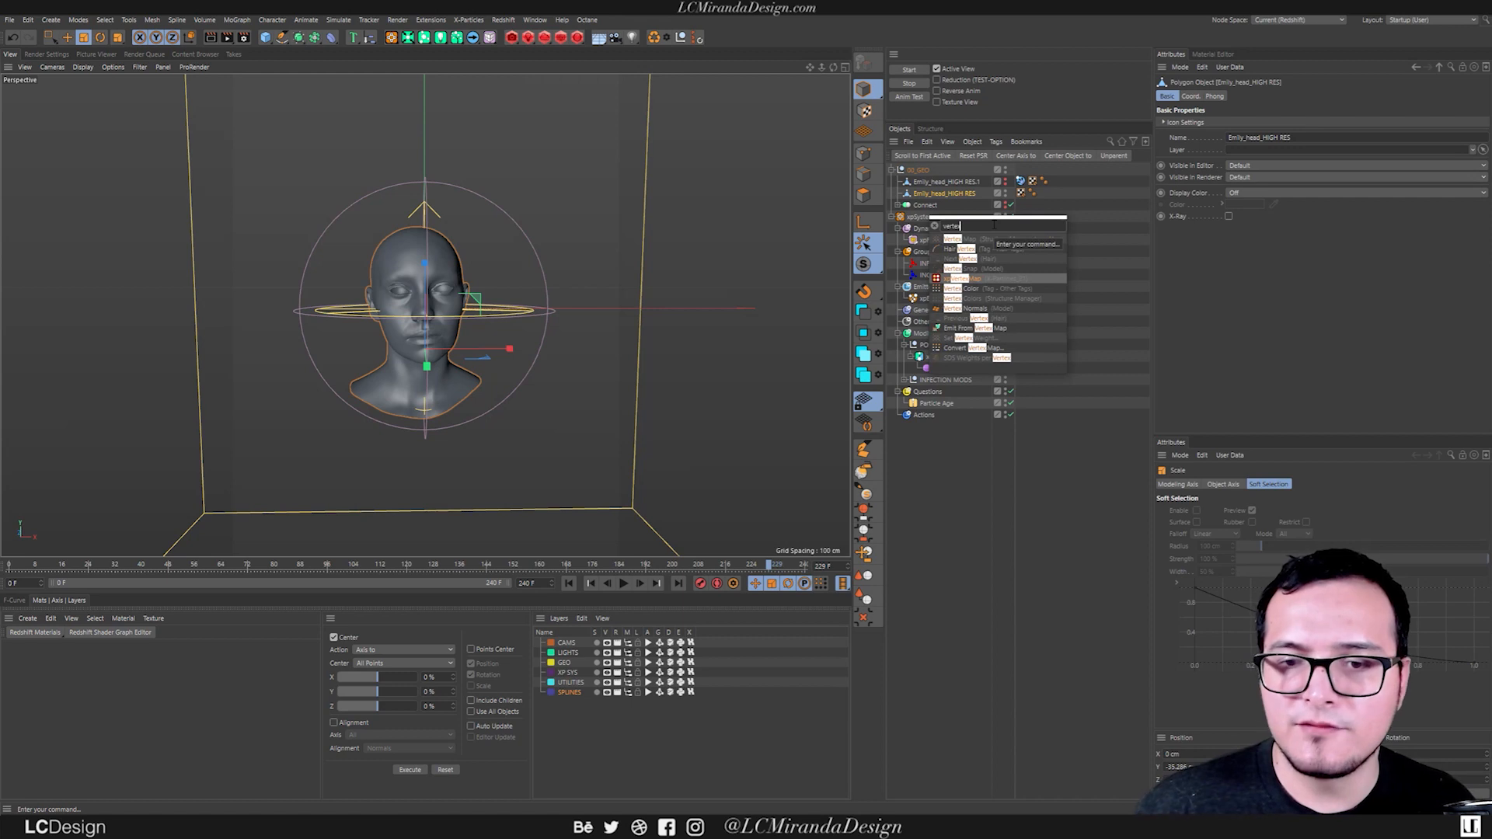
pyautogui.press('Return')
pyautogui.moveTo(936, 366); pyautogui.dragTo(937, 328)
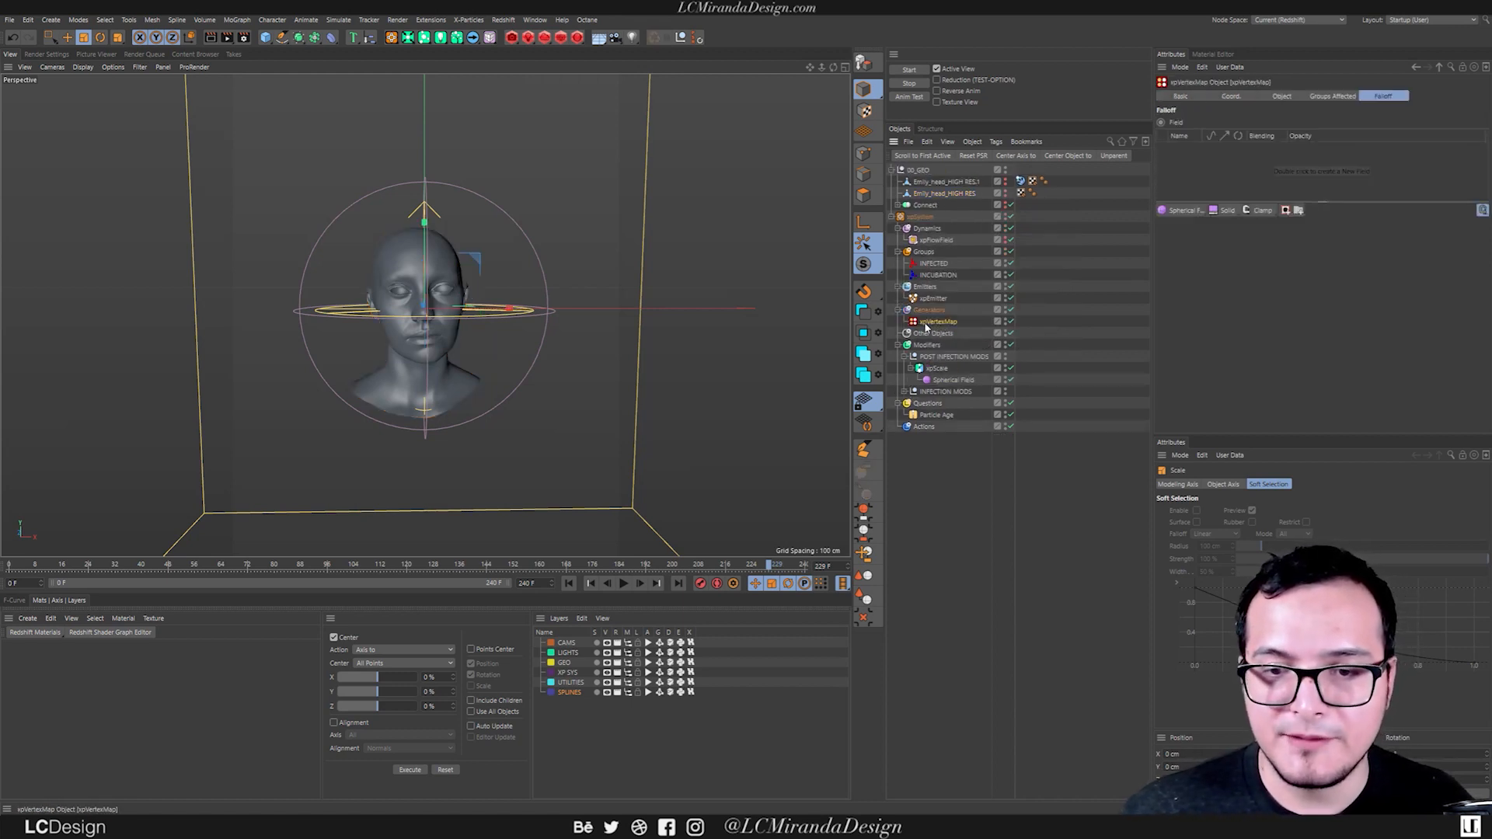
pyautogui.click(1286, 97)
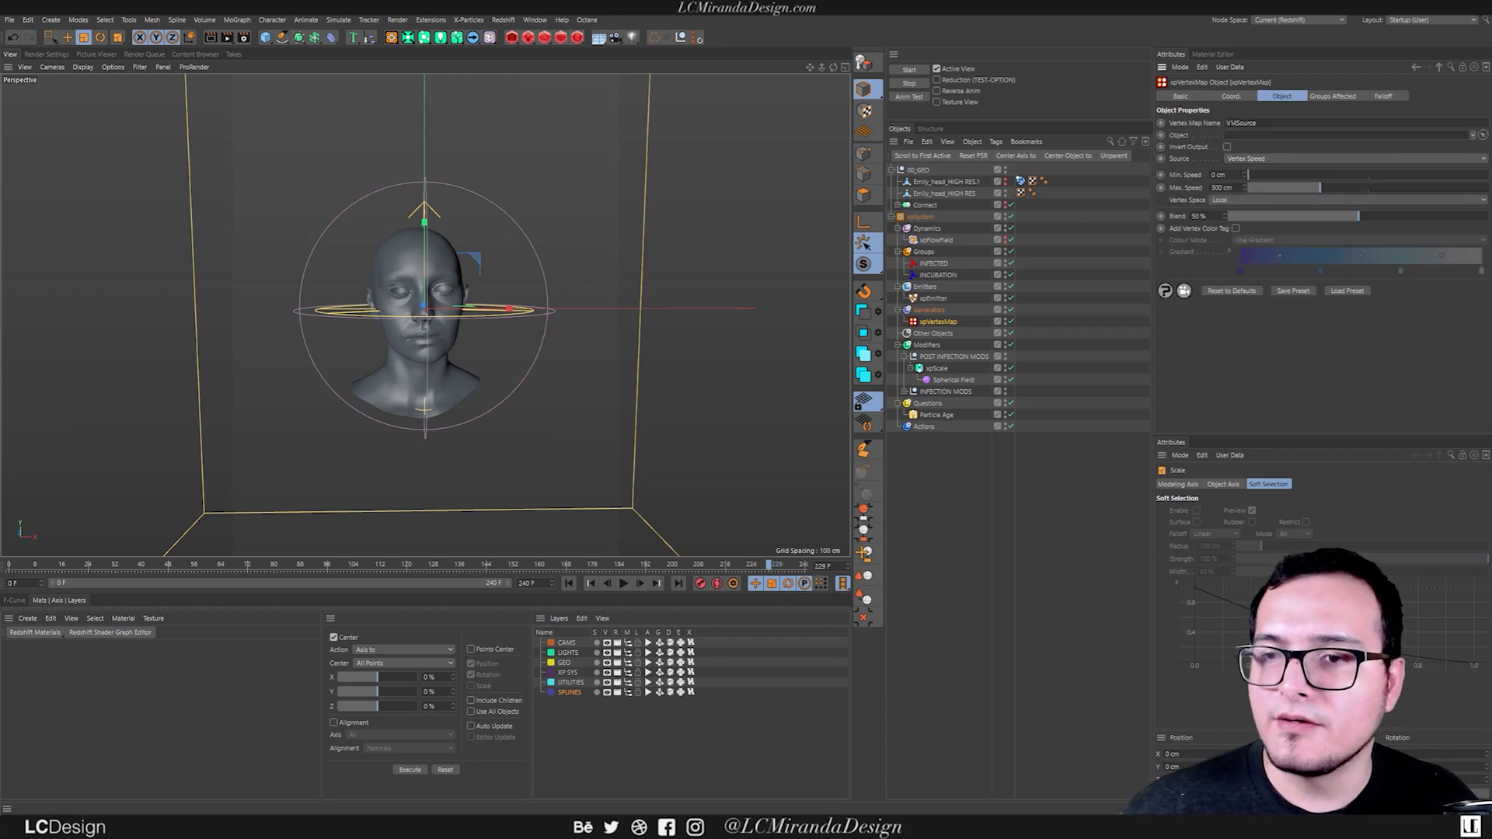
# Assign Emily_head_HIGH RES as the xpVertexMap's object, set its source to From Seed and add a new seed object.
pyautogui.moveTo(960, 197); pyautogui.dragTo(1253, 136)
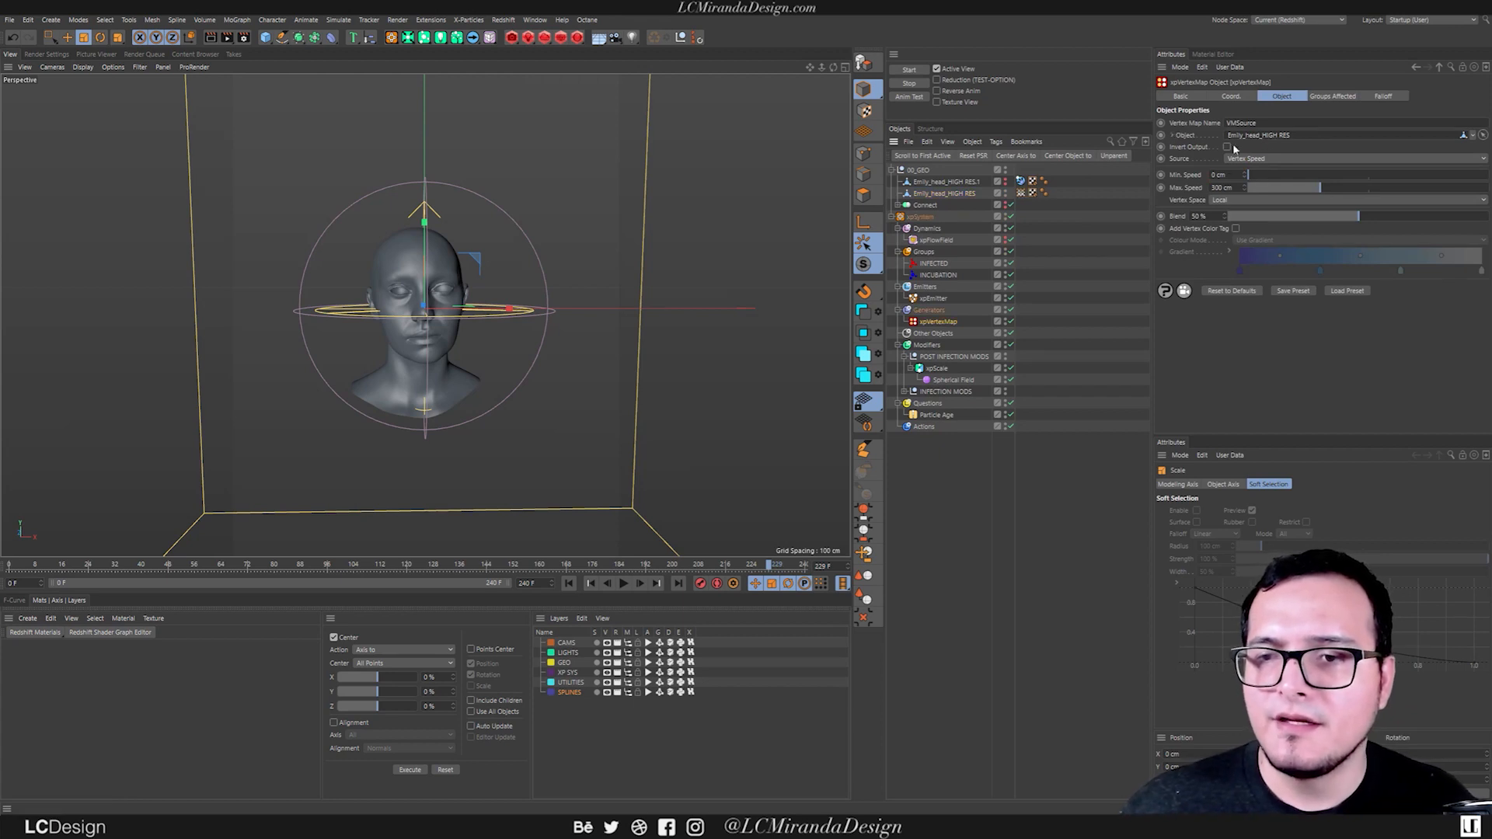
pyautogui.click(1262, 160)
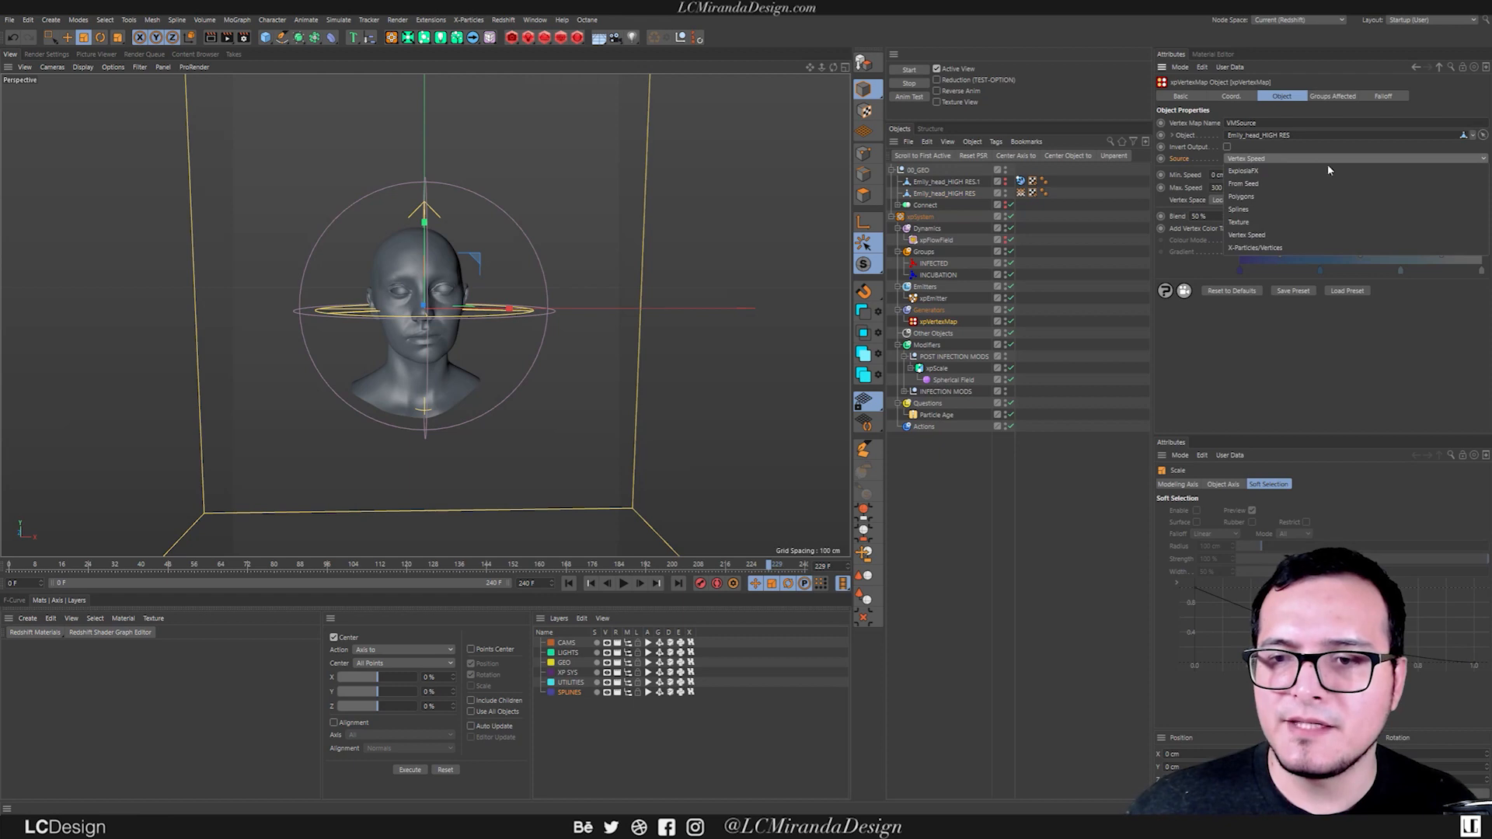
pyautogui.click(1263, 184)
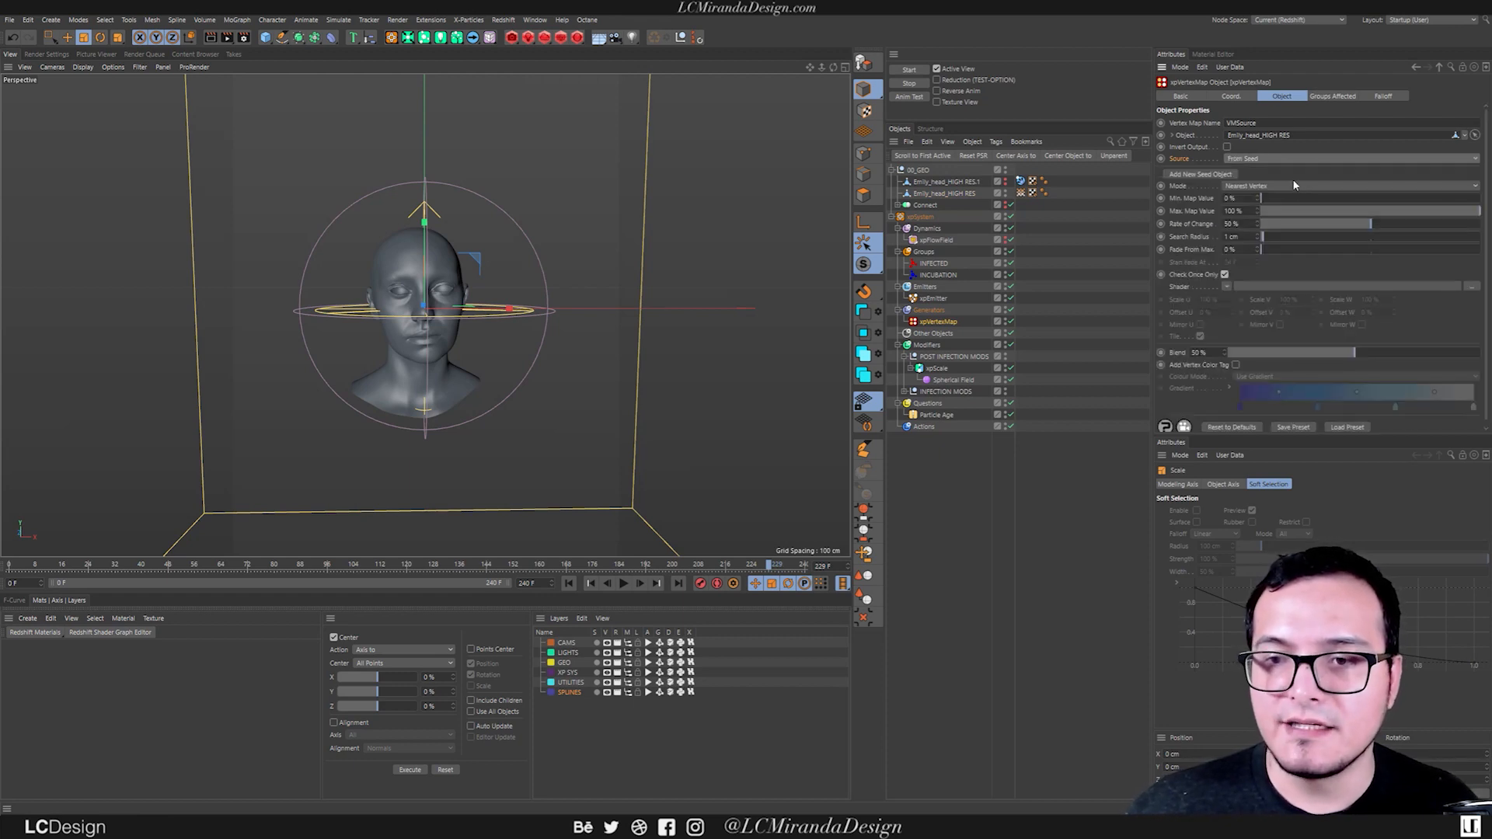
pyautogui.click(1231, 176)
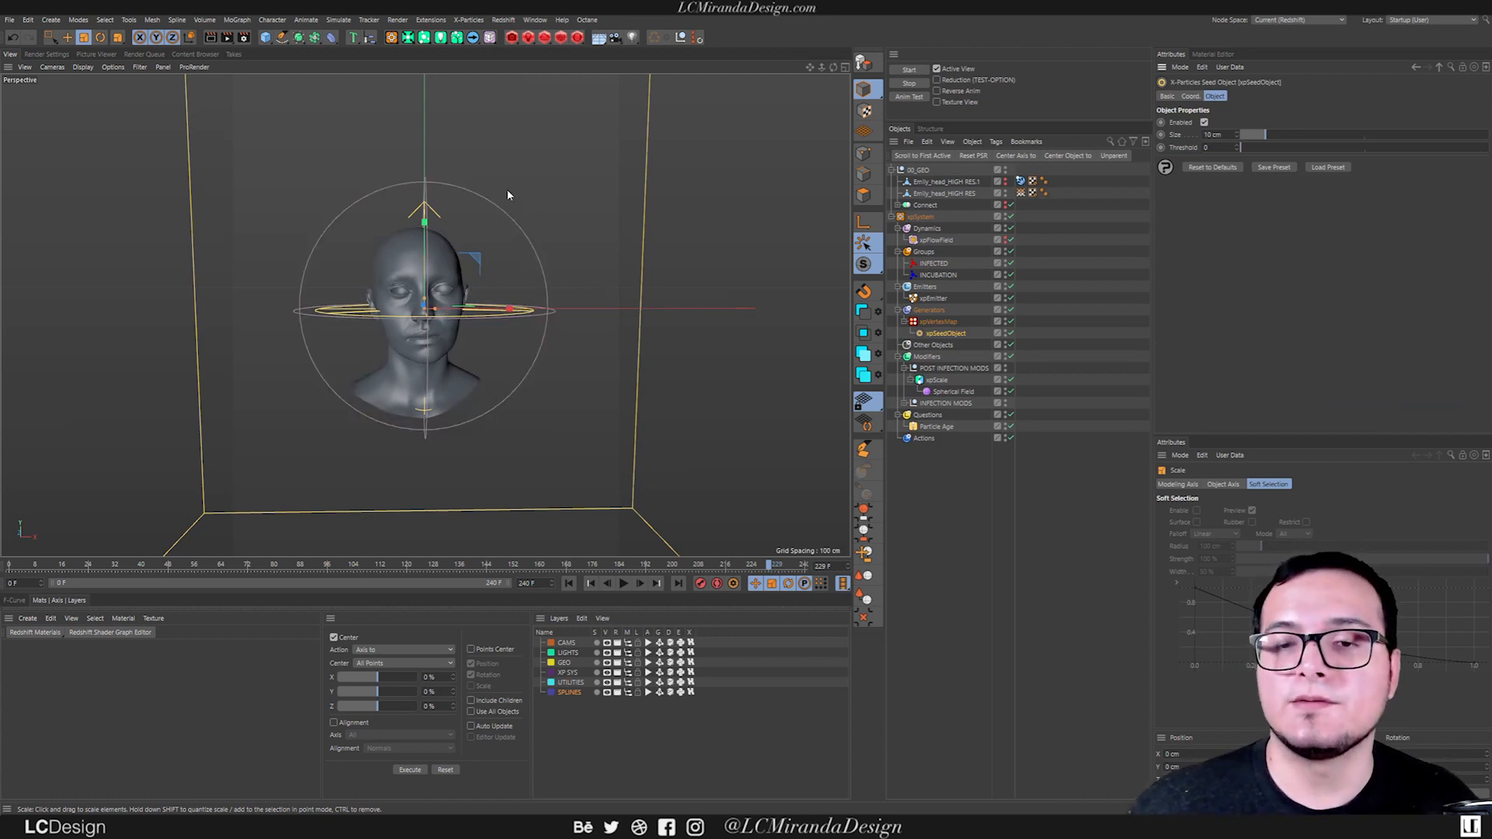
# Move the new seed object forward along its depth axis to the front of the face.
pyautogui.scroll(3, 428, 296)
pyautogui.keyDown('alt'); pyautogui.moveTo(425, 299); pyautogui.dragTo(491, 305); pyautogui.keyUp('alt')
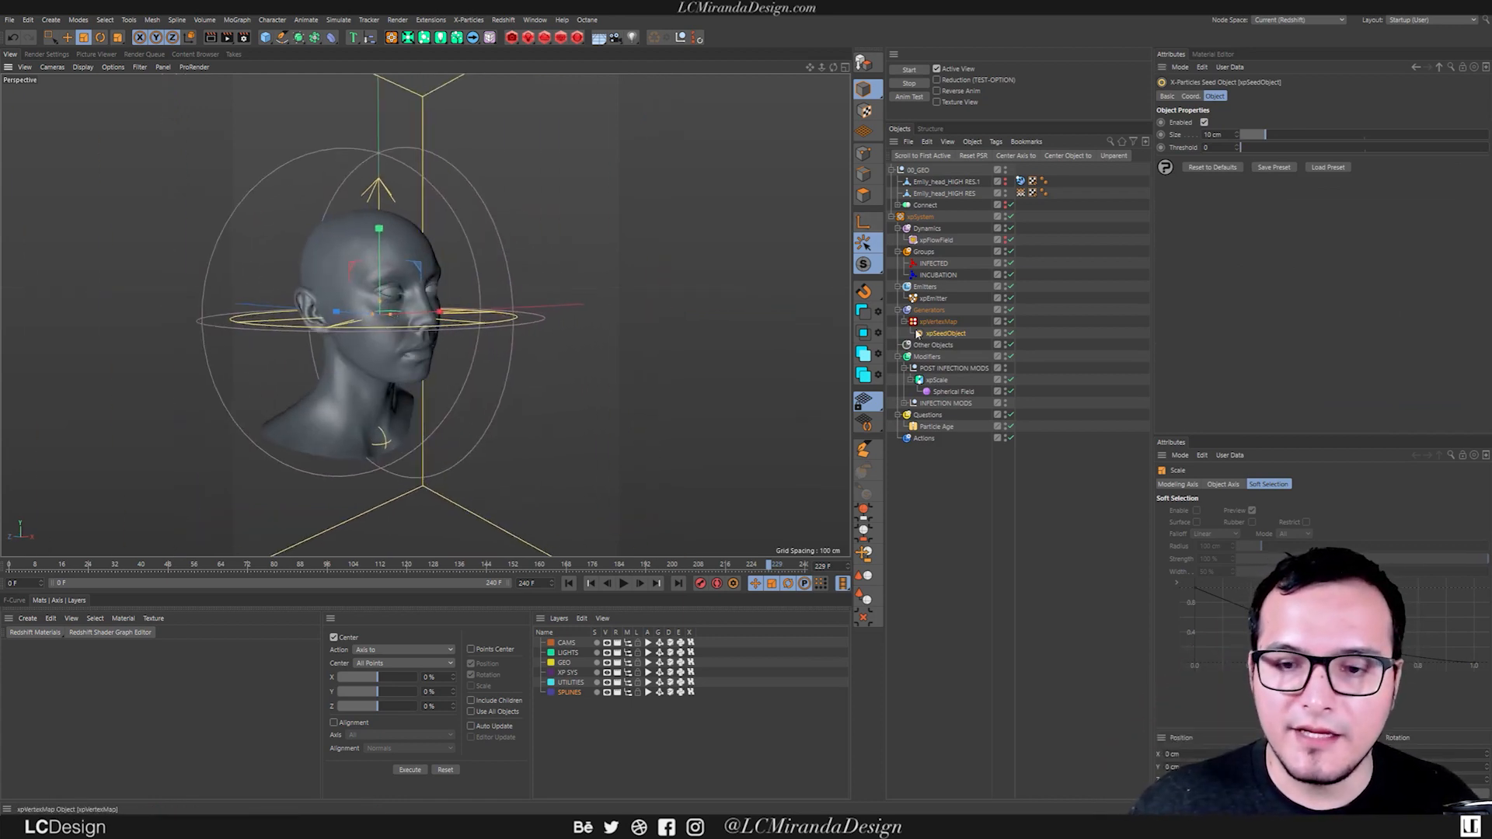
pyautogui.press('e')
pyautogui.moveTo(332, 316); pyautogui.dragTo(520, 320)
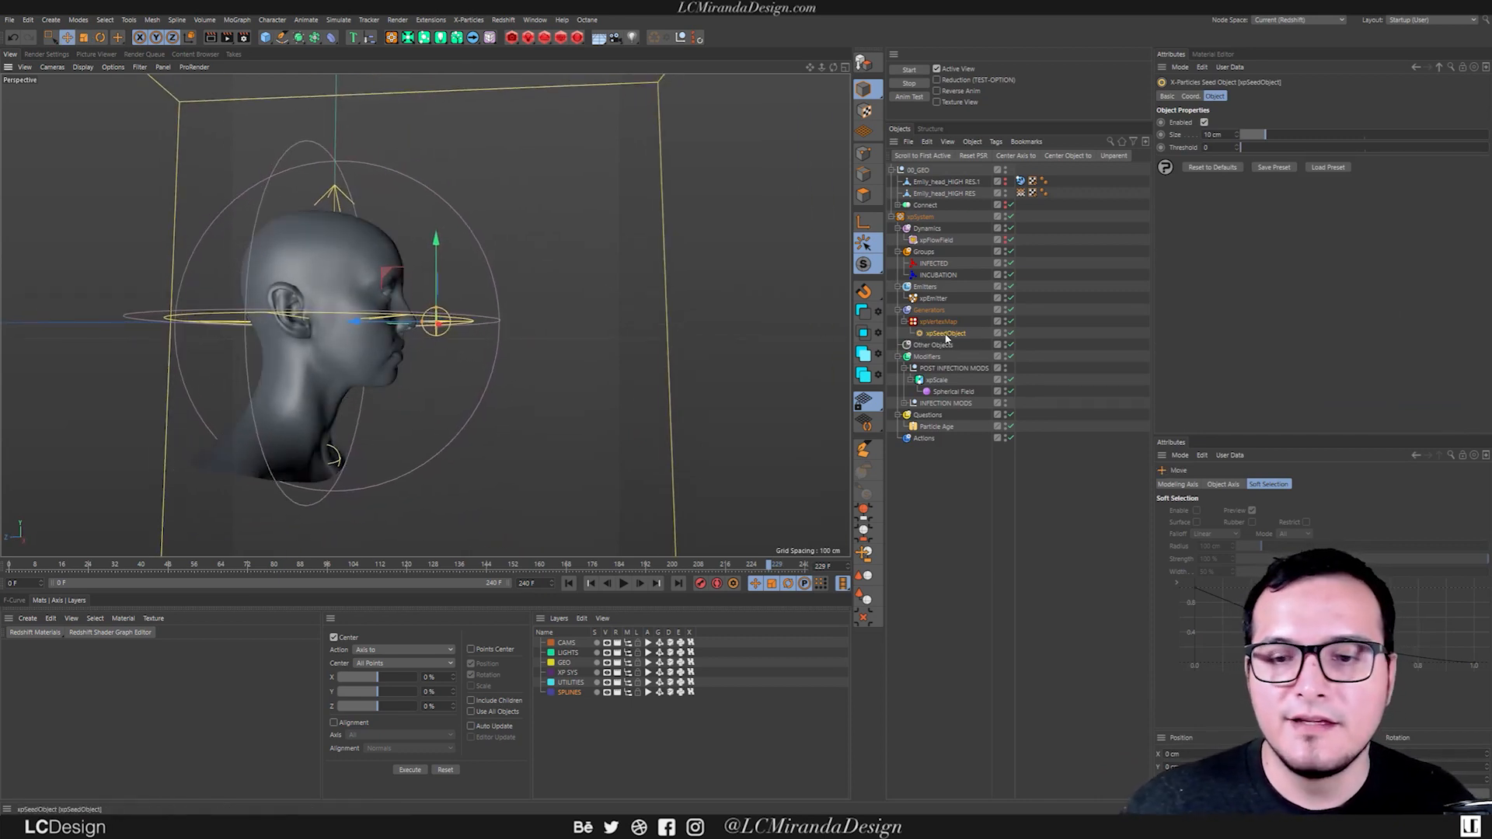
# Match the vertex map's seed object to the infection seed's position by nesting it there, resetting its PSR and returning it under xpVertexMap.
pyautogui.click(903, 403)
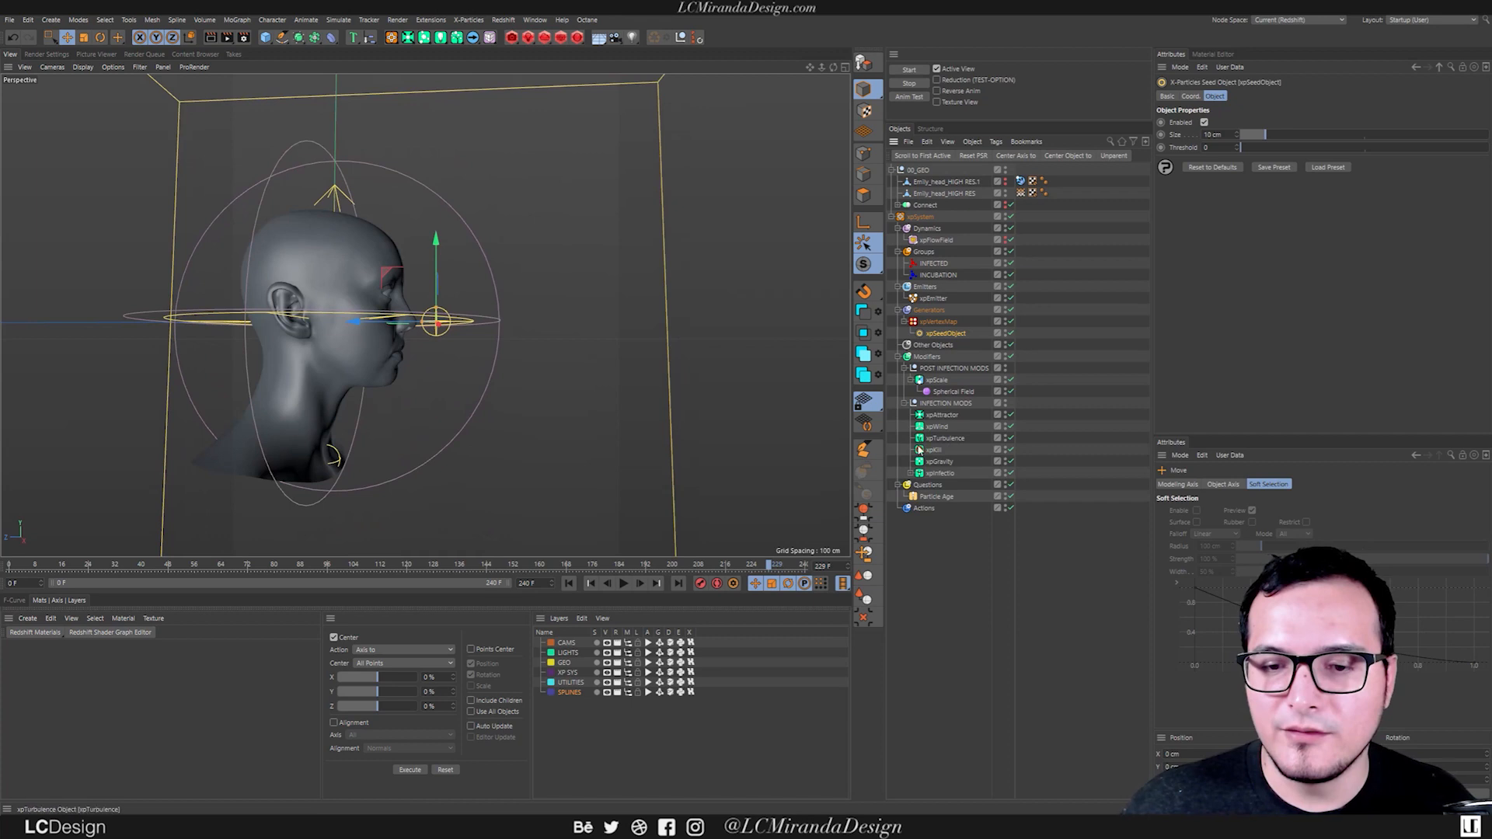
pyautogui.click(910, 473)
pyautogui.click(952, 485)
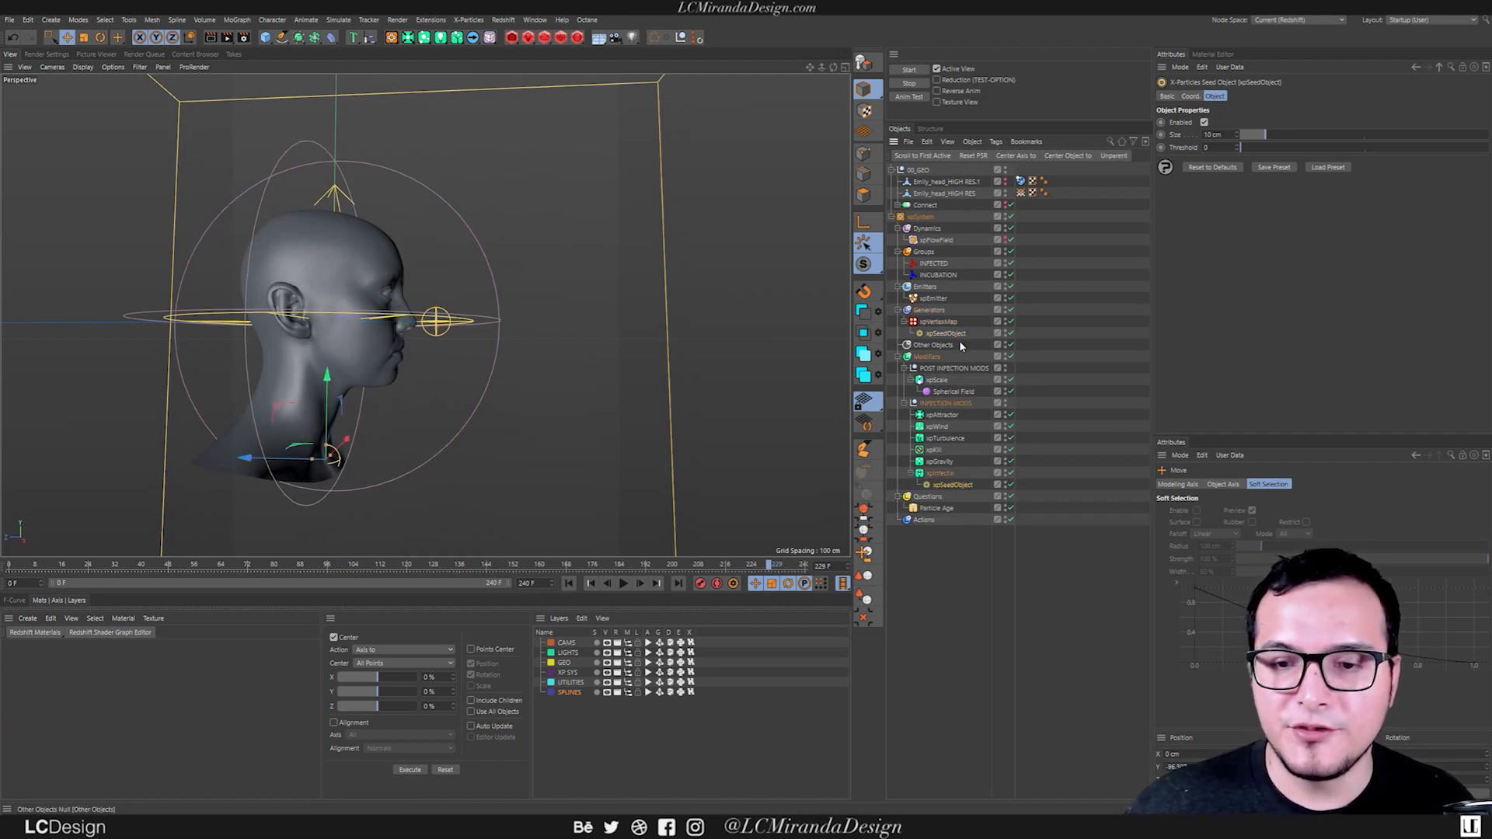
pyautogui.moveTo(962, 335); pyautogui.dragTo(968, 397)
pyautogui.moveTo(962, 487); pyautogui.dragTo(961, 485)
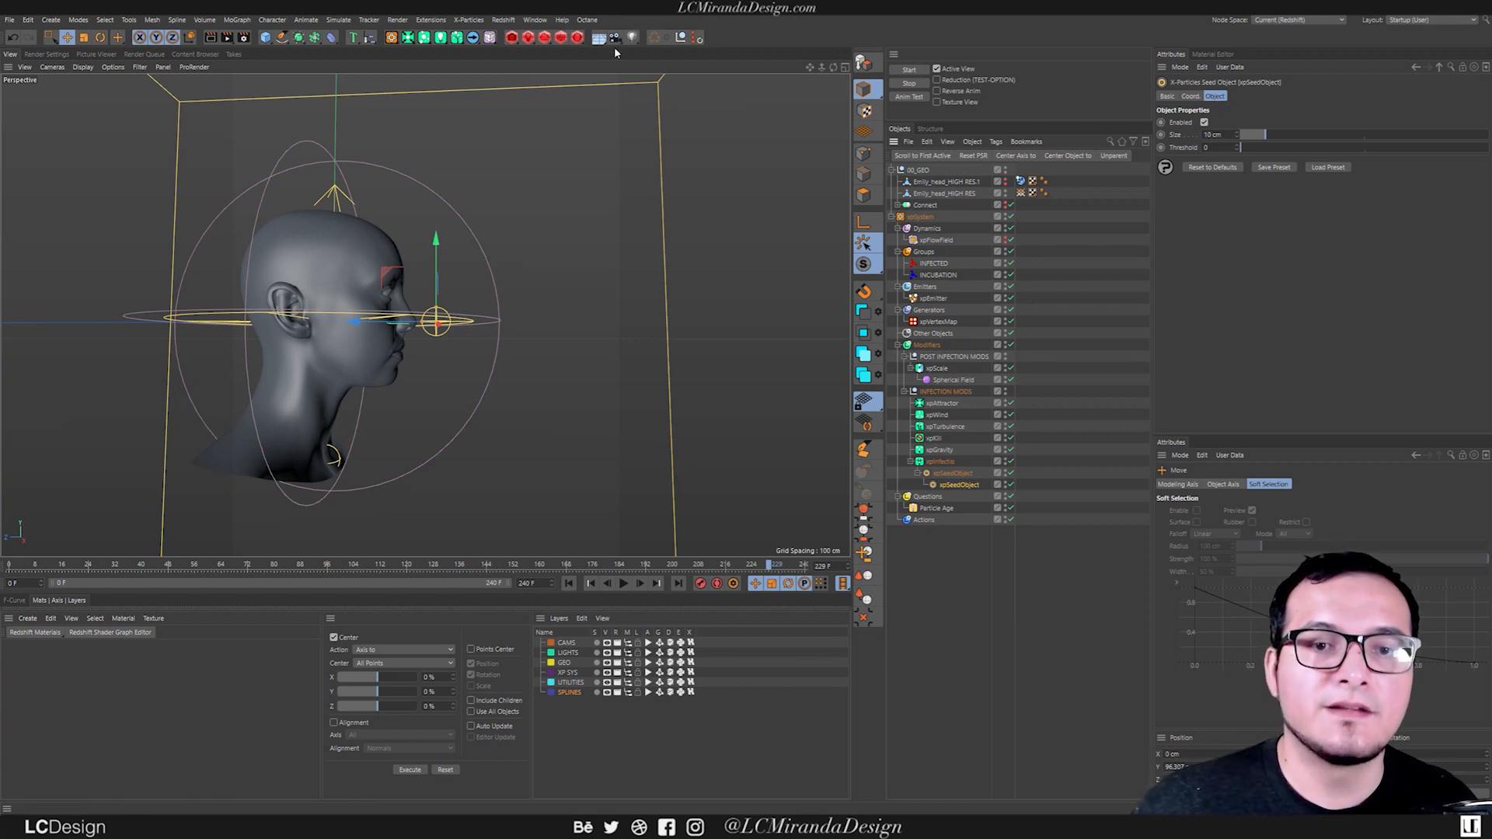
pyautogui.click(697, 37)
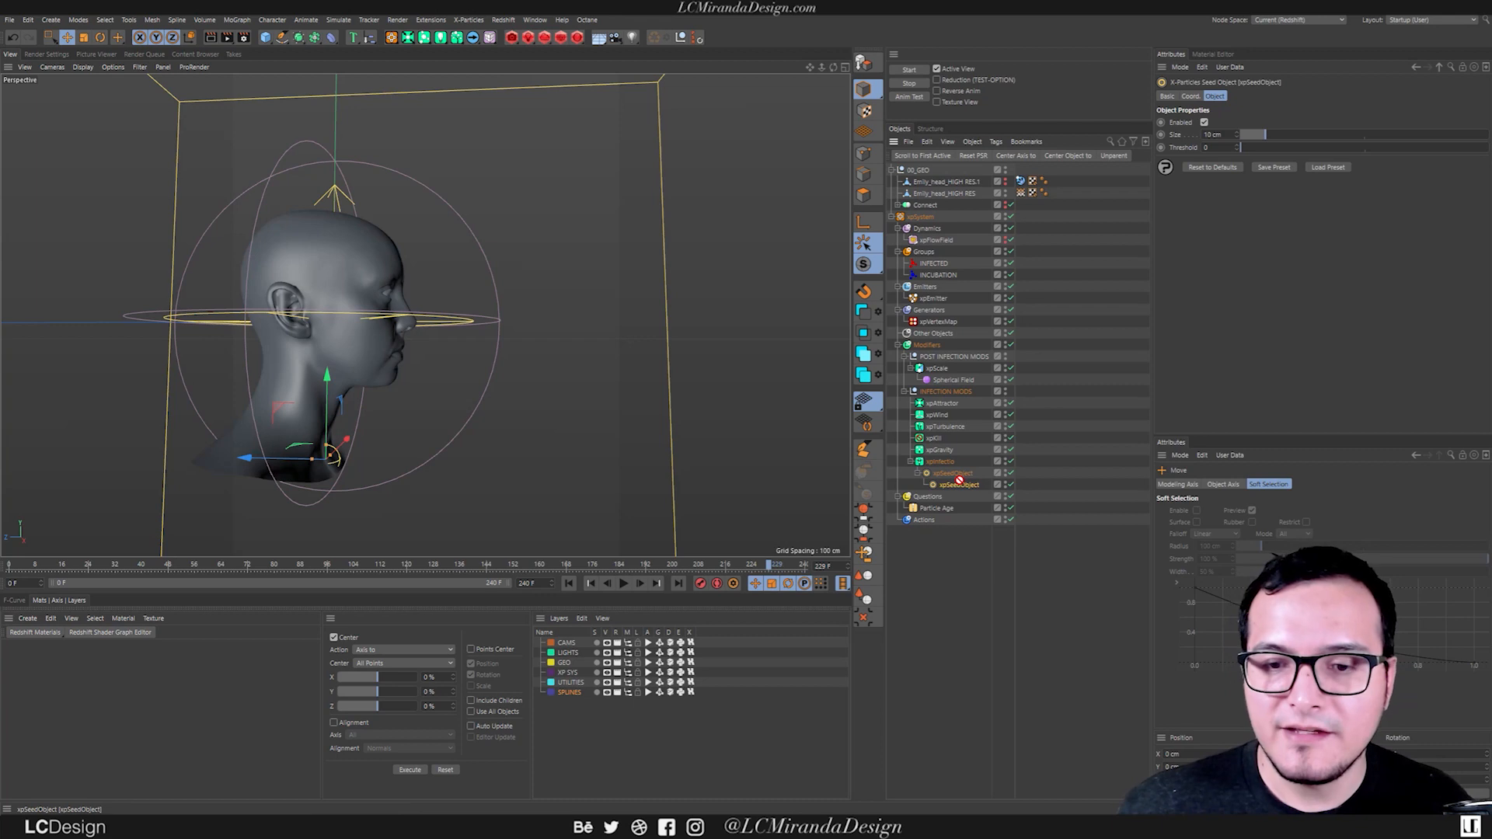
pyautogui.moveTo(953, 325); pyautogui.dragTo(951, 323)
# Run the simulation from frame 0 for a few frames and display the VMSource vertex map on the head mesh.
pyautogui.click(623, 582)
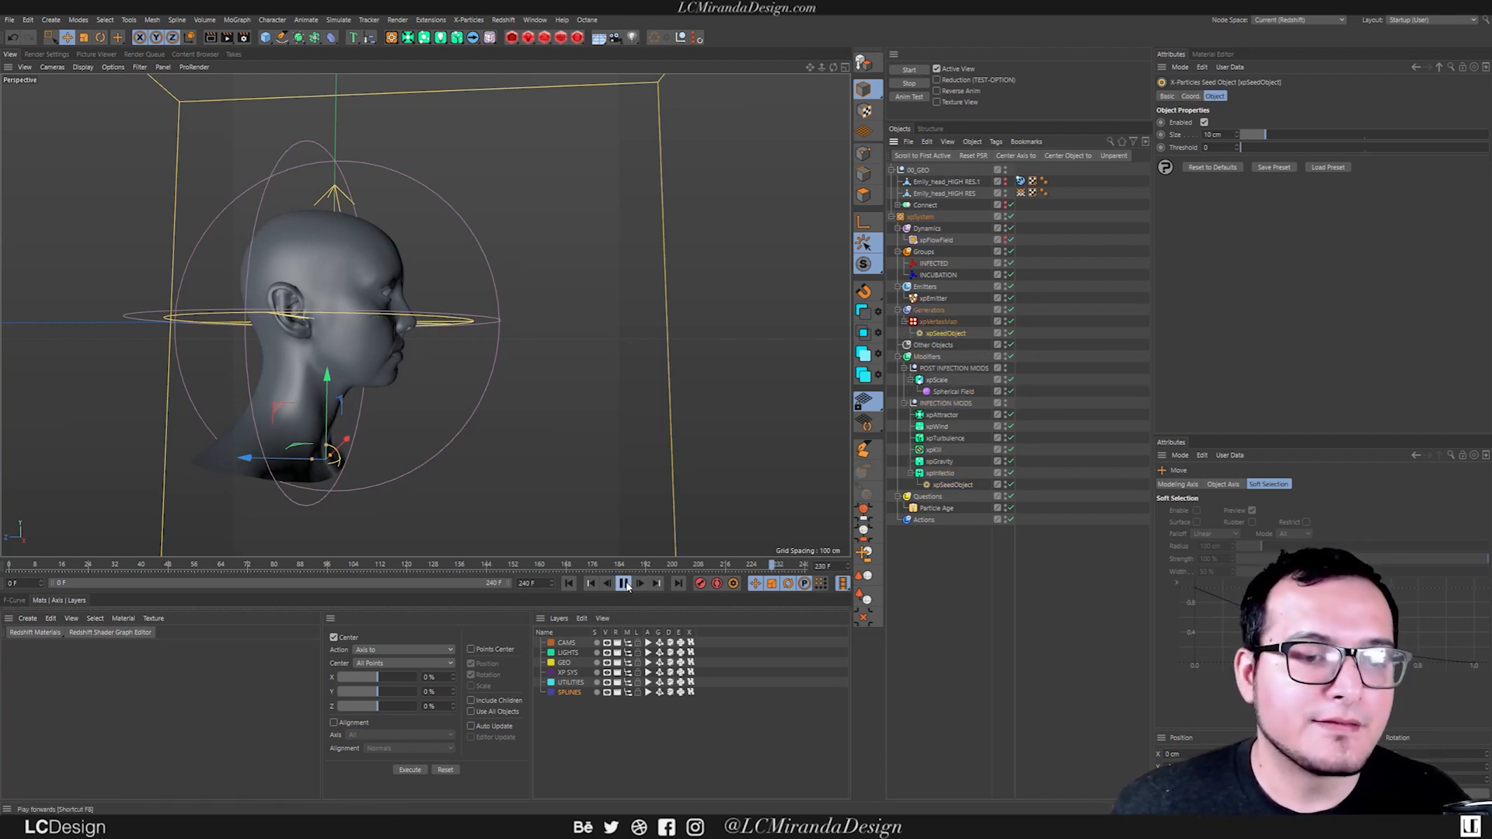
pyautogui.click(624, 583)
pyautogui.click(568, 583)
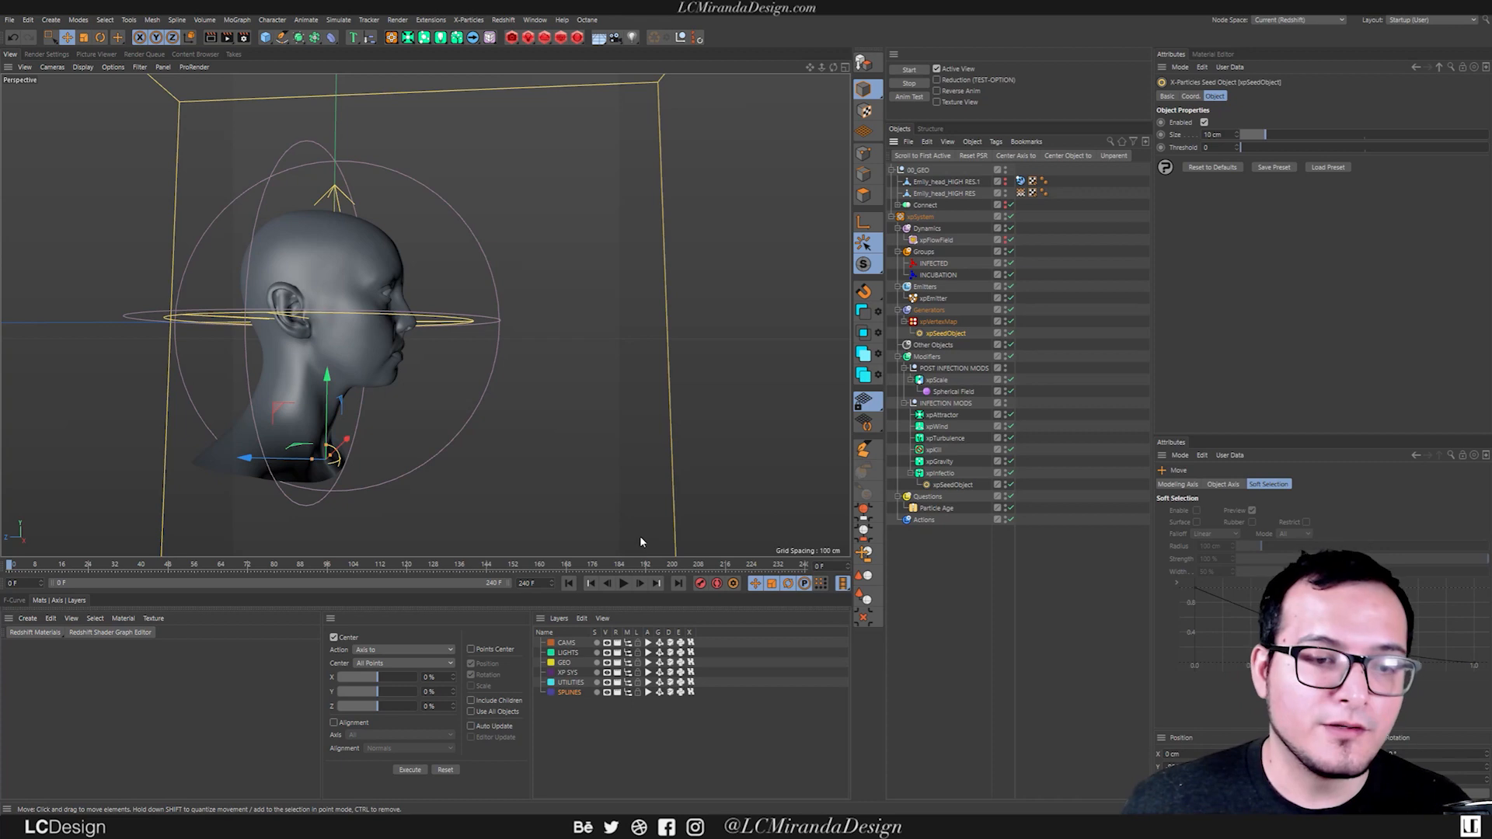
pyautogui.click(624, 583)
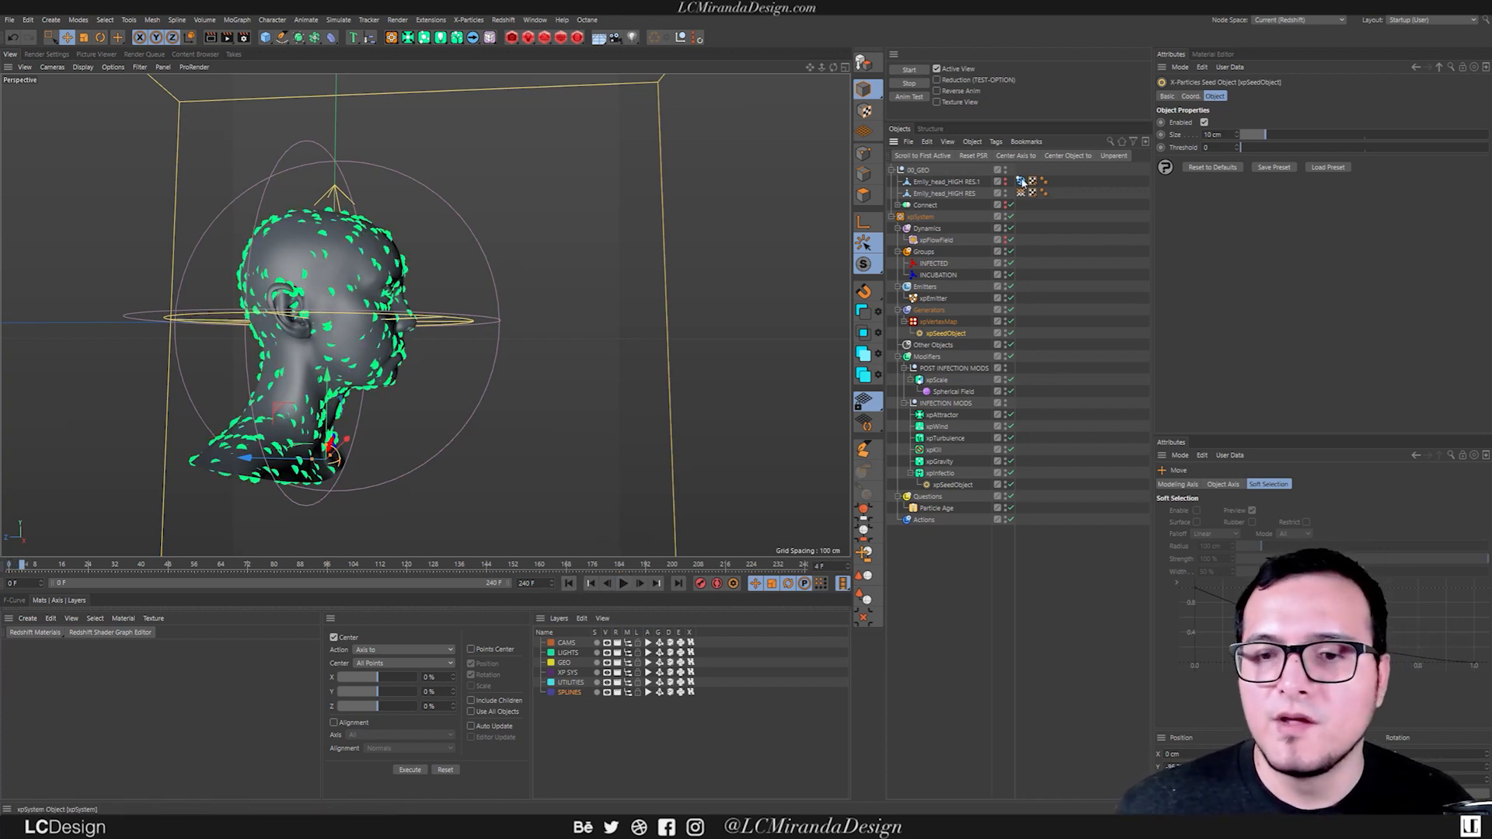
pyautogui.click(1021, 192)
pyautogui.doubleClick(1021, 194)
pyautogui.keyDown('alt'); pyautogui.moveTo(345, 363); pyautogui.dragTo(241, 355); pyautogui.keyUp('alt')
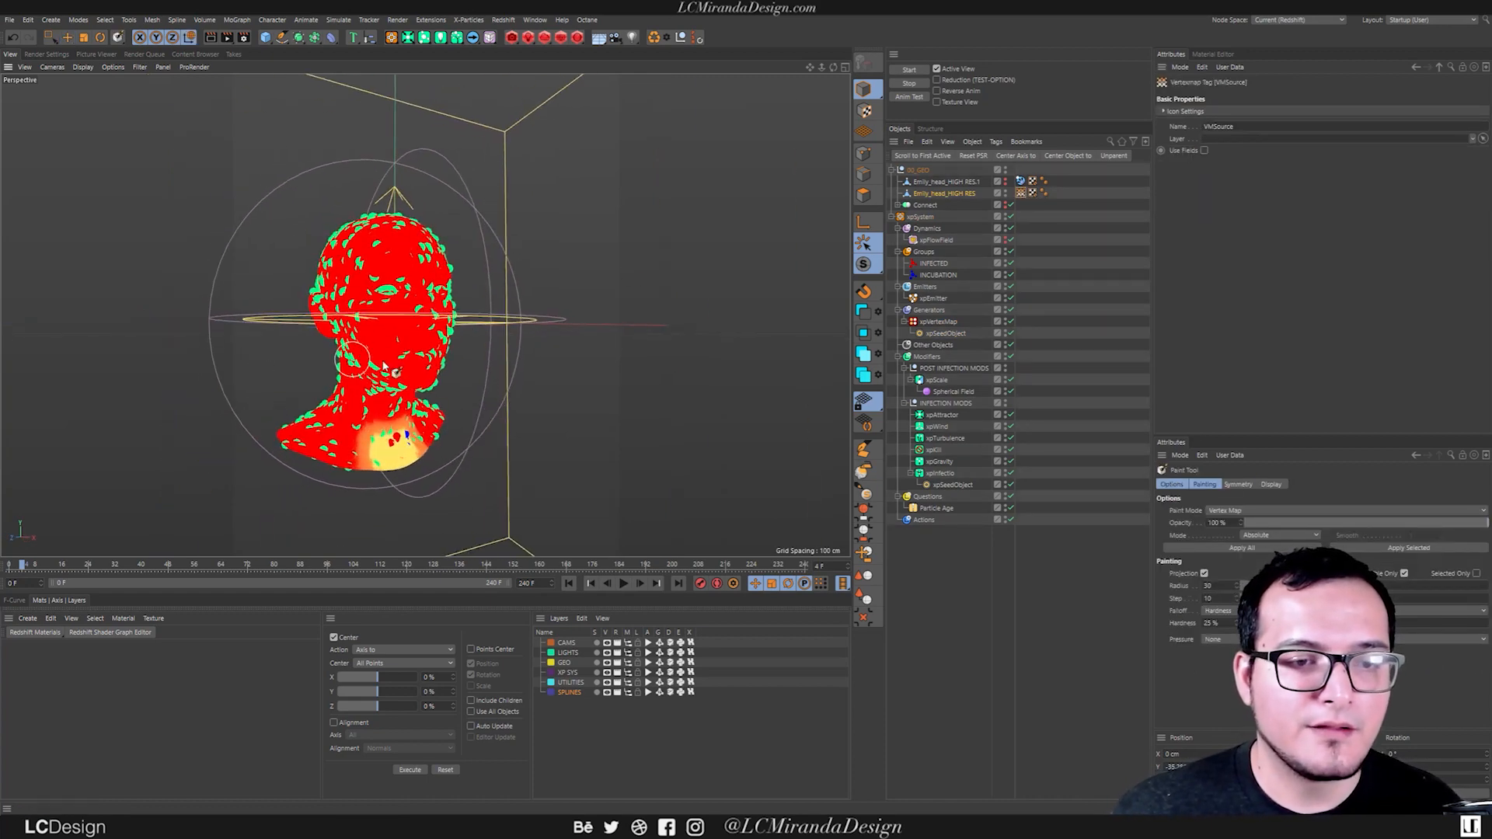
# Disable the xpEmitter, play the simulation to check how the vertex map spreads over the head, and rewind.
pyautogui.click(1010, 300)
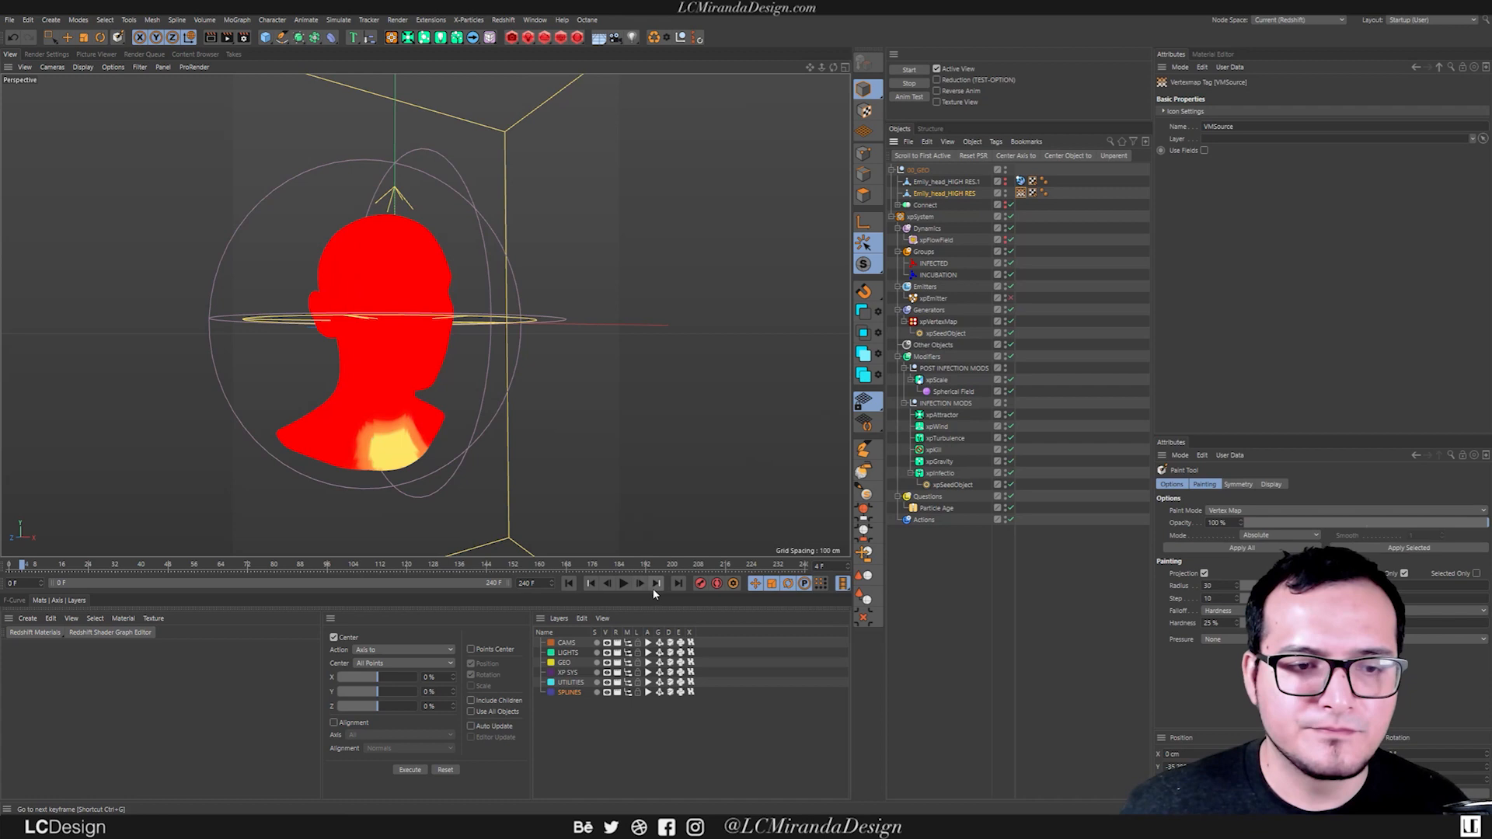
pyautogui.click(623, 583)
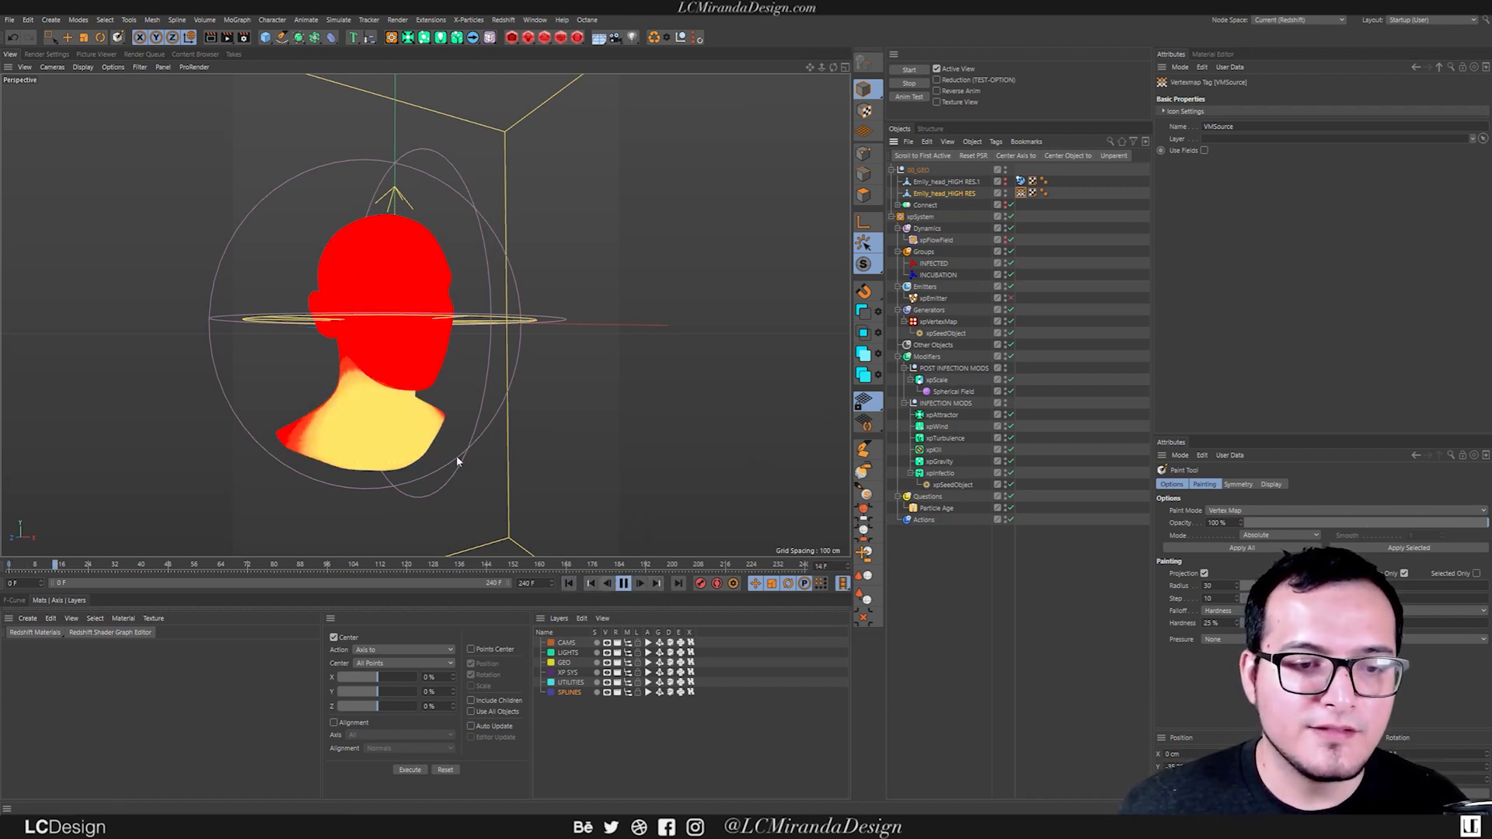
pyautogui.click(623, 583)
pyautogui.click(568, 583)
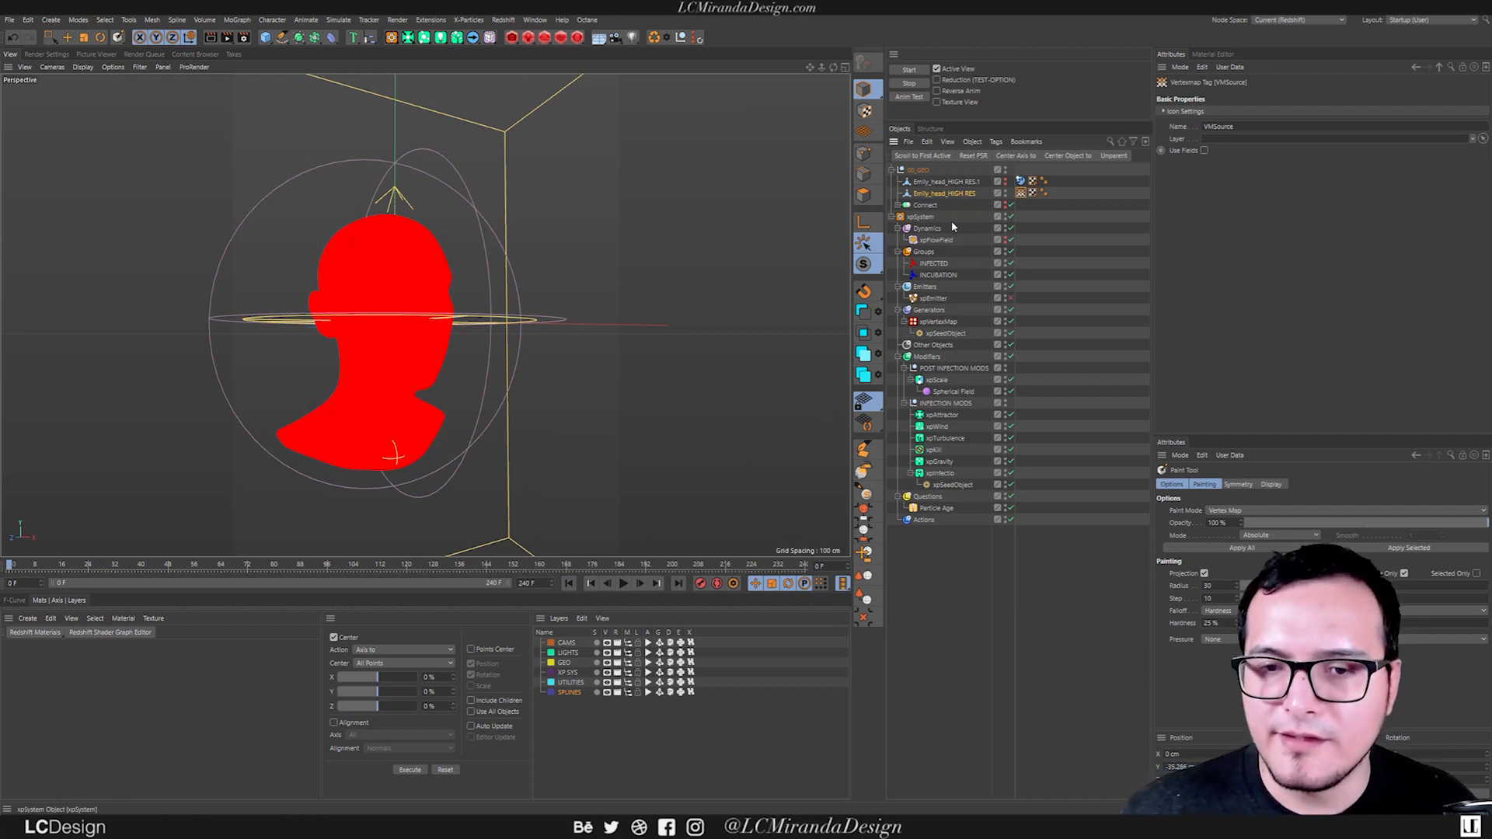
# Change the xpVertexMap's mode to Reveal.
pyautogui.click(938, 322)
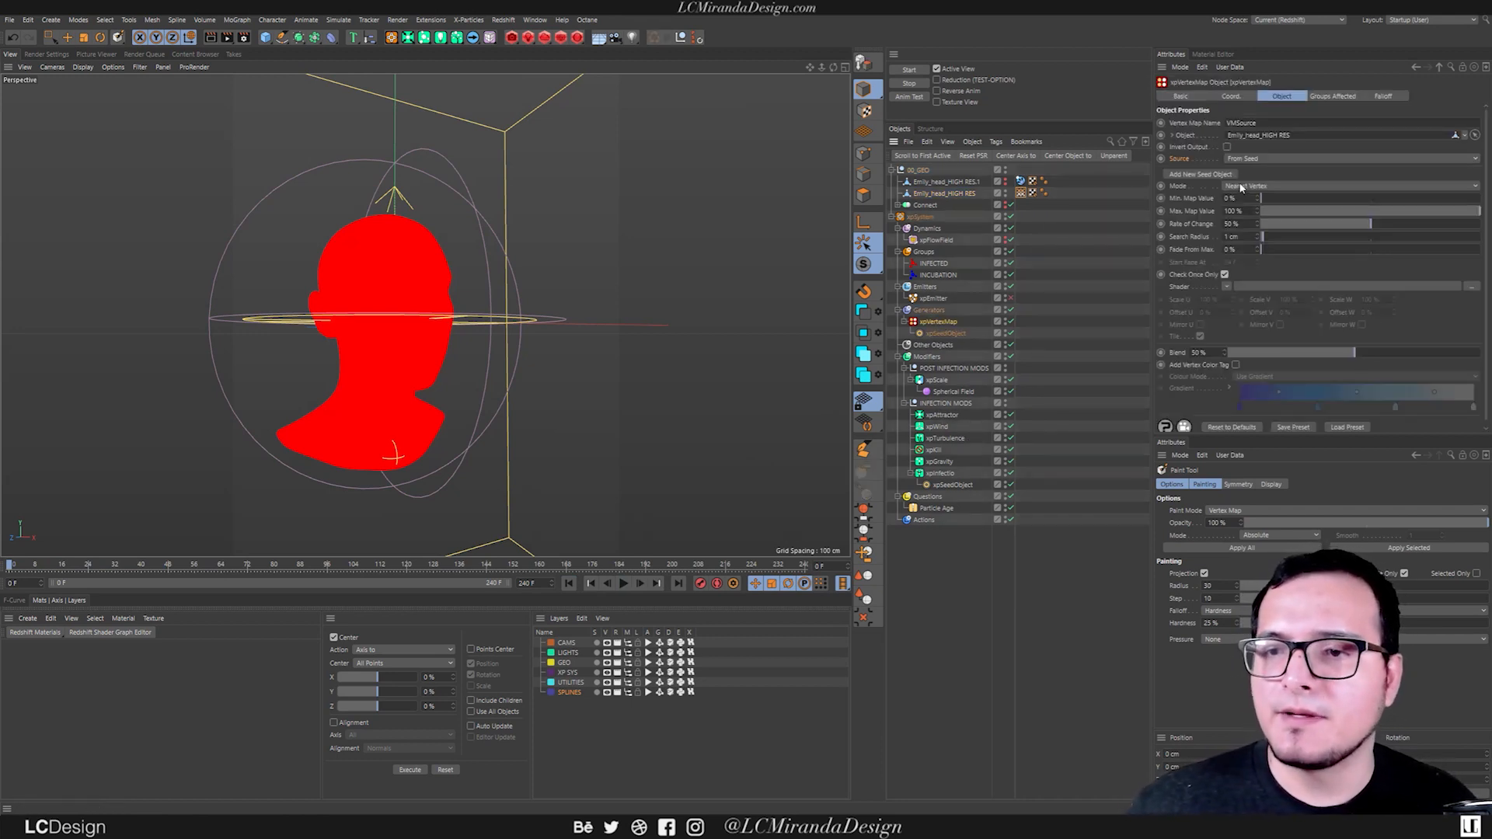
pyautogui.click(1250, 187)
pyautogui.click(1177, 186)
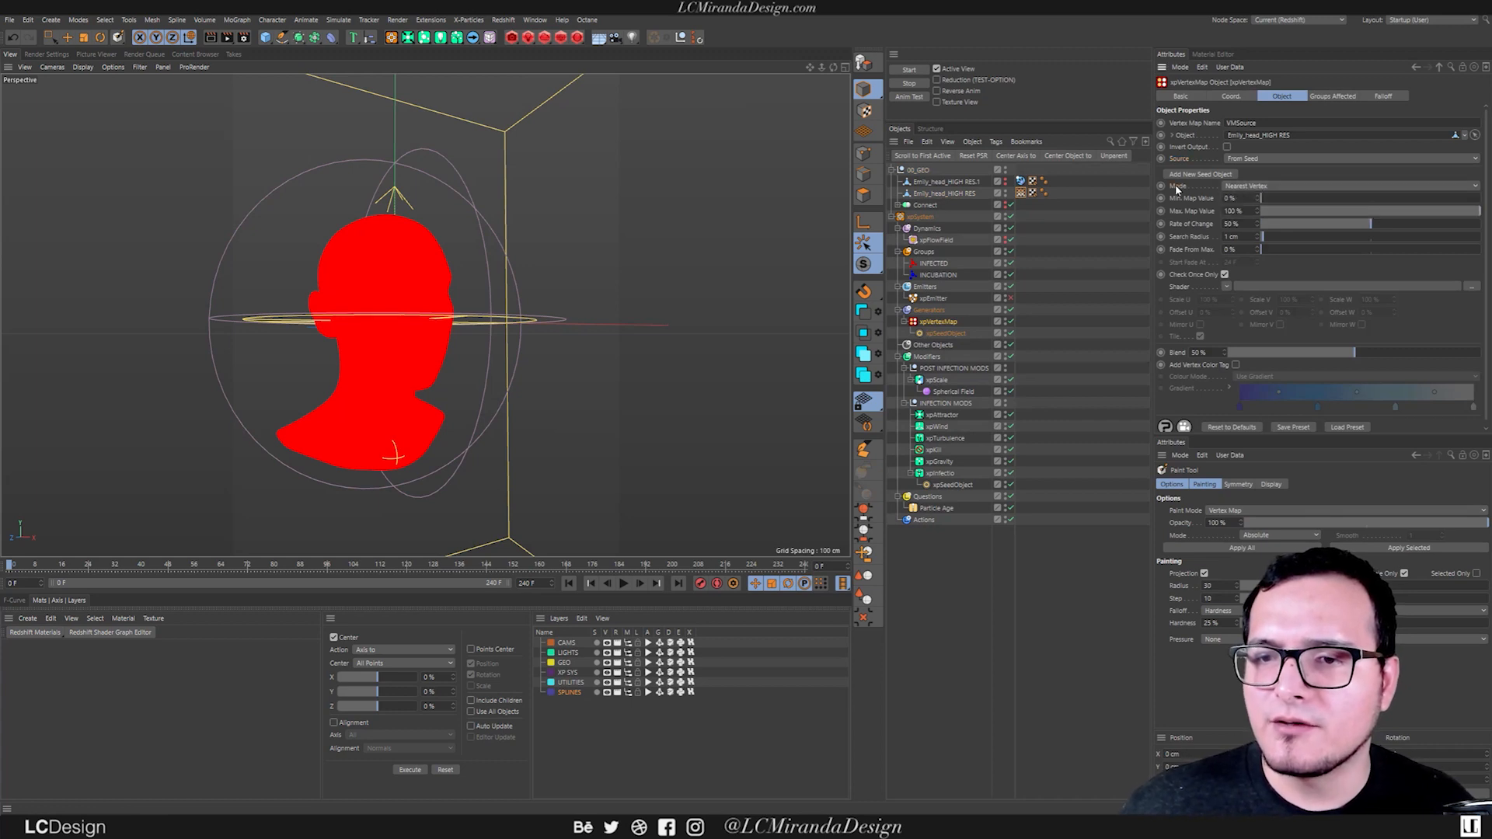
pyautogui.click(1272, 187)
pyautogui.click(1243, 200)
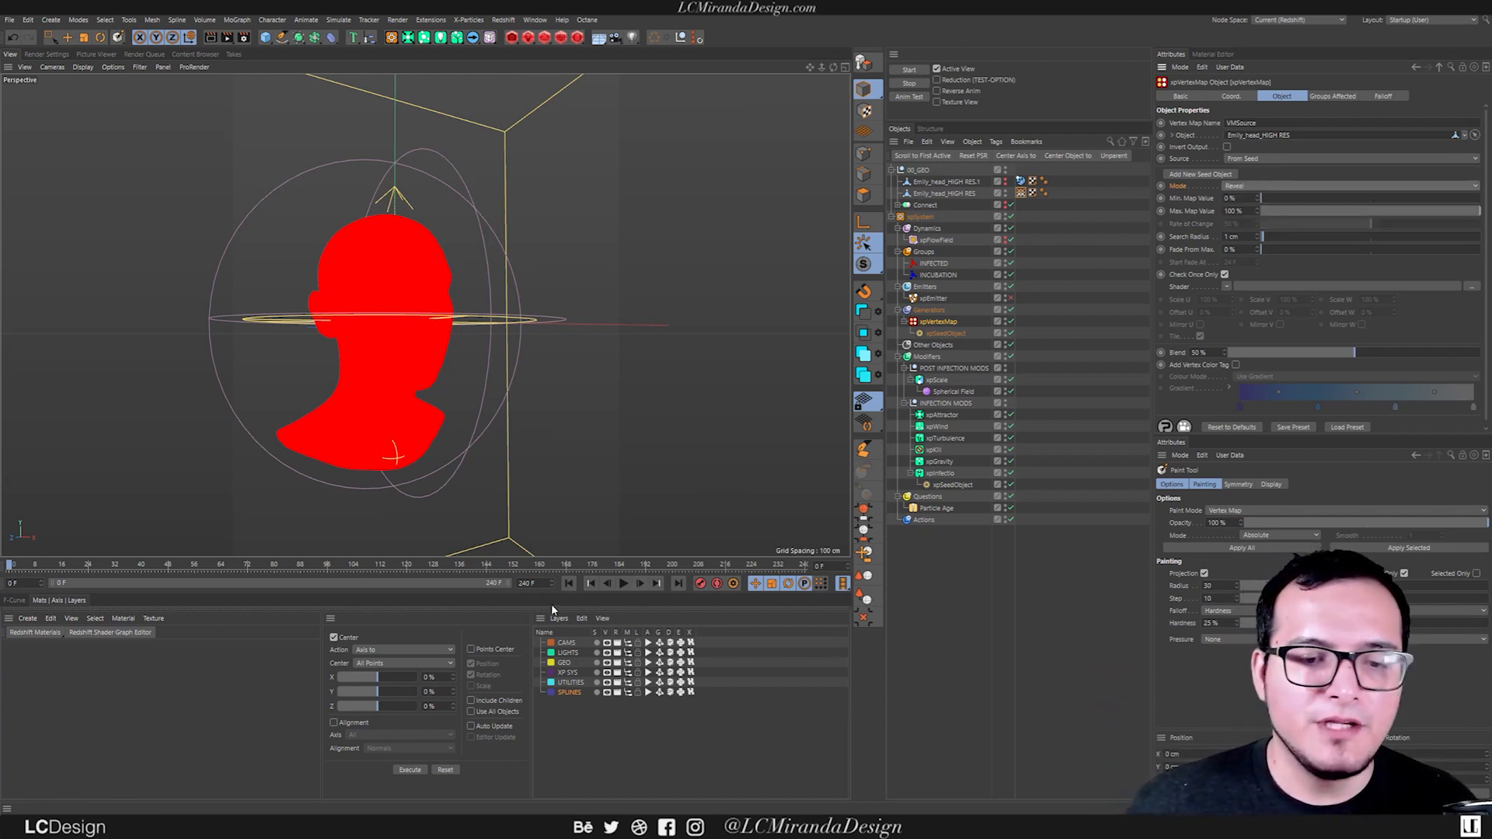
# Play the simulation to check the vertex map's spread in Reveal mode, and rewind to the first frame.
pyautogui.click(624, 585)
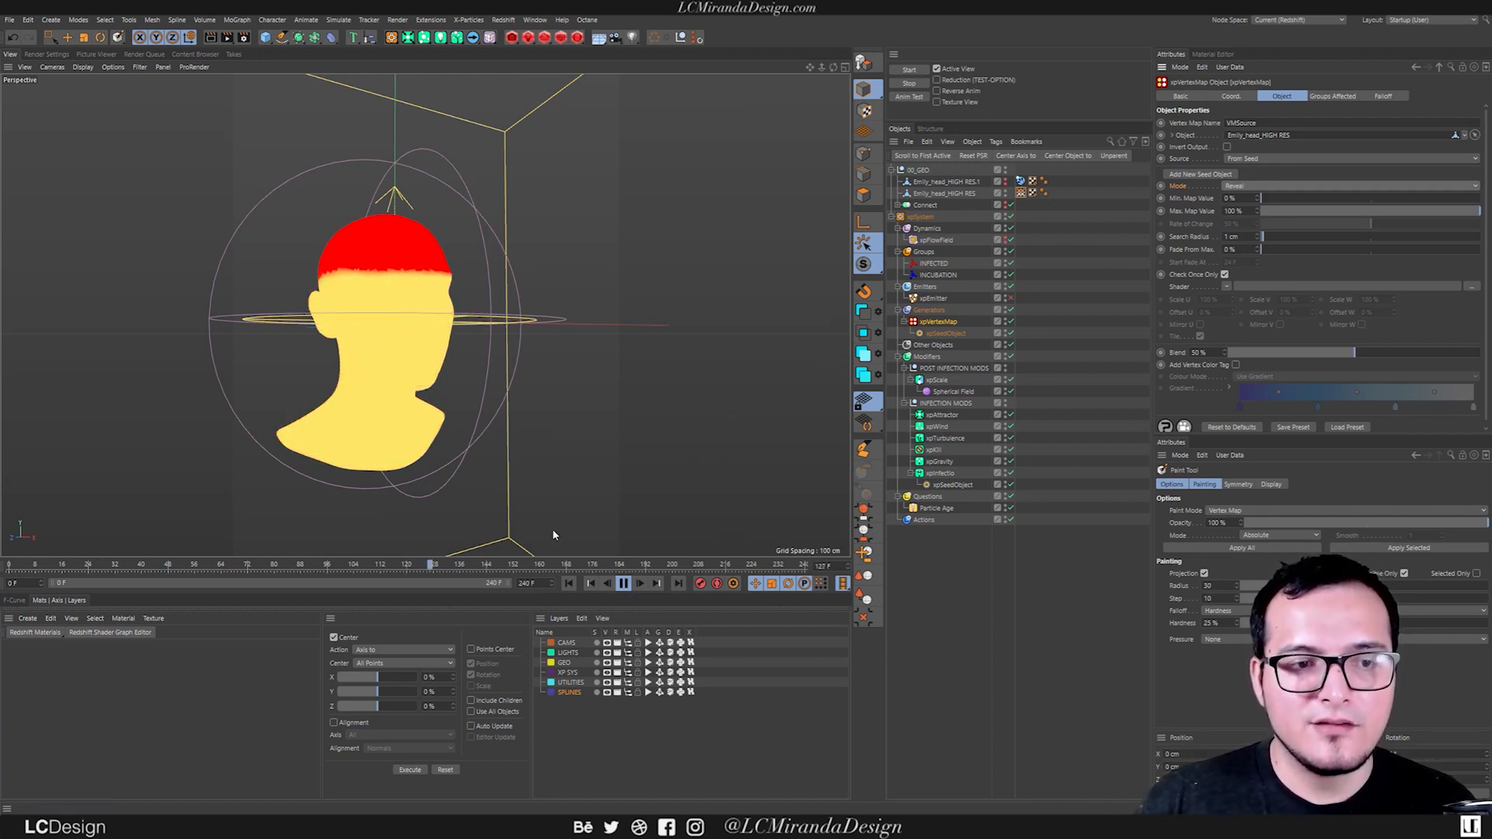
pyautogui.click(626, 585)
pyautogui.click(573, 582)
pyautogui.keyDown('alt'); pyautogui.moveTo(411, 425); pyautogui.dragTo(432, 405, button='middle'); pyautogui.keyUp('alt')
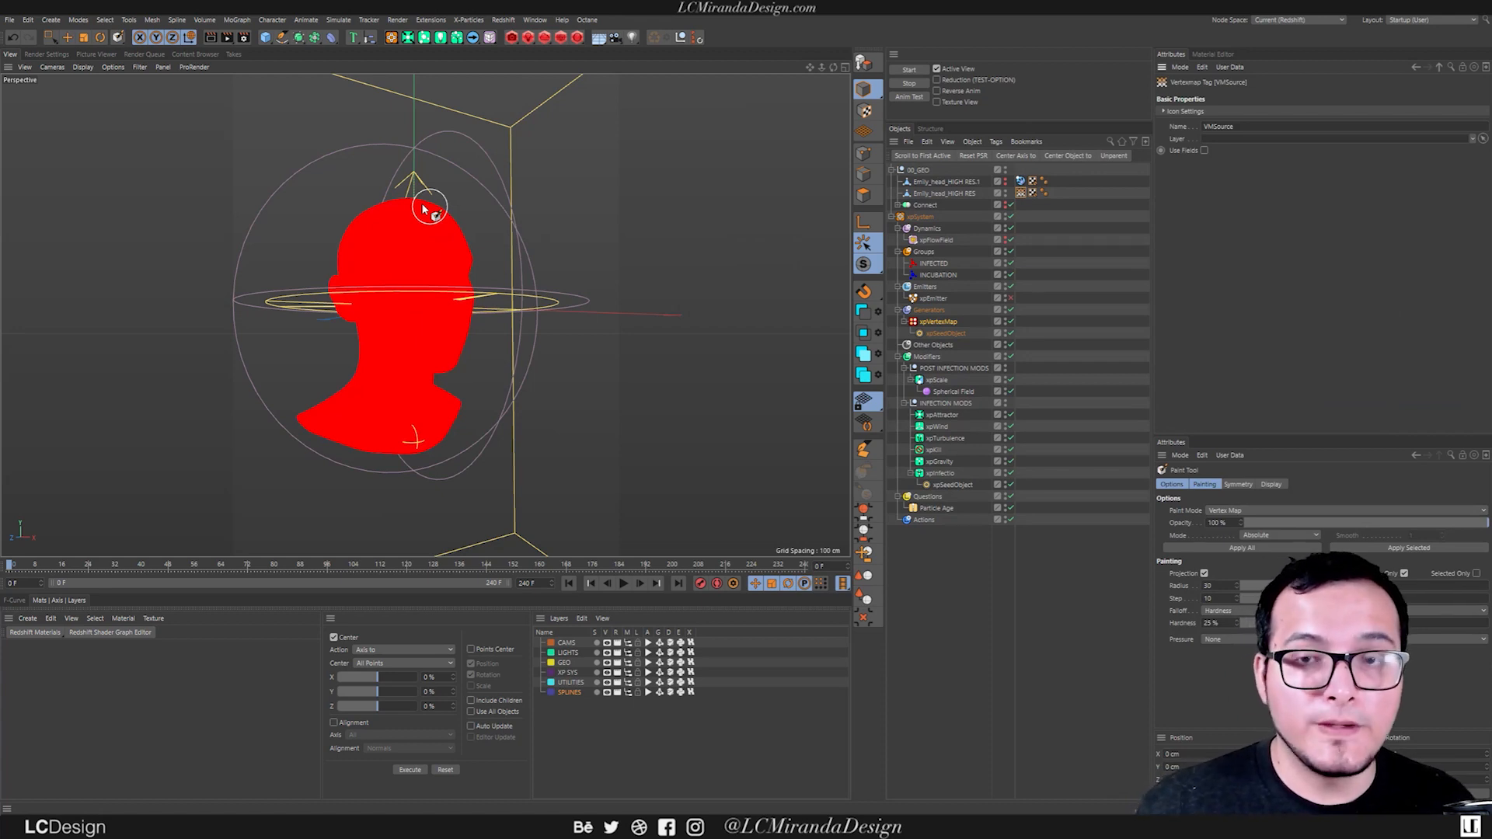
# Enable Add Vertex Color Tag on the xpVertexMap object.
pyautogui.click(952, 322)
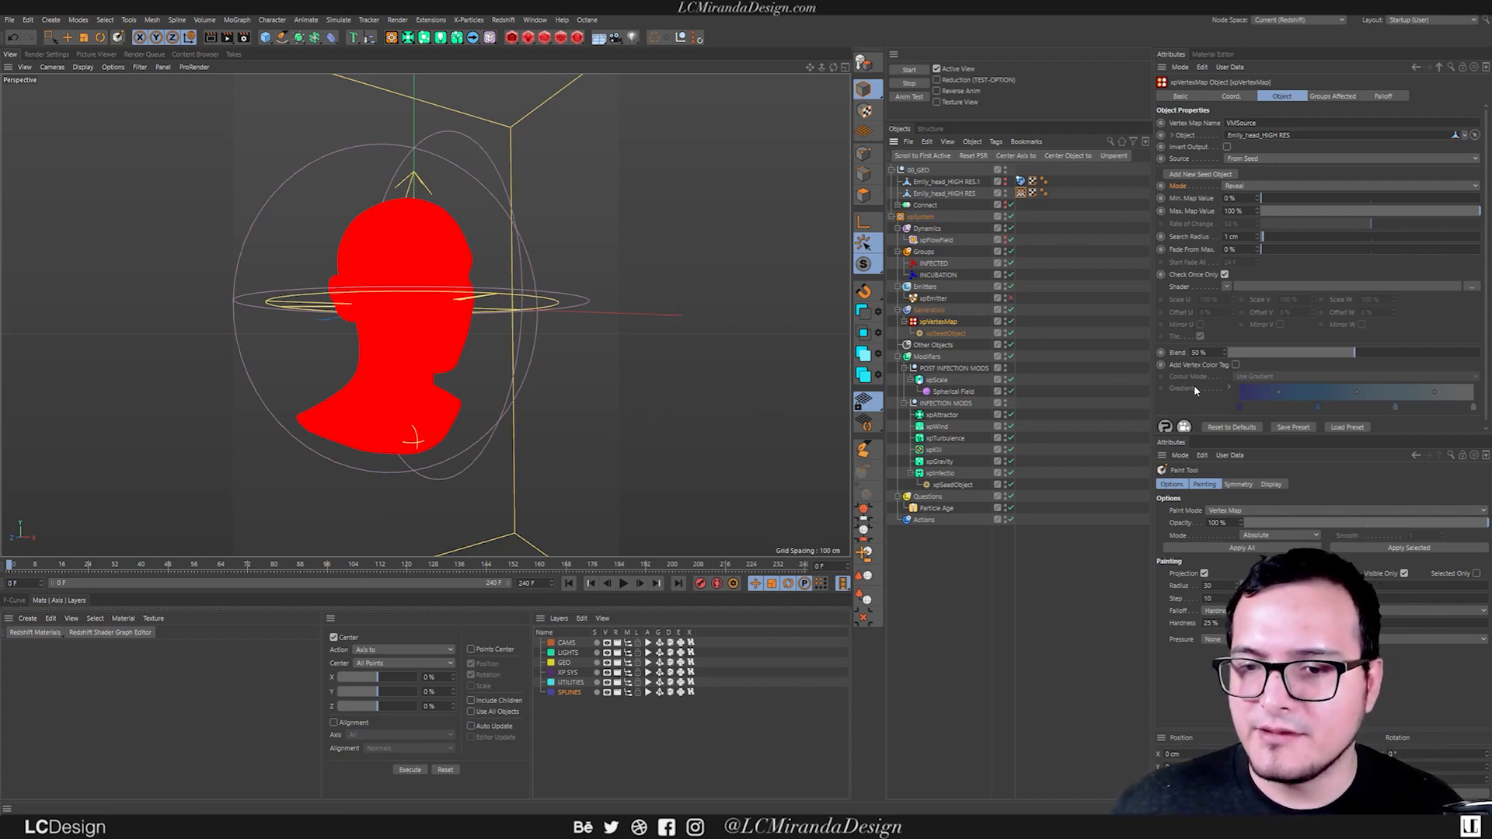
pyautogui.scroll(-1, 1196, 366)
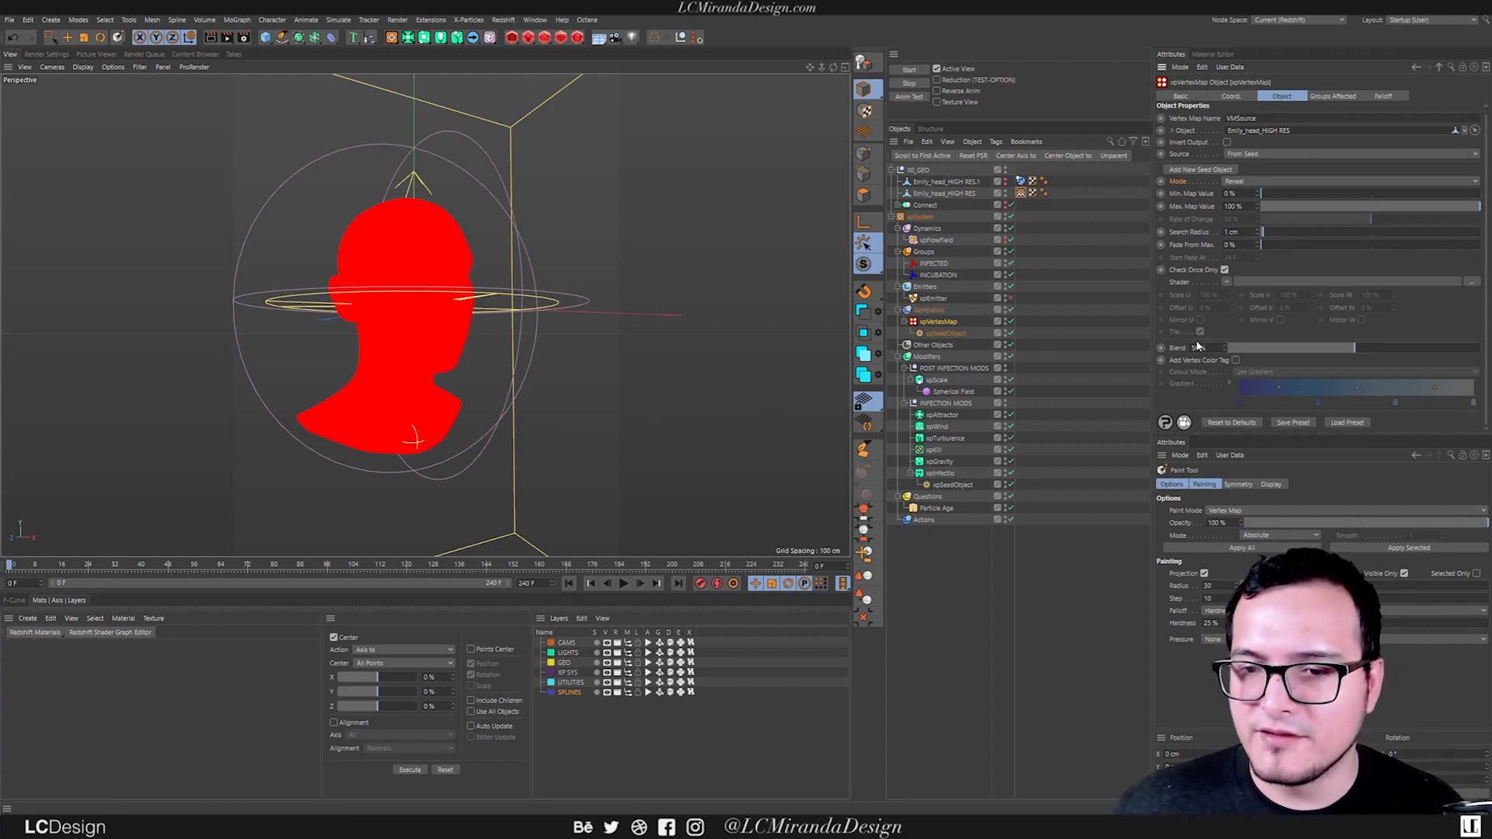
pyautogui.click(1235, 360)
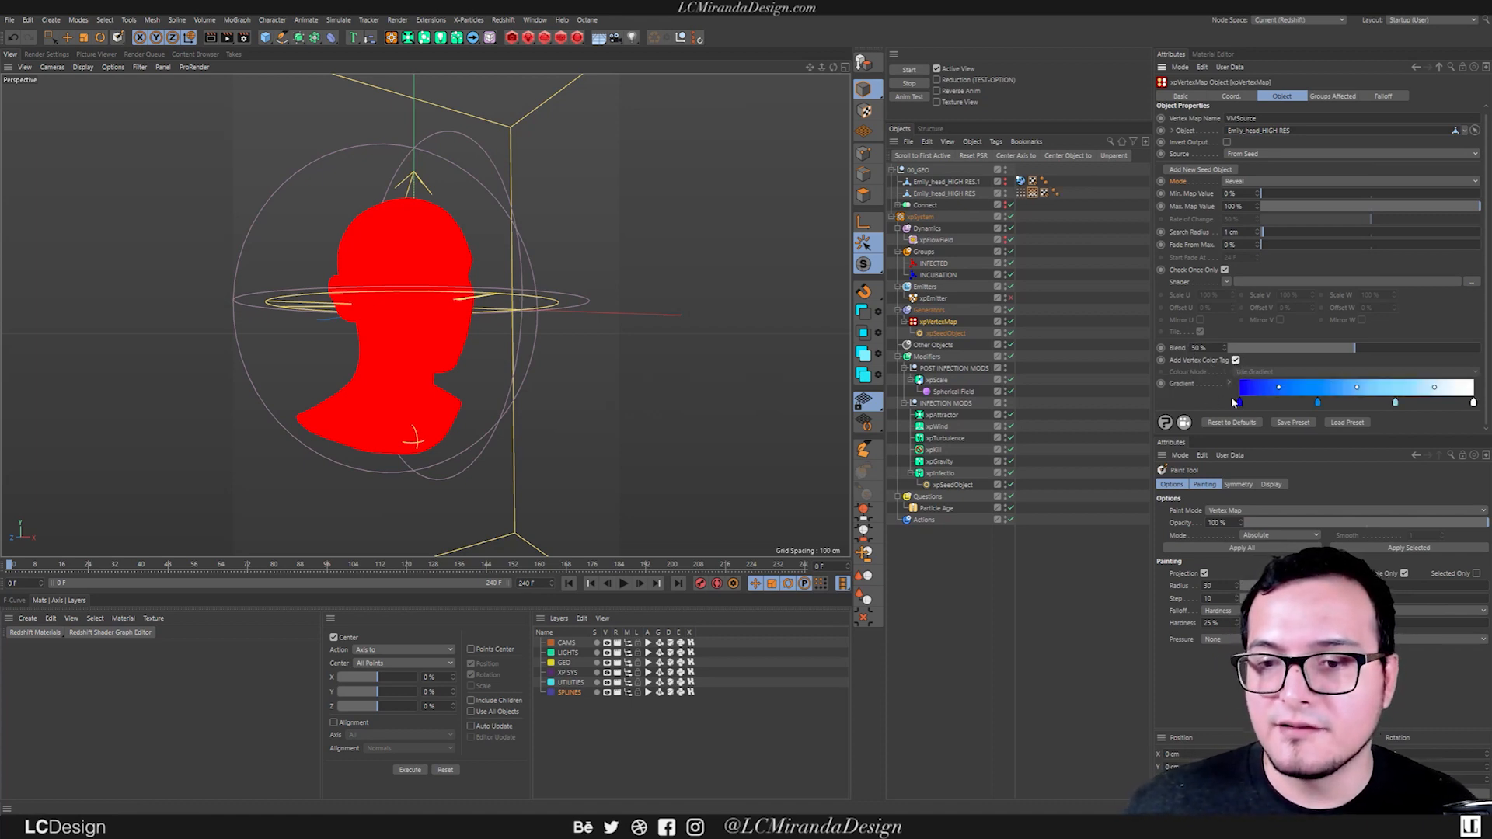
# Display the head mesh's Vertex Color tag and play the simulation to check the colour spread.
pyautogui.click(1020, 193)
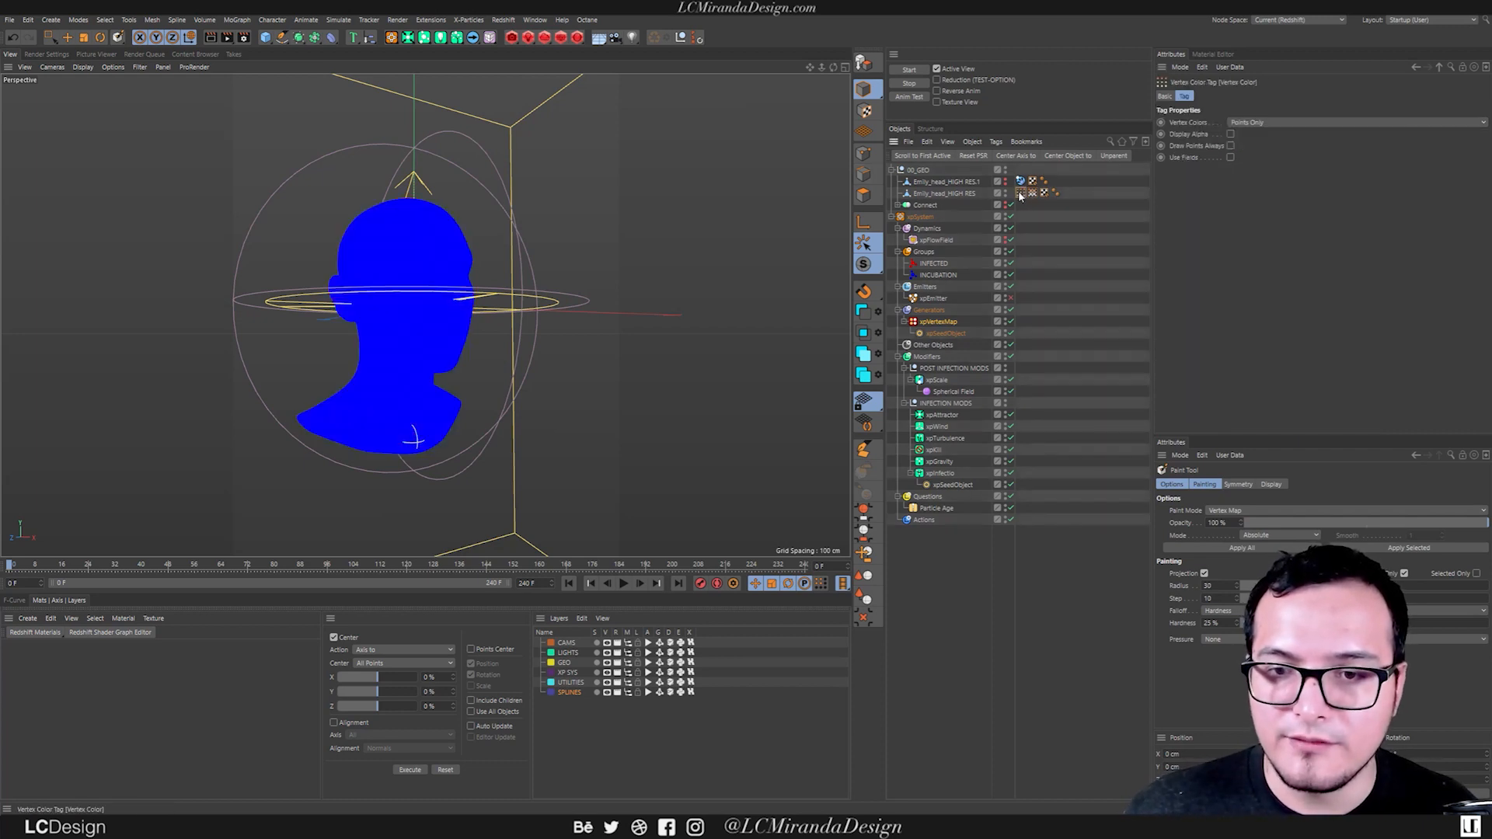
pyautogui.keyDown('alt'); pyautogui.moveTo(421, 370); pyautogui.dragTo(522, 428); pyautogui.keyUp('alt')
pyautogui.click(625, 584)
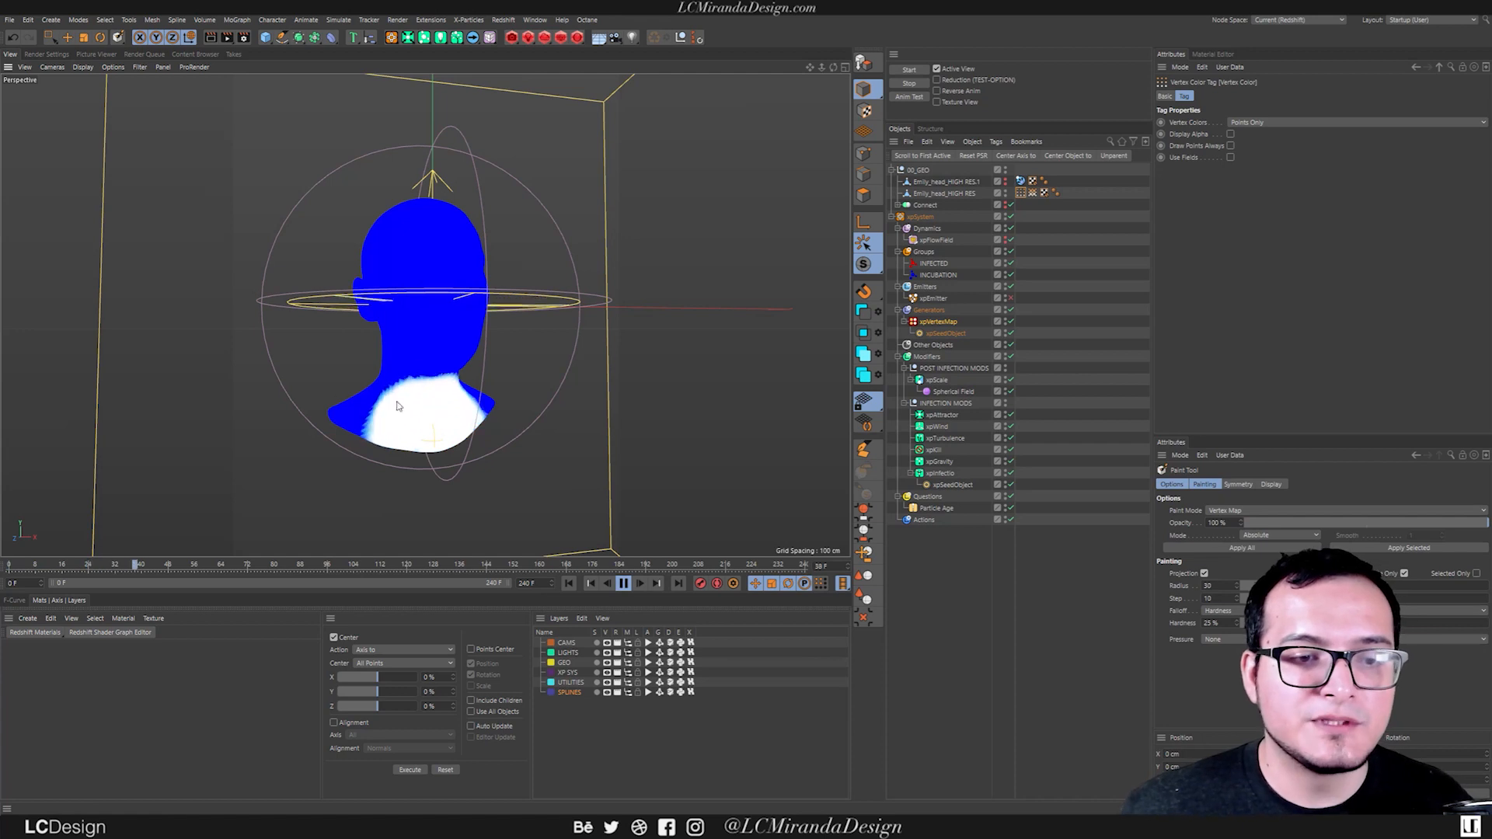
pyautogui.click(626, 582)
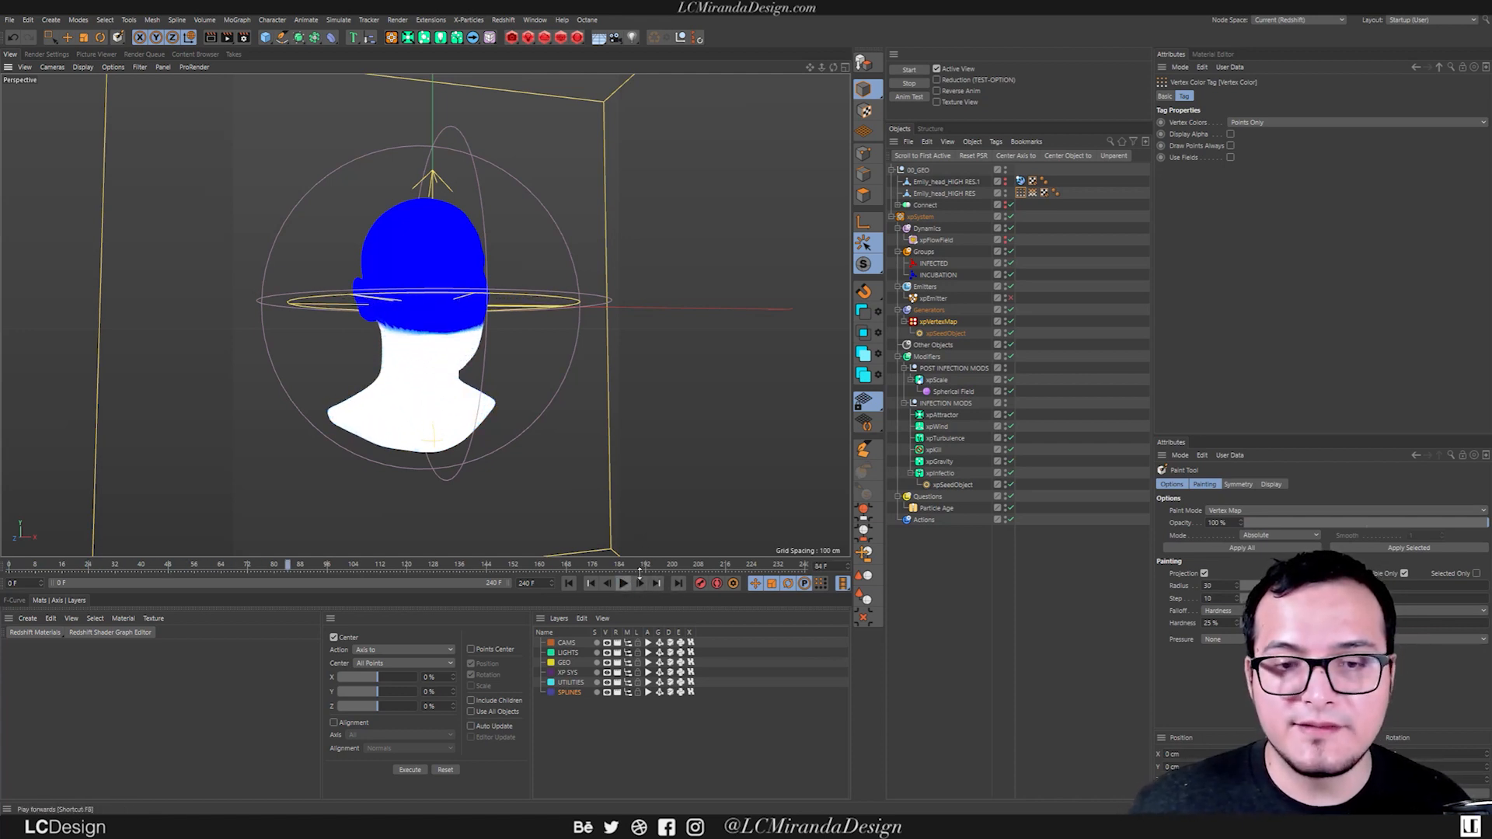
# Remove the two middle knots from the xpVertexMap gradient, set its first knot to black and replay the simulation.
pyautogui.click(931, 325)
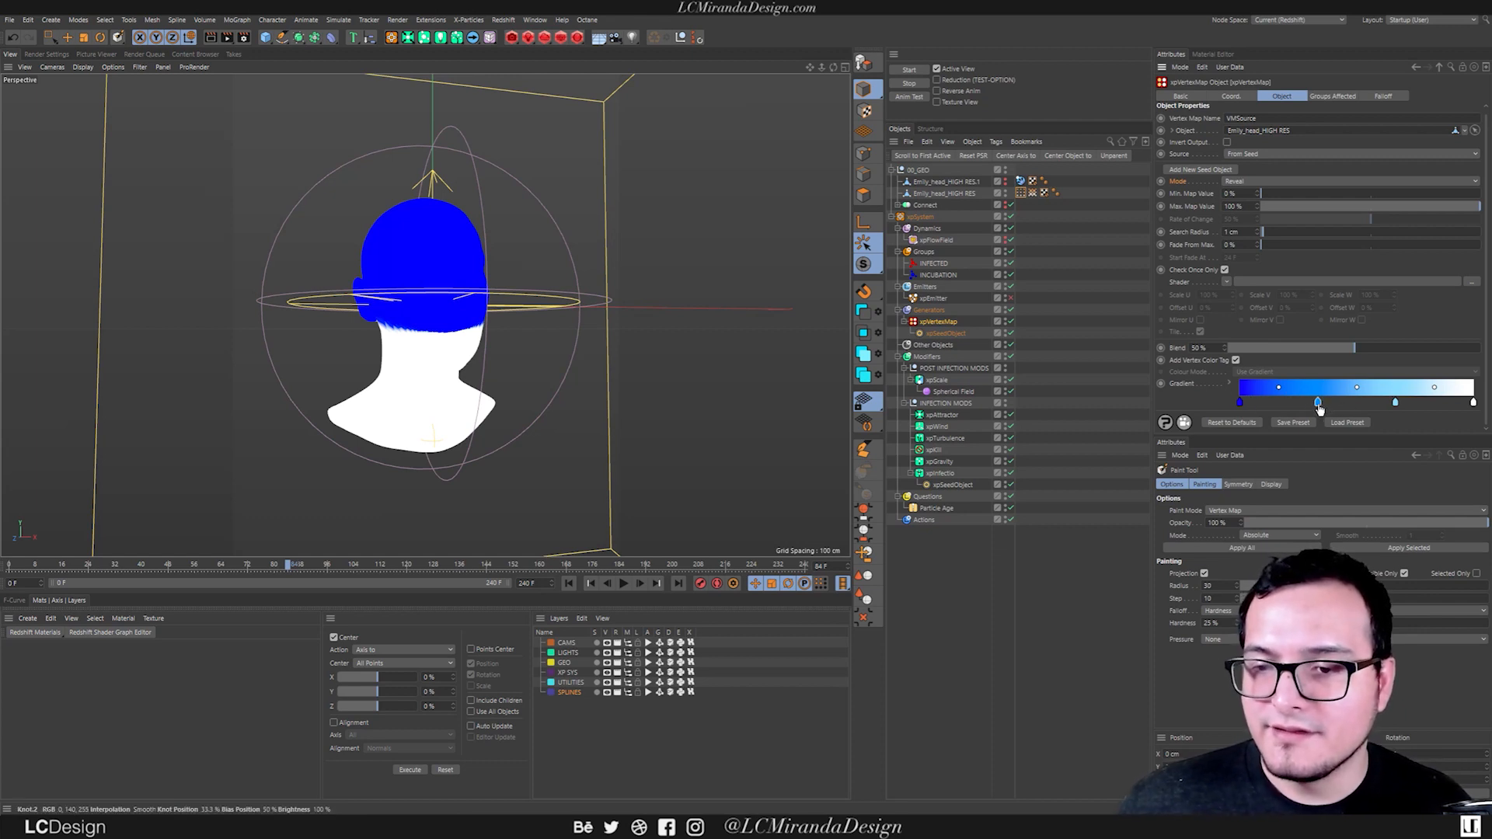
pyautogui.moveTo(1316, 402); pyautogui.dragTo(1319, 431)
pyautogui.moveTo(1395, 402); pyautogui.dragTo(1382, 451)
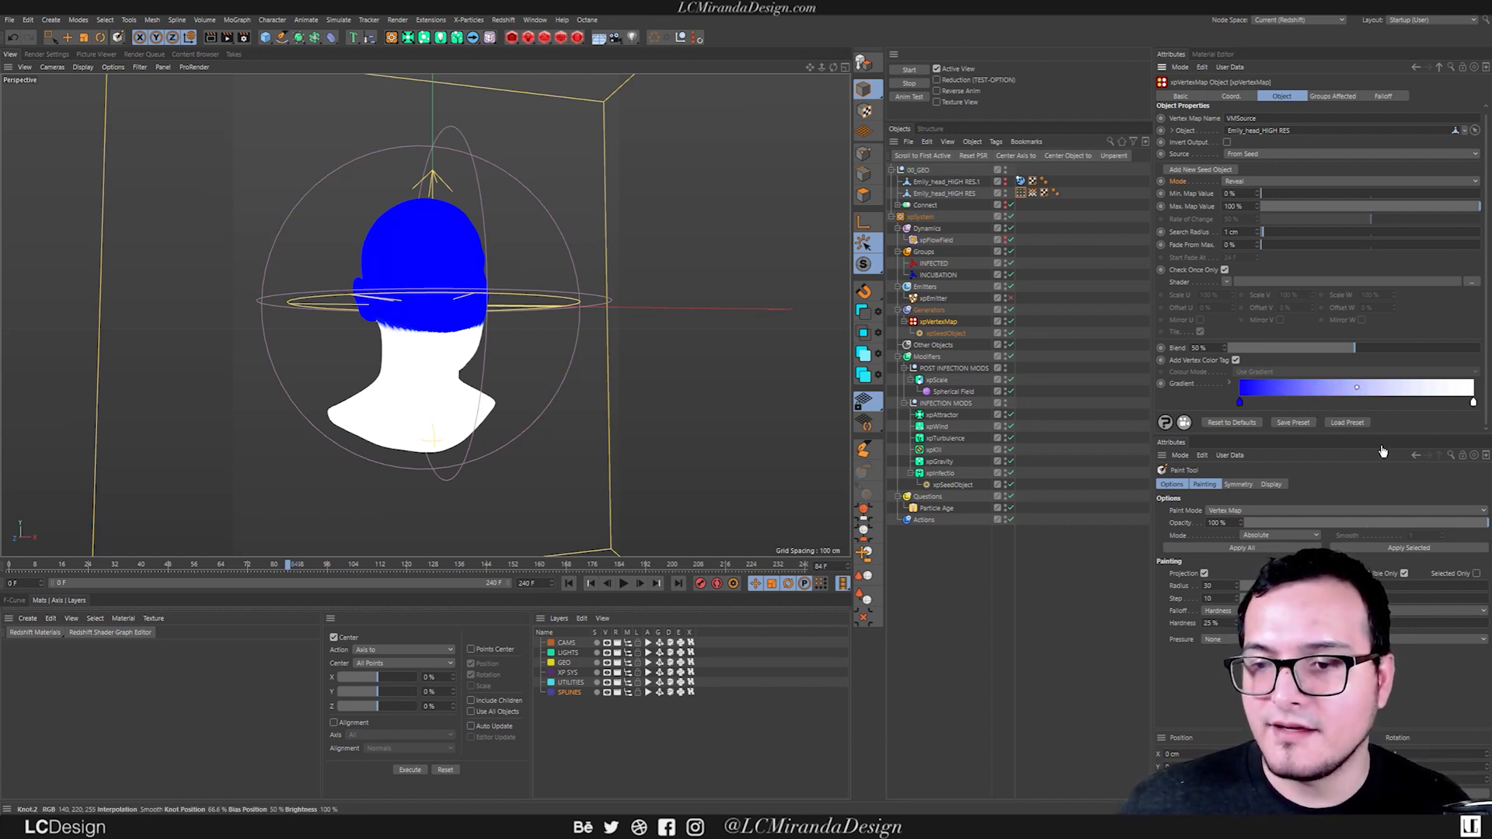
pyautogui.doubleClick(1239, 403)
pyautogui.moveTo(1235, 440); pyautogui.dragTo(1166, 443)
pyautogui.click(1219, 459)
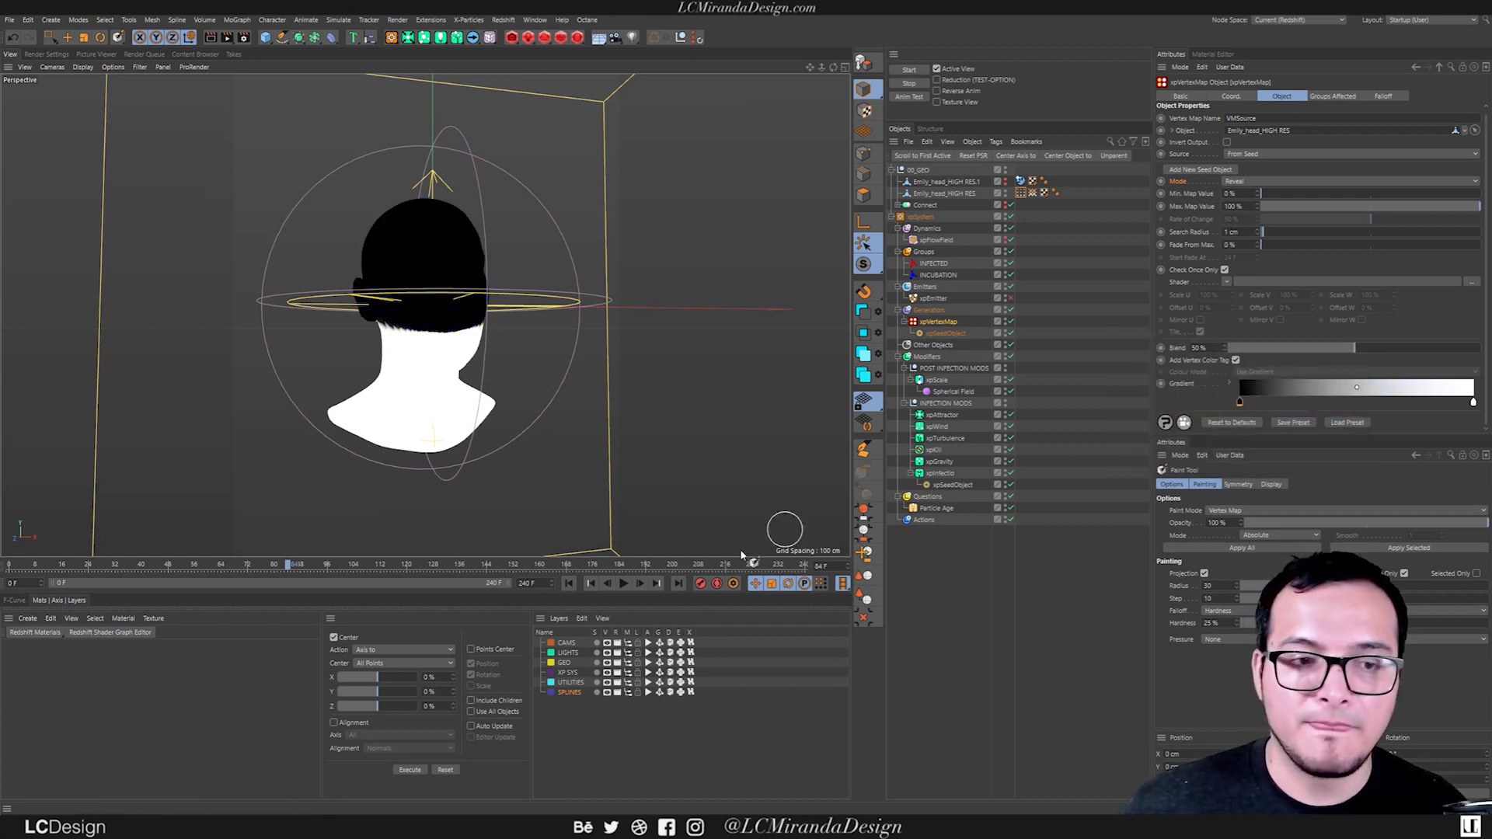
pyautogui.click(623, 583)
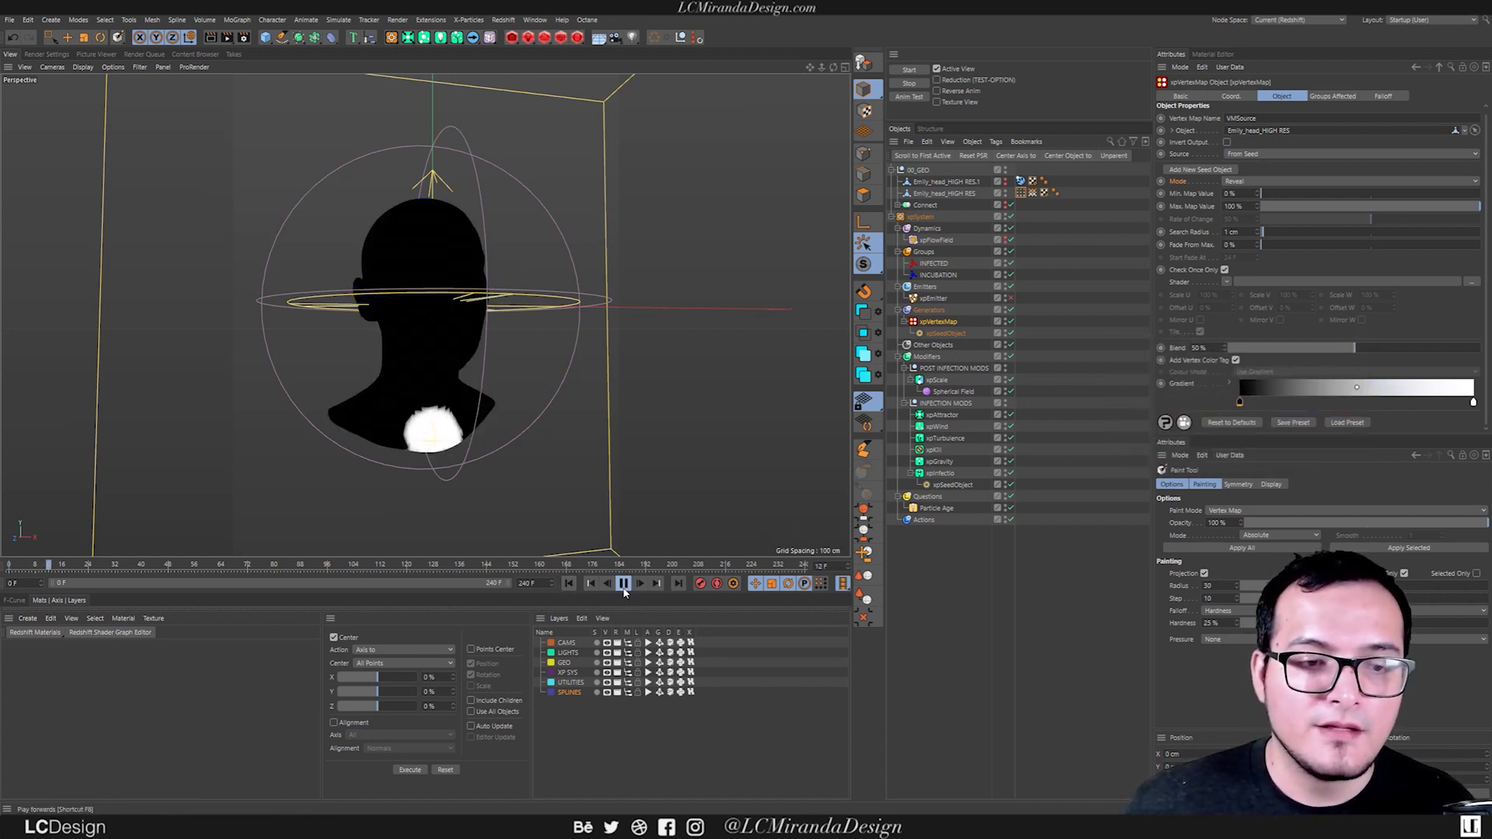
# Add knots to the xpVertexMap gradient and recolour them so that black and white alternate across it.
pyautogui.click(1322, 403)
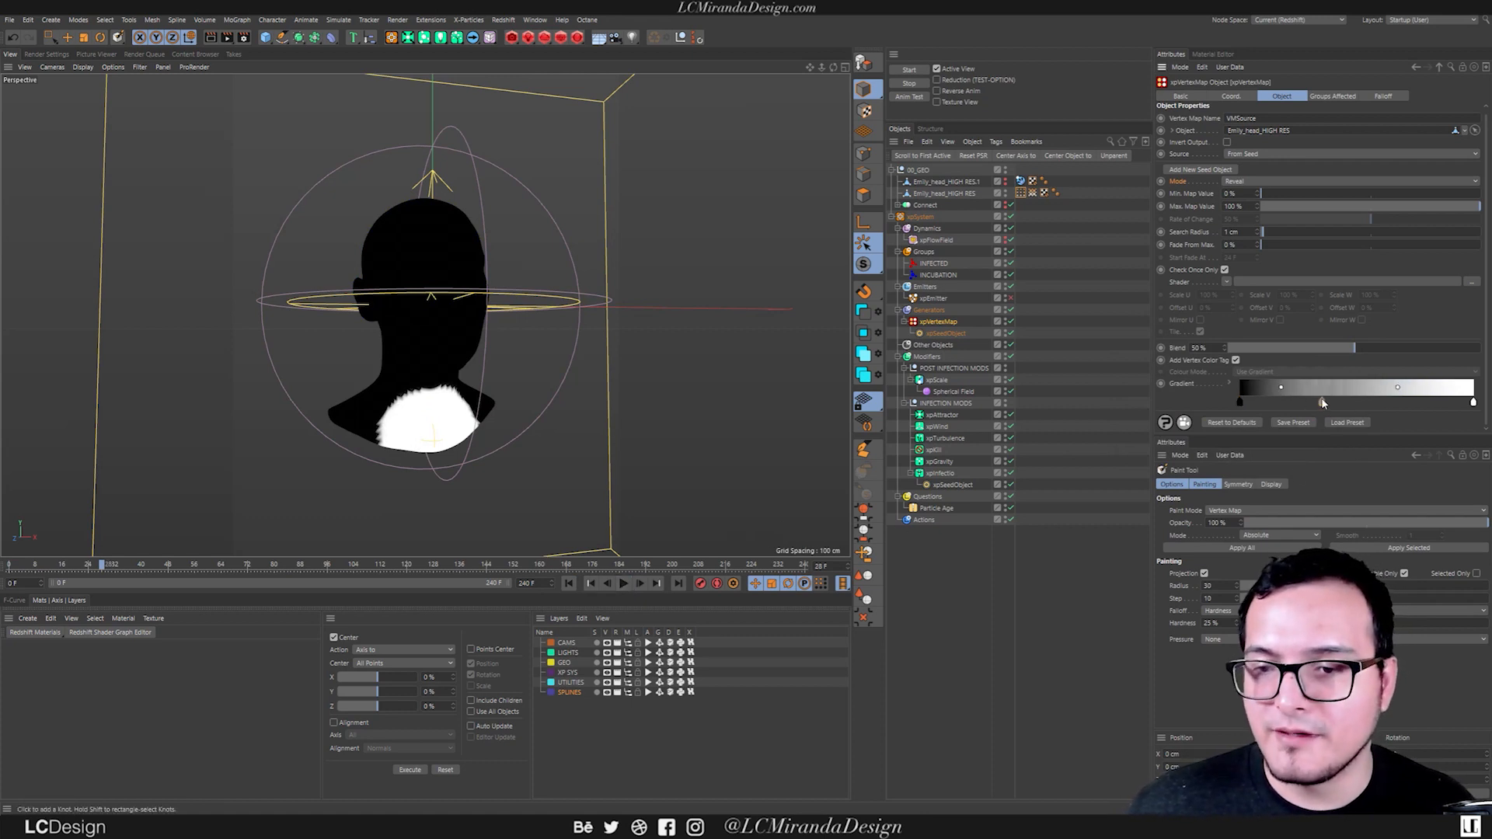
pyautogui.doubleClick(1299, 403)
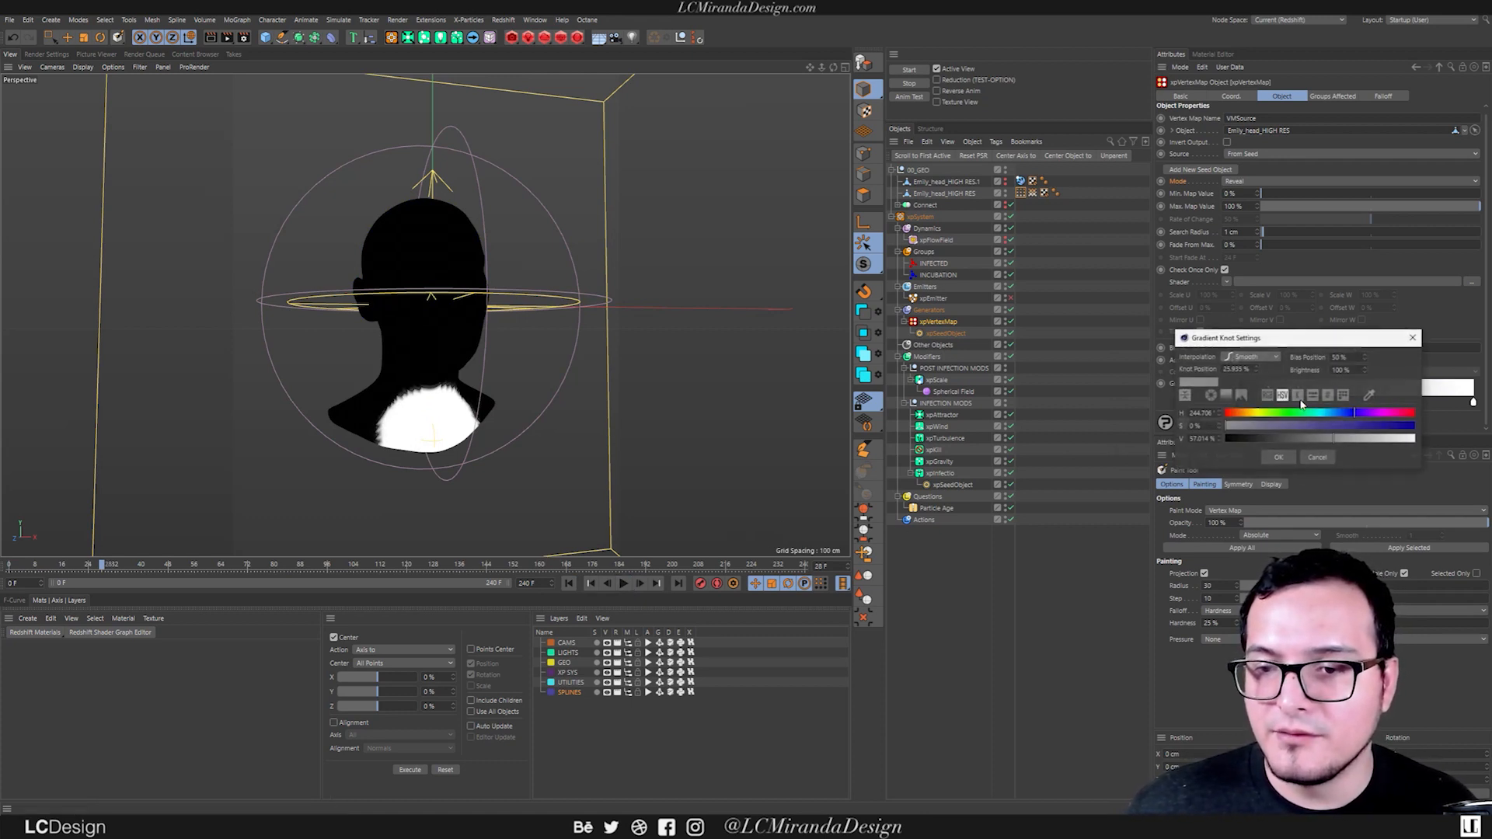
pyautogui.moveTo(1321, 438); pyautogui.dragTo(1235, 449)
pyautogui.click(1278, 457)
pyautogui.moveTo(1321, 404); pyautogui.dragTo(1242, 442)
pyautogui.doubleClick(1337, 404)
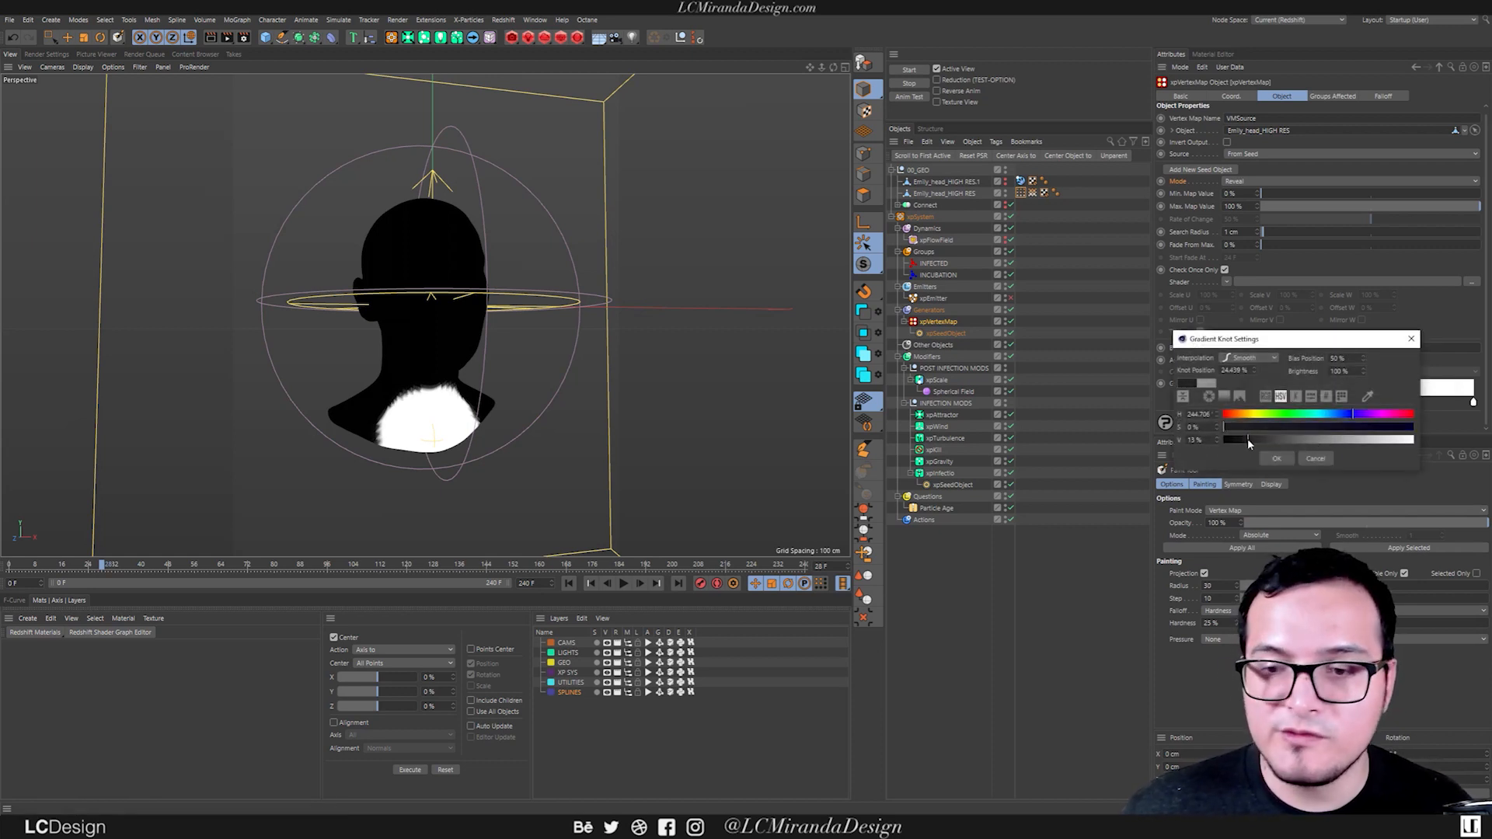
pyautogui.click(1278, 459)
pyautogui.moveTo(1293, 404)
pyautogui.mouseDown()
pyautogui.moveTo(1340, 405)
pyautogui.moveTo(1285, 404)
pyautogui.mouseUp()
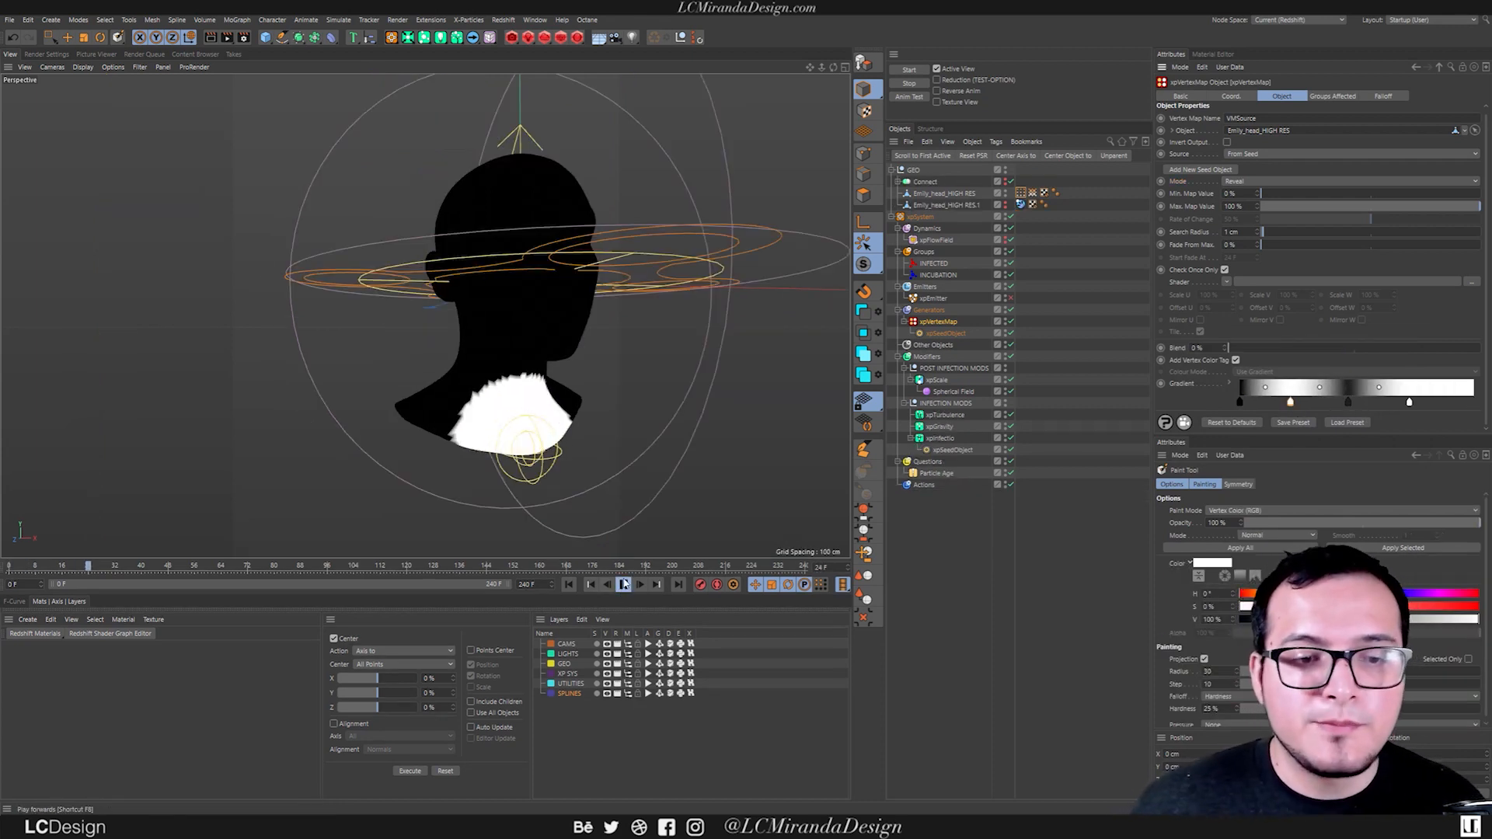
# Play the simulation to check the banded gradient's spread around the head, and rewind to the first frame.
pyautogui.keyDown('alt'); pyautogui.moveTo(493, 389); pyautogui.dragTo(458, 368); pyautogui.keyUp('alt')
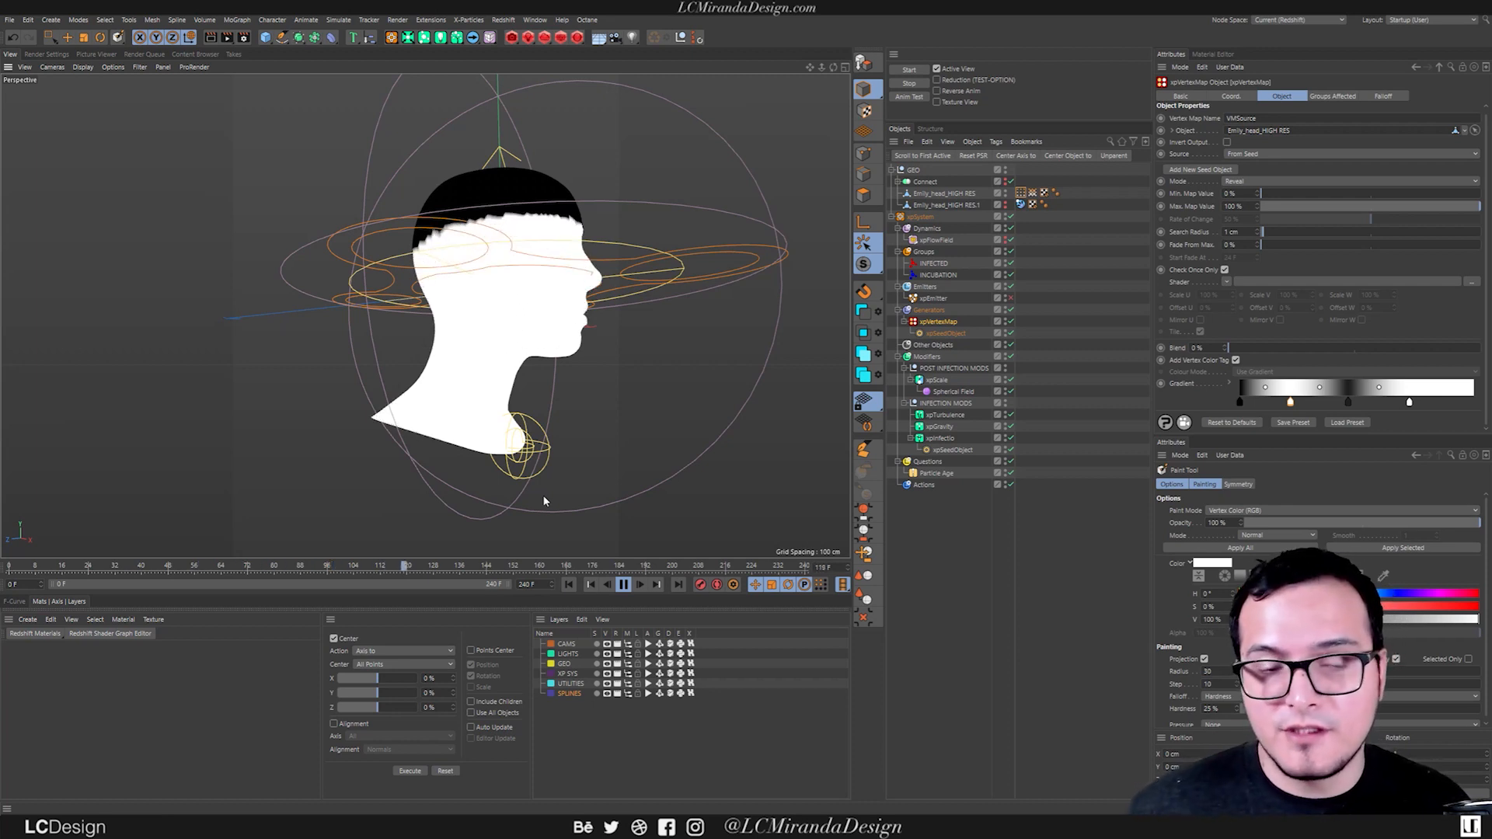
pyautogui.click(621, 584)
pyautogui.click(568, 585)
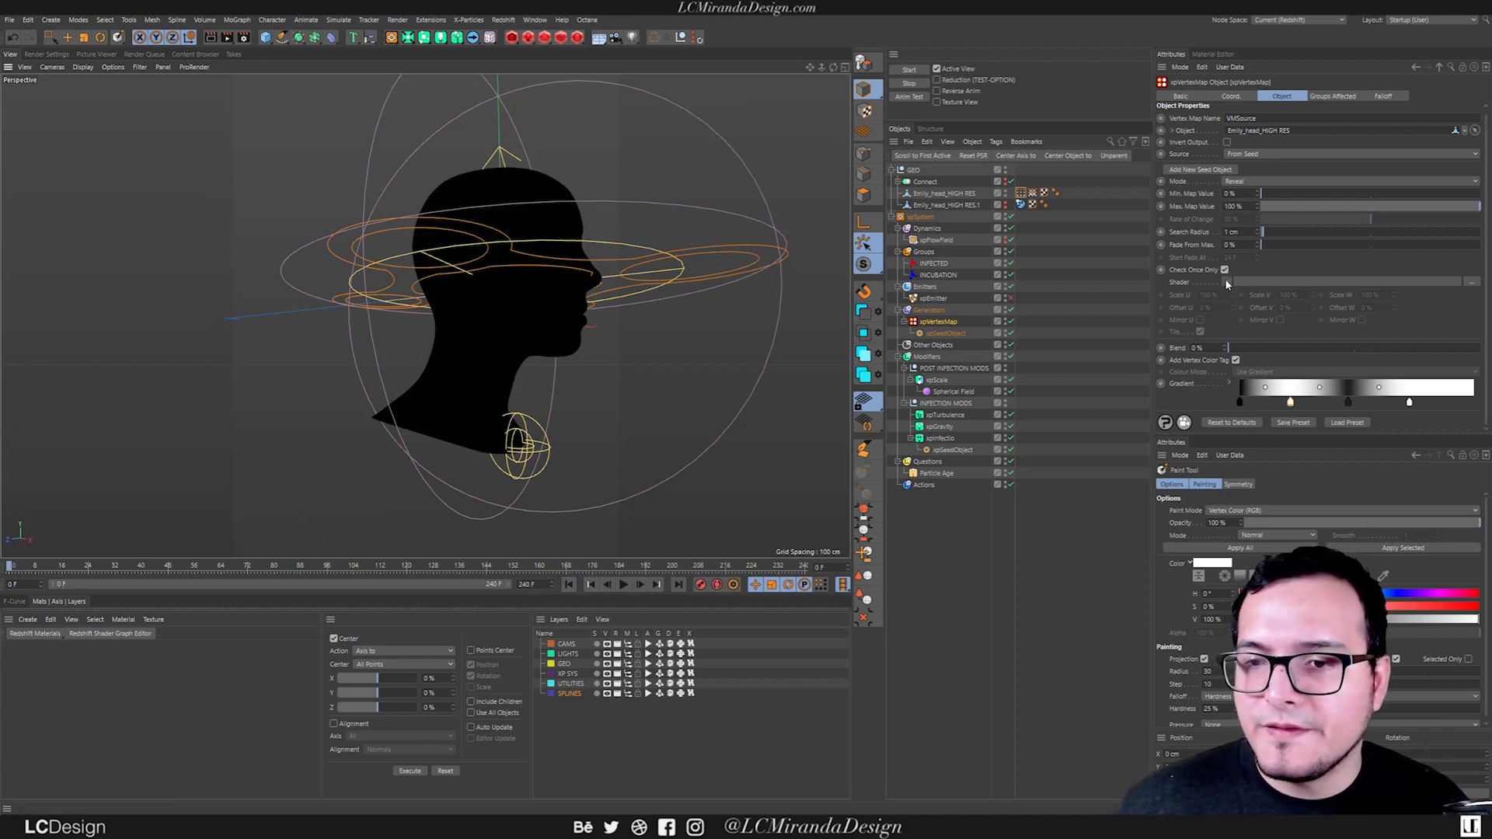
# Load a Noise shader into the xpVertexMap and play the simulation.
pyautogui.click(1226, 283)
pyautogui.click(1249, 417)
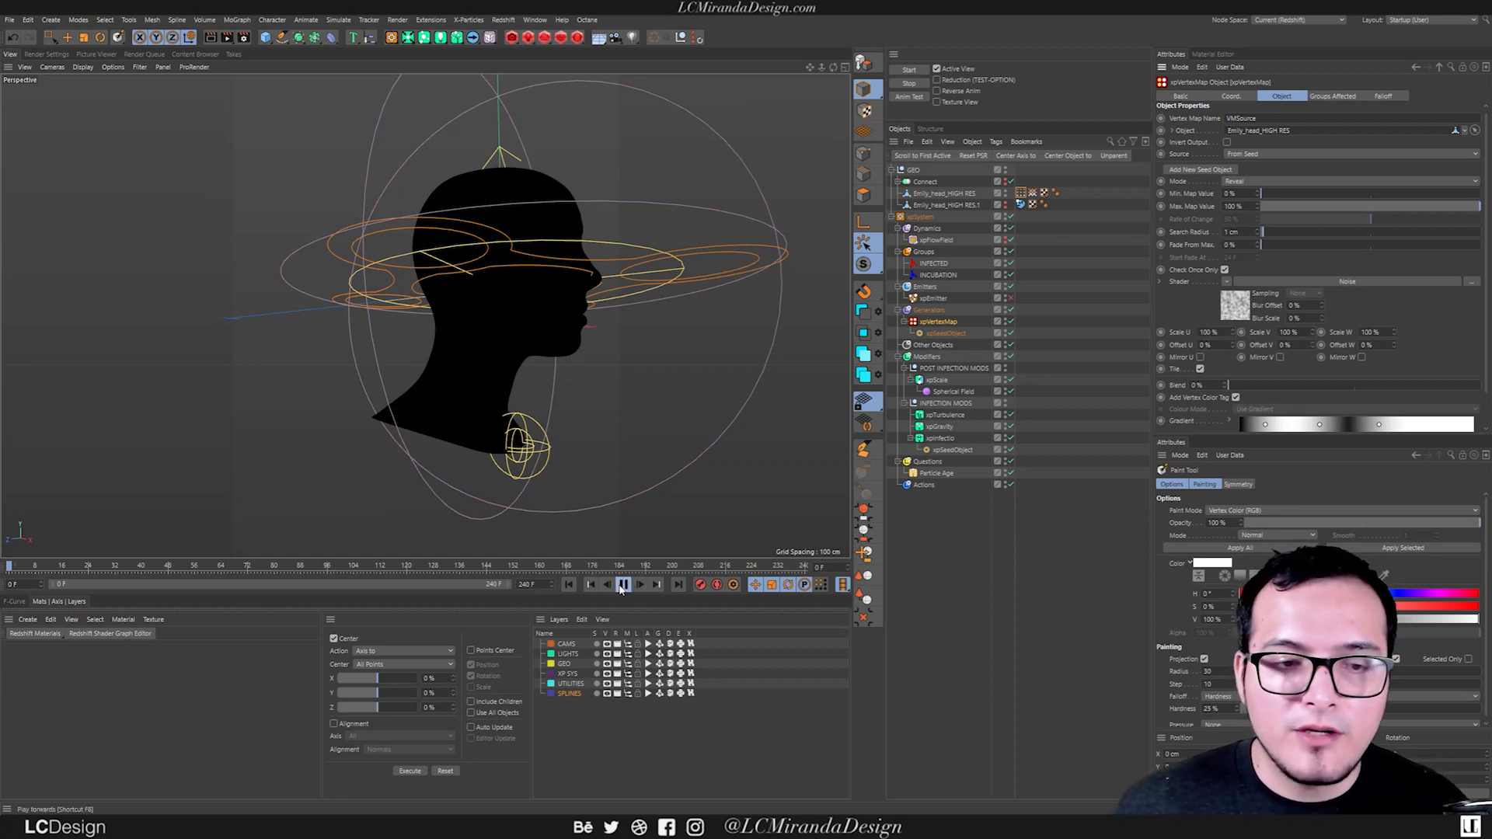
pyautogui.keyDown('alt'); pyautogui.moveTo(383, 418); pyautogui.dragTo(561, 403); pyautogui.keyUp('alt')
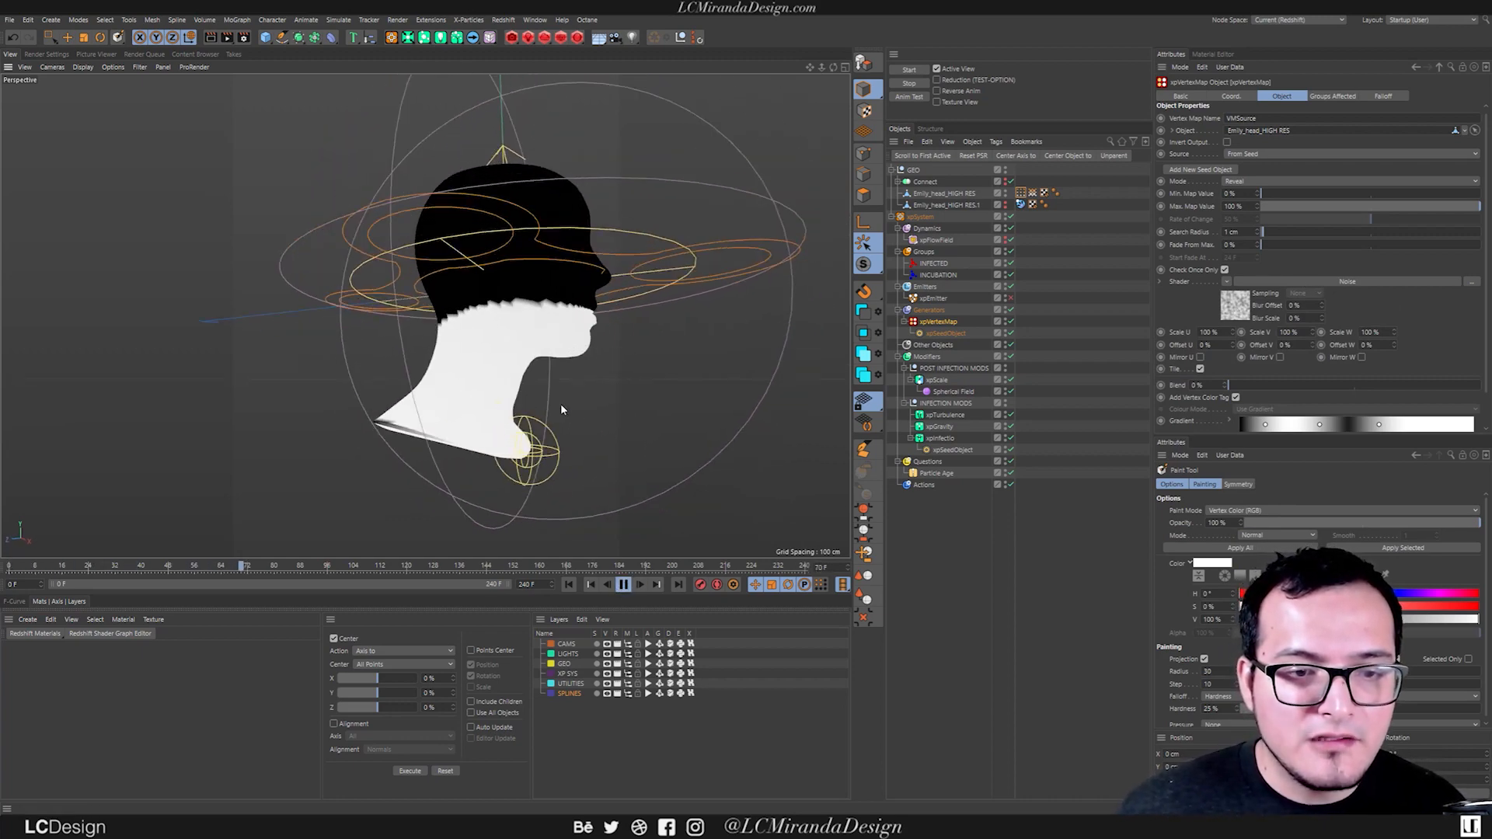
# Set the Noise shader's Global Scale to 2% and inspect the pattern around the head during playback.
pyautogui.click(1235, 306)
pyautogui.click(1251, 263)
pyautogui.write('2')
pyautogui.press('Return')
pyautogui.keyDown('alt'); pyautogui.moveTo(599, 369); pyautogui.dragTo(429, 342); pyautogui.keyUp('alt')
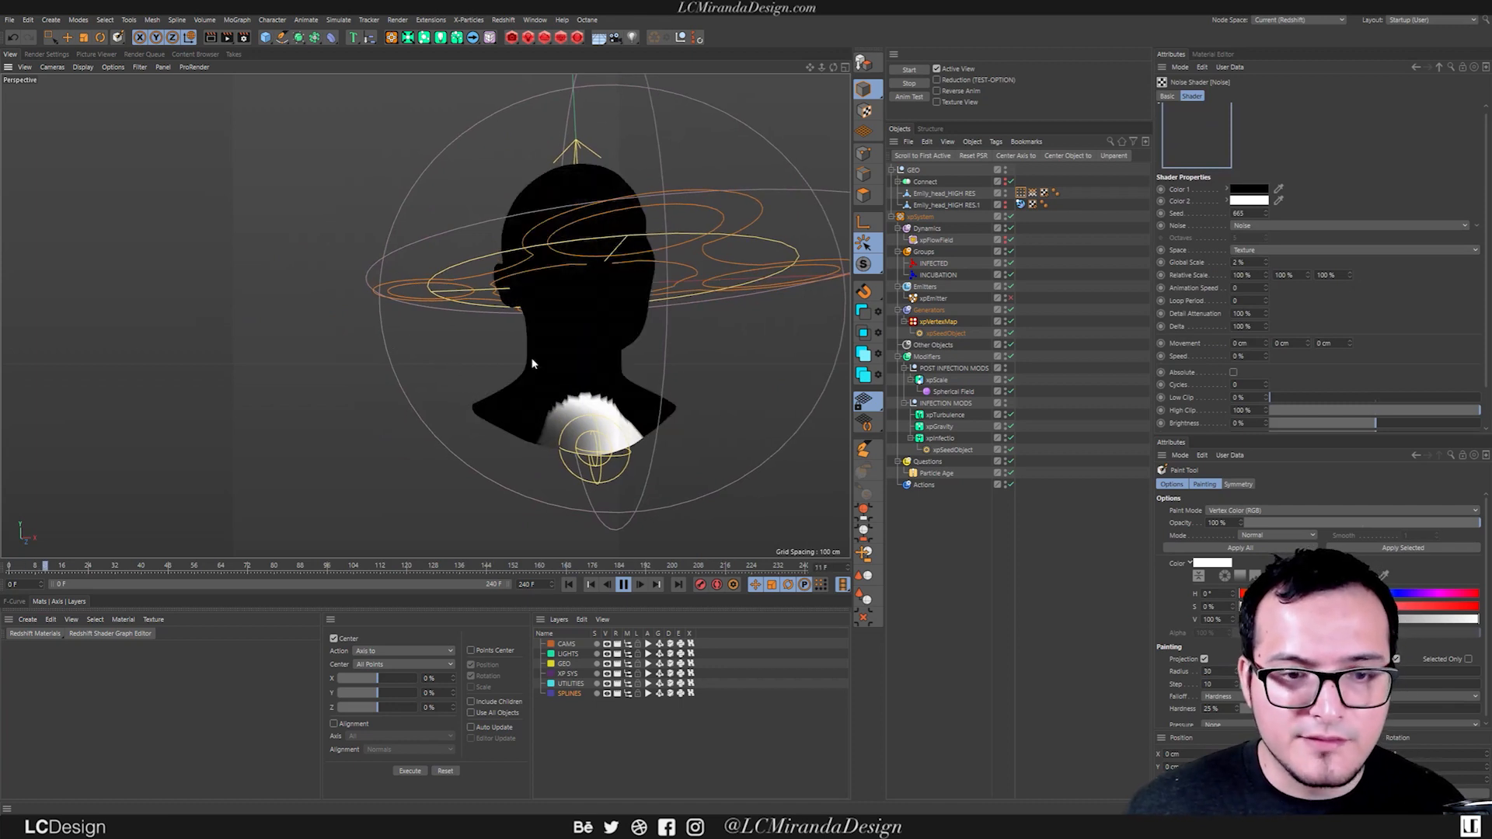
pyautogui.keyDown('alt'); pyautogui.moveTo(617, 367); pyautogui.dragTo(584, 418); pyautogui.keyUp('alt')
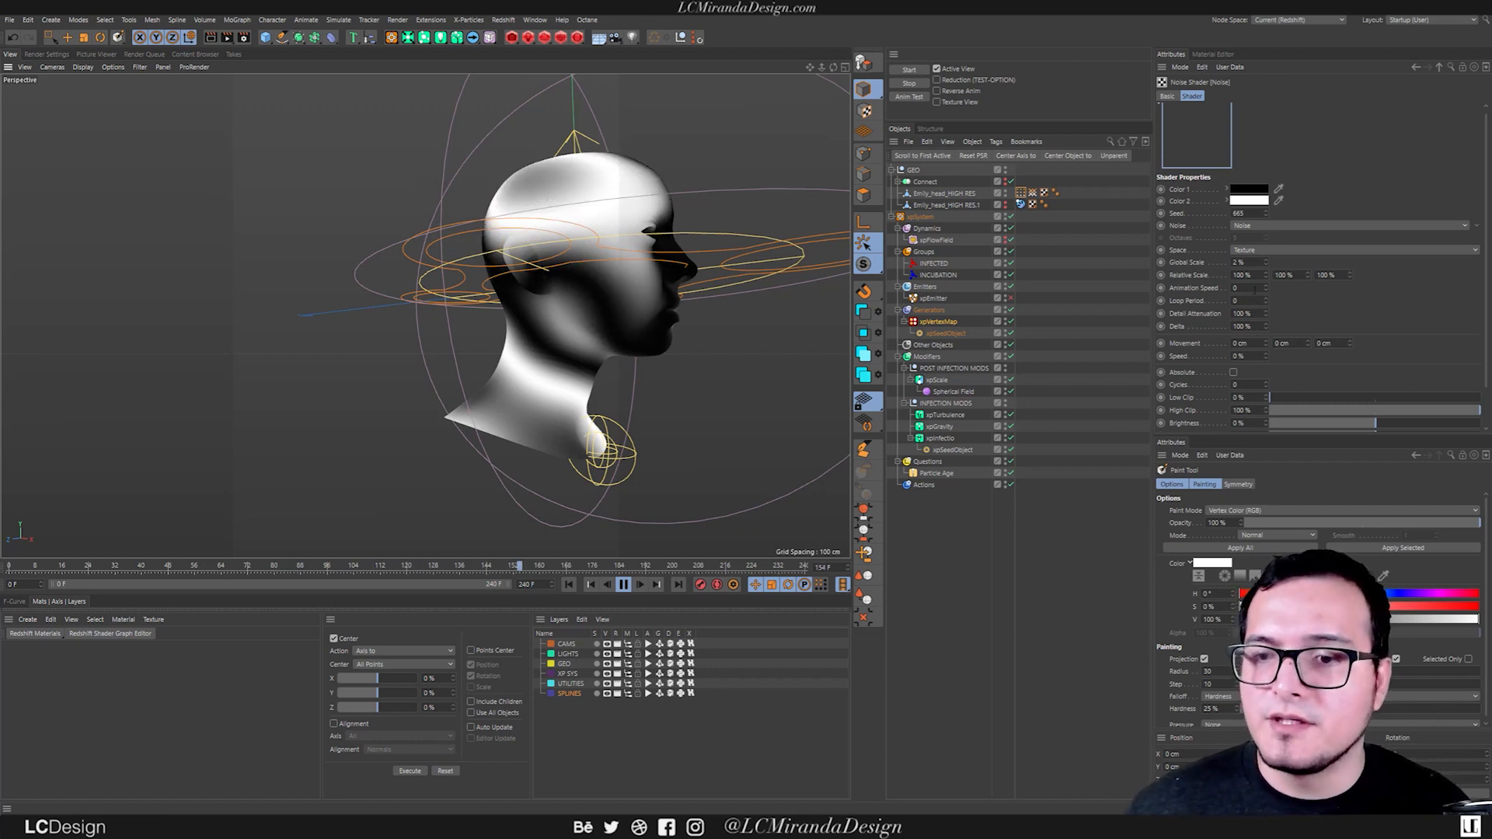
# Set the Noise shader's Animation Speed to 2 and inspect the moving pattern on the head.
pyautogui.write('2')
pyautogui.press('Return')
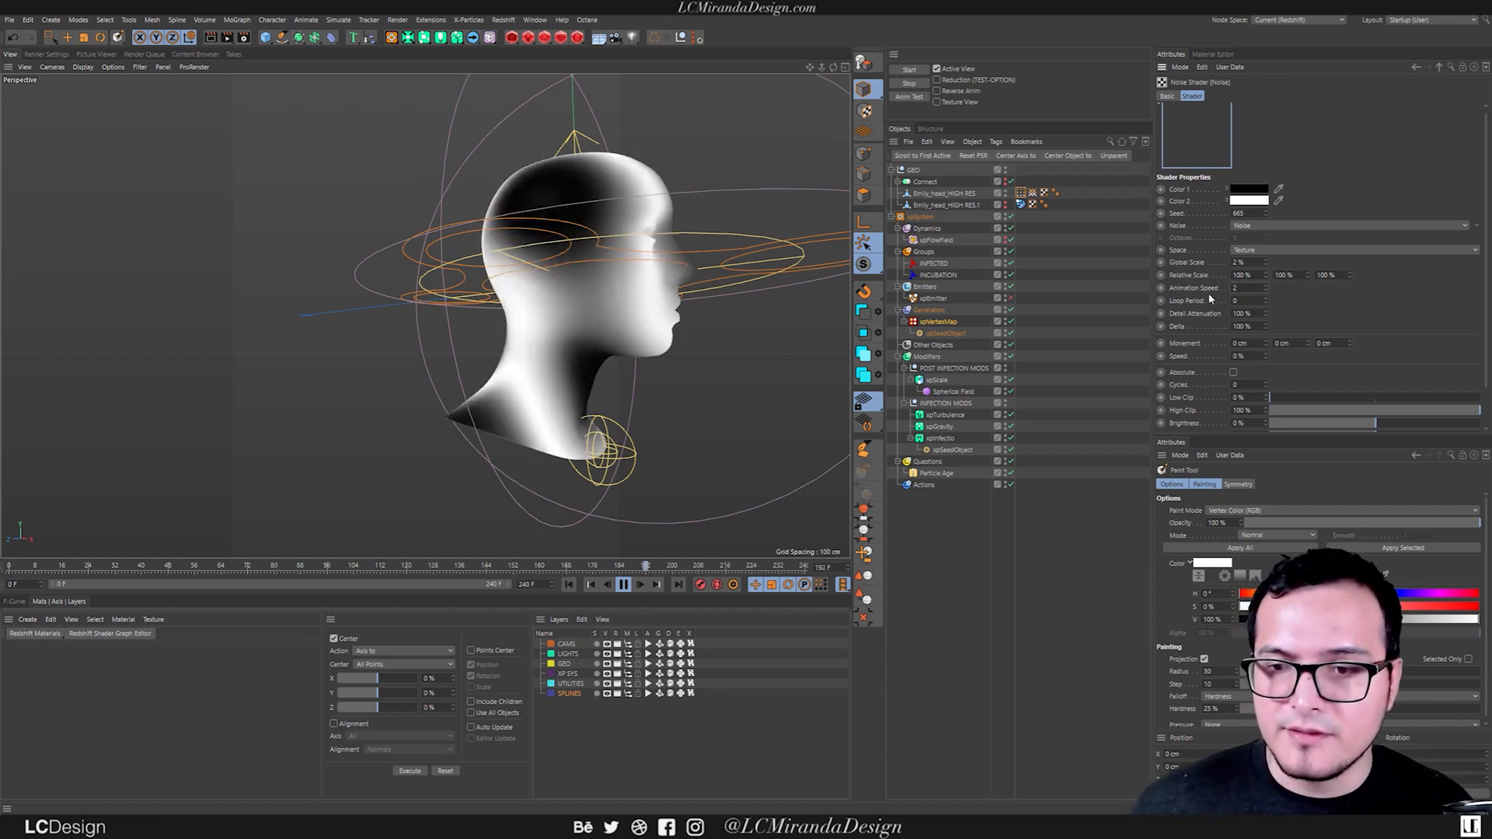
pyautogui.keyDown('alt'); pyautogui.moveTo(588, 331); pyautogui.dragTo(463, 340); pyautogui.keyUp('alt')
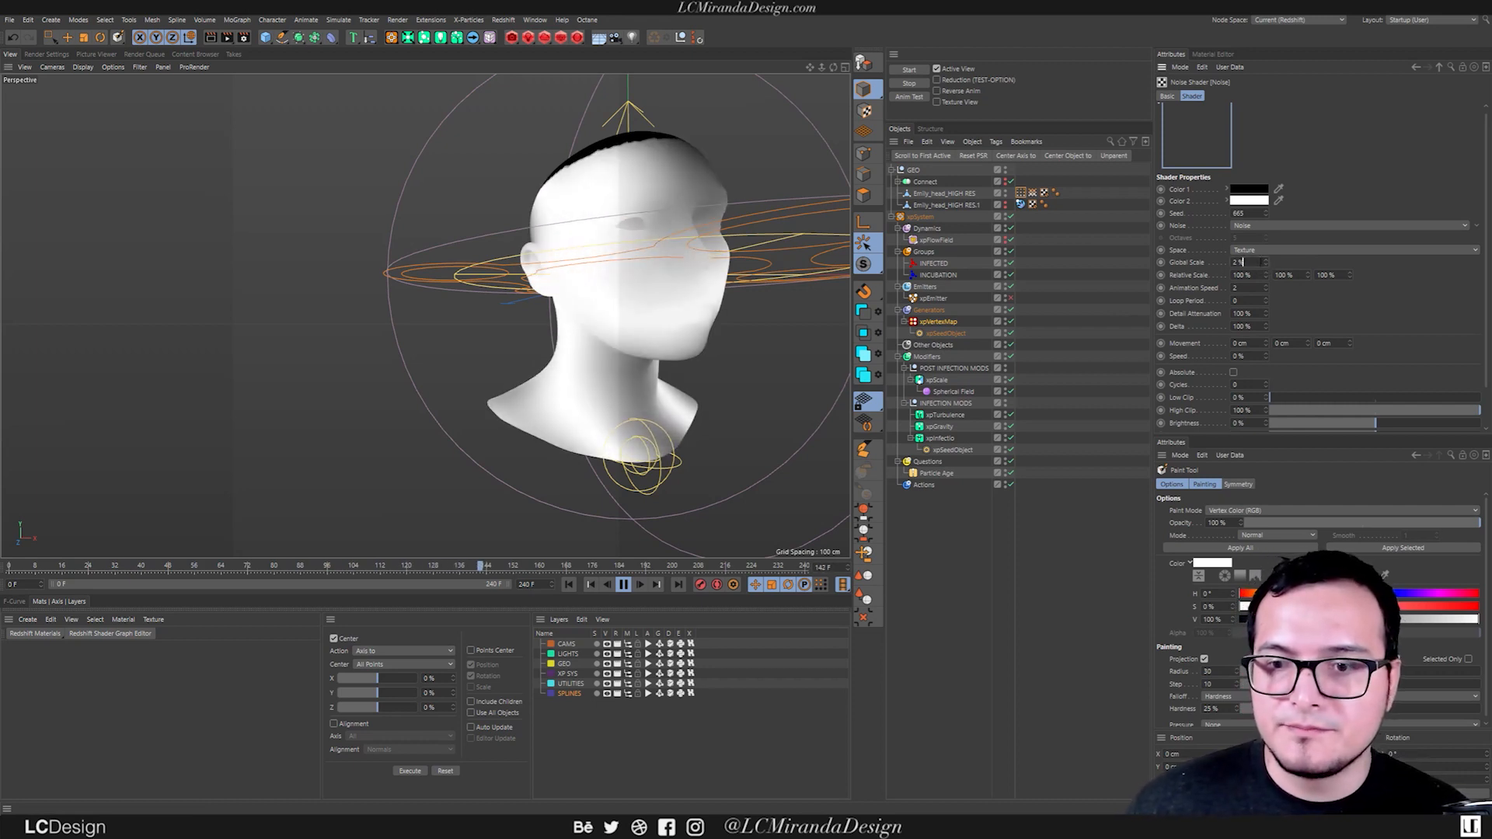
# Reduce the Noise shader's Global Scale to 1% and its Relative Scale to 50% on all three axes.
pyautogui.click(1266, 265)
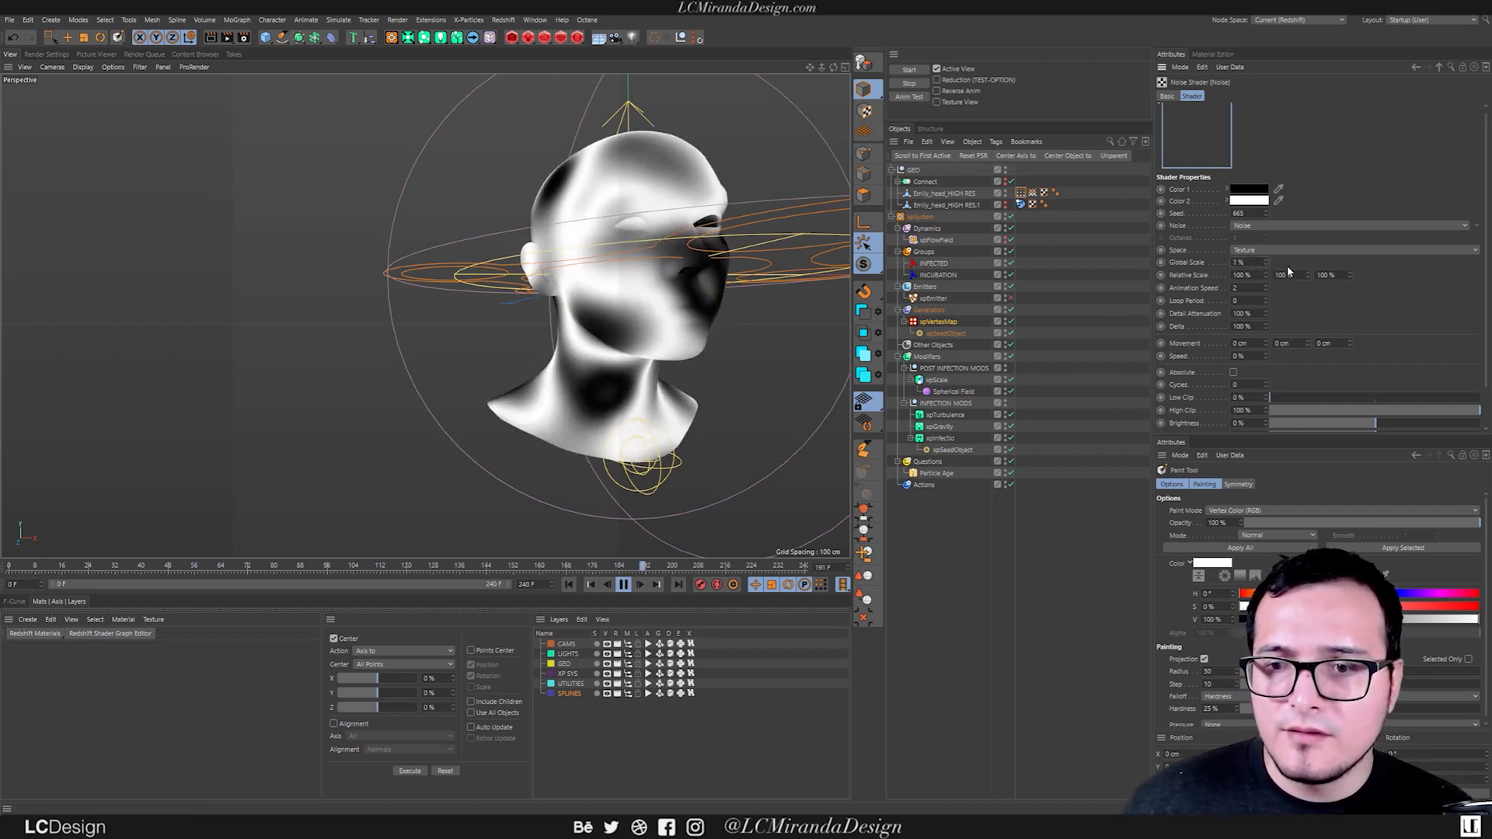
pyautogui.click(1260, 275)
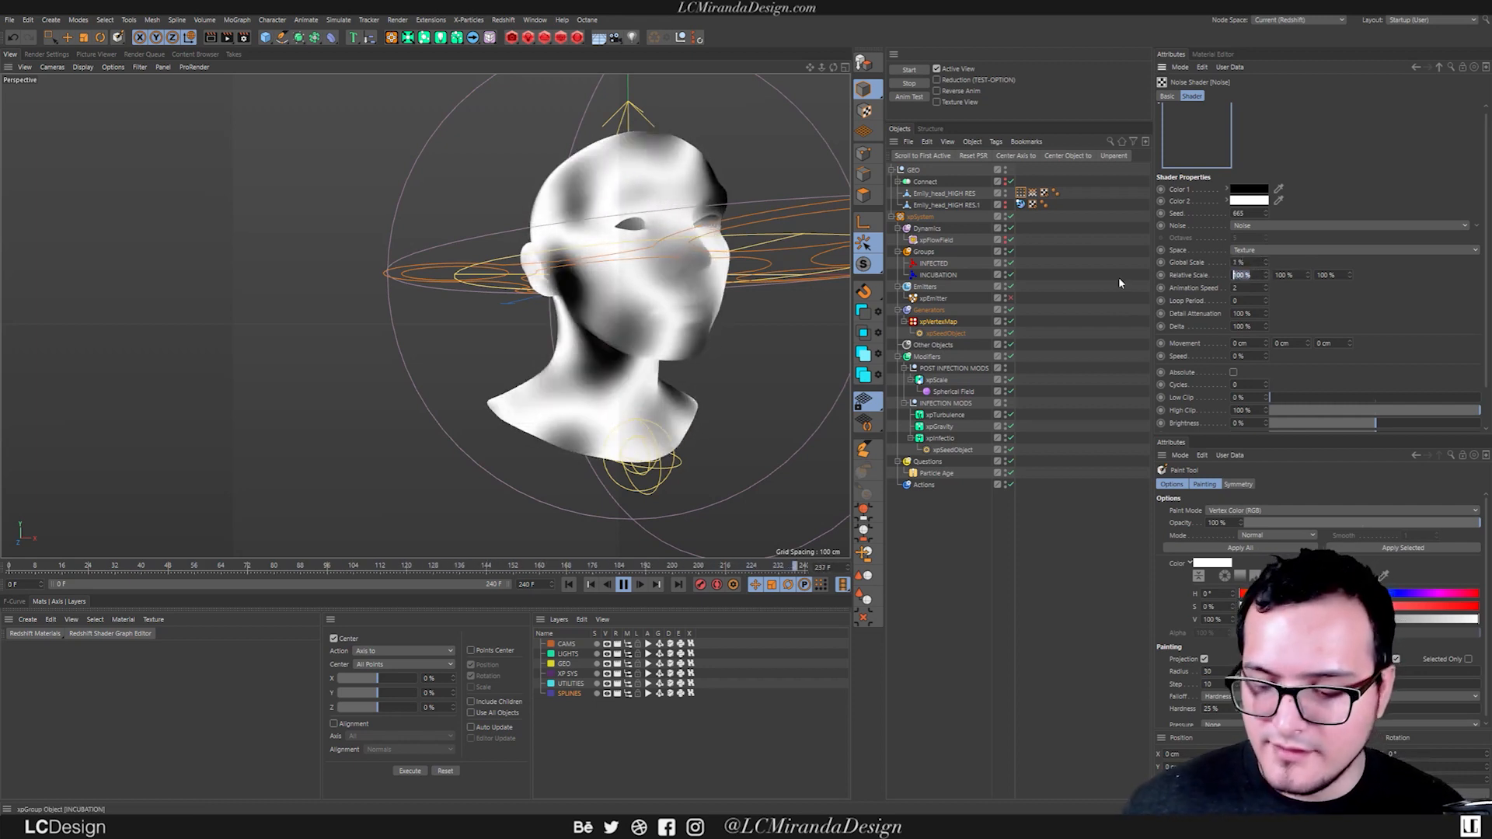
pyautogui.write('50')
pyautogui.press('Tab')
pyautogui.write('50')
pyautogui.press('Tab')
pyautogui.write('50')
pyautogui.press('Return')
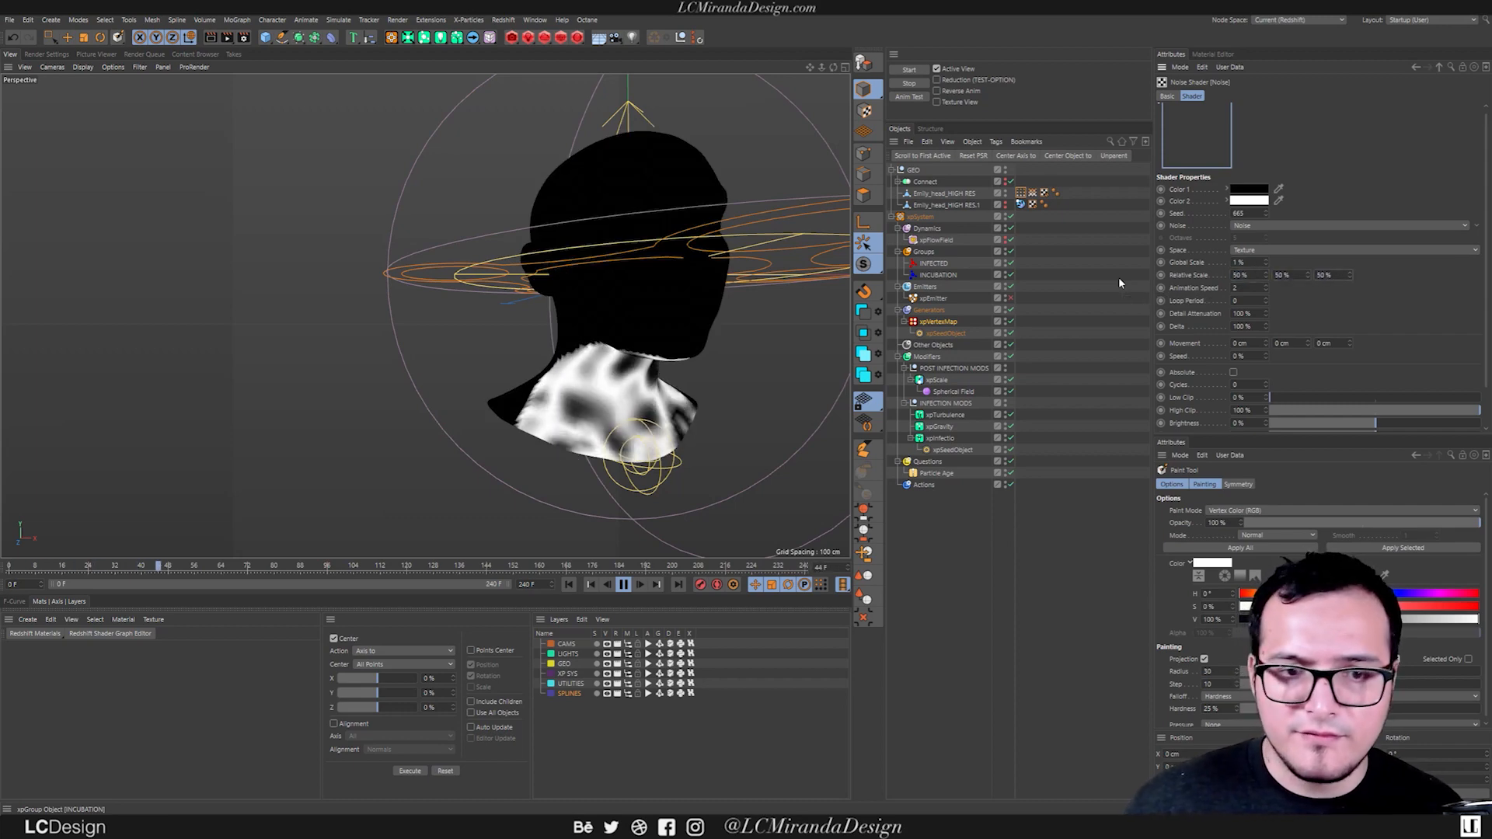
pyautogui.keyDown('alt'); pyautogui.moveTo(648, 383); pyautogui.dragTo(769, 392); pyautogui.keyUp('alt')
# Change the shader's noise type to Electric and replay the simulation with the xpVertexMap settings displayed.
pyautogui.click(1274, 226)
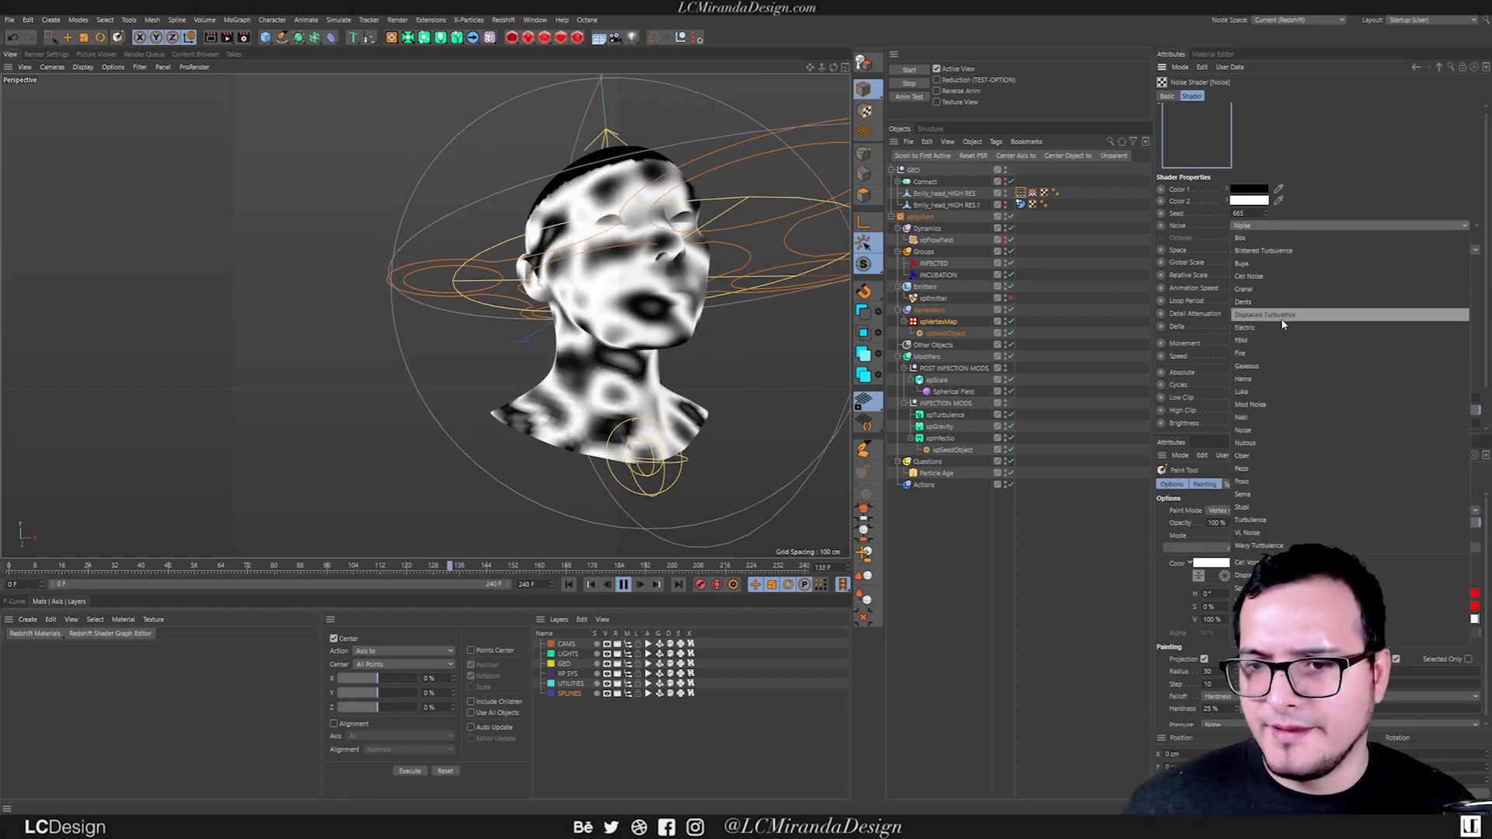
pyautogui.click(1259, 327)
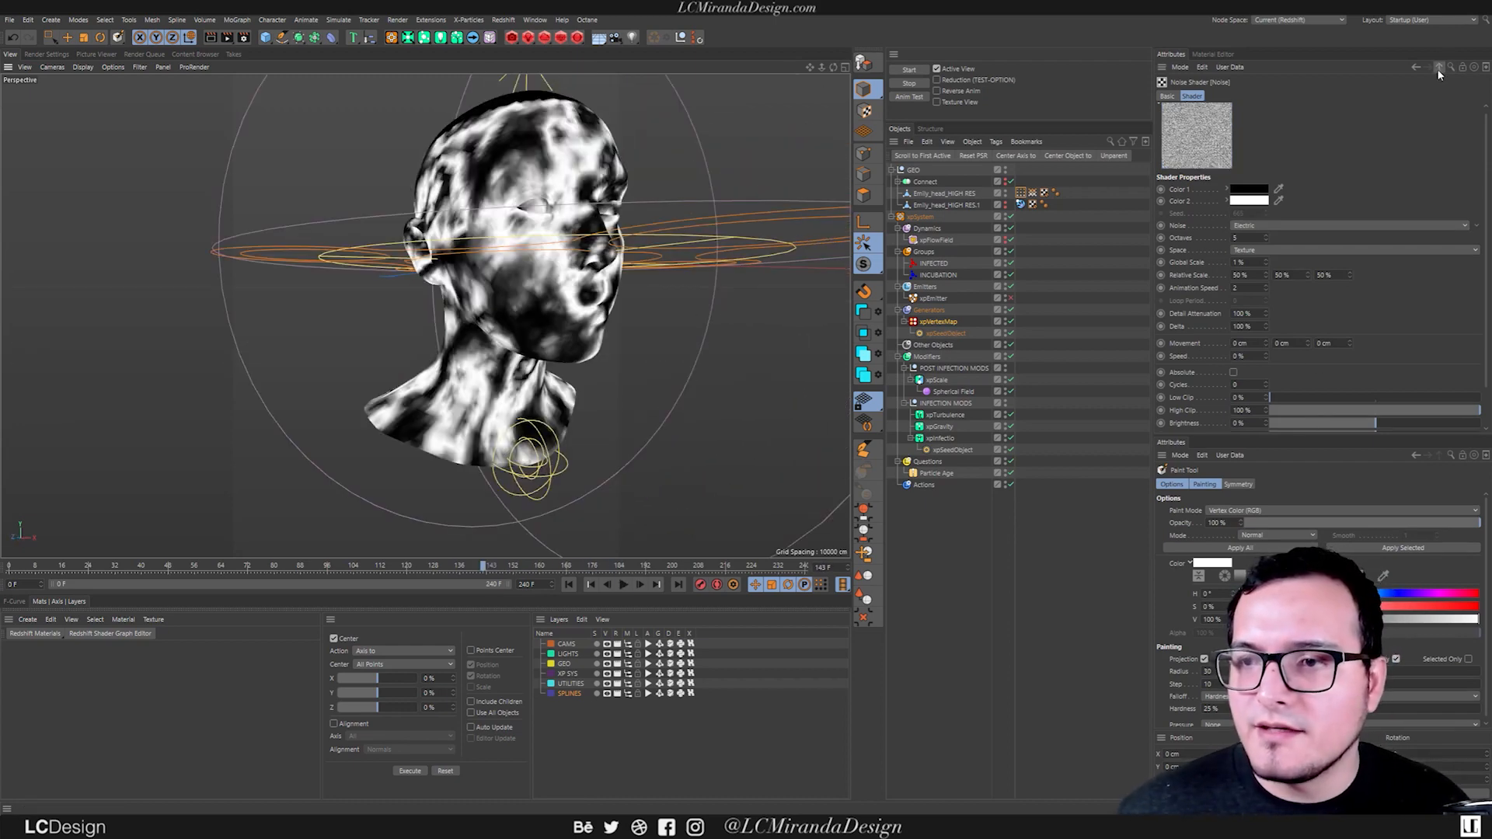
pyautogui.click(1438, 68)
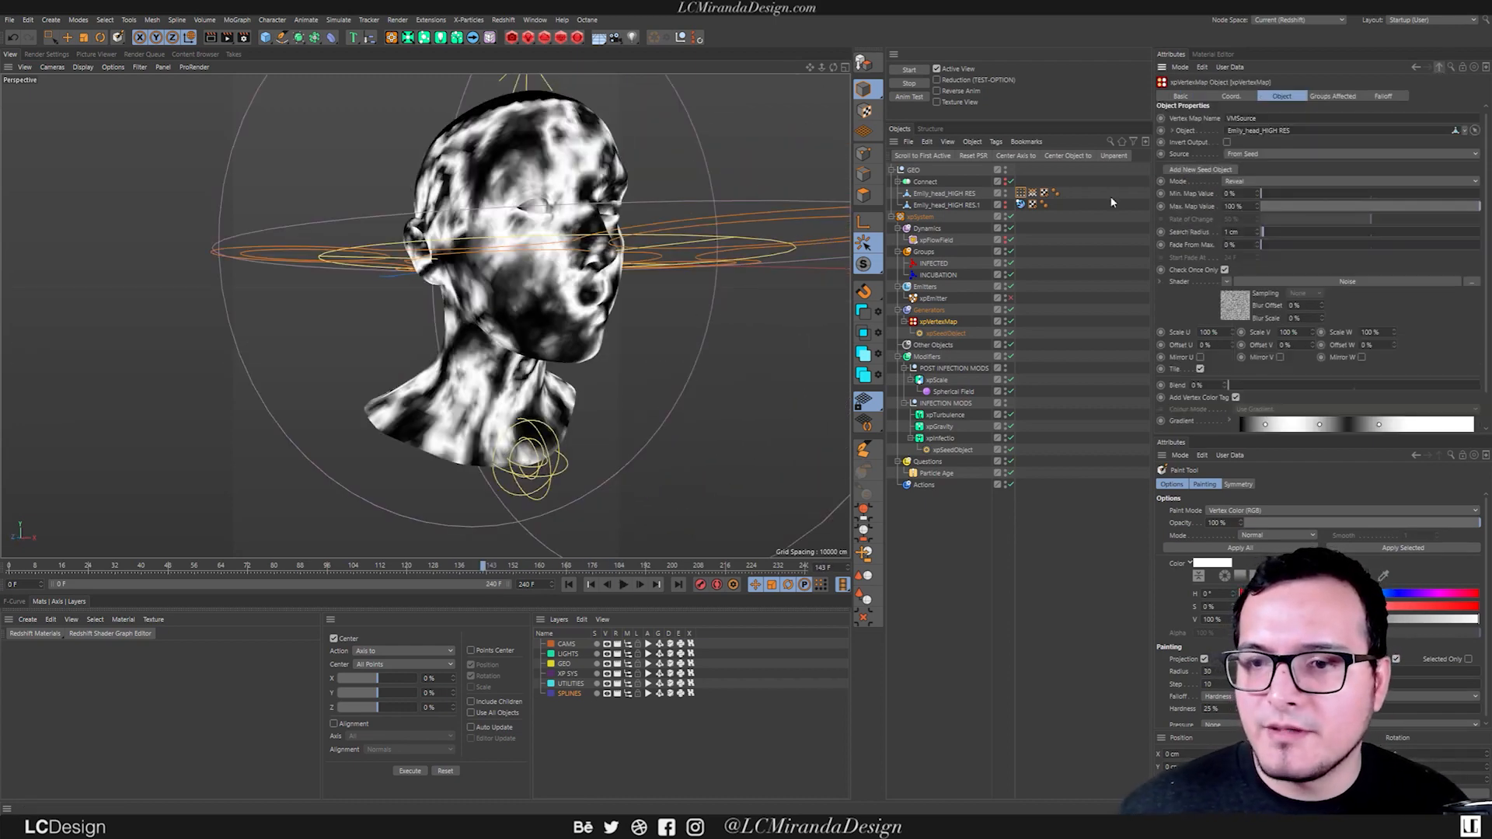
pyautogui.click(624, 585)
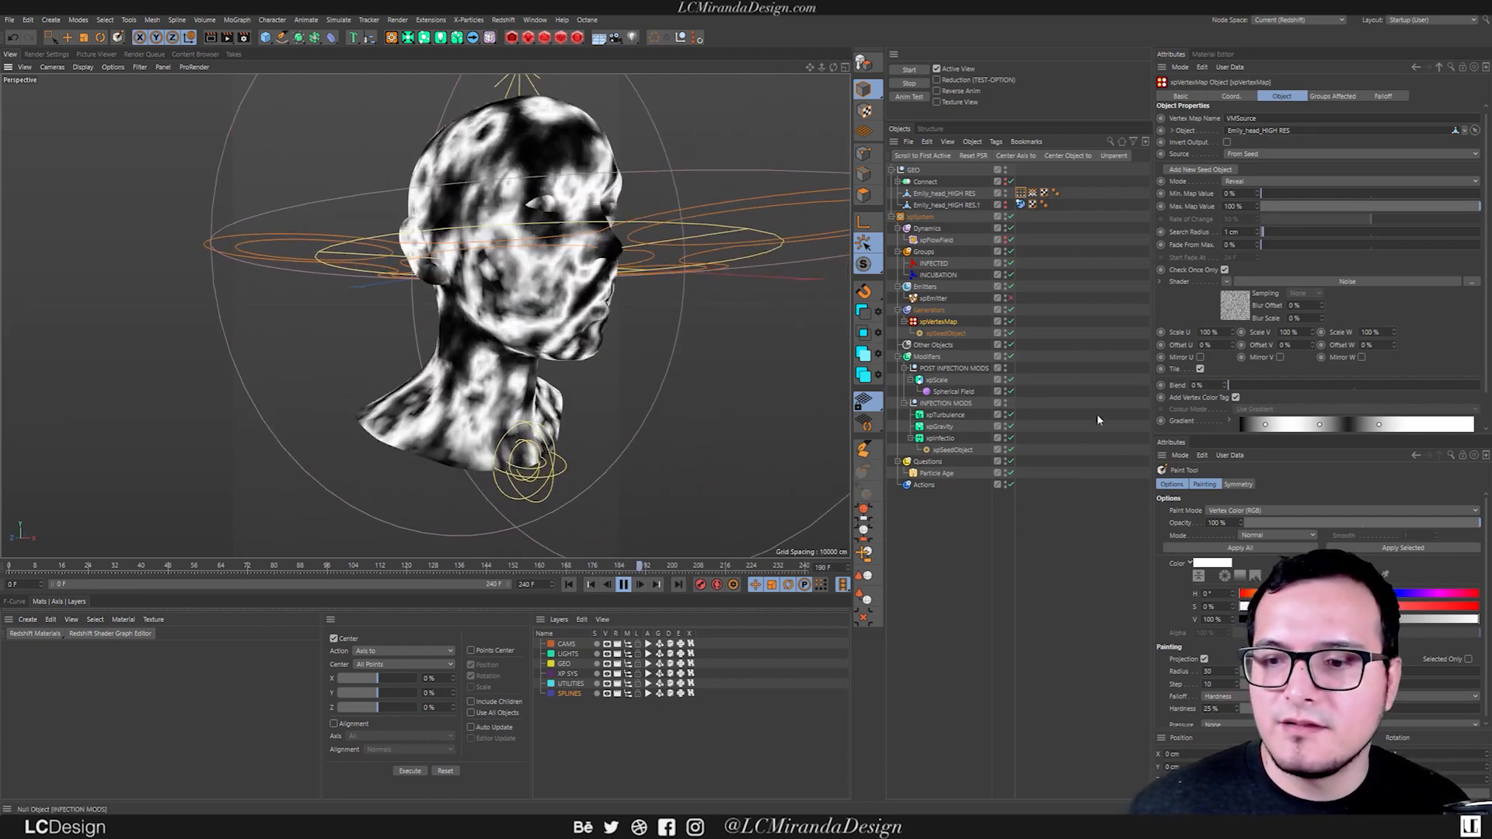
pyautogui.click(567, 585)
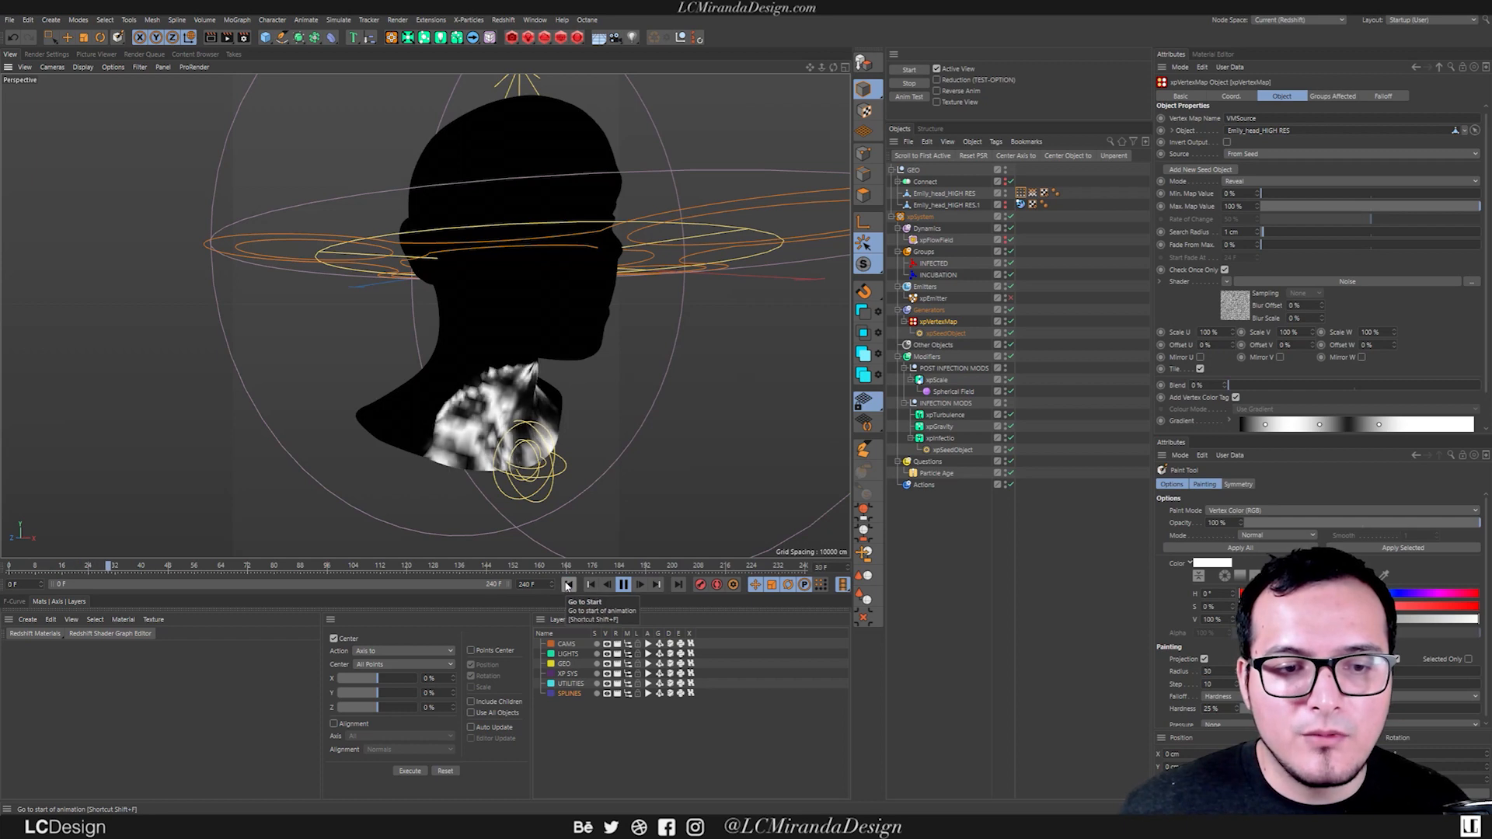
pyautogui.click(566, 585)
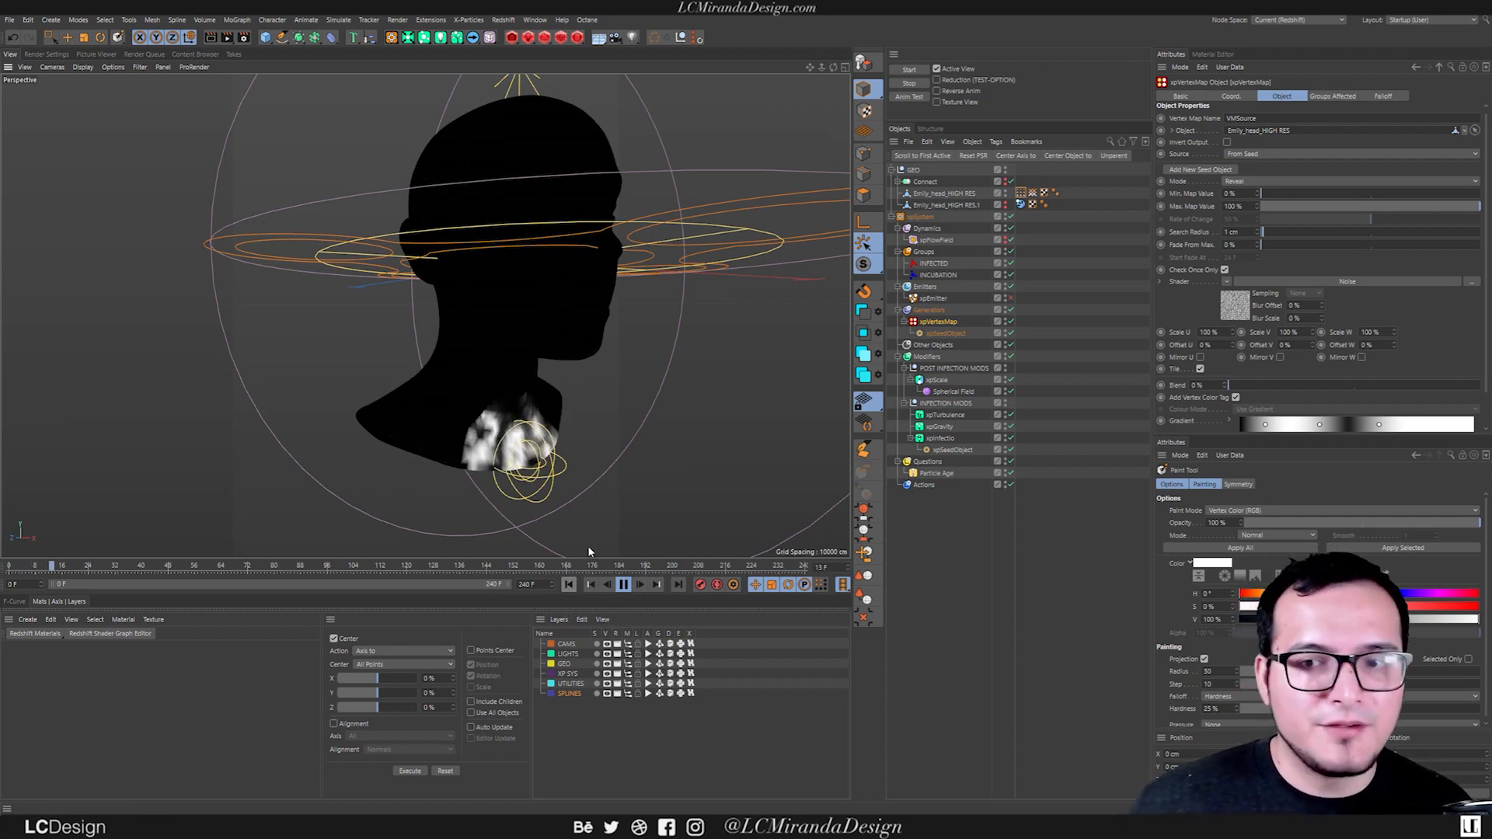
pyautogui.click(623, 585)
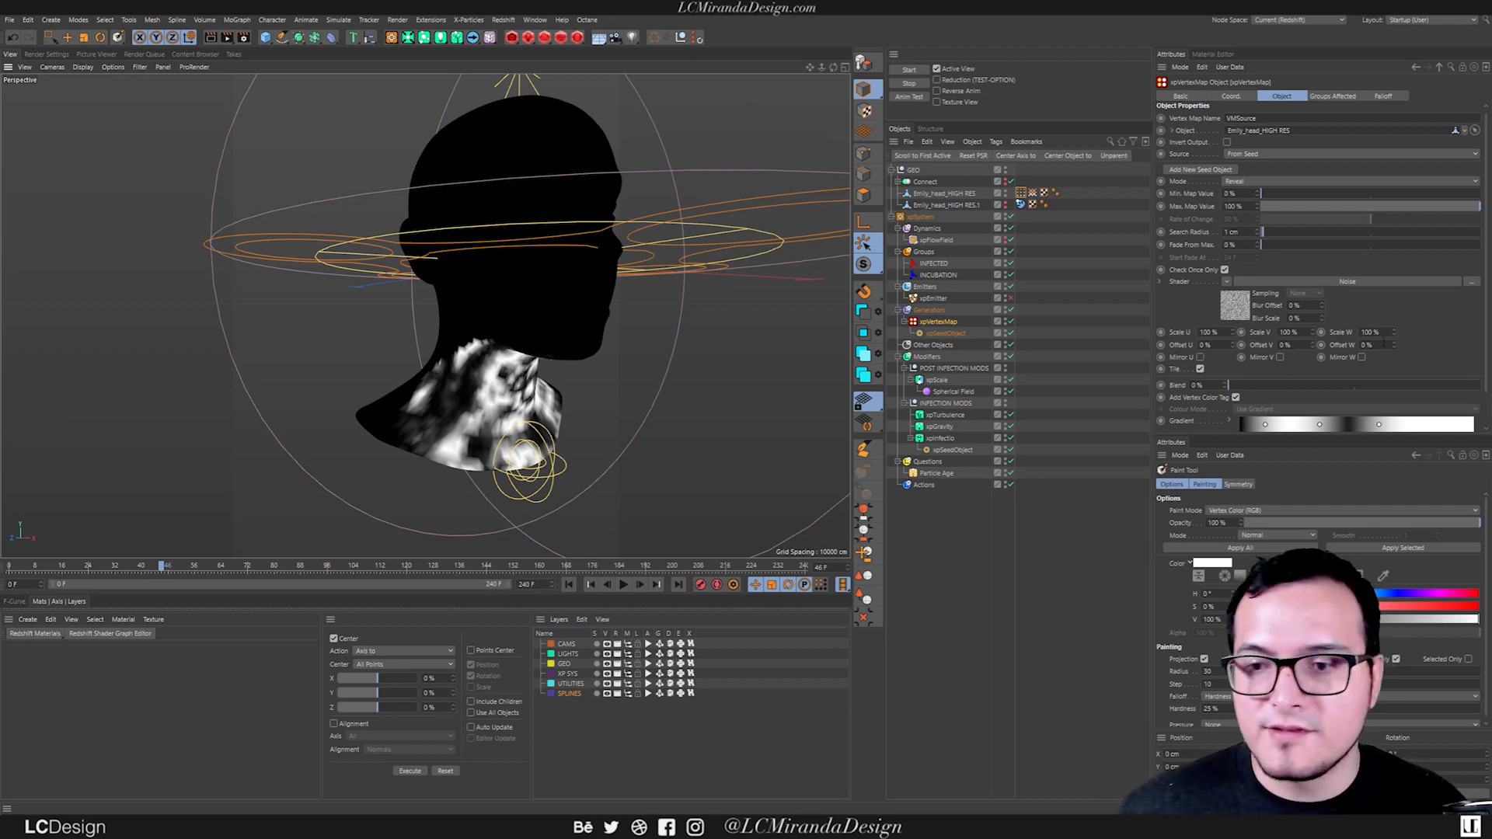
# Rework the xpVertexMap gradient into alternating white, black, white and black knots, and replay the simulation from the start.
pyautogui.scroll(-2, 1437, 309)
pyautogui.moveTo(1241, 405)
pyautogui.mouseDown()
pyautogui.moveTo(1440, 406)
pyautogui.moveTo(1242, 405)
pyautogui.moveTo(1361, 404)
pyautogui.moveTo(1262, 405)
pyautogui.mouseUp()
pyautogui.click(1348, 404)
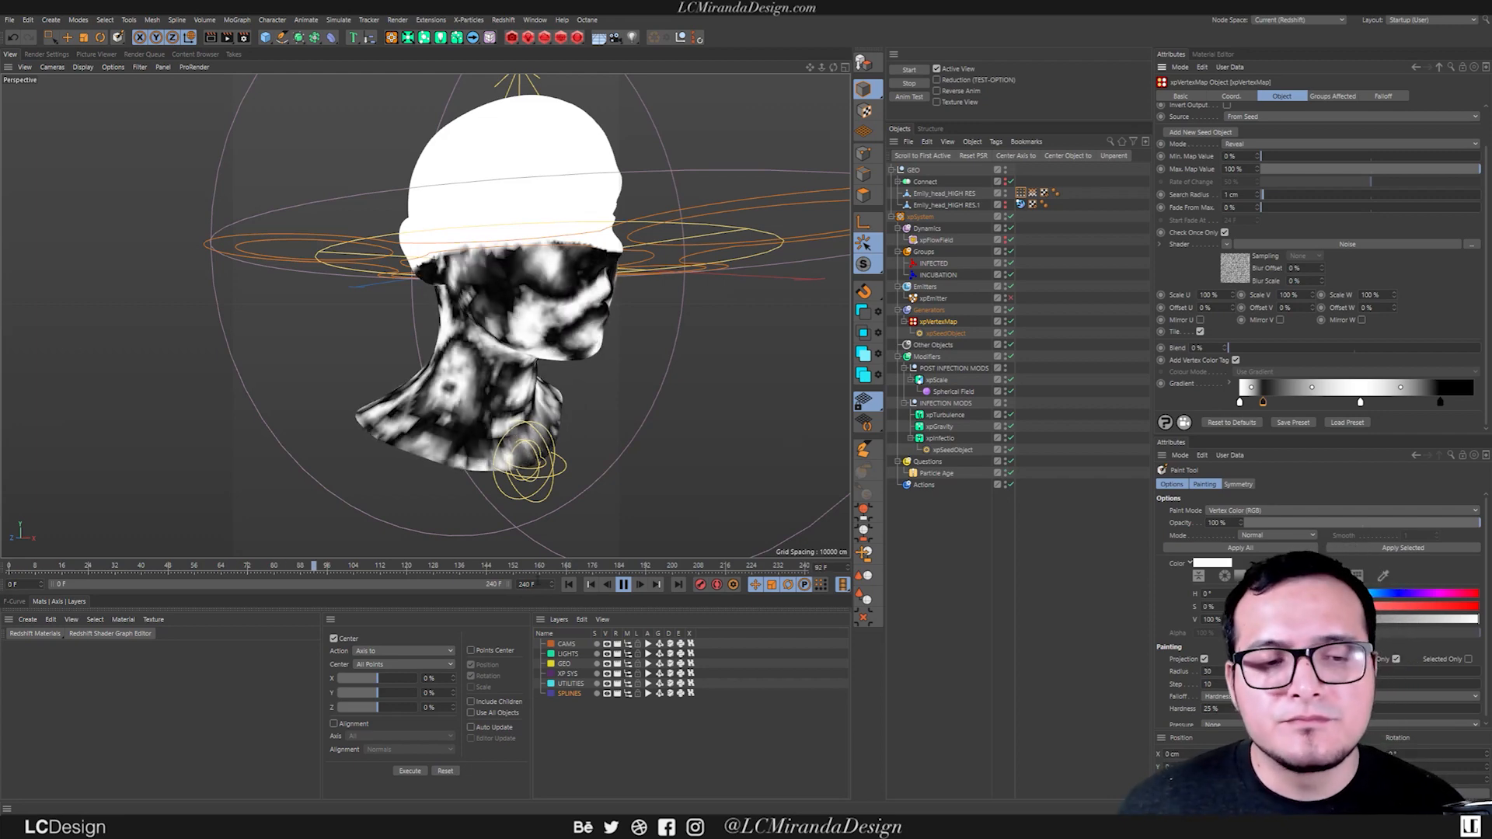
pyautogui.click(609, 588)
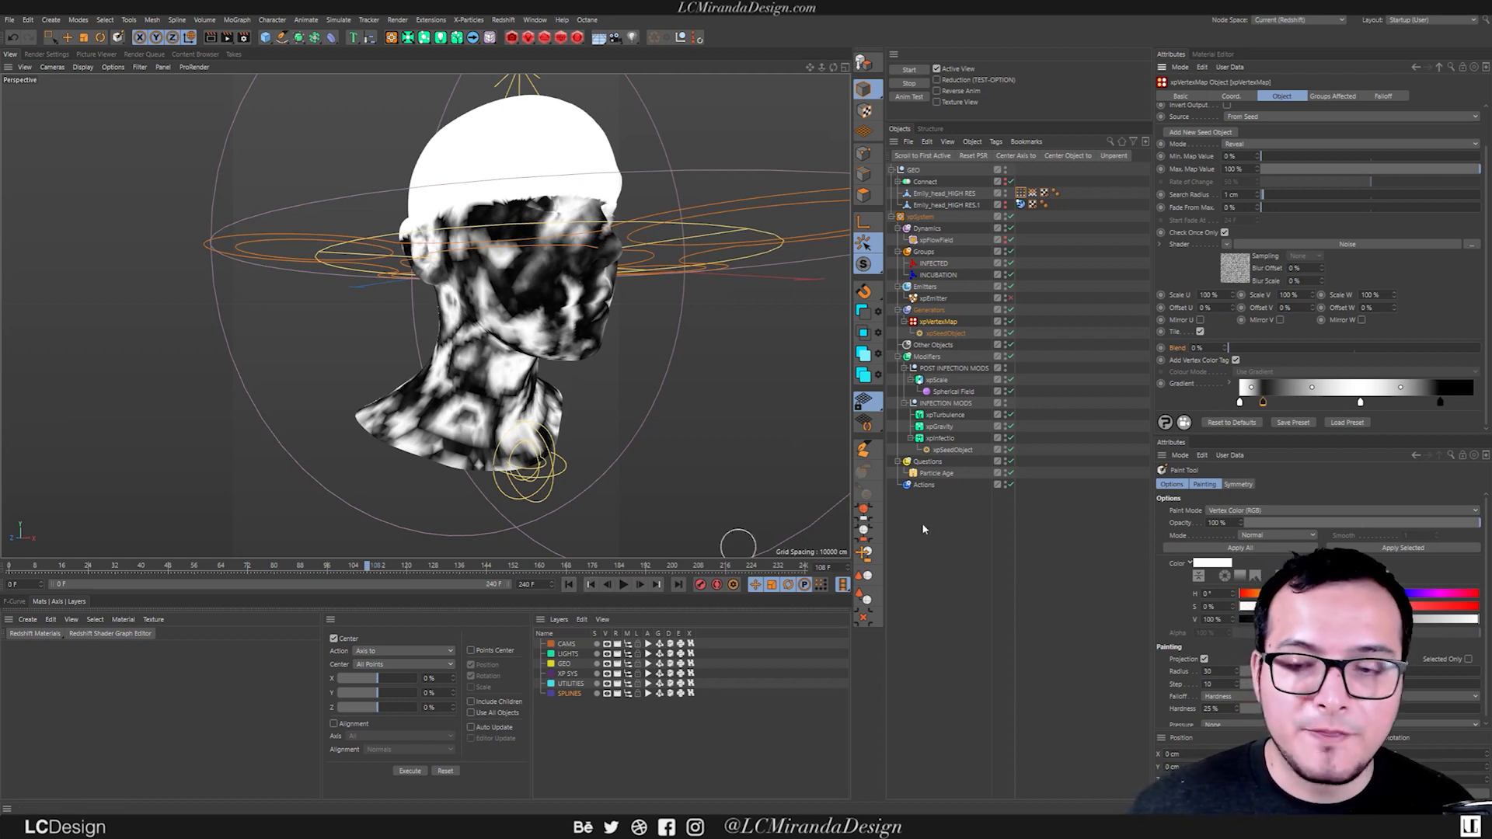
pyautogui.click(569, 584)
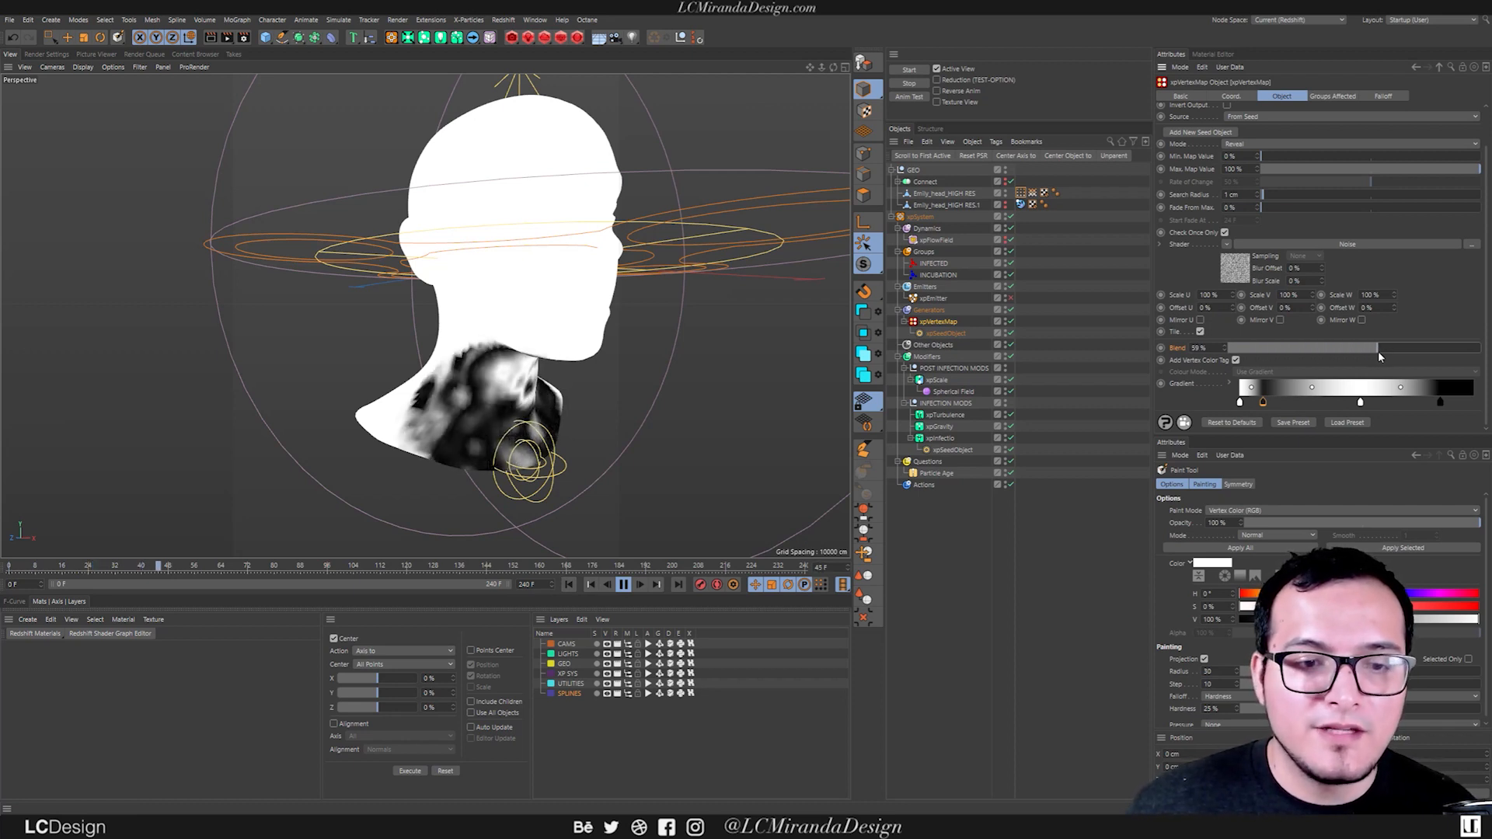
# Try xpVertexMap Blend values up to 98% during playback, reset Blend to 0% and rewind.
pyautogui.moveTo(1377, 359); pyautogui.dragTo(1436, 353)
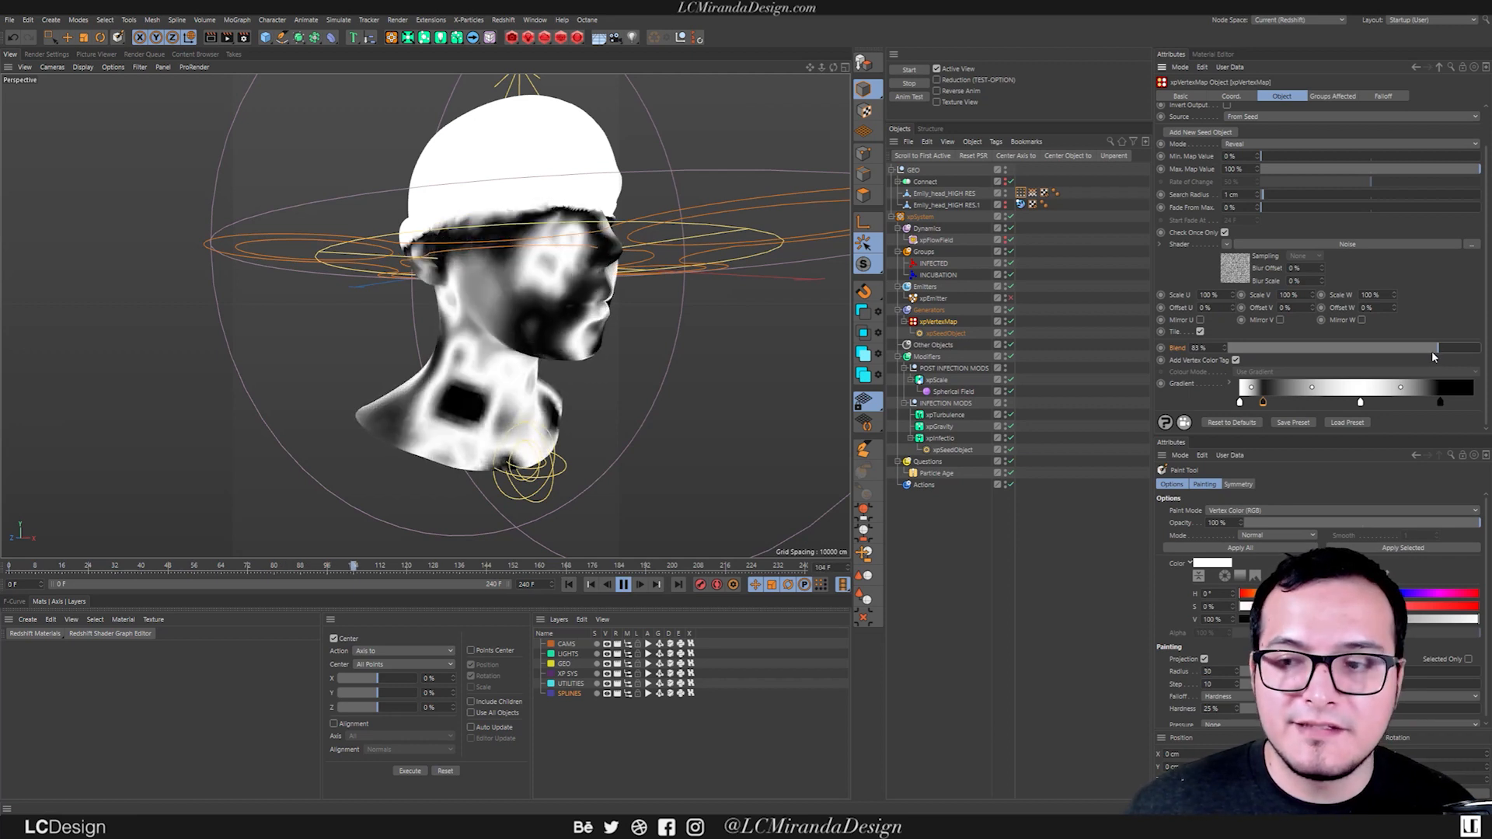
pyautogui.moveTo(1446, 350); pyautogui.dragTo(1469, 356)
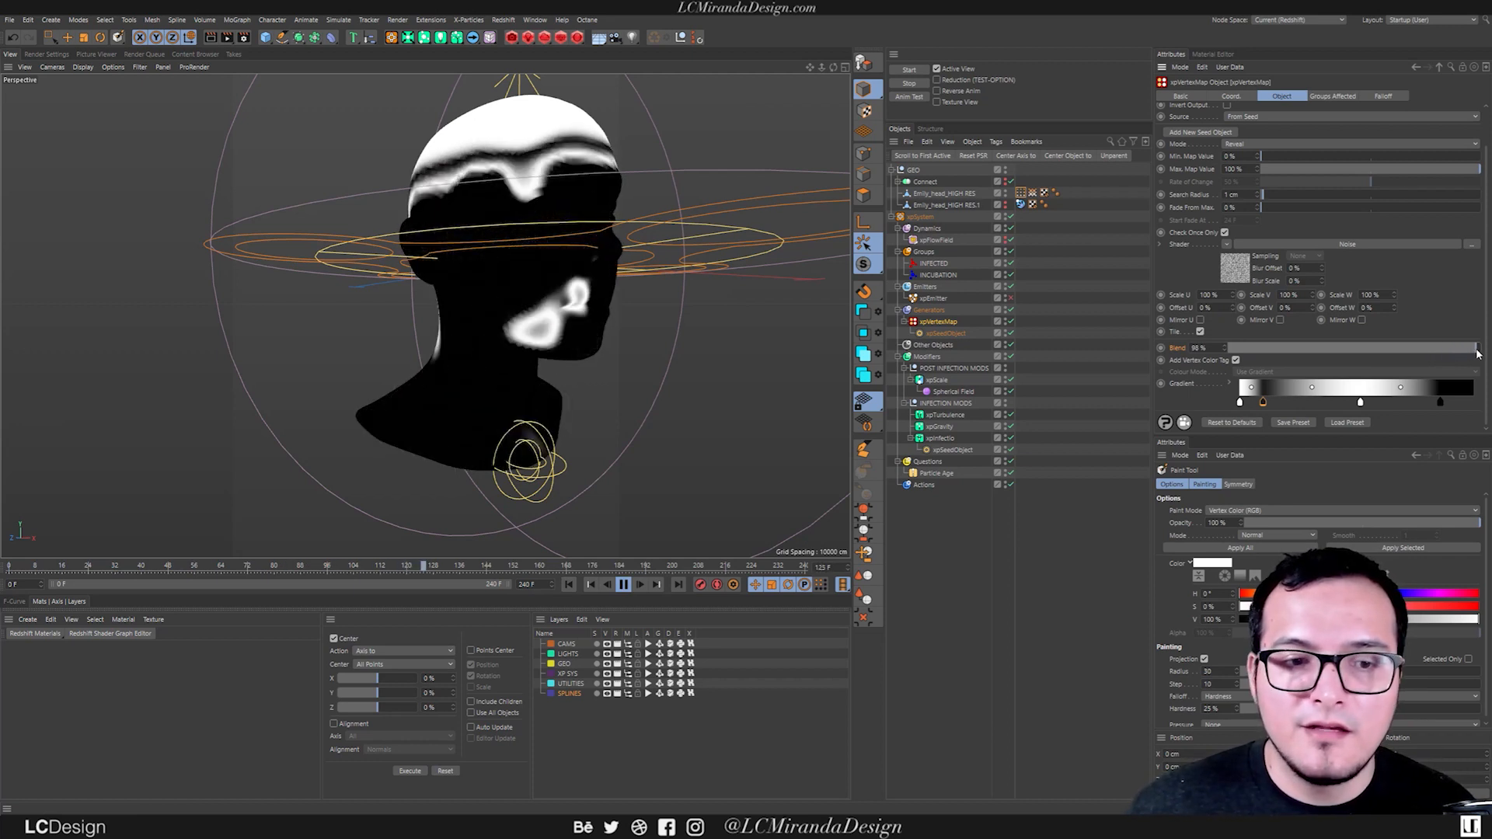
pyautogui.moveTo(1448, 348); pyautogui.dragTo(1229, 348)
pyautogui.click(623, 584)
pyautogui.click(568, 584)
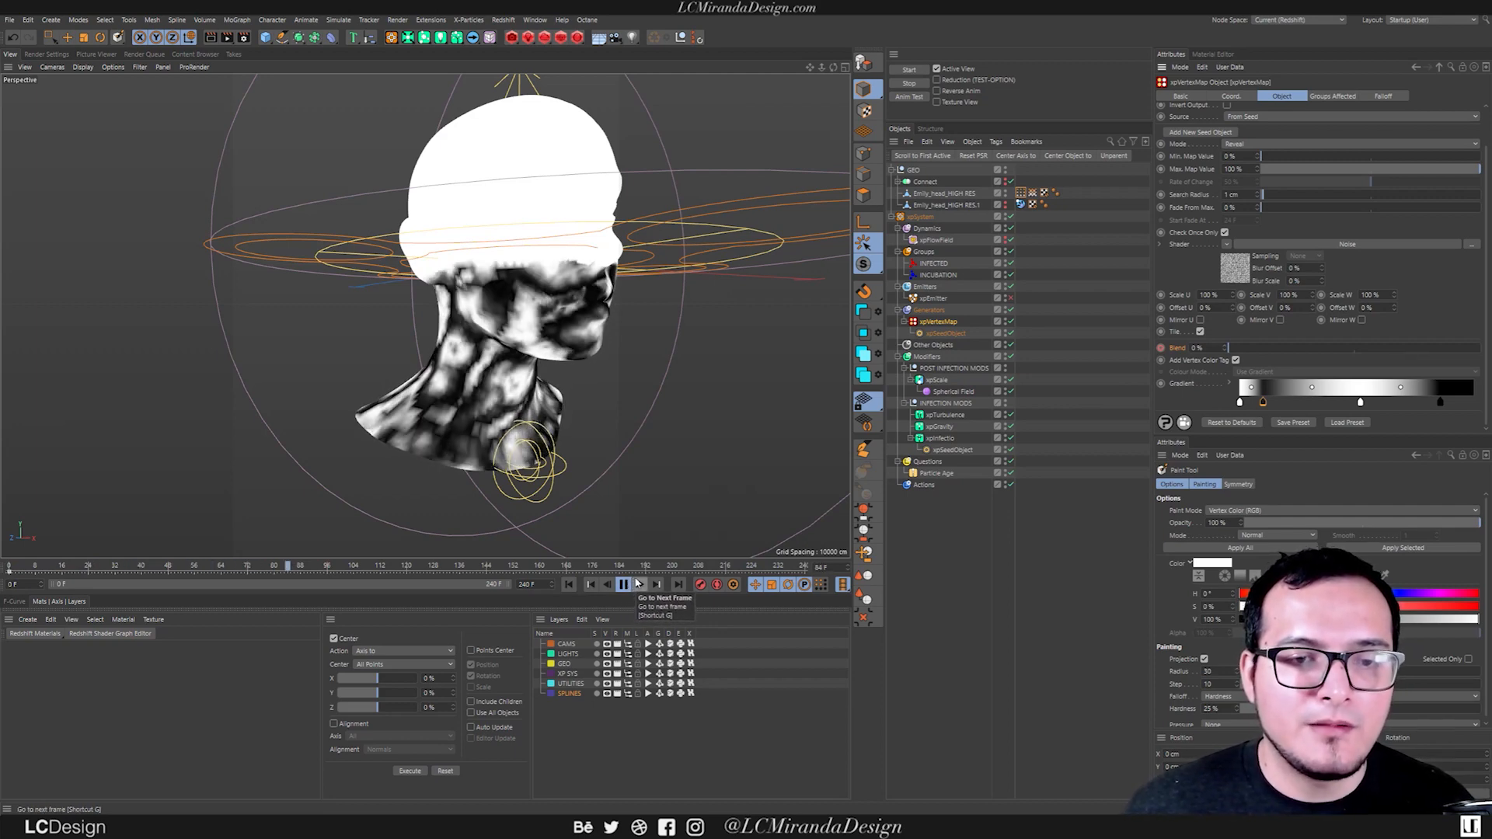
# Keyframe the xpVertexMap Blend at 0% on frame 114 and at 100% further along the timeline, and replay the simulation.
pyautogui.press('space')
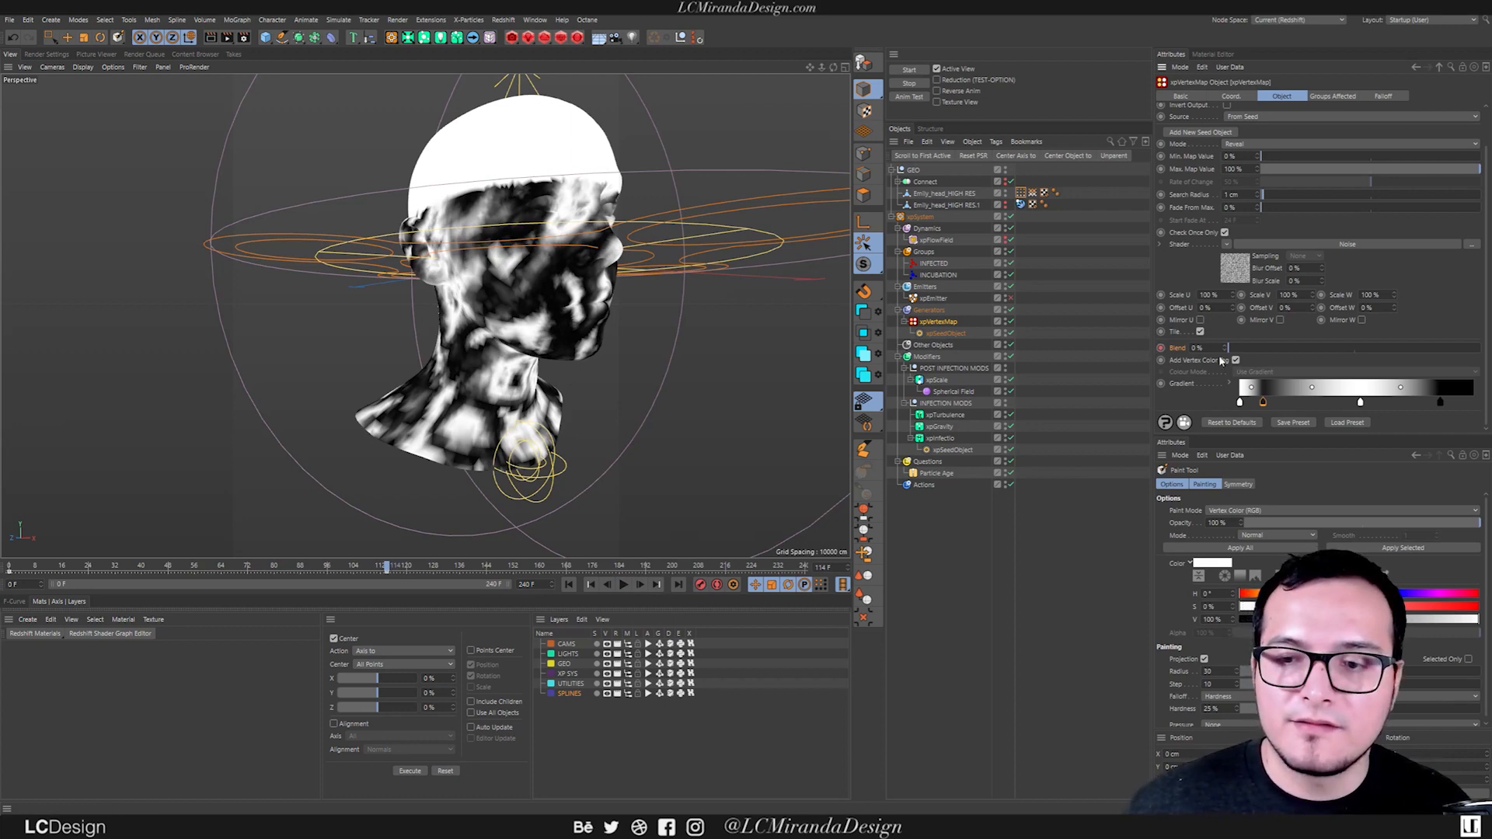
pyautogui.click(620, 585)
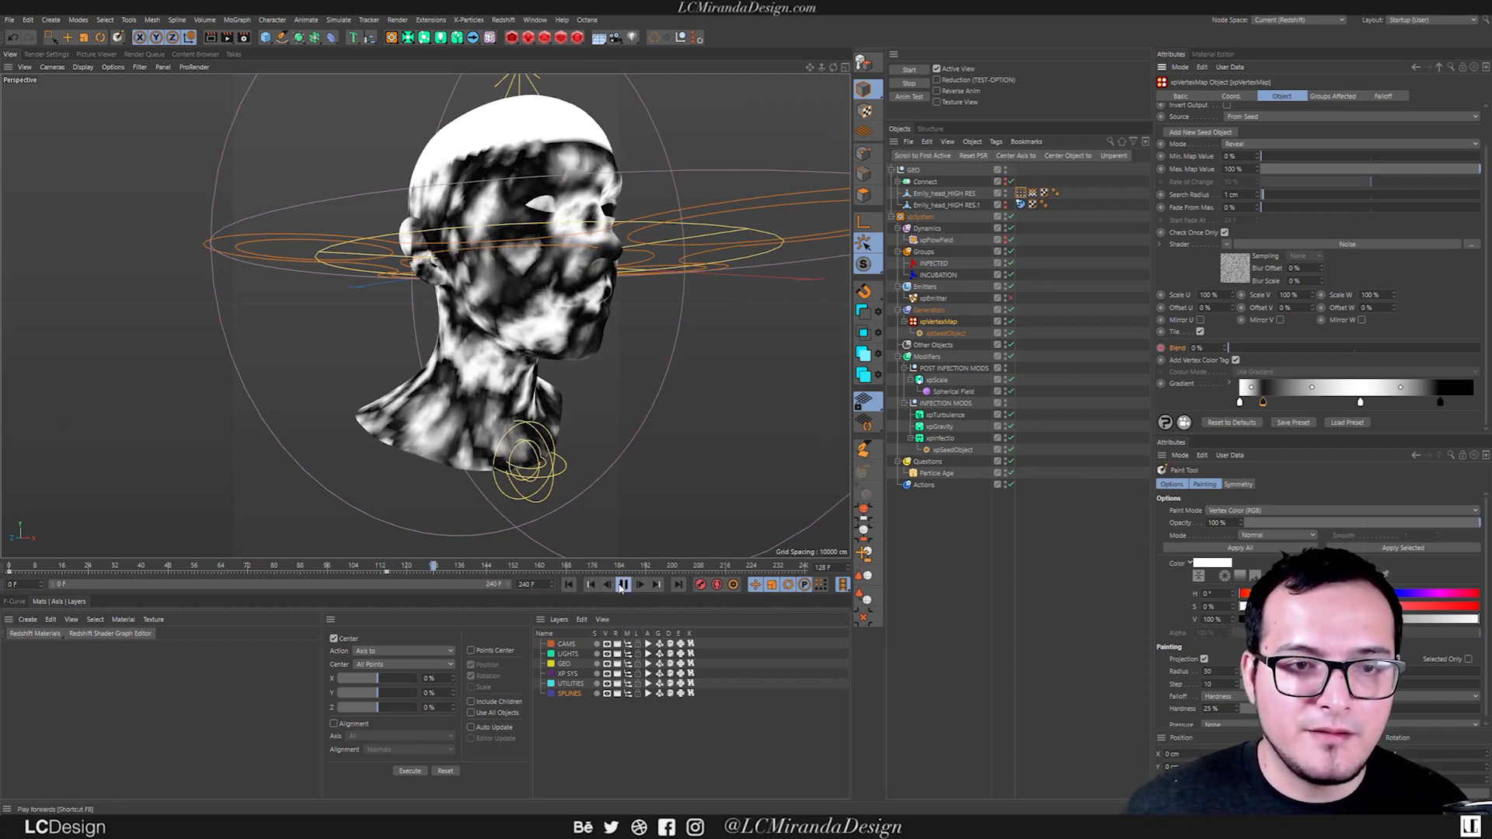
pyautogui.press('space')
pyautogui.moveTo(1232, 349); pyautogui.dragTo(1481, 349)
pyautogui.click(1161, 348)
pyautogui.click(569, 585)
pyautogui.press('space')
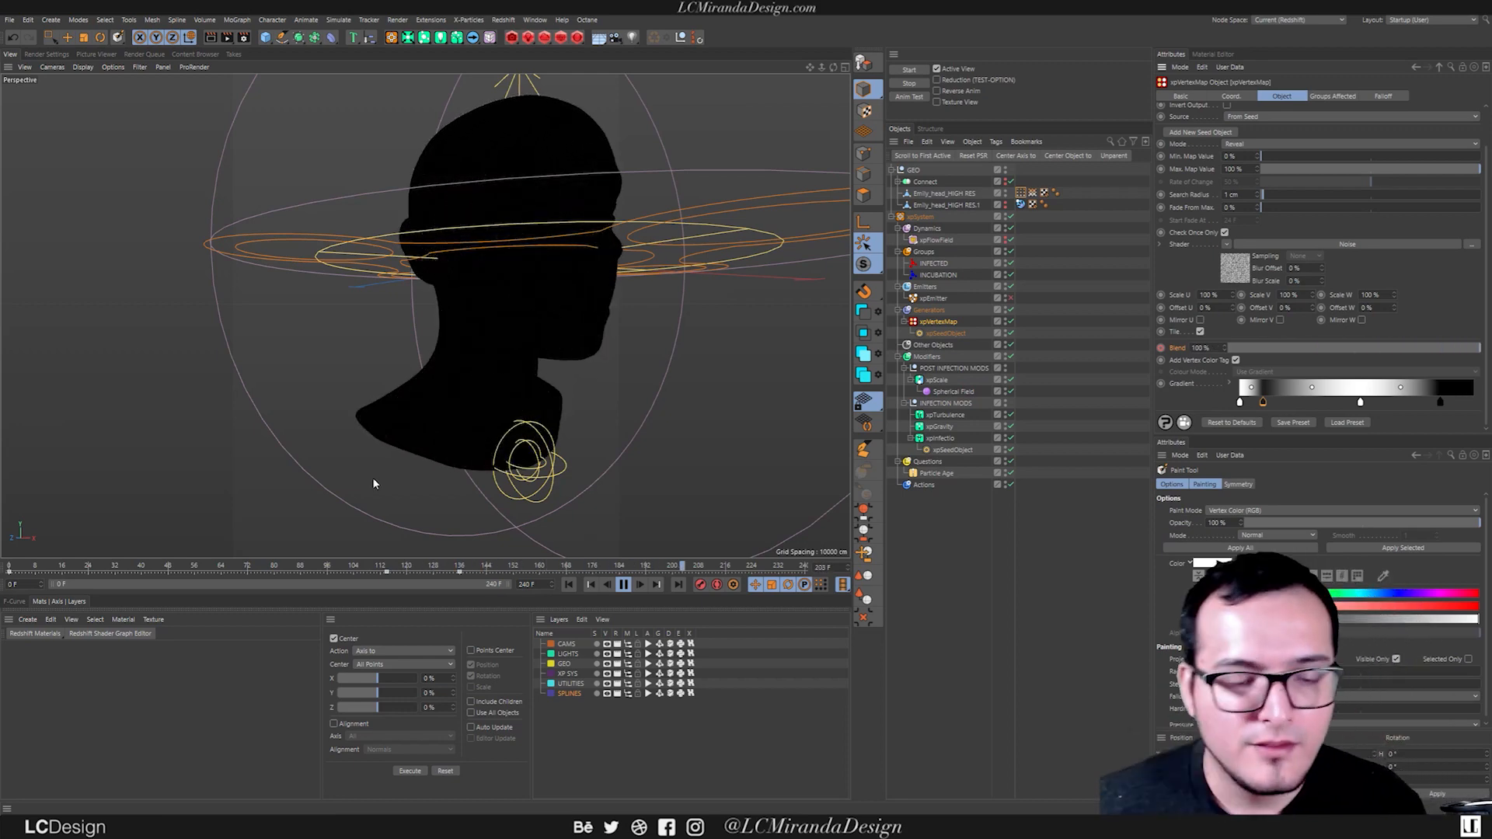
# Move the 100% Blend keyframe to frame 152 and the 0% keyframe to frame 103, replaying the simulation.
pyautogui.moveTo(463, 570); pyautogui.dragTo(508, 570)
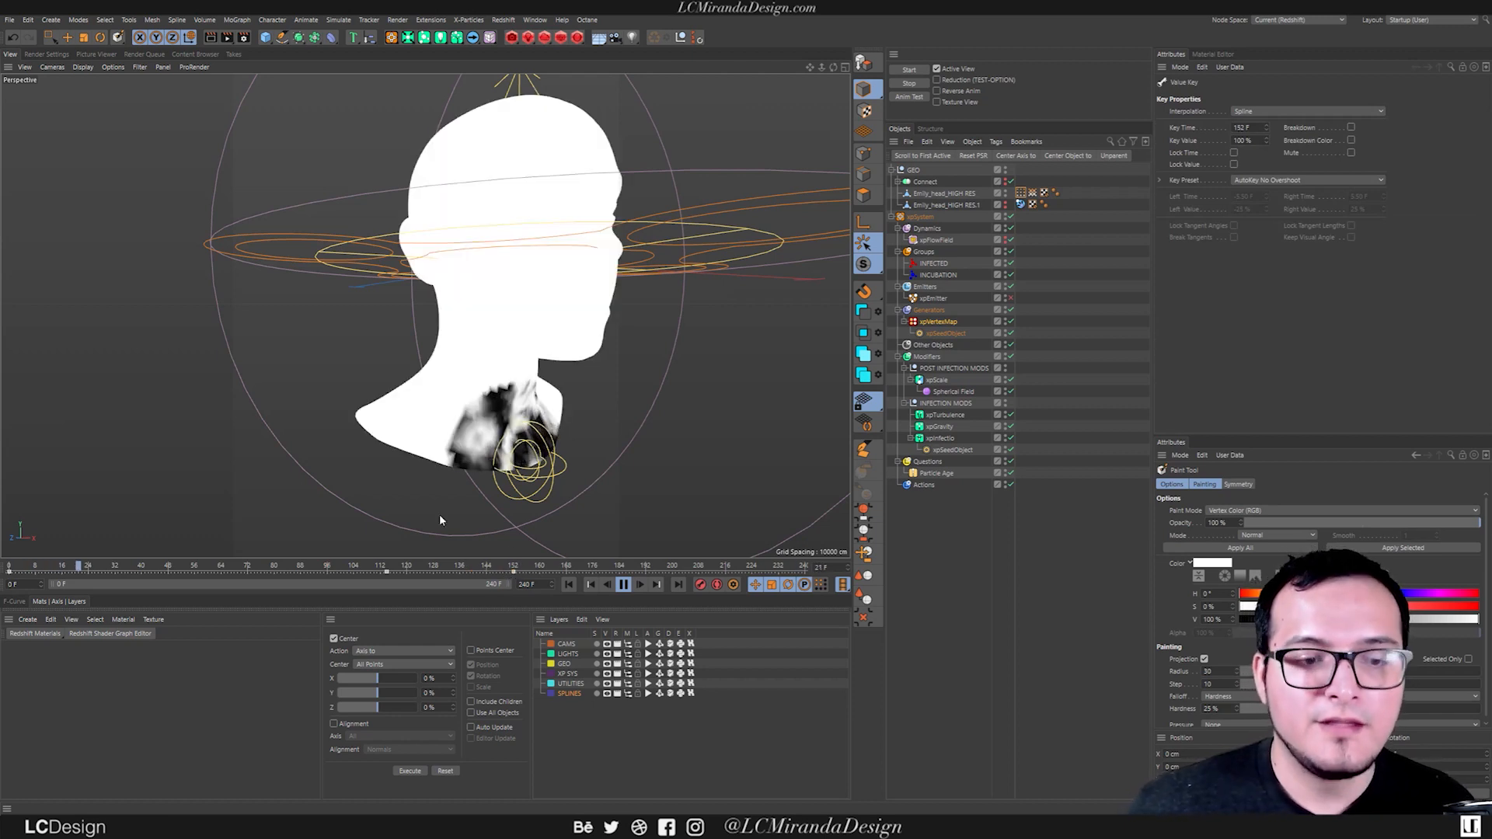
pyautogui.moveTo(387, 571); pyautogui.dragTo(351, 571)
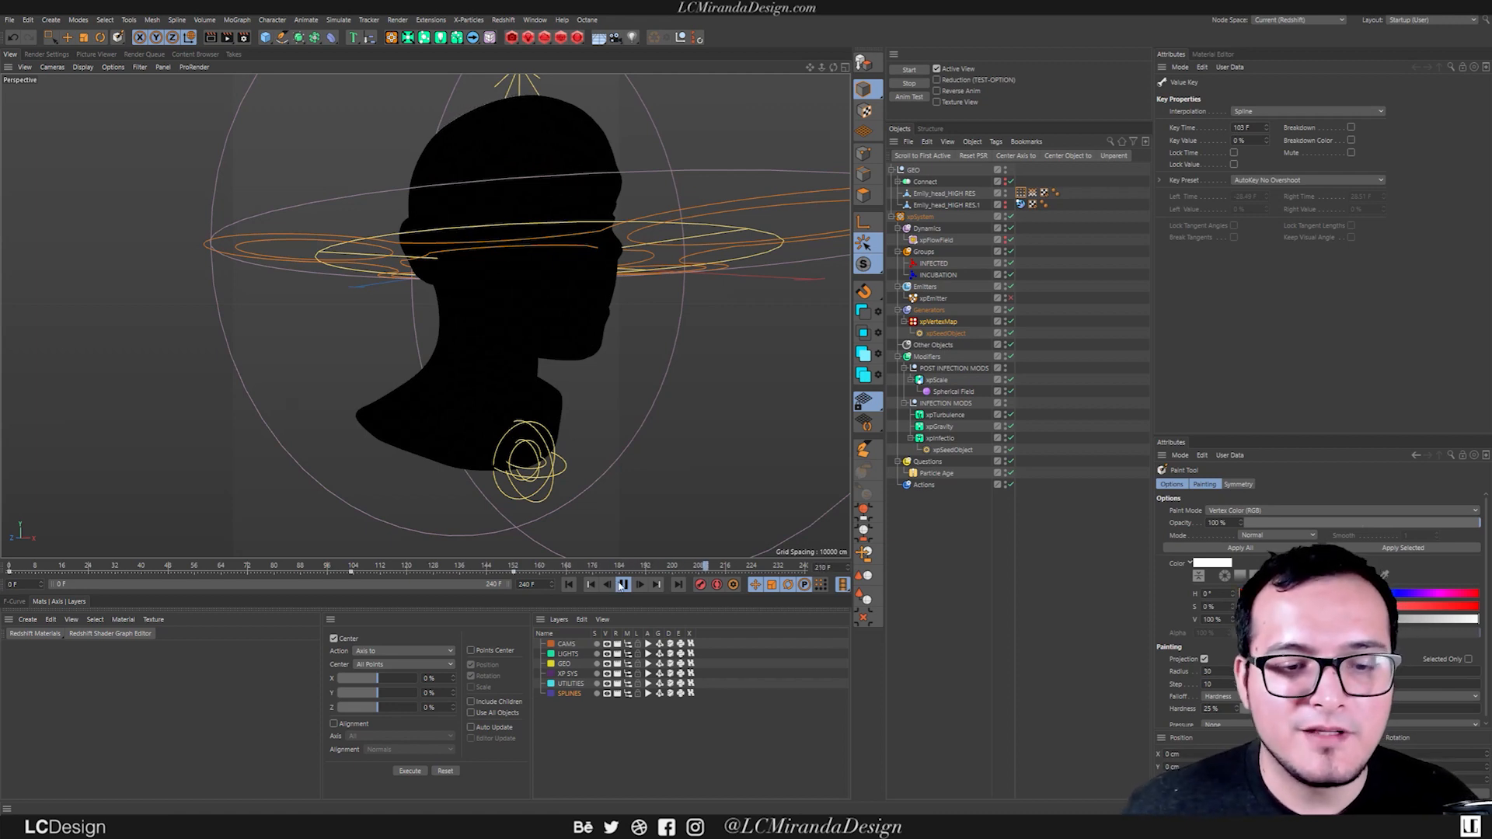
# Disable the xpVertexMap object and display the xpEmitter's particles on the head.
pyautogui.keyDown('alt'); pyautogui.moveTo(626, 547); pyautogui.dragTo(573, 333); pyautogui.keyUp('alt')
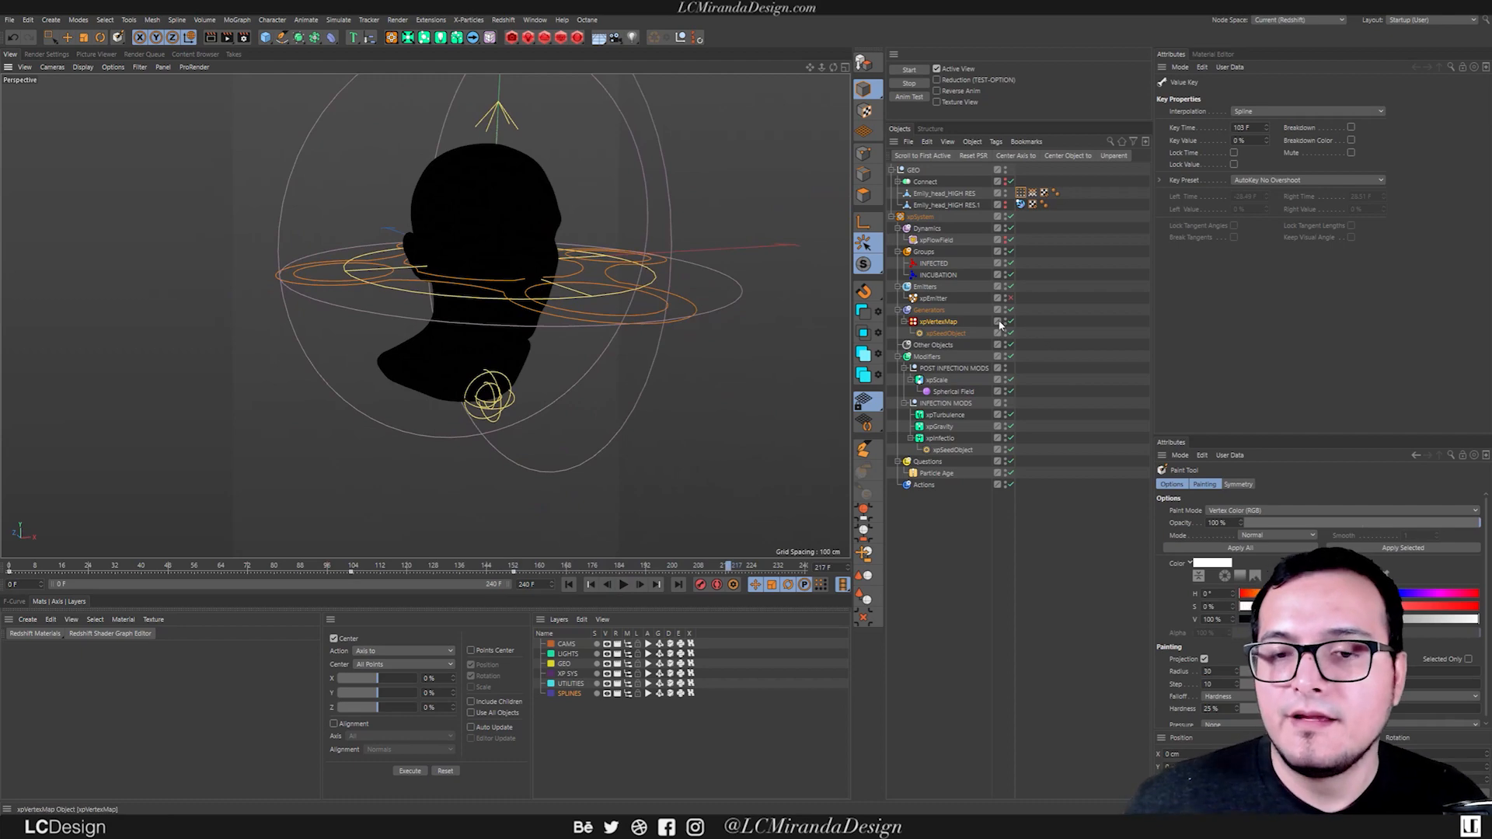
pyautogui.click(938, 323)
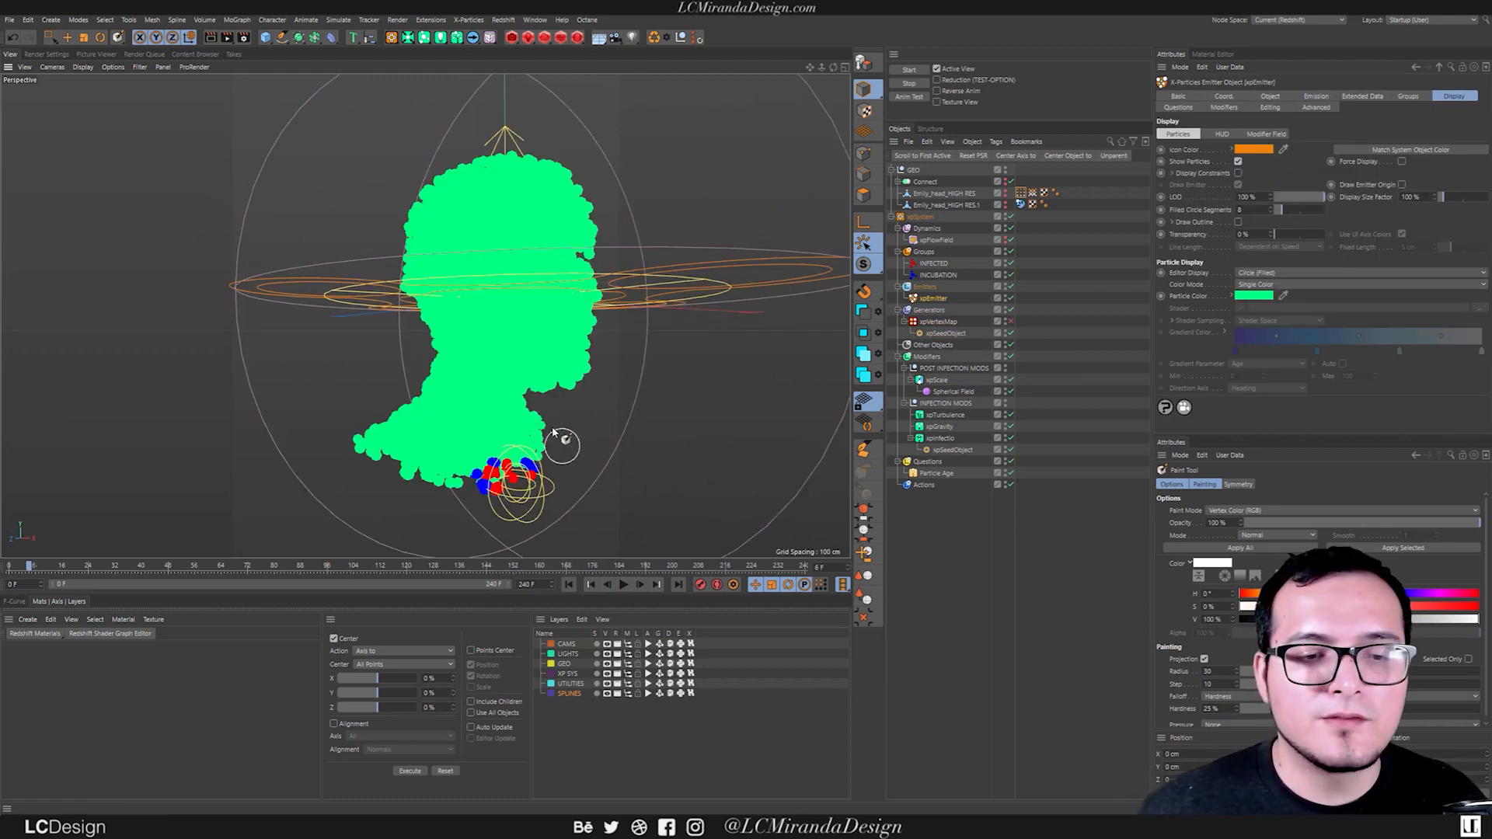
# Make the Emily_head_HIGH RES mesh visible under the particles and clear the selection to inspect the head.
pyautogui.click(1004, 193)
pyautogui.click(972, 197)
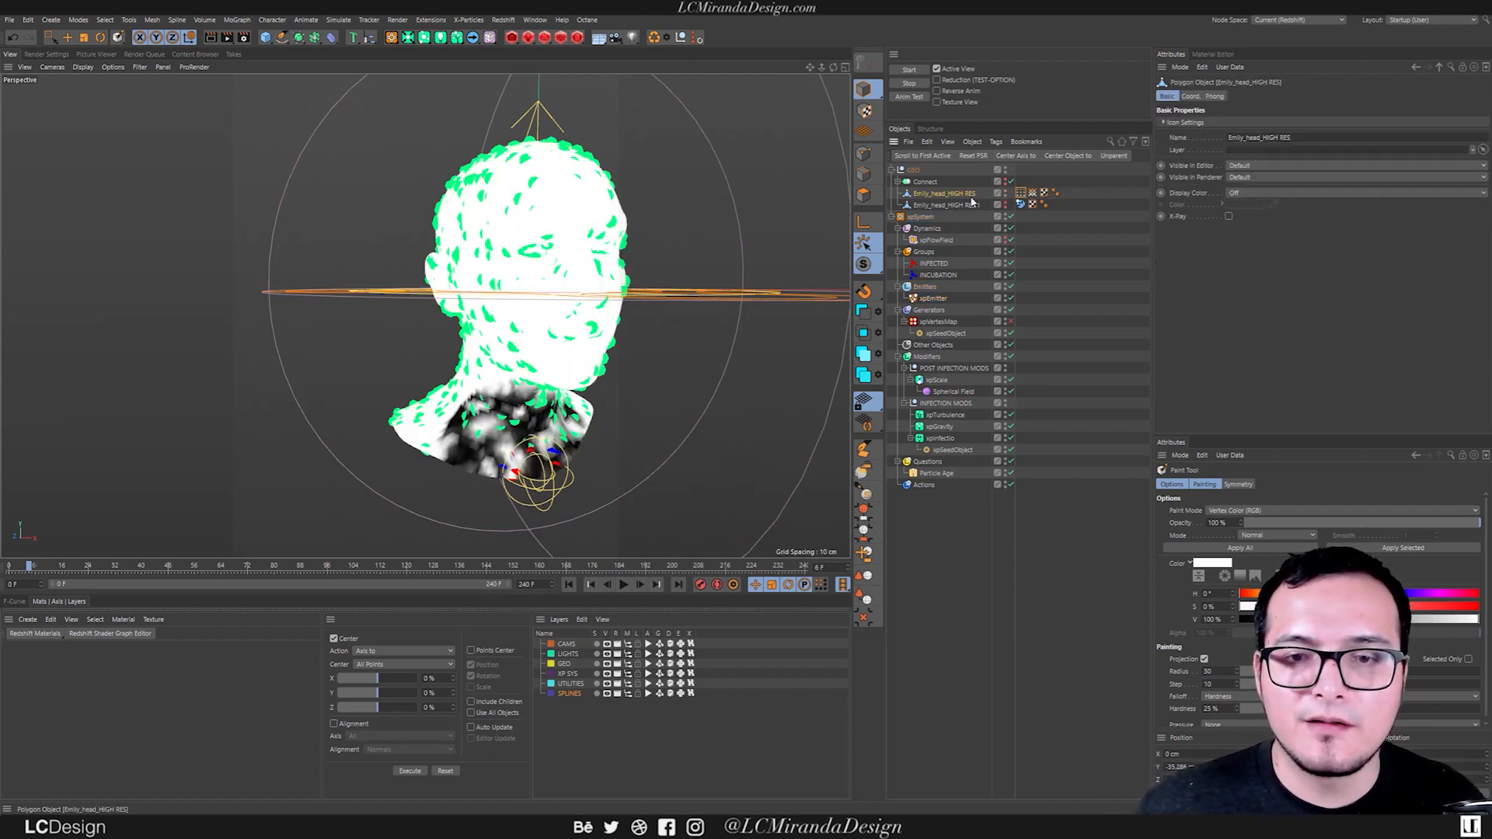
pyautogui.click(1068, 197)
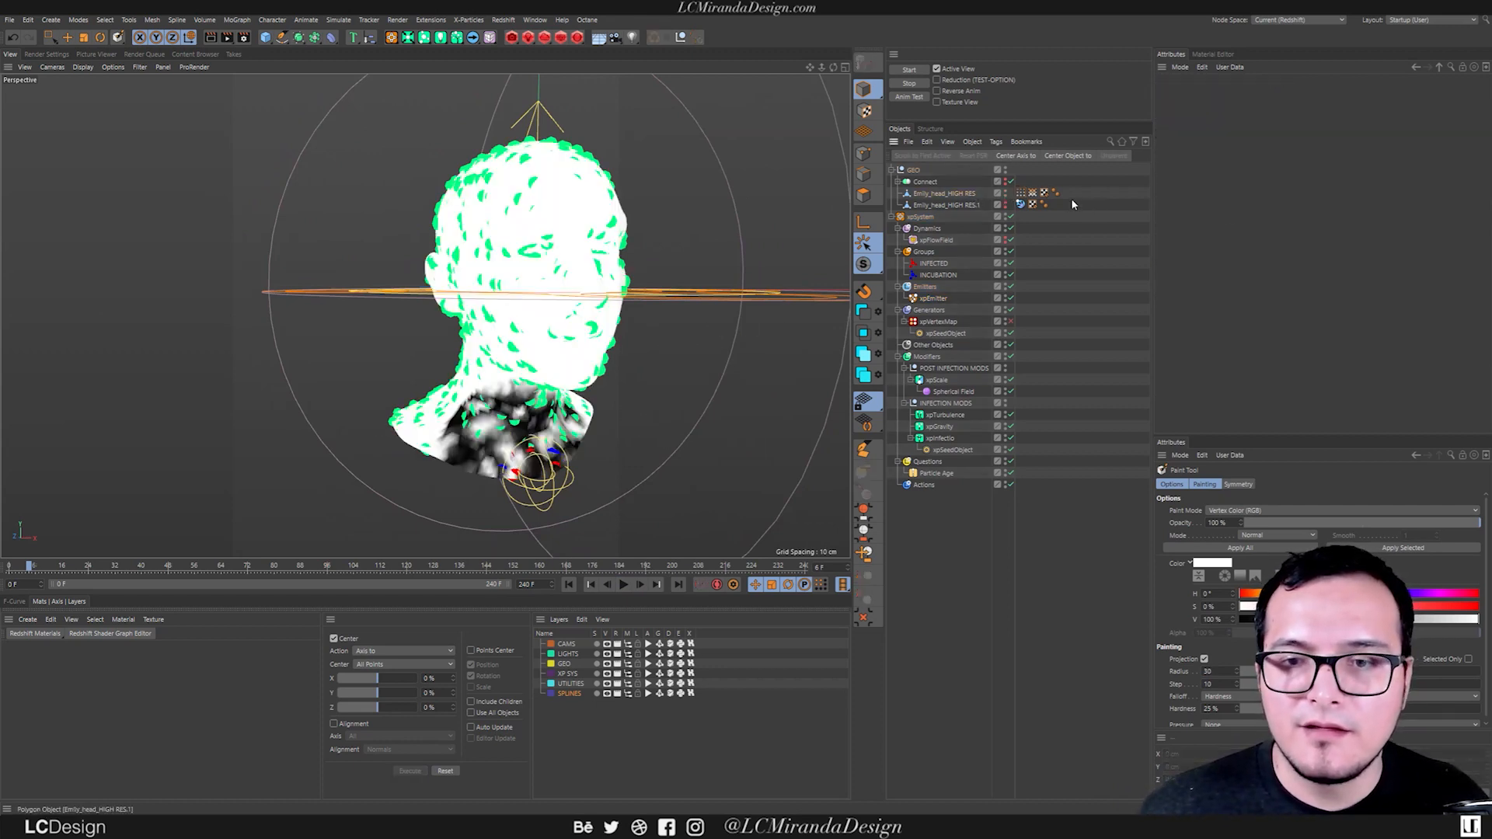
pyautogui.moveTo(513, 310)
pyautogui.keyDown('alt'); pyautogui.mouseDown()
pyautogui.moveTo(672, 311)
pyautogui.moveTo(525, 334)
pyautogui.moveTo(525, 297)
pyautogui.mouseUp(); pyautogui.keyUp('alt')
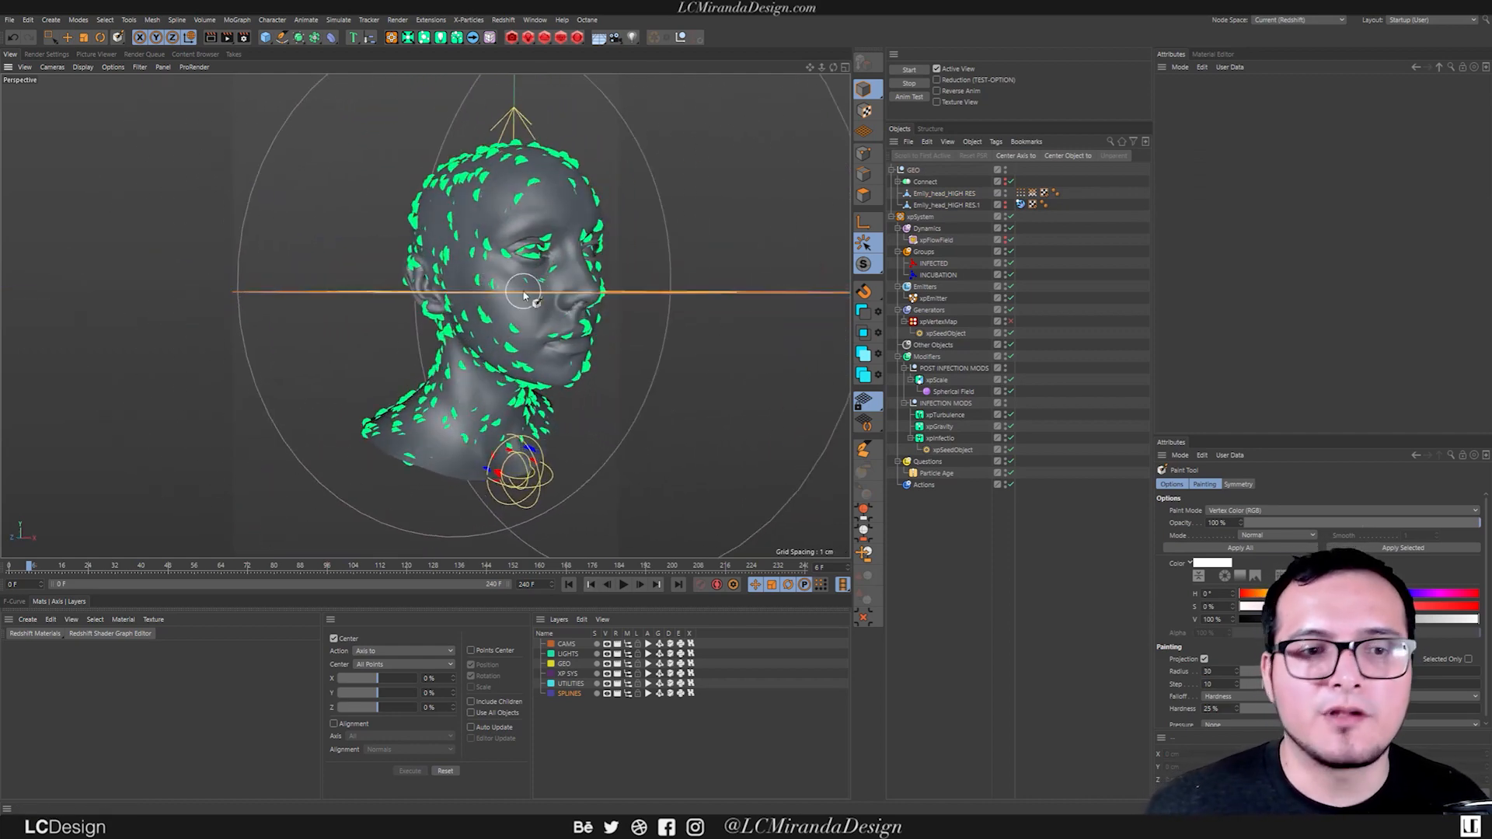
pyautogui.keyDown('alt'); pyautogui.moveTo(509, 185); pyautogui.dragTo(521, 327); pyautogui.keyUp('alt')
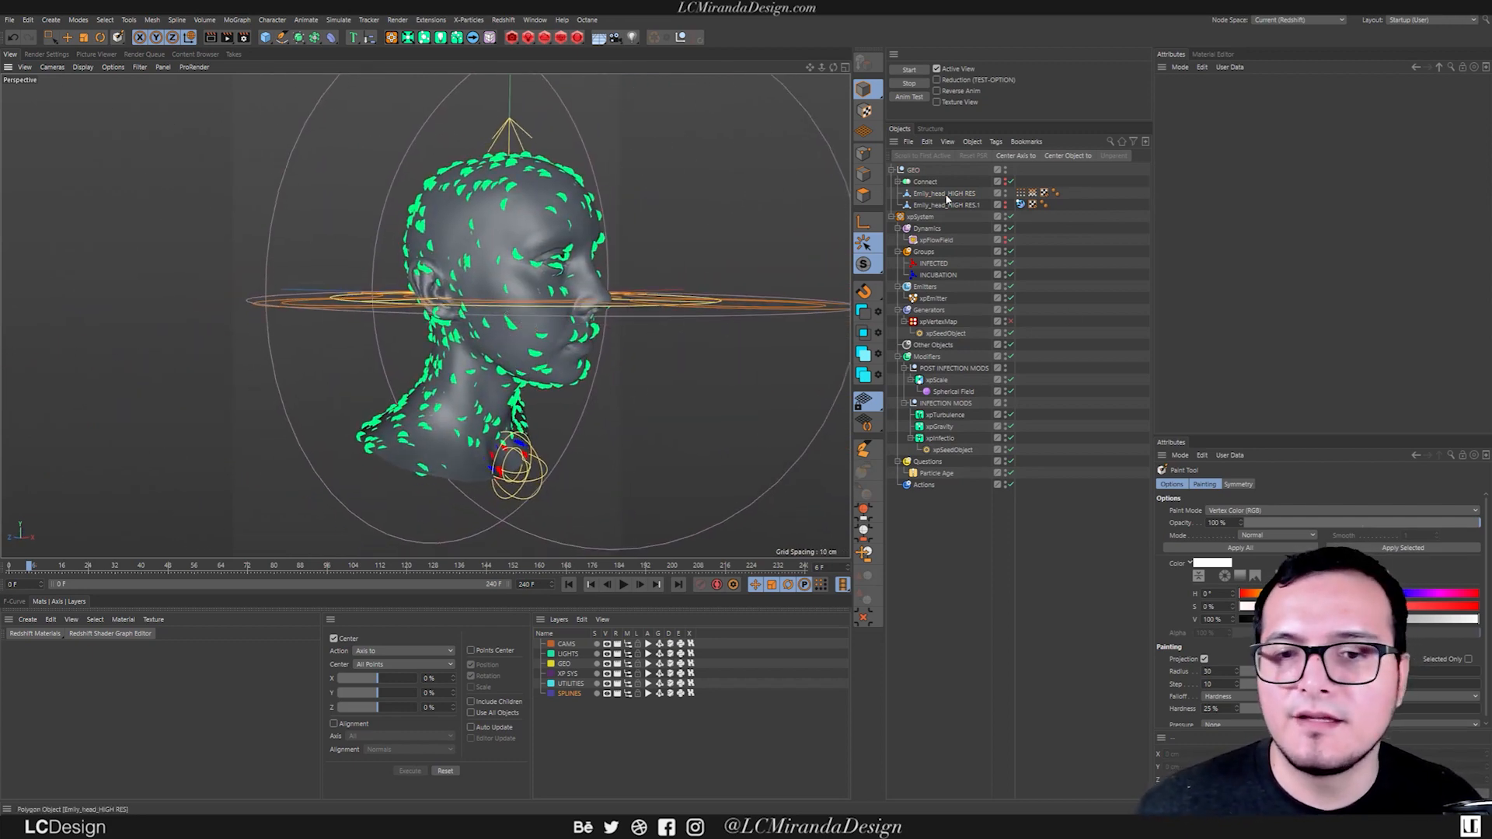
# Open the Redshift RenderView and dock it beside the perspective viewport.
pyautogui.keyDown('alt'); pyautogui.moveTo(573, 416); pyautogui.dragTo(550, 348); pyautogui.keyUp('alt')
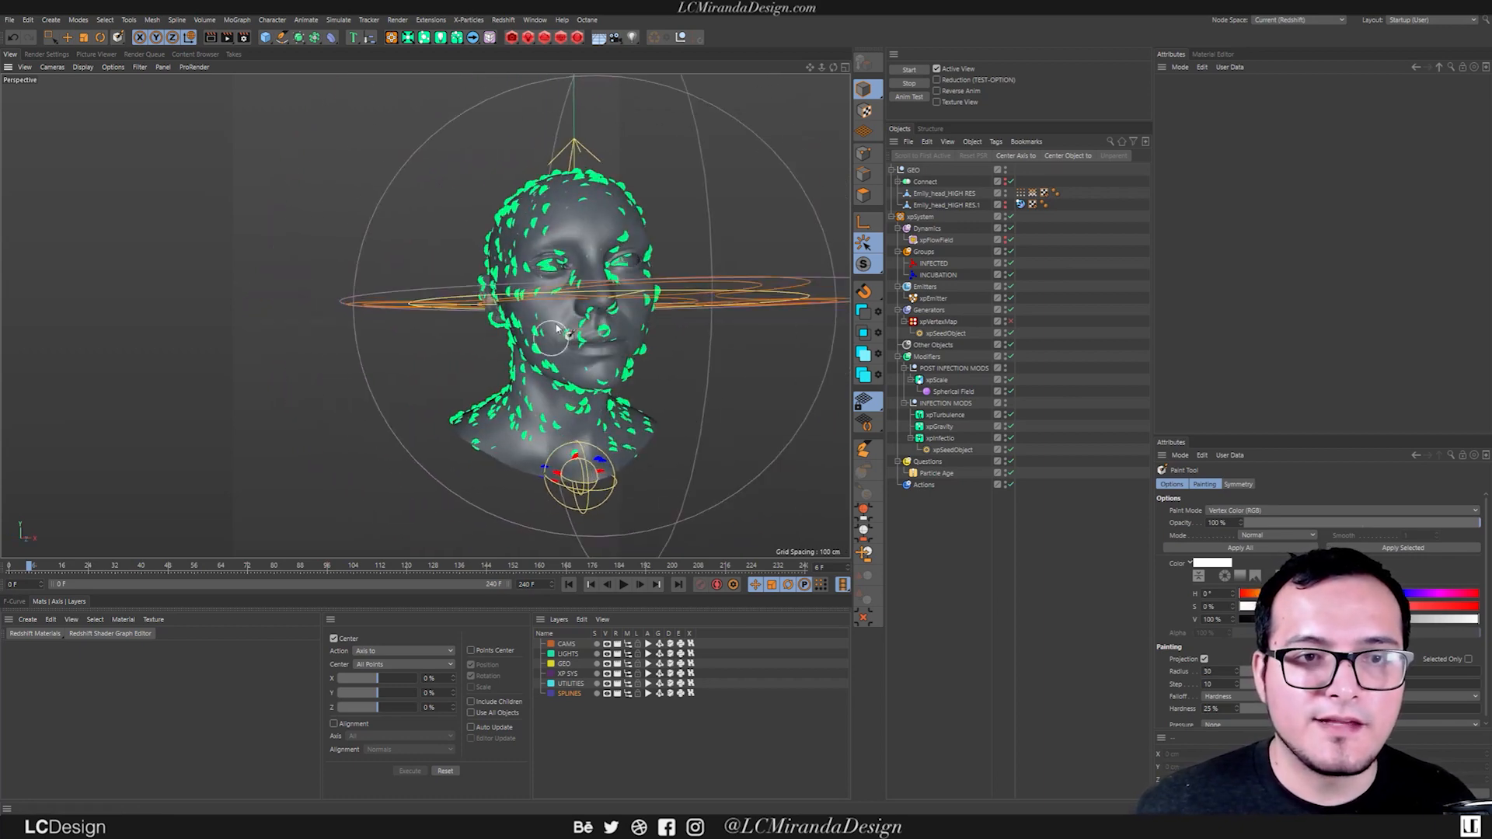
pyautogui.click(561, 38)
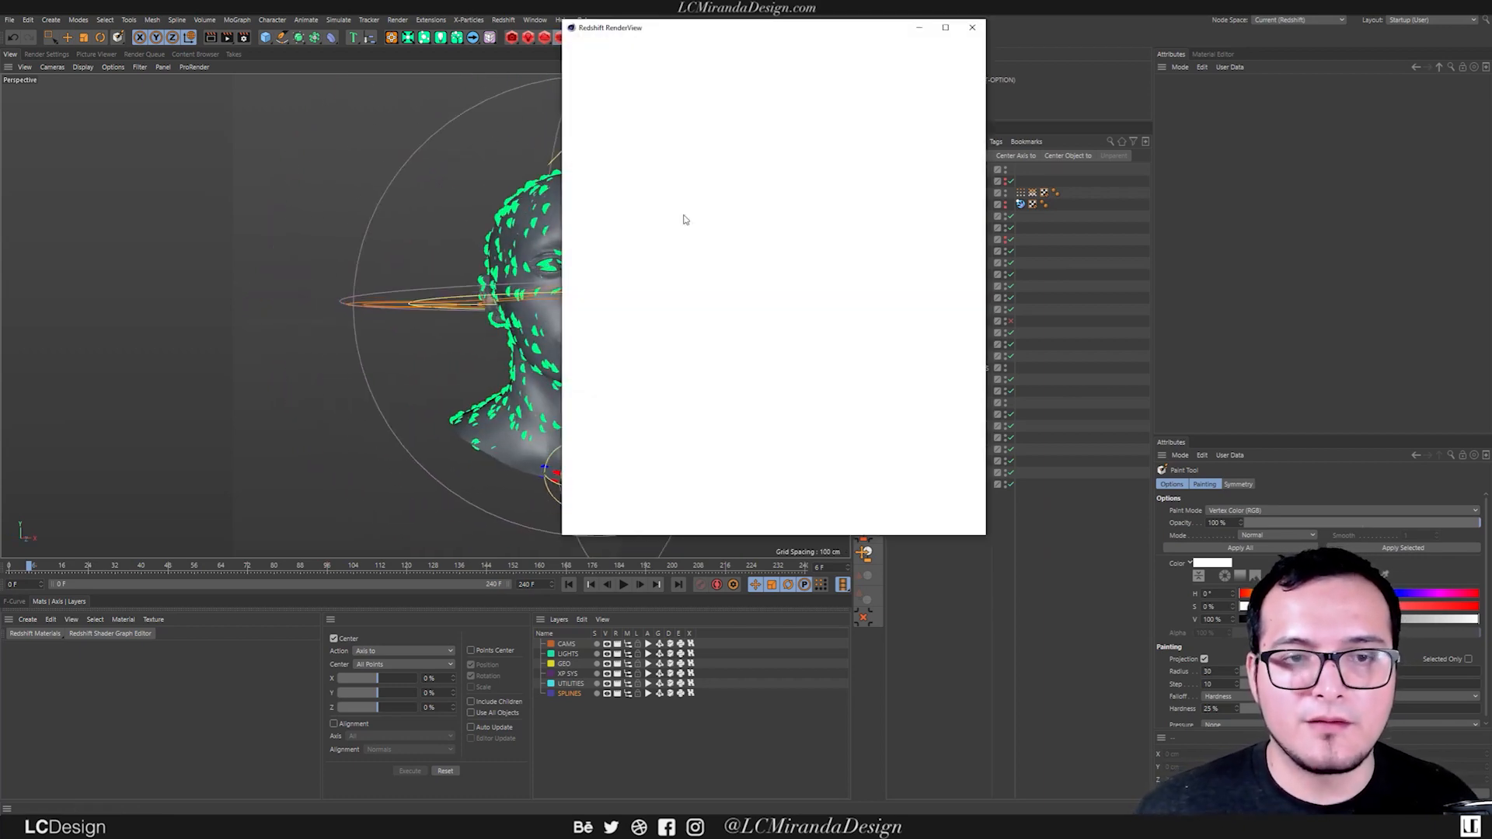
pyautogui.moveTo(569, 48); pyautogui.dragTo(92, 225)
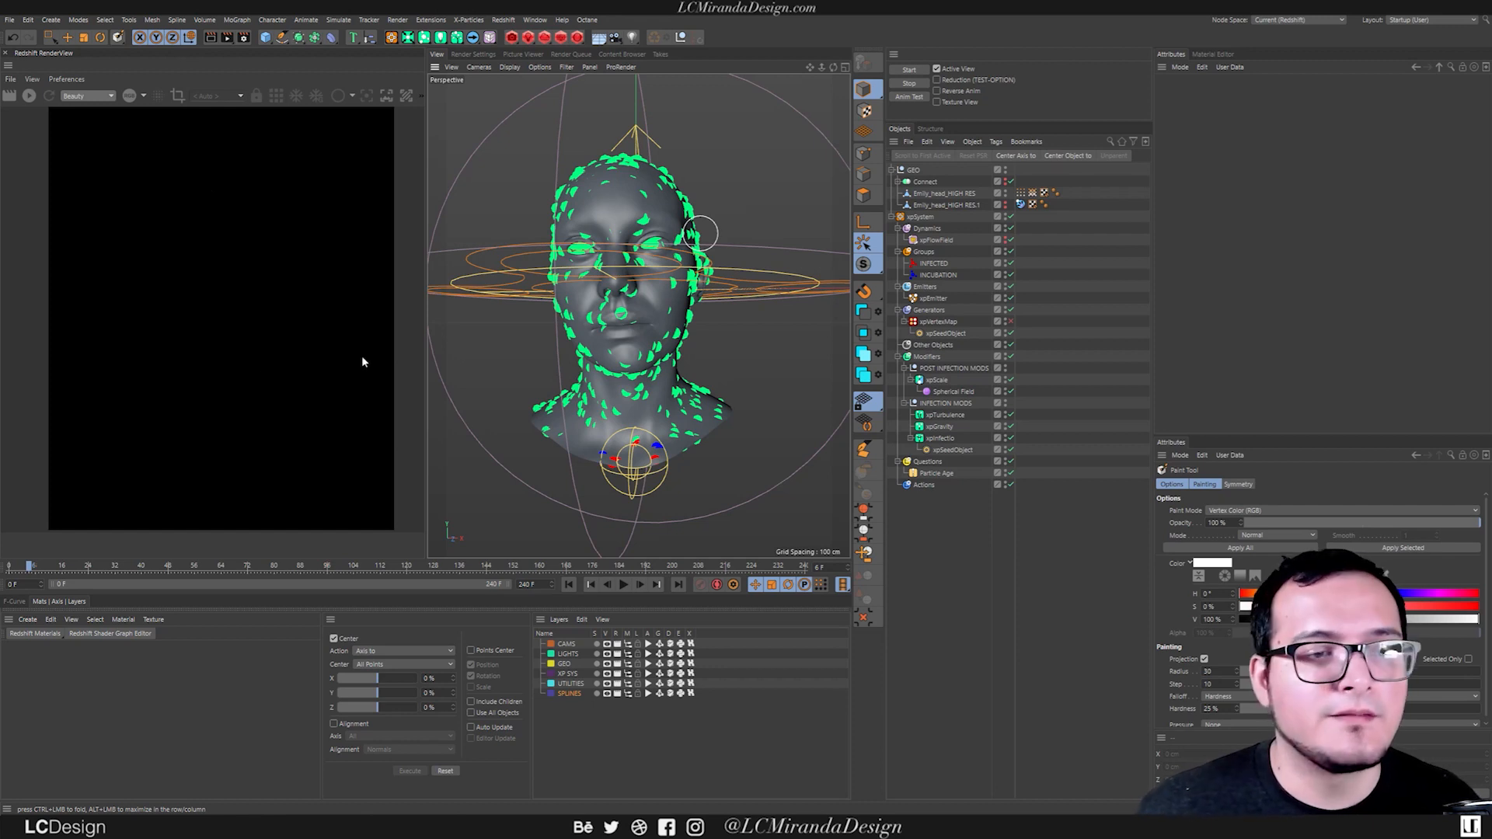
# Add a Redshift Object tag to the xpEmitter and set its particle mode to Optimized Spheres.
pyautogui.click(936, 303)
pyautogui.hotkey('shift', 'c')
pyautogui.write('r')
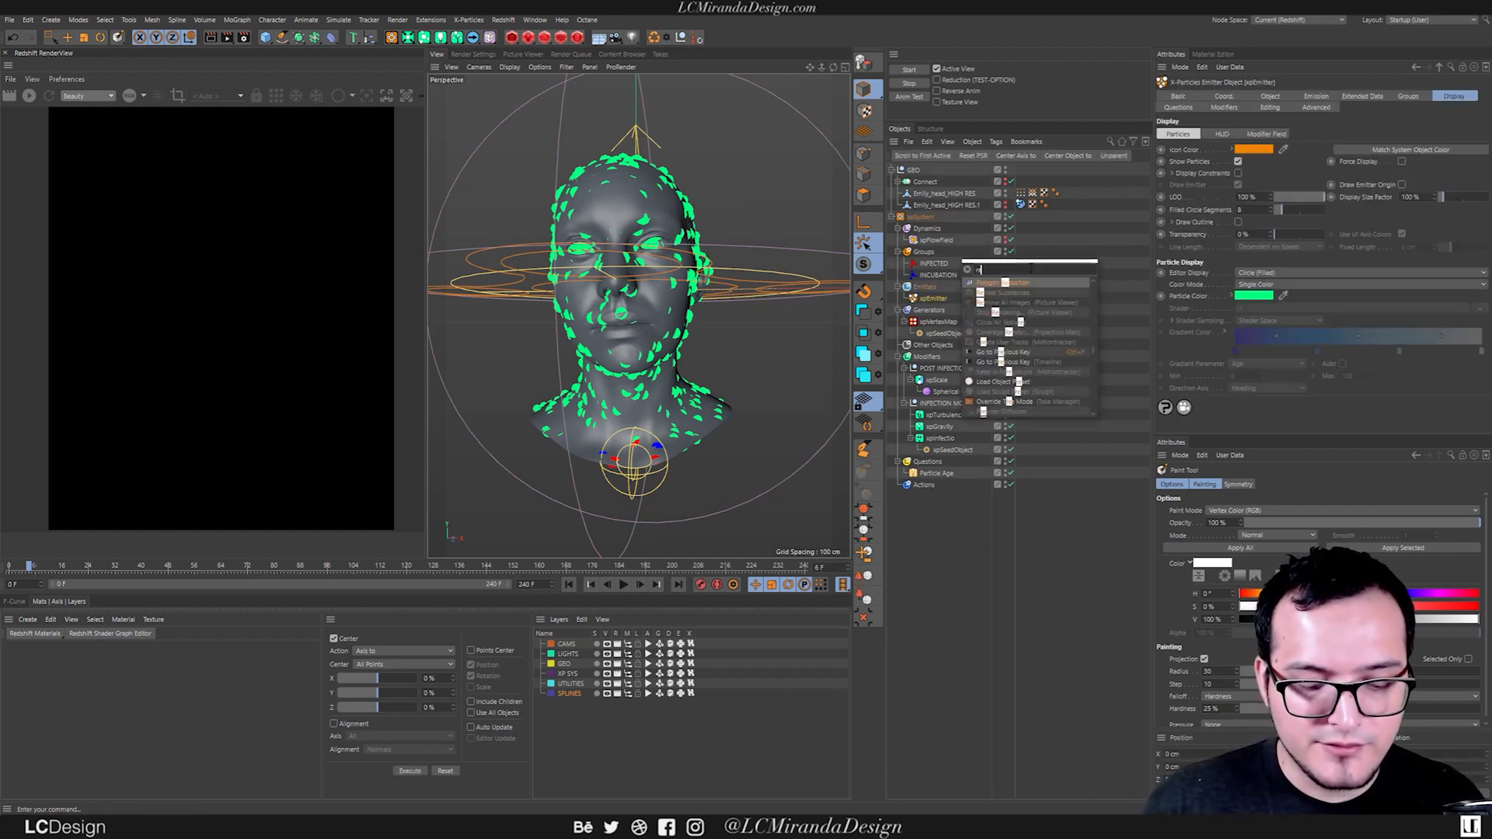
pyautogui.write('edsh')
pyautogui.press('Down')
pyautogui.press('Down')
pyautogui.press('Down')
pyautogui.press('Down')
pyautogui.press('Down')
pyautogui.press('Down')
pyautogui.press('Down')
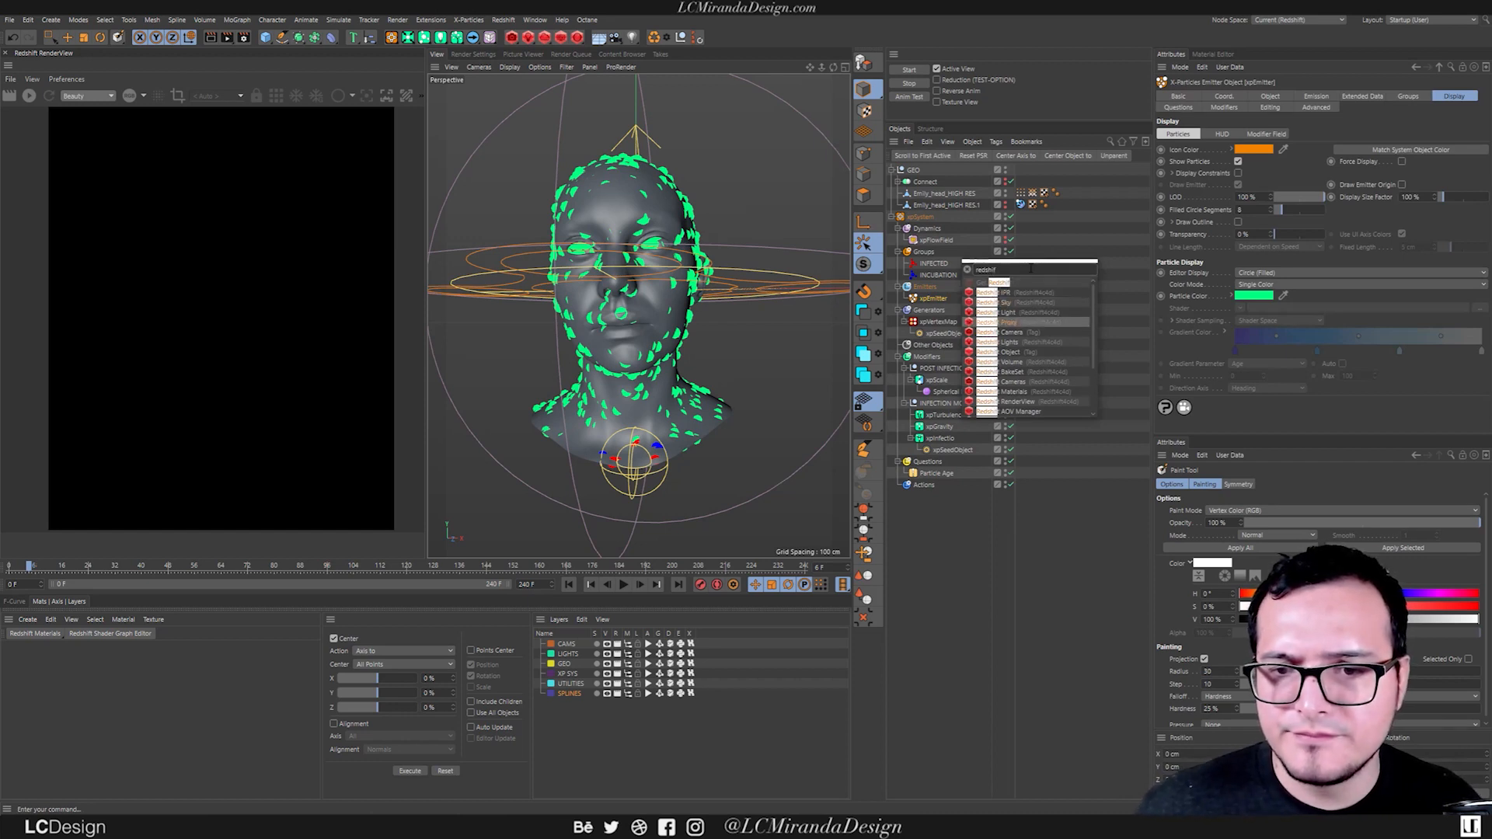
pyautogui.press('Return')
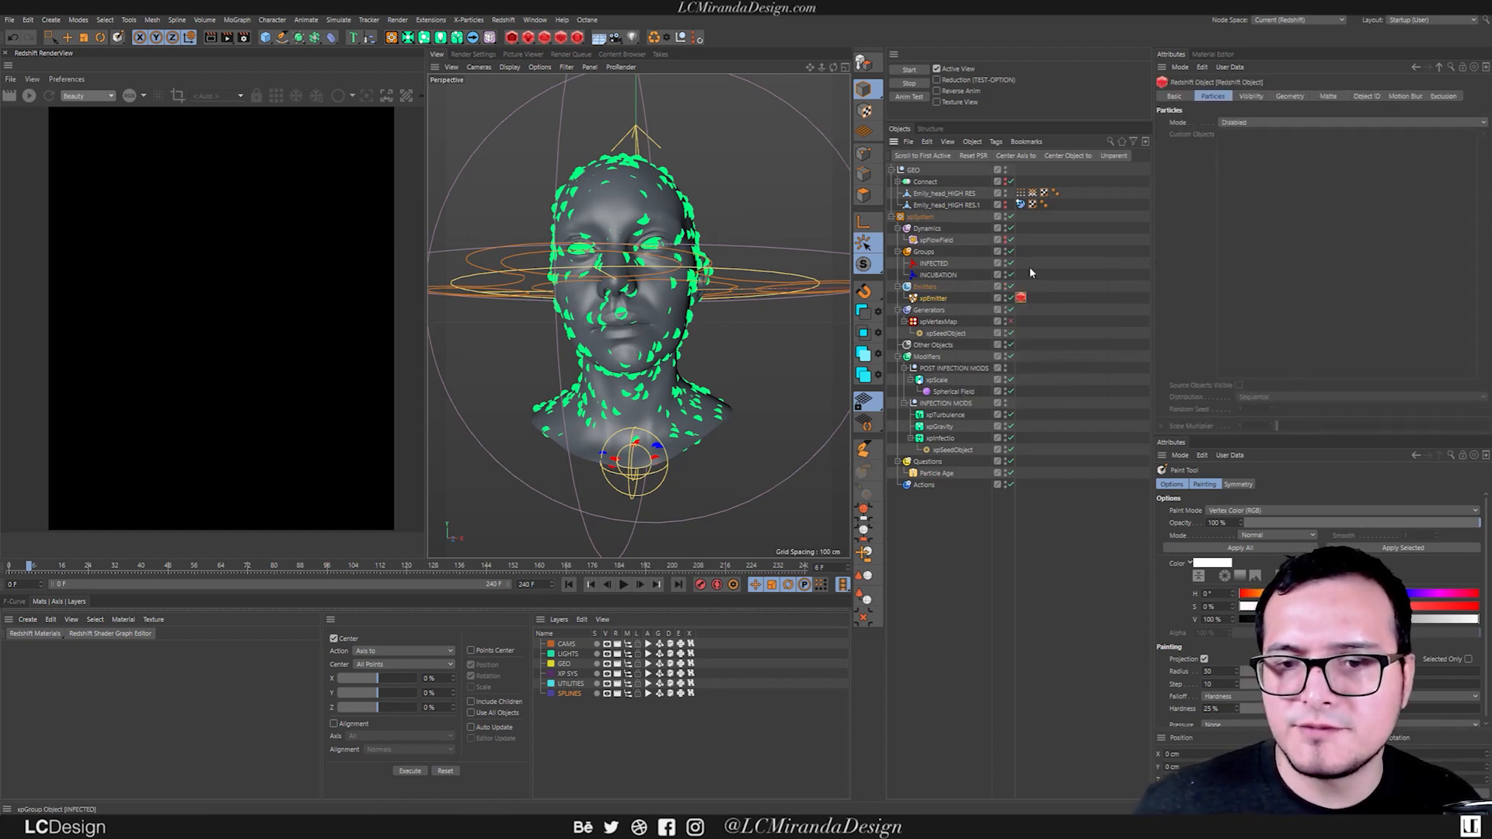
pyautogui.click(1247, 124)
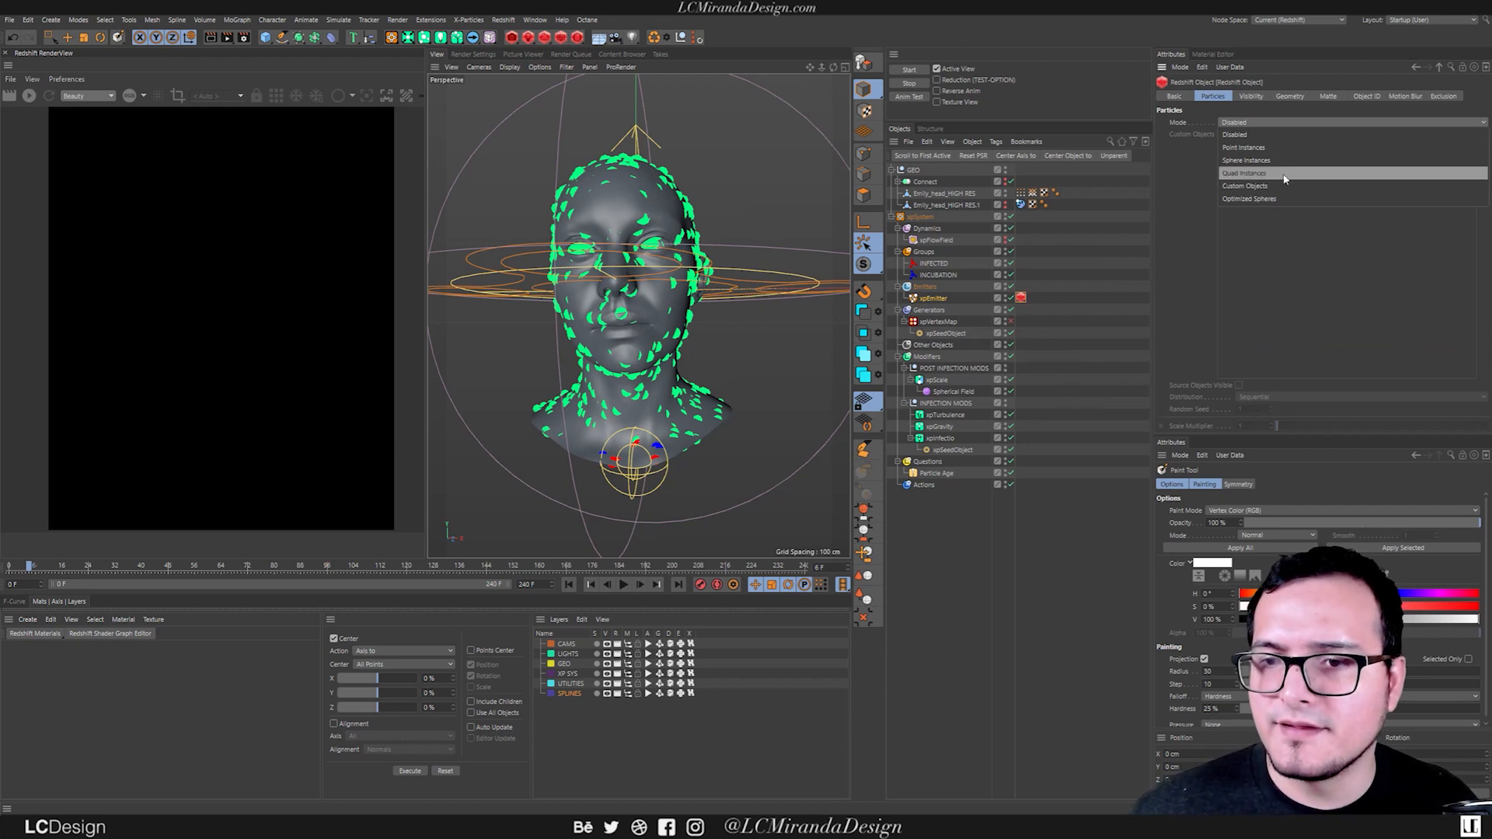
pyautogui.click(1285, 201)
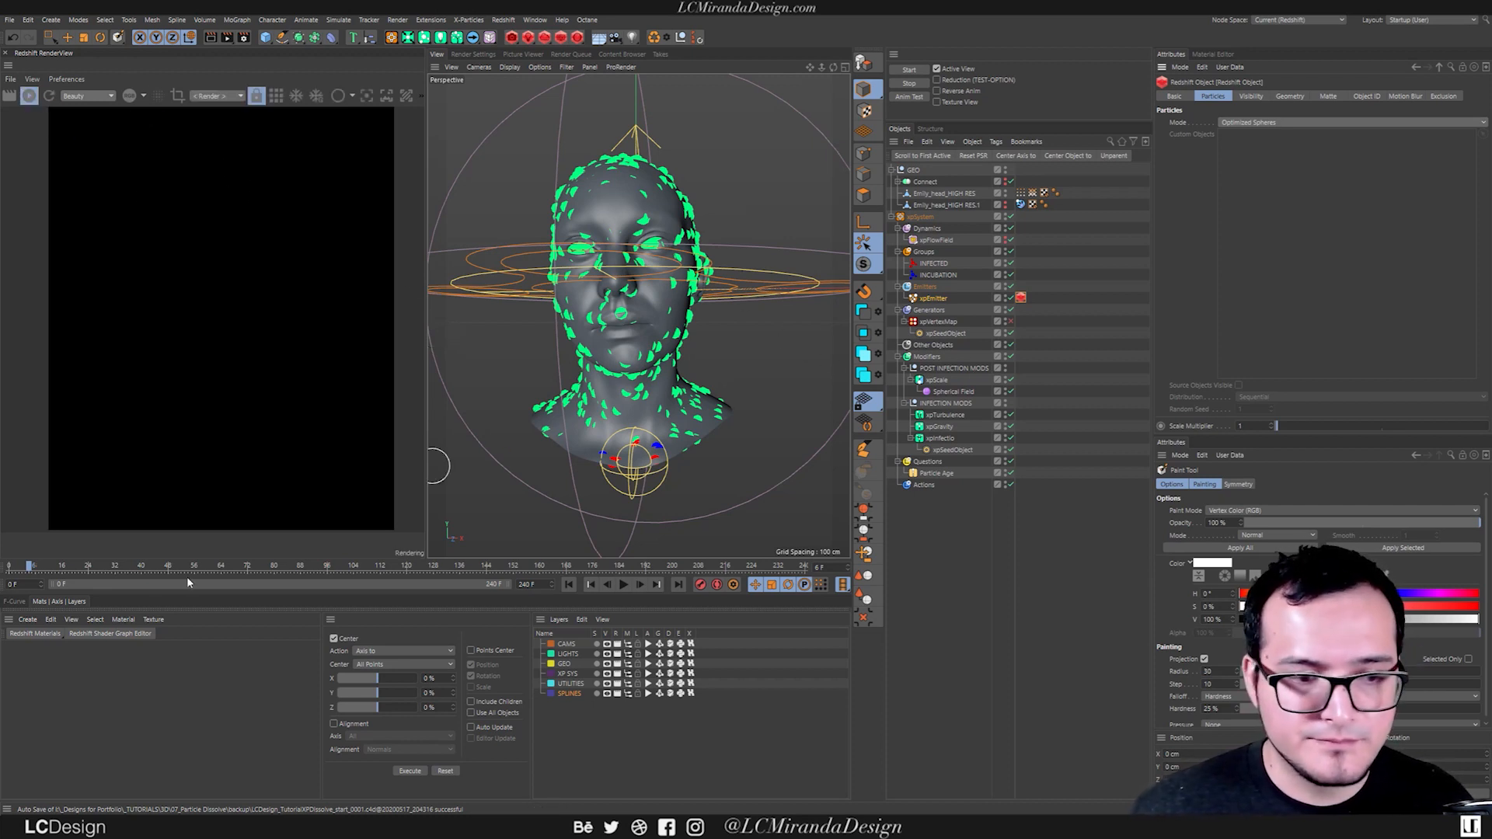
# Run a live Redshift render of the head with its particles, inspect it from the side and stop rendering.
pyautogui.click(1086, 274)
pyautogui.press('e')
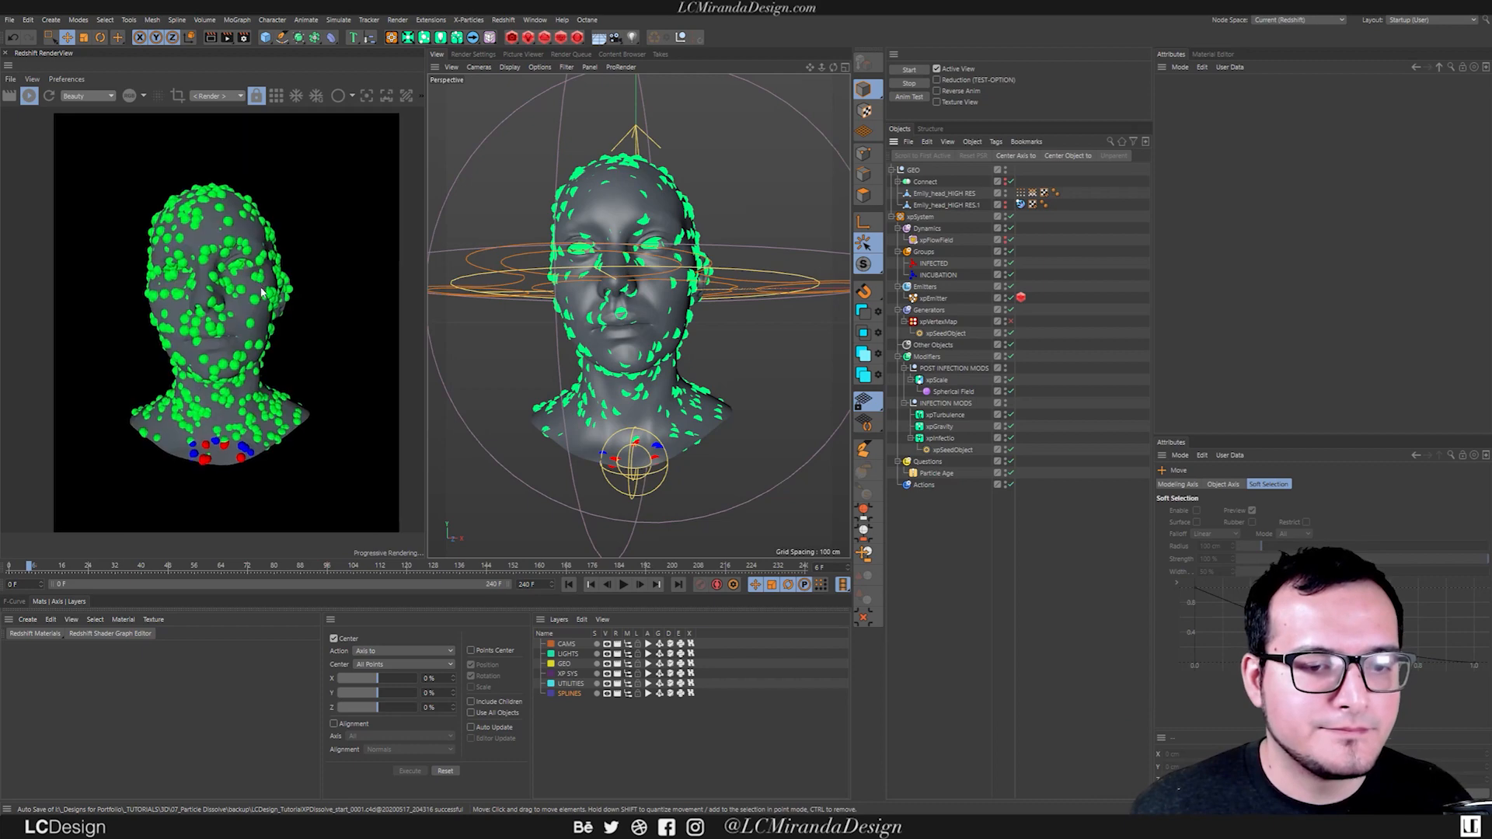
pyautogui.scroll(3, 222, 269)
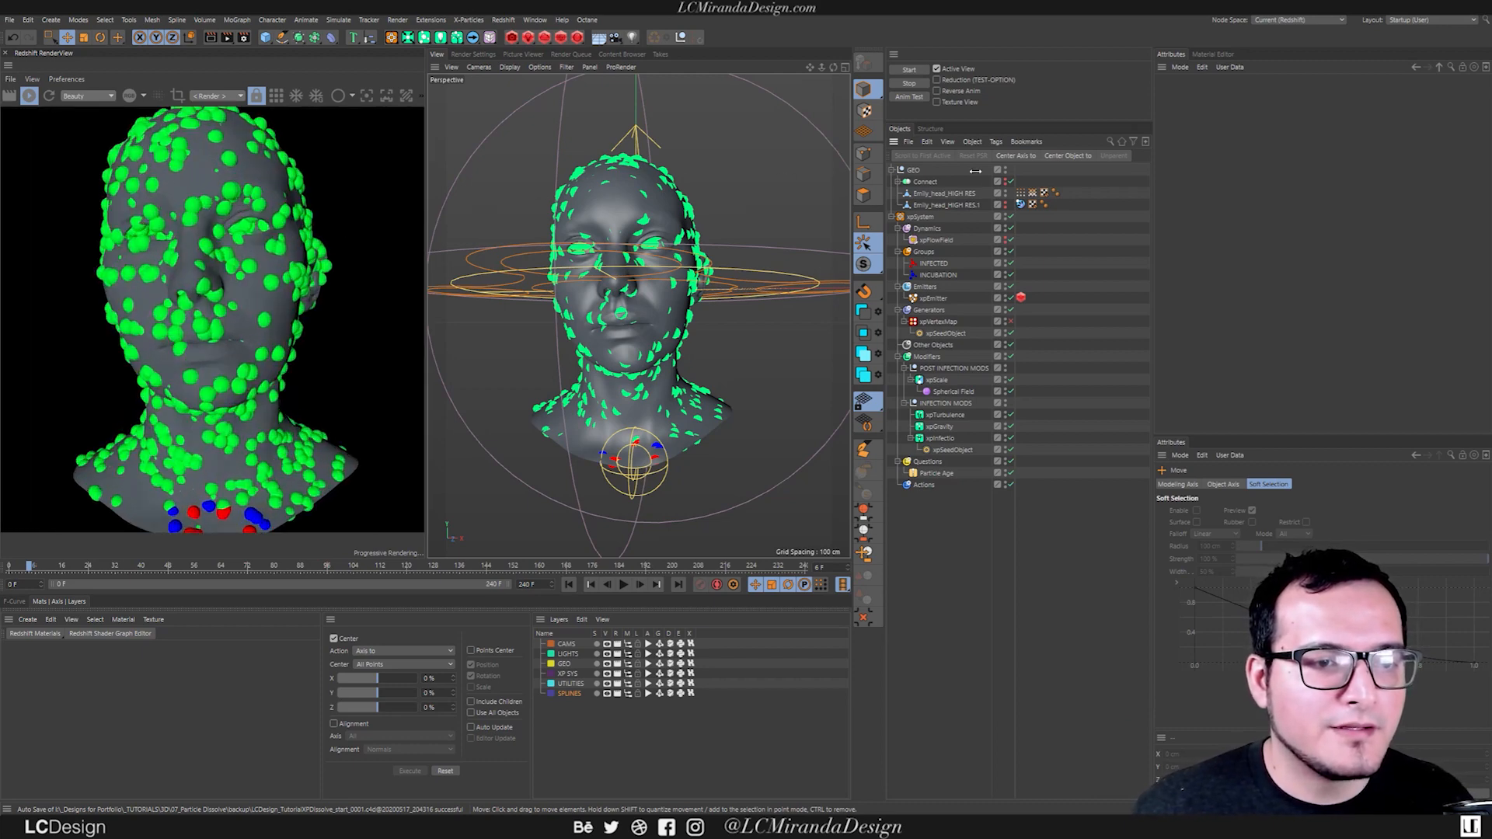
pyautogui.keyDown('alt'); pyautogui.moveTo(563, 269); pyautogui.dragTo(659, 276); pyautogui.keyUp('alt')
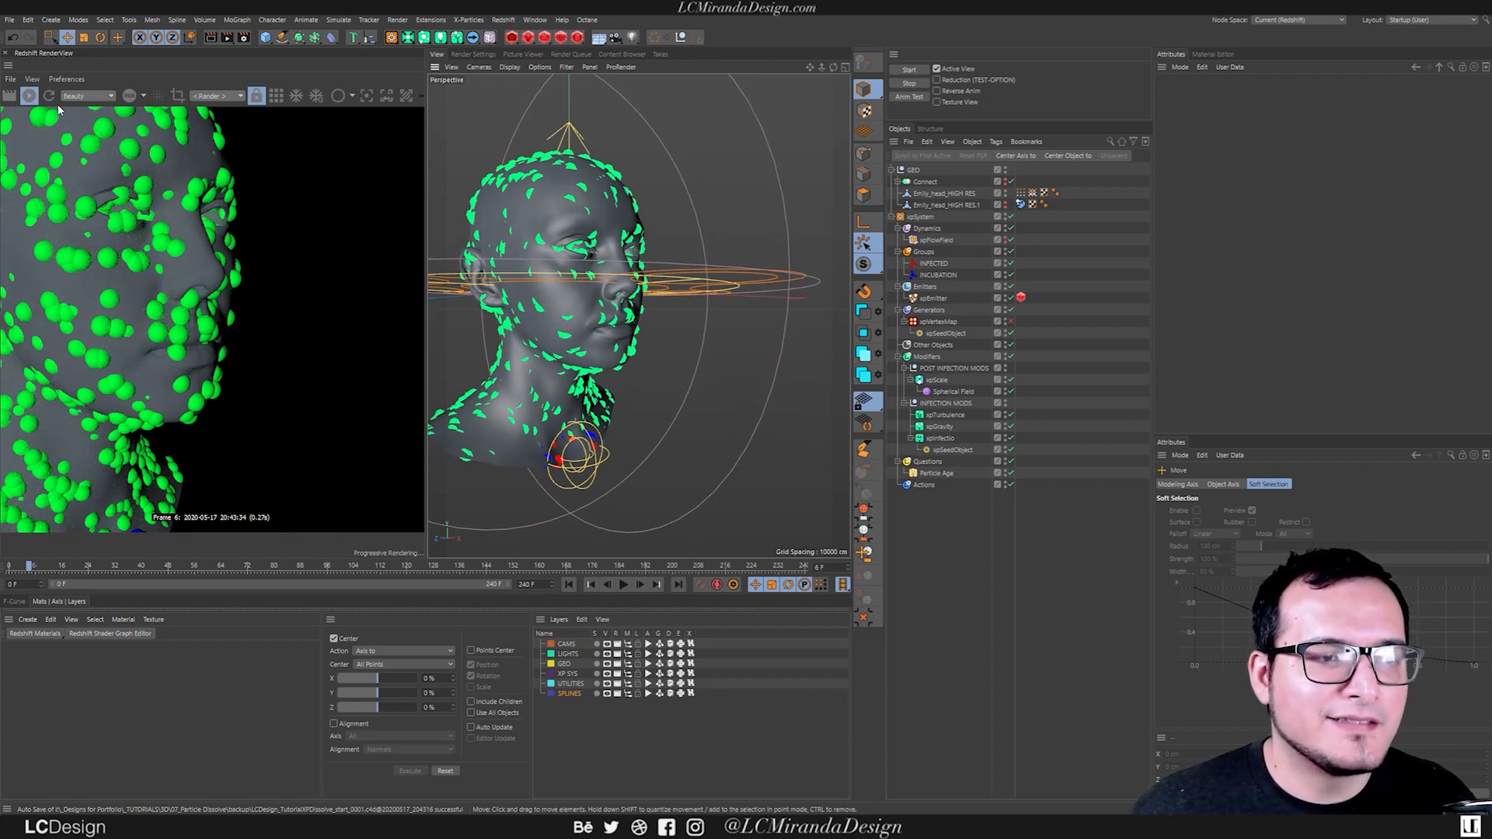
pyautogui.click(31, 96)
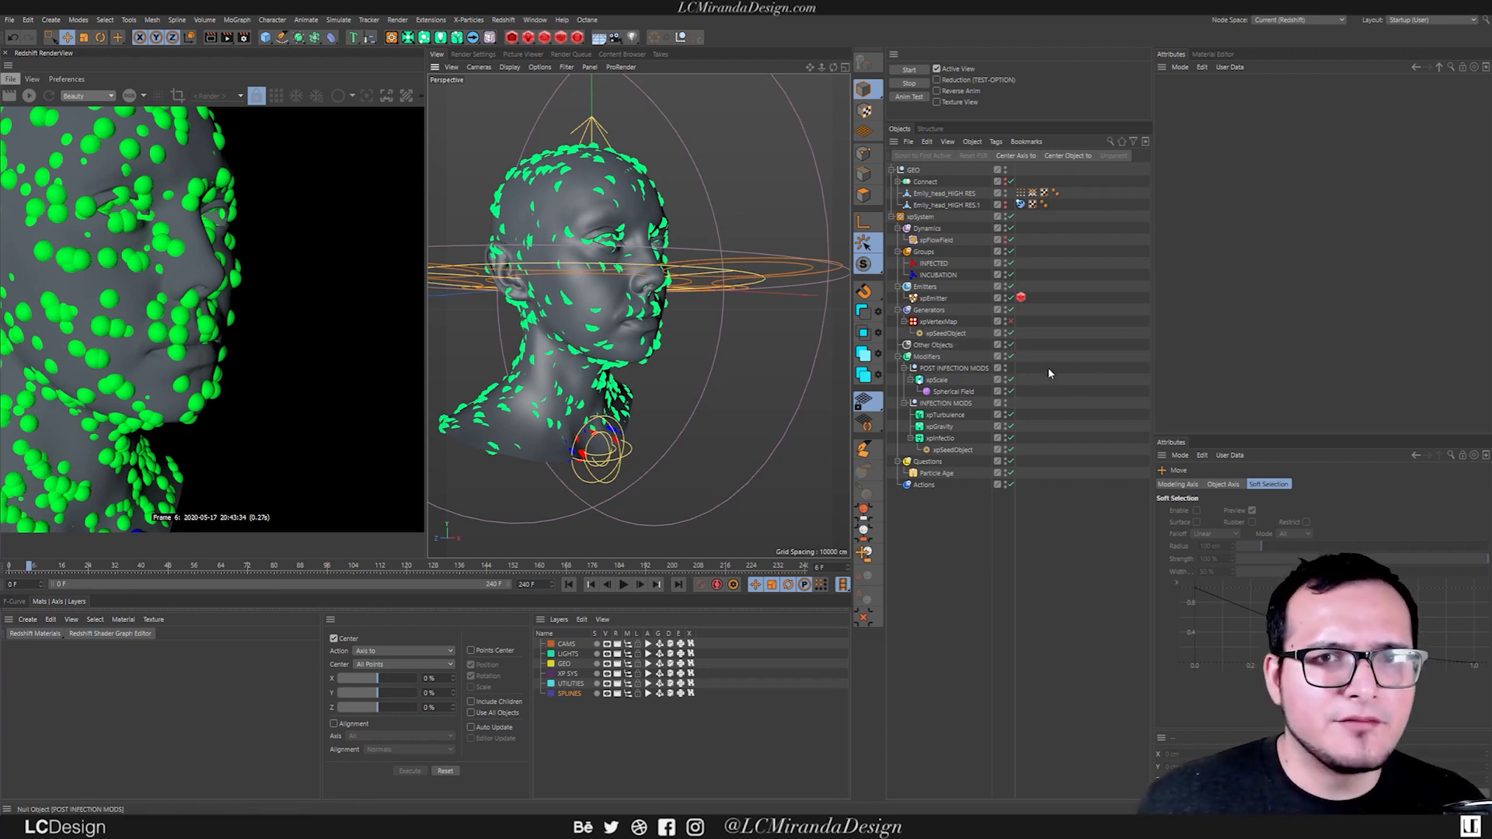
# Display the xpEmitter's emission settings to examine its basic particle data.
pyautogui.click(933, 299)
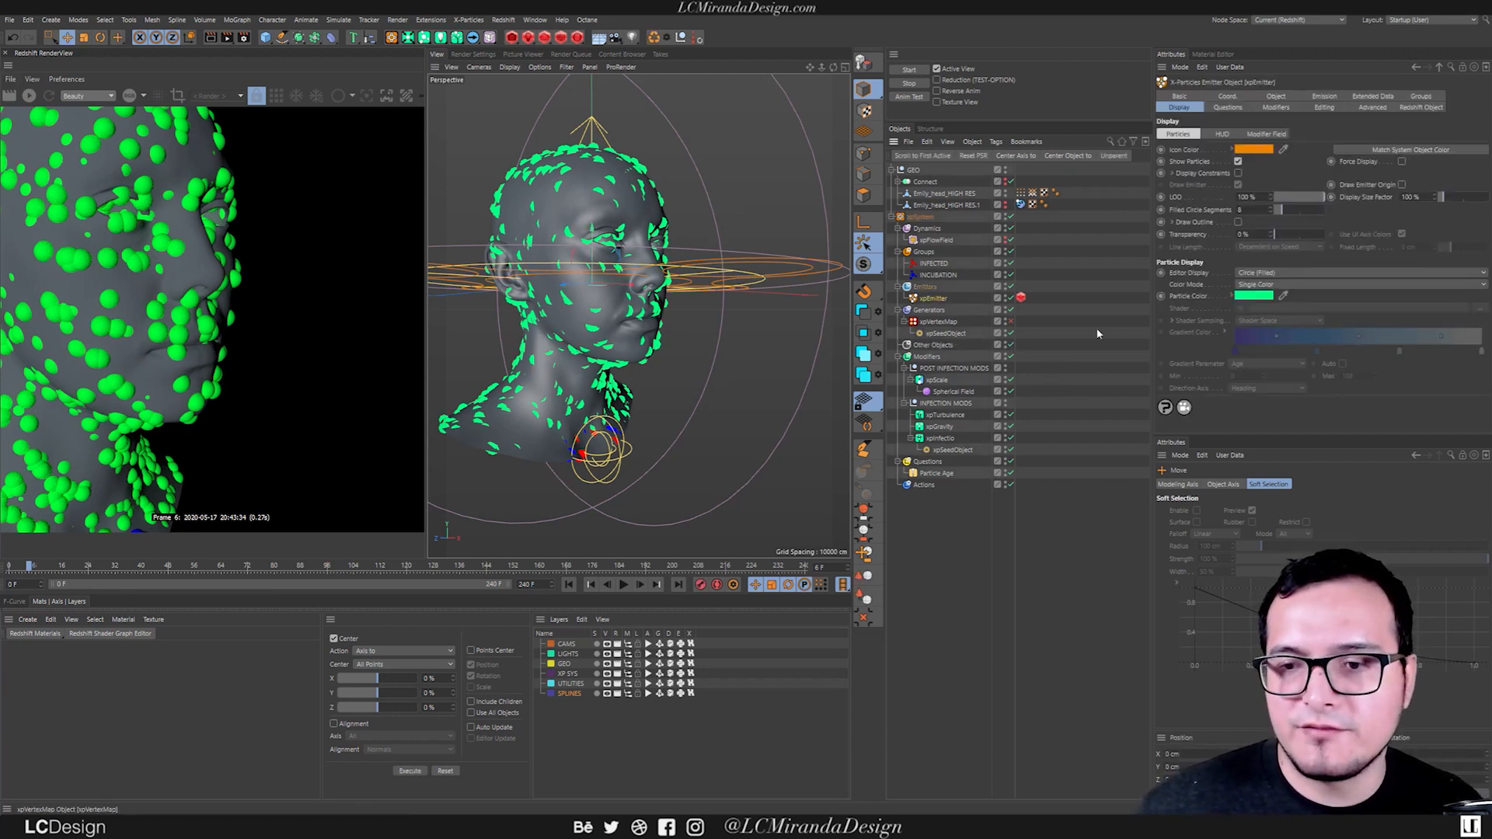
pyautogui.click(1282, 96)
pyautogui.click(1325, 96)
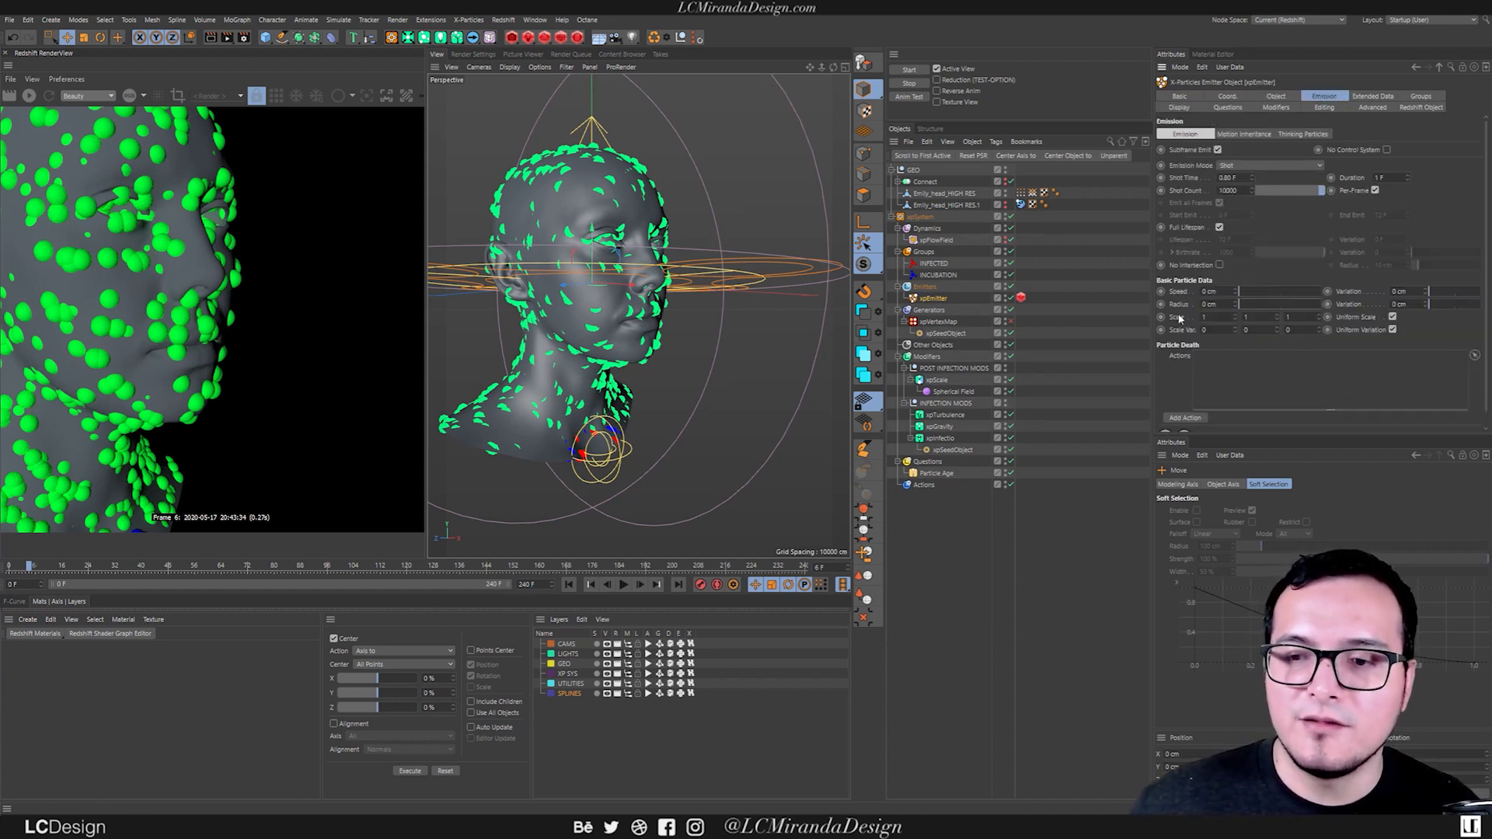
# Replay the simulation from the start to frame 19 and live-render the particles around the neck.
pyautogui.click(569, 584)
pyautogui.click(624, 584)
pyautogui.click(624, 584)
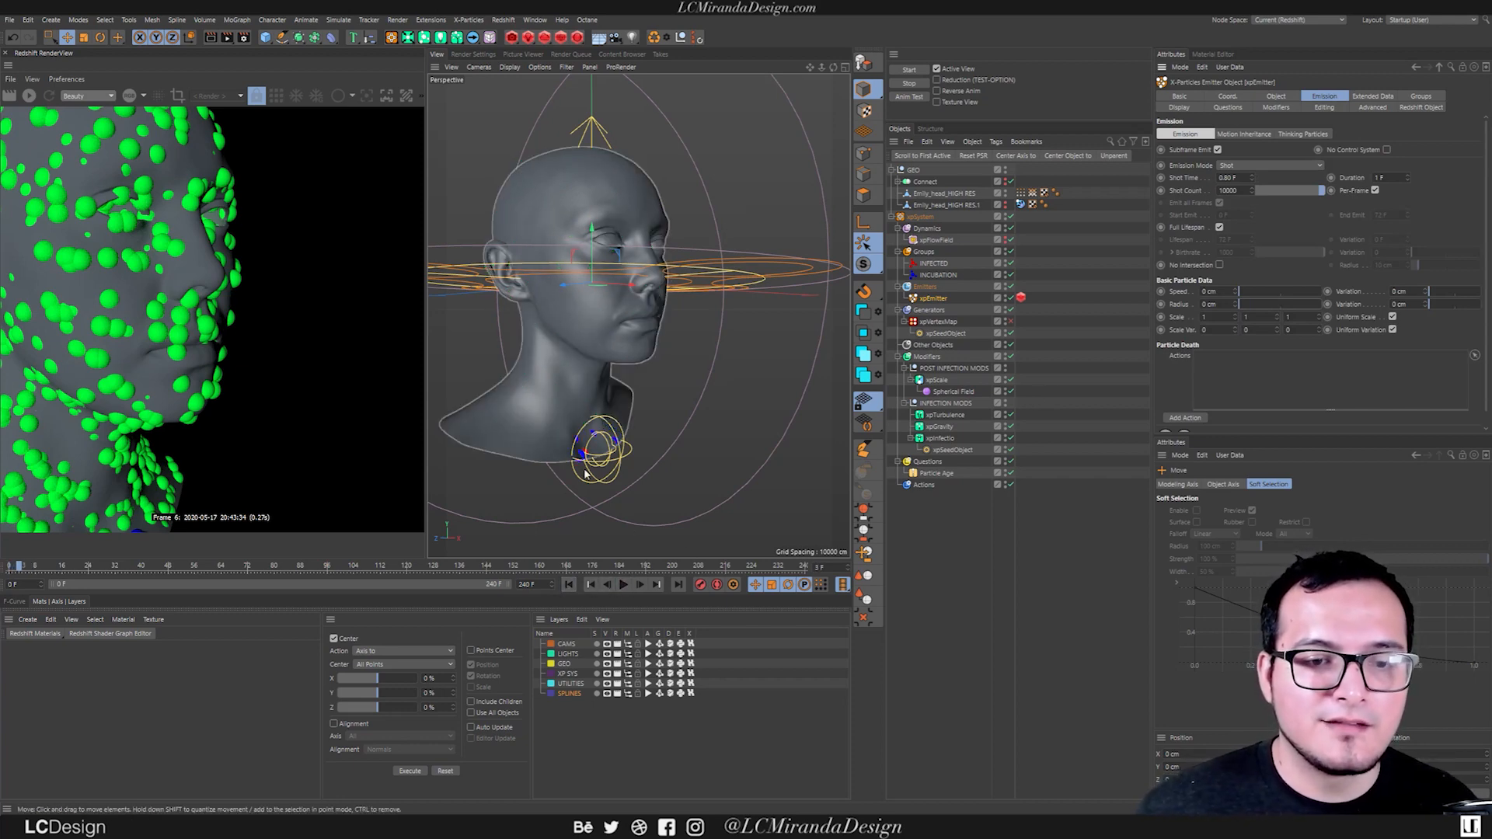
pyautogui.scroll(10, 585, 474)
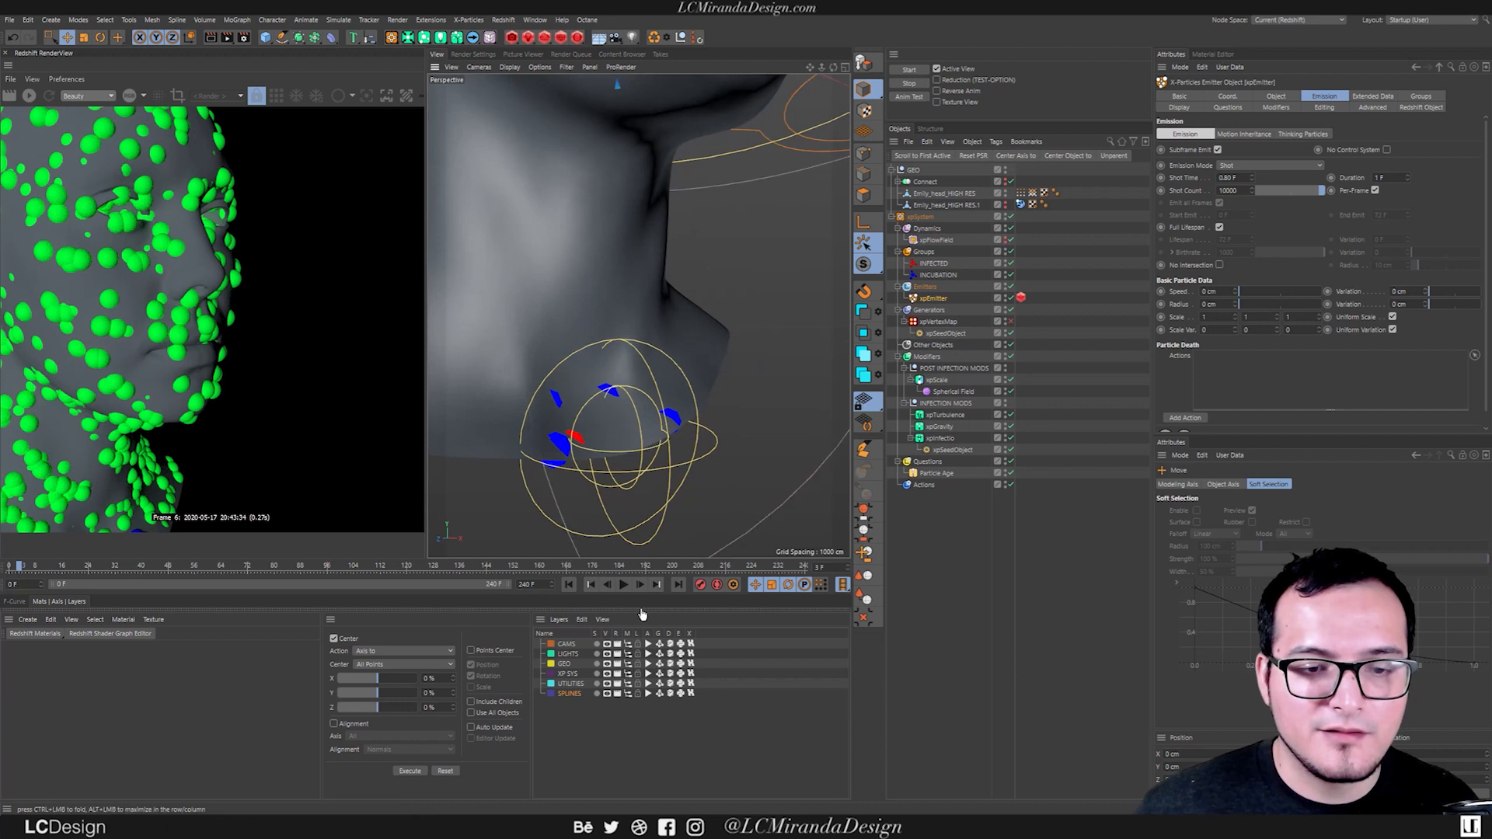
pyautogui.click(624, 584)
pyautogui.click(624, 584)
pyautogui.scroll(-6, 633, 357)
pyautogui.click(29, 95)
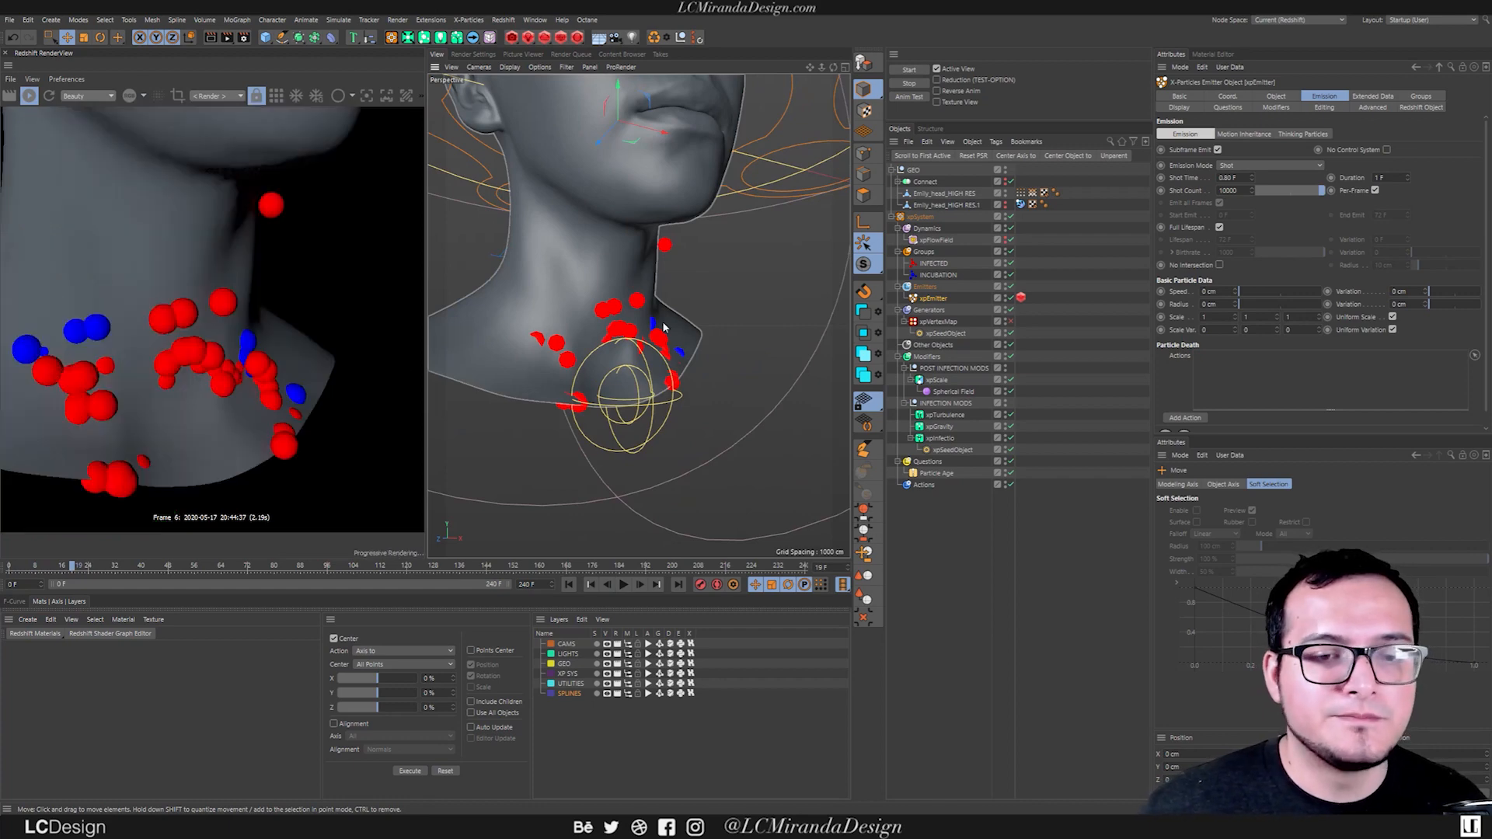
pyautogui.scroll(-10, 635, 317)
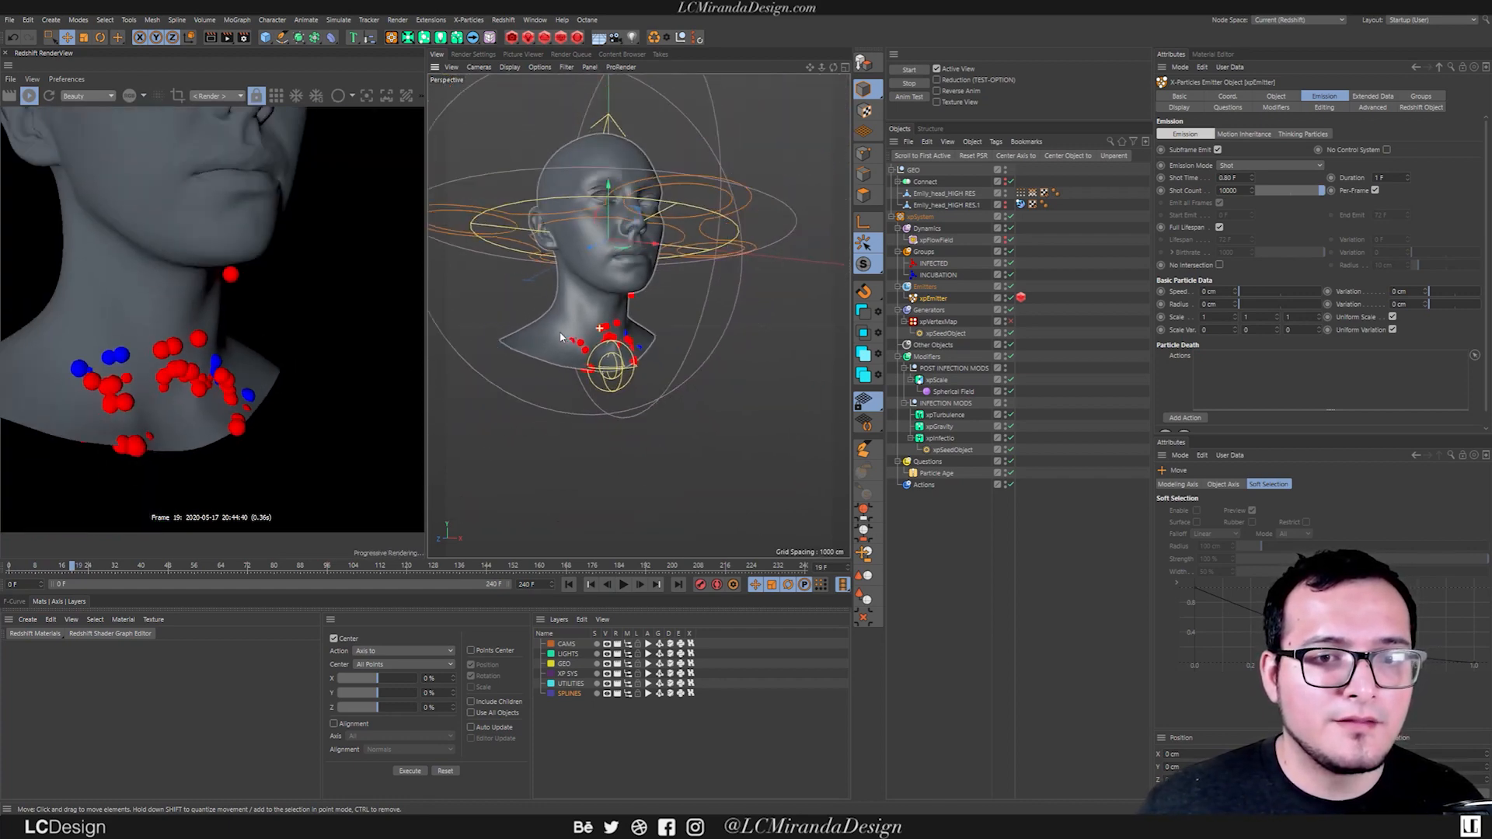
pyautogui.keyDown('alt'); pyautogui.moveTo(601, 283); pyautogui.dragTo(610, 337, button='middle'); pyautogui.keyUp('alt')
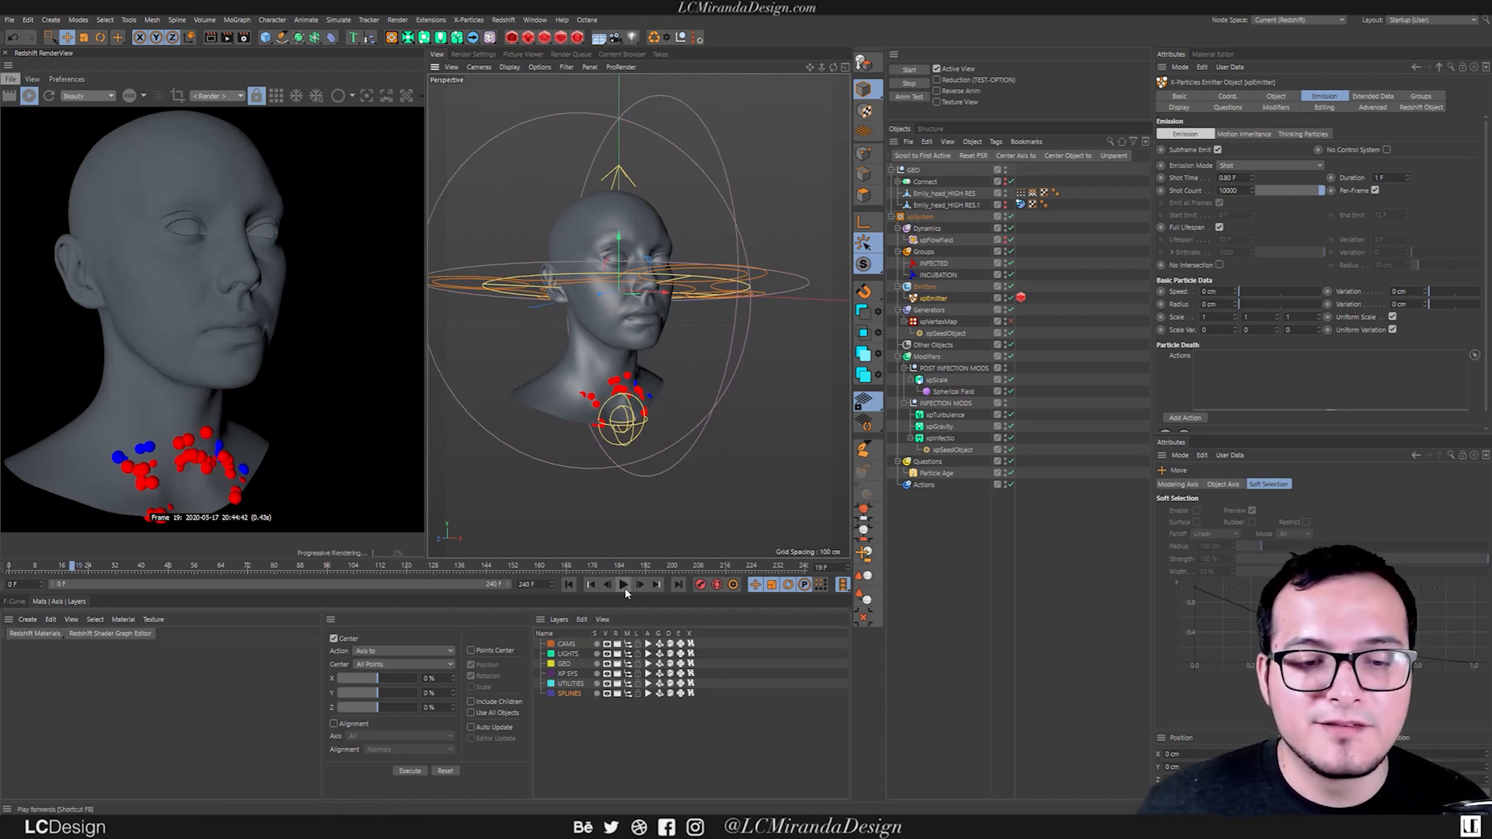
pyautogui.click(29, 95)
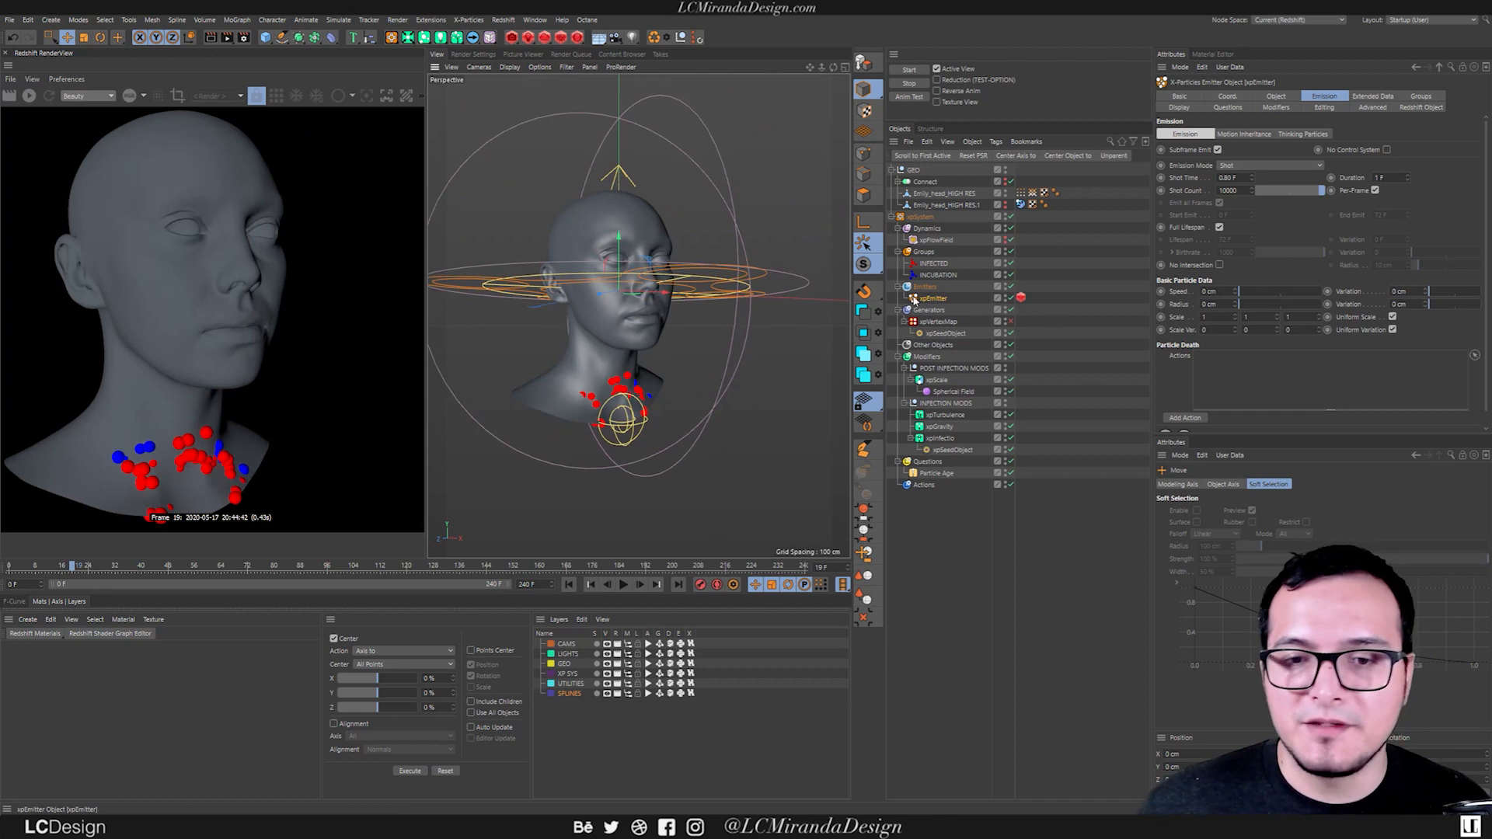
# Review the emission radius of the INCUBATION and INFECTED groups and play the simulation to frame 37 to compare particle sizes.
pyautogui.click(942, 276)
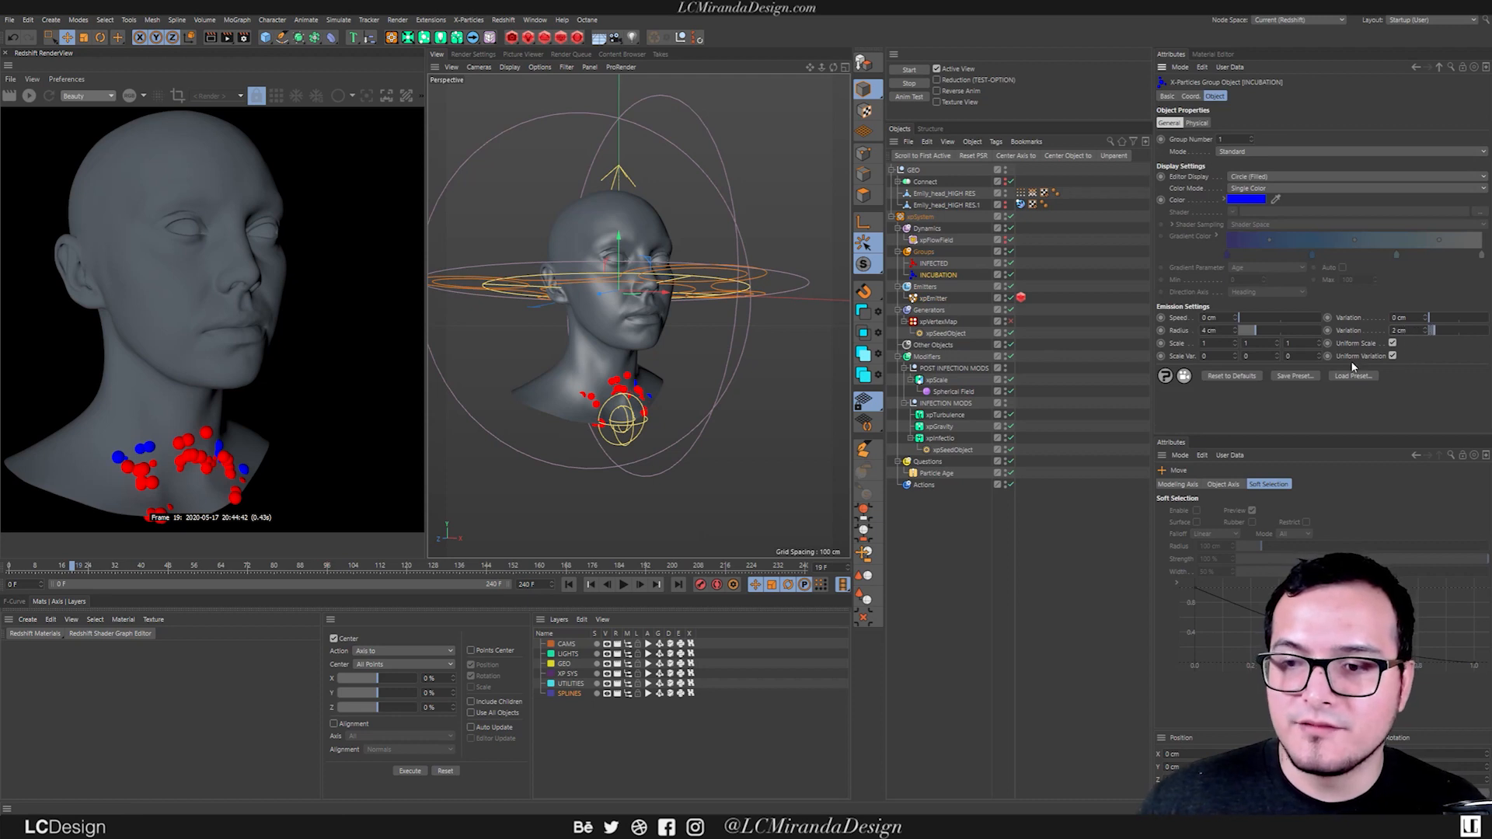
pyautogui.click(933, 263)
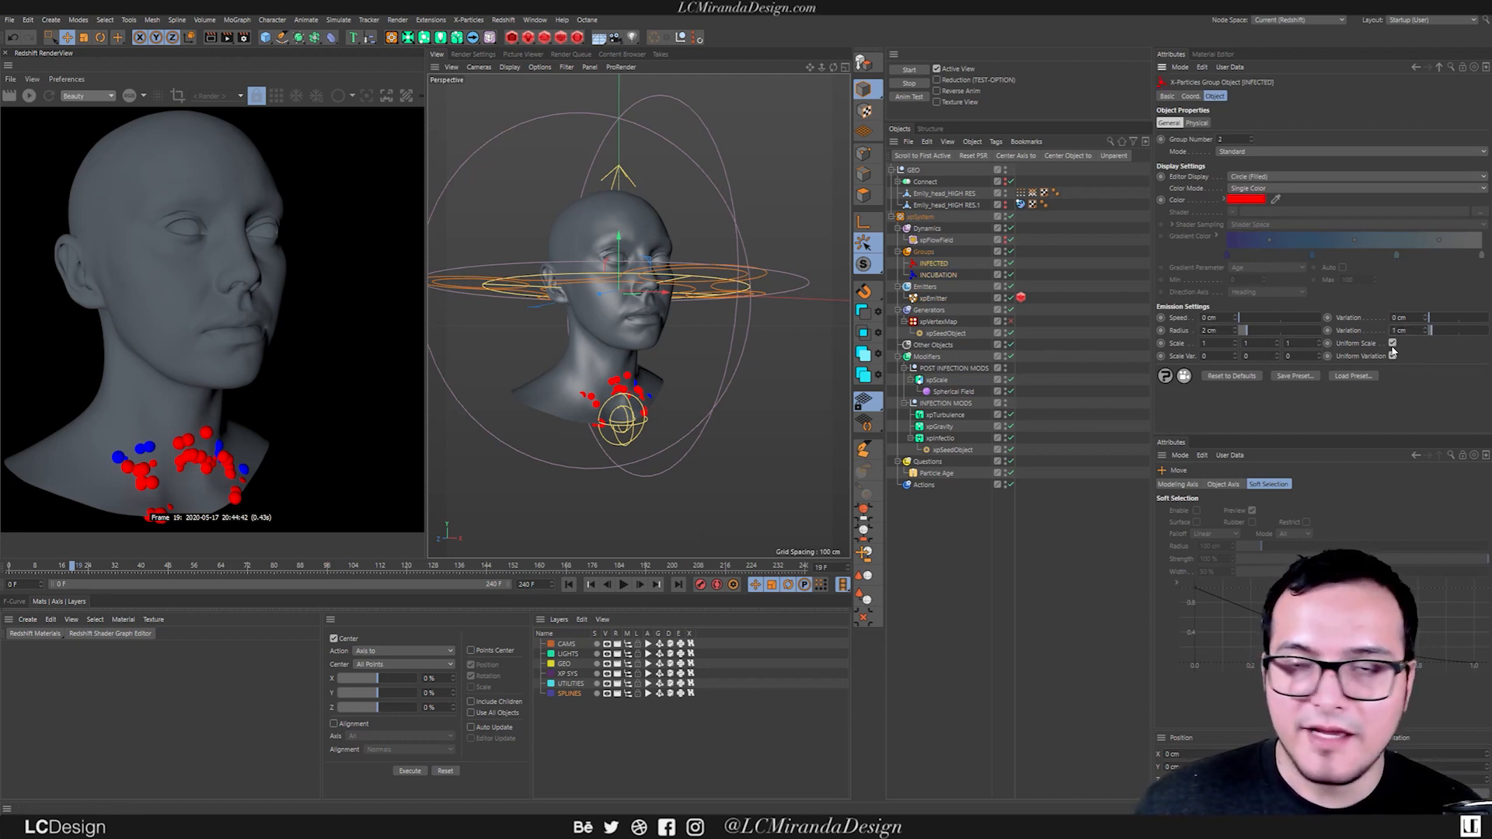
pyautogui.click(569, 584)
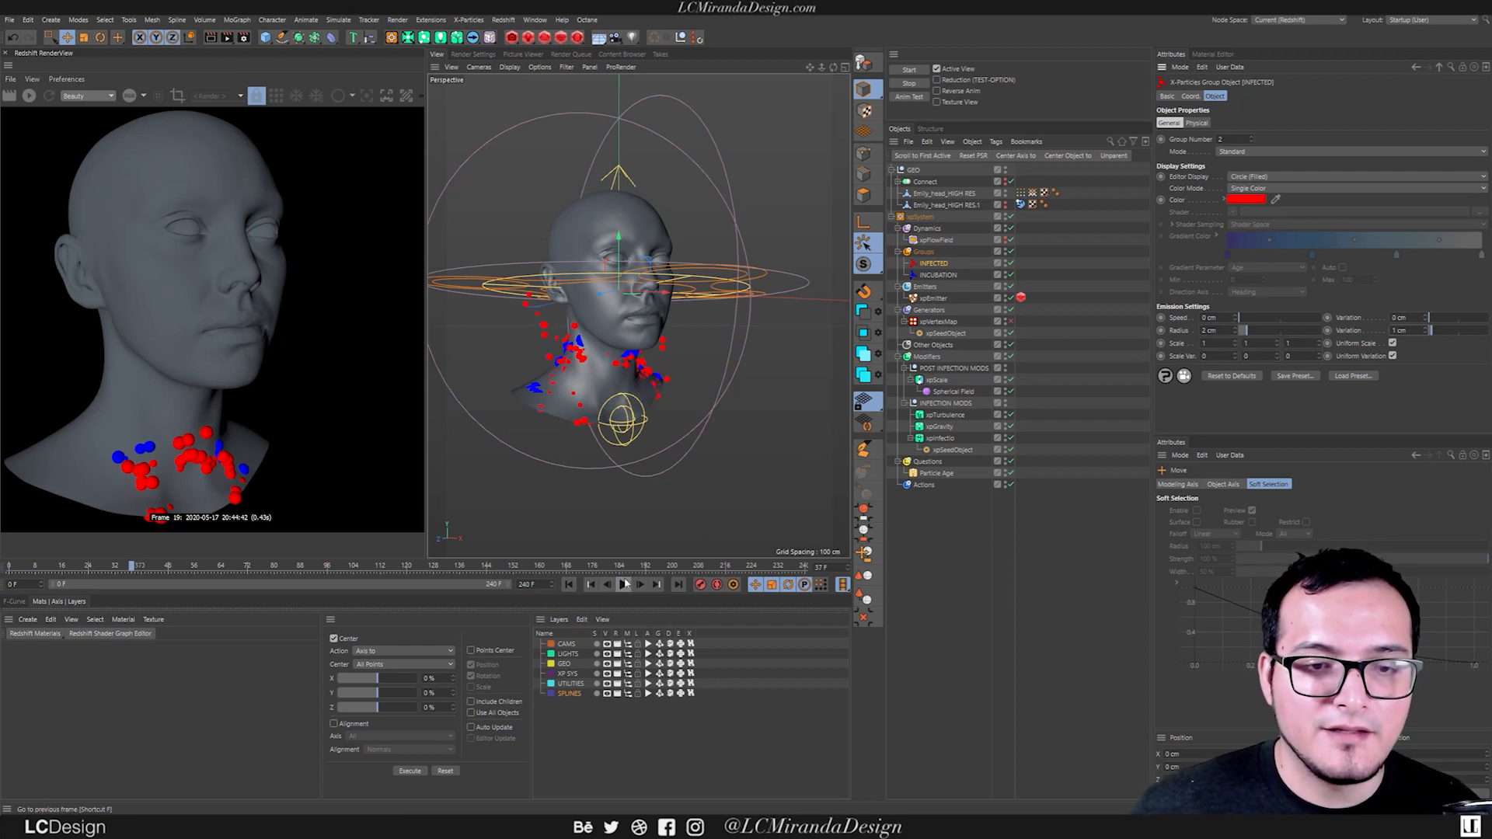
pyautogui.click(622, 584)
pyautogui.keyDown('alt'); pyautogui.moveTo(544, 372); pyautogui.dragTo(650, 374); pyautogui.keyUp('alt')
pyautogui.scroll(8, 560, 360)
pyautogui.scroll(-2, 670, 265)
pyautogui.keyDown('alt'); pyautogui.moveTo(669, 265); pyautogui.dragTo(614, 298); pyautogui.keyUp('alt')
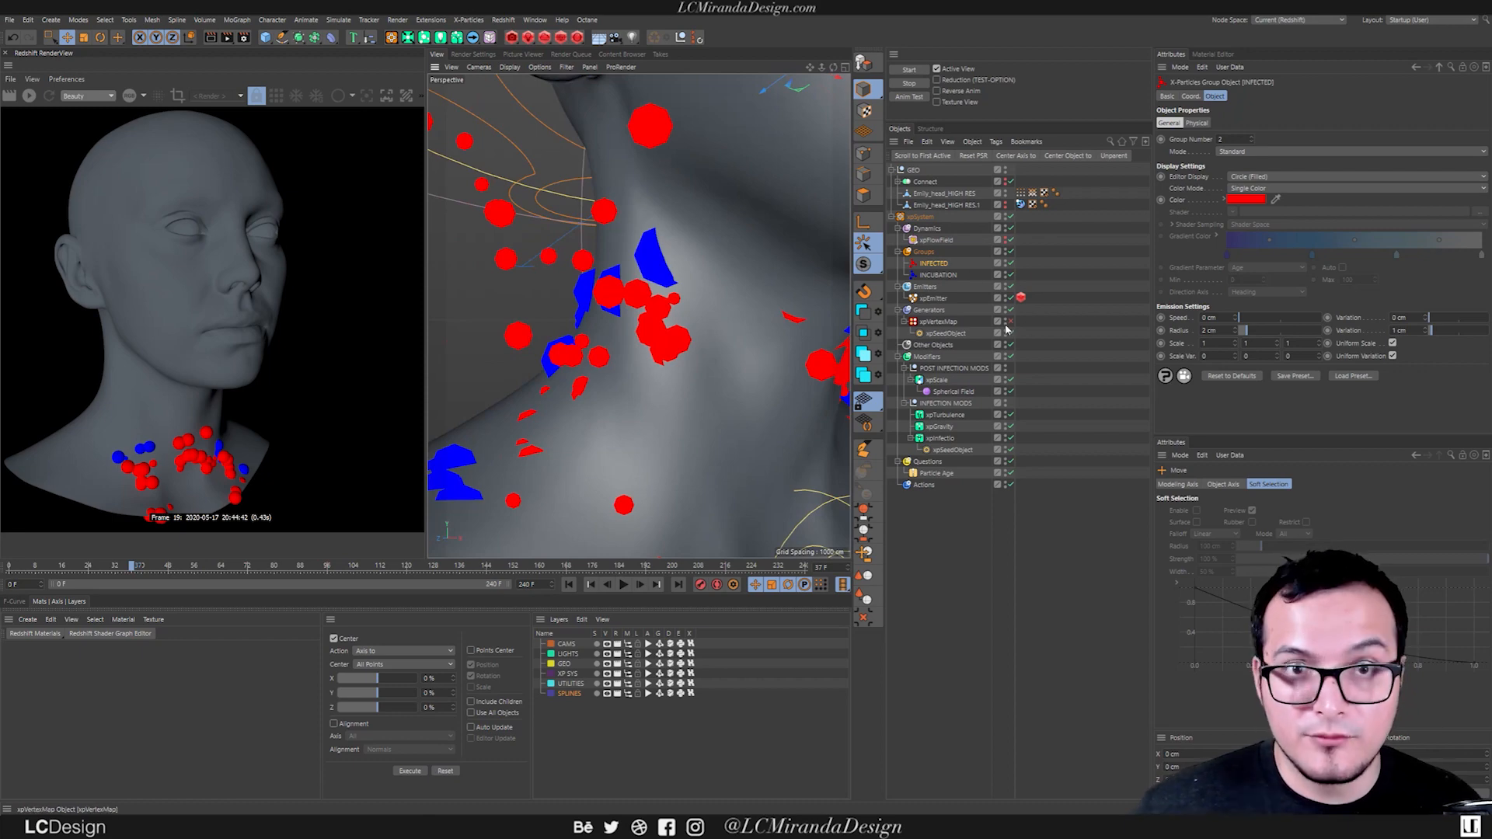
# Hide the Emily_head_HIGH RES mesh in the viewport and compare the particles with the INCUBATION group's settings.
pyautogui.click(1005, 194)
pyautogui.scroll(-5, 782, 365)
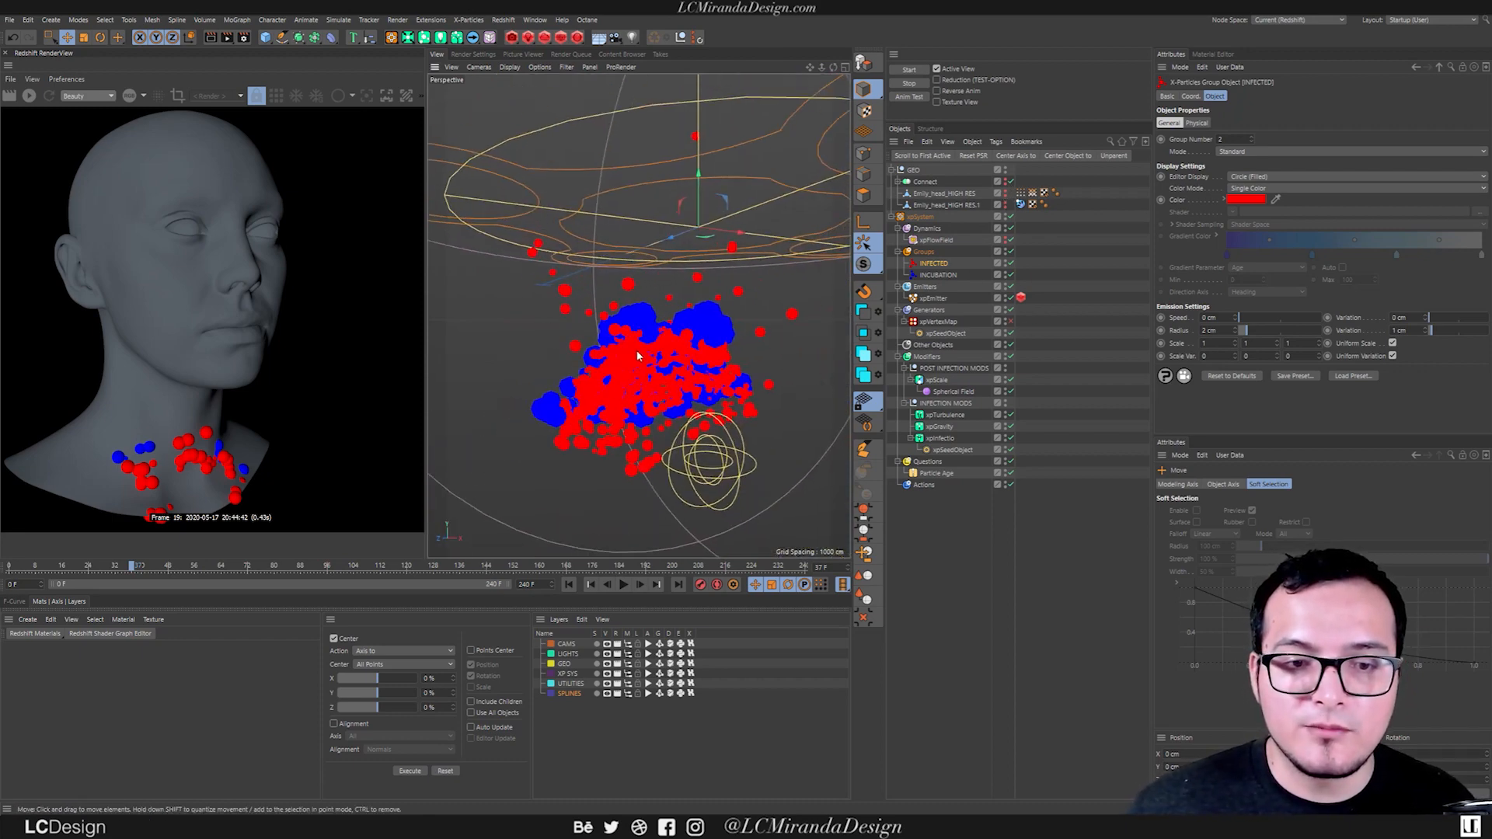
pyautogui.keyDown('alt'); pyautogui.moveTo(781, 365); pyautogui.dragTo(672, 329); pyautogui.keyUp('alt')
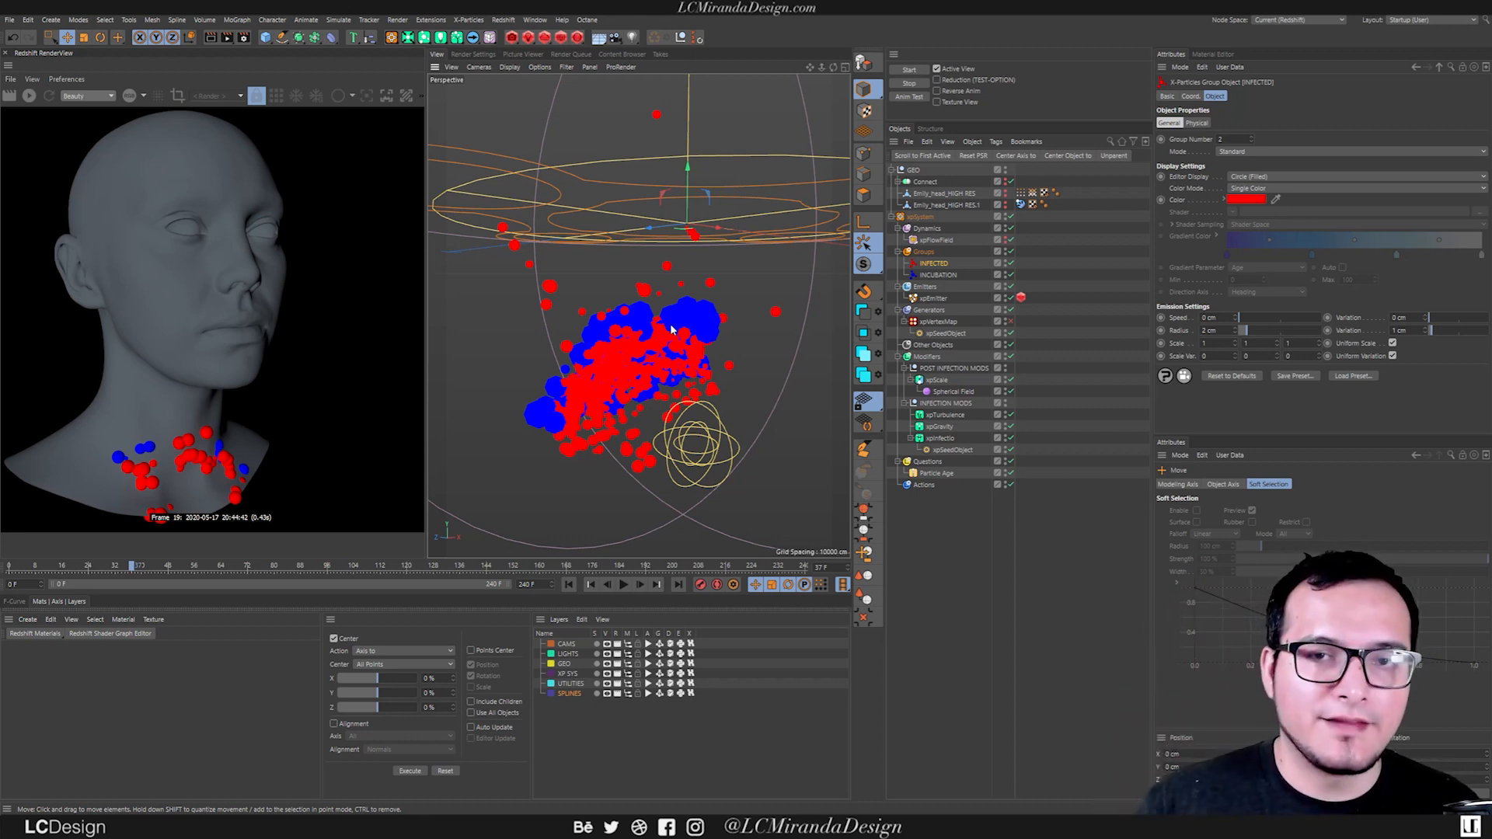
pyautogui.click(940, 275)
pyautogui.keyDown('alt'); pyautogui.moveTo(657, 361); pyautogui.dragTo(757, 322); pyautogui.keyUp('alt')
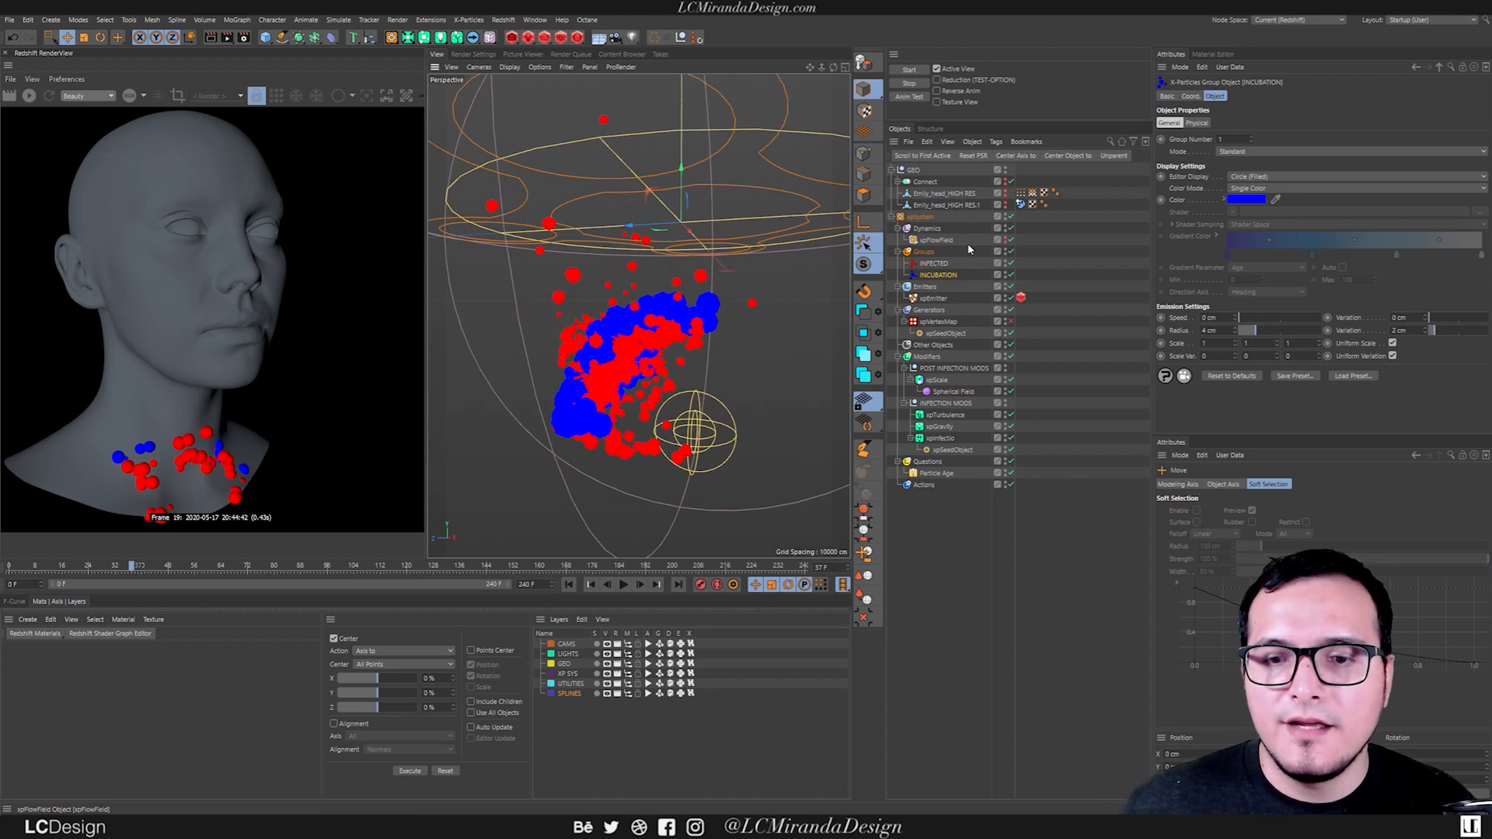
# Set the INFECTED group's color mode to Gradient (Parameter) and play the simulation.
pyautogui.click(934, 264)
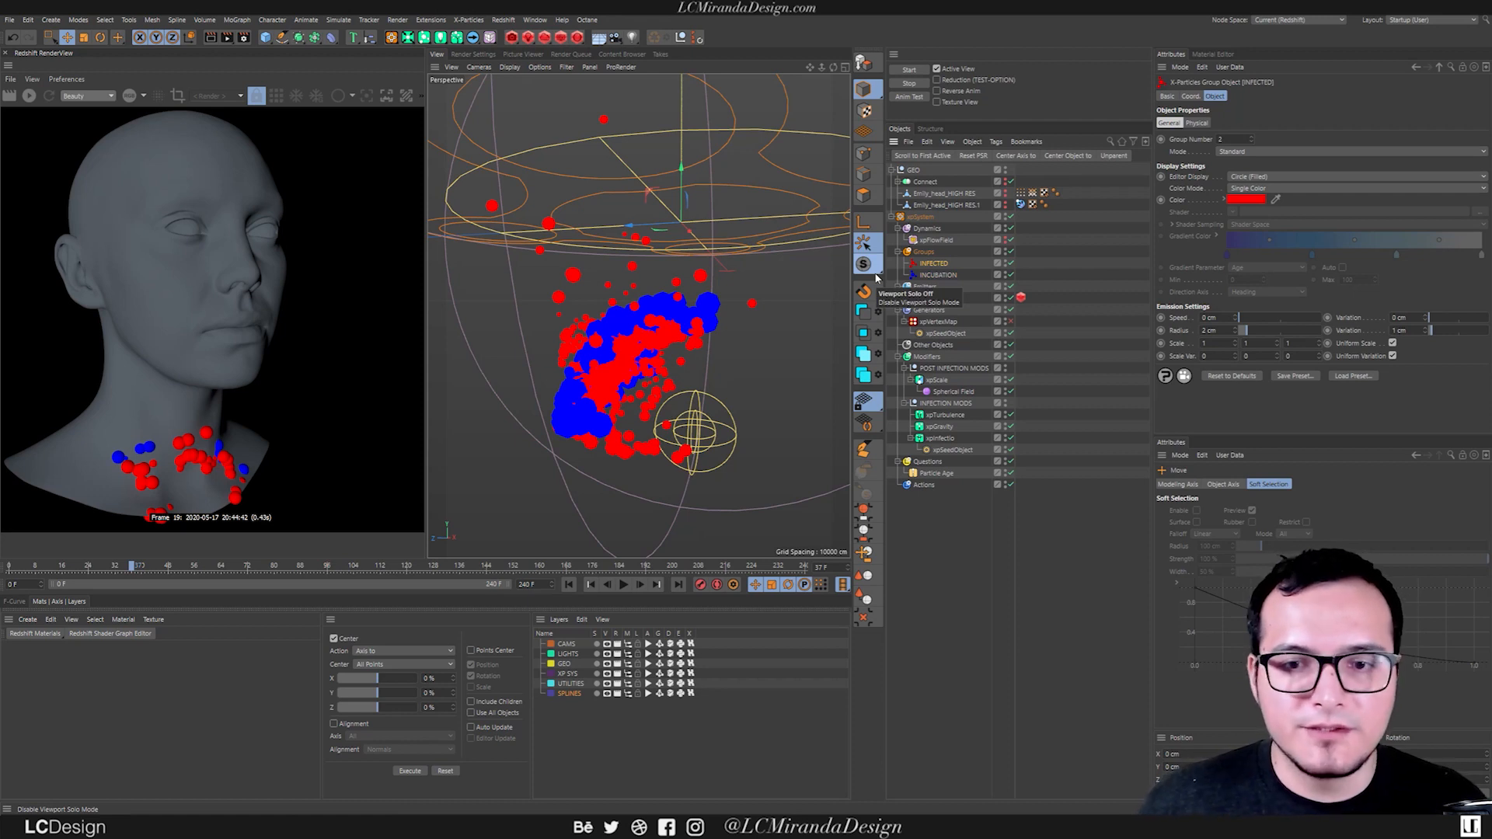
pyautogui.click(1258, 189)
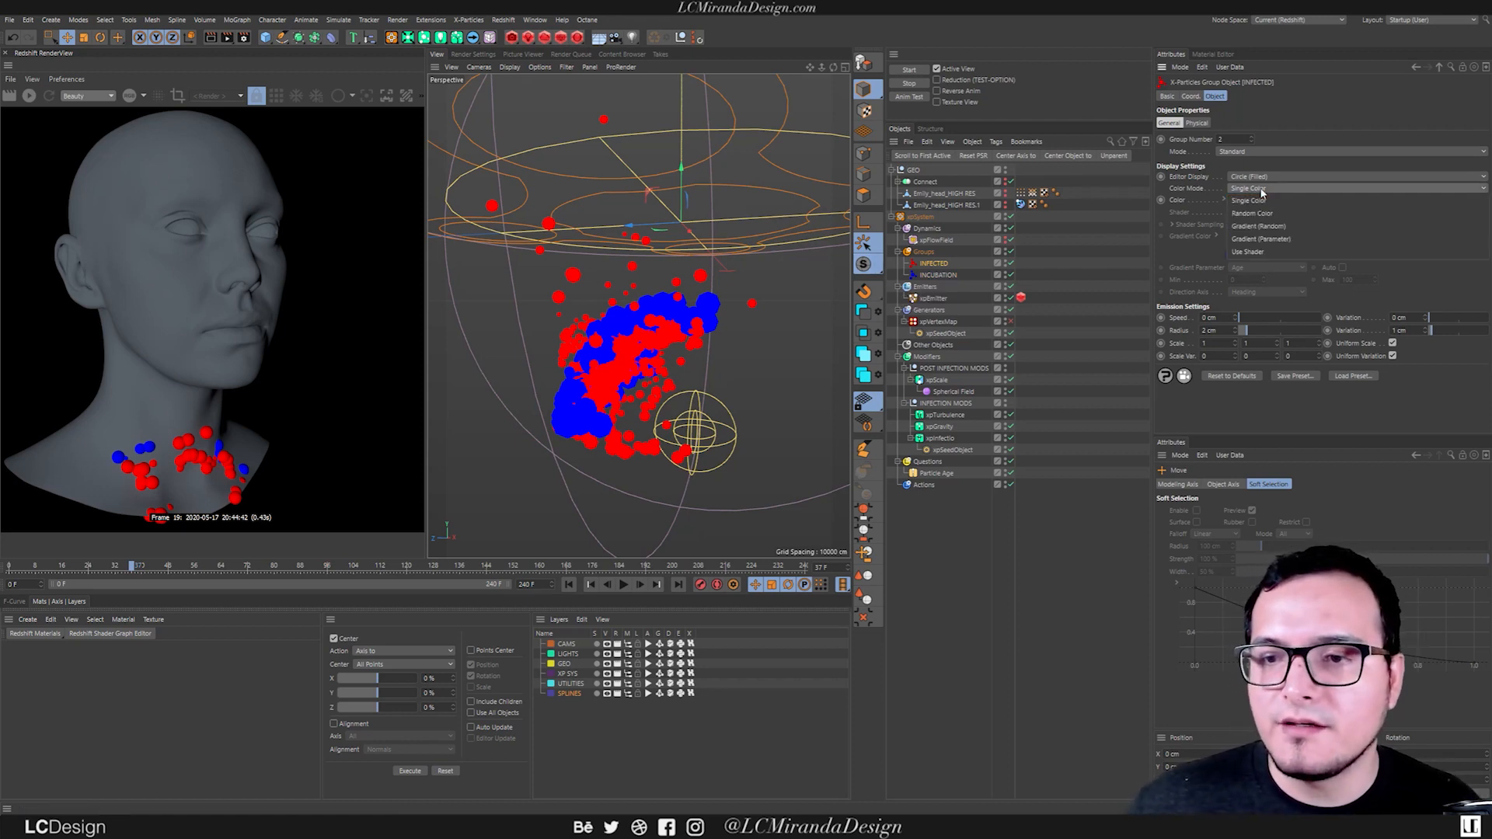
pyautogui.click(1296, 240)
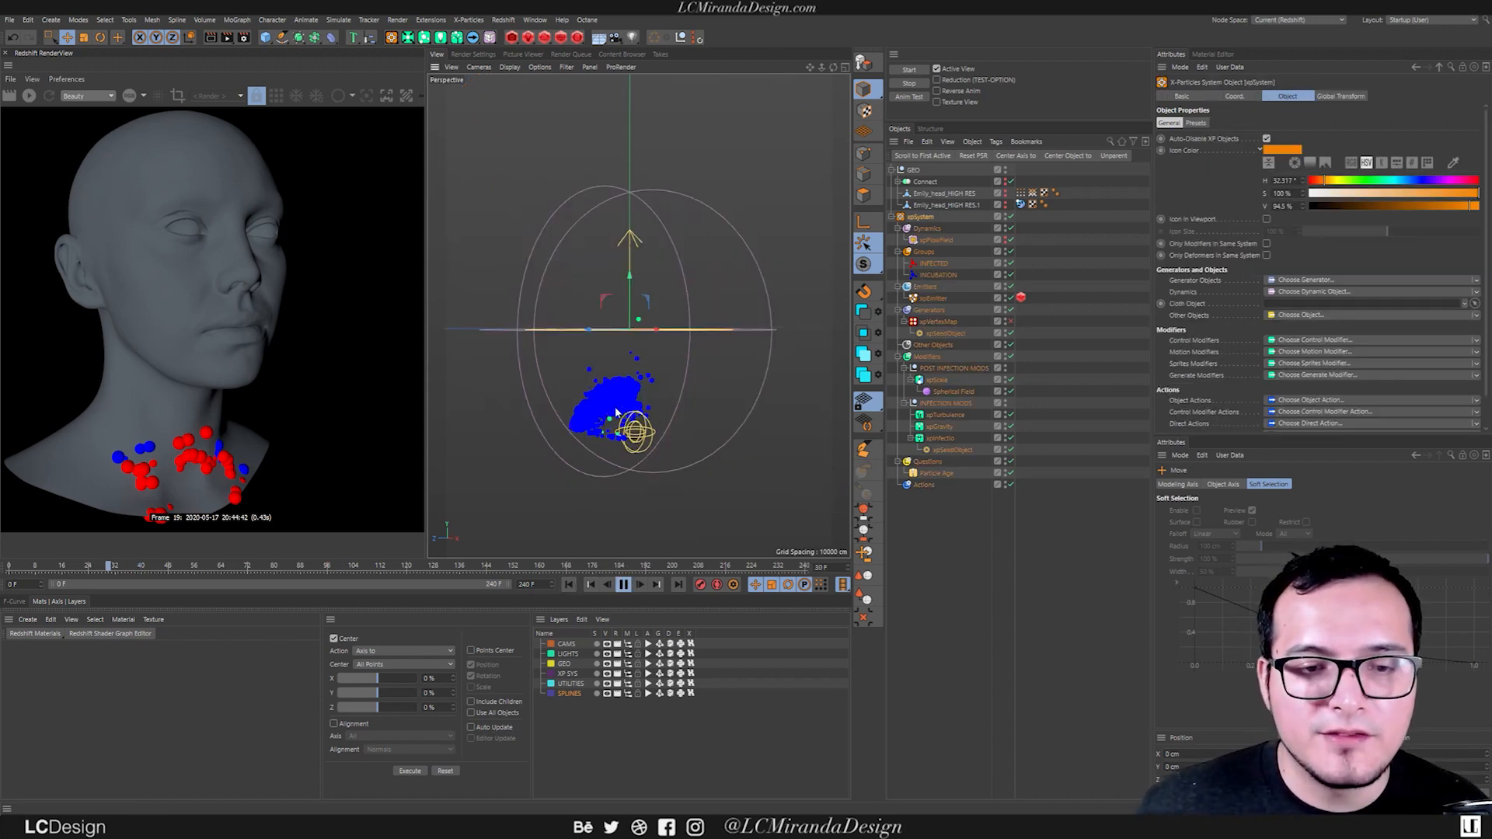
pyautogui.scroll(6, 614, 408)
pyautogui.moveTo(644, 405)
pyautogui.keyDown('alt'); pyautogui.mouseDown()
pyautogui.moveTo(636, 432)
pyautogui.moveTo(657, 385)
pyautogui.mouseUp(); pyautogui.keyUp('alt')
pyautogui.scroll(-6, 658, 384)
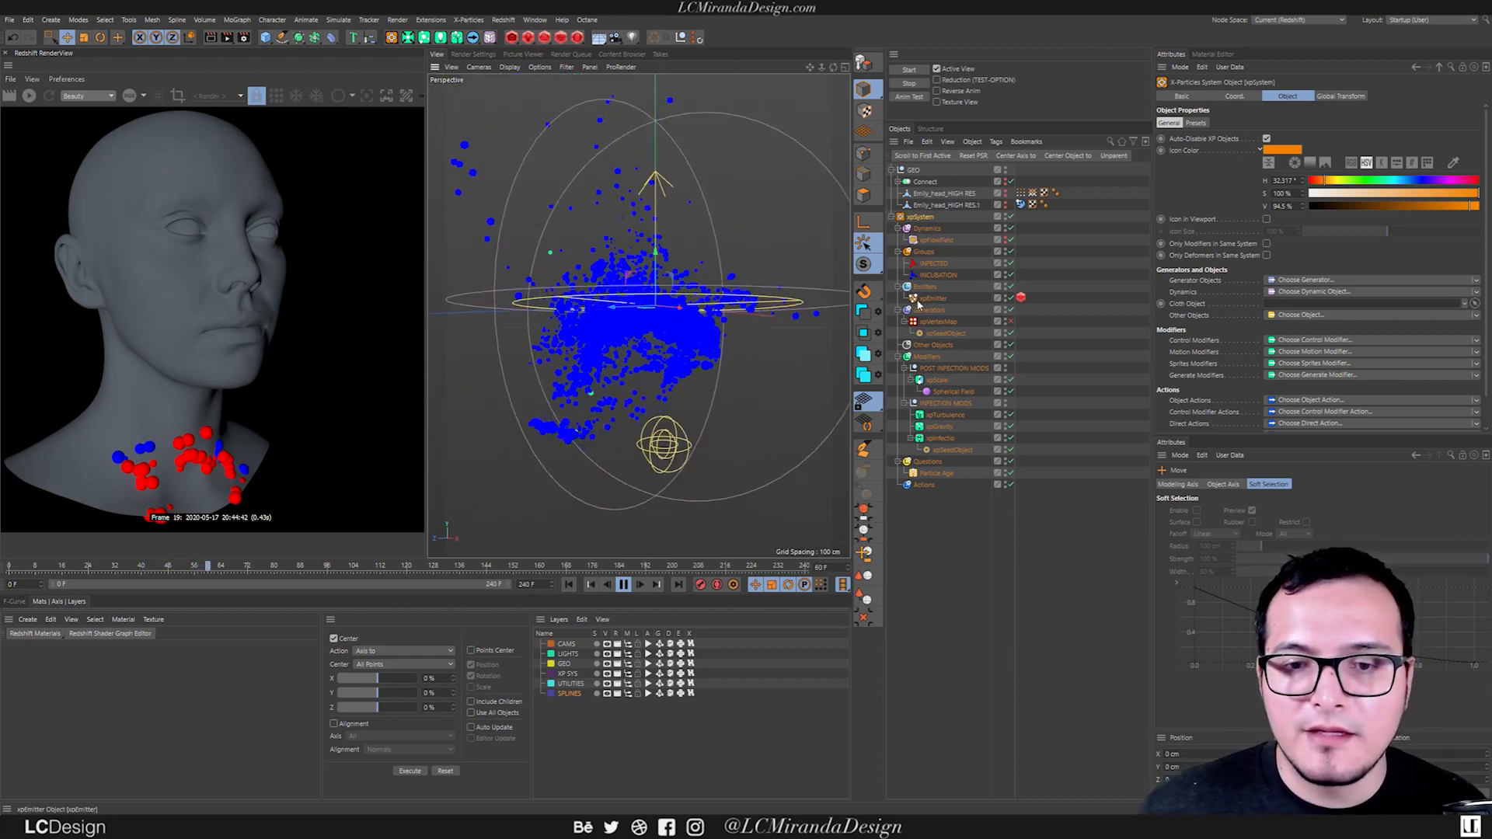
# Review the INFECTED group's gradient color settings, stop the playback and return to the first frame.
pyautogui.click(934, 264)
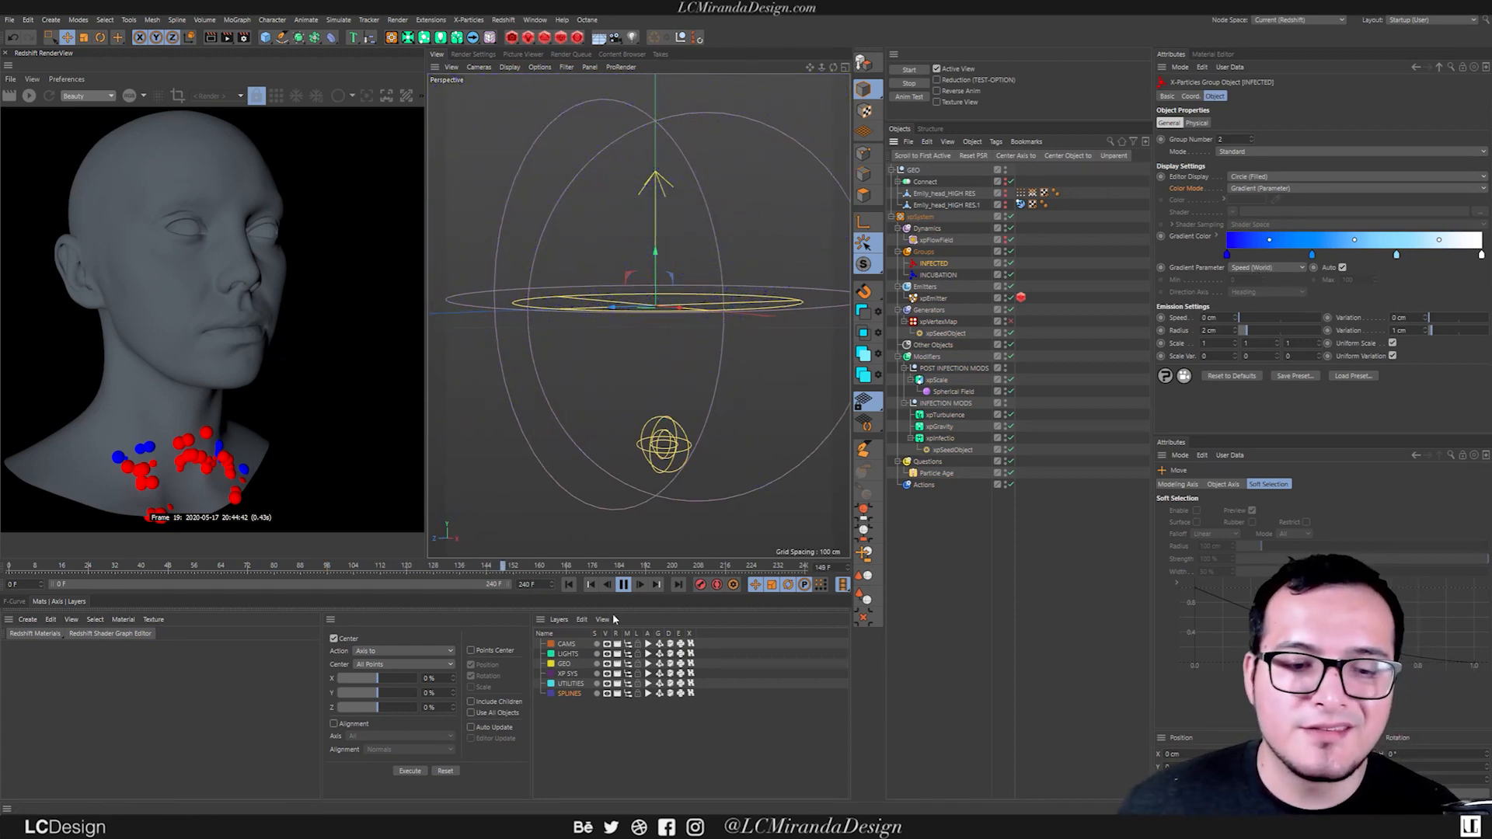
pyautogui.click(624, 585)
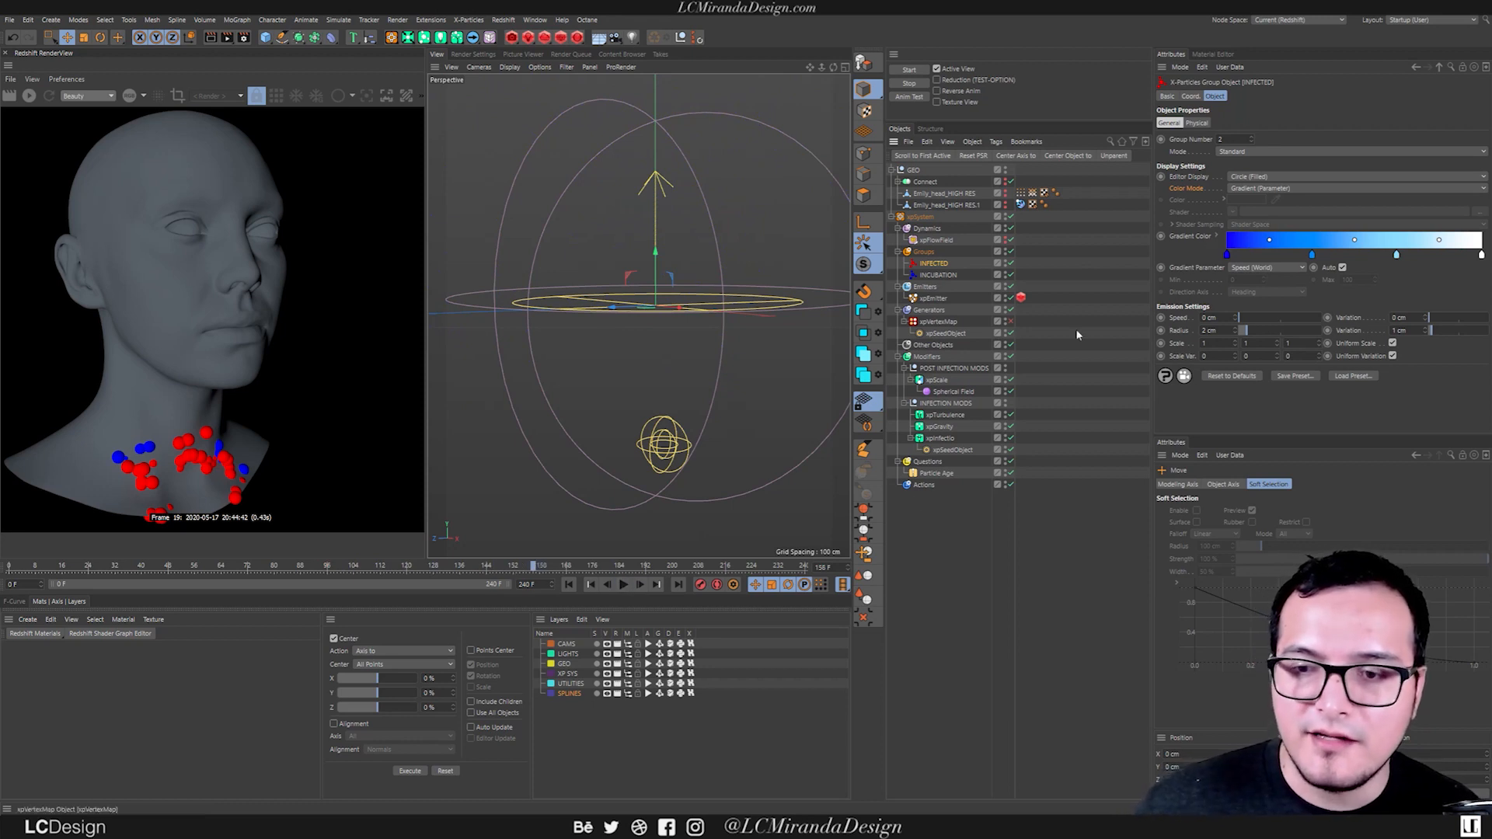
pyautogui.click(570, 585)
pyautogui.keyDown('alt'); pyautogui.moveTo(707, 408); pyautogui.dragTo(763, 358); pyautogui.keyUp('alt')
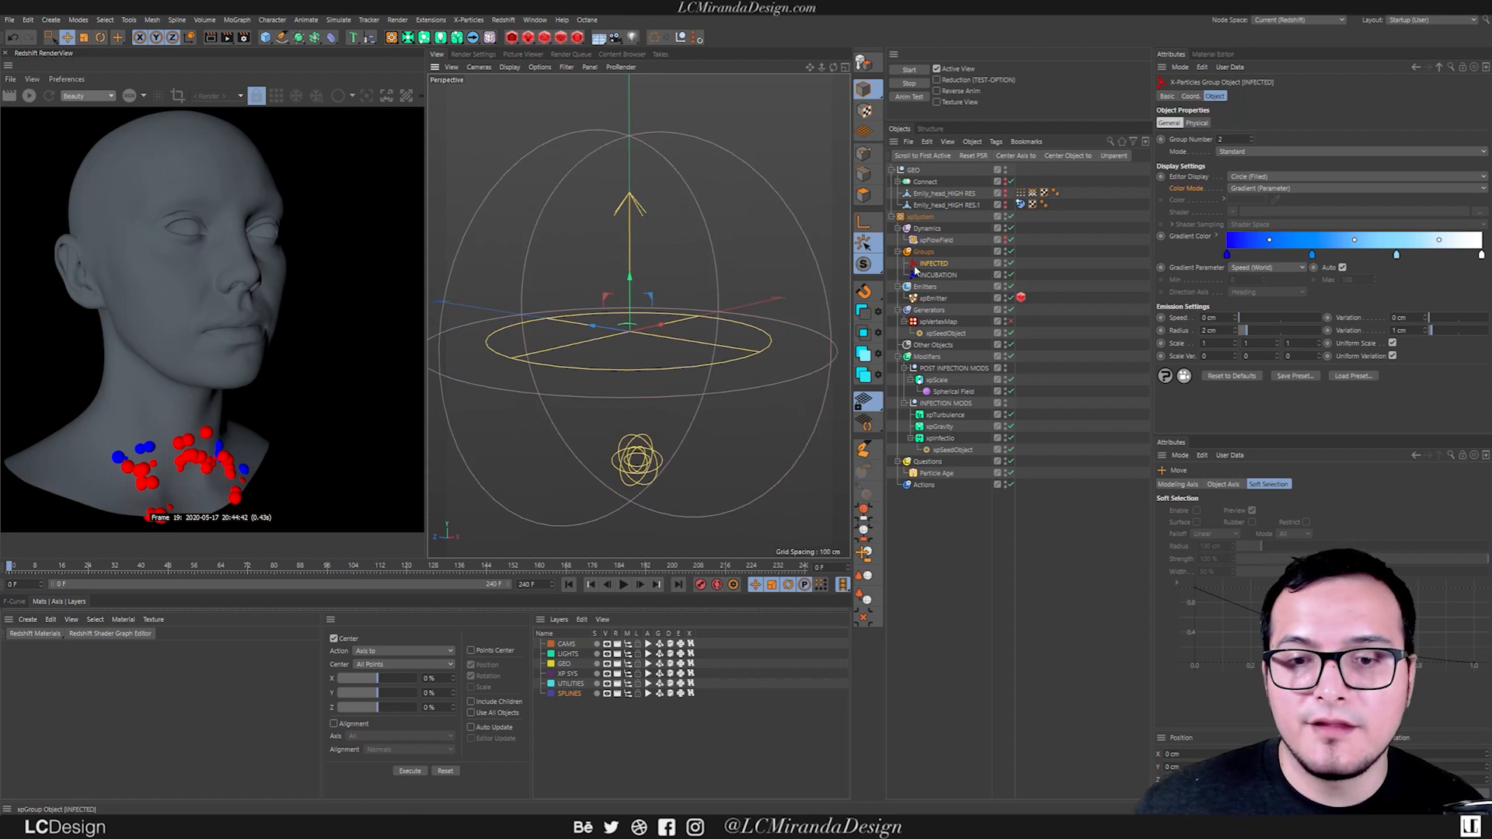
# Add an xpColor modifier and place it in the Modifiers folder above POST INFECTION MODS.
pyautogui.click(926, 356)
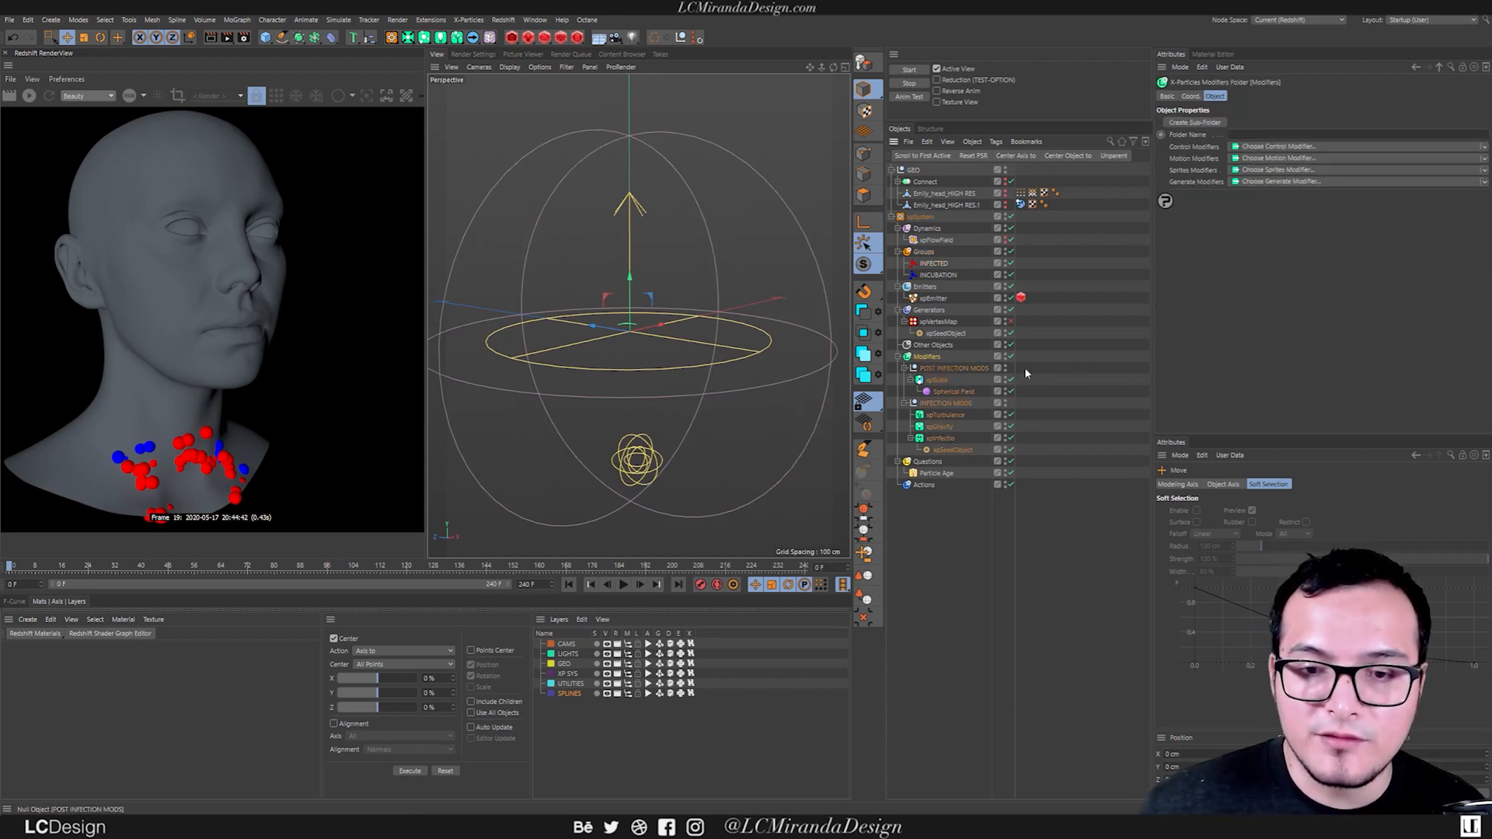
pyautogui.hotkey('shift', 'c')
pyautogui.write('xpcol')
pyautogui.press('Return')
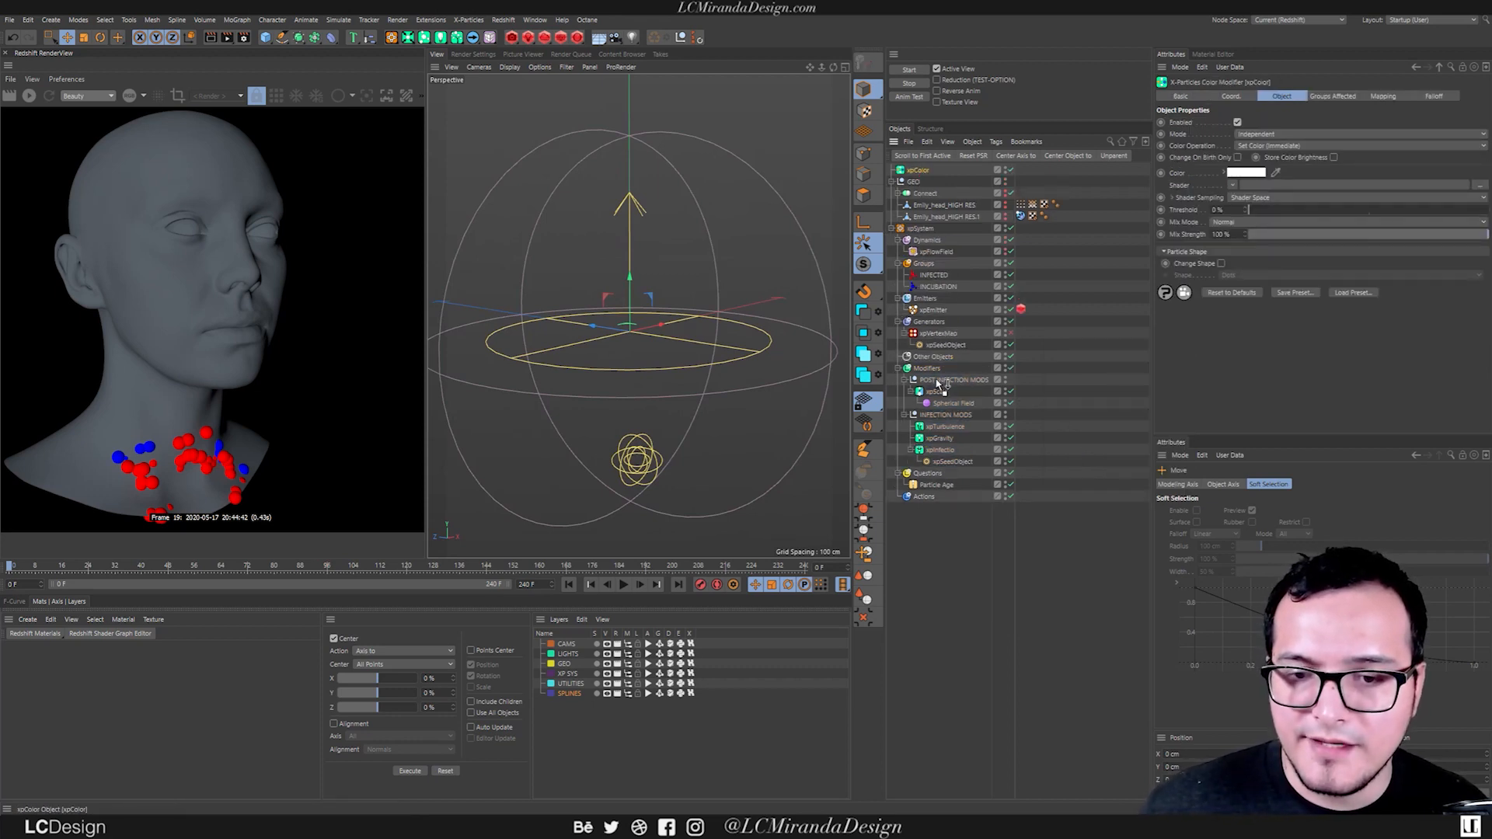
pyautogui.moveTo(935, 379); pyautogui.dragTo(933, 371)
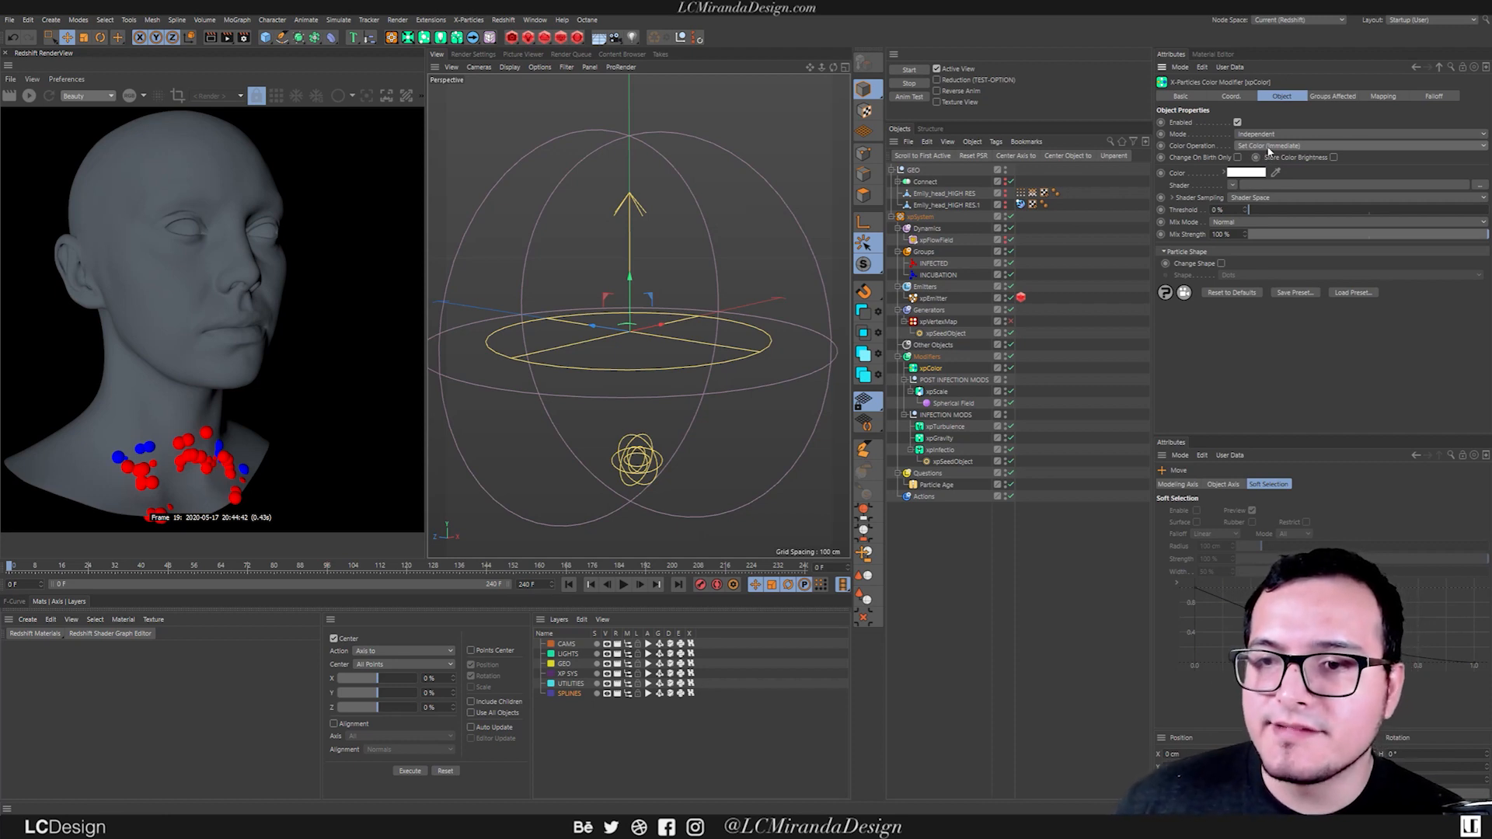
# Set the xpColor modifier's color operation to Gradient By Parameter and restrict it to the INFECTED group.
pyautogui.click(1267, 146)
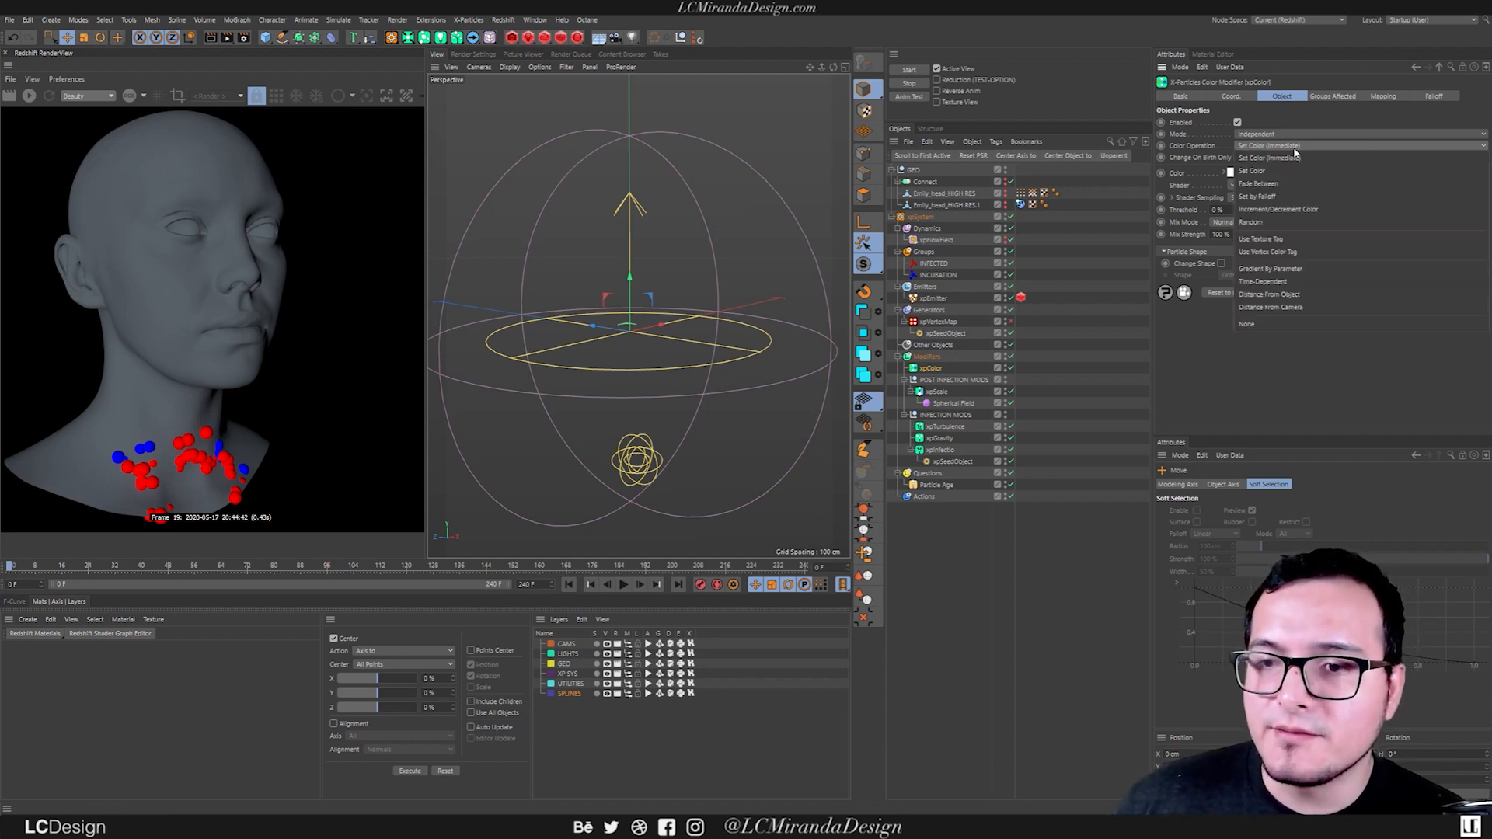
pyautogui.click(1290, 269)
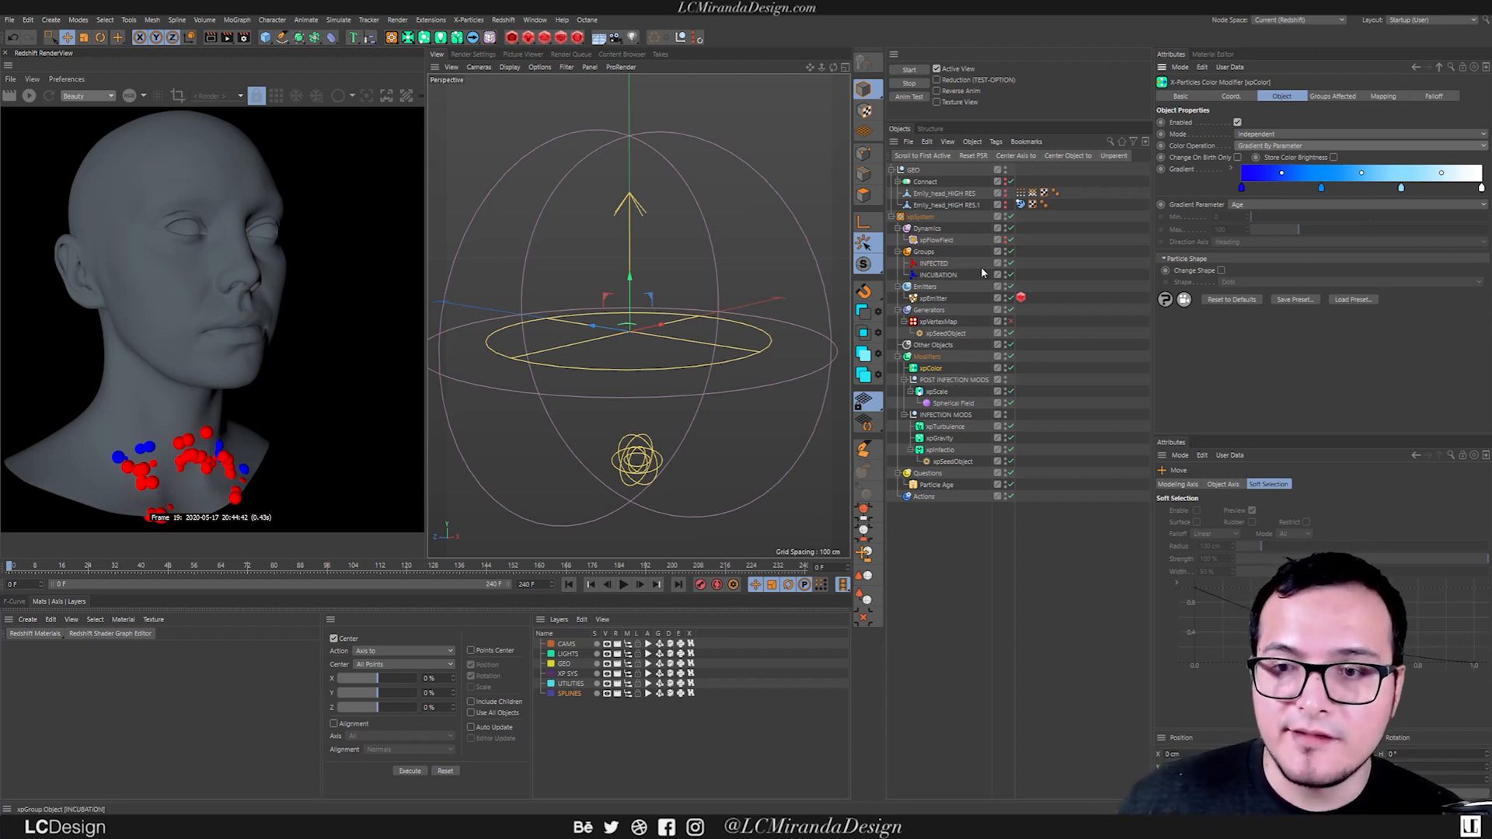
pyautogui.click(1332, 96)
pyautogui.moveTo(935, 263); pyautogui.dragTo(1284, 139)
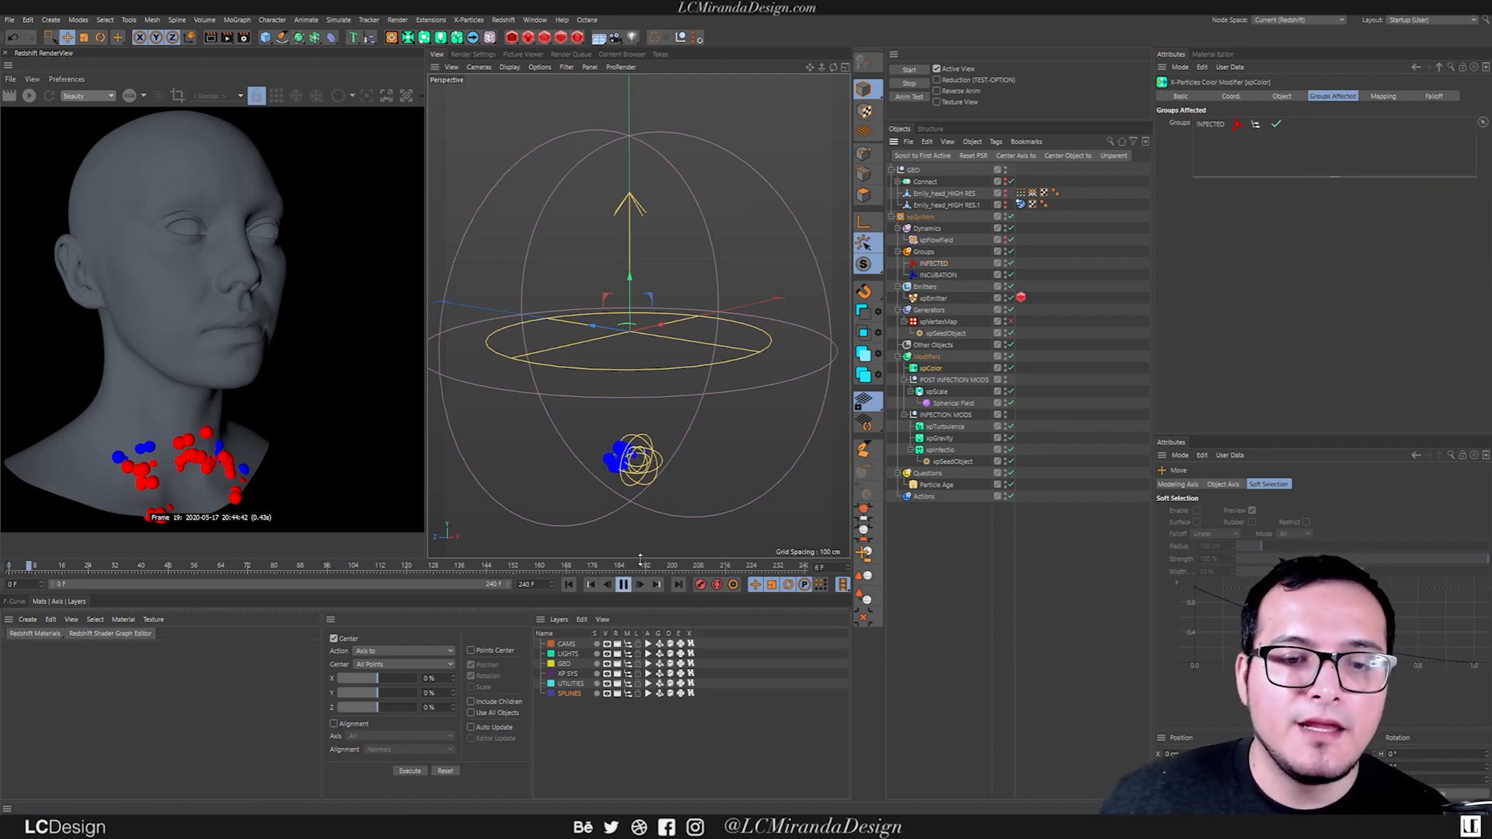
# Play the simulation and inspect the infected particles' gradient coloring from several angles.
pyautogui.scroll(-2, 620, 388)
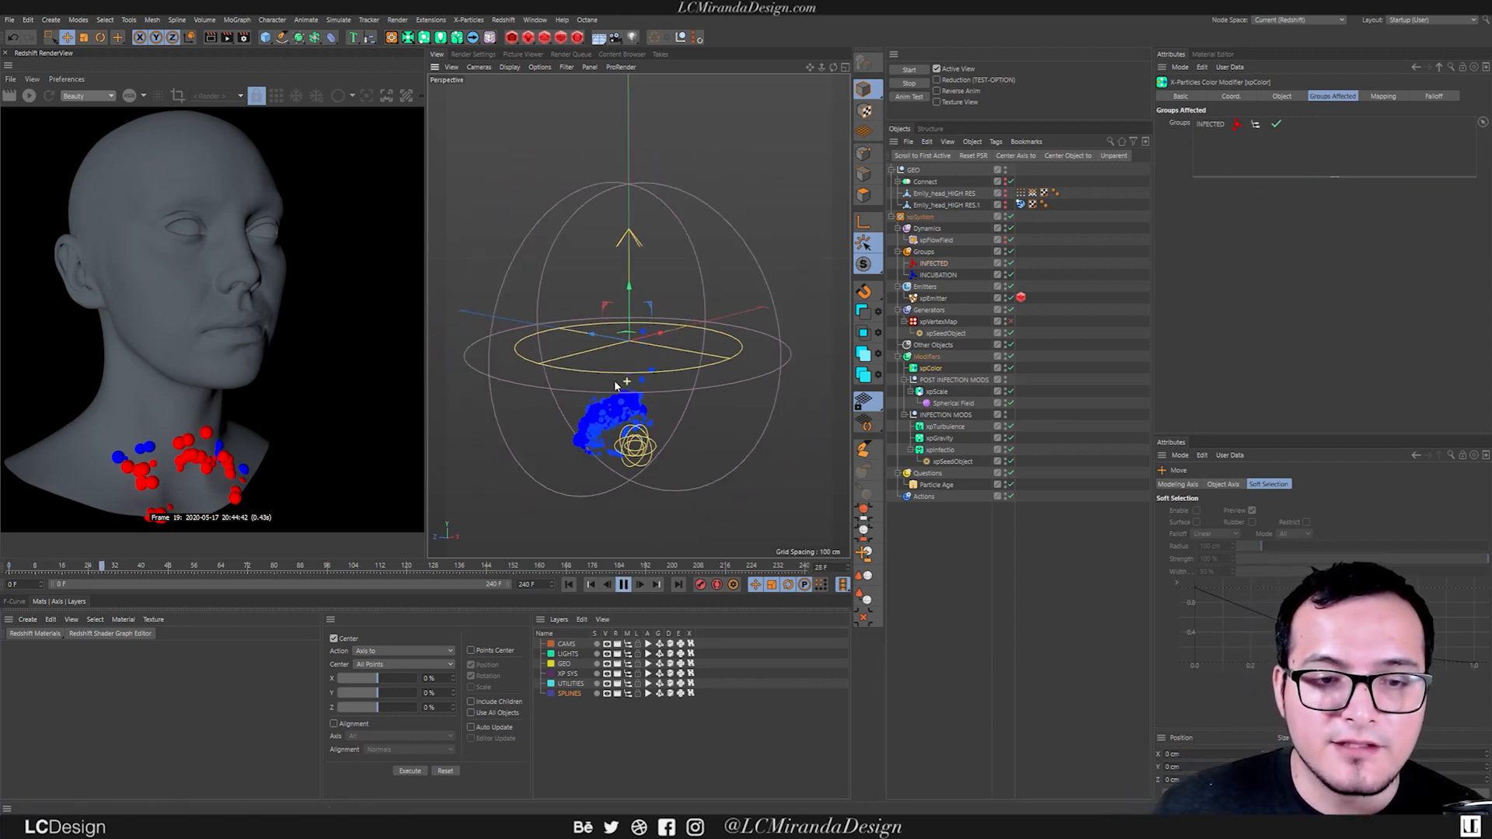
pyautogui.keyDown('alt'); pyautogui.moveTo(599, 396); pyautogui.dragTo(598, 375); pyautogui.keyUp('alt')
pyautogui.keyDown('alt'); pyautogui.moveTo(600, 396); pyautogui.dragTo(627, 408, button='middle'); pyautogui.keyUp('alt')
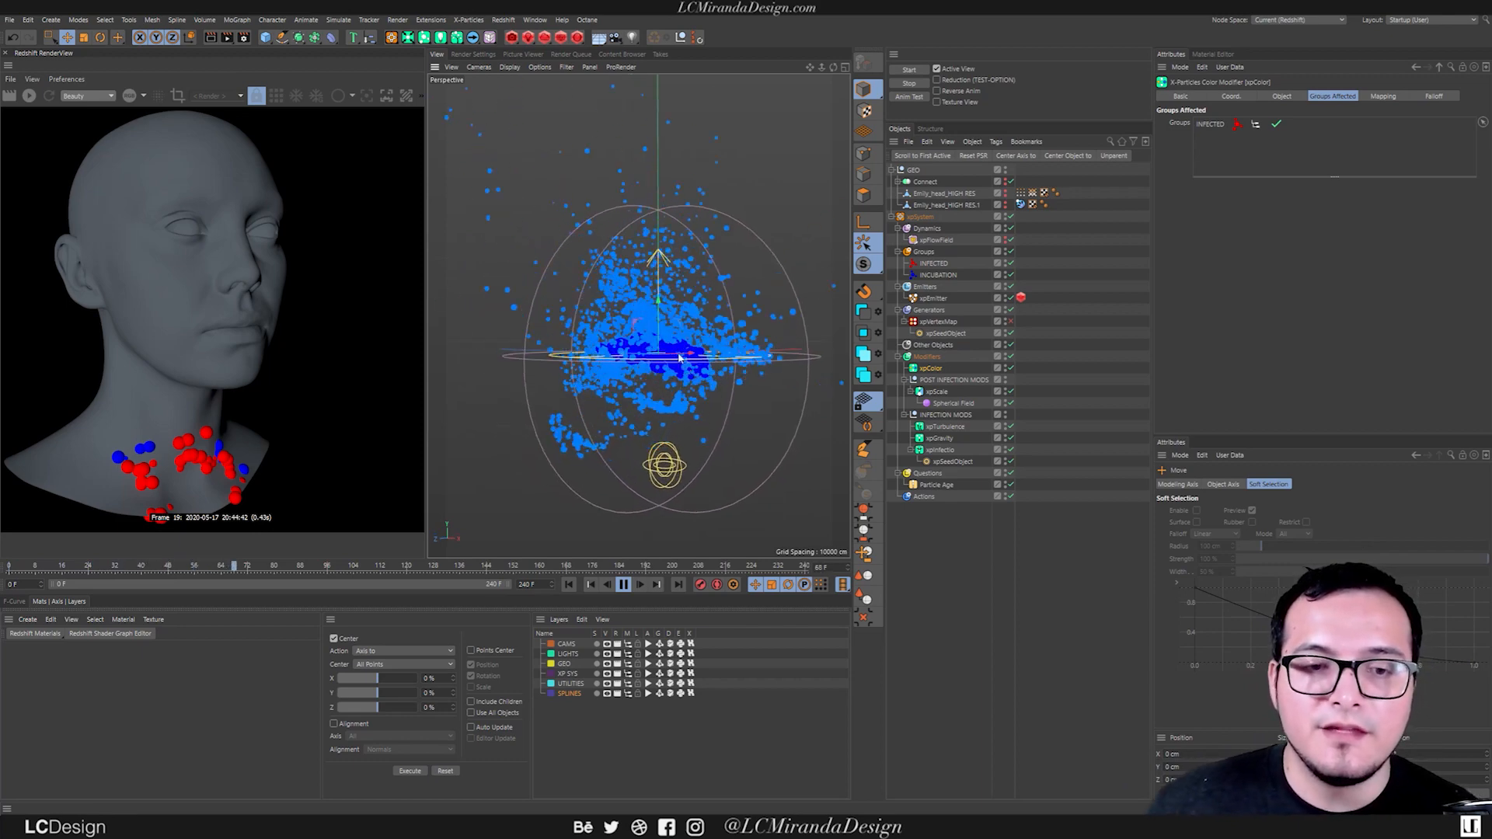
pyautogui.scroll(-3, 643, 324)
pyautogui.keyDown('alt'); pyautogui.moveTo(642, 326); pyautogui.dragTo(637, 359, button='middle'); pyautogui.keyUp('alt')
pyautogui.keyDown('alt'); pyautogui.moveTo(637, 359); pyautogui.dragTo(749, 357); pyautogui.keyUp('alt')
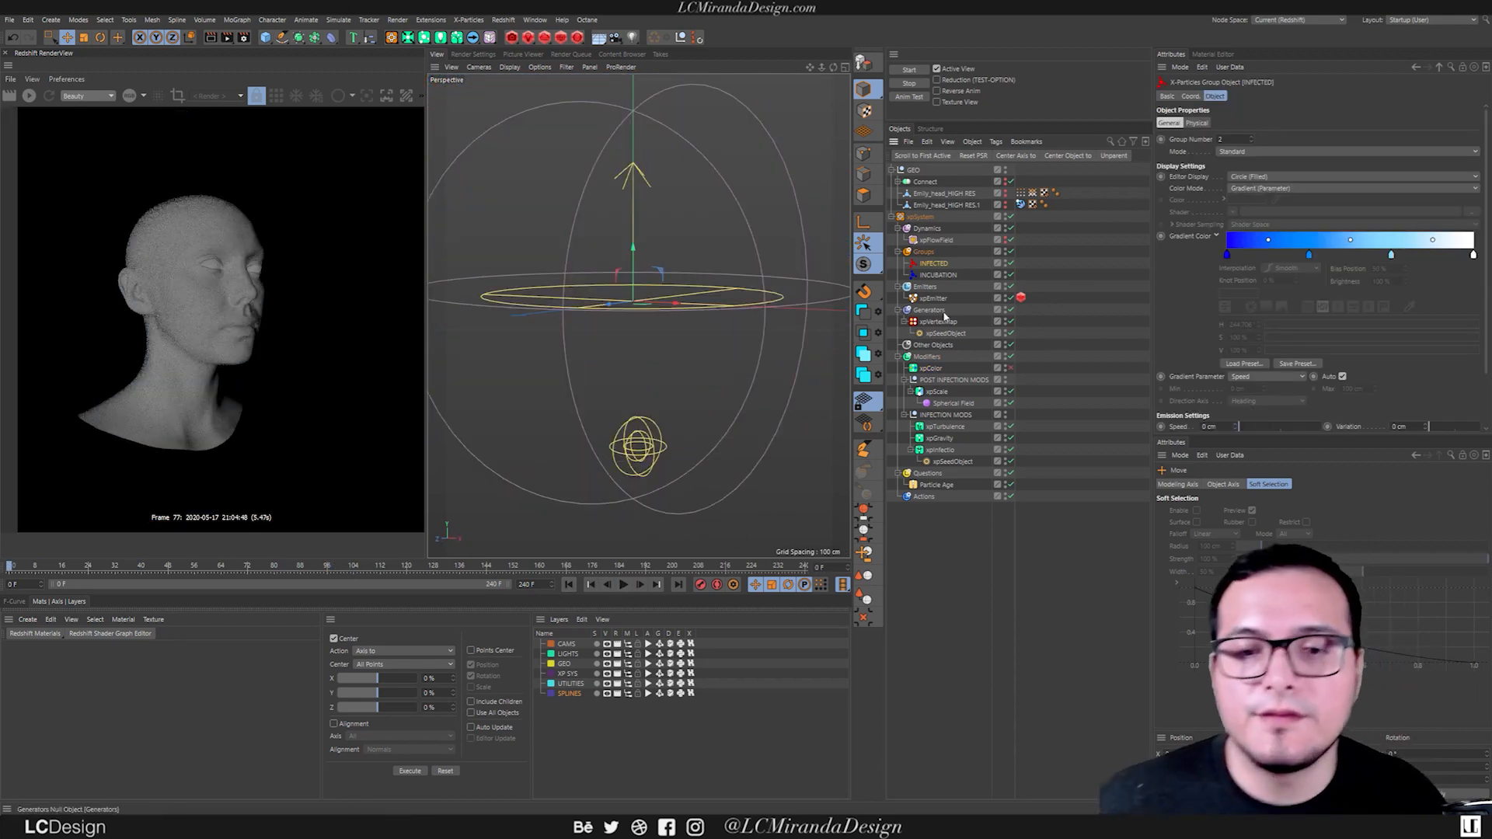
# Examine the particle colors during playback with the xpColor gradient driven by Speed.
pyautogui.click(933, 368)
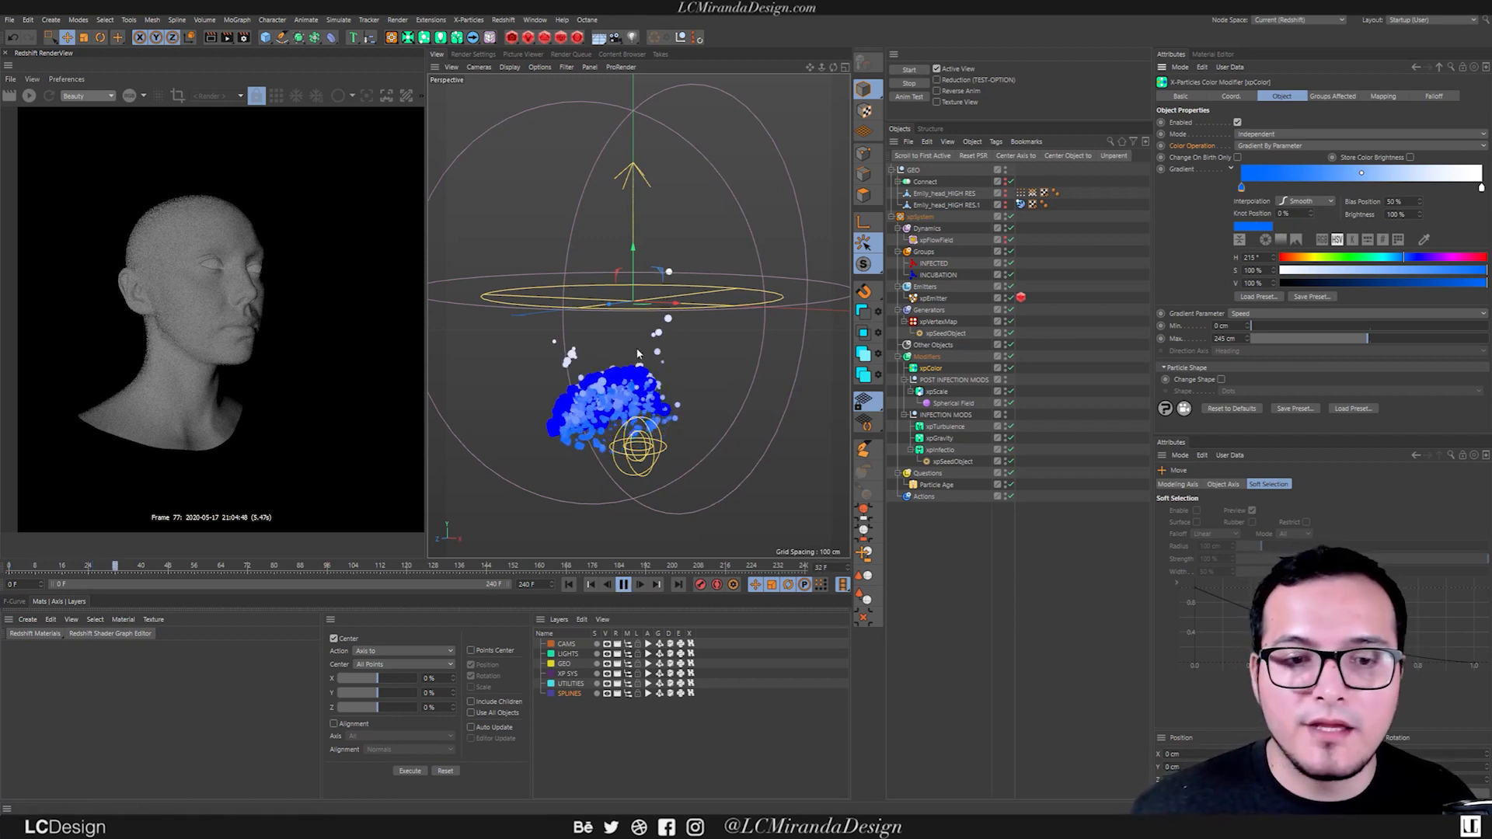
pyautogui.keyDown('alt'); pyautogui.moveTo(598, 329); pyautogui.dragTo(596, 319); pyautogui.keyUp('alt')
pyautogui.keyDown('alt'); pyautogui.moveTo(596, 318); pyautogui.dragTo(642, 317, button='middle'); pyautogui.keyUp('alt')
pyautogui.keyDown('alt'); pyautogui.moveTo(642, 317); pyautogui.dragTo(606, 327, button='right'); pyautogui.keyUp('alt')
pyautogui.keyDown('alt'); pyautogui.moveTo(606, 327); pyautogui.dragTo(603, 346, button='middle'); pyautogui.keyUp('alt')
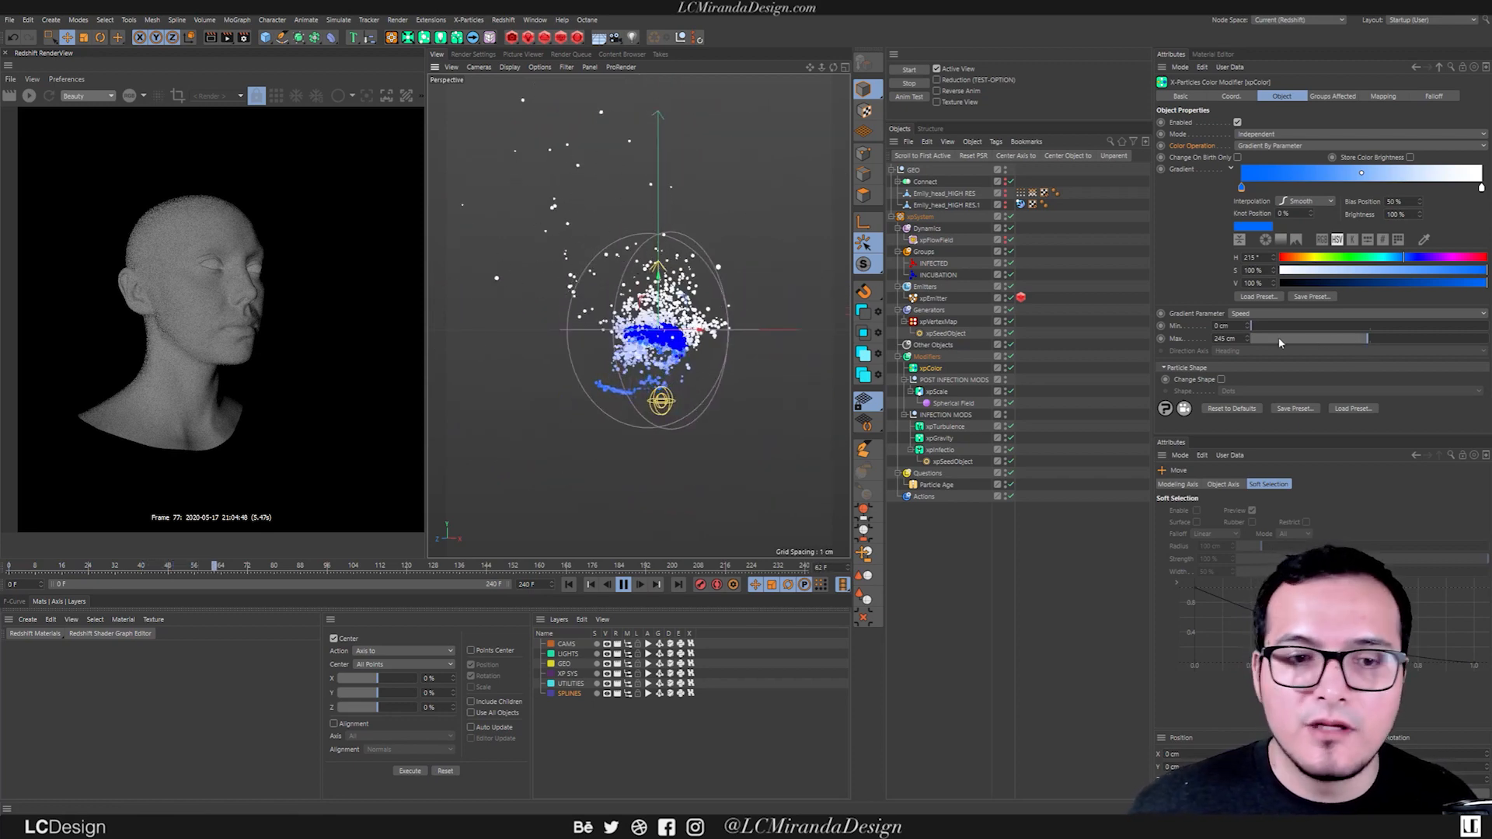
pyautogui.keyDown('alt'); pyautogui.moveTo(682, 302); pyautogui.dragTo(676, 339, button='middle'); pyautogui.keyUp('alt')
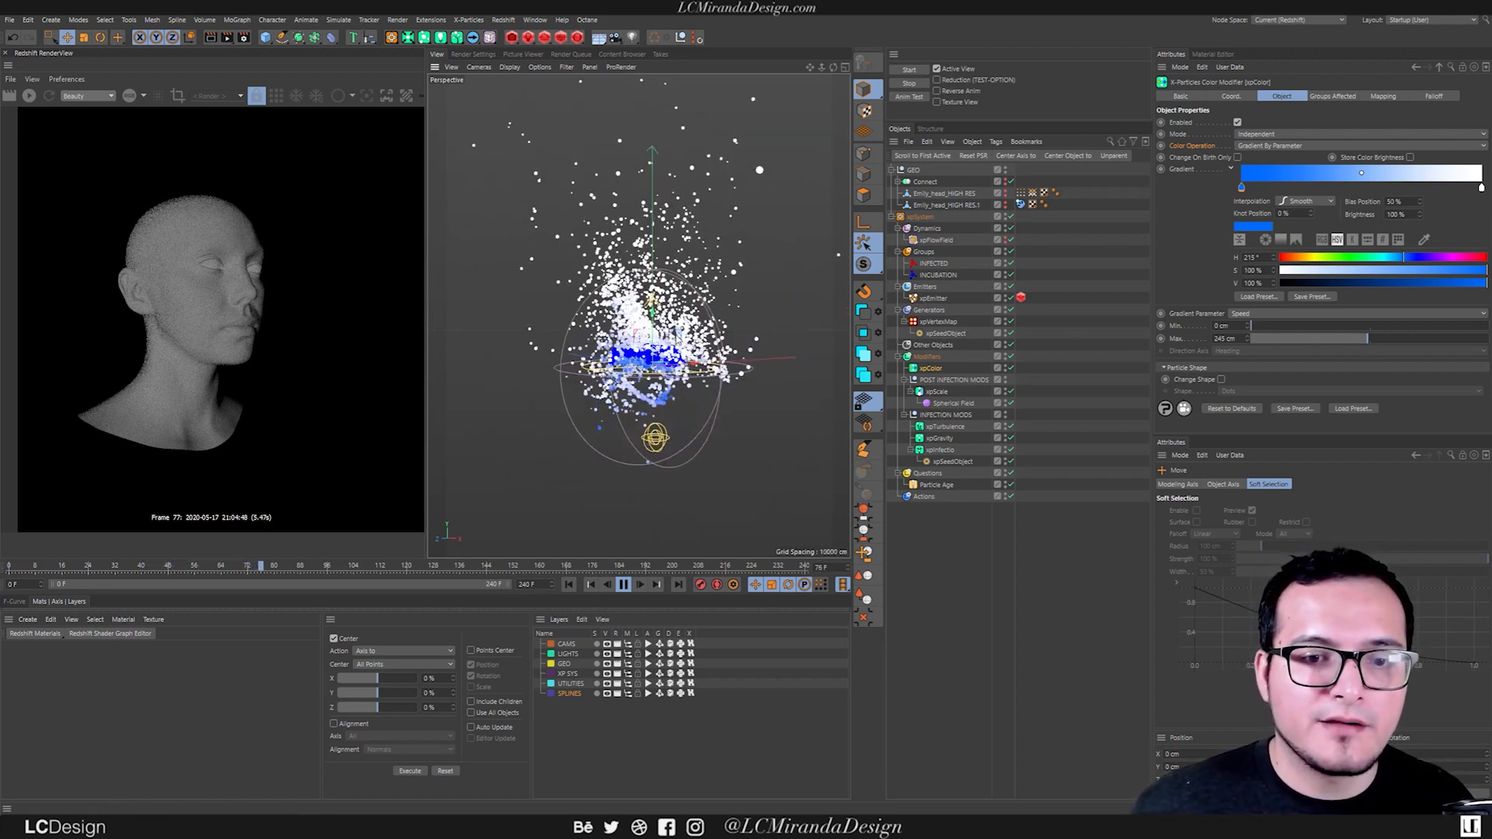
# Raise the xpColor gradient's maximum speed to 500 cm, replay the simulation and return to the first frame.
pyautogui.moveTo(1367, 339); pyautogui.dragTo(1488, 339)
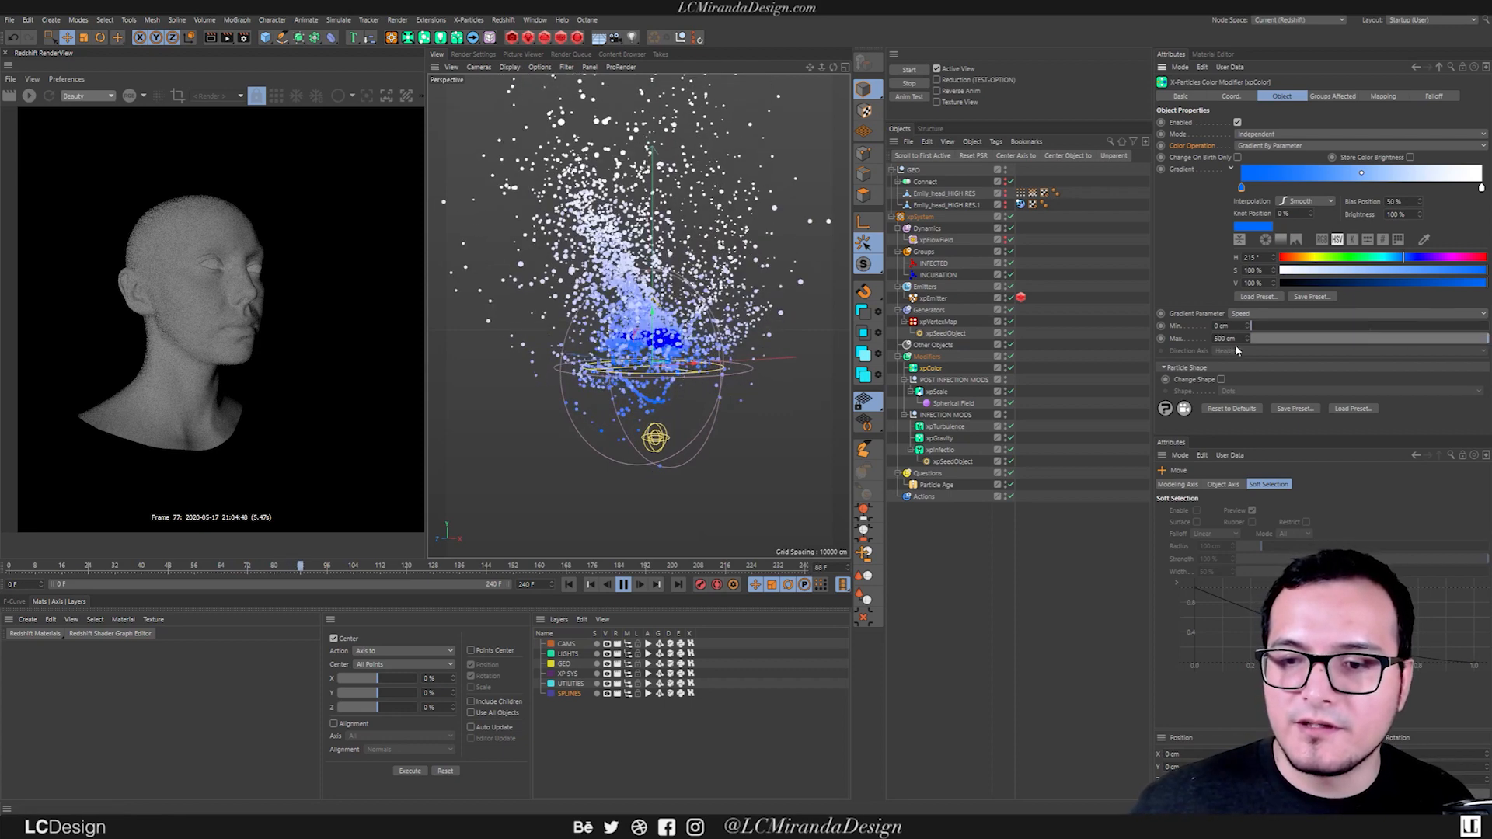
pyautogui.click(569, 585)
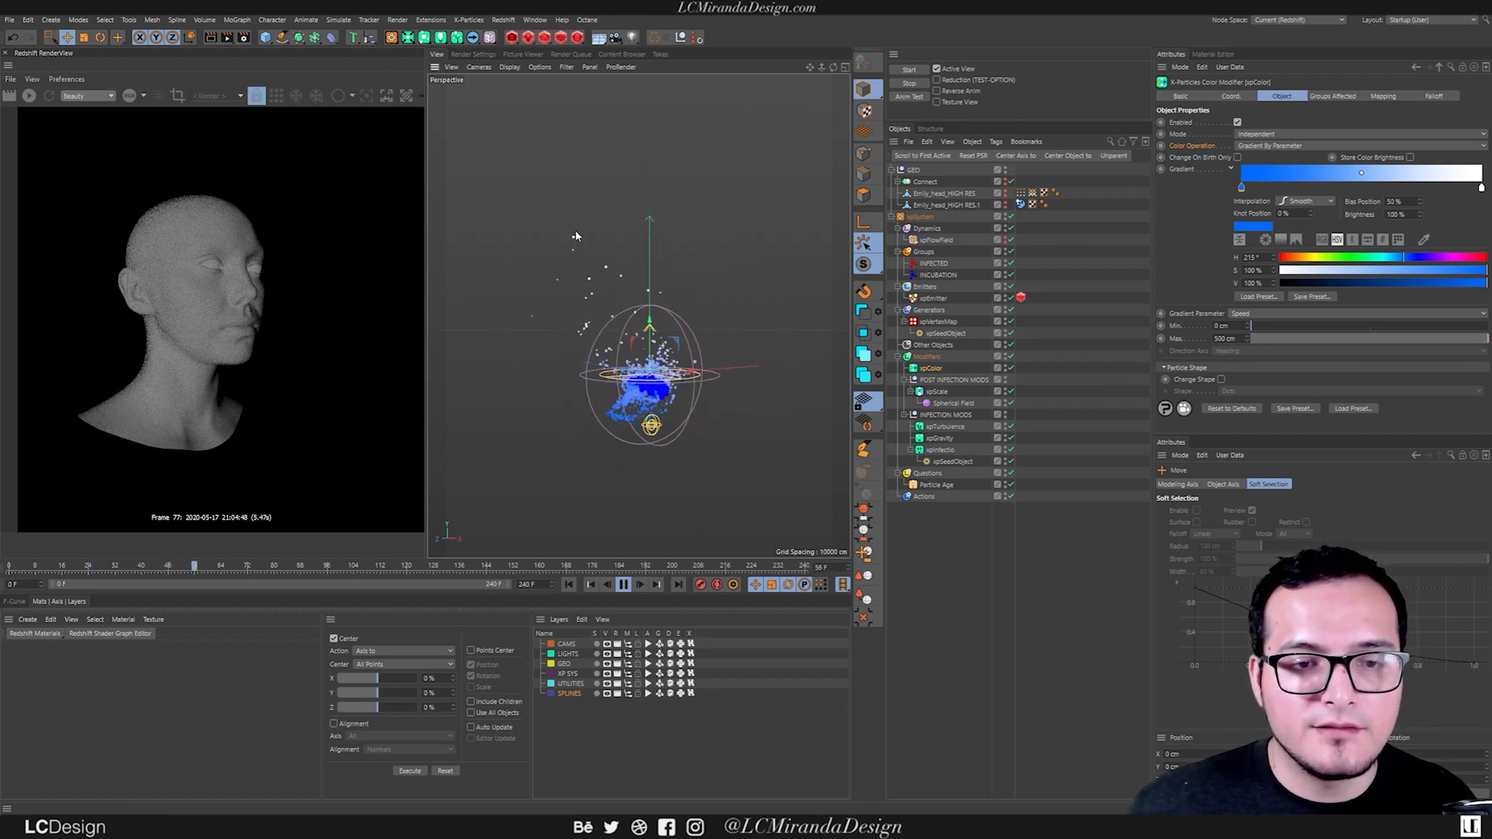
pyautogui.click(622, 584)
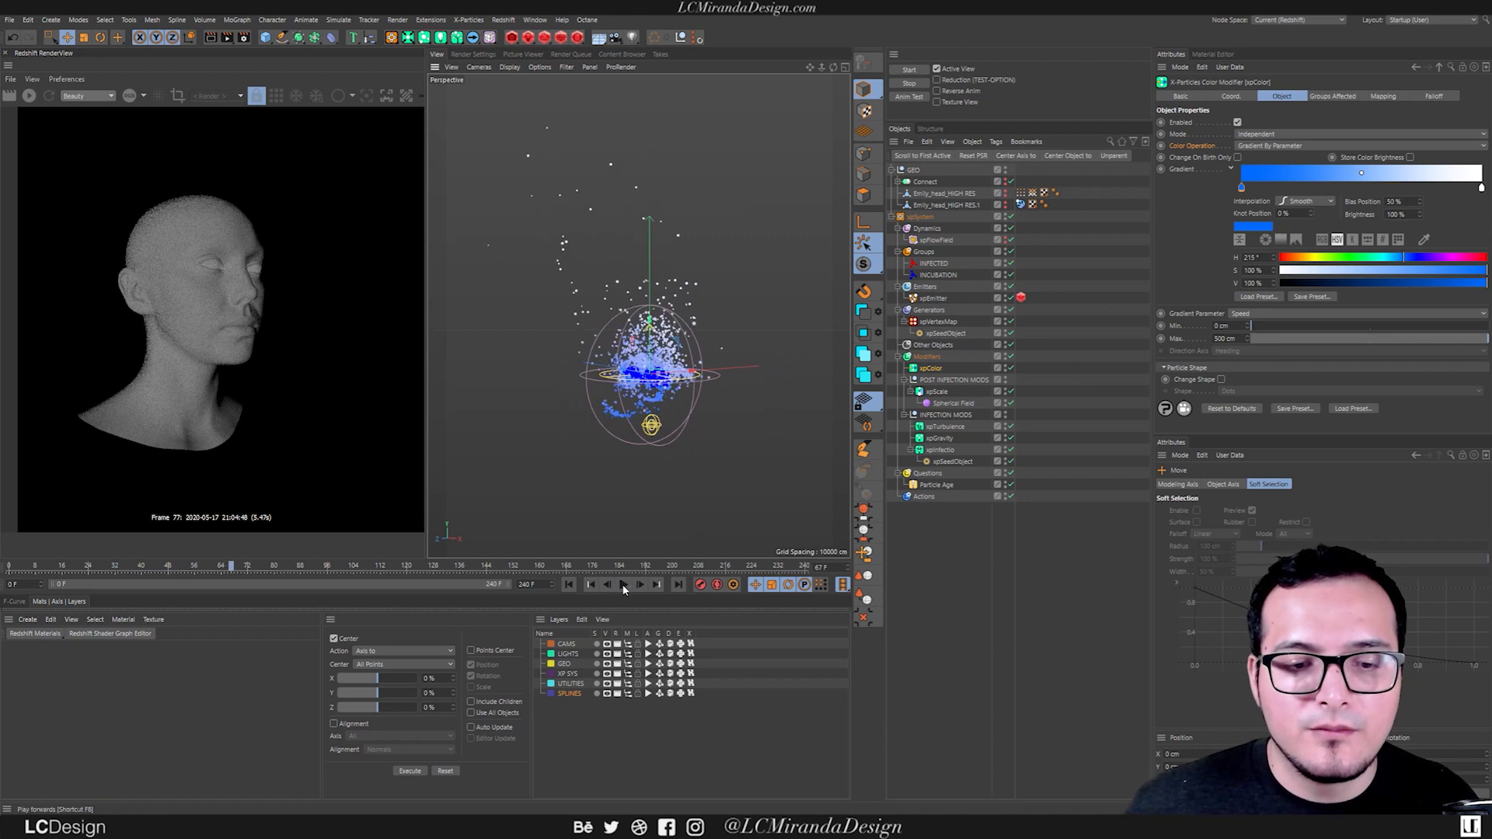
pyautogui.click(567, 586)
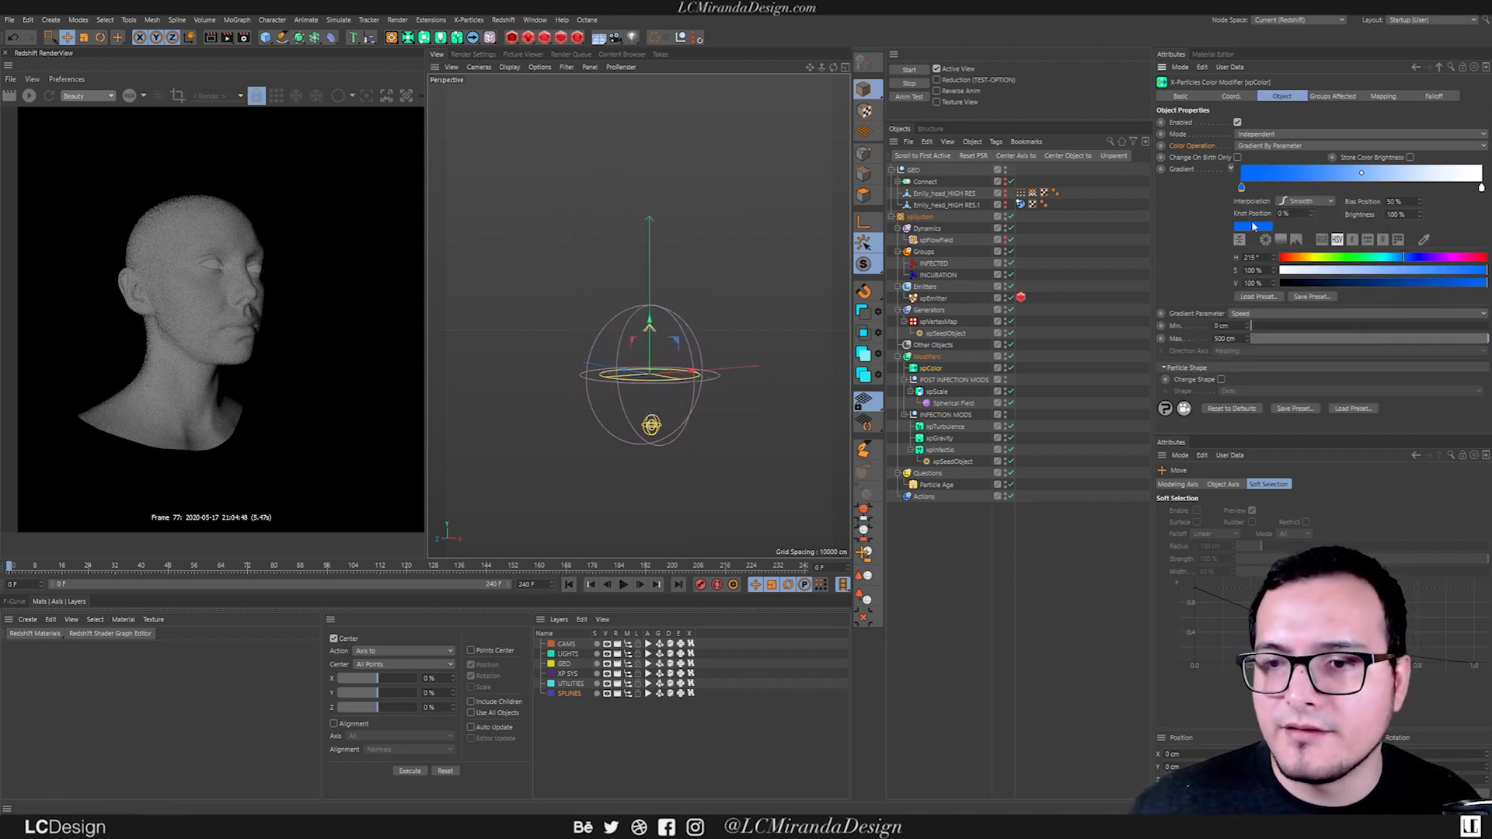
# Load the Flame 1 preset into the xpColor gradient and replay the simulation to check the colors.
pyautogui.click(1254, 299)
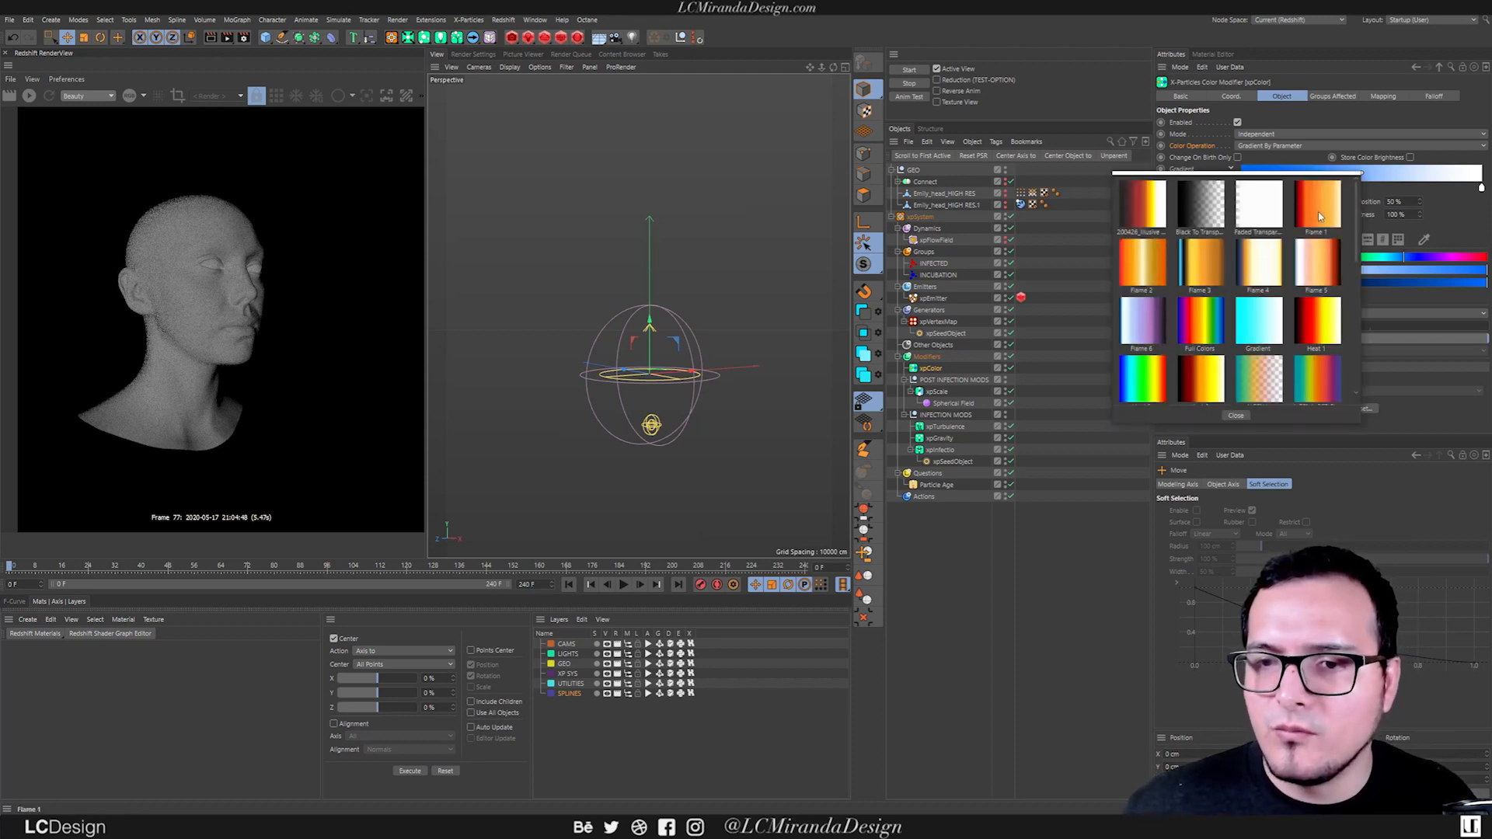
pyautogui.click(1318, 217)
pyautogui.click(622, 585)
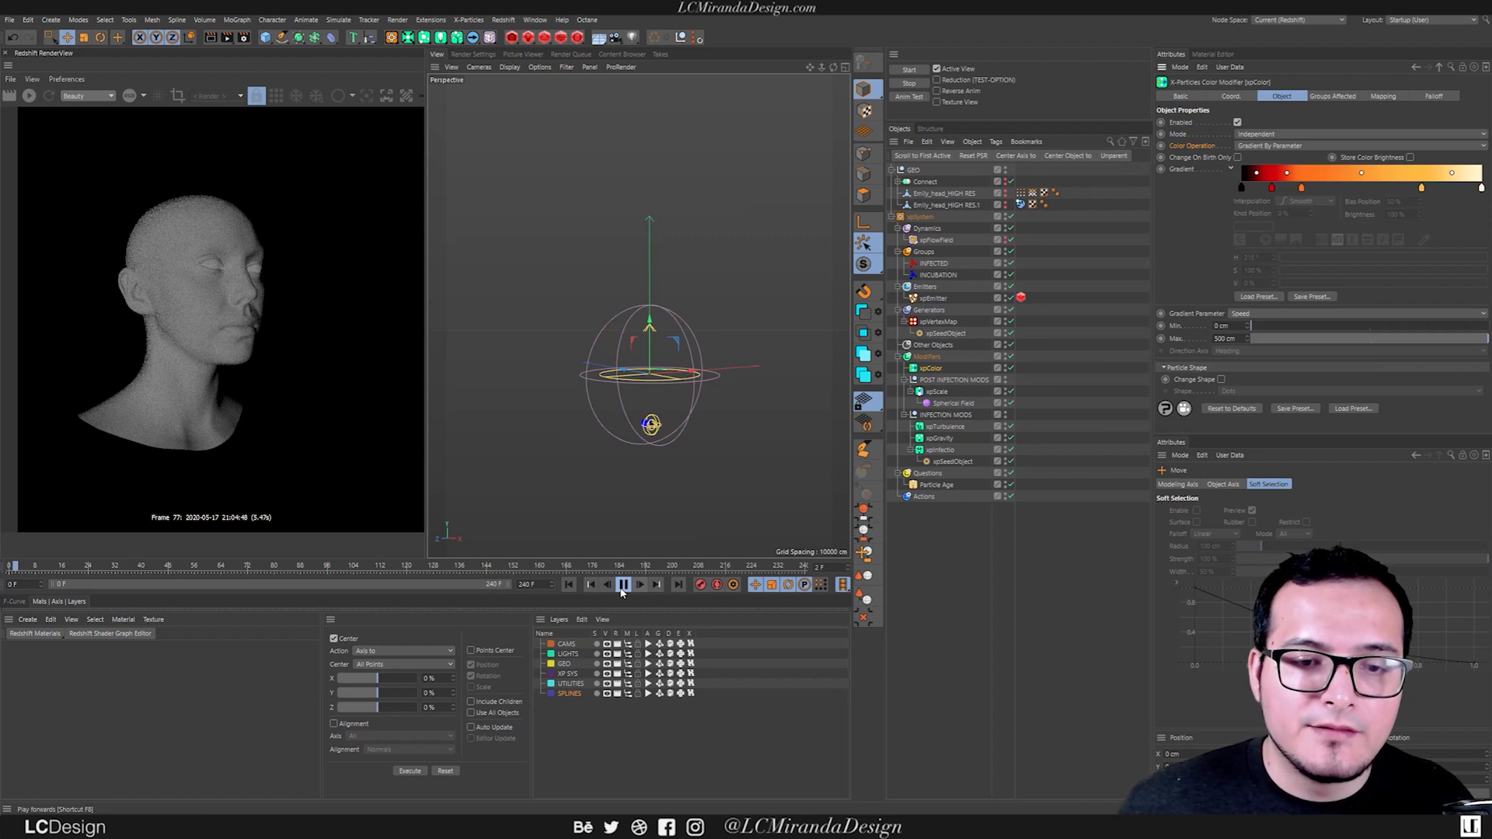
pyautogui.scroll(5, 656, 431)
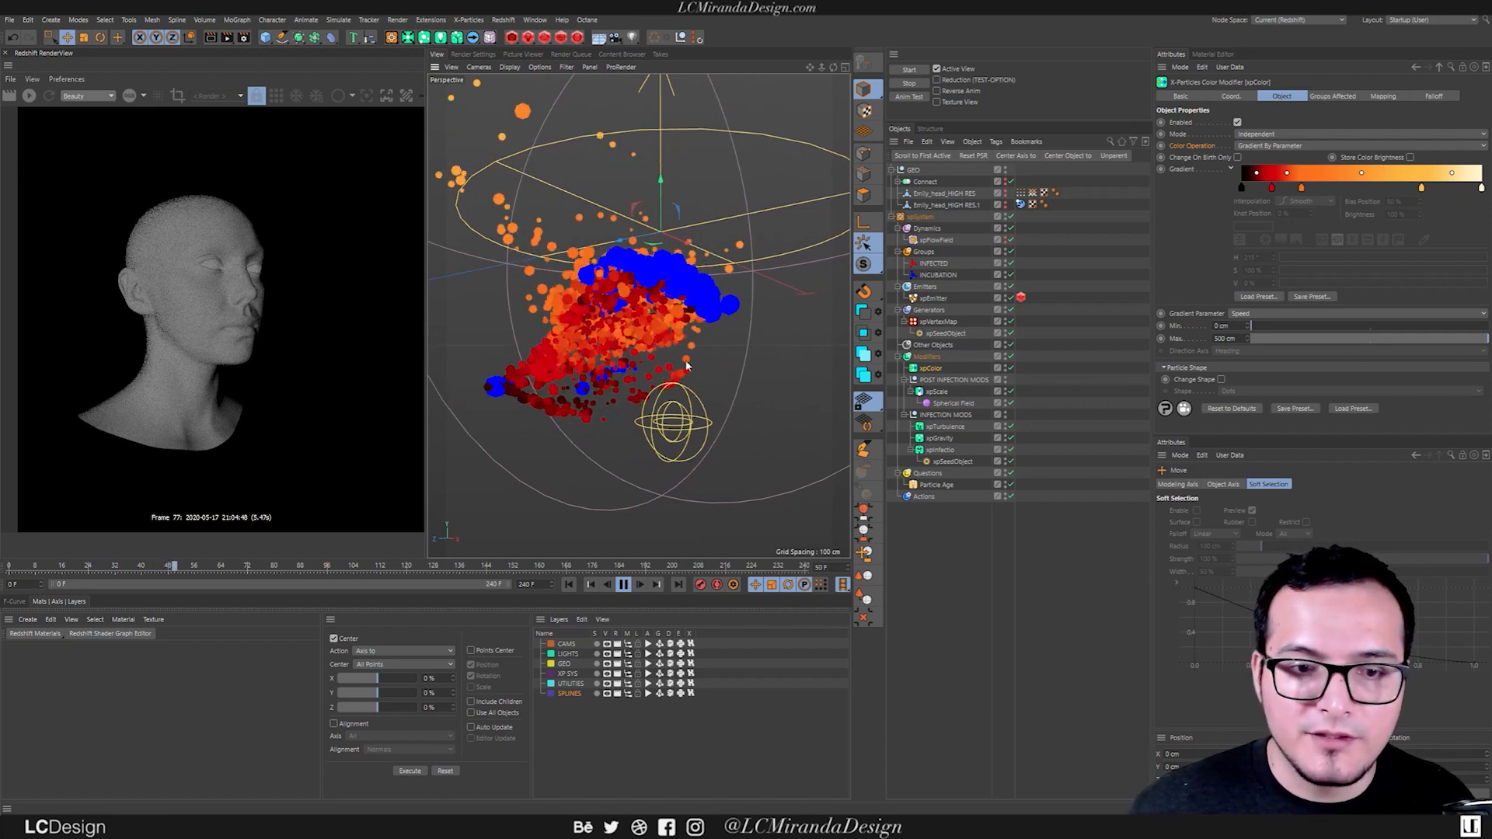
pyautogui.keyDown('alt'); pyautogui.moveTo(632, 371); pyautogui.dragTo(660, 334); pyautogui.keyUp('alt')
pyautogui.scroll(-3, 557, 363)
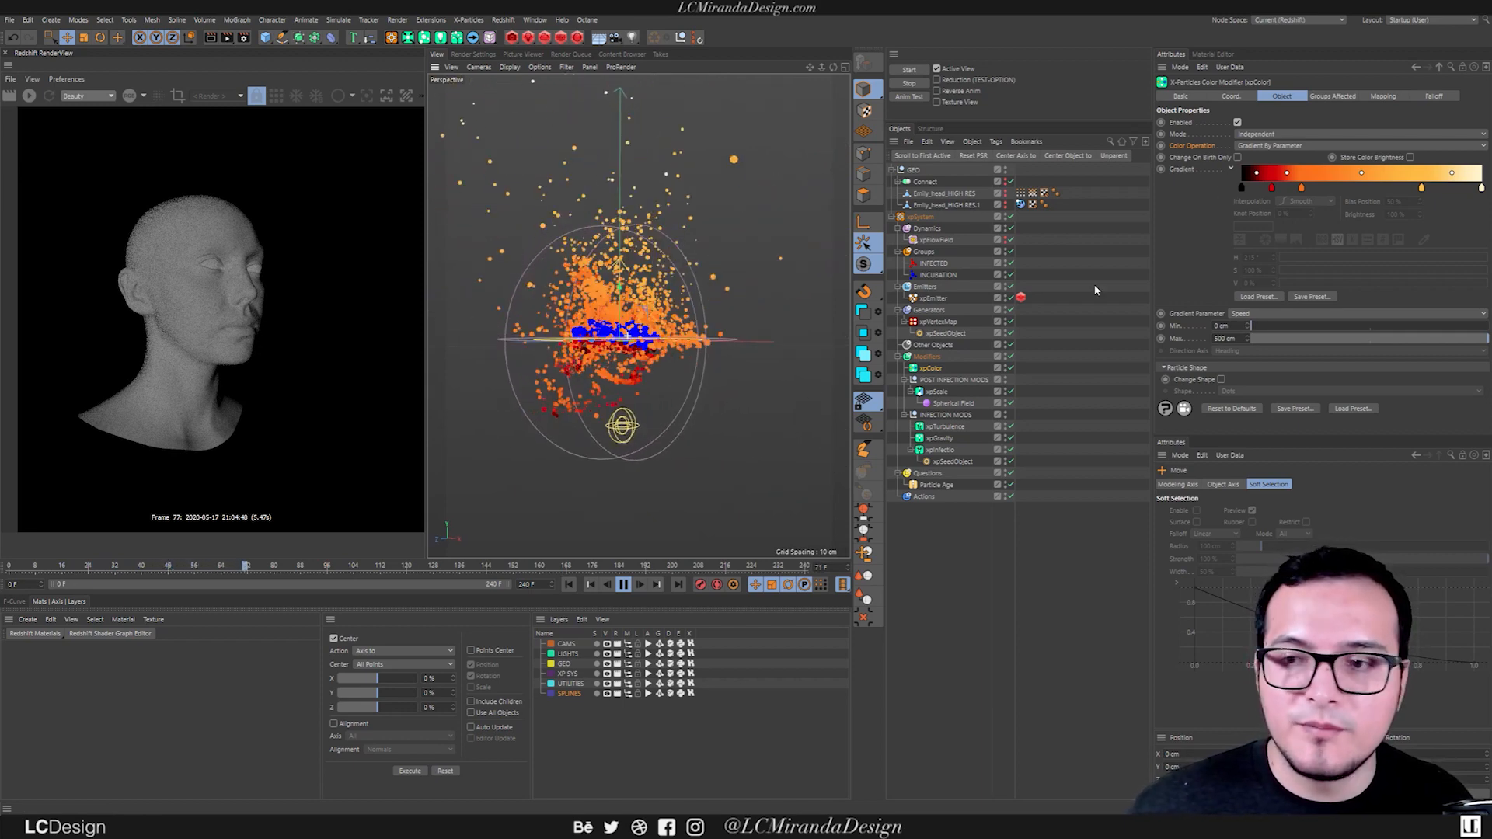
pyautogui.click(623, 585)
pyautogui.click(567, 585)
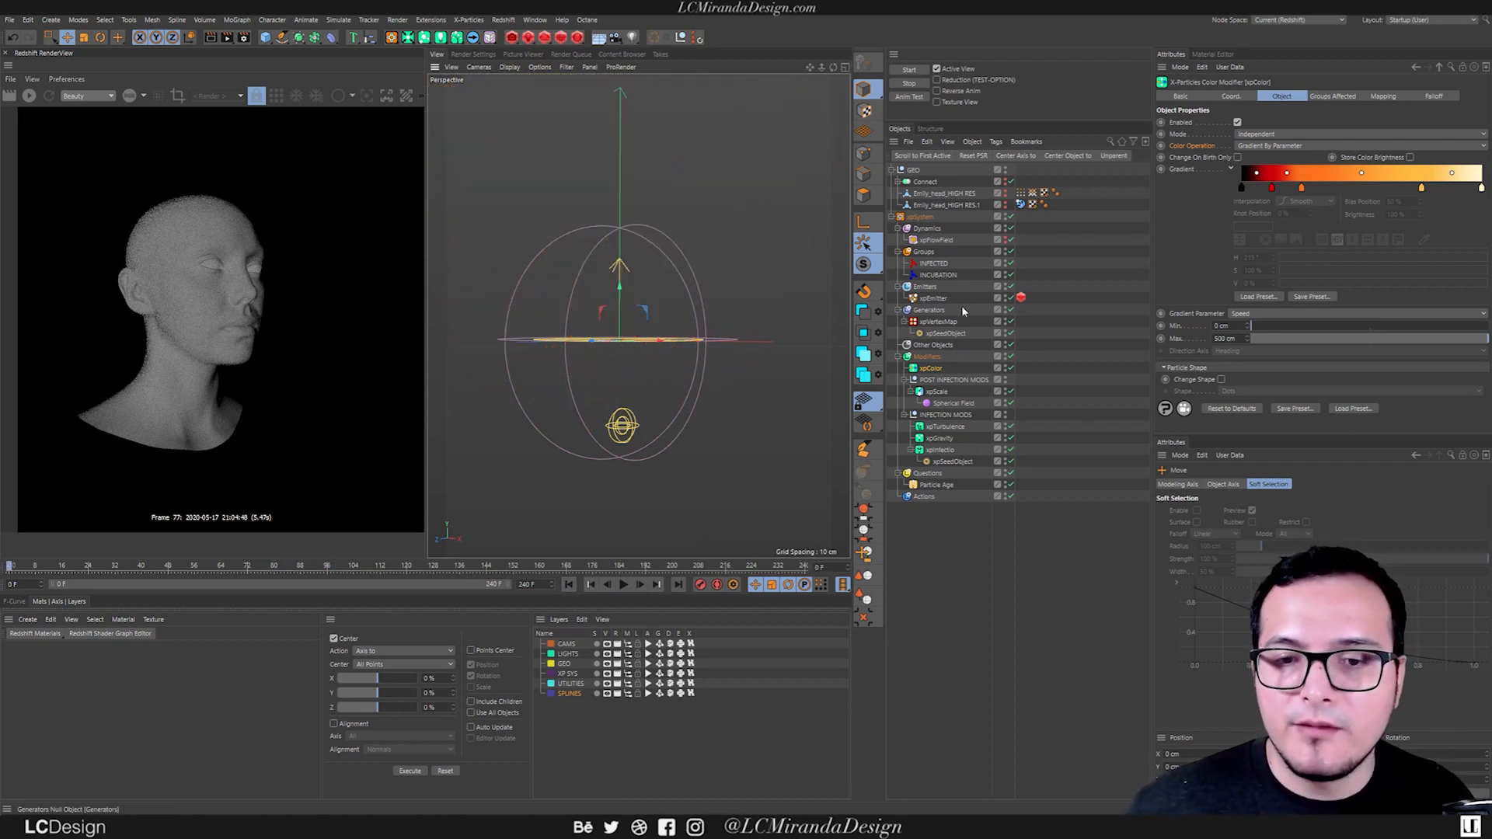
# Set the INCUBATION group's color mode to Use Shader and assign a Gradient shader.
pyautogui.click(940, 276)
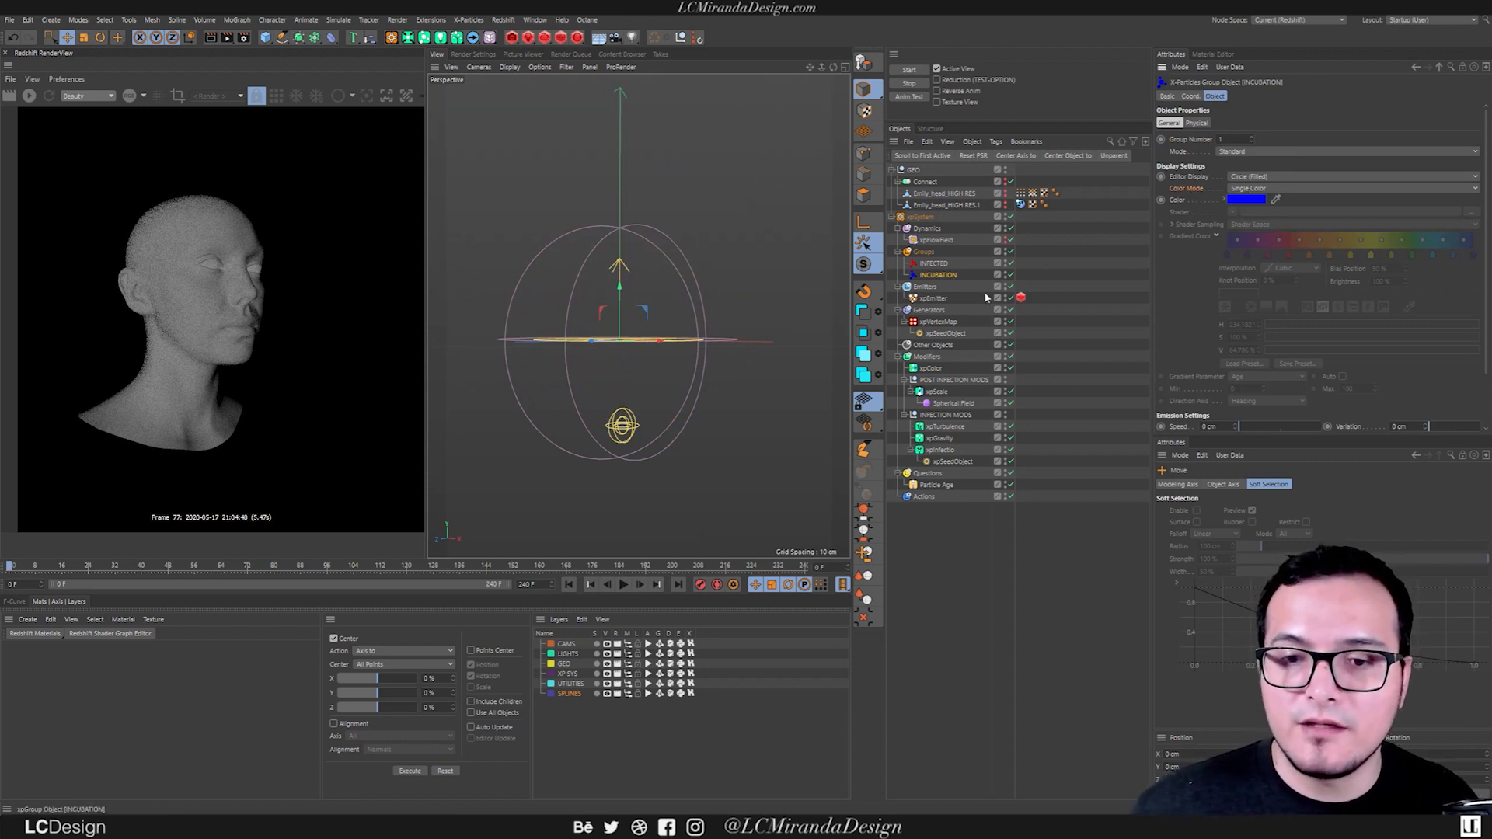
pyautogui.click(1239, 188)
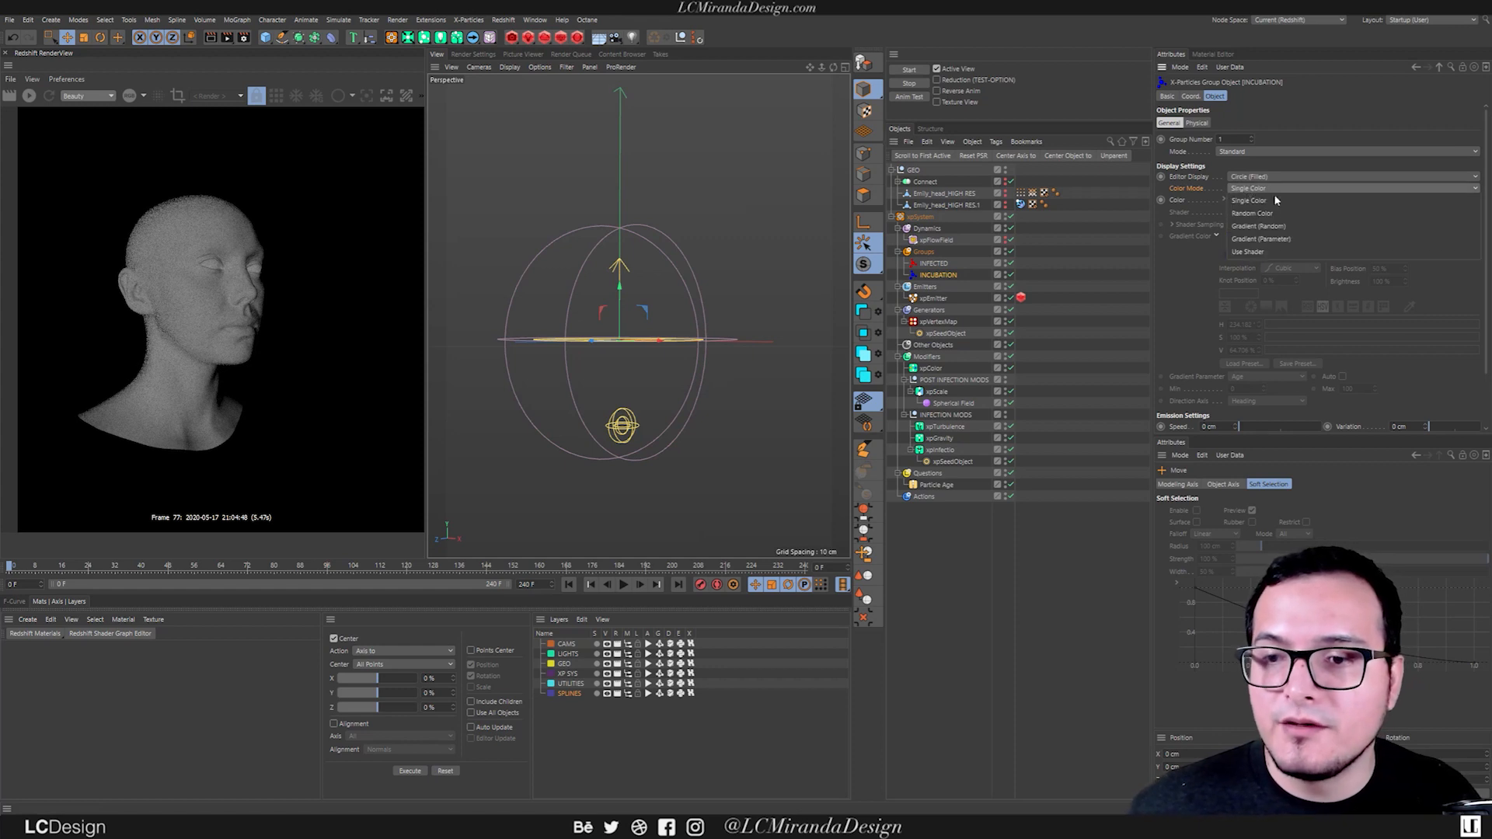
pyautogui.click(1285, 258)
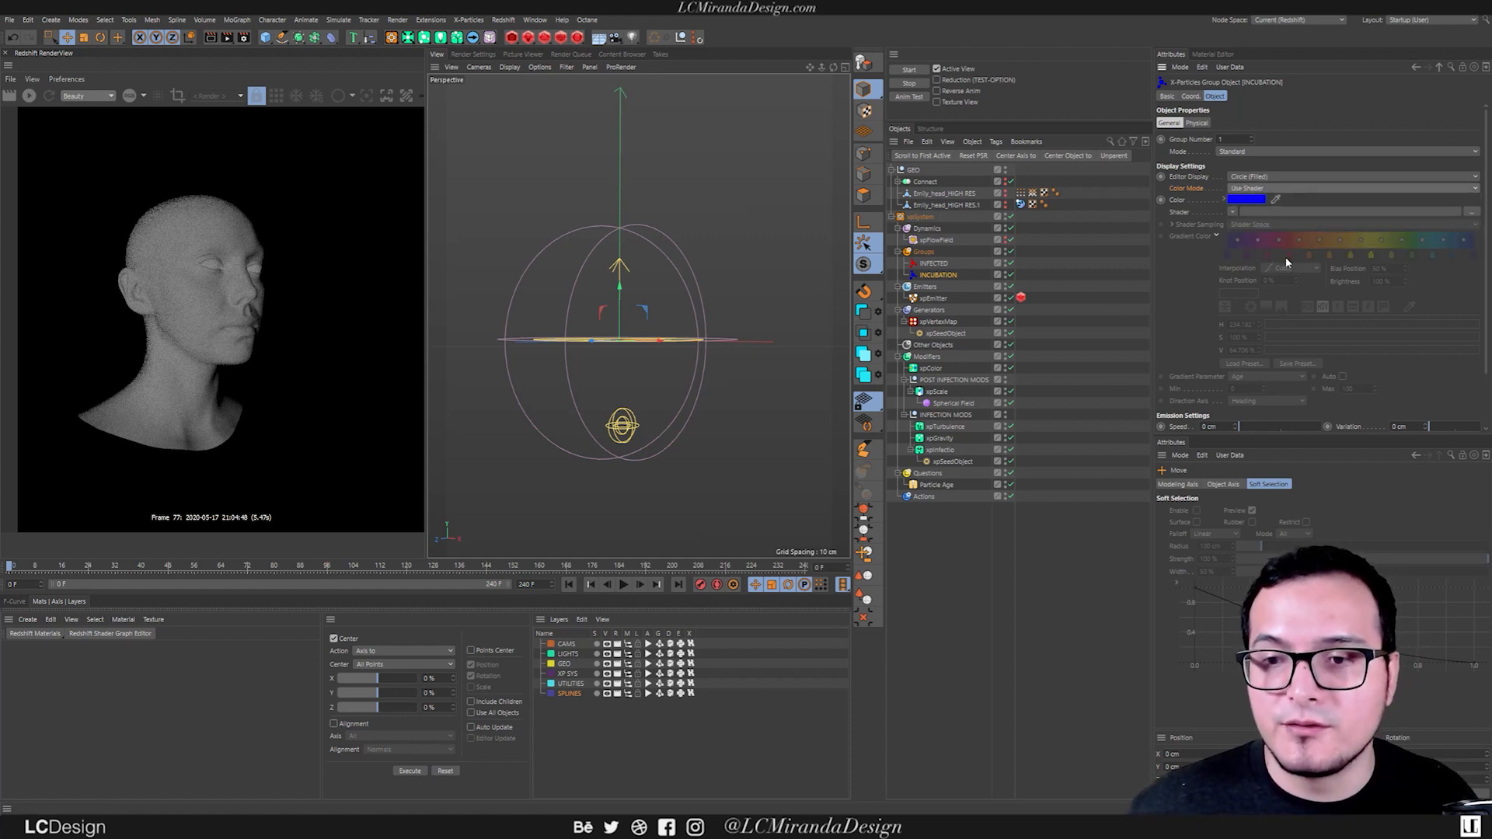
pyautogui.click(1233, 216)
pyautogui.click(1289, 332)
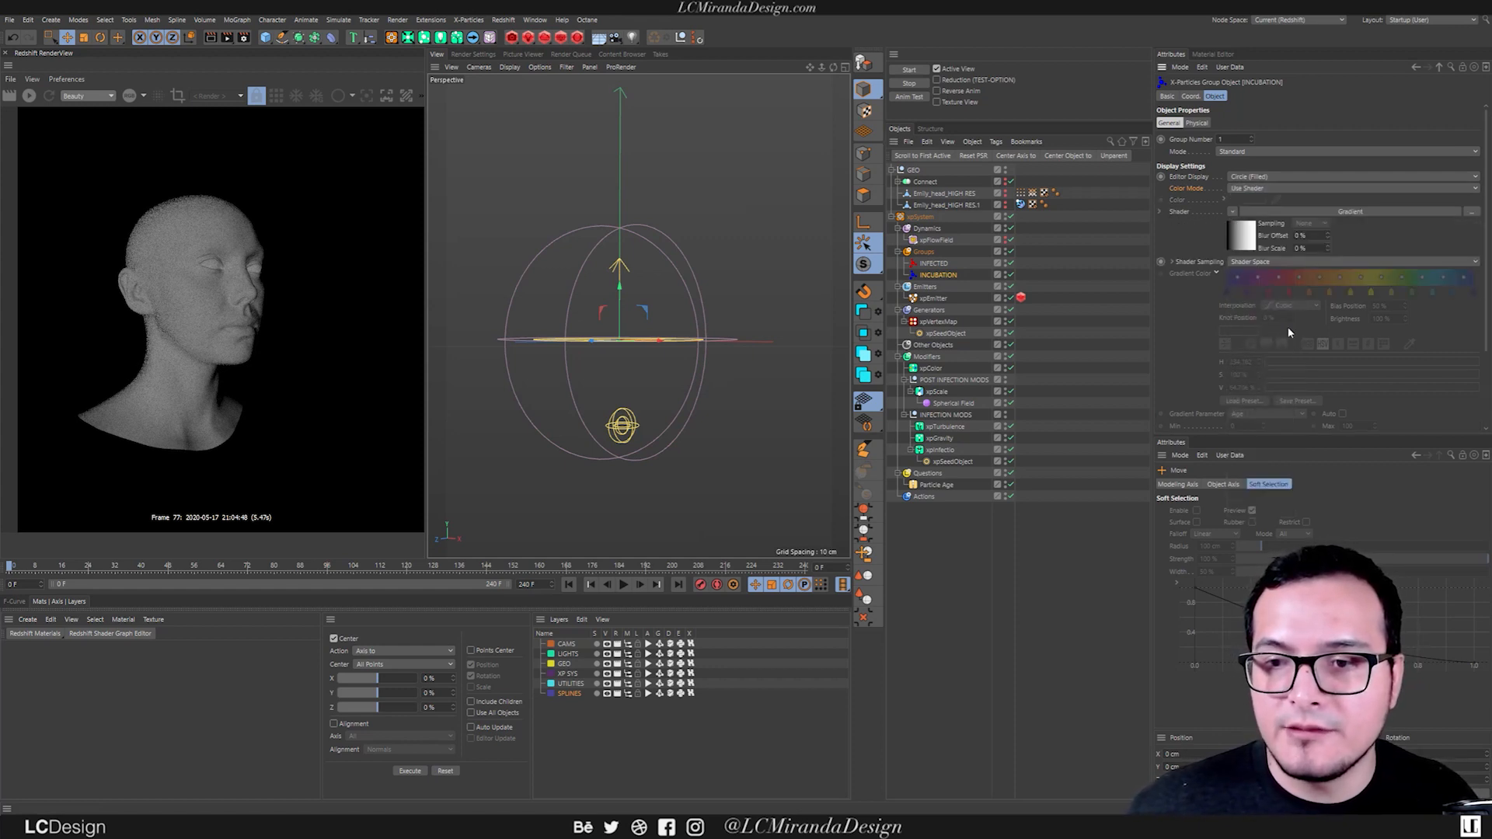
# Load the Flame 6 preset into the INCUBATION group's Gradient shader.
pyautogui.click(1243, 241)
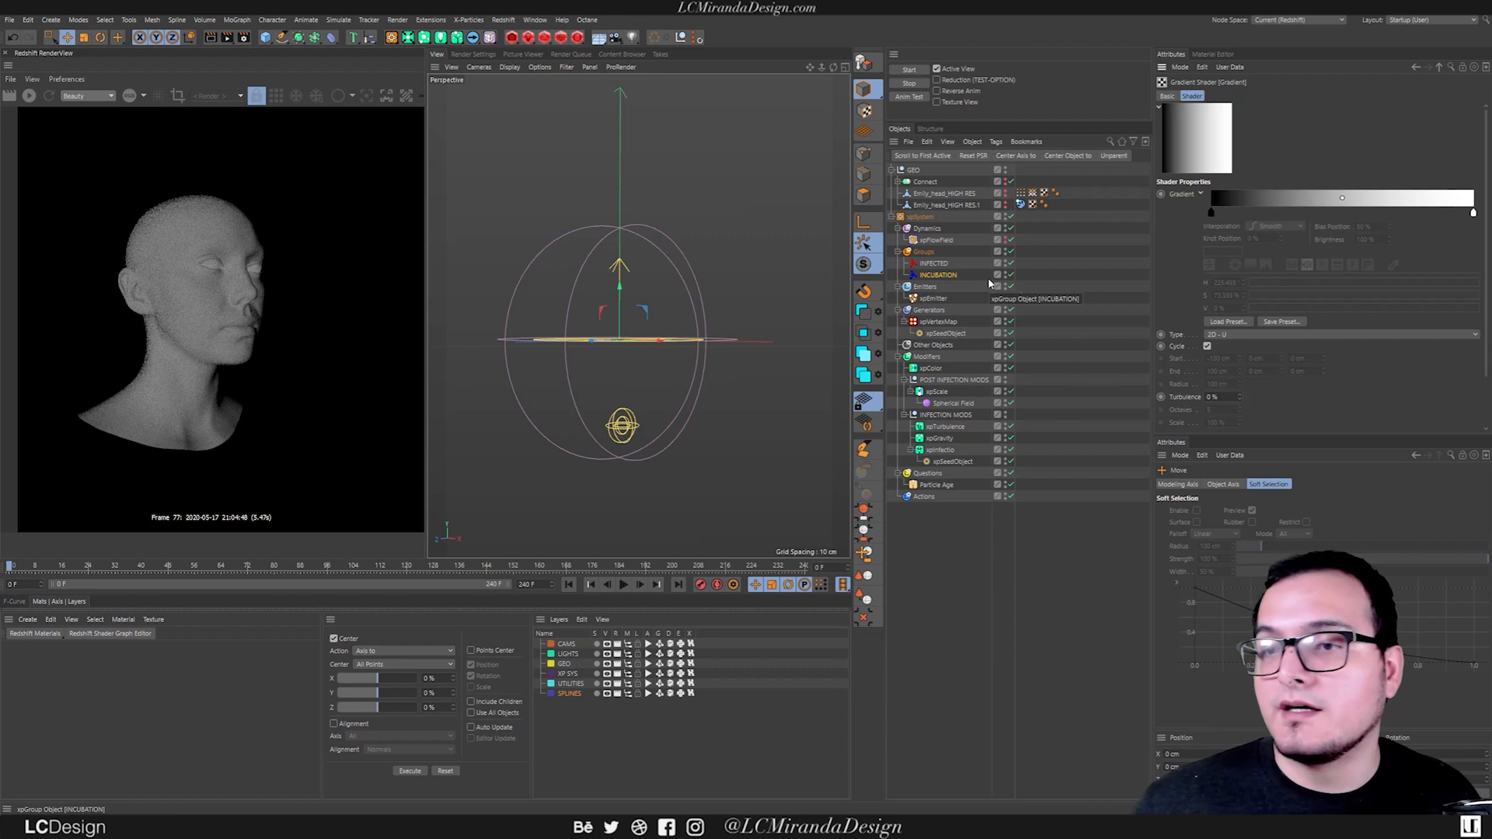
pyautogui.click(1228, 322)
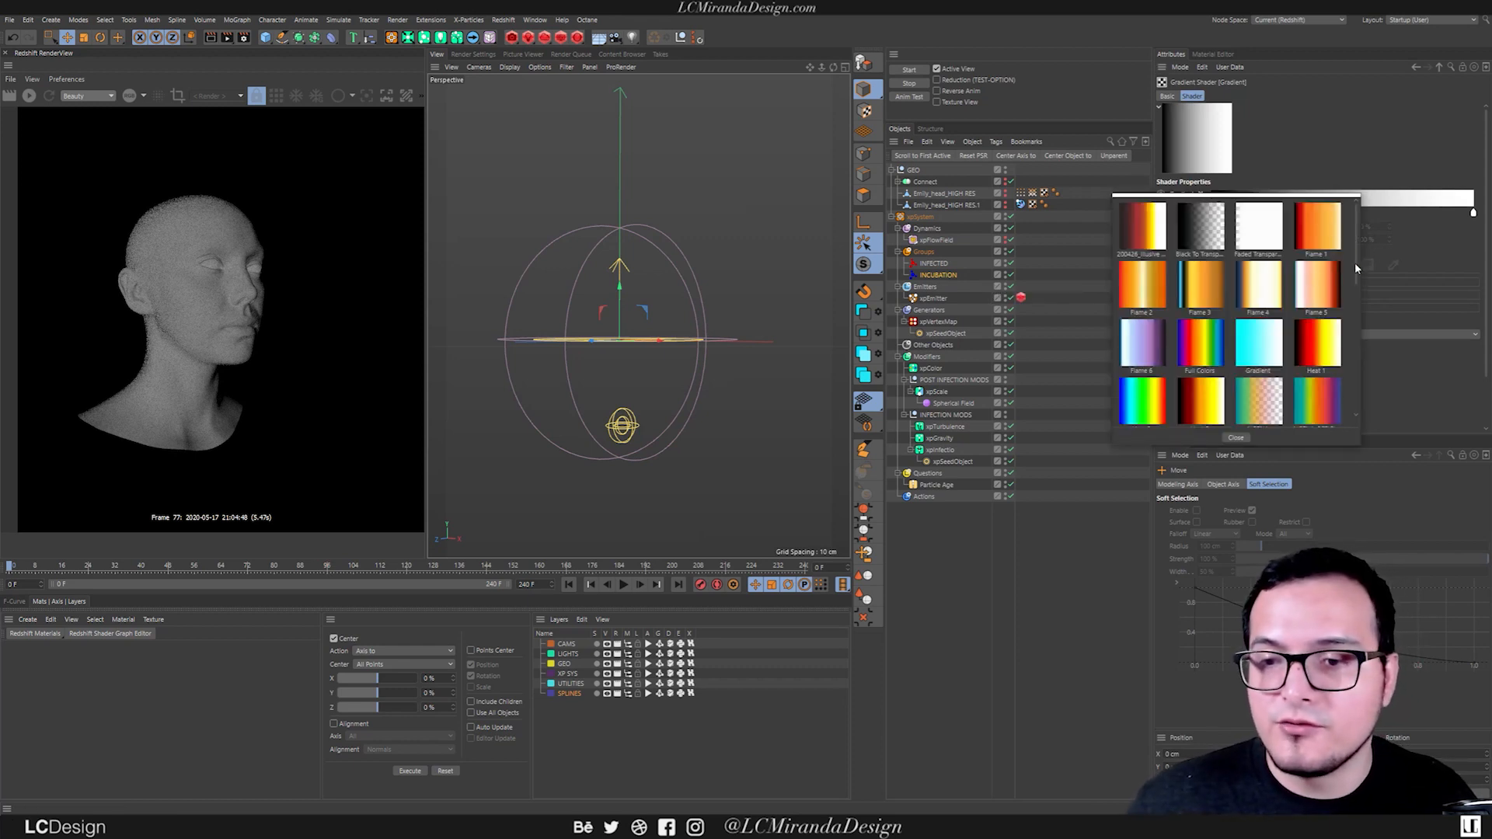
pyautogui.doubleClick(1148, 358)
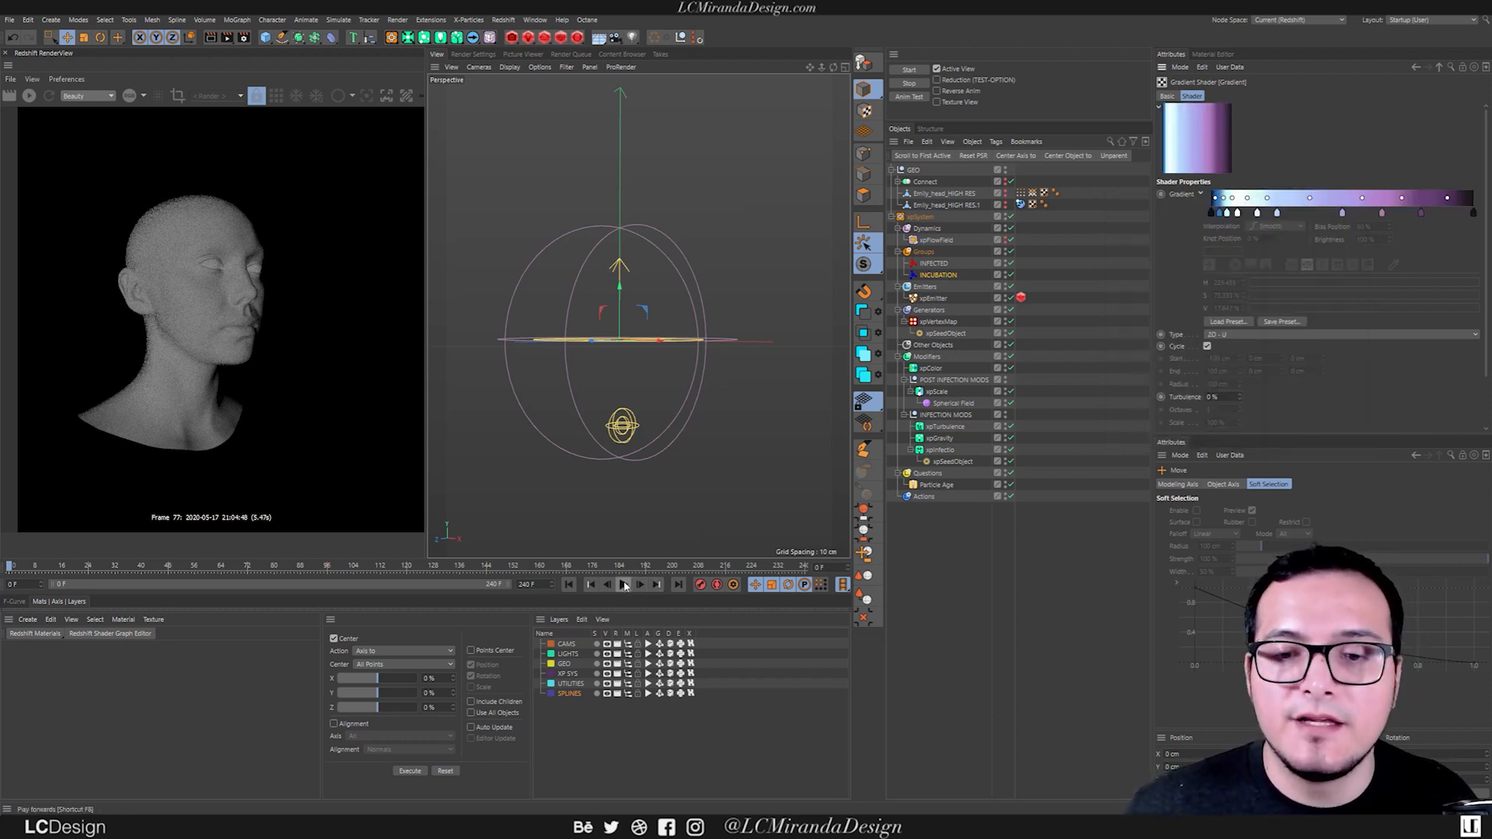
# Play the simulation twice to inspect the incubating particles' shader colors, and return to the first frame.
pyautogui.keyDown('alt'); pyautogui.moveTo(619, 420); pyautogui.dragTo(700, 352, button='right'); pyautogui.keyUp('alt')
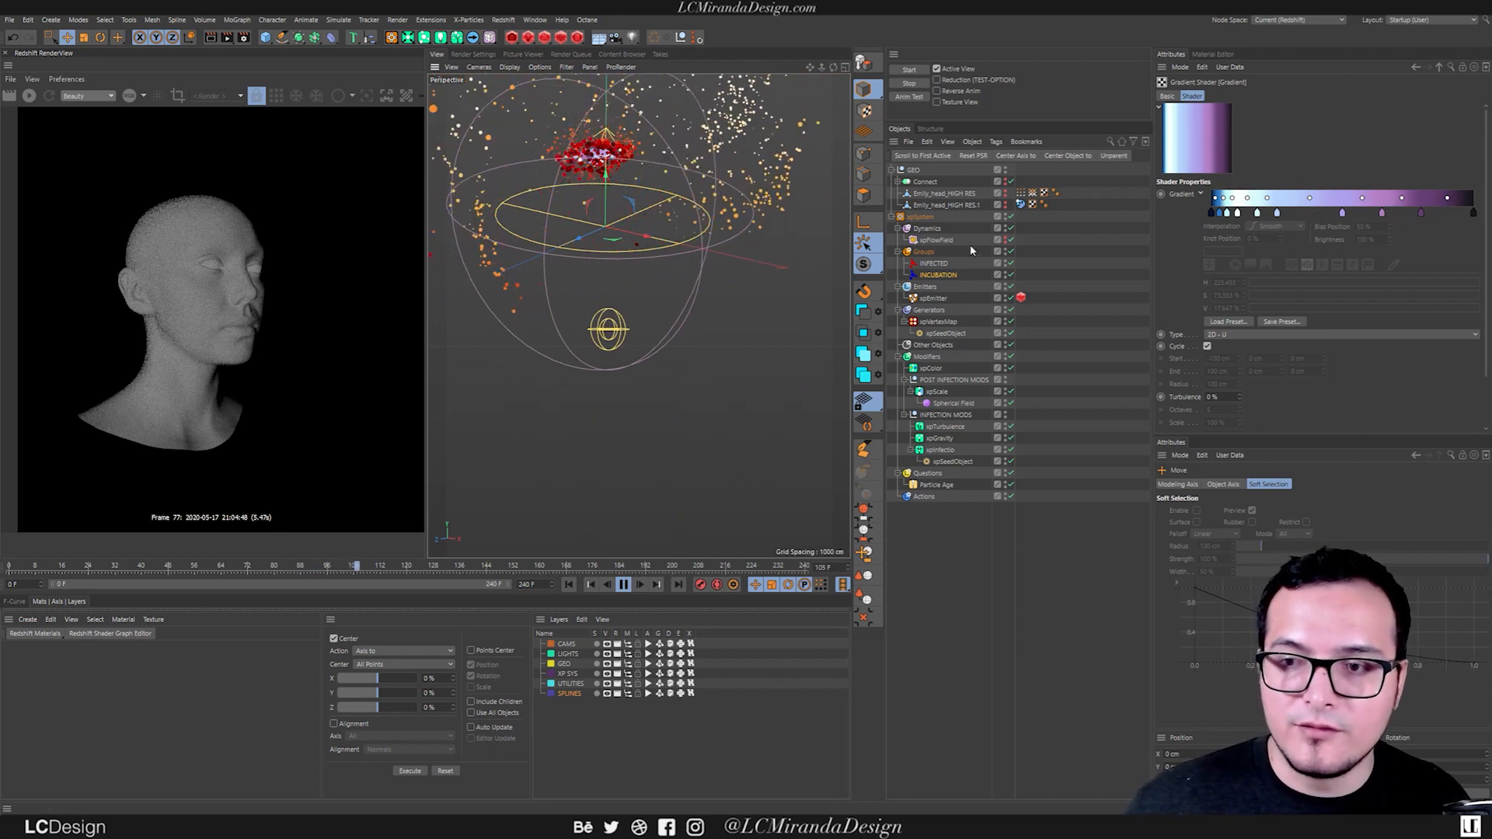
pyautogui.click(624, 585)
pyautogui.click(569, 584)
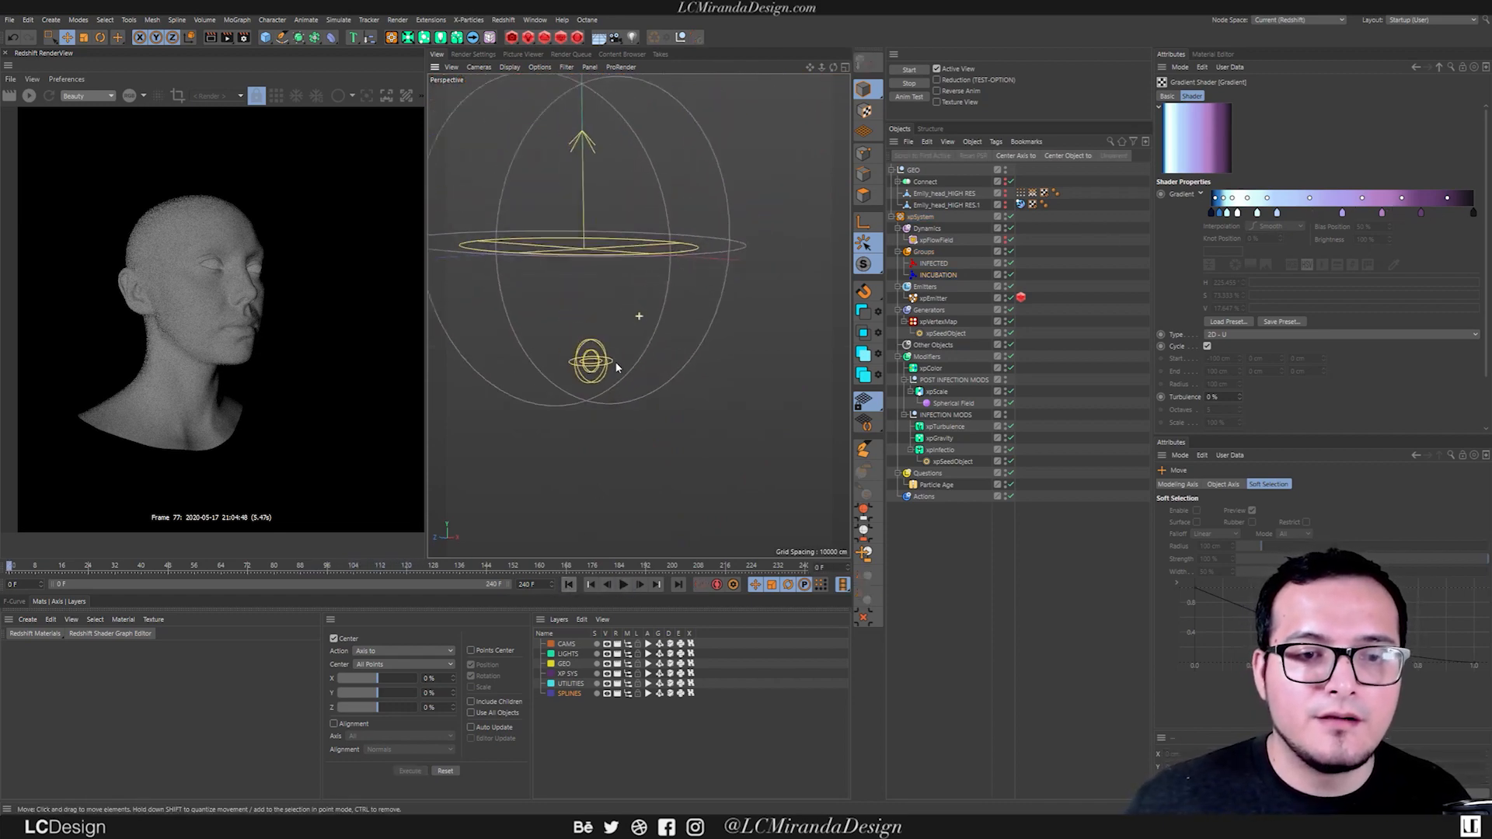
pyautogui.click(623, 585)
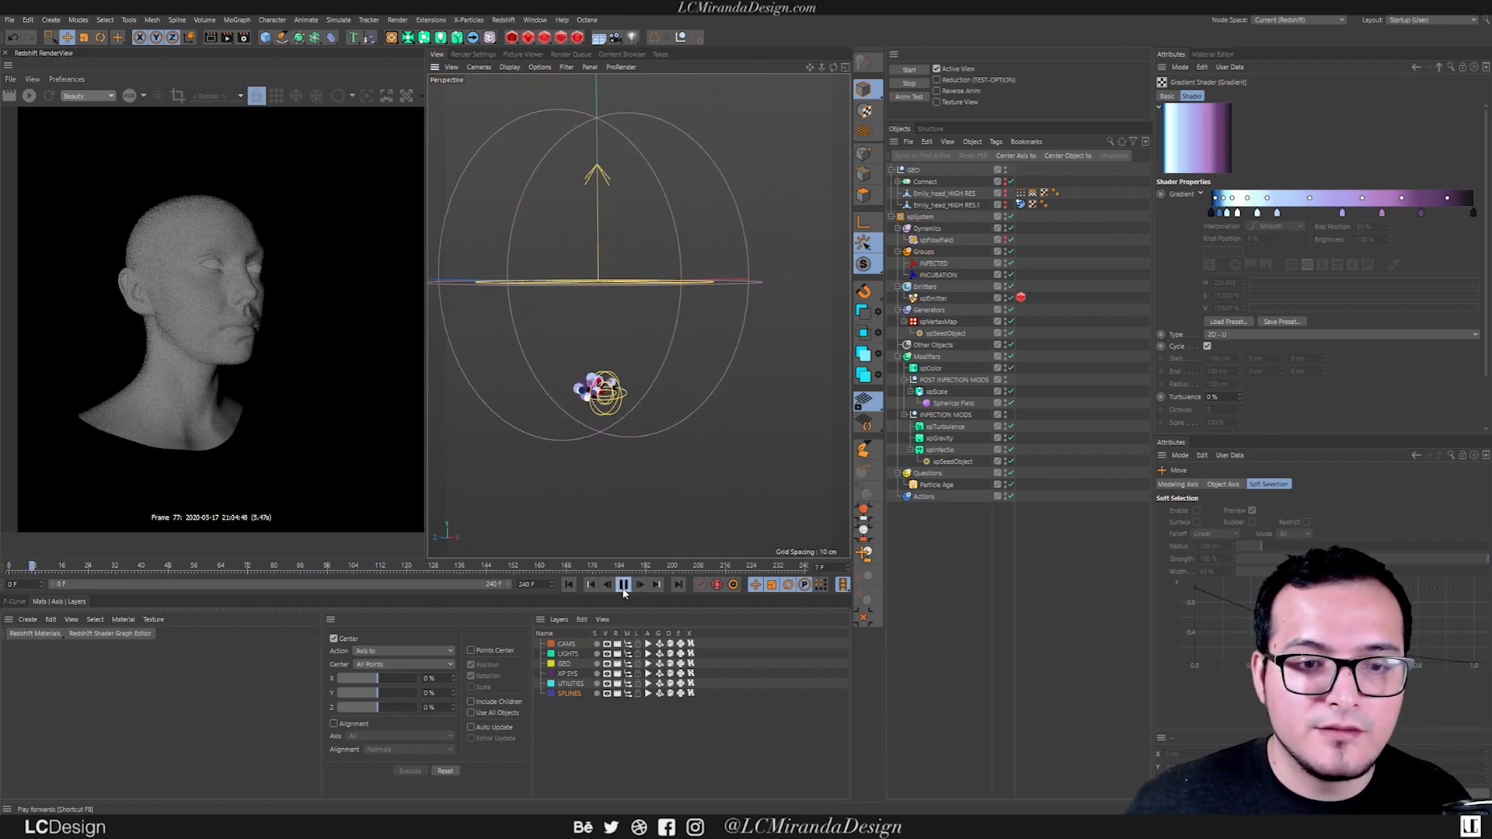
pyautogui.click(623, 585)
pyautogui.click(568, 584)
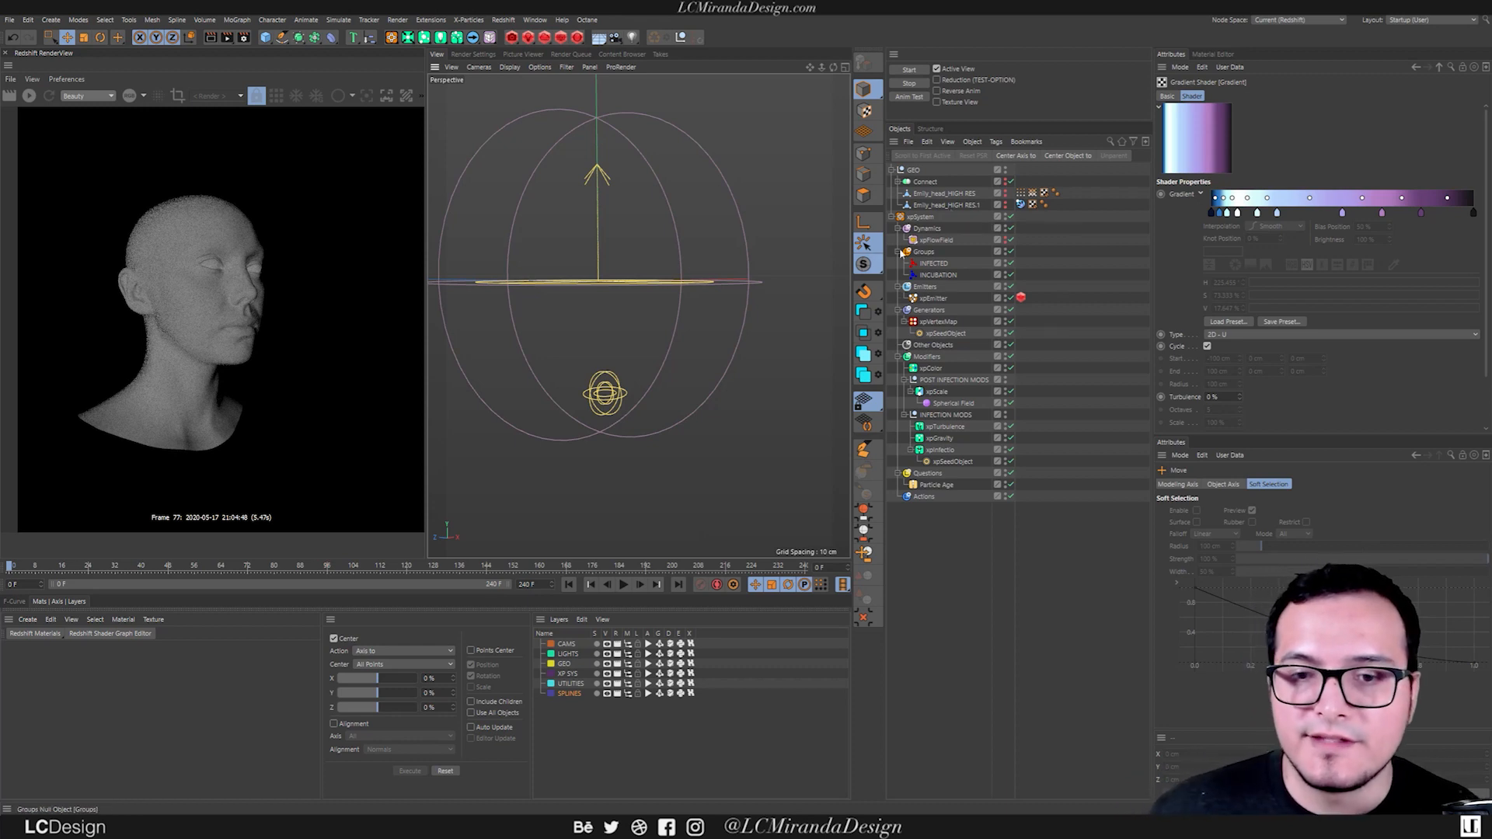
# Unhide the Emily_head_HIGH RES mesh, display its Vertex Color tag, and play the simulation to inspect how the map spreads before returning to the first frame.
pyautogui.click(1005, 194)
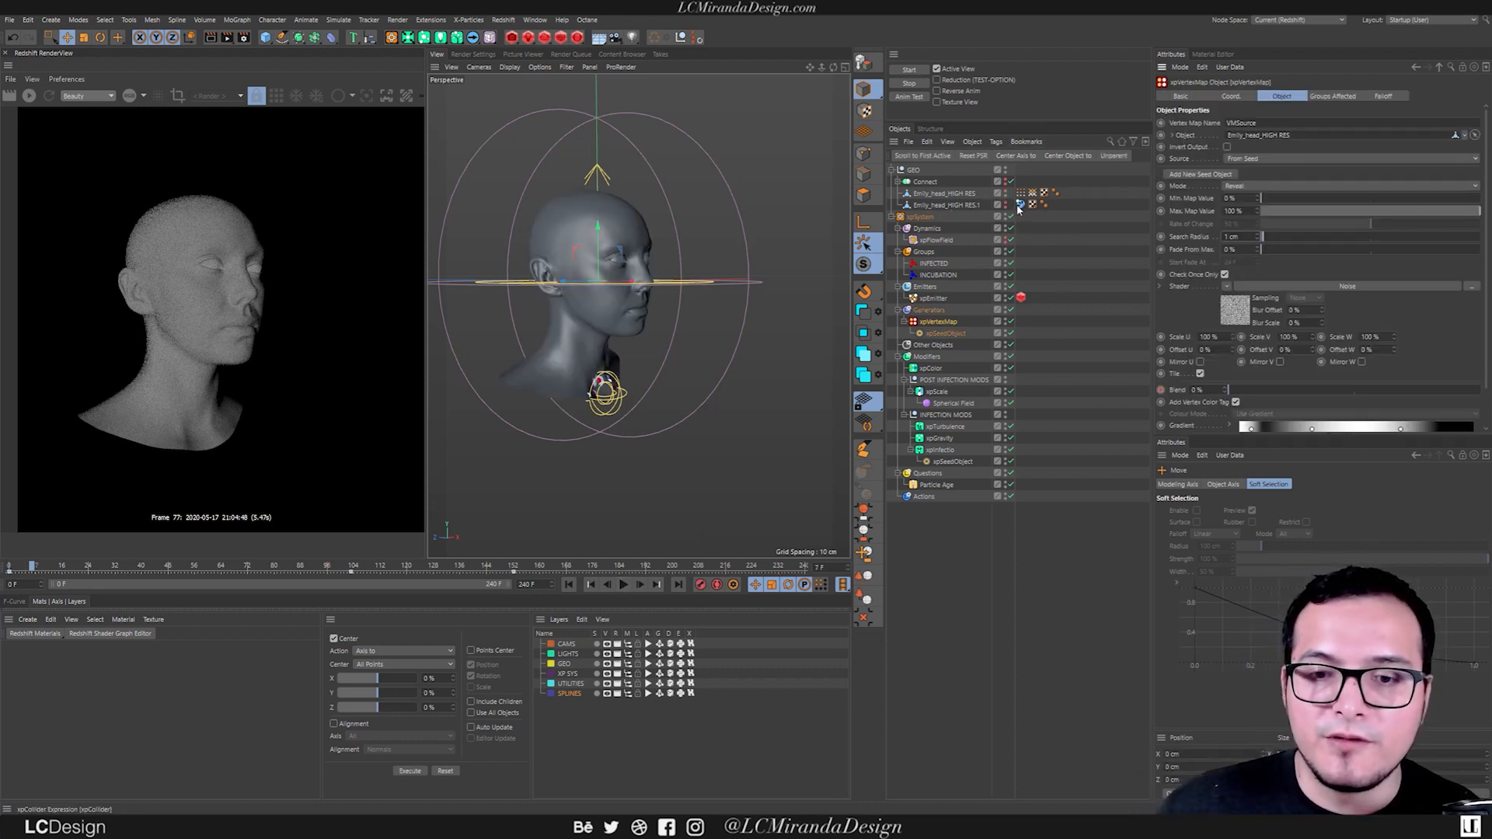
pyautogui.doubleClick(1019, 194)
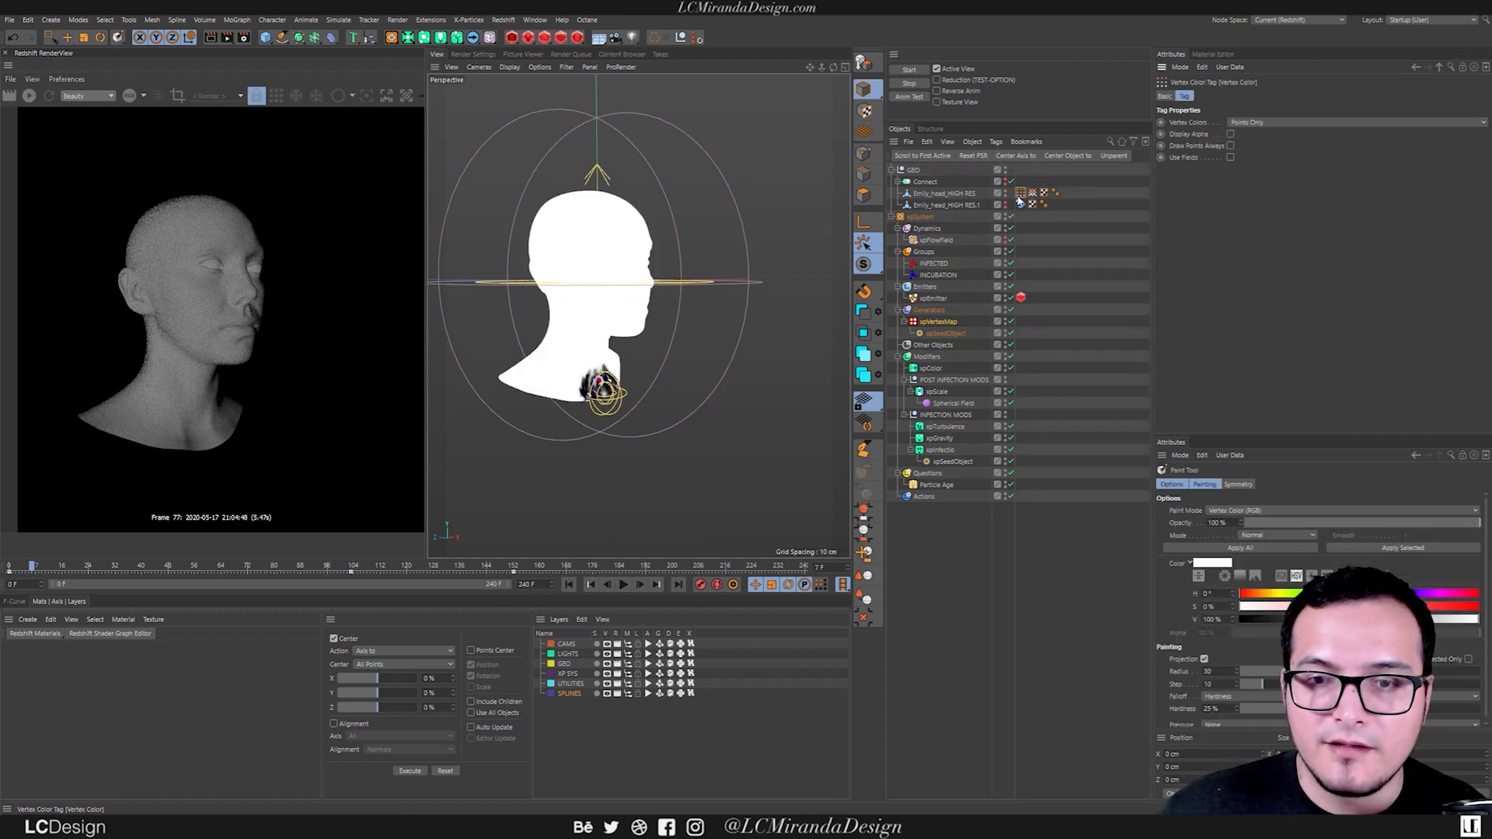
pyautogui.click(624, 585)
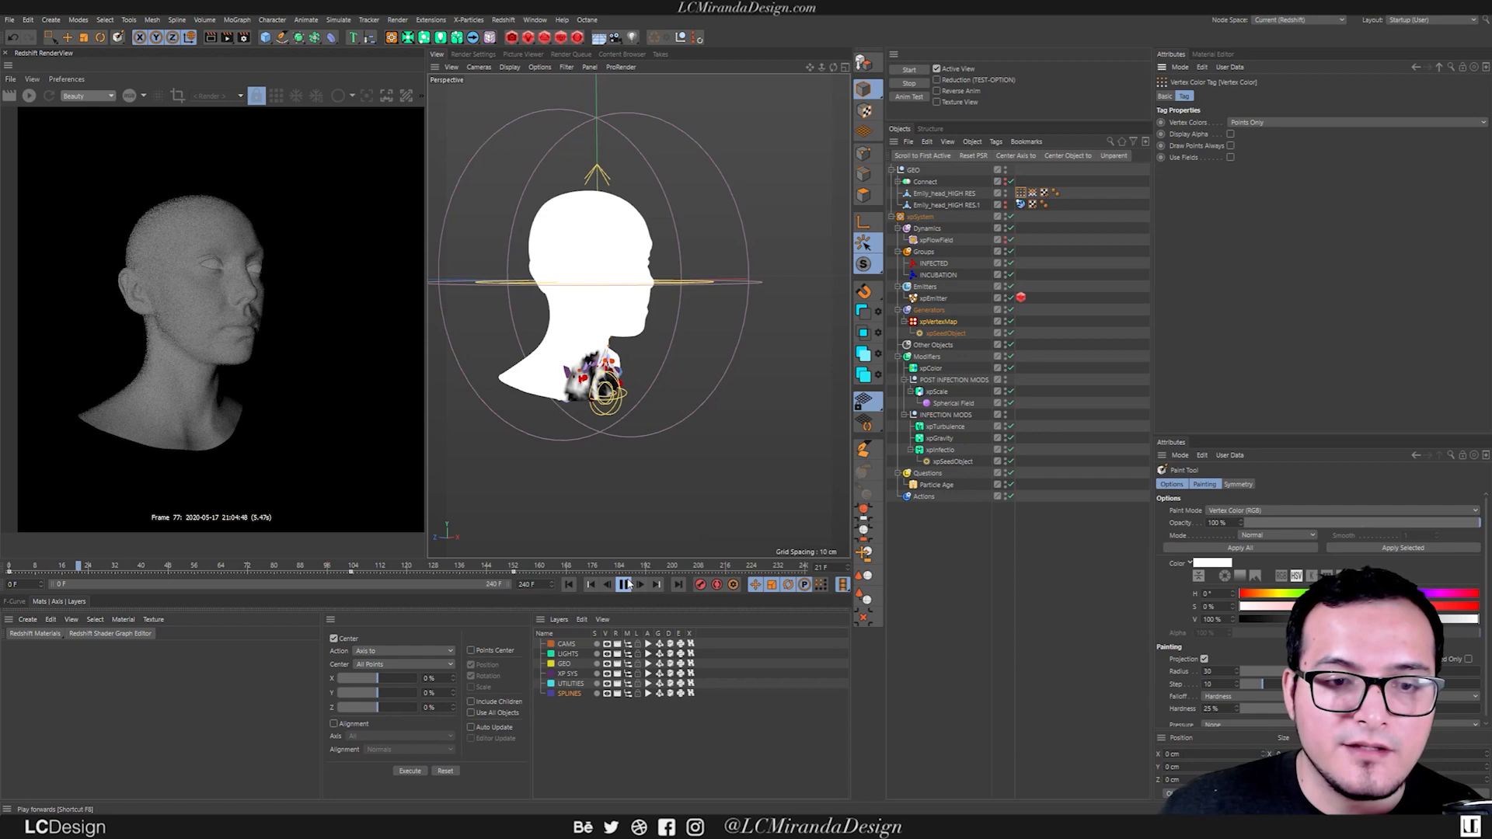
pyautogui.scroll(10, 579, 353)
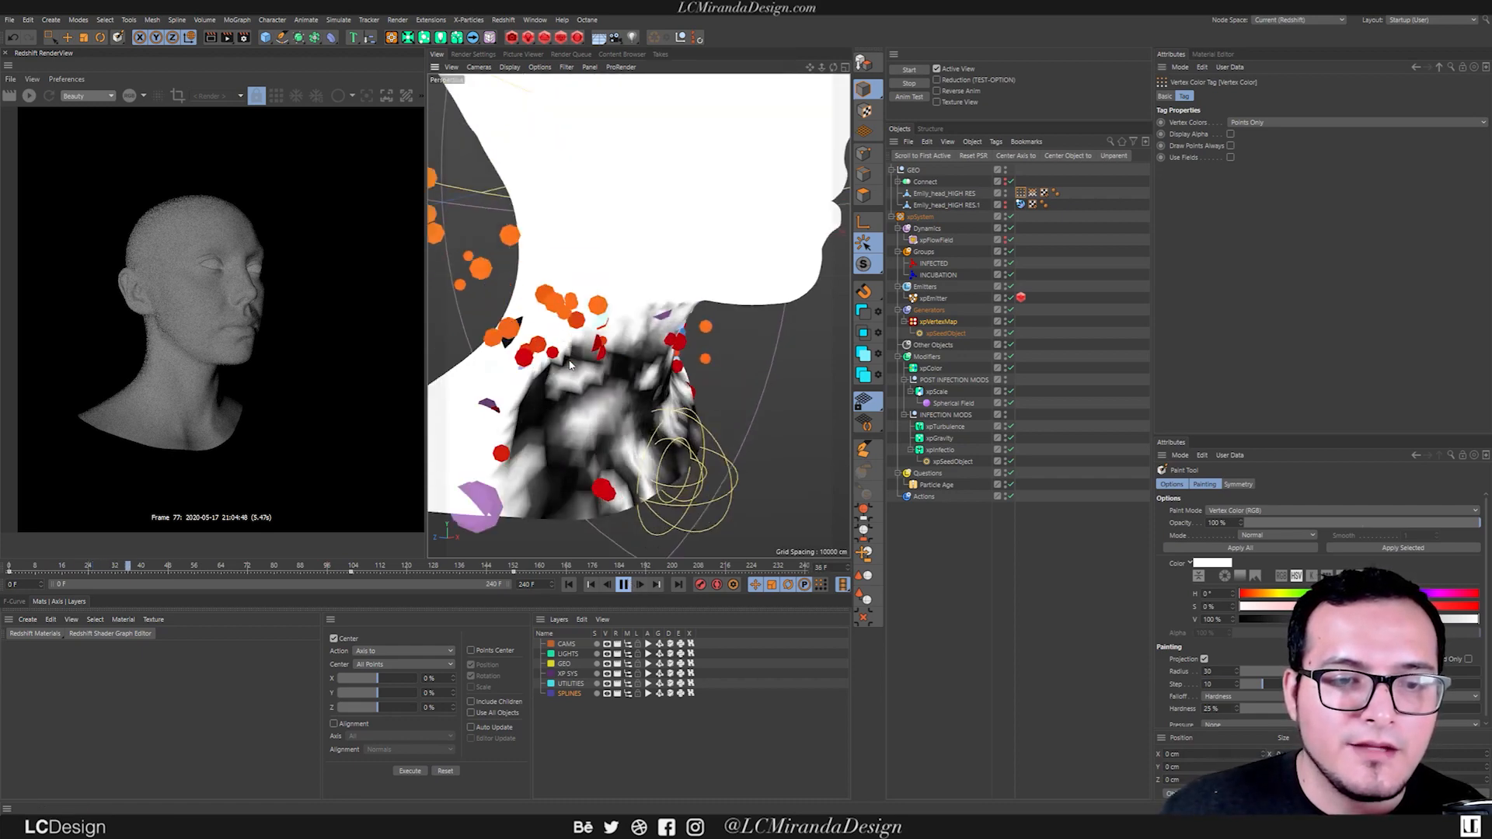
pyautogui.keyDown('alt'); pyautogui.moveTo(579, 353); pyautogui.dragTo(671, 352); pyautogui.keyUp('alt')
pyautogui.scroll(-10, 670, 352)
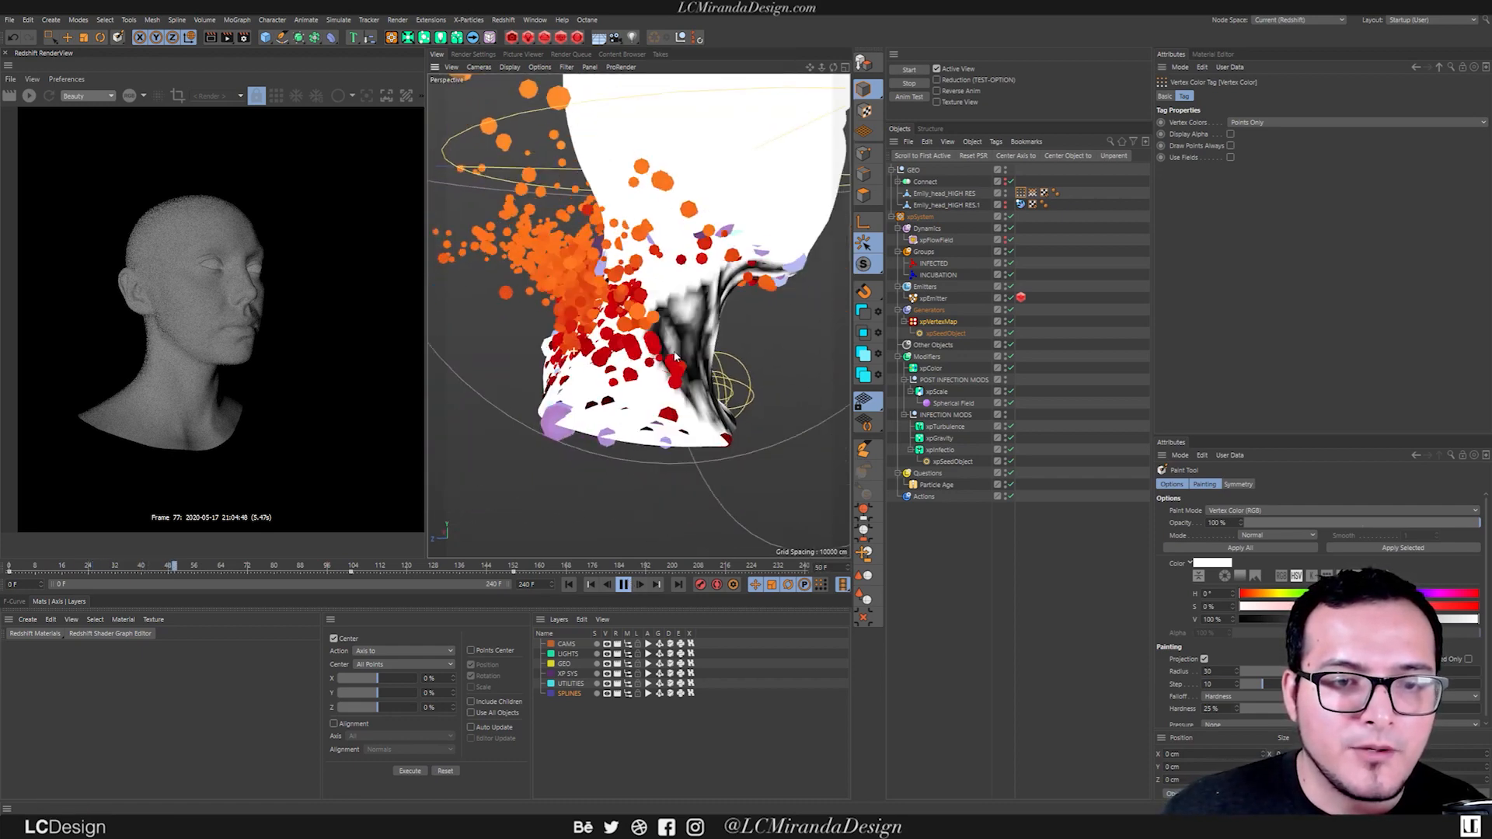
pyautogui.keyDown('alt'); pyautogui.moveTo(662, 315); pyautogui.dragTo(630, 338, button='middle'); pyautogui.keyUp('alt')
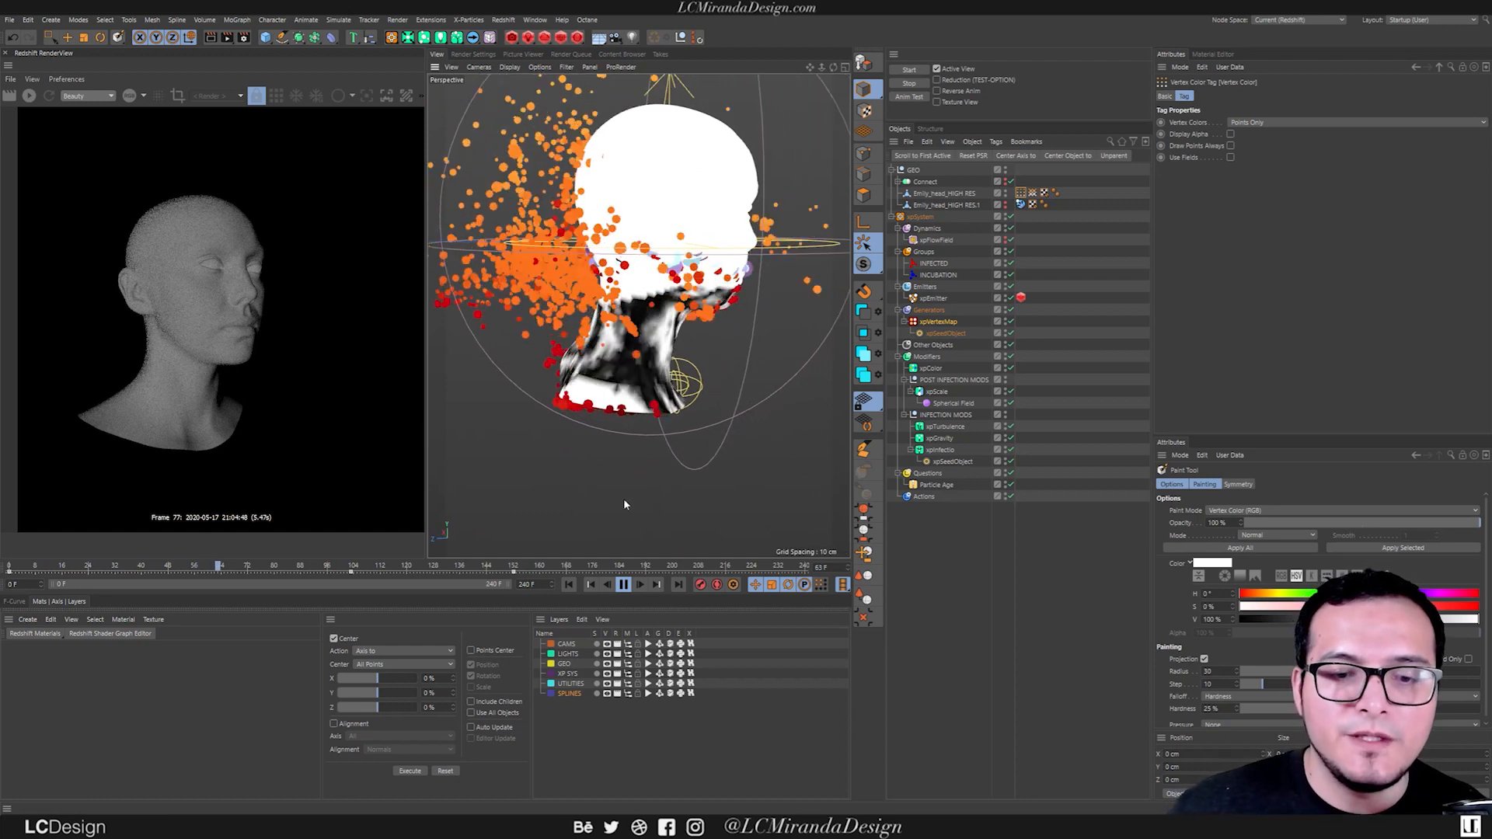
pyautogui.click(623, 585)
pyautogui.click(573, 585)
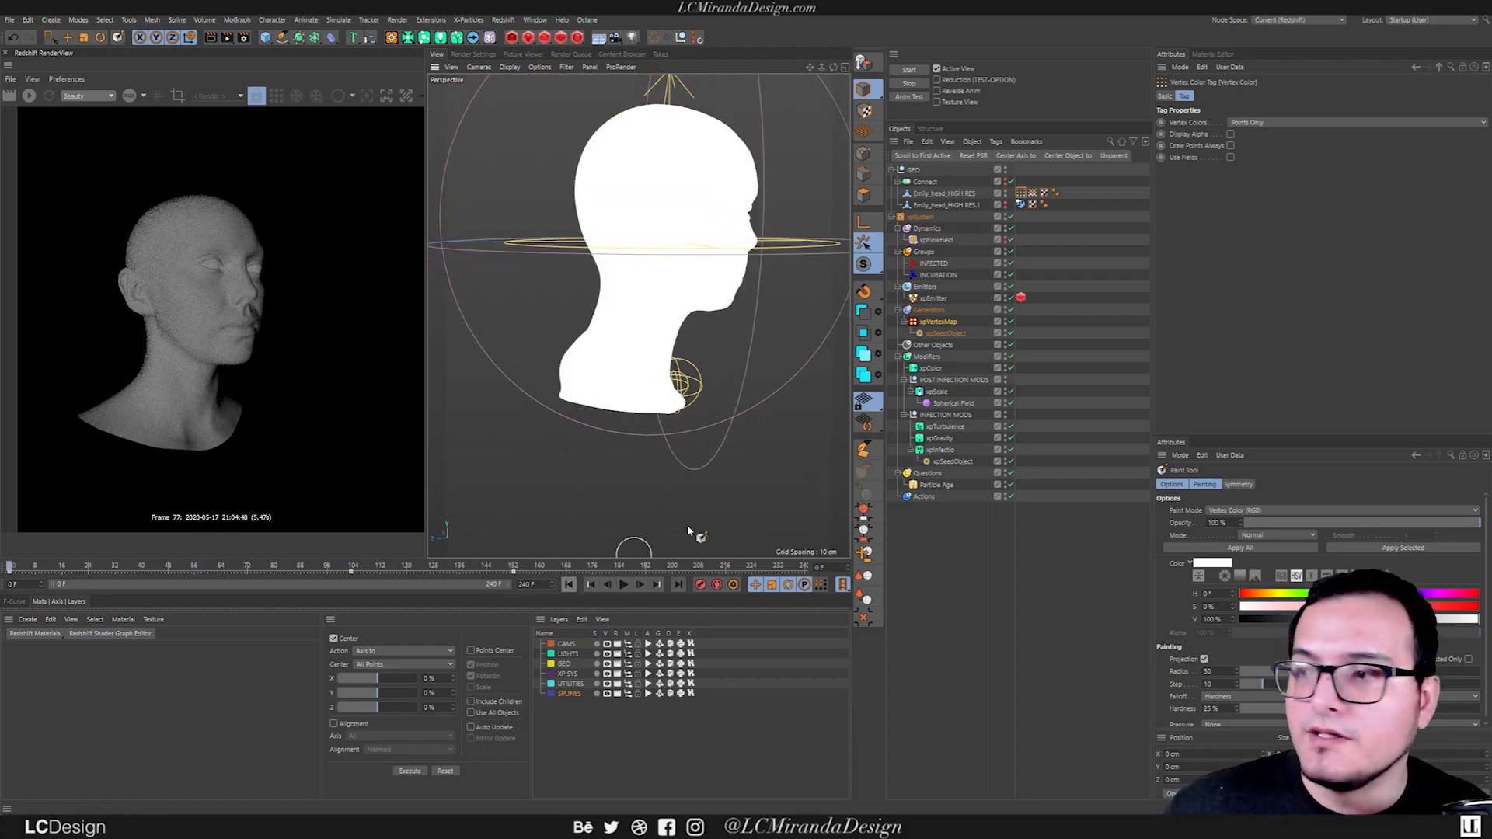
# Set the xpVertexMap's Search Radius to 2 cm, play the simulation to check the spread, and return to the first frame.
pyautogui.click(938, 322)
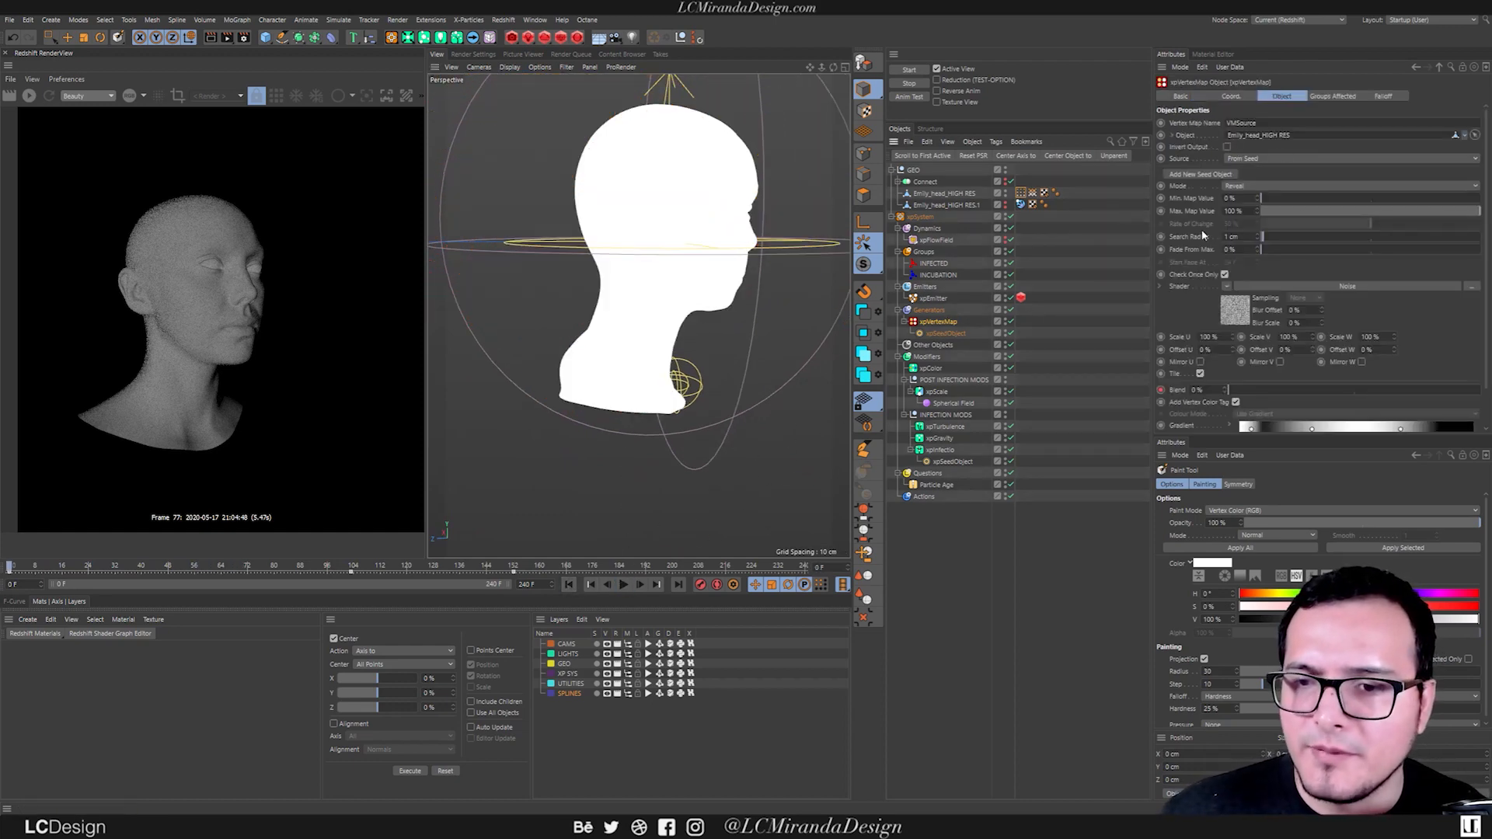
pyautogui.click(1240, 236)
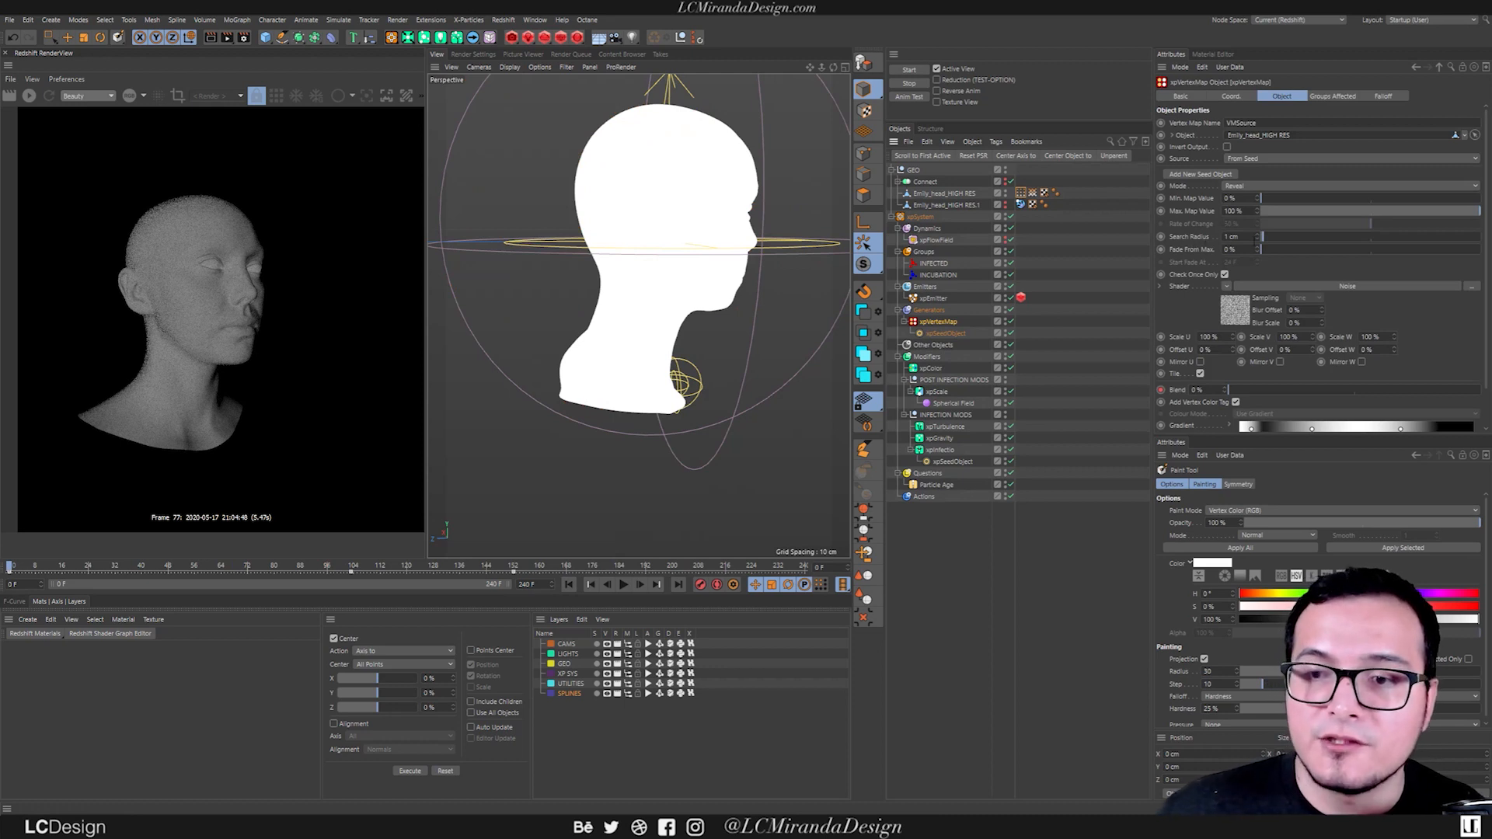
pyautogui.write('2')
pyautogui.press('Return')
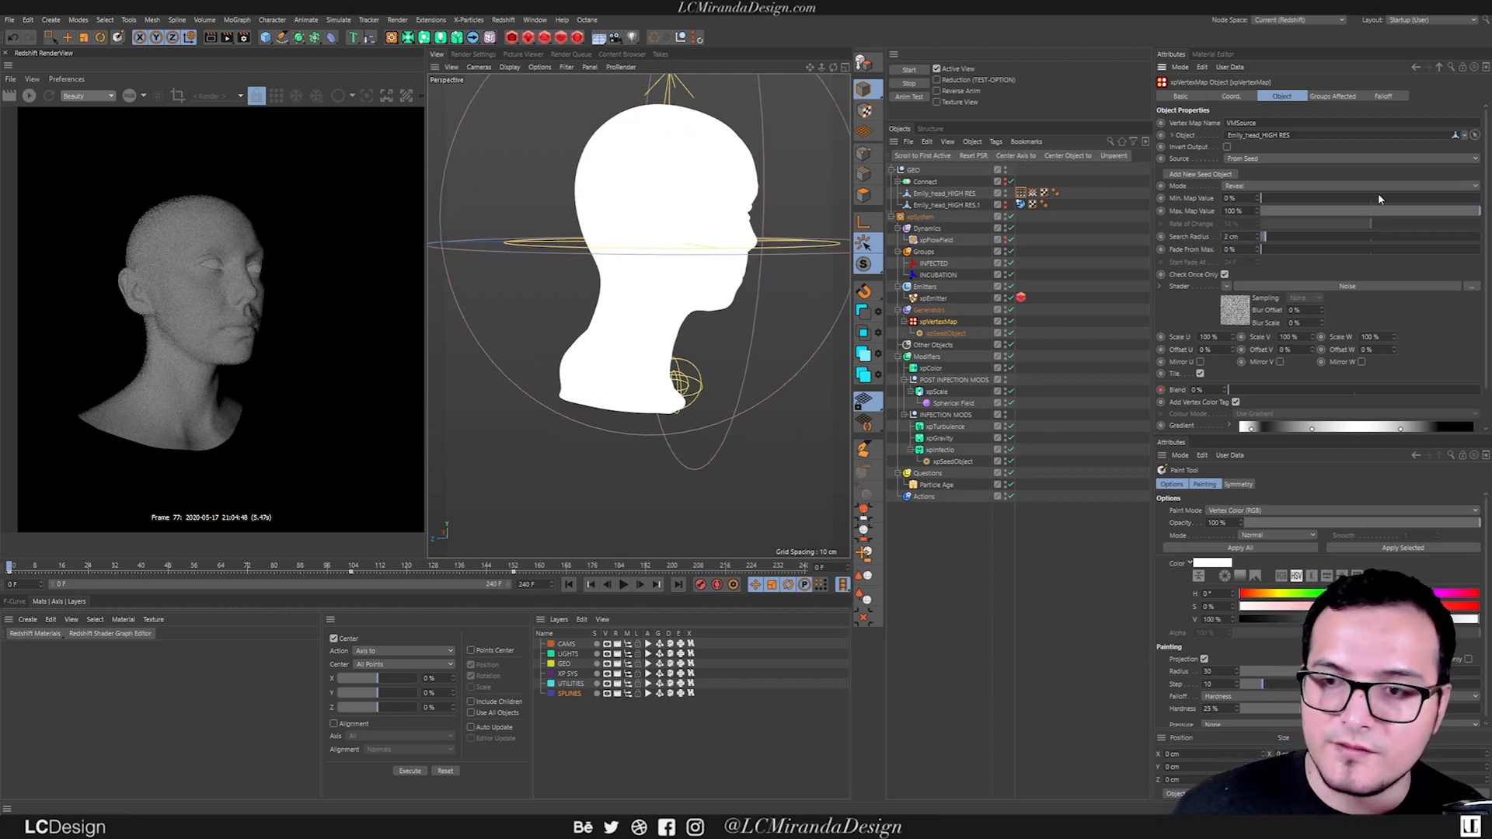
pyautogui.keyDown('alt'); pyautogui.moveTo(677, 366); pyautogui.dragTo(569, 352); pyautogui.keyUp('alt')
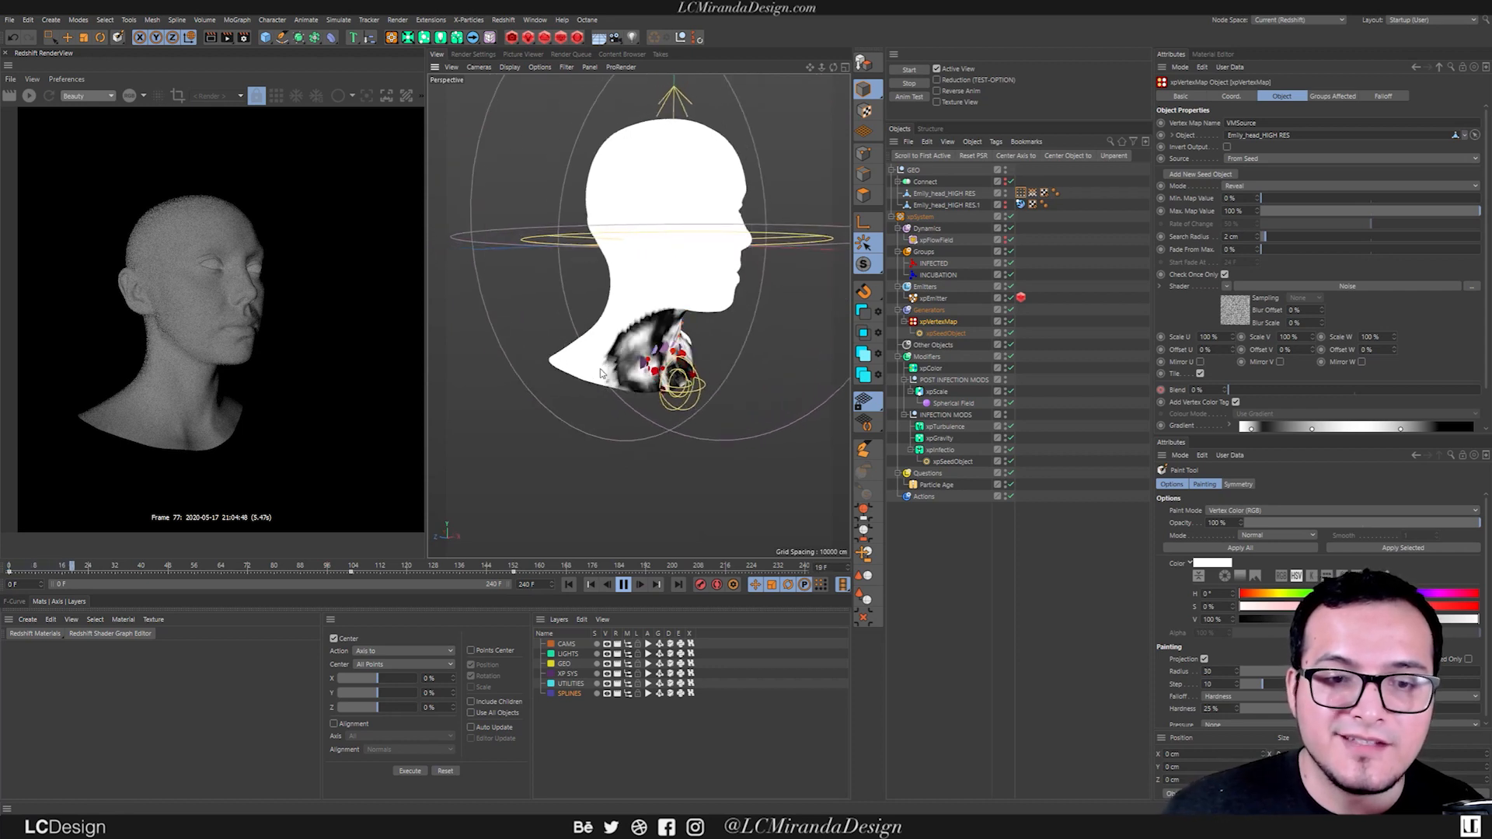
pyautogui.click(623, 584)
pyautogui.click(569, 585)
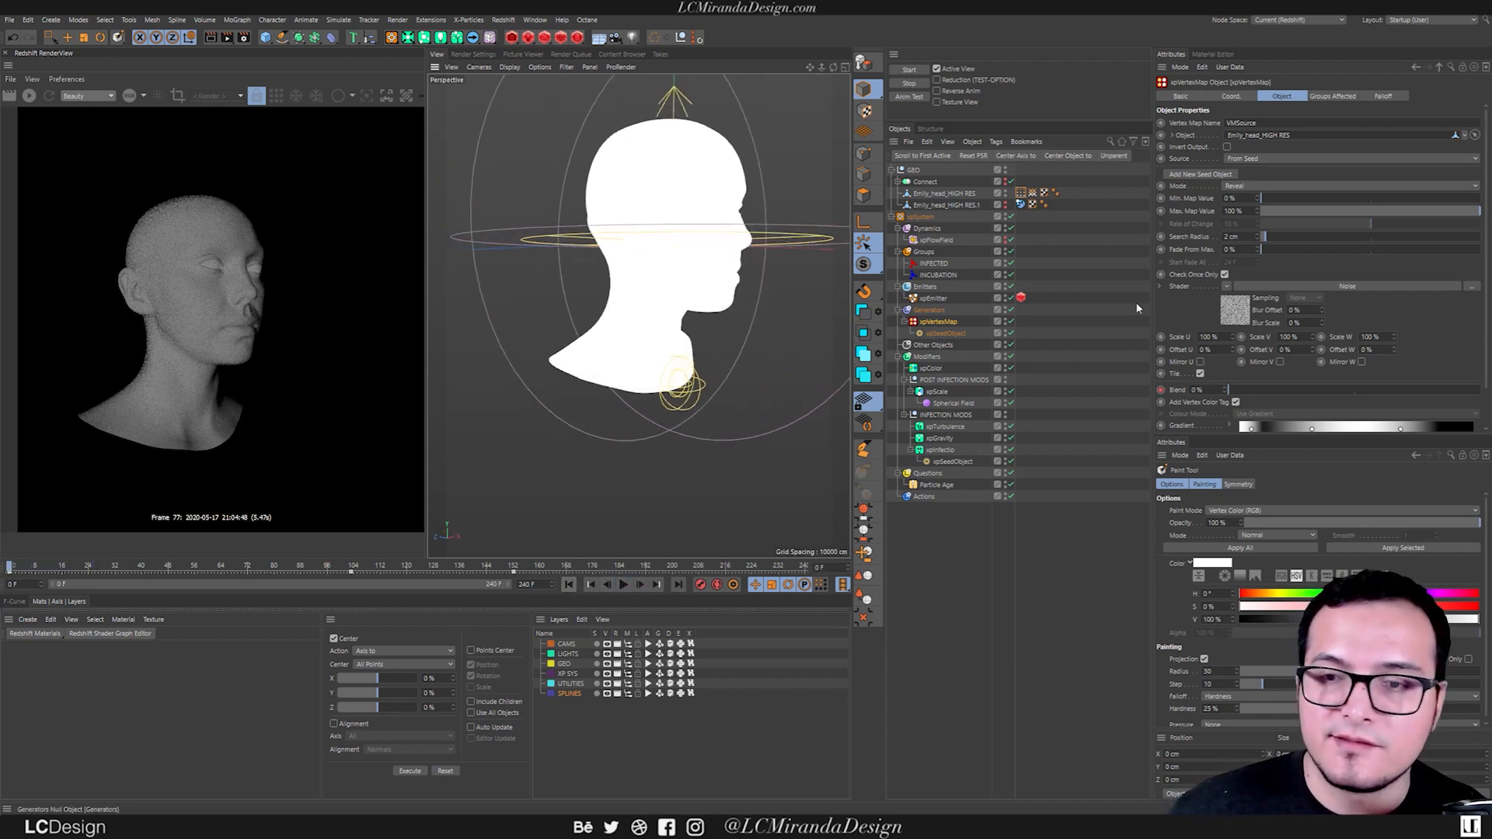
# Set the xpVertexMap's Search Radius to 1.5 cm and play the simulation to compare the map with the particles.
pyautogui.write('1.5')
pyautogui.press('Return')
pyautogui.click(623, 584)
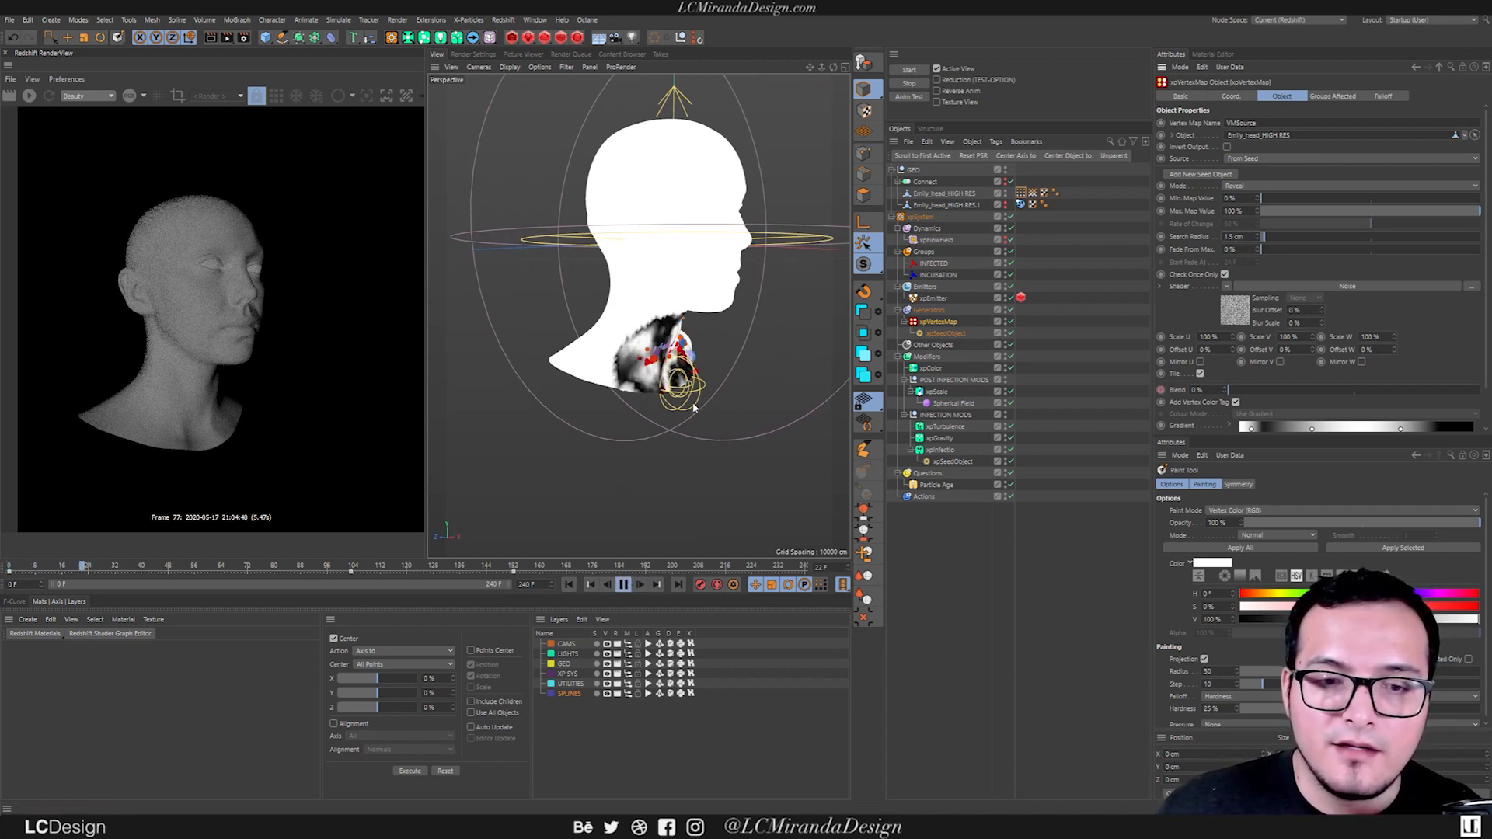
pyautogui.click(623, 584)
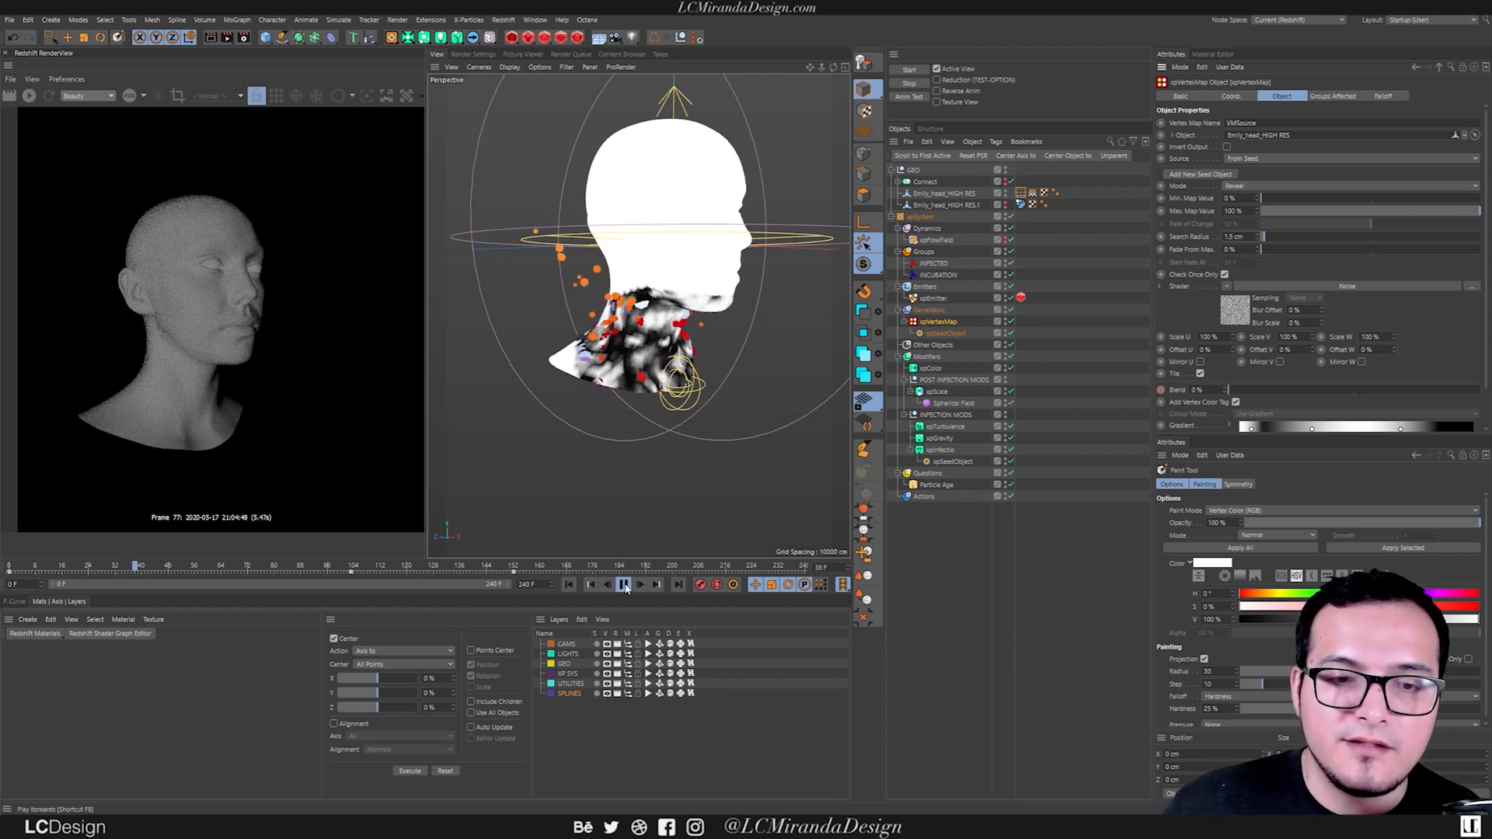
# Set the xpVertexMap's Search Radius to 1.4 cm, replay the simulation from the start, and return to the first frame.
pyautogui.moveTo(1217, 236); pyautogui.dragTo(1107, 243)
pyautogui.write('1')
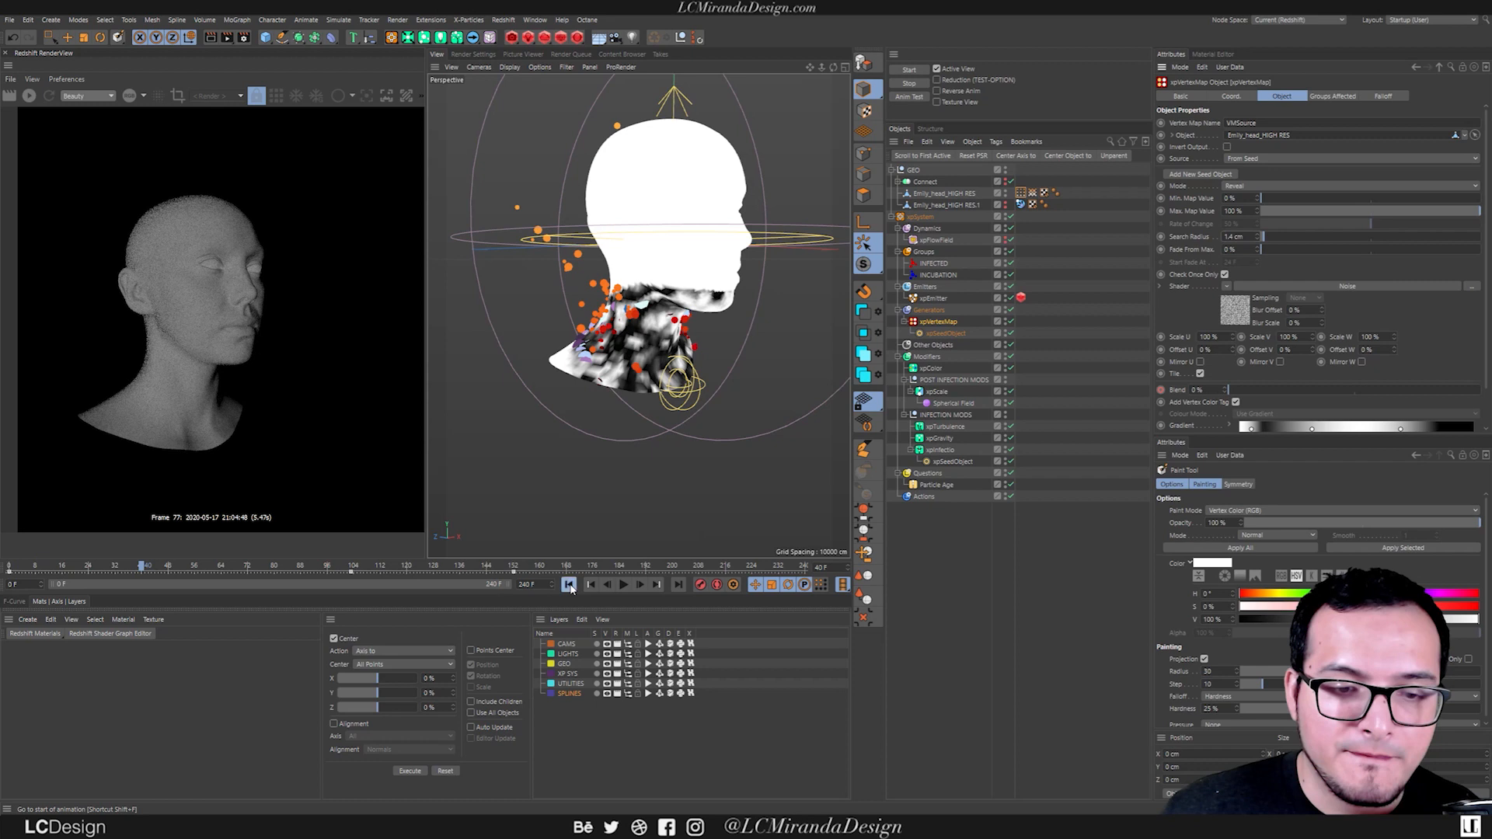
pyautogui.click(568, 585)
pyautogui.click(623, 584)
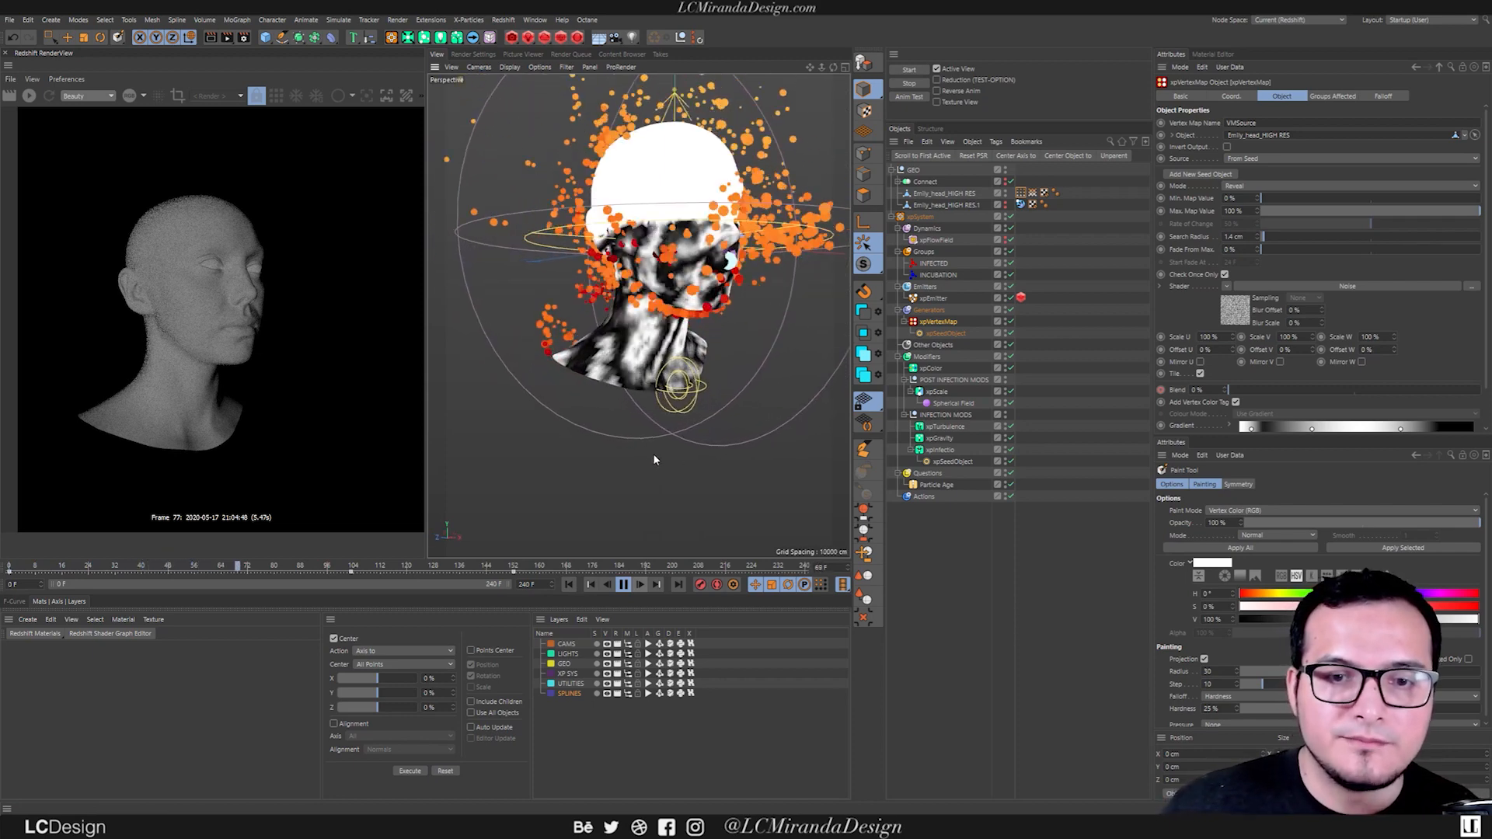
pyautogui.click(622, 582)
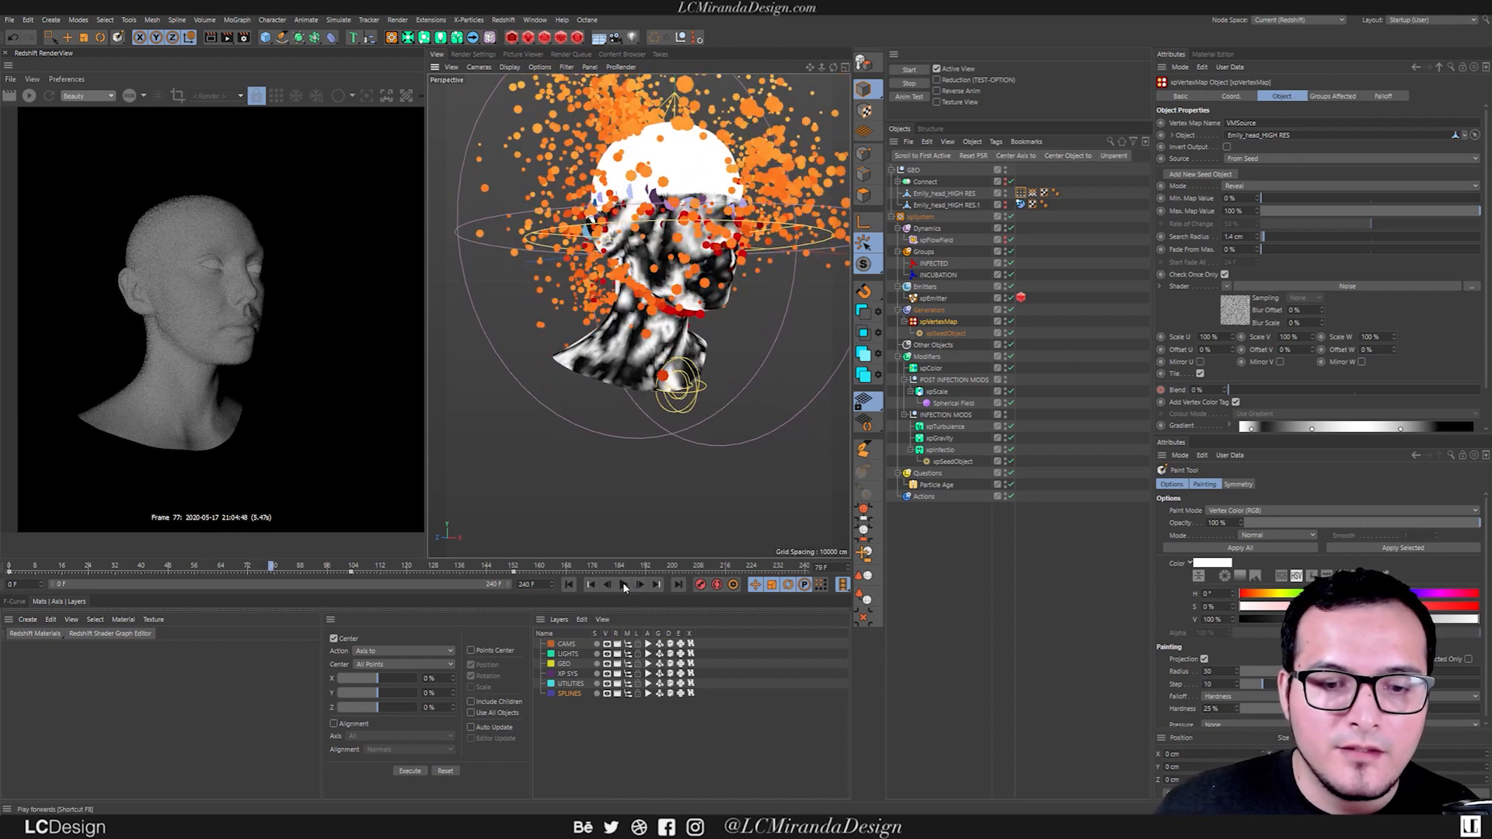
pyautogui.click(568, 585)
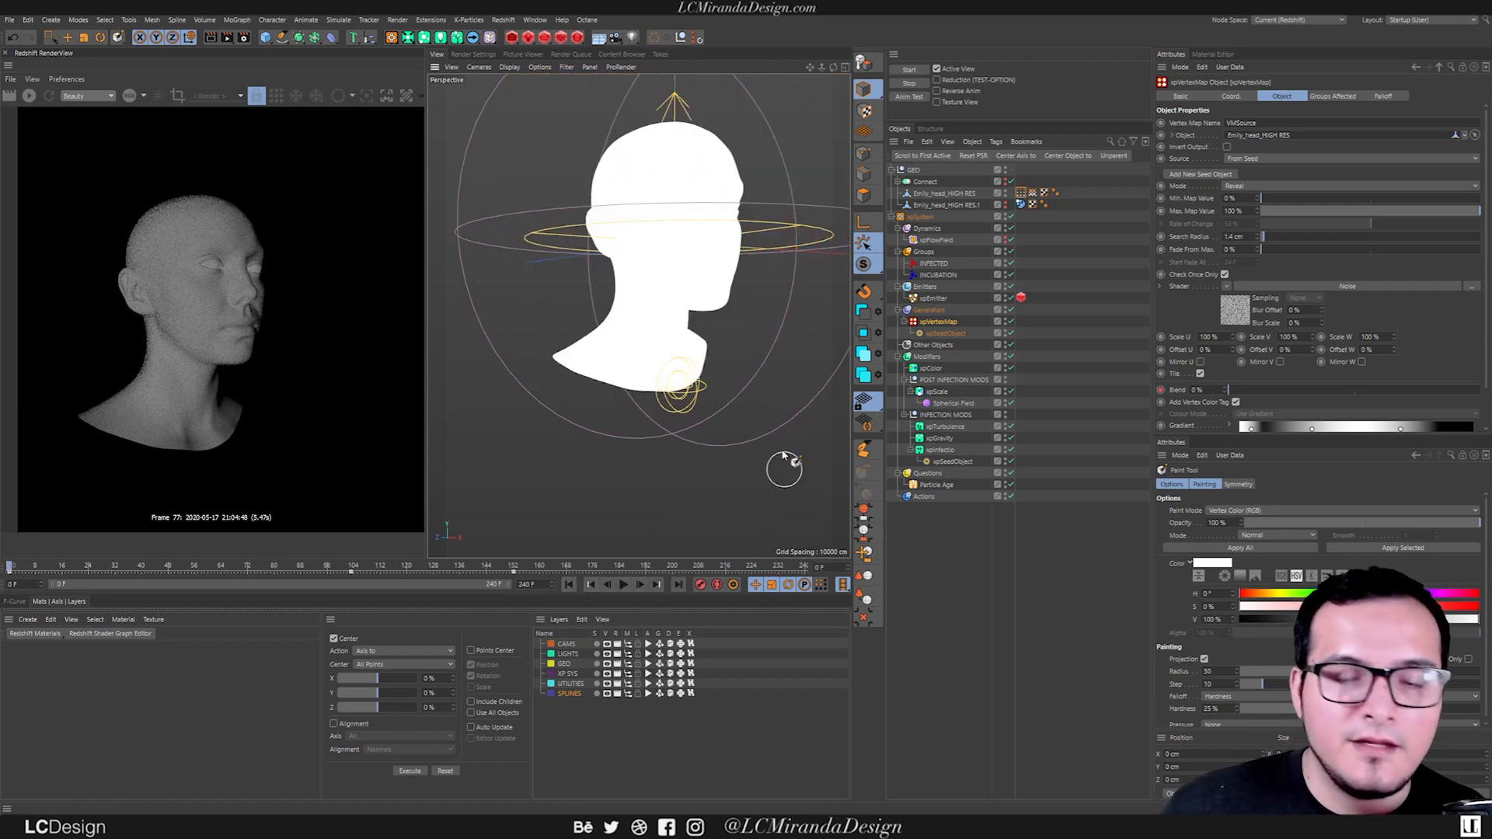
# Create a standard Redshift material and apply it to the Emily_head_HIGH RES mesh.
pyautogui.keyDown('alt'); pyautogui.moveTo(663, 286); pyautogui.dragTo(651, 348); pyautogui.keyUp('alt')
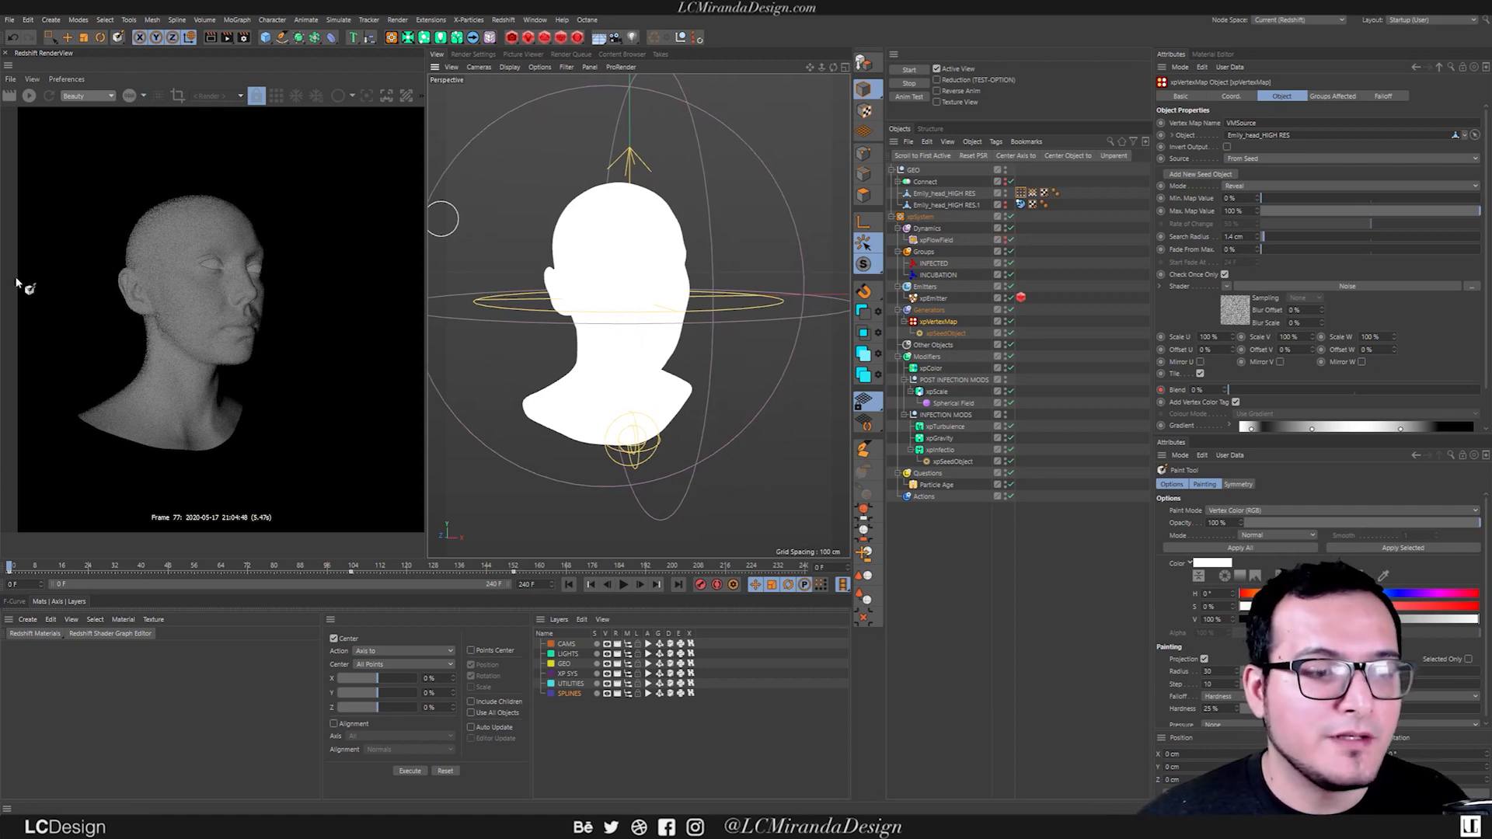
pyautogui.click(35, 633)
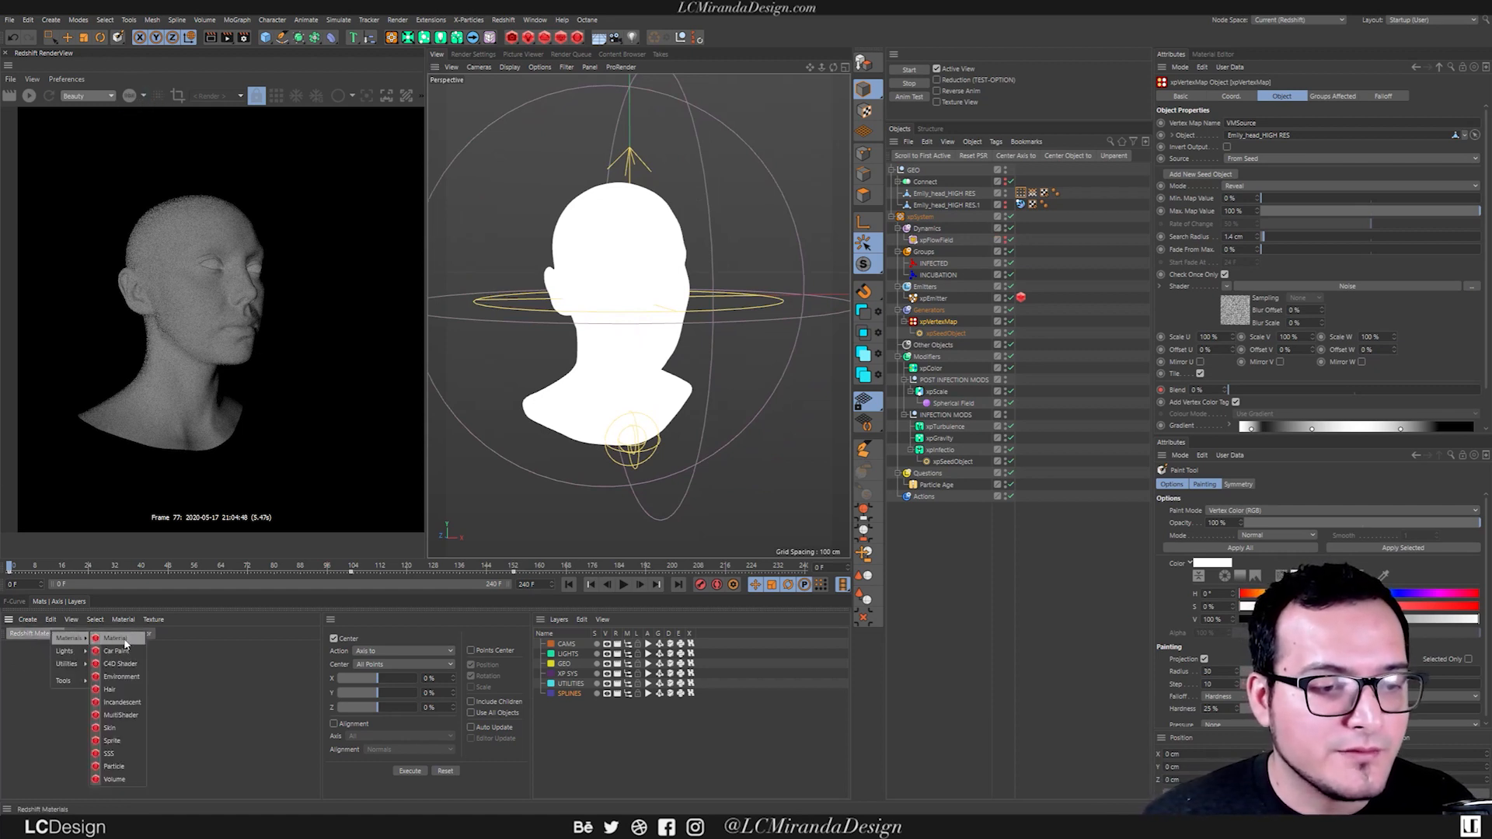
pyautogui.click(97, 644)
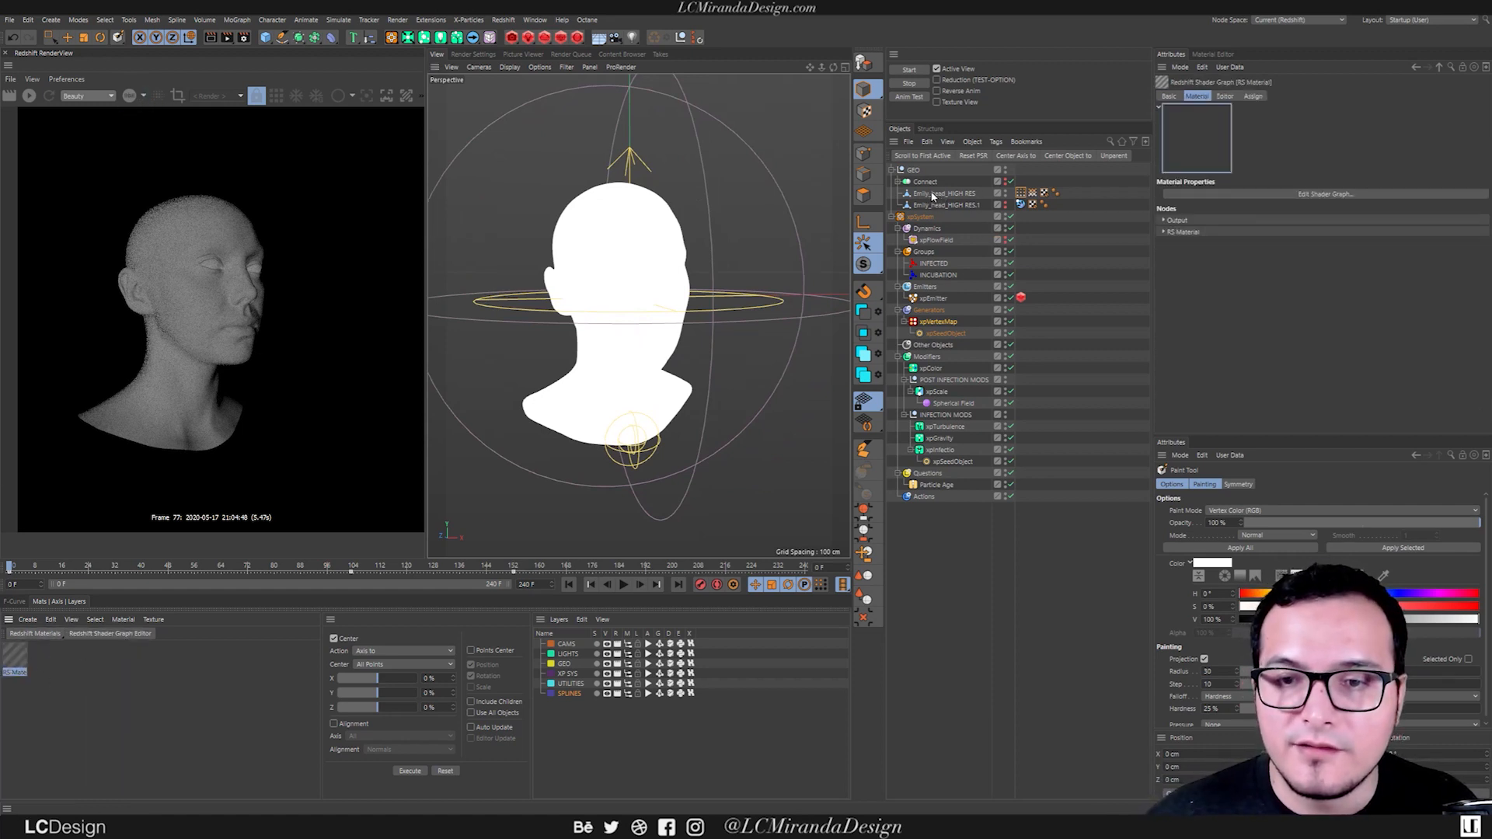
pyautogui.moveTo(936, 197); pyautogui.dragTo(940, 194)
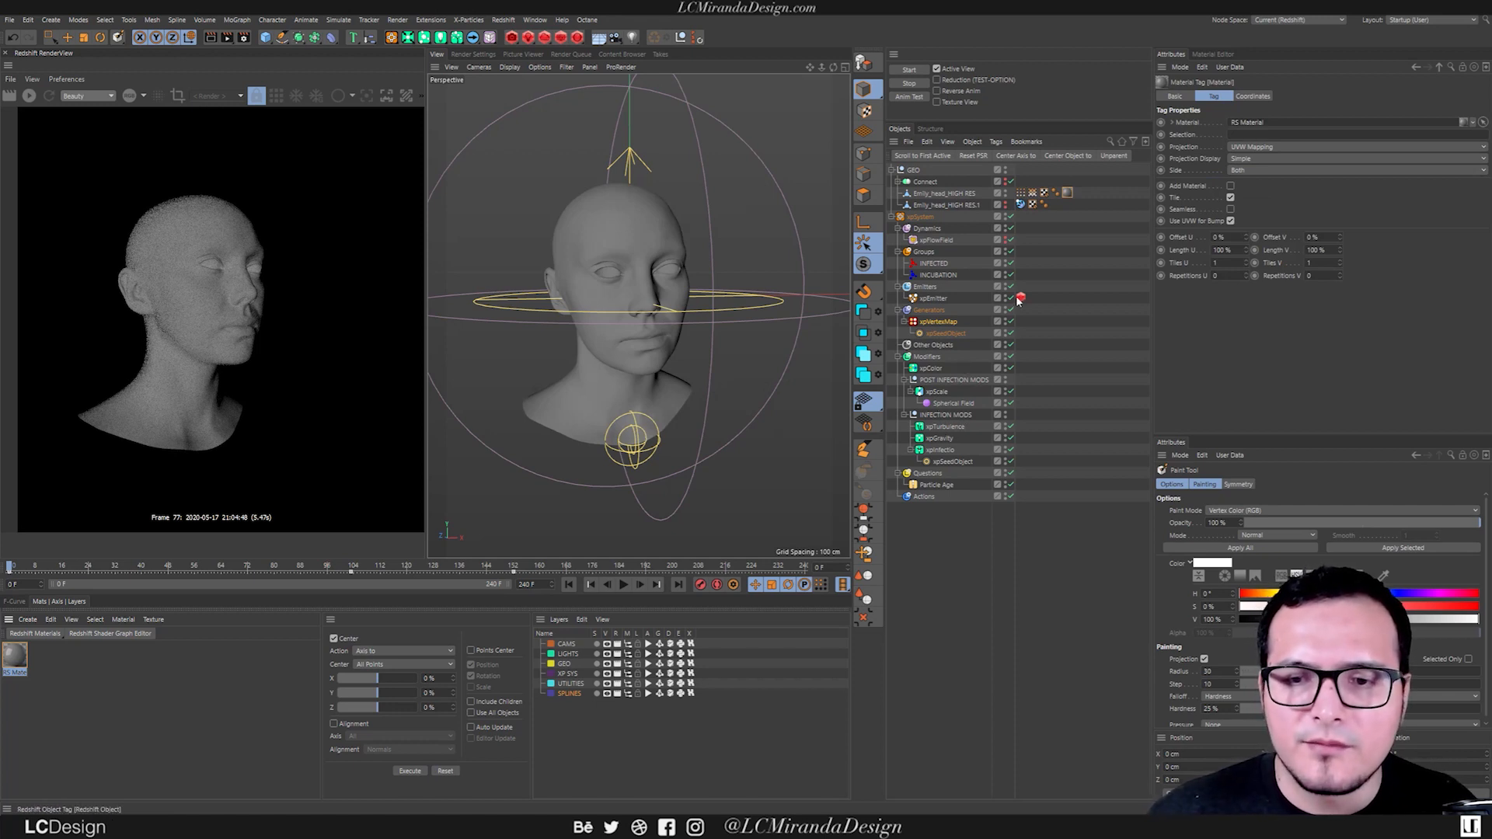
# Open the head material's Redshift shader graph and add a C4D Vertex Map node to it.
pyautogui.keyDown('alt'); pyautogui.moveTo(658, 360); pyautogui.dragTo(674, 345, button='middle'); pyautogui.keyUp('alt')
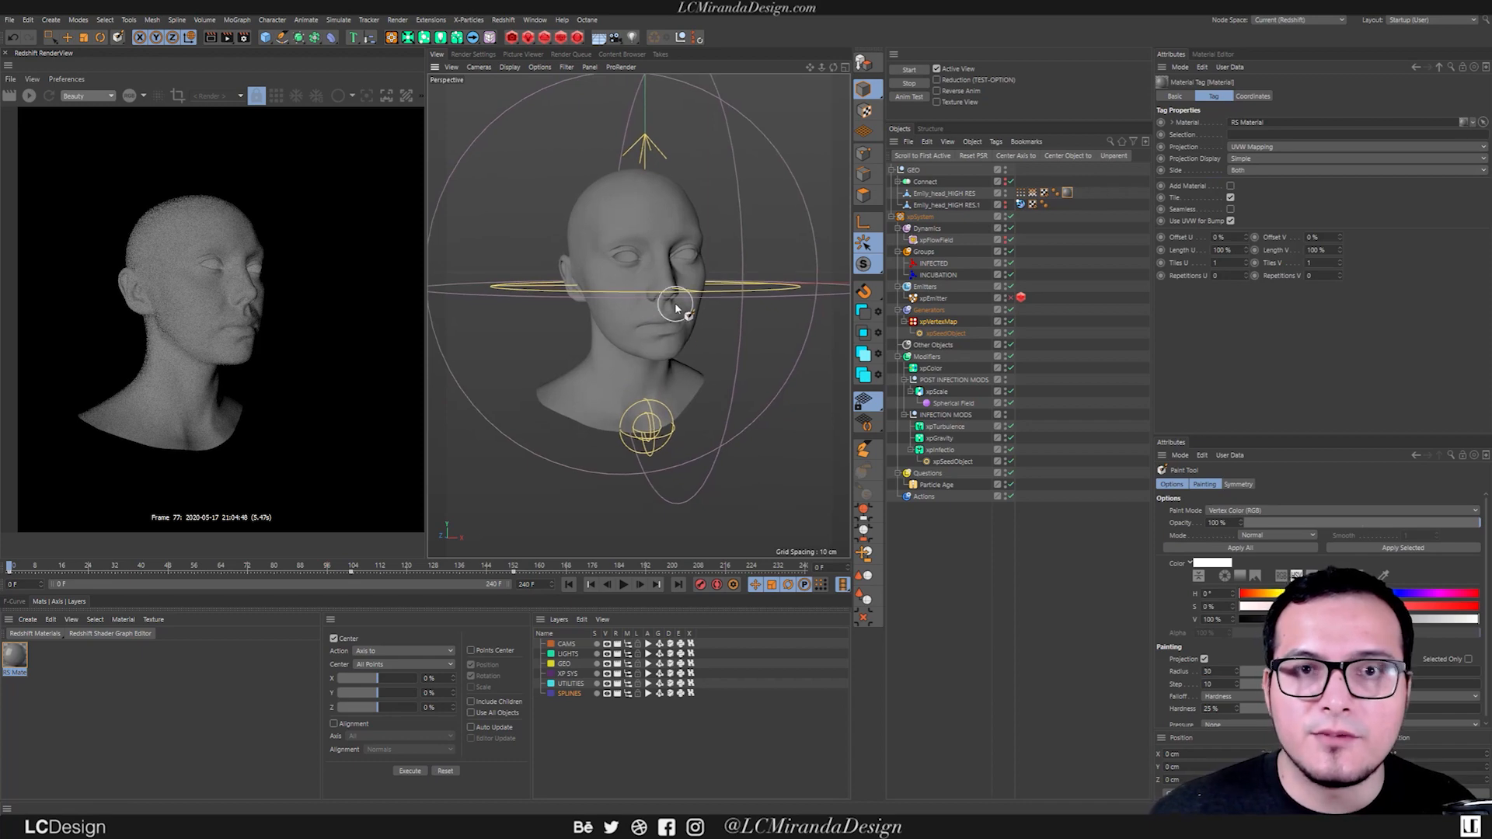
pyautogui.doubleClick(1067, 194)
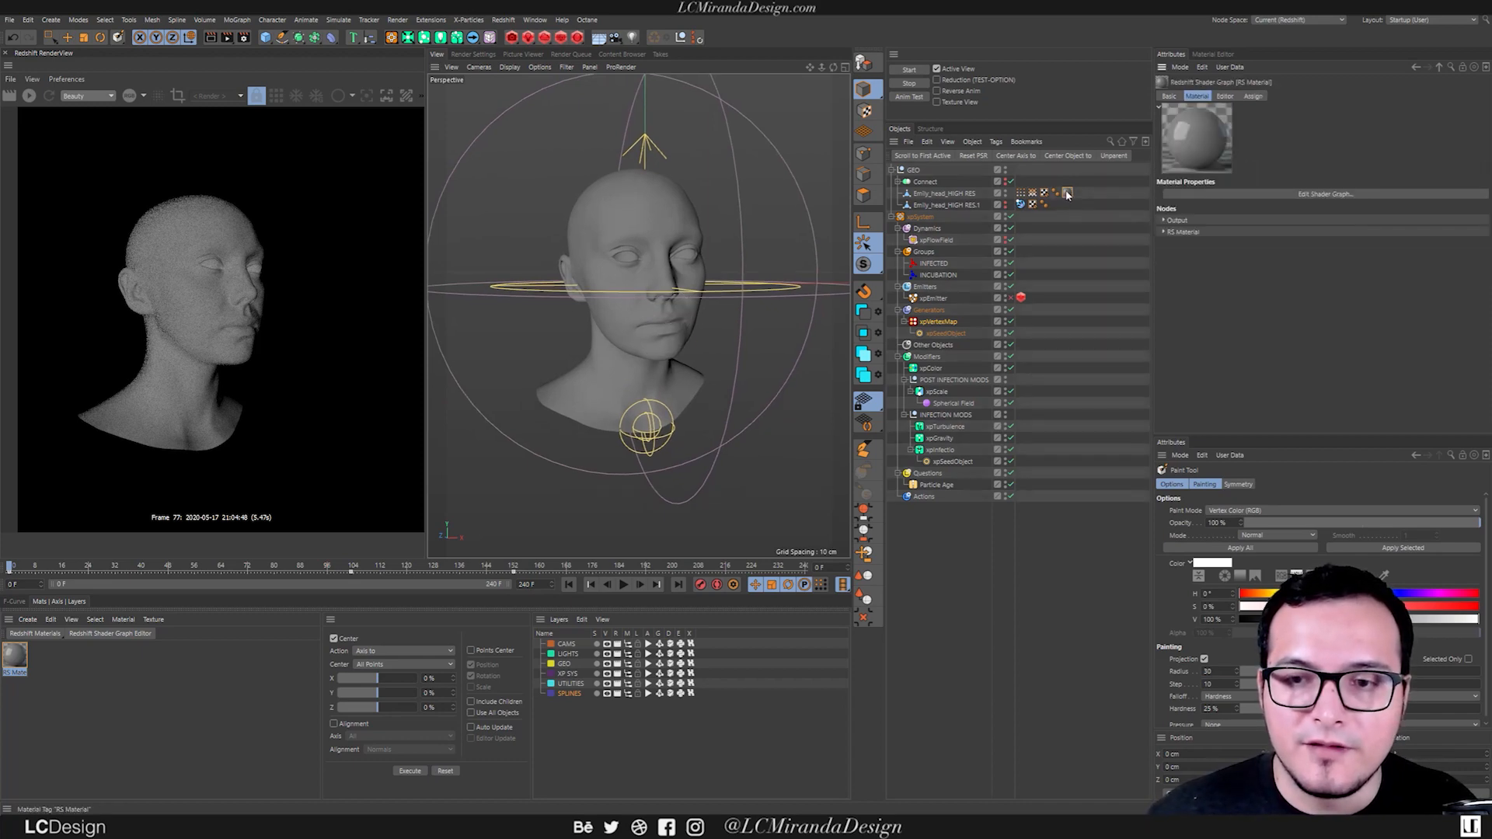
pyautogui.click(1294, 194)
pyautogui.moveTo(63, 19); pyautogui.dragTo(340, 169)
pyautogui.write('vert')
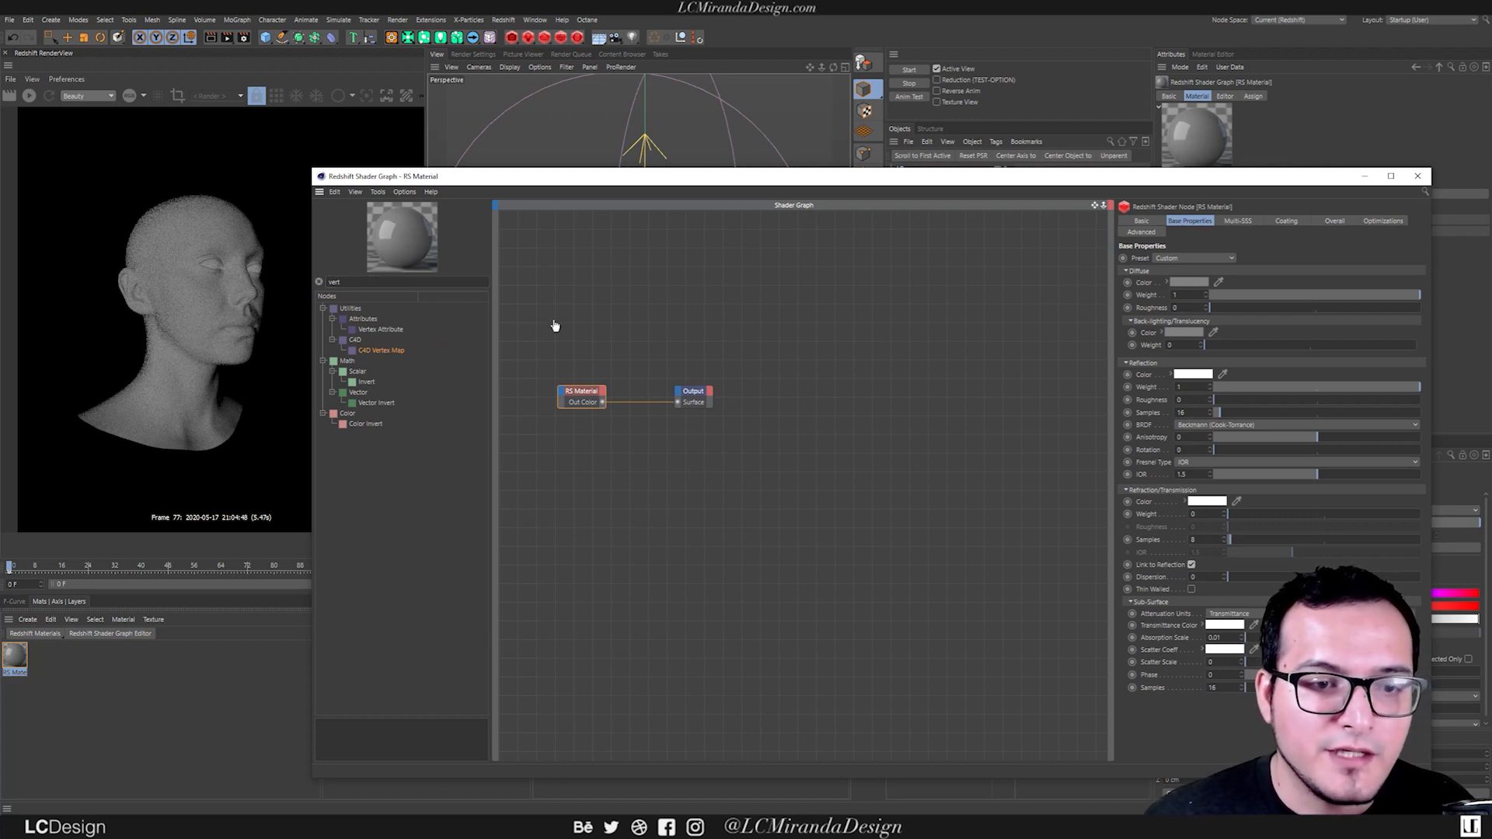
pyautogui.moveTo(551, 325); pyautogui.dragTo(553, 324)
# Link the Emily_head_HIGH RES mesh's Vertex Color tag to the C4D Vertex Map node.
pyautogui.moveTo(882, 180); pyautogui.dragTo(831, 274)
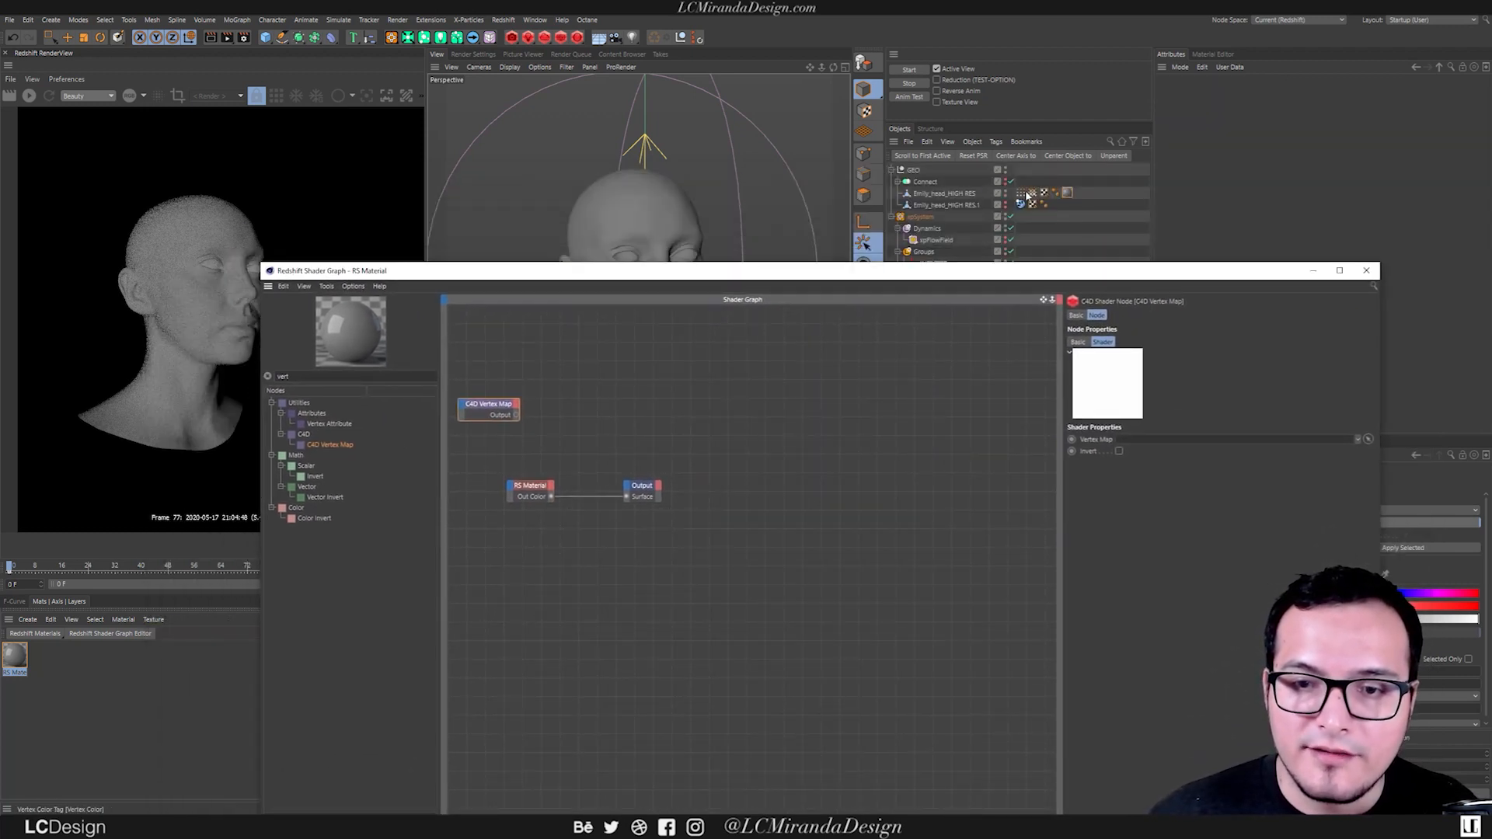
pyautogui.click(1022, 194)
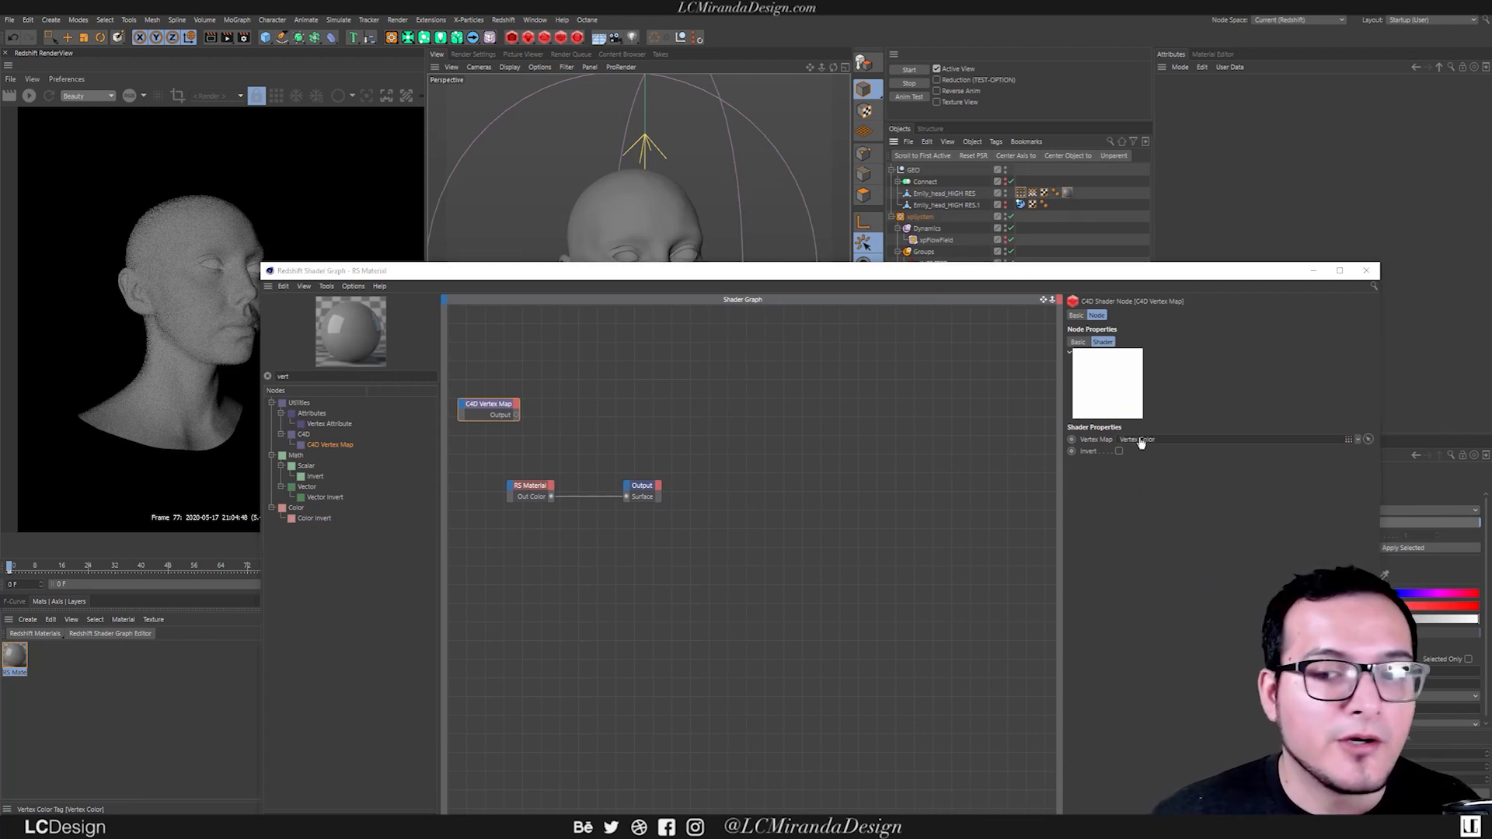
pyautogui.moveTo(1145, 443); pyautogui.dragTo(1146, 443)
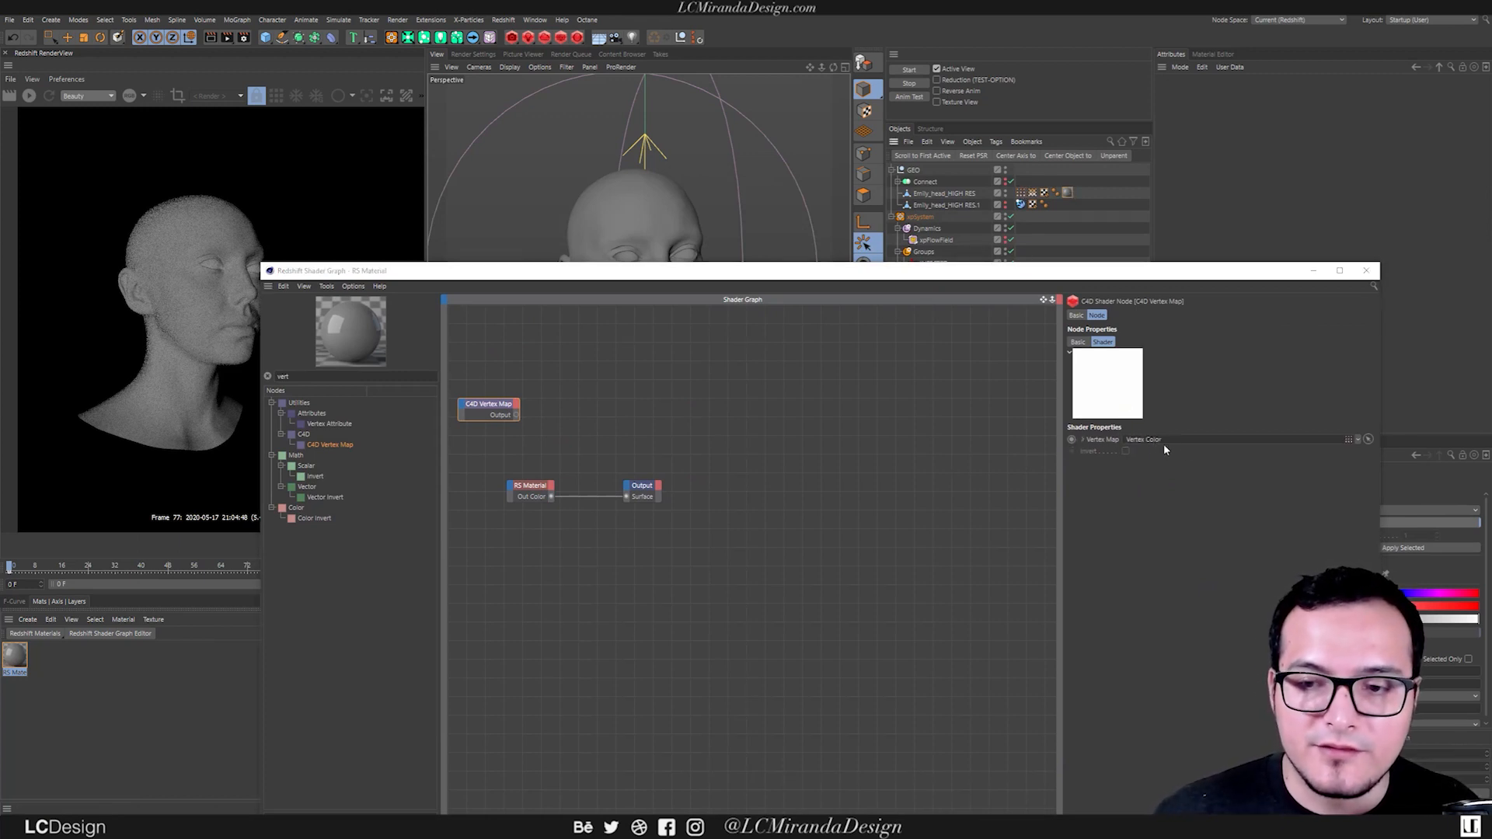
# Connect the C4D Vertex Map directly to the Output's Surface, play to about frame 45, and start the live Redshift render to preview the map.
pyautogui.click(516, 414)
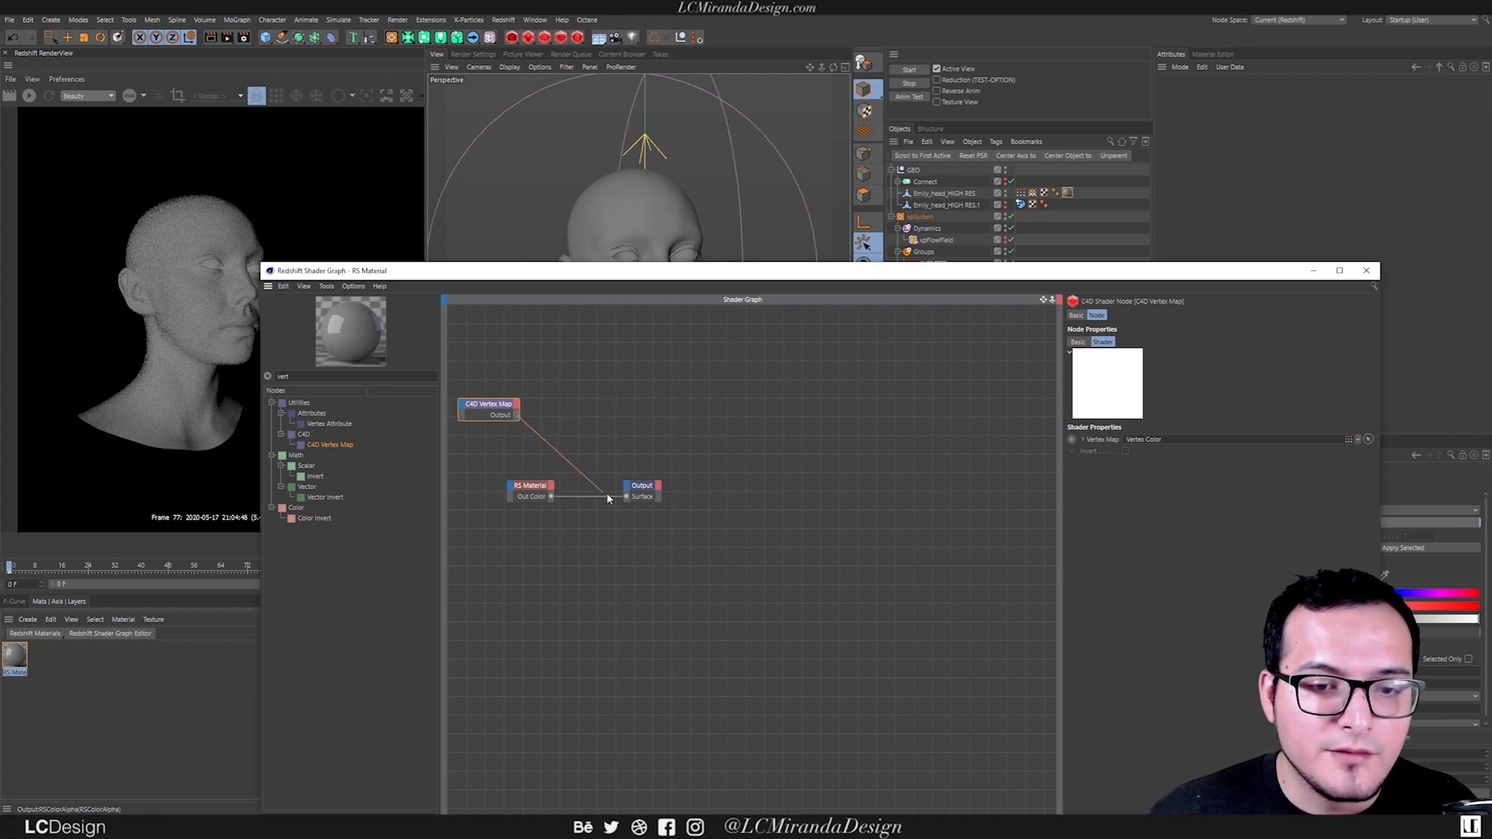
pyautogui.moveTo(628, 501); pyautogui.dragTo(626, 497)
pyautogui.moveTo(678, 276); pyautogui.dragTo(1491, 133)
pyautogui.click(624, 584)
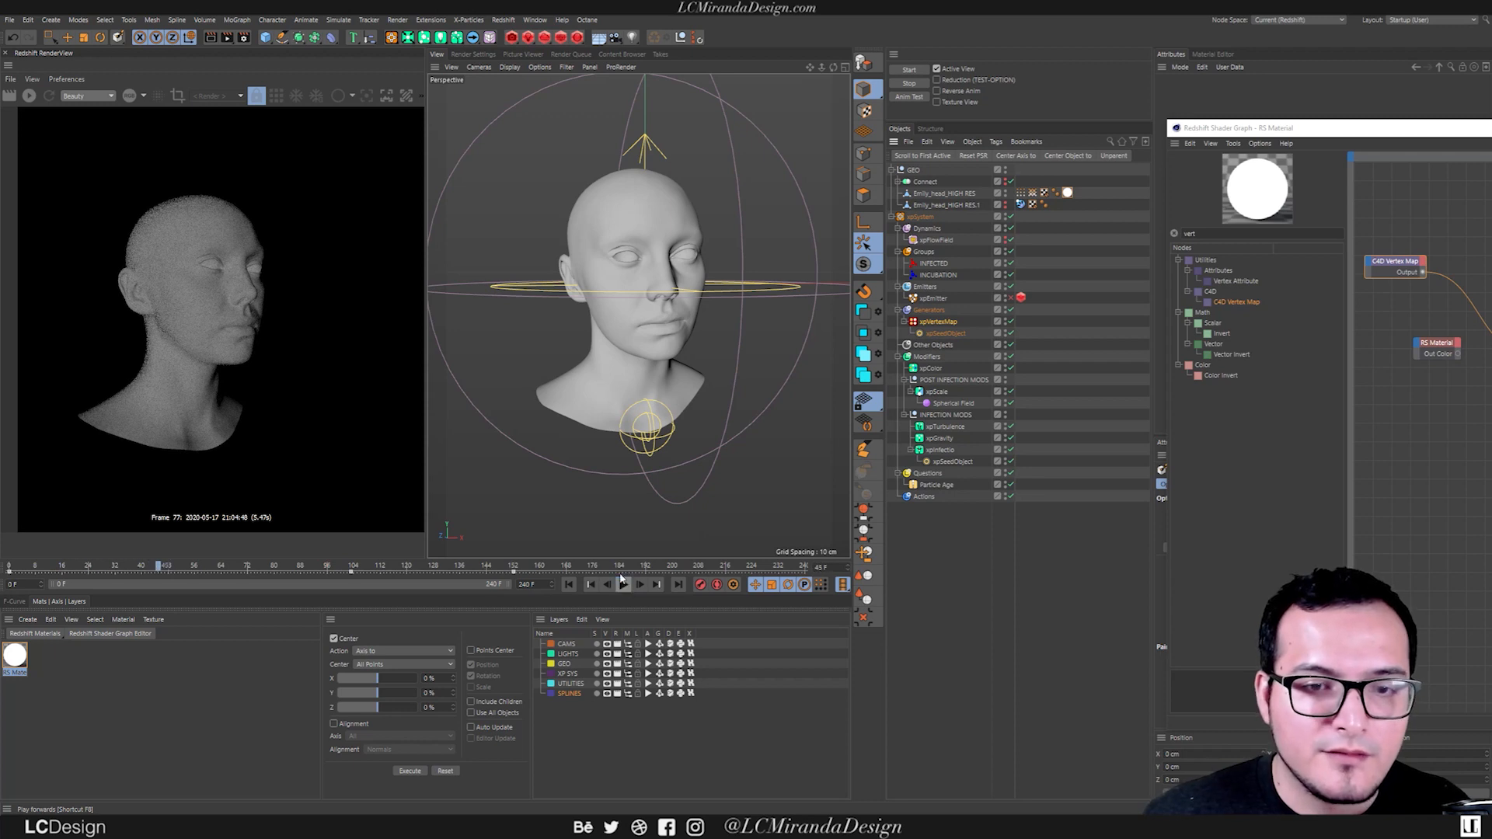
pyautogui.click(31, 95)
# Connect the C4D Vertex Map to the RS Material's Opacity Color, and connect the RS Material's Out Color to the Output's Surface.
pyautogui.moveTo(1212, 128); pyautogui.dragTo(266, 394)
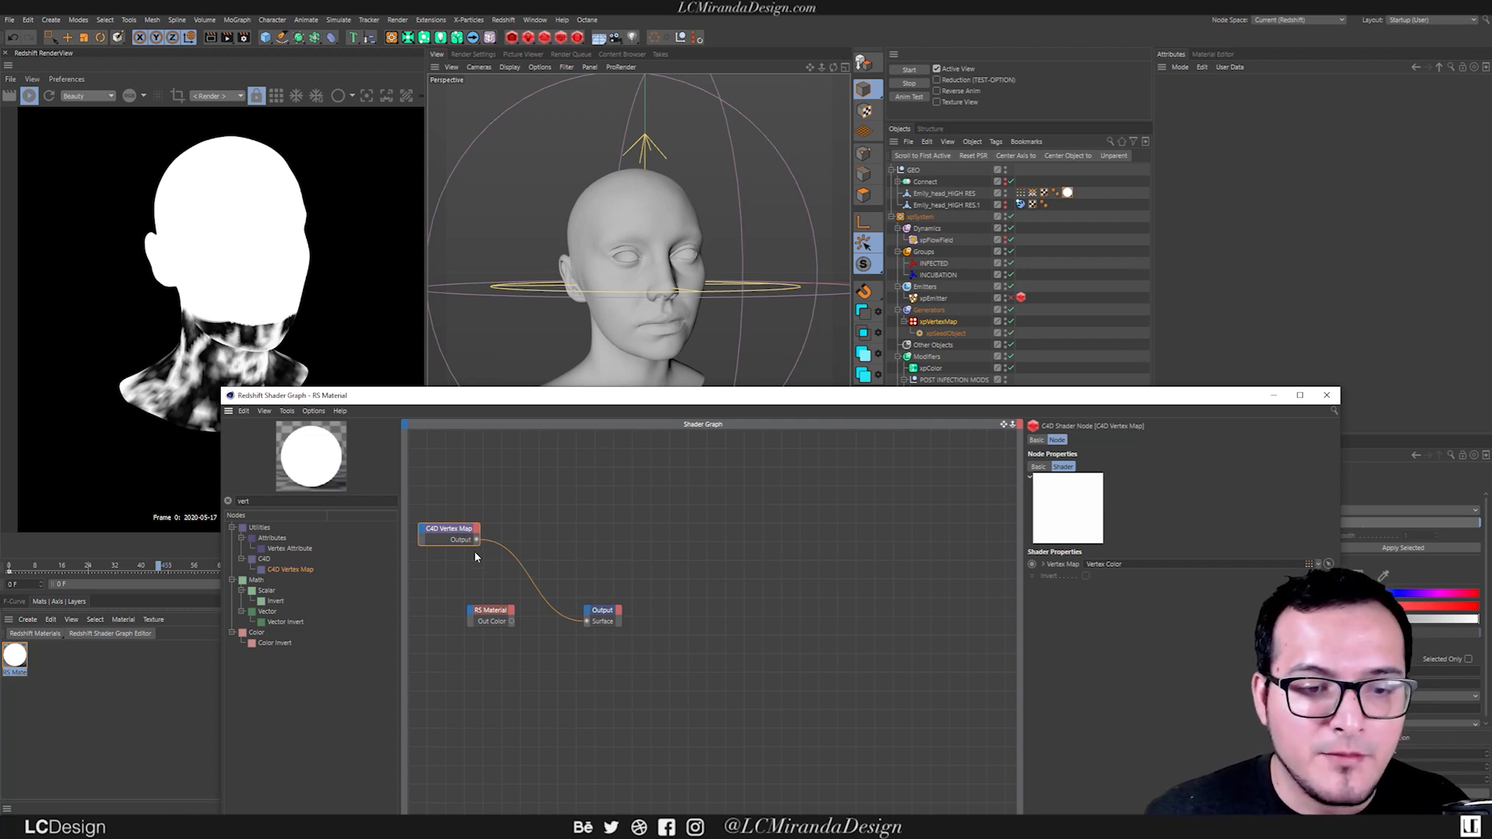
pyautogui.moveTo(468, 619); pyautogui.dragTo(470, 619)
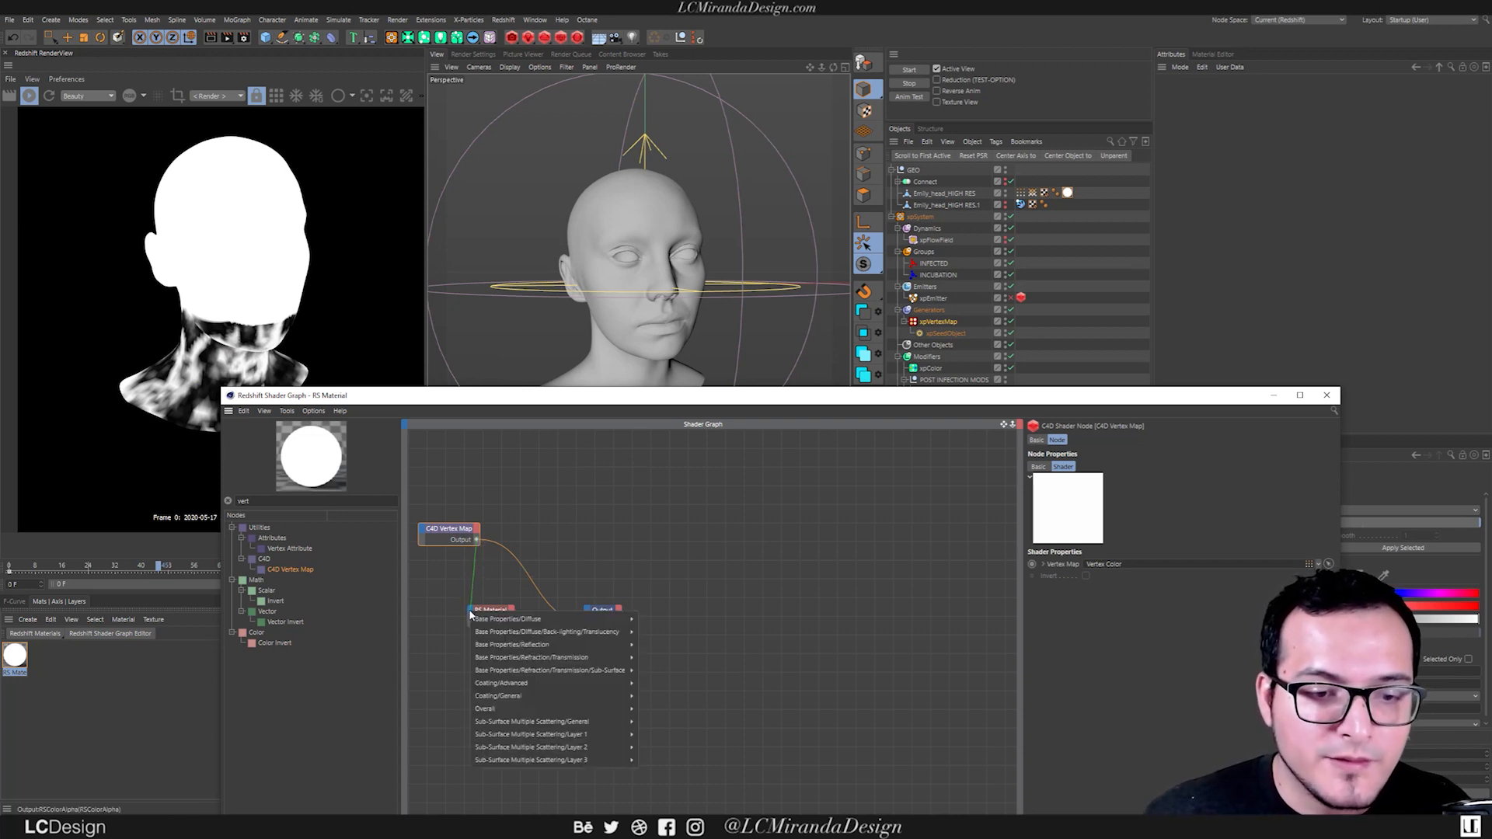
pyautogui.moveTo(544, 709)
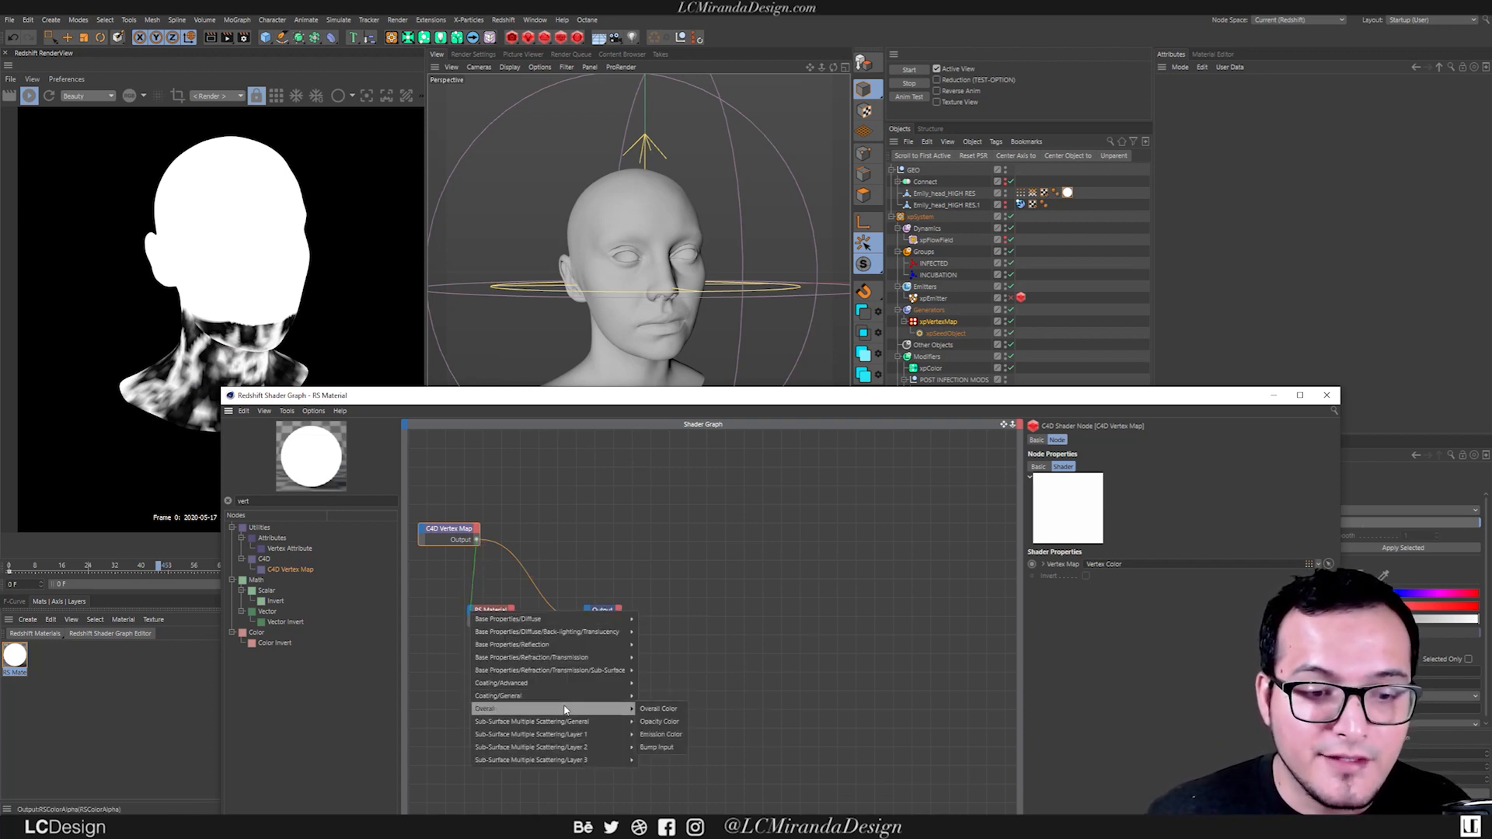
pyautogui.click(660, 721)
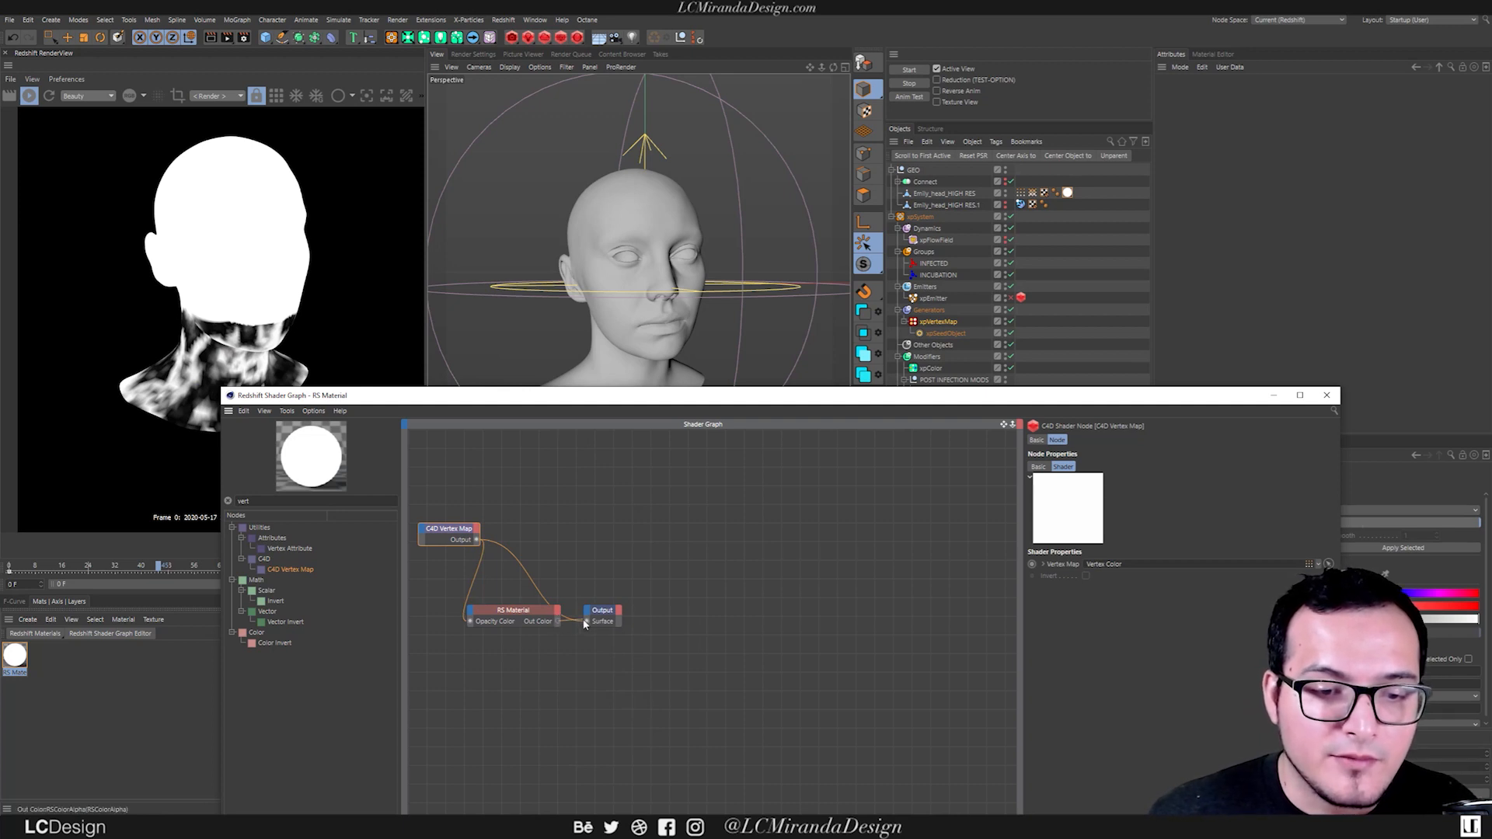
pyautogui.moveTo(588, 624); pyautogui.dragTo(587, 622)
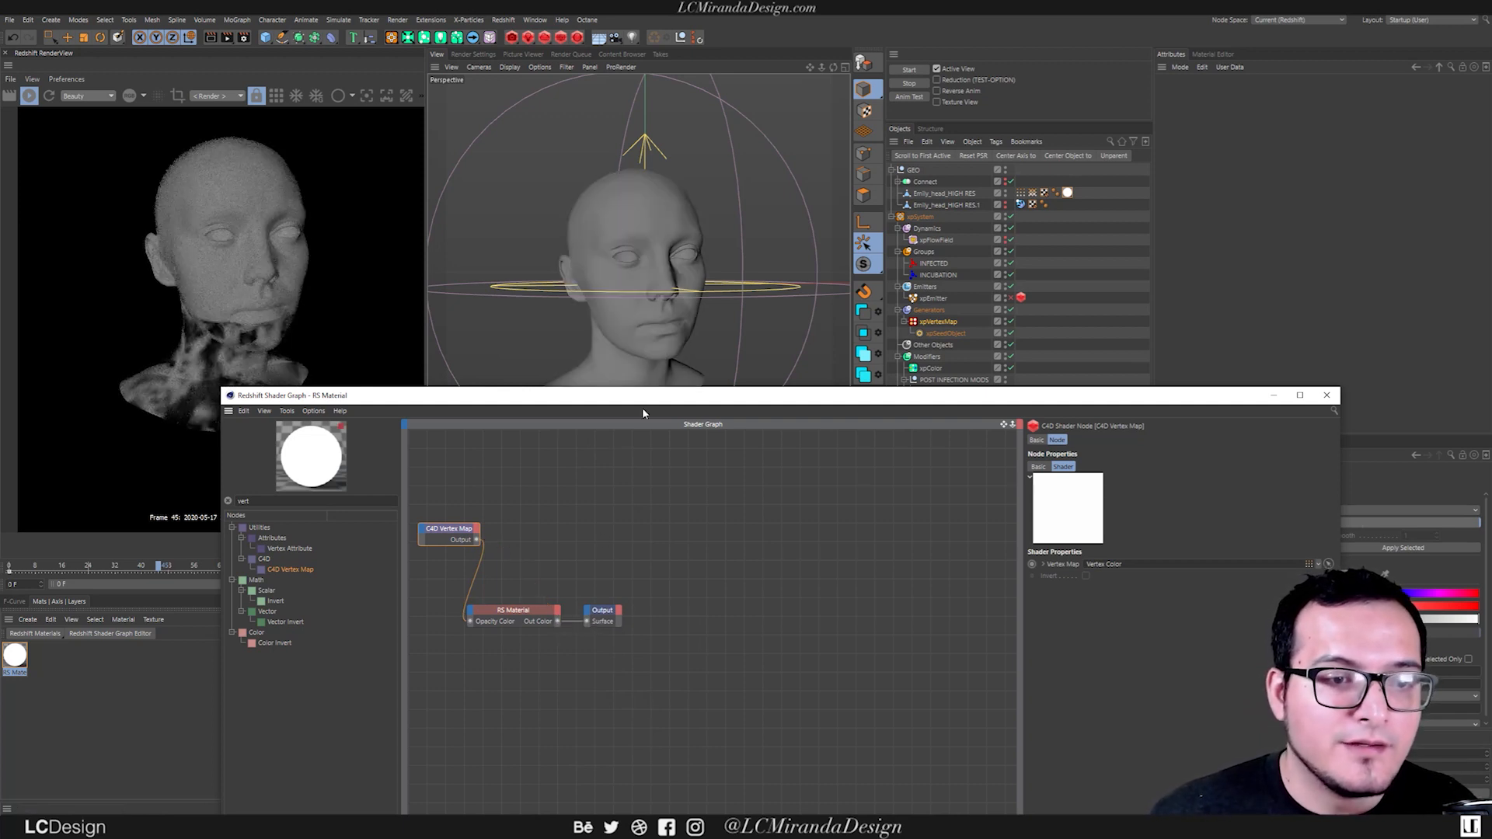
# Play the simulation on to about frames 130 and 149, running the live Redshift render to check the head's opacity dissolve.
pyautogui.keyDown('alt'); pyautogui.moveTo(678, 332); pyautogui.dragTo(772, 315); pyautogui.keyUp('alt')
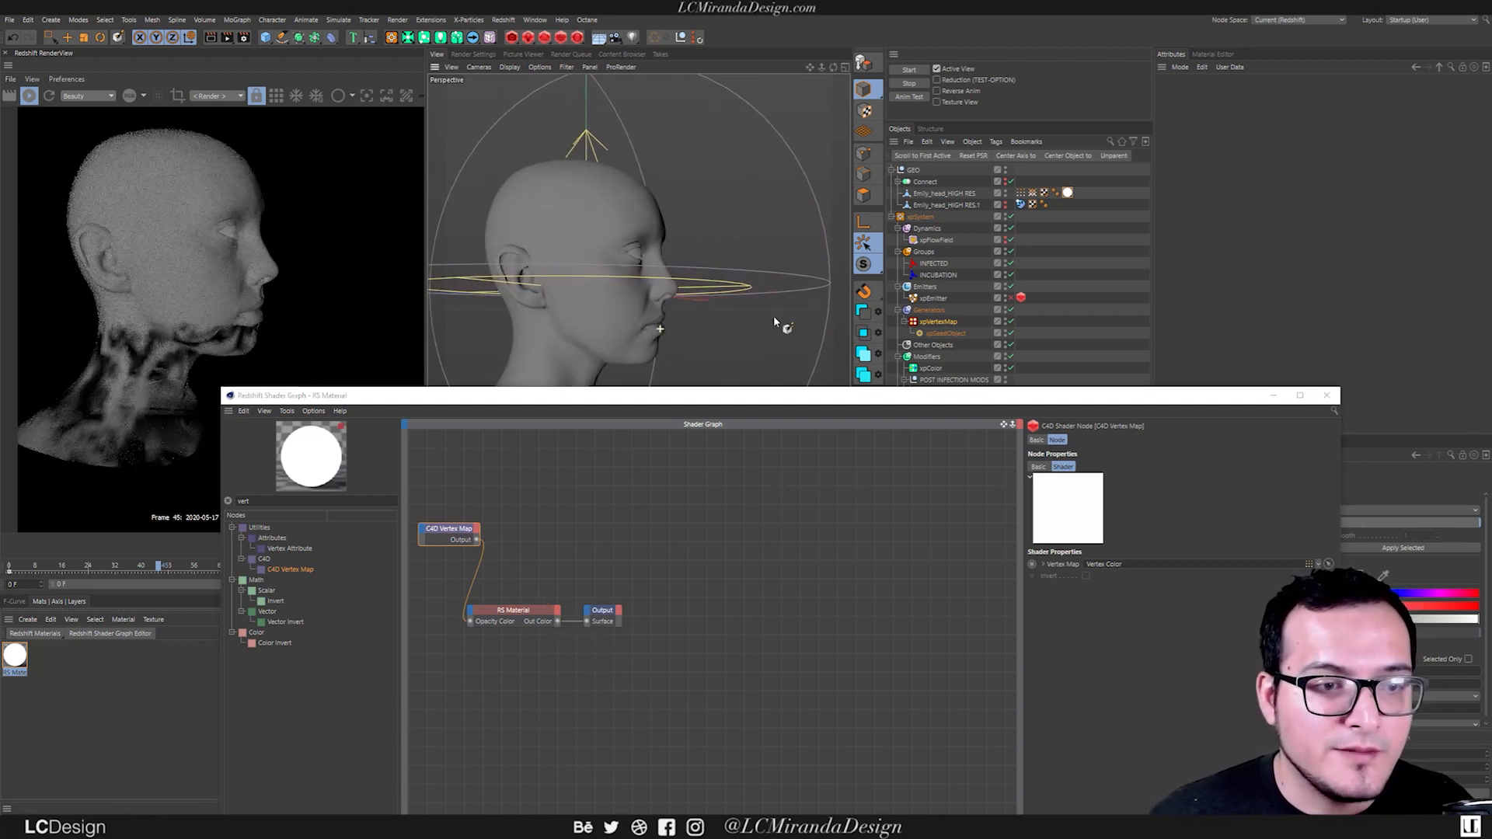
pyautogui.moveTo(659, 398); pyautogui.dragTo(1081, 220)
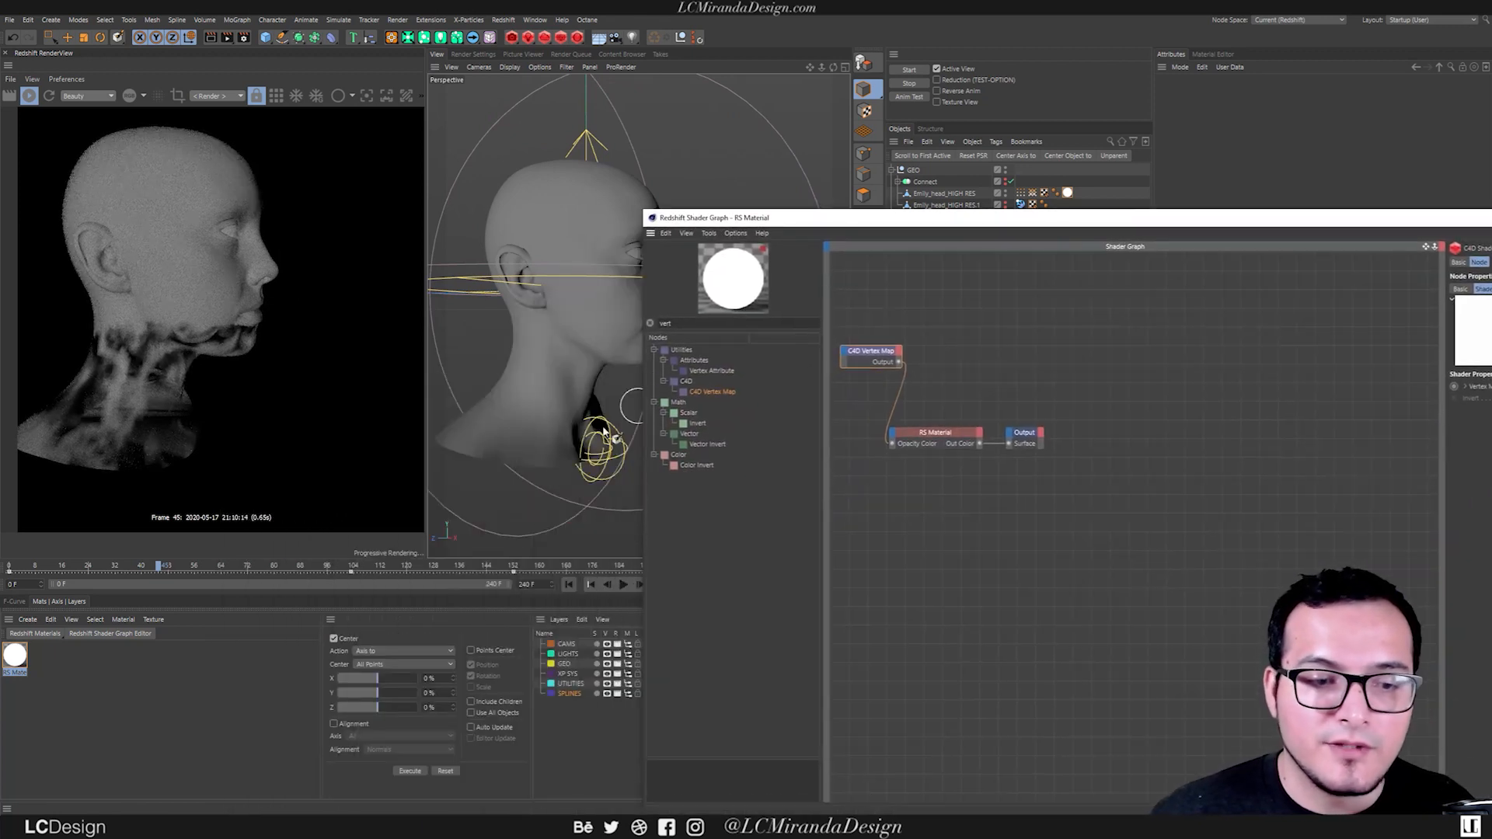
pyautogui.click(29, 95)
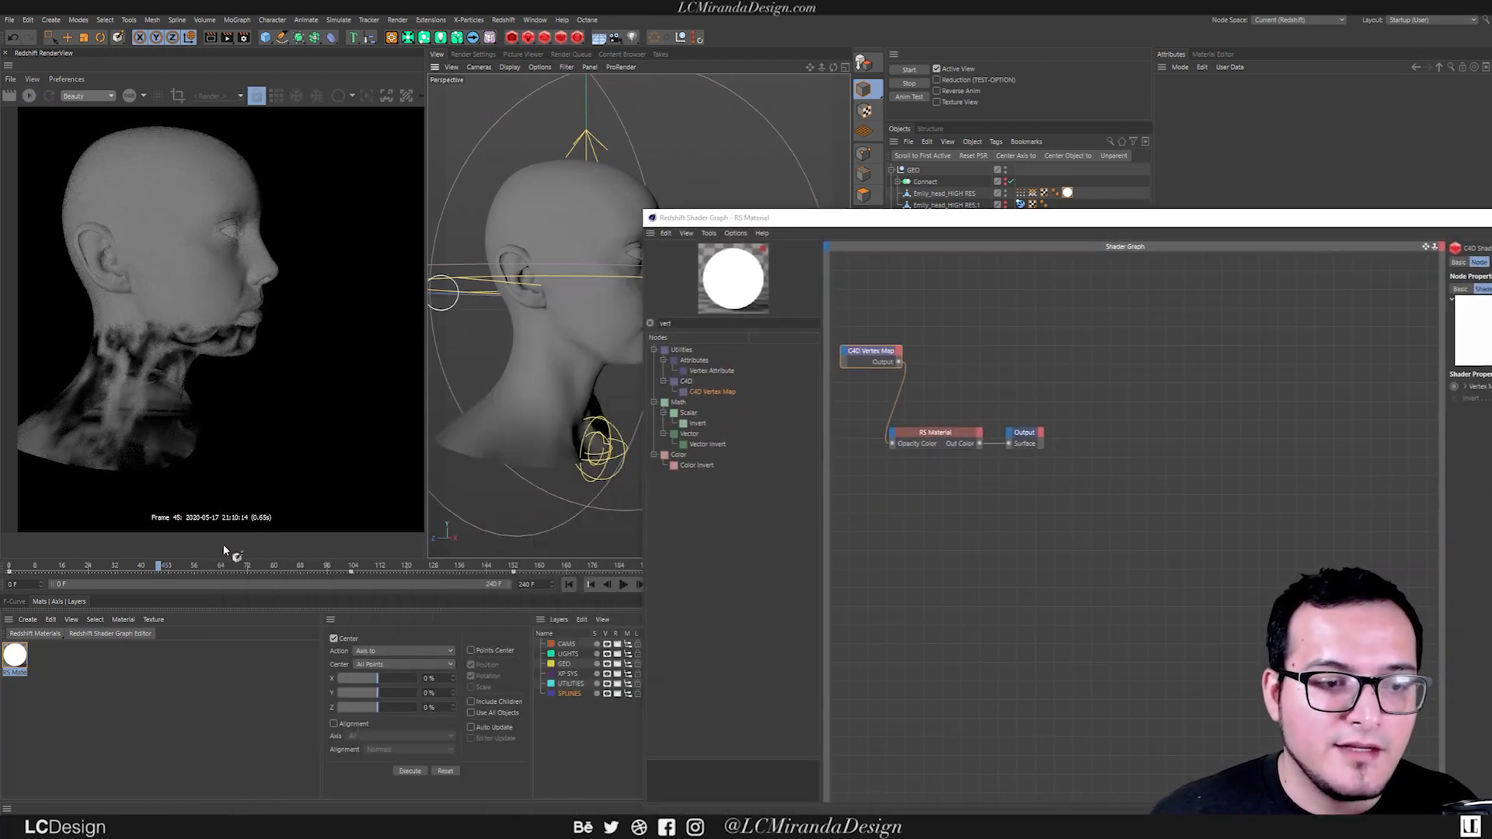
pyautogui.click(623, 584)
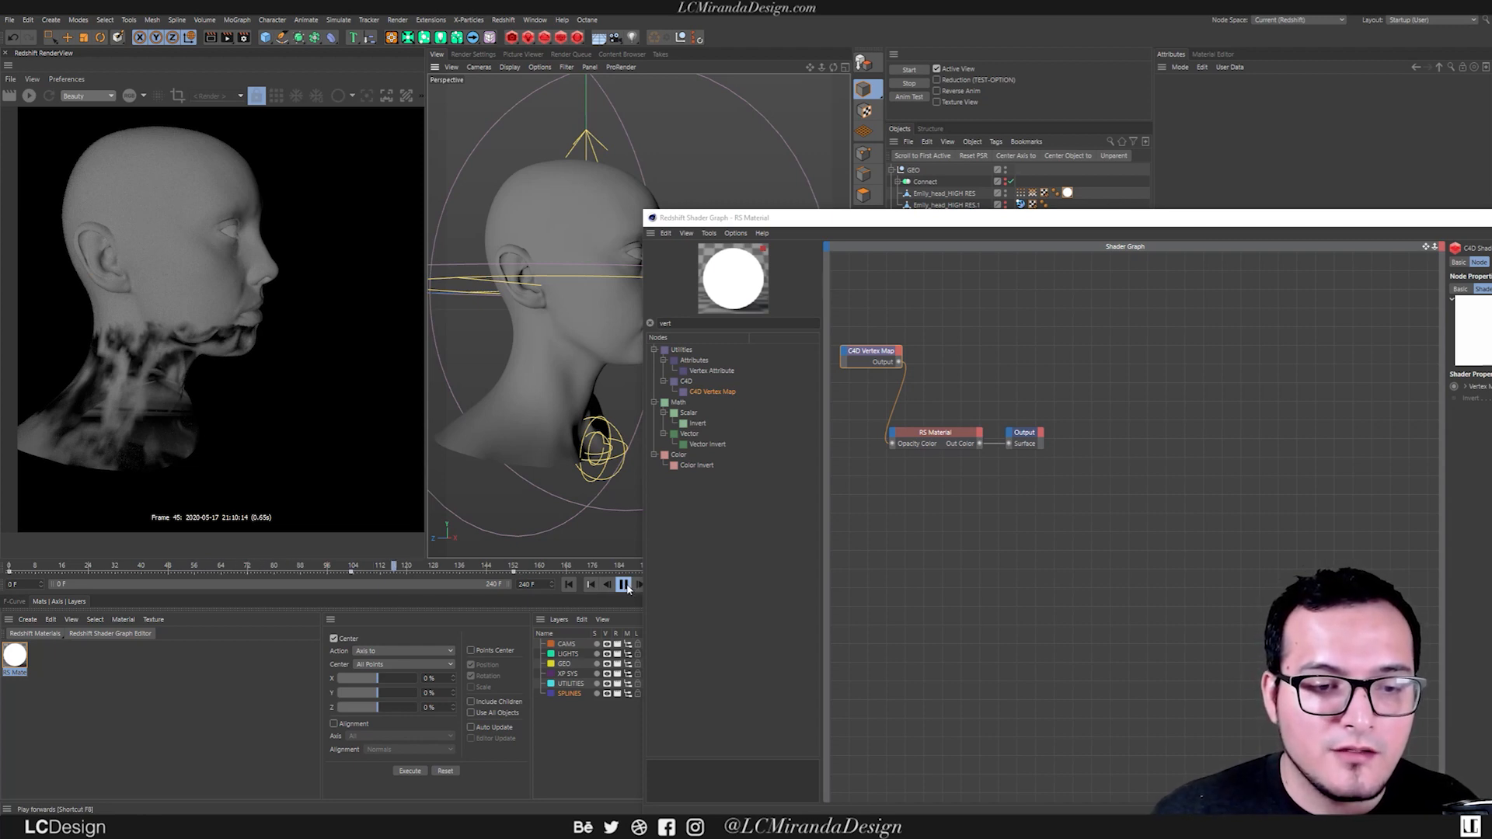
pyautogui.click(624, 584)
pyautogui.click(29, 95)
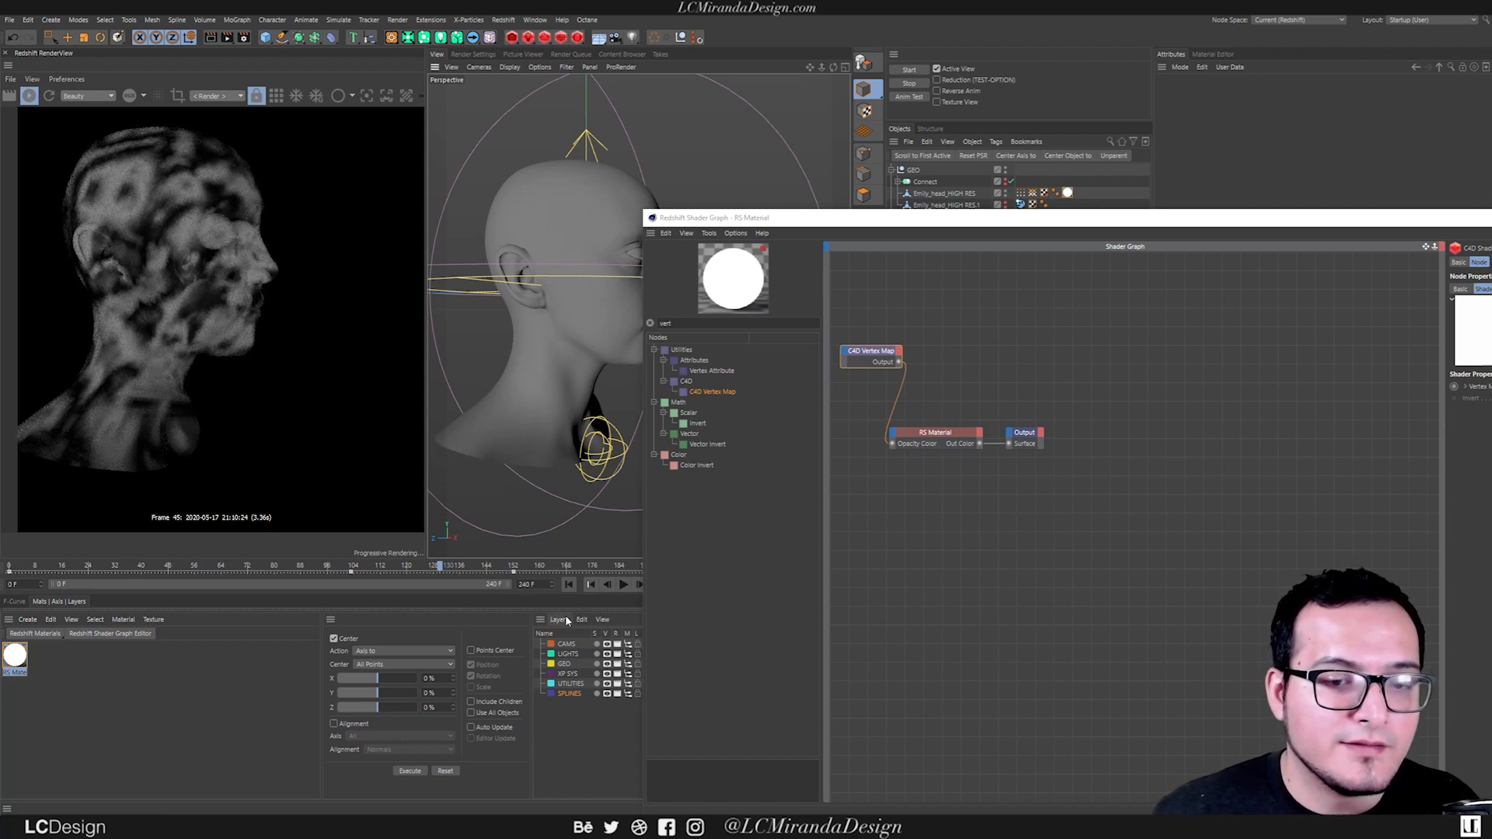
pyautogui.click(624, 585)
pyautogui.moveTo(764, 218); pyautogui.dragTo(821, 200)
pyautogui.keyDown('alt'); pyautogui.moveTo(642, 332); pyautogui.dragTo(523, 301); pyautogui.keyUp('alt')
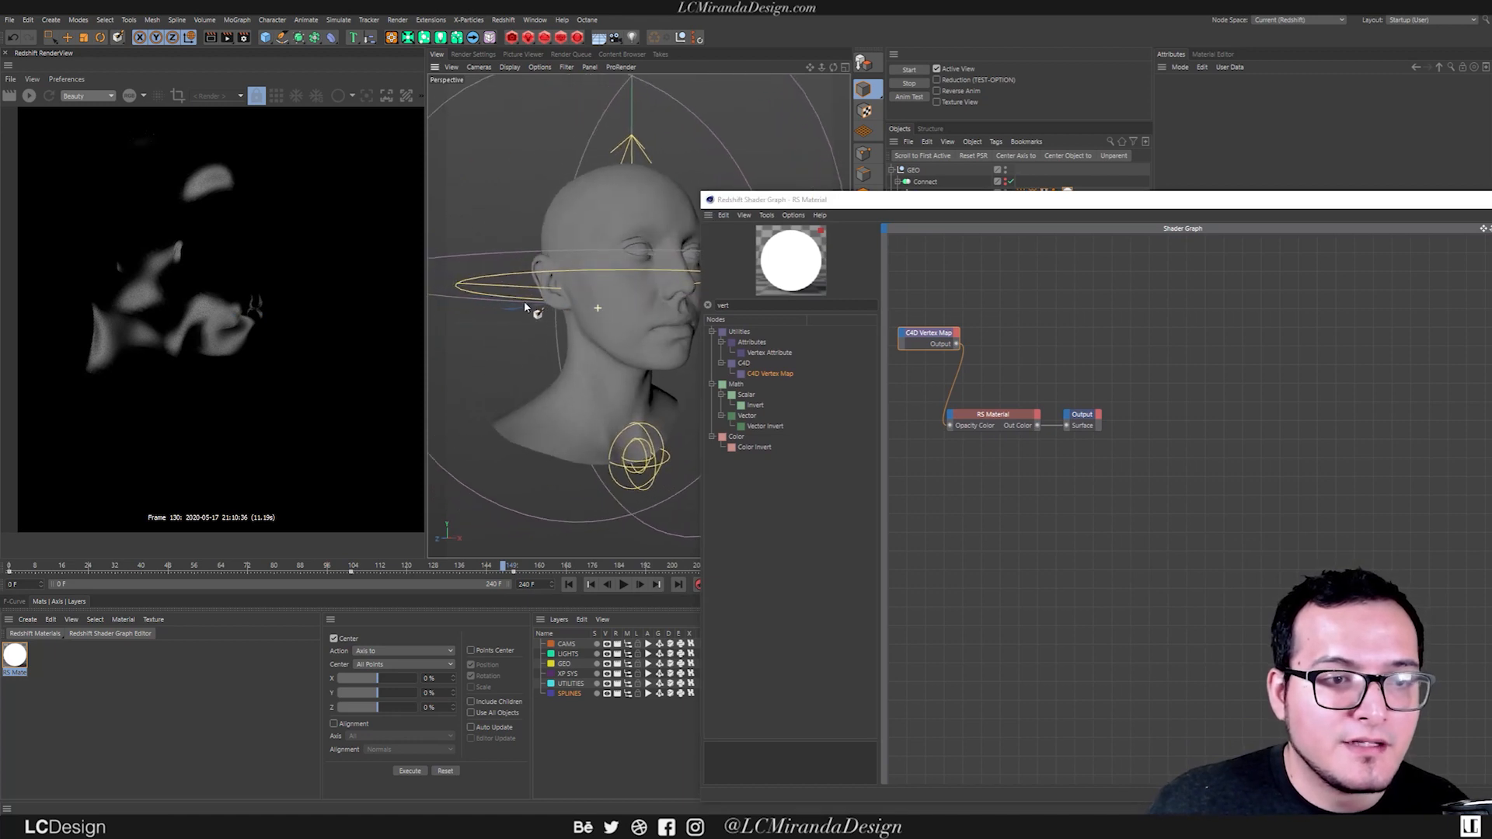
pyautogui.click(27, 96)
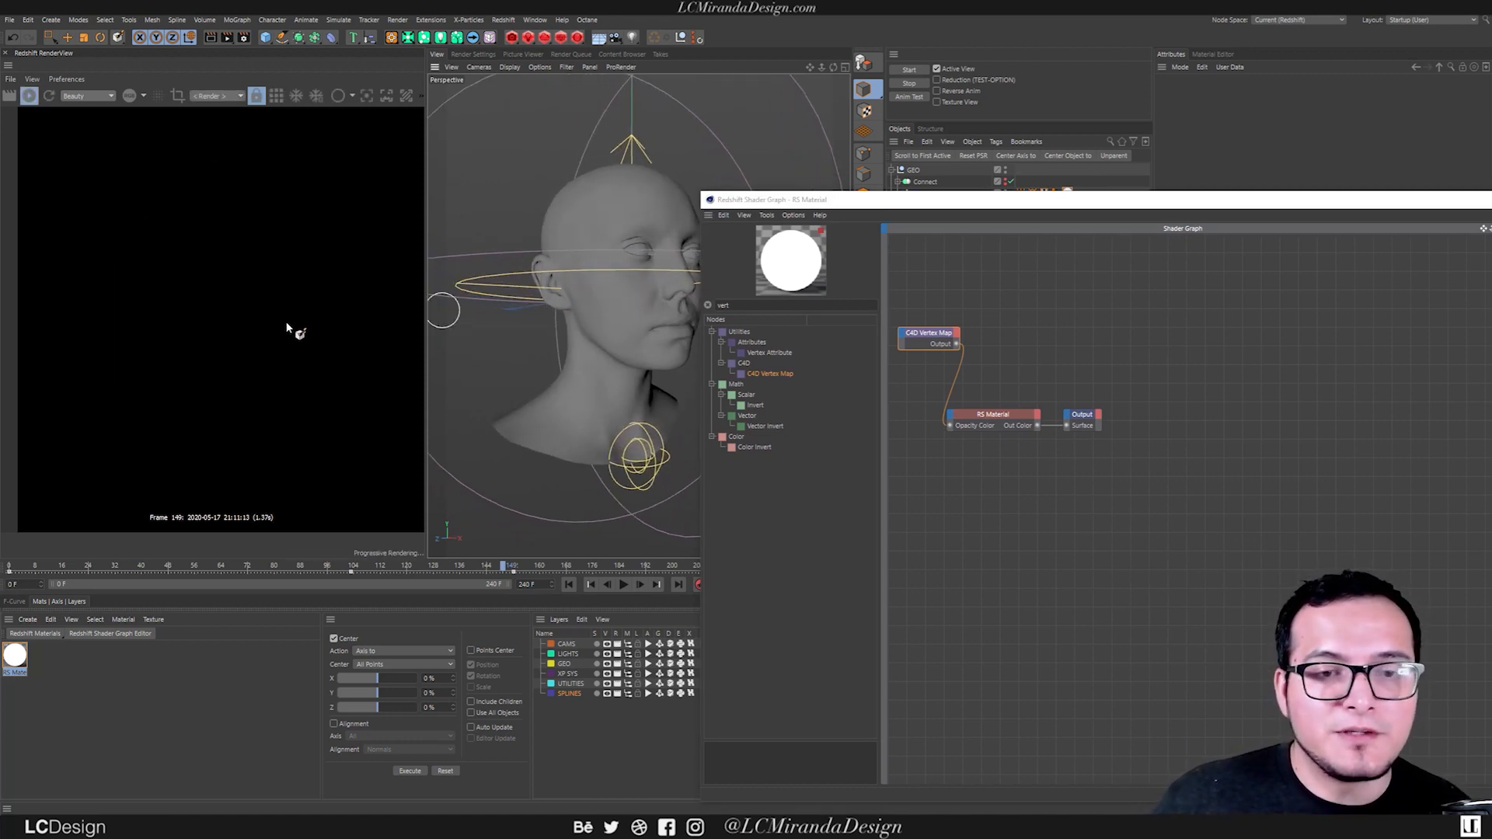
# Close the head material's shader graph and stop the live Redshift render.
pyautogui.moveTo(905, 202); pyautogui.dragTo(649, 199)
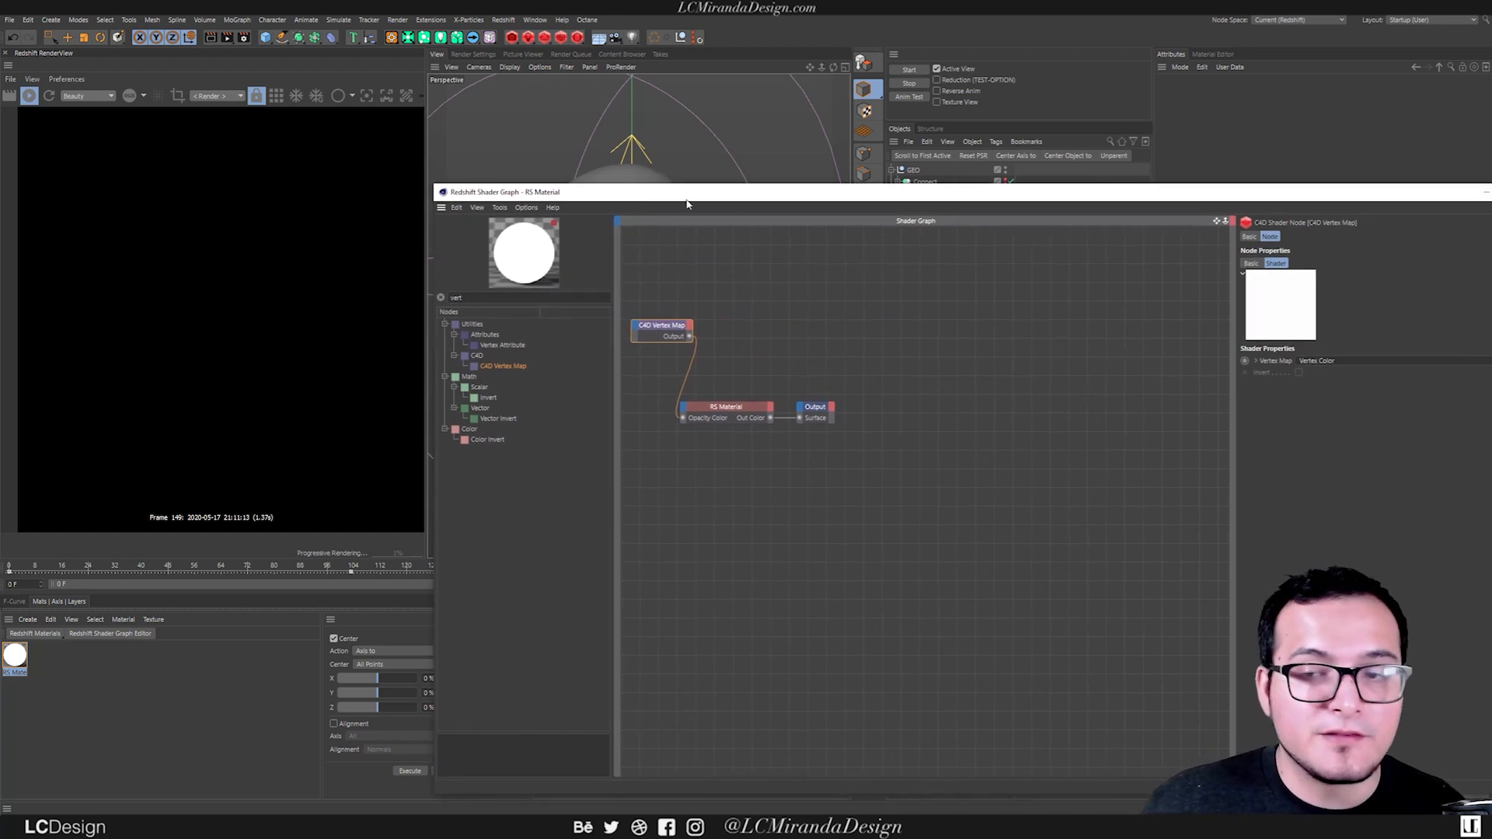
pyautogui.moveTo(1074, 199); pyautogui.dragTo(714, 205)
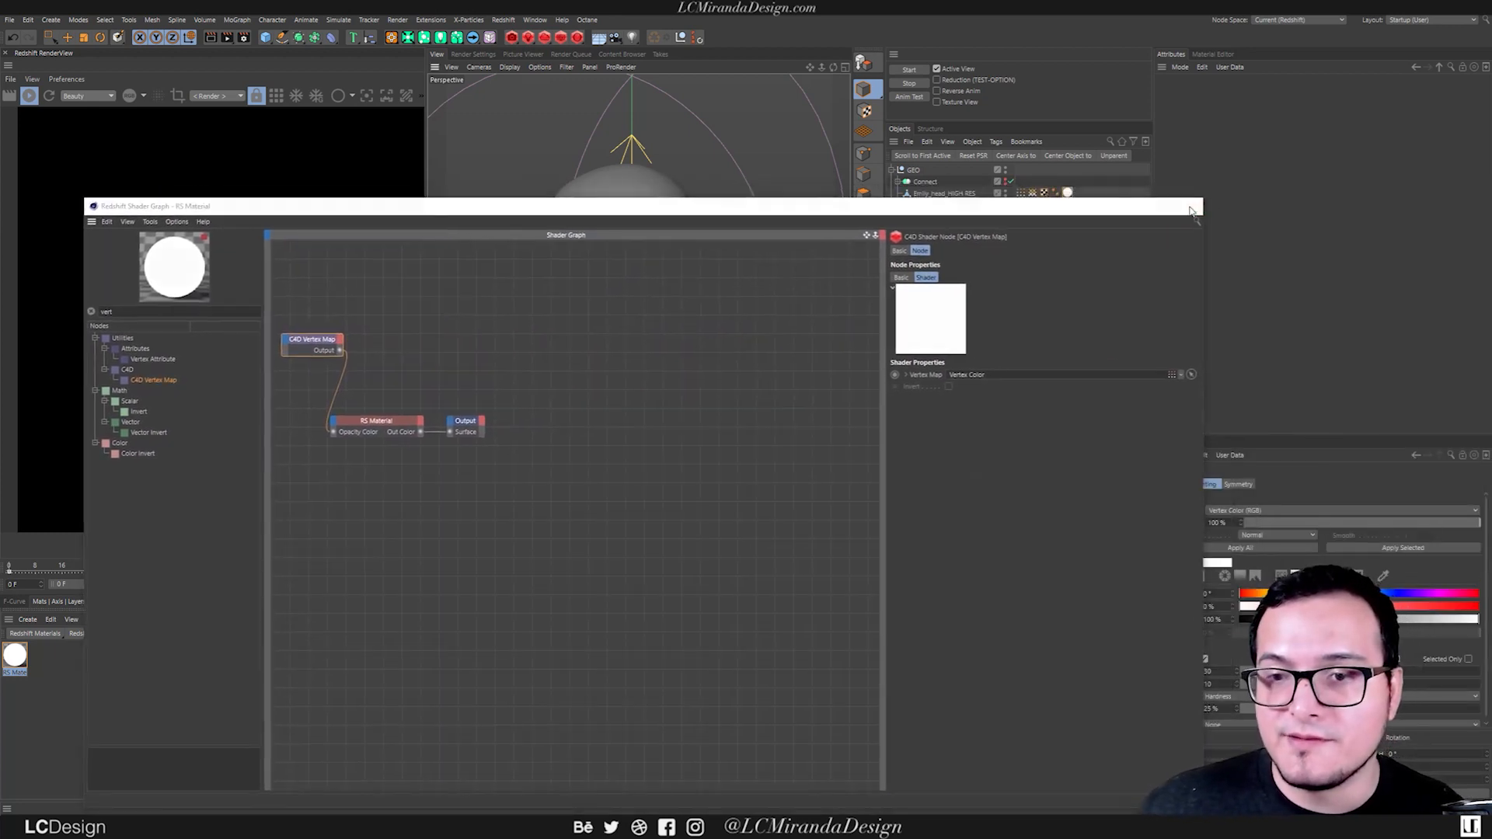
pyautogui.click(1189, 205)
pyautogui.click(19, 96)
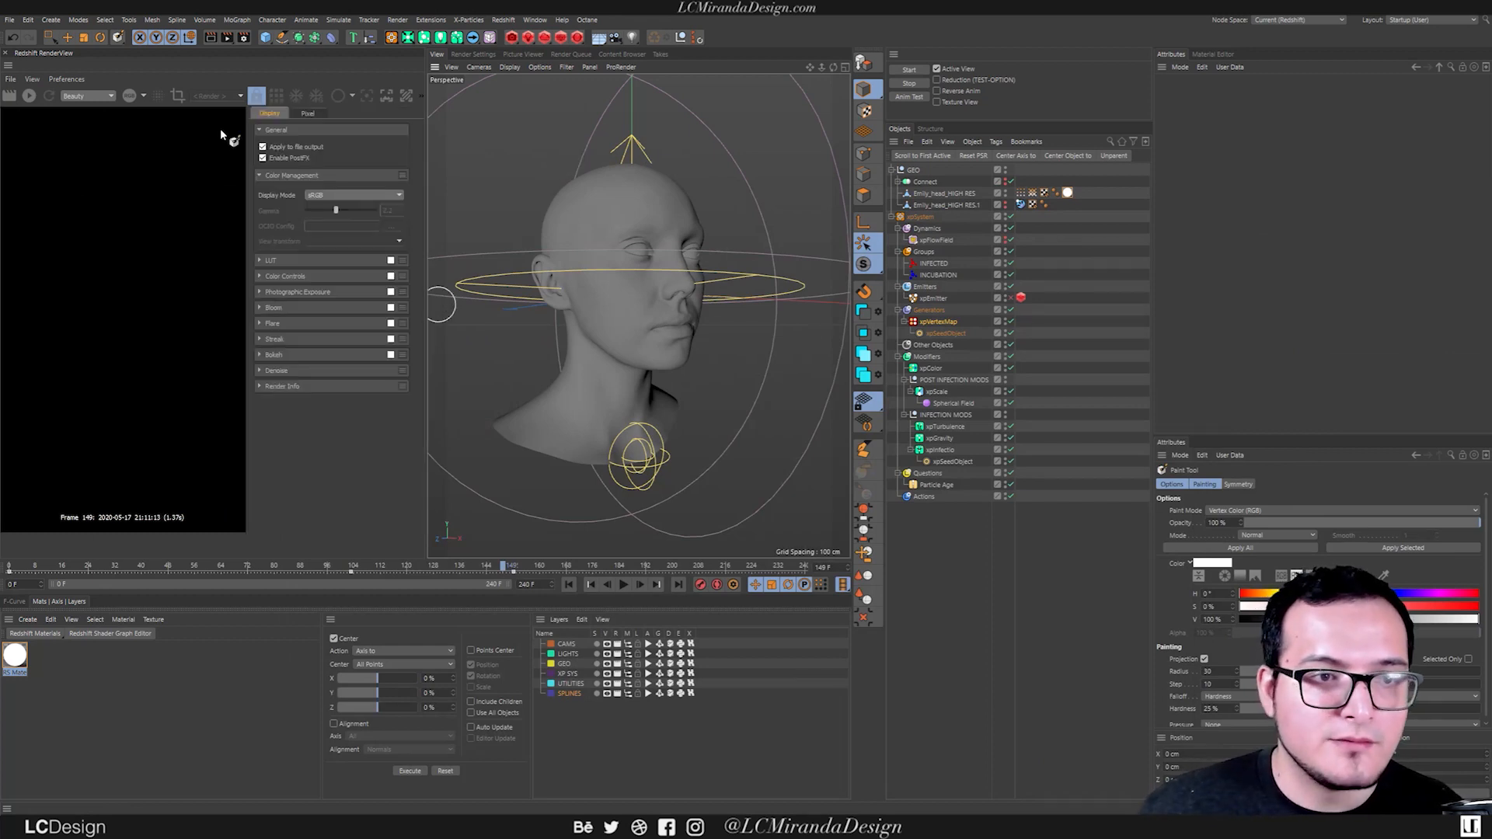
# Add a PolyFX object and make it a child of the Emily_head_HIGH RES mesh.
pyautogui.click(1034, 227)
pyautogui.hotkey('shift', 'c')
pyautogui.write('poli')
pyautogui.press('BackSpace')
pyautogui.write('yfx')
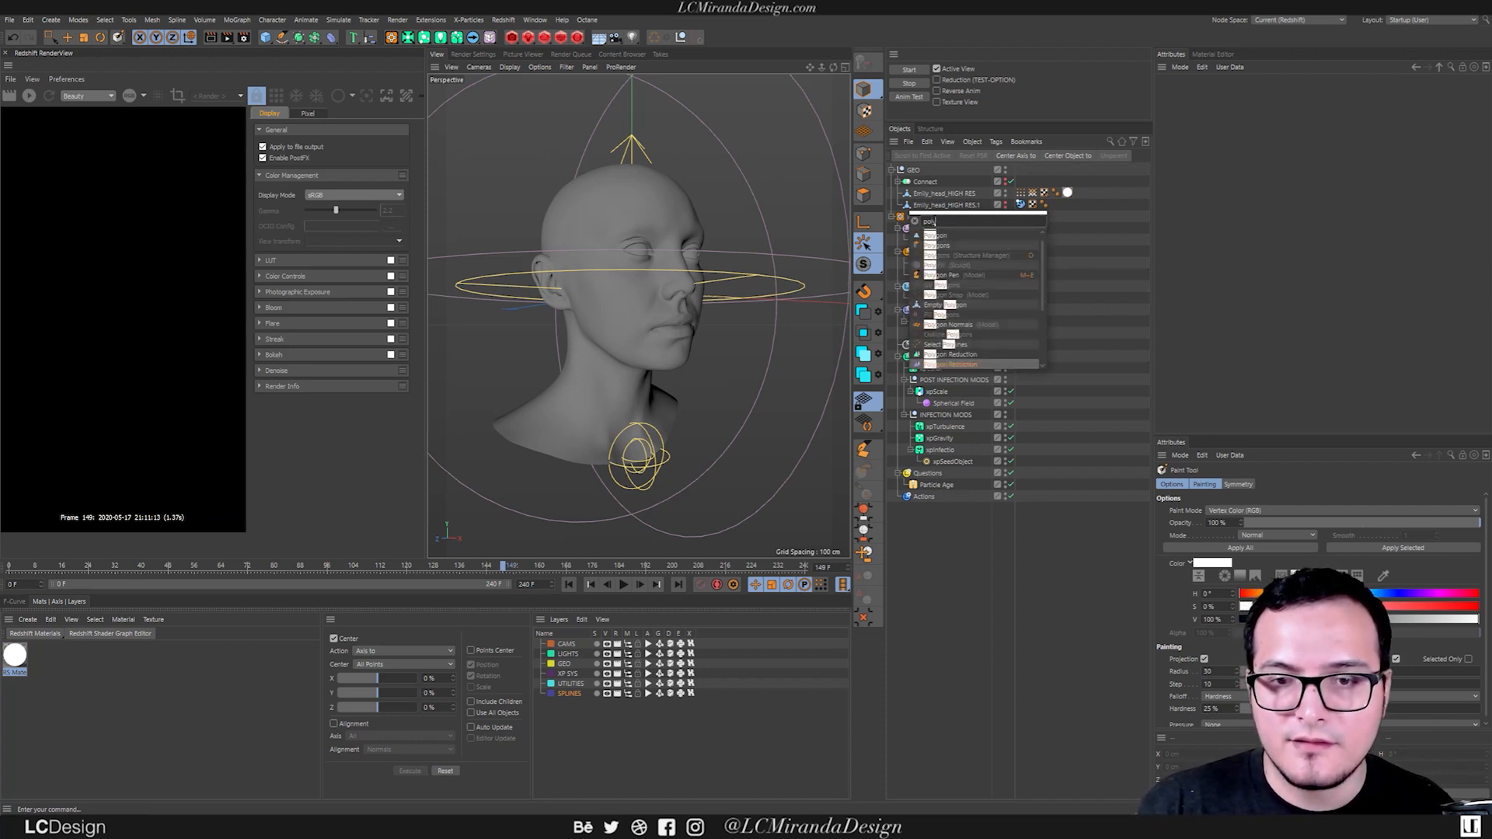
pyautogui.press('Return')
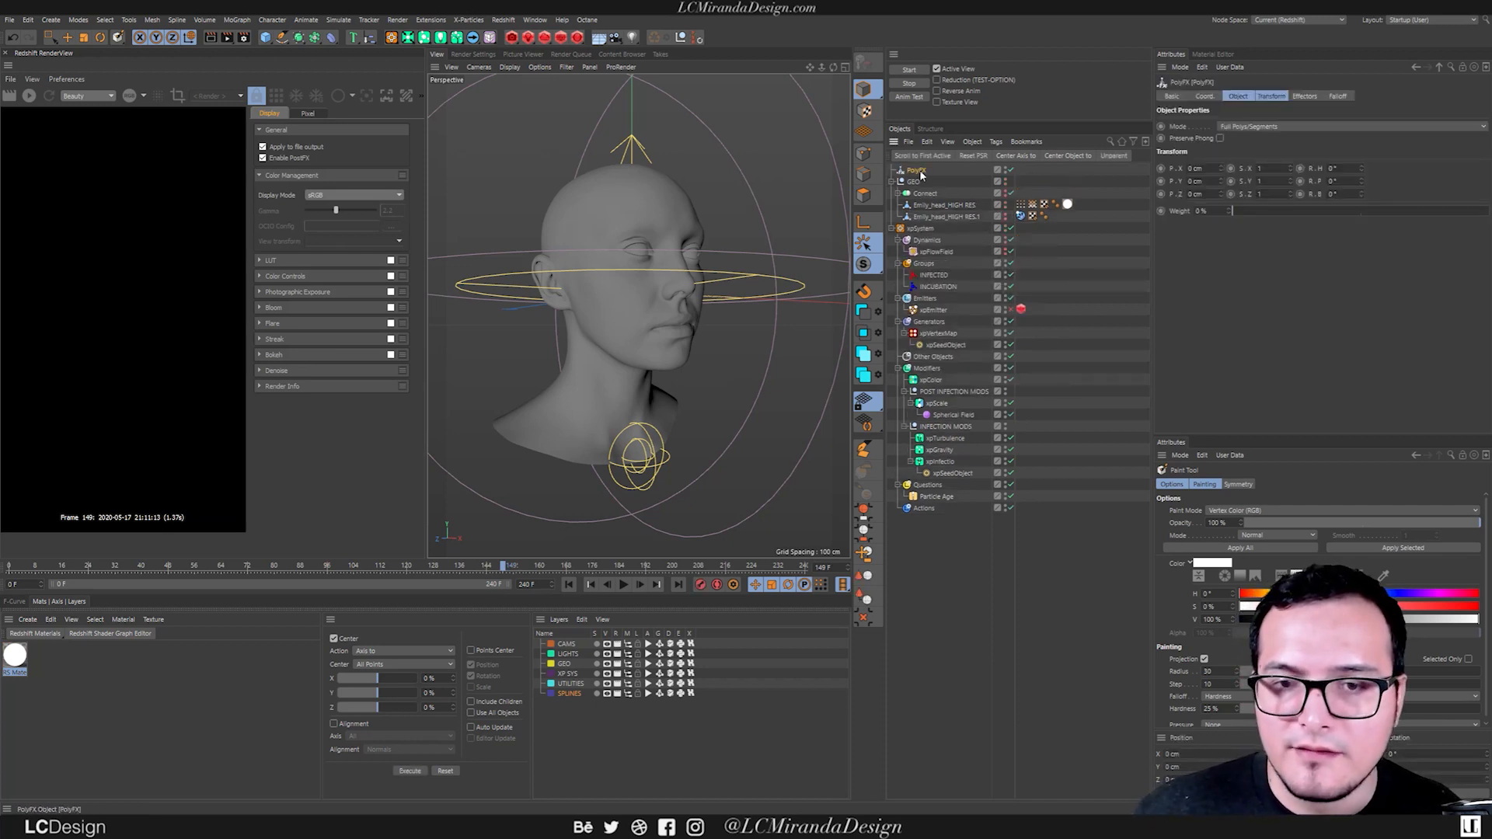
pyautogui.moveTo(967, 206); pyautogui.dragTo(947, 205)
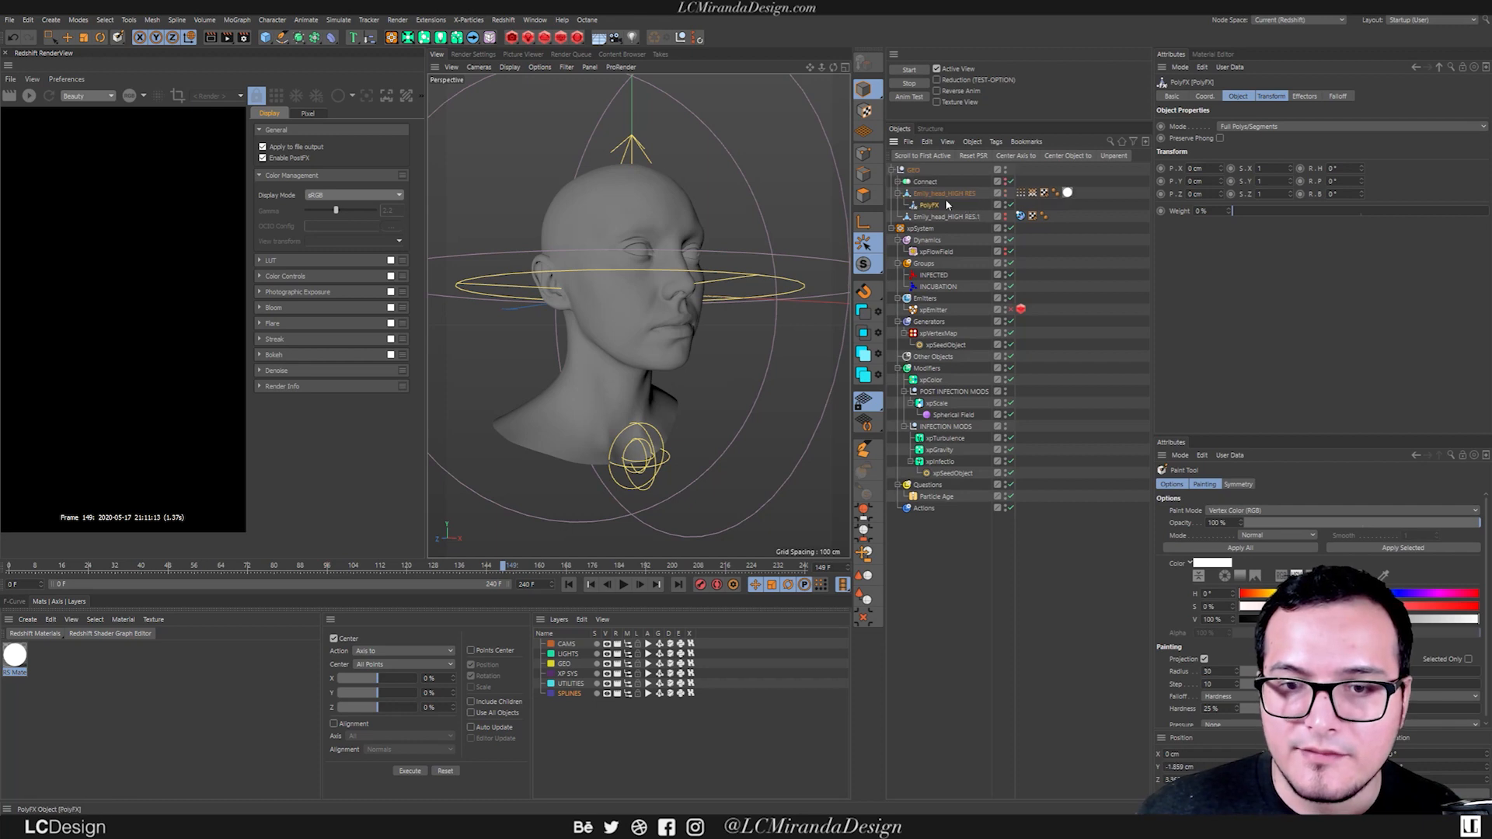
# Add a Plain effector to the head's PolyFX object.
pyautogui.click(1305, 97)
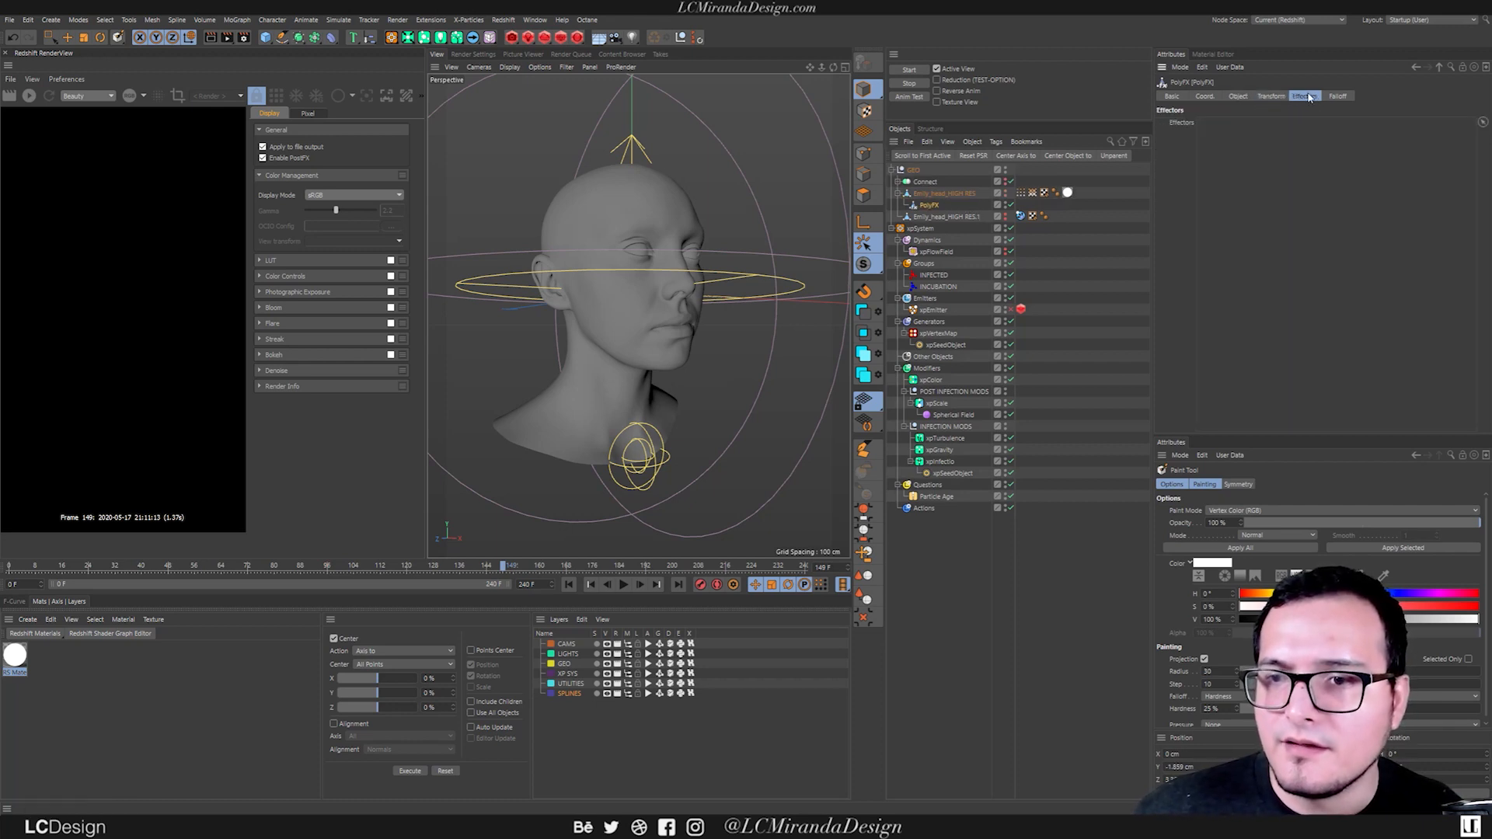
pyautogui.hotkey('shift', 'c')
pyautogui.write('polyf')
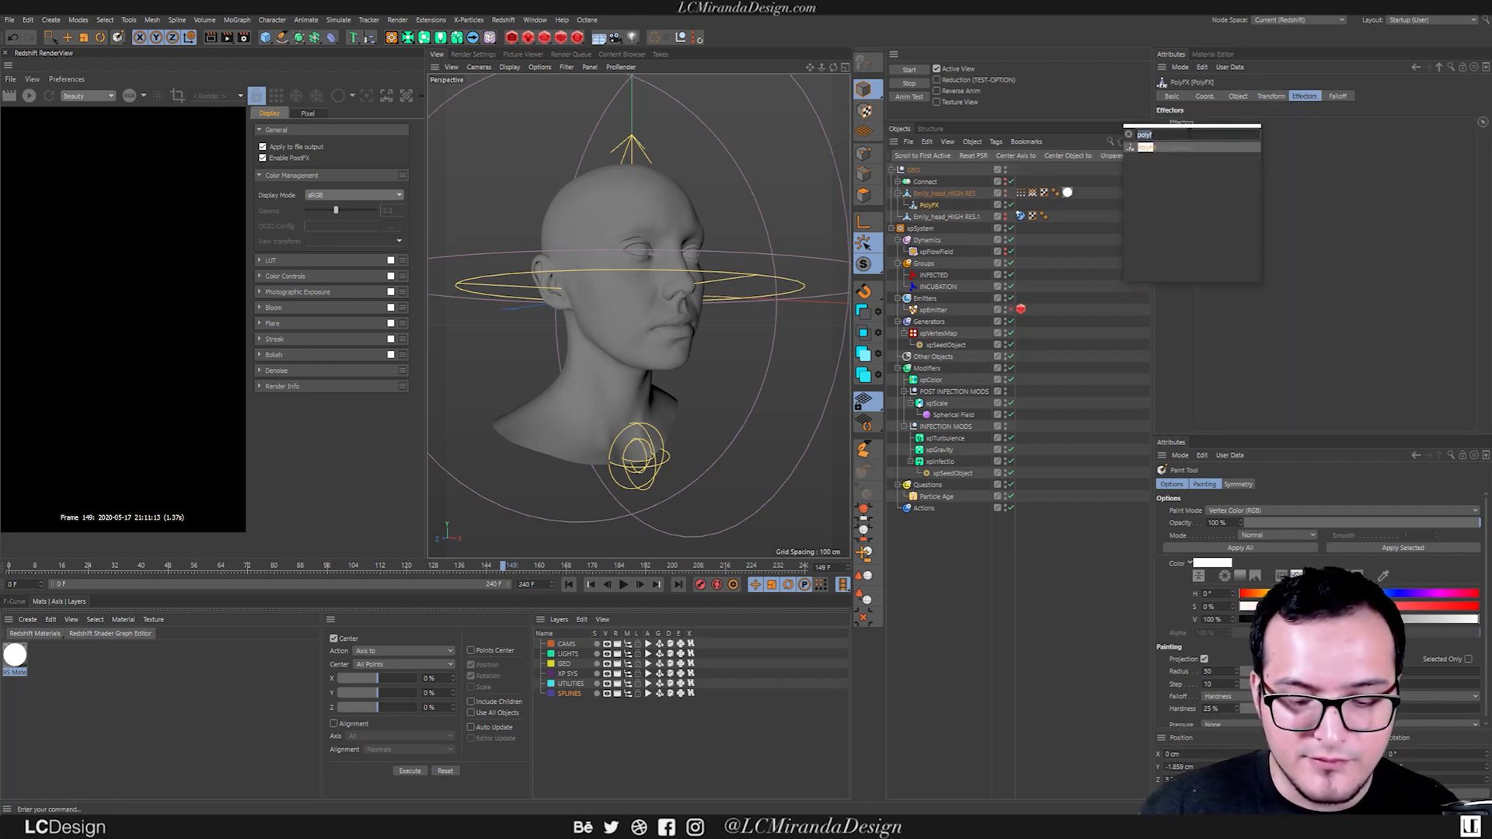
pyautogui.write('pla')
pyautogui.press('Return')
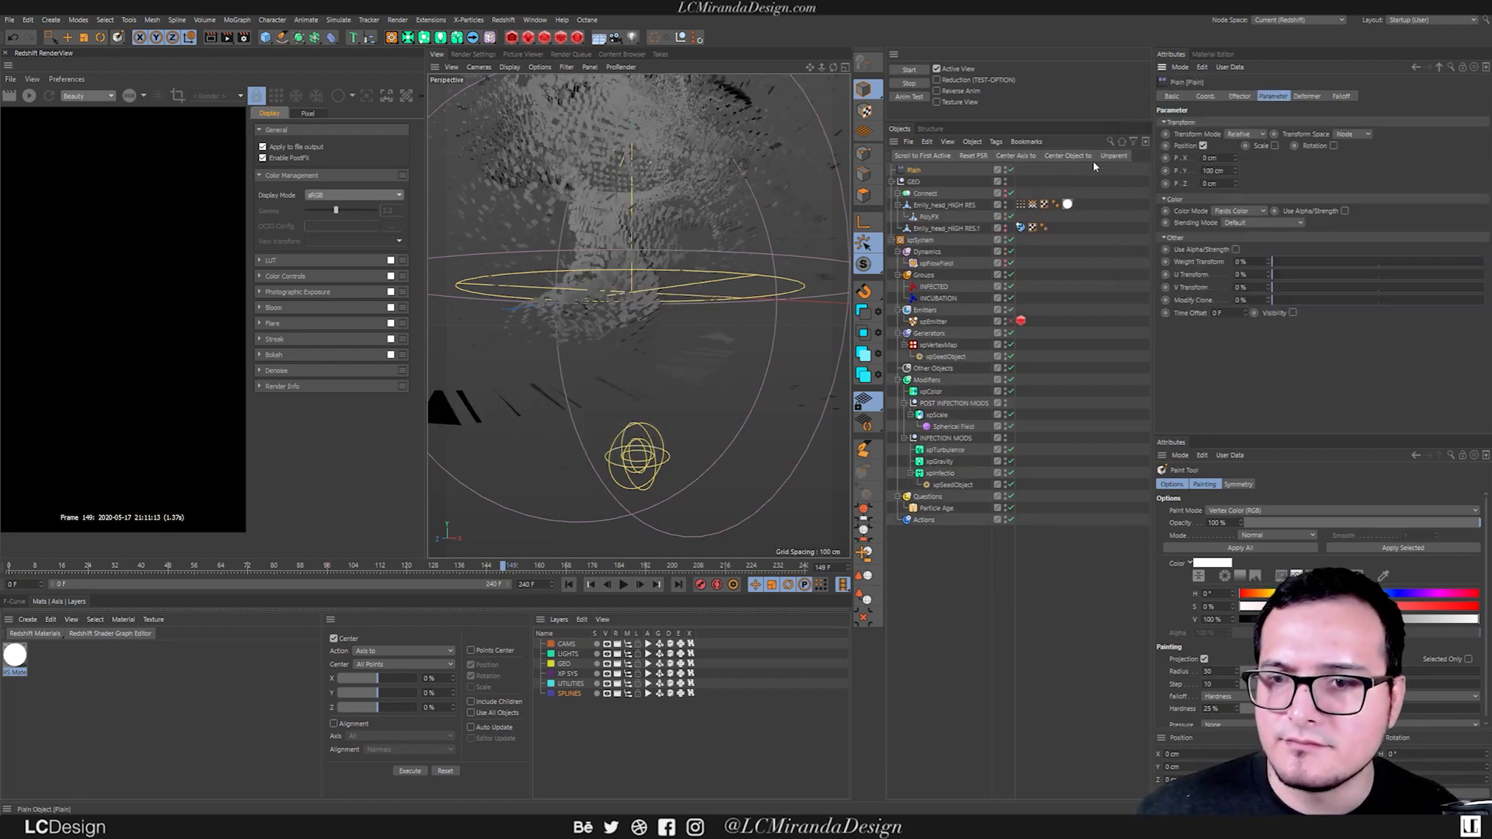
# Switch the Plain effector from Position to uniform, absolute Scale -1, and use the head's vertex map tag as its falloff field.
pyautogui.keyDown('alt'); pyautogui.moveTo(688, 300); pyautogui.dragTo(651, 313); pyautogui.keyUp('alt')
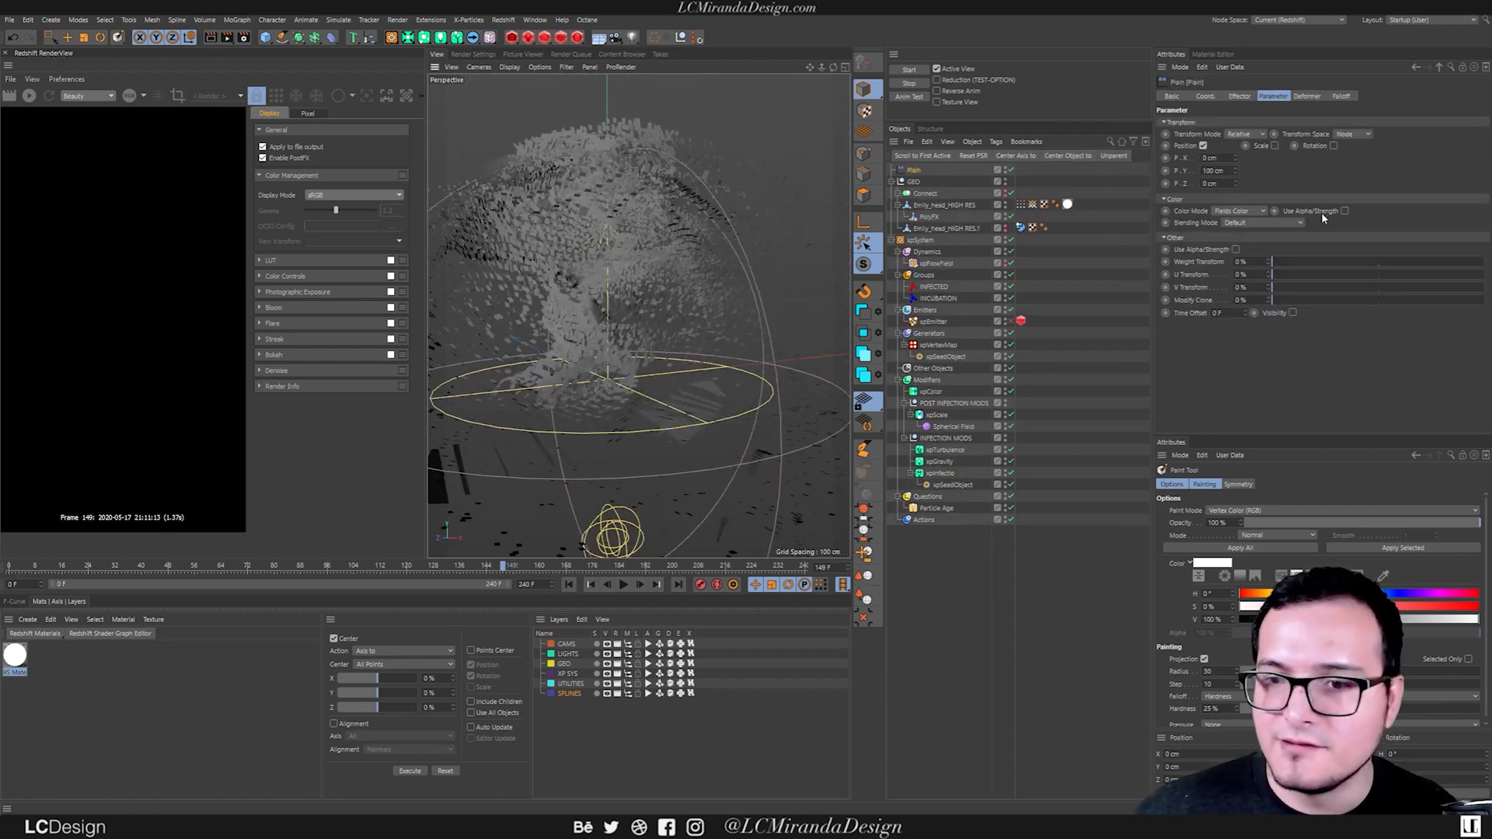
pyautogui.click(1204, 146)
pyautogui.click(1252, 146)
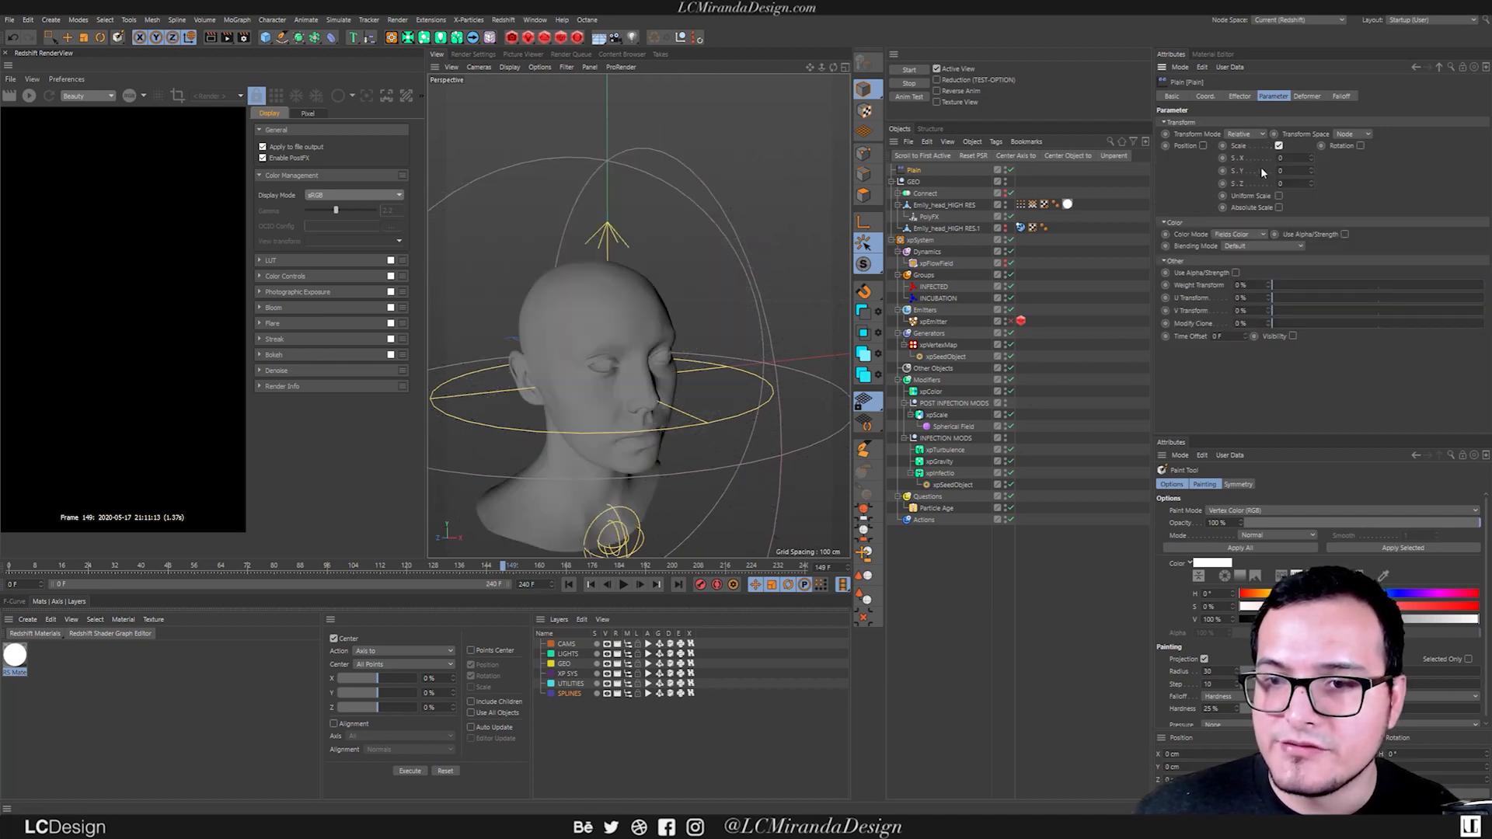
pyautogui.click(1278, 196)
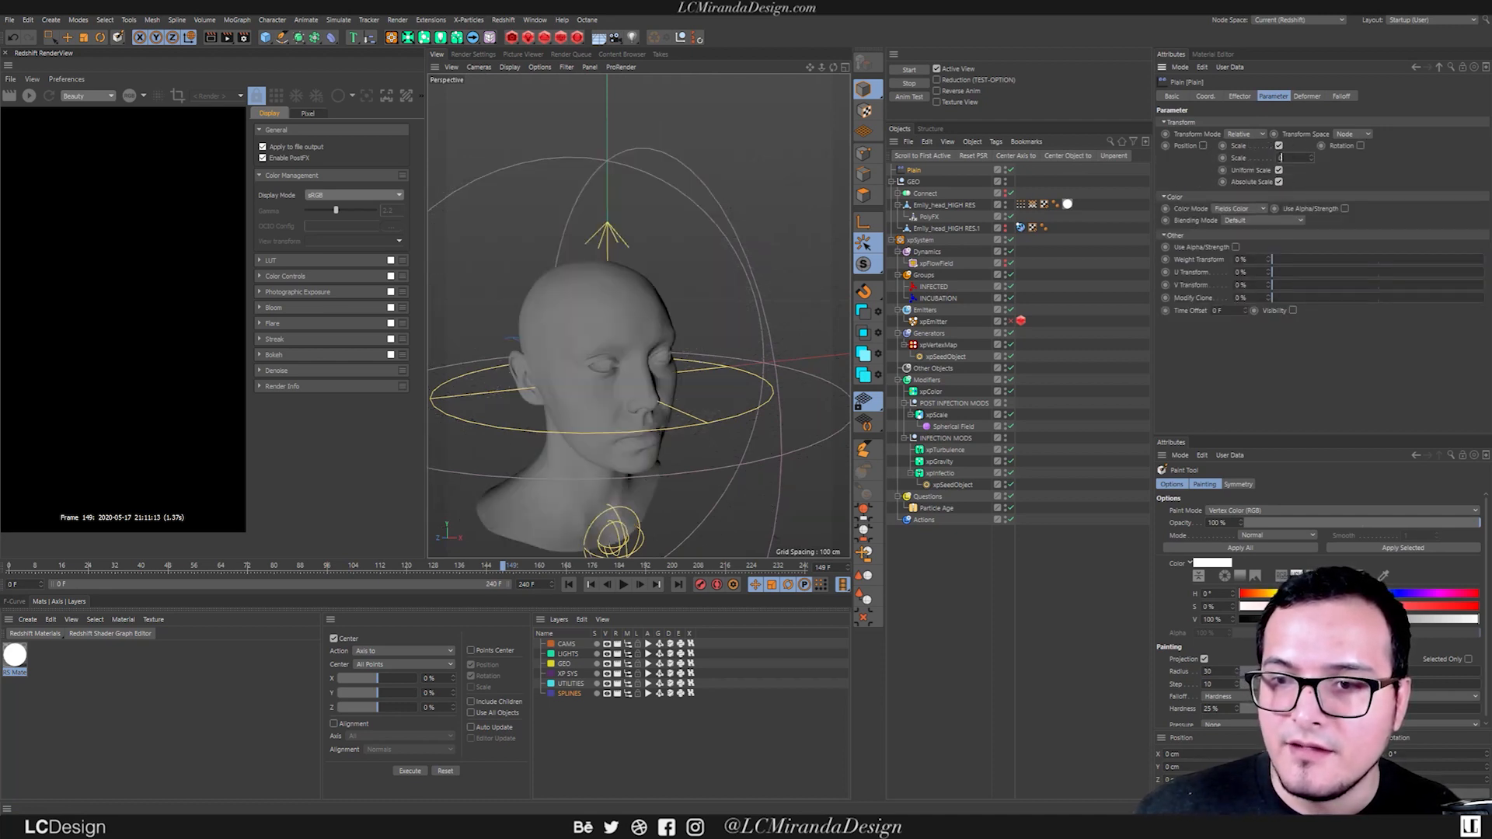
pyautogui.write('-1')
pyautogui.press('Return')
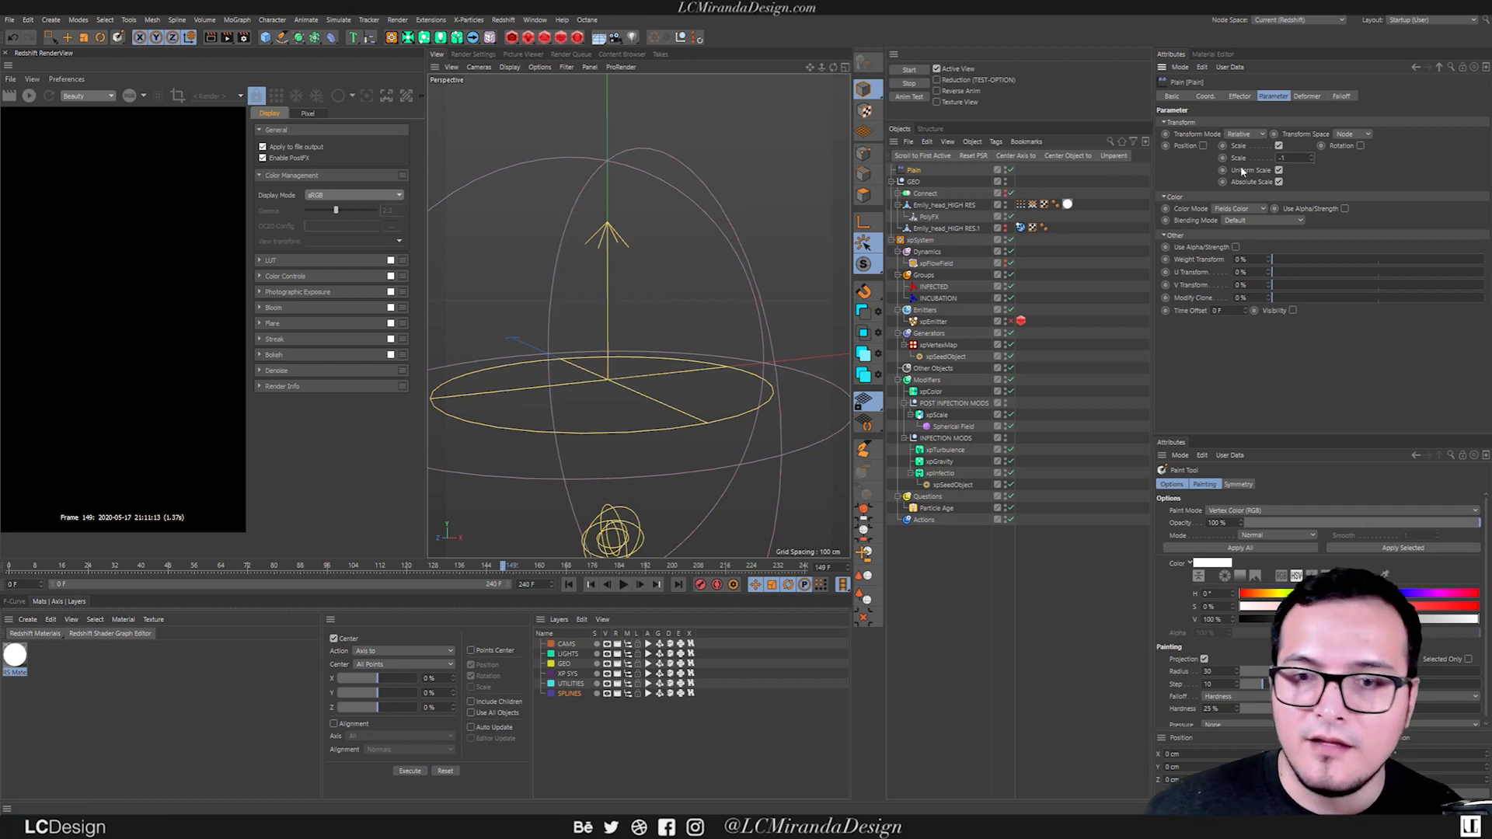
pyautogui.click(1341, 96)
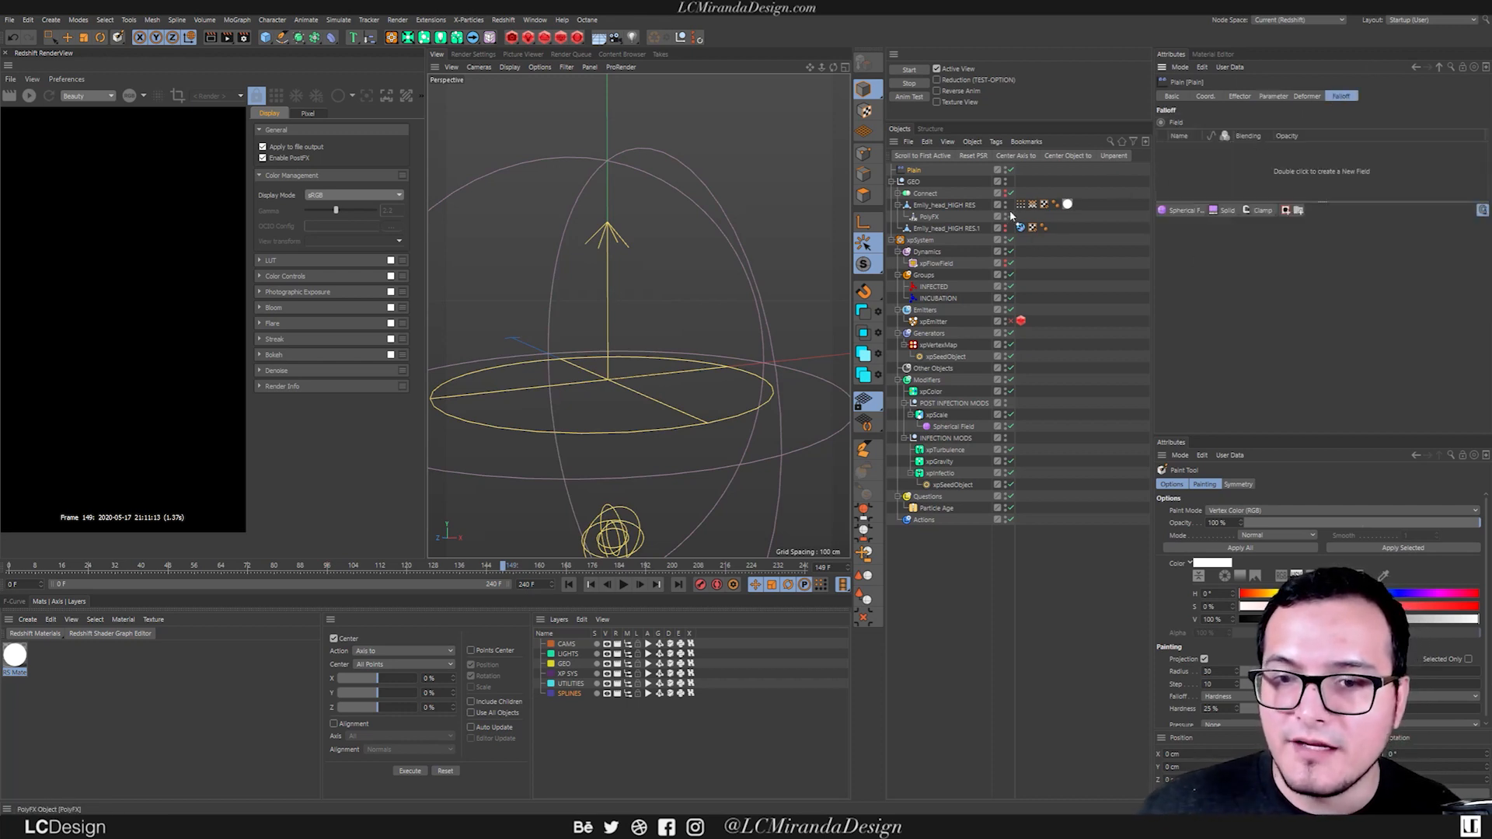
pyautogui.moveTo(1052, 201); pyautogui.dragTo(1218, 180)
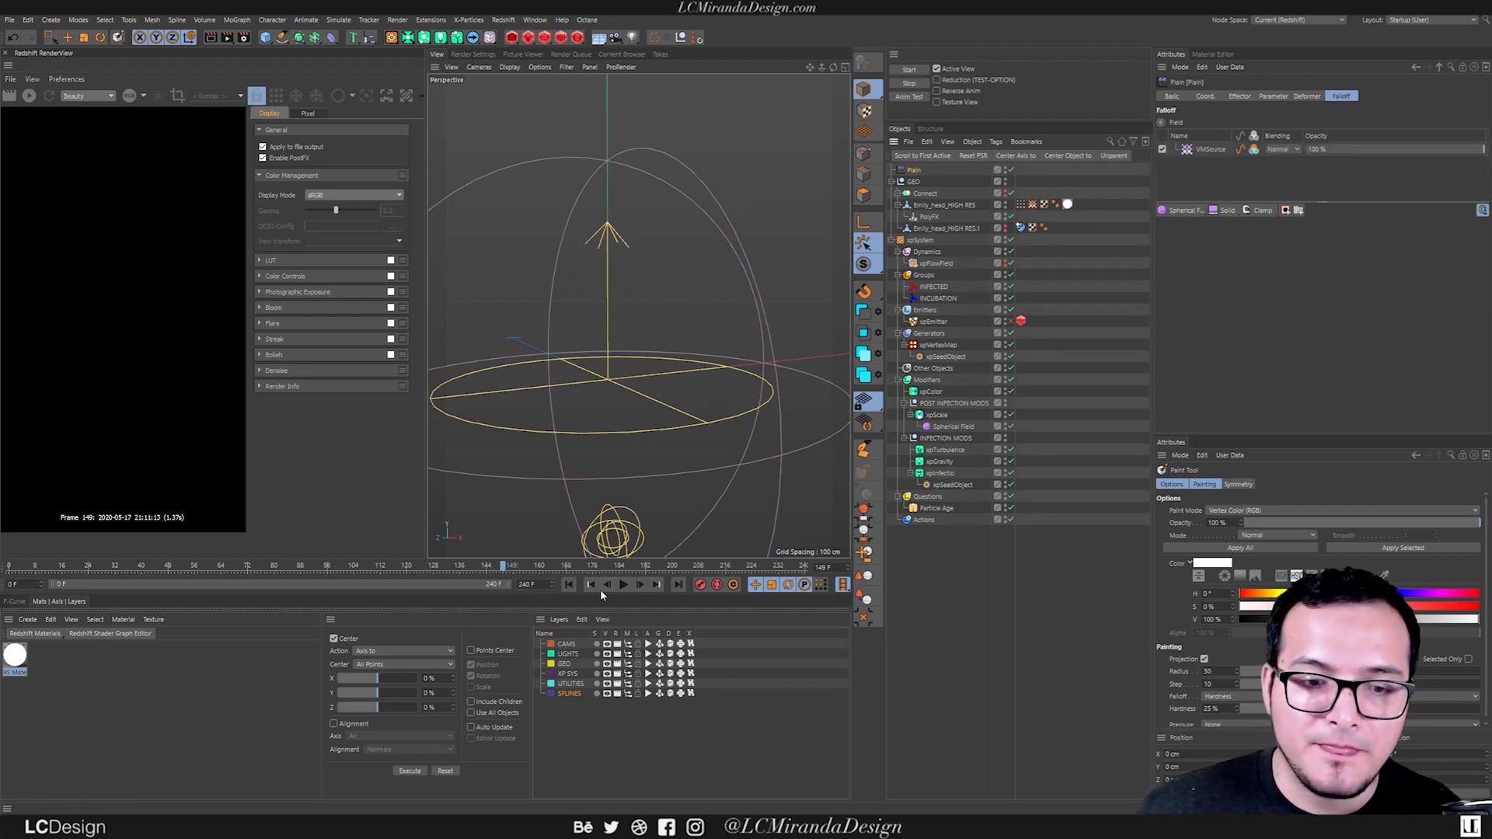
# Play the simulation from the first frame to inspect the head's polygons scaling away from several angles, and rewind to the start.
pyautogui.click(568, 585)
pyautogui.click(624, 585)
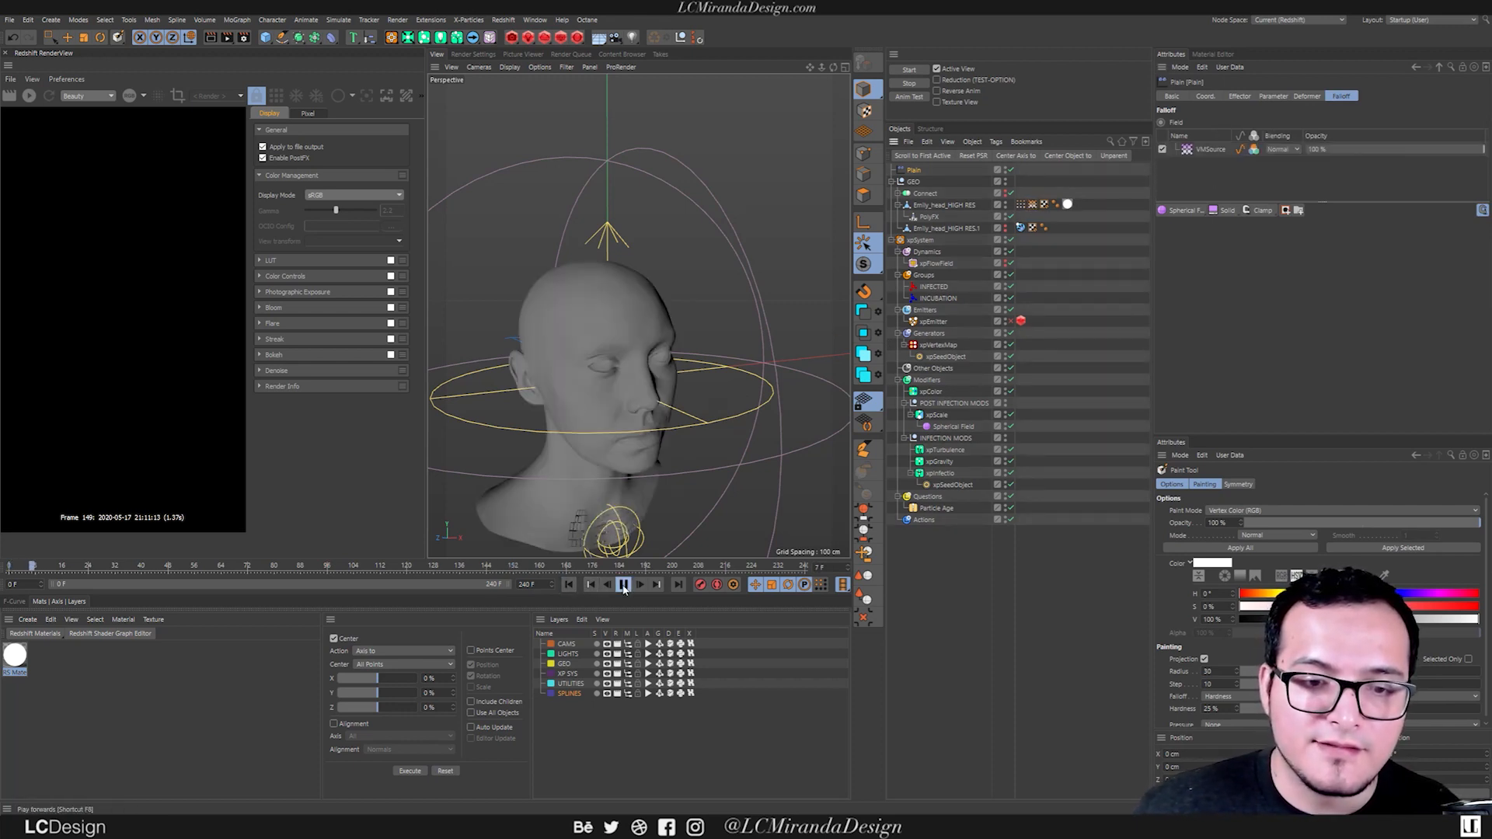
pyautogui.keyDown('alt'); pyautogui.moveTo(540, 513); pyautogui.dragTo(599, 470); pyautogui.keyUp('alt')
pyautogui.keyDown('alt'); pyautogui.moveTo(614, 456); pyautogui.dragTo(583, 441, button='right'); pyautogui.keyUp('alt')
pyautogui.keyDown('alt'); pyautogui.moveTo(683, 342); pyautogui.dragTo(730, 322, button='right'); pyautogui.keyUp('alt')
pyautogui.moveTo(662, 343)
pyautogui.keyDown('alt'); pyautogui.mouseDown()
pyautogui.moveTo(748, 345)
pyautogui.moveTo(664, 335)
pyautogui.mouseUp(); pyautogui.keyUp('alt')
pyautogui.keyDown('alt'); pyautogui.moveTo(664, 334); pyautogui.dragTo(658, 349, button='right'); pyautogui.keyUp('alt')
pyautogui.keyDown('alt'); pyautogui.moveTo(639, 316); pyautogui.dragTo(711, 307); pyautogui.keyUp('alt')
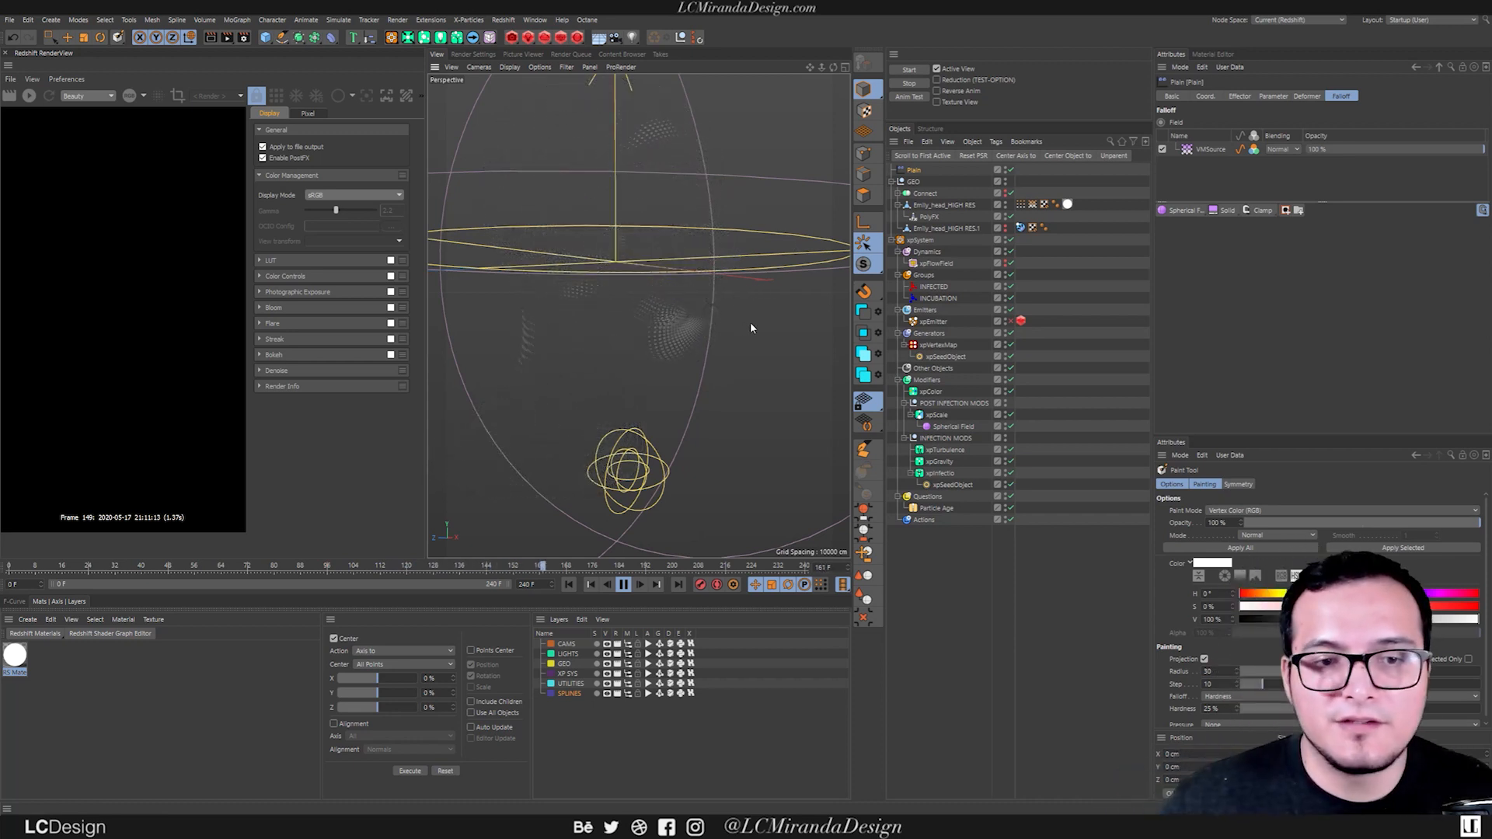
pyautogui.click(623, 584)
pyautogui.click(568, 584)
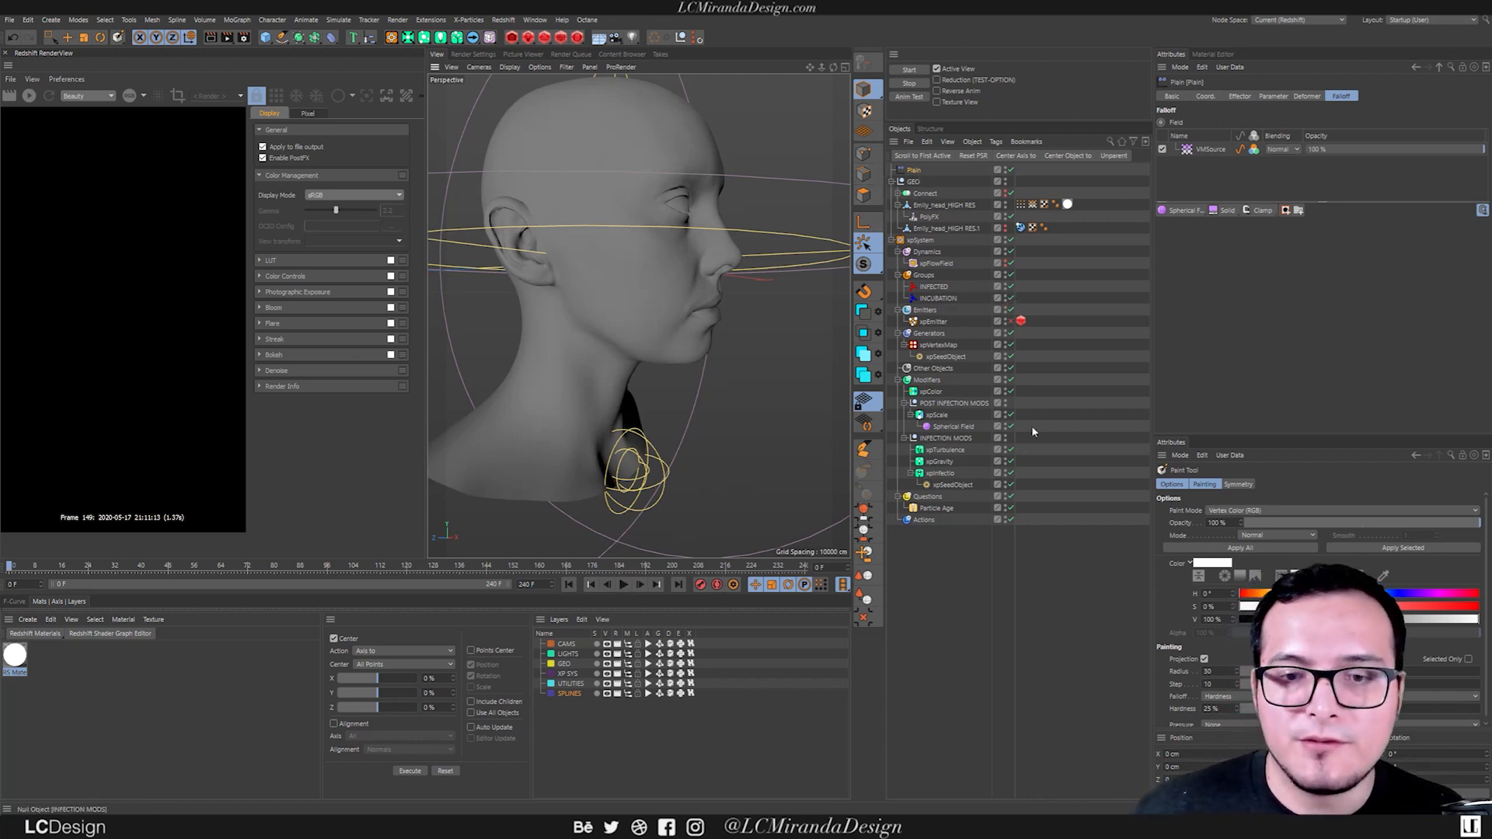
# Delete the PolyFX object and the Plain effector from the scene.
pyautogui.click(946, 218)
pyautogui.press('Delete')
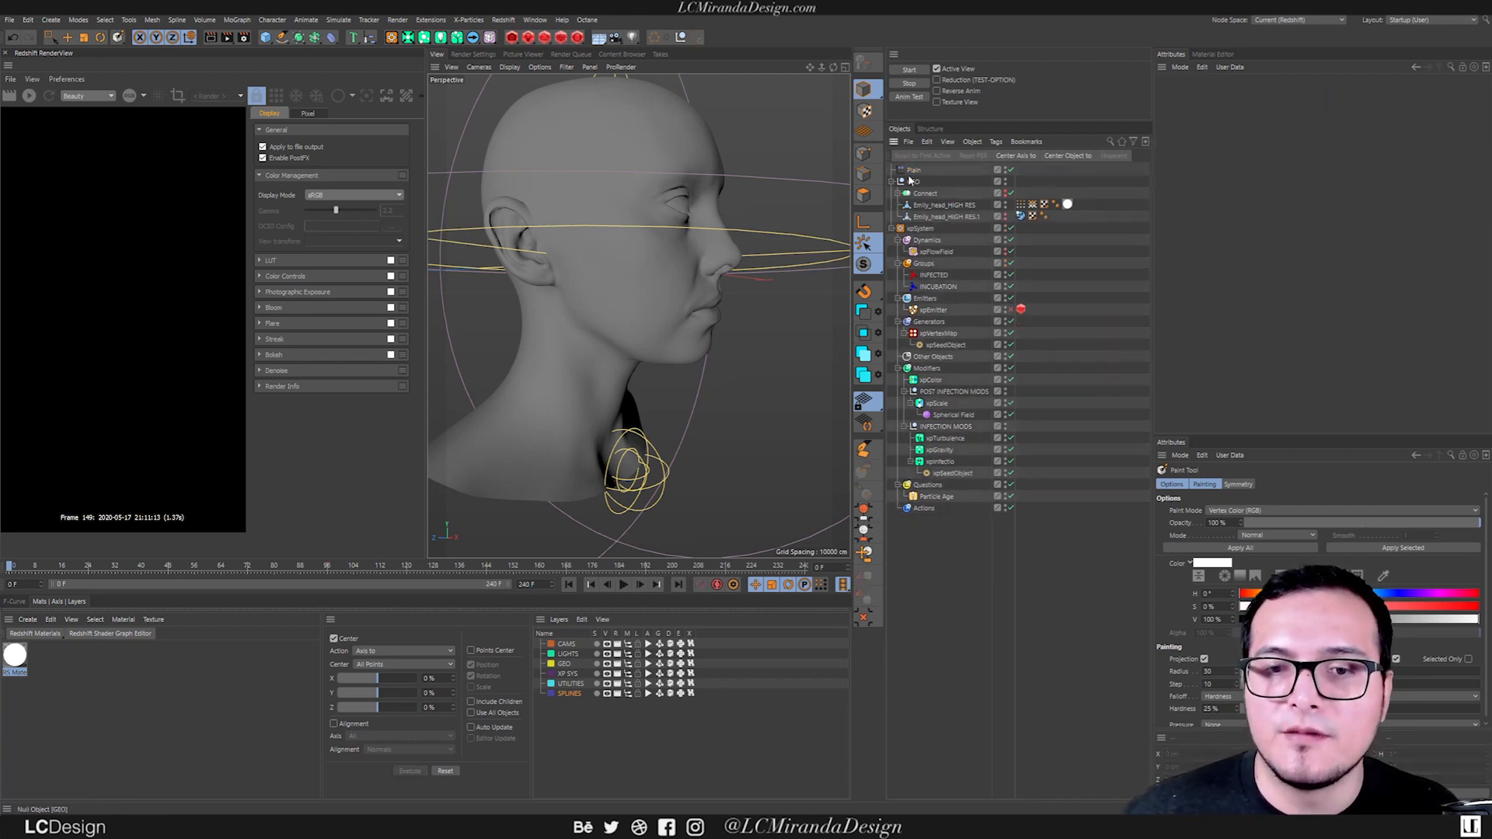
pyautogui.click(913, 171)
pyautogui.press('Delete')
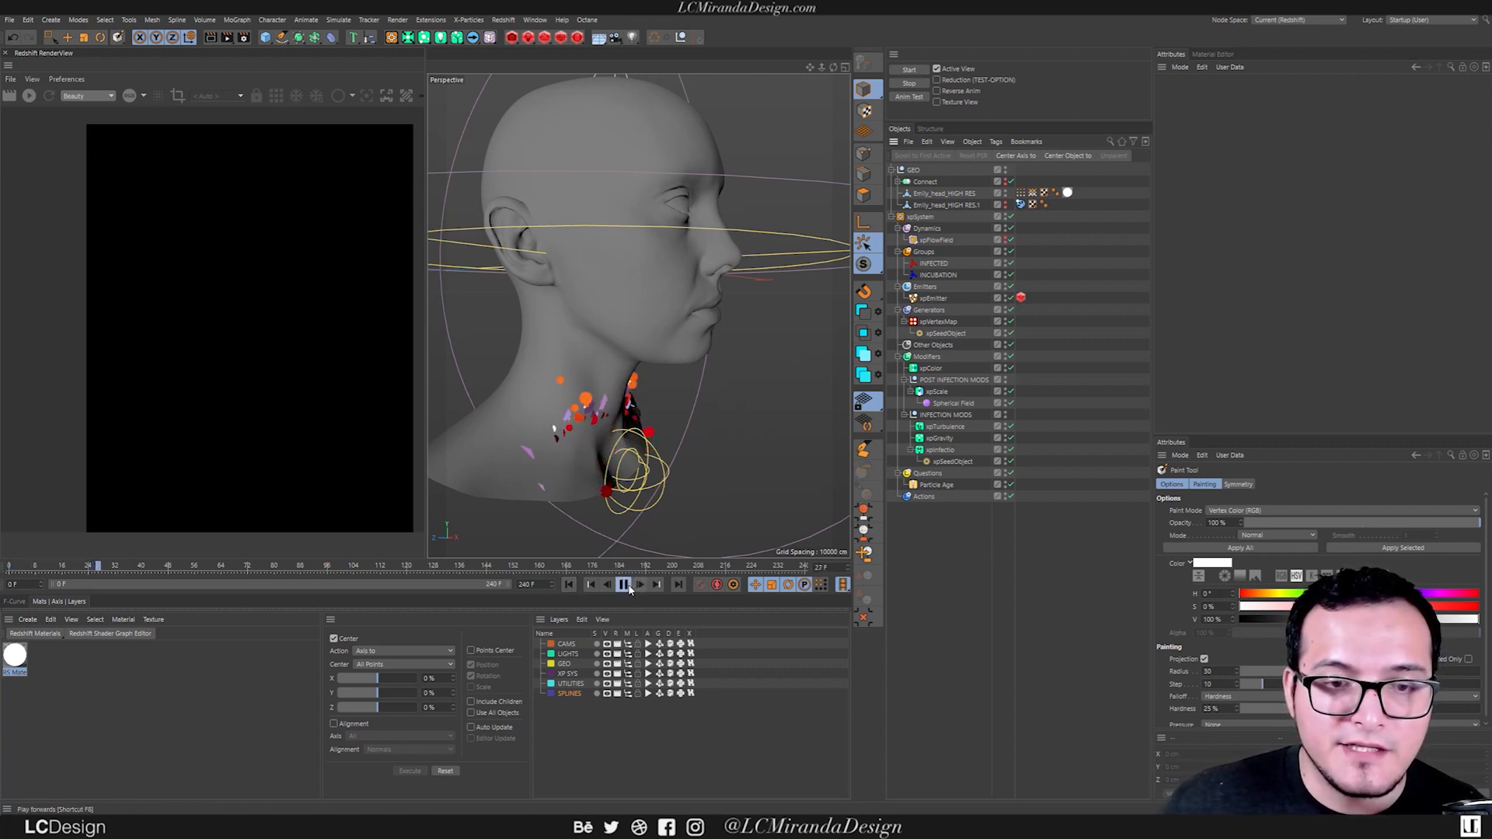
# Play the simulation to about frame 34 and hide the Emily_head_HIGH RES mesh, leaving only the particles in view.
pyautogui.click(627, 586)
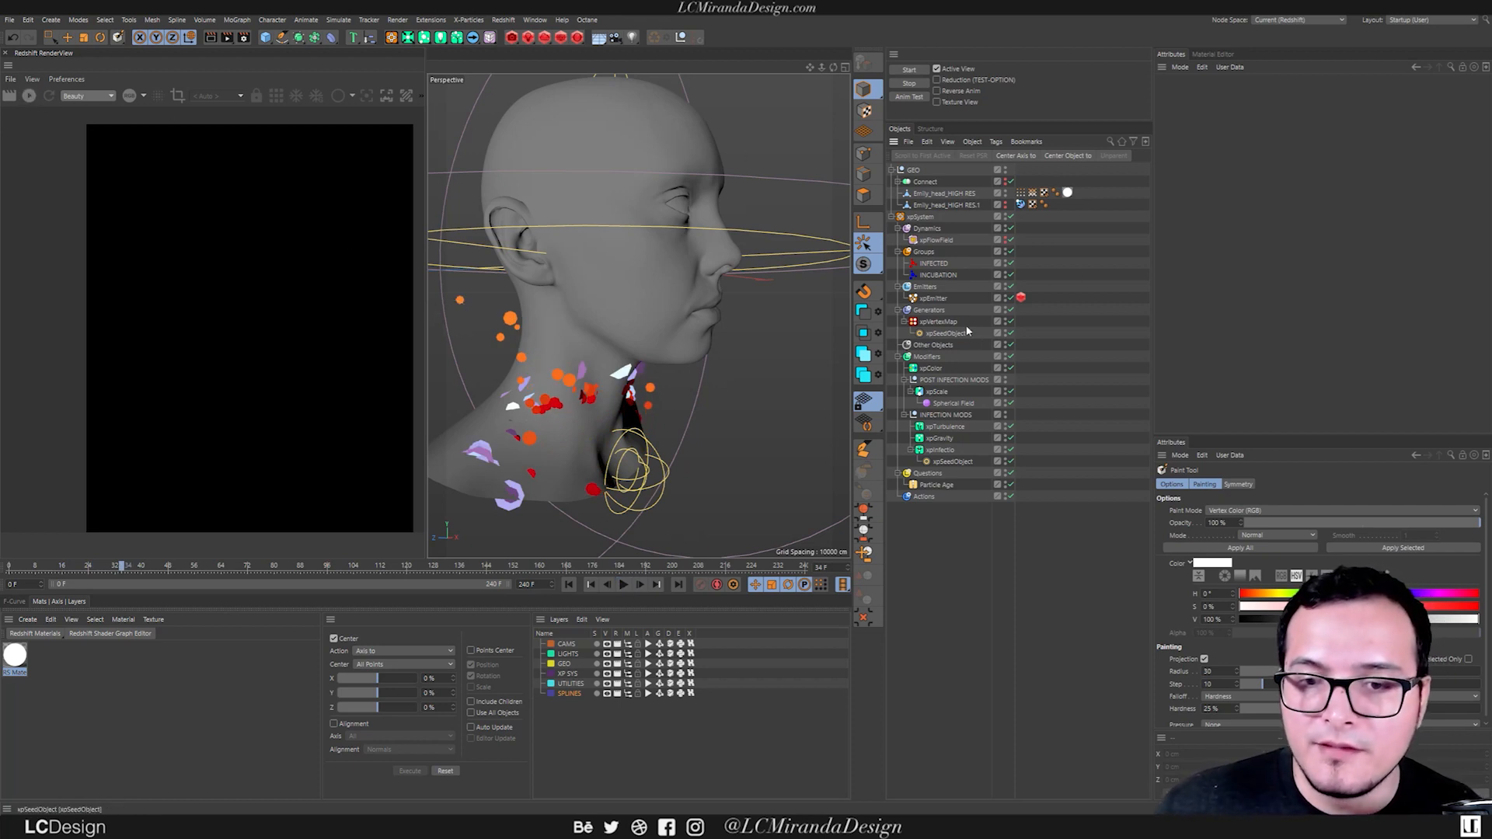
pyautogui.click(1005, 195)
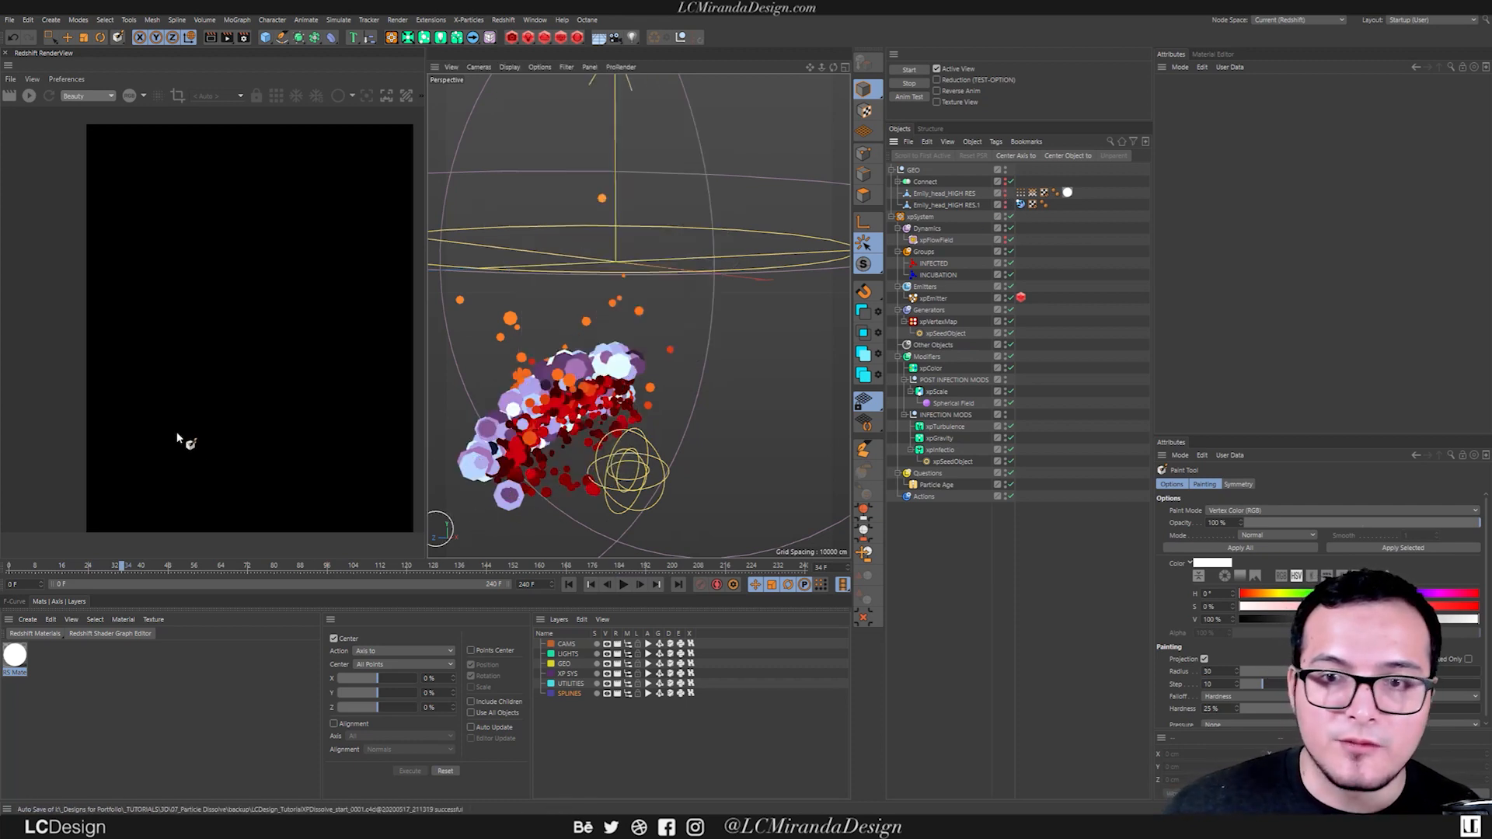
# Create a Redshift RS Particle material and assign it to the xpEmitter.
pyautogui.click(37, 633)
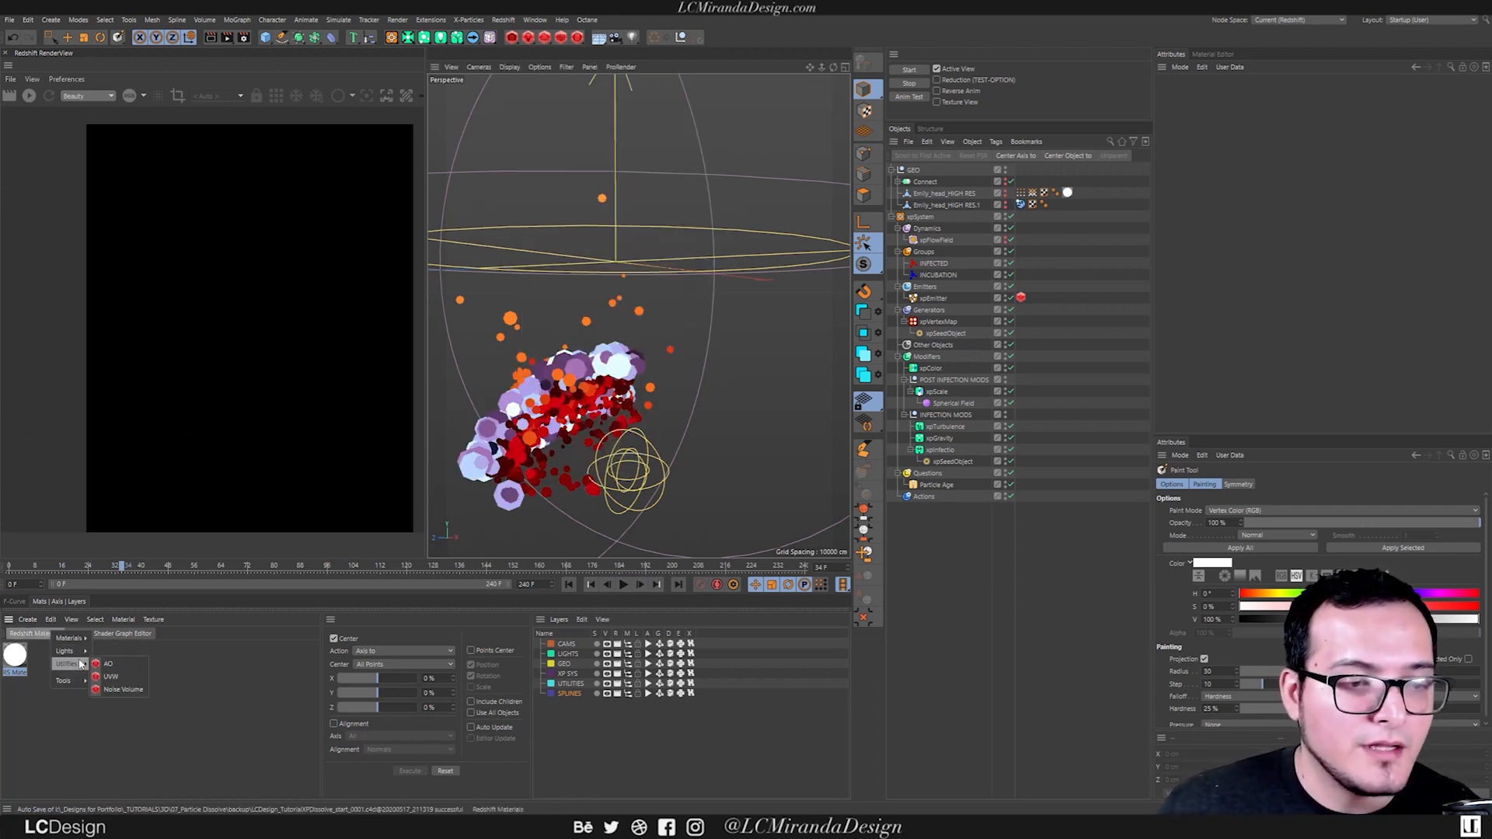
pyautogui.moveTo(70, 637)
pyautogui.click(124, 768)
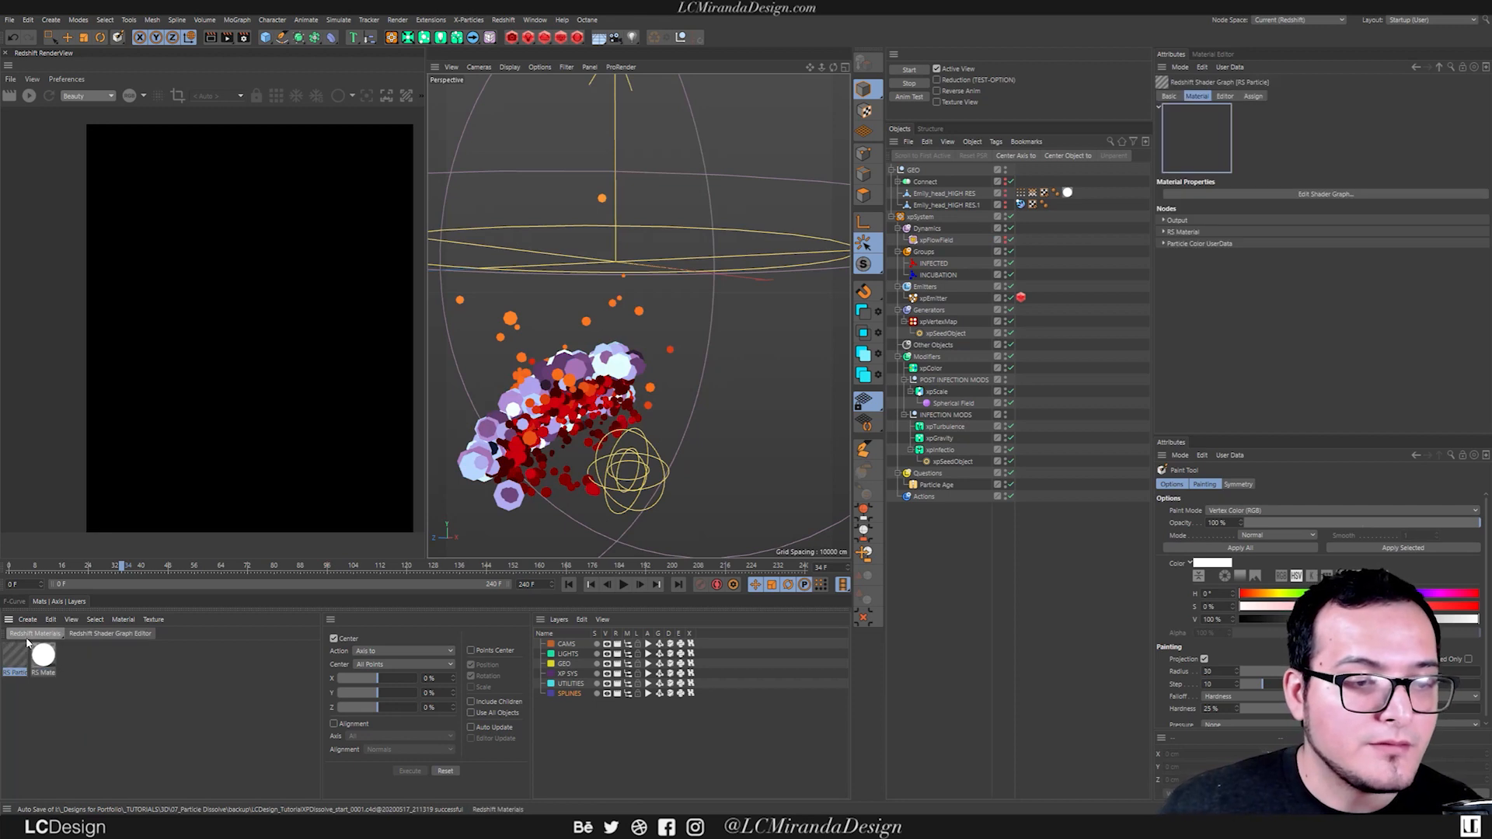
pyautogui.moveTo(936, 428); pyautogui.dragTo(956, 309)
# Open the RS Particle material's shader graph, spread its nodes apart, and show the Particle Color UserData node's settings.
pyautogui.doubleClick(1031, 298)
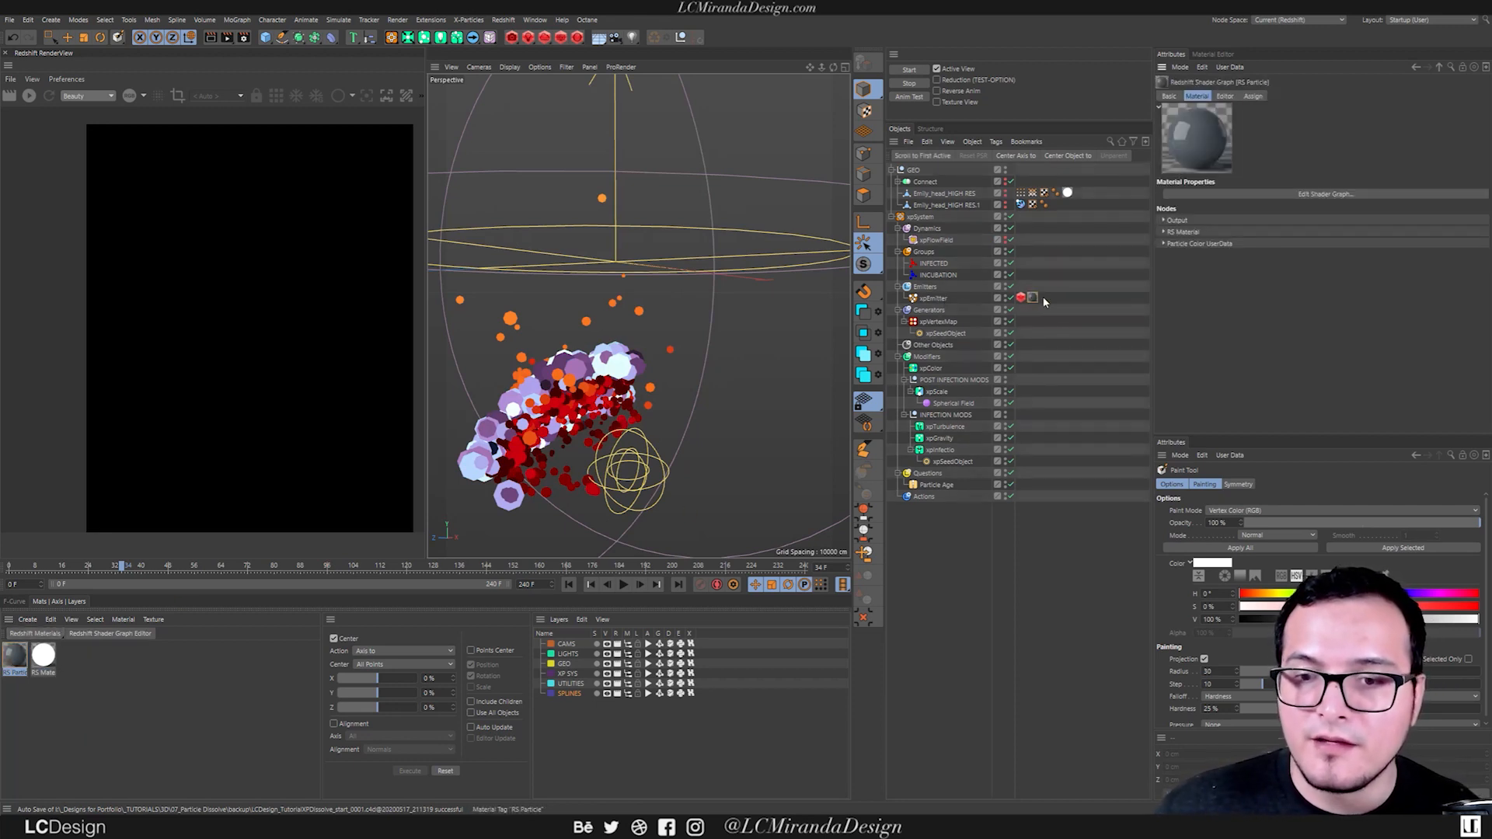
pyautogui.click(1304, 194)
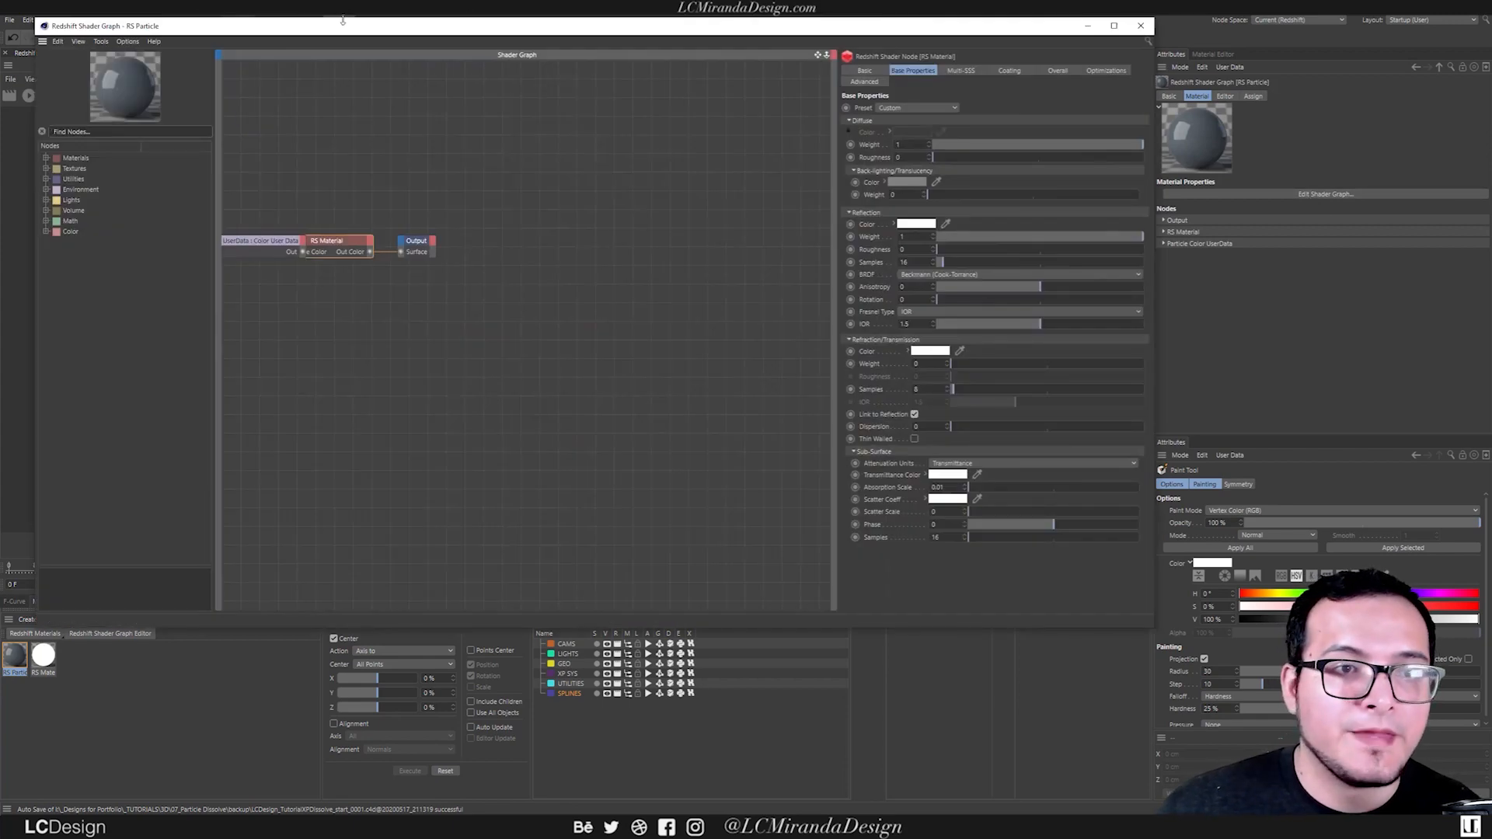
pyautogui.moveTo(342, 21); pyautogui.dragTo(498, 55)
pyautogui.moveTo(622, 245); pyautogui.dragTo(533, 344)
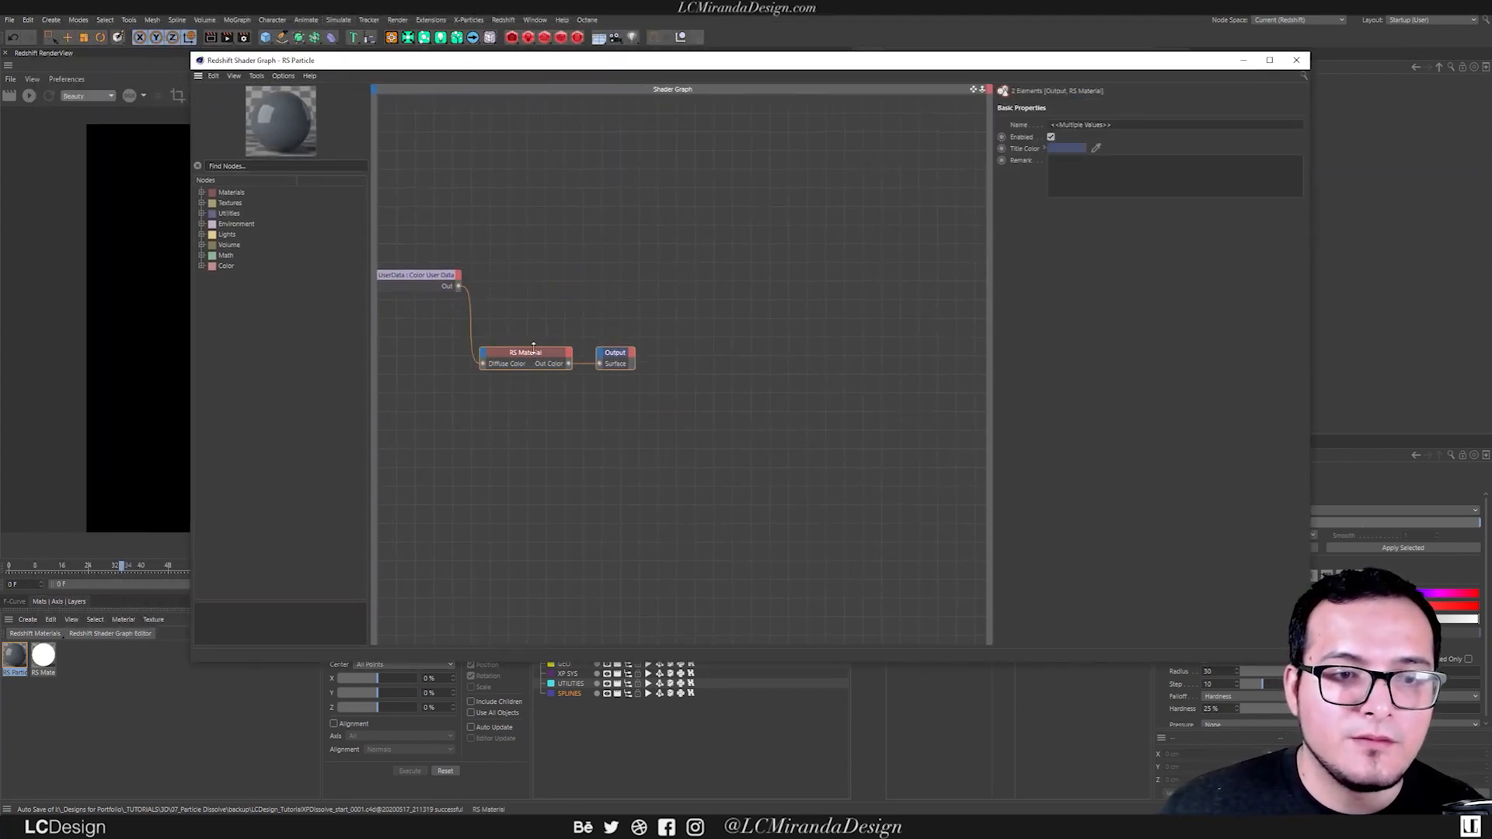
pyautogui.click(453, 286)
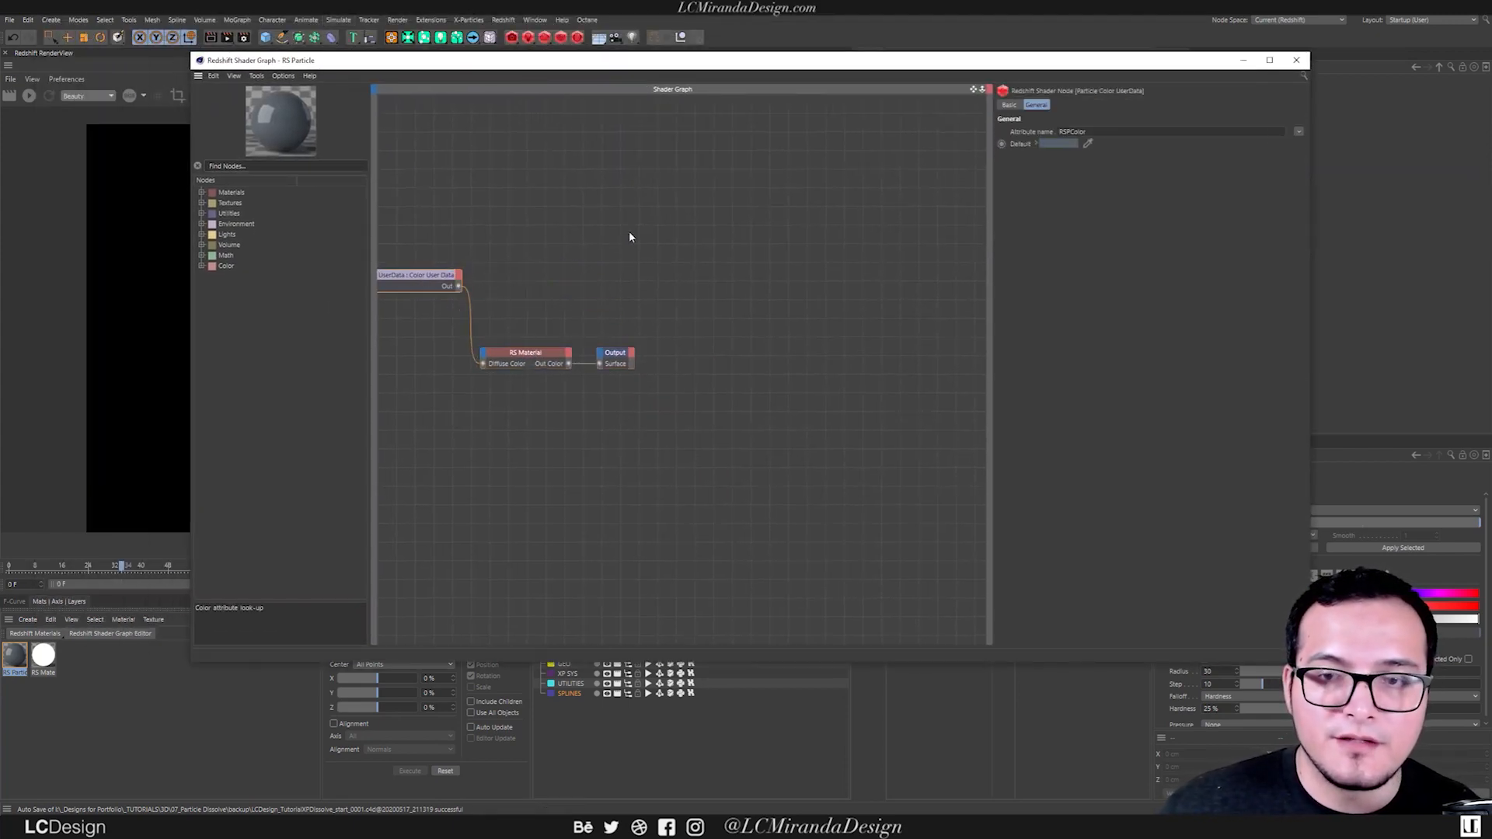
# Connect the particle color user data to the RS Material's Emission Color, show its Overall settings, and minimize the shader graph.
pyautogui.moveTo(593, 64); pyautogui.dragTo(692, 142)
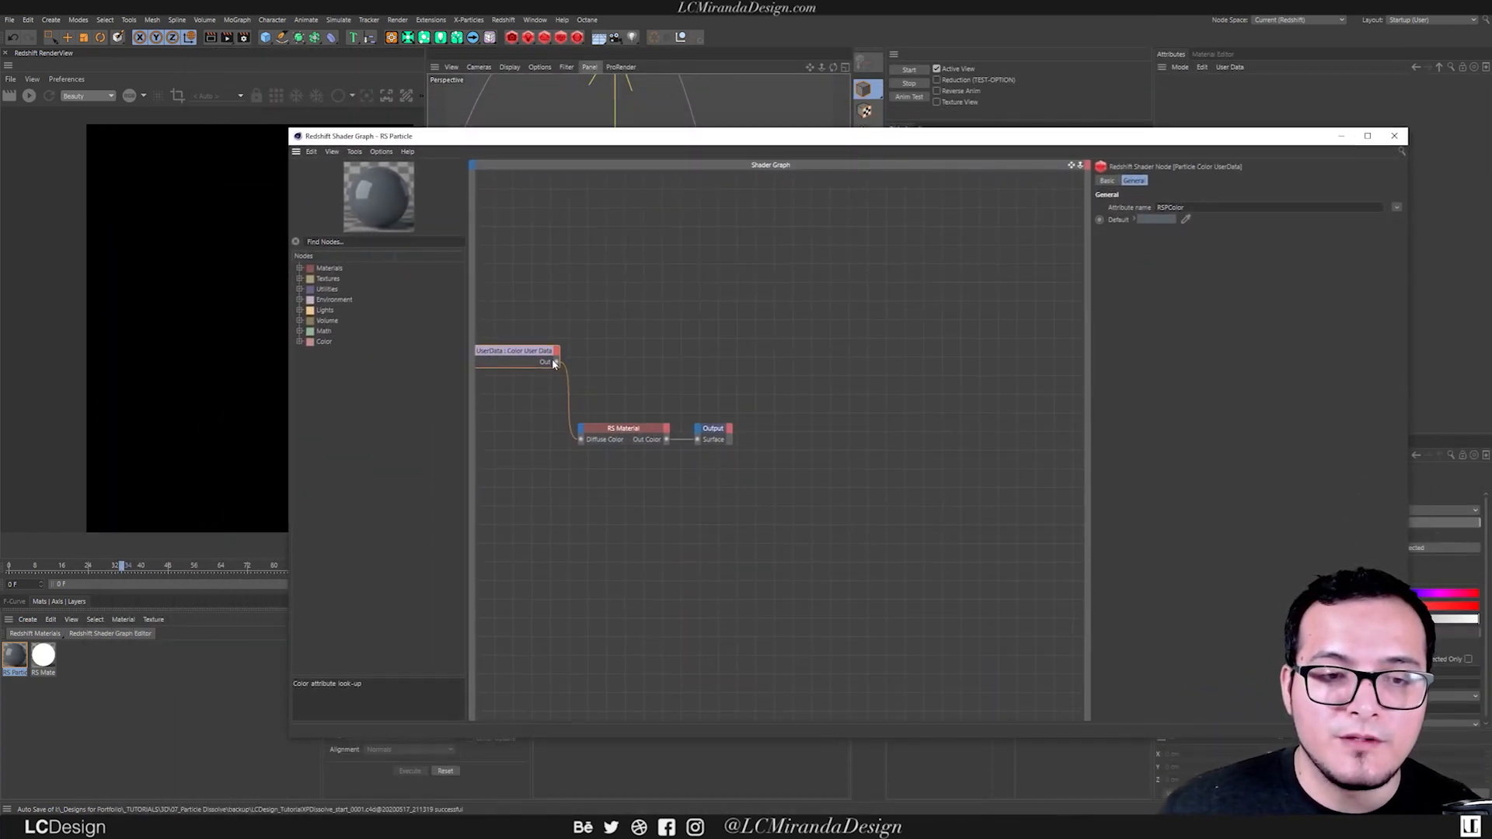
pyautogui.moveTo(578, 434); pyautogui.dragTo(581, 434)
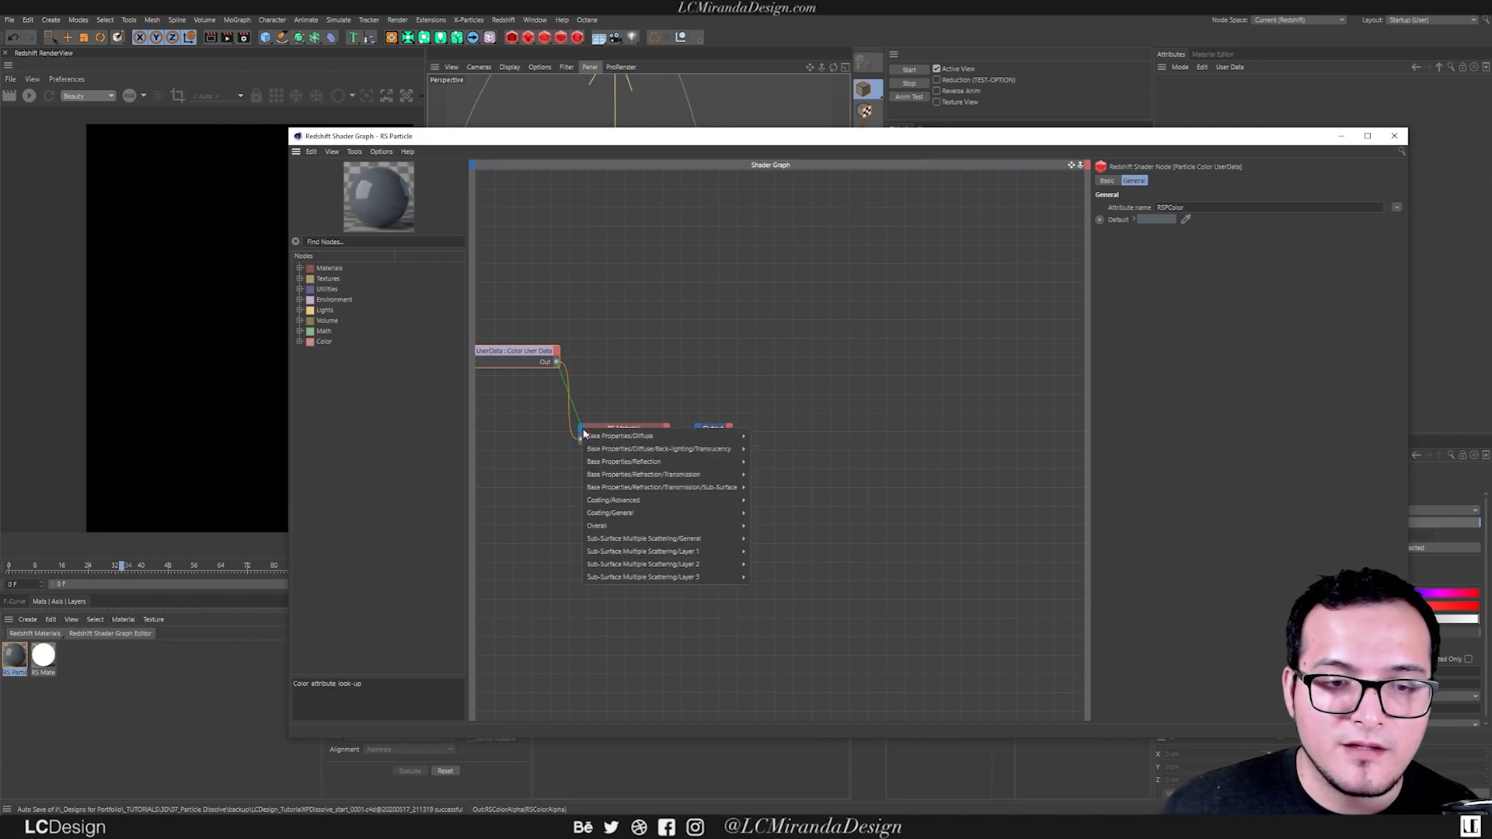
pyautogui.moveTo(676, 528)
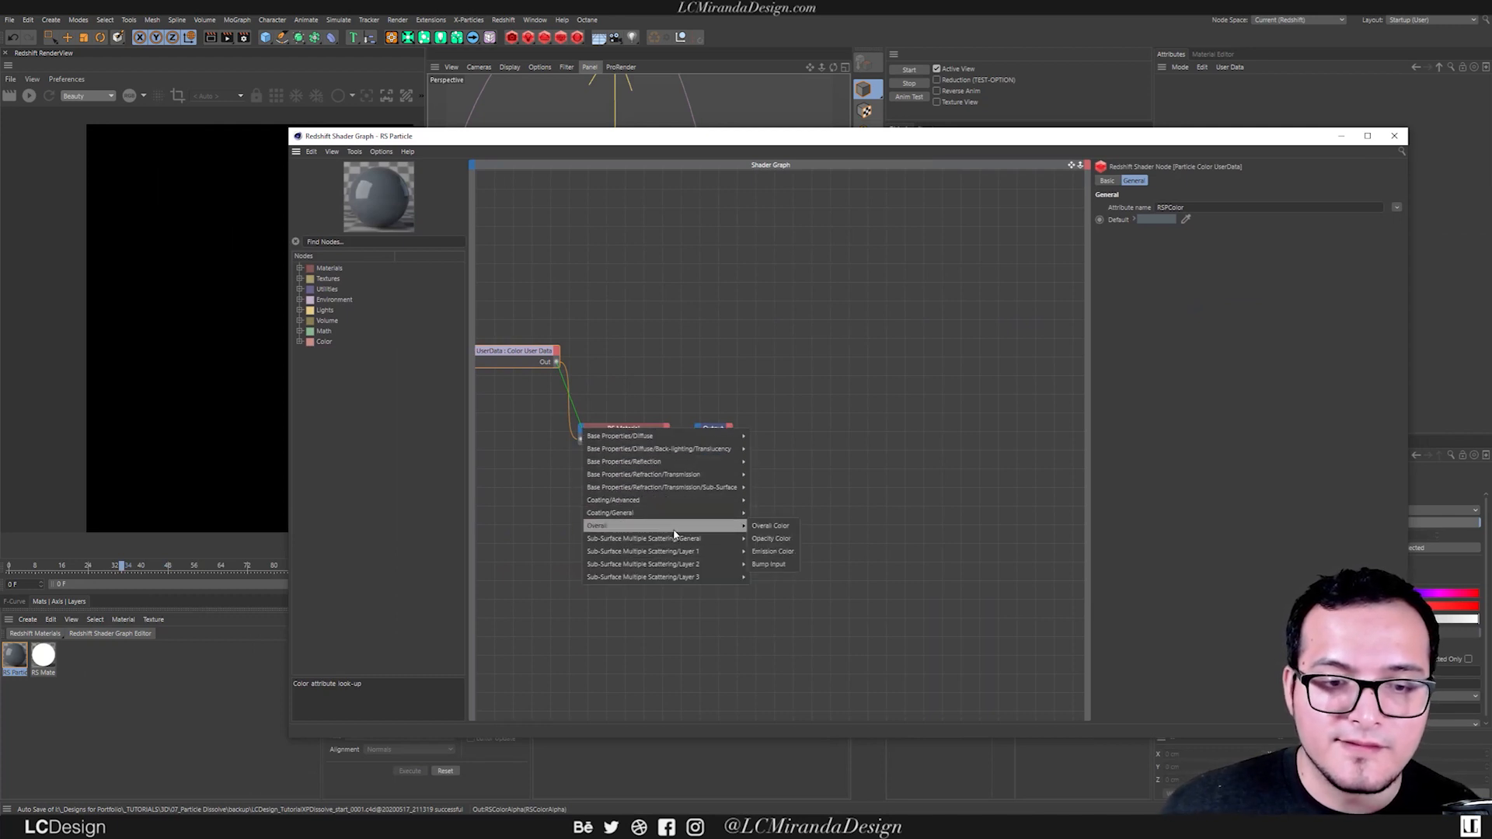
pyautogui.click(773, 550)
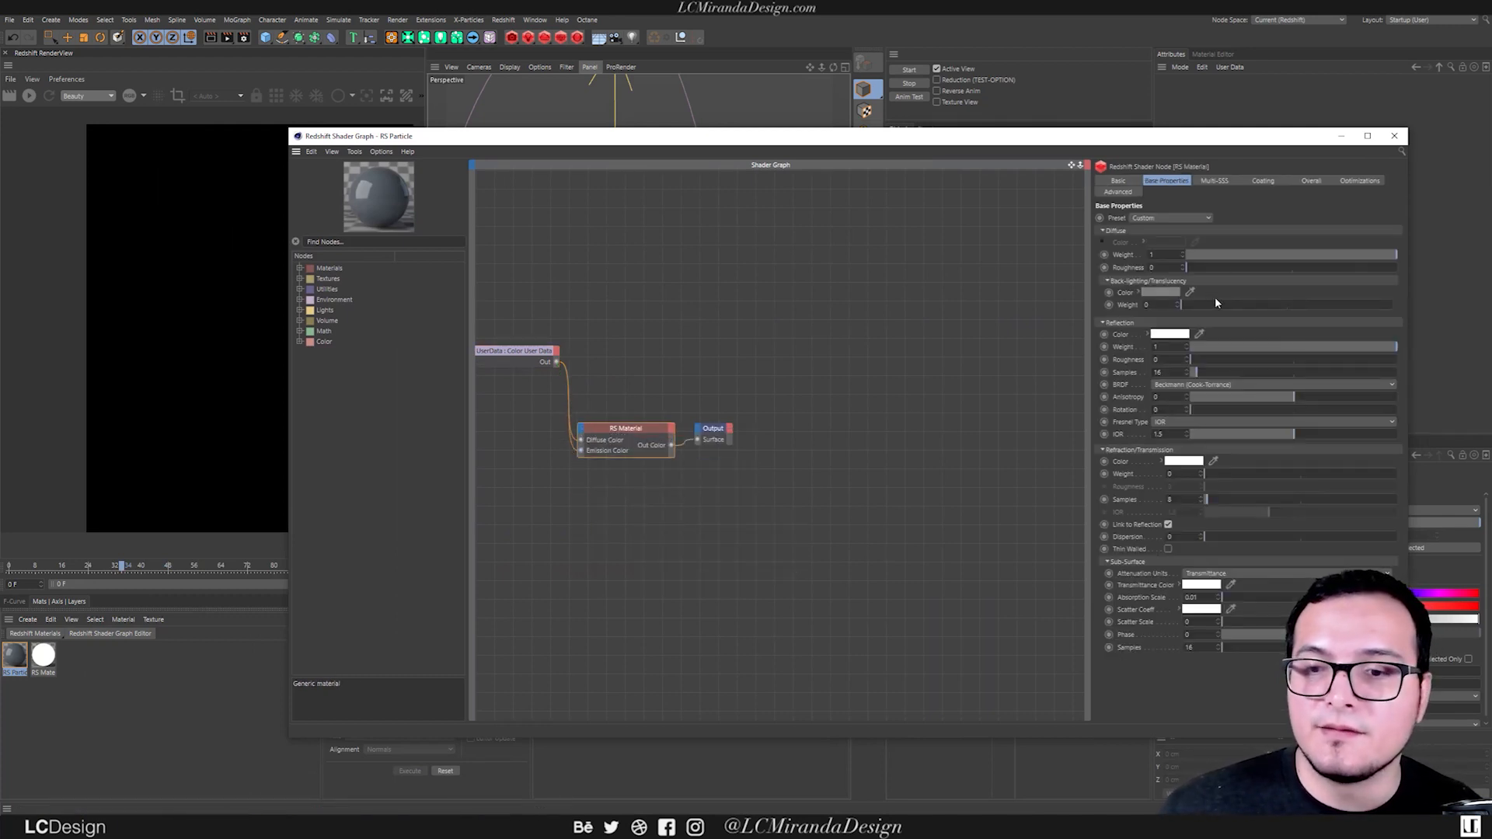
pyautogui.click(1310, 180)
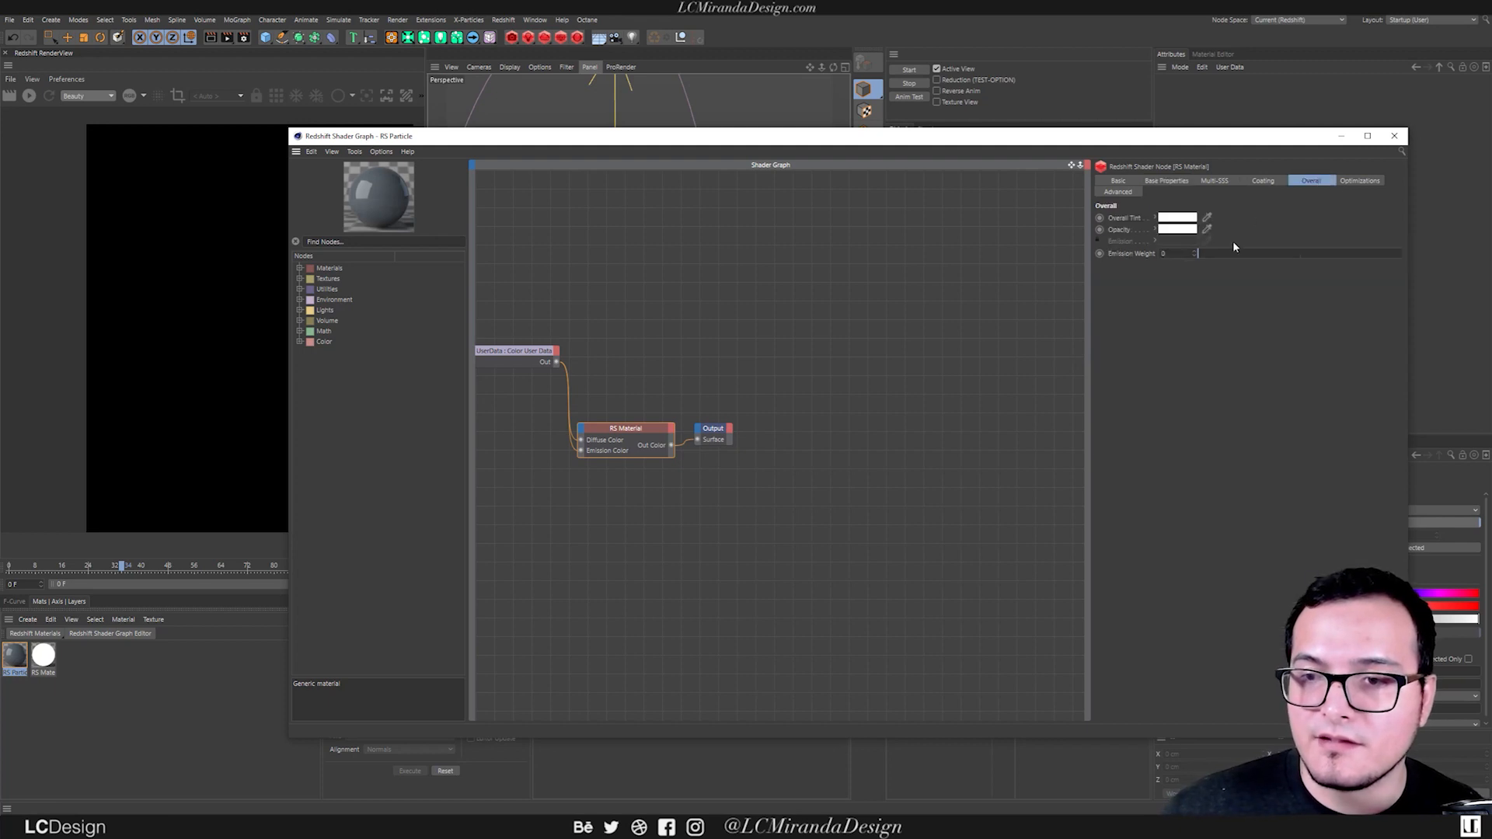
pyautogui.click(1340, 136)
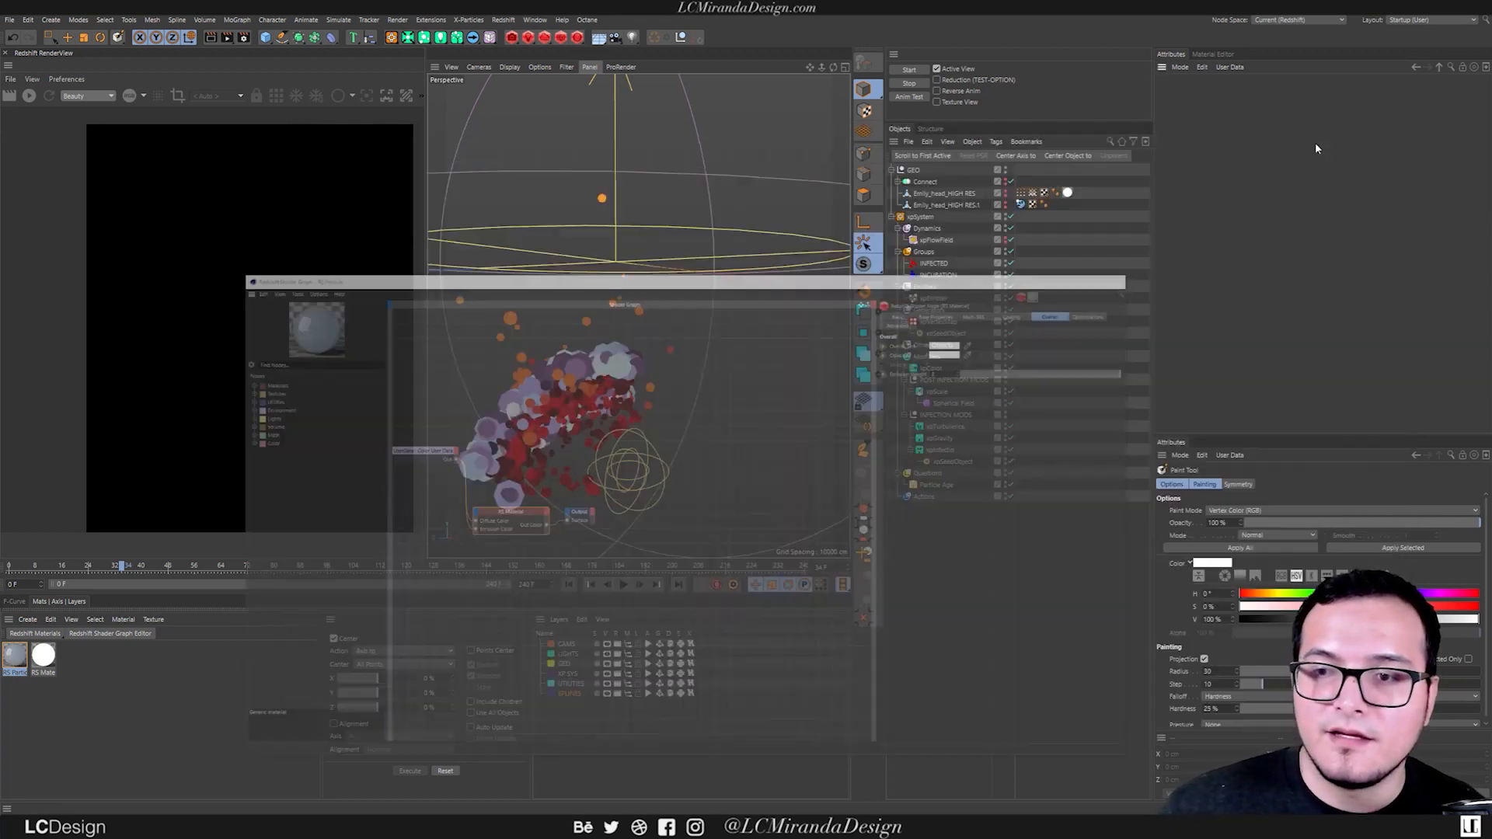
# Start the live Redshift render and check the colored particles up close and from farther away.
pyautogui.click(29, 94)
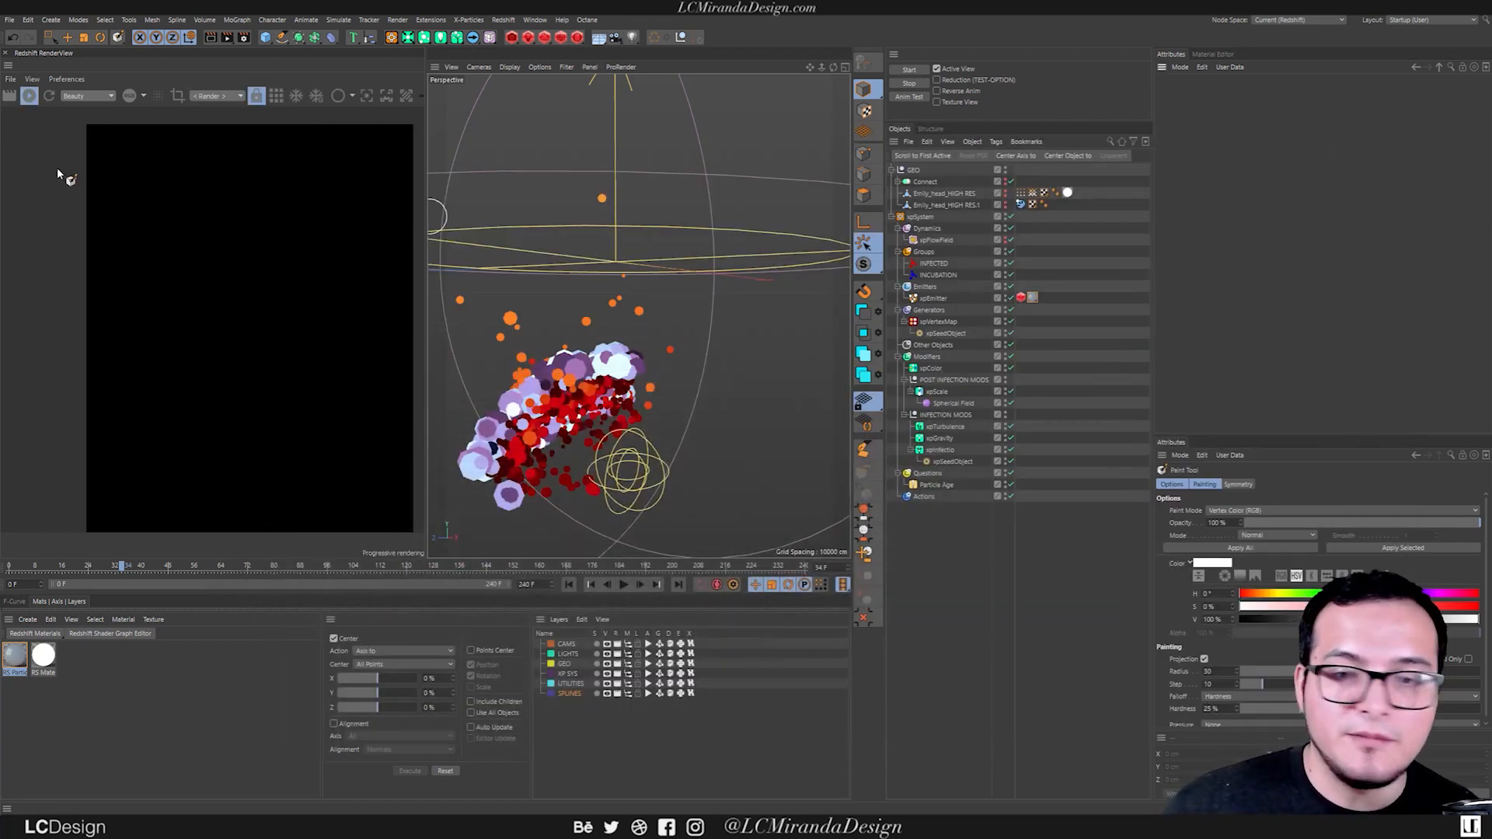
pyautogui.keyDown('alt'); pyautogui.moveTo(459, 400); pyautogui.dragTo(655, 384); pyautogui.keyUp('alt')
pyautogui.scroll(5, 649, 373)
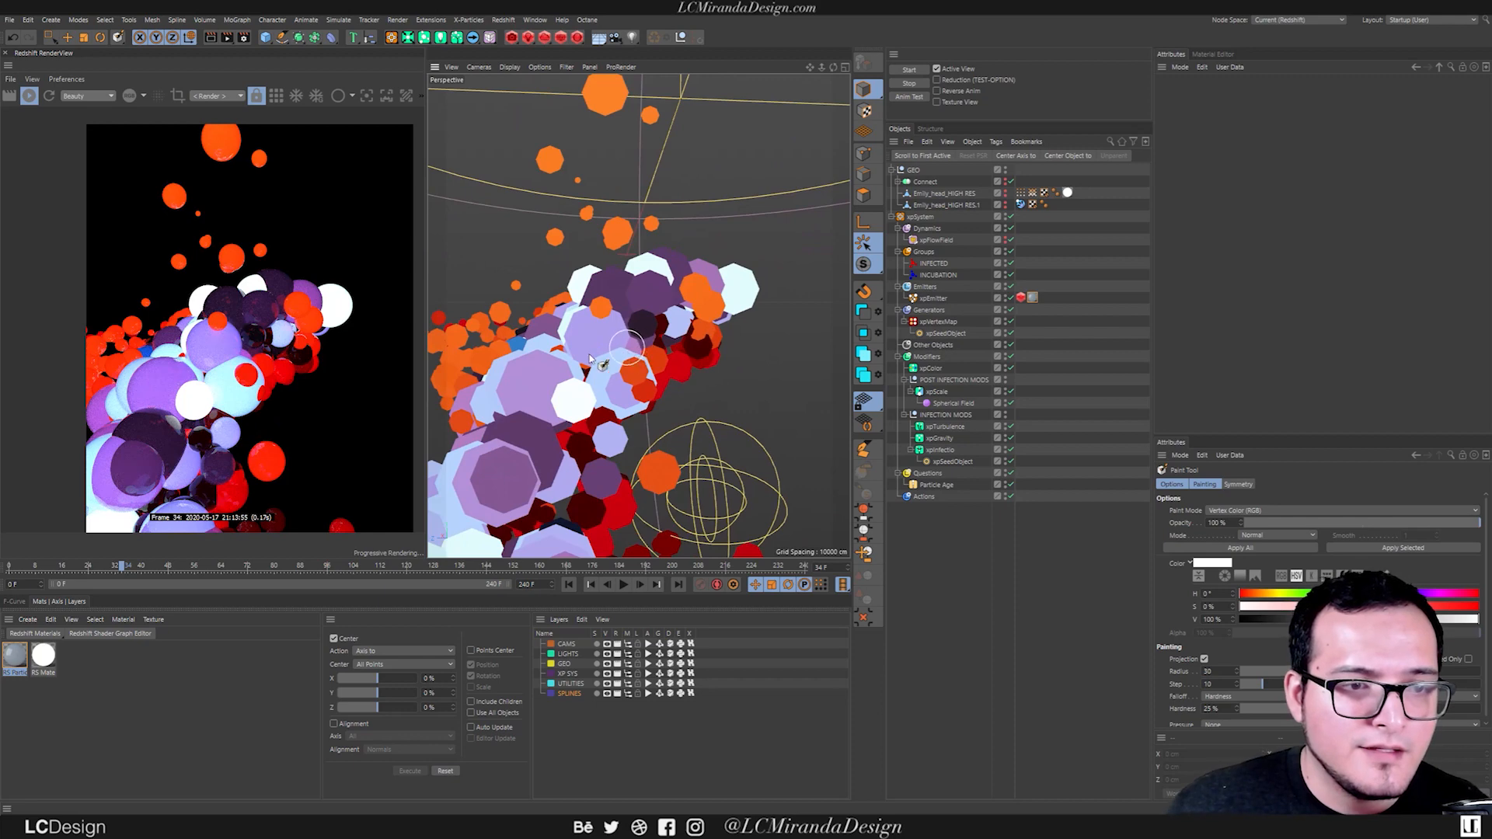
pyautogui.scroll(-5, 638, 347)
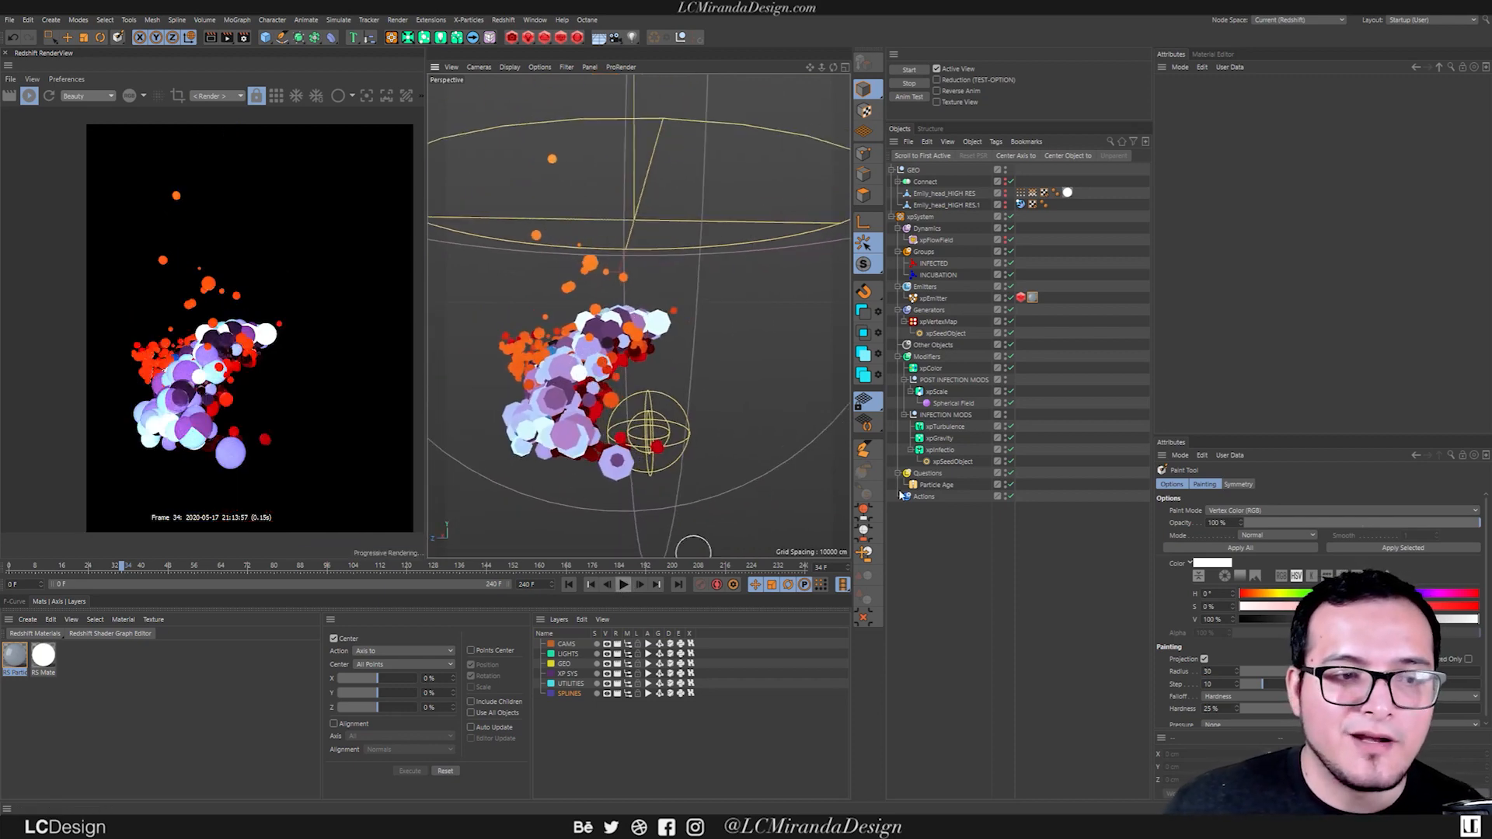
# Examine the INCUBATION group's shader gradient, the xpColor modifier's gradient settings, and the xpEmitter's emission settings.
pyautogui.click(937, 274)
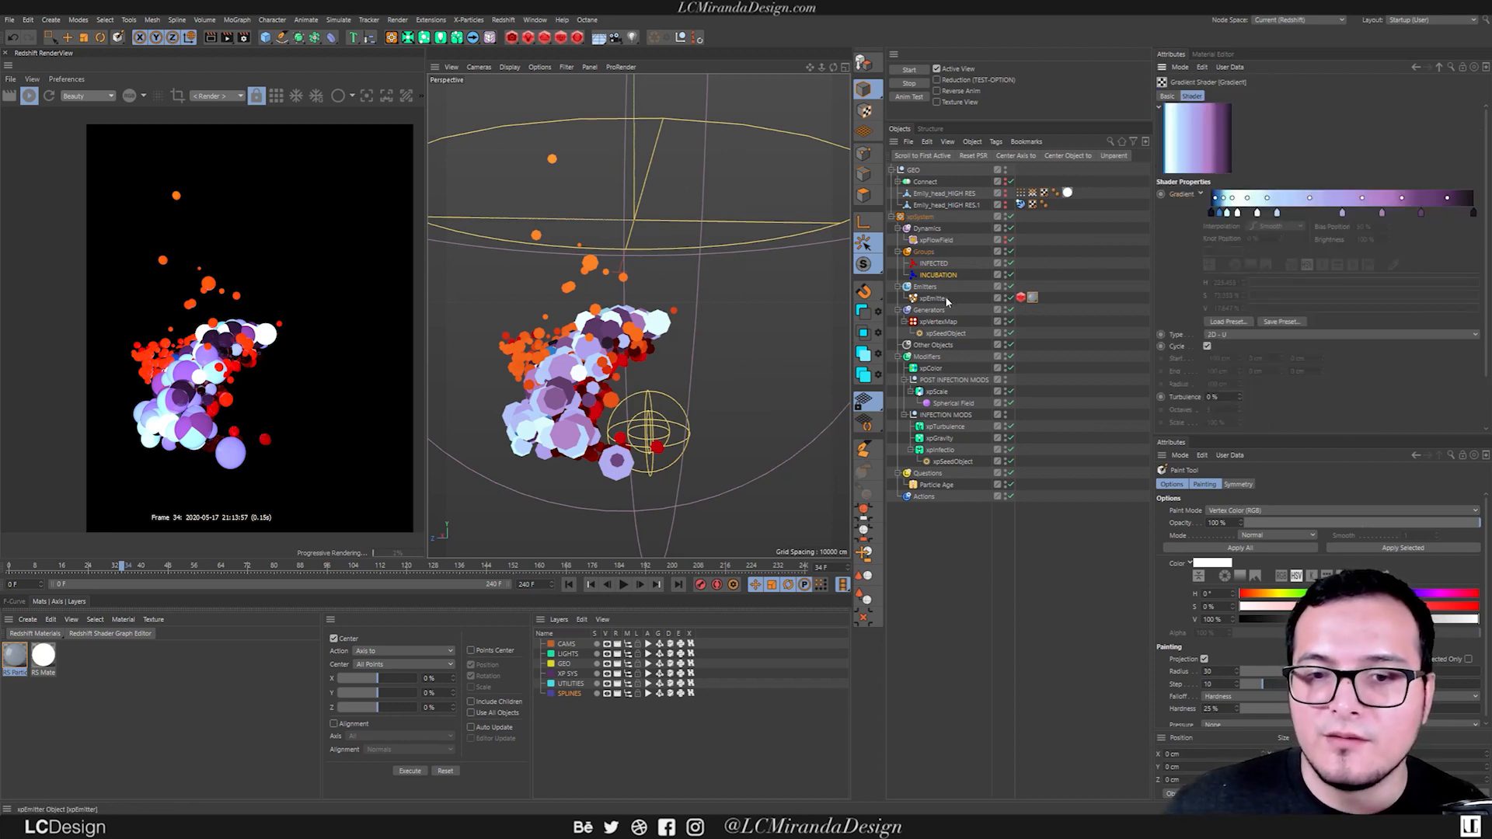
pyautogui.click(931, 368)
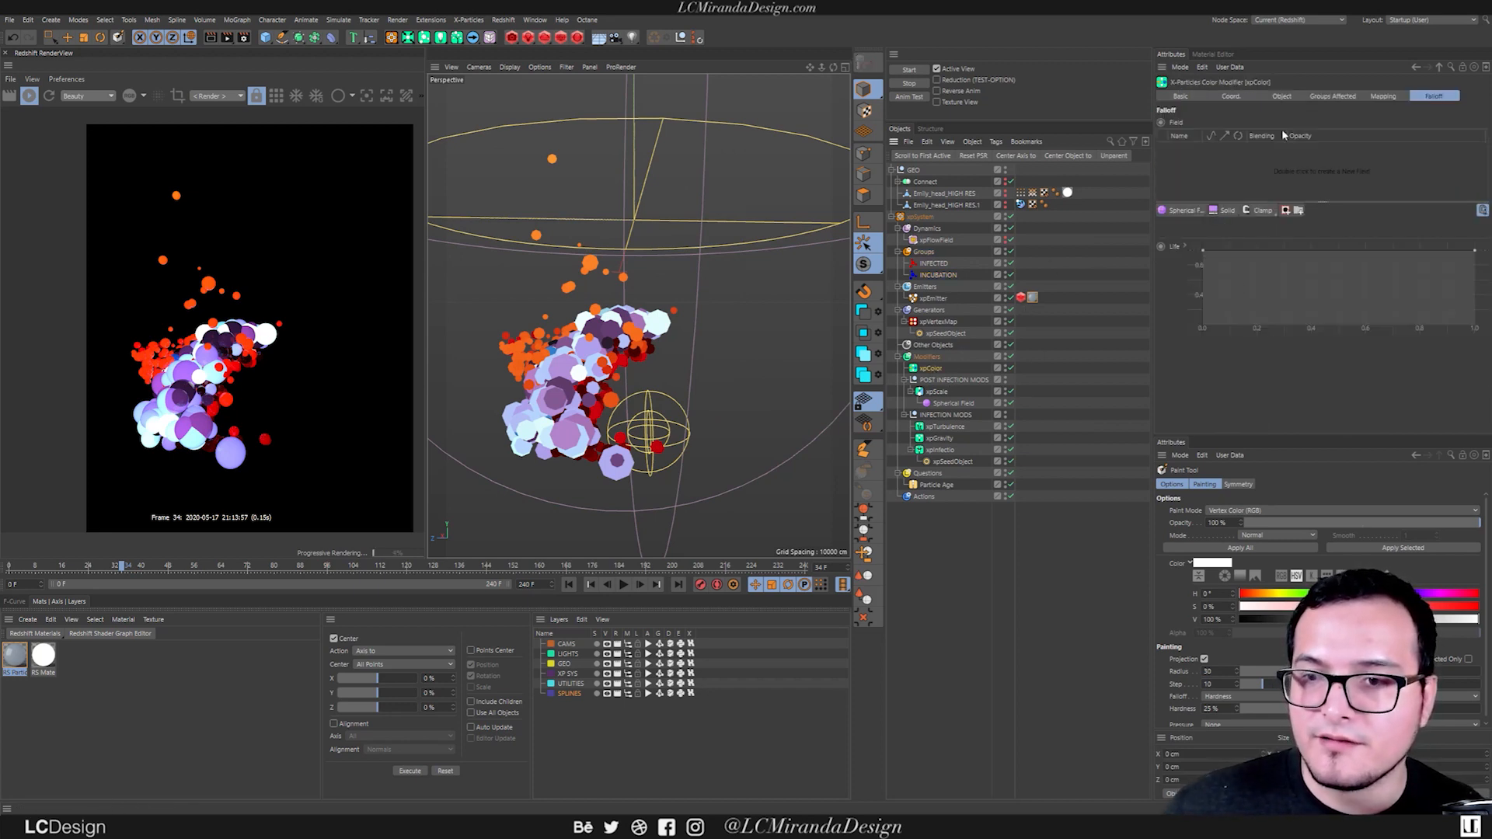
pyautogui.click(1284, 97)
pyautogui.keyDown('alt'); pyautogui.moveTo(591, 393); pyautogui.dragTo(458, 380); pyautogui.keyUp('alt')
pyautogui.keyDown('alt'); pyautogui.moveTo(459, 381); pyautogui.dragTo(517, 372, button='right'); pyautogui.keyUp('alt')
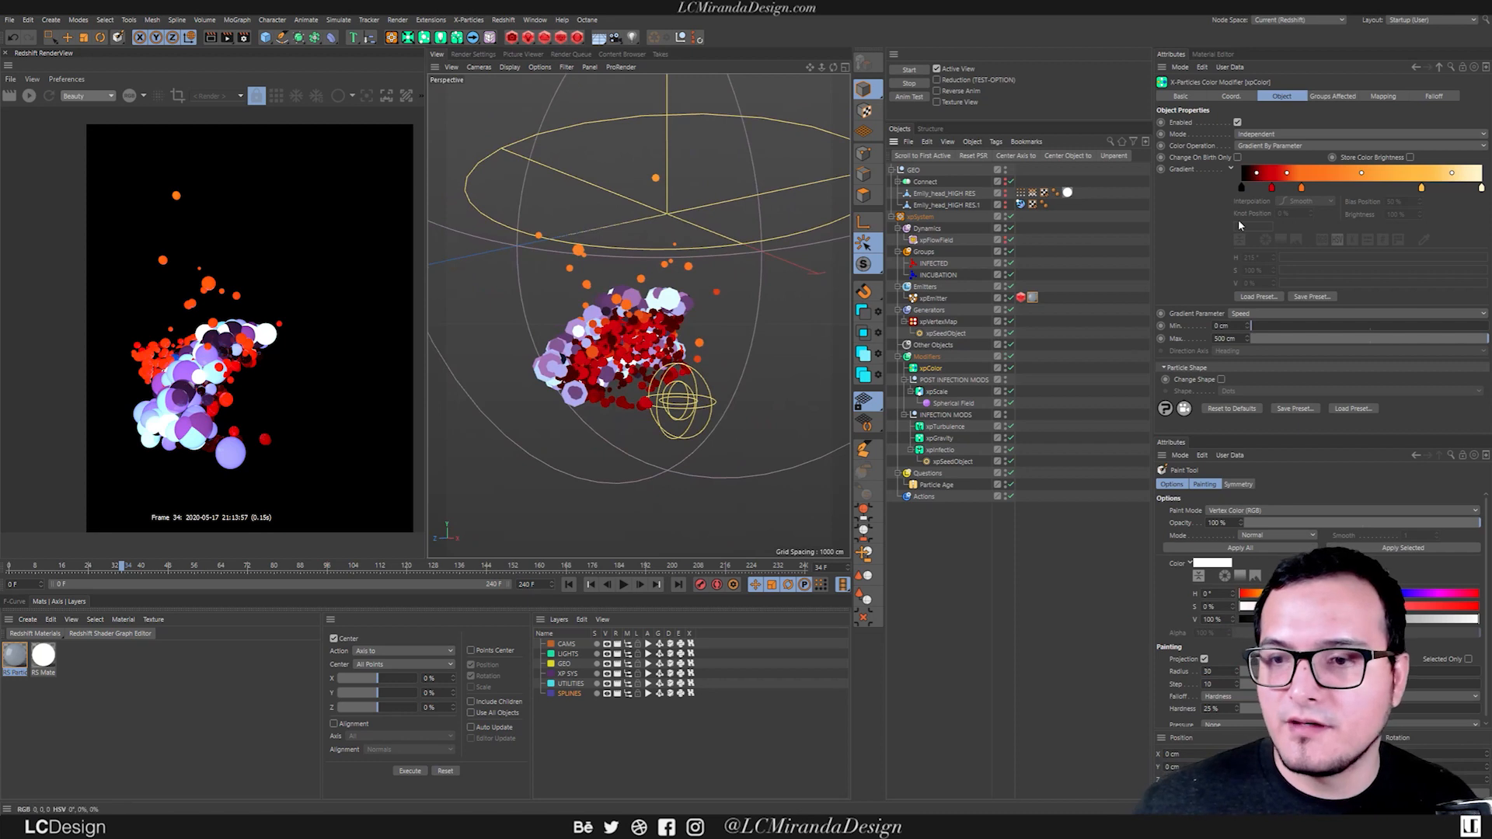
pyautogui.click(946, 276)
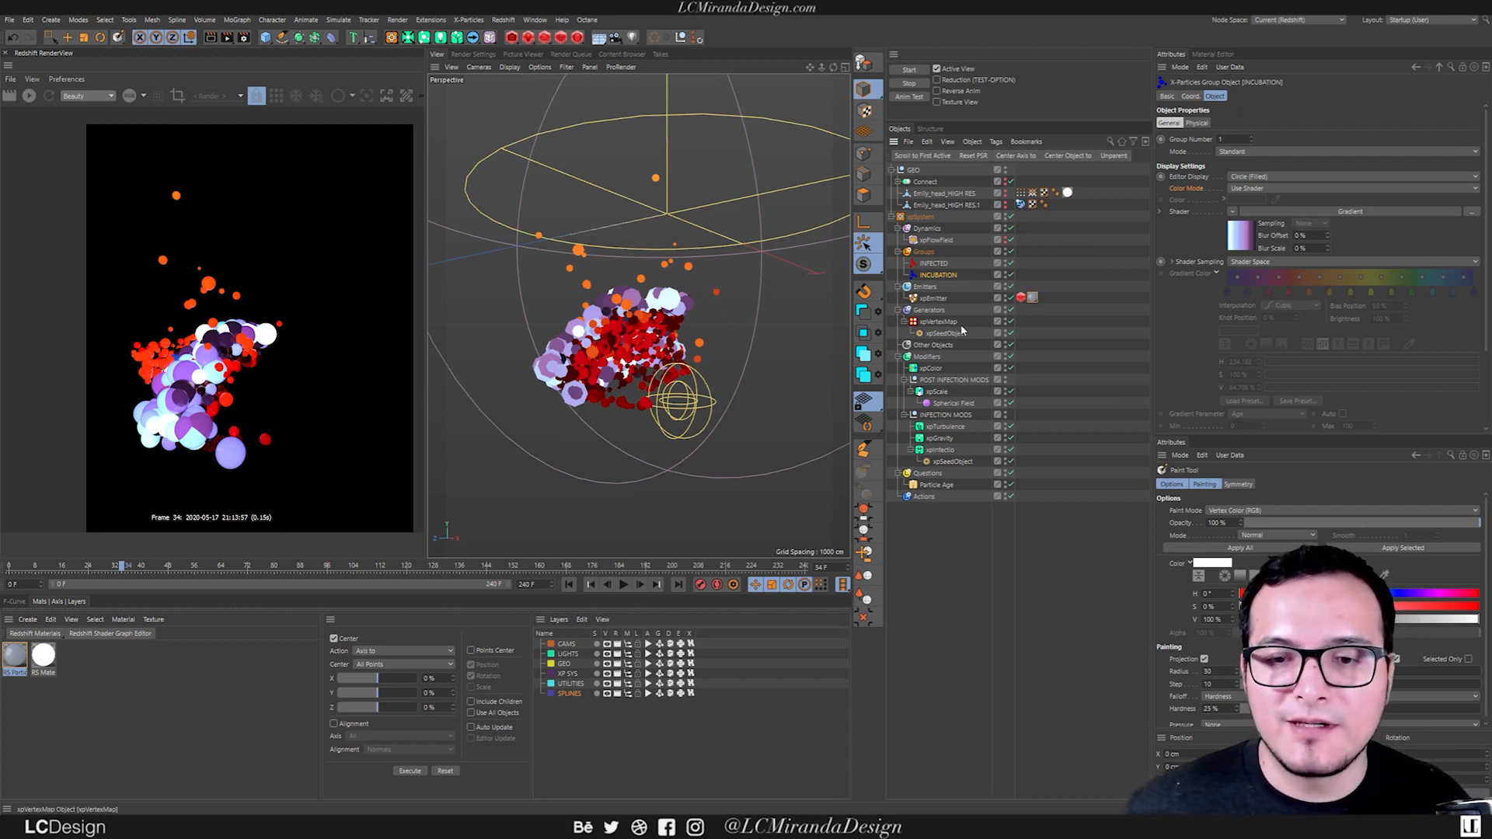
pyautogui.click(935, 298)
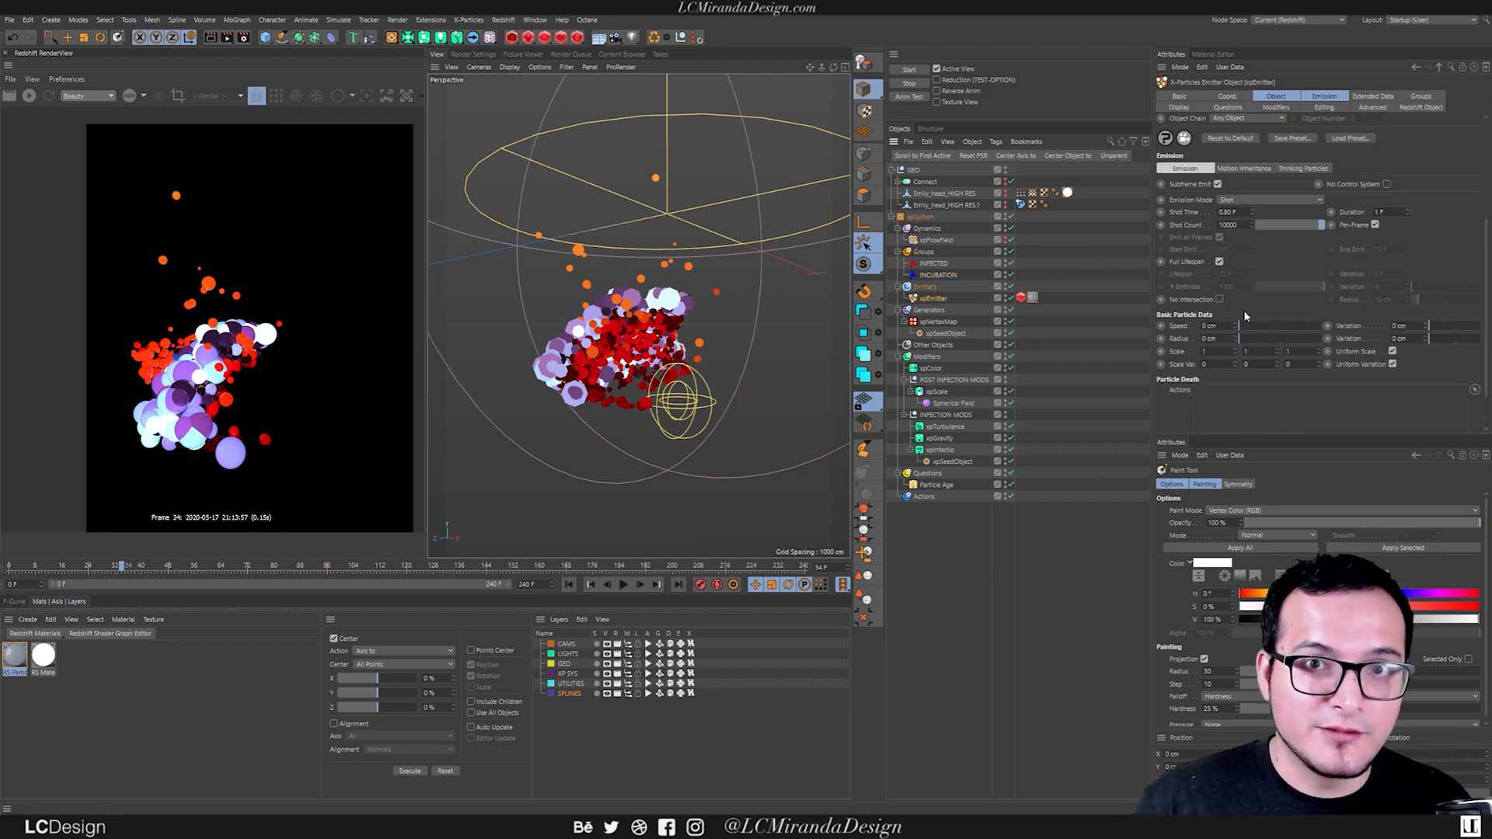
pyautogui.moveTo(612, 325)
pyautogui.keyDown('alt'); pyautogui.mouseDown()
pyautogui.moveTo(711, 329)
pyautogui.moveTo(402, 325)
pyautogui.mouseUp(); pyautogui.keyUp('alt')
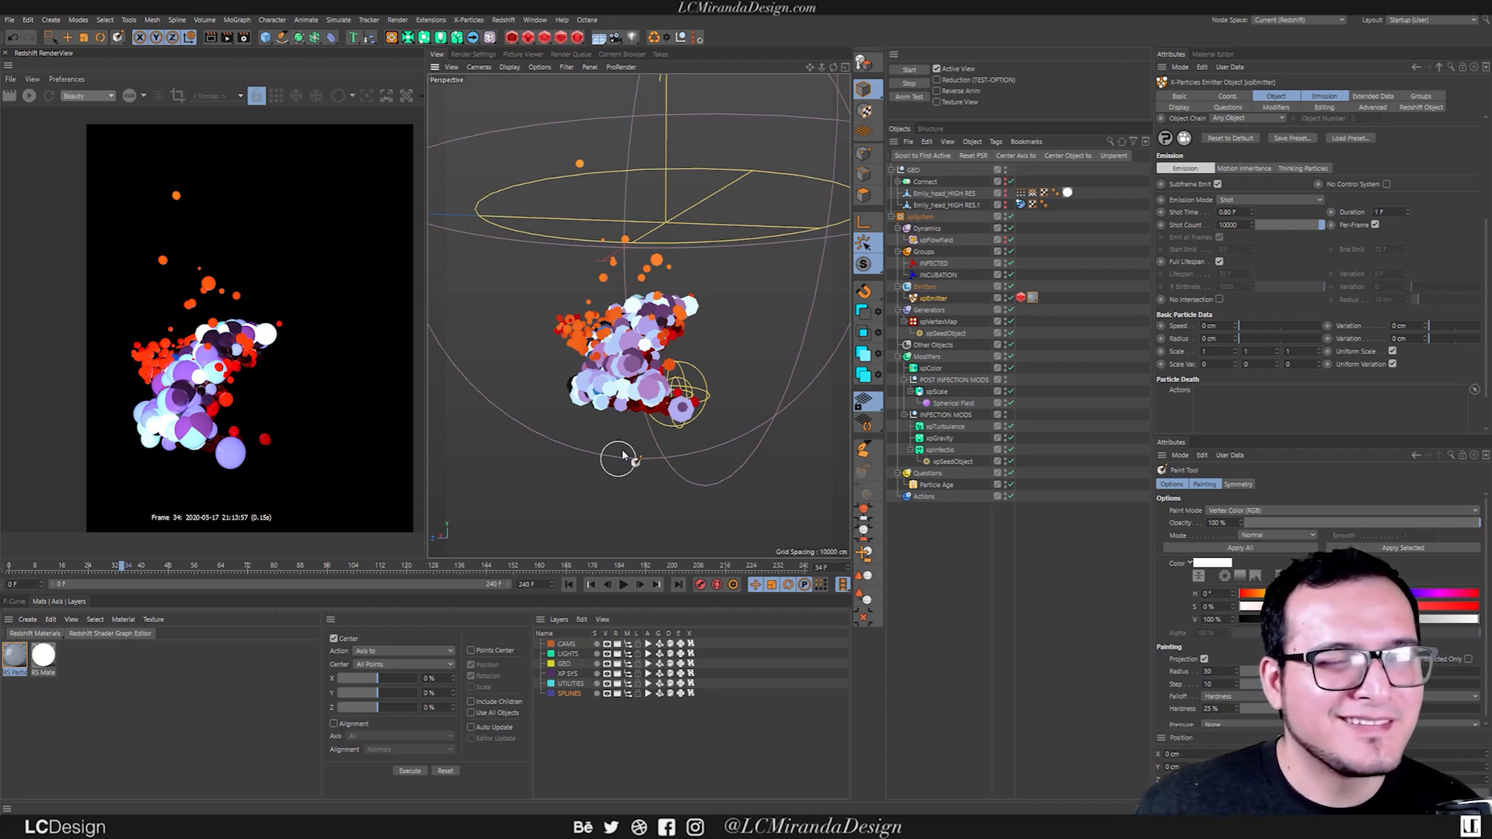
# Make the Emily_head_HIGH RES mesh visible again around the particles.
pyautogui.moveTo(673, 341)
pyautogui.keyDown('alt'); pyautogui.mouseDown()
pyautogui.moveTo(626, 330)
pyautogui.moveTo(659, 347)
pyautogui.mouseUp(); pyautogui.keyUp('alt')
pyautogui.click(1002, 188)
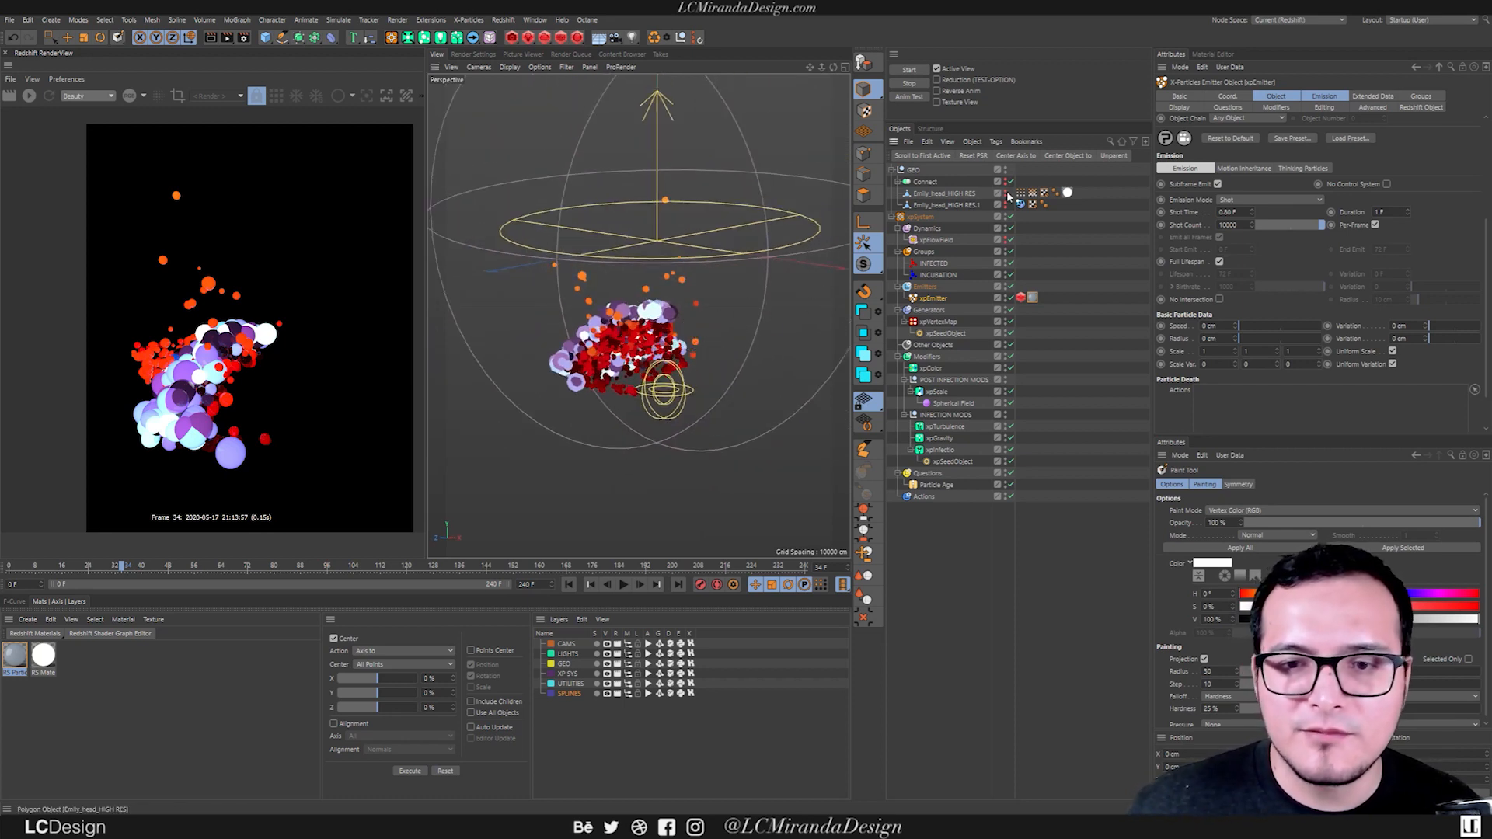
pyautogui.keyDown('alt'); pyautogui.click(1005, 193); pyautogui.keyUp('alt')
pyautogui.moveTo(657, 318)
pyautogui.keyDown('alt'); pyautogui.mouseDown()
pyautogui.moveTo(580, 332)
pyautogui.moveTo(638, 334)
pyautogui.mouseUp(); pyautogui.keyUp('alt')
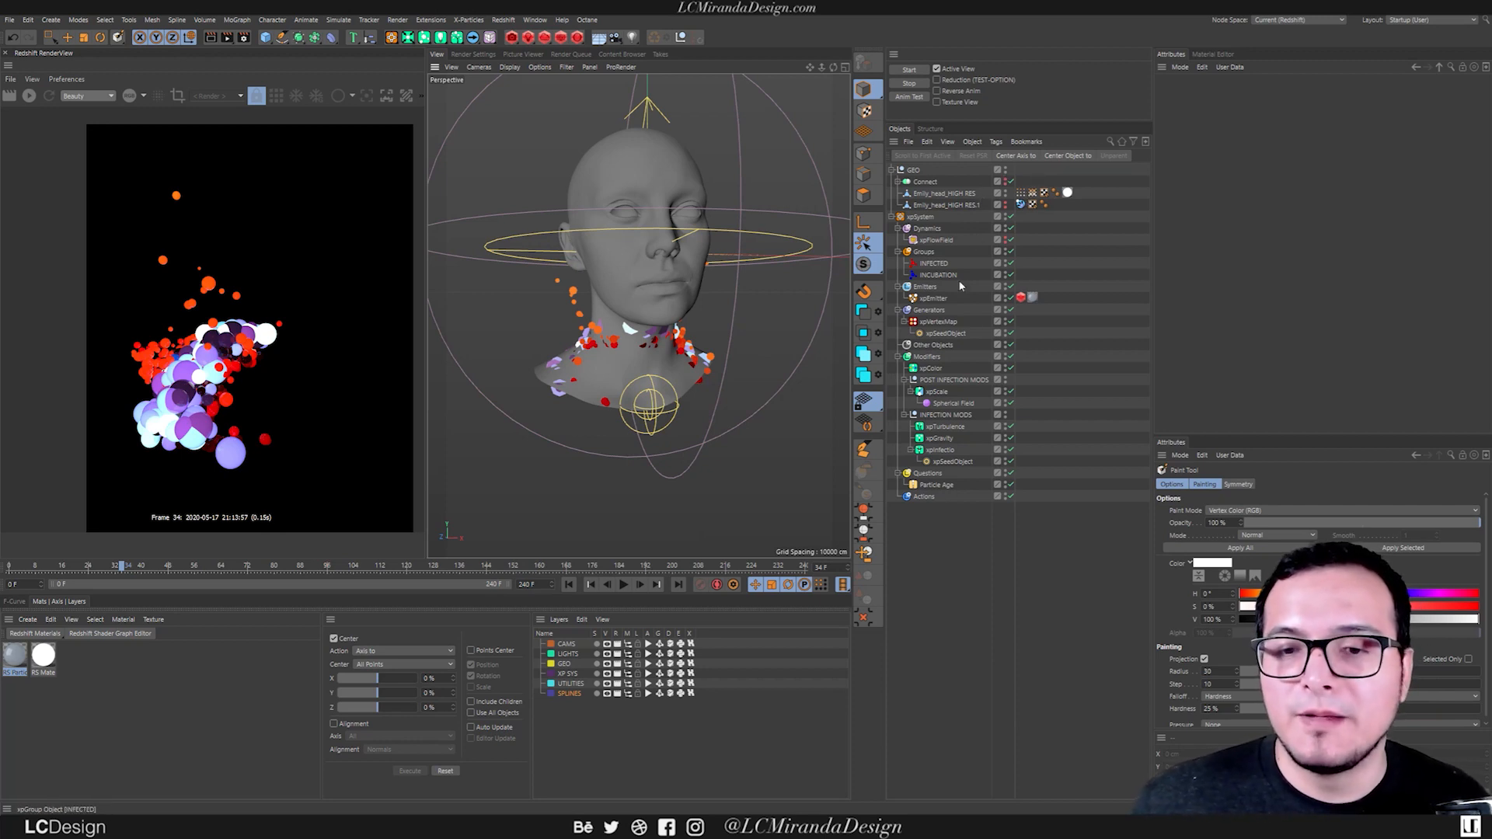
# Examine the xpVertexMap's object properties, focusing on its vertex color gradient.
pyautogui.click(942, 322)
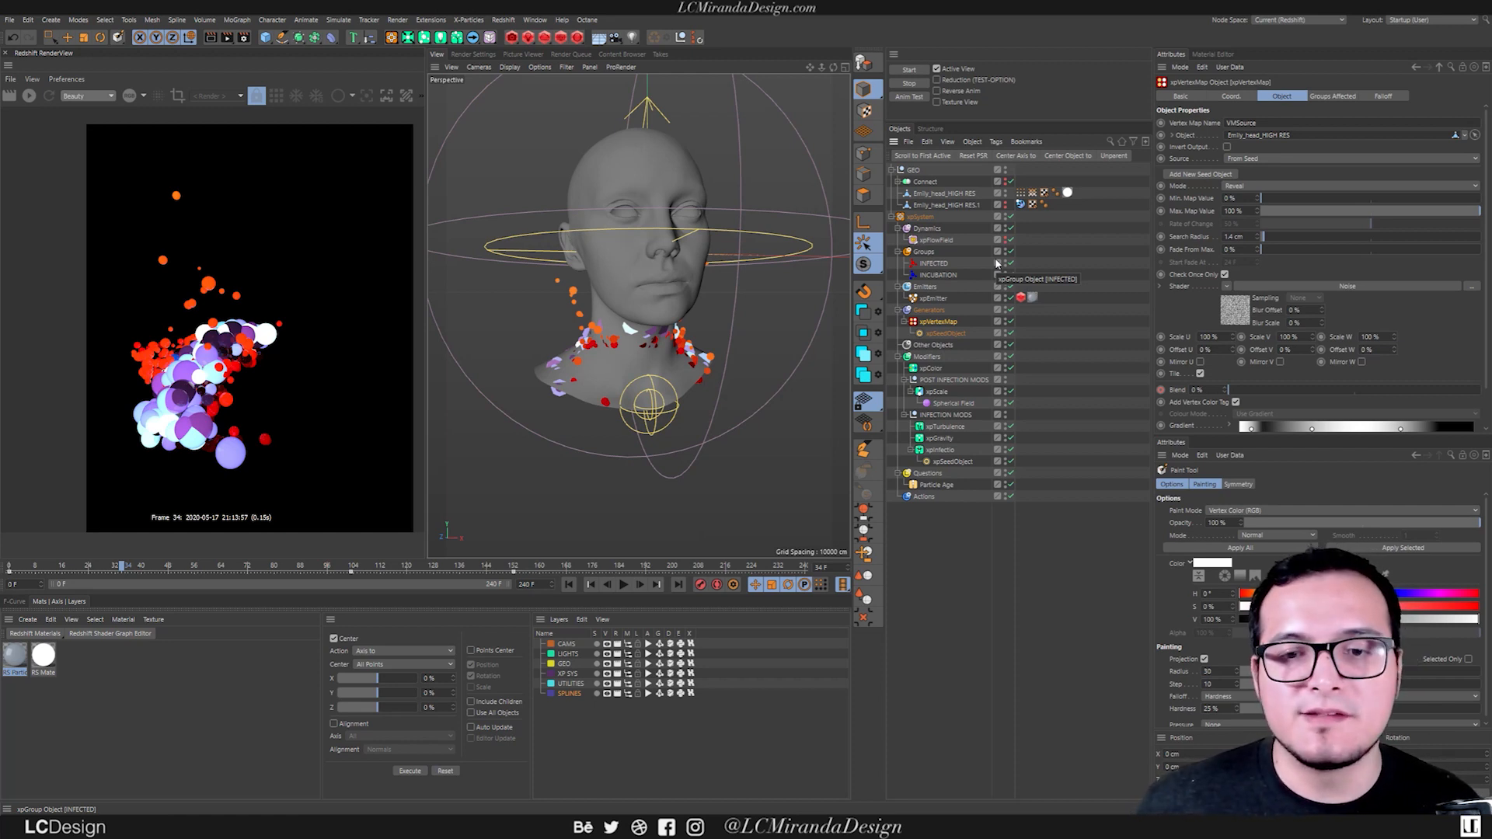
pyautogui.scroll(-2, 1445, 330)
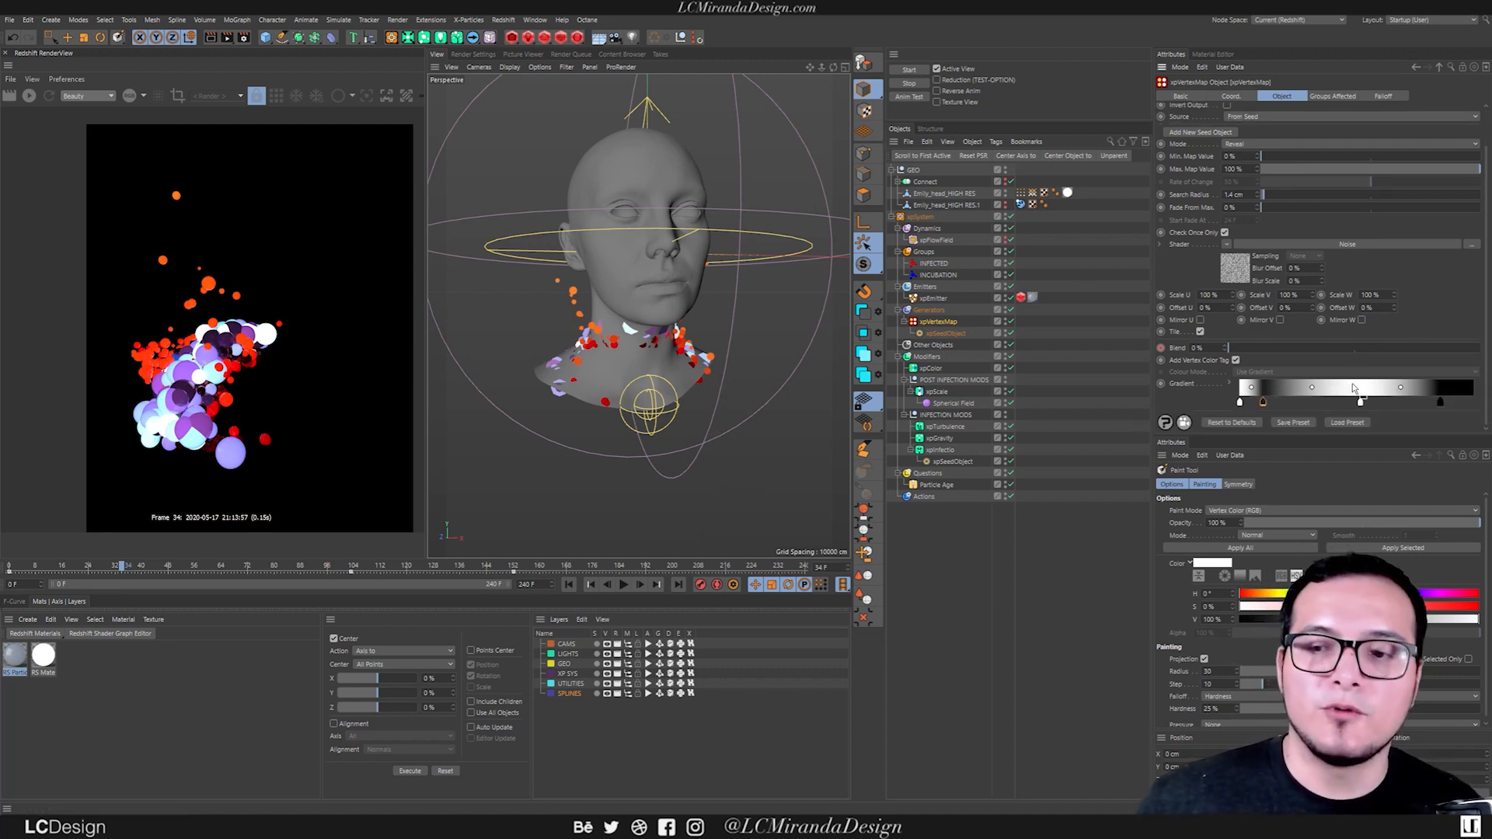
pyautogui.click(1317, 400)
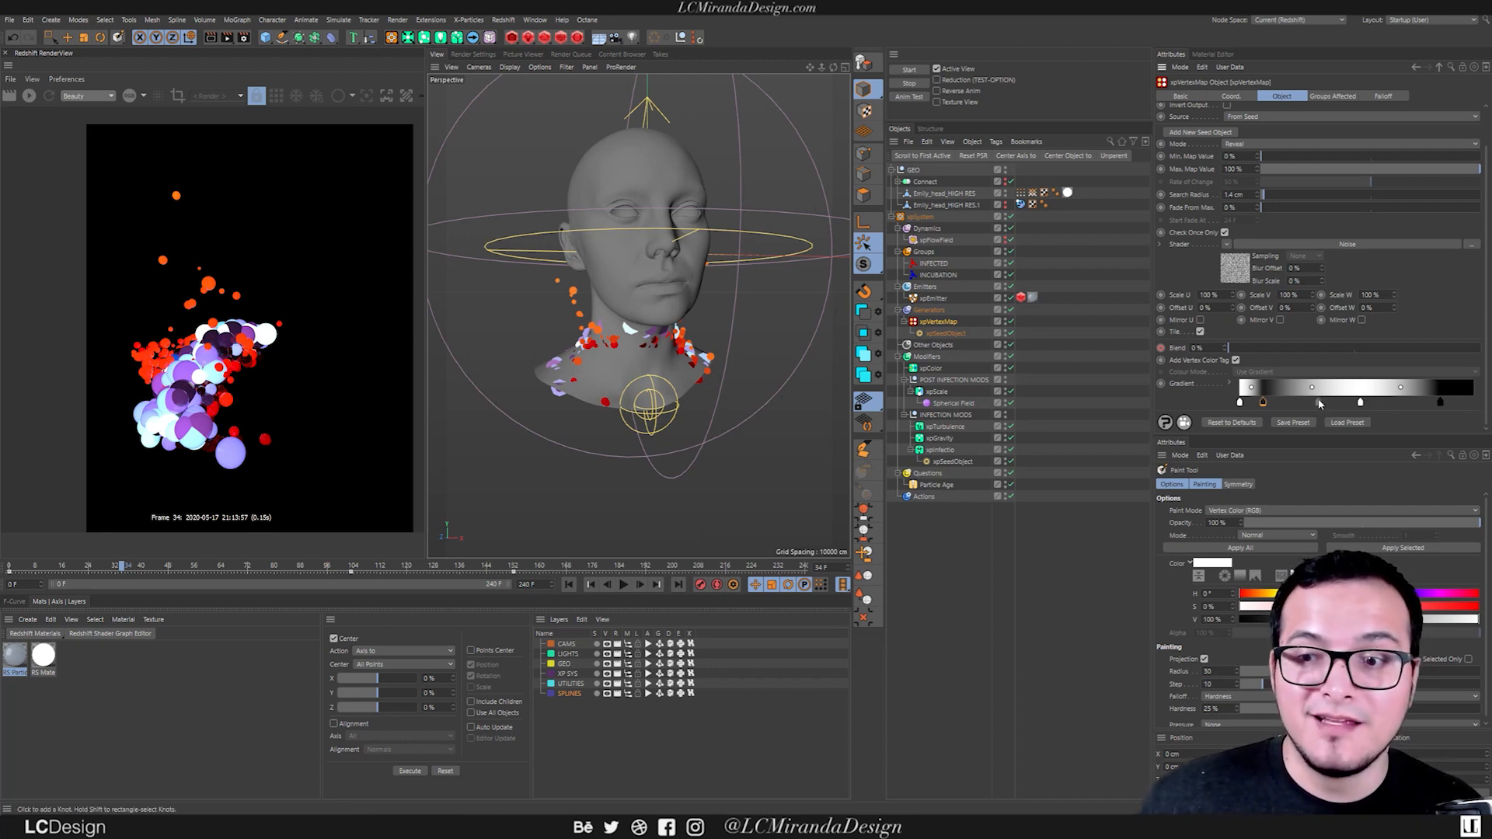